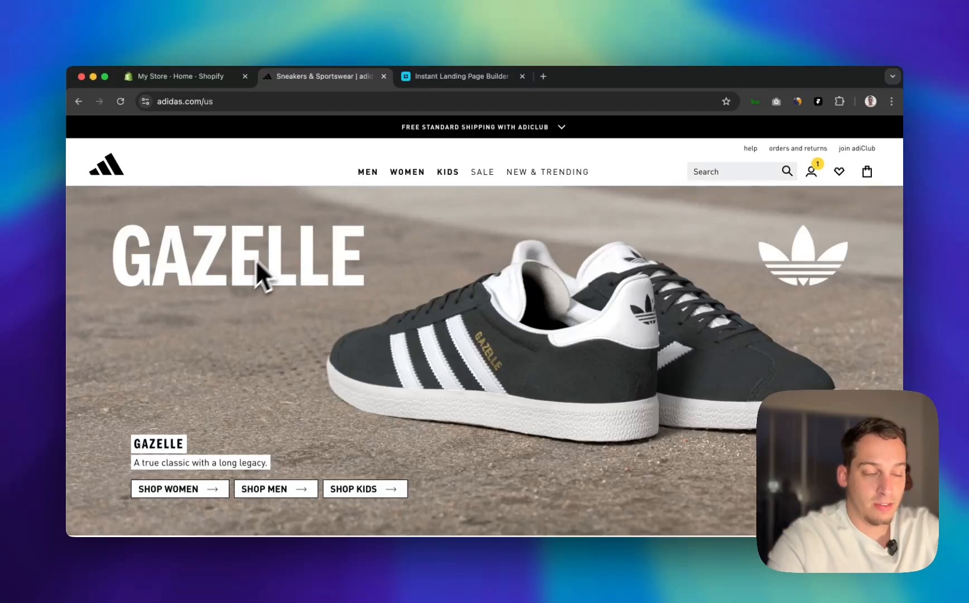
Examine the adidas homepage's Gazelle hero banner, including its large title, shoe image, tagline and shop buttons
{"action": "scroll", "coordinate": [318, 263], "scroll_direction": "down", "scroll_amount": 2}
{"action": "scroll", "coordinate": [318, 262], "scroll_direction": "up", "scroll_amount": 2}
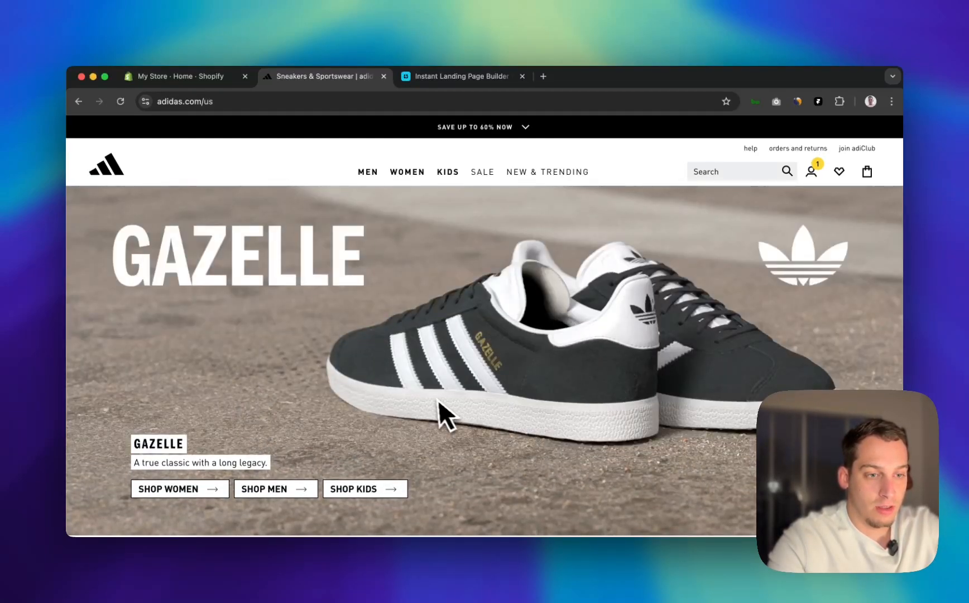
{"action": "scroll", "coordinate": [435, 397], "scroll_direction": "down", "scroll_amount": 2}
{"action": "scroll", "coordinate": [433, 397], "scroll_direction": "up", "scroll_amount": 1}
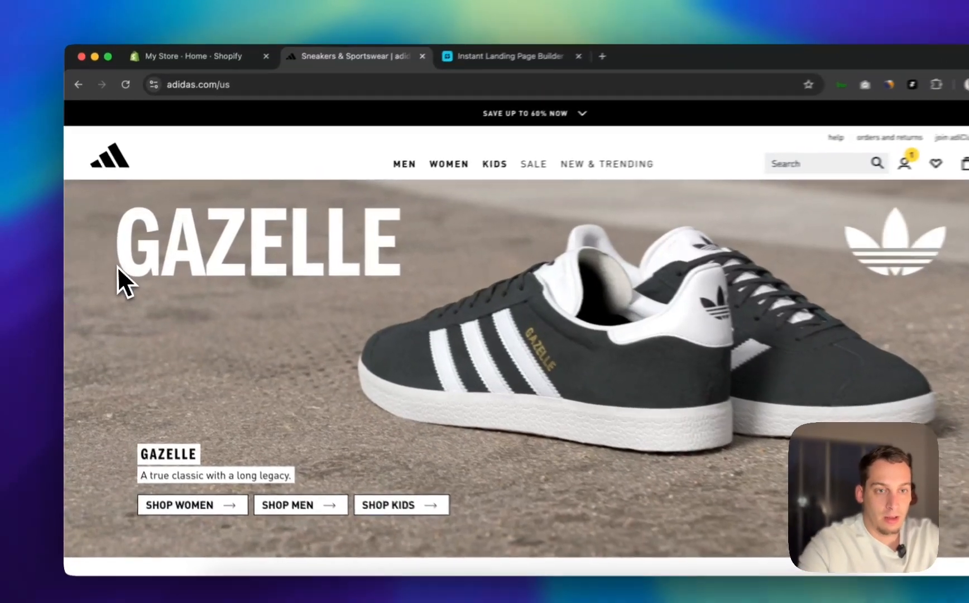
{"action": "left_click_drag", "start_coordinate": [115, 276], "coordinate": [335, 263]}
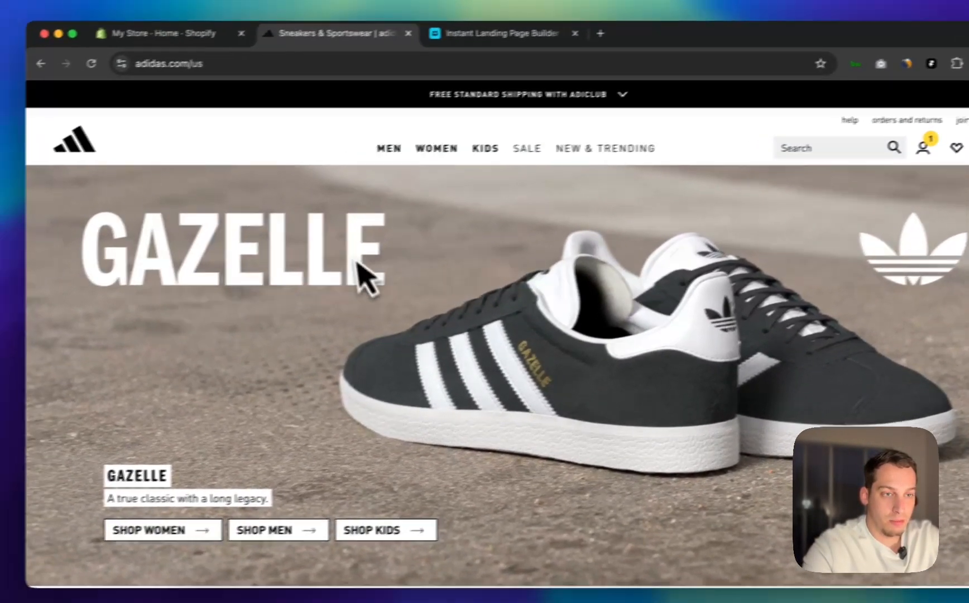
{"action": "left_click_drag", "start_coordinate": [324, 275], "coordinate": [193, 284]}
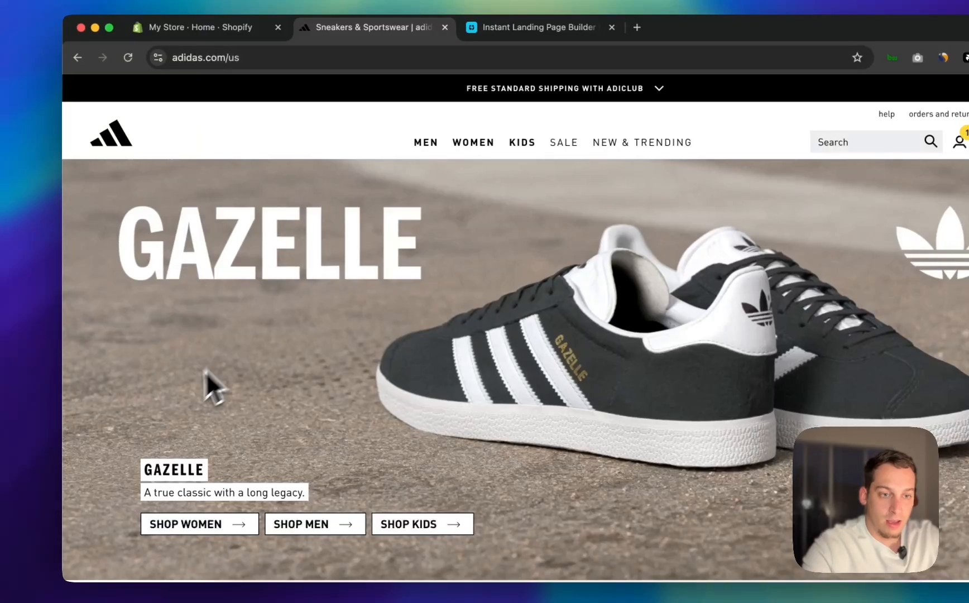
{"action": "scroll", "coordinate": [190, 444], "scroll_direction": "down", "scroll_amount": 1}
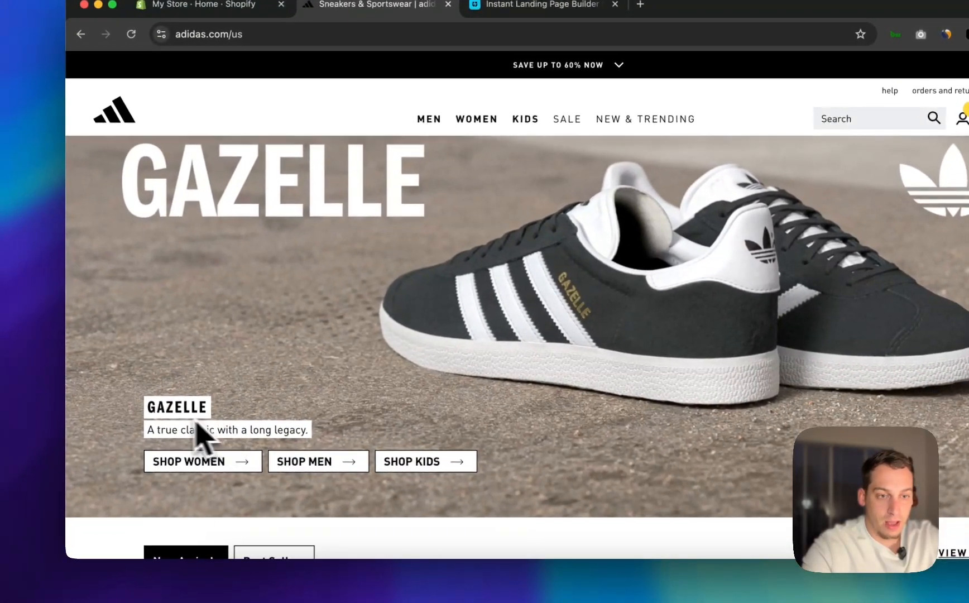
{"action": "double_click", "coordinate": [151, 413]}
{"action": "left_click_drag", "start_coordinate": [146, 429], "coordinate": [349, 446]}
Look over the New Arrivals product row and try its carousel arrows forward and back
{"action": "scroll", "coordinate": [305, 473], "scroll_direction": "down", "scroll_amount": 5}
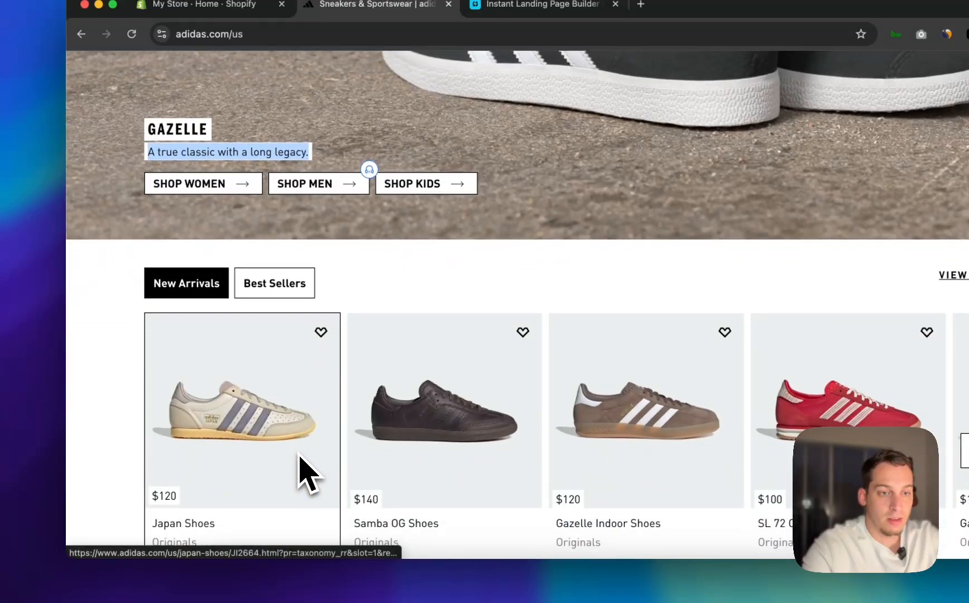
{"action": "scroll", "coordinate": [433, 281], "scroll_direction": "down", "scroll_amount": 5}
{"action": "scroll", "coordinate": [438, 288], "scroll_direction": "up", "scroll_amount": 1}
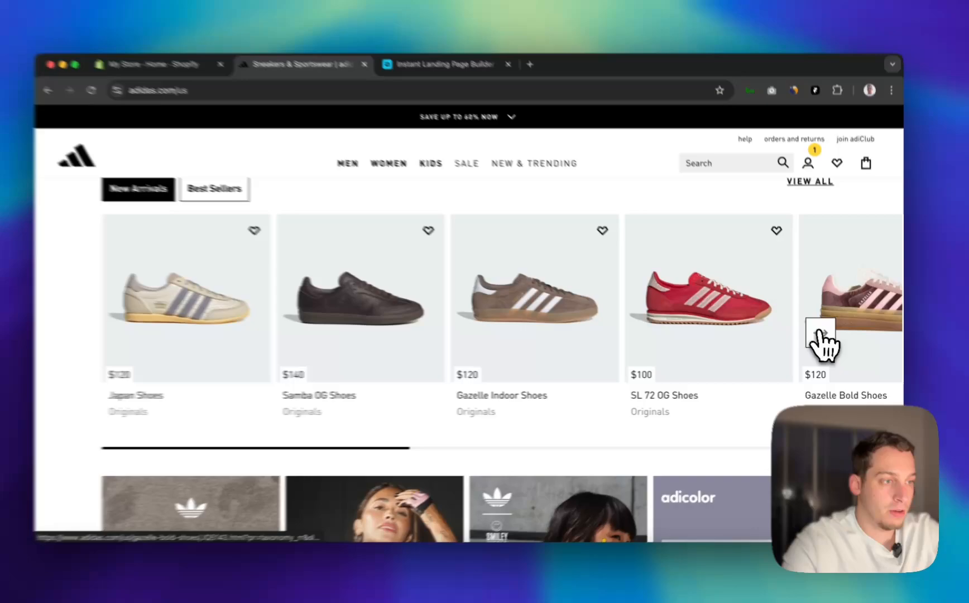
{"action": "left_click", "coordinate": [823, 335]}
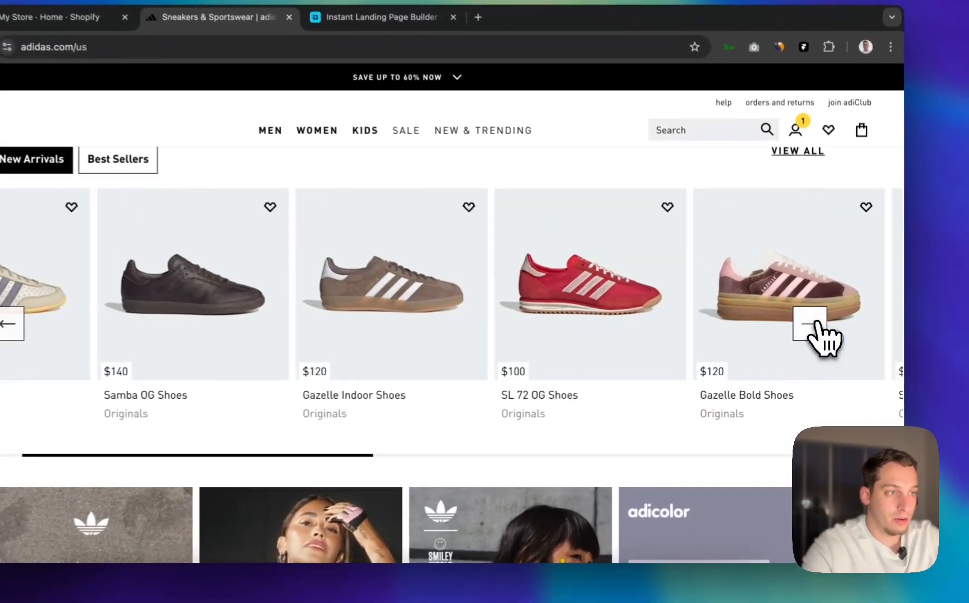
{"action": "left_click", "coordinate": [146, 324]}
Review the promo cards, Popular right now links, Related Resources, brand text and footer, and return to the hero banner
{"action": "scroll", "coordinate": [301, 368], "scroll_direction": "down", "scroll_amount": 6}
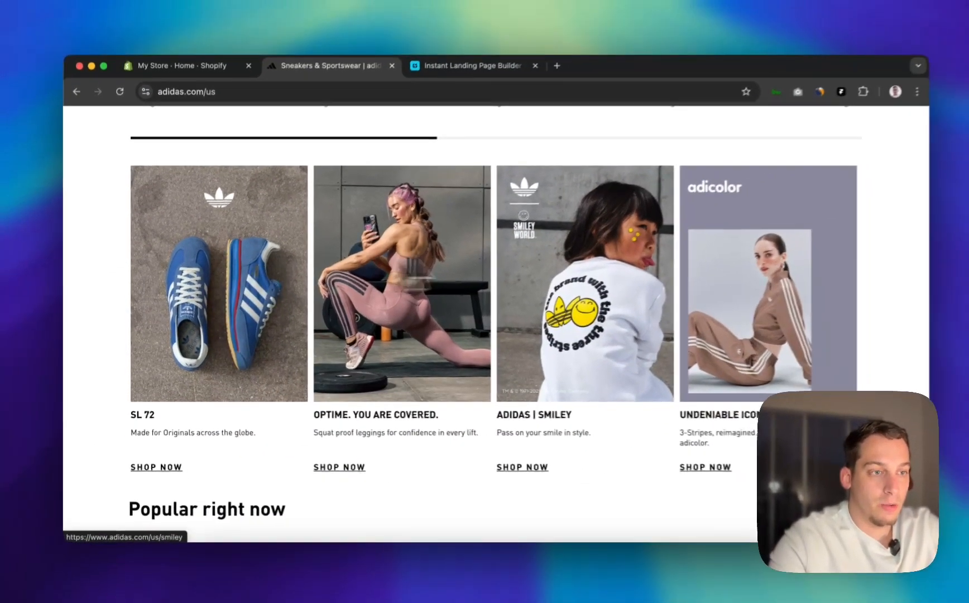
{"action": "scroll", "coordinate": [539, 275], "scroll_direction": "down", "scroll_amount": 5}
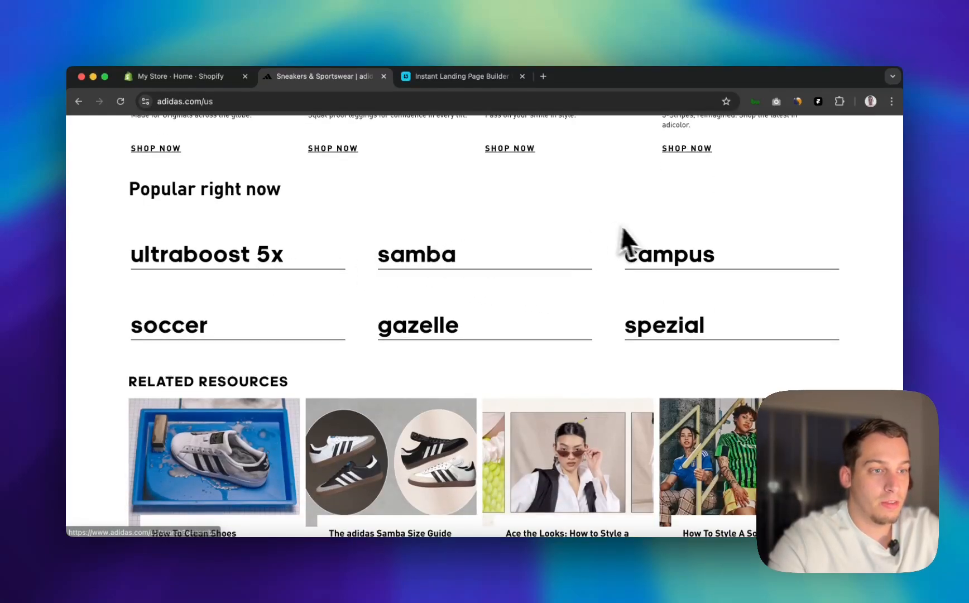
{"action": "scroll", "coordinate": [524, 329], "scroll_direction": "down", "scroll_amount": 1}
{"action": "scroll", "coordinate": [493, 333], "scroll_direction": "down", "scroll_amount": 3}
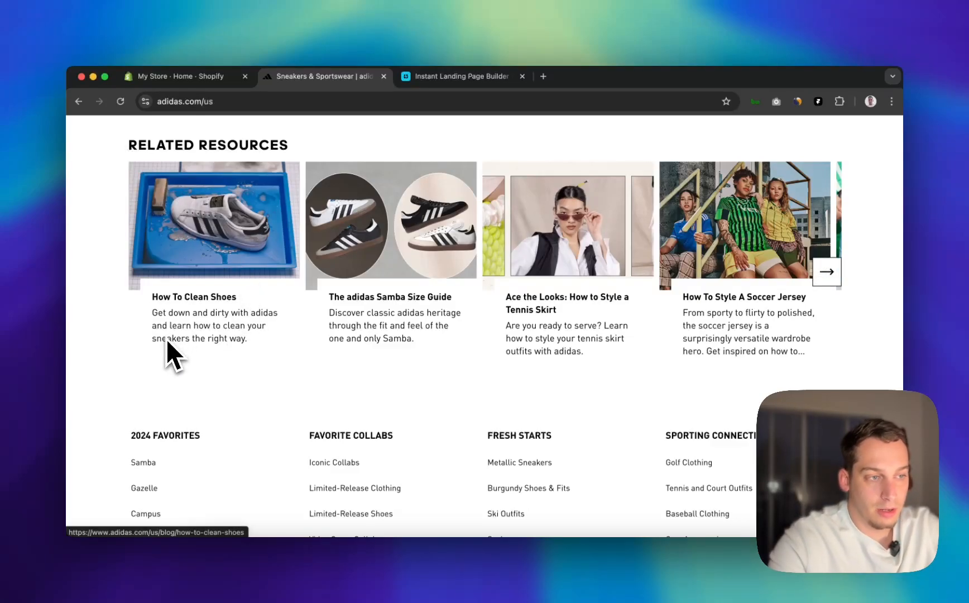
{"action": "scroll", "coordinate": [165, 338], "scroll_direction": "down", "scroll_amount": 3}
{"action": "scroll", "coordinate": [166, 338], "scroll_direction": "down", "scroll_amount": 2}
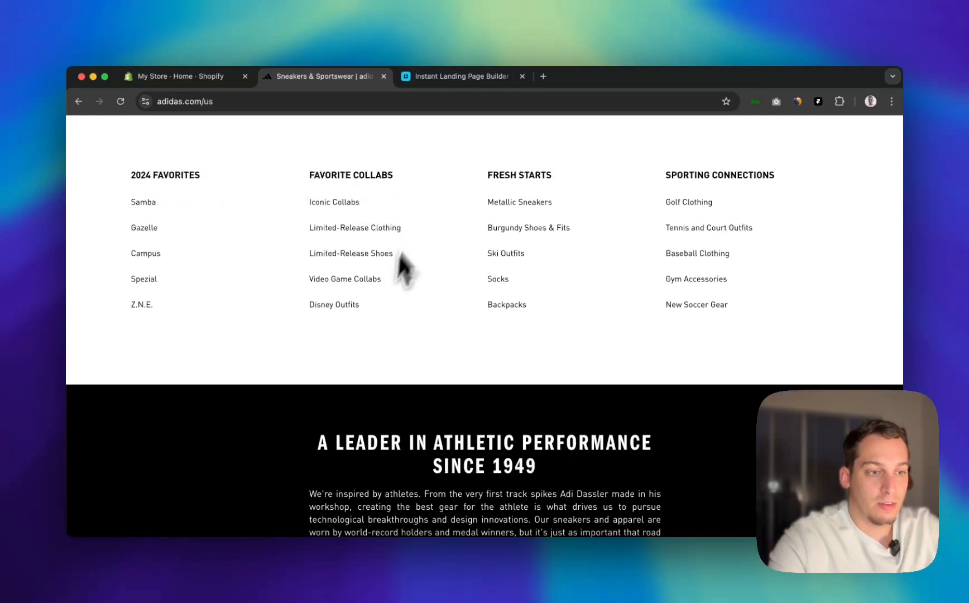
{"action": "scroll", "coordinate": [394, 253], "scroll_direction": "down", "scroll_amount": 6}
{"action": "scroll", "coordinate": [355, 316], "scroll_direction": "up", "scroll_amount": 1}
{"action": "scroll", "coordinate": [355, 316], "scroll_direction": "down", "scroll_amount": 5}
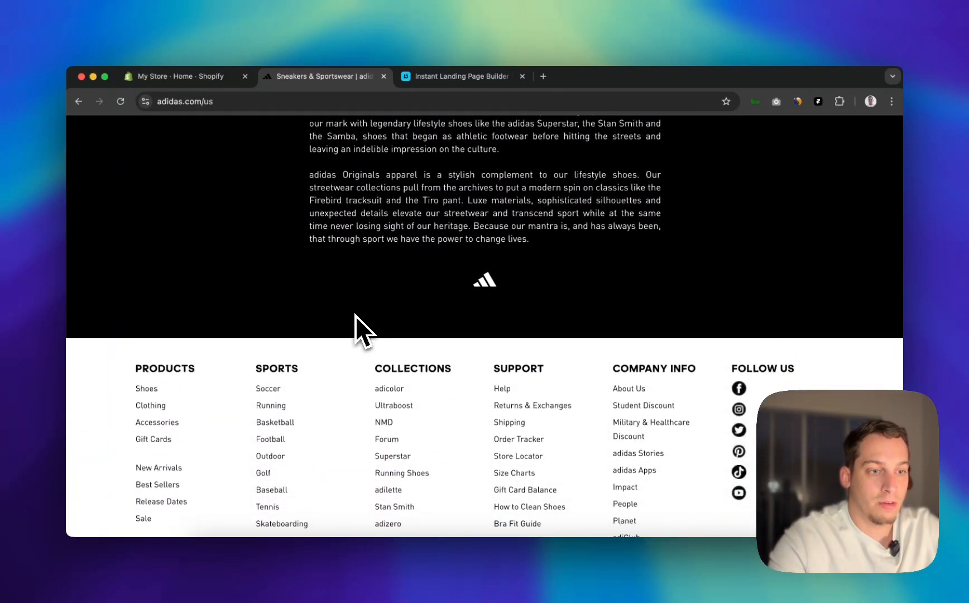
{"action": "scroll", "coordinate": [355, 316], "scroll_direction": "up", "scroll_amount": 10}
{"action": "scroll", "coordinate": [355, 316], "scroll_direction": "up", "scroll_amount": 10}
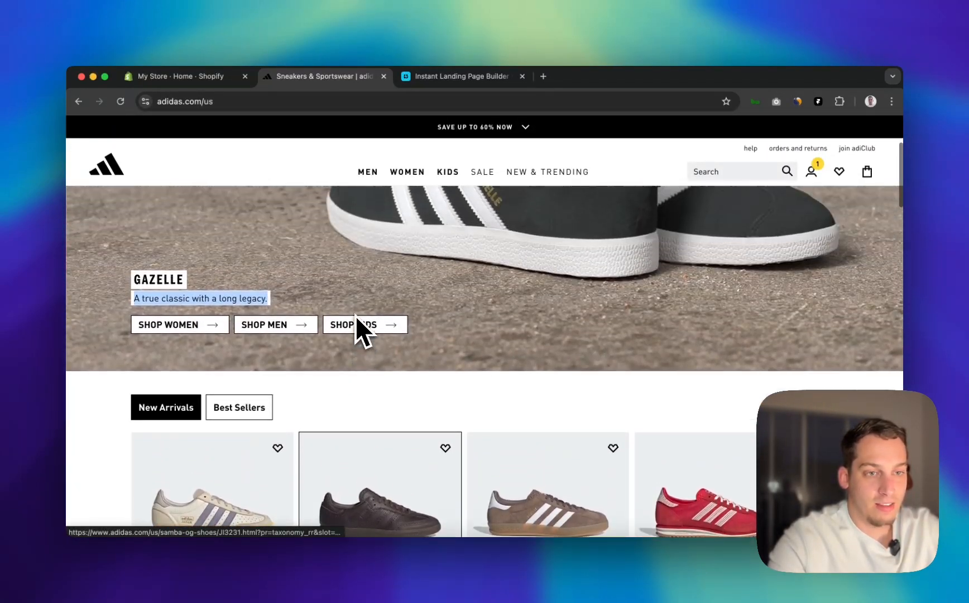
{"action": "scroll", "coordinate": [355, 316], "scroll_direction": "up", "scroll_amount": 1}
{"action": "left_click", "coordinate": [99, 457]}
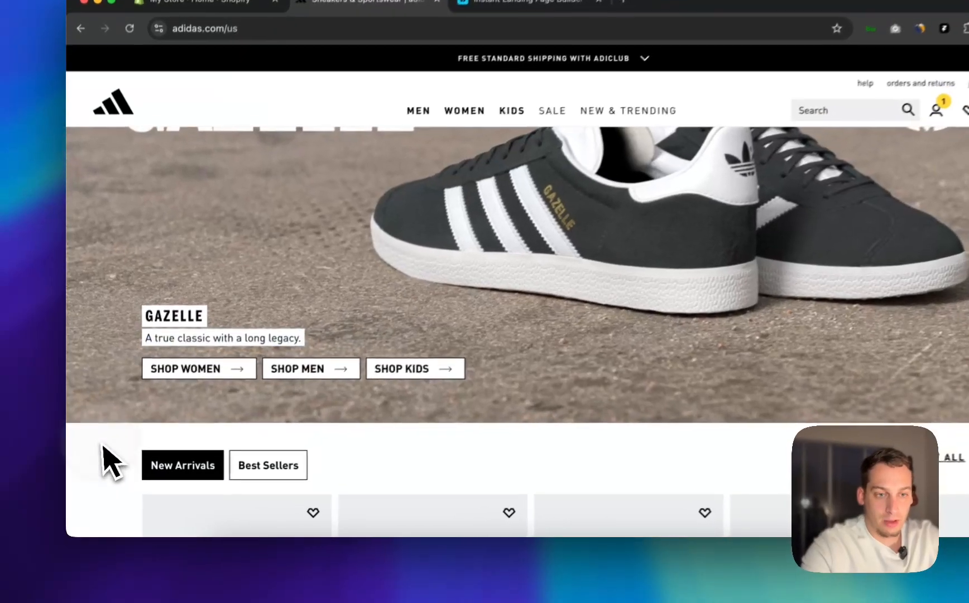
{"action": "scroll", "coordinate": [120, 410], "scroll_direction": "up", "scroll_amount": 1}
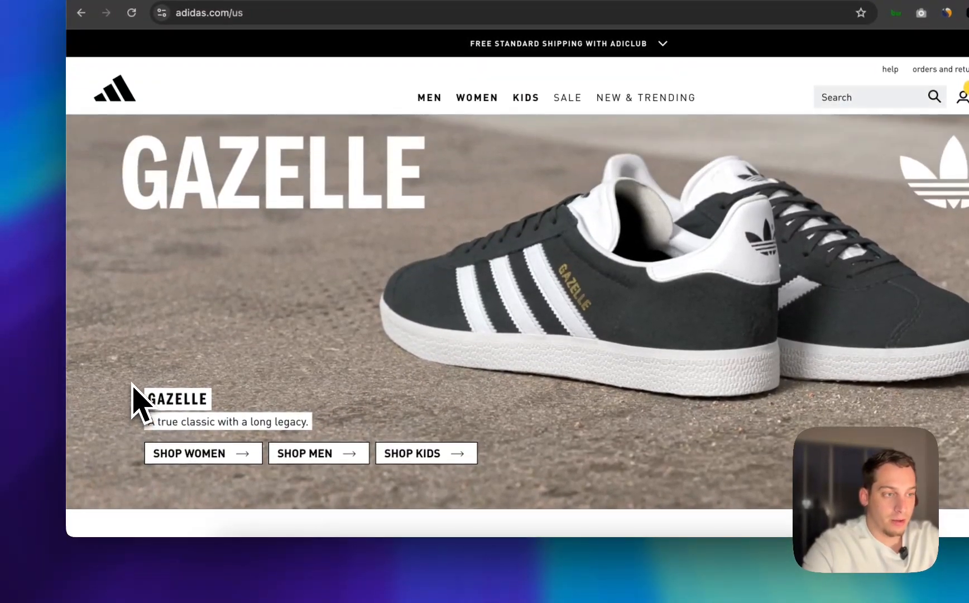
{"action": "scroll", "coordinate": [134, 390], "scroll_direction": "up", "scroll_amount": 1}
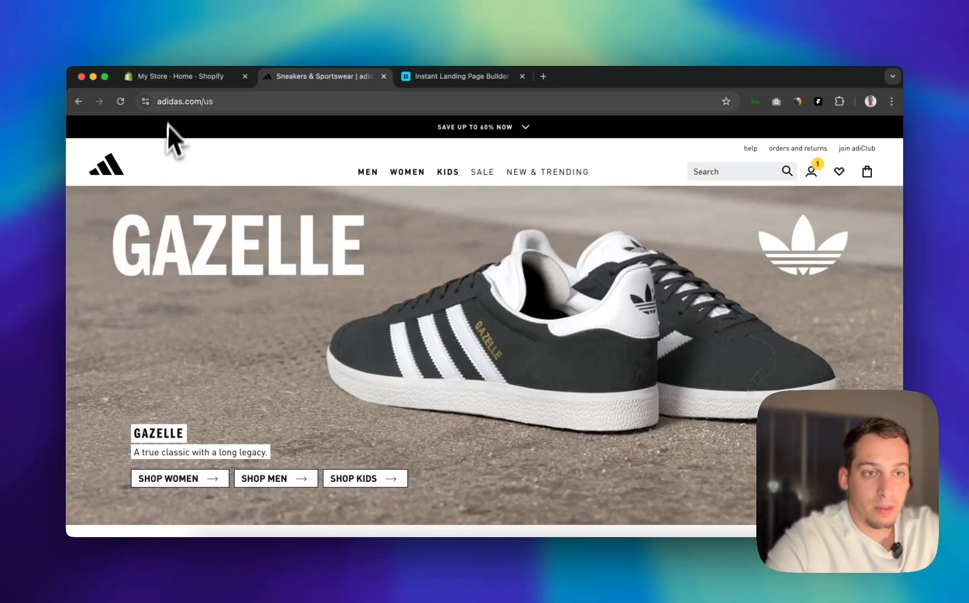
Switch to the Shopify admin and launch the installed Instant app
{"action": "left_click", "coordinate": [166, 84]}
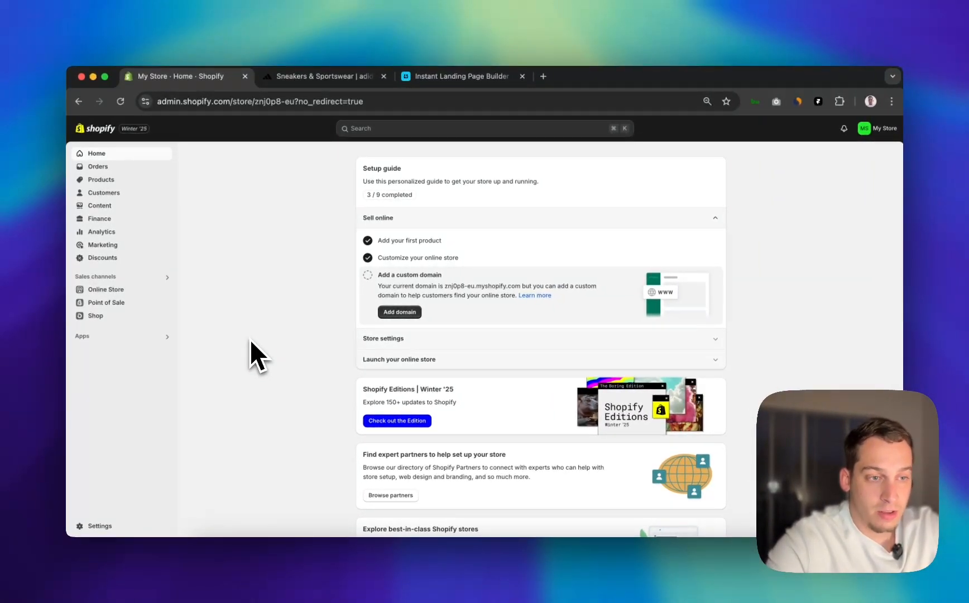
{"action": "left_click", "coordinate": [96, 338]}
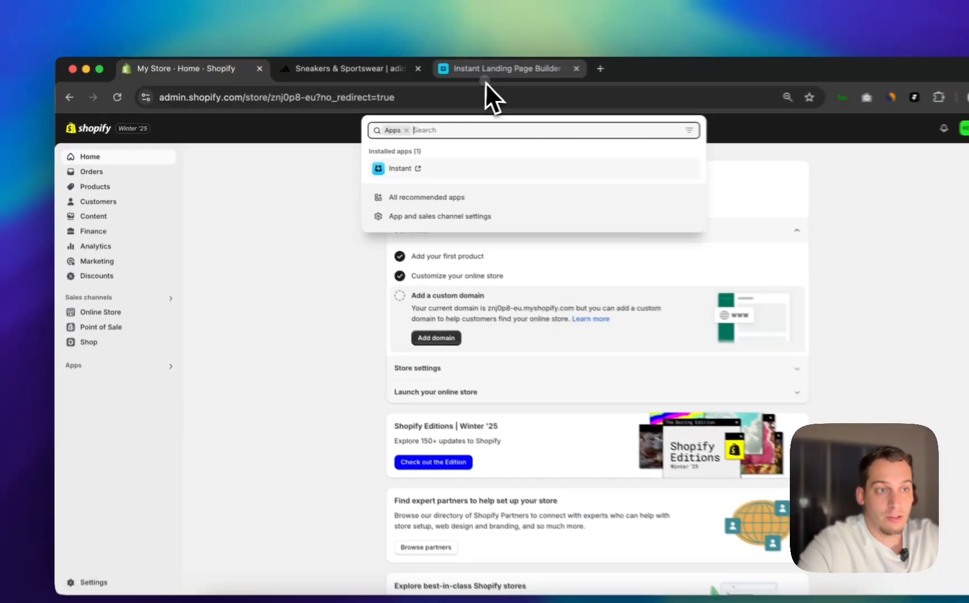
{"action": "left_click", "coordinate": [463, 76]}
{"action": "left_click", "coordinate": [201, 68]}
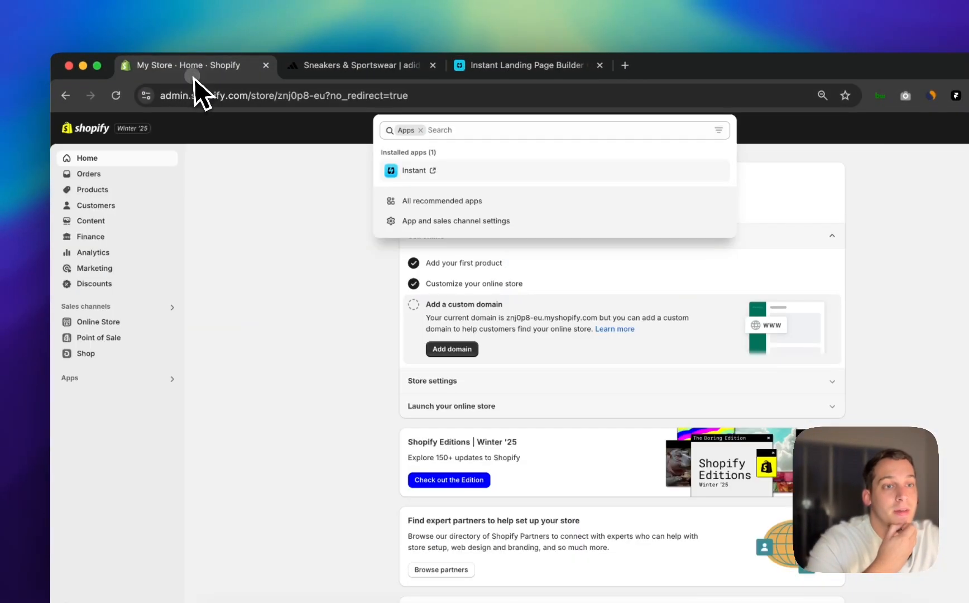
{"action": "left_click", "coordinate": [415, 177]}
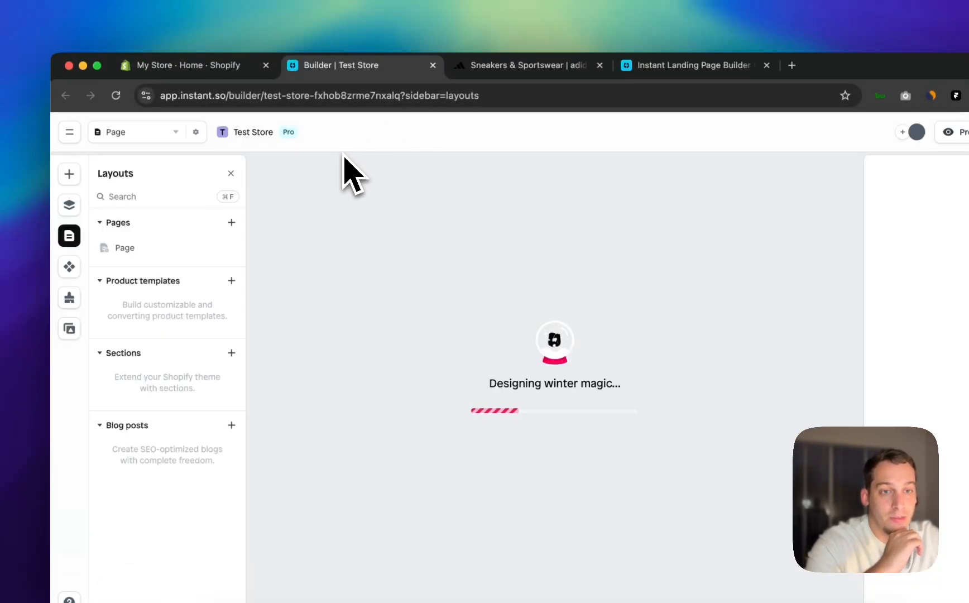
Remove the existing page from the Test Store layouts and add a new empty page built from scratch
{"action": "left_click", "coordinate": [229, 249]}
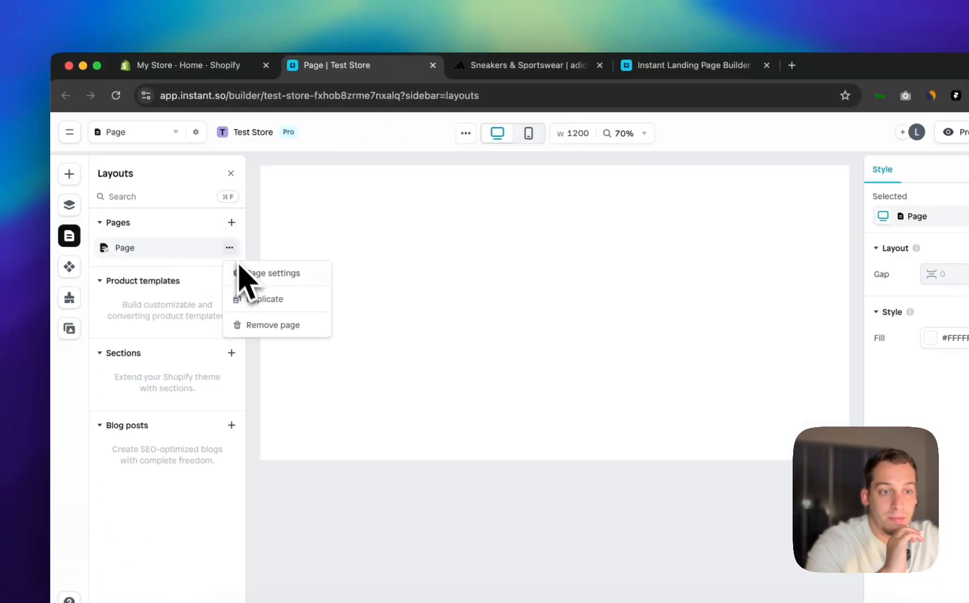
{"action": "left_click", "coordinate": [262, 325]}
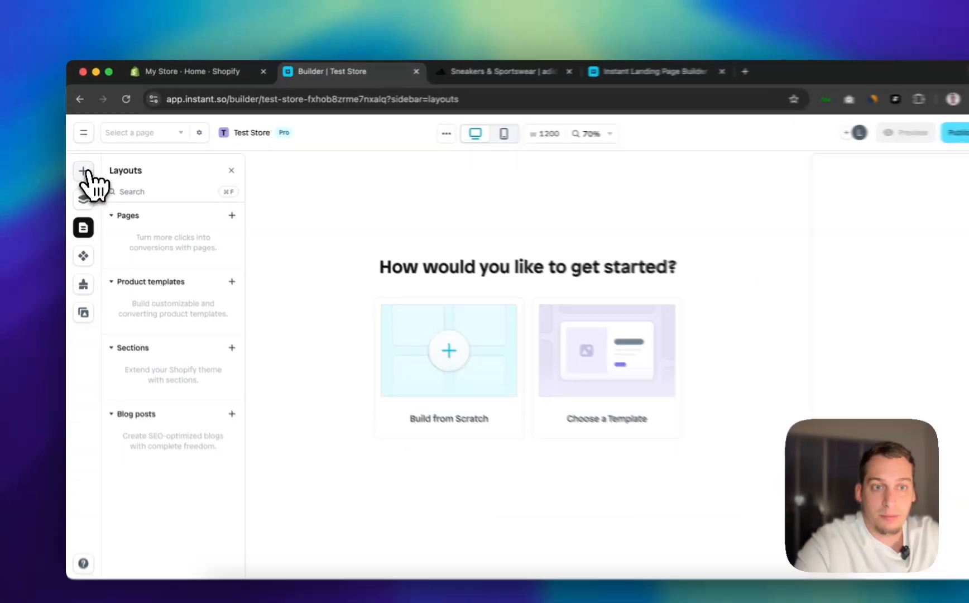
{"action": "left_click", "coordinate": [82, 166]}
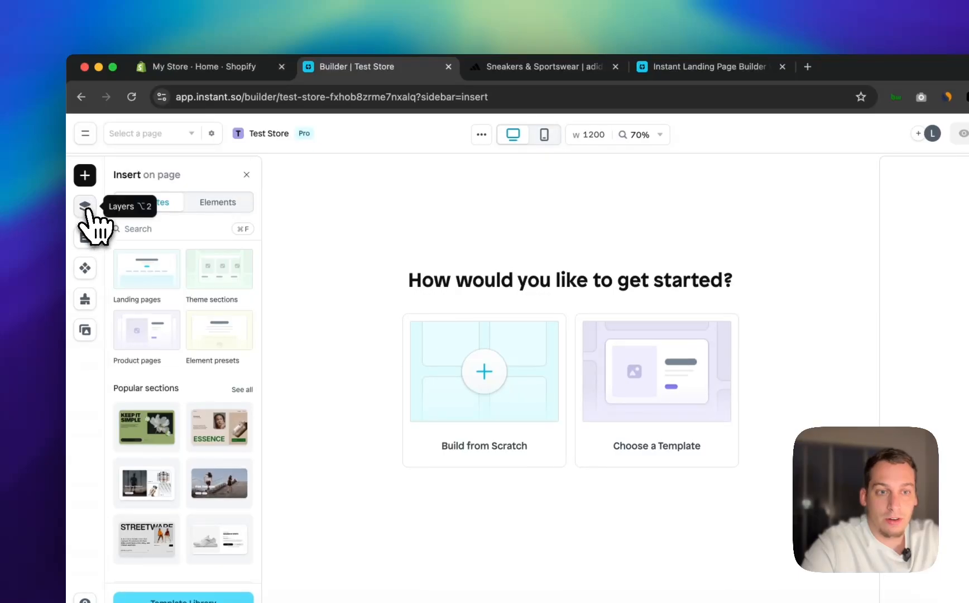
{"action": "left_click", "coordinate": [88, 240]}
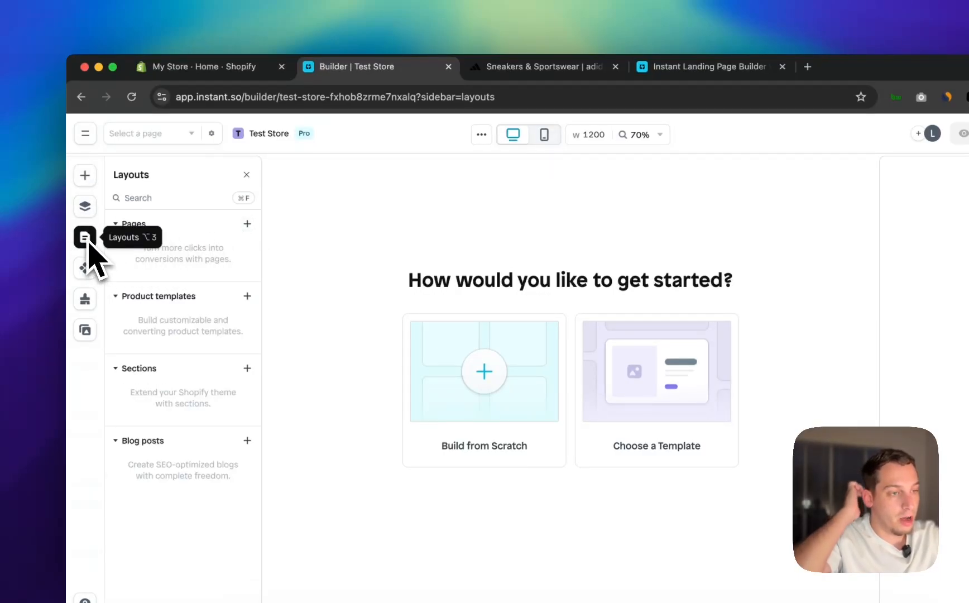
{"action": "left_click", "coordinate": [247, 225]}
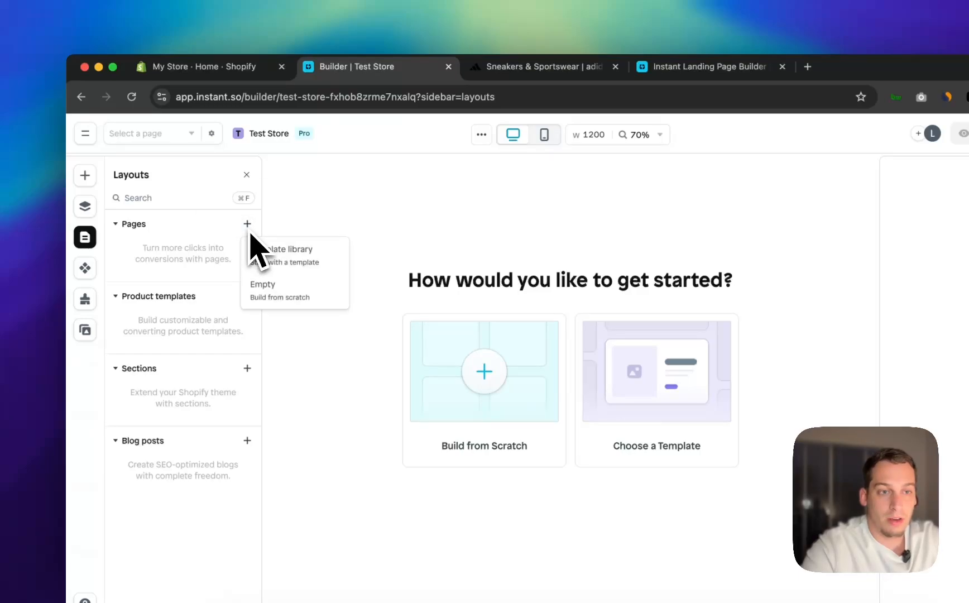
{"action": "left_click", "coordinate": [281, 298]}
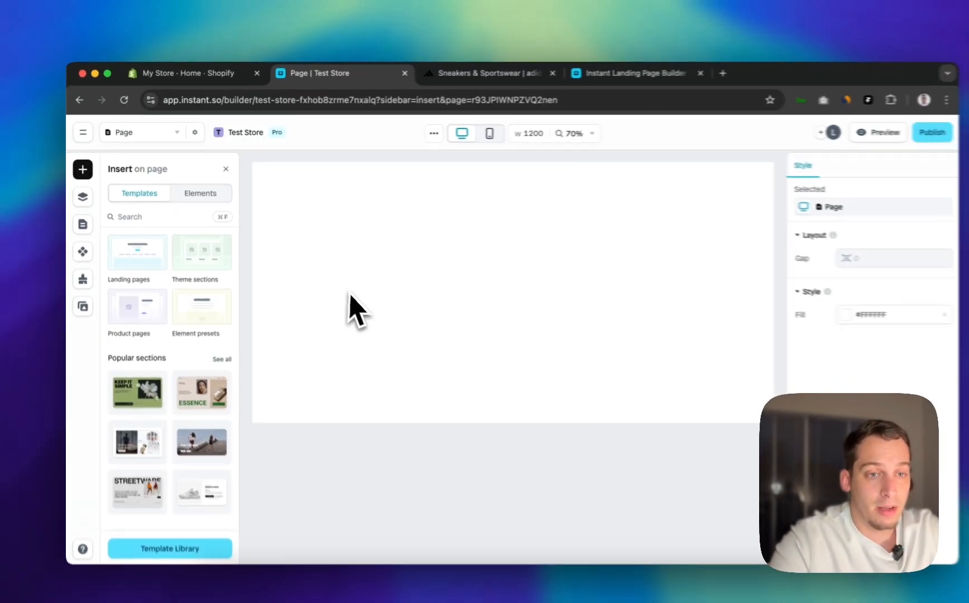
{"action": "scroll", "coordinate": [418, 322], "scroll_direction": "down", "scroll_amount": 5}
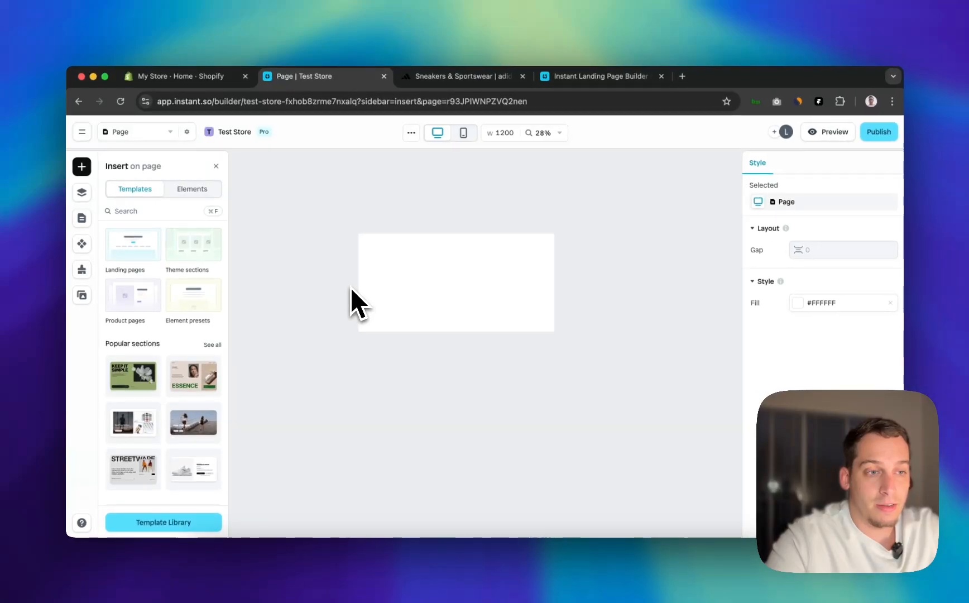
{"action": "scroll", "coordinate": [350, 287], "scroll_direction": "up", "scroll_amount": 2}
{"action": "scroll", "coordinate": [350, 287], "scroll_direction": "down", "scroll_amount": 2}
{"action": "scroll", "coordinate": [503, 256], "scroll_direction": "up", "scroll_amount": 3}
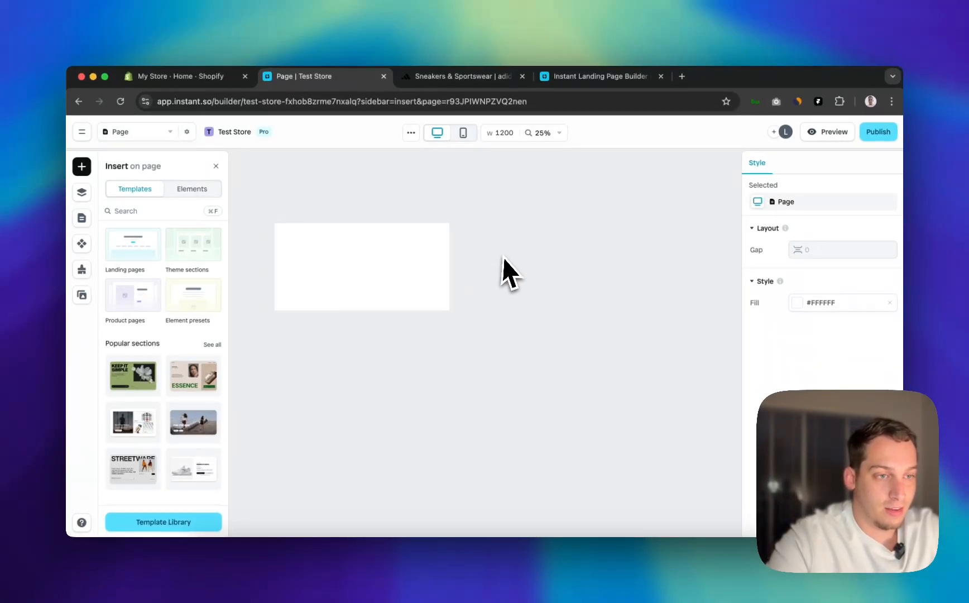
{"action": "scroll", "coordinate": [506, 255], "scroll_direction": "left", "scroll_amount": 2}
{"action": "scroll", "coordinate": [506, 255], "scroll_direction": "left", "scroll_amount": 2}
{"action": "left_click", "coordinate": [436, 217]}
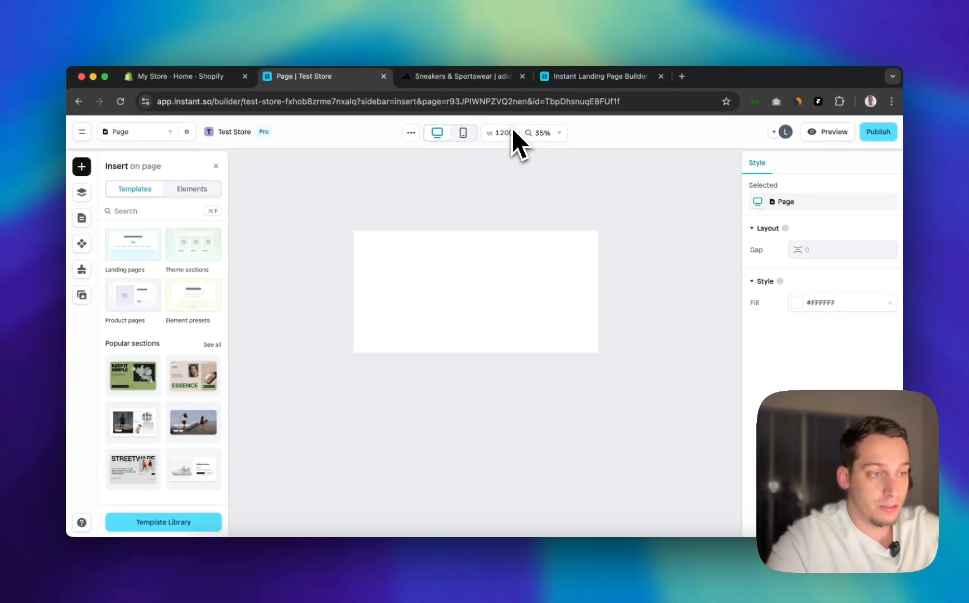
Switch to the adidas homepage and inspect the background image of its Gazelle hero banner
{"action": "left_click", "coordinate": [512, 81]}
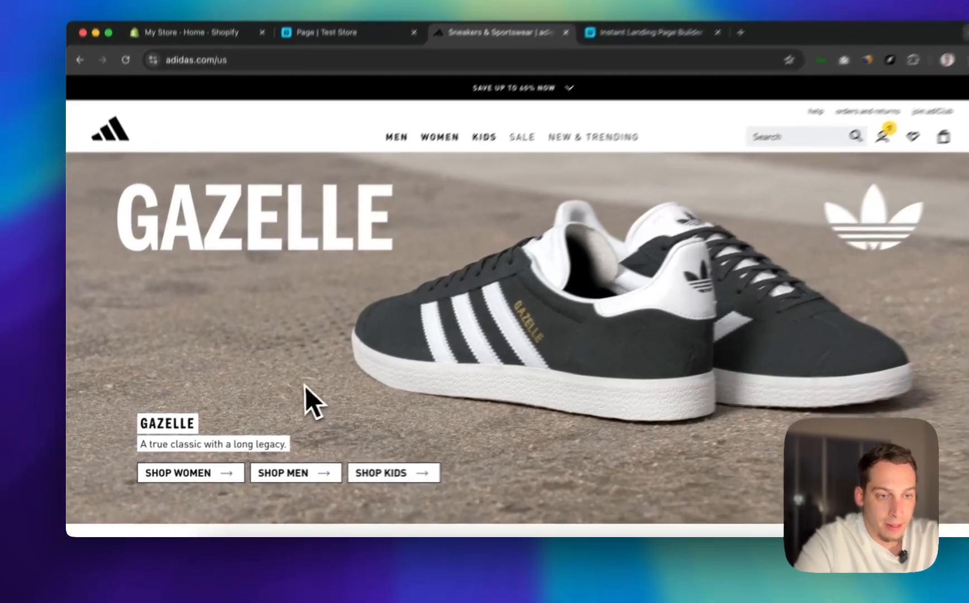
{"action": "right_click", "coordinate": [278, 392]}
{"action": "left_click", "coordinate": [252, 400]}
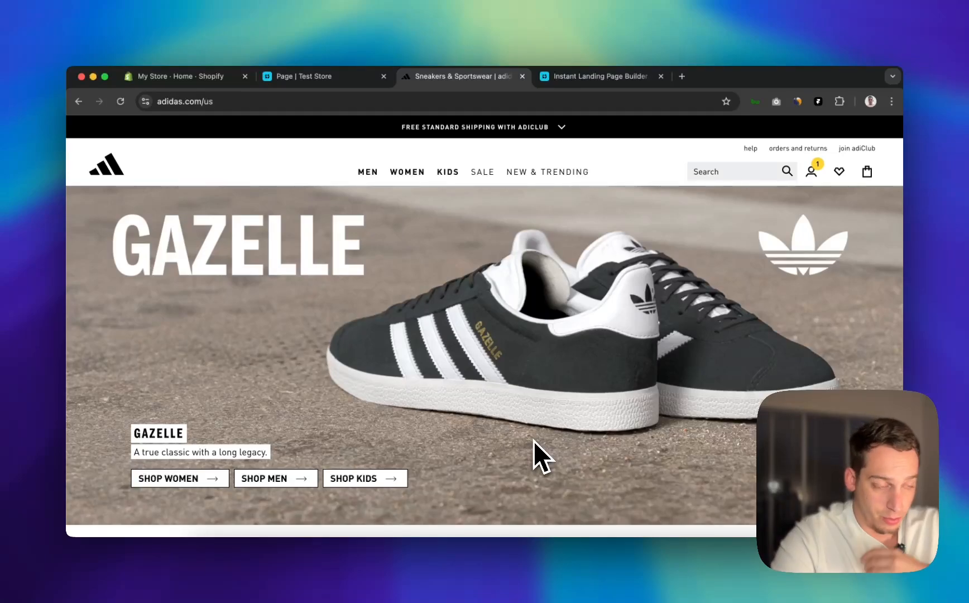
Switch to the Instant builder and insert a single row onto the empty page canvas
{"action": "left_click", "coordinate": [329, 78]}
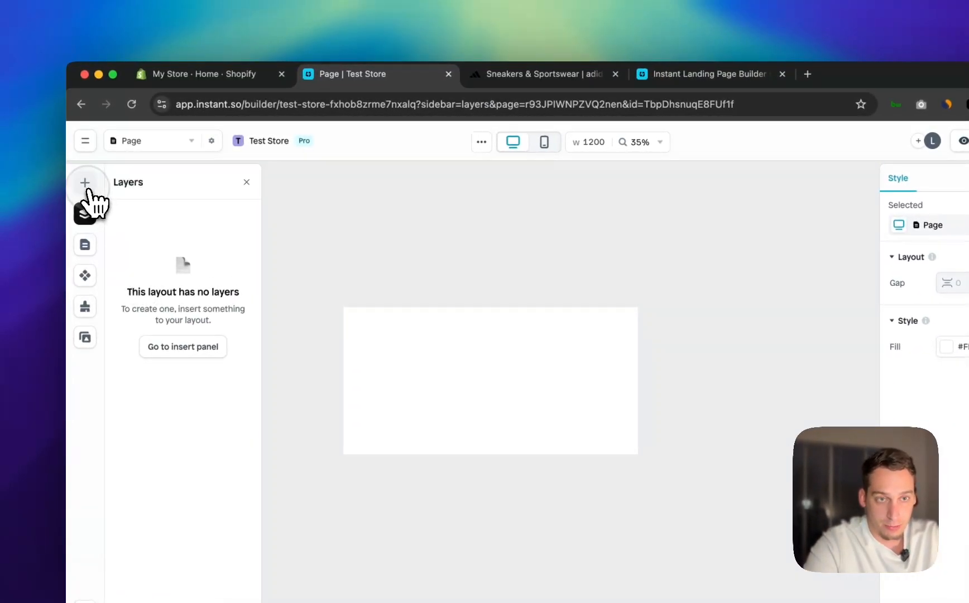
{"action": "left_click", "coordinate": [85, 183]}
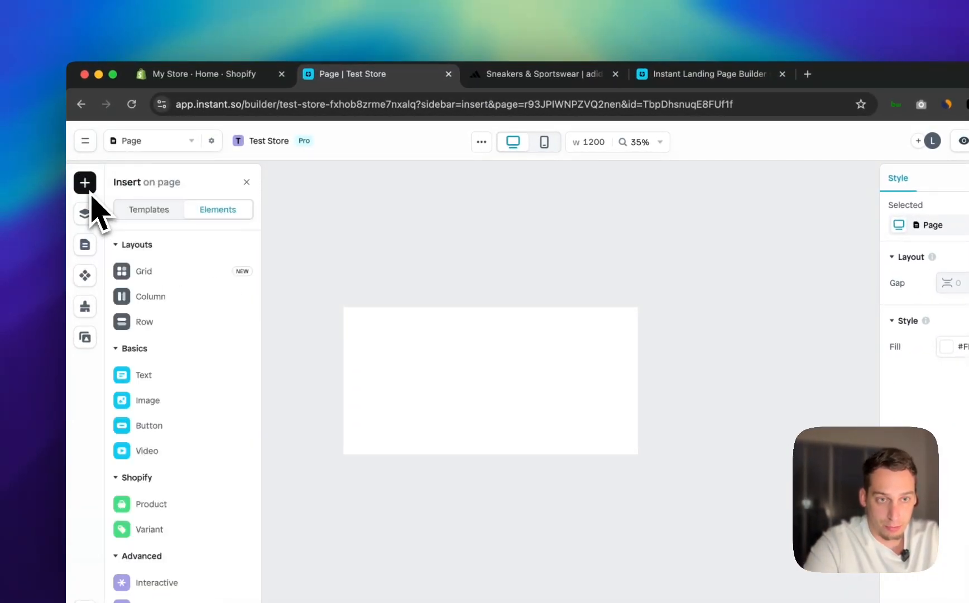
{"action": "mouse_move", "coordinate": [154, 276]}
{"action": "mouse_move", "coordinate": [166, 328]}
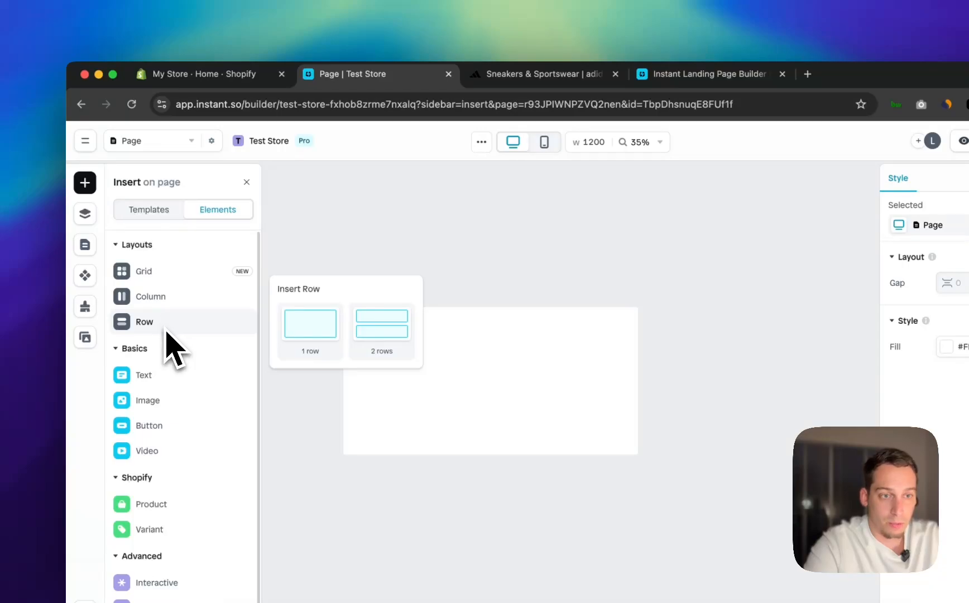
{"action": "left_click_drag", "start_coordinate": [274, 326], "coordinate": [484, 358]}
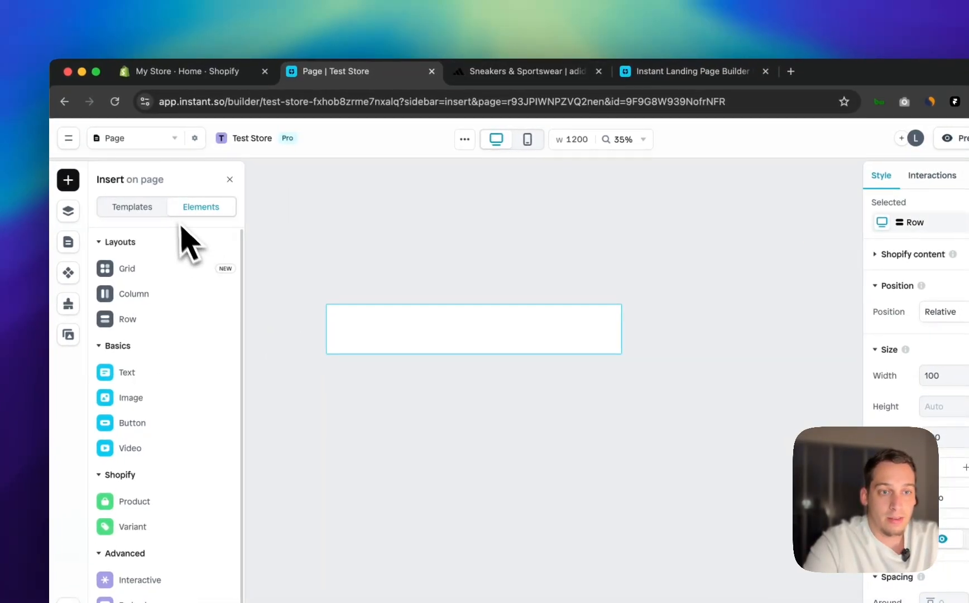
Switch to the adidas homepage and examine its sections from the hero banner down to Related Resources
{"action": "left_click", "coordinate": [538, 73]}
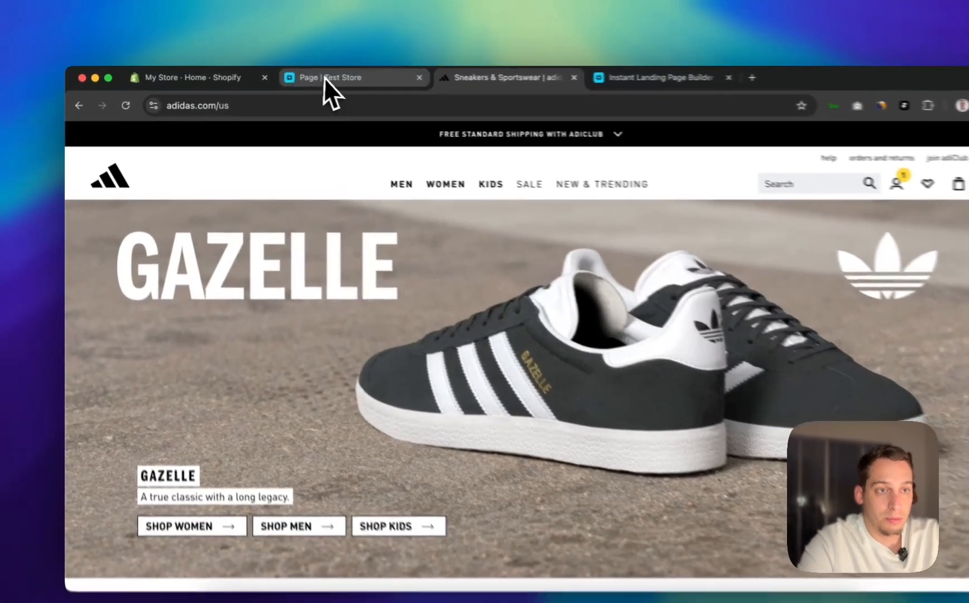
{"action": "left_click", "coordinate": [310, 77]}
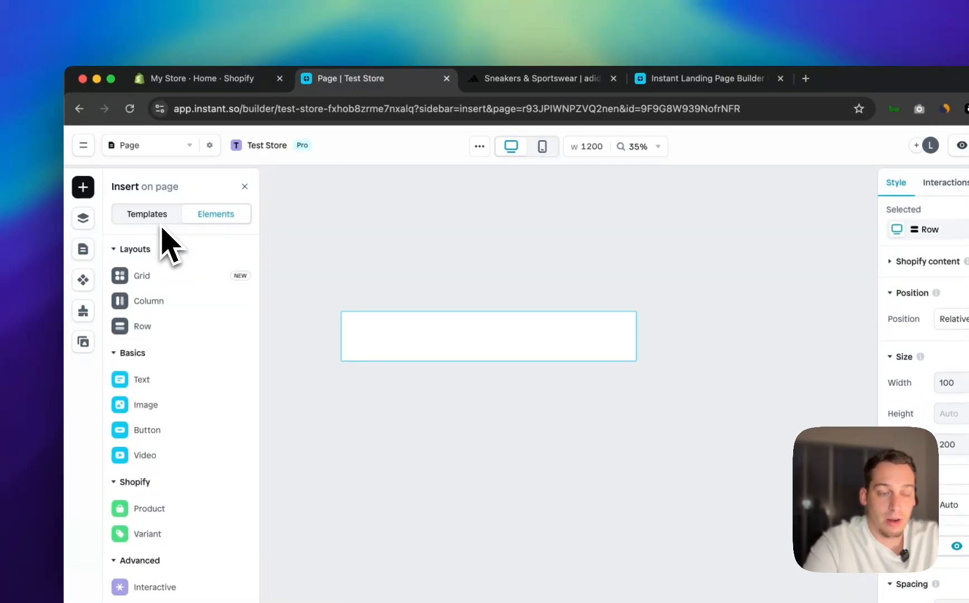
{"action": "left_click", "coordinate": [531, 89]}
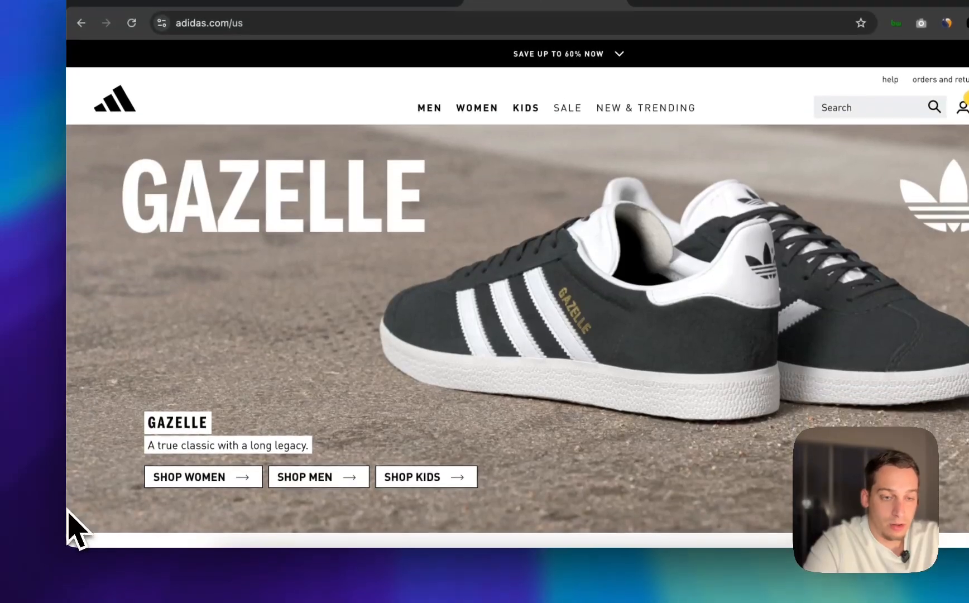
{"action": "scroll", "coordinate": [68, 509], "scroll_direction": "down", "scroll_amount": 1}
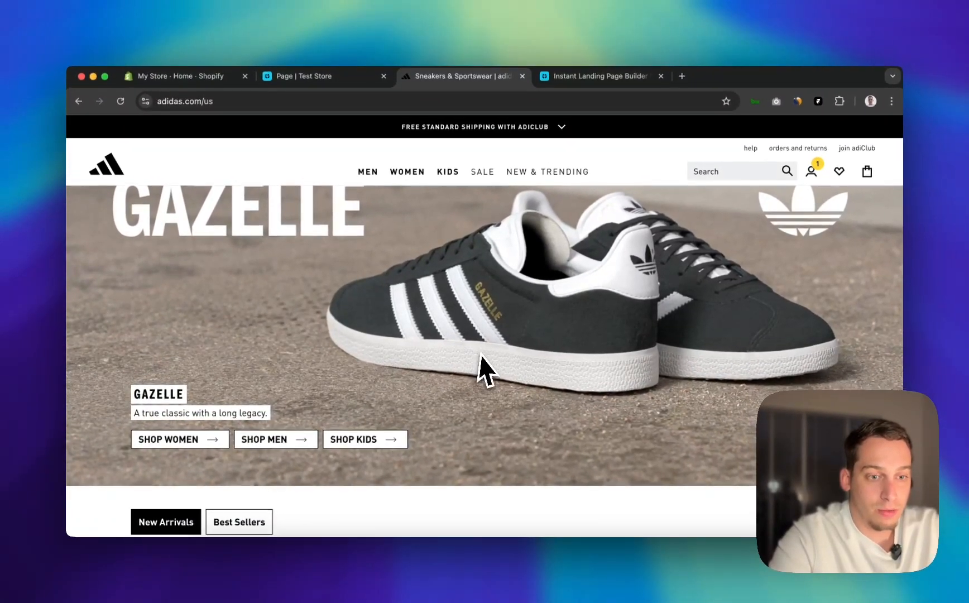
{"action": "scroll", "coordinate": [483, 363], "scroll_direction": "down", "scroll_amount": 6}
{"action": "scroll", "coordinate": [257, 416], "scroll_direction": "down", "scroll_amount": 5}
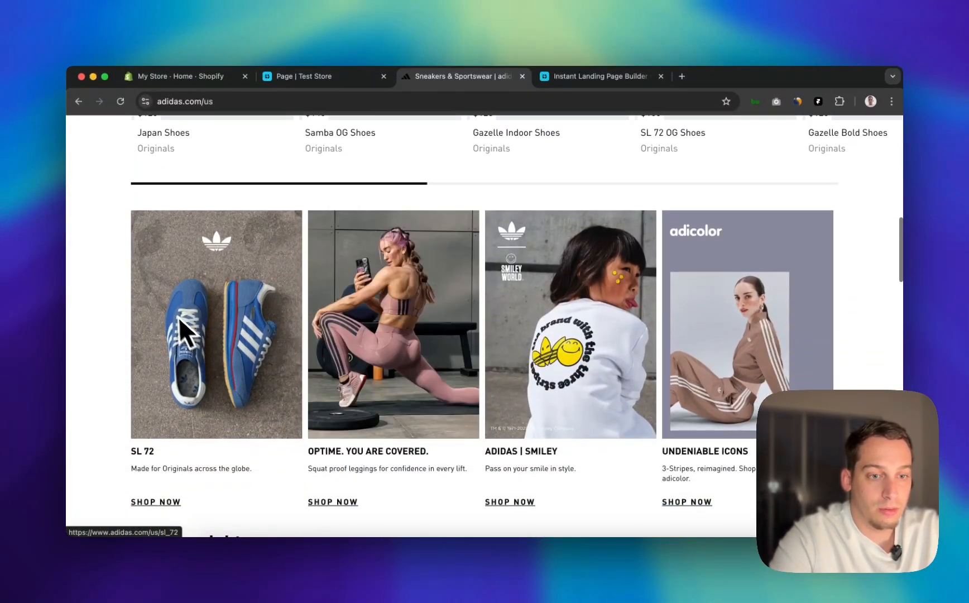
{"action": "scroll", "coordinate": [167, 368], "scroll_direction": "down", "scroll_amount": 6}
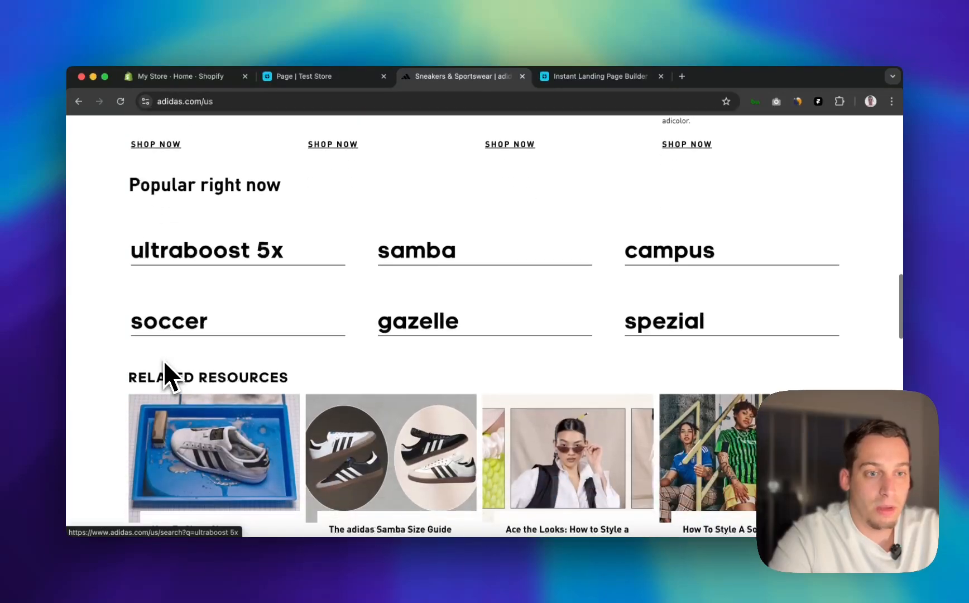
{"action": "scroll", "coordinate": [164, 362], "scroll_direction": "up", "scroll_amount": 9}
{"action": "scroll", "coordinate": [164, 361], "scroll_direction": "up", "scroll_amount": 10}
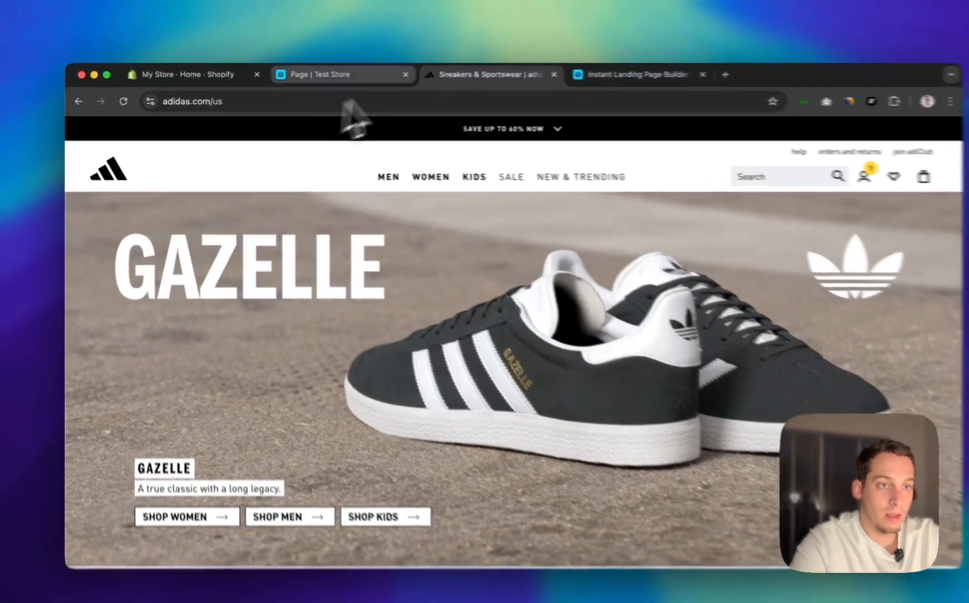
Examine the adidas homepage's product carousel, promo cards and brand text, and return to the hero banner
{"action": "left_click", "coordinate": [351, 77]}
{"action": "left_click", "coordinate": [491, 71]}
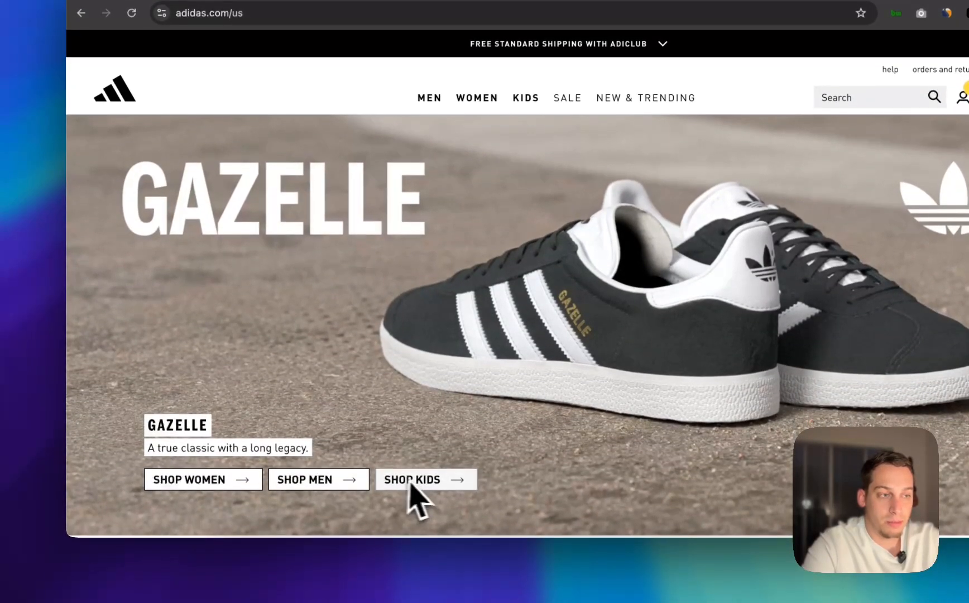
{"action": "scroll", "coordinate": [424, 501], "scroll_direction": "down", "scroll_amount": 8}
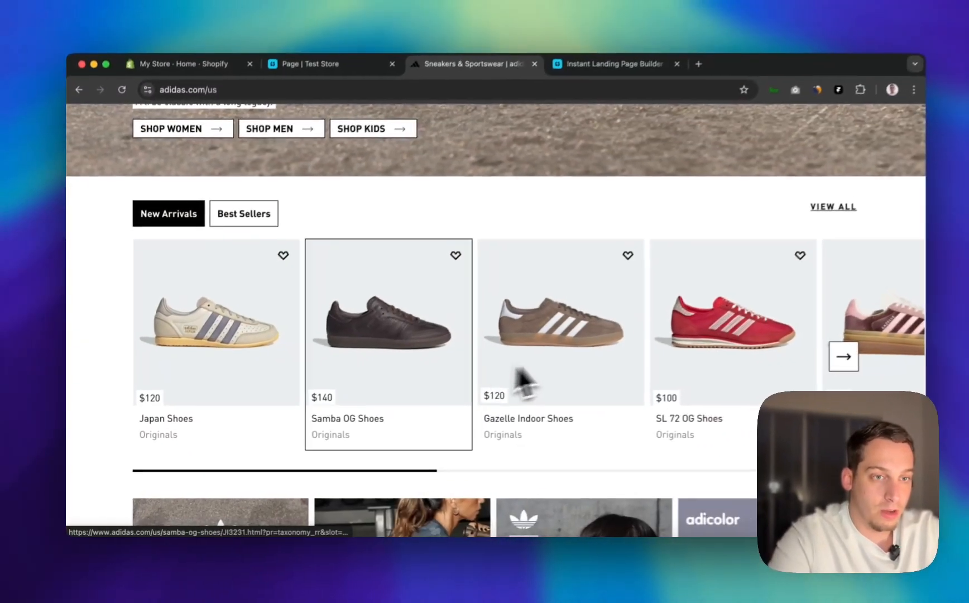
{"action": "scroll", "coordinate": [441, 377], "scroll_direction": "down", "scroll_amount": 5}
{"action": "scroll", "coordinate": [318, 316], "scroll_direction": "up", "scroll_amount": 5}
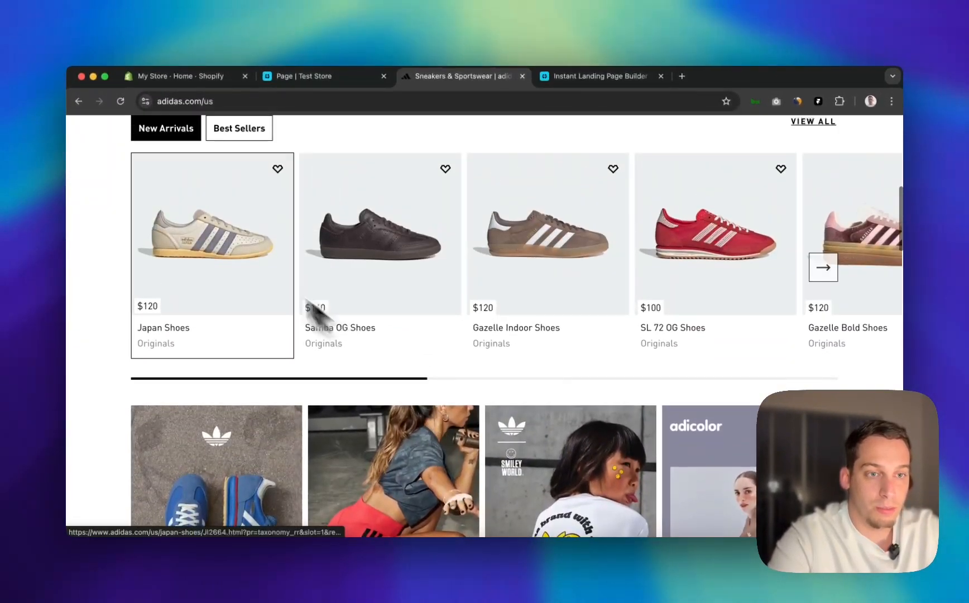
{"action": "scroll", "coordinate": [229, 247], "scroll_direction": "up", "scroll_amount": 3}
{"action": "scroll", "coordinate": [175, 299], "scroll_direction": "down", "scroll_amount": 6}
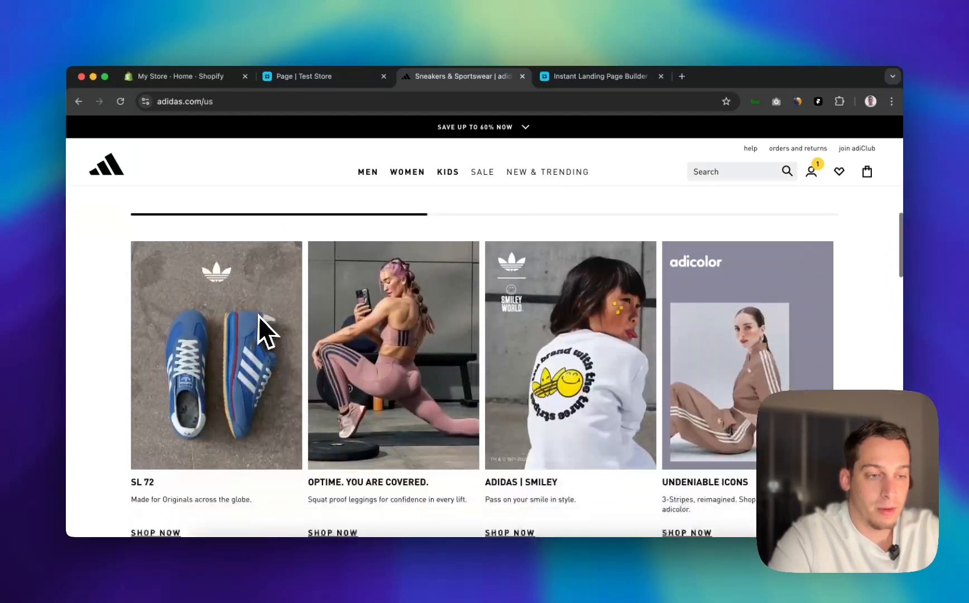
{"action": "scroll", "coordinate": [259, 315], "scroll_direction": "down", "scroll_amount": 5}
{"action": "scroll", "coordinate": [259, 316], "scroll_direction": "up", "scroll_amount": 15}
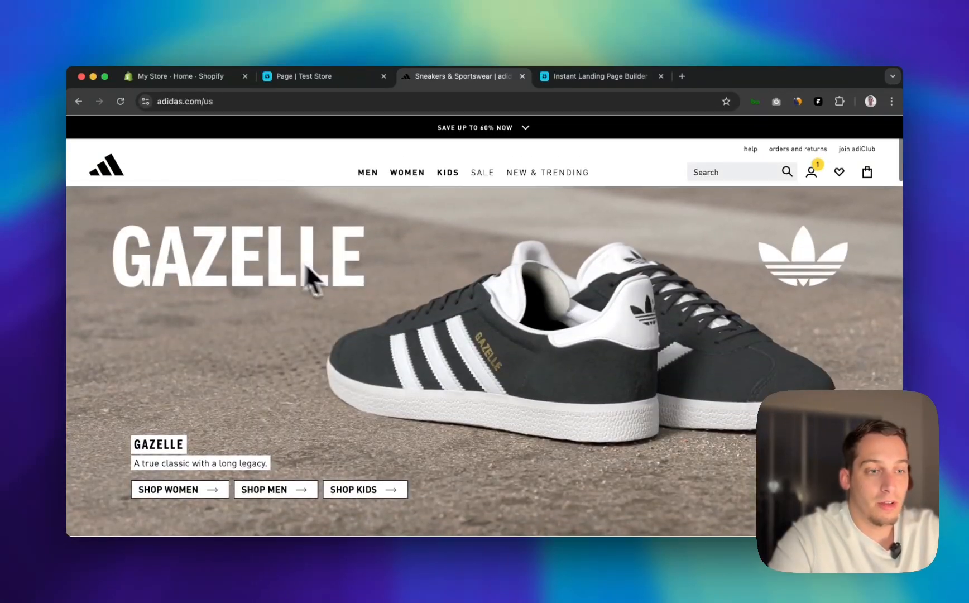
{"action": "scroll", "coordinate": [233, 245], "scroll_direction": "down", "scroll_amount": 20}
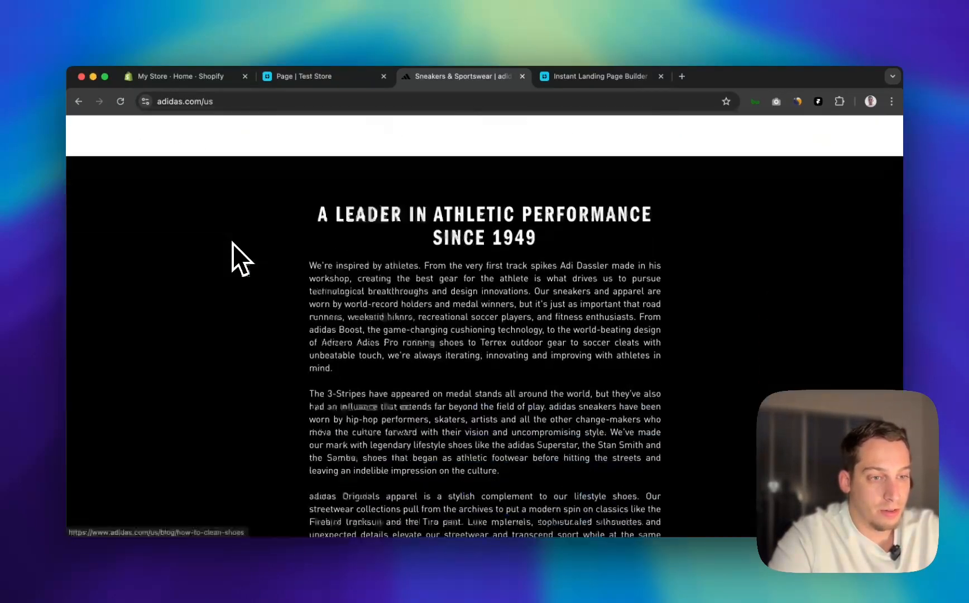
{"action": "scroll", "coordinate": [232, 243], "scroll_direction": "up", "scroll_amount": 20}
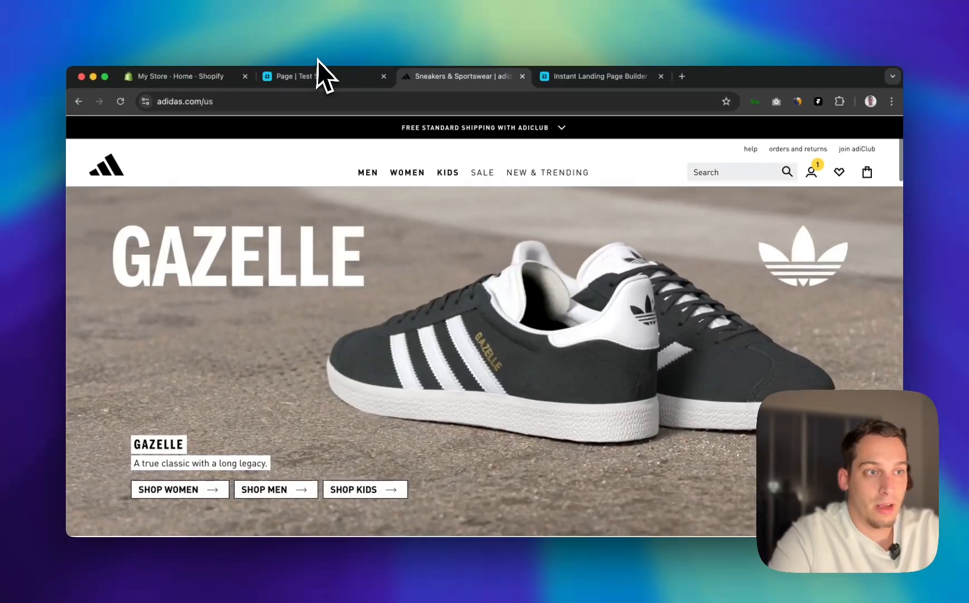
Switch back to the Instant builder and rename the inserted row as Page
{"action": "left_click", "coordinate": [317, 77]}
{"action": "left_click", "coordinate": [202, 287]}
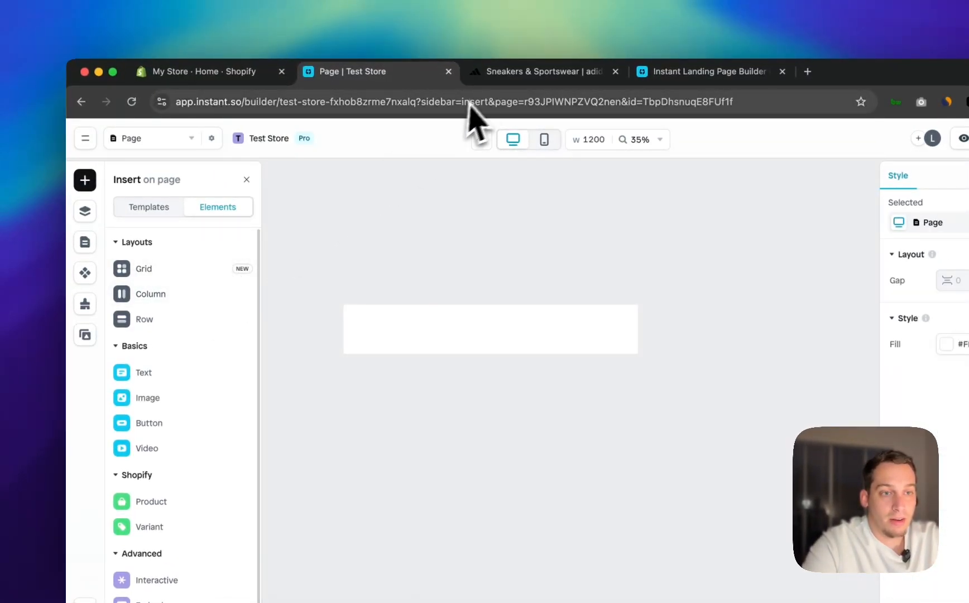
{"action": "mouse_move", "coordinate": [155, 329]}
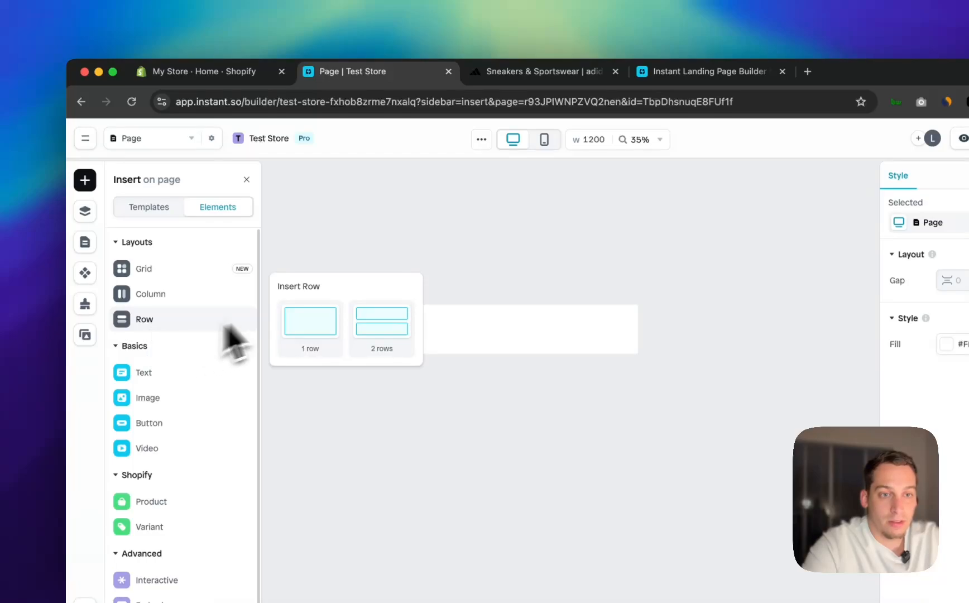
{"action": "left_click", "coordinate": [393, 321]}
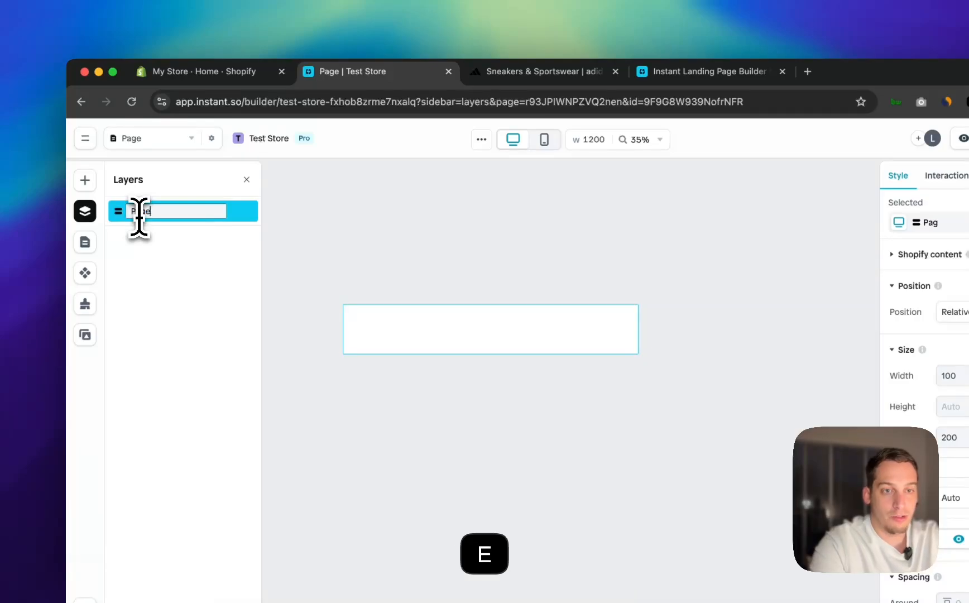
{"action": "key", "text": "Return"}
{"action": "left_click", "coordinate": [260, 234]}
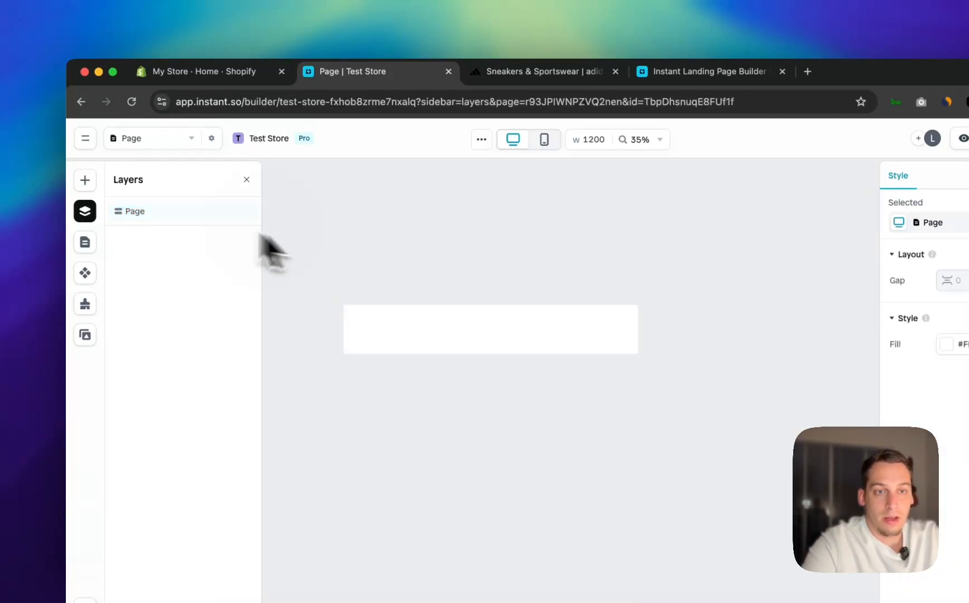
Insert a single row inside the Page row, rename it Hero, and check its nesting in the layer structure
{"action": "left_click", "coordinate": [89, 181]}
{"action": "mouse_move", "coordinate": [146, 319]}
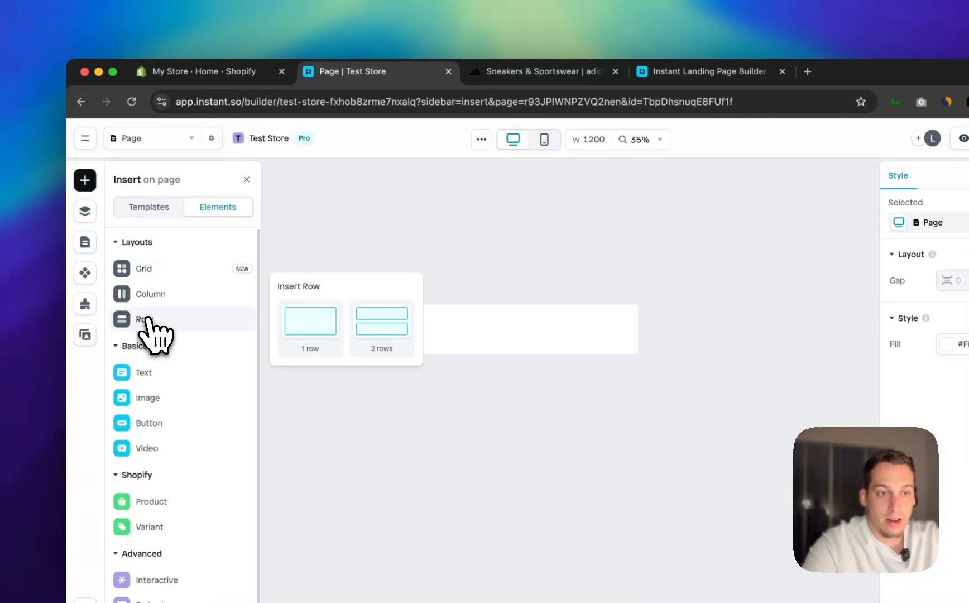
{"action": "left_click_drag", "start_coordinate": [306, 324], "coordinate": [474, 333]}
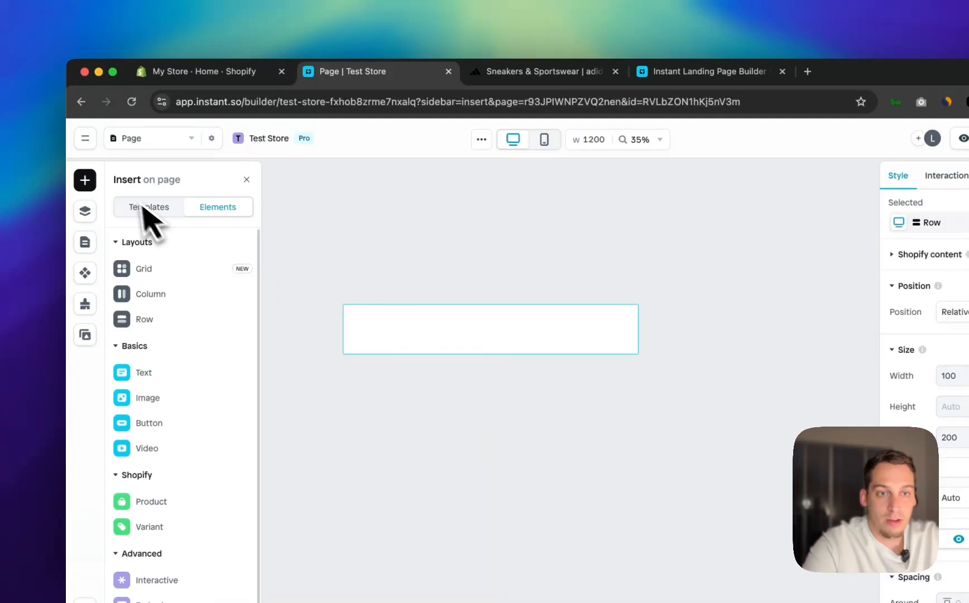
{"action": "left_click", "coordinate": [90, 212]}
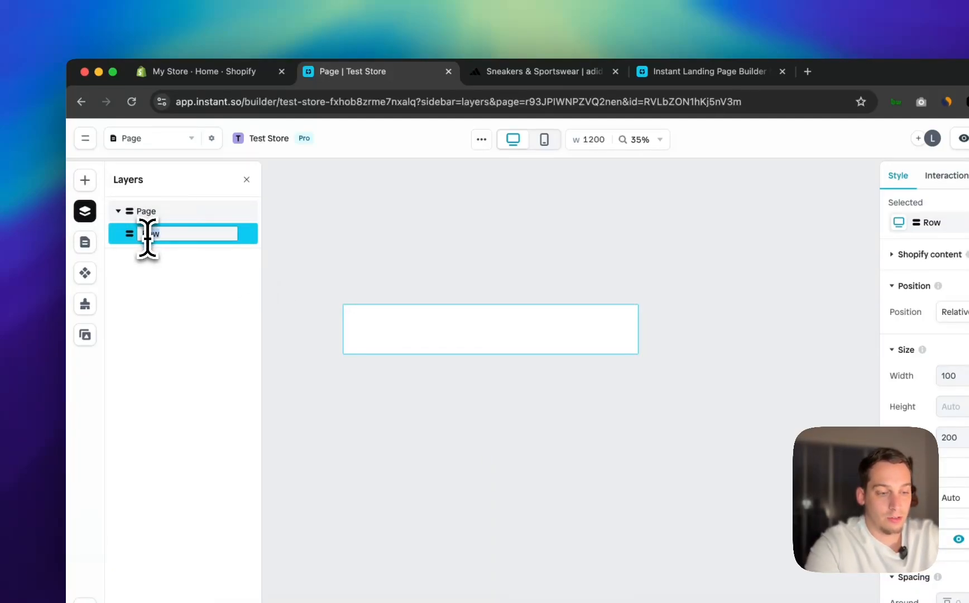
{"action": "type", "text": "Hero"}
{"action": "key", "text": "Return"}
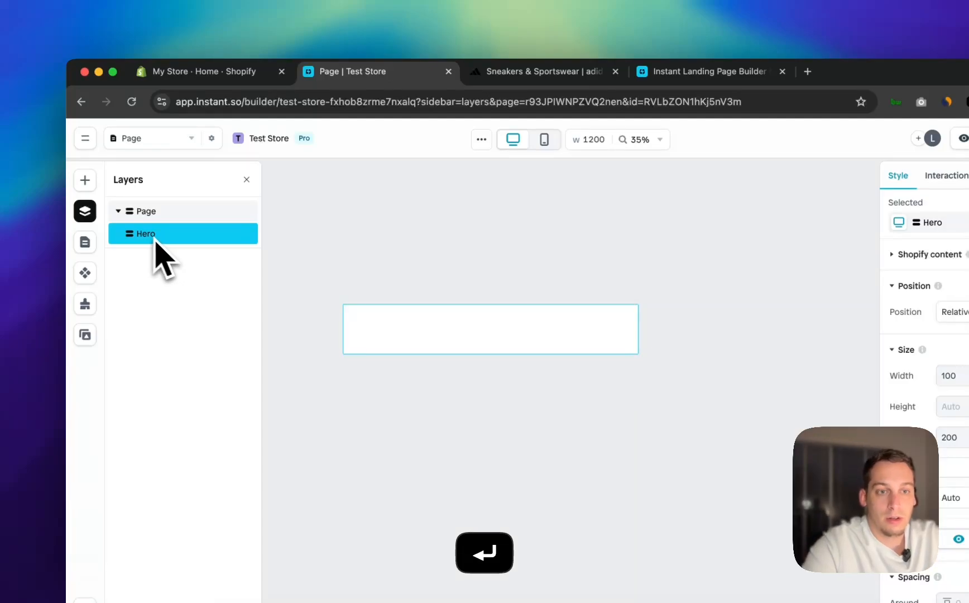
{"action": "left_click", "coordinate": [120, 218]}
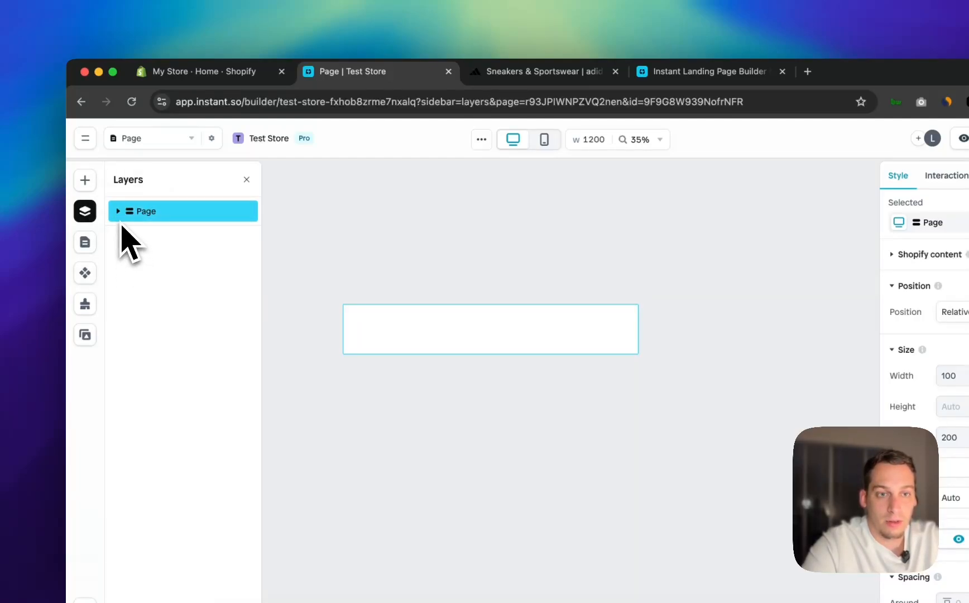
{"action": "left_click", "coordinate": [119, 212]}
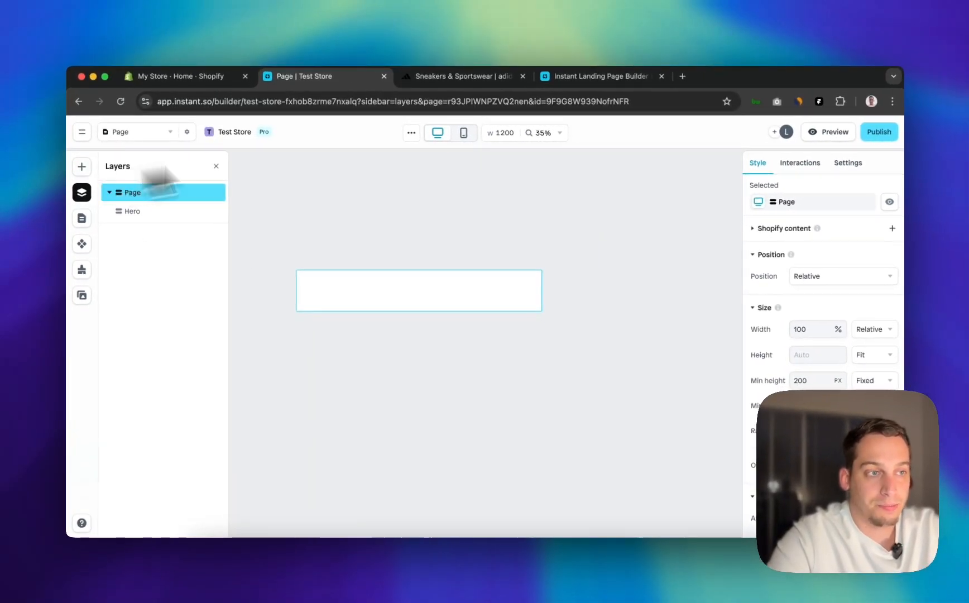
Check the hero banner on the adidas homepage, and insert a heading into the Hero row in the Instant builder
{"action": "left_click", "coordinate": [465, 78]}
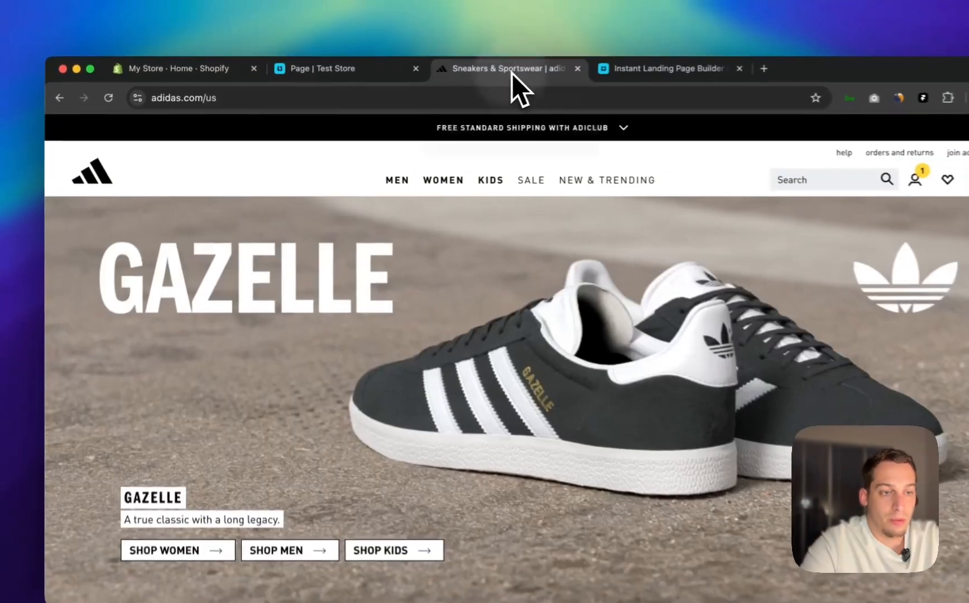
{"action": "mouse_move", "coordinate": [372, 176]}
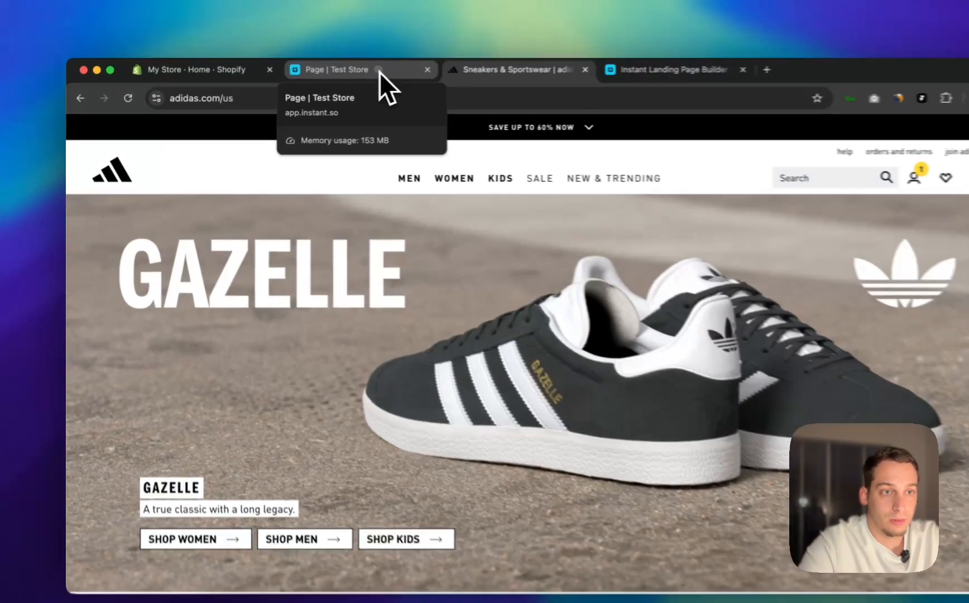
{"action": "left_click", "coordinate": [342, 78]}
{"action": "left_click", "coordinate": [189, 239]}
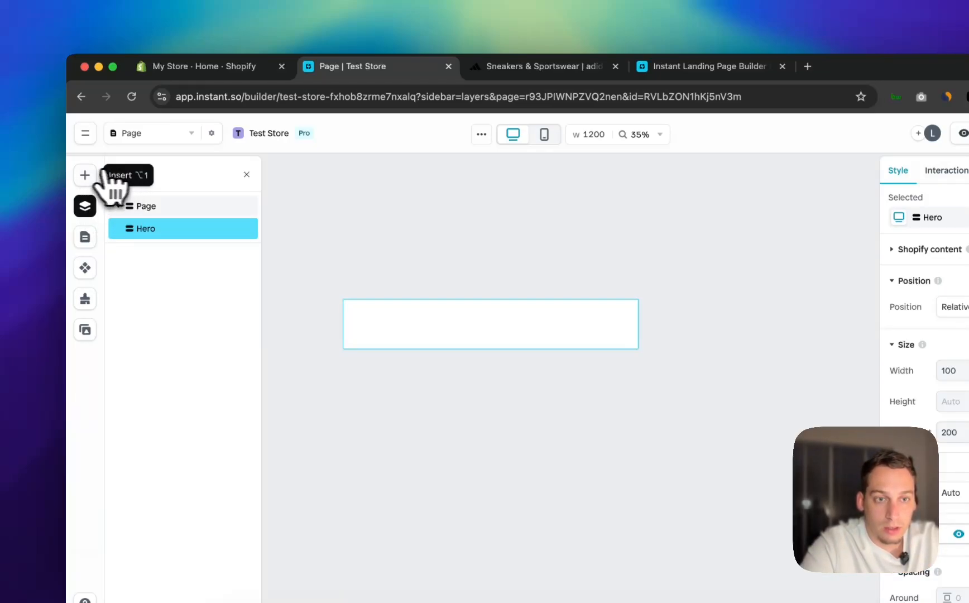
{"action": "left_click", "coordinate": [87, 177]}
{"action": "mouse_move", "coordinate": [148, 360]}
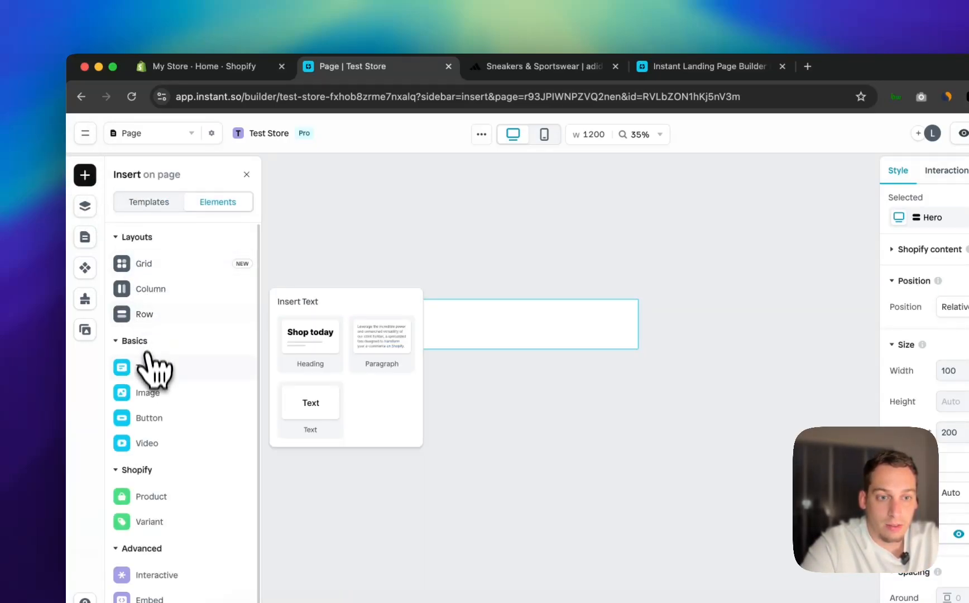
{"action": "left_click_drag", "start_coordinate": [301, 349], "coordinate": [403, 328]}
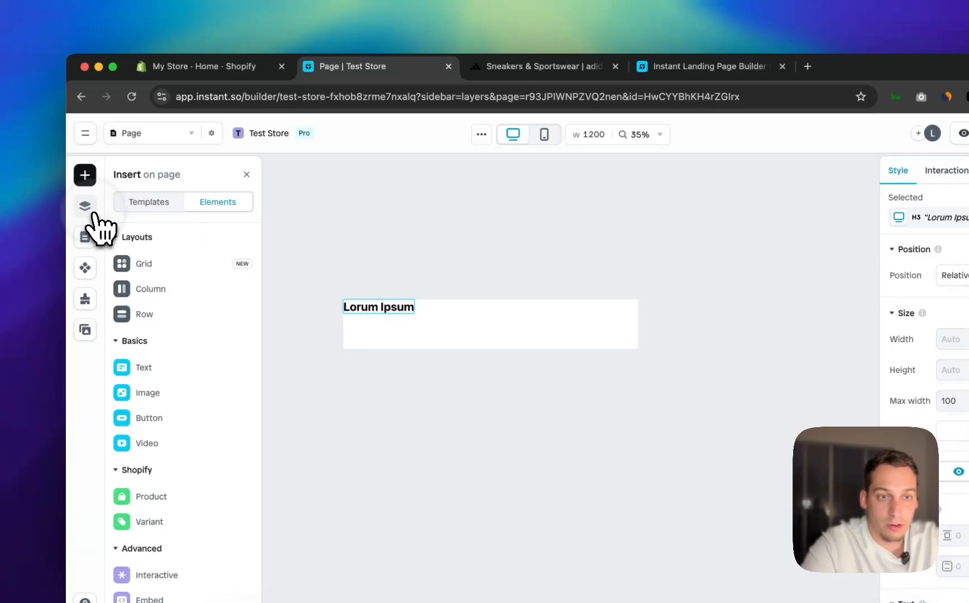
Select the Hero row in the layer structure and insert a basic text element beneath the heading
{"action": "left_click", "coordinate": [89, 211]}
{"action": "left_click", "coordinate": [135, 228]}
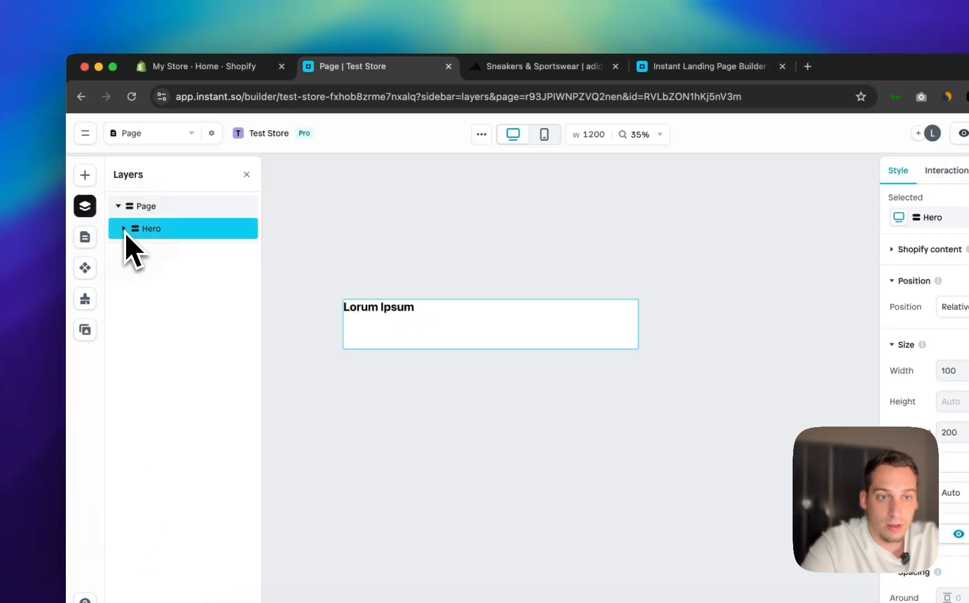
{"action": "left_click", "coordinate": [84, 175]}
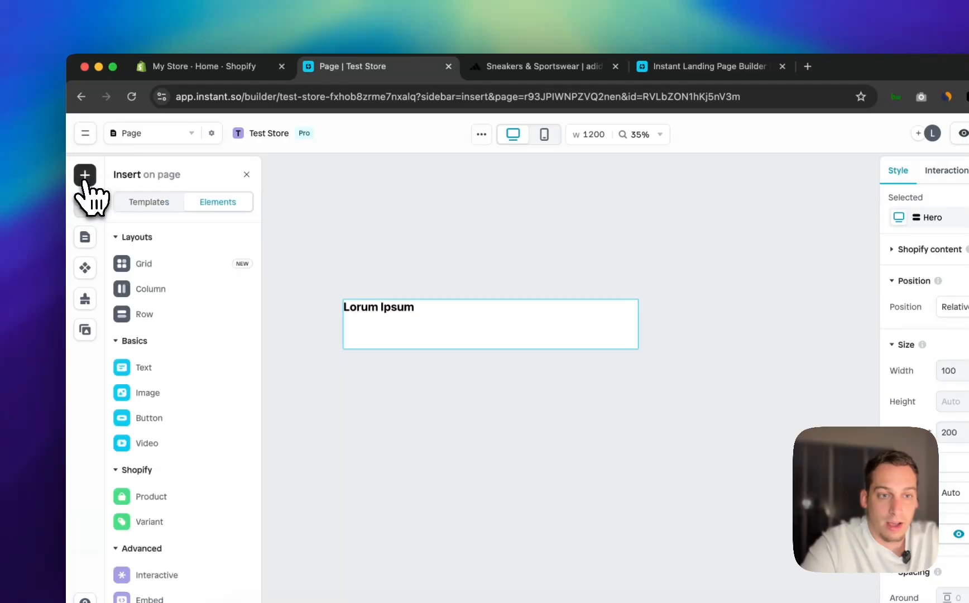
{"action": "mouse_move", "coordinate": [137, 301]}
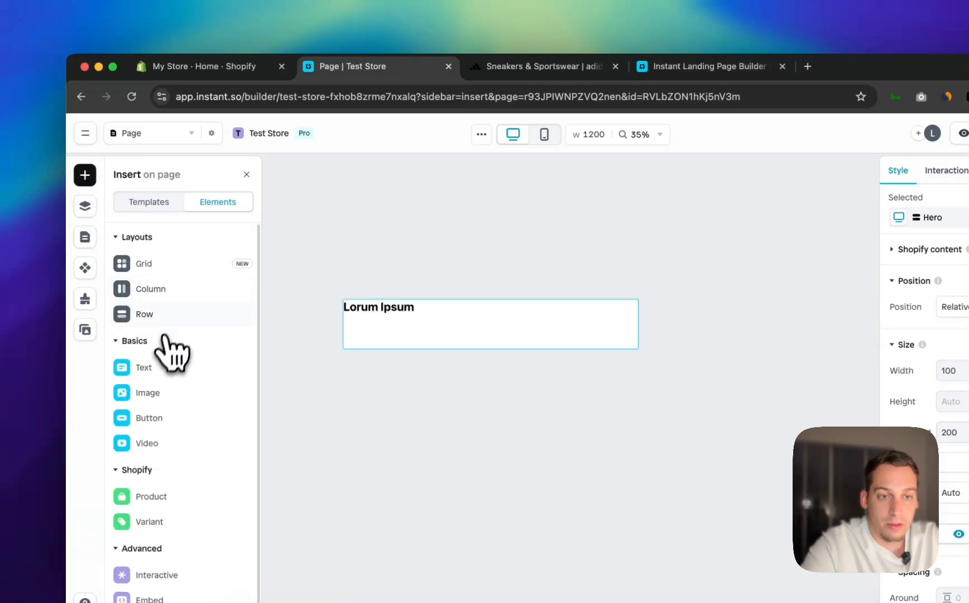
{"action": "mouse_move", "coordinate": [159, 365]}
{"action": "left_click_drag", "start_coordinate": [301, 397], "coordinate": [426, 341]}
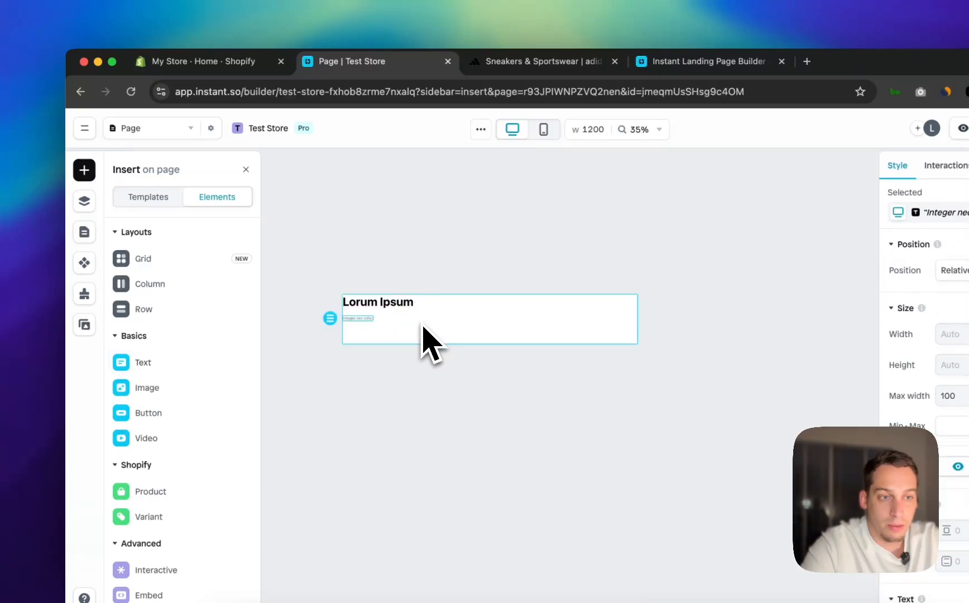
Insert a paragraph and move it in the layer structure into the Hero row, below the short text
{"action": "mouse_move", "coordinate": [157, 384]}
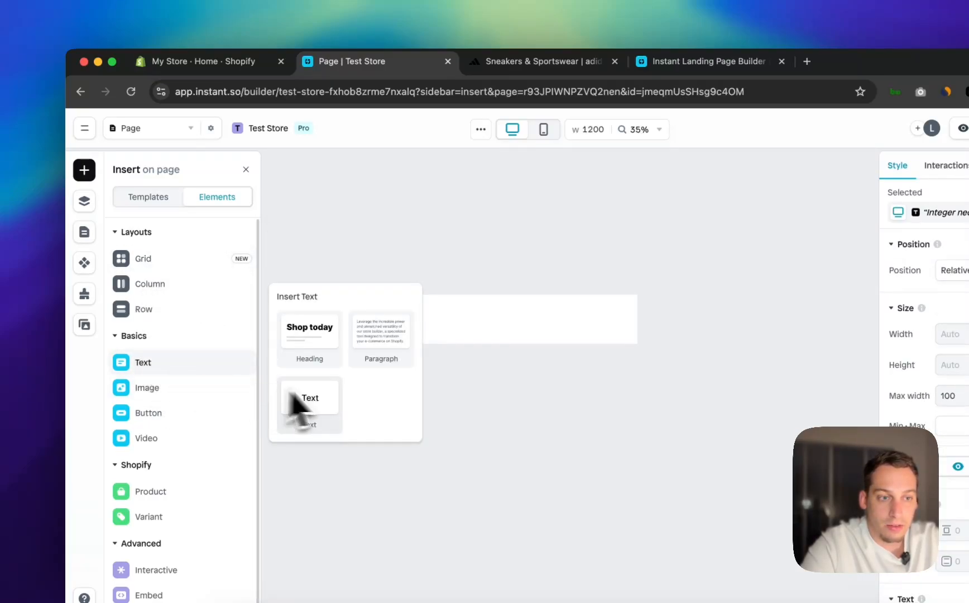
{"action": "left_click_drag", "start_coordinate": [360, 346], "coordinate": [381, 329]}
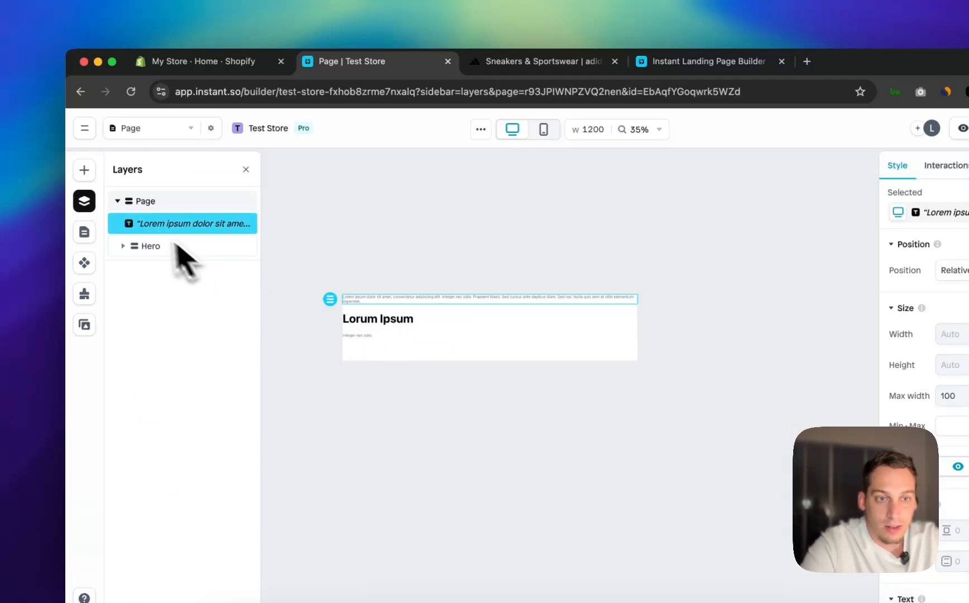
{"action": "mouse_move", "coordinate": [136, 238]}
{"action": "left_mouse_down"}
{"action": "mouse_move", "coordinate": [140, 248]}
{"action": "mouse_move", "coordinate": [130, 253]}
{"action": "left_mouse_up"}
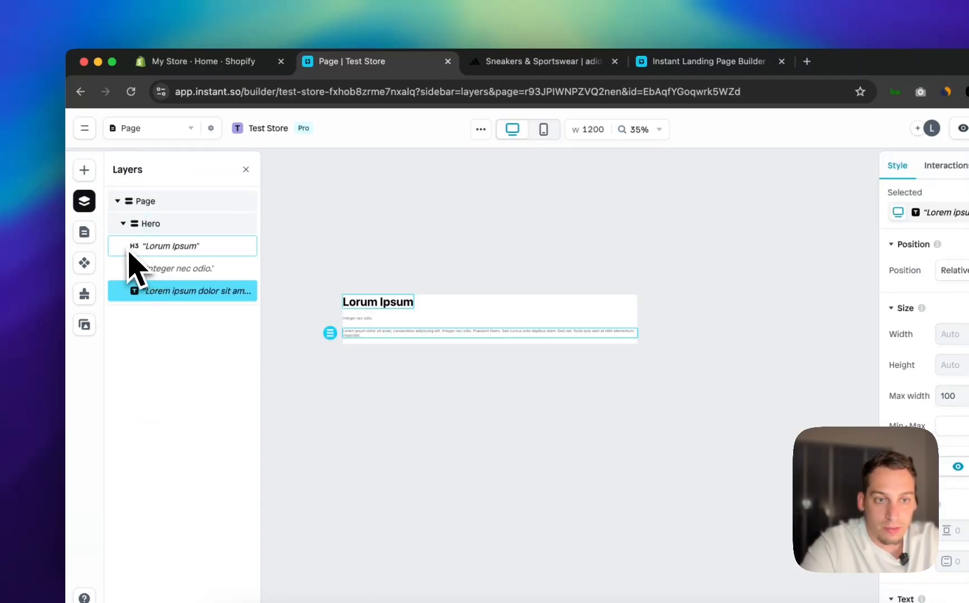
Check the adidas hero banner's buttons, insert a single column into the Hero row under the paragraph, and check its nesting in the layers
{"action": "left_click", "coordinate": [522, 62]}
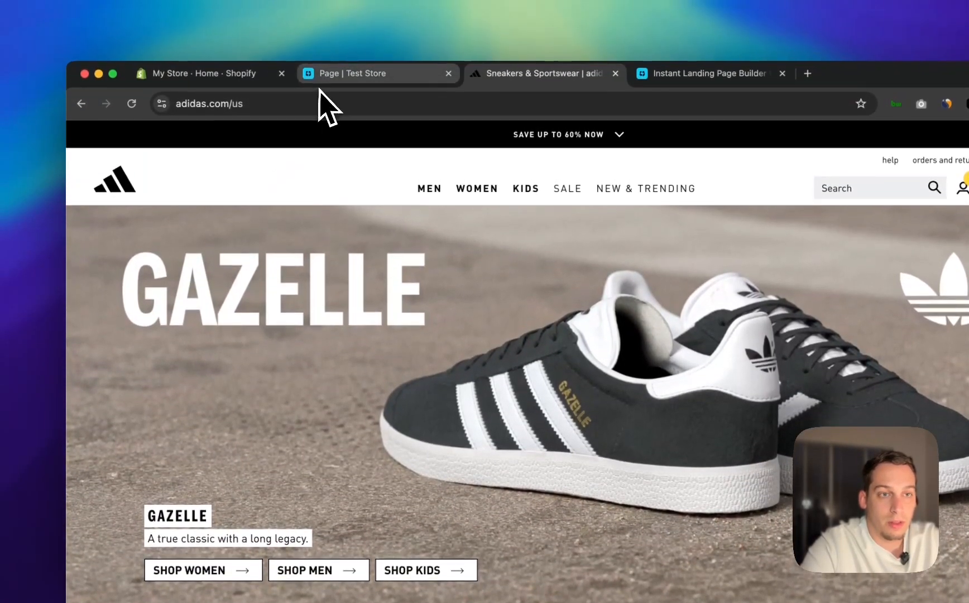
{"action": "left_click", "coordinate": [315, 76]}
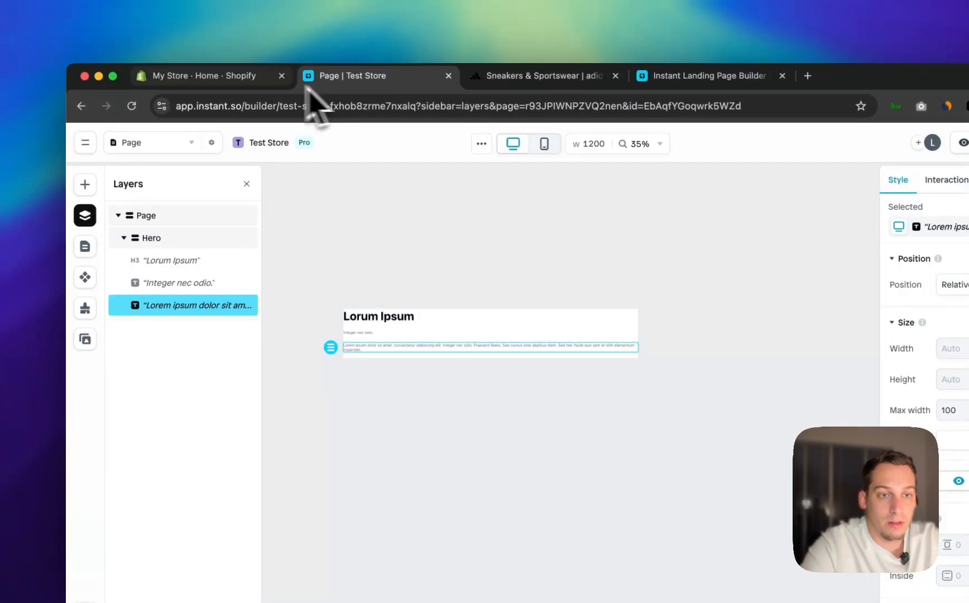
{"action": "left_click", "coordinate": [124, 245]}
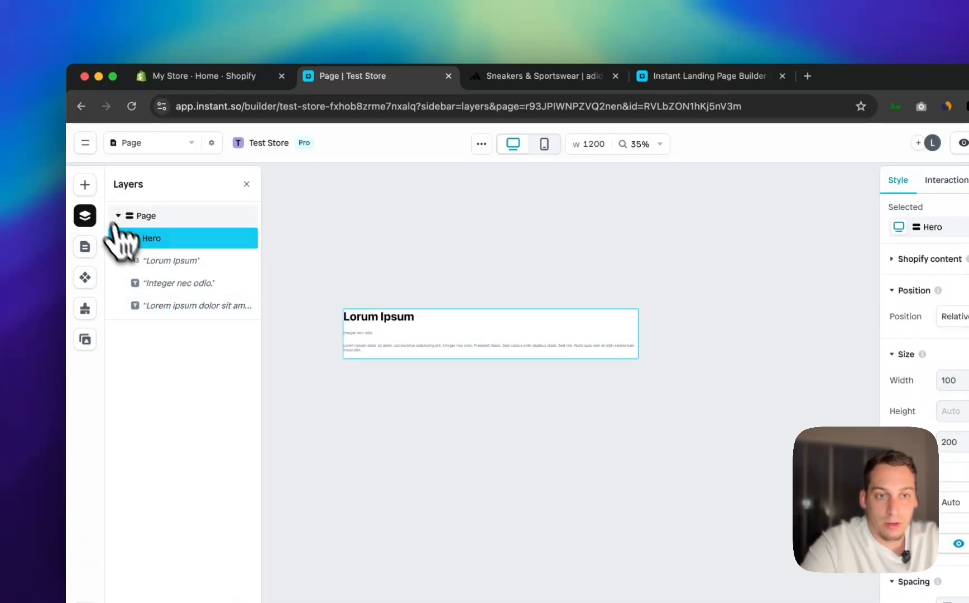
{"action": "left_click", "coordinate": [85, 184]}
{"action": "mouse_move", "coordinate": [156, 311]}
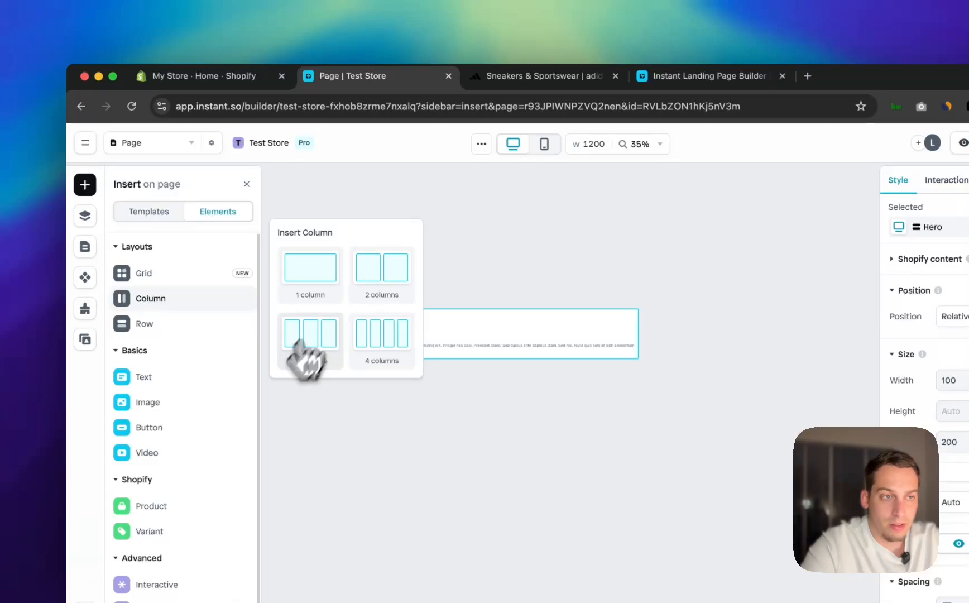
{"action": "left_click", "coordinate": [513, 75]}
{"action": "left_click", "coordinate": [379, 76]}
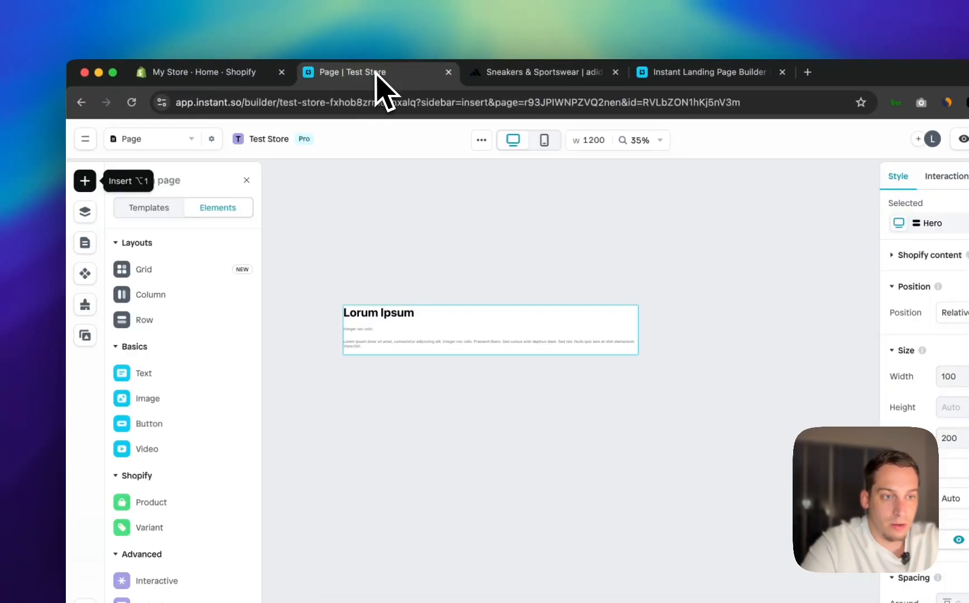
{"action": "mouse_move", "coordinate": [169, 303]}
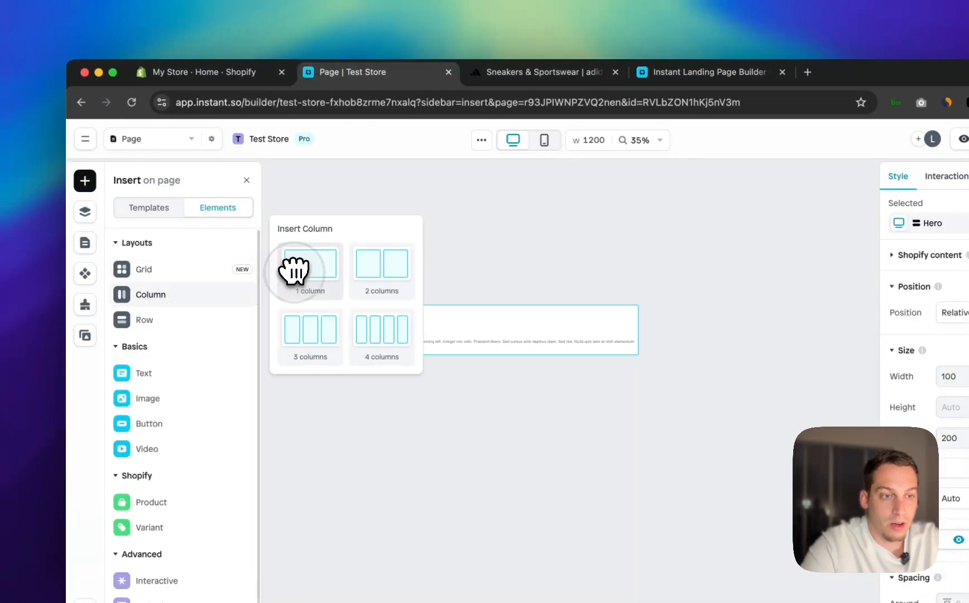
{"action": "left_click_drag", "start_coordinate": [294, 271], "coordinate": [389, 369]}
{"action": "left_click", "coordinate": [87, 211]}
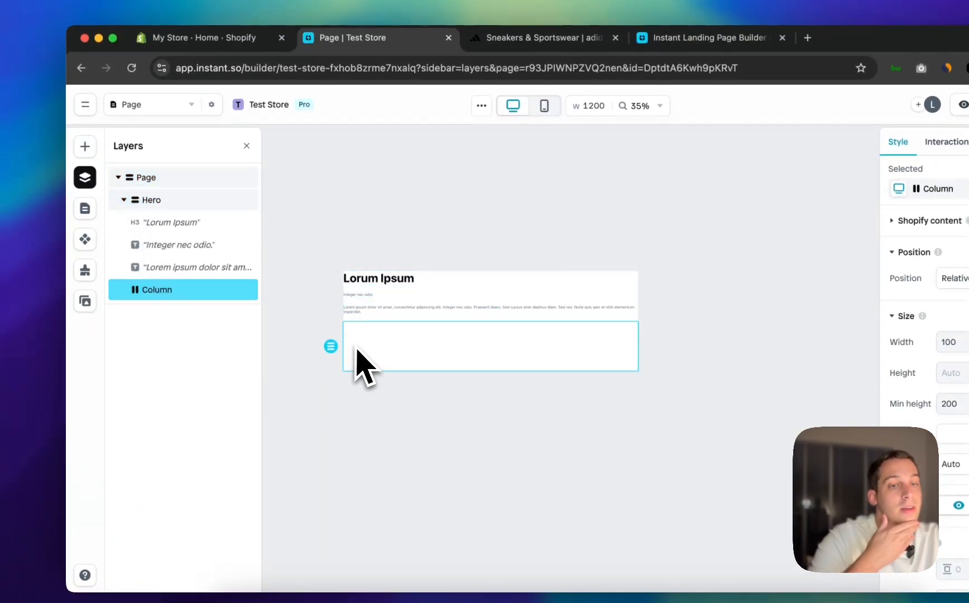
Insert an icon button into the new column
{"action": "left_click", "coordinate": [86, 147]}
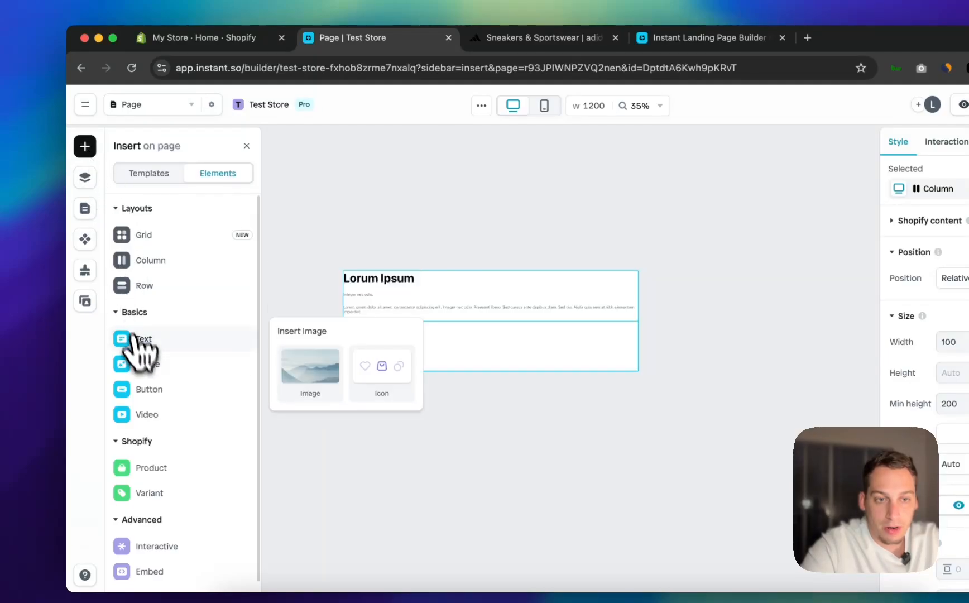
{"action": "mouse_move", "coordinate": [153, 389]}
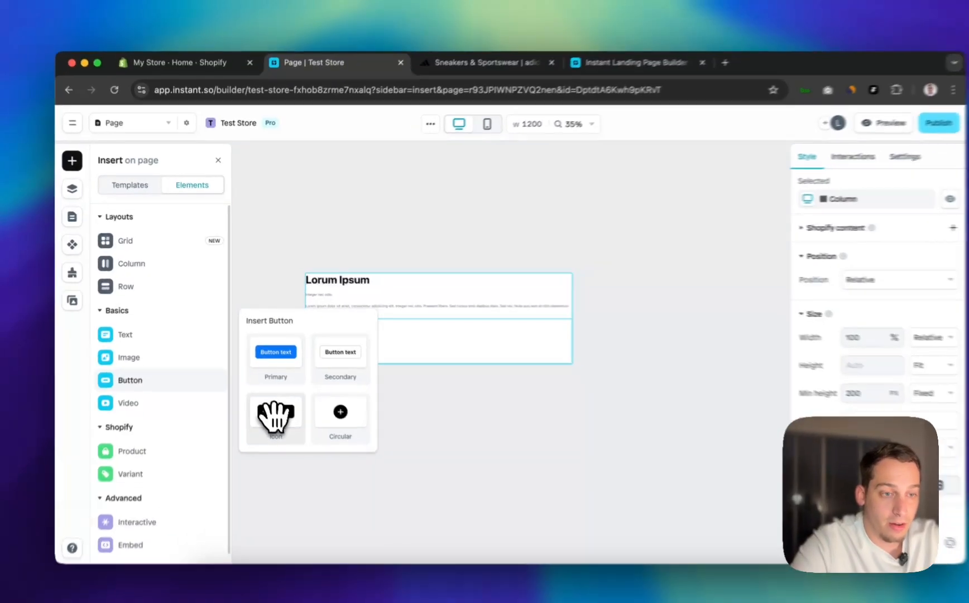
{"action": "left_click_drag", "start_coordinate": [262, 399], "coordinate": [366, 335]}
Check the adidas hero's buttons, and duplicate the icon button twice inside the column in the Instant builder
{"action": "left_click", "coordinate": [473, 44]}
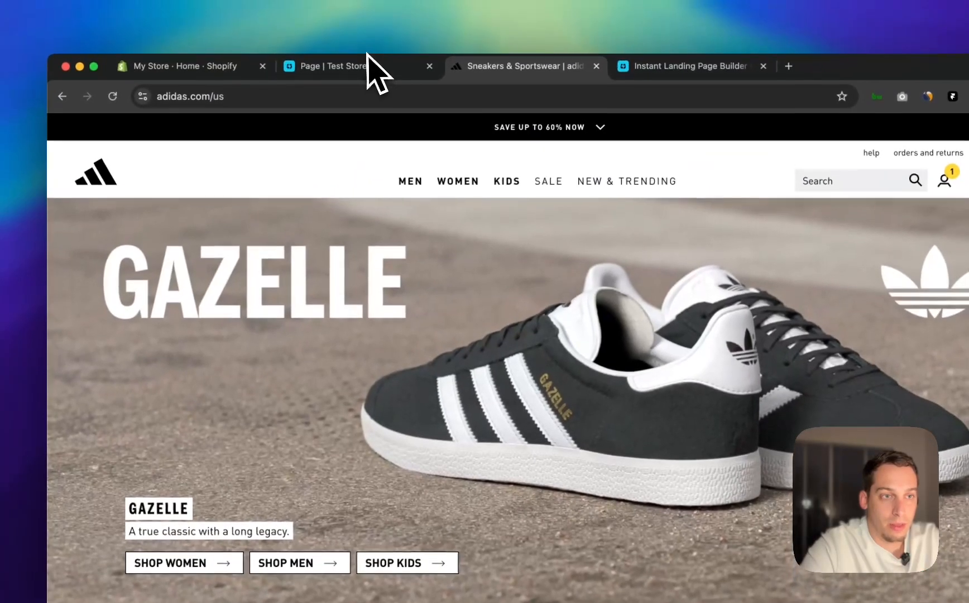
{"action": "left_click", "coordinate": [370, 66]}
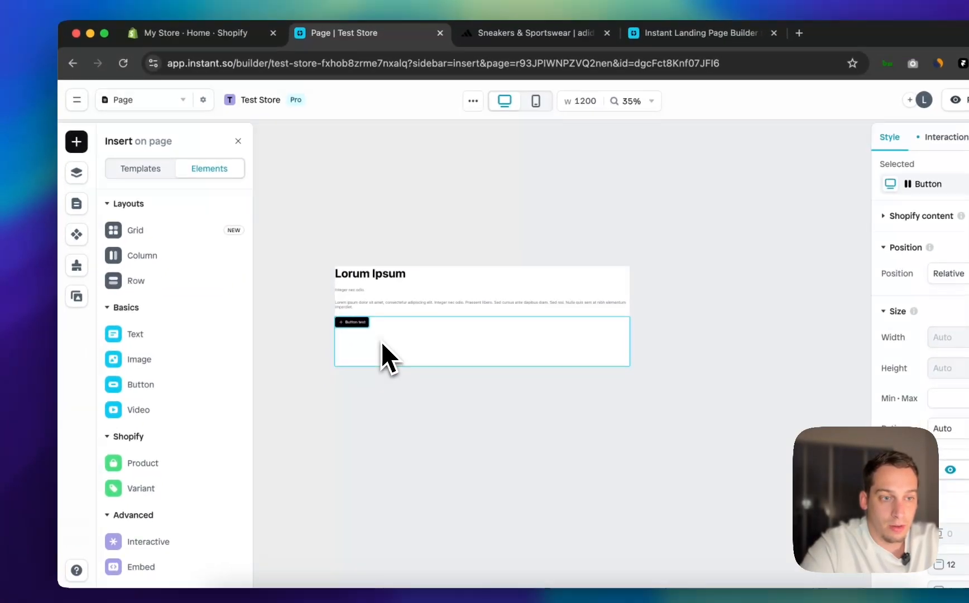
{"action": "left_click", "coordinate": [373, 376]}
{"action": "left_click", "coordinate": [355, 319]}
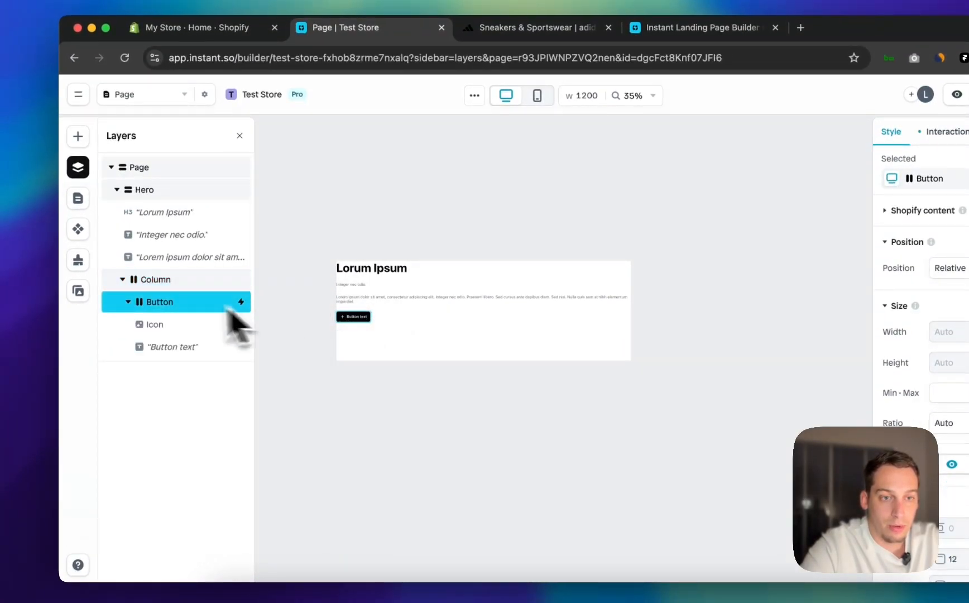
{"action": "key", "text": "super+d"}
{"action": "key", "text": "super+d"}
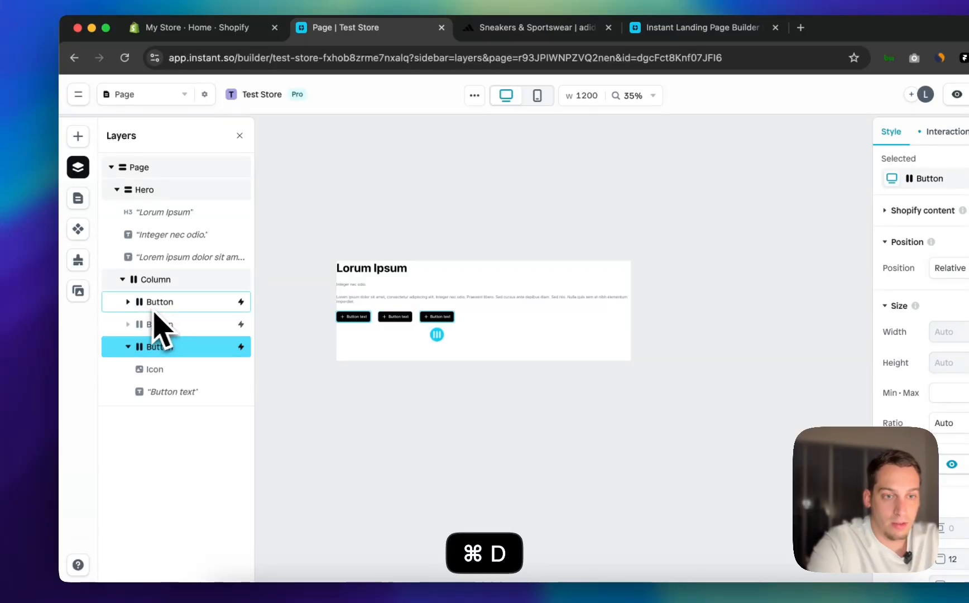
{"action": "left_click", "coordinate": [127, 346]}
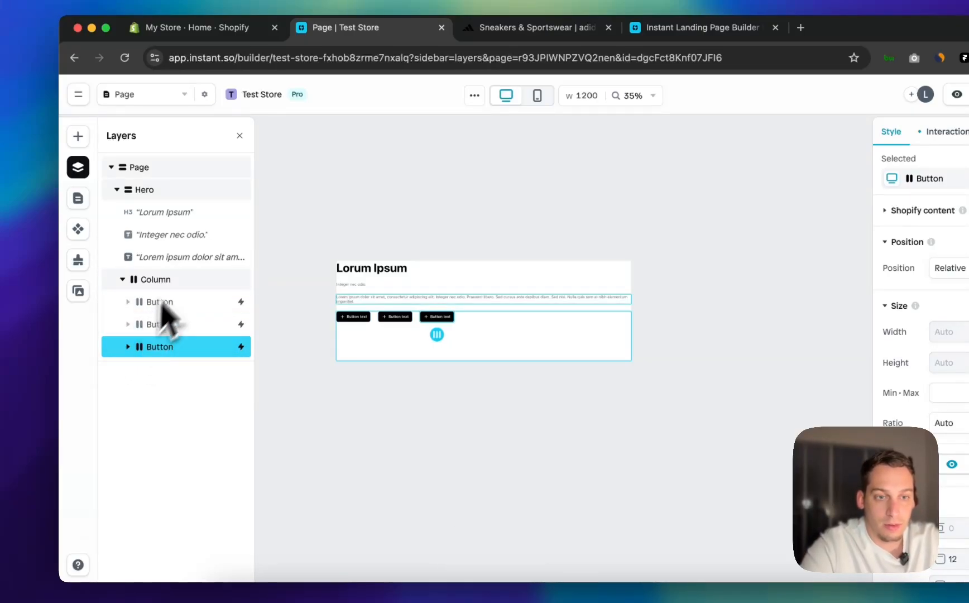
Set the button column's minimum height to 0 px and its gap to 20, checking the button spacing on the adidas homepage
{"action": "left_click", "coordinate": [163, 279]}
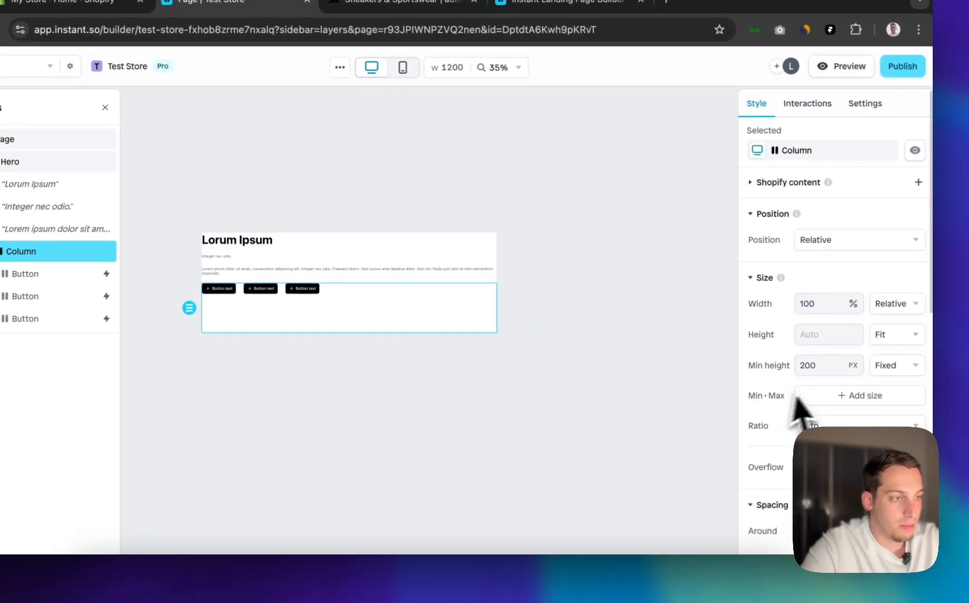
{"action": "left_click", "coordinate": [809, 369]}
{"action": "key", "text": "BackSpace"}
{"action": "key", "text": "BackSpace"}
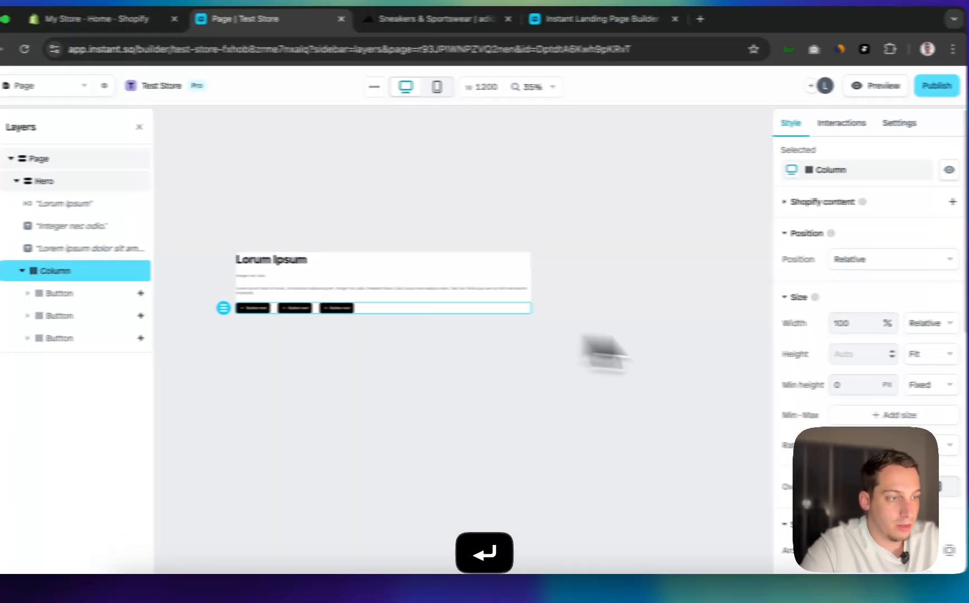
{"action": "scroll", "coordinate": [818, 371], "scroll_direction": "down", "scroll_amount": 5}
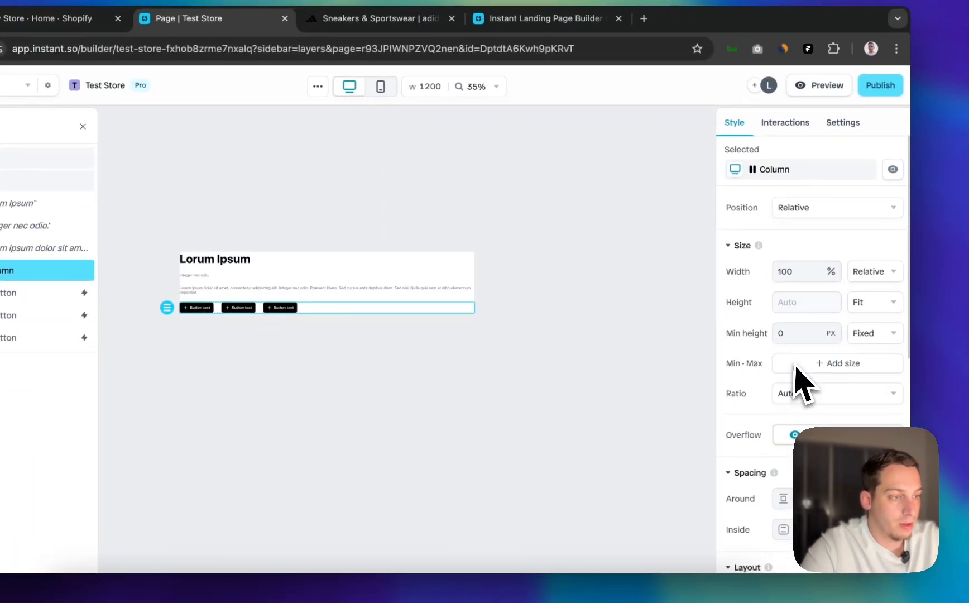
{"action": "scroll", "coordinate": [812, 416], "scroll_direction": "down", "scroll_amount": 3}
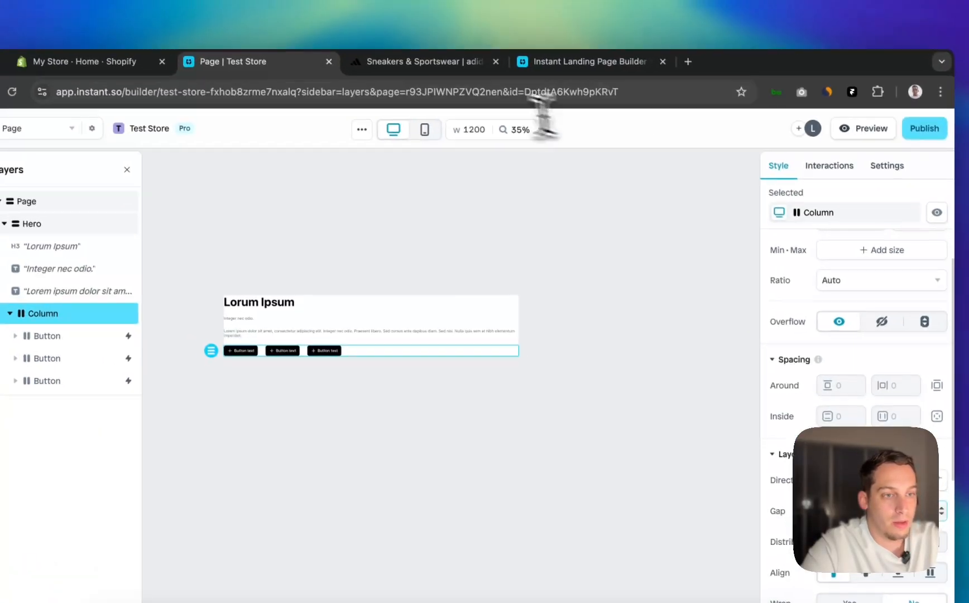
{"action": "left_click", "coordinate": [413, 18]}
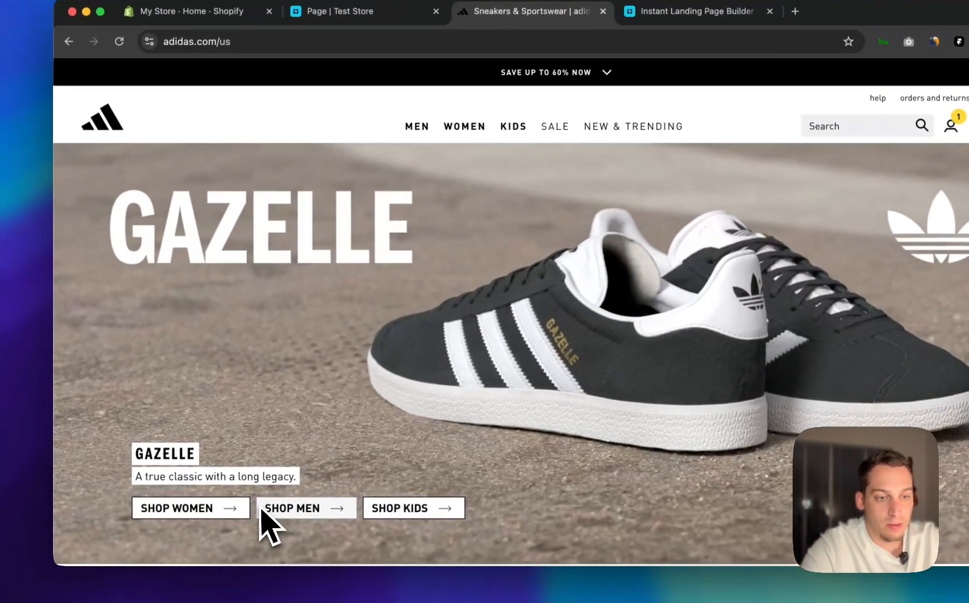
{"action": "left_click", "coordinate": [334, 12]}
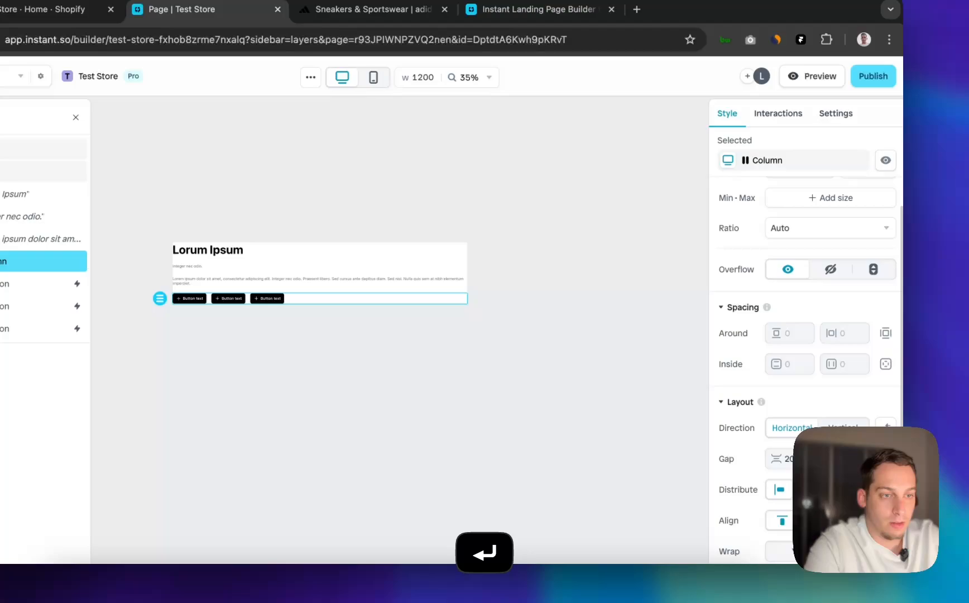
Select the first button in the column, compare it with the adidas hero buttons, and set its corner radius to 0
{"action": "scroll", "coordinate": [171, 314], "scroll_direction": "up", "scroll_amount": 5}
{"action": "left_click", "coordinate": [226, 274]}
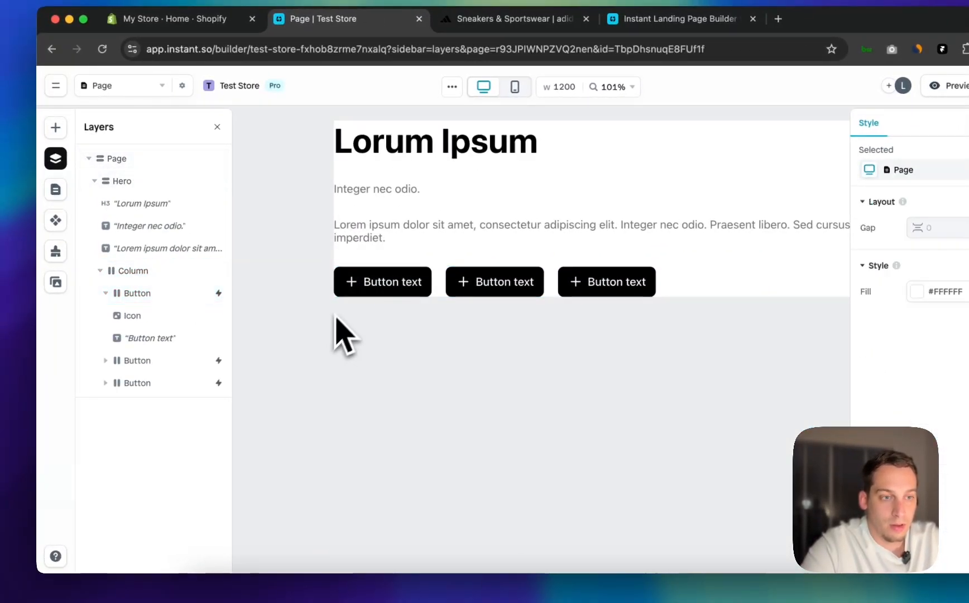
{"action": "left_click", "coordinate": [346, 282]}
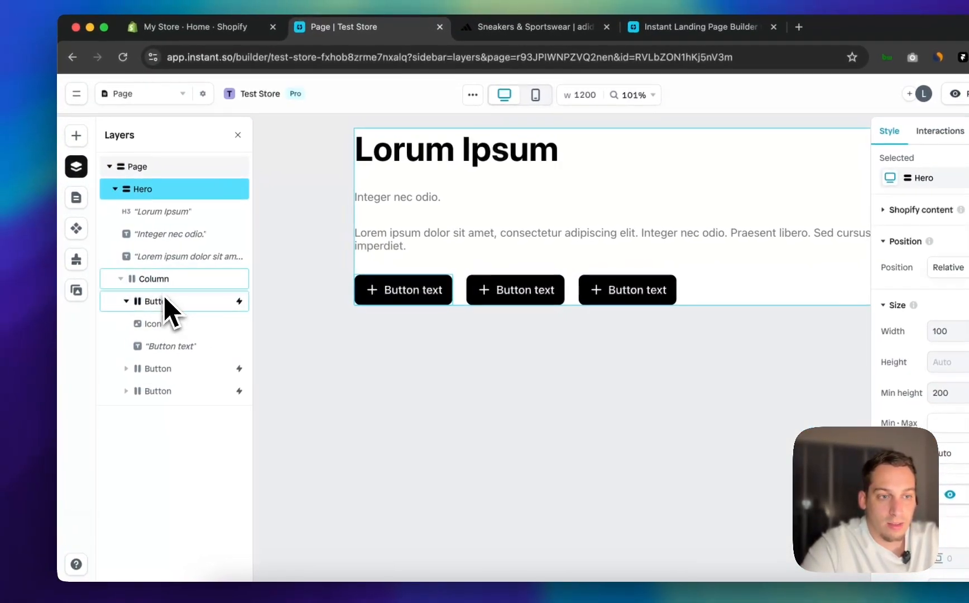
{"action": "left_click", "coordinate": [153, 300]}
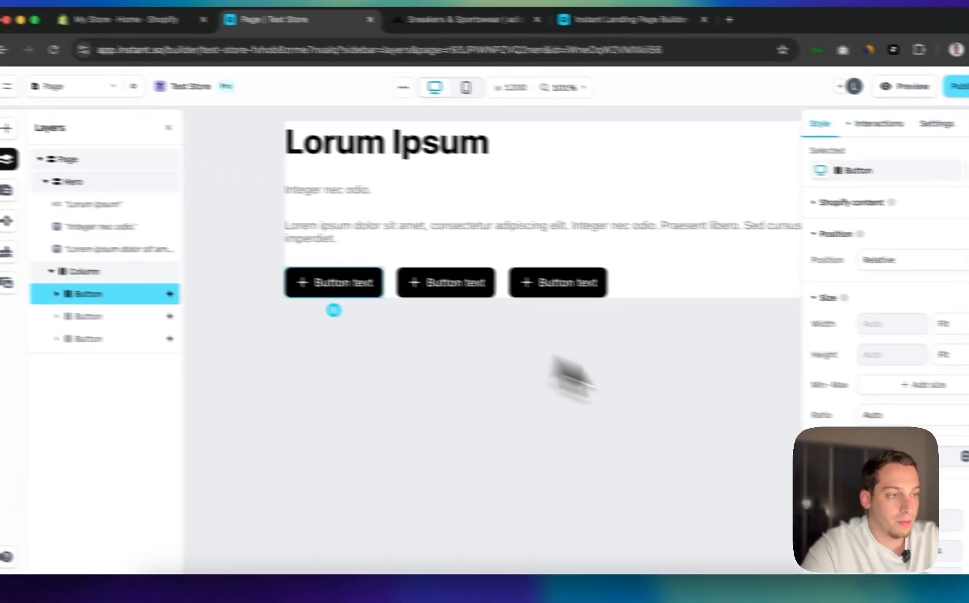
{"action": "scroll", "coordinate": [893, 458], "scroll_direction": "down", "scroll_amount": 7}
{"action": "scroll", "coordinate": [828, 372], "scroll_direction": "down", "scroll_amount": 1}
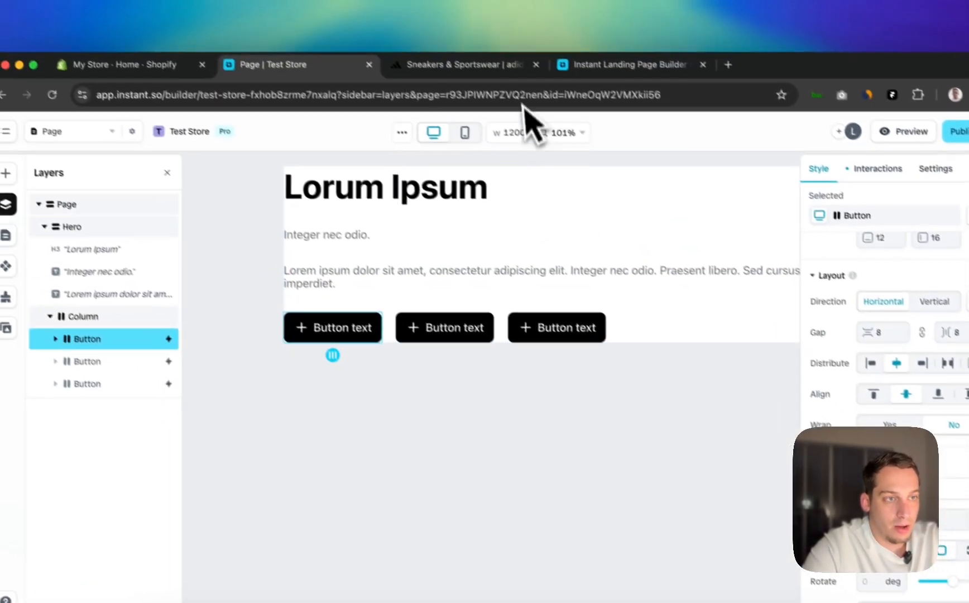
{"action": "left_click", "coordinate": [449, 12]}
{"action": "left_click", "coordinate": [279, 78]}
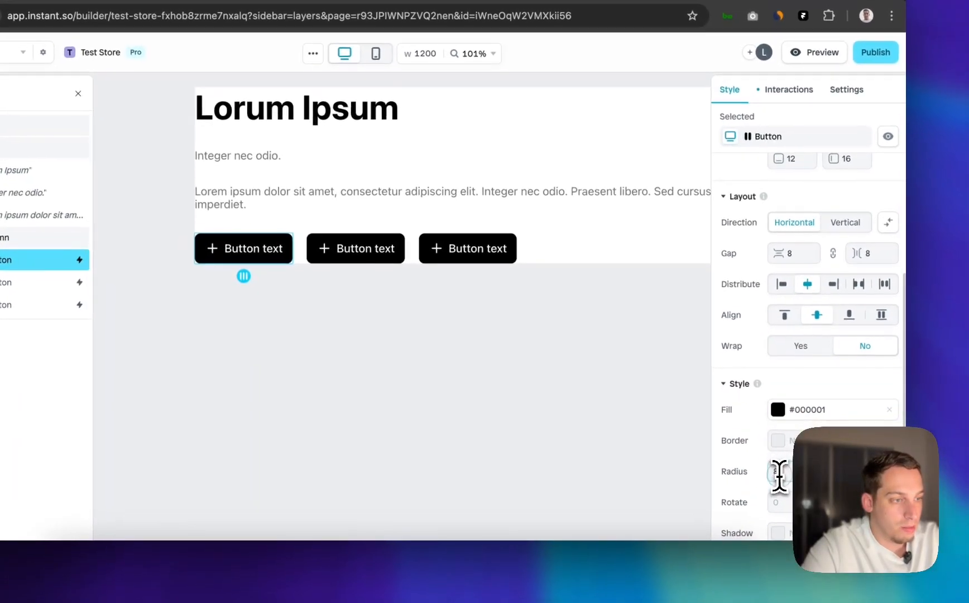
{"action": "left_click", "coordinate": [776, 473]}
{"action": "key", "text": "BackSpace"}
{"action": "type", "text": "000001"}
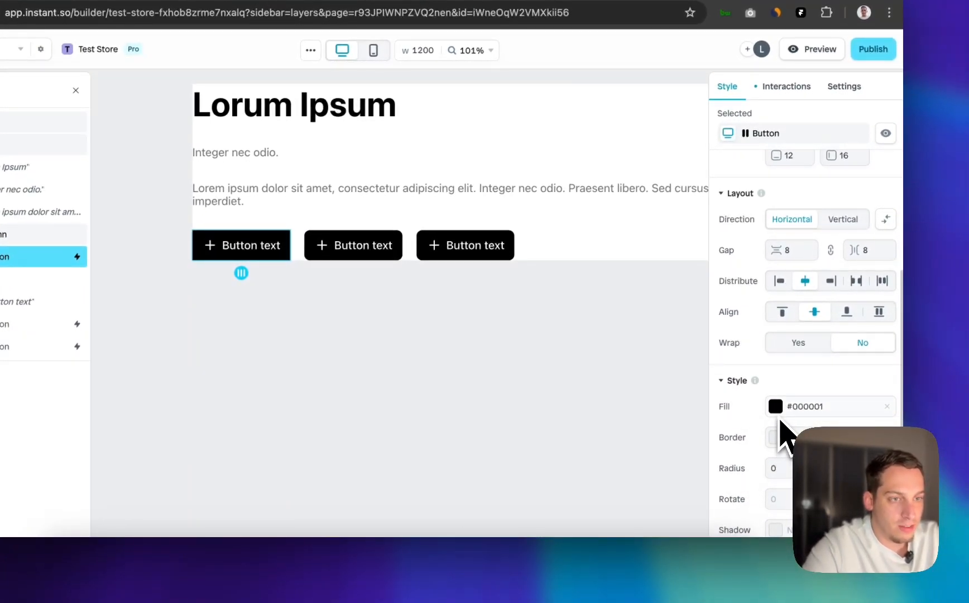
Add a solid #222222 border of width 1 to the first button and set its fill to #FFFFFF
{"action": "left_click", "coordinate": [776, 437]}
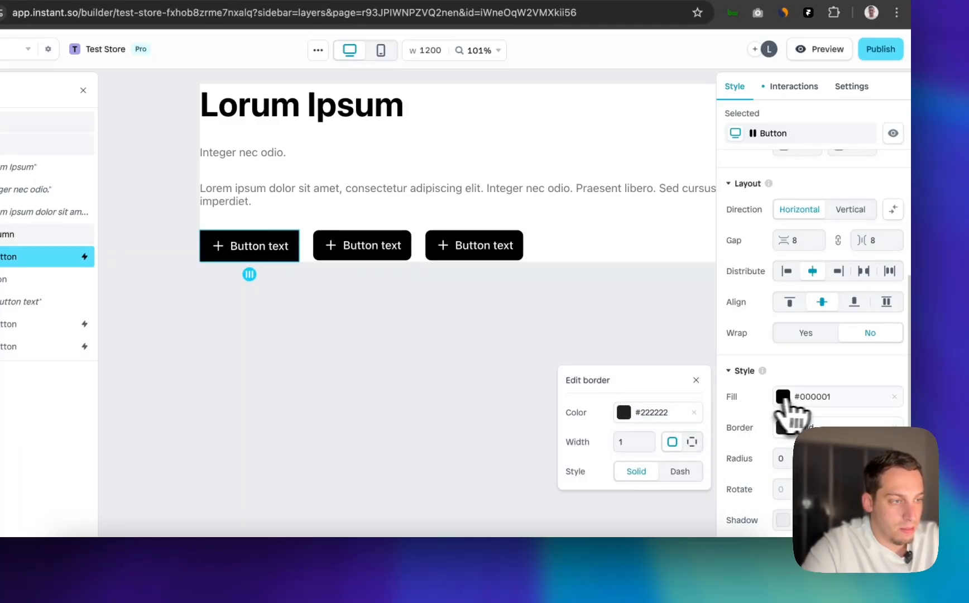
{"action": "left_click", "coordinate": [782, 397]}
{"action": "left_click_drag", "start_coordinate": [626, 366], "coordinate": [390, 282]}
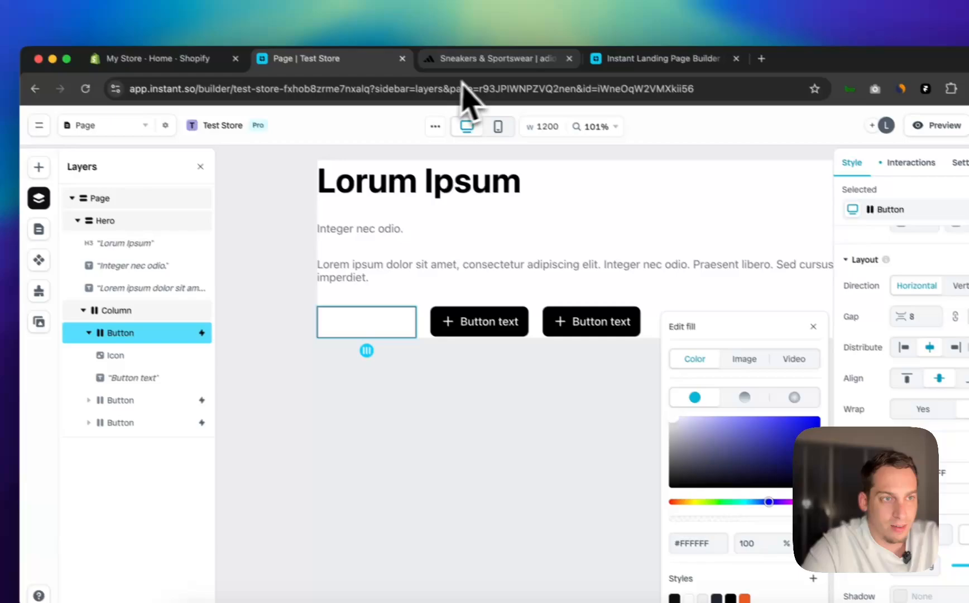
Check the arrow placement on the adidas hero's buttons, and move the icon after the text inside the first button of the Instant builder
{"action": "left_click", "coordinate": [431, 34]}
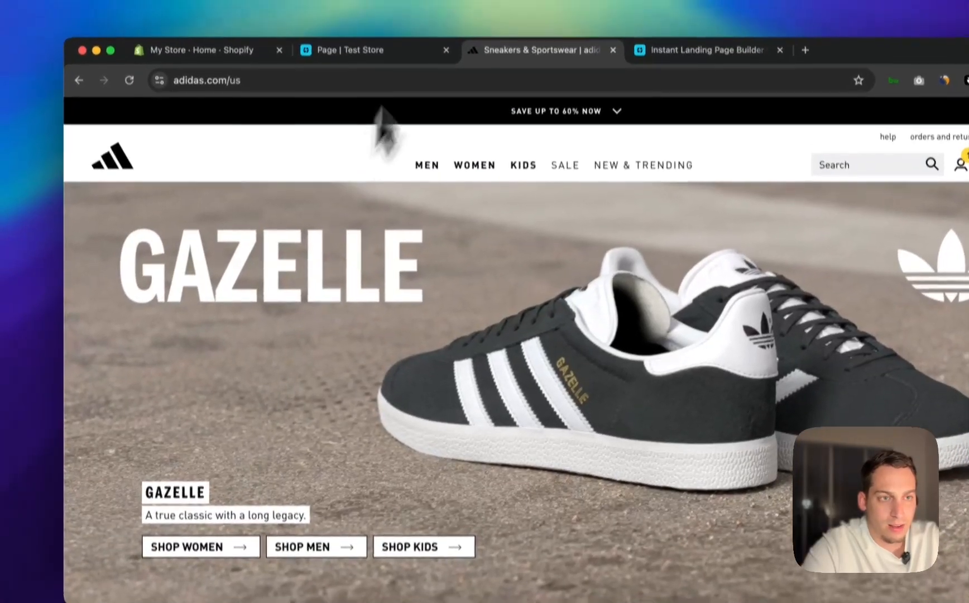
{"action": "left_click", "coordinate": [390, 50]}
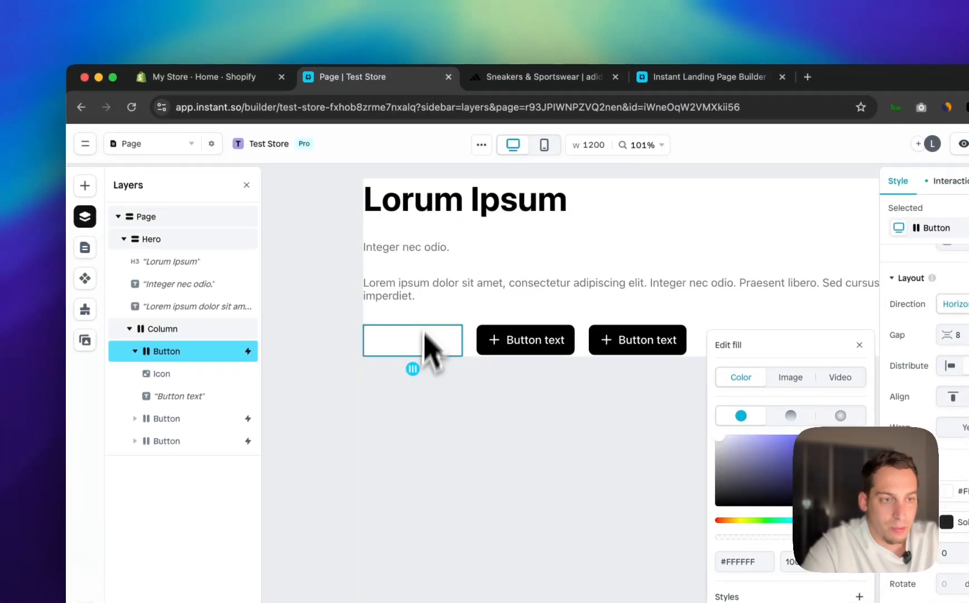
{"action": "left_click", "coordinate": [402, 314]}
{"action": "left_click", "coordinate": [383, 346]}
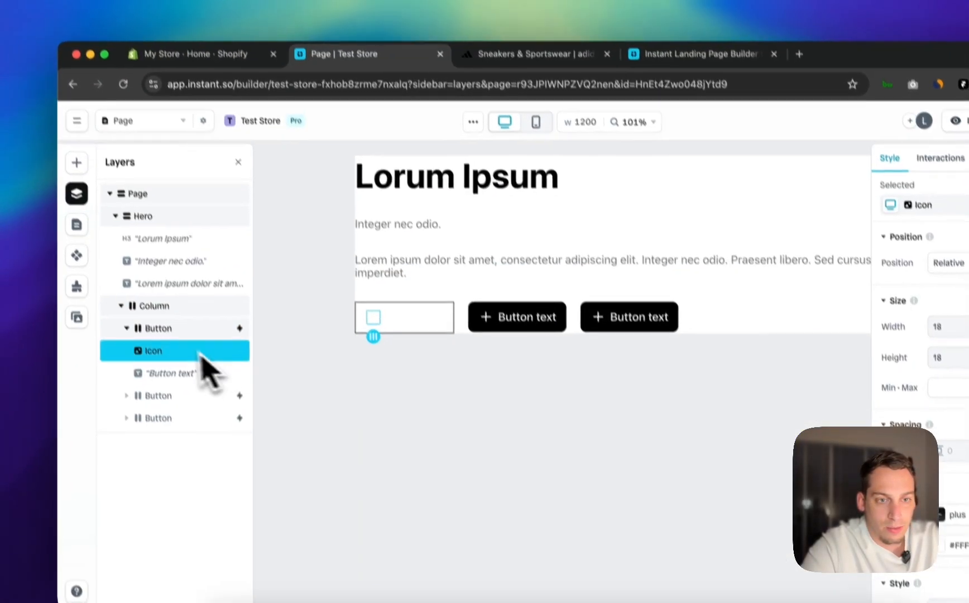
{"action": "left_click_drag", "start_coordinate": [210, 374], "coordinate": [184, 403]}
{"action": "left_click_drag", "start_coordinate": [165, 350], "coordinate": [170, 360]}
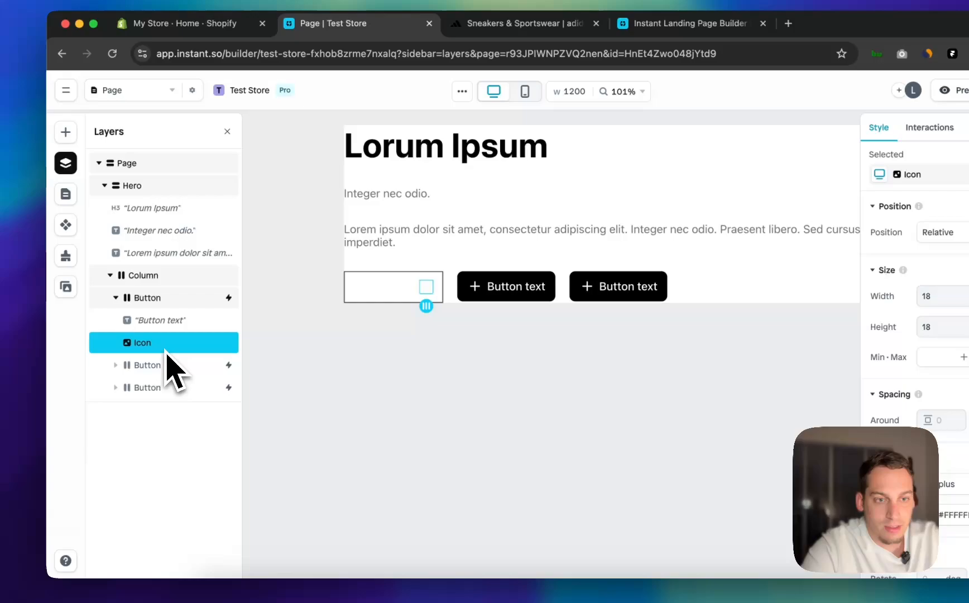
{"action": "left_click", "coordinate": [170, 322]}
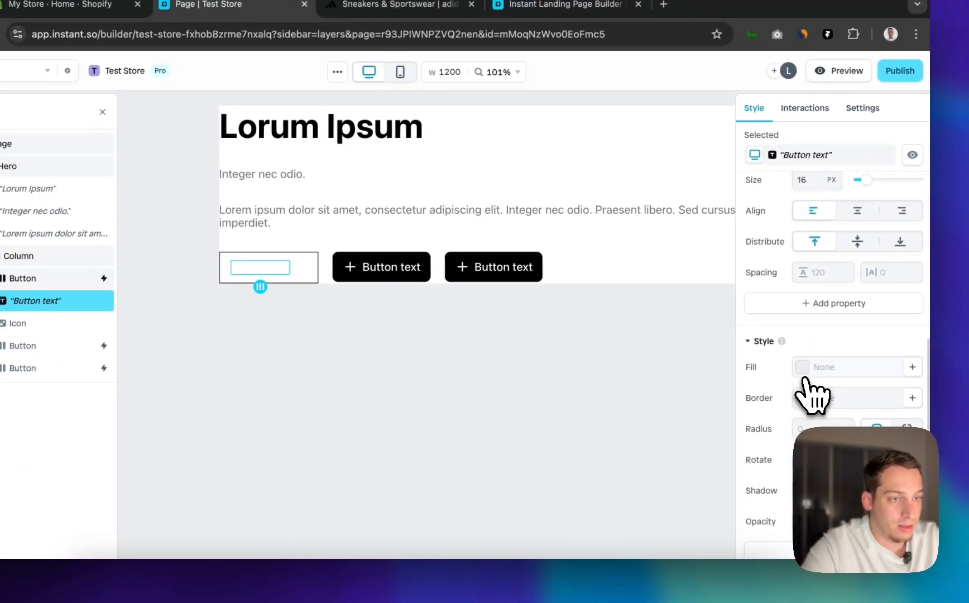
Try a #000000 fill on the first button's text, and undo it
{"action": "left_click", "coordinate": [810, 369]}
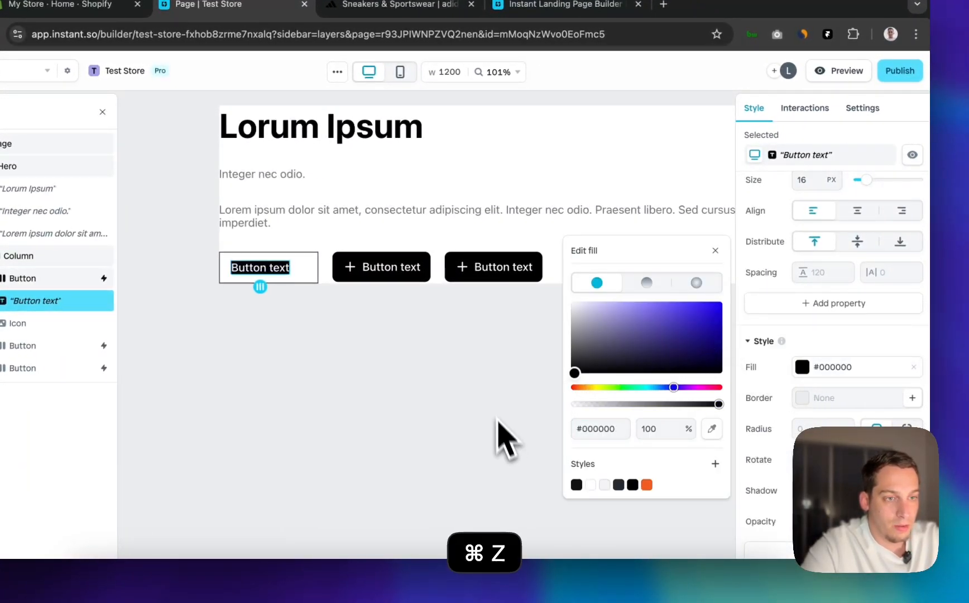
{"action": "left_click", "coordinate": [472, 369]}
{"action": "key", "text": "super+z"}
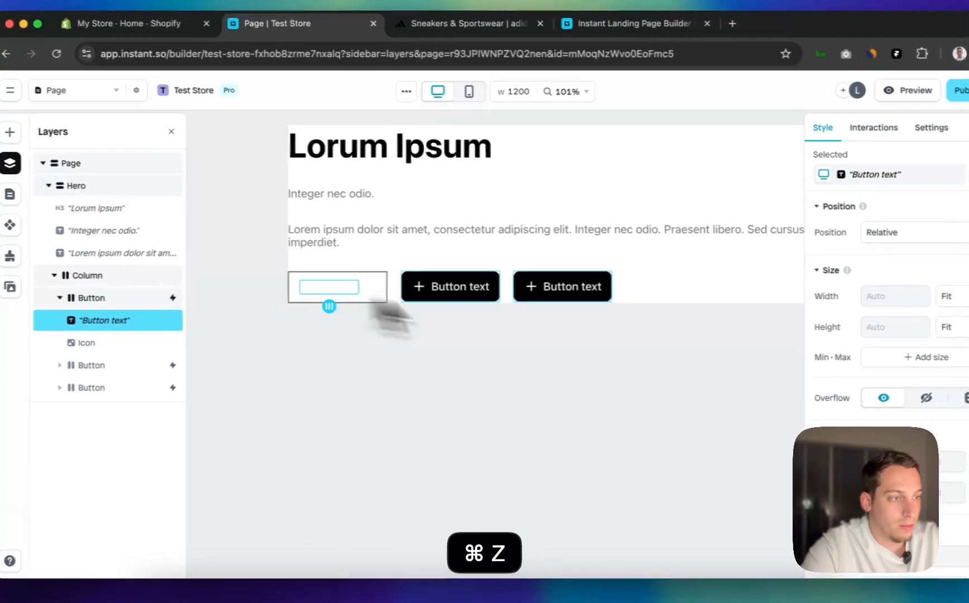
Set the text color of the first button to the saved Black style
{"action": "scroll", "coordinate": [889, 390], "scroll_direction": "down", "scroll_amount": 5}
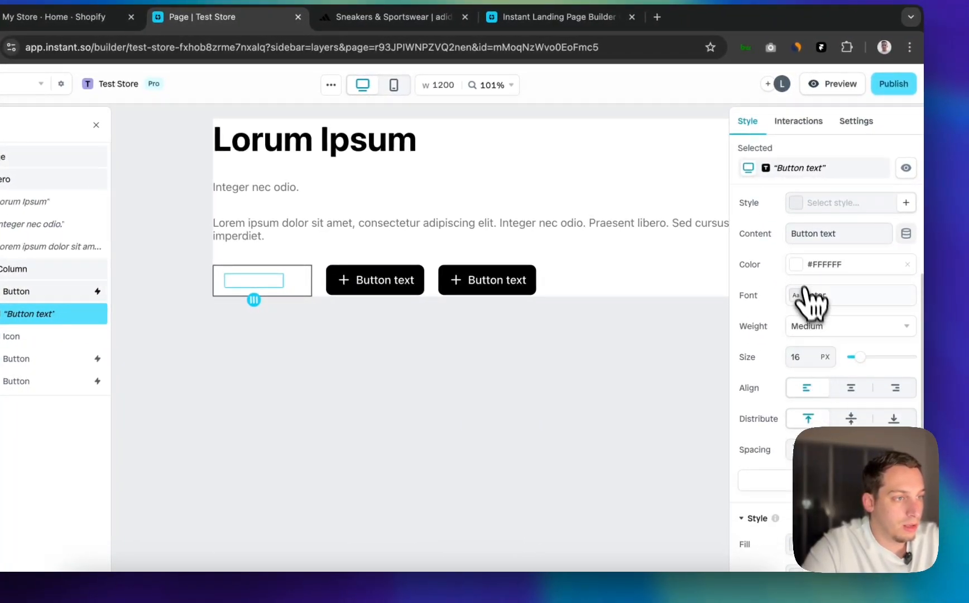
{"action": "left_click", "coordinate": [796, 264]}
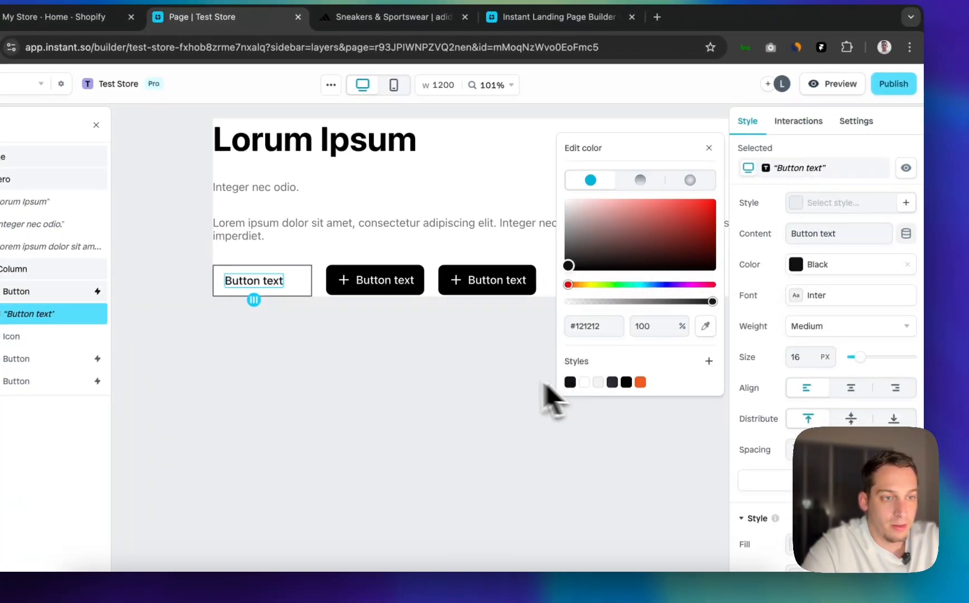
{"action": "left_click", "coordinate": [552, 399]}
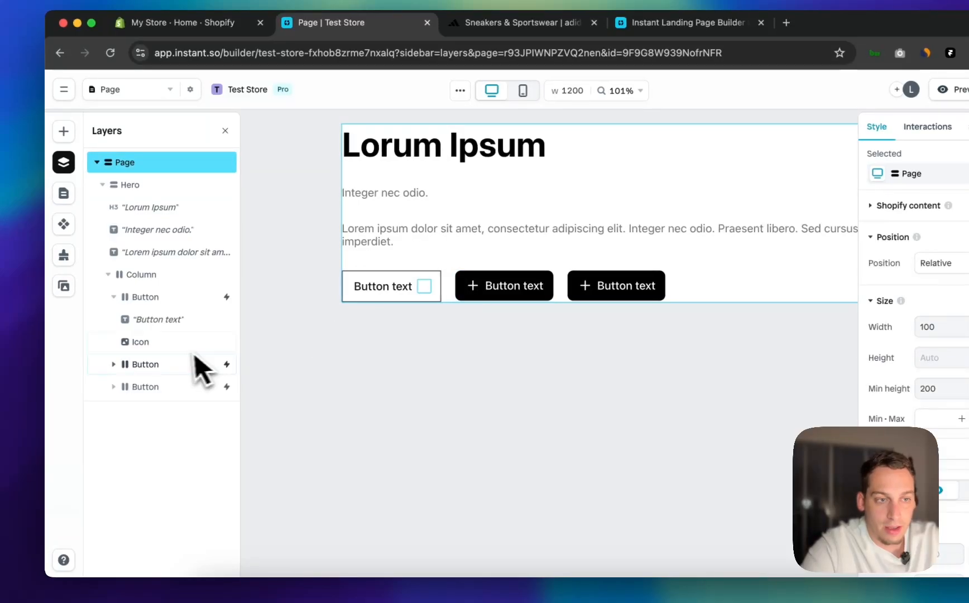
Set the first button's icon color to Black and replace the plus with a bold right arrow found by searching for "arrow"
{"action": "left_click", "coordinate": [192, 343]}
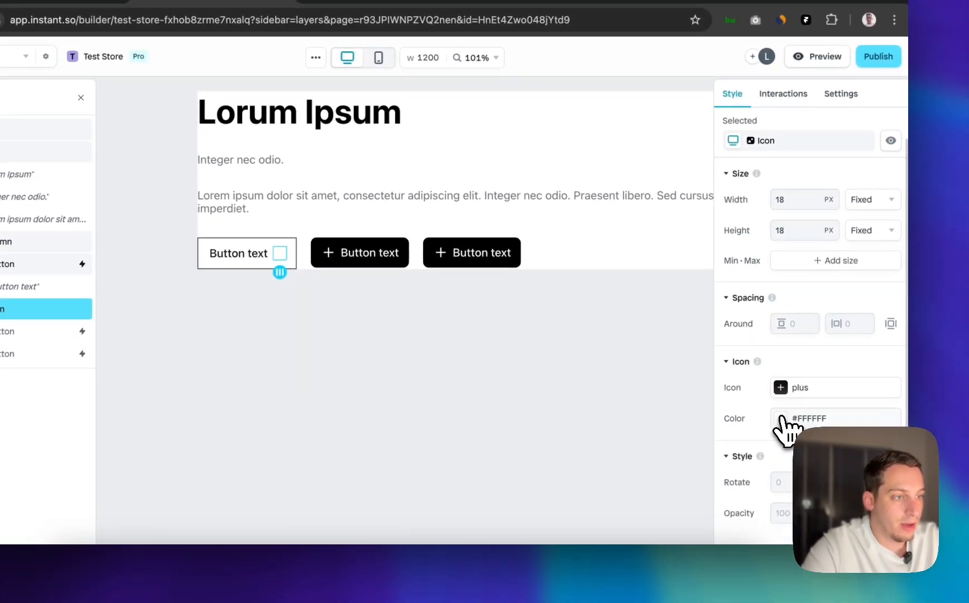
{"action": "left_click", "coordinate": [781, 419]}
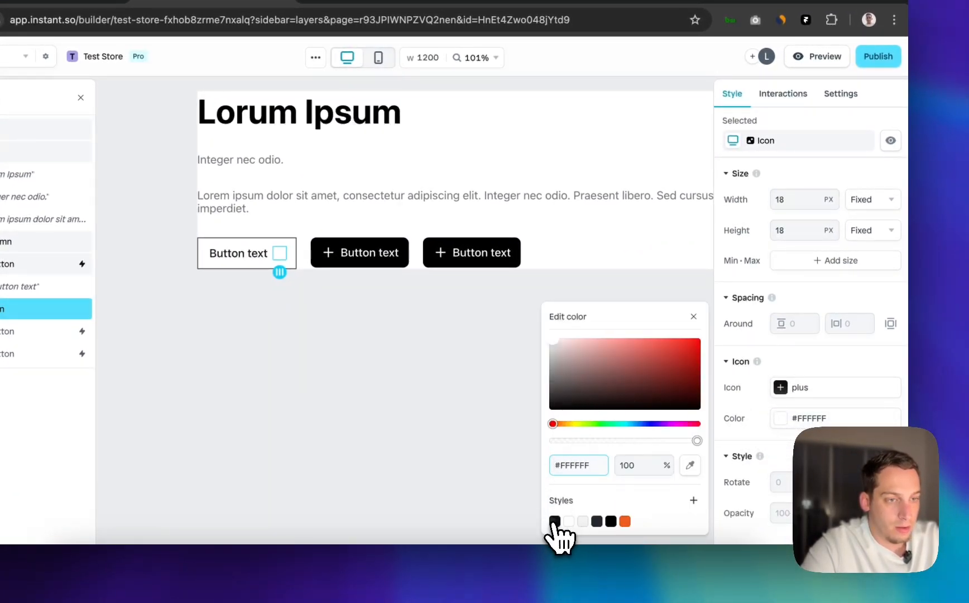
{"action": "left_click", "coordinate": [782, 388]}
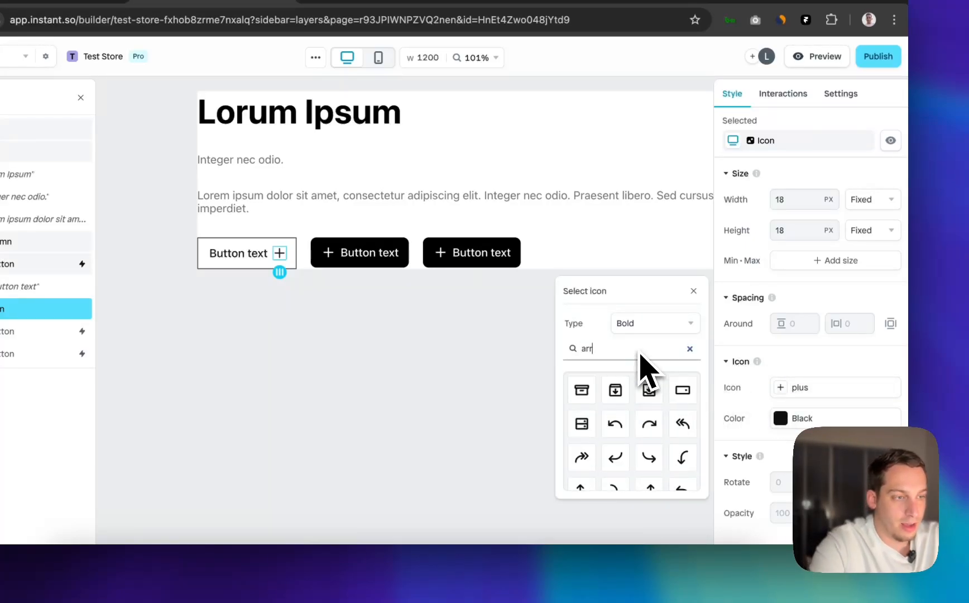
{"action": "scroll", "coordinate": [619, 410], "scroll_direction": "down", "scroll_amount": 5}
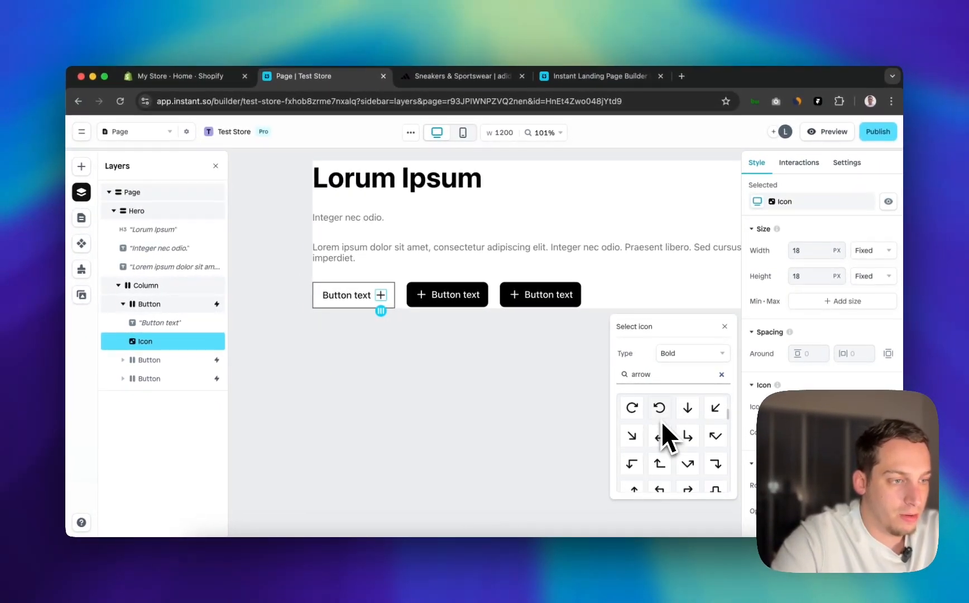
{"action": "scroll", "coordinate": [661, 422], "scroll_direction": "up", "scroll_amount": 1}
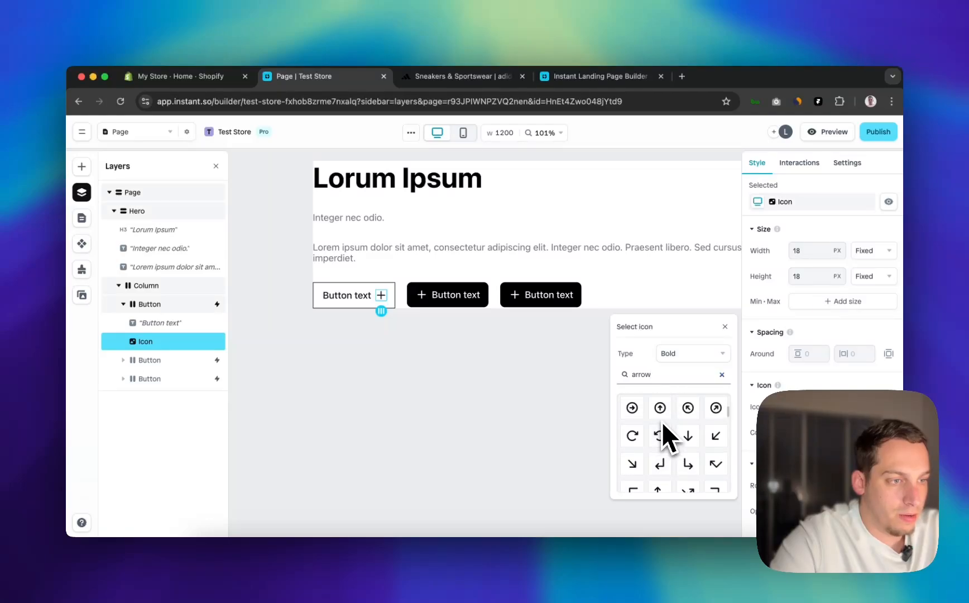
{"action": "scroll", "coordinate": [662, 424], "scroll_direction": "down", "scroll_amount": 2}
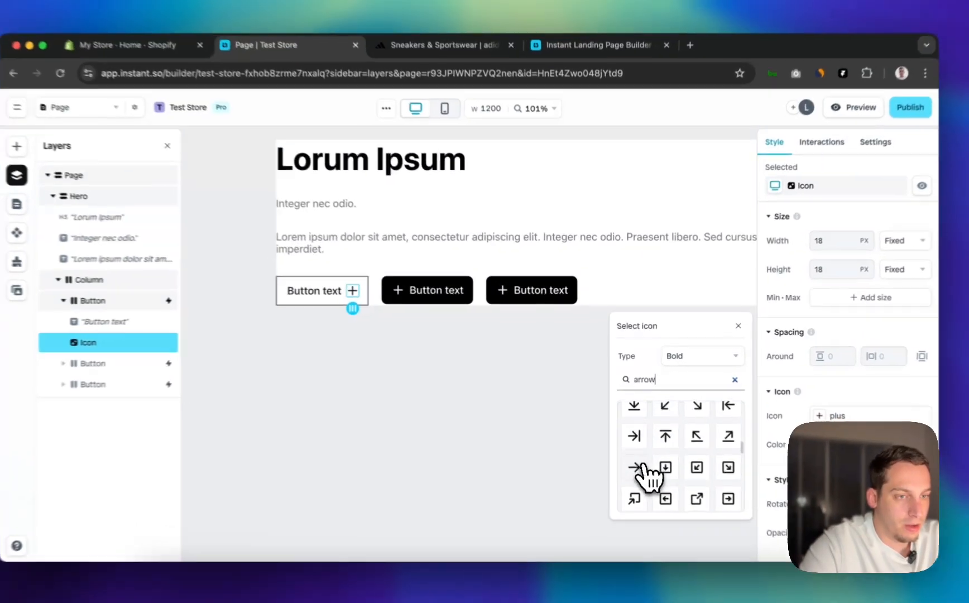
{"action": "left_click", "coordinate": [633, 462]}
Compare the arrow with the adidas hero's buttons, and delete the two black buttons from the column in the Instant builder
{"action": "left_click", "coordinate": [403, 35]}
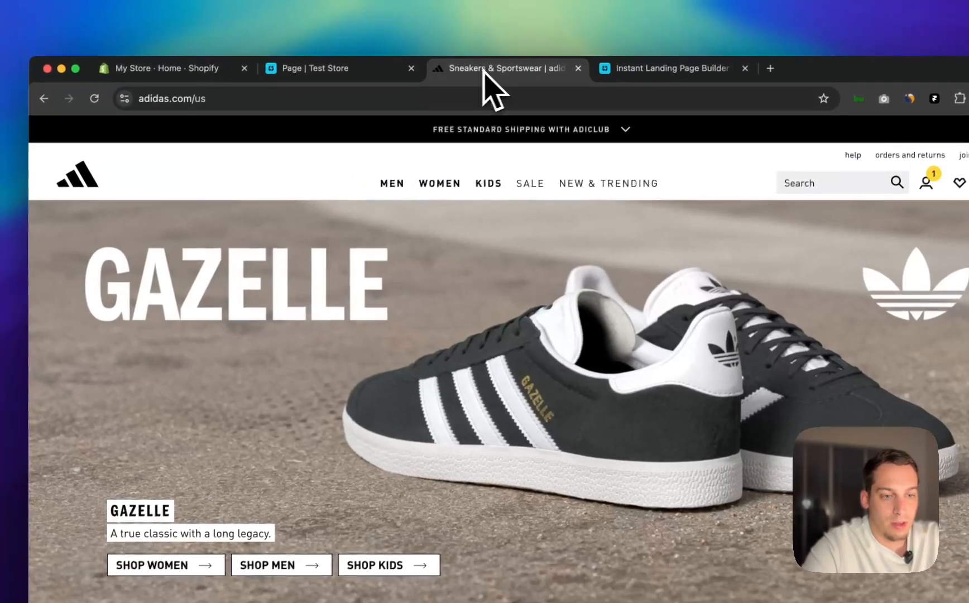
{"action": "left_click", "coordinate": [304, 26]}
{"action": "left_click", "coordinate": [292, 404]}
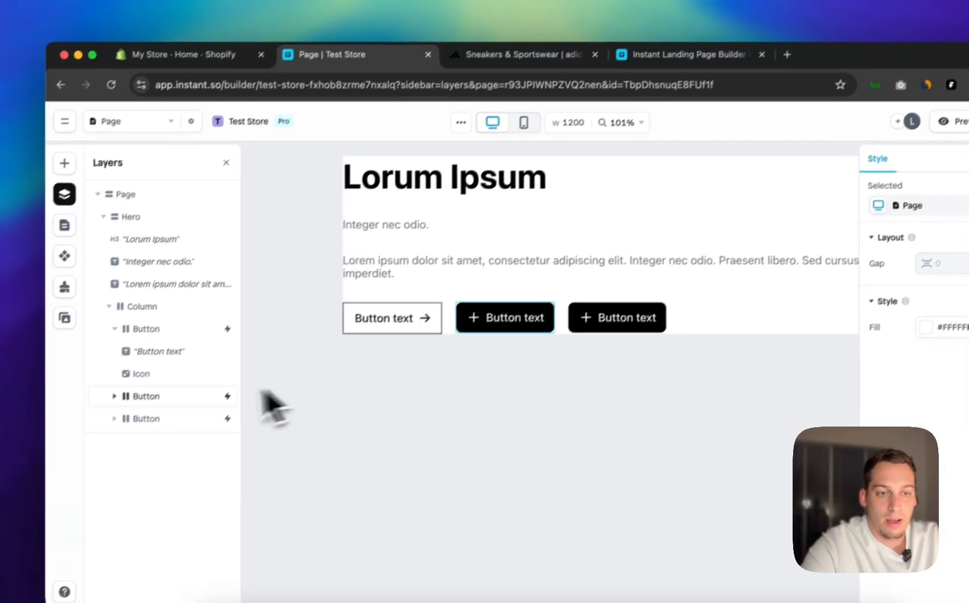
{"action": "left_click", "coordinate": [168, 397]}
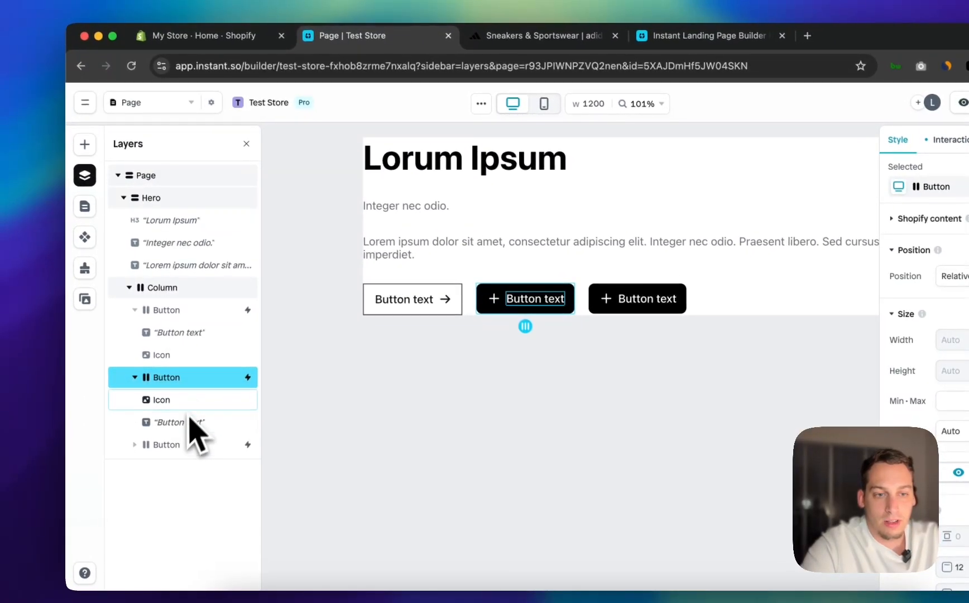
{"action": "left_click", "coordinate": [165, 463]}
{"action": "key", "text": "BackSpace"}
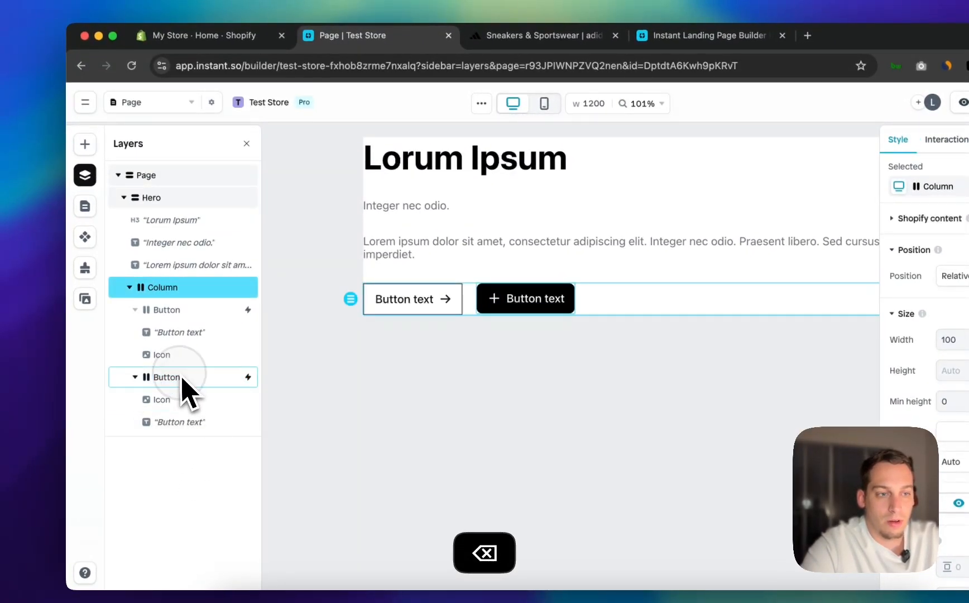
Duplicate the white arrow button twice inside the column
{"action": "left_click", "coordinate": [140, 316]}
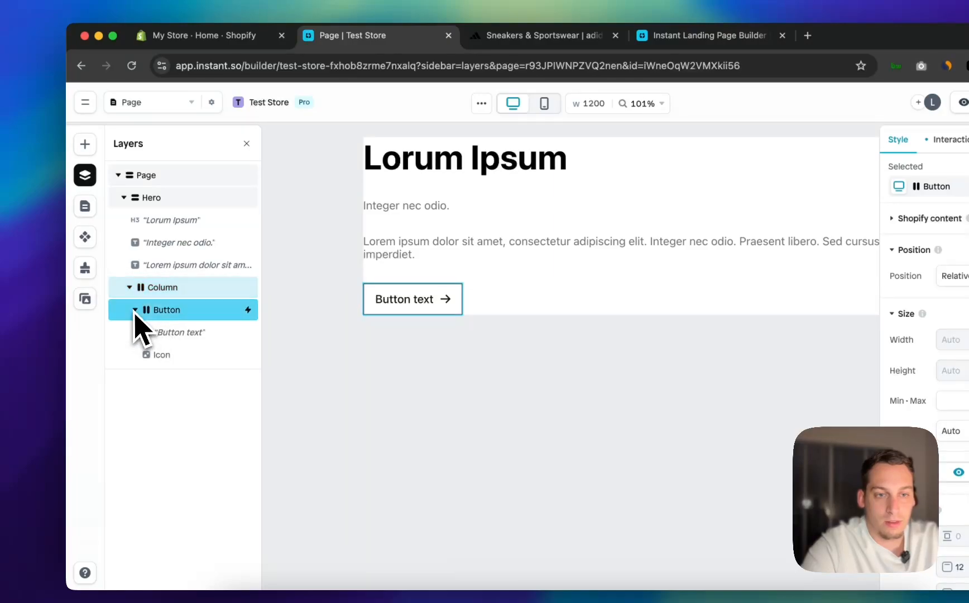
{"action": "left_click", "coordinate": [137, 311]}
{"action": "key", "text": "super+d"}
{"action": "key", "text": "super+d"}
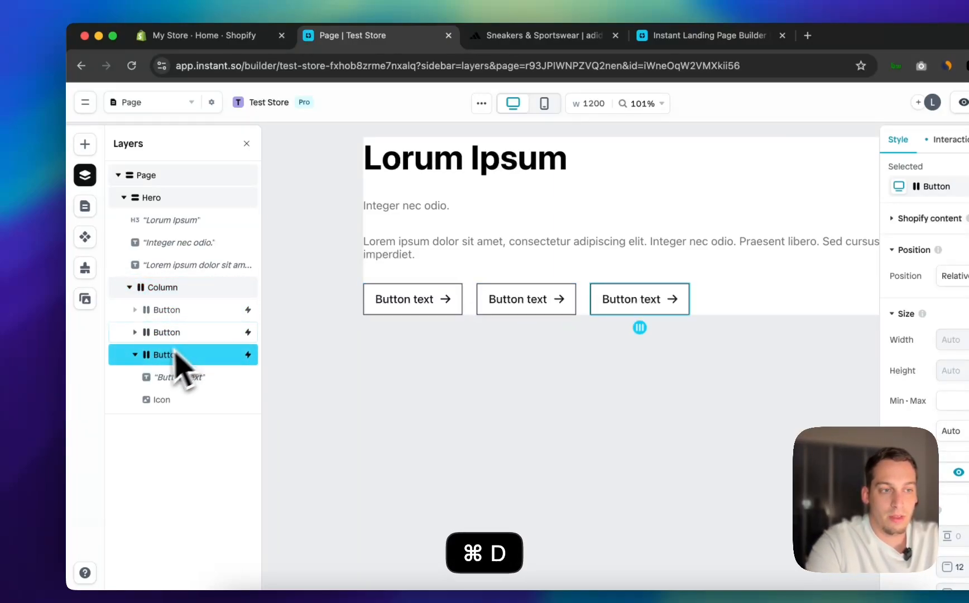
{"action": "left_click", "coordinate": [287, 339]}
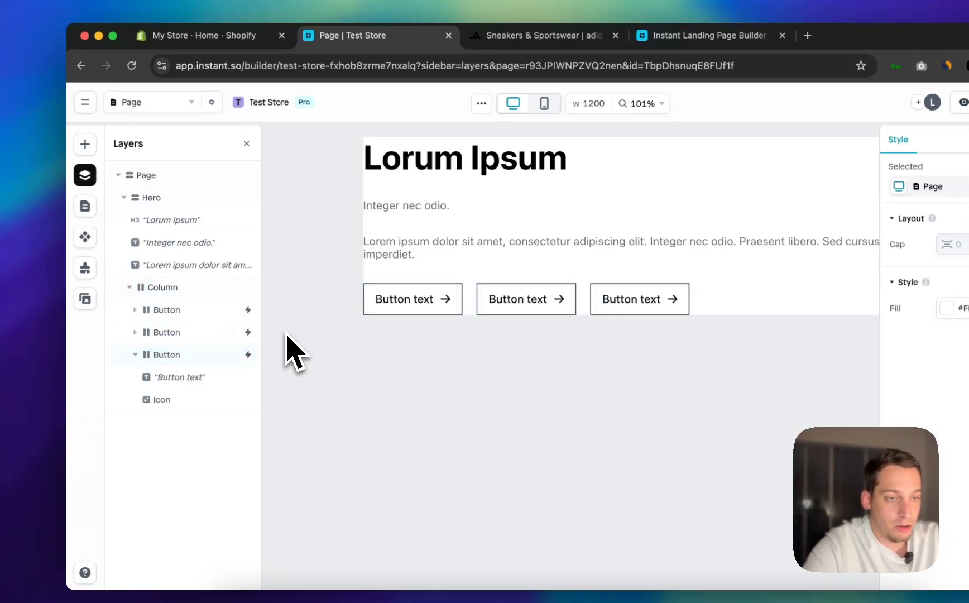
Check the tagline on the adidas homepage, and replace the long lorem ipsum paragraph above the buttons with "A true classic with a long legacy"
{"action": "scroll", "coordinate": [286, 335], "scroll_direction": "down", "scroll_amount": 5}
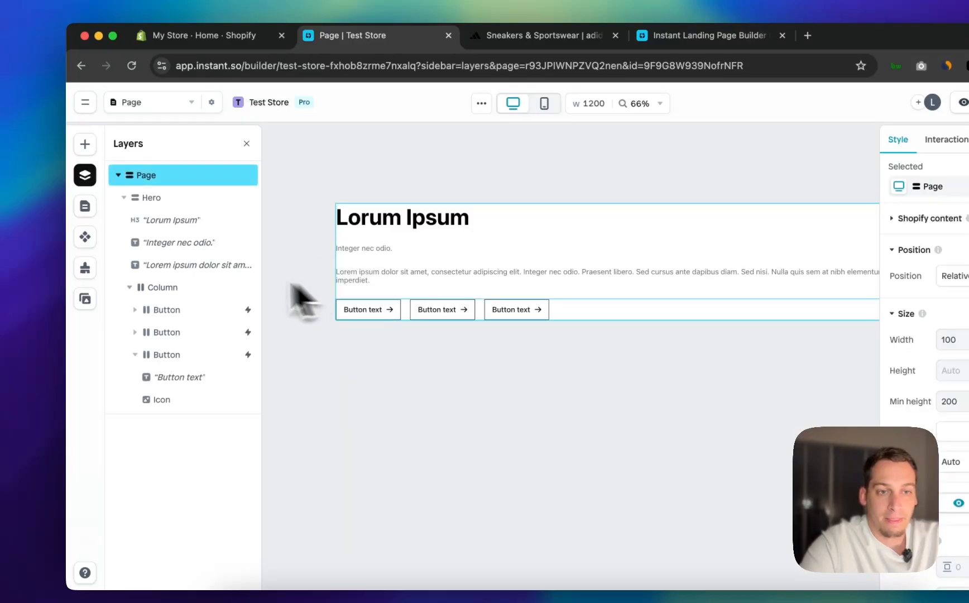
{"action": "left_click", "coordinate": [137, 289]}
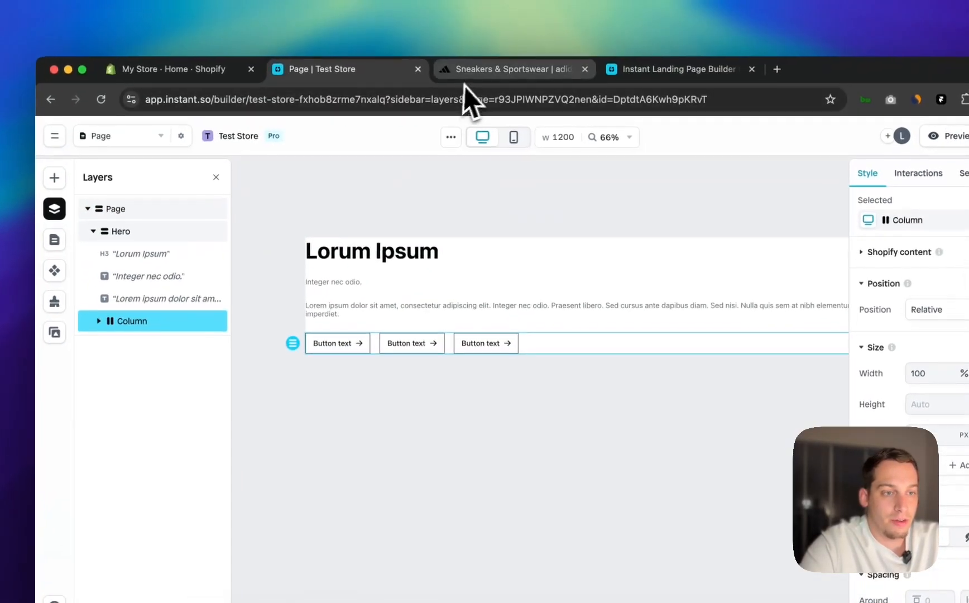
{"action": "left_click", "coordinate": [465, 71]}
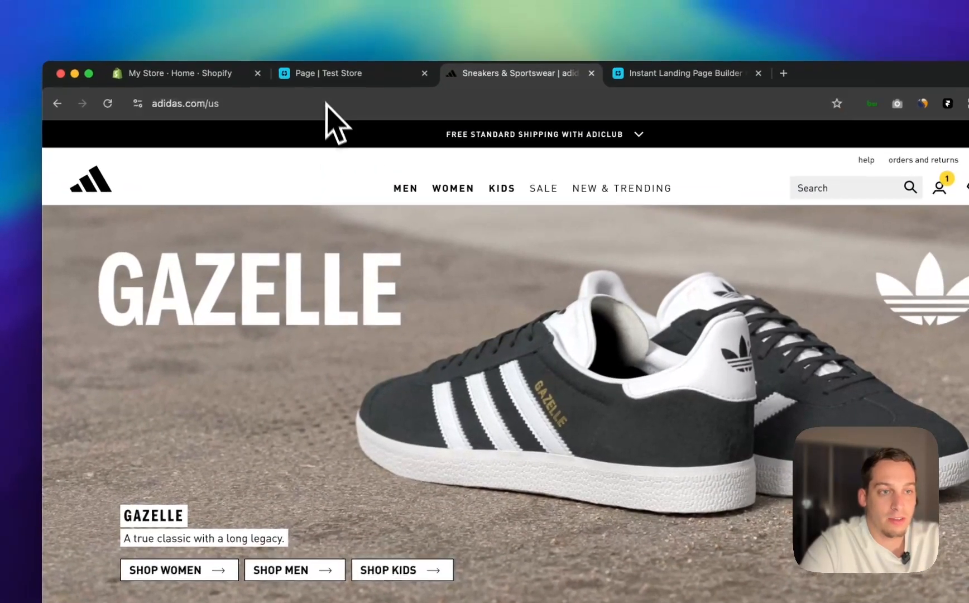
{"action": "left_click", "coordinate": [351, 11]}
{"action": "double_click", "coordinate": [339, 317]}
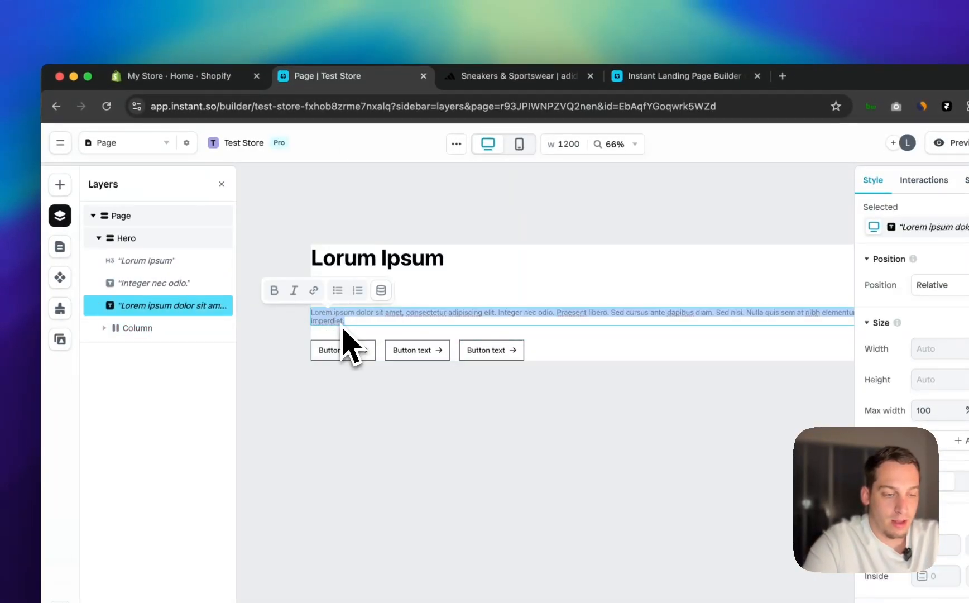
{"action": "type", "text": "A true classic with a lo"}
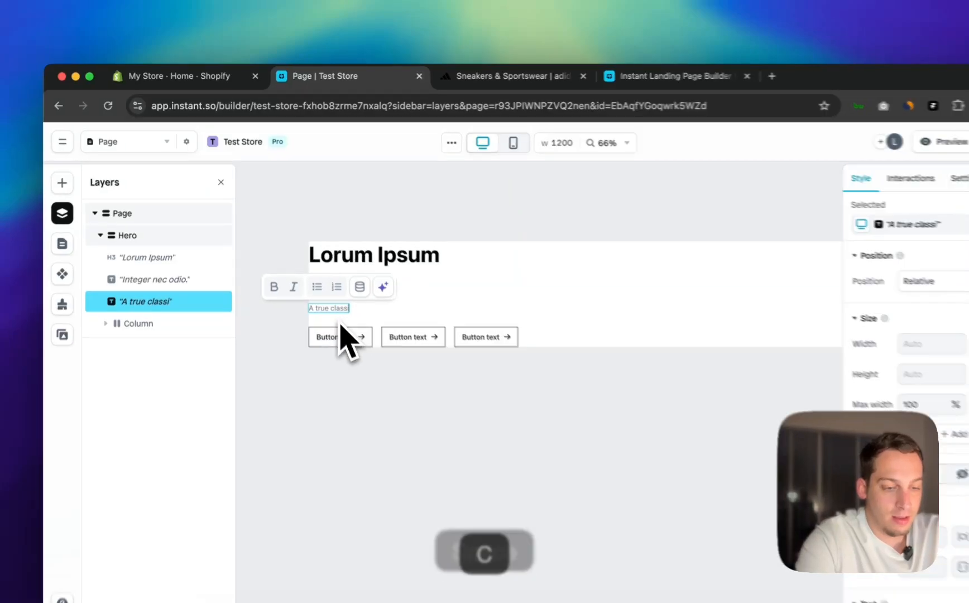
{"action": "type", "text": "ng legacy"}
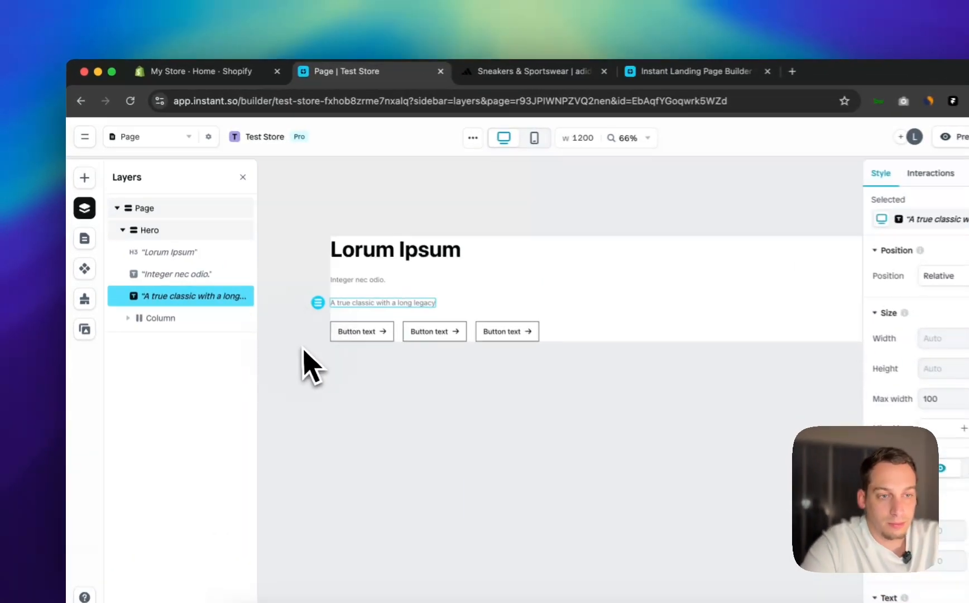
{"action": "left_click", "coordinate": [328, 371]}
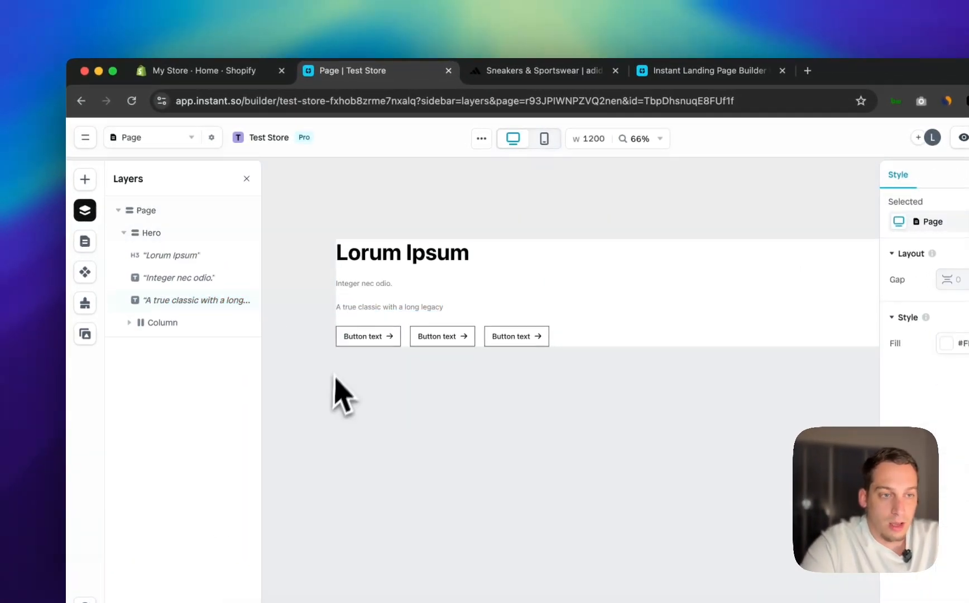
Check the small label on the adidas hero, and replace the "Integer nec odio." text with "GAZELLE"
{"action": "left_click", "coordinate": [231, 281]}
{"action": "left_click", "coordinate": [509, 77]}
{"action": "left_click", "coordinate": [358, 71]}
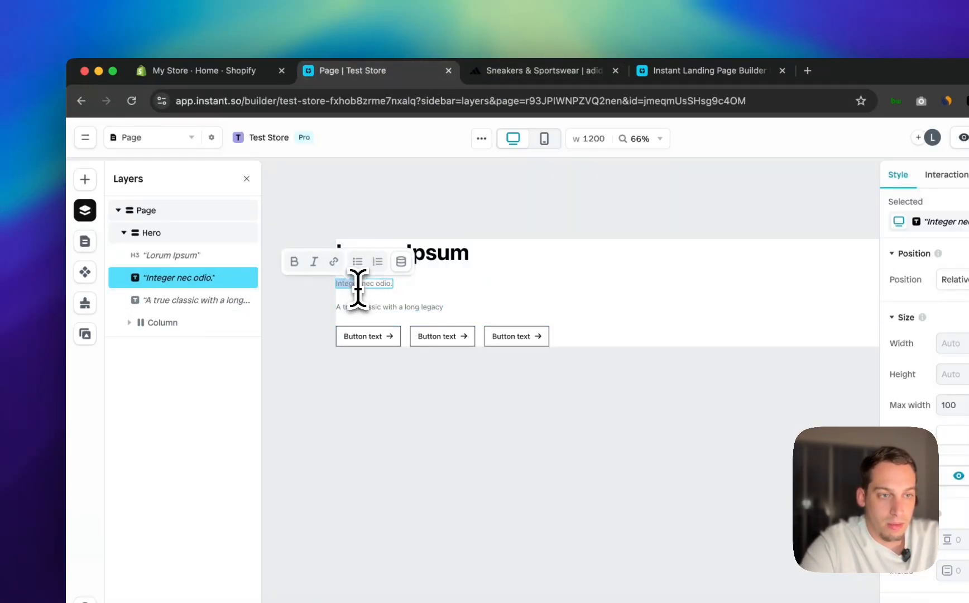
{"action": "type", "text": "GAZELLE"}
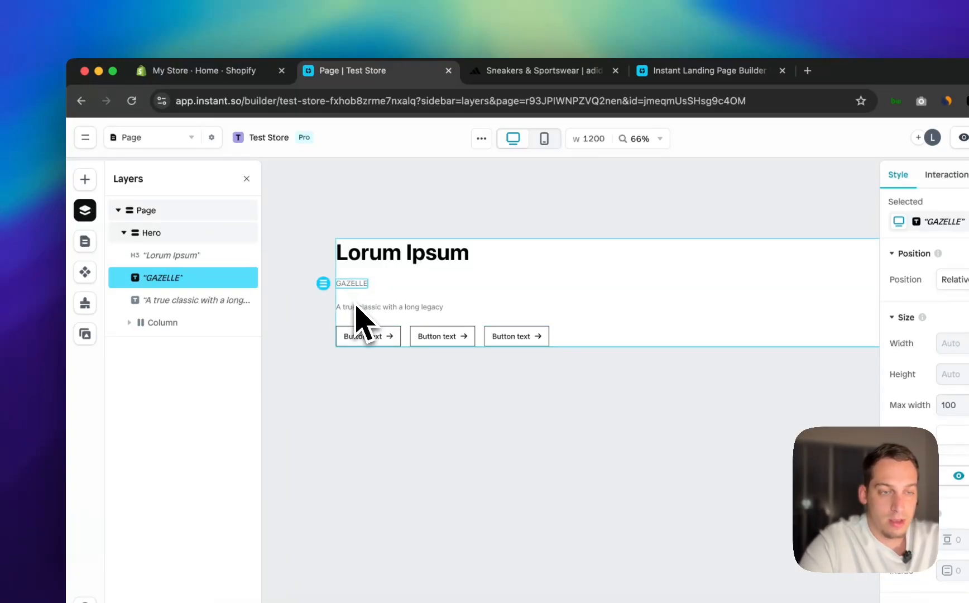
Insert a single-row layout in the Hero between the "Lorum Ipsum" heading and the GAZELLE text
{"action": "left_click", "coordinate": [159, 322]}
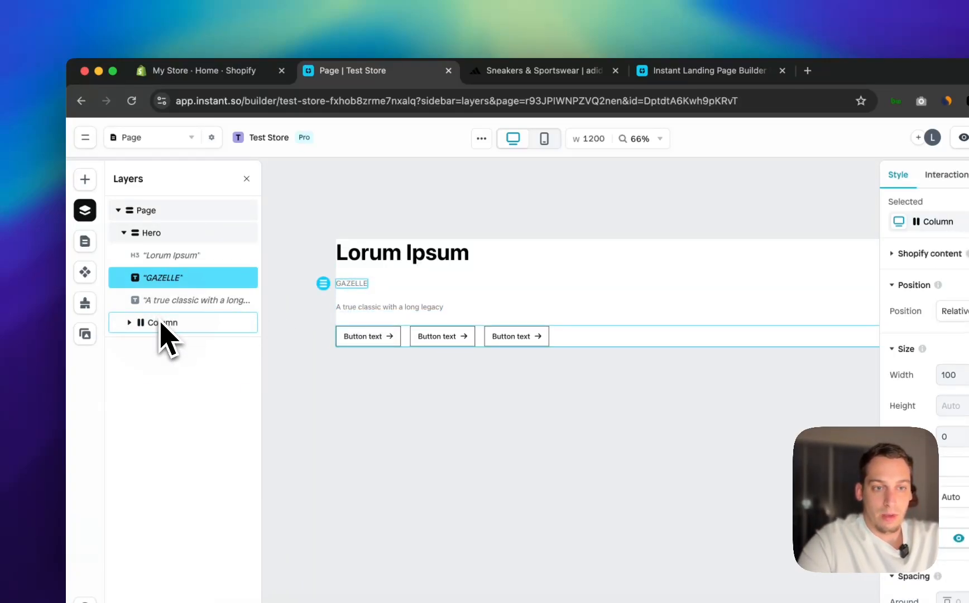
{"action": "left_click", "coordinate": [130, 322]}
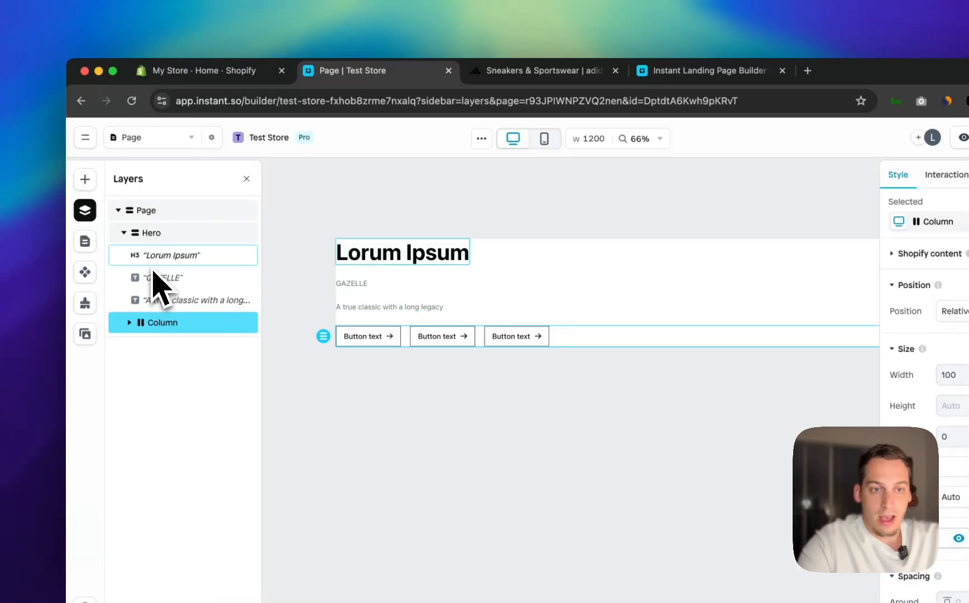
{"action": "left_click", "coordinate": [85, 179]}
{"action": "mouse_move", "coordinate": [148, 302]}
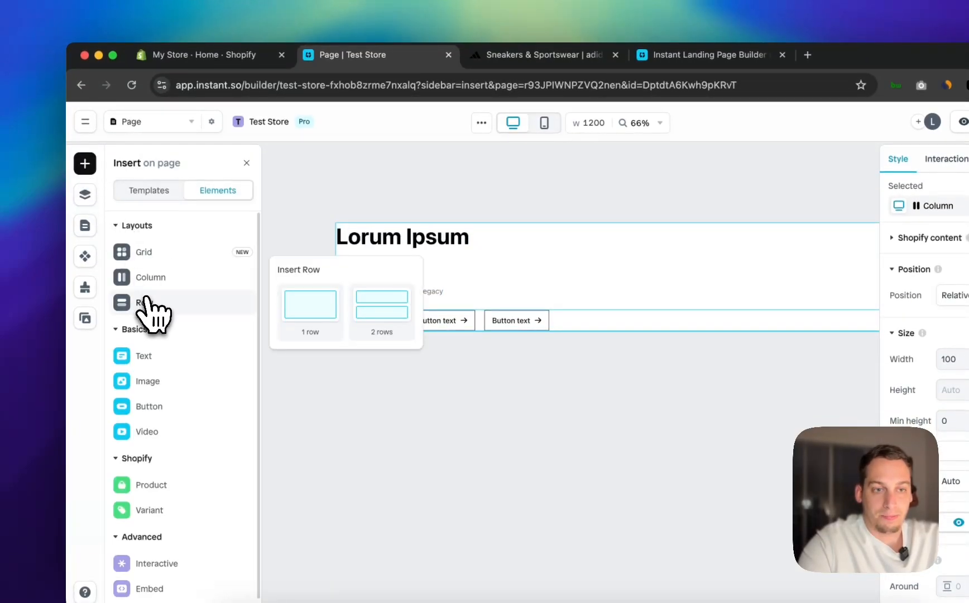
{"action": "left_click_drag", "start_coordinate": [294, 316], "coordinate": [406, 273]}
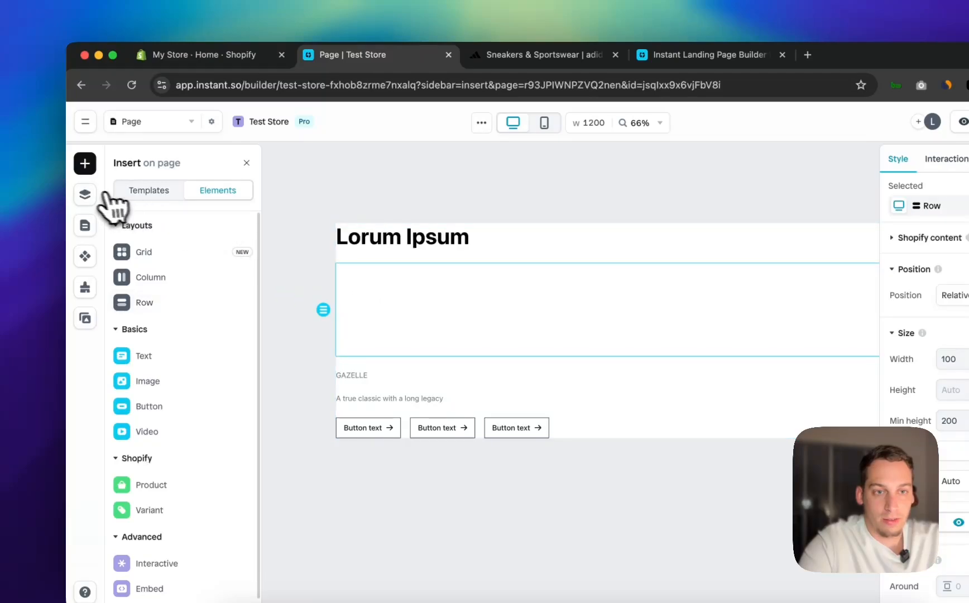
Move the GAZELLE text, the tagline and the button column into the new row
{"action": "left_click", "coordinate": [85, 194]}
{"action": "left_click_drag", "start_coordinate": [158, 285], "coordinate": [157, 264]}
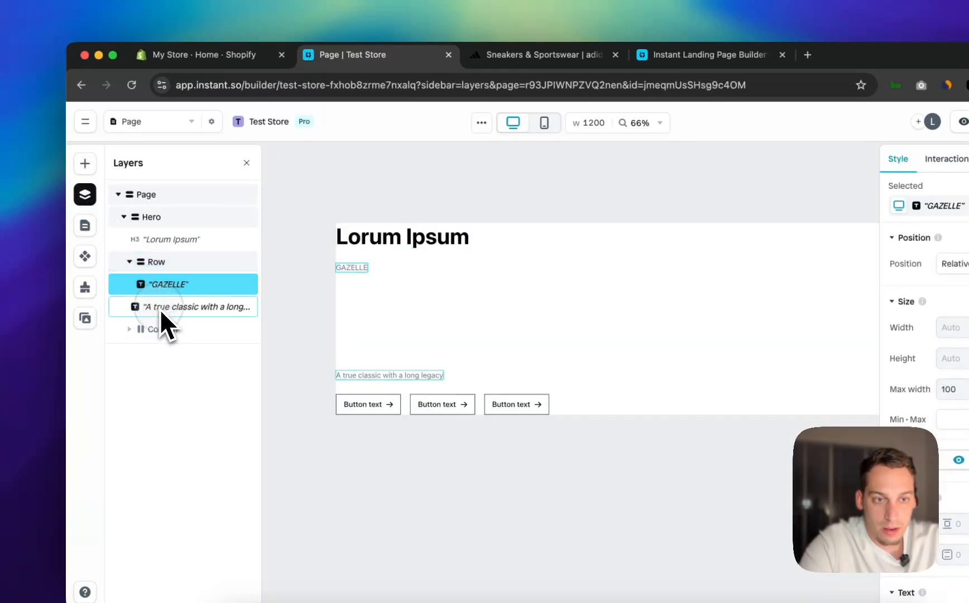
{"action": "mouse_move", "coordinate": [160, 309]}
{"action": "left_mouse_down"}
{"action": "mouse_move", "coordinate": [158, 283]}
{"action": "mouse_move", "coordinate": [162, 296]}
{"action": "left_mouse_up"}
{"action": "mouse_move", "coordinate": [158, 335]}
{"action": "left_mouse_down"}
{"action": "mouse_move", "coordinate": [155, 309]}
{"action": "mouse_move", "coordinate": [152, 316]}
{"action": "left_mouse_up"}
Set the minimum height of the row holding the texts and buttons to 0 px
{"action": "left_click", "coordinate": [147, 264]}
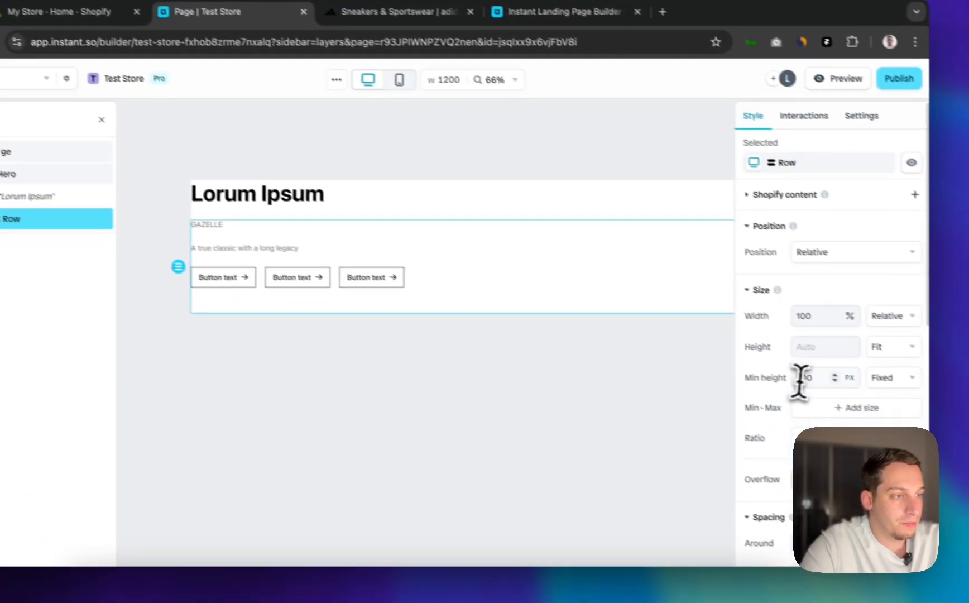
{"action": "double_click", "coordinate": [960, 421]}
{"action": "key", "text": "BackSpace"}
{"action": "type", "text": "0"}
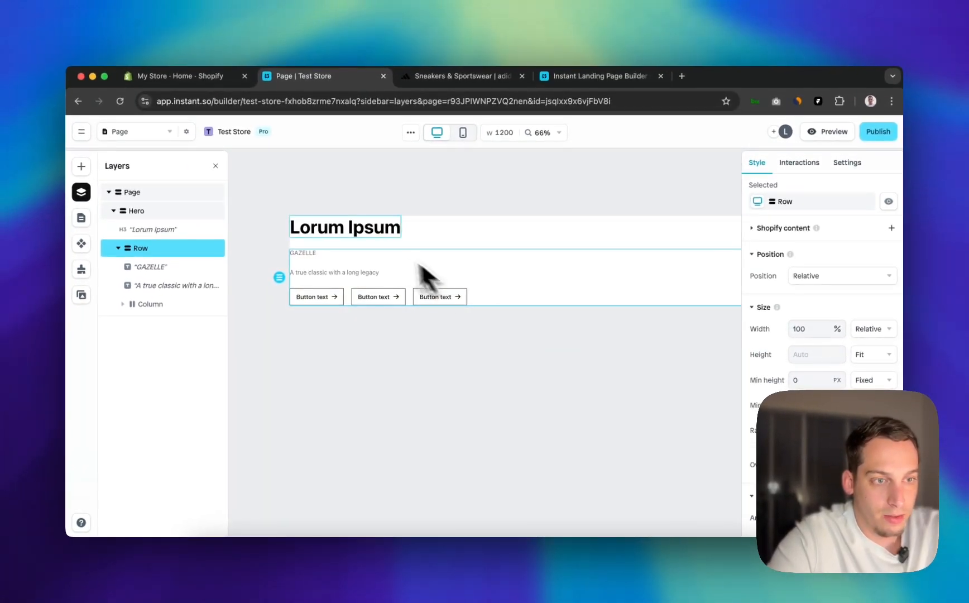
Try smaller and larger vertical gaps between the texts and buttons in the row
{"action": "scroll", "coordinate": [814, 390], "scroll_direction": "down", "scroll_amount": 5}
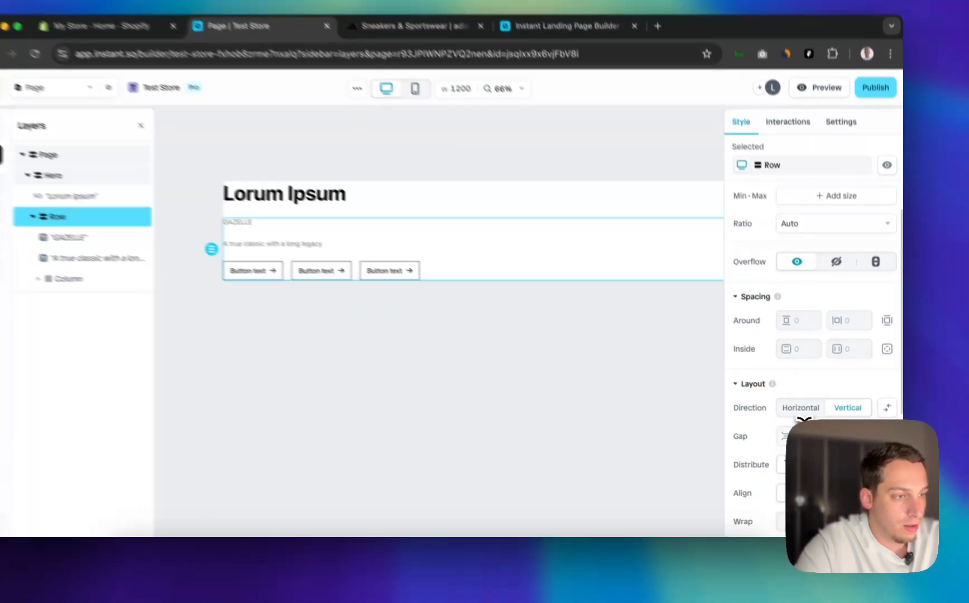
{"action": "left_click", "coordinate": [804, 436]}
{"action": "key", "text": "Down"}
{"action": "key", "text": "Down"}
{"action": "key", "text": "Down"}
{"action": "key", "text": "Down"}
{"action": "key", "text": "Down"}
{"action": "key", "text": "Down"}
{"action": "key", "text": "Down"}
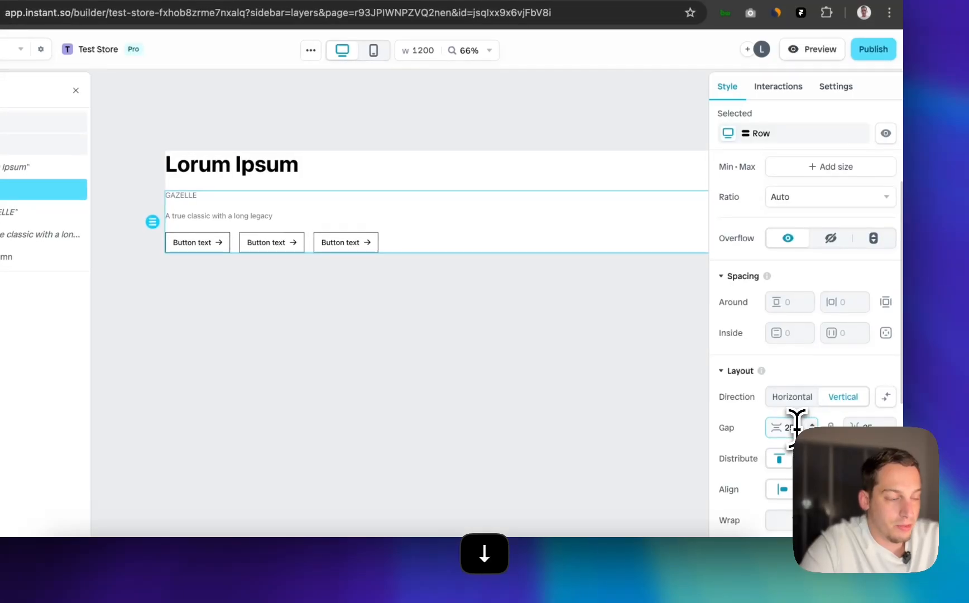
{"action": "key", "text": "Down"}
{"action": "key", "text": "Down"}
{"action": "key", "text": "Down"}
{"action": "key", "text": "Down"}
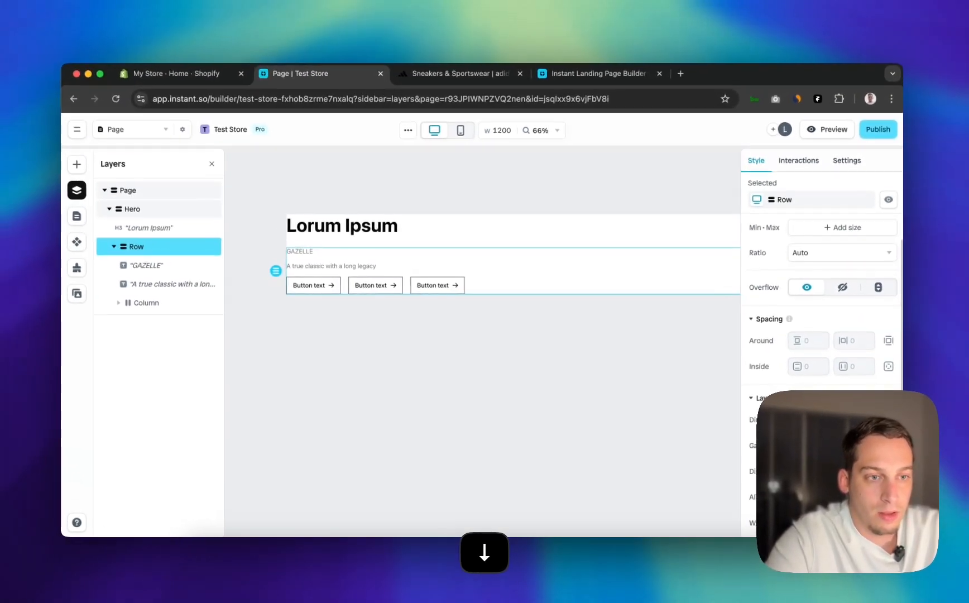
{"action": "key", "text": "Up"}
{"action": "key", "text": "Up"}
{"action": "key", "text": "Up"}
{"action": "key", "text": "Up"}
{"action": "key", "text": "Up"}
{"action": "key", "text": "Up"}
{"action": "key", "text": "Up"}
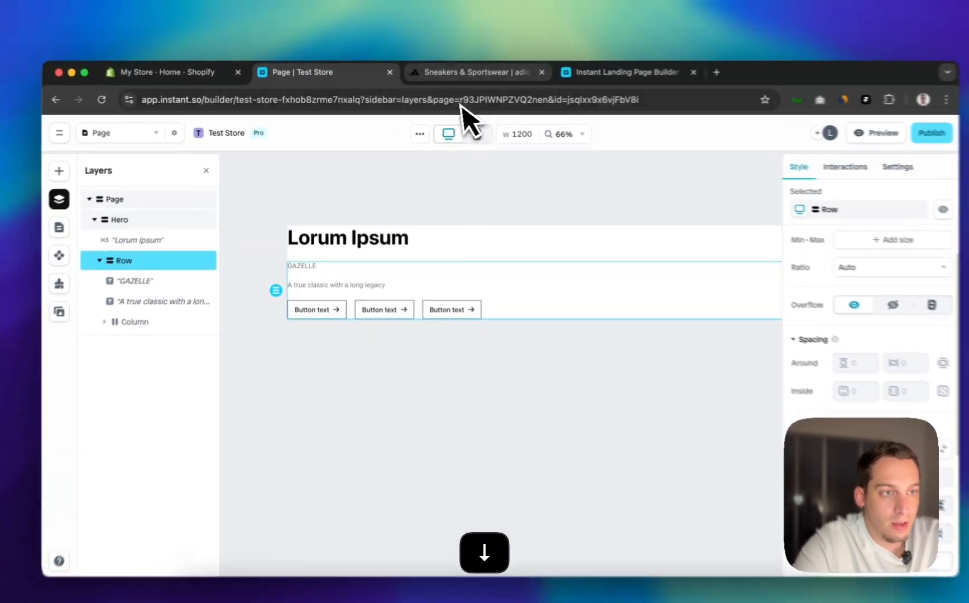
Check the text spacing in the adidas hero, and set the row's gap to 16 px in the Instant builder
{"action": "left_click", "coordinate": [454, 76]}
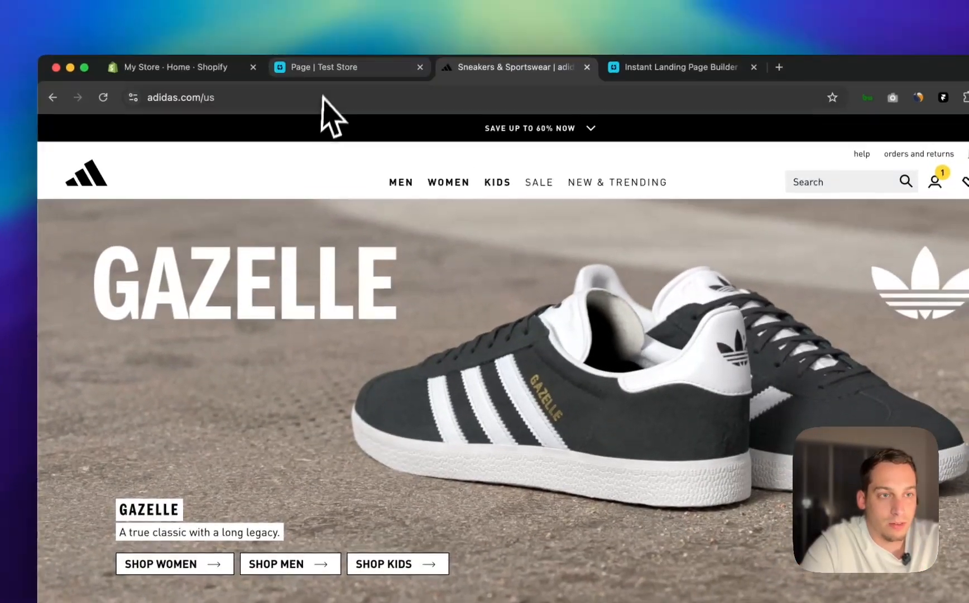
{"action": "left_click", "coordinate": [329, 78]}
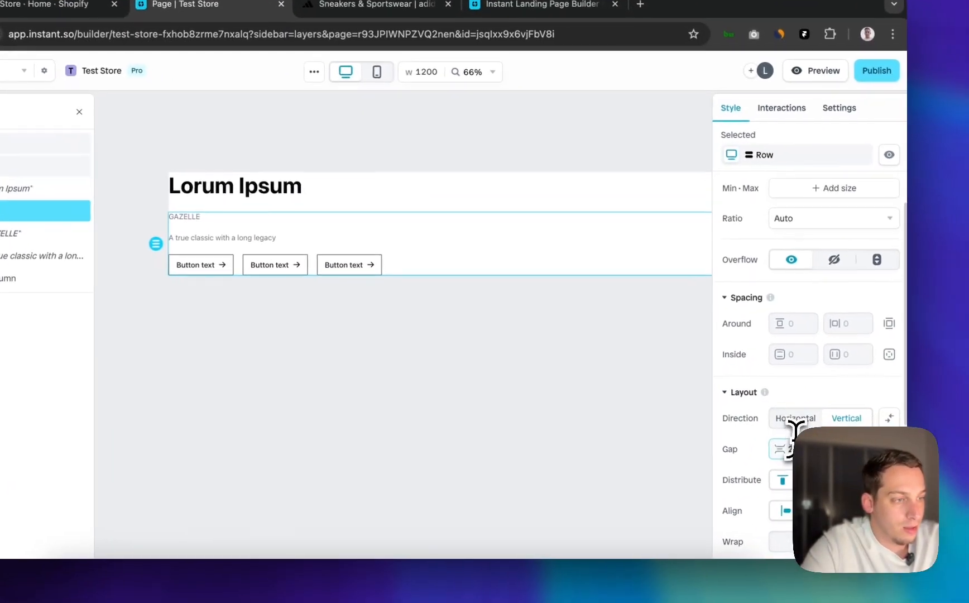
{"action": "left_click", "coordinate": [826, 464]}
{"action": "type", "text": "20"}
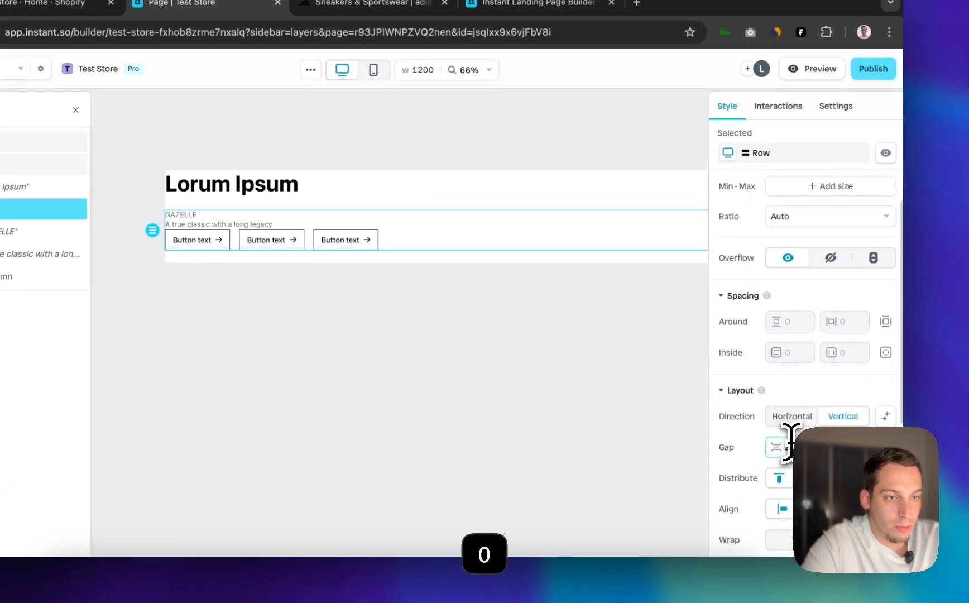
{"action": "key", "text": "Return"}
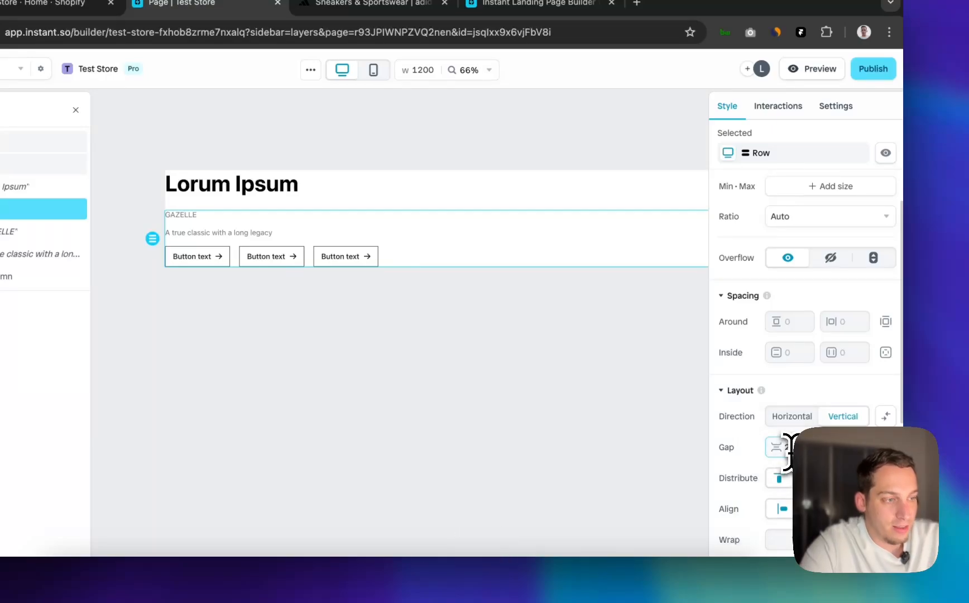
{"action": "key", "text": "BackSpace"}
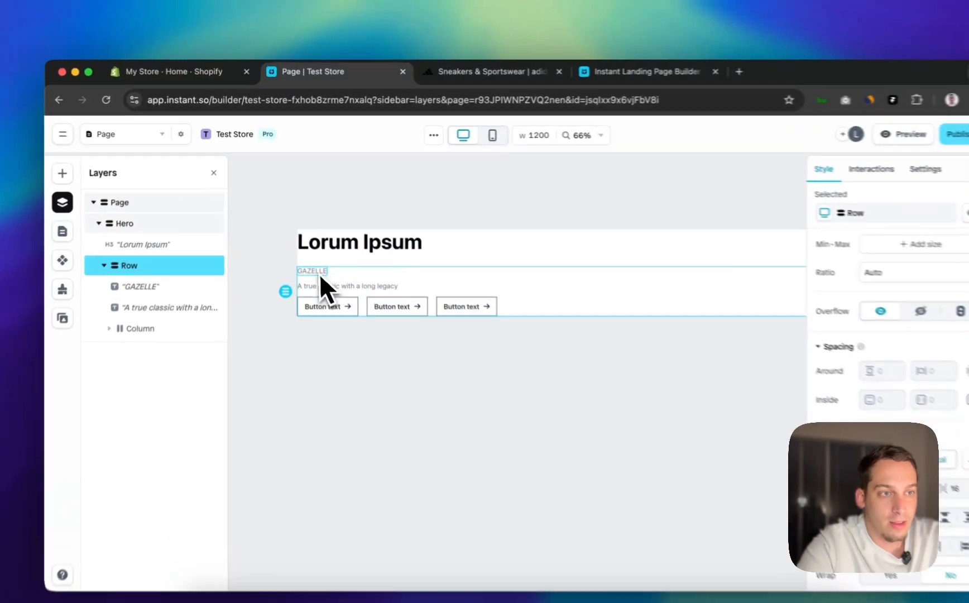
Compare the GAZELLE text with the adidas hero's label, and set its color to #000000 and its size to 24 px
{"action": "left_click", "coordinate": [303, 253]}
{"action": "left_click", "coordinate": [455, 69]}
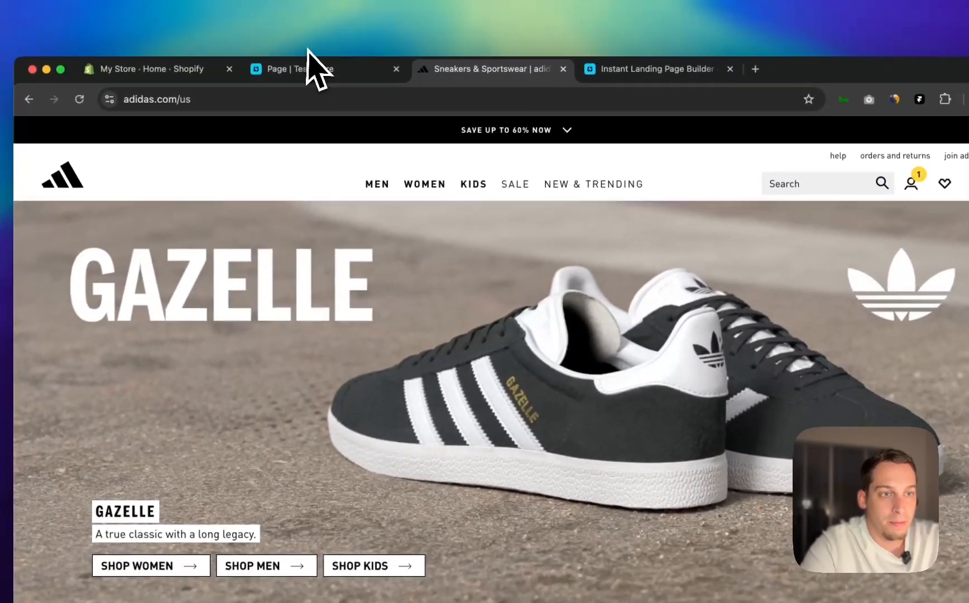
{"action": "left_click", "coordinate": [315, 69]}
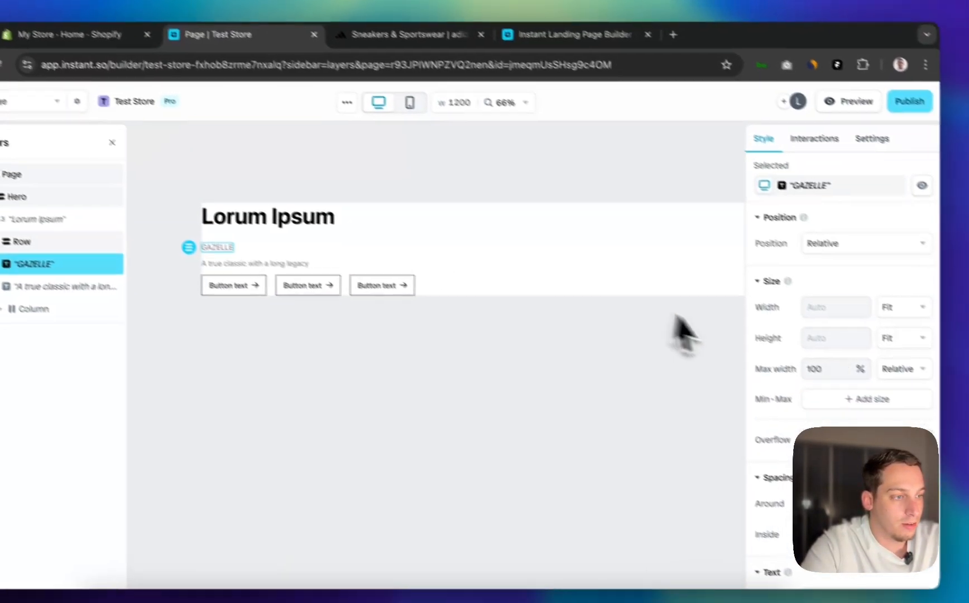
{"action": "scroll", "coordinate": [887, 385], "scroll_direction": "down", "scroll_amount": 5}
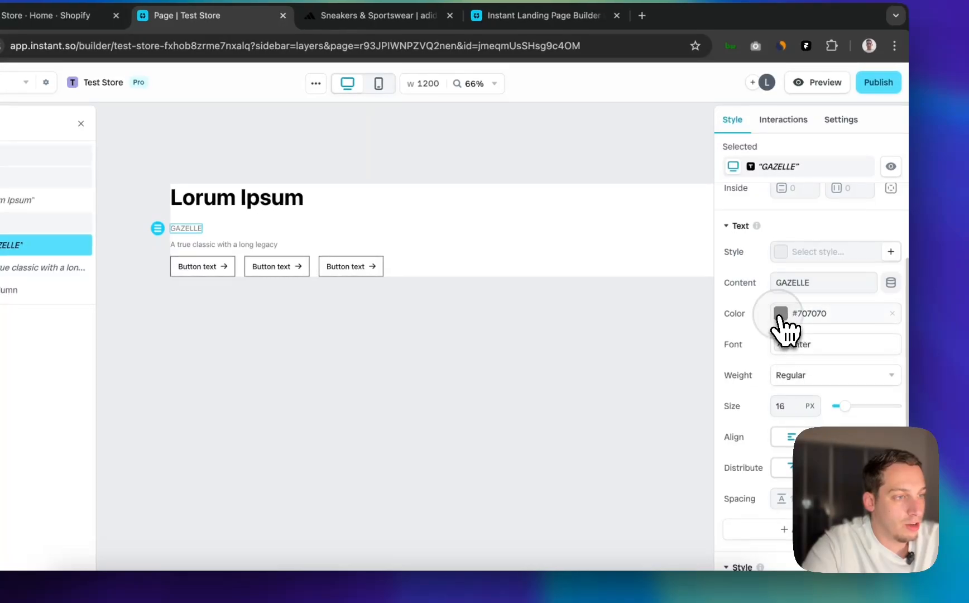
{"action": "left_click", "coordinate": [780, 314]}
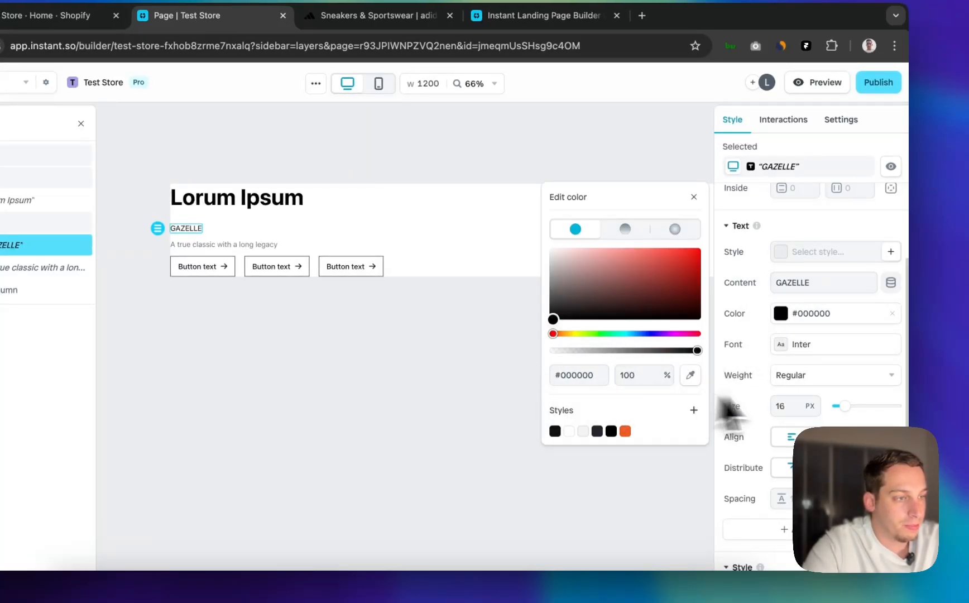
{"action": "left_click", "coordinate": [781, 406]}
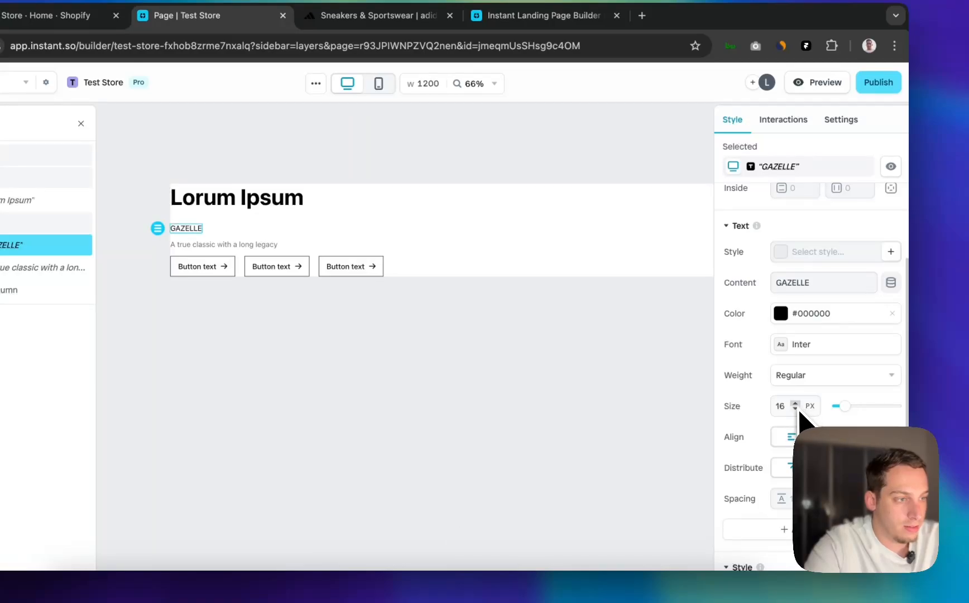
{"action": "left_click", "coordinate": [795, 405]}
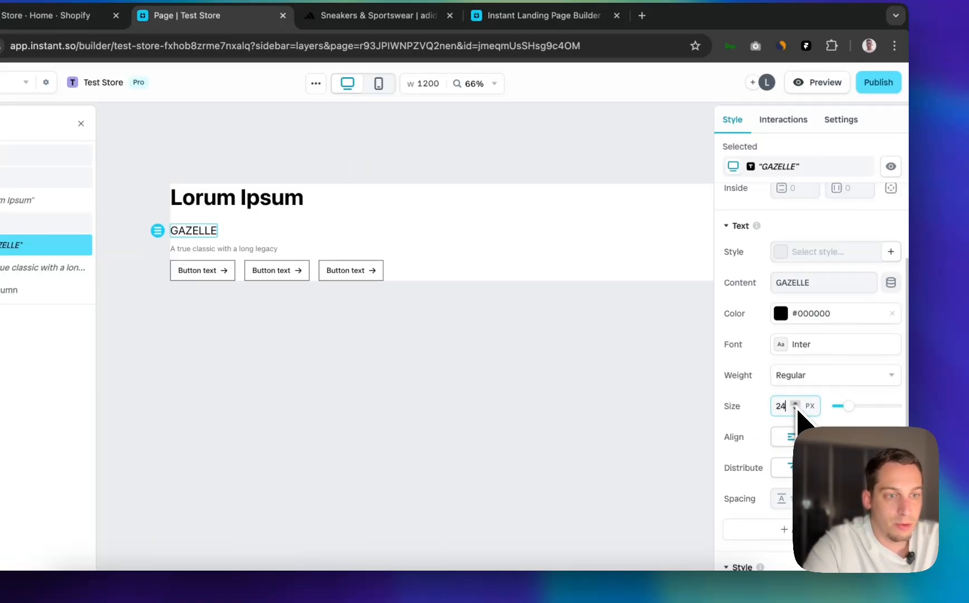
Set the GAZELLE text's font to Barlow and its weight to Semibold
{"action": "left_click", "coordinate": [790, 352]}
{"action": "scroll", "coordinate": [664, 413], "scroll_direction": "down", "scroll_amount": 5}
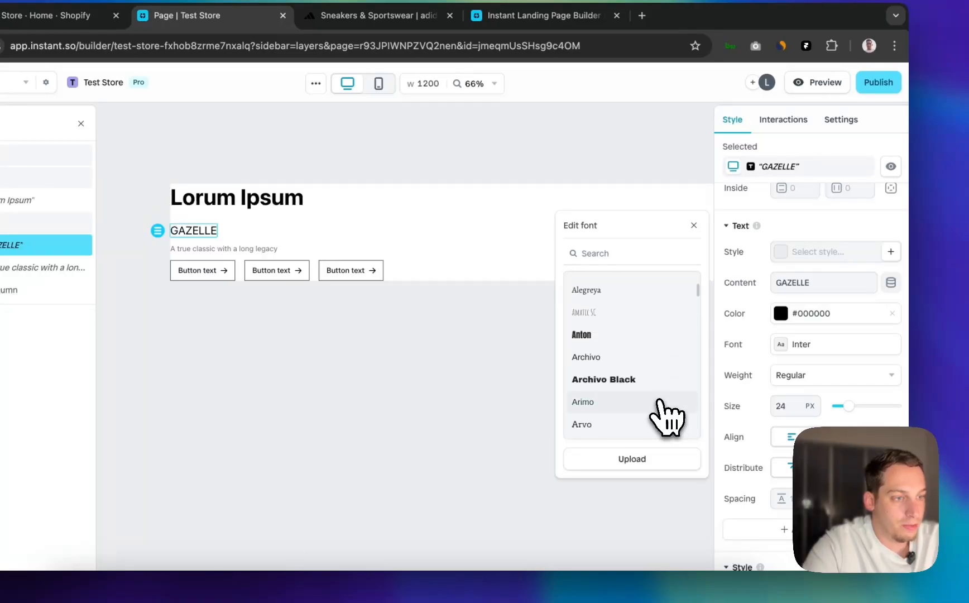
{"action": "left_click", "coordinate": [617, 380]}
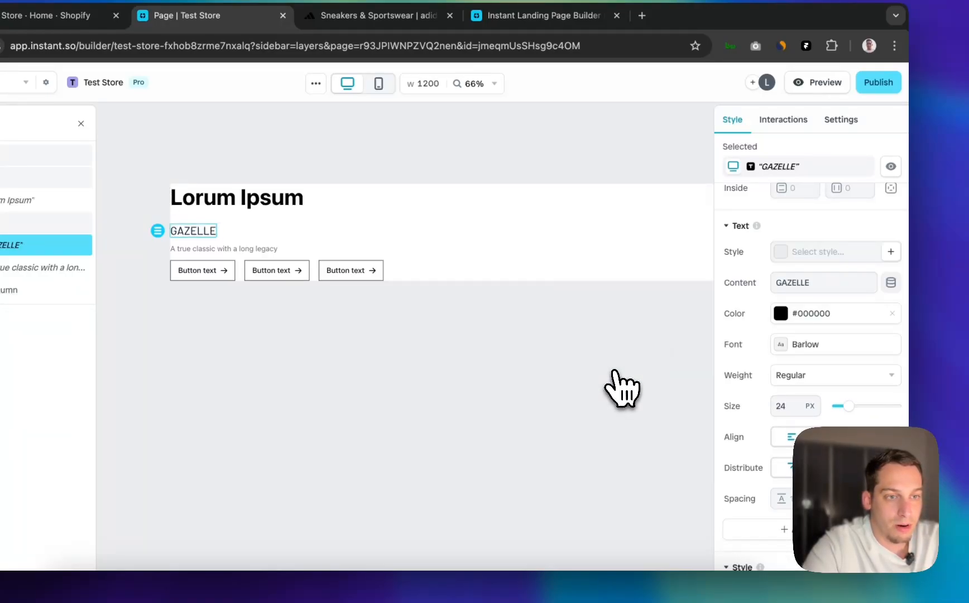
{"action": "left_click", "coordinate": [802, 382]}
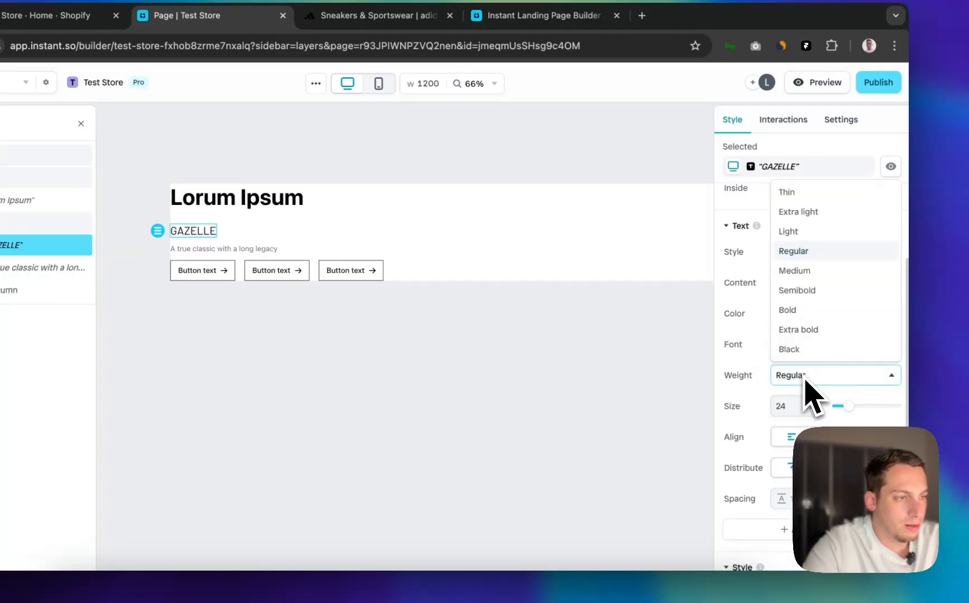
{"action": "left_click", "coordinate": [789, 311]}
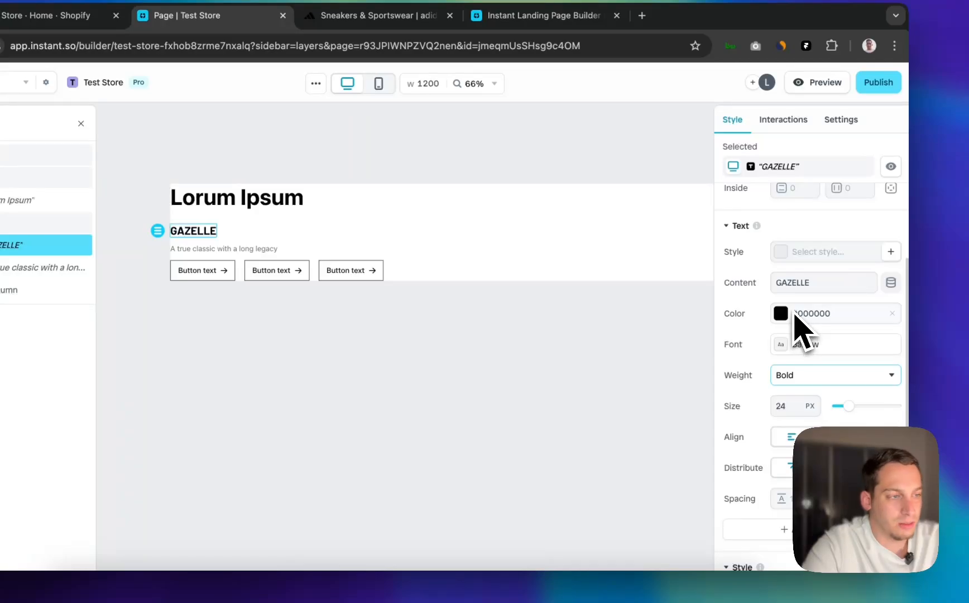
{"action": "left_click", "coordinate": [797, 351]}
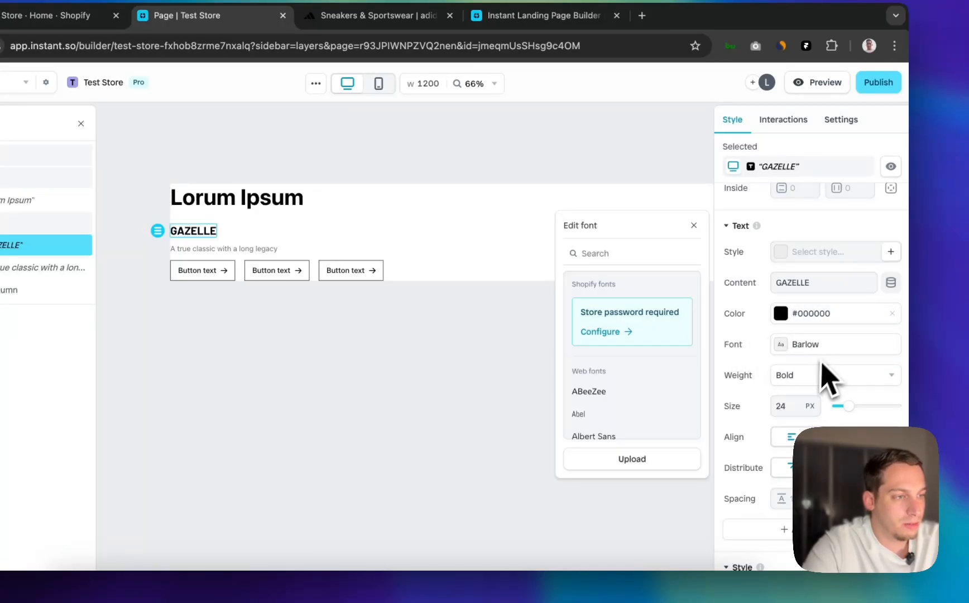
{"action": "left_click", "coordinate": [821, 364]}
{"action": "left_click", "coordinate": [810, 377]}
{"action": "left_click", "coordinate": [793, 291]}
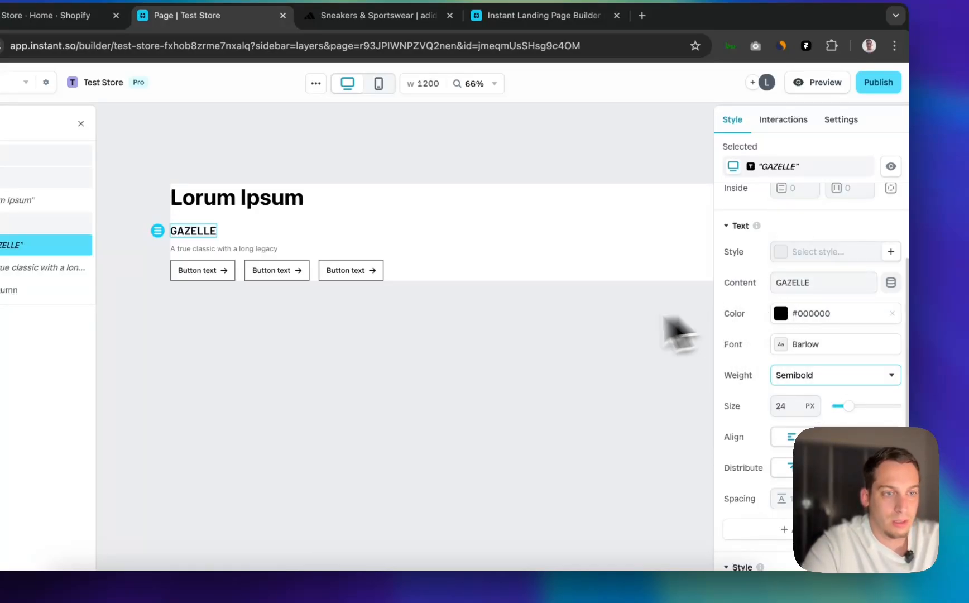
Check the label boxes on the adidas hero, and insert a single nested row between the GAZELLE text and the tagline
{"action": "left_click", "coordinate": [530, 346]}
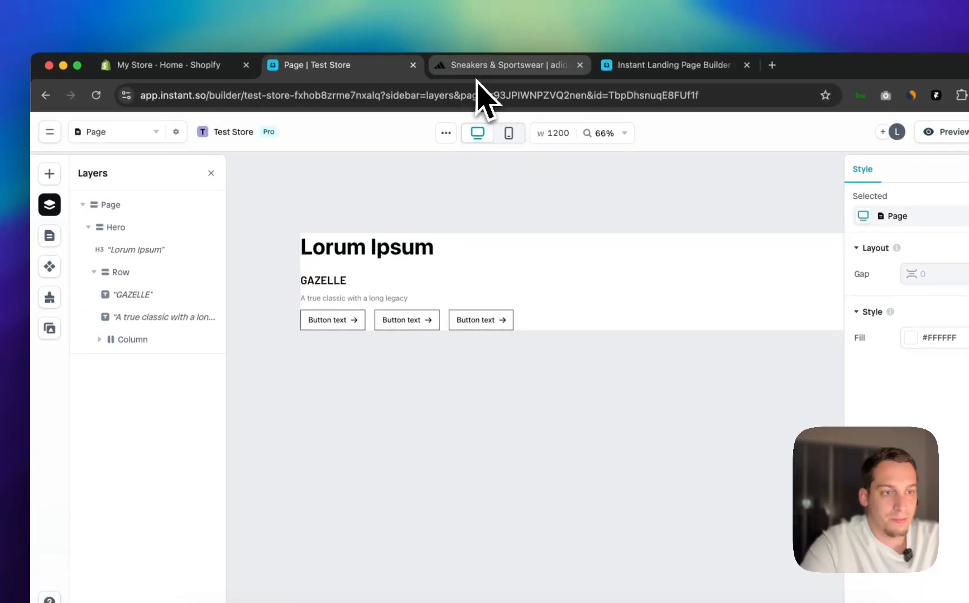
{"action": "left_click", "coordinate": [491, 63]}
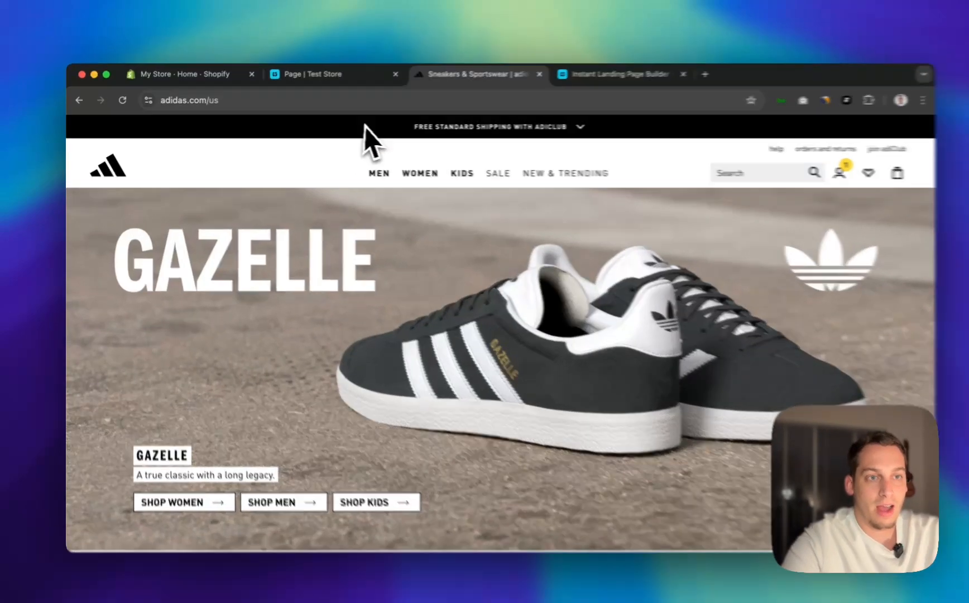
{"action": "left_click", "coordinate": [316, 76]}
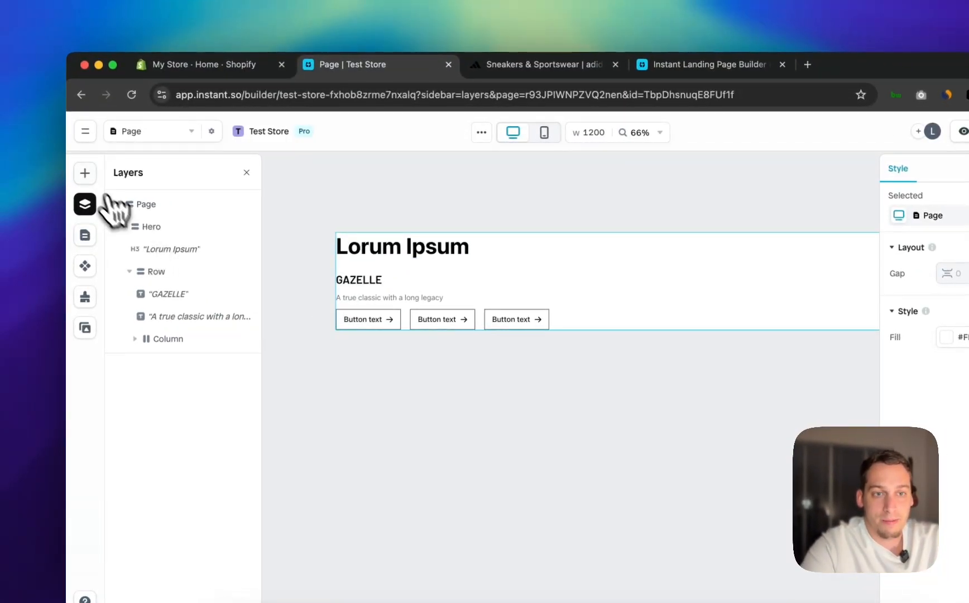
{"action": "left_click", "coordinate": [85, 173]}
{"action": "mouse_move", "coordinate": [142, 306]}
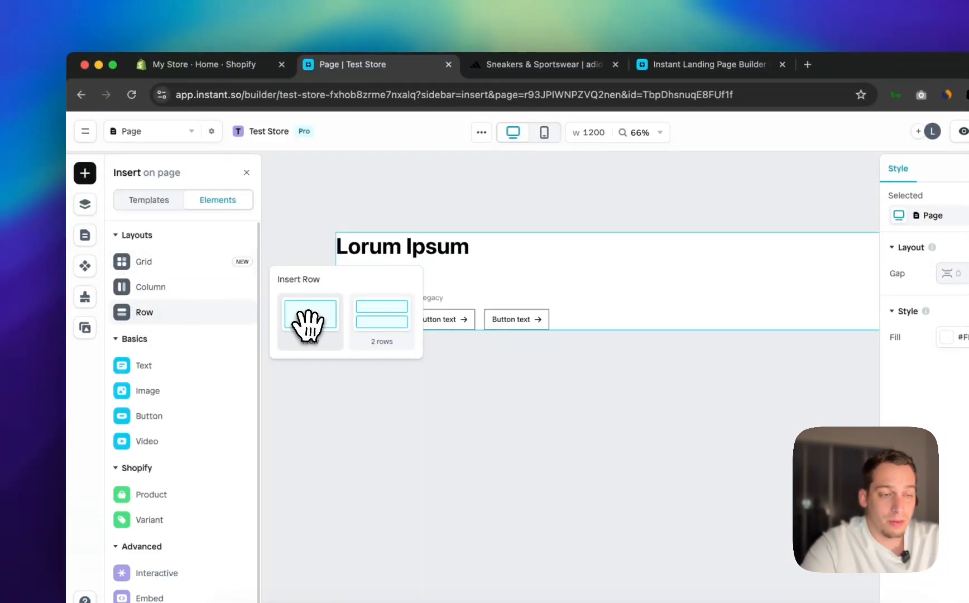
{"action": "left_click_drag", "start_coordinate": [307, 324], "coordinate": [456, 297]}
Move the GAZELLE text into the new nested row
{"action": "left_click", "coordinate": [85, 204]}
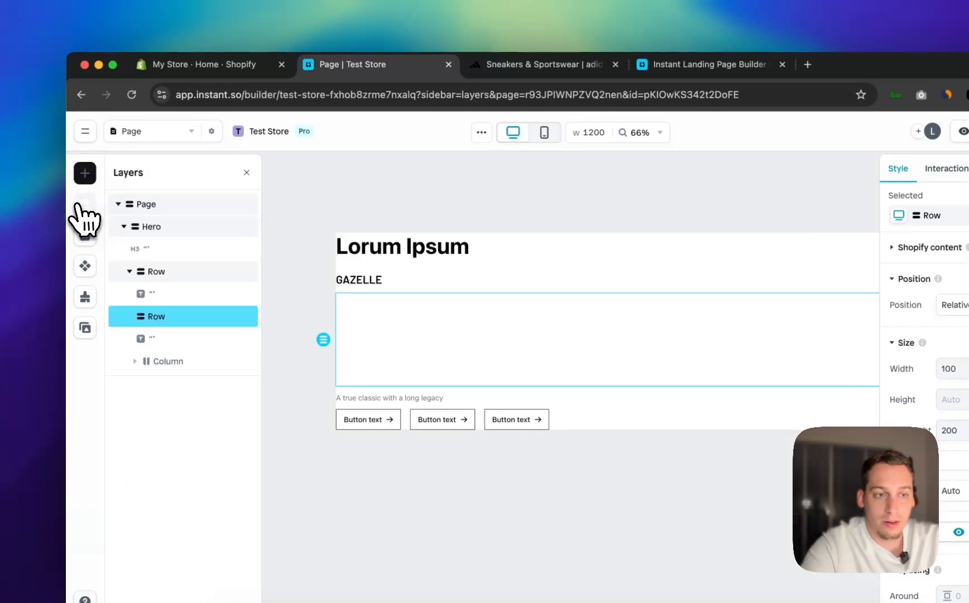
{"action": "left_click", "coordinate": [84, 204]}
{"action": "left_click", "coordinate": [85, 204]}
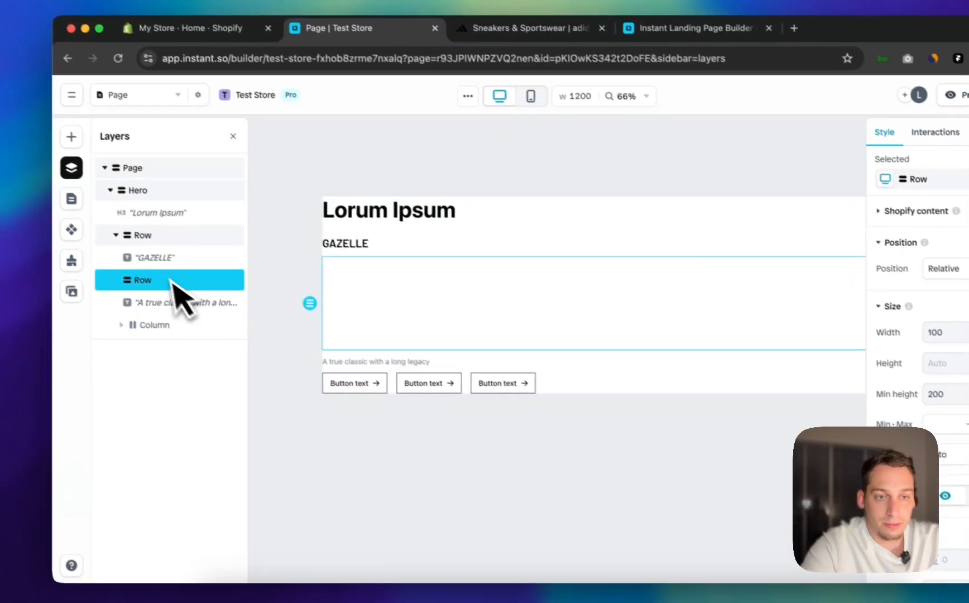
{"action": "left_click", "coordinate": [171, 299]}
{"action": "mouse_move", "coordinate": [161, 266]}
{"action": "left_mouse_down"}
{"action": "mouse_move", "coordinate": [164, 298]}
{"action": "mouse_move", "coordinate": [162, 268]}
{"action": "left_mouse_up"}
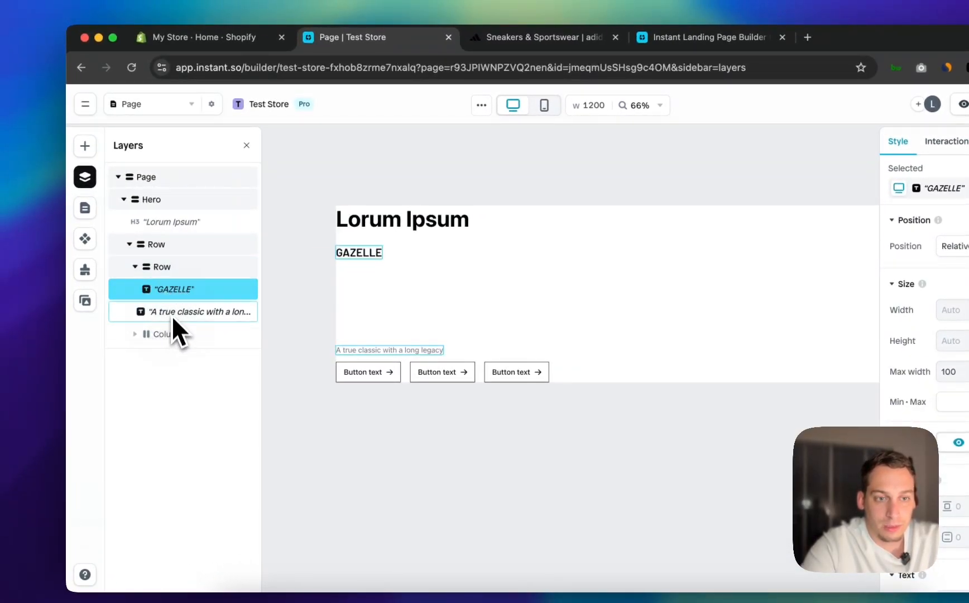
Move the tagline into the nested row below the GAZELLE text, and clear that row's minimum height
{"action": "left_click_drag", "start_coordinate": [172, 315], "coordinate": [153, 291]}
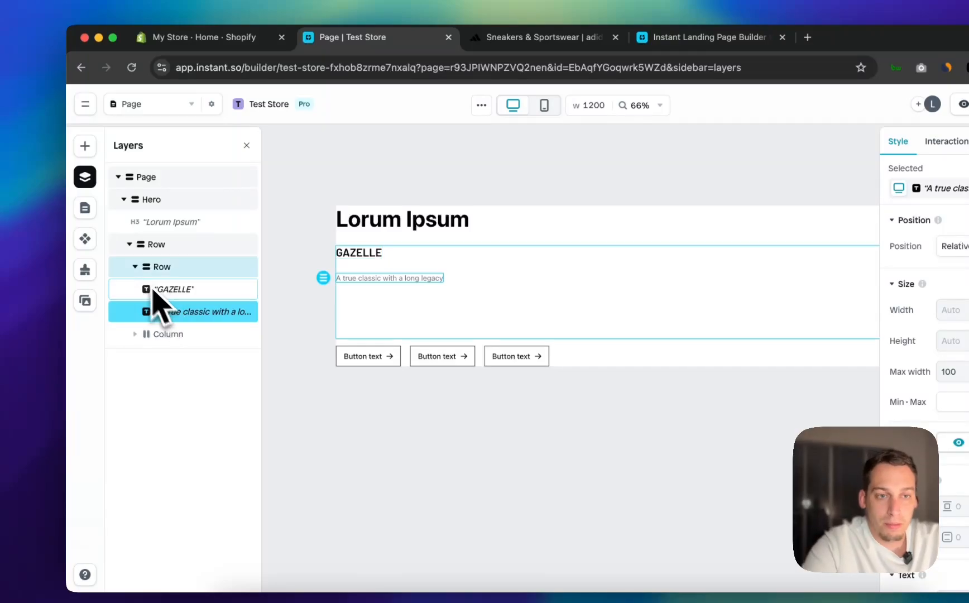
{"action": "left_click", "coordinate": [136, 265]}
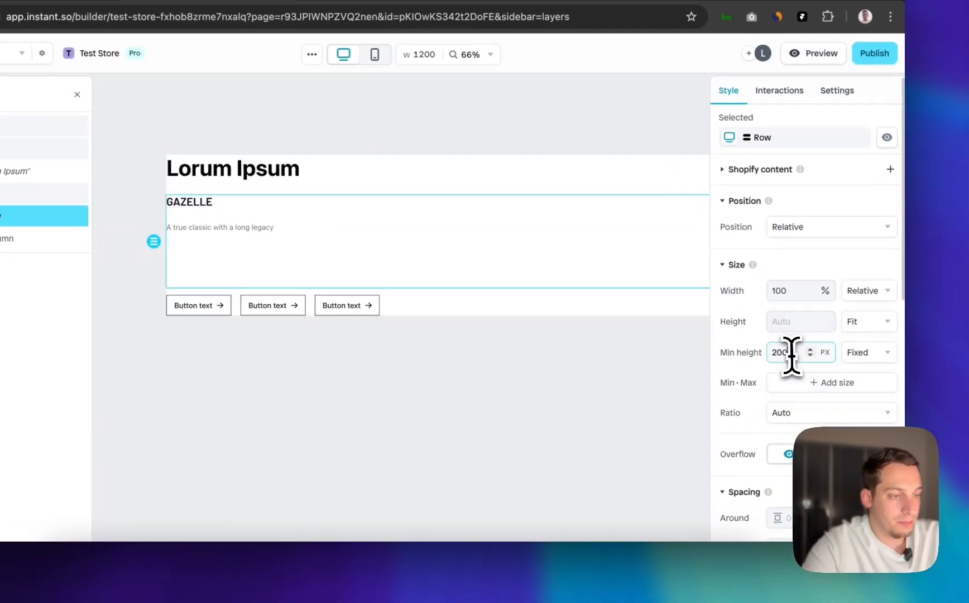
{"action": "left_click", "coordinate": [960, 403]}
{"action": "key", "text": "BackSpace"}
{"action": "key", "text": "BackSpace"}
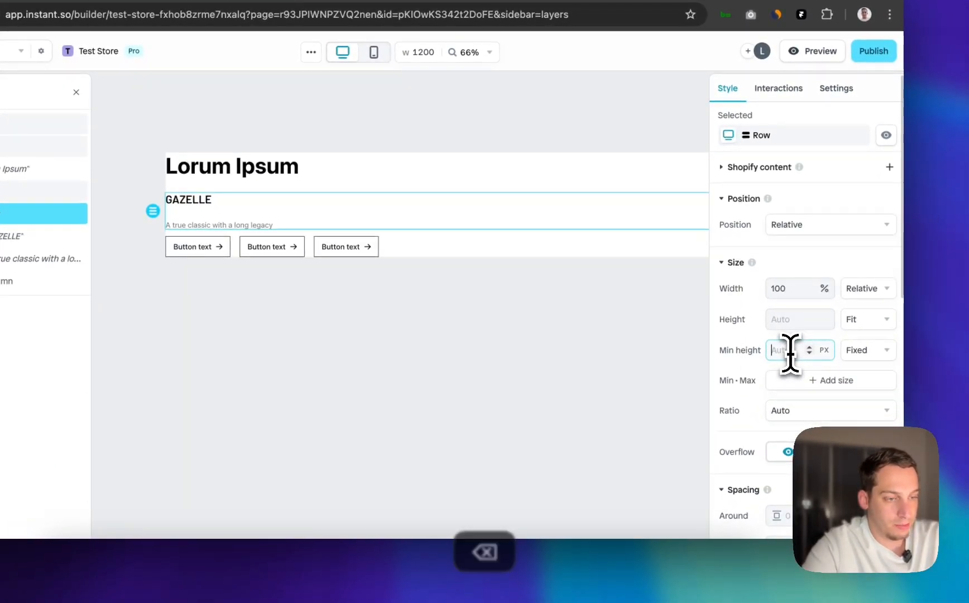
Set the gap between the GAZELLE text and the tagline in the nested row to 6
{"action": "scroll", "coordinate": [803, 428], "scroll_direction": "down", "scroll_amount": 1}
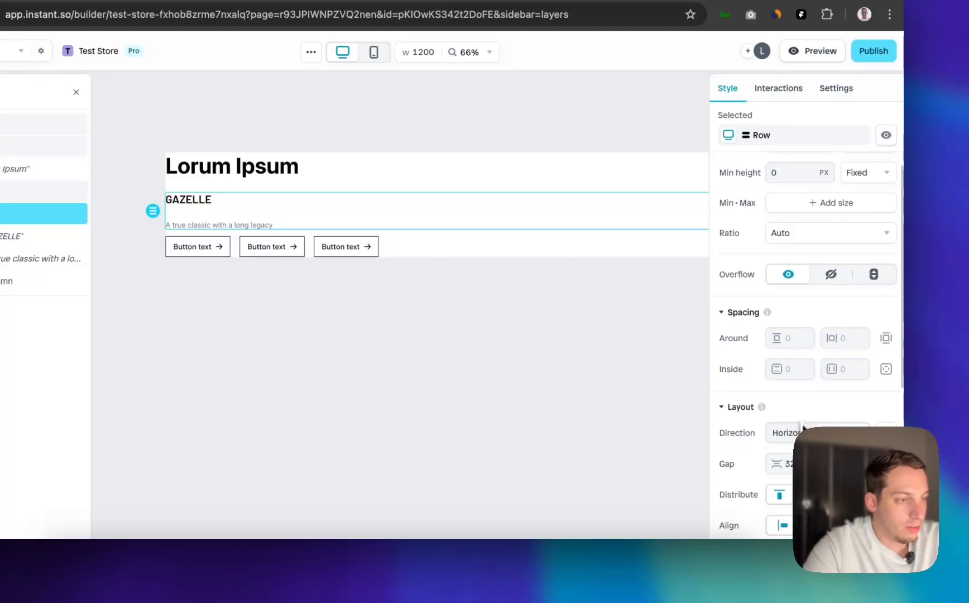
{"action": "key", "text": "BackSpace"}
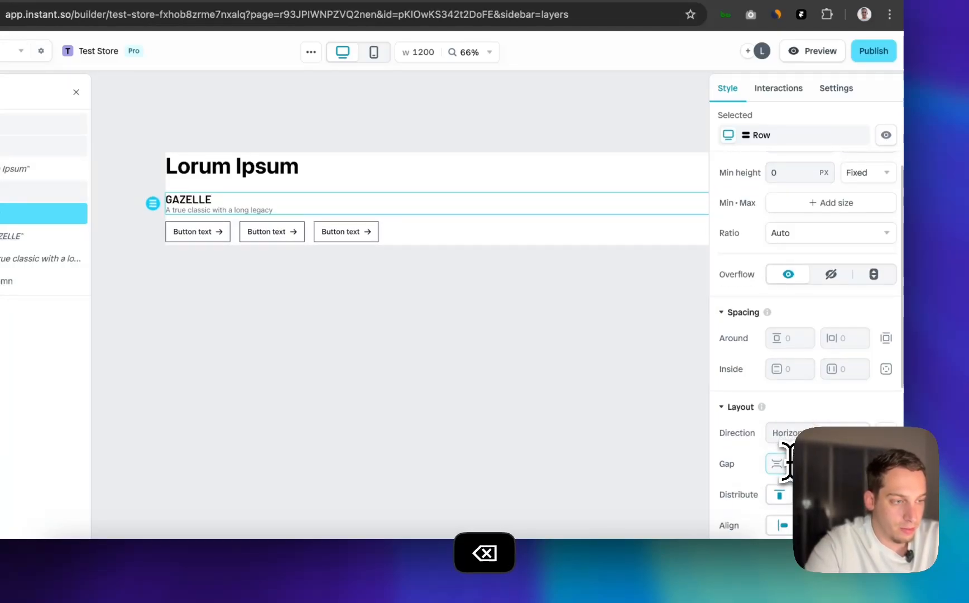
{"action": "type", "text": "6"}
{"action": "left_click", "coordinate": [253, 305]}
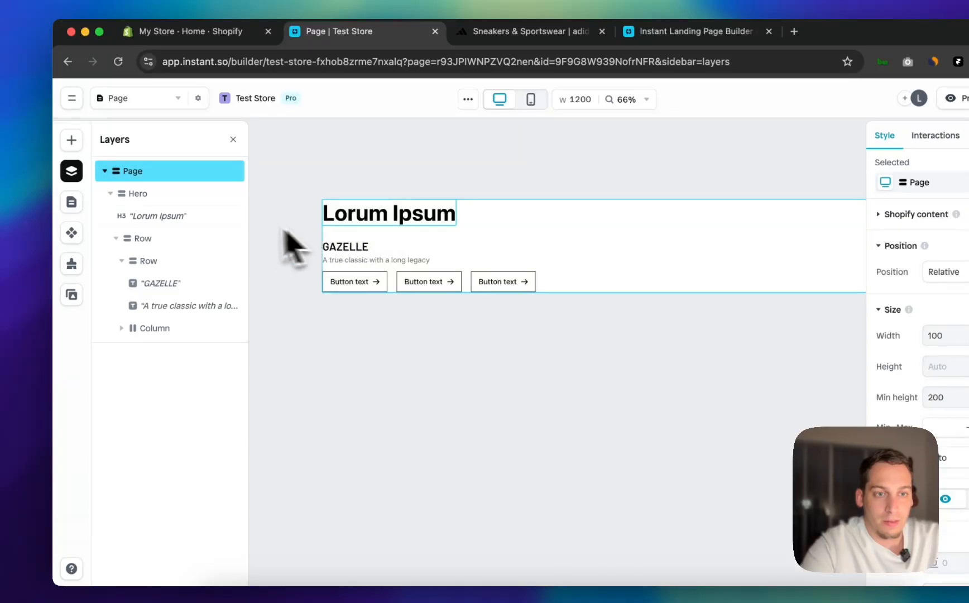
Set the Hero section's gap to 120 to separate the heading from the text and button row
{"action": "left_click", "coordinate": [118, 239]}
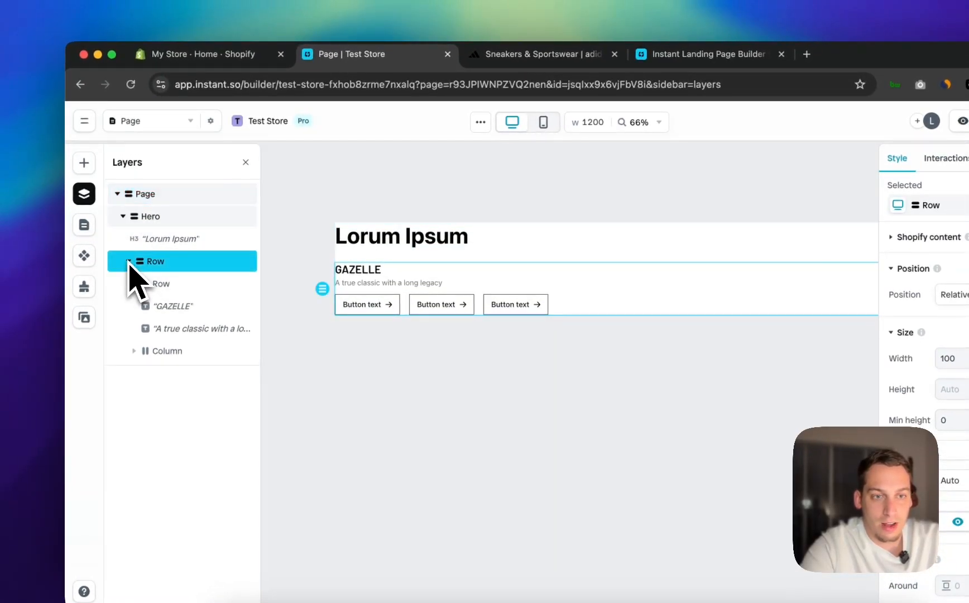
{"action": "left_click", "coordinate": [154, 224]}
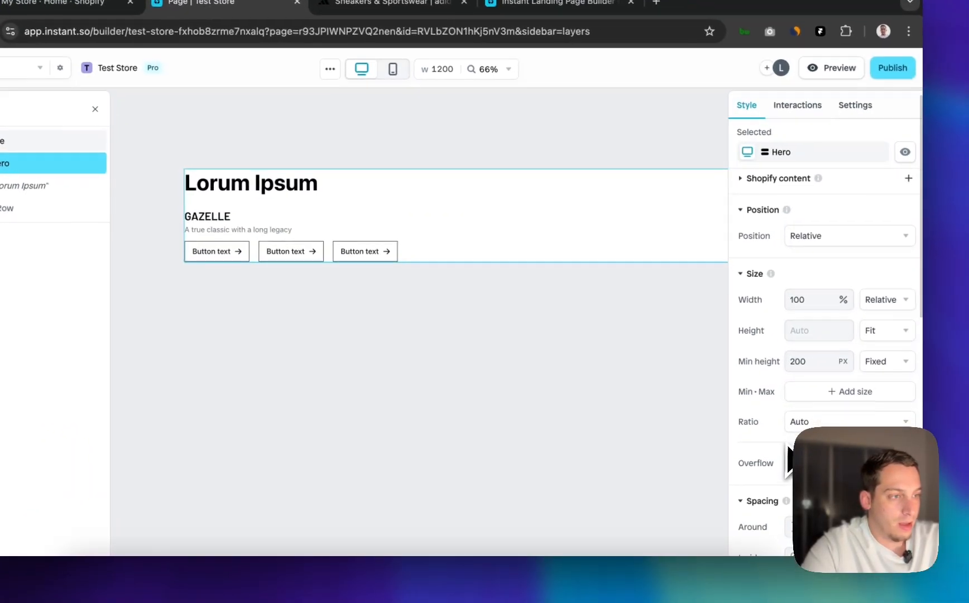
{"action": "scroll", "coordinate": [940, 514], "scroll_direction": "down", "scroll_amount": 4}
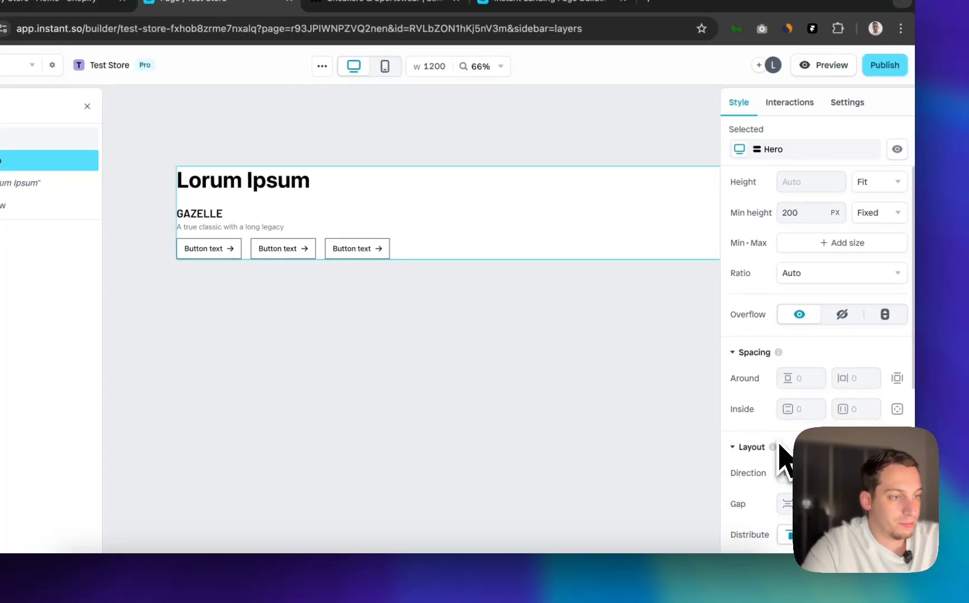
{"action": "scroll", "coordinate": [782, 455], "scroll_direction": "down", "scroll_amount": 3}
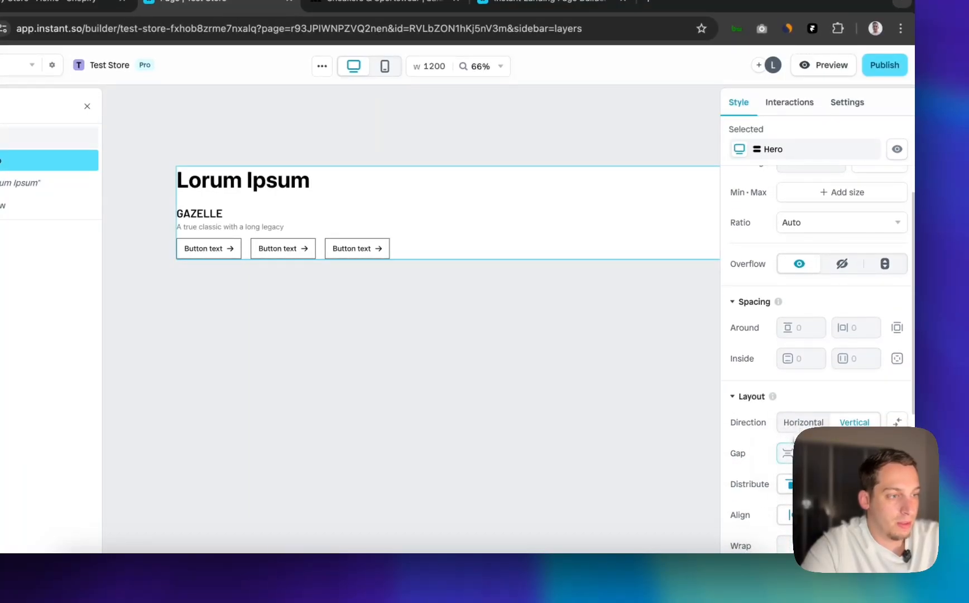
{"action": "type", "text": "70"}
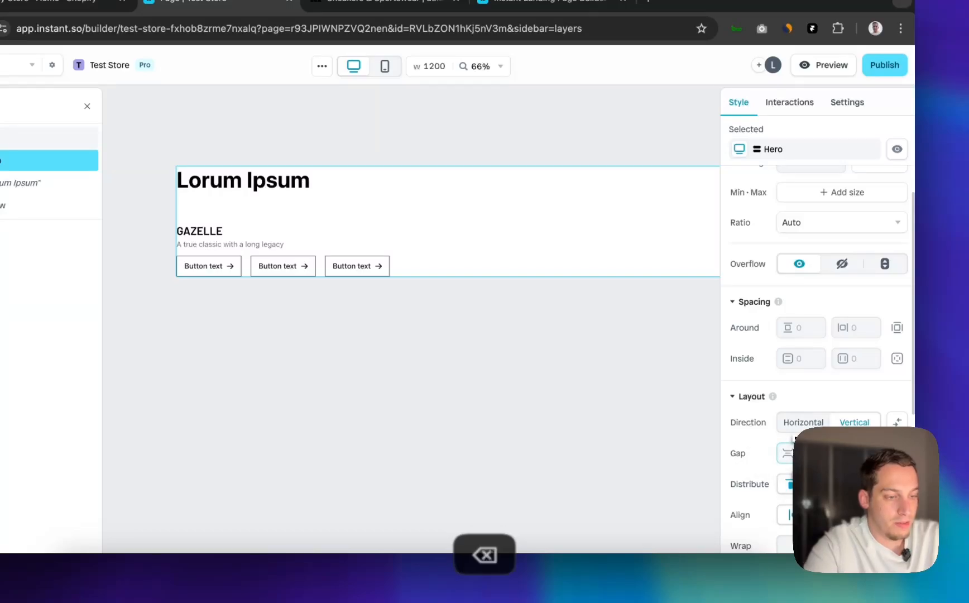
{"action": "key", "text": "BackSpace"}
{"action": "key", "text": "BackSpace"}
{"action": "type", "text": "100"}
{"action": "key", "text": "BackSpace"}
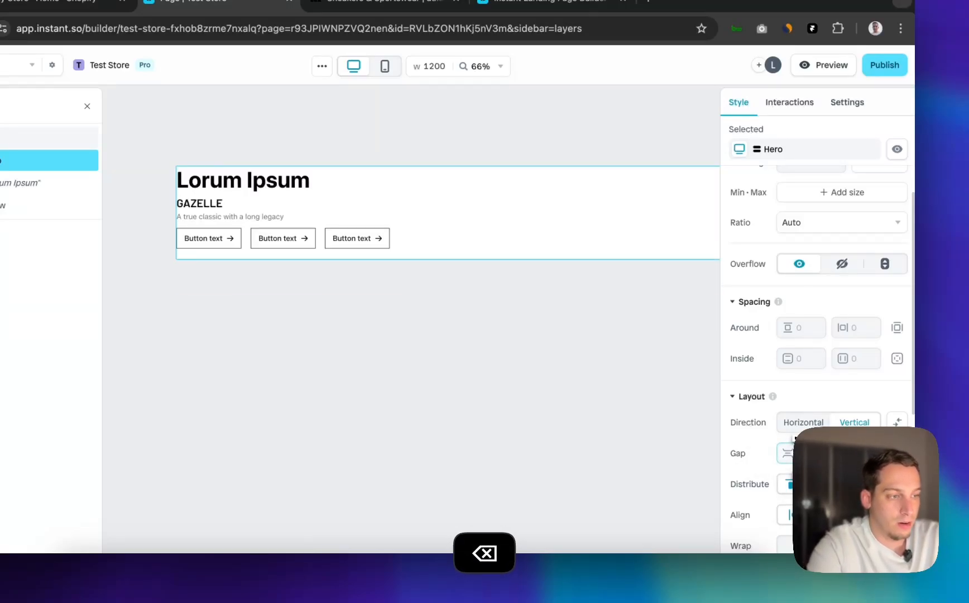
{"action": "type", "text": "2"}
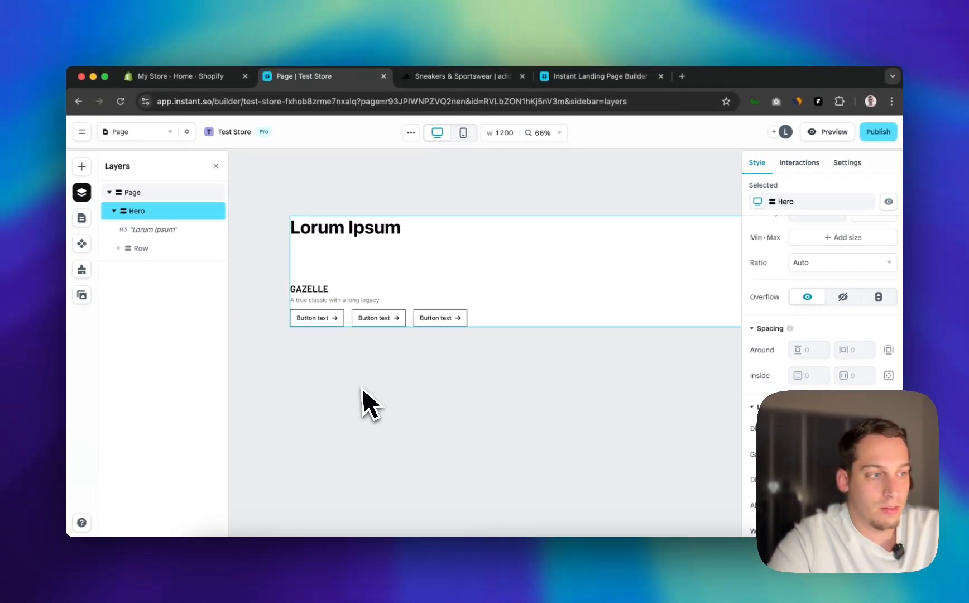
{"action": "scroll", "coordinate": [782, 315], "scroll_direction": "up", "scroll_amount": 5}
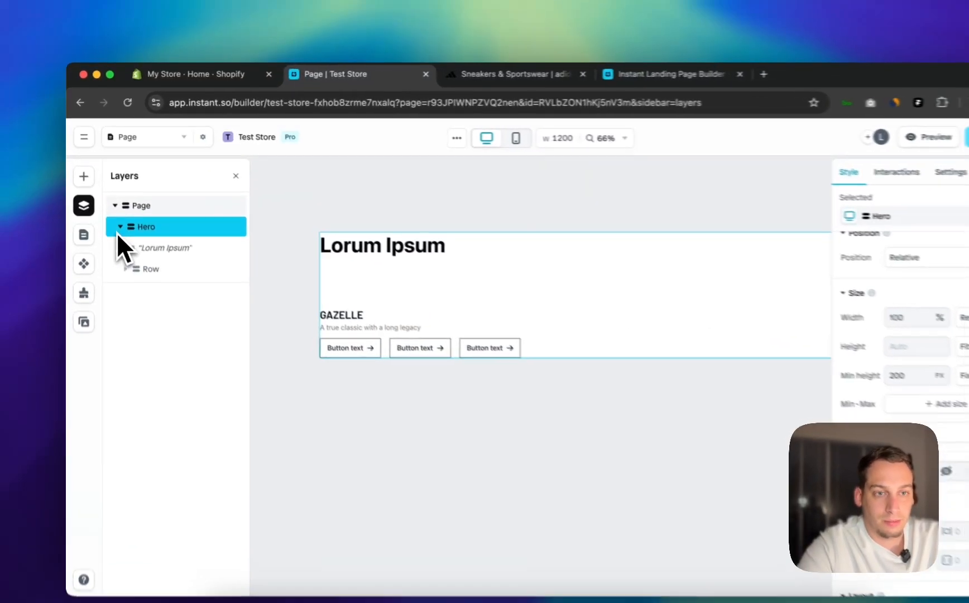
Compare the layout with the adidas hero, and change the Hero's Lorum Ipsum heading to GAZELLE
{"action": "left_click", "coordinate": [114, 211]}
{"action": "left_click", "coordinate": [146, 212]}
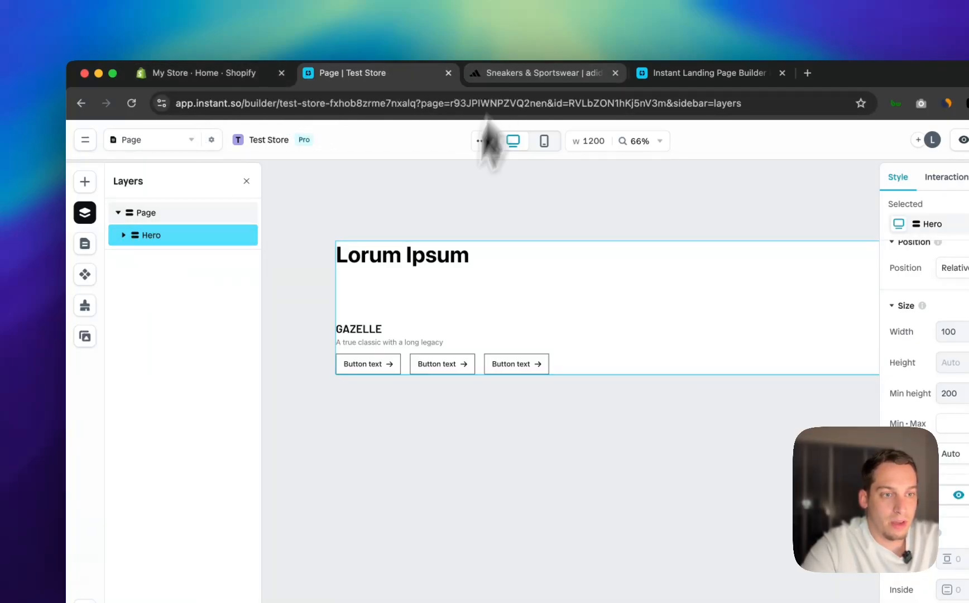
{"action": "left_click", "coordinate": [506, 74]}
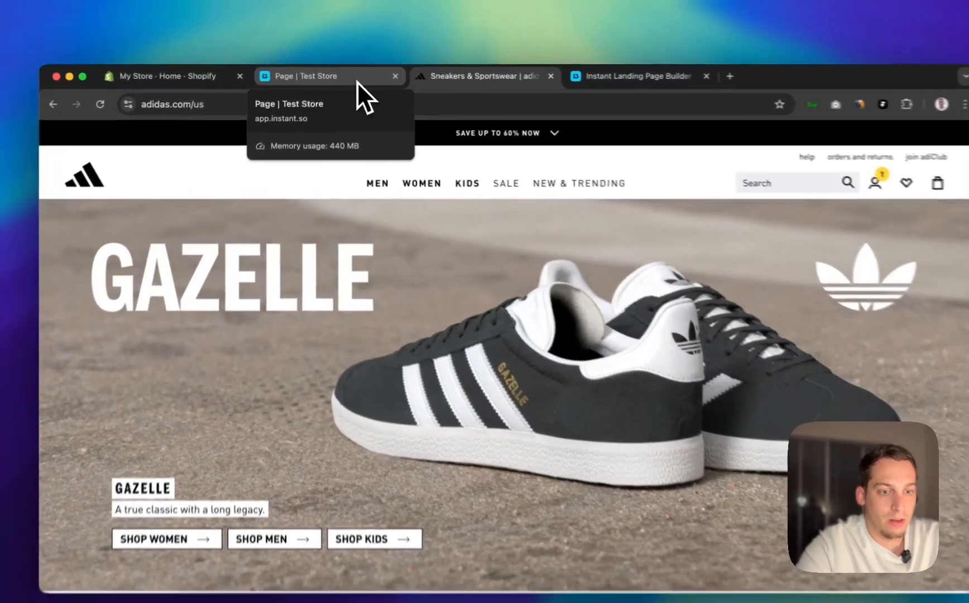
{"action": "left_click", "coordinate": [353, 83]}
{"action": "left_click", "coordinate": [317, 227]}
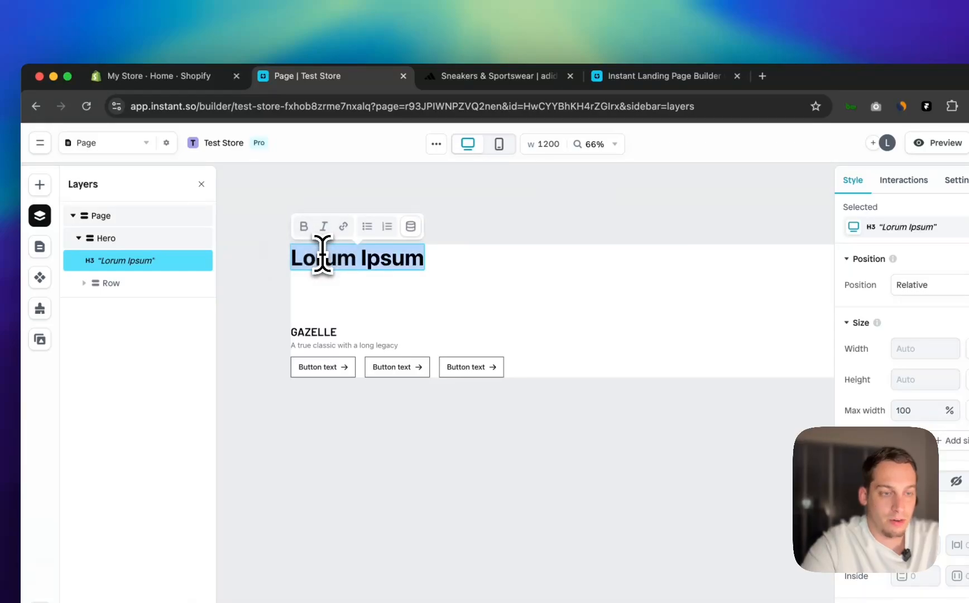
{"action": "type", "text": "GAZELLE"}
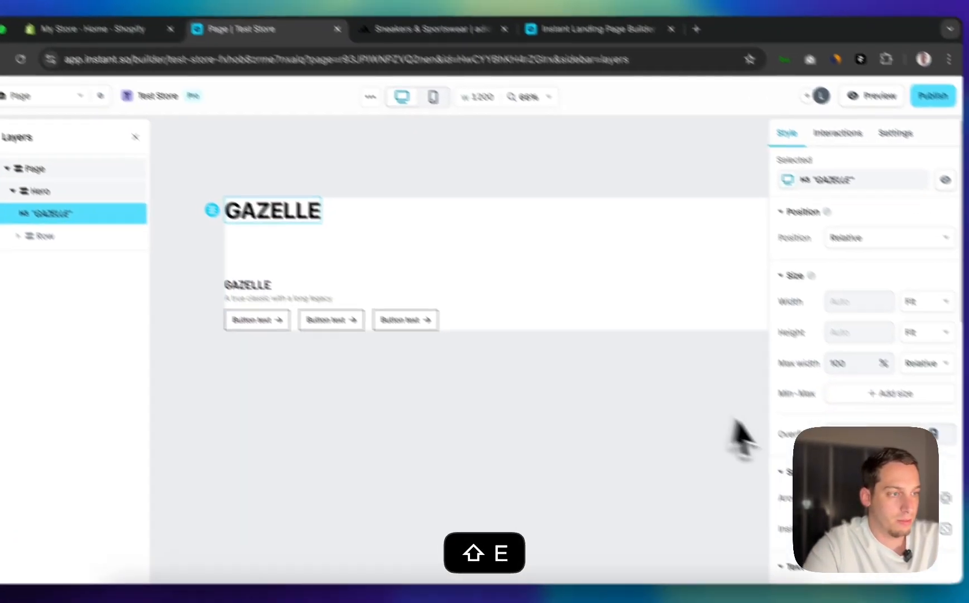
Set the large GAZELLE heading's font to Barlow
{"action": "scroll", "coordinate": [963, 471], "scroll_direction": "down", "scroll_amount": 5}
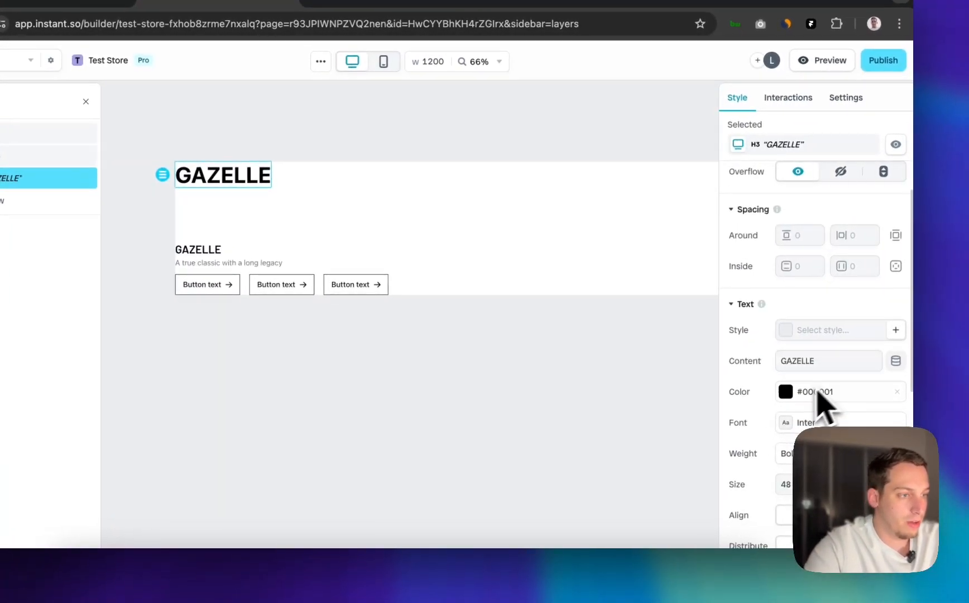
{"action": "left_click", "coordinate": [792, 431]}
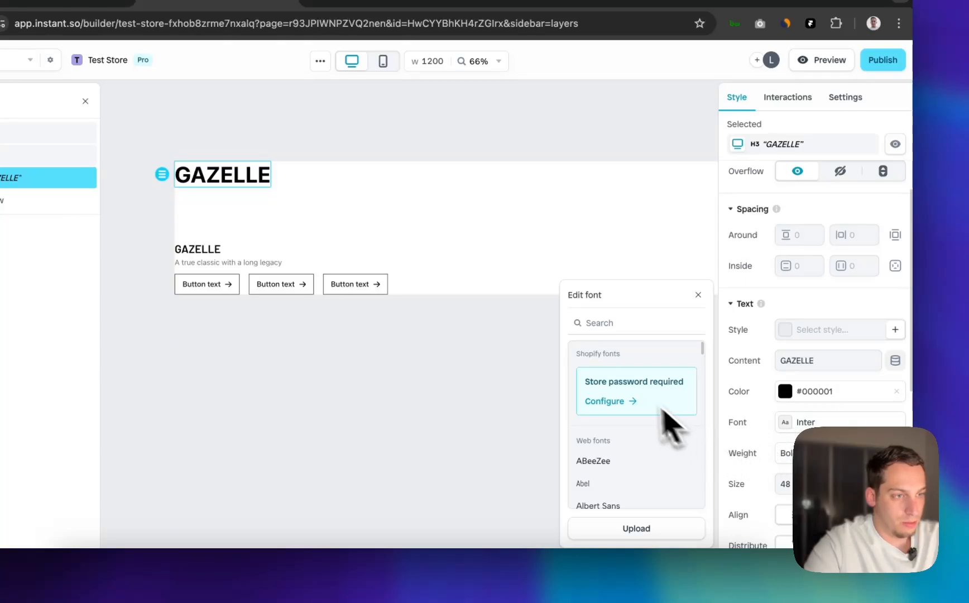
{"action": "scroll", "coordinate": [608, 484], "scroll_direction": "down", "scroll_amount": 5}
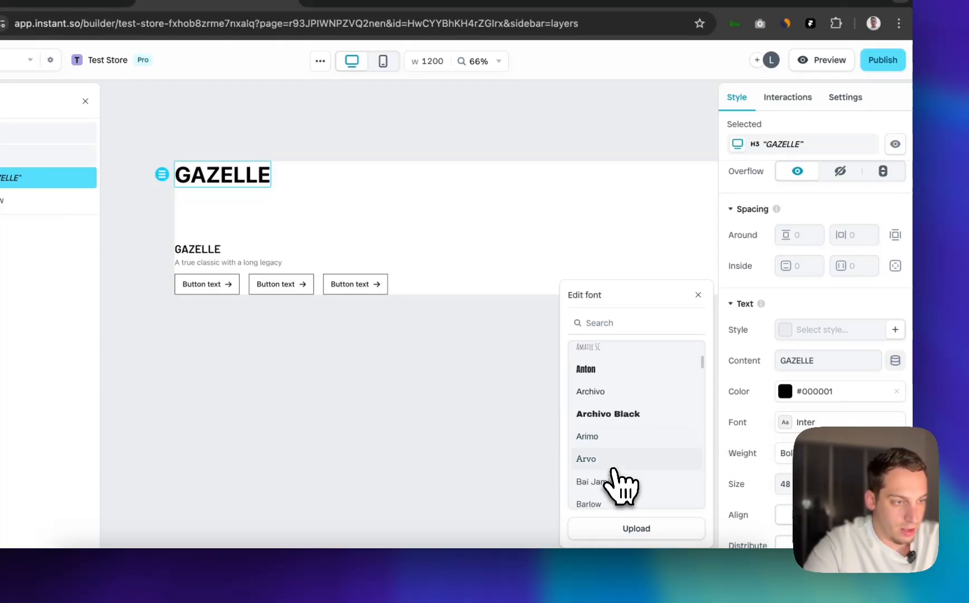
{"action": "left_click", "coordinate": [612, 468]}
{"action": "left_click", "coordinate": [787, 453]}
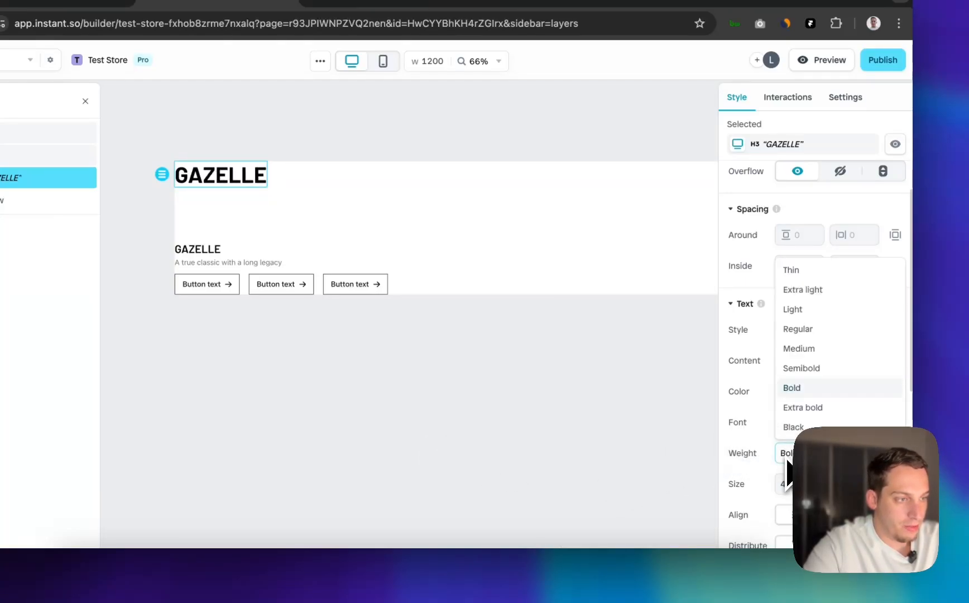
{"action": "left_click", "coordinate": [763, 435]}
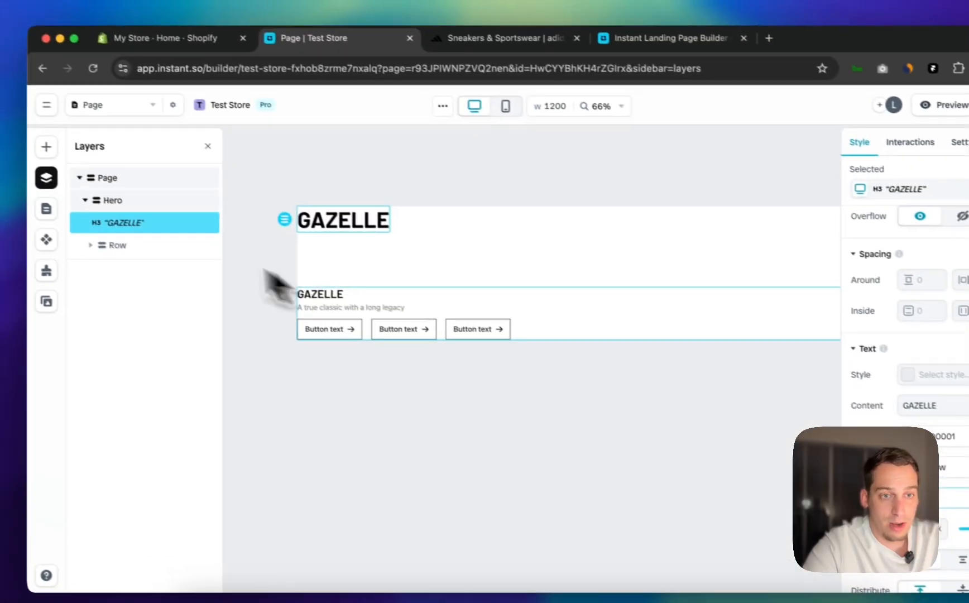
Set the Hero section's vertical inside spacing to 20
{"action": "left_click", "coordinate": [21, 157]}
{"action": "scroll", "coordinate": [895, 383], "scroll_direction": "down", "scroll_amount": 5}
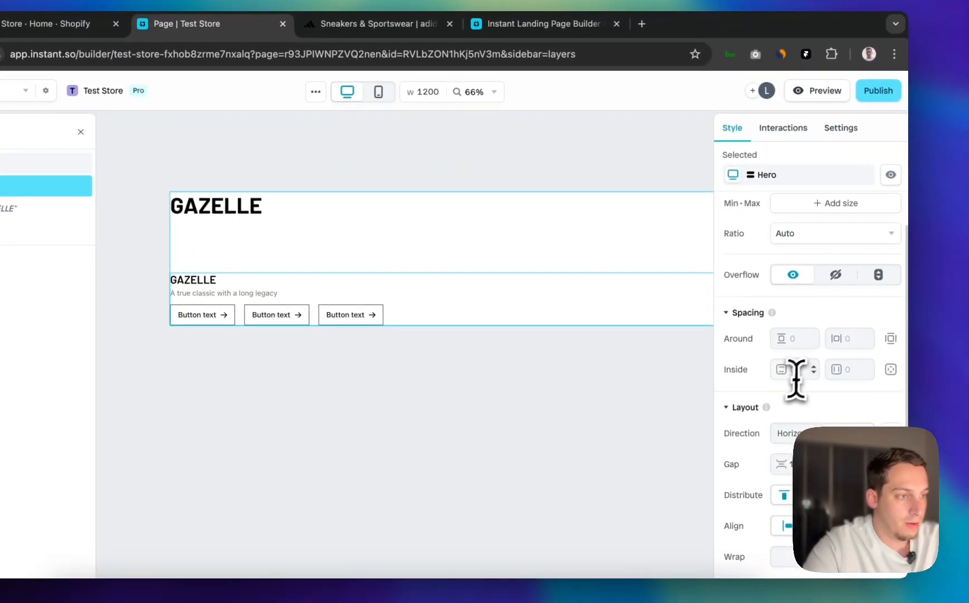
{"action": "left_click", "coordinate": [941, 389]}
{"action": "key", "text": "shift+Up"}
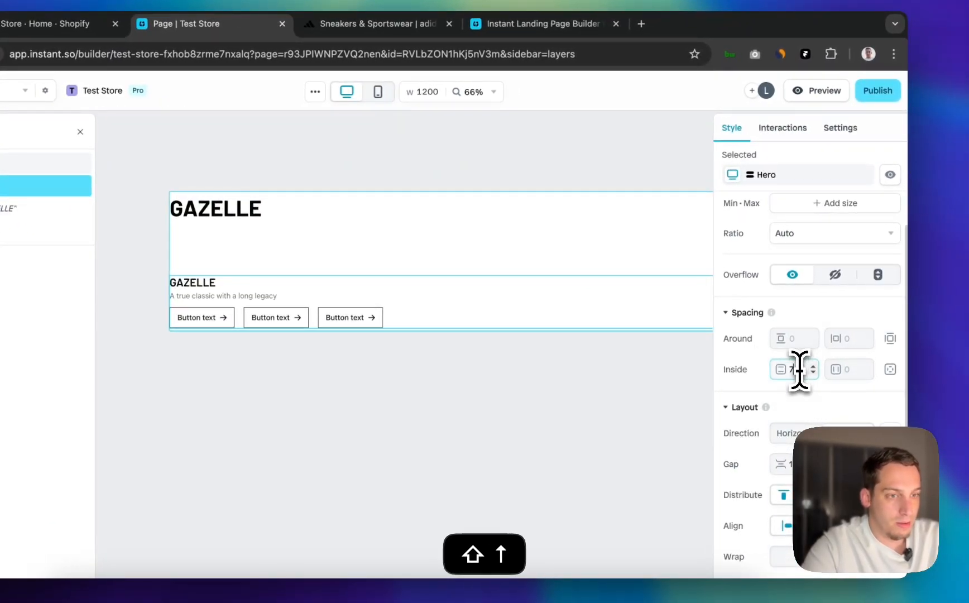
{"action": "key", "text": "shift+Up"}
{"action": "key", "text": "shift+Up"}
{"action": "key", "text": "shift+Up"}
{"action": "key", "text": "shift+Up"}
{"action": "key", "text": "shift+Up"}
{"action": "key", "text": "shift+Up"}
{"action": "key", "text": "shift+Up"}
{"action": "key", "text": "shift+Up"}
{"action": "key", "text": "shift+Up"}
{"action": "key", "text": "shift+Up"}
{"action": "key", "text": "shift+Up"}
{"action": "key", "text": "shift+Up"}
{"action": "key", "text": "shift+Up"}
{"action": "key", "text": "shift+Up"}
{"action": "key", "text": "shift+Up"}
{"action": "key", "text": "shift+Up"}
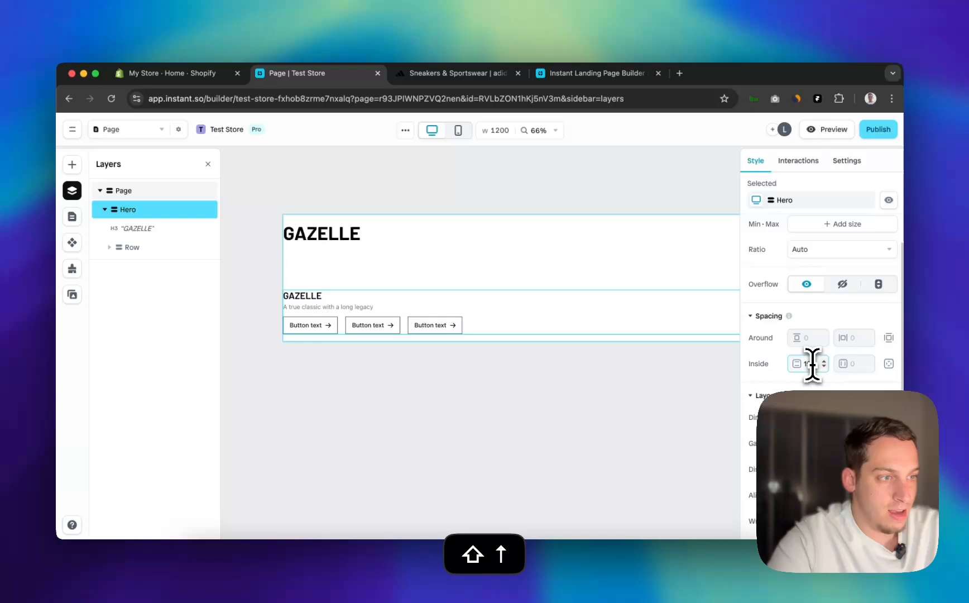
{"action": "key", "text": "shift+Down"}
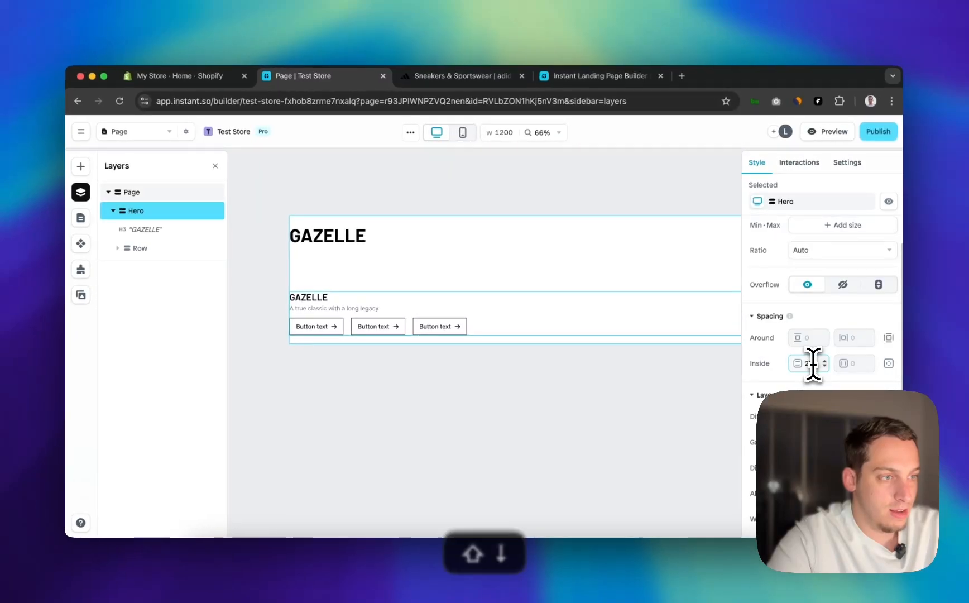
{"action": "key", "text": "shift+Down"}
Set the Hero section's horizontal inside spacing to 40
{"action": "left_click", "coordinate": [861, 367]}
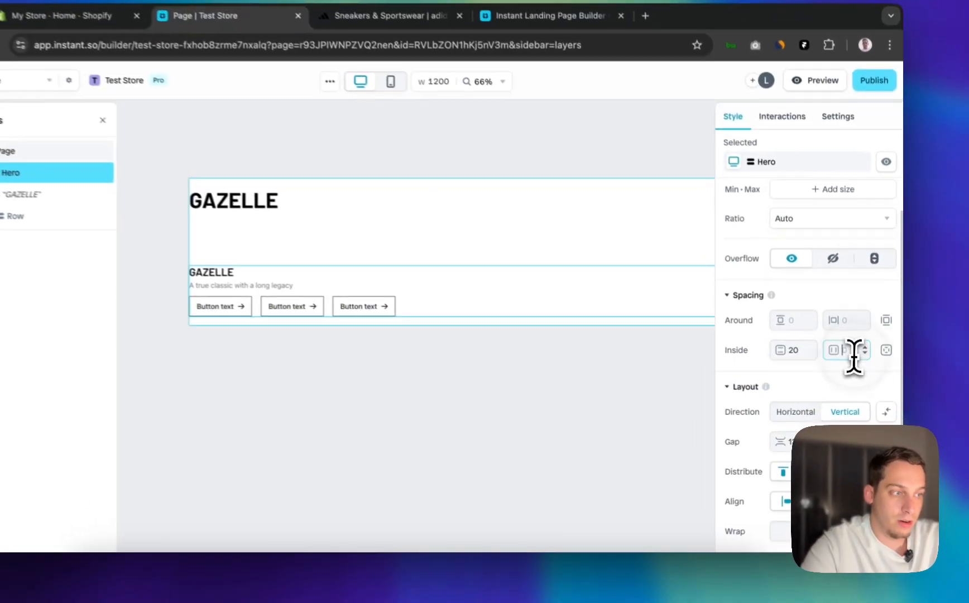
{"action": "key", "text": "shift+Up"}
{"action": "key", "text": "shift+Up"}
{"action": "key", "text": "shift+Up"}
{"action": "key", "text": "shift+Up"}
{"action": "key", "text": "shift+Up"}
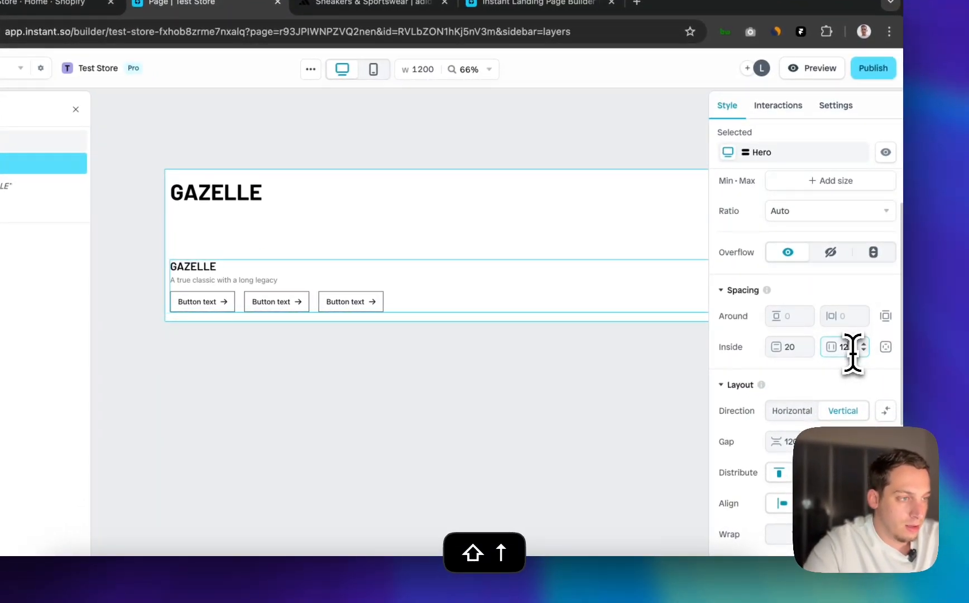
{"action": "key", "text": "shift+Up"}
{"action": "key", "text": "shift+Up"}
{"action": "key", "text": "shift+Up"}
{"action": "key", "text": "shift+Up"}
{"action": "key", "text": "shift+Up"}
{"action": "key", "text": "shift+Up"}
{"action": "key", "text": "shift+Up"}
{"action": "key", "text": "shift+Up"}
{"action": "key", "text": "shift+Up"}
{"action": "key", "text": "shift+Up"}
{"action": "key", "text": "shift+Up"}
{"action": "key", "text": "shift+Up"}
{"action": "key", "text": "shift+Up"}
{"action": "key", "text": "shift+Up"}
{"action": "key", "text": "shift+Up"}
{"action": "key", "text": "shift+Up"}
{"action": "key", "text": "shift+Up"}
{"action": "key", "text": "shift+Up"}
{"action": "key", "text": "shift+Up"}
{"action": "key", "text": "shift+Up"}
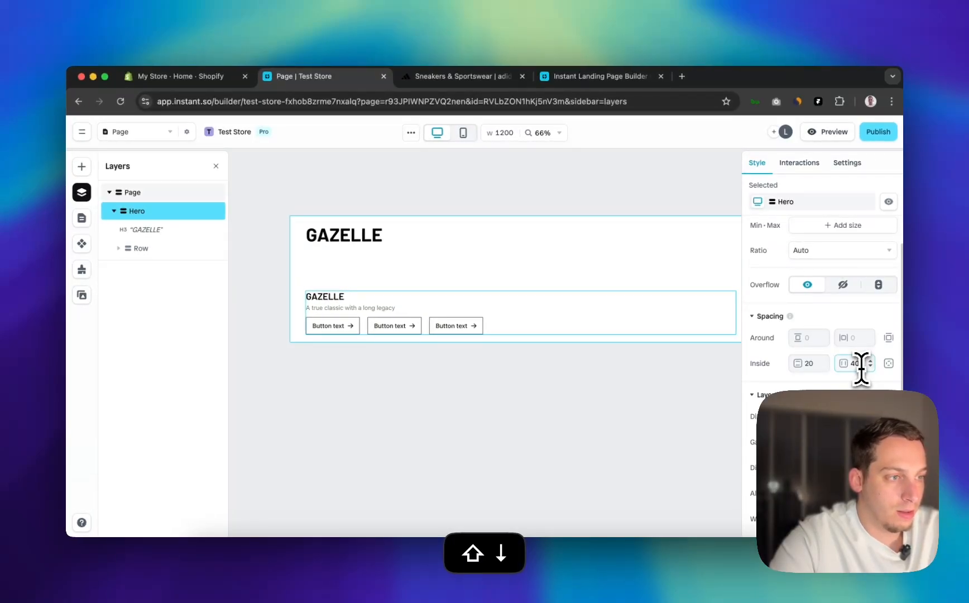
Set the Hero section's inside spacing to 30 vertically and 60 horizontally
{"action": "left_click", "coordinate": [803, 363]}
{"action": "key", "text": "shift+Up"}
{"action": "key", "text": "shift+Up"}
{"action": "key", "text": "shift+Up"}
{"action": "key", "text": "shift+Up"}
{"action": "key", "text": "shift+Up"}
{"action": "key", "text": "shift+Up"}
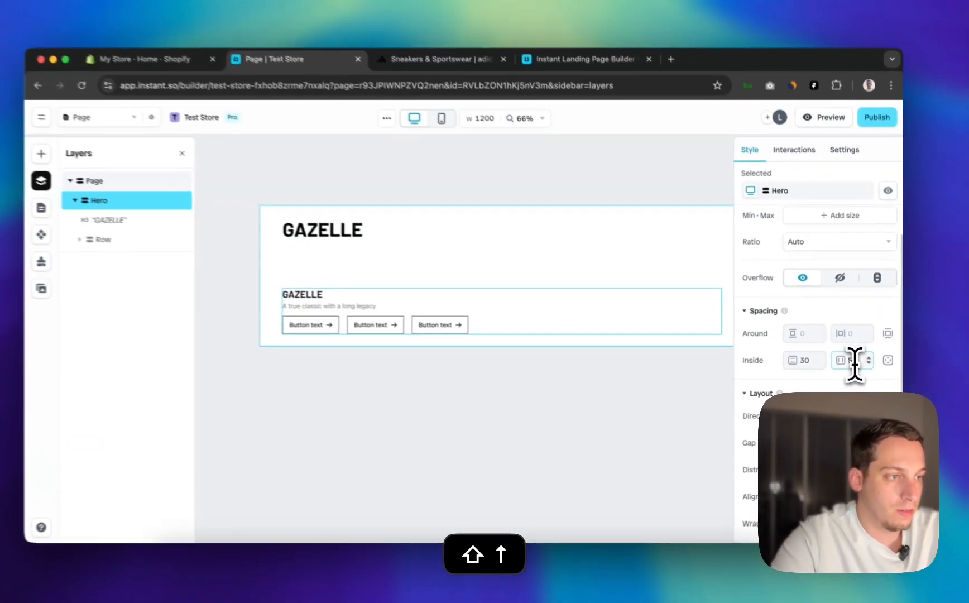
{"action": "key", "text": "shift+Up"}
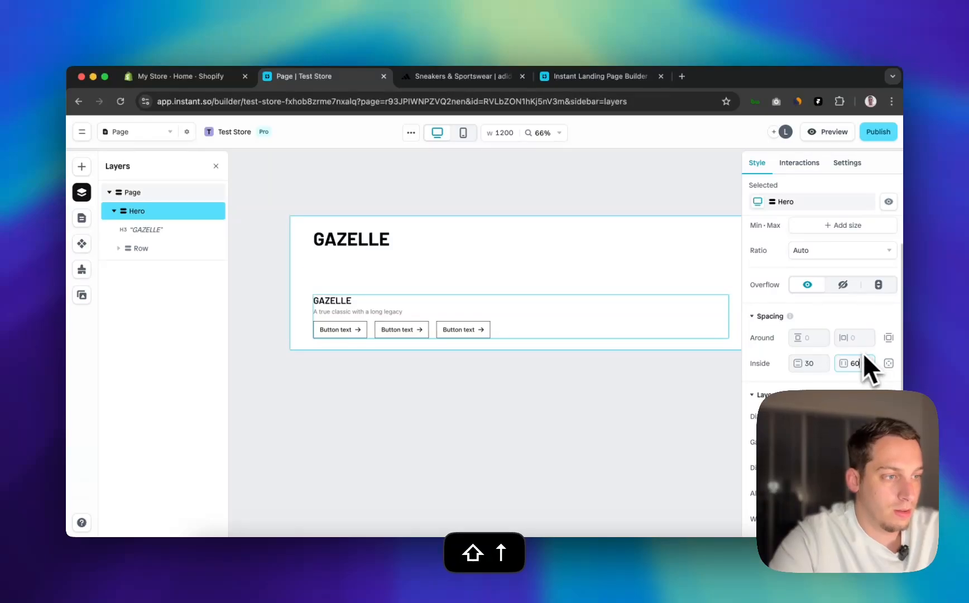
Increase the Hero section's vertical inside spacing slightly, and deselect the section
{"action": "left_click", "coordinate": [807, 364]}
{"action": "key", "text": "BackSpace"}
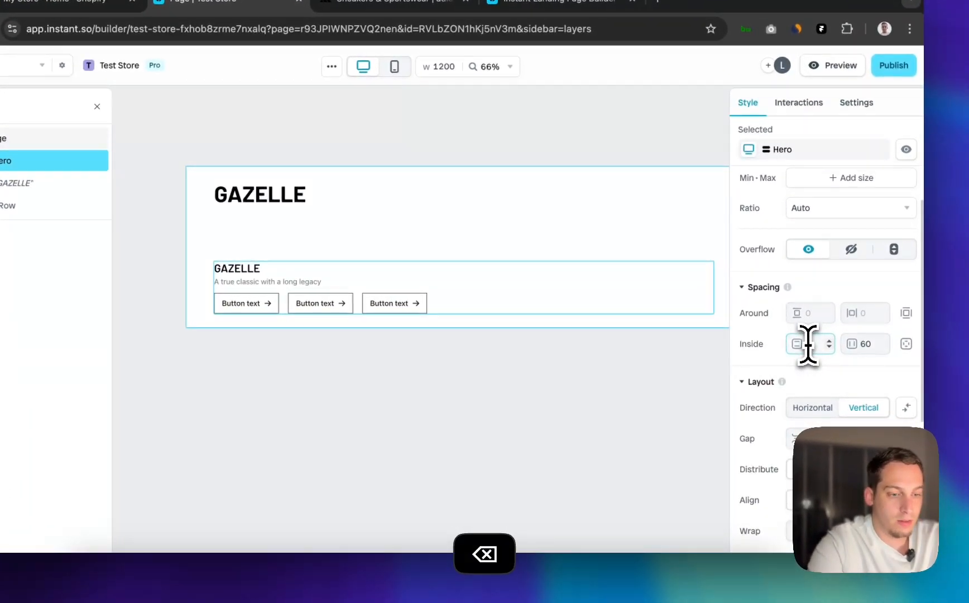
{"action": "key", "text": "Return"}
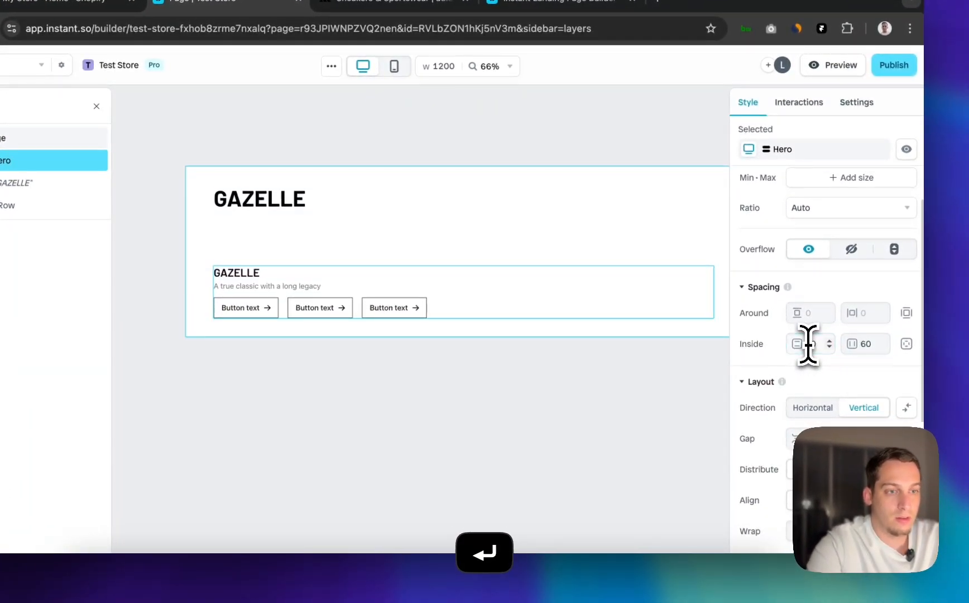
{"action": "left_click", "coordinate": [144, 344]}
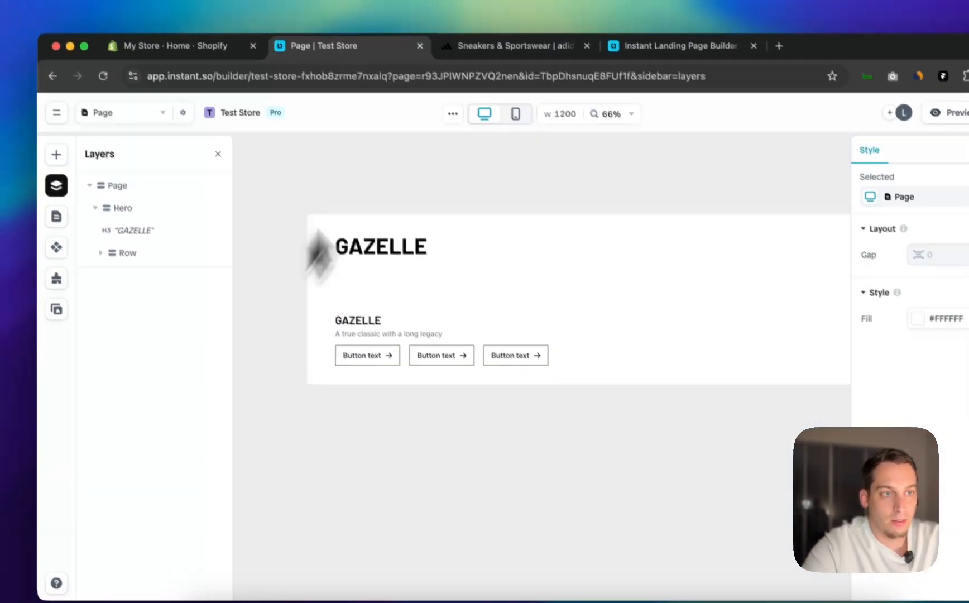
Check the Gazelle hero on the adidas homepage, and select the large GAZELLE heading in the page builder
{"action": "left_click", "coordinate": [502, 46]}
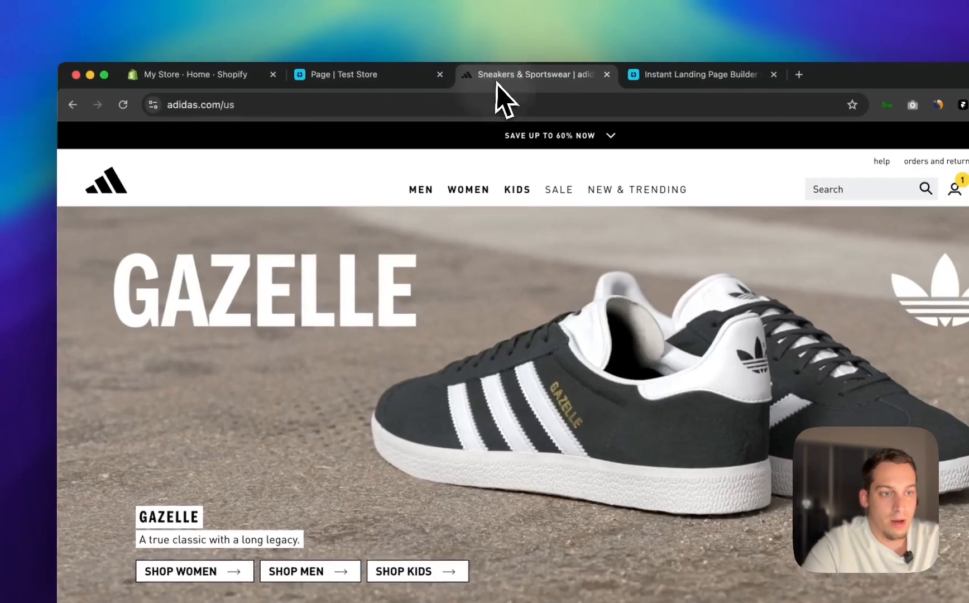
{"action": "left_click", "coordinate": [329, 46]}
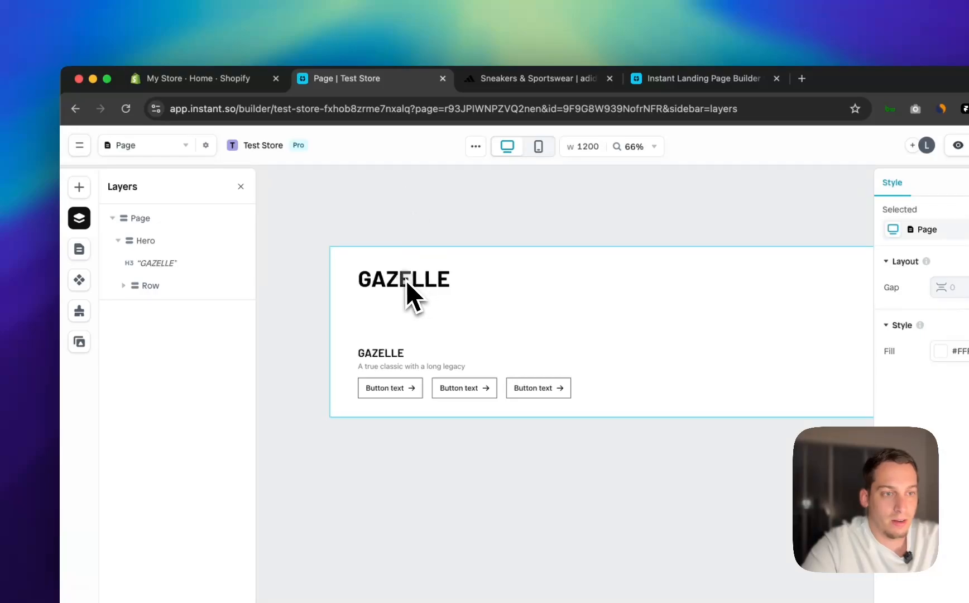
{"action": "left_click", "coordinate": [180, 245]}
{"action": "left_click", "coordinate": [159, 263]}
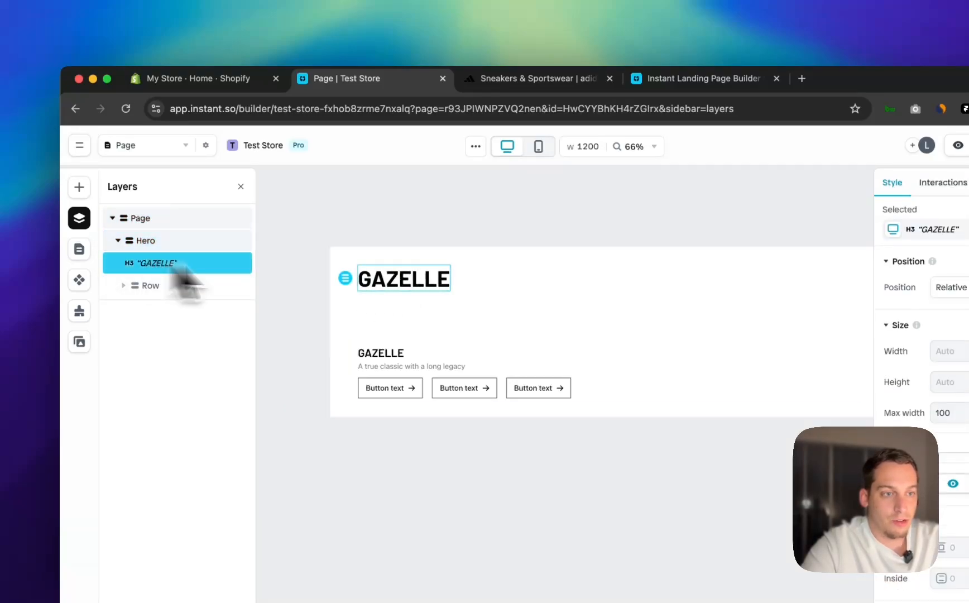
Try the Header font text style on the large GAZELLE heading, and undo it
{"action": "scroll", "coordinate": [933, 438], "scroll_direction": "down", "scroll_amount": 5}
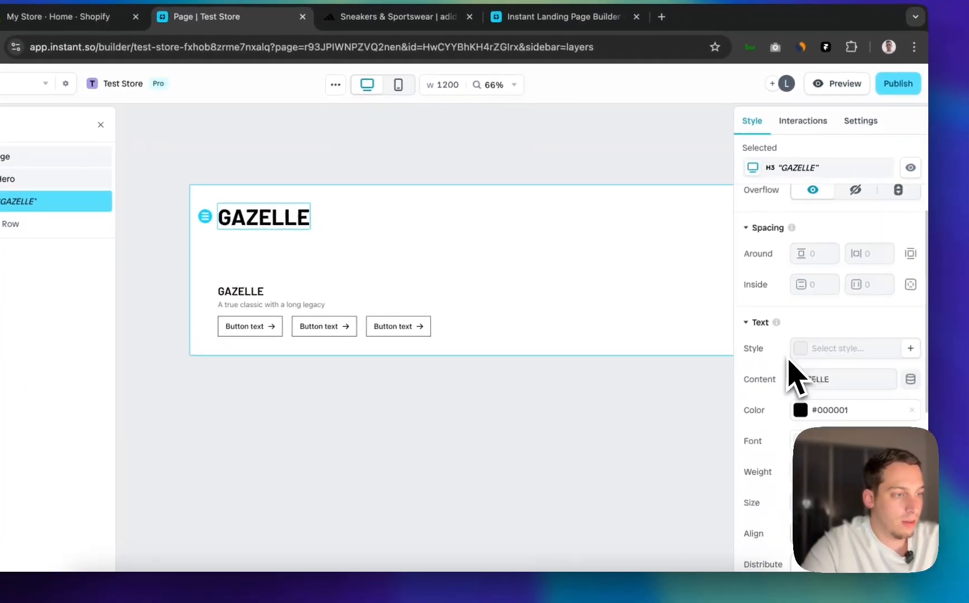
{"action": "scroll", "coordinate": [796, 419], "scroll_direction": "down", "scroll_amount": 4}
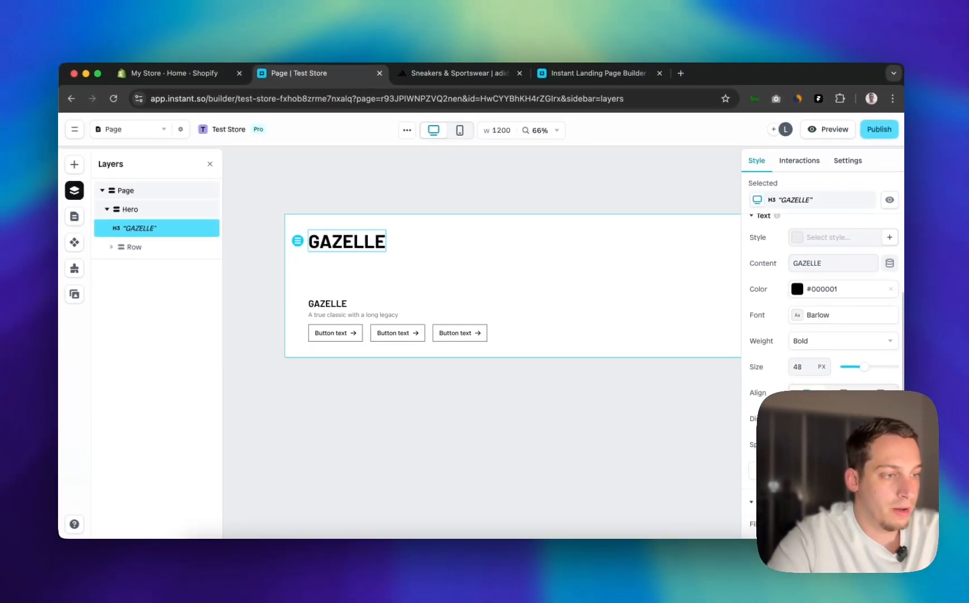
{"action": "scroll", "coordinate": [822, 374], "scroll_direction": "down", "scroll_amount": 3}
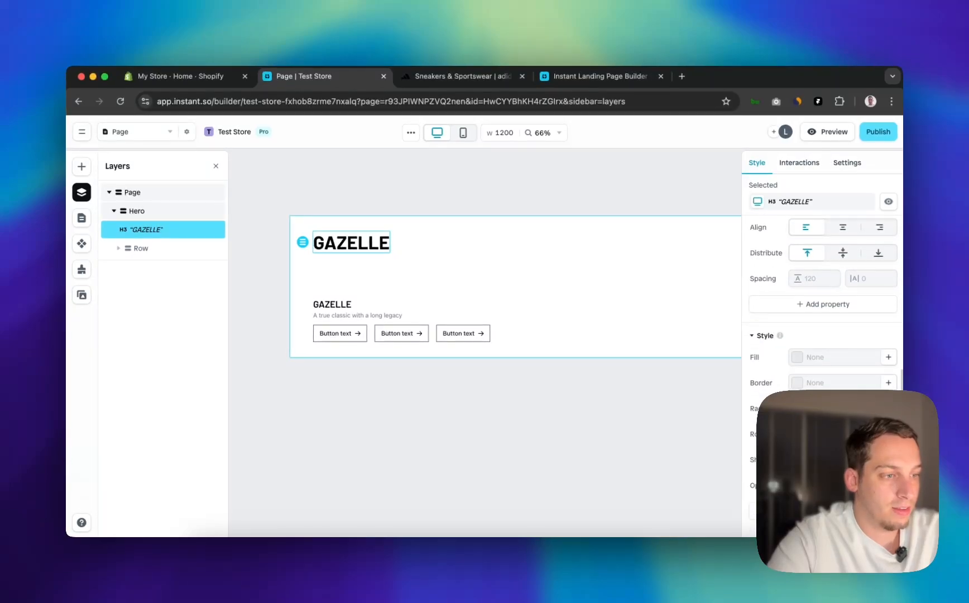
{"action": "scroll", "coordinate": [822, 374], "scroll_direction": "up", "scroll_amount": 3}
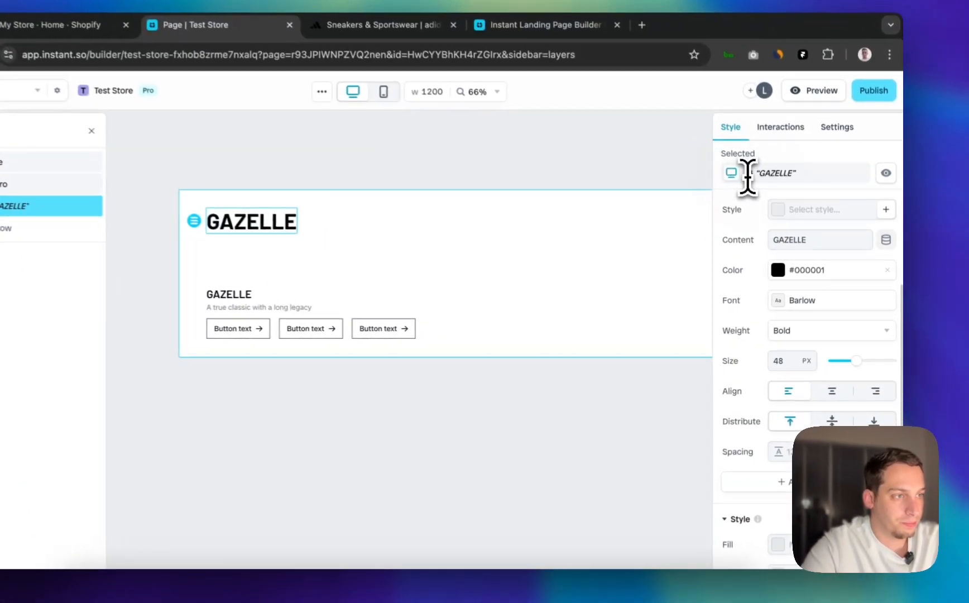
{"action": "scroll", "coordinate": [741, 258], "scroll_direction": "up", "scroll_amount": 4}
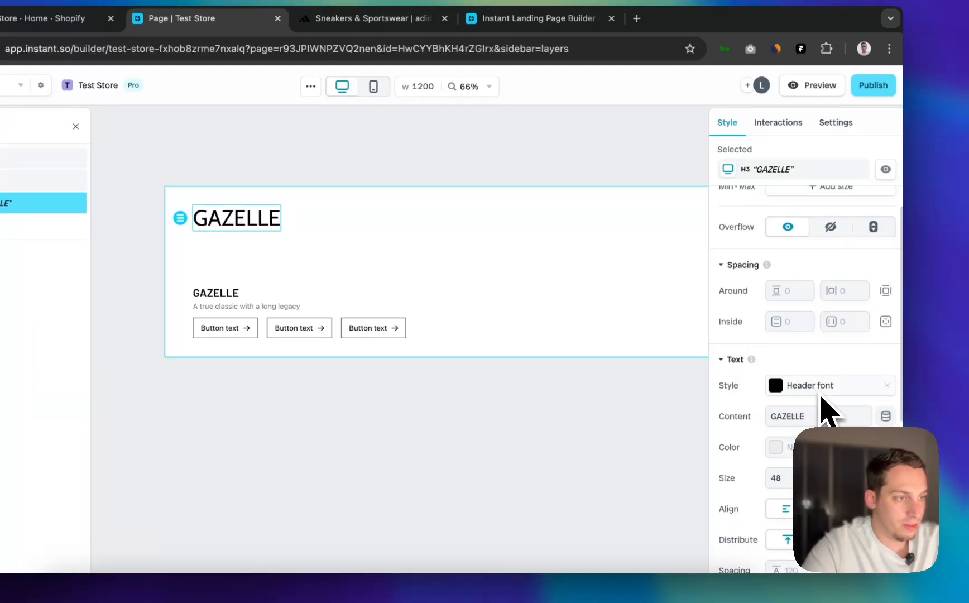
{"action": "key", "text": "super+z"}
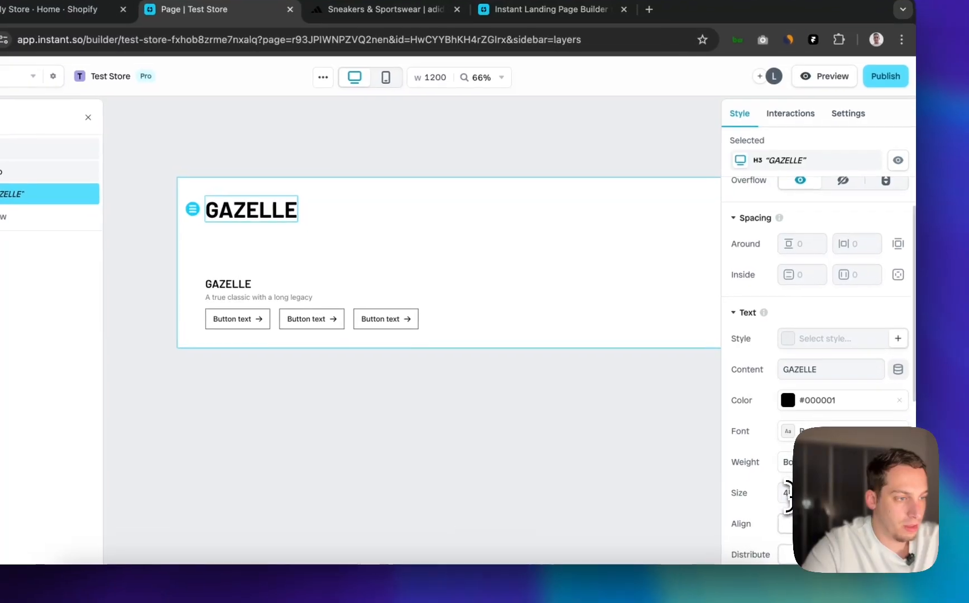
Set the large GAZELLE heading's font size to 64 px, and deselect it
{"action": "left_click", "coordinate": [791, 496]}
{"action": "key", "text": "BackSpace"}
{"action": "key", "text": "BackSpace"}
{"action": "type", "text": "64"}
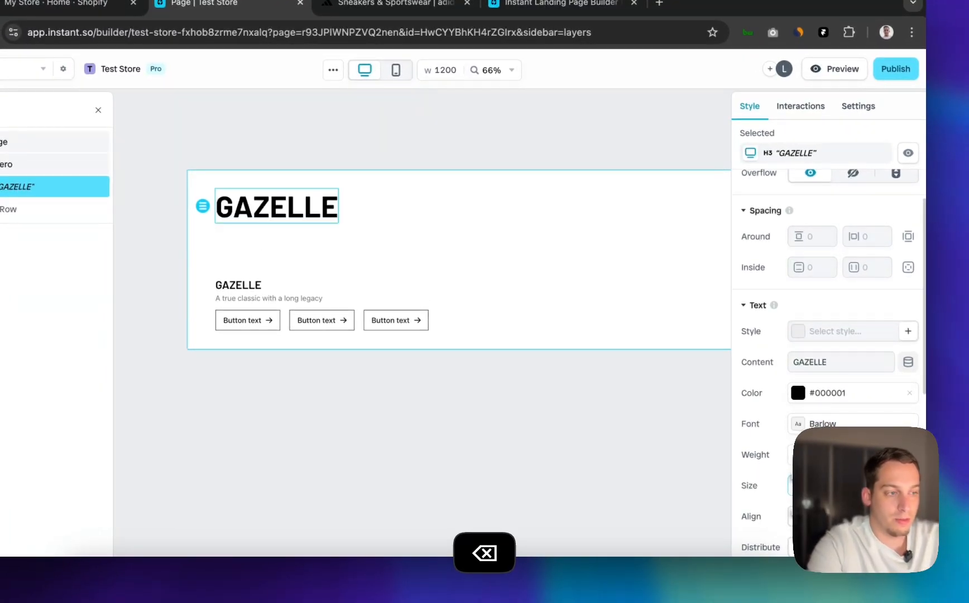
{"action": "left_click", "coordinate": [668, 431]}
{"action": "scroll", "coordinate": [667, 430], "scroll_direction": "right", "scroll_amount": 3}
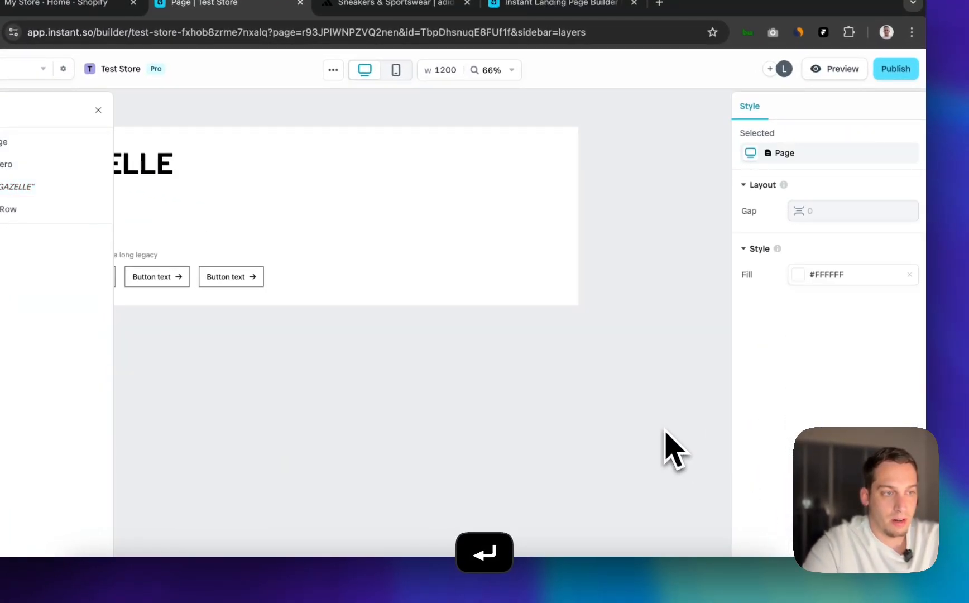
Select the Hero section and switch its fill type to image
{"action": "left_click", "coordinate": [491, 244]}
{"action": "scroll", "coordinate": [489, 246], "scroll_direction": "left", "scroll_amount": 3}
{"action": "scroll", "coordinate": [732, 230], "scroll_direction": "down", "scroll_amount": 10}
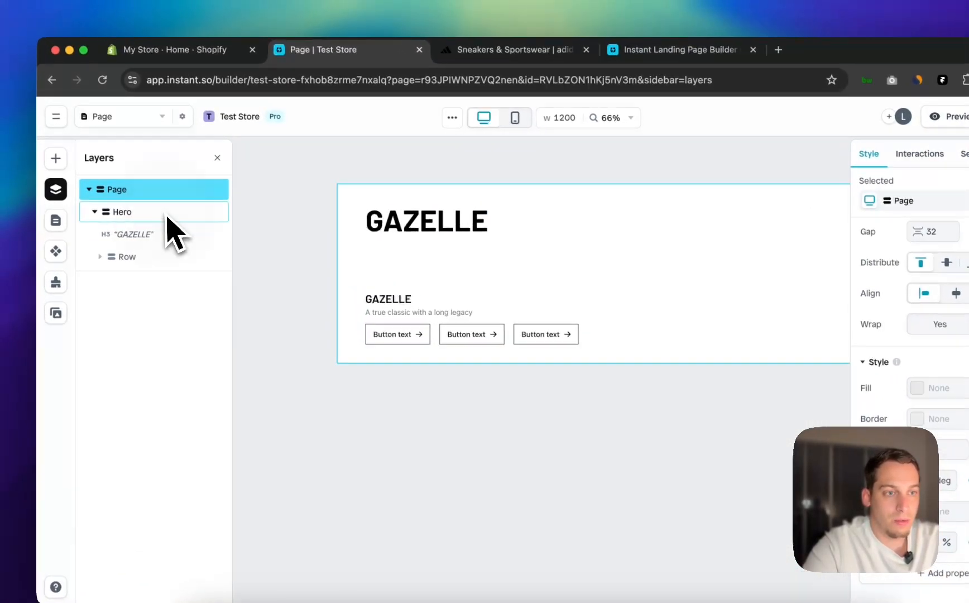
{"action": "left_click", "coordinate": [36, 164]}
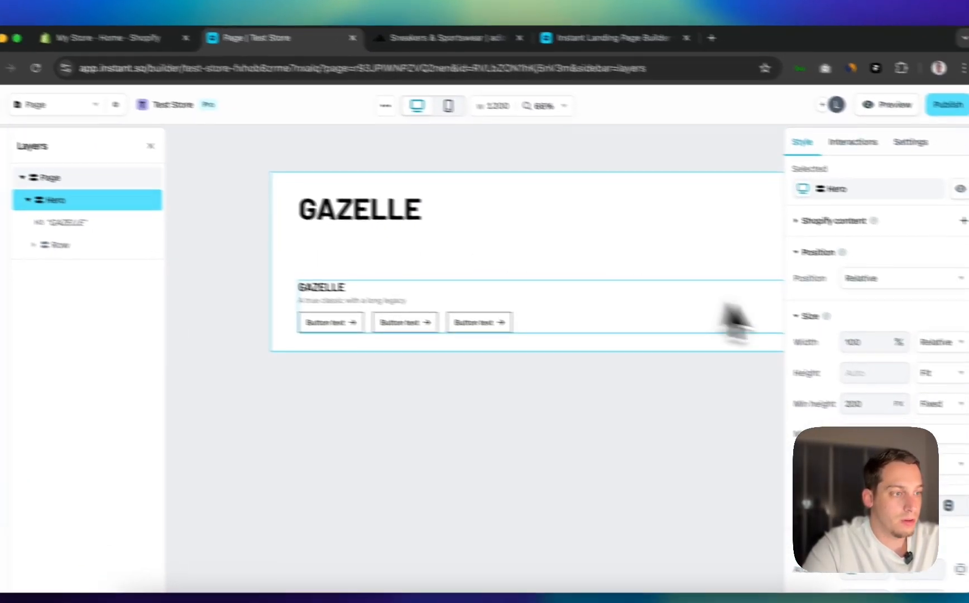
{"action": "scroll", "coordinate": [788, 319], "scroll_direction": "down", "scroll_amount": 5}
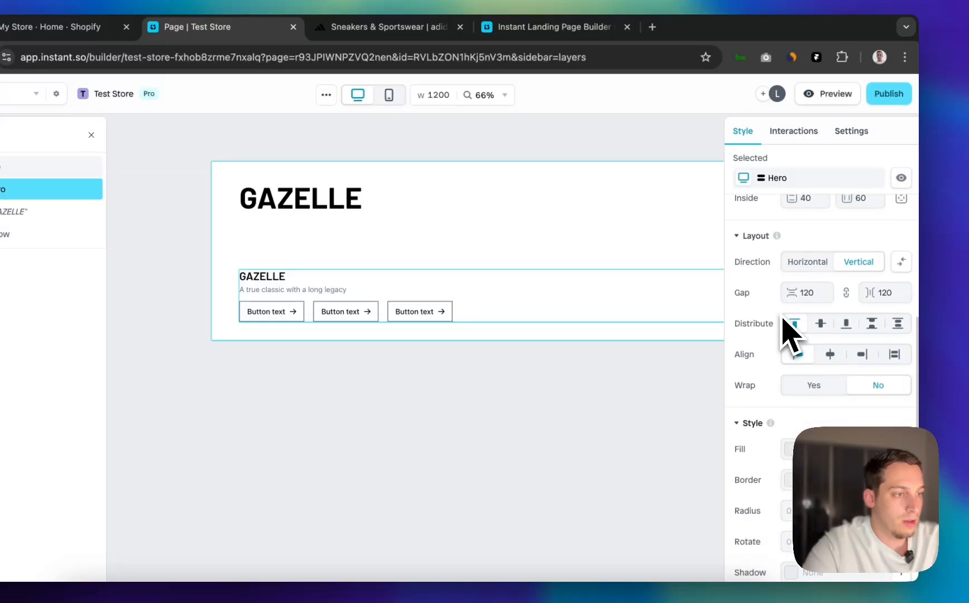
{"action": "left_click", "coordinate": [789, 462]}
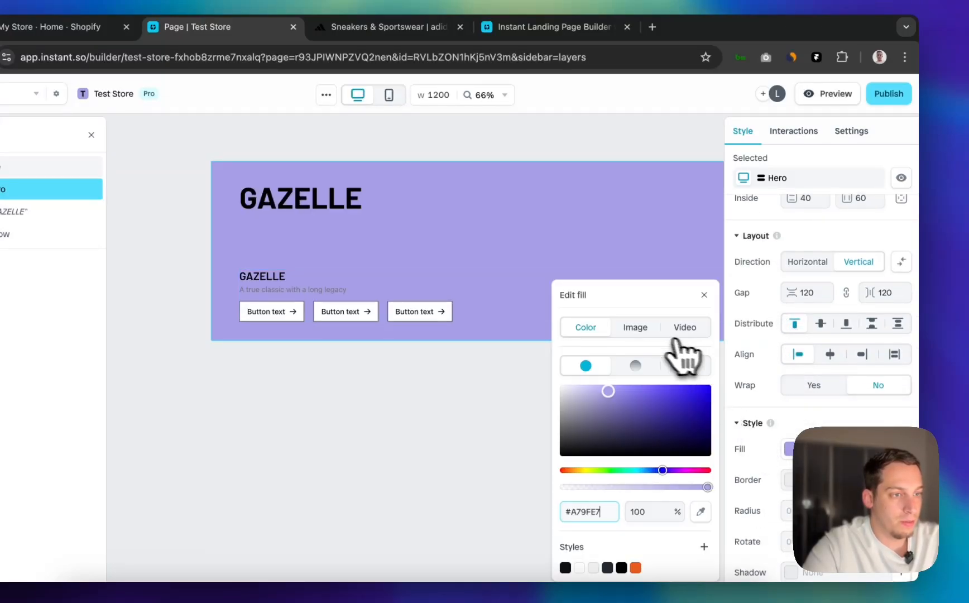
{"action": "left_click", "coordinate": [636, 328]}
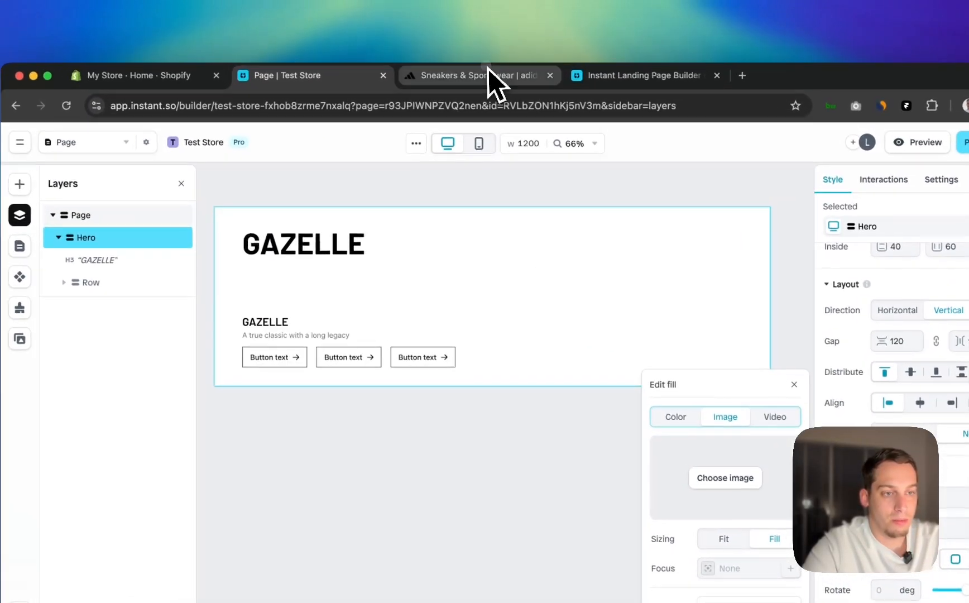
Switch to the adidas homepage and examine the Gazelle hero's background image, checking whether it can be saved
{"action": "left_click", "coordinate": [391, 26]}
{"action": "right_click", "coordinate": [253, 338]}
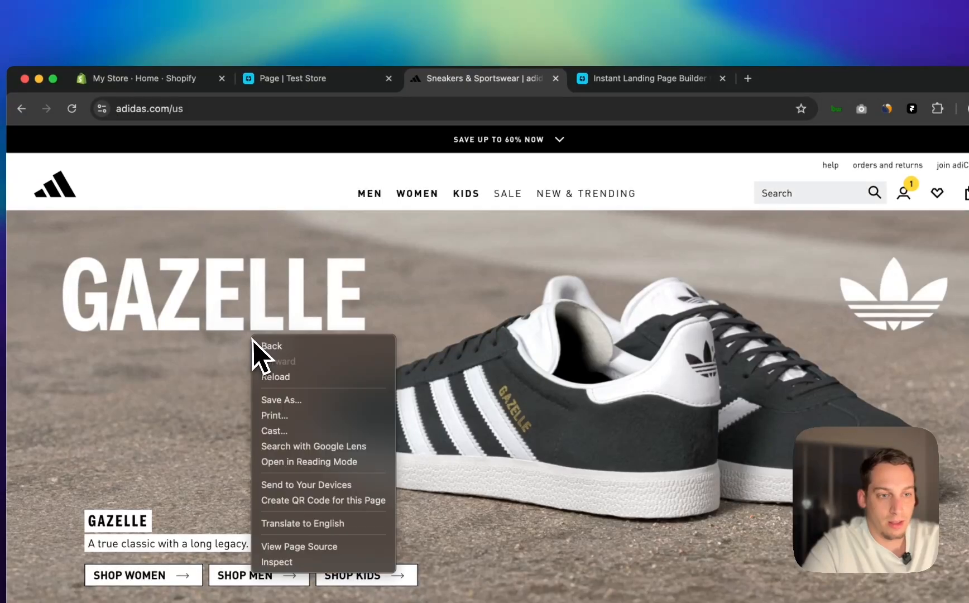
{"action": "left_click", "coordinate": [229, 360]}
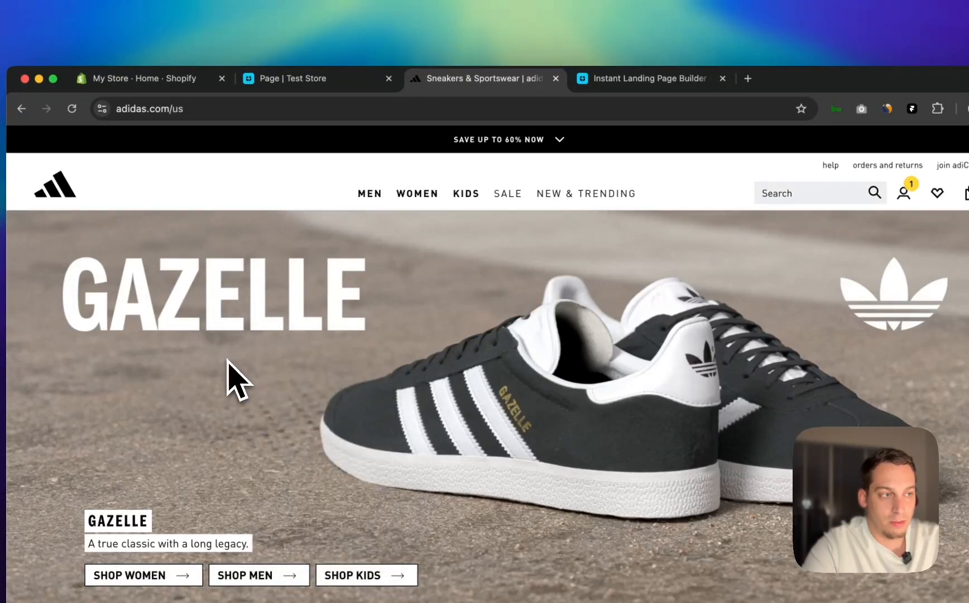
{"action": "scroll", "coordinate": [747, 354], "scroll_direction": "down", "scroll_amount": 4}
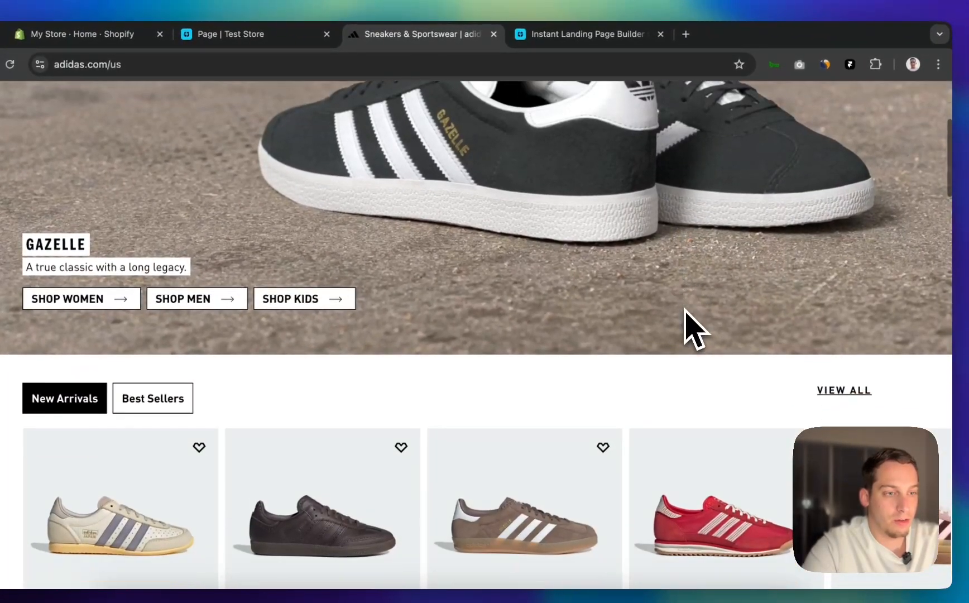
{"action": "scroll", "coordinate": [746, 354], "scroll_direction": "up", "scroll_amount": 3}
{"action": "scroll", "coordinate": [692, 330], "scroll_direction": "up", "scroll_amount": 2}
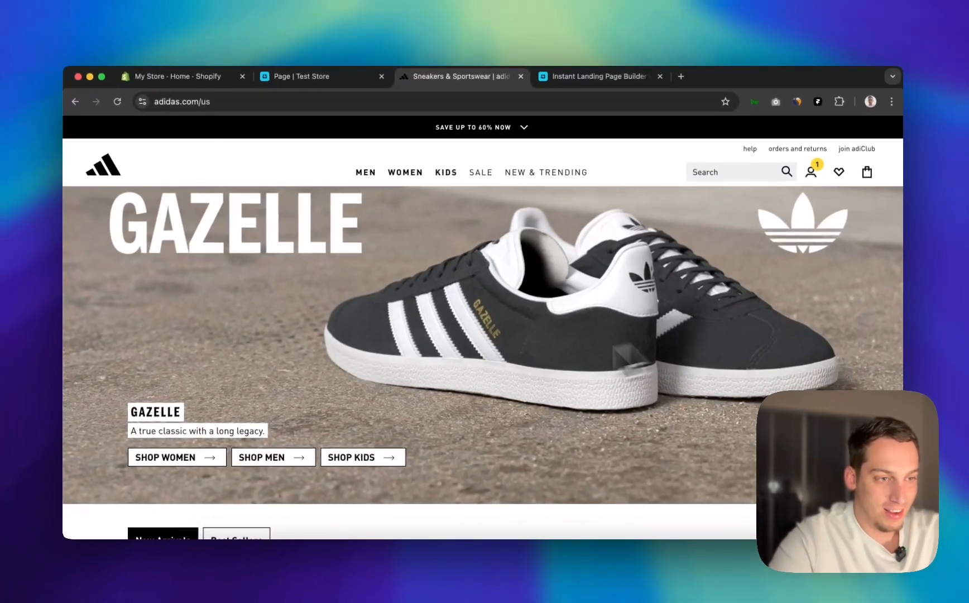
{"action": "scroll", "coordinate": [558, 360], "scroll_direction": "up", "scroll_amount": 1}
{"action": "scroll", "coordinate": [610, 306], "scroll_direction": "down", "scroll_amount": 1}
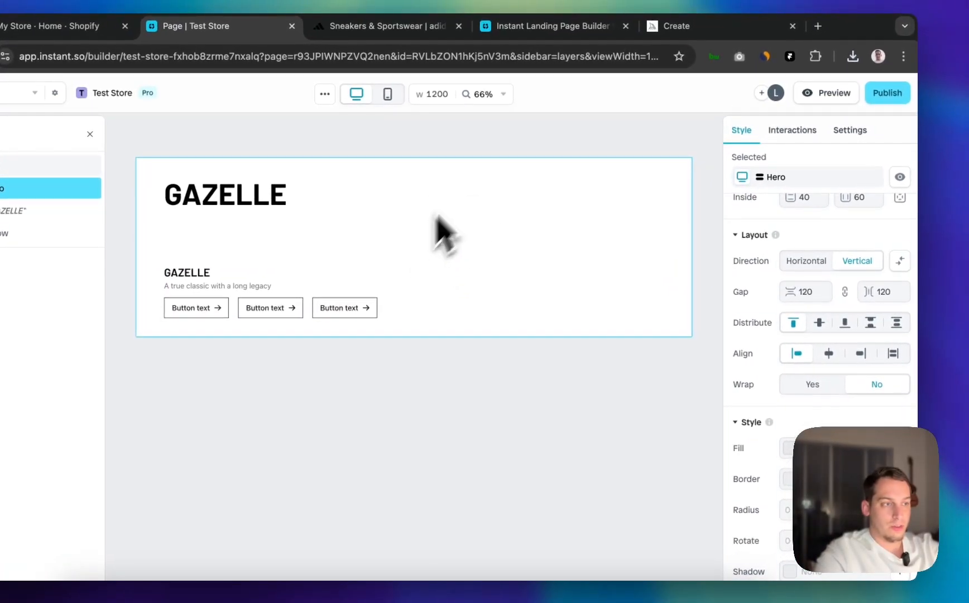
Give the Hero section an image fill by uploading the adidas shoe PNG from the Downloads folder, and deselect the section
{"action": "scroll", "coordinate": [781, 340], "scroll_direction": "down", "scroll_amount": 2}
{"action": "scroll", "coordinate": [774, 346], "scroll_direction": "up", "scroll_amount": 5}
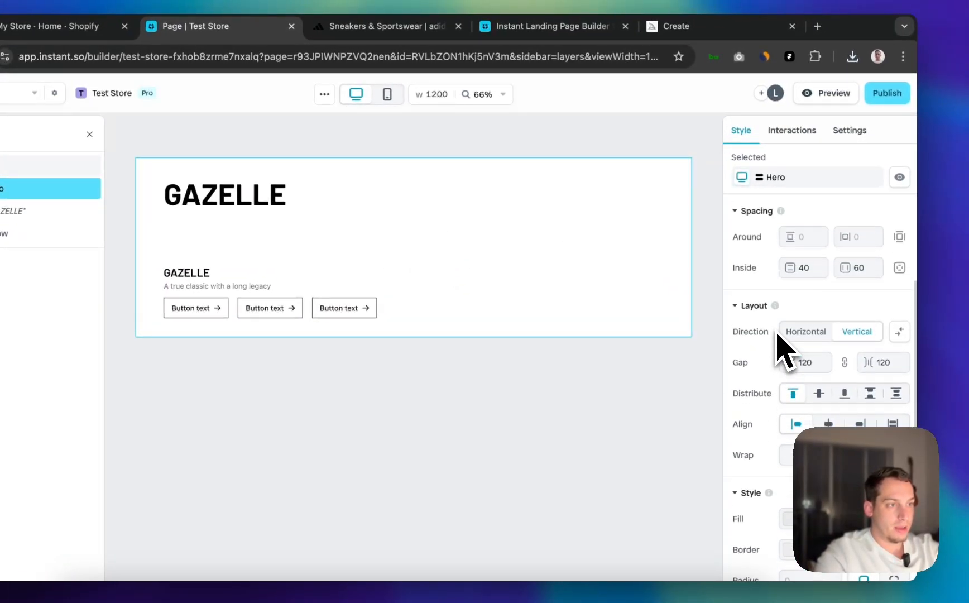
{"action": "scroll", "coordinate": [775, 363], "scroll_direction": "down", "scroll_amount": 6}
{"action": "left_click", "coordinate": [789, 367]}
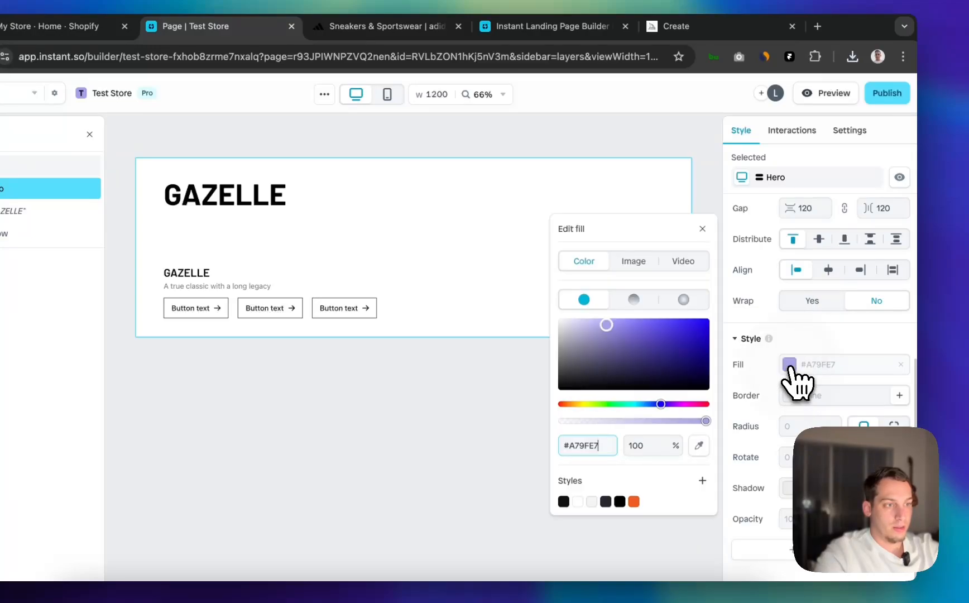
{"action": "left_click", "coordinate": [639, 261]}
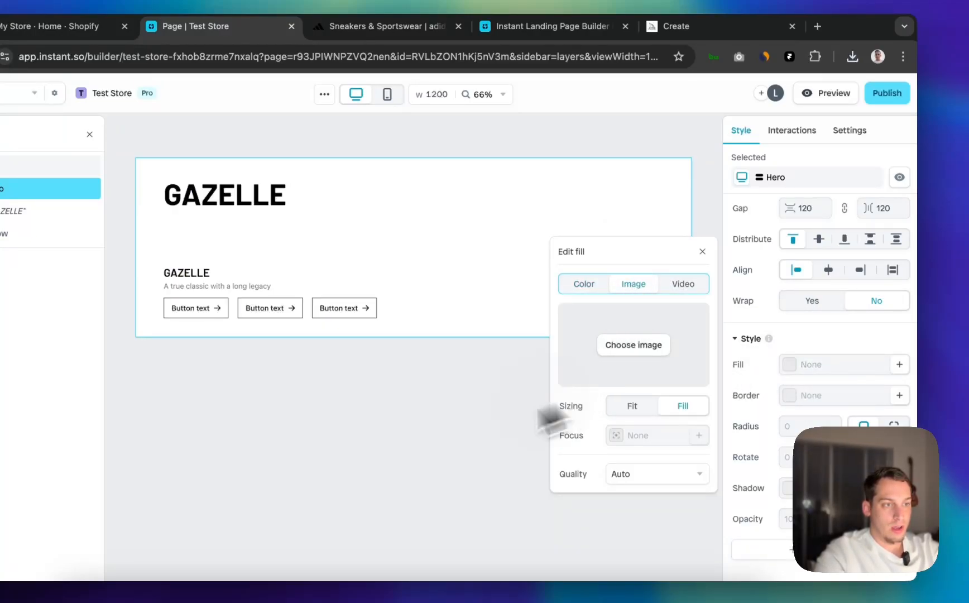
{"action": "left_click", "coordinate": [644, 346]}
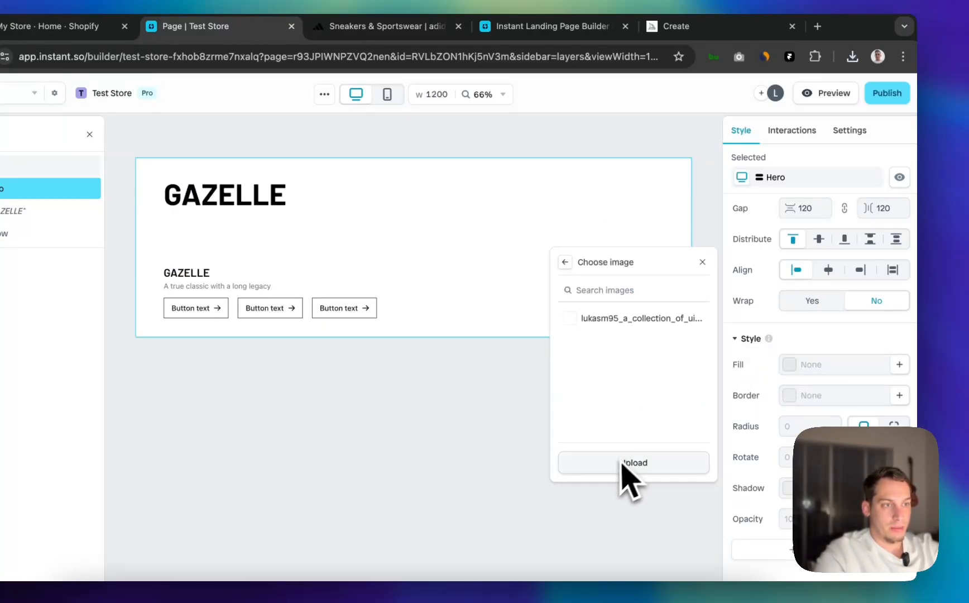
{"action": "left_click", "coordinate": [600, 466]}
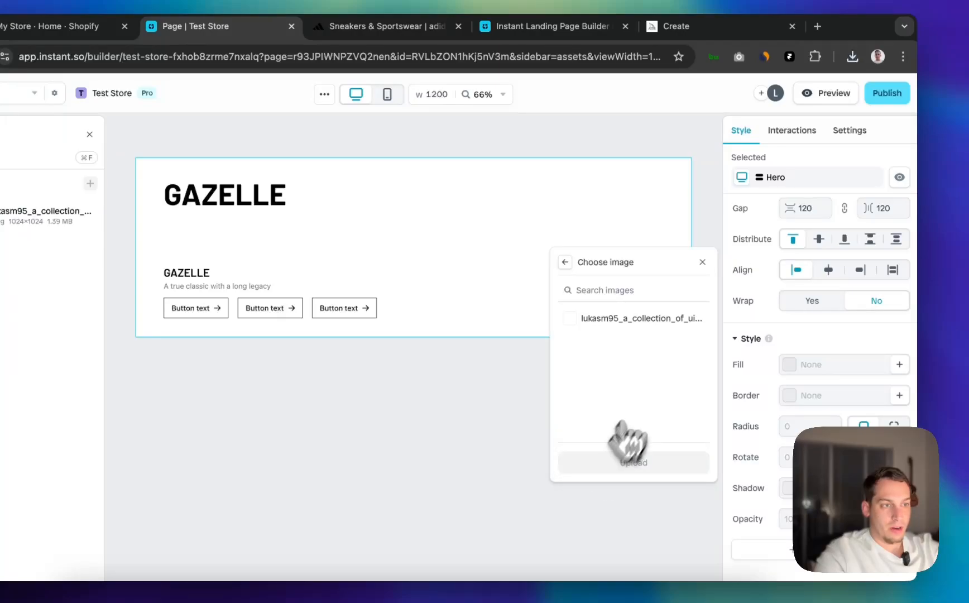
{"action": "left_click", "coordinate": [612, 337]}
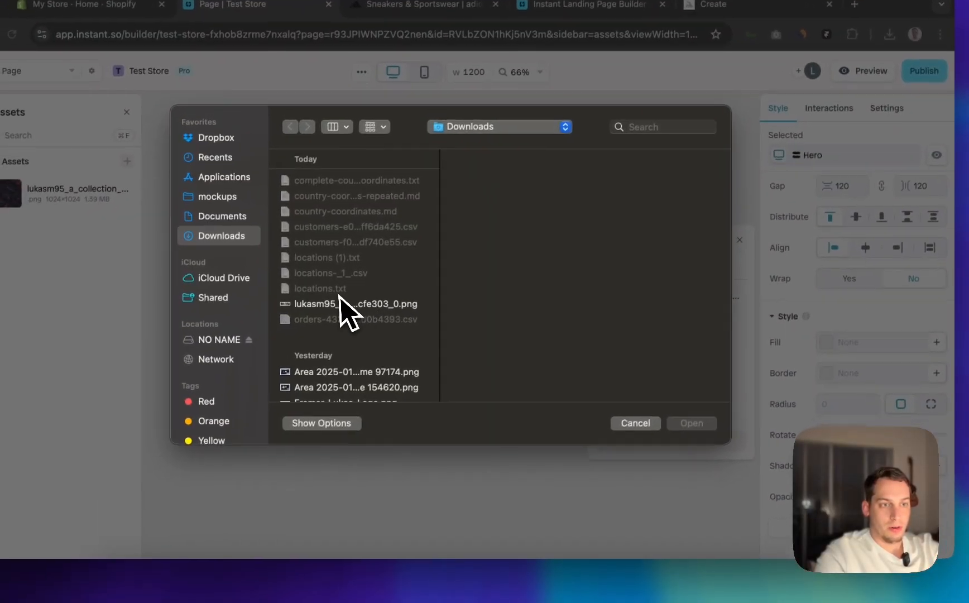
{"action": "left_click", "coordinate": [308, 326]}
{"action": "left_click", "coordinate": [660, 446]}
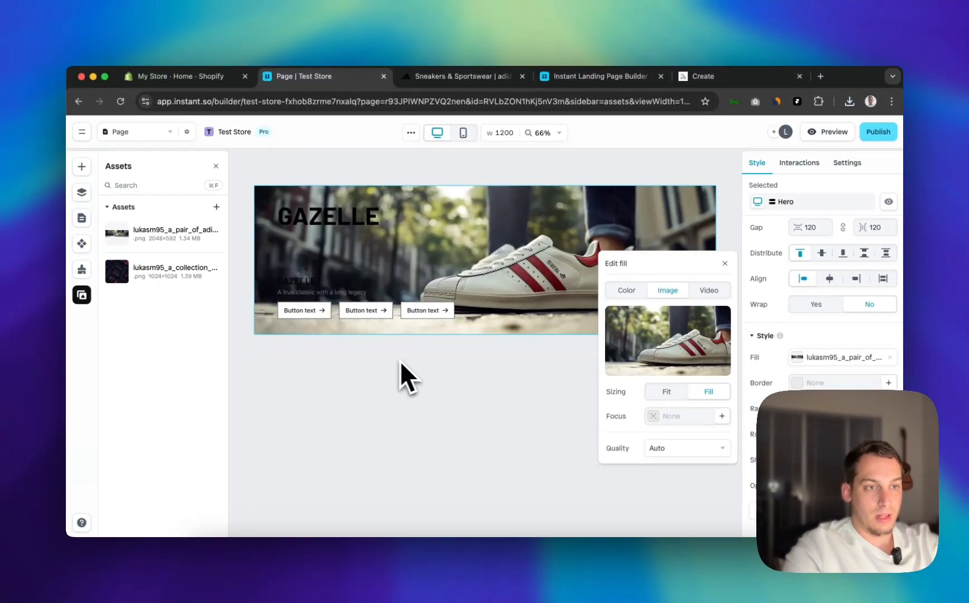
{"action": "scroll", "coordinate": [385, 357], "scroll_direction": "up", "scroll_amount": 1}
{"action": "left_click", "coordinate": [262, 397]}
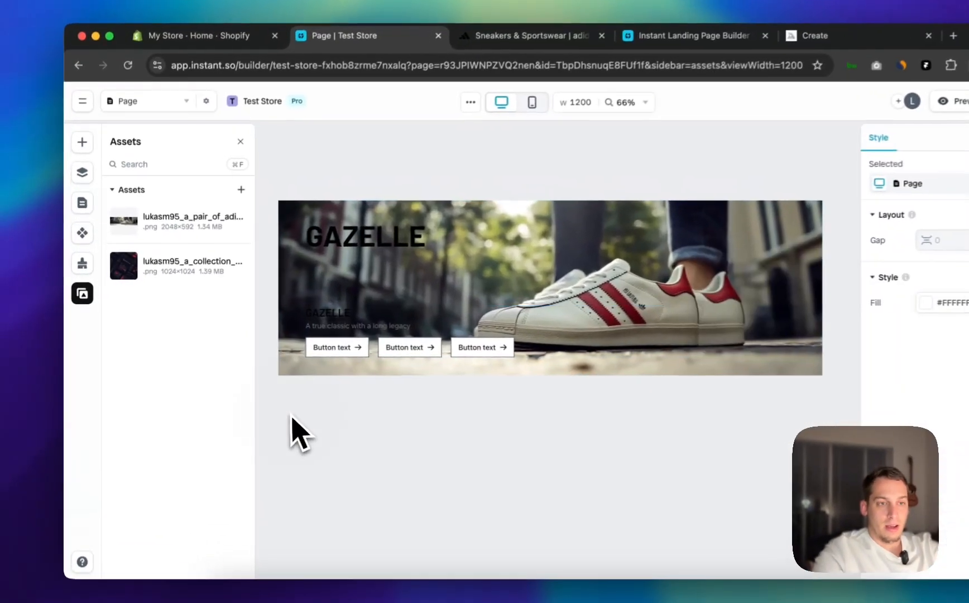
Set the large GAZELLE heading's text color to white, #FFFFFF
{"action": "left_click", "coordinate": [283, 322]}
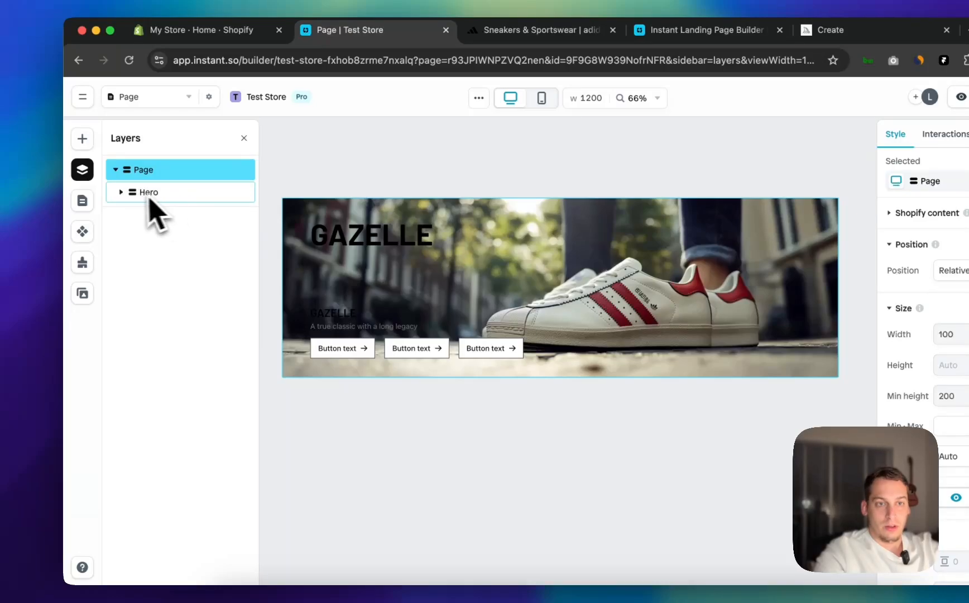
{"action": "left_click", "coordinate": [143, 217]}
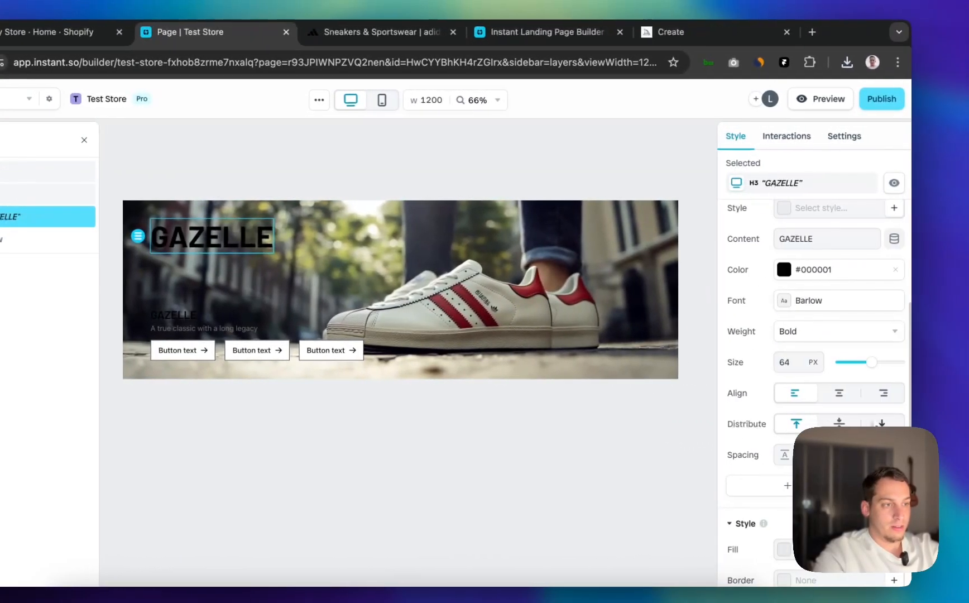
{"action": "left_click", "coordinate": [775, 270]}
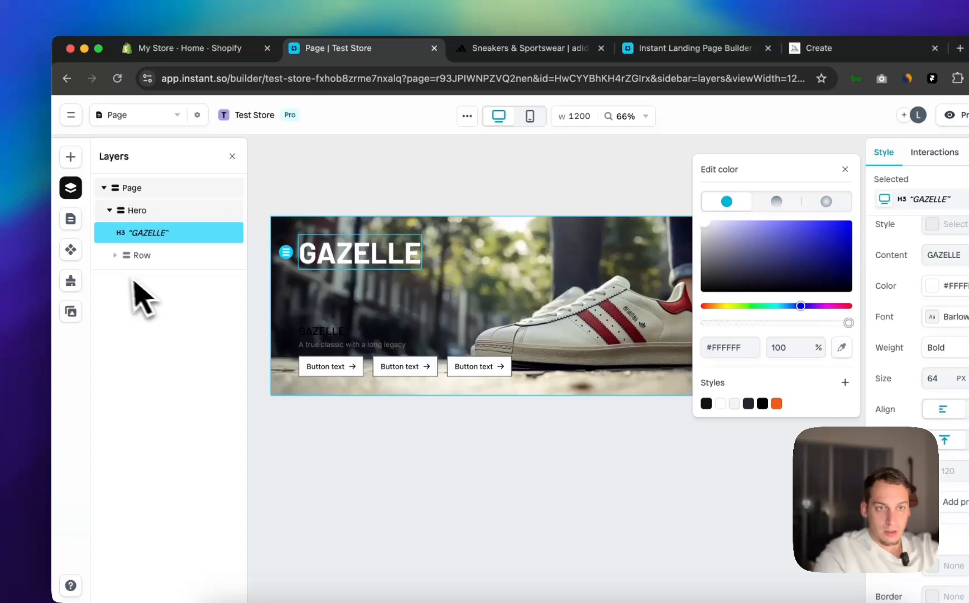
Set the small GAZELLE text above the tagline to white, #FFFFFF
{"action": "left_click", "coordinate": [124, 264]}
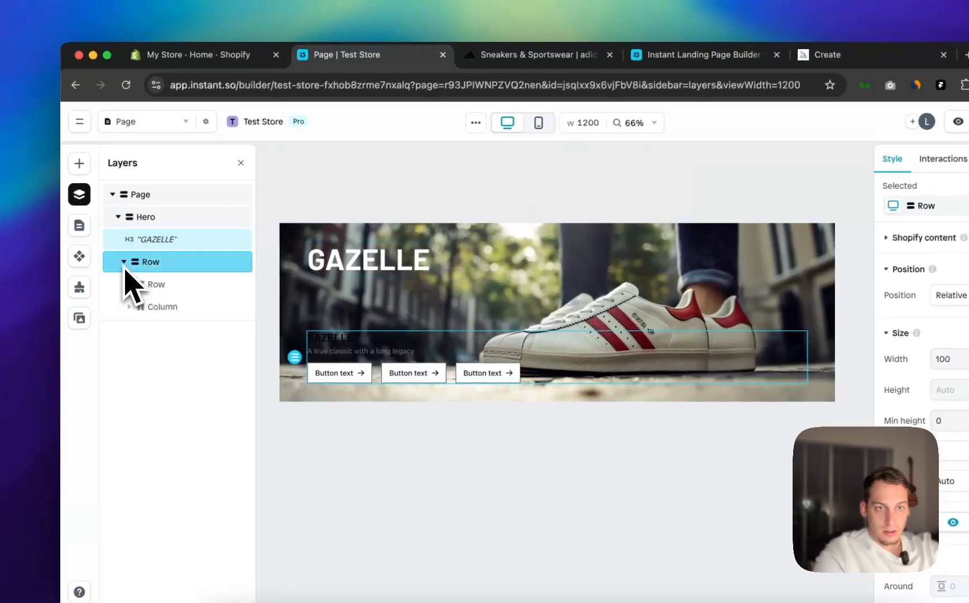
{"action": "left_click", "coordinate": [146, 311]}
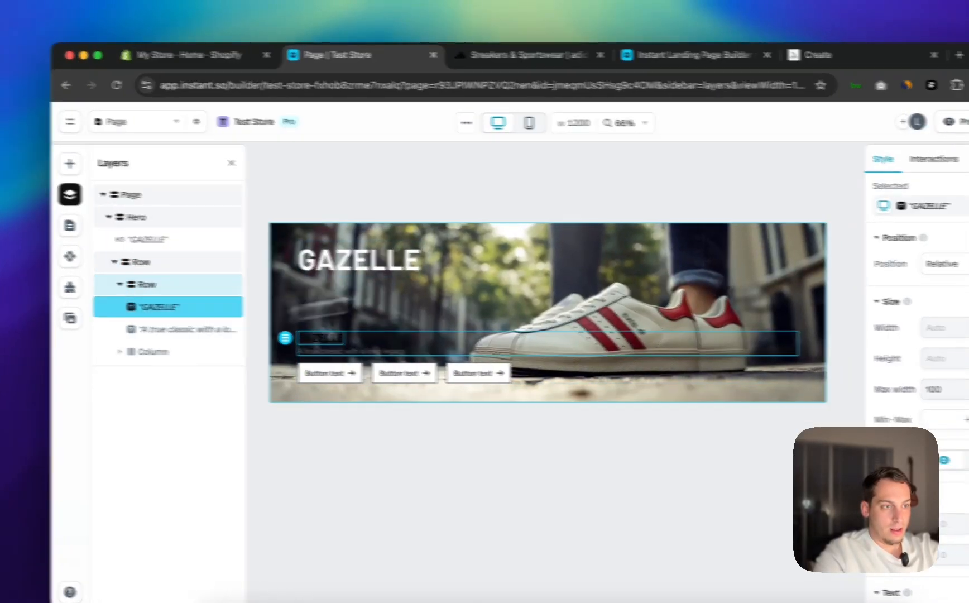
{"action": "scroll", "coordinate": [948, 337], "scroll_direction": "down", "scroll_amount": 2}
{"action": "scroll", "coordinate": [948, 293], "scroll_direction": "up", "scroll_amount": 3}
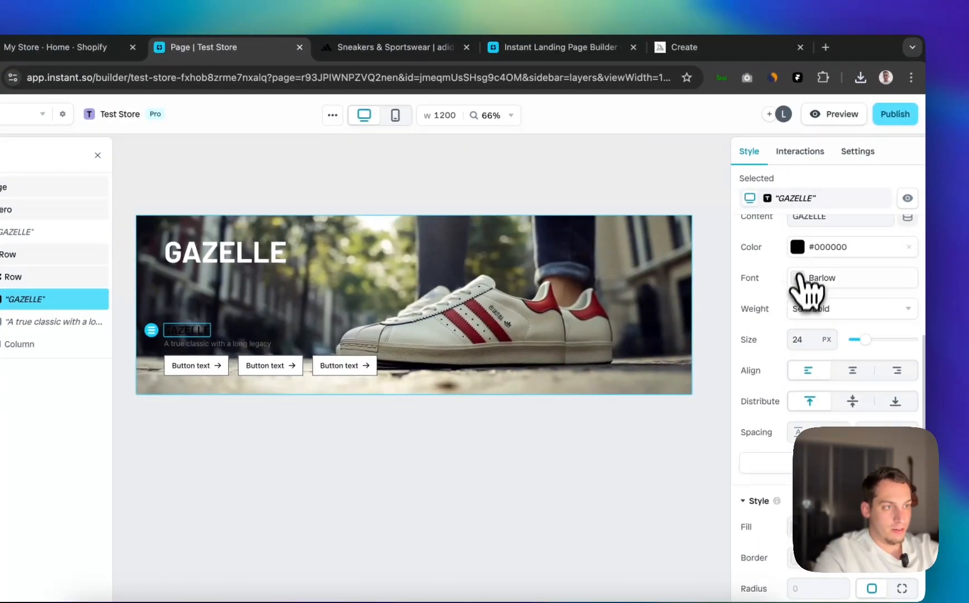
{"action": "left_click", "coordinate": [798, 247]}
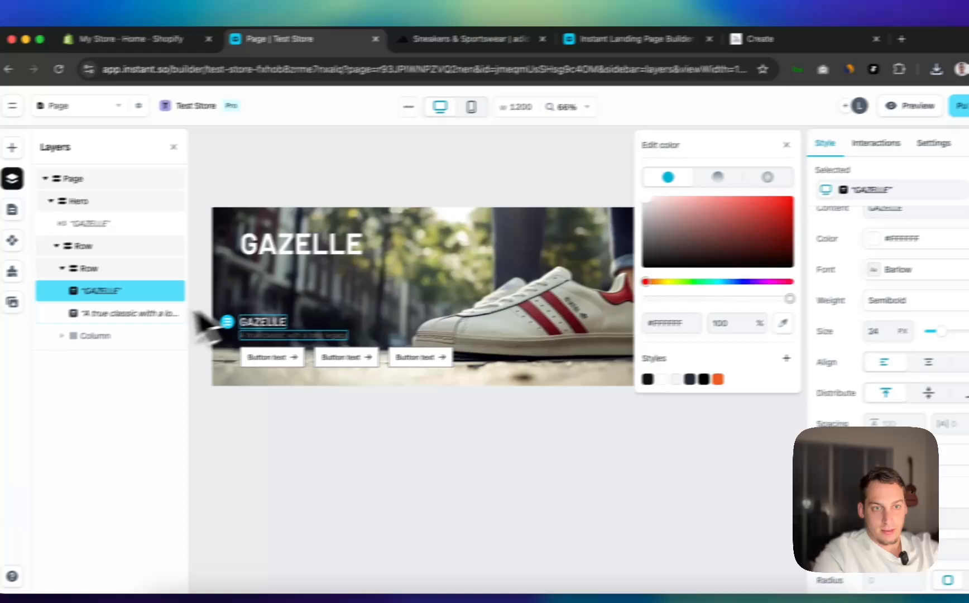
Set the "A true classic with a long legacy" text color to #E2E2E2 and deselect it
{"action": "left_click", "coordinate": [73, 323]}
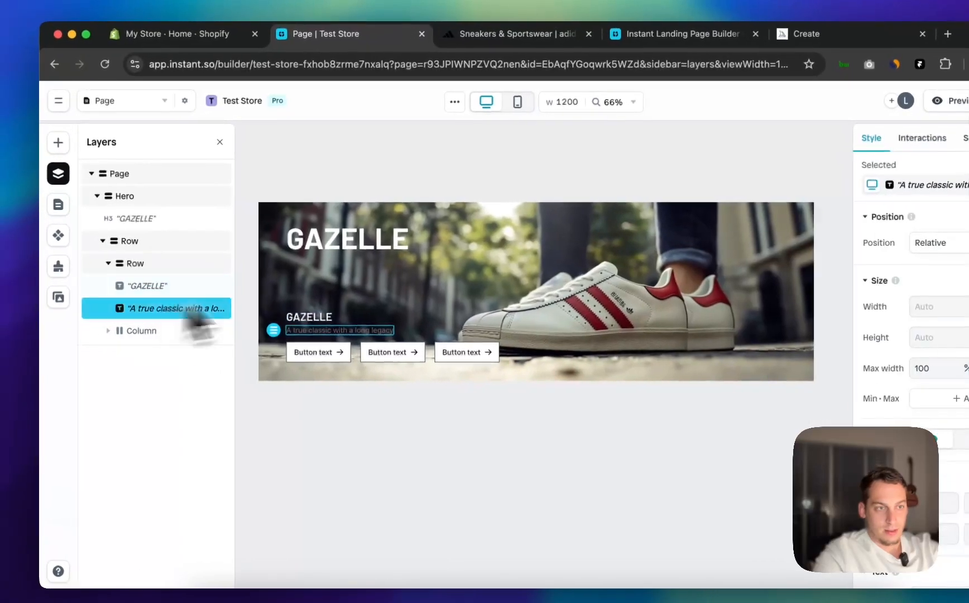
{"action": "scroll", "coordinate": [780, 385], "scroll_direction": "down", "scroll_amount": 3}
{"action": "left_click", "coordinate": [799, 356]}
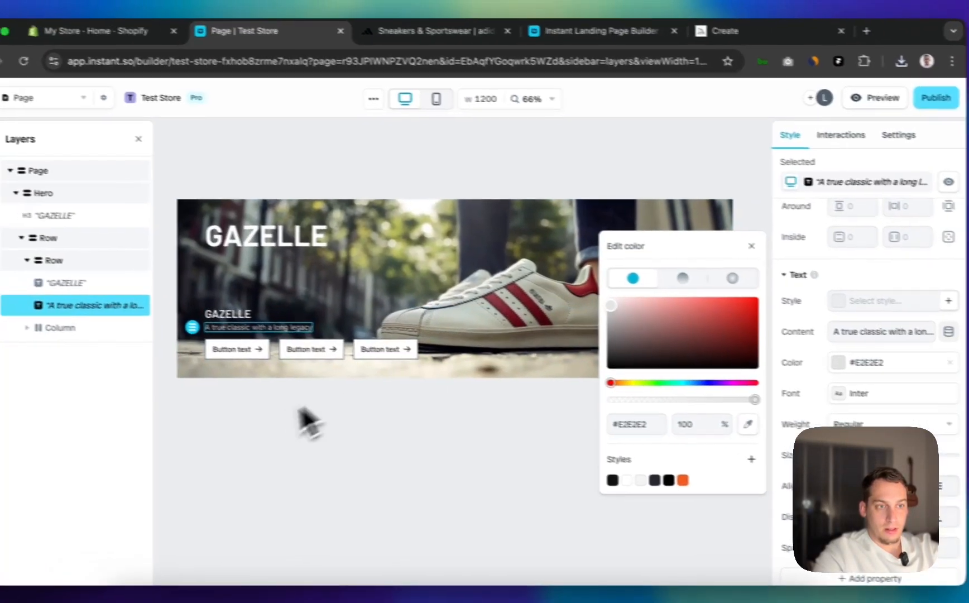
{"action": "left_click", "coordinate": [257, 419]}
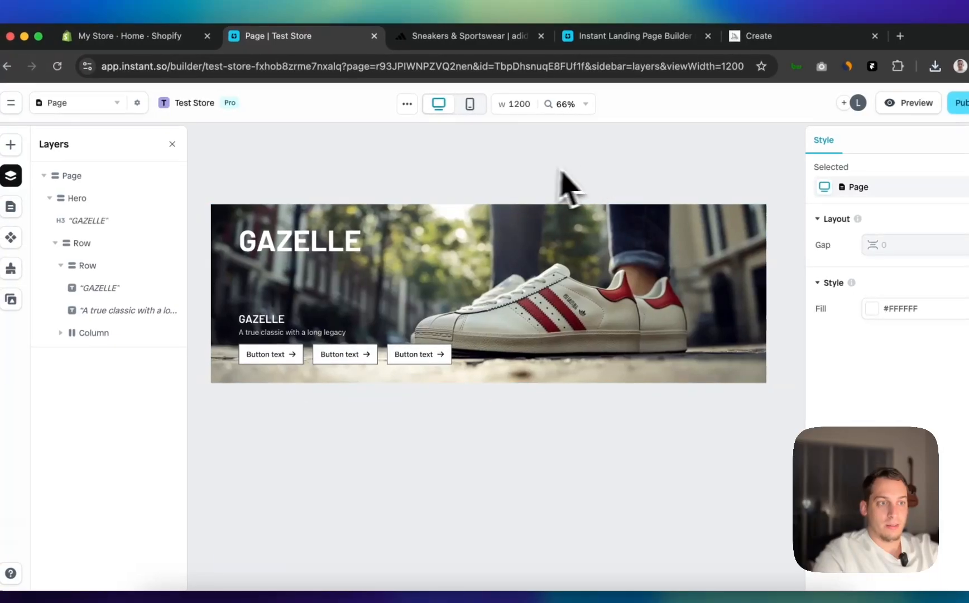
Compare the Hero section with the Gazelle hero on the adidas homepage, examining the text and button styling
{"action": "scroll", "coordinate": [493, 172], "scroll_direction": "up", "scroll_amount": 5}
{"action": "scroll", "coordinate": [534, 169], "scroll_direction": "down", "scroll_amount": 5}
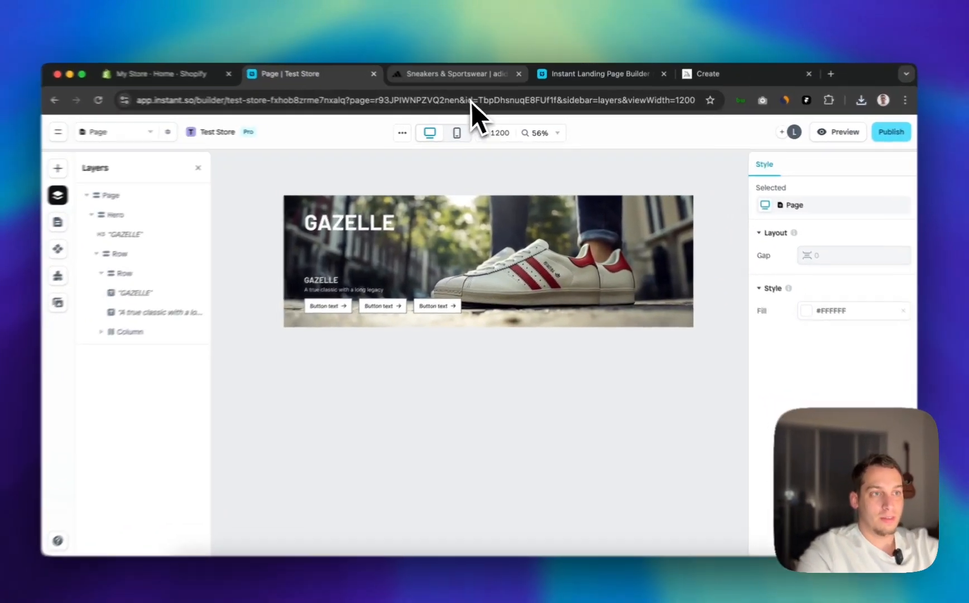
{"action": "left_click", "coordinate": [455, 76]}
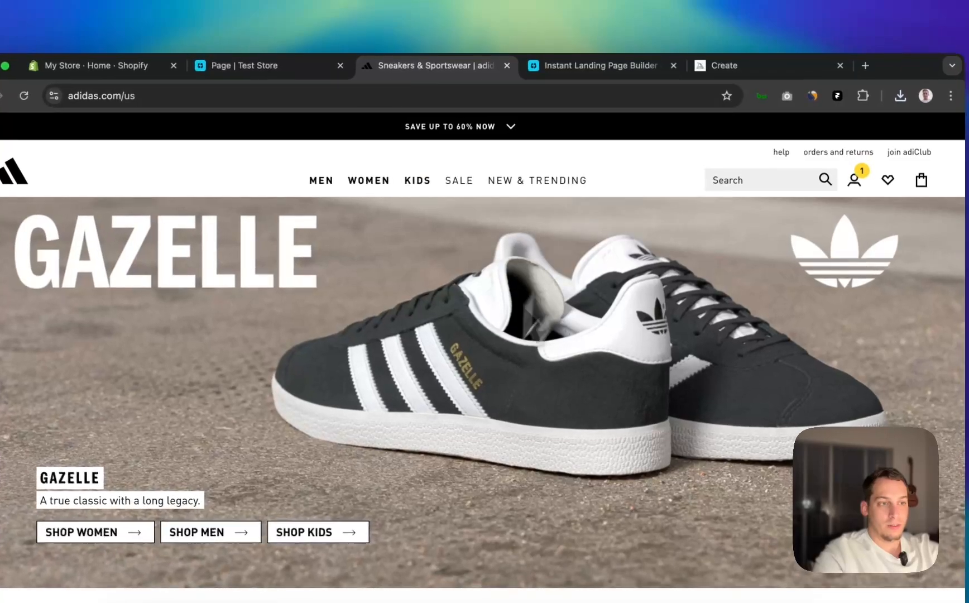
{"action": "scroll", "coordinate": [447, 406], "scroll_direction": "down", "scroll_amount": 3}
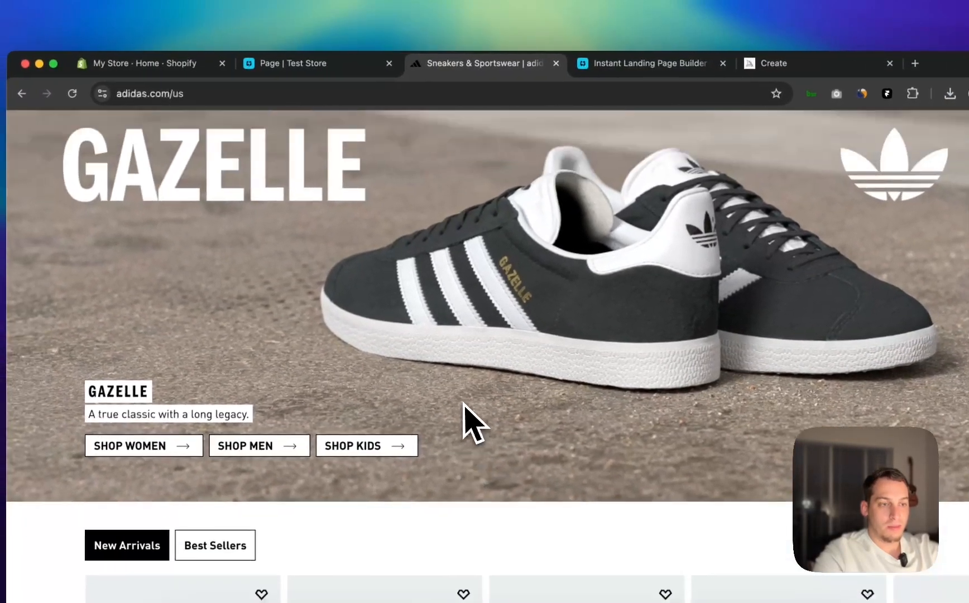
{"action": "scroll", "coordinate": [473, 422], "scroll_direction": "up", "scroll_amount": 3}
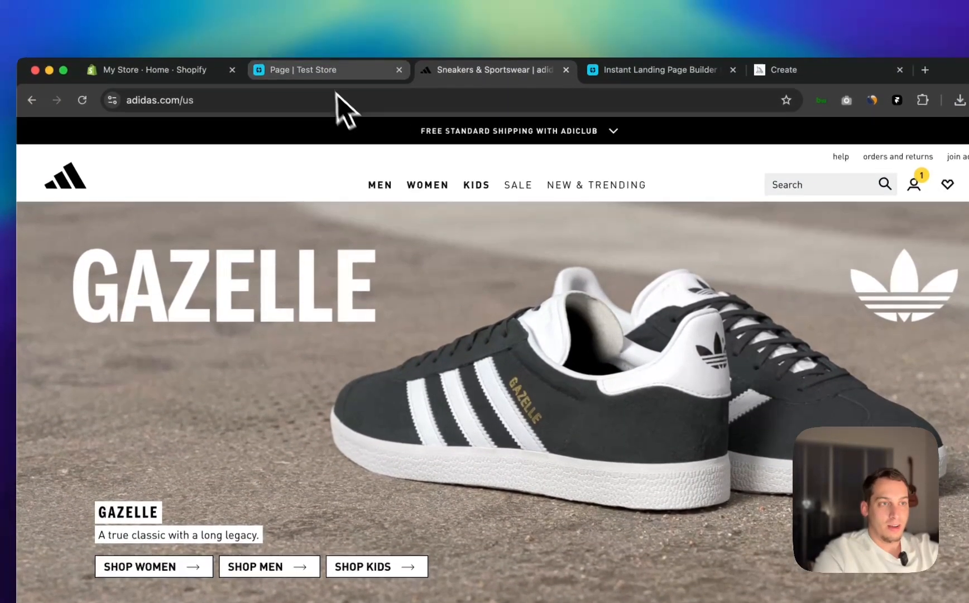
{"action": "left_click", "coordinate": [334, 63]}
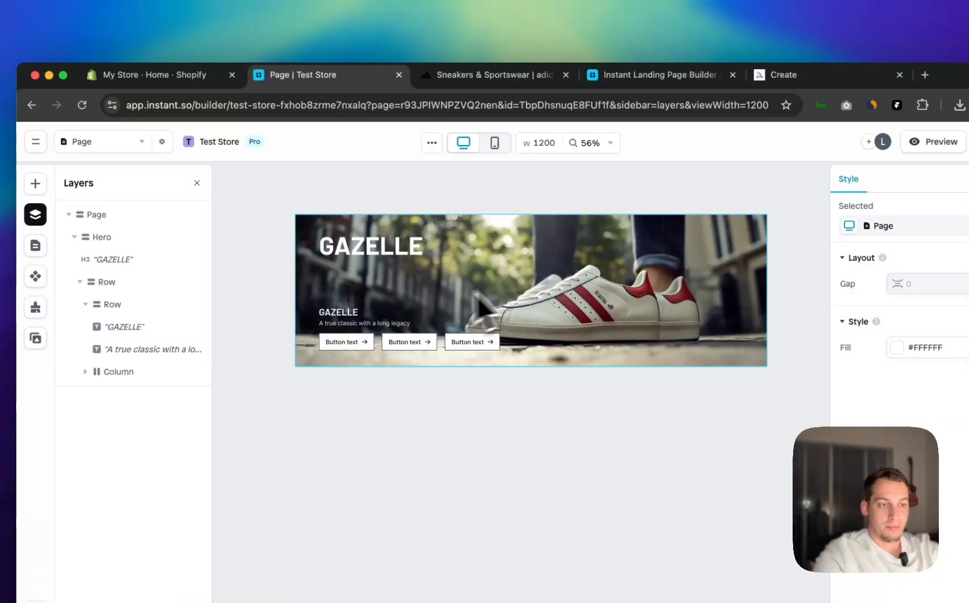
{"action": "scroll", "coordinate": [368, 368], "scroll_direction": "up", "scroll_amount": 5}
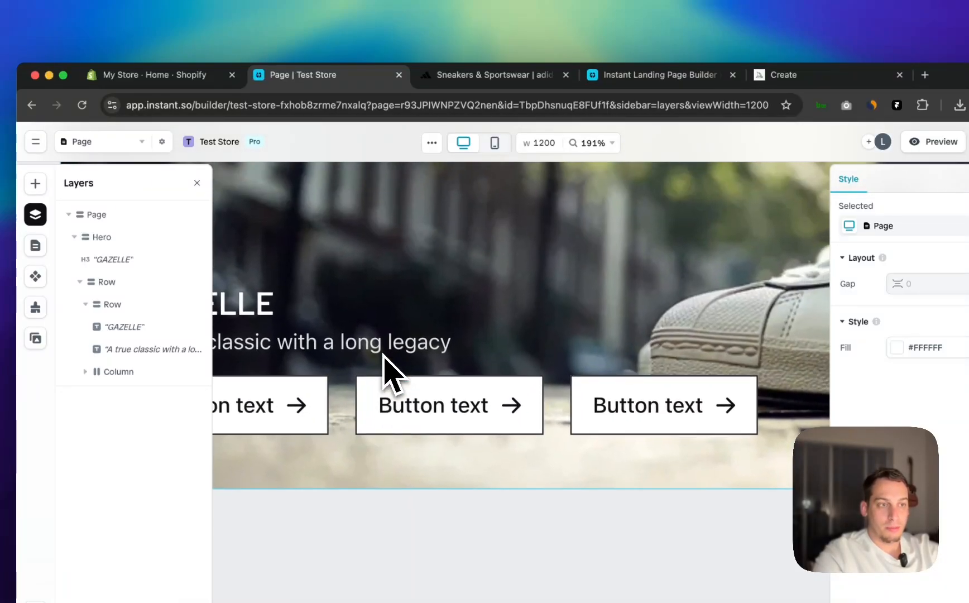
{"action": "scroll", "coordinate": [384, 360], "scroll_direction": "down", "scroll_amount": 3}
{"action": "left_click", "coordinate": [491, 73]}
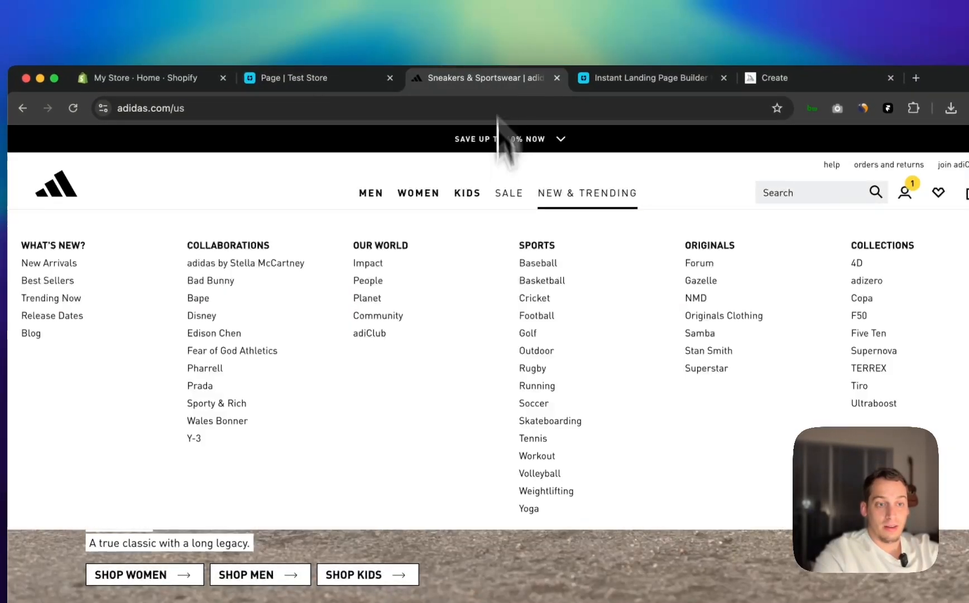
{"action": "scroll", "coordinate": [285, 283], "scroll_direction": "down", "scroll_amount": 1}
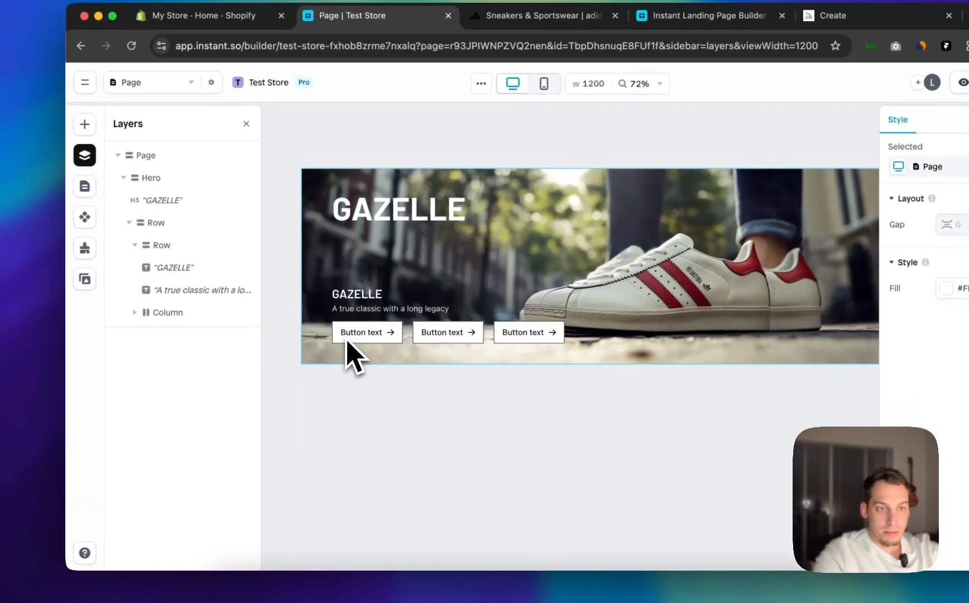
Reduce the first hero button's vertical inside spacing to 6 and compare it with the buttons on the adidas homepage
{"action": "left_click", "coordinate": [339, 393]}
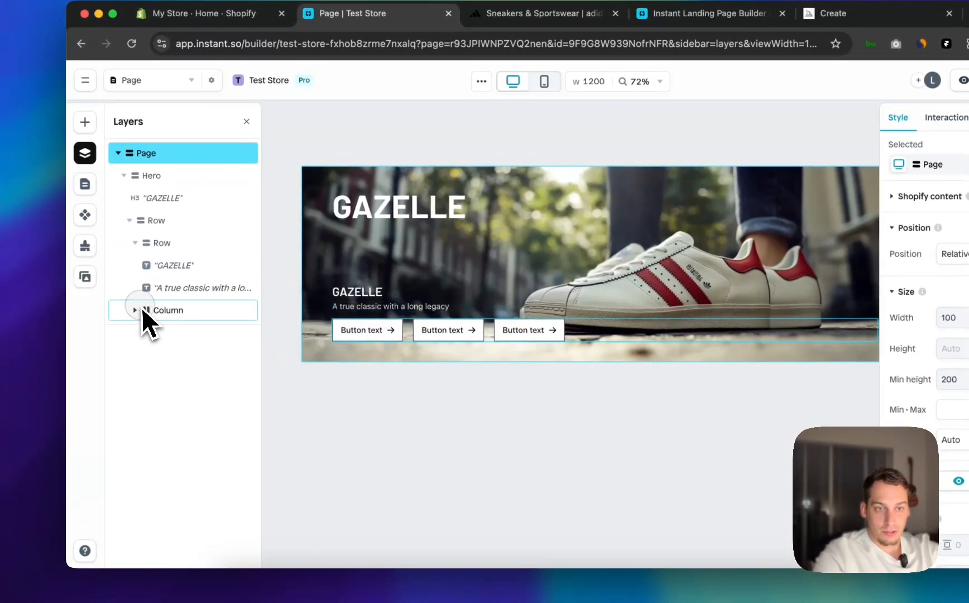
{"action": "left_click", "coordinate": [160, 337]}
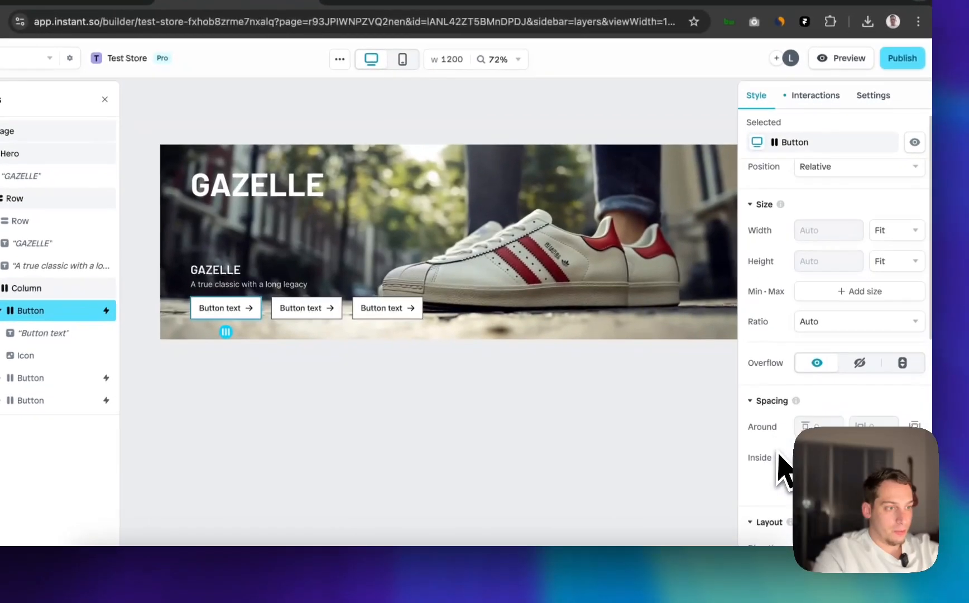
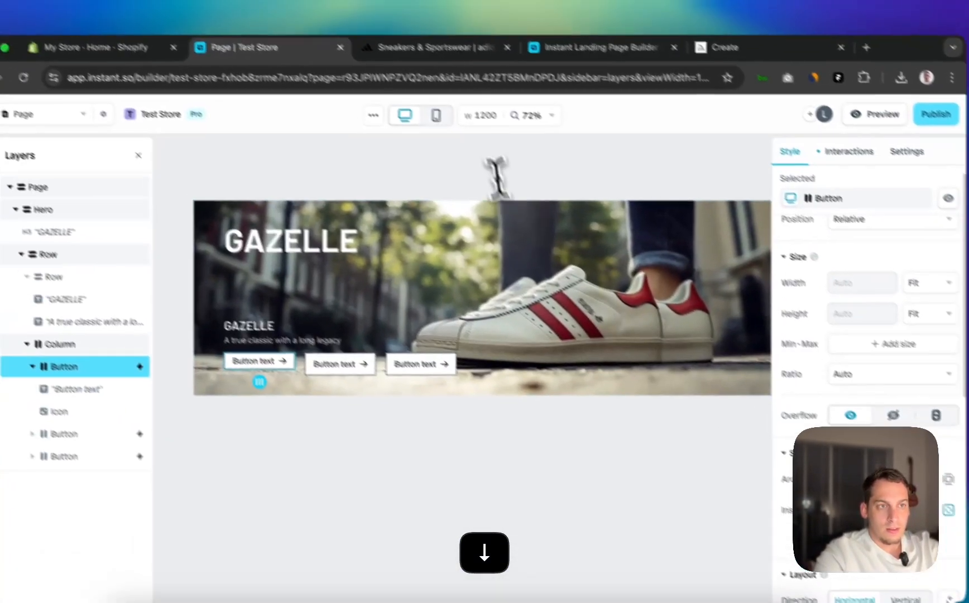
{"action": "left_click", "coordinate": [390, 12]}
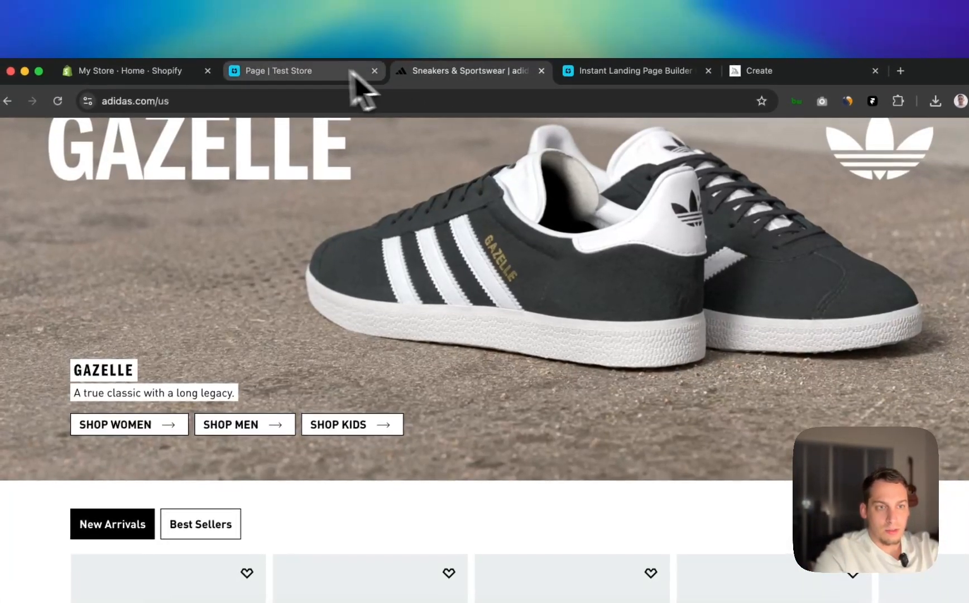
{"action": "left_click", "coordinate": [291, 71]}
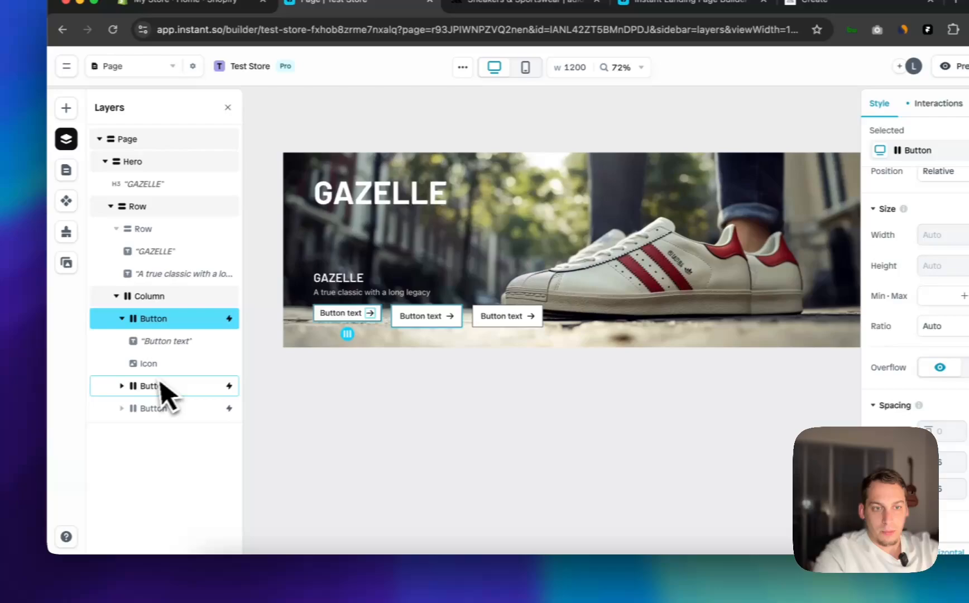
Delete the second and third buttons from the hero's button column
{"action": "left_click", "coordinate": [166, 393]}
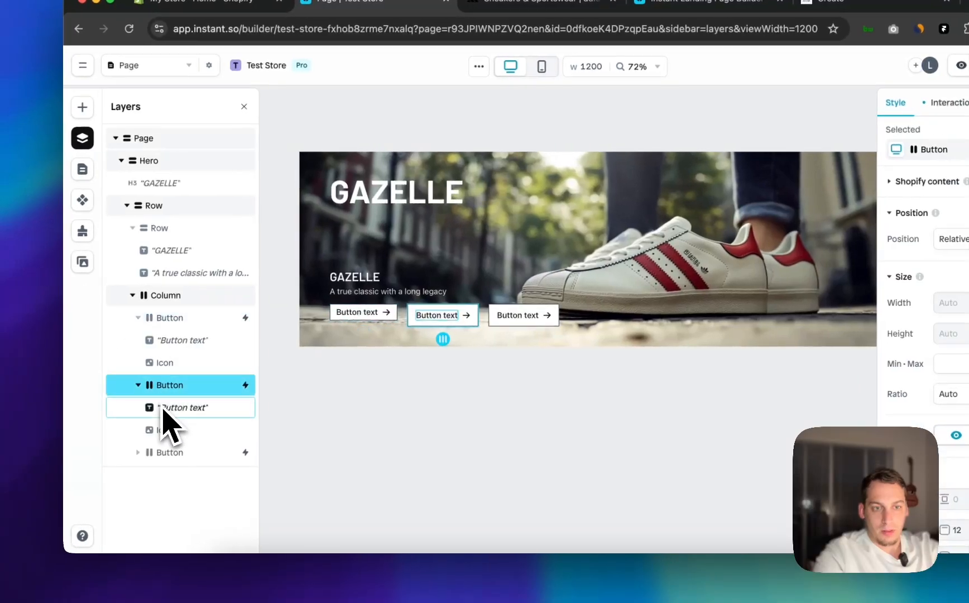
{"action": "left_click", "coordinate": [168, 450]}
{"action": "key", "text": "BackSpace"}
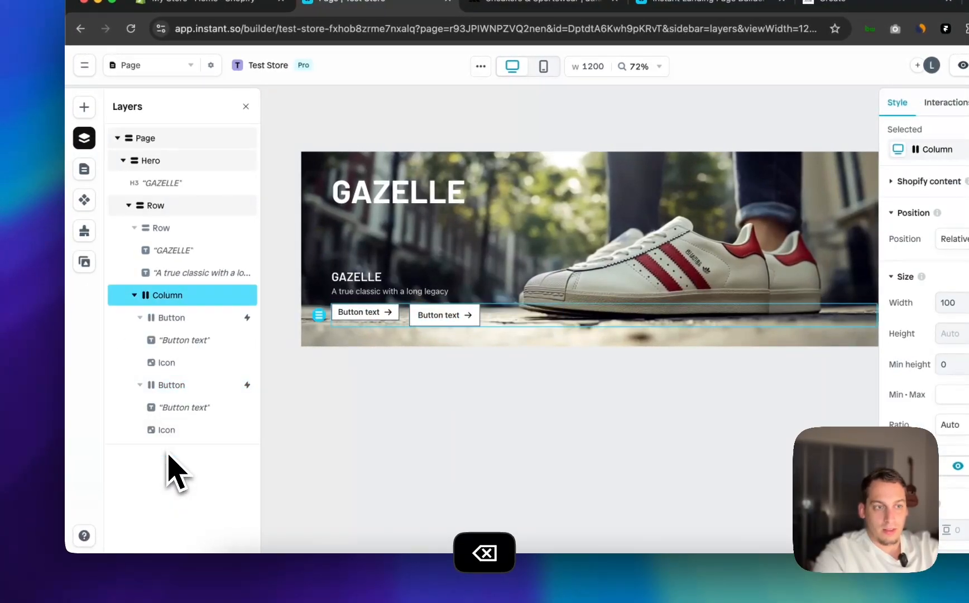
{"action": "left_click", "coordinate": [169, 391]}
{"action": "key", "text": "BackSpace"}
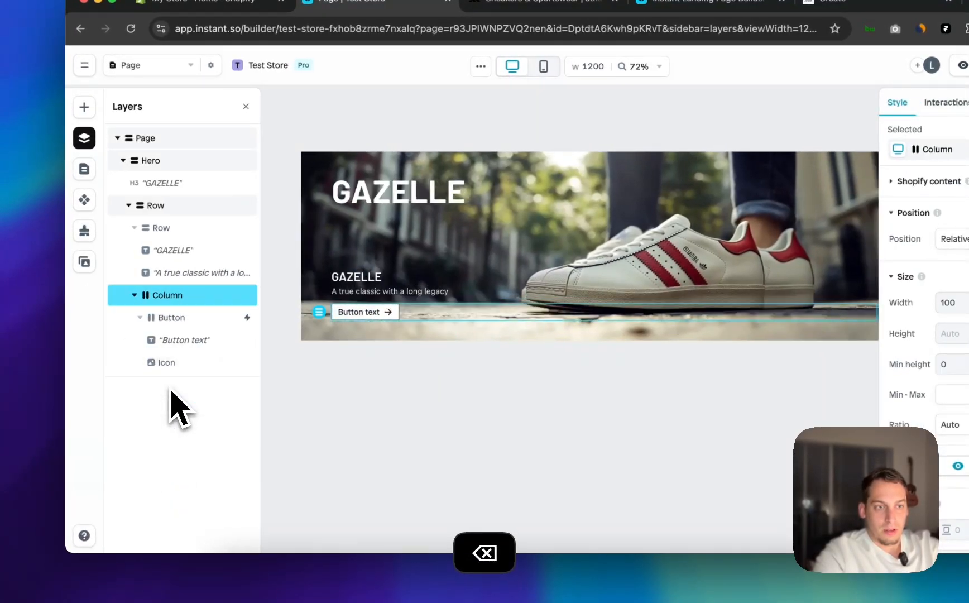
Duplicate the remaining slimmer hero button twice to make a row of three matching buttons
{"action": "left_click", "coordinate": [185, 318]}
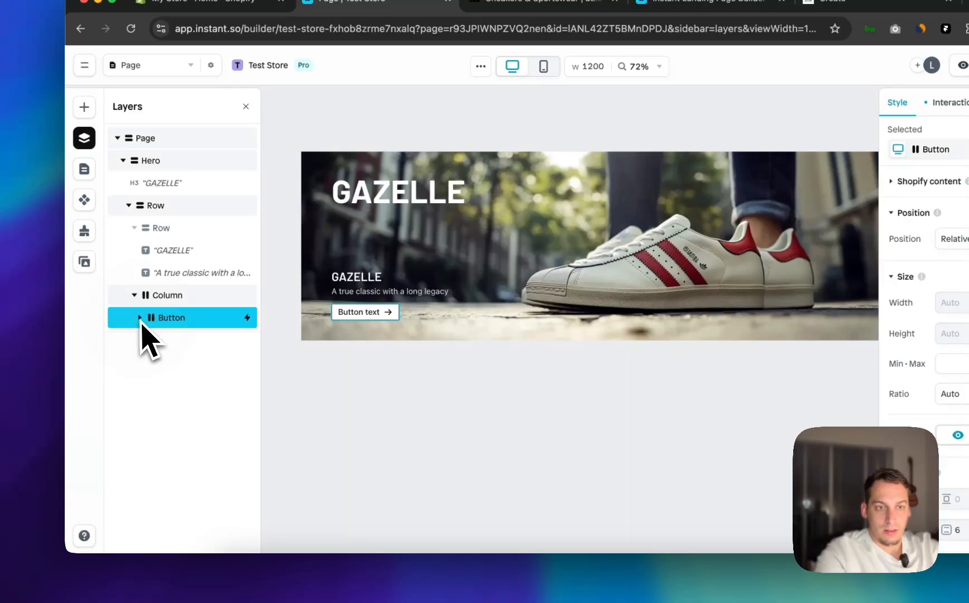
{"action": "key", "text": "super+d"}
{"action": "key", "text": "super+d"}
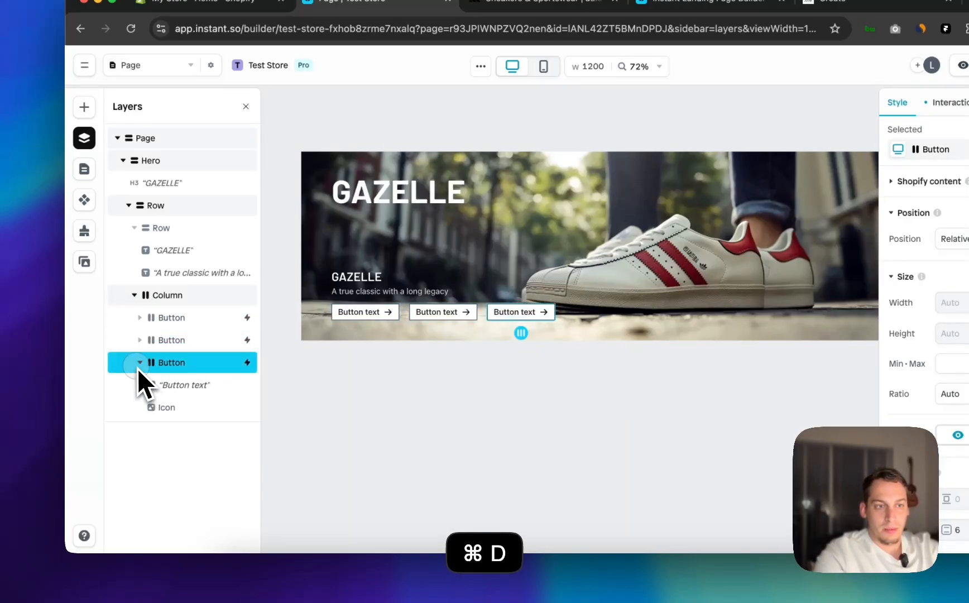
Tighten the gap between the three buttons in their Column and check the spacing and labels on the adidas homepage
{"action": "left_click", "coordinate": [170, 296]}
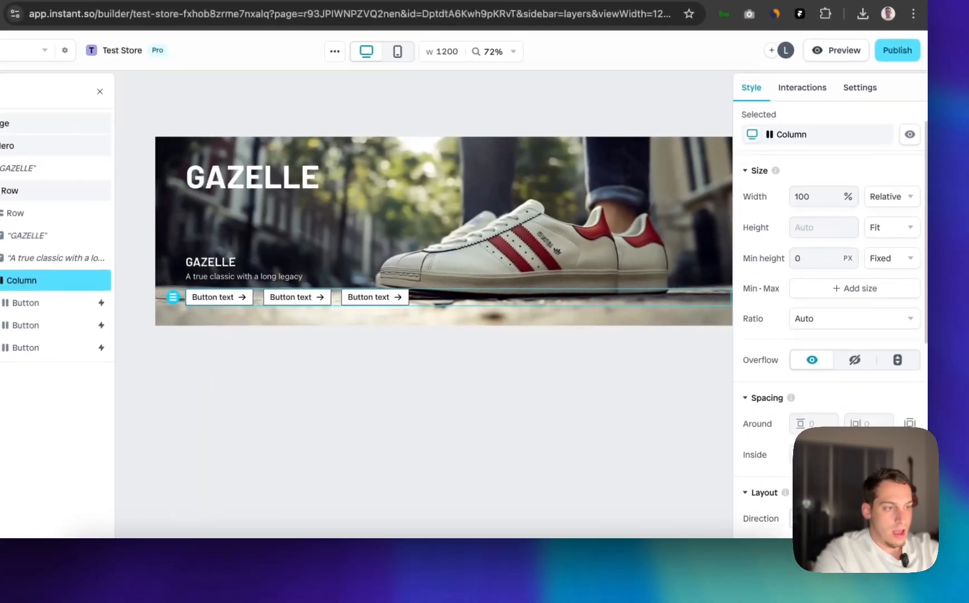
{"action": "scroll", "coordinate": [815, 335], "scroll_direction": "down", "scroll_amount": 1}
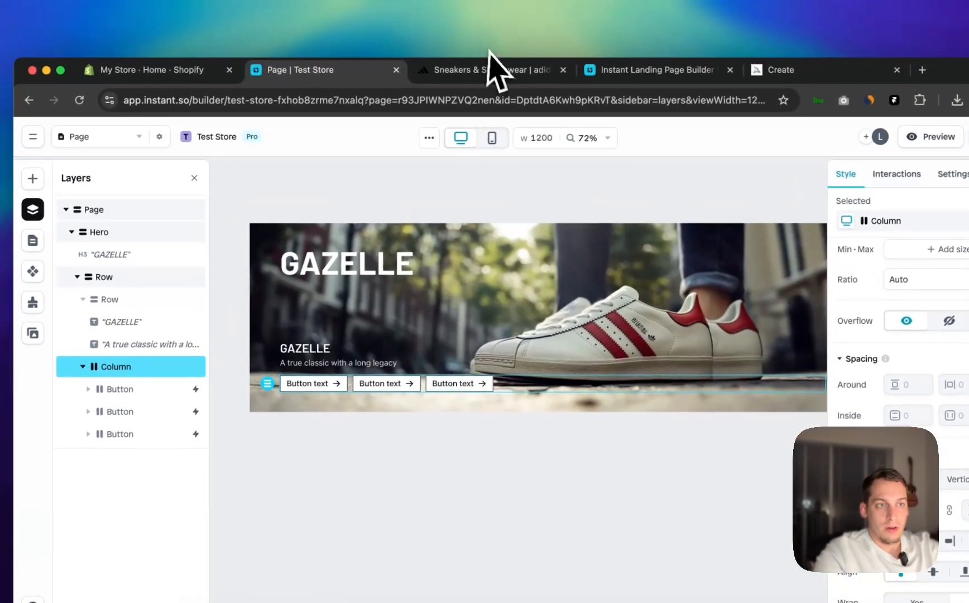
{"action": "left_click", "coordinate": [491, 51]}
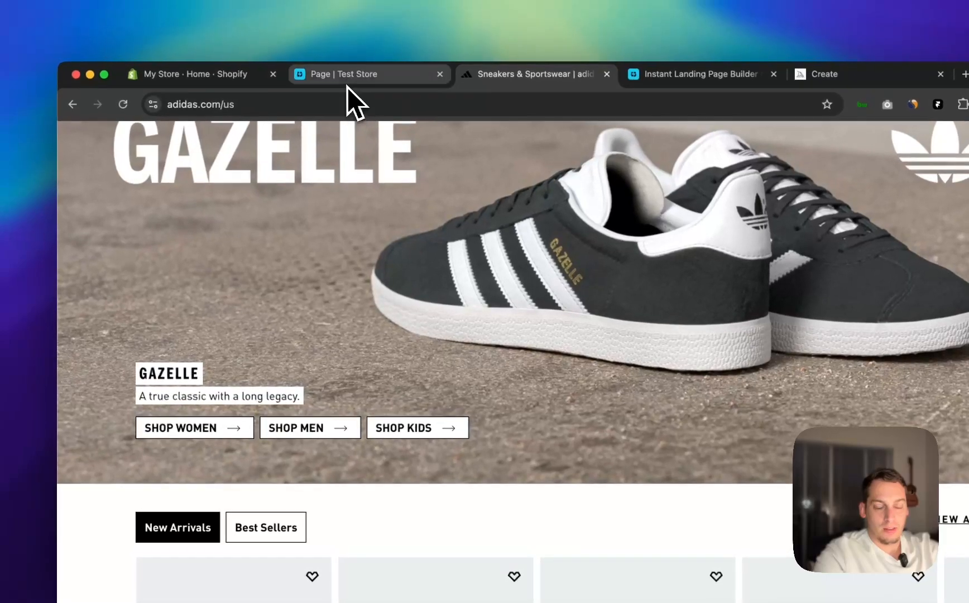
{"action": "left_click", "coordinate": [348, 83]}
Change the first hero button's label to SHOP WOMEN
{"action": "left_click", "coordinate": [346, 322]}
{"action": "left_click", "coordinate": [349, 319]}
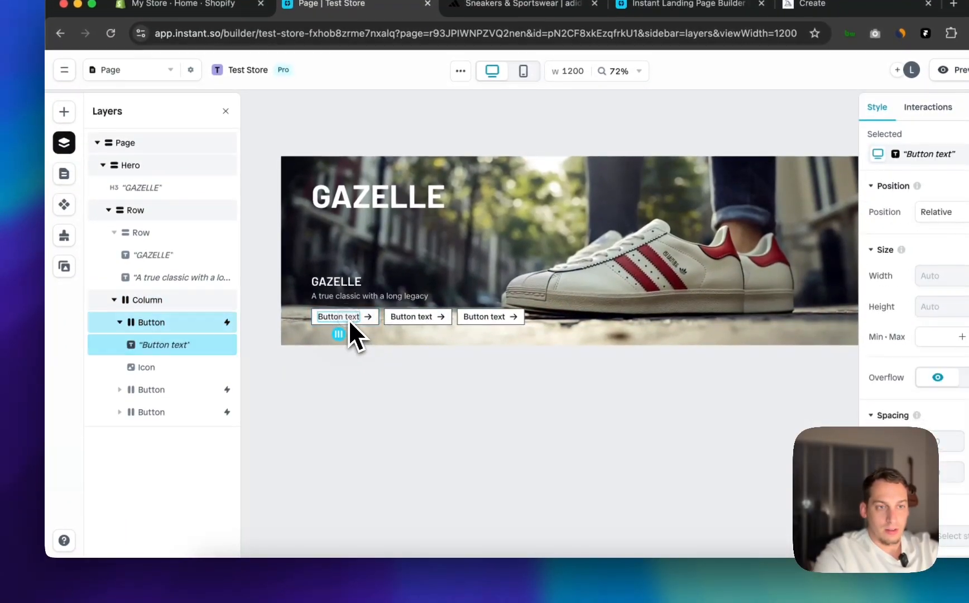
{"action": "double_click", "coordinate": [350, 318]}
{"action": "type", "text": "SHOP WO"}
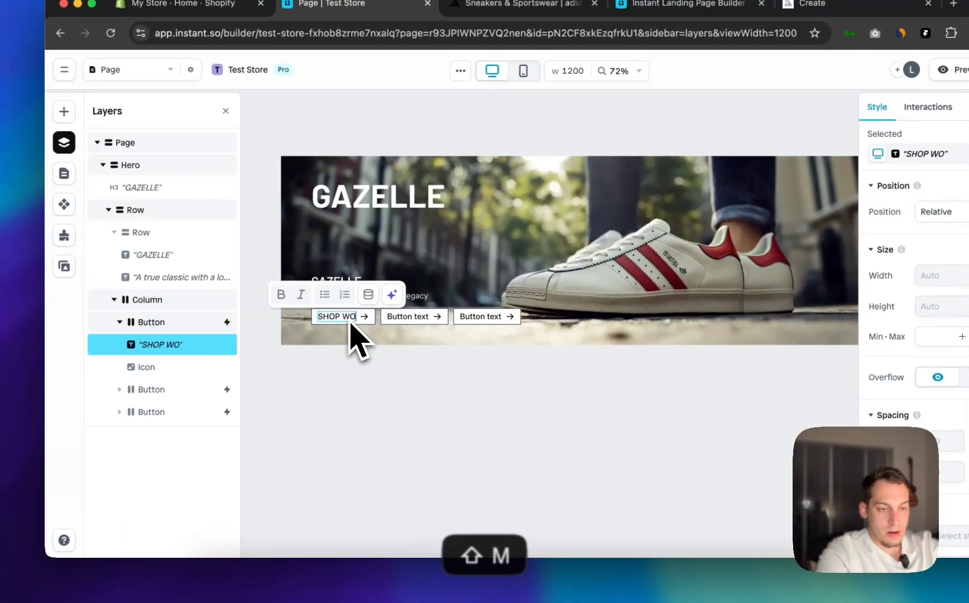
{"action": "type", "text": "MEN"}
Change the second hero button's label to SHOP MEN and the third's to SHOP KIDS
{"action": "left_click", "coordinate": [426, 319]}
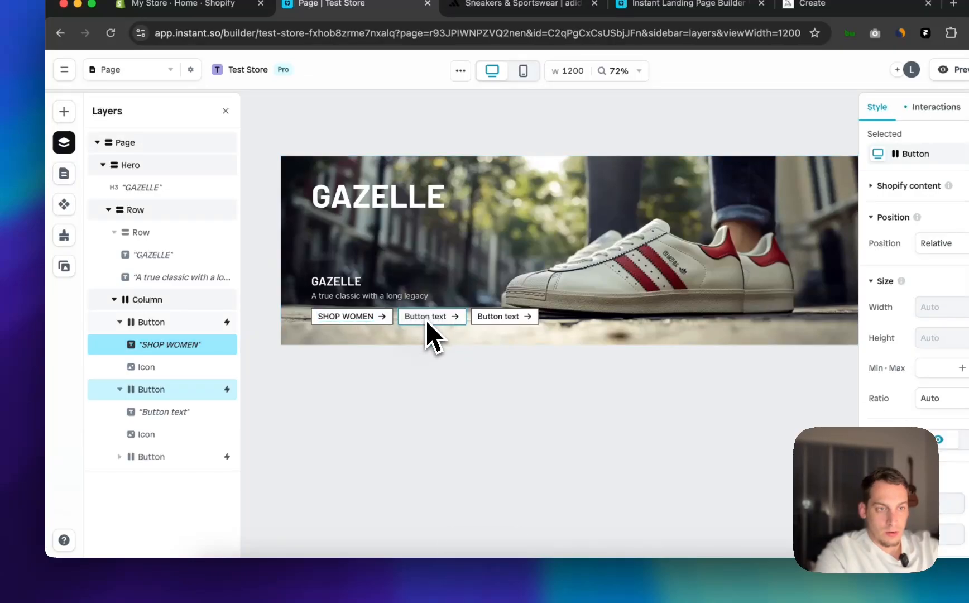
{"action": "double_click", "coordinate": [425, 320]}
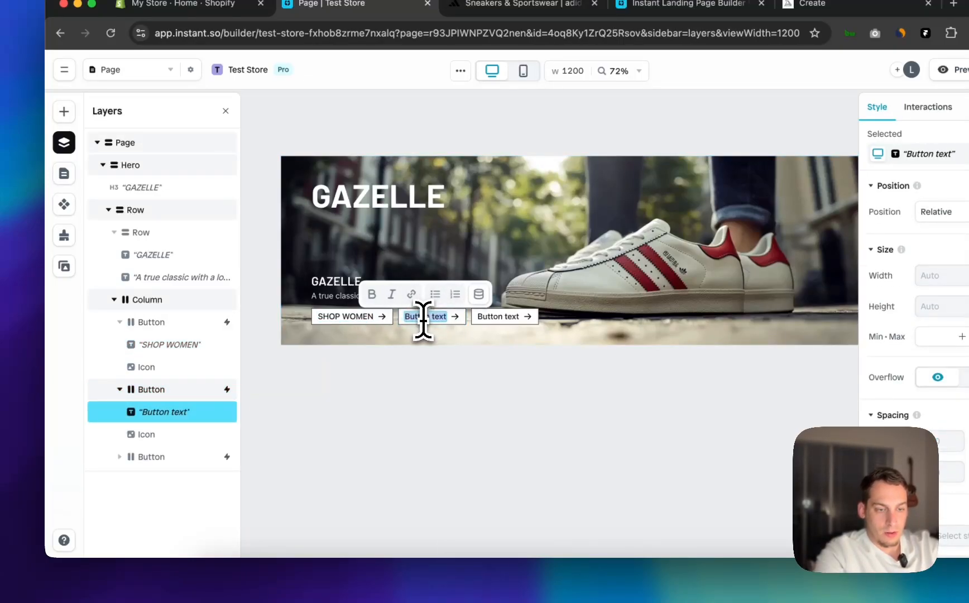
{"action": "type", "text": "SHOP MEN"}
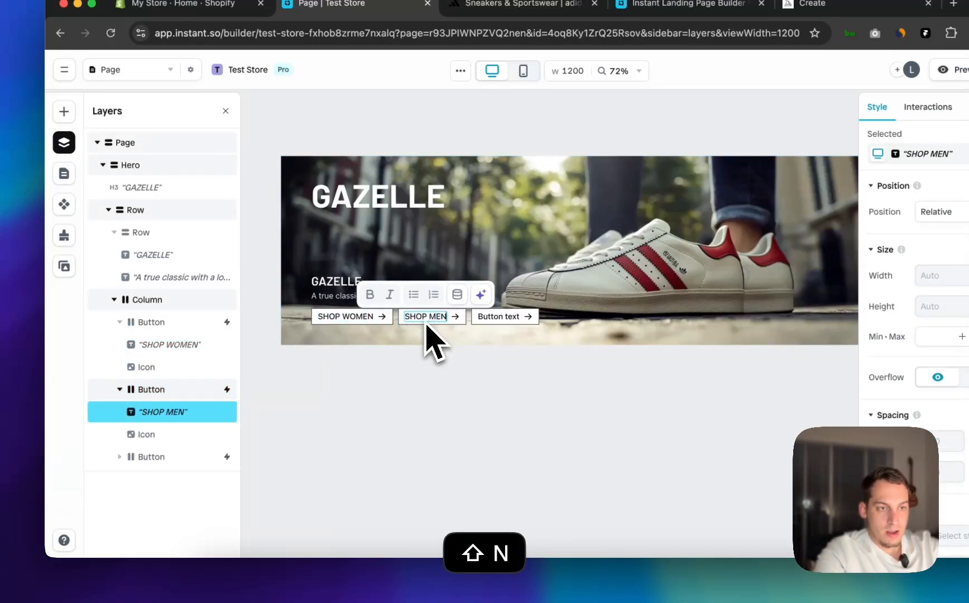
{"action": "left_click", "coordinate": [503, 318]}
{"action": "double_click", "coordinate": [493, 316]}
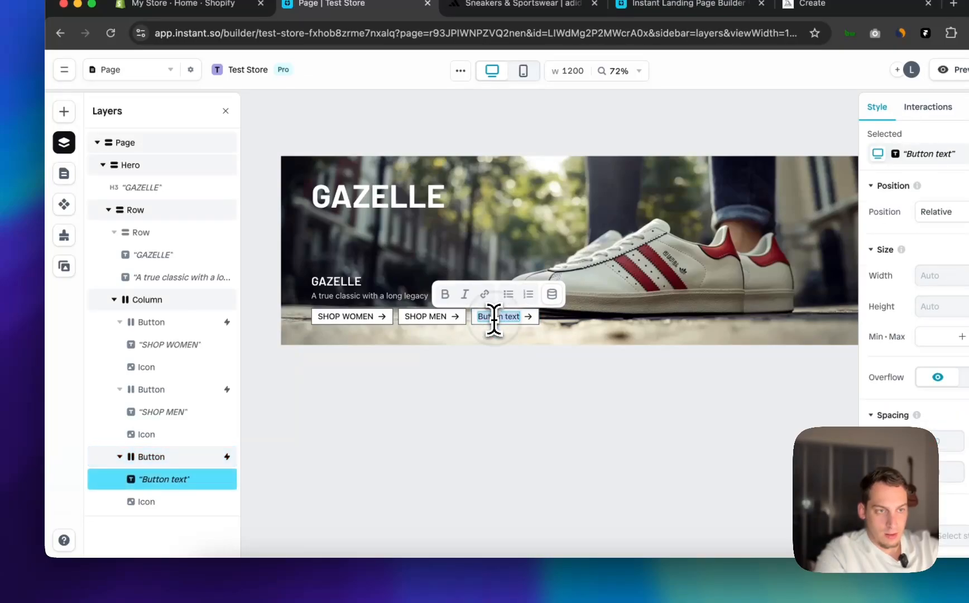
{"action": "type", "text": "SHOP KIDS"}
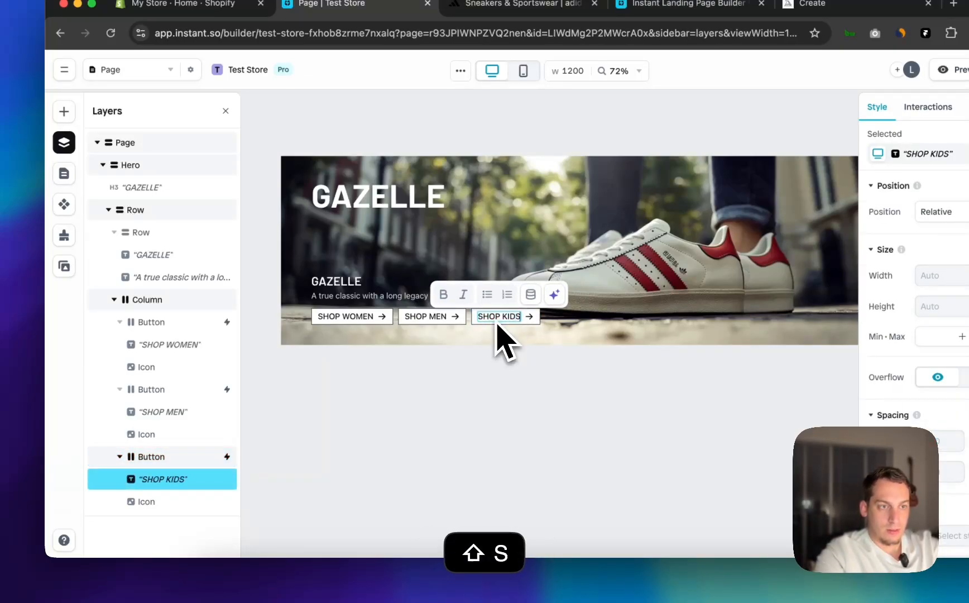
Review the SHOP WOMEN button's style settings and its Go to link action without entering a link
{"action": "left_click", "coordinate": [380, 322]}
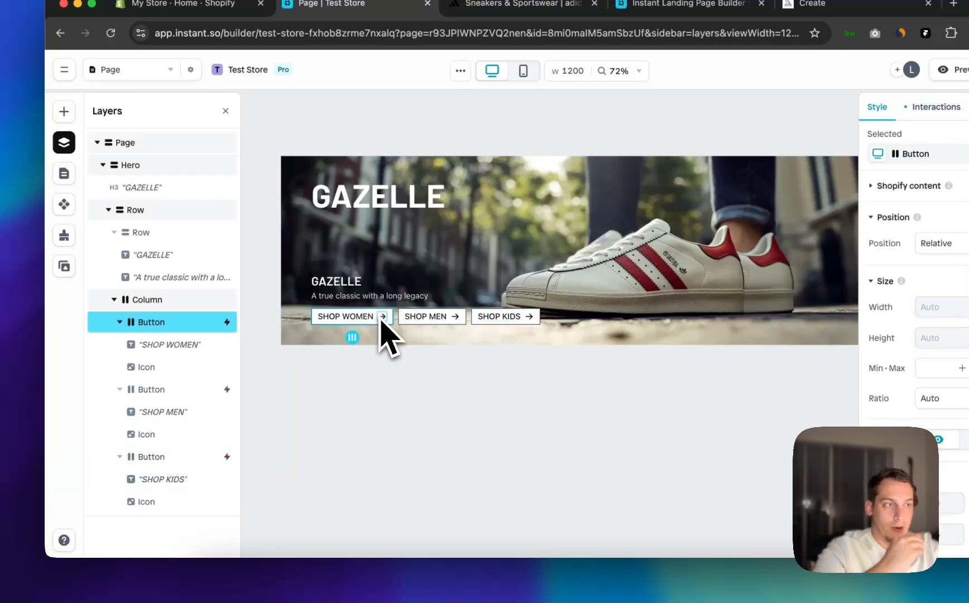
{"action": "left_click", "coordinate": [313, 397]}
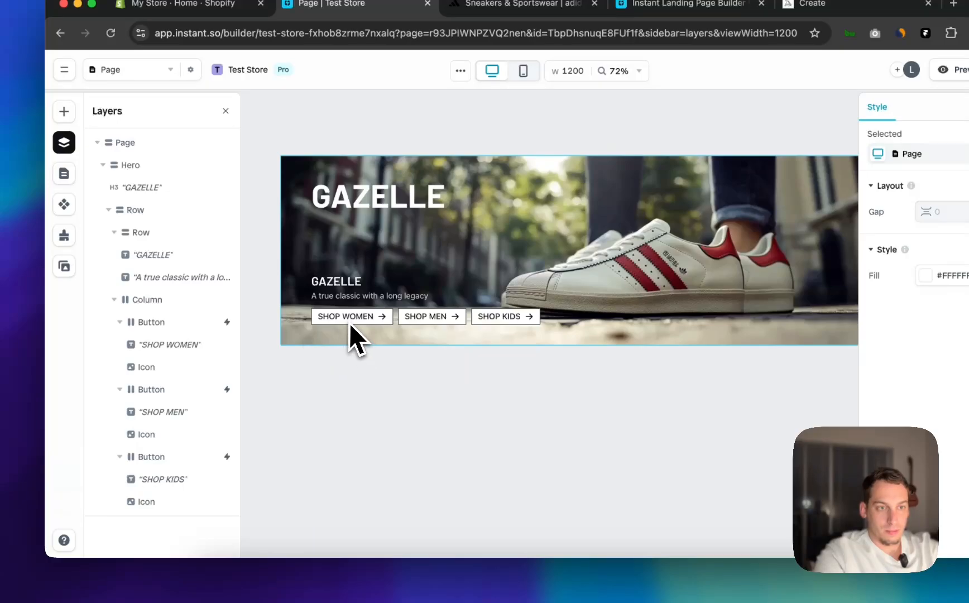
{"action": "left_click", "coordinate": [183, 325]}
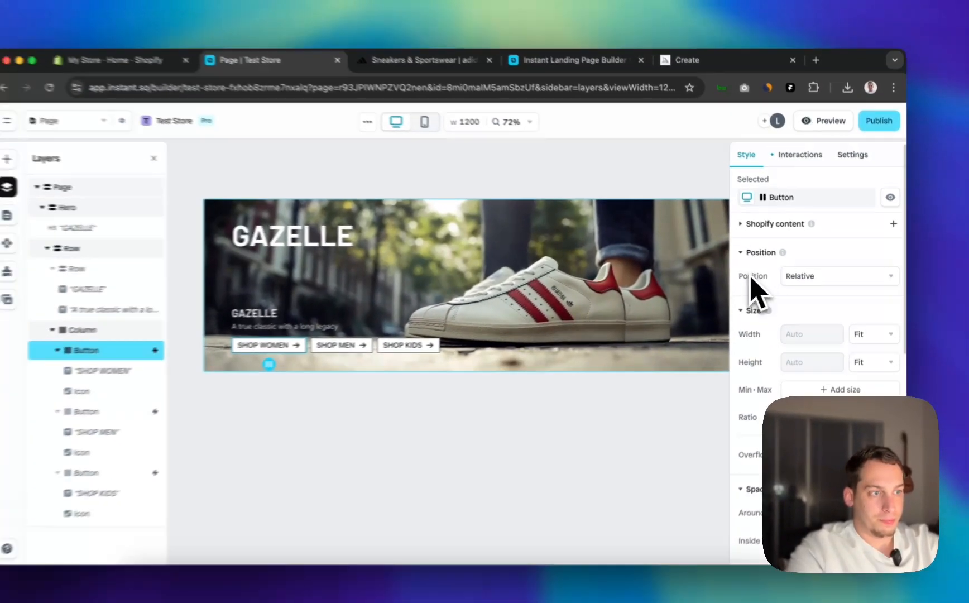
{"action": "scroll", "coordinate": [742, 279], "scroll_direction": "down", "scroll_amount": 3}
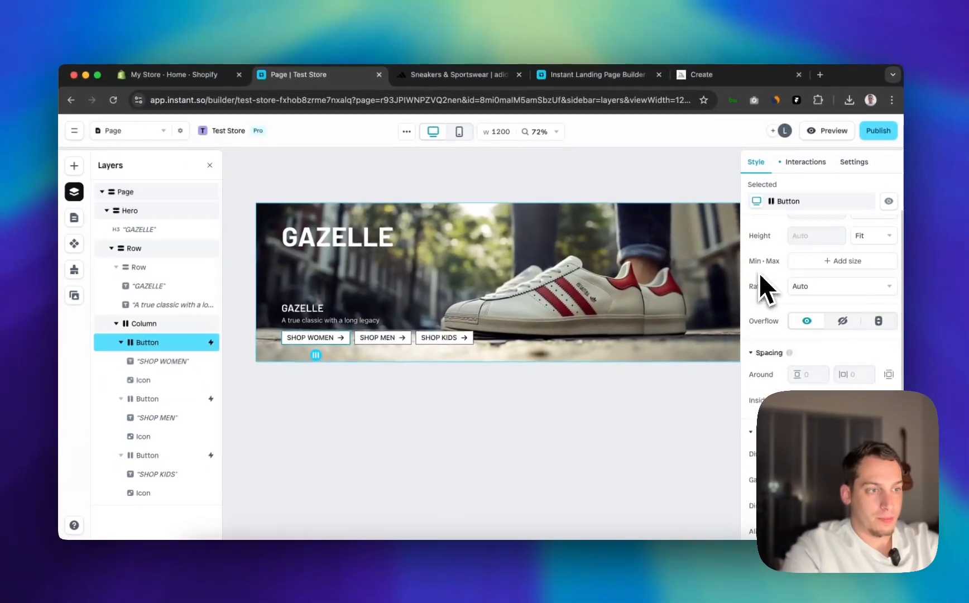
{"action": "scroll", "coordinate": [759, 272], "scroll_direction": "down", "scroll_amount": 5}
{"action": "scroll", "coordinate": [759, 273], "scroll_direction": "up", "scroll_amount": 10}
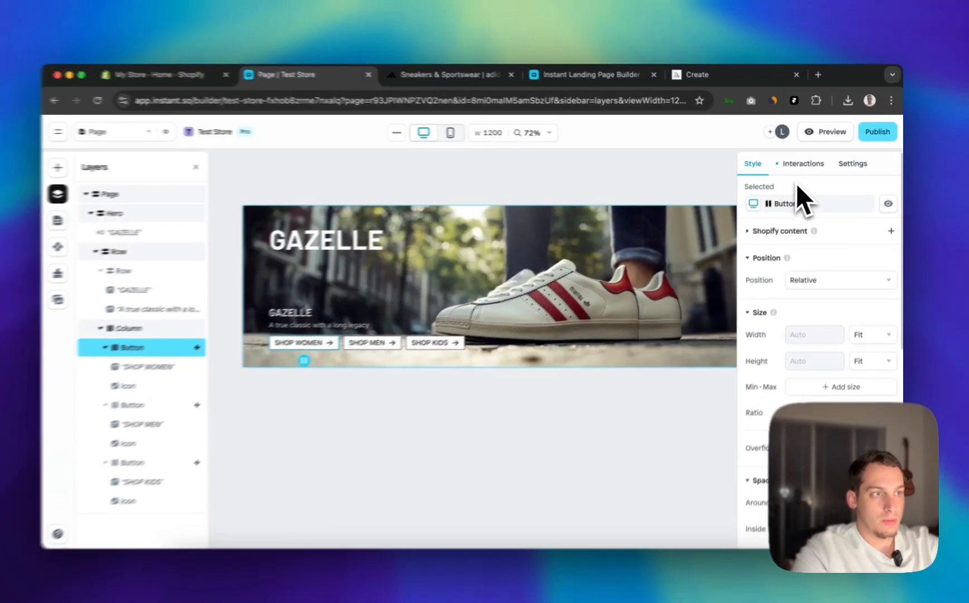
{"action": "left_click", "coordinate": [804, 162]}
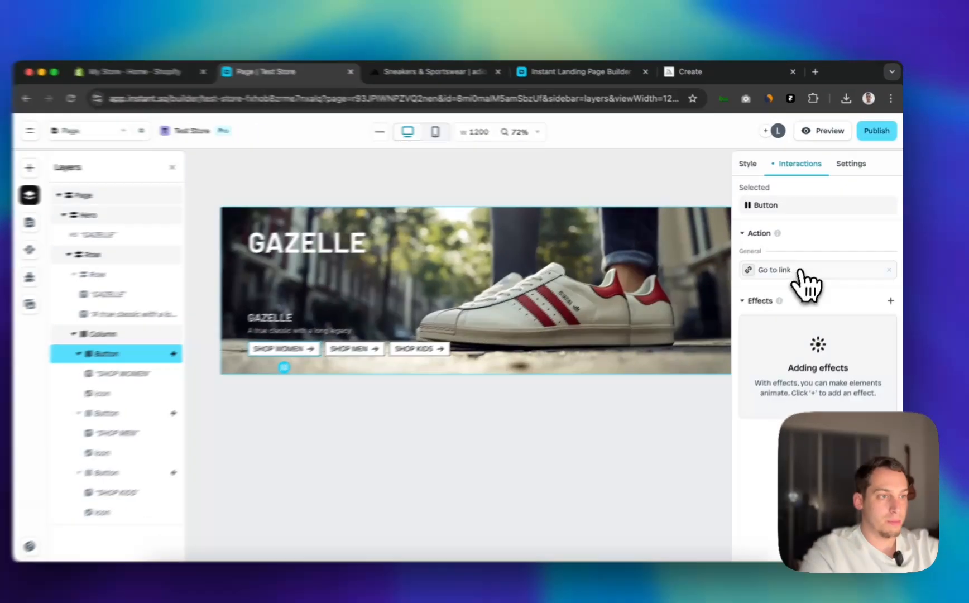
{"action": "left_click", "coordinate": [799, 263]}
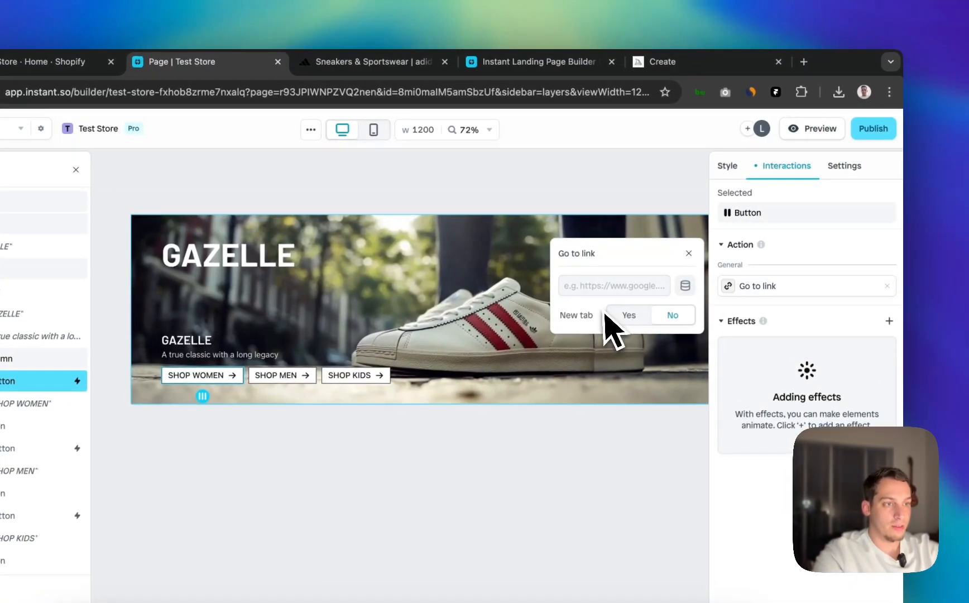
{"action": "left_click", "coordinate": [688, 253]}
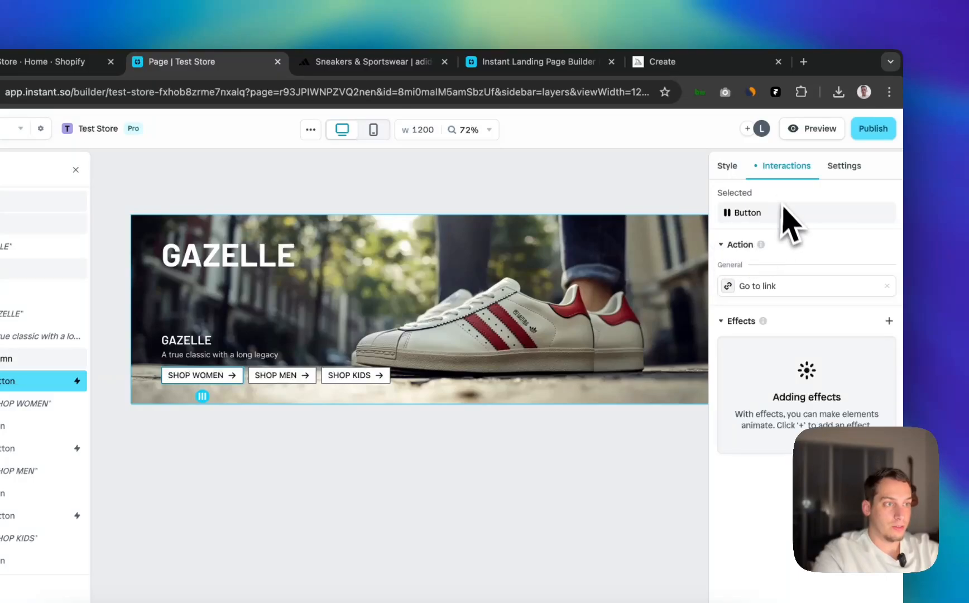
Inspect the Shopify content source options for the SHOP WOMEN button without choosing a source, then deselect the button
{"action": "left_click", "coordinate": [844, 166]}
{"action": "left_click", "coordinate": [728, 168]}
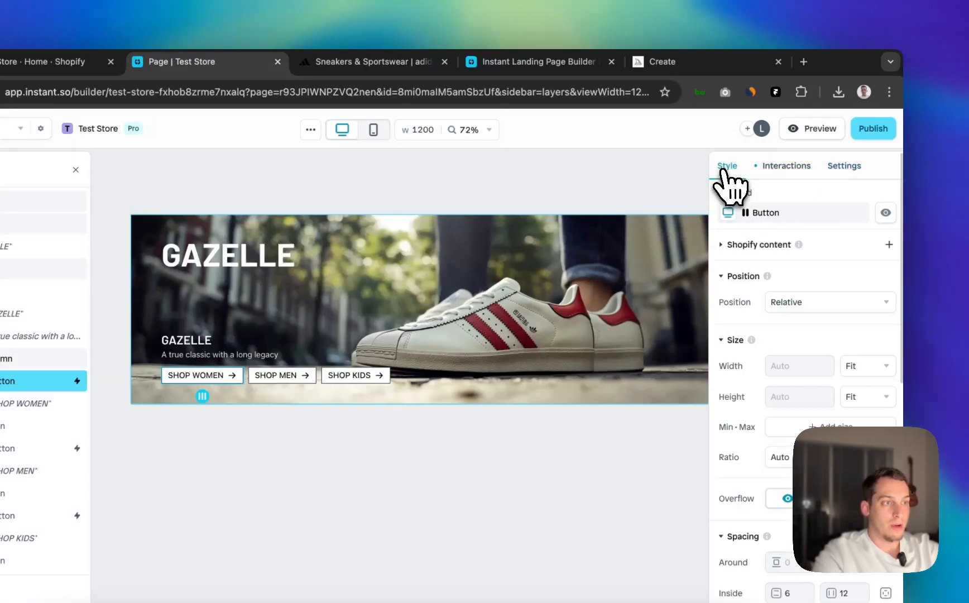
{"action": "left_click", "coordinate": [722, 246]}
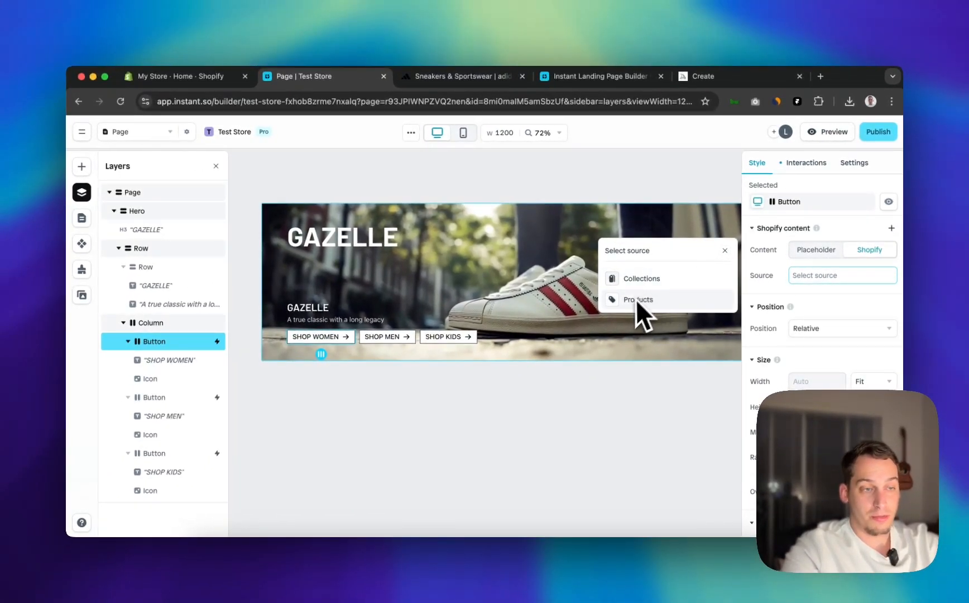
{"action": "left_click", "coordinate": [724, 251]}
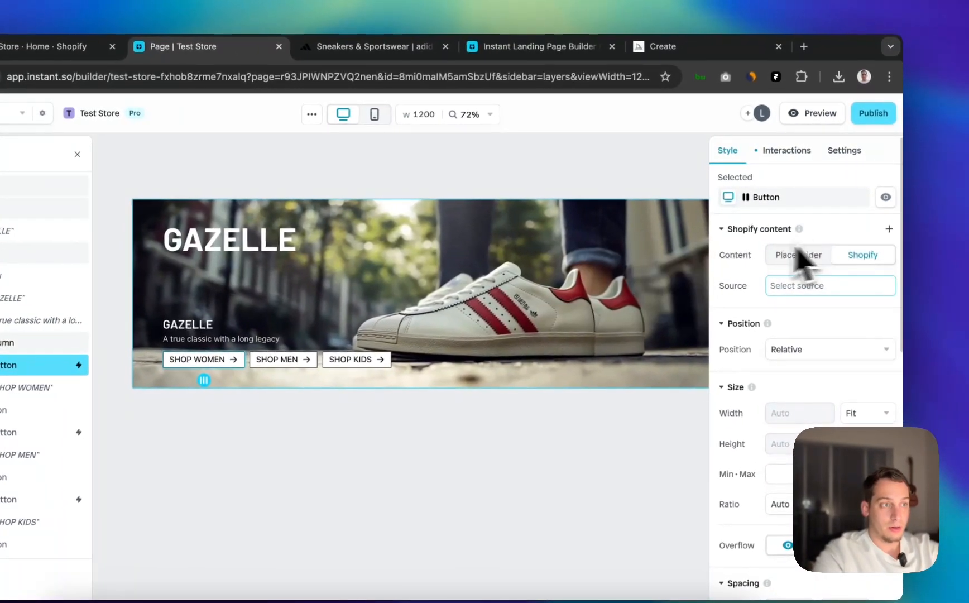
{"action": "left_click", "coordinate": [731, 229]}
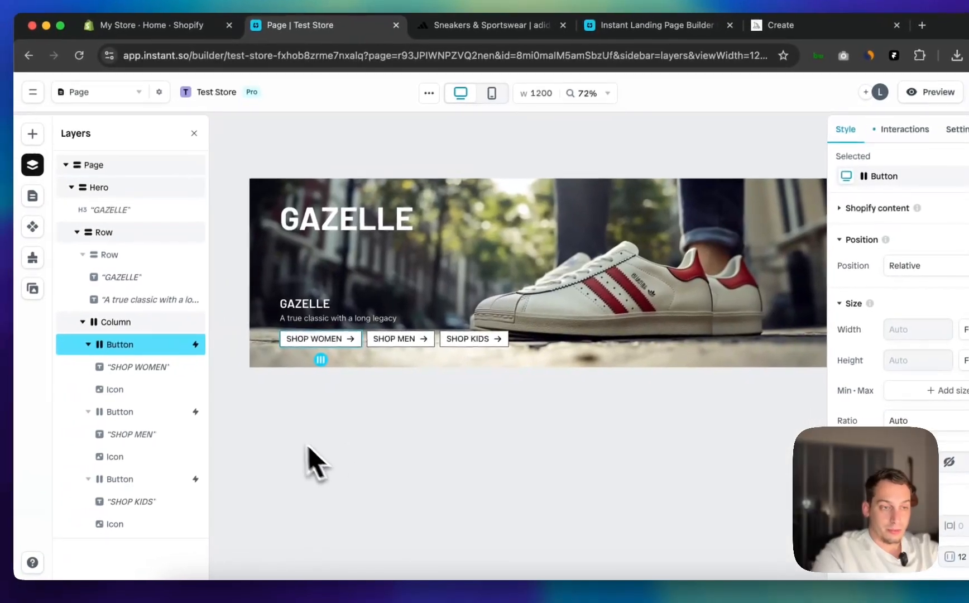
{"action": "left_click", "coordinate": [229, 458]}
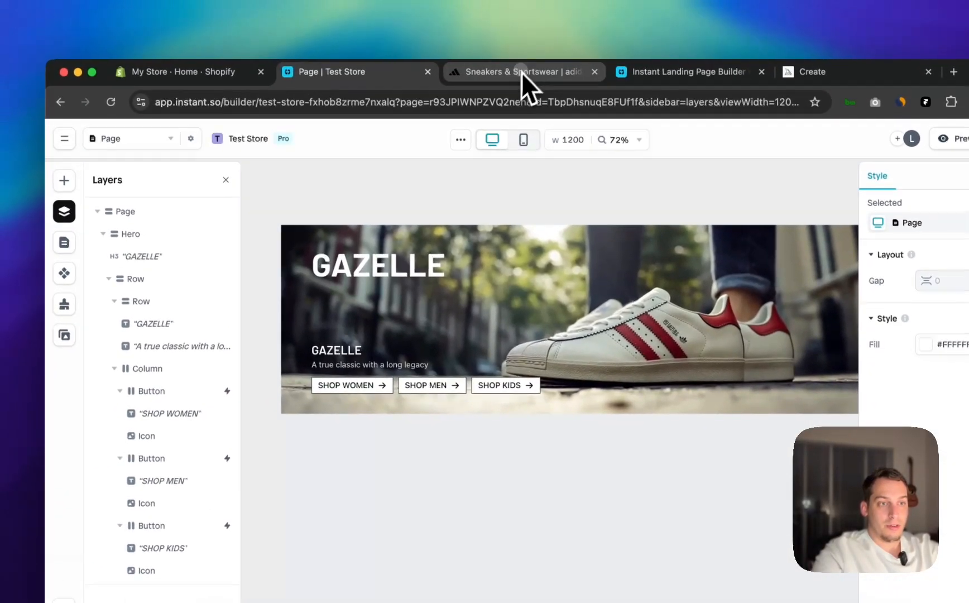
Give the small GAZELLE heading above the hero buttons a white #FFFFFF fill and black #000000 text, following the adidas homepage
{"action": "left_click", "coordinate": [496, 24]}
{"action": "left_click", "coordinate": [350, 24]}
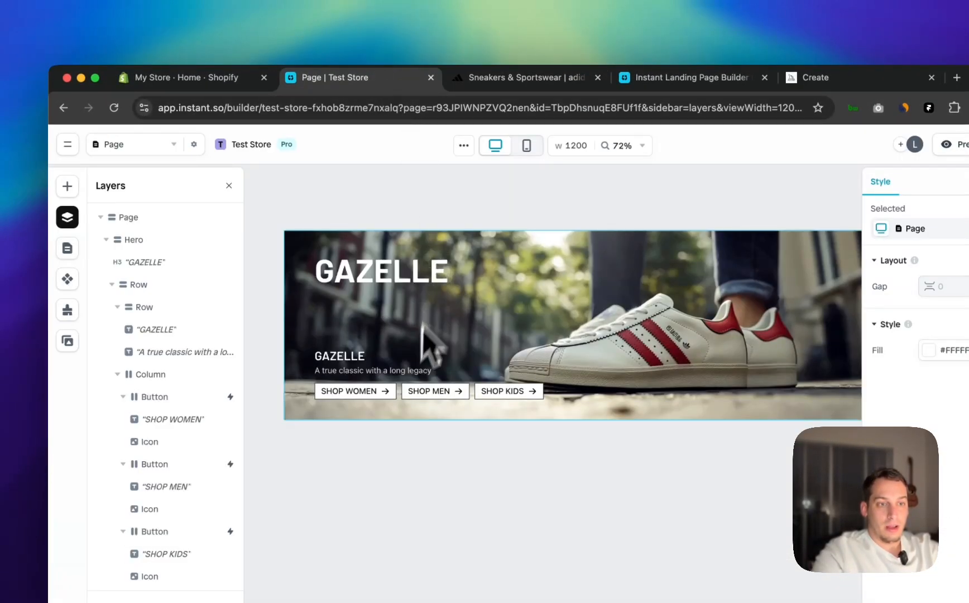
{"action": "left_click", "coordinate": [361, 359]}
{"action": "scroll", "coordinate": [304, 365], "scroll_direction": "up", "scroll_amount": 5}
{"action": "left_click", "coordinate": [328, 360]}
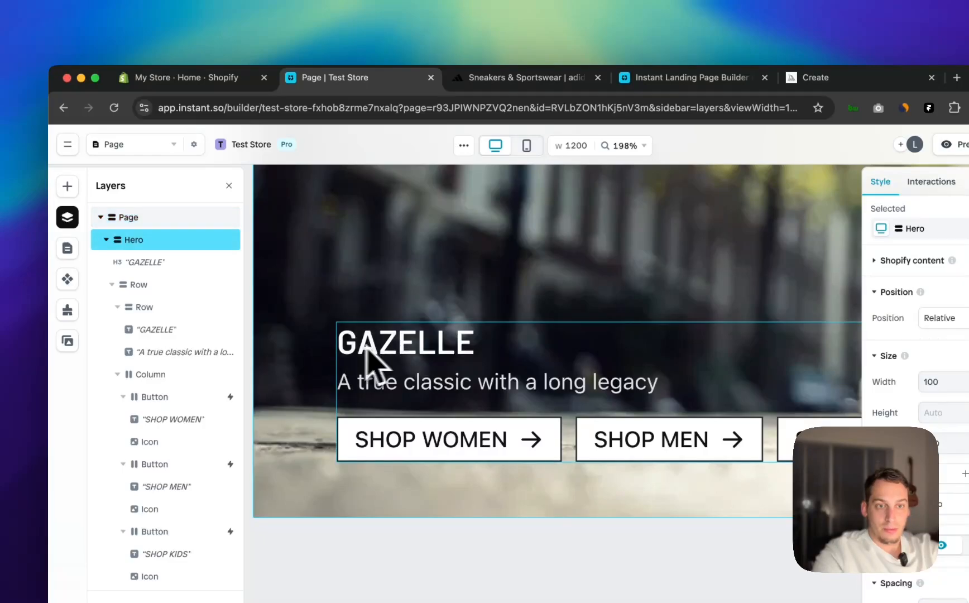
{"action": "left_click", "coordinate": [152, 332]}
{"action": "scroll", "coordinate": [913, 456], "scroll_direction": "down", "scroll_amount": 5}
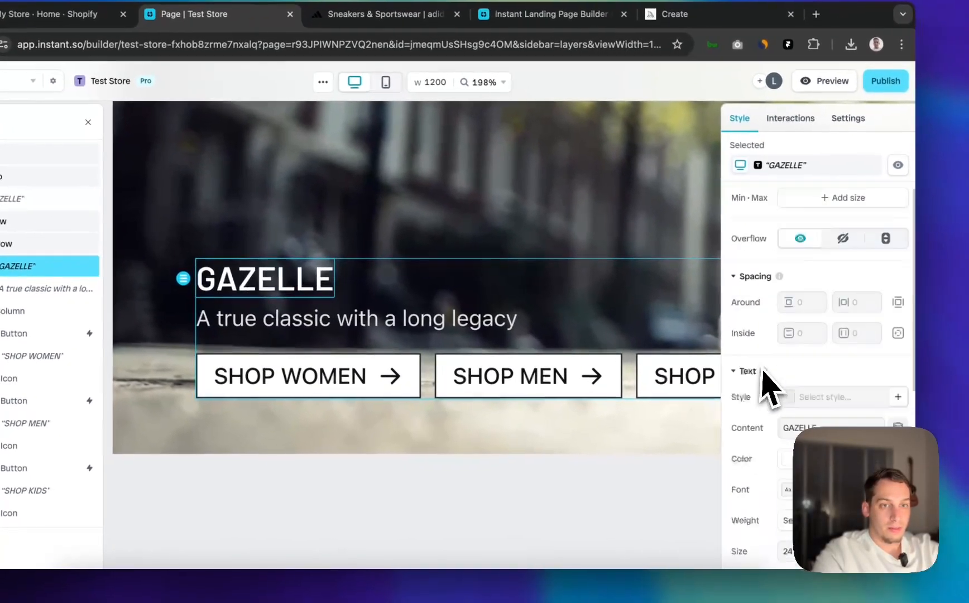
{"action": "scroll", "coordinate": [776, 365], "scroll_direction": "down", "scroll_amount": 5}
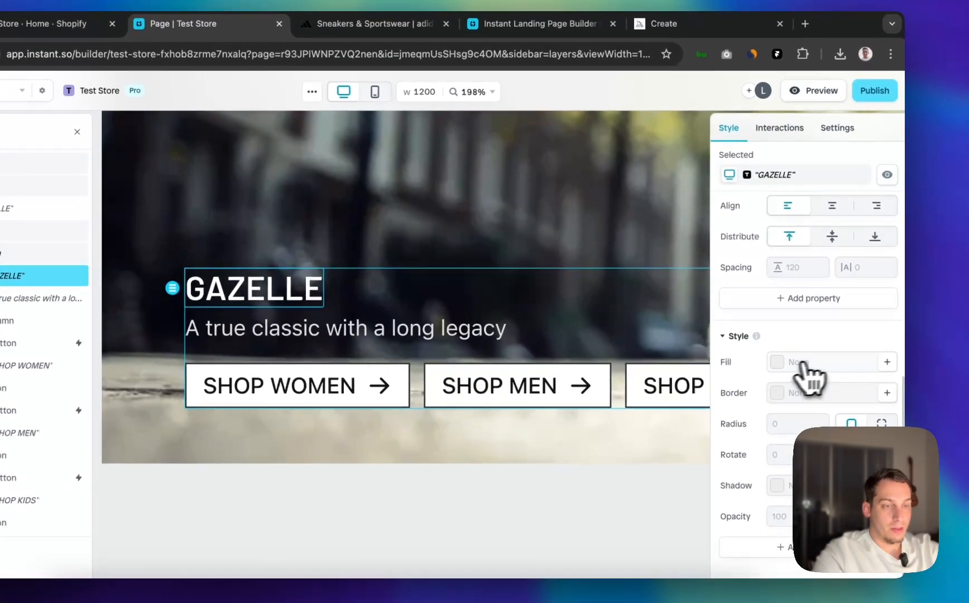
{"action": "left_click", "coordinate": [802, 364]}
{"action": "left_click_drag", "start_coordinate": [649, 315], "coordinate": [471, 247]}
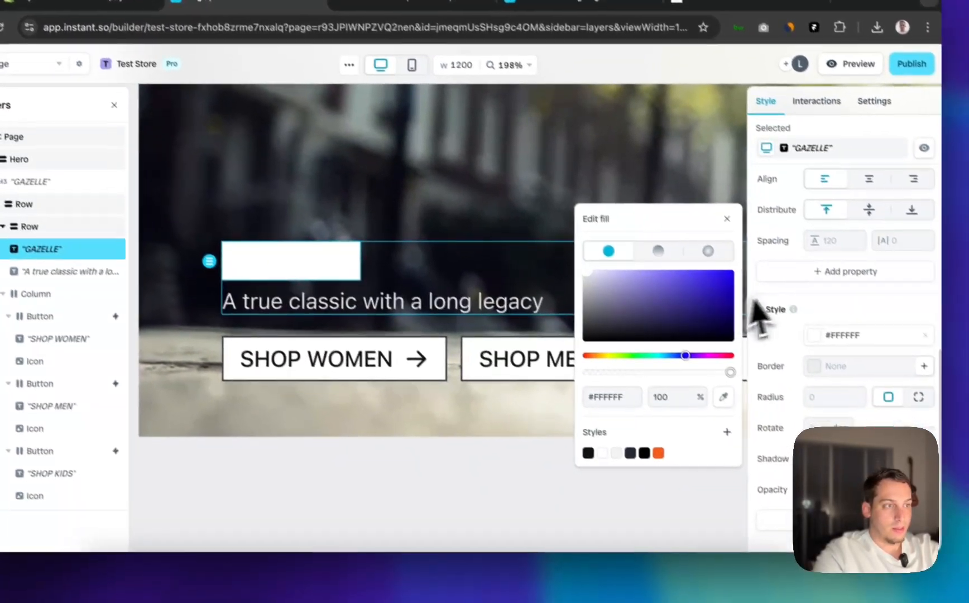
{"action": "scroll", "coordinate": [864, 350], "scroll_direction": "down", "scroll_amount": 5}
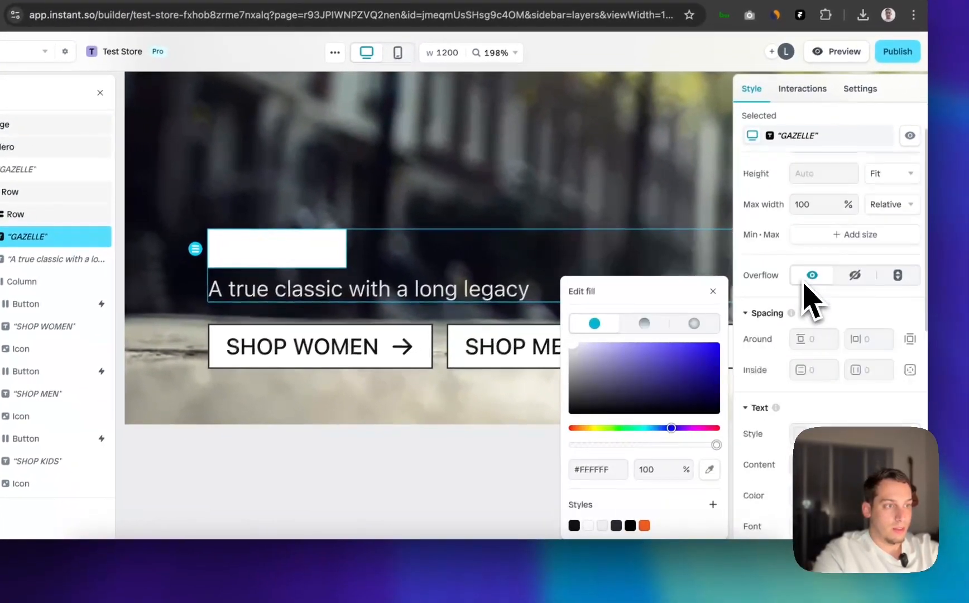
{"action": "scroll", "coordinate": [802, 282], "scroll_direction": "down", "scroll_amount": 1}
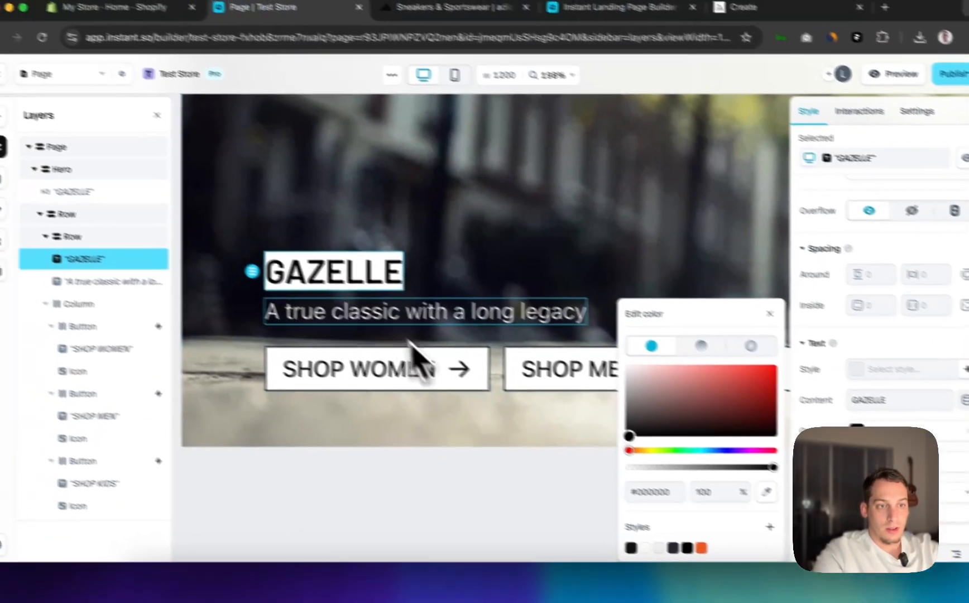
Give the "A true classic with a long legacy" text a white #FFFFFF fill and black #000000 text color
{"action": "left_click", "coordinate": [265, 287]}
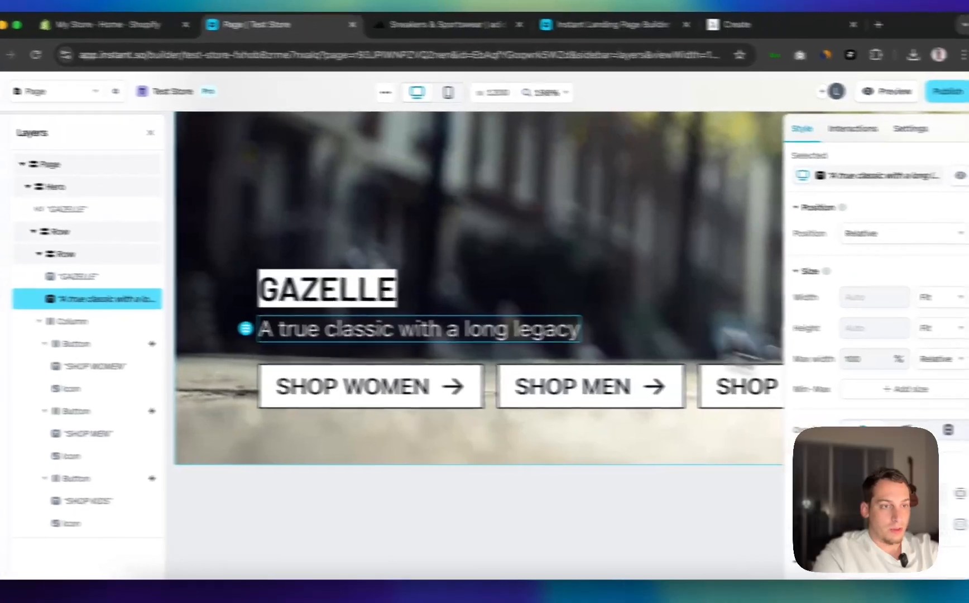
{"action": "scroll", "coordinate": [809, 402], "scroll_direction": "down", "scroll_amount": 5}
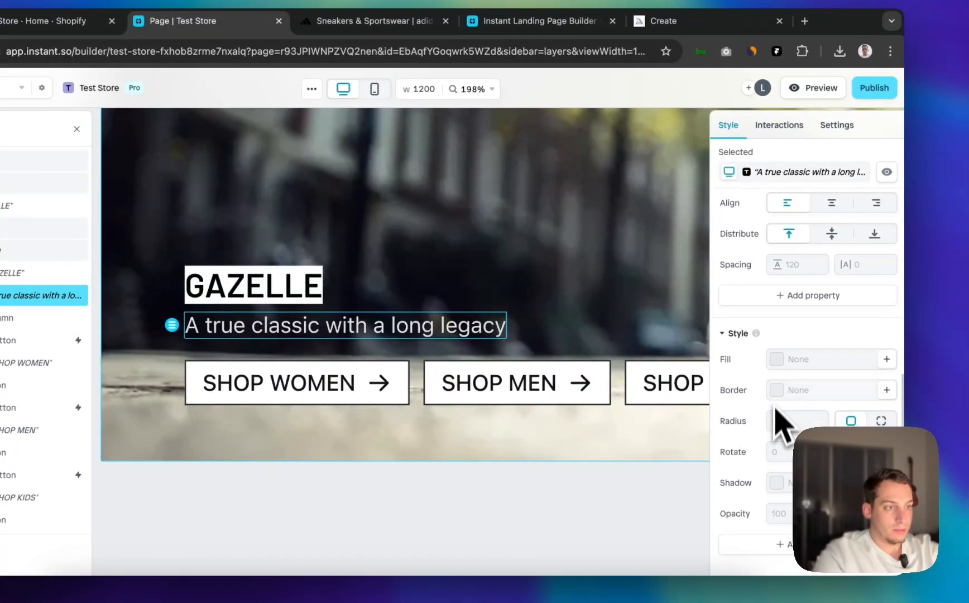
{"action": "left_click", "coordinate": [775, 359]}
{"action": "left_click_drag", "start_coordinate": [695, 358], "coordinate": [514, 276]}
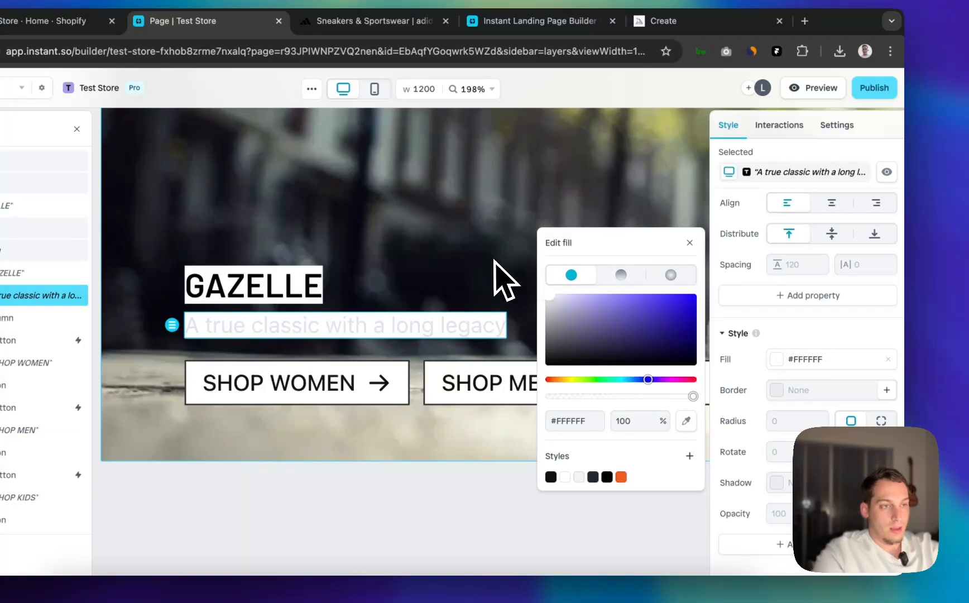
{"action": "scroll", "coordinate": [811, 248], "scroll_direction": "up", "scroll_amount": 4}
{"action": "left_click", "coordinate": [775, 286]}
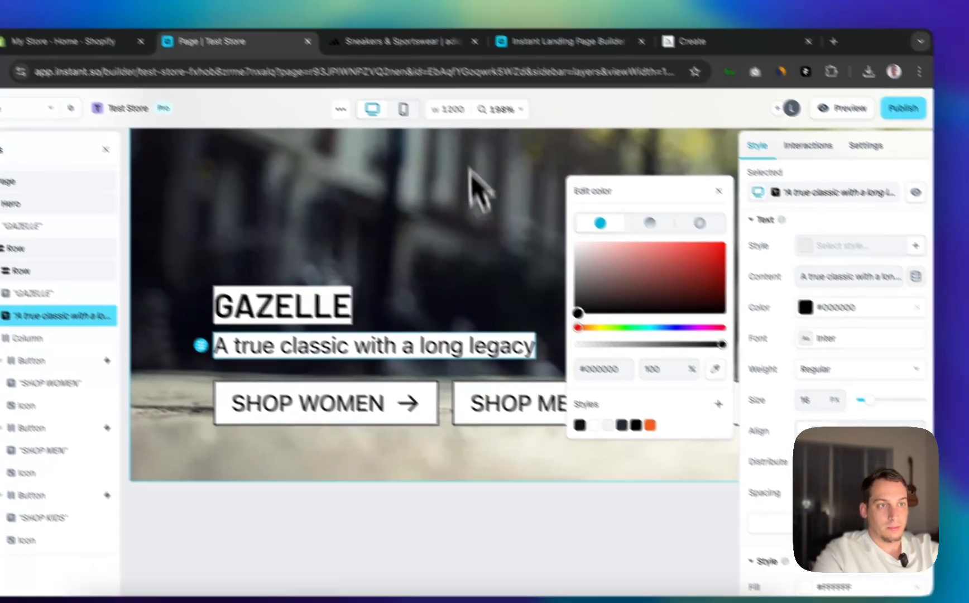
Compare the tagline with the adidas homepage, then set its text color to #525252 and its weight to Light
{"action": "left_click", "coordinate": [369, 21]}
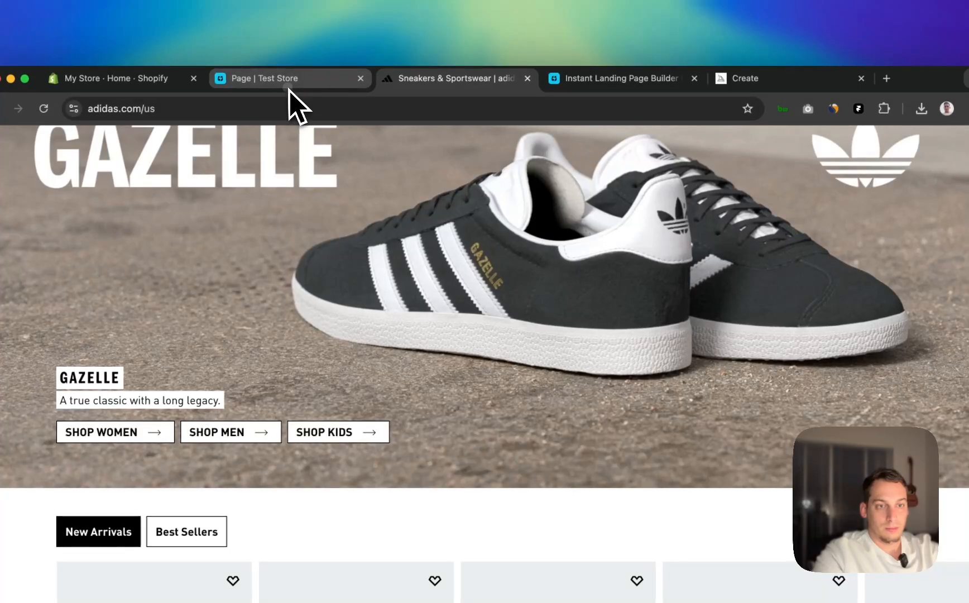
{"action": "left_click", "coordinate": [288, 83]}
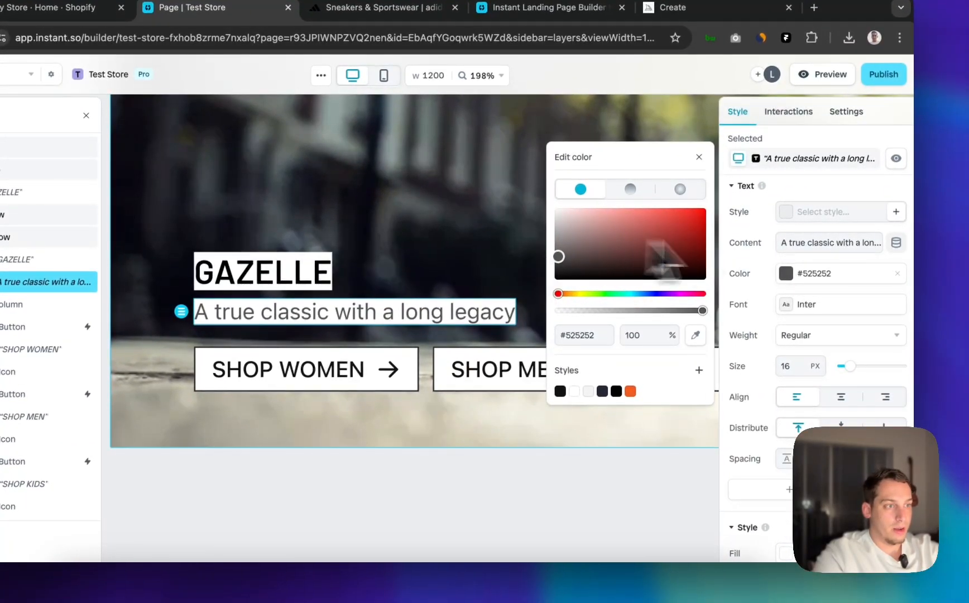
{"action": "left_click", "coordinate": [804, 334]}
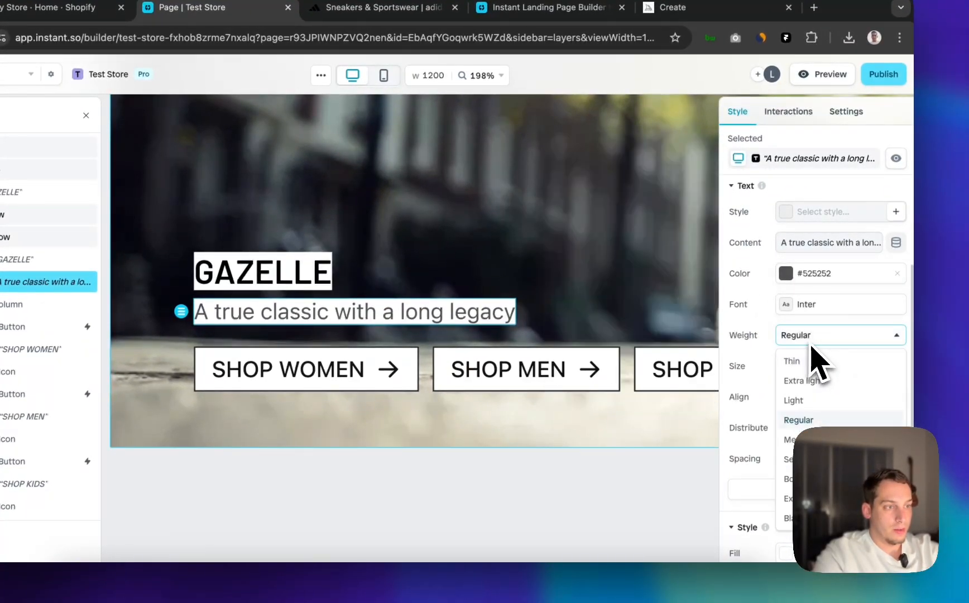
{"action": "left_click", "coordinate": [802, 400]}
{"action": "left_click", "coordinate": [647, 475]}
{"action": "scroll", "coordinate": [649, 475], "scroll_direction": "down", "scroll_amount": 5}
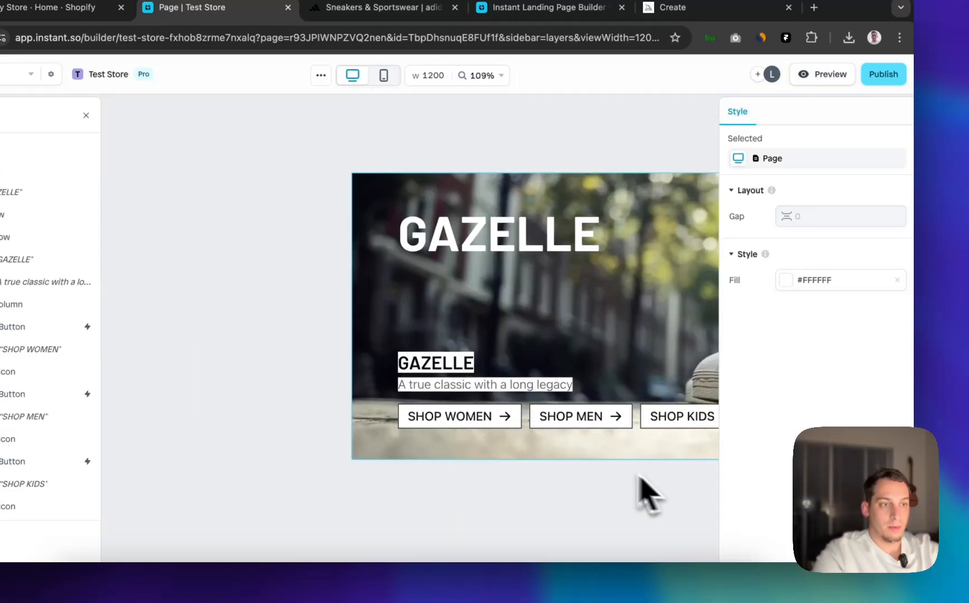
{"action": "scroll", "coordinate": [637, 475], "scroll_direction": "right", "scroll_amount": 3}
{"action": "scroll", "coordinate": [638, 476], "scroll_direction": "down", "scroll_amount": 1}
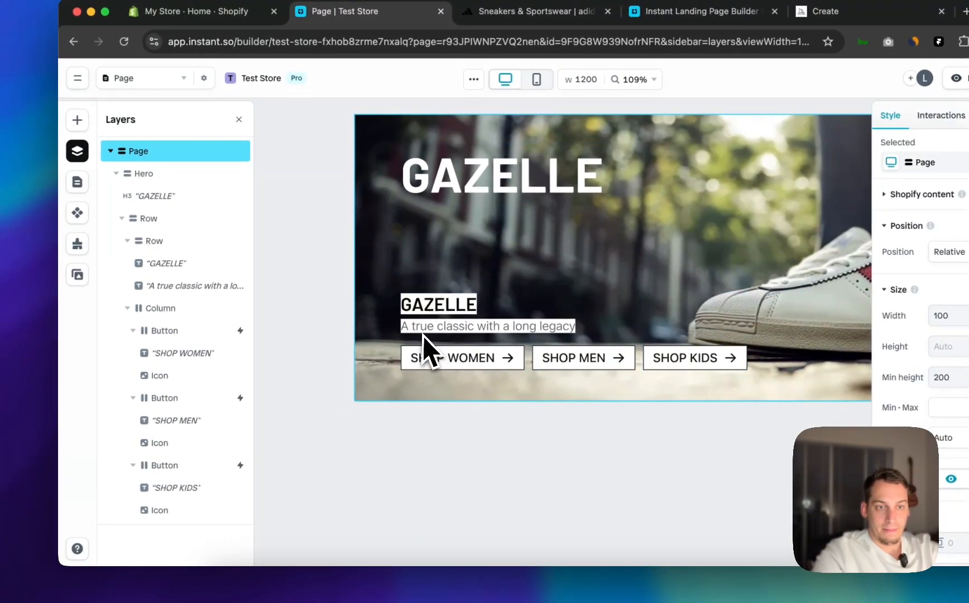
Darken the tagline's text color to #494949 and reduce its font size to 14 px
{"action": "left_click", "coordinate": [417, 338]}
{"action": "left_click", "coordinate": [178, 443]}
{"action": "left_click", "coordinate": [186, 420]}
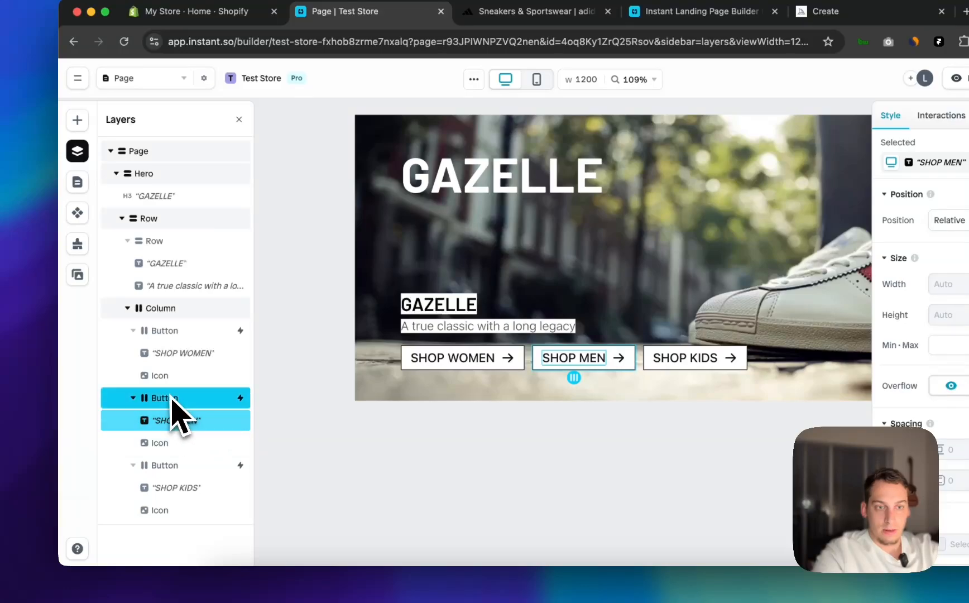
{"action": "left_click", "coordinate": [165, 287]}
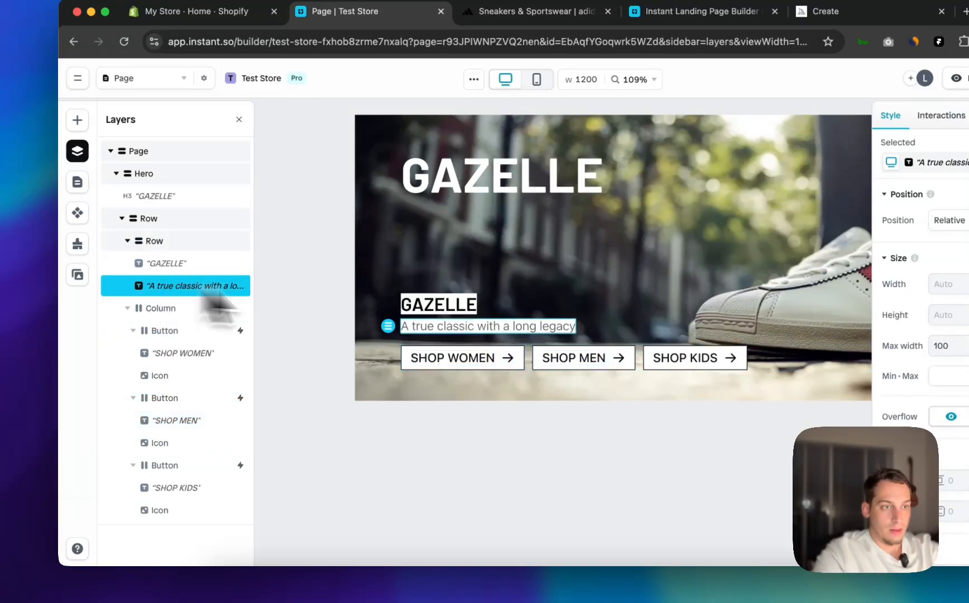
{"action": "scroll", "coordinate": [920, 346], "scroll_direction": "down", "scroll_amount": 3}
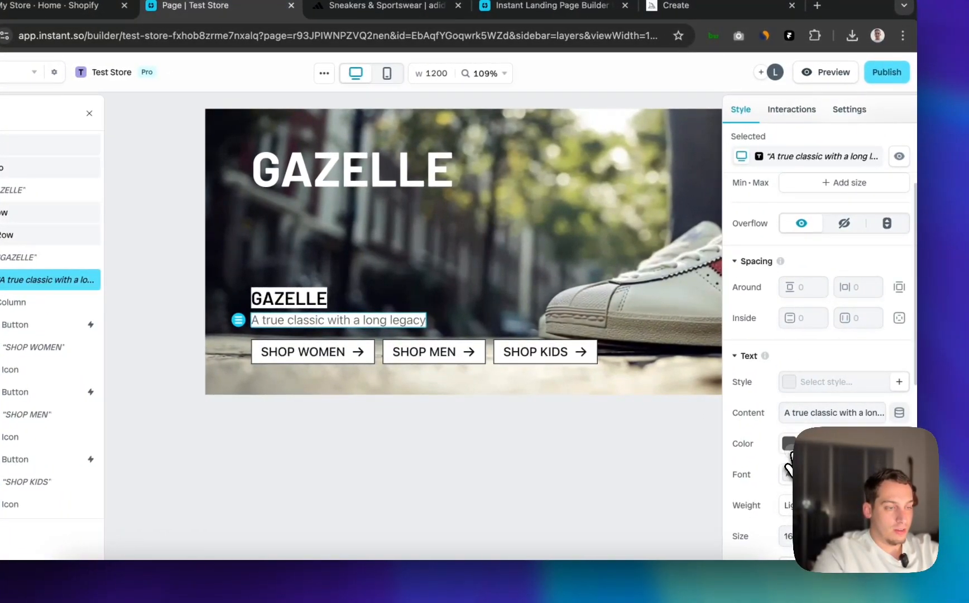
{"action": "left_click", "coordinate": [789, 446]}
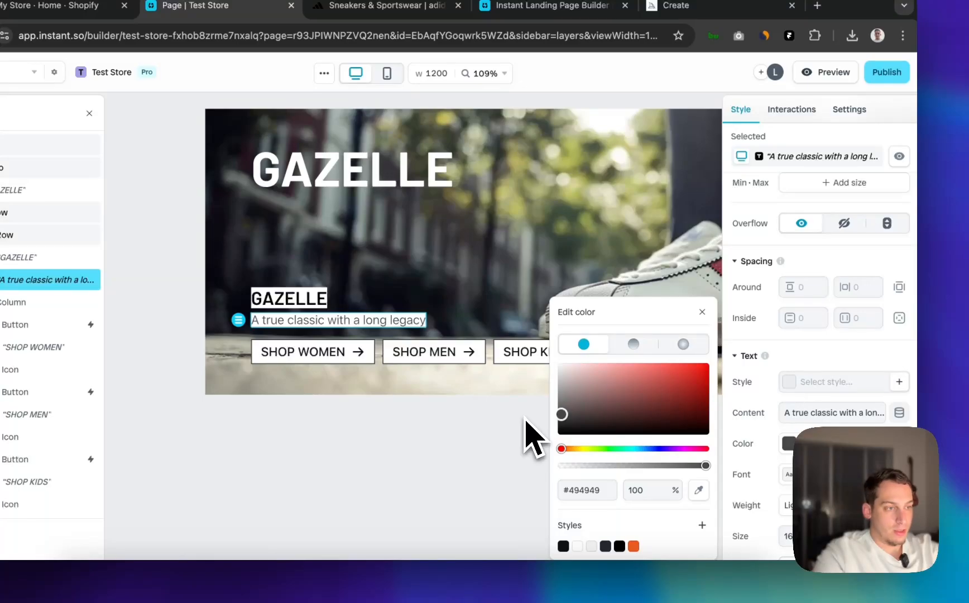
{"action": "scroll", "coordinate": [820, 491], "scroll_direction": "down", "scroll_amount": 1}
{"action": "left_click", "coordinate": [809, 501]}
{"action": "key", "text": "Up"}
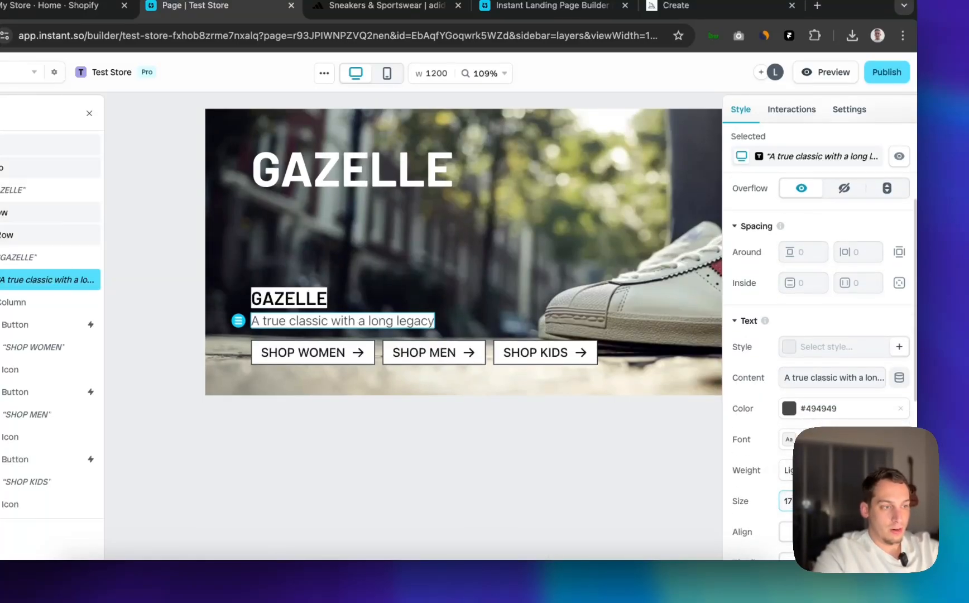
{"action": "key", "text": "Down"}
{"action": "key", "text": "Down"}
{"action": "key", "text": "Down"}
{"action": "left_click", "coordinate": [633, 504]}
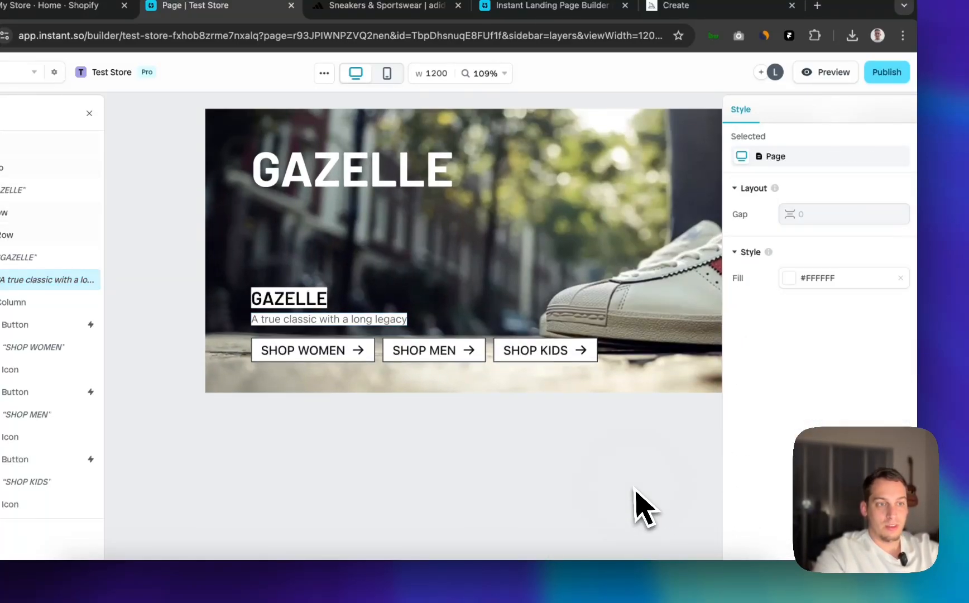
Review the whole hero section and compare it with the adidas homepage, including its product section, before returning to the page builder
{"action": "scroll", "coordinate": [630, 508], "scroll_direction": "right", "scroll_amount": 3}
{"action": "scroll", "coordinate": [629, 509], "scroll_direction": "down", "scroll_amount": 4}
{"action": "scroll", "coordinate": [612, 495], "scroll_direction": "down", "scroll_amount": 3}
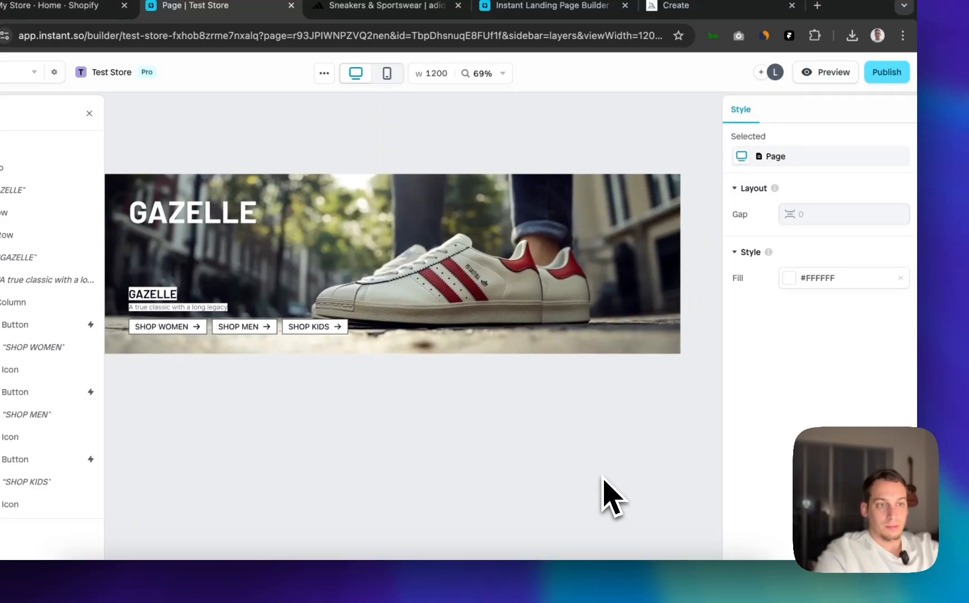
{"action": "left_click", "coordinate": [385, 5]}
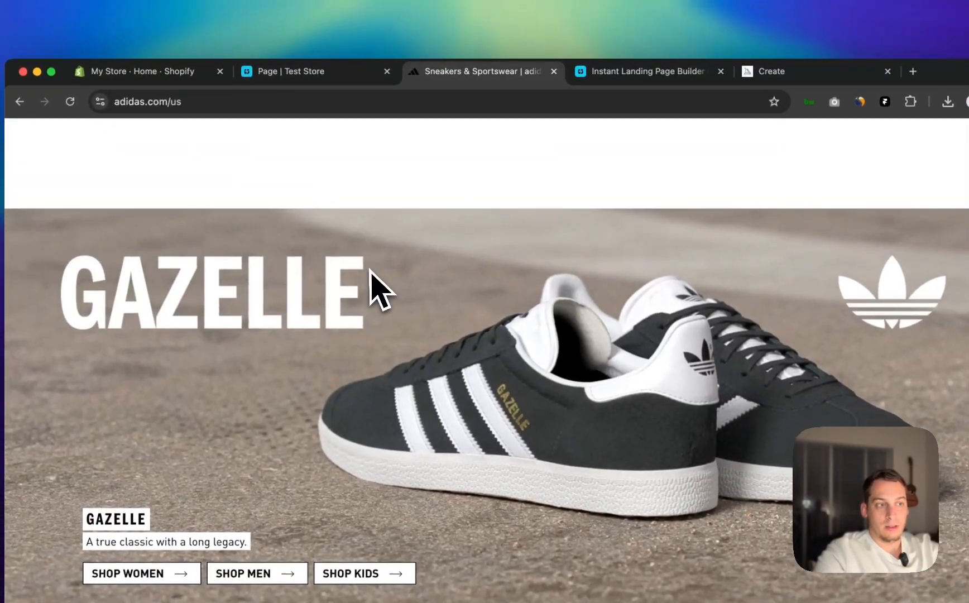
{"action": "scroll", "coordinate": [378, 288], "scroll_direction": "down", "scroll_amount": 8}
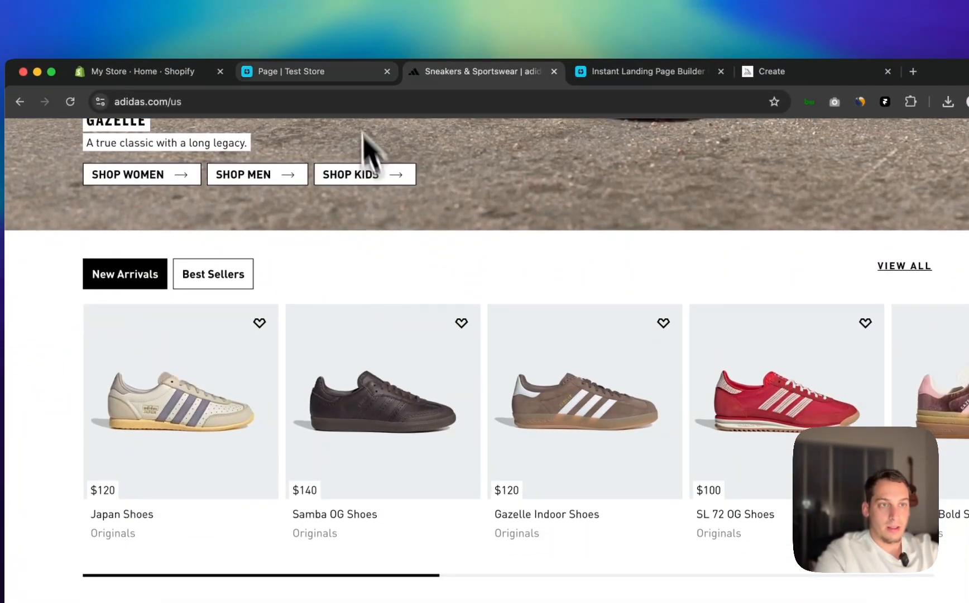
{"action": "left_click", "coordinate": [301, 72]}
{"action": "scroll", "coordinate": [414, 200], "scroll_direction": "right", "scroll_amount": 1}
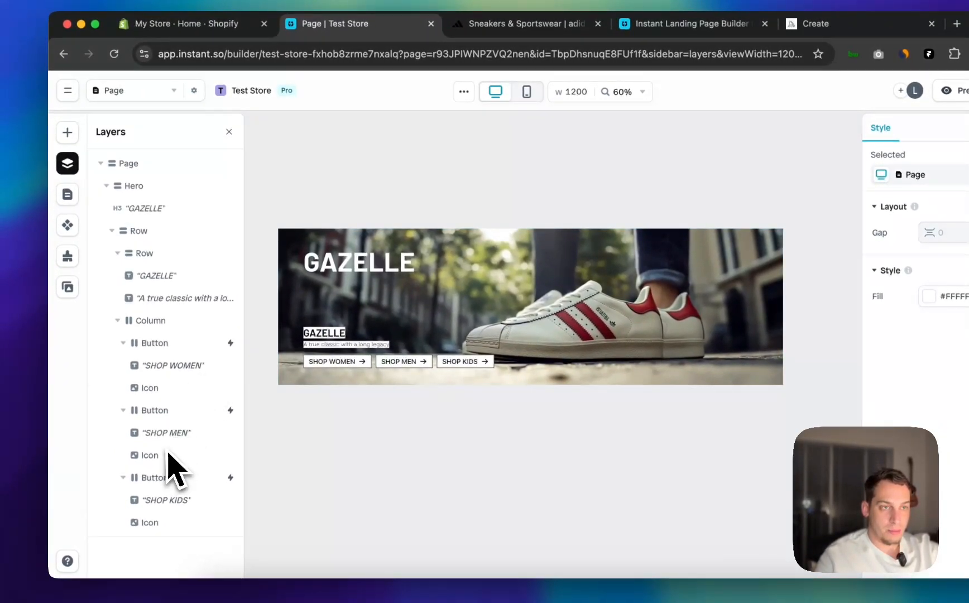
In the mobile layout, collapse the button layers and set the direction of the Column holding the shop buttons to Vertical
{"action": "left_click", "coordinate": [527, 92]}
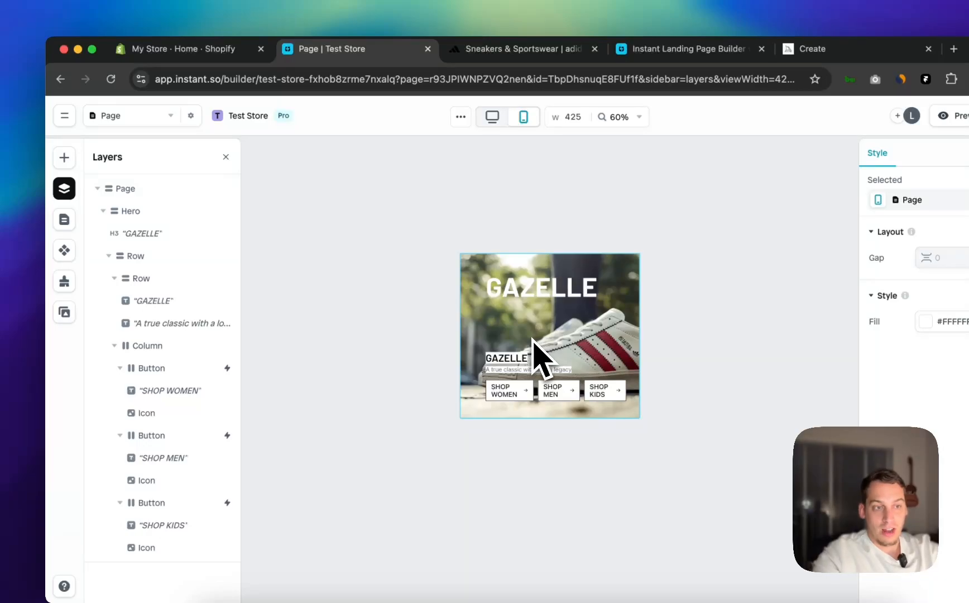
{"action": "left_click", "coordinate": [544, 401]}
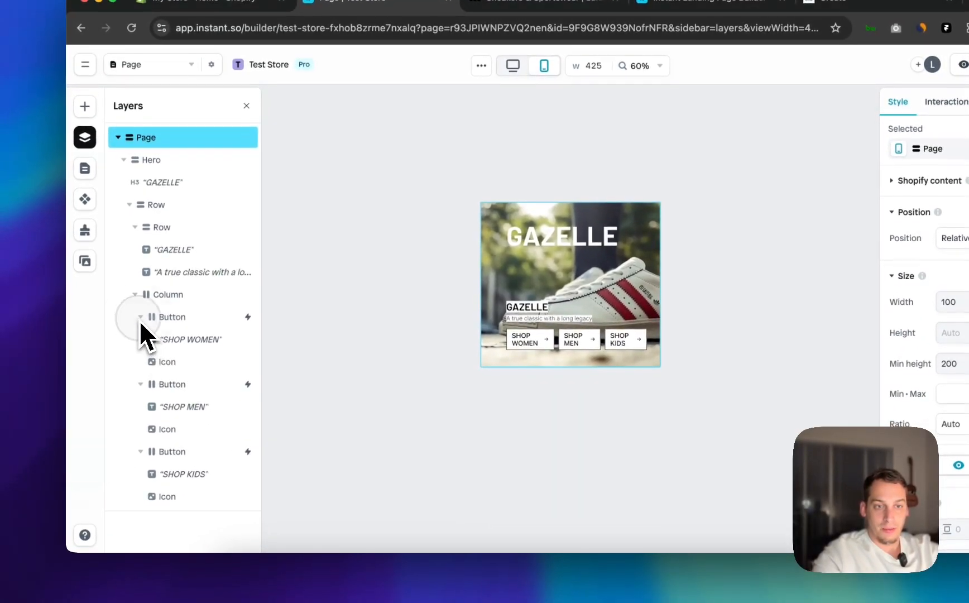
{"action": "left_click", "coordinate": [142, 319]}
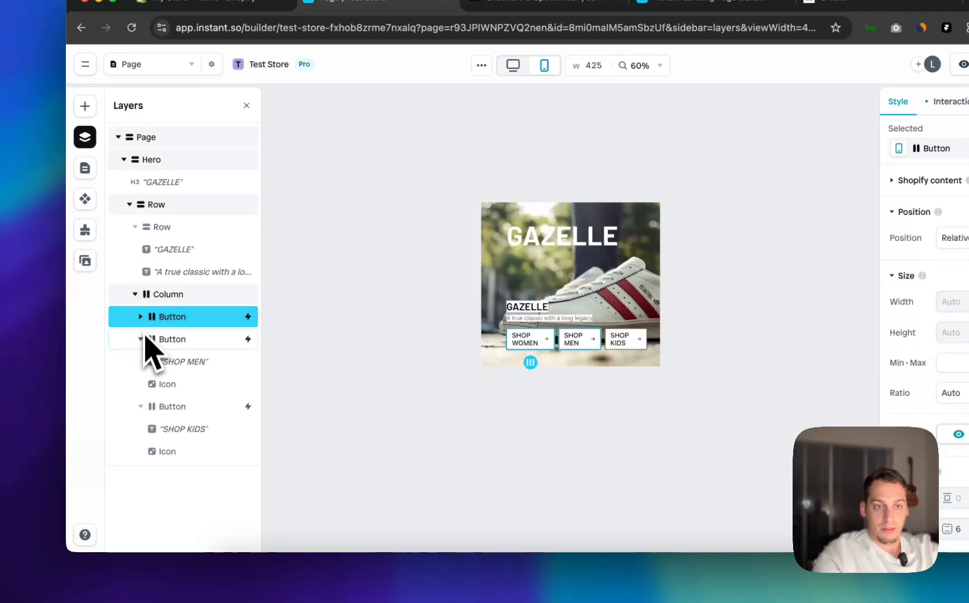
{"action": "left_click", "coordinate": [146, 341]}
{"action": "left_click", "coordinate": [143, 364]}
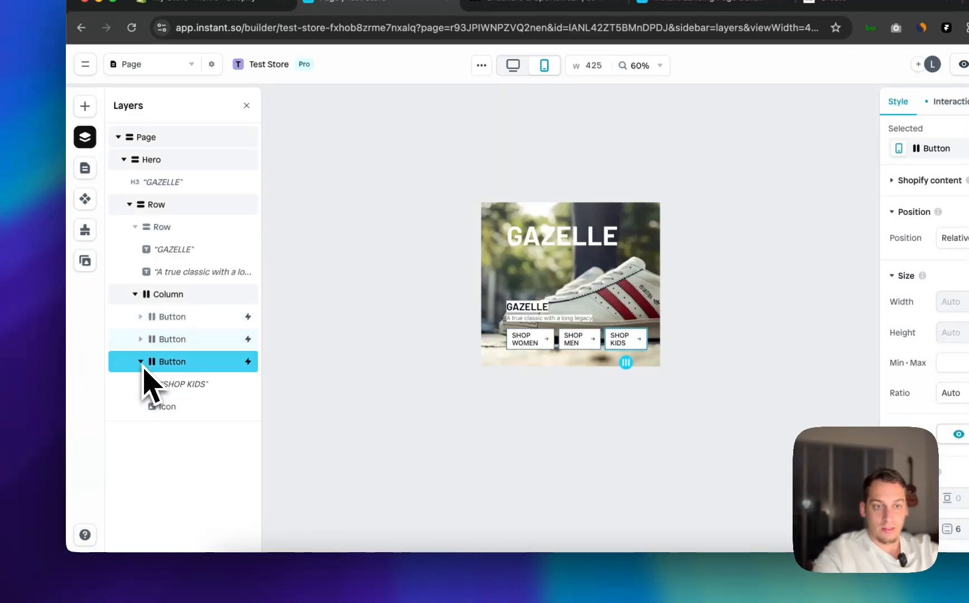
{"action": "left_click", "coordinate": [161, 297]}
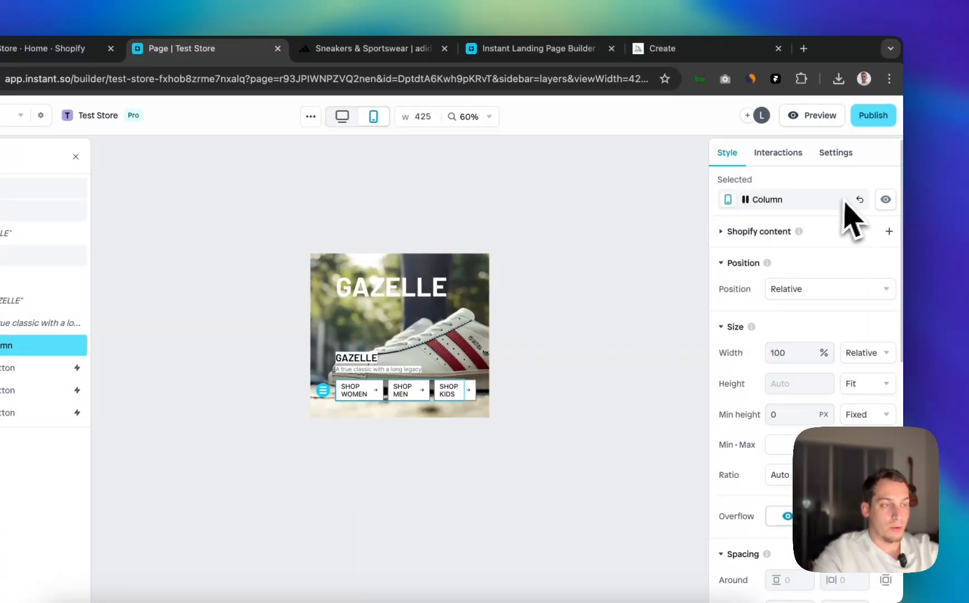
{"action": "scroll", "coordinate": [825, 287], "scroll_direction": "down", "scroll_amount": 6}
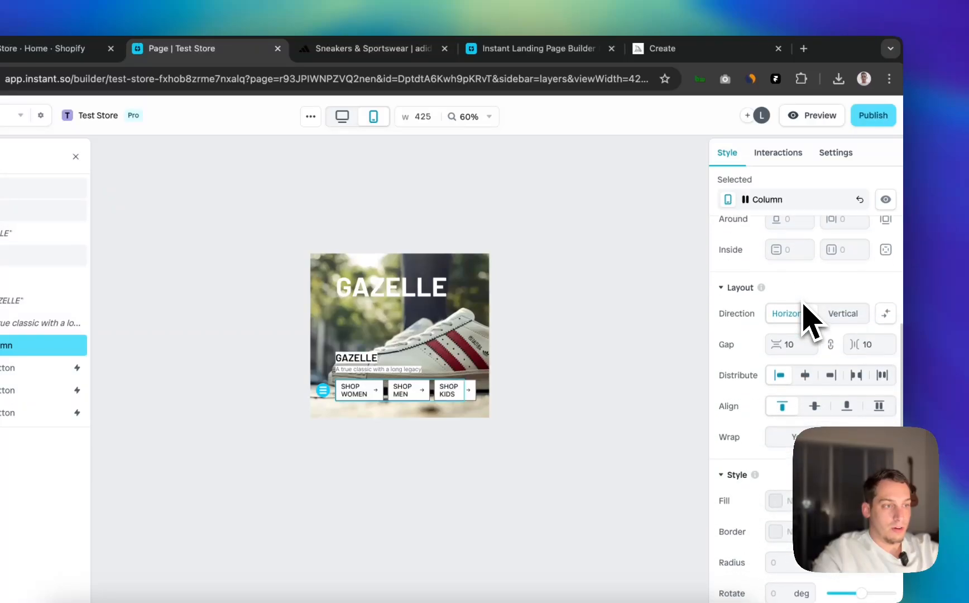
{"action": "left_click", "coordinate": [838, 321]}
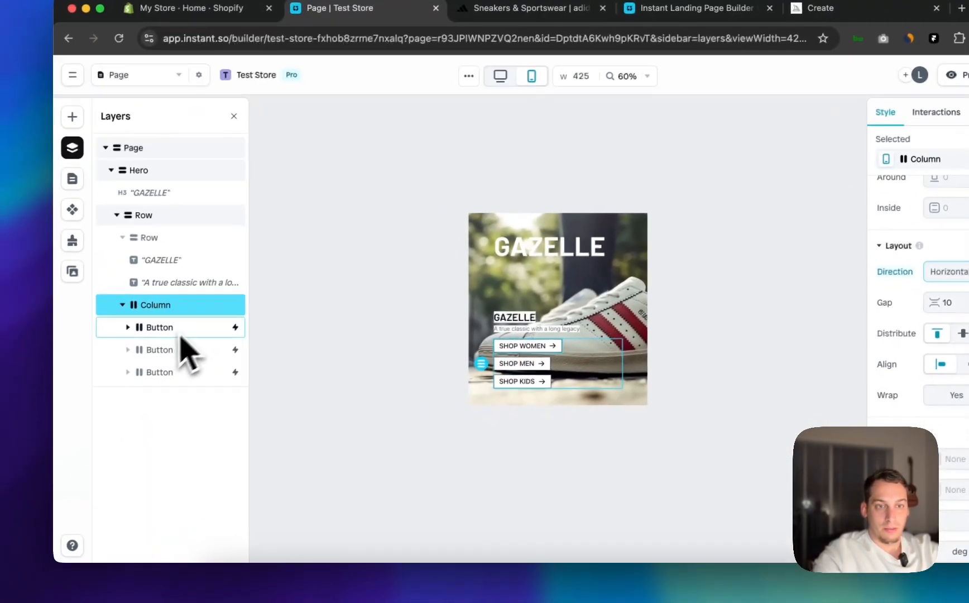
Set the width of the SHOP WOMEN, SHOP MEN and SHOP KIDS buttons to Fill in the mobile layout
{"action": "left_click", "coordinate": [23, 368]}
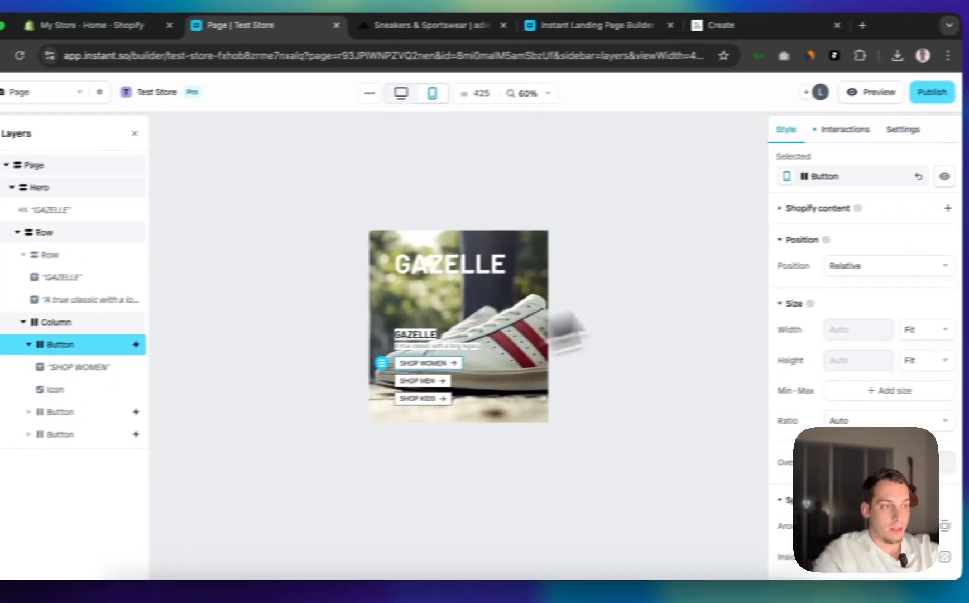
{"action": "left_click", "coordinate": [887, 328]}
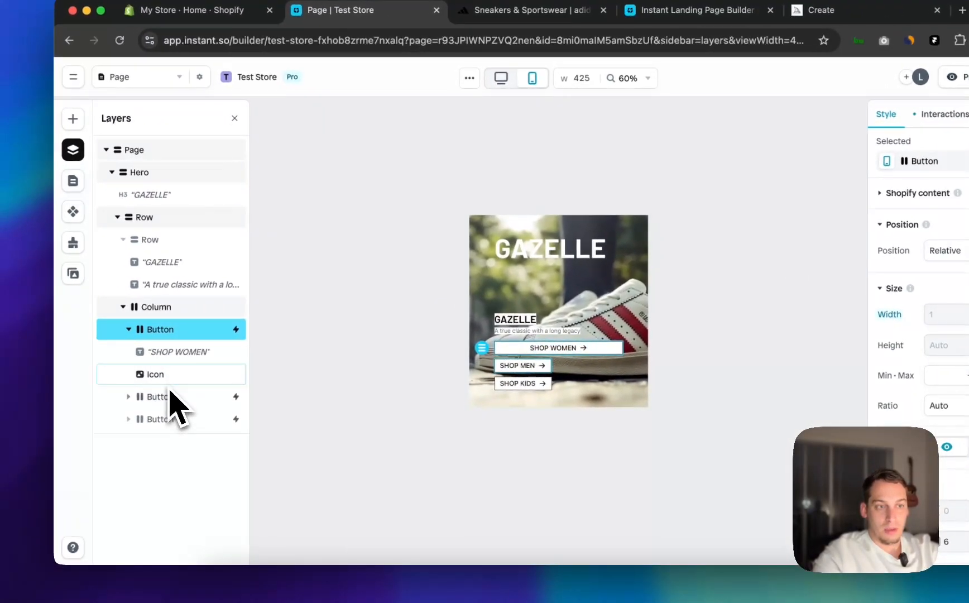
{"action": "left_click", "coordinate": [12, 410]}
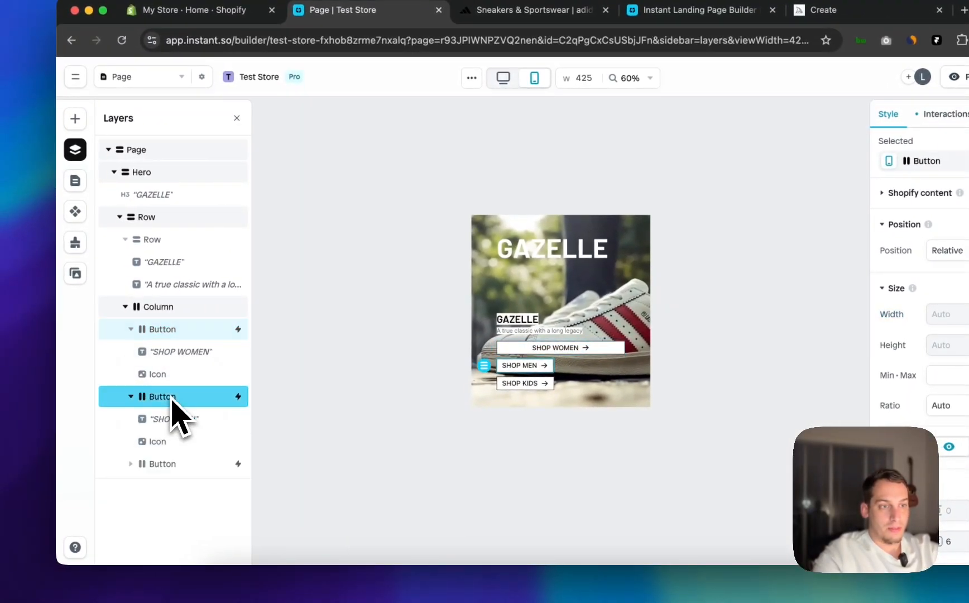
{"action": "left_click", "coordinate": [884, 316]}
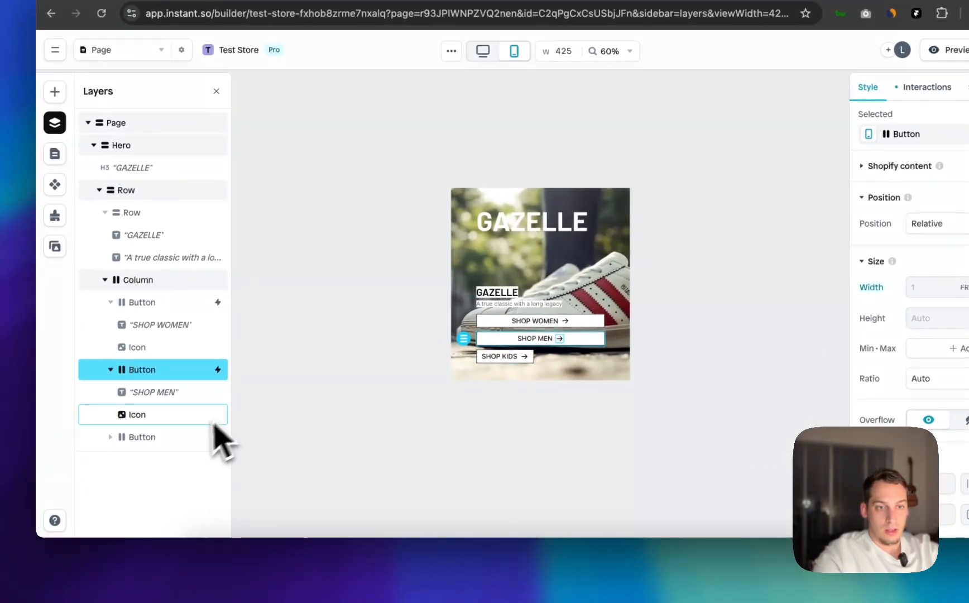
{"action": "left_click", "coordinate": [72, 459]}
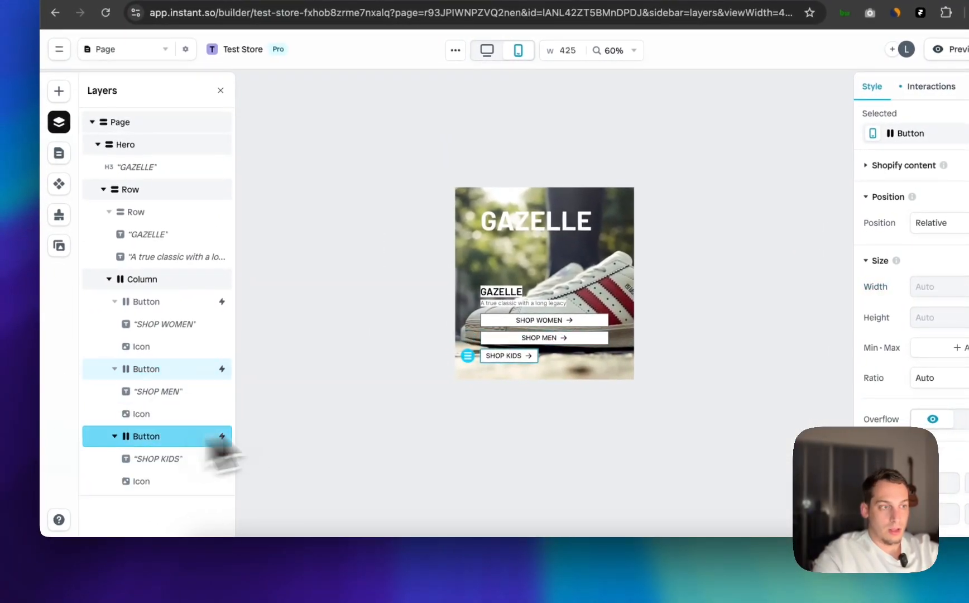
{"action": "left_click", "coordinate": [892, 307]}
{"action": "left_click", "coordinate": [915, 331]}
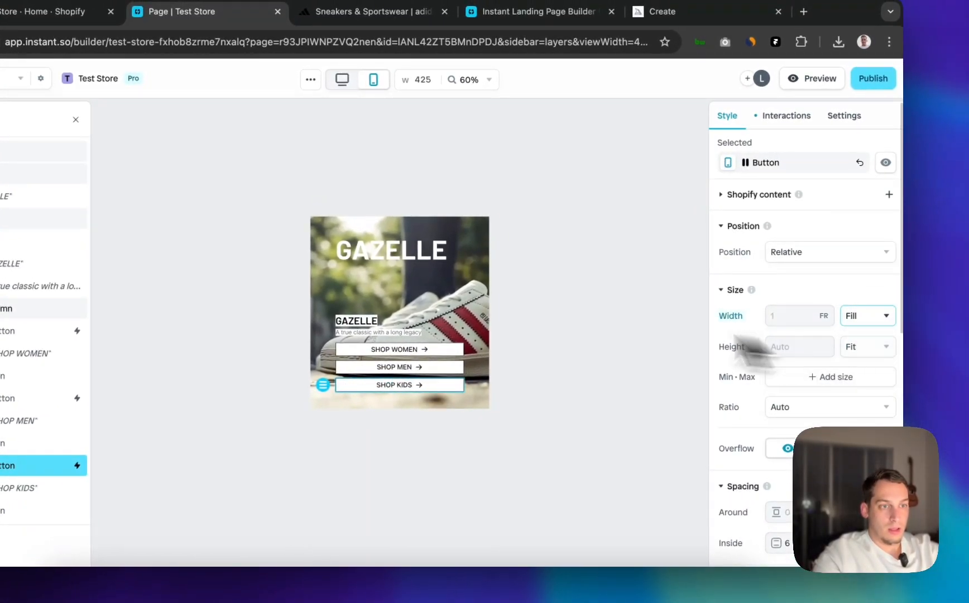
Set the Hero section's inside spacing in the mobile layout to 30 vertically and 30 horizontally
{"action": "left_click", "coordinate": [534, 316]}
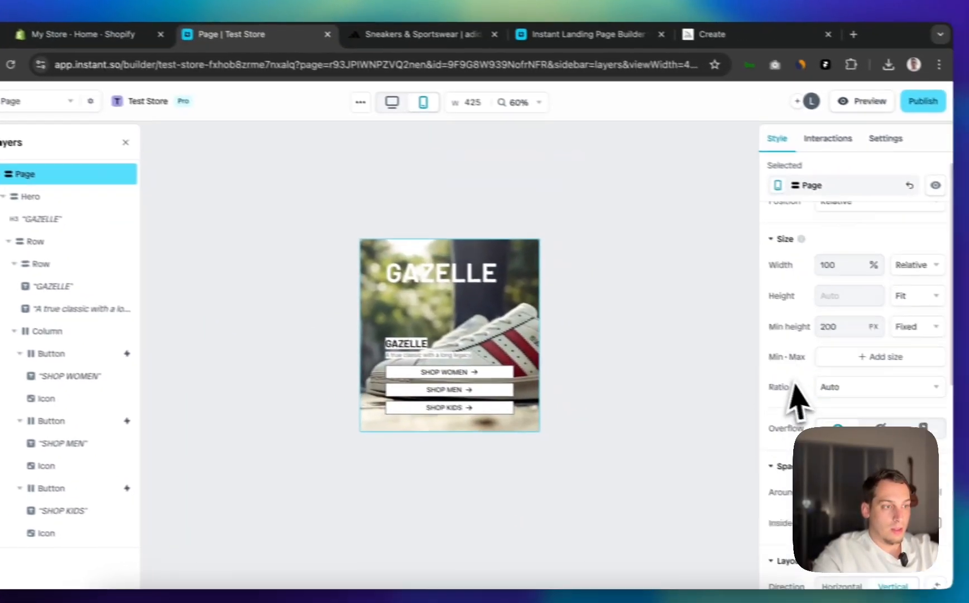
{"action": "scroll", "coordinate": [806, 391], "scroll_direction": "down", "scroll_amount": 5}
{"action": "left_click", "coordinate": [53, 198]}
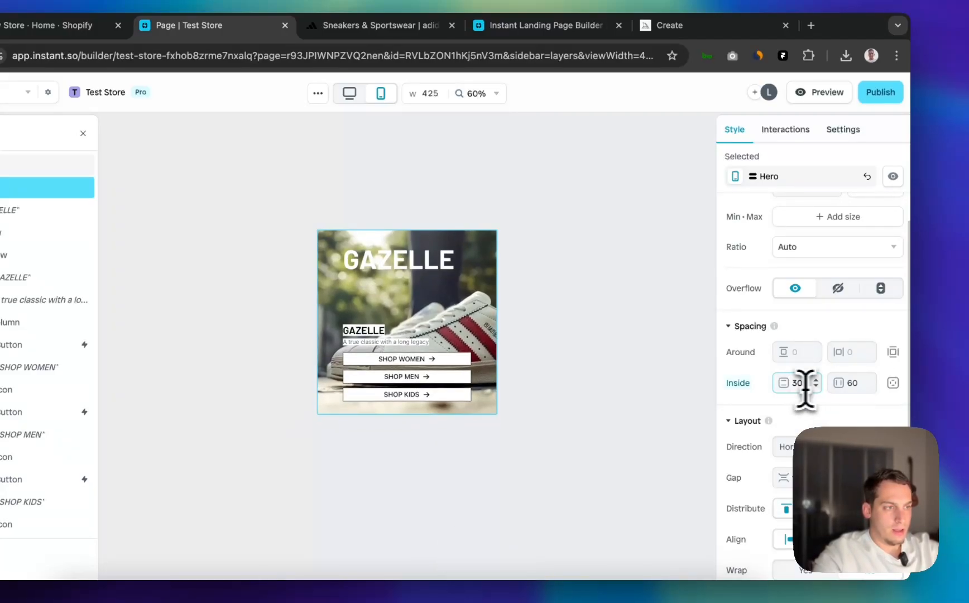
{"action": "left_click", "coordinate": [845, 384]}
{"action": "key", "text": "shift+Down"}
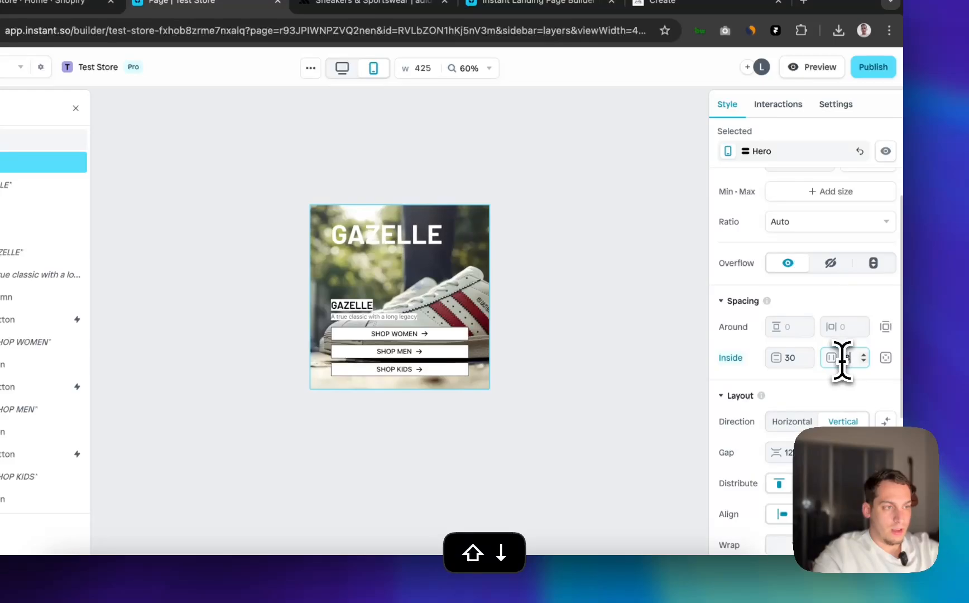
{"action": "key", "text": "shift+Down"}
{"action": "key", "text": "shift+Down"}
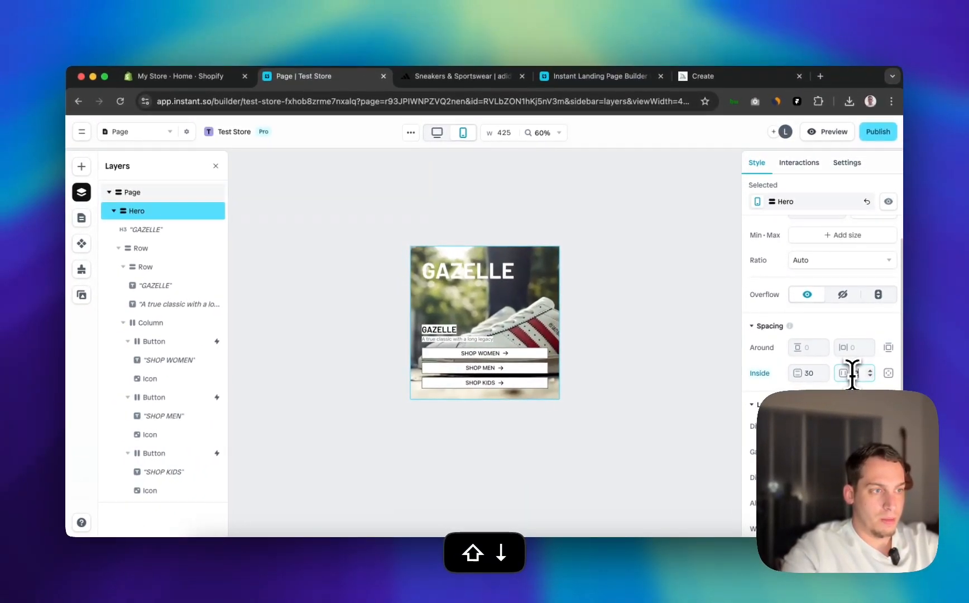
{"action": "key", "text": "shift+Down"}
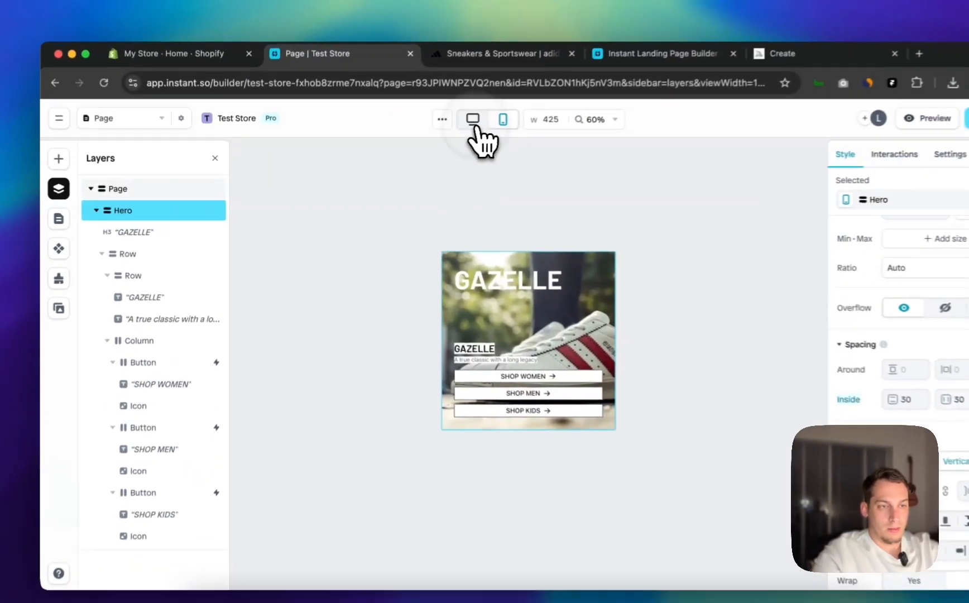
Compare the hero section in the desktop and mobile layouts, ending in the desktop layout
{"action": "left_click", "coordinate": [437, 132]}
{"action": "left_click", "coordinate": [511, 116]}
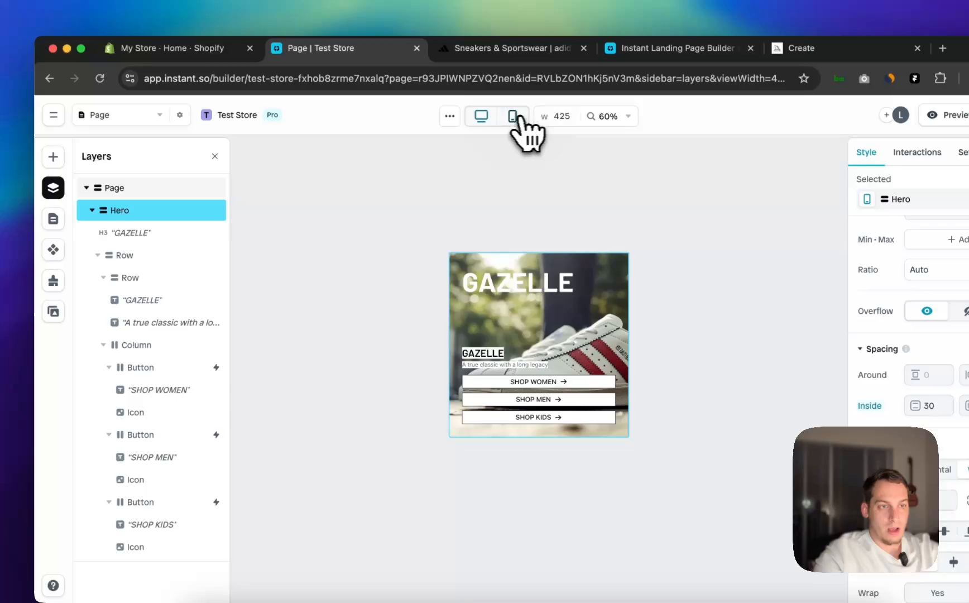
{"action": "left_click", "coordinate": [480, 116]}
{"action": "left_click", "coordinate": [512, 116]}
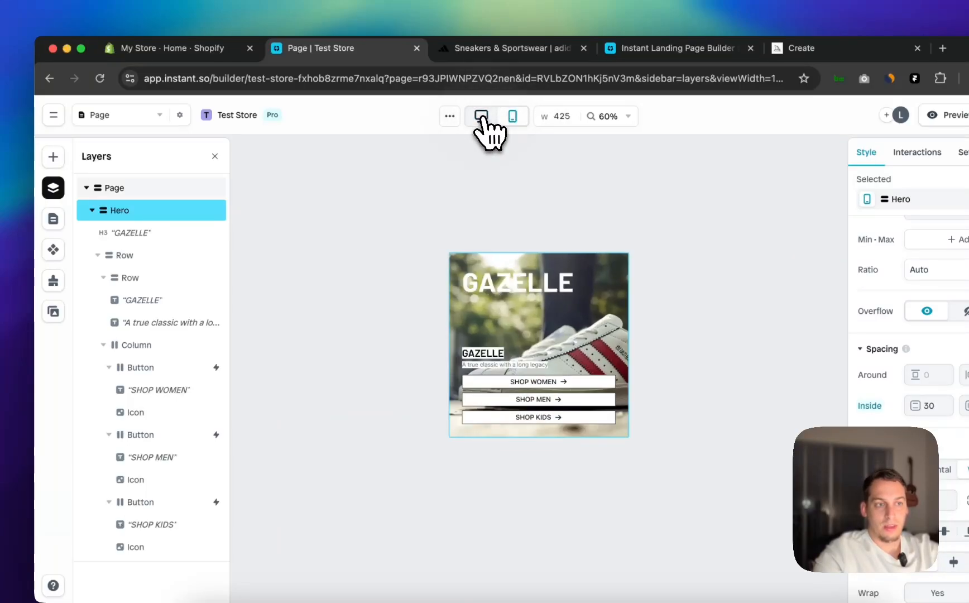
{"action": "left_click", "coordinate": [480, 116]}
{"action": "left_click", "coordinate": [511, 116]}
{"action": "left_click", "coordinate": [481, 116]}
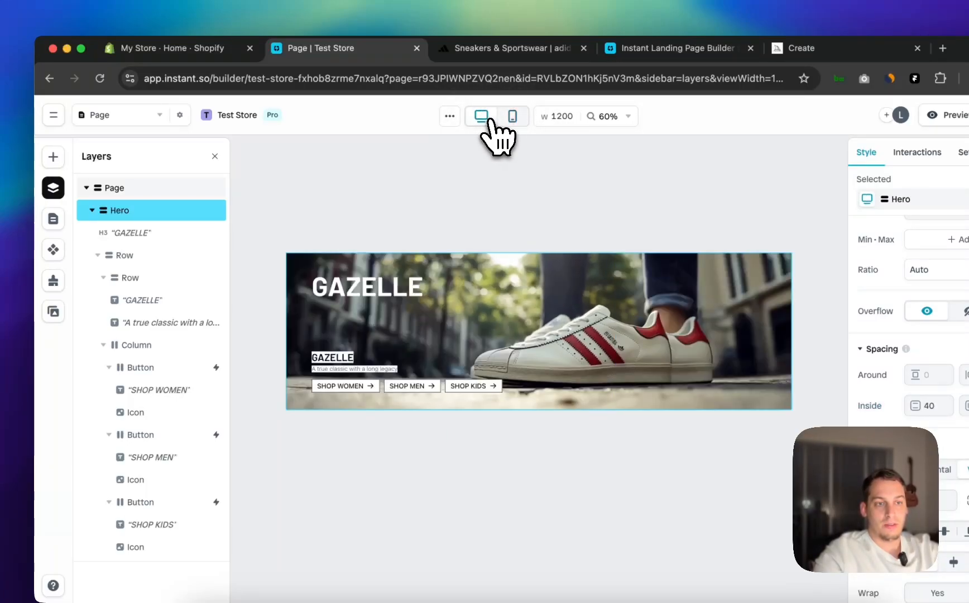
{"action": "left_click", "coordinate": [512, 116]}
{"action": "left_click", "coordinate": [482, 116]}
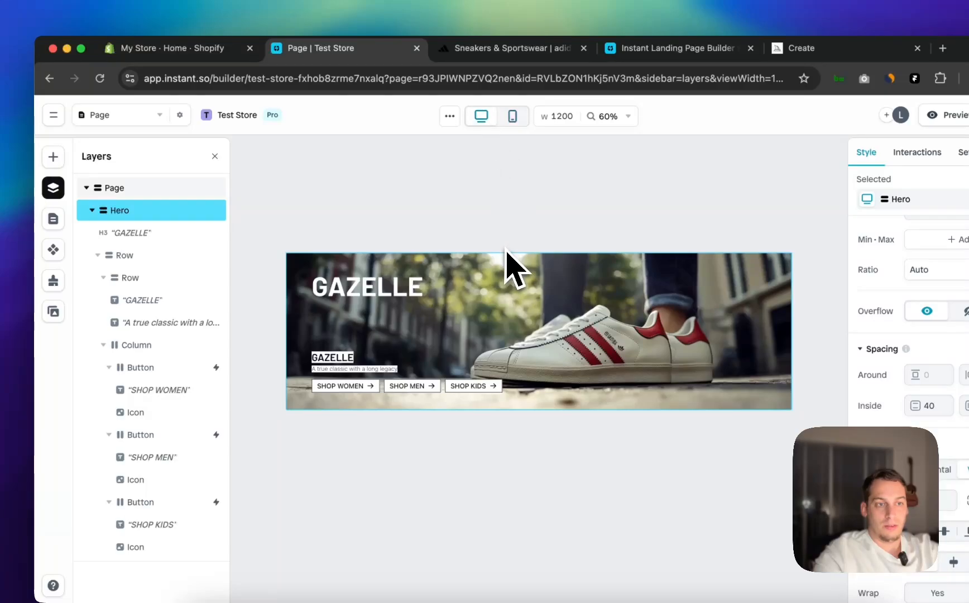
{"action": "left_click", "coordinate": [518, 224]}
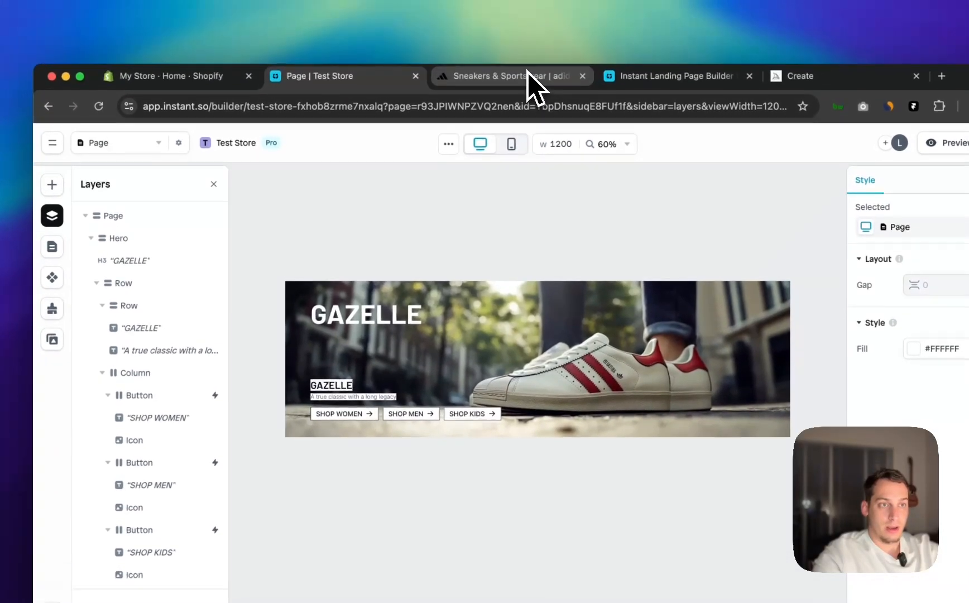
Examine the product section on the adidas homepage, switching between New Arrivals and Best Sellers and checking the product cards and slider
{"action": "left_click", "coordinate": [536, 17]}
{"action": "scroll", "coordinate": [391, 297], "scroll_direction": "down", "scroll_amount": 1}
{"action": "scroll", "coordinate": [391, 301], "scroll_direction": "up", "scroll_amount": 1}
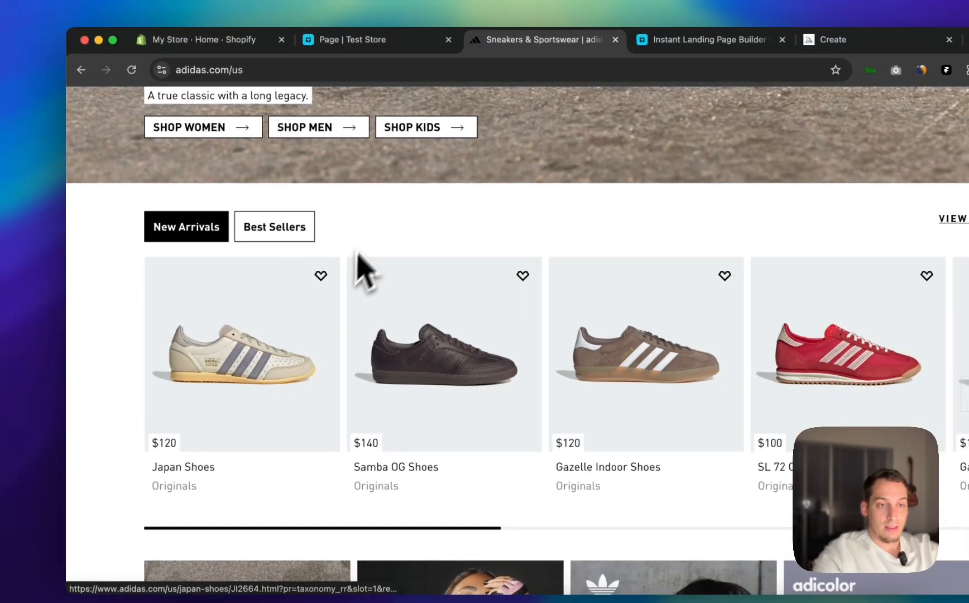
{"action": "scroll", "coordinate": [368, 242], "scroll_direction": "down", "scroll_amount": 1}
{"action": "left_click", "coordinate": [273, 206]}
{"action": "left_click", "coordinate": [223, 202]}
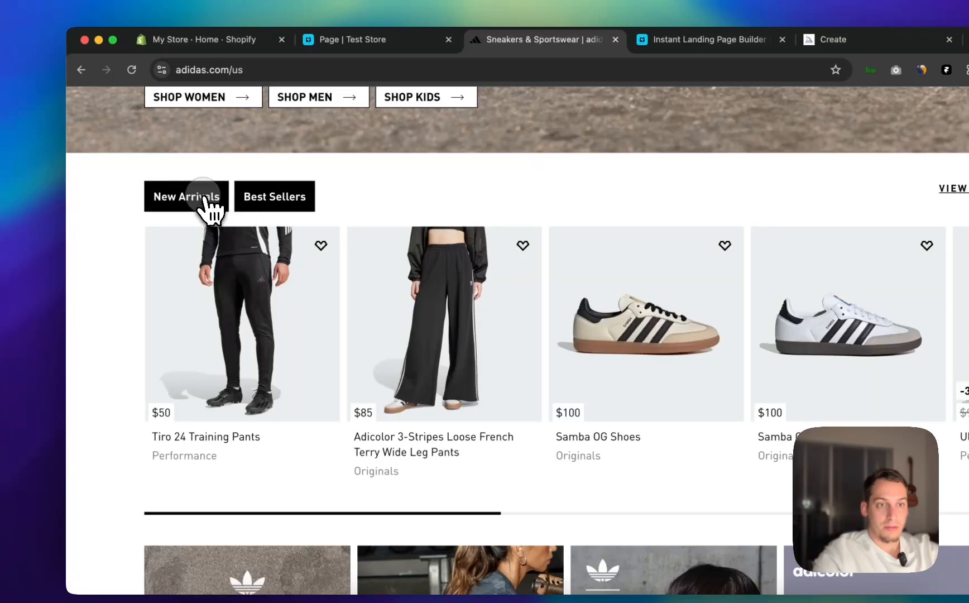
{"action": "left_click", "coordinate": [259, 201]}
{"action": "left_click", "coordinate": [213, 196]}
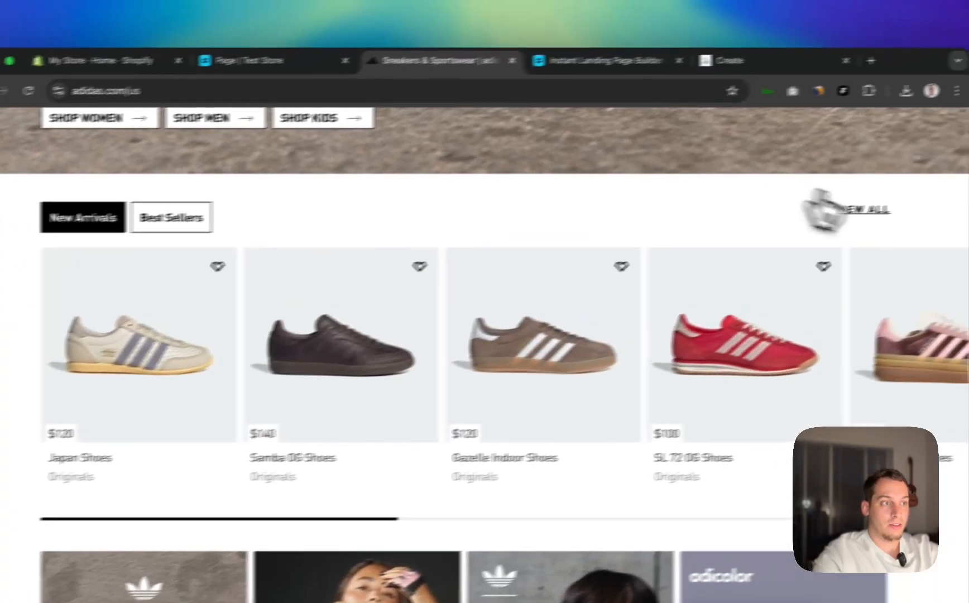
{"action": "scroll", "coordinate": [167, 395], "scroll_direction": "down", "scroll_amount": 1}
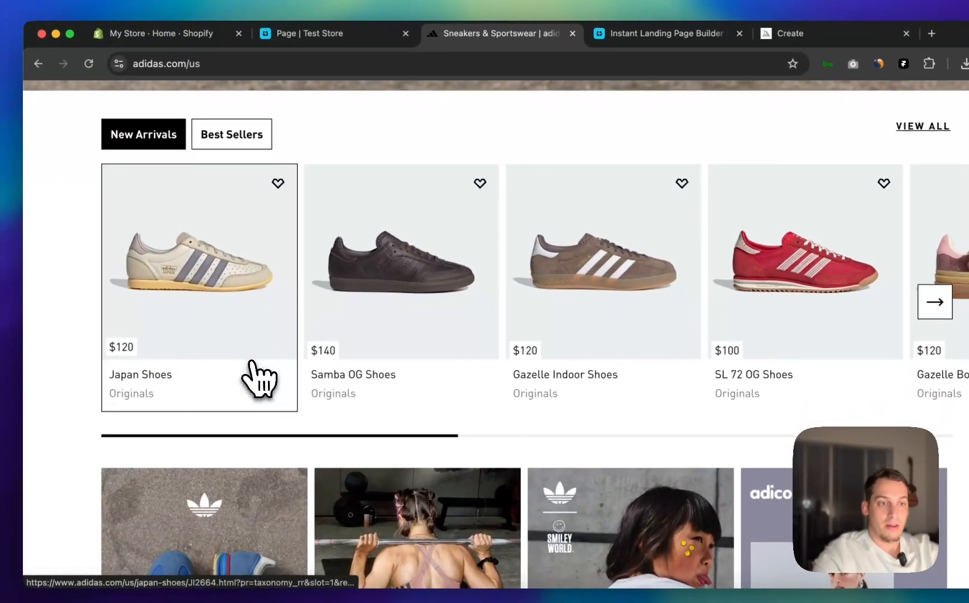
{"action": "scroll", "coordinate": [249, 321], "scroll_direction": "down", "scroll_amount": 2}
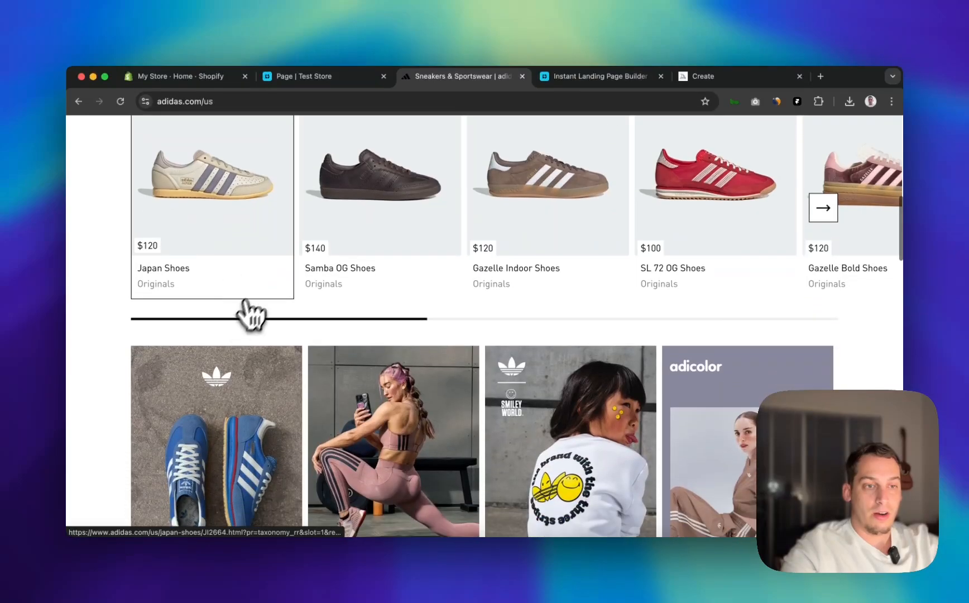
{"action": "scroll", "coordinate": [249, 314], "scroll_direction": "up", "scroll_amount": 3}
{"action": "scroll", "coordinate": [268, 291], "scroll_direction": "up", "scroll_amount": 1}
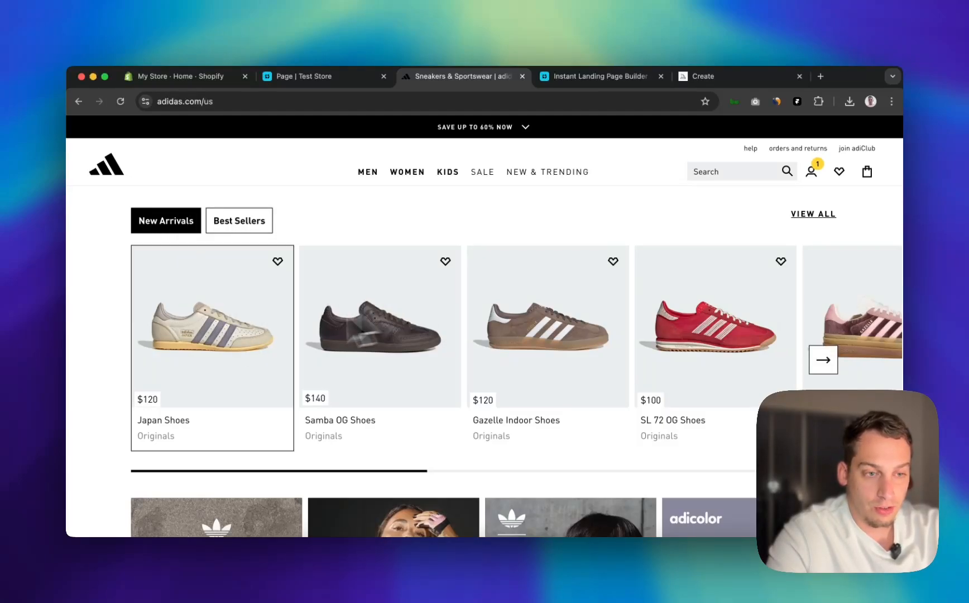
{"action": "left_click", "coordinate": [234, 220]}
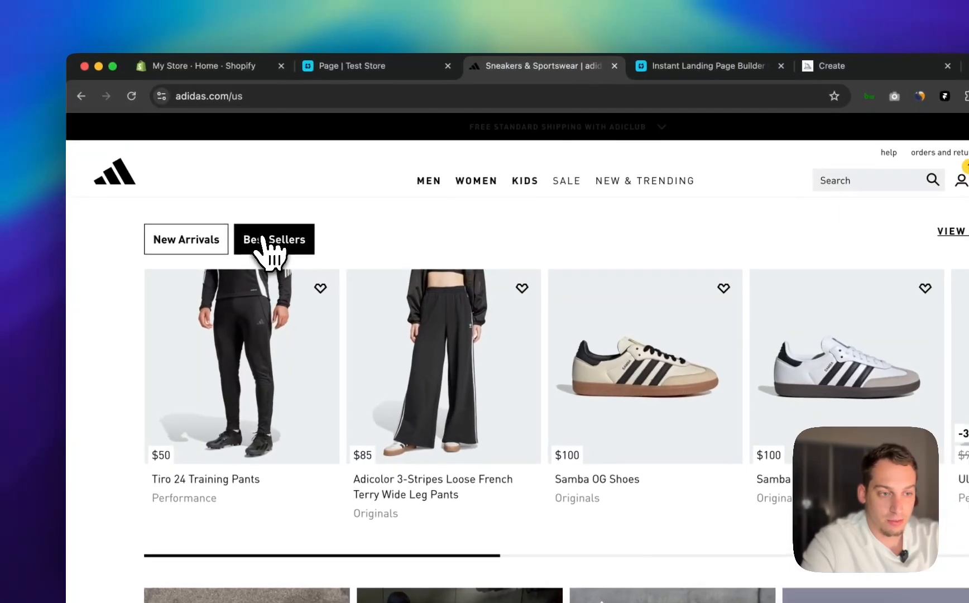
{"action": "left_click", "coordinate": [212, 244]}
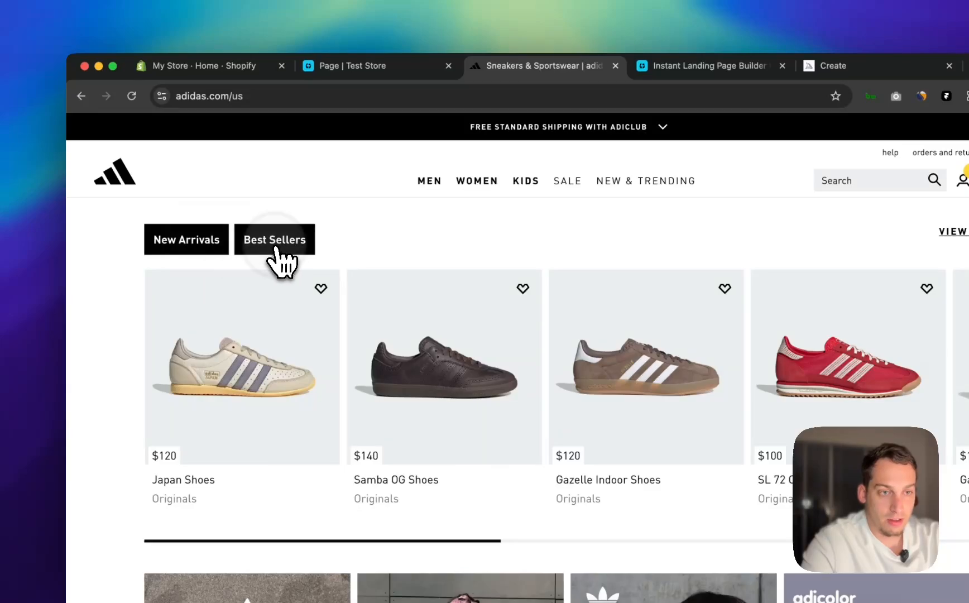
Check how the product cards on the adidas homepage change between the New Arrivals and Best Sellers tabs
{"action": "left_click", "coordinate": [270, 247]}
{"action": "left_click", "coordinate": [196, 244]}
{"action": "left_click", "coordinate": [263, 246]}
{"action": "left_click", "coordinate": [210, 245]}
{"action": "left_click", "coordinate": [279, 246]}
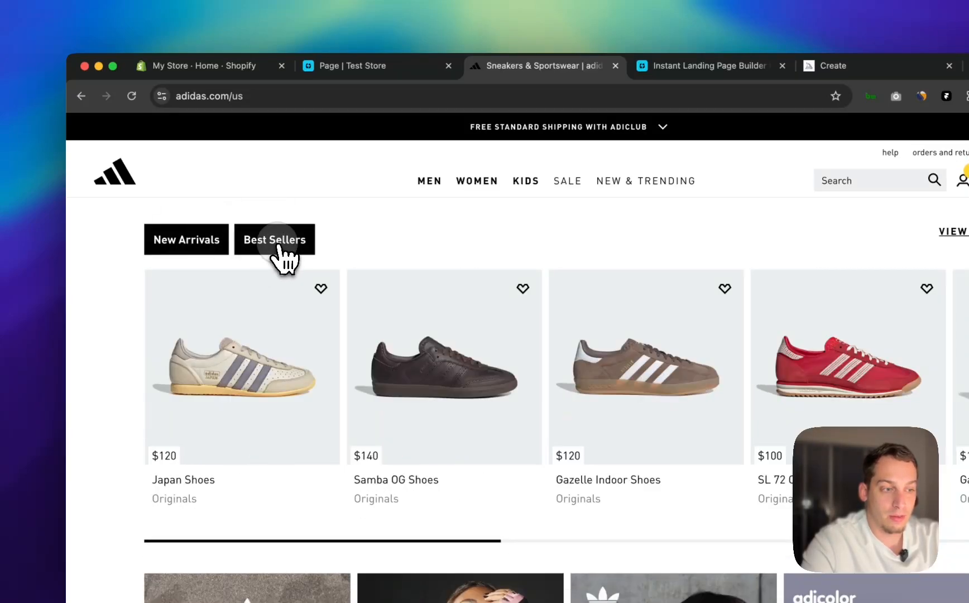
{"action": "left_click", "coordinate": [222, 247]}
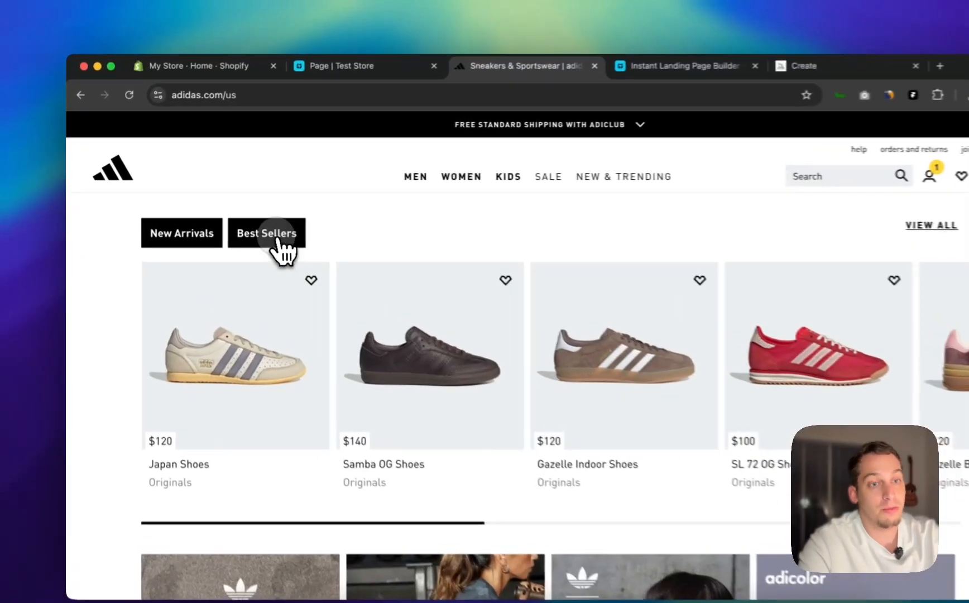
{"action": "left_click", "coordinate": [174, 222]}
{"action": "left_click", "coordinate": [239, 219]}
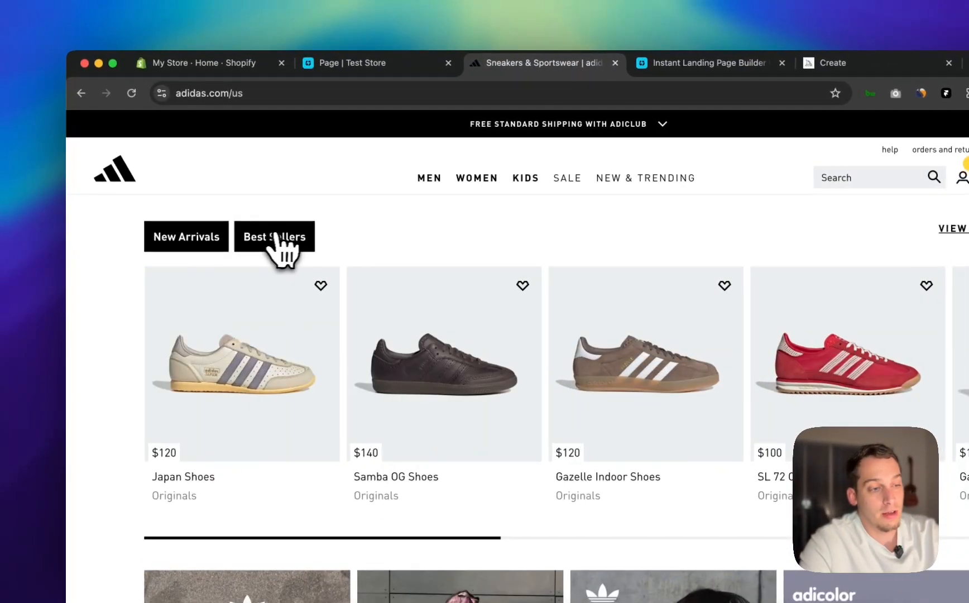
Switch back to the Instant page builder and insert a single-row layout below the Hero section
{"action": "left_click", "coordinate": [352, 71]}
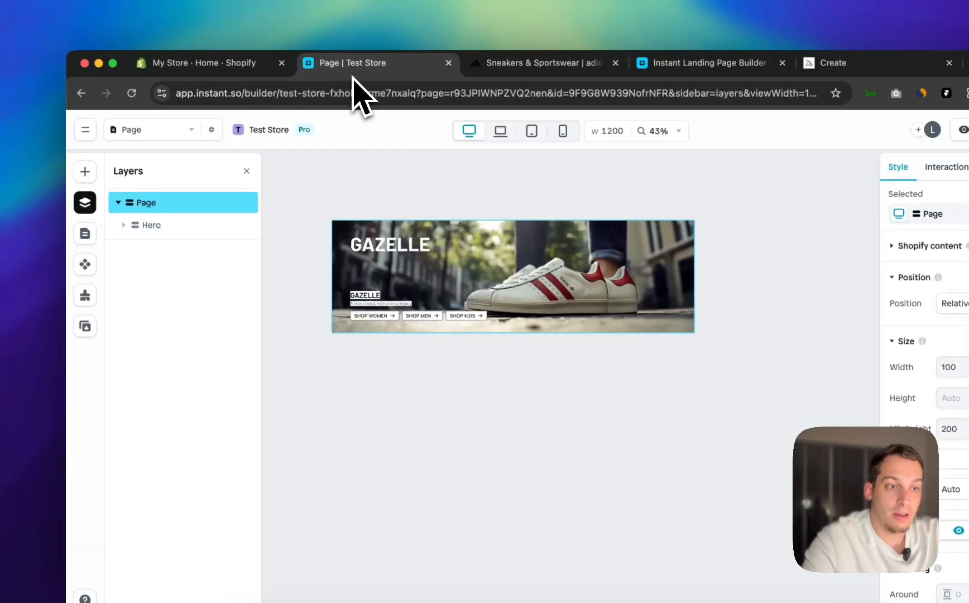
{"action": "left_click", "coordinate": [365, 342]}
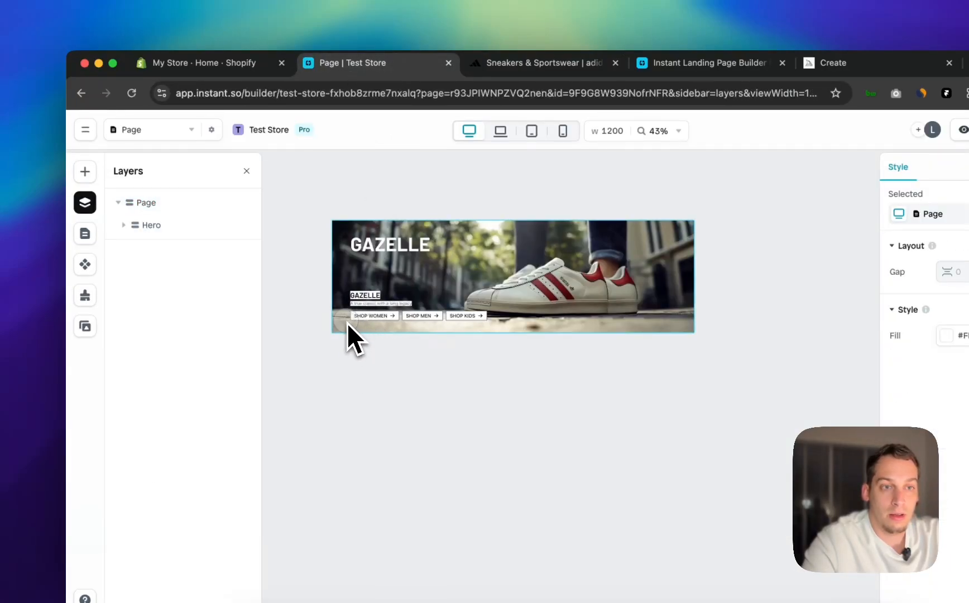
{"action": "left_click", "coordinate": [346, 322]}
{"action": "left_click", "coordinate": [318, 326]}
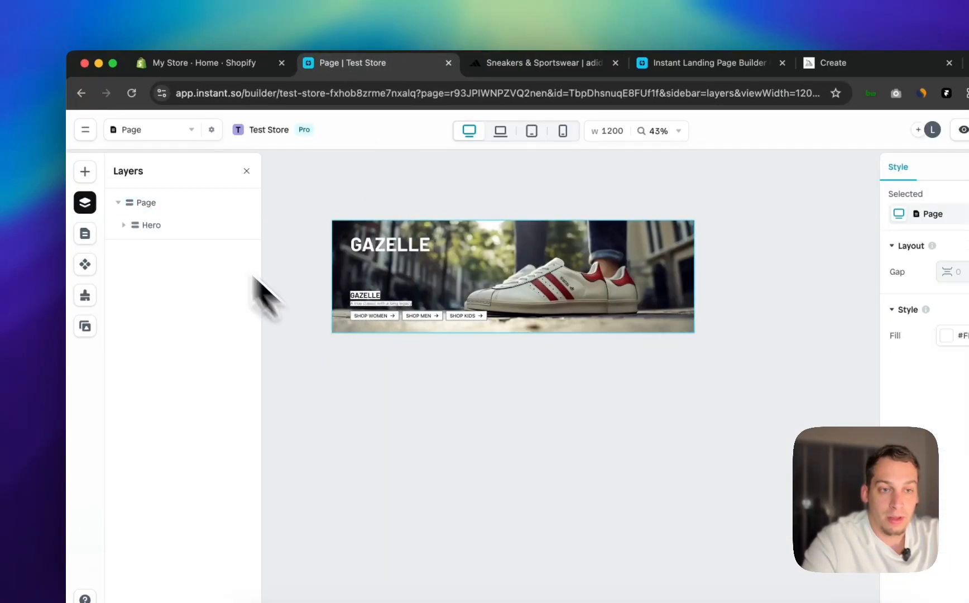
{"action": "left_click", "coordinate": [85, 171]}
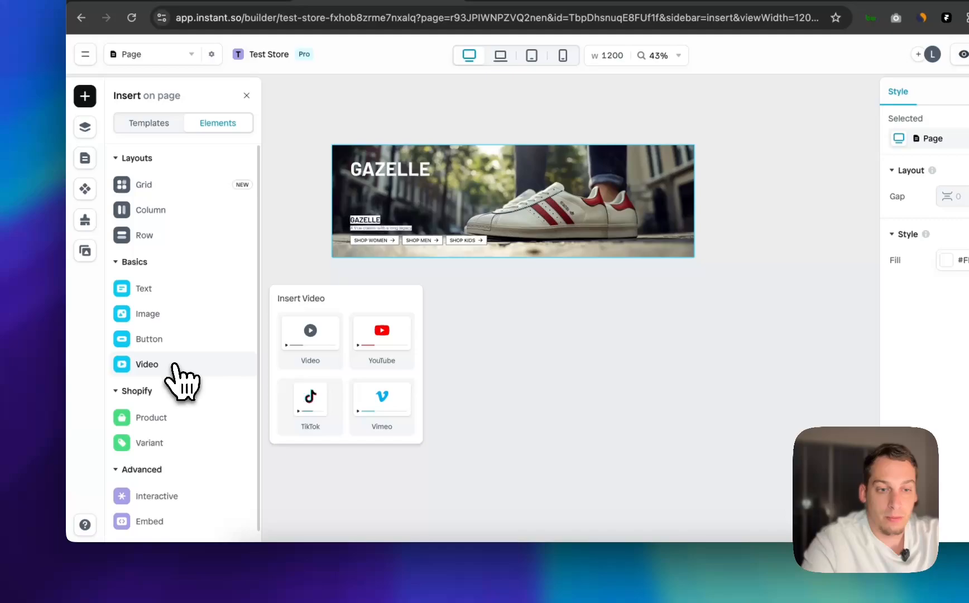
{"action": "mouse_move", "coordinate": [162, 569]}
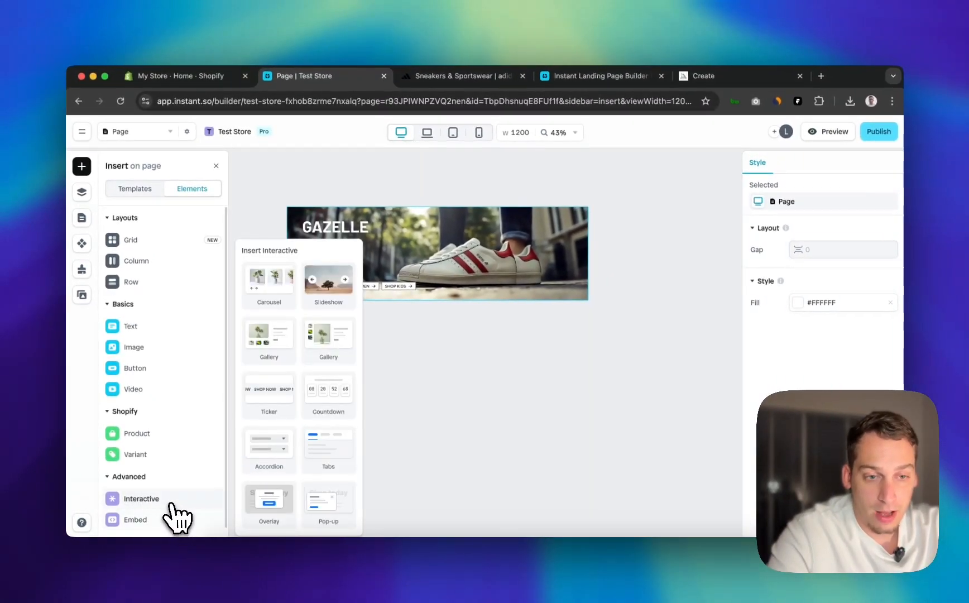
{"action": "mouse_move", "coordinate": [163, 460]}
{"action": "mouse_move", "coordinate": [169, 438]}
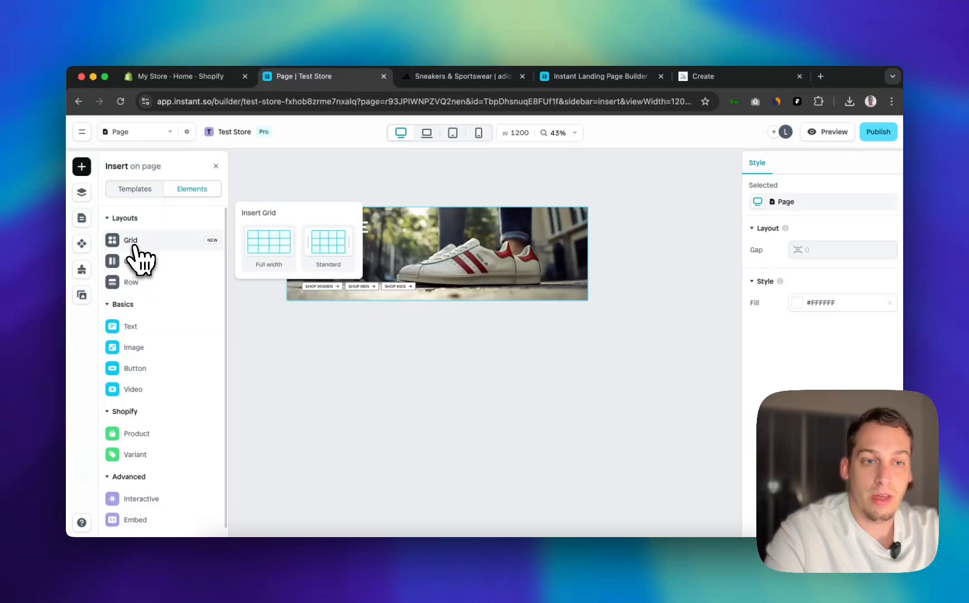
{"action": "mouse_move", "coordinate": [141, 264]}
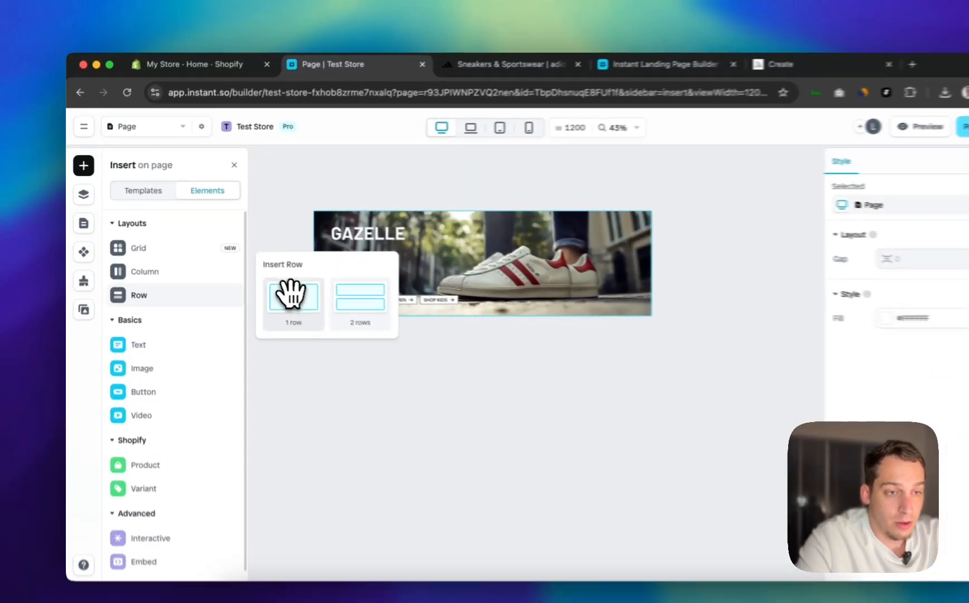
{"action": "left_click_drag", "start_coordinate": [261, 281], "coordinate": [386, 313]}
{"action": "left_click_drag", "start_coordinate": [448, 327], "coordinate": [446, 328]}
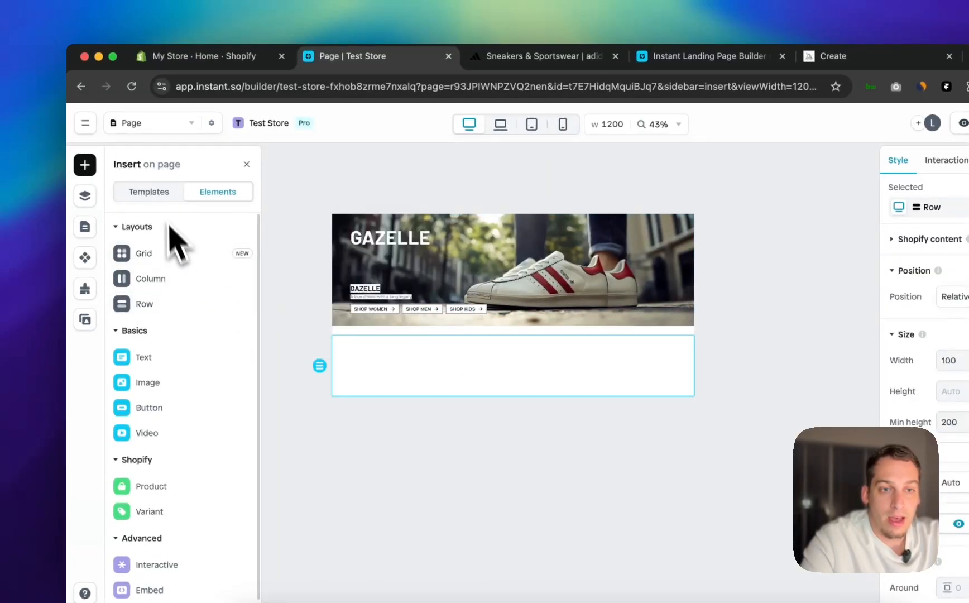
Rename the new row below the Hero section as Products
{"action": "left_click", "coordinate": [104, 186]}
{"action": "double_click", "coordinate": [151, 244]}
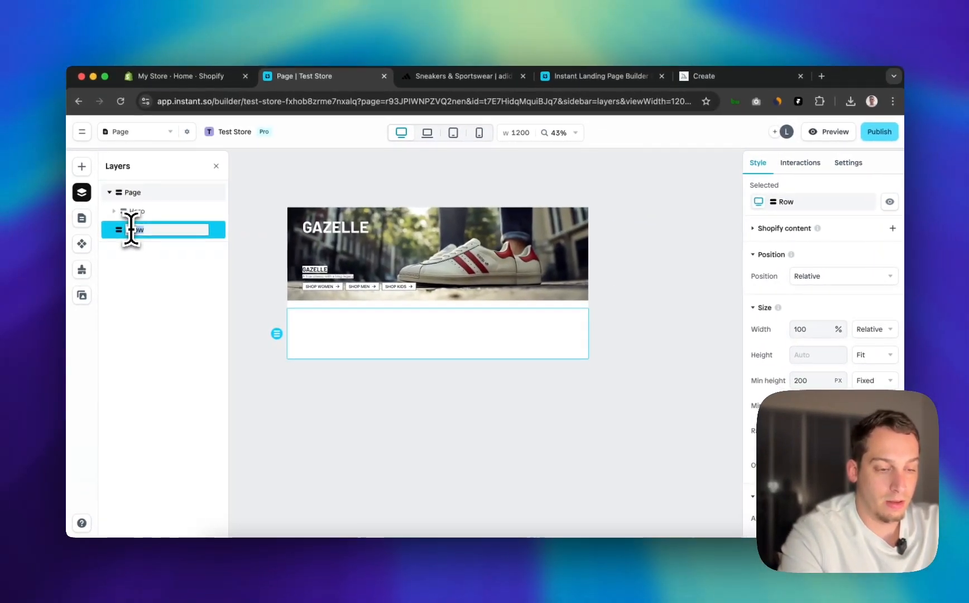
{"action": "type", "text": "Products"}
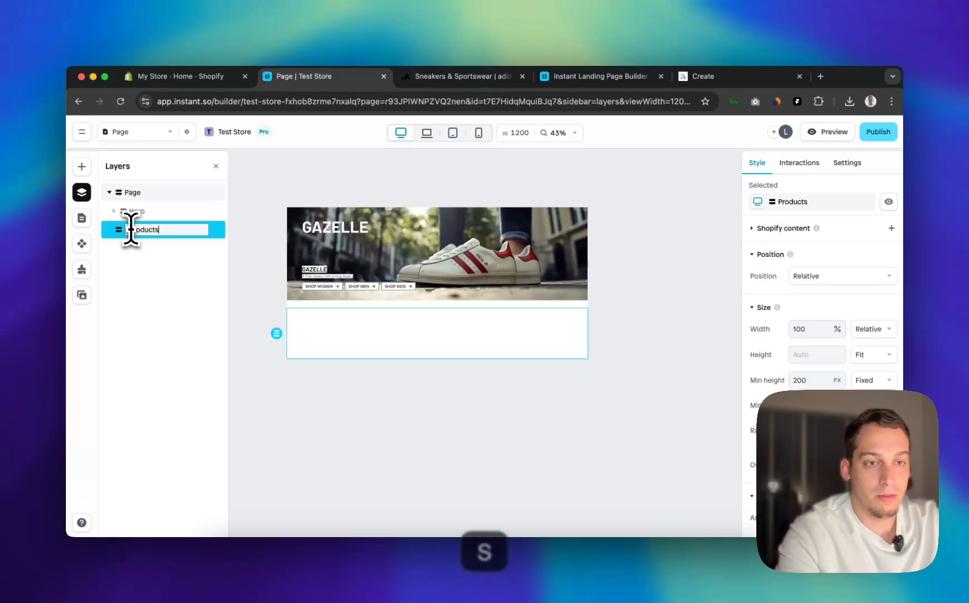
{"action": "key", "text": "Return"}
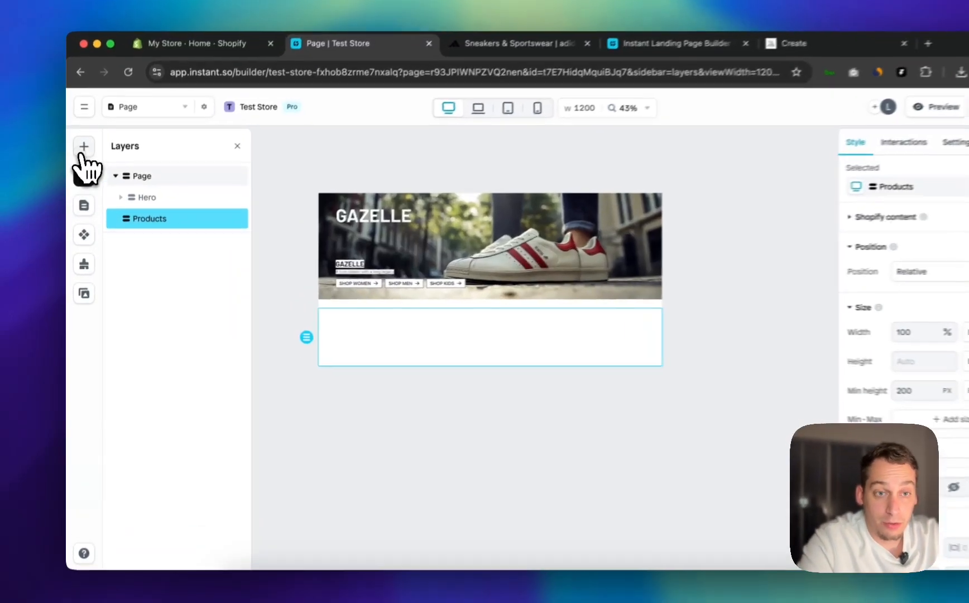
Insert an interactive Tabs element into the Products row
{"action": "left_click", "coordinate": [81, 166]}
{"action": "left_click", "coordinate": [167, 539]}
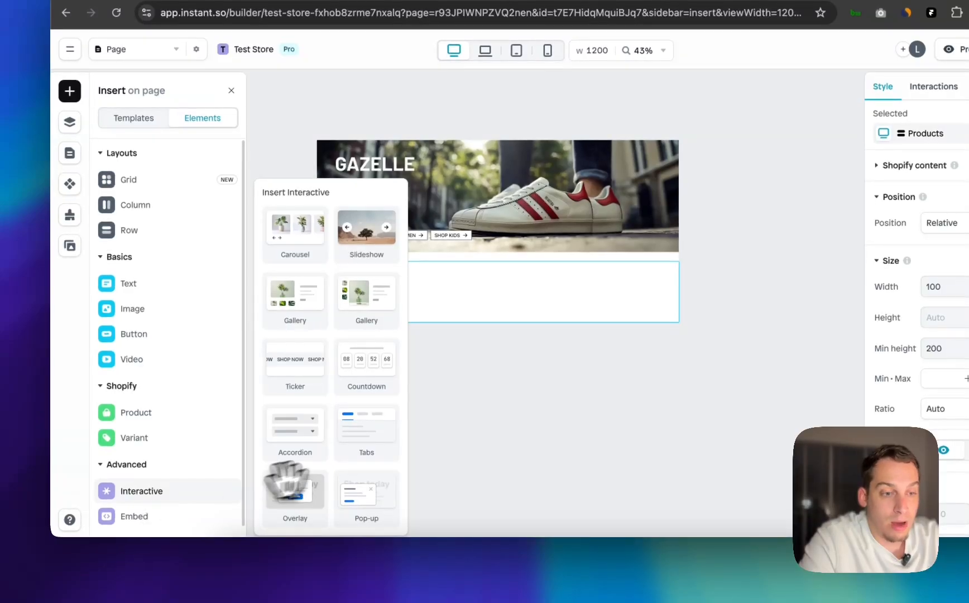
{"action": "left_click_drag", "start_coordinate": [369, 441], "coordinate": [459, 299]}
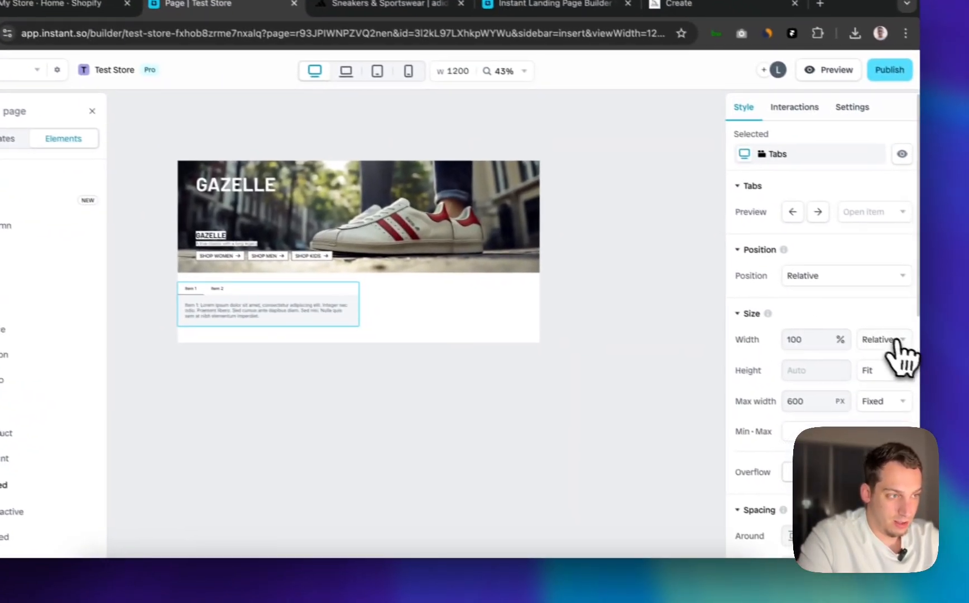
Set the Tabs element's width to Fill and its maximum width to Relative at 100%
{"action": "left_click", "coordinate": [968, 319]}
{"action": "left_click", "coordinate": [859, 359]}
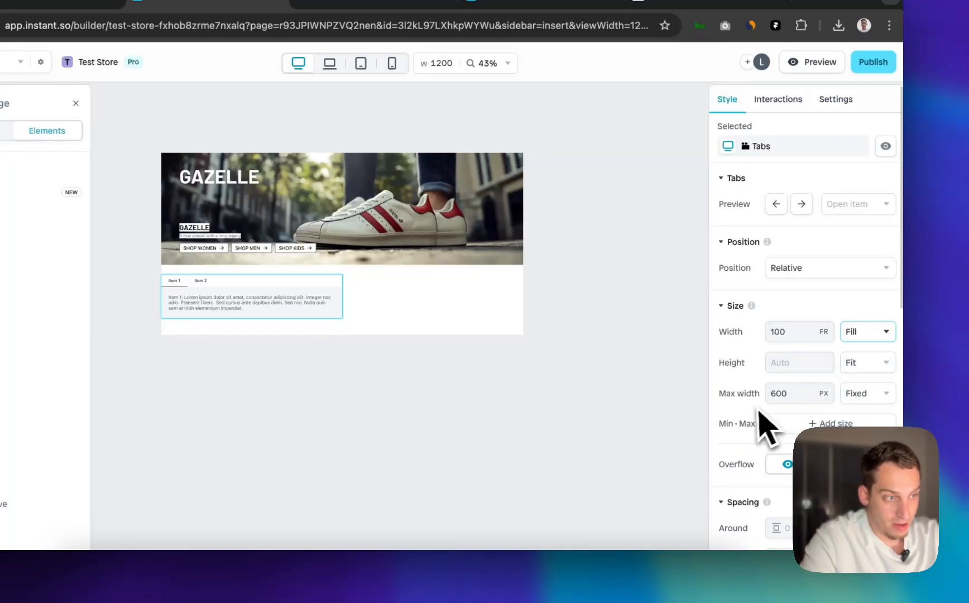
{"action": "right_click", "coordinate": [749, 395]}
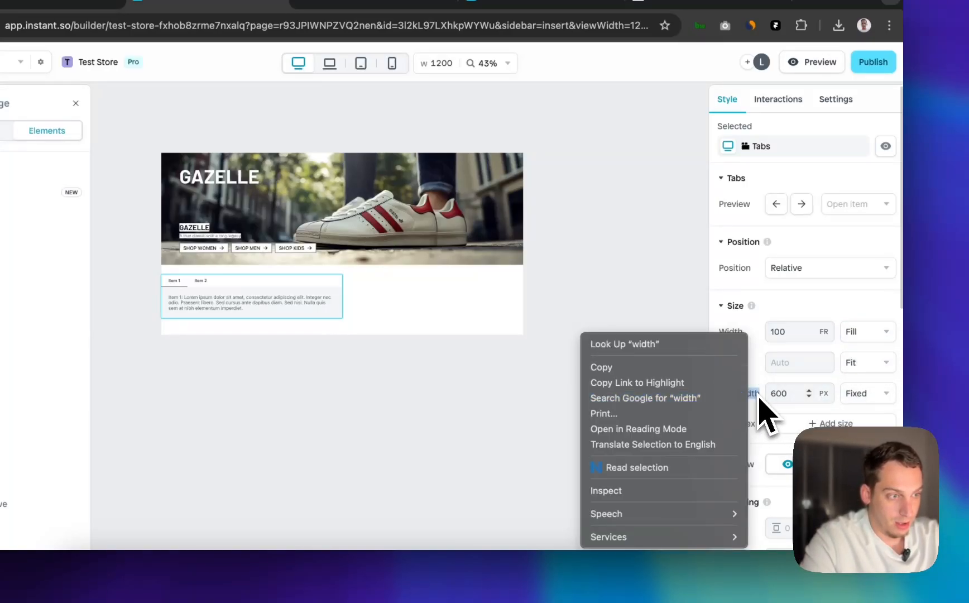
{"action": "key", "text": "Escape"}
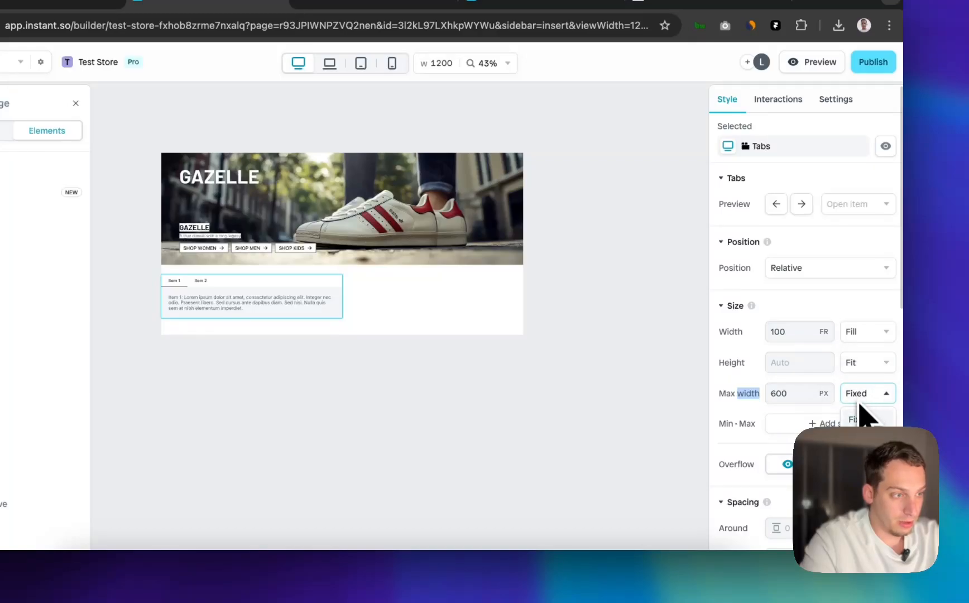
{"action": "left_click", "coordinate": [862, 441]}
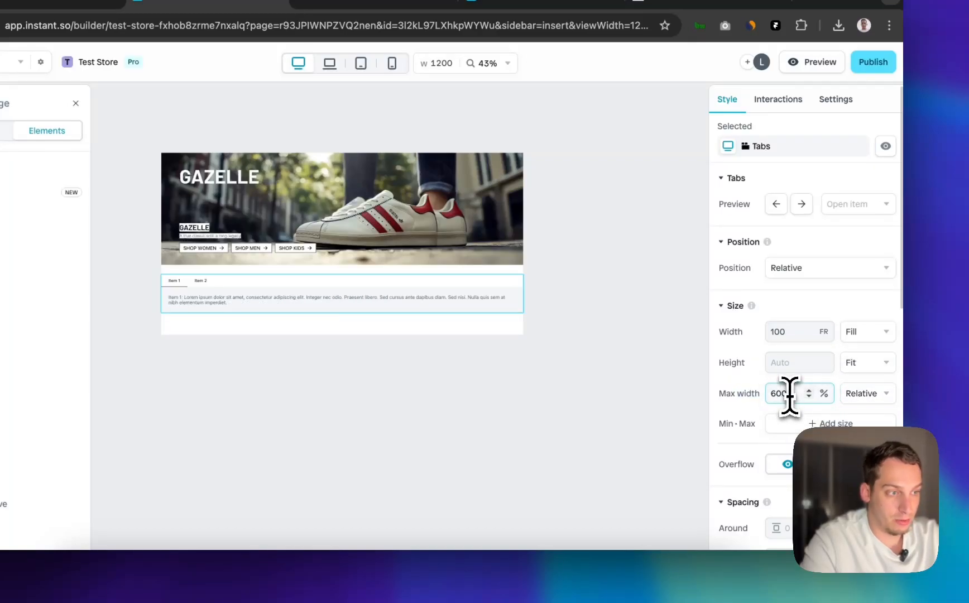
{"action": "key", "text": "BackSpace"}
{"action": "key", "text": "BackSpace"}
{"action": "key", "text": "BackSpace"}
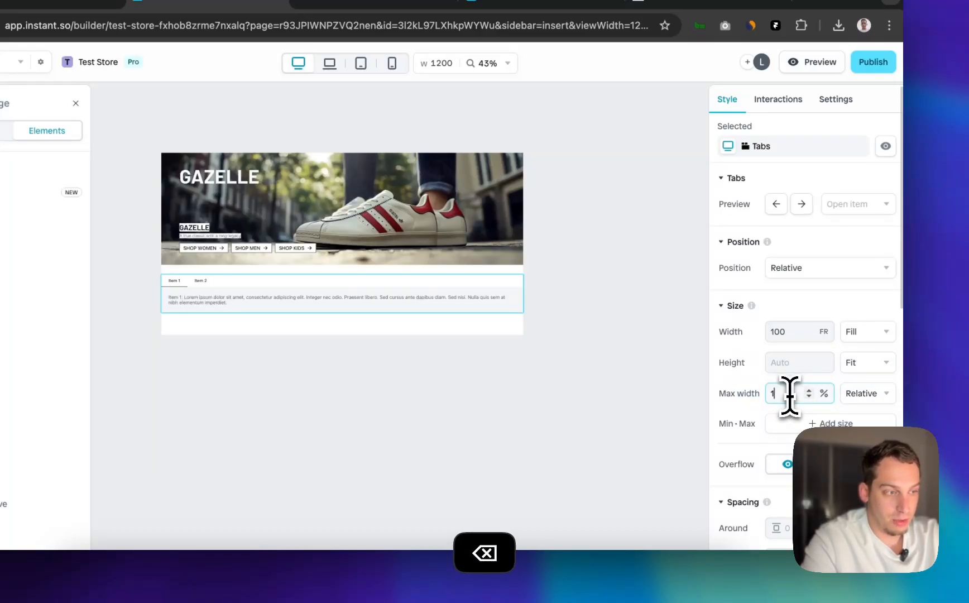
{"action": "type", "text": "100"}
{"action": "left_click", "coordinate": [557, 313]}
{"action": "left_click", "coordinate": [446, 311]}
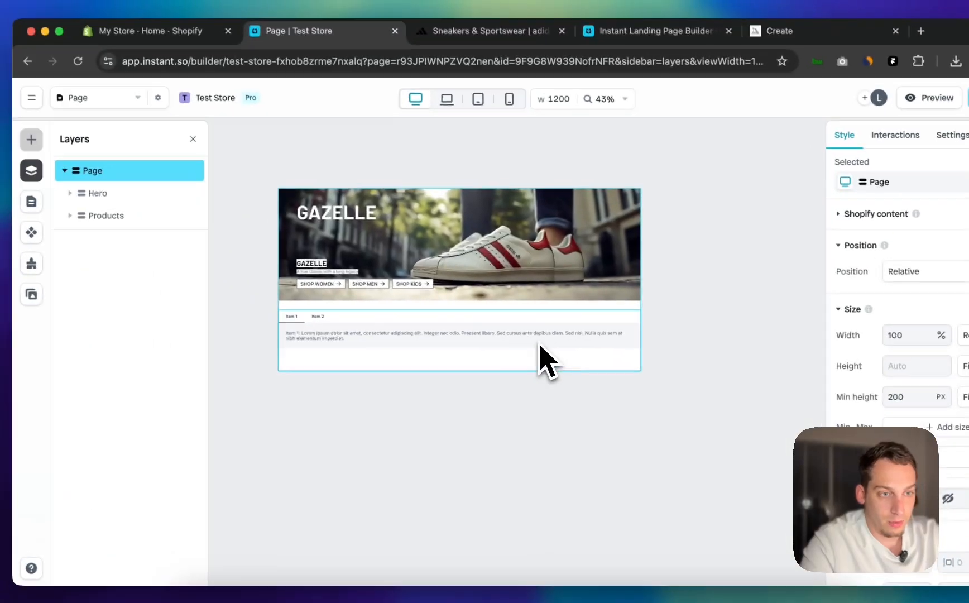
Examine the layer structure of the Tabs element in Products, including its menu, content and two items, ending with Item 1 selected
{"action": "left_click", "coordinate": [406, 305]}
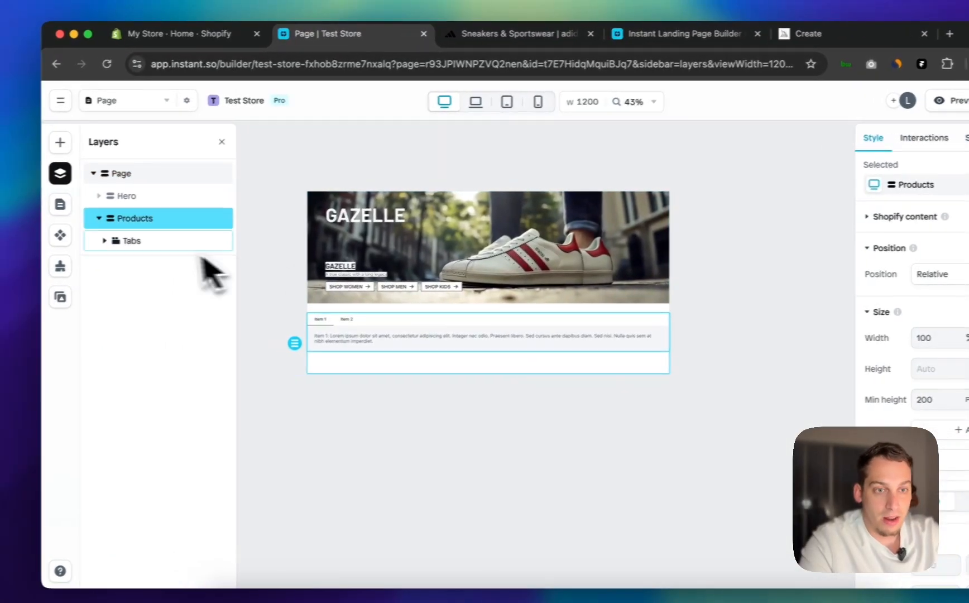
{"action": "left_click", "coordinate": [122, 240]}
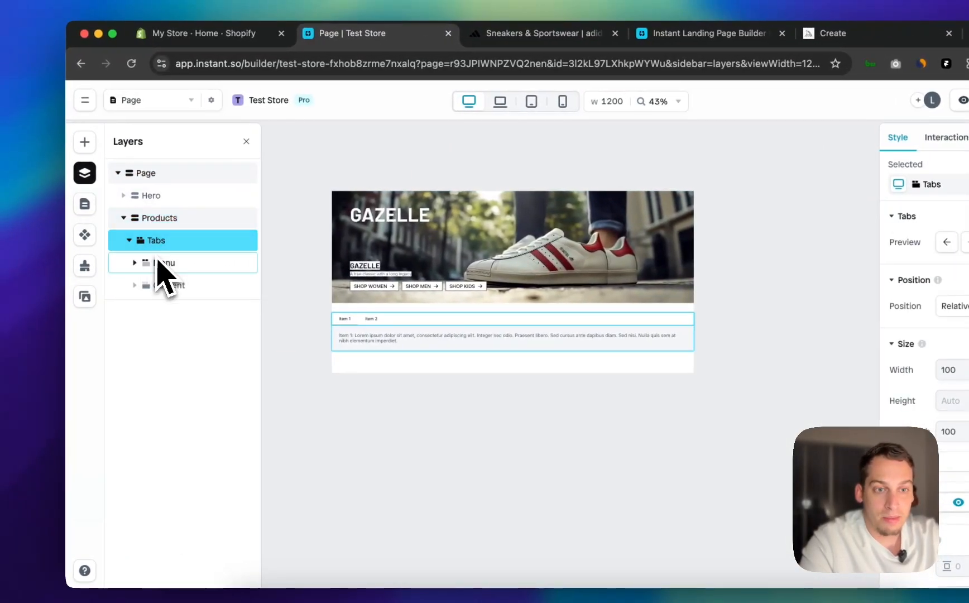
{"action": "left_click", "coordinate": [135, 263]}
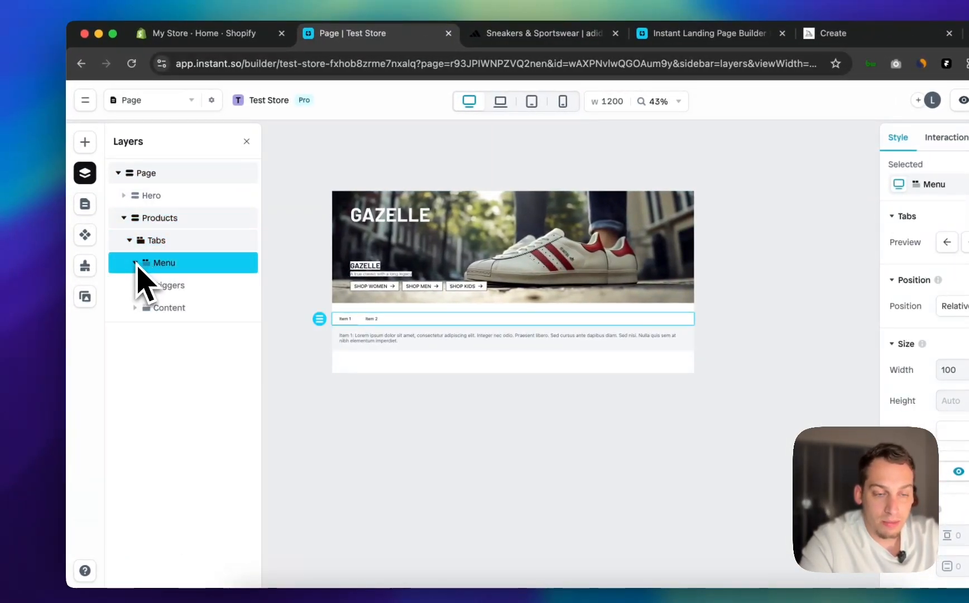
{"action": "left_click", "coordinate": [162, 308]}
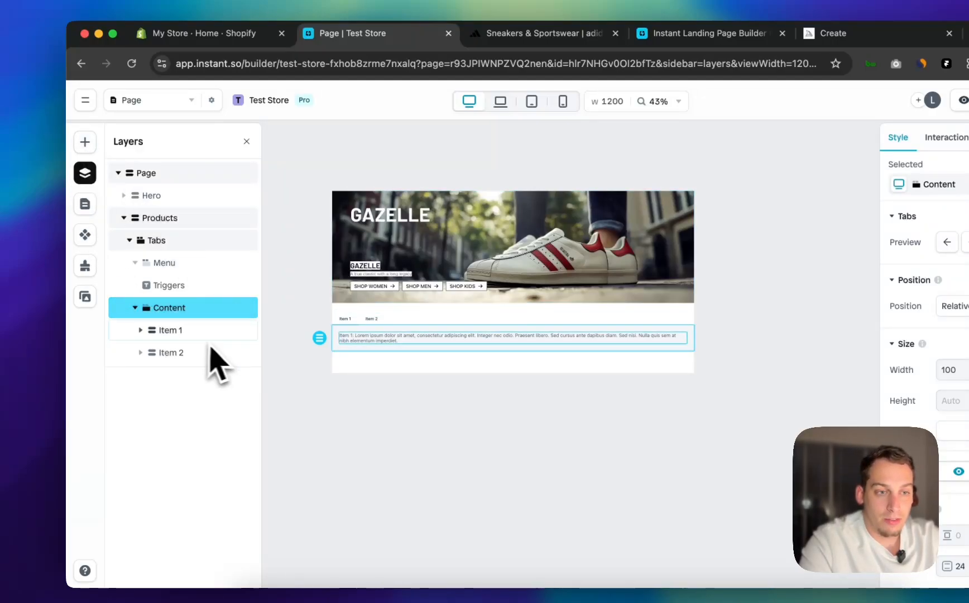
{"action": "left_click", "coordinate": [198, 333]}
{"action": "left_click", "coordinate": [196, 375]}
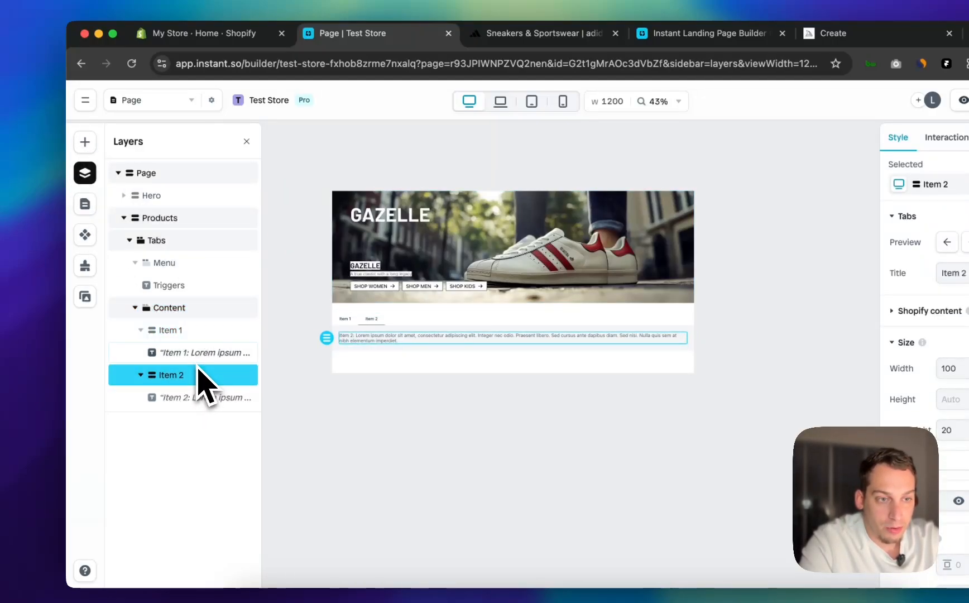
{"action": "left_click", "coordinate": [178, 332]}
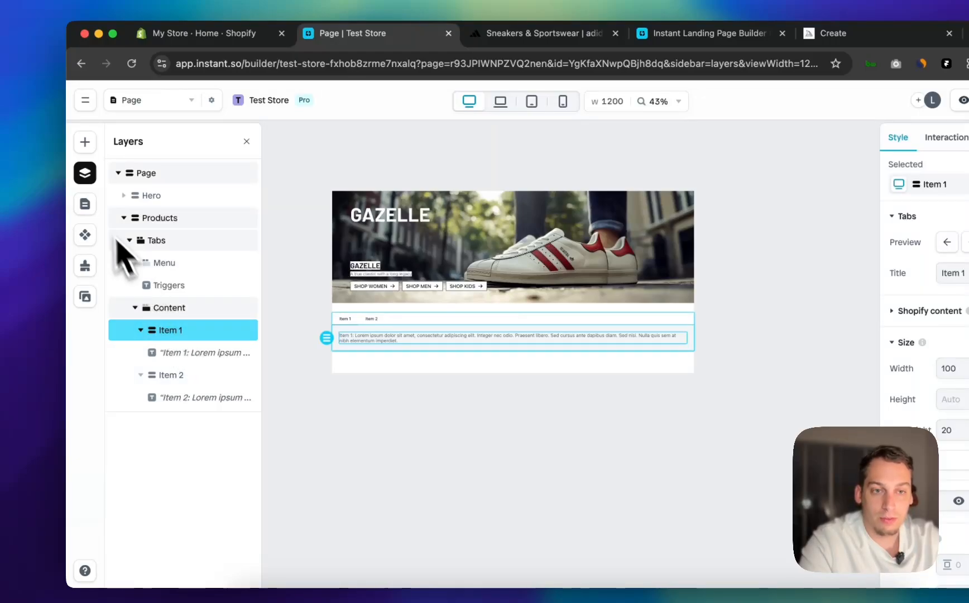
Try to insert an interactive Carousel inside the Tabs content below Item 1's text and check its place in the layer structure
{"action": "left_click", "coordinate": [85, 142]}
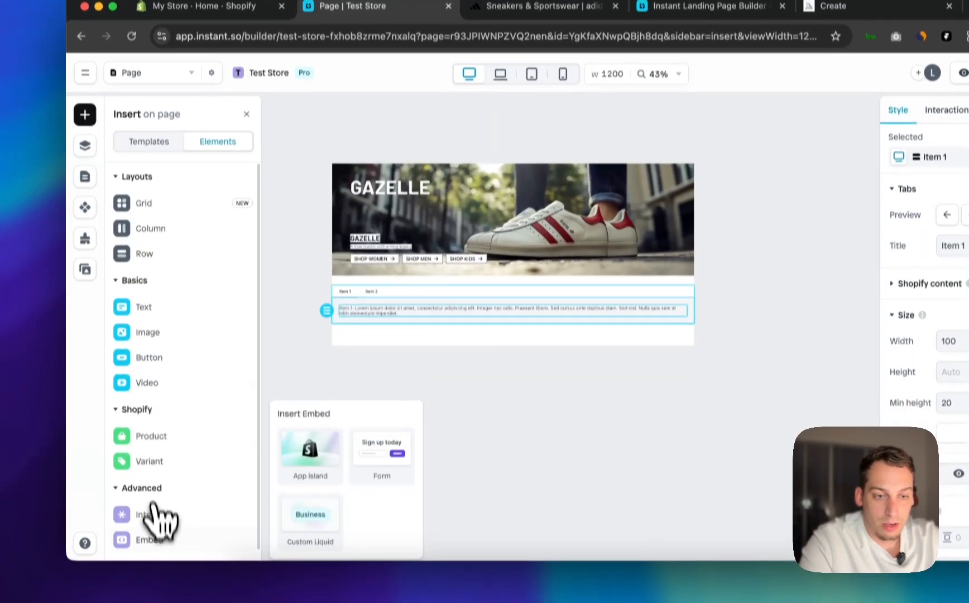
{"action": "mouse_move", "coordinate": [157, 542]}
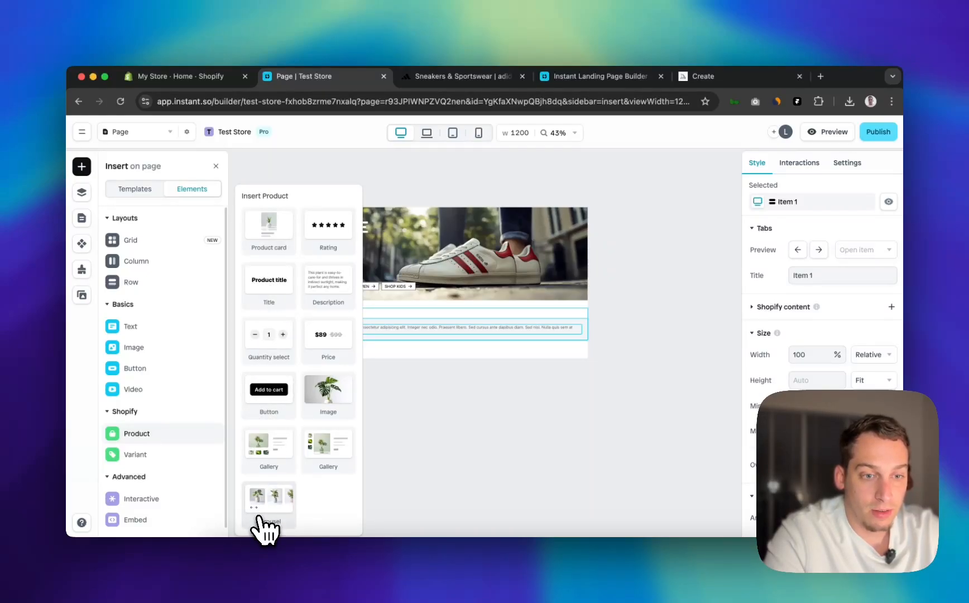
{"action": "mouse_move", "coordinate": [170, 492]}
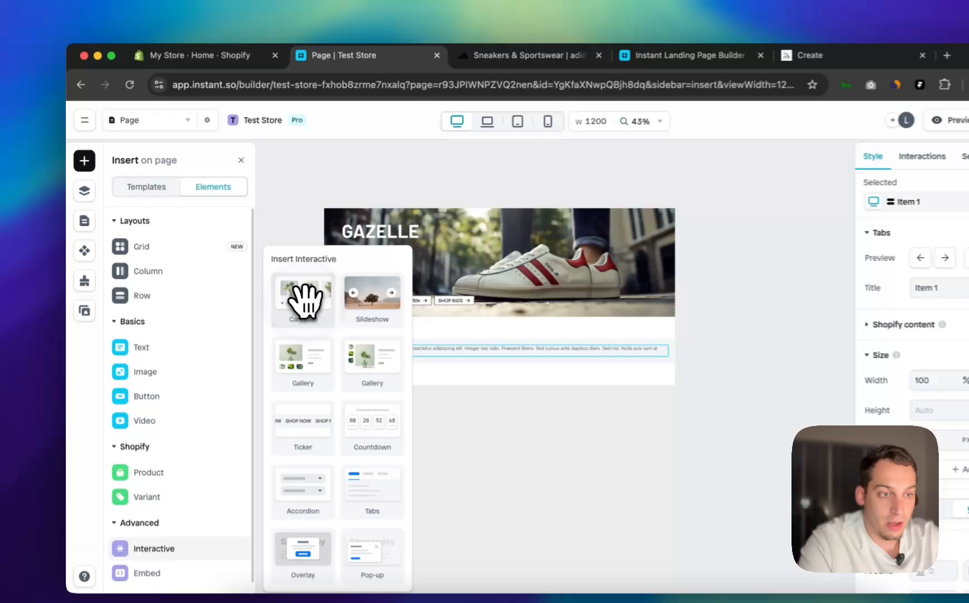
{"action": "left_click_drag", "start_coordinate": [269, 282], "coordinate": [386, 338]}
{"action": "left_click_drag", "start_coordinate": [450, 364], "coordinate": [449, 378]}
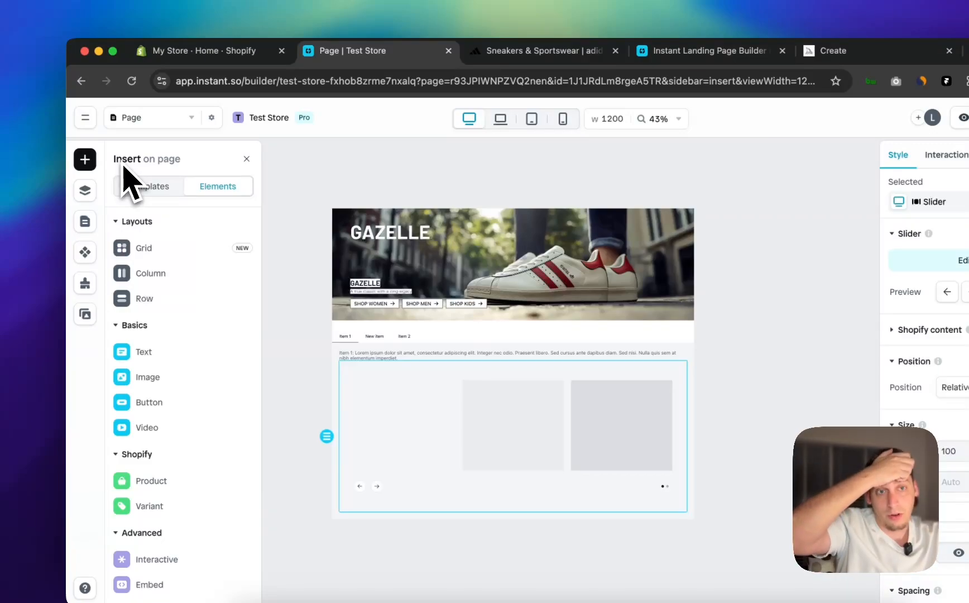
{"action": "left_click", "coordinate": [85, 190]}
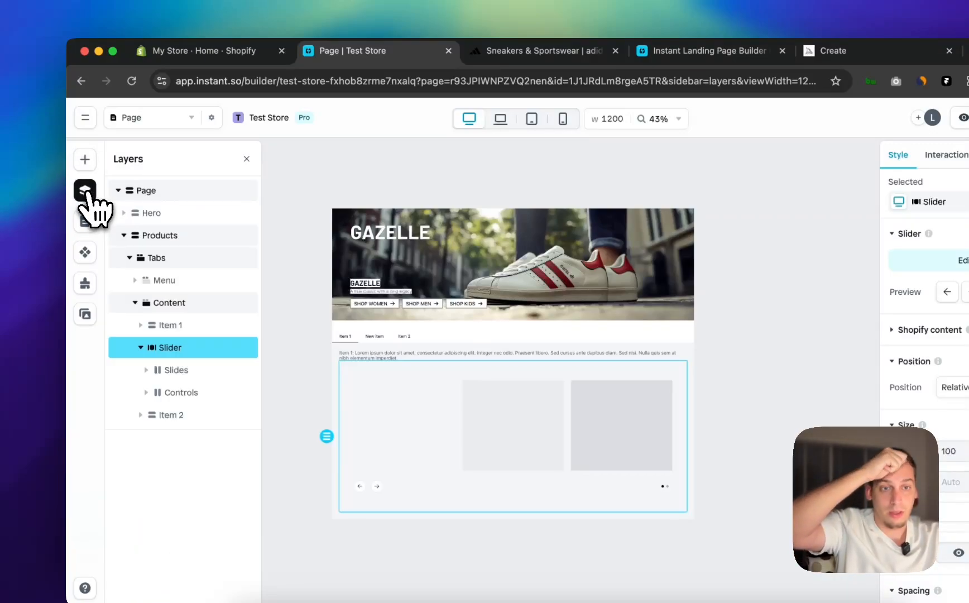
{"action": "left_click", "coordinate": [141, 348]}
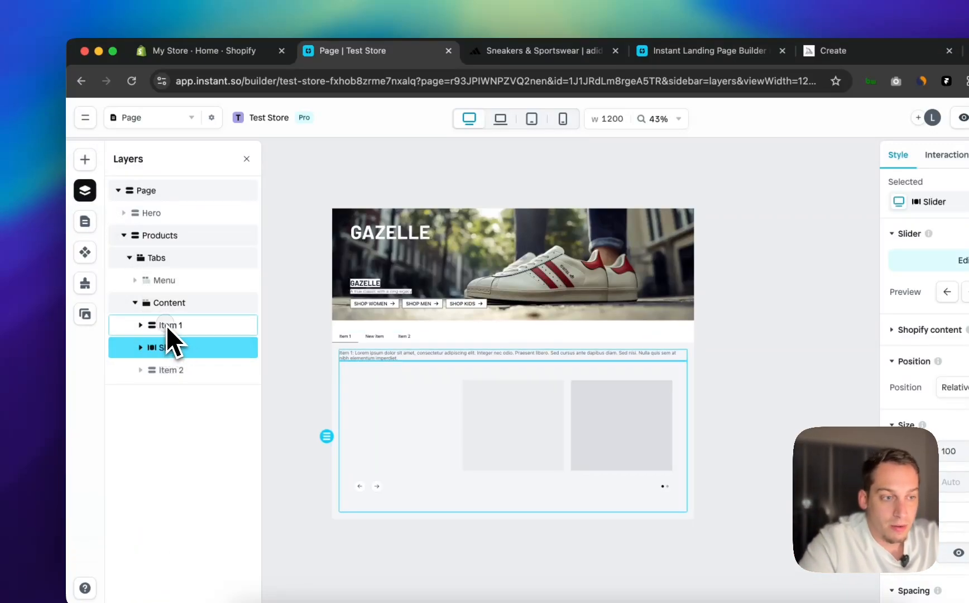
{"action": "left_click", "coordinate": [166, 326]}
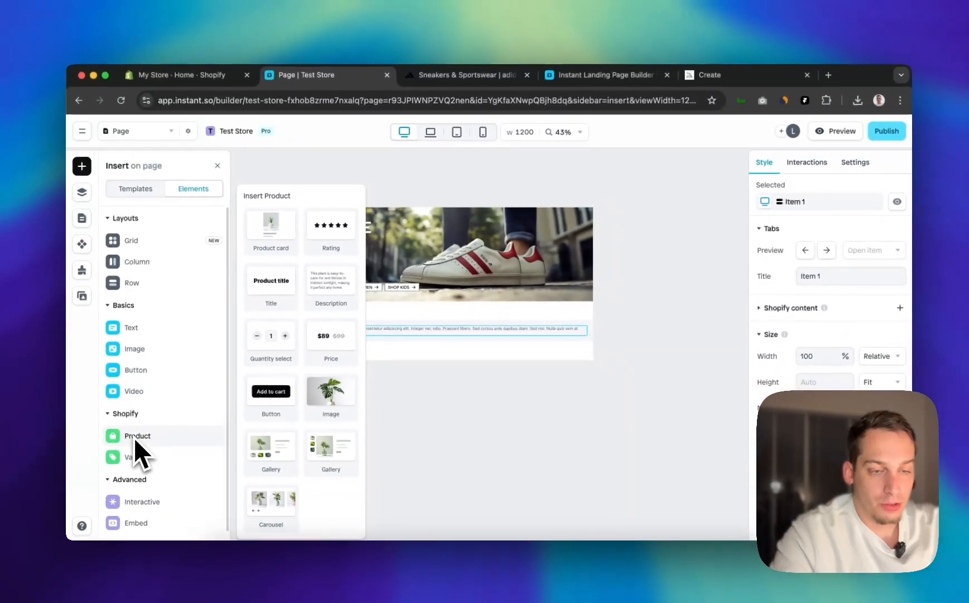
Insert a Shopify product Carousel into the Tabs content below Item 1's text
{"action": "mouse_move", "coordinate": [147, 480]}
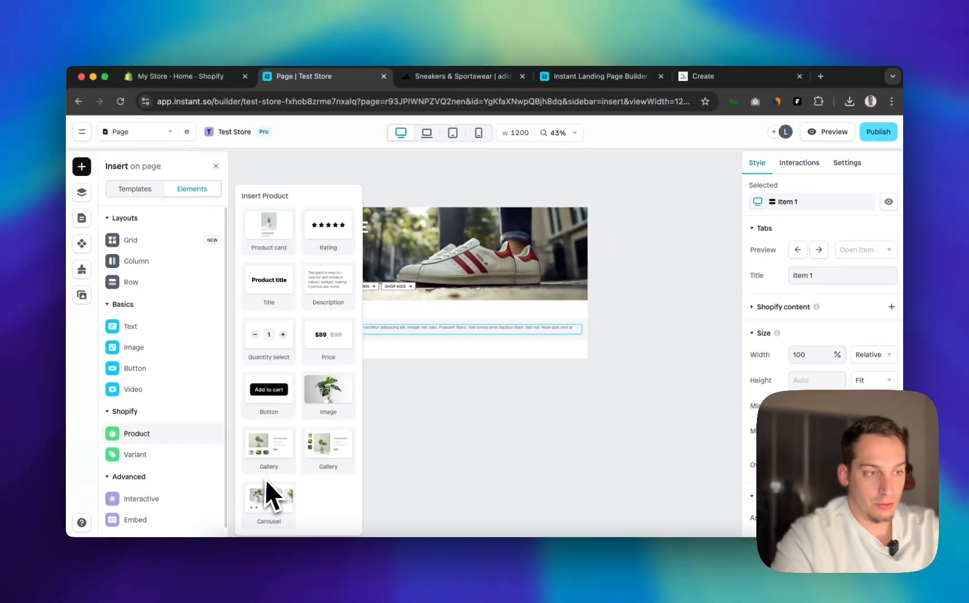
{"action": "left_click_drag", "start_coordinate": [271, 503], "coordinate": [411, 343]}
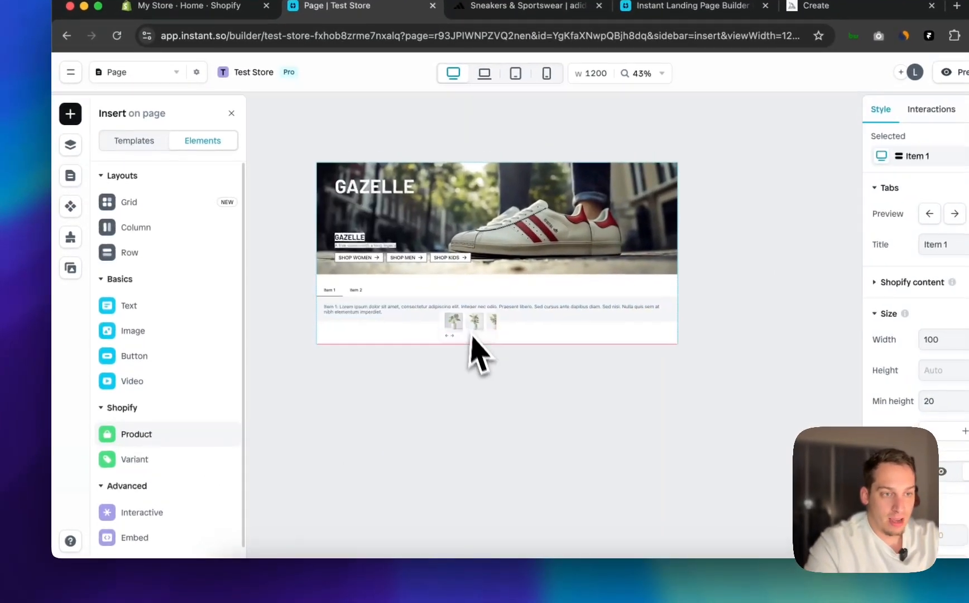
{"action": "left_click_drag", "start_coordinate": [468, 324], "coordinate": [466, 323]}
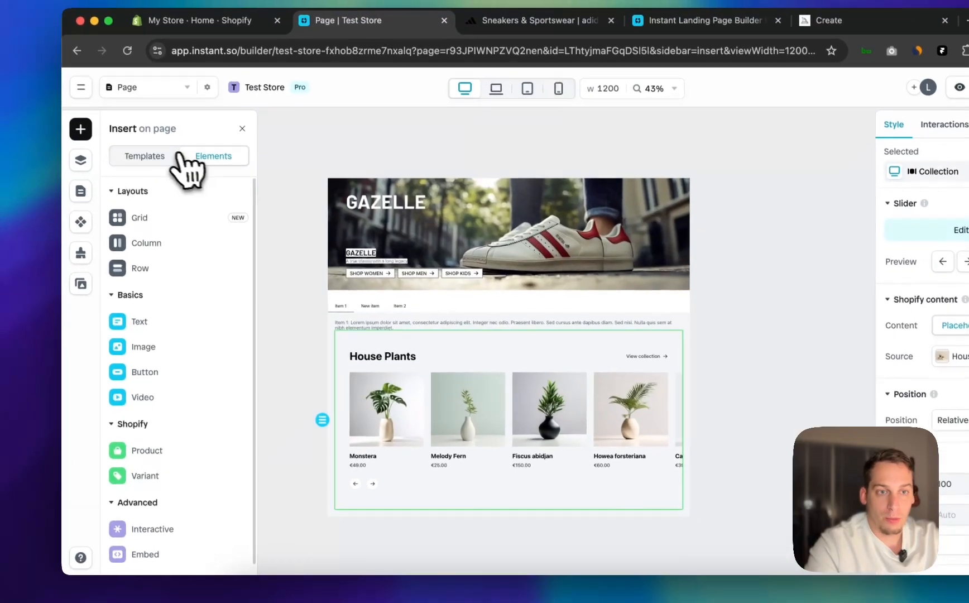
Move the Collection carousel inside Item 1 in the layer structure and delete Item 1's placeholder text
{"action": "left_click", "coordinate": [170, 156]}
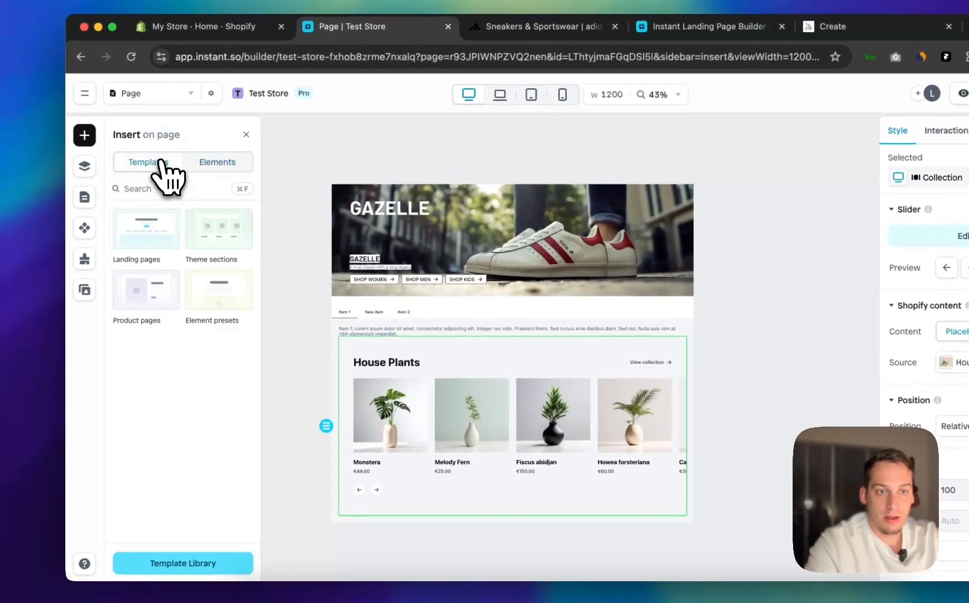
{"action": "left_click", "coordinate": [81, 160]}
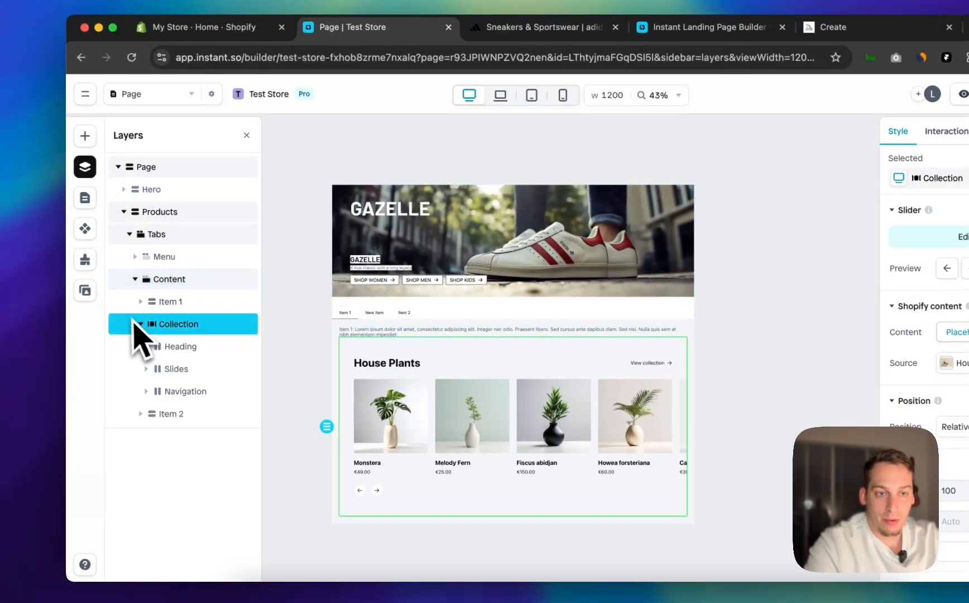
{"action": "left_click_drag", "start_coordinate": [139, 330], "coordinate": [167, 301]}
{"action": "left_click", "coordinate": [169, 324]}
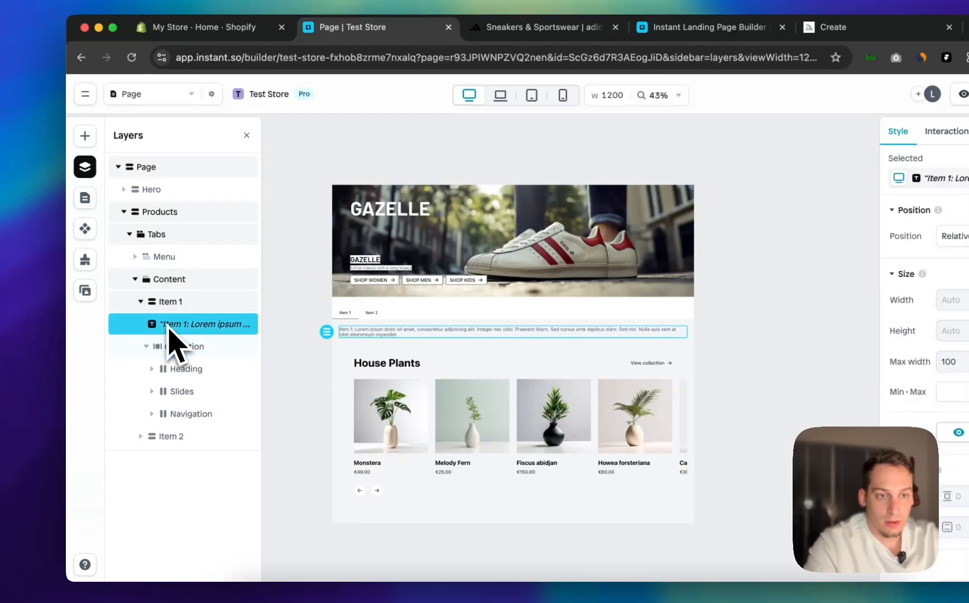
{"action": "key", "text": "BackSpace"}
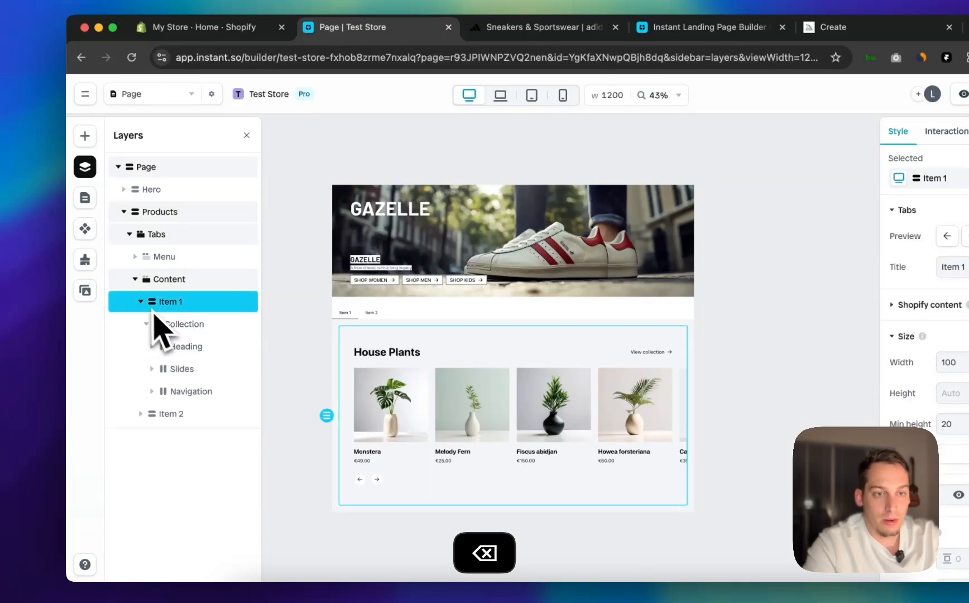
Compare the contents of Item 1 and Item 2 on the page and in the layer structure
{"action": "left_click", "coordinate": [150, 323]}
{"action": "left_click", "coordinate": [168, 414]}
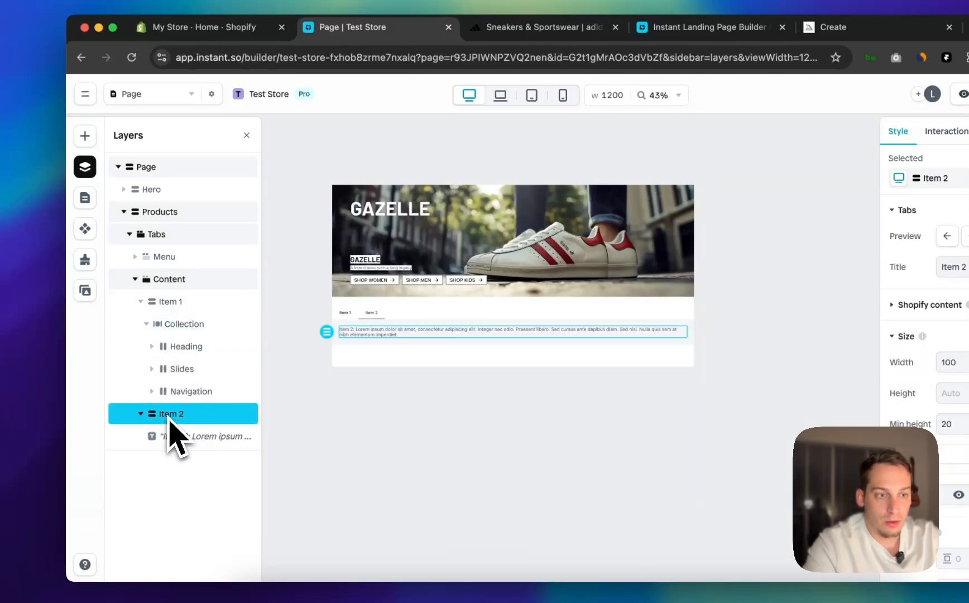
{"action": "left_click", "coordinate": [168, 302]}
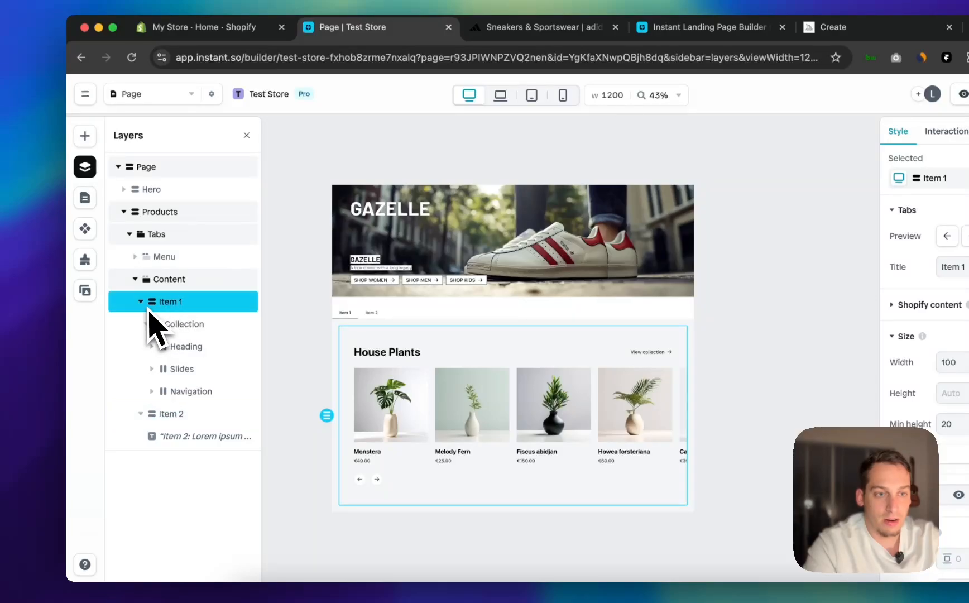
{"action": "left_click", "coordinate": [177, 414]}
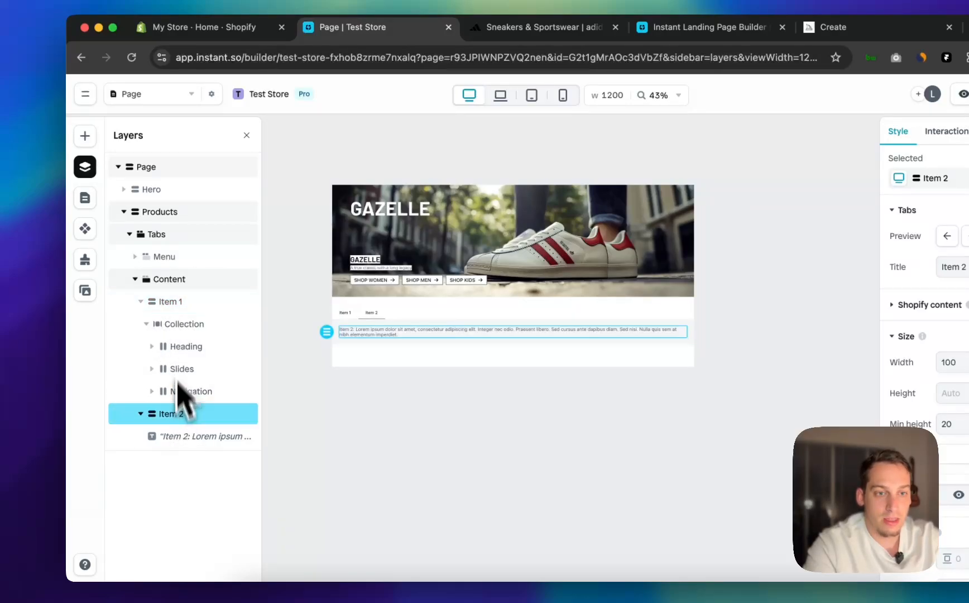
{"action": "left_click", "coordinate": [174, 309]}
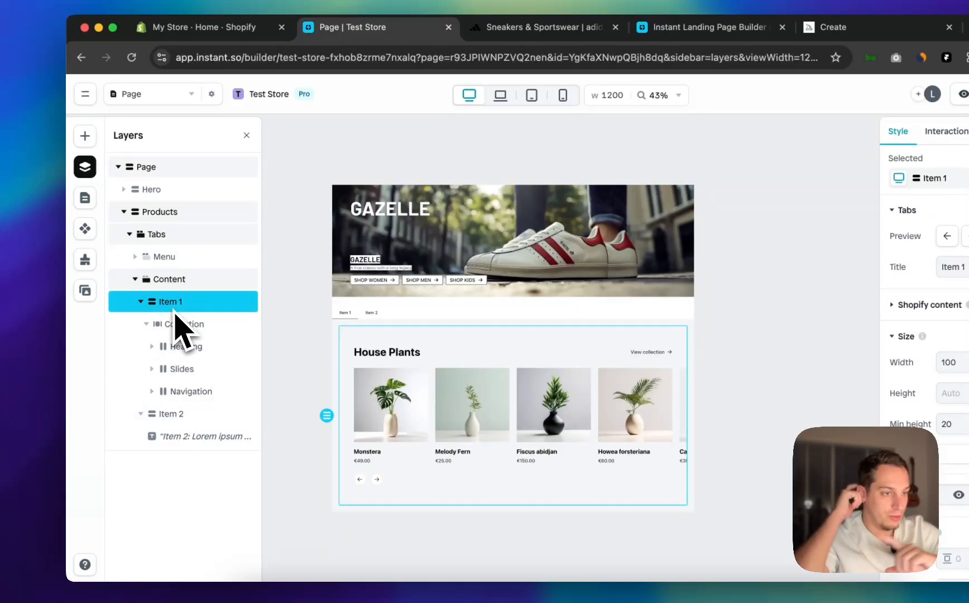
{"action": "left_click", "coordinate": [141, 302]}
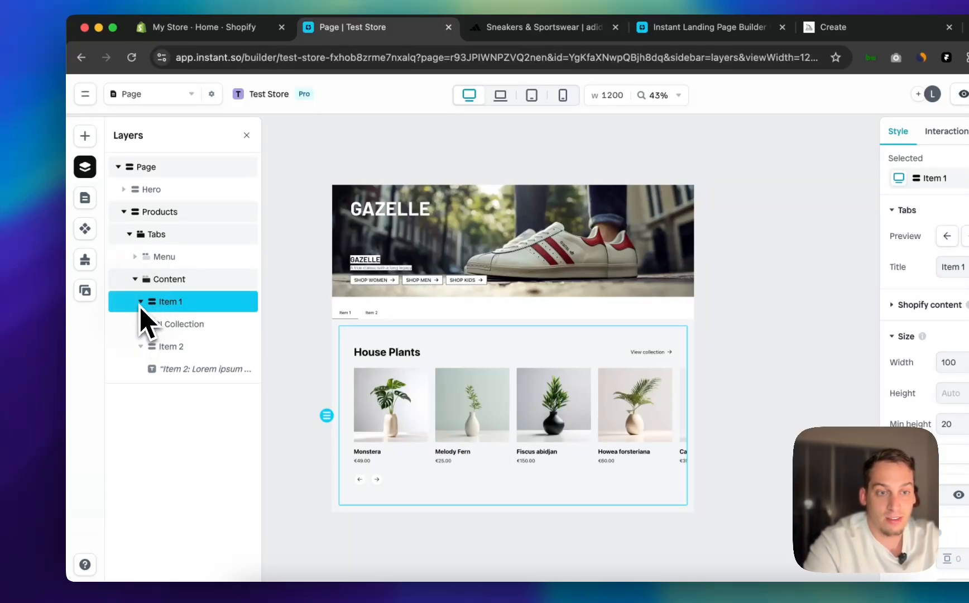
{"action": "left_click", "coordinate": [141, 301]}
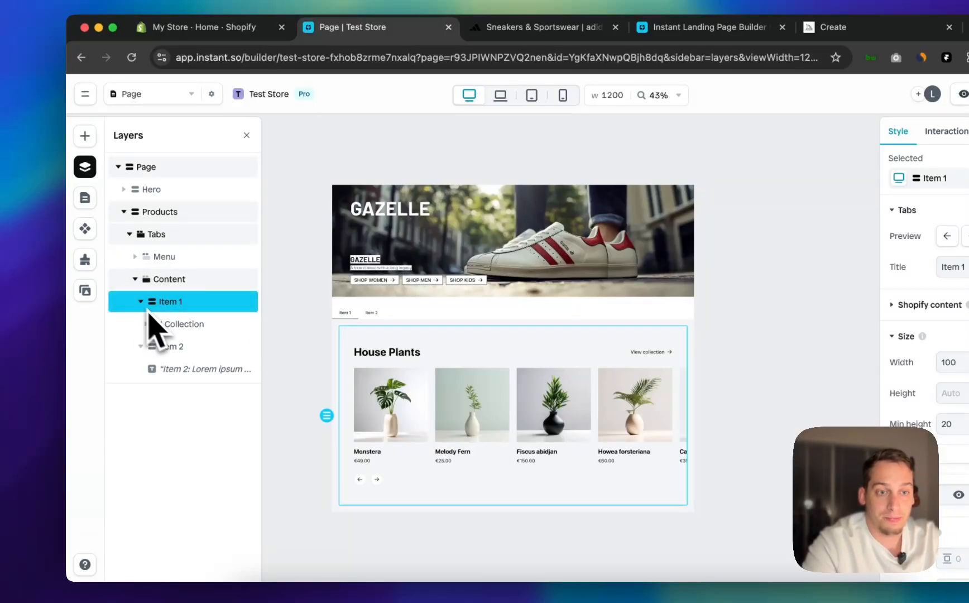
Replace Item 2's placeholder text with a duplicate of Item 1's Collection carousel
{"action": "left_click", "coordinate": [172, 328]}
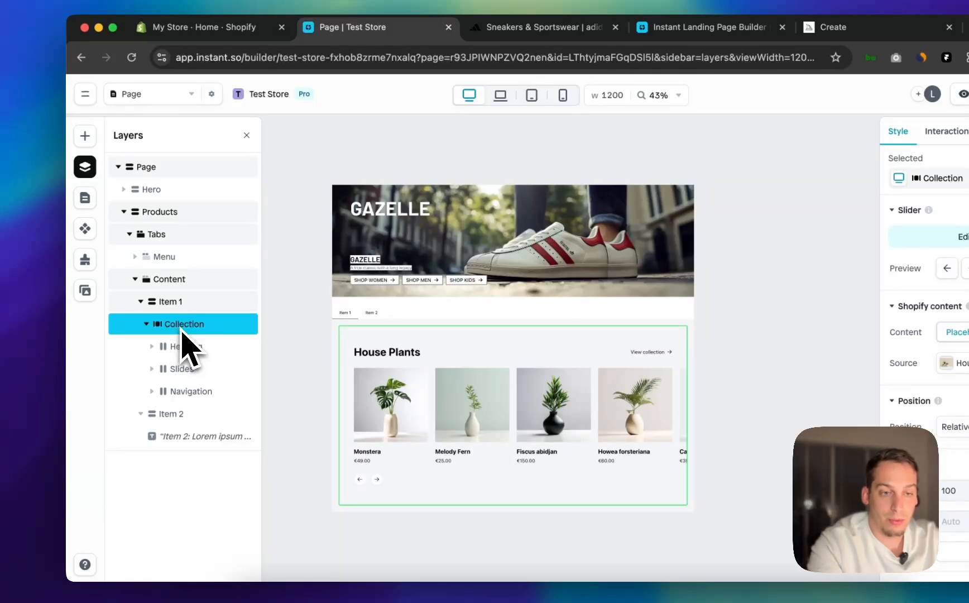
{"action": "key", "text": "super+d"}
{"action": "left_click", "coordinate": [168, 346]}
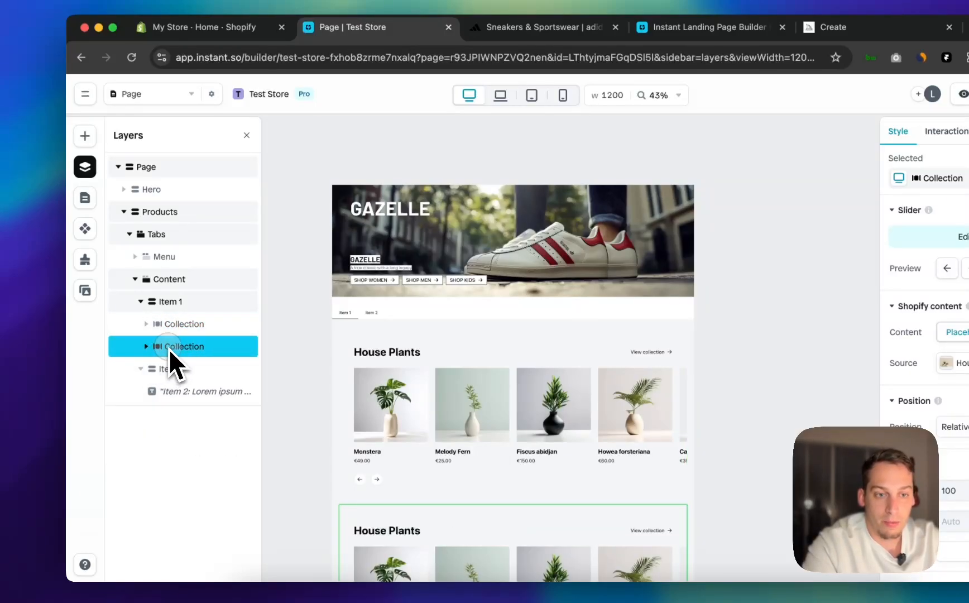
{"action": "left_click_drag", "start_coordinate": [169, 348], "coordinate": [175, 370]}
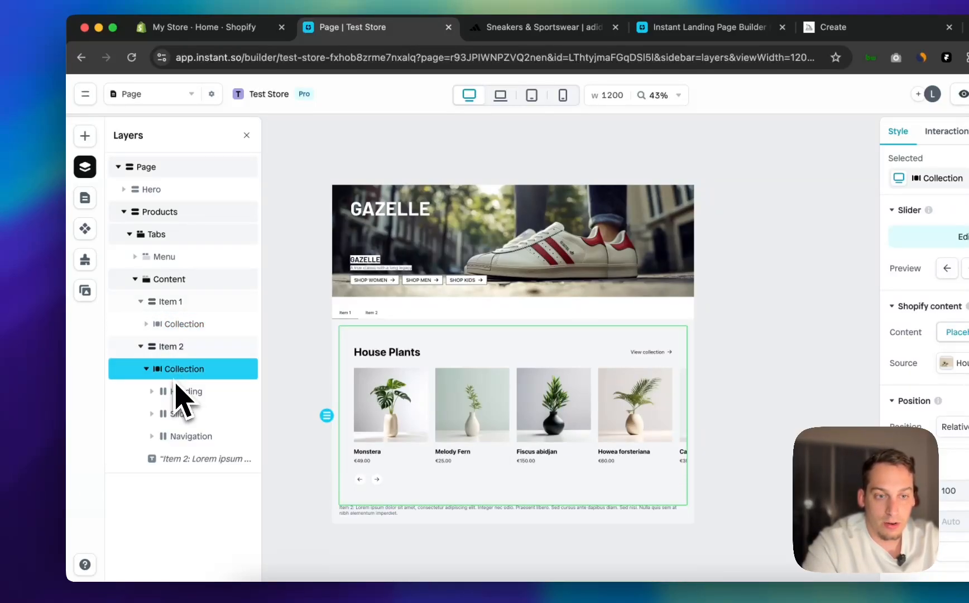
{"action": "left_click", "coordinate": [190, 471]}
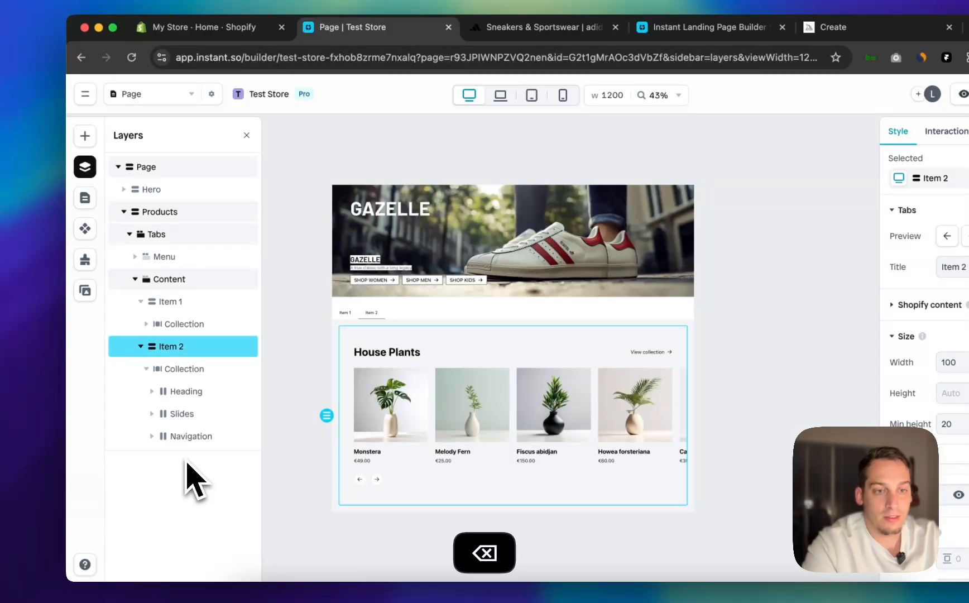
Collapse the Collection layer in Item 1 and select the Collection carousel inside Item 2
{"action": "left_click", "coordinate": [180, 330]}
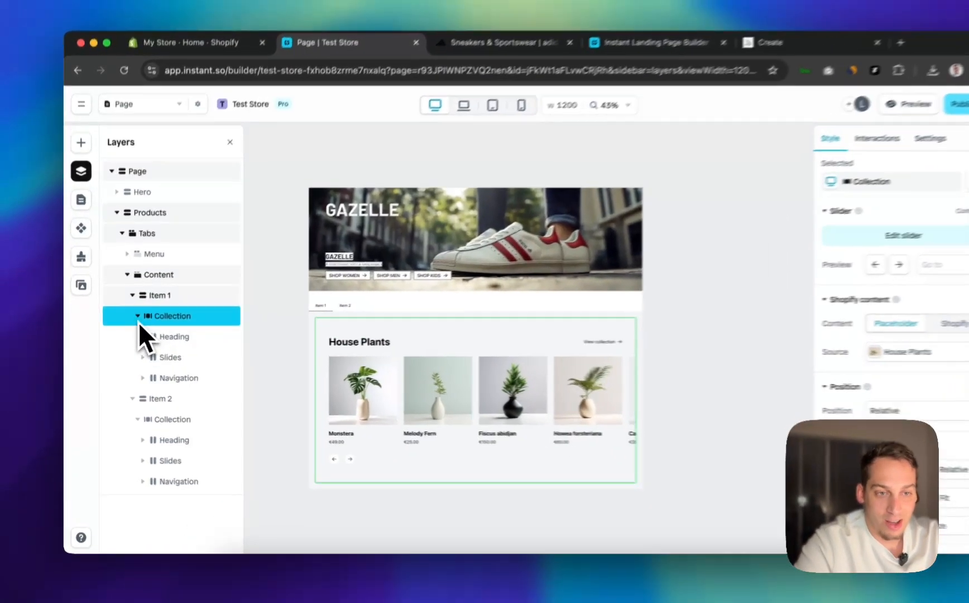
{"action": "left_click", "coordinate": [132, 322]}
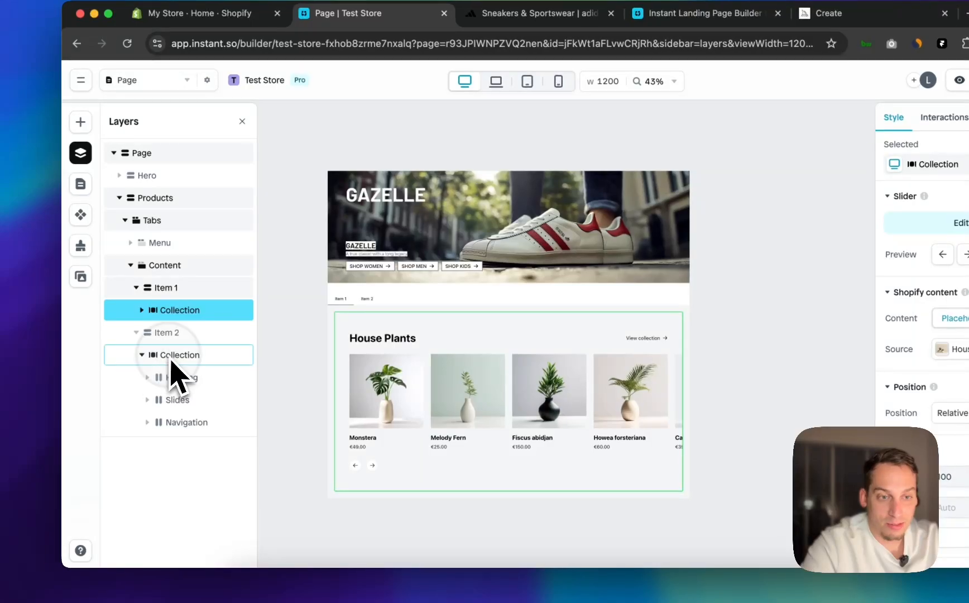
{"action": "left_click", "coordinate": [172, 357]}
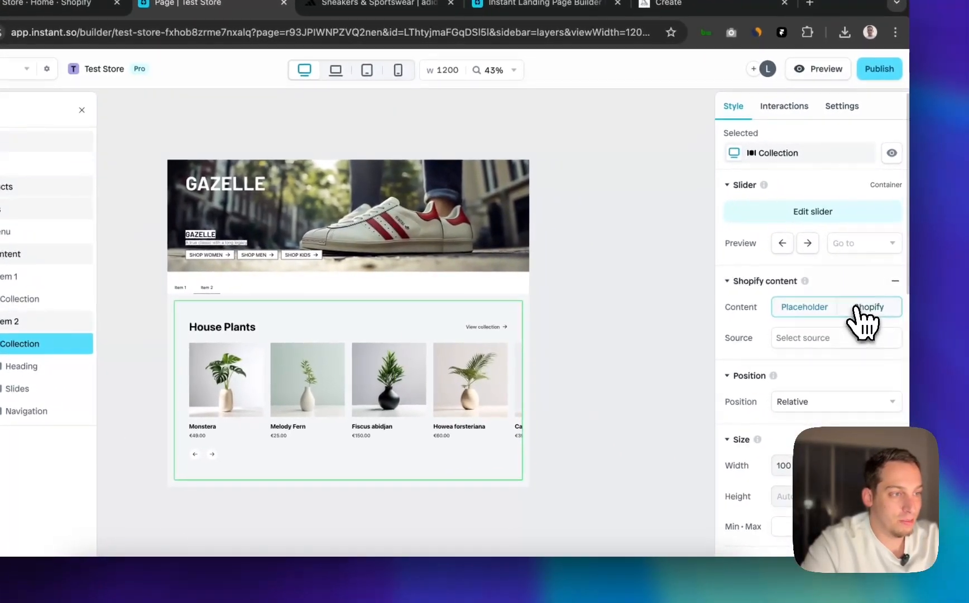
Connect the product collection in the second tab item to Shopify content, using the Home page collection as its source
{"action": "left_click", "coordinate": [854, 305]}
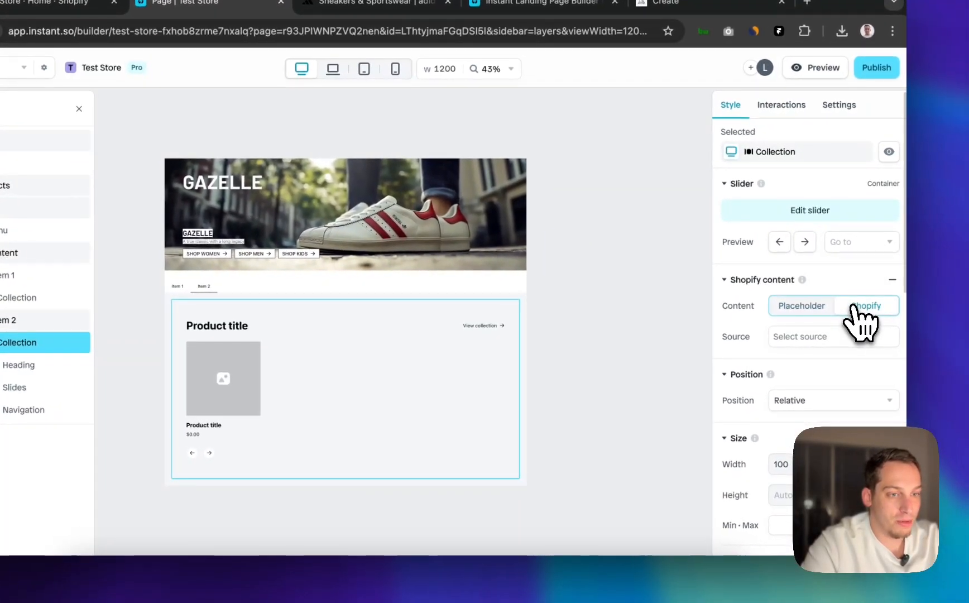
{"action": "left_click", "coordinate": [818, 341]}
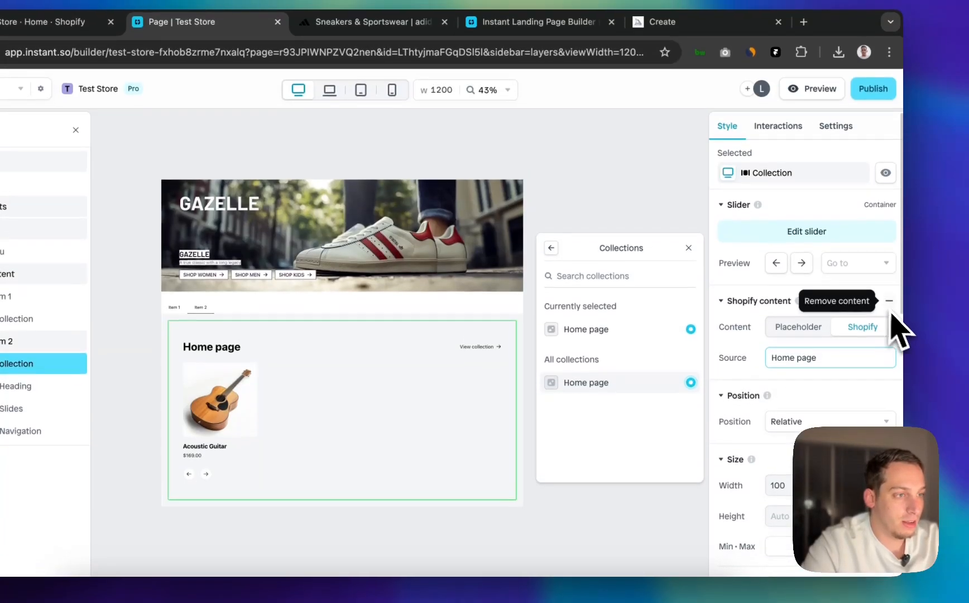
{"action": "left_click", "coordinate": [770, 289]}
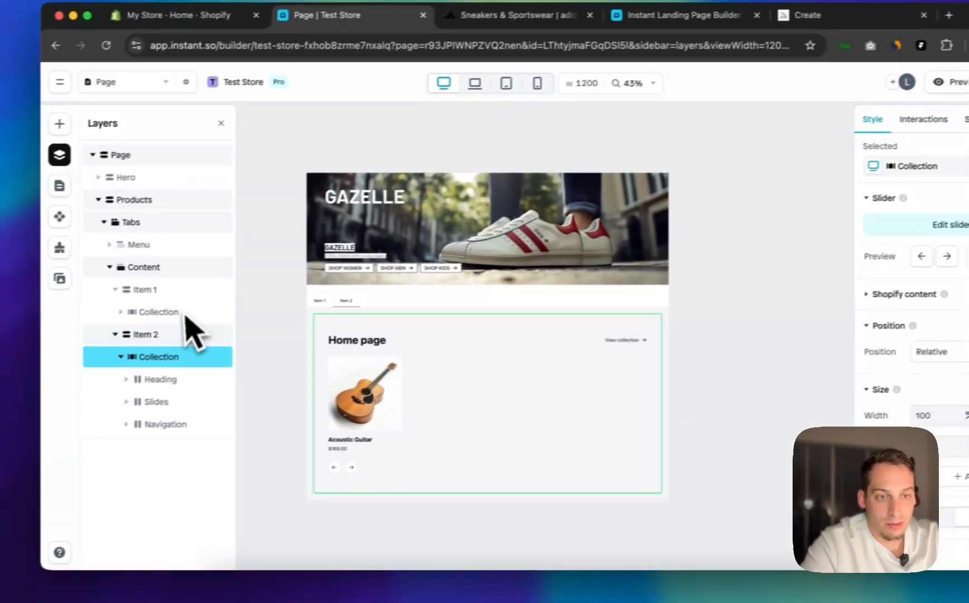
Preview the contents of Item 1 and Item 2 in the tabs, and inspect Item 1's product collection up close
{"action": "left_click", "coordinate": [177, 291]}
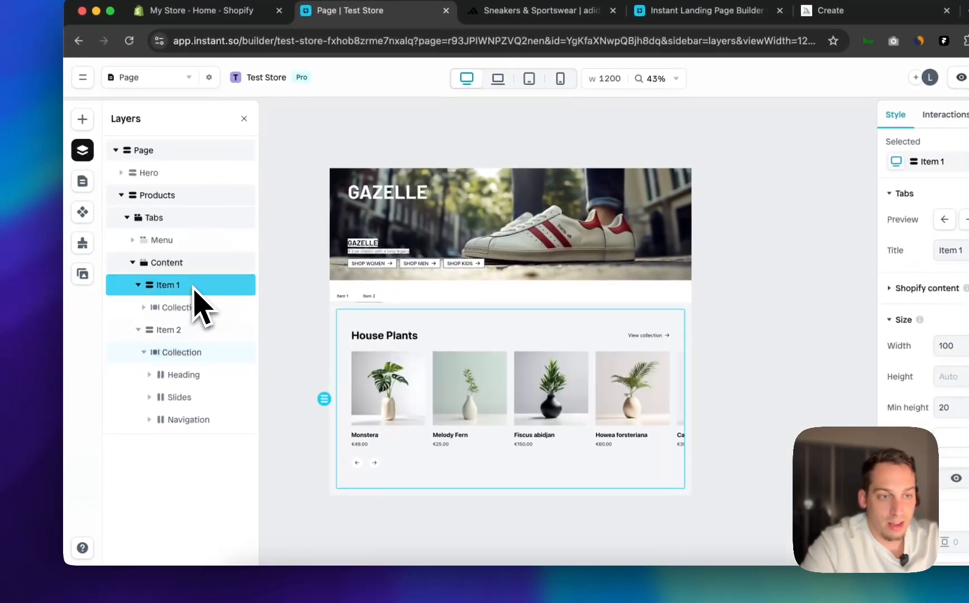
{"action": "left_click", "coordinate": [152, 335]}
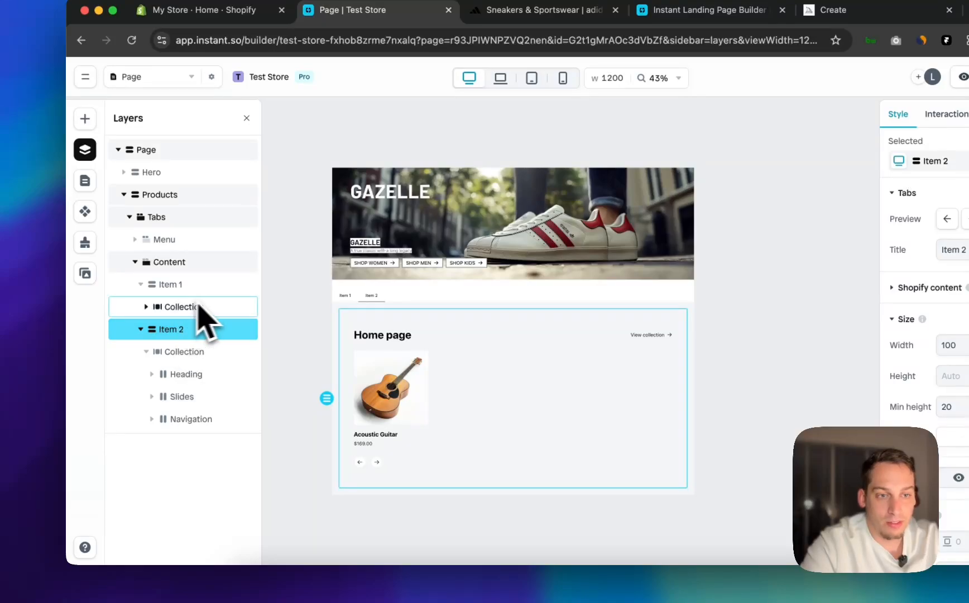
{"action": "left_click", "coordinate": [186, 286]}
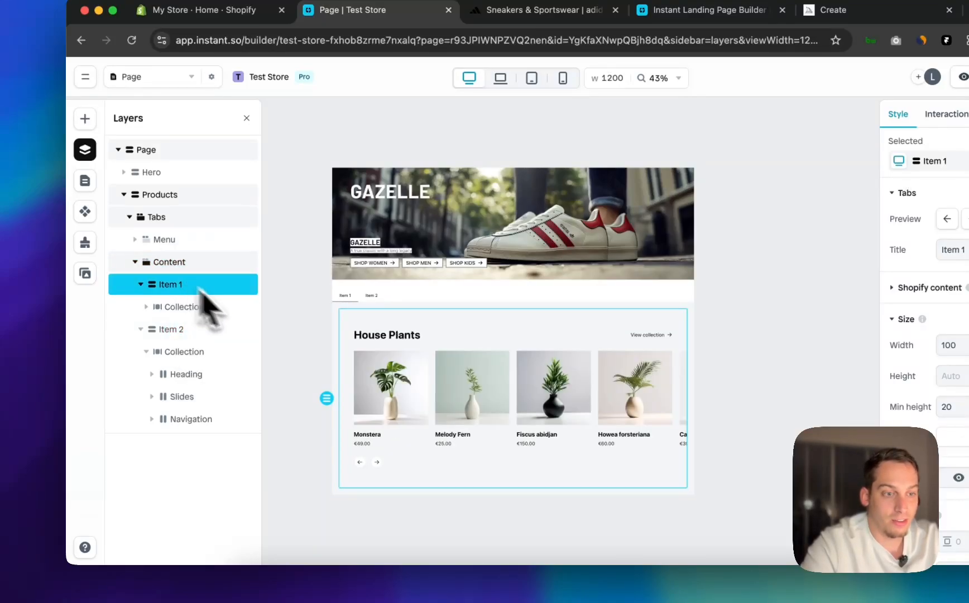
{"action": "scroll", "coordinate": [402, 410], "scroll_direction": "up", "scroll_amount": 5}
{"action": "scroll", "coordinate": [329, 382], "scroll_direction": "down", "scroll_amount": 2}
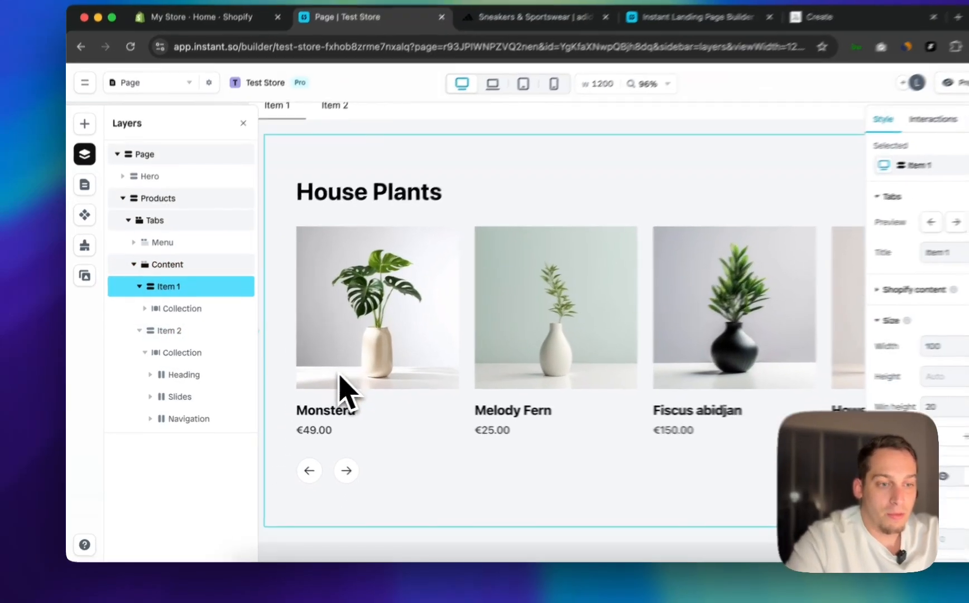
{"action": "scroll", "coordinate": [336, 361], "scroll_direction": "down", "scroll_amount": 5}
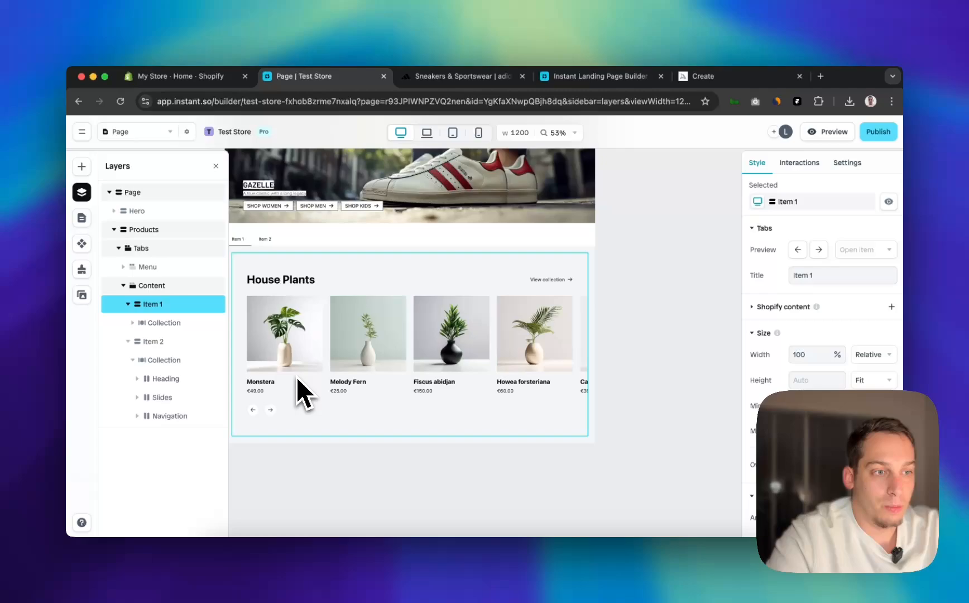
{"action": "scroll", "coordinate": [297, 376], "scroll_direction": "up", "scroll_amount": 2}
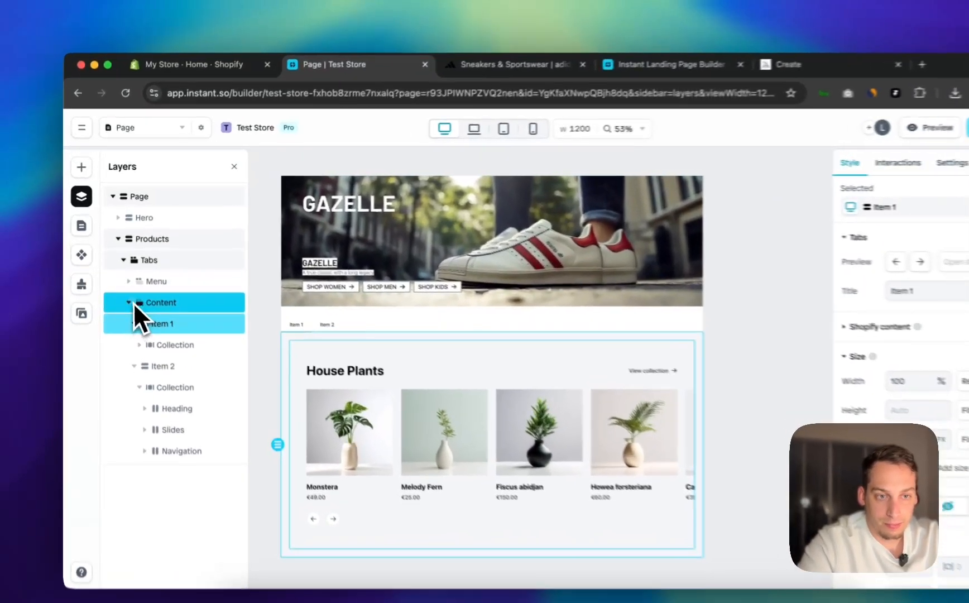
Inspect the tabs' Menu and Content layers, and compare them with the product tabs section on the adidas site
{"action": "left_click", "coordinate": [127, 285]}
{"action": "left_click", "coordinate": [123, 285]}
{"action": "left_click", "coordinate": [128, 294]}
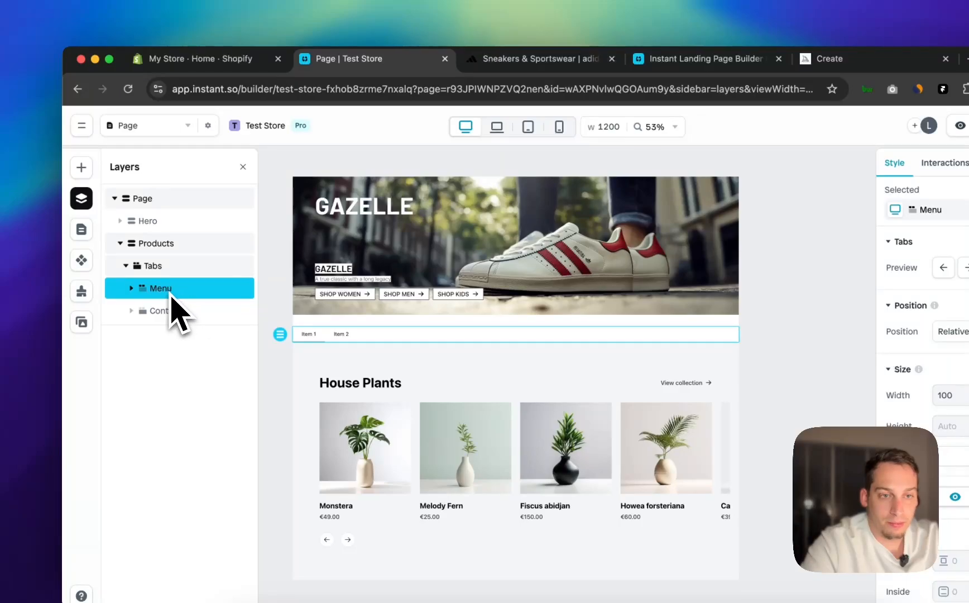
{"action": "left_click", "coordinate": [146, 310]}
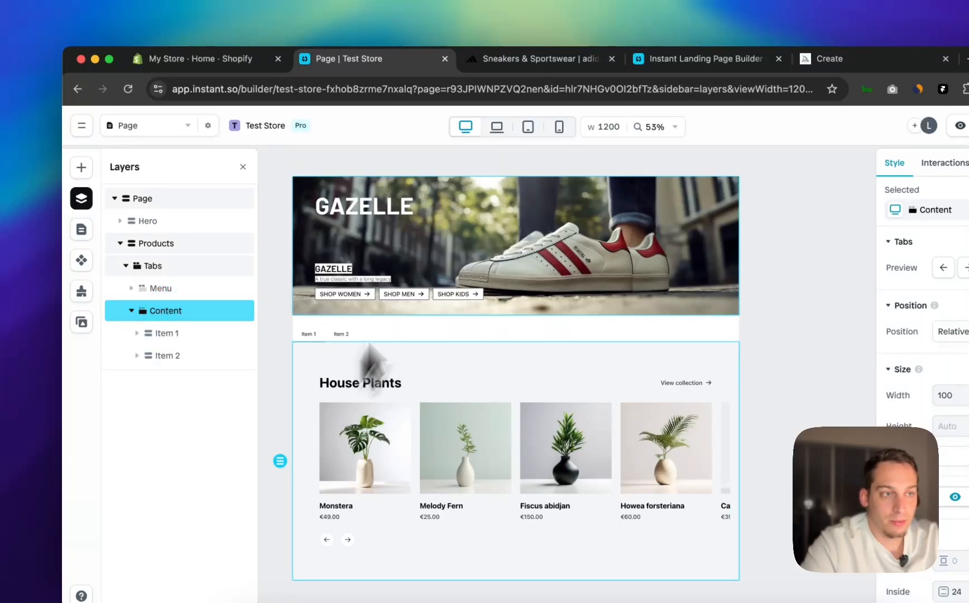
{"action": "left_click", "coordinate": [510, 72]}
{"action": "scroll", "coordinate": [205, 324], "scroll_direction": "up", "scroll_amount": 1}
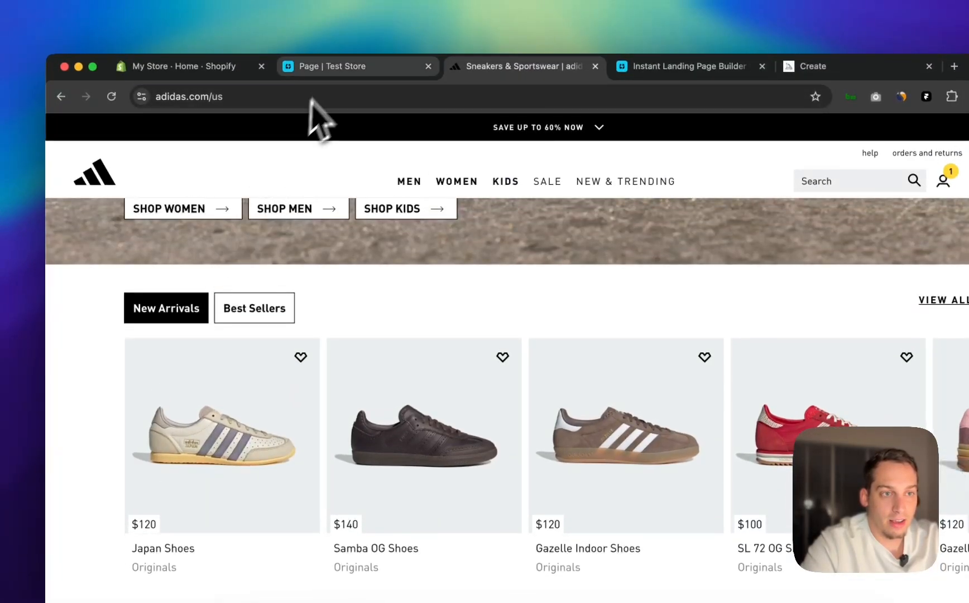
Back in the Test Store page, move the View collection button from Item 1's collection heading into the tabs' Menu, below Triggers
{"action": "left_click", "coordinate": [340, 74]}
{"action": "left_click", "coordinate": [323, 405]}
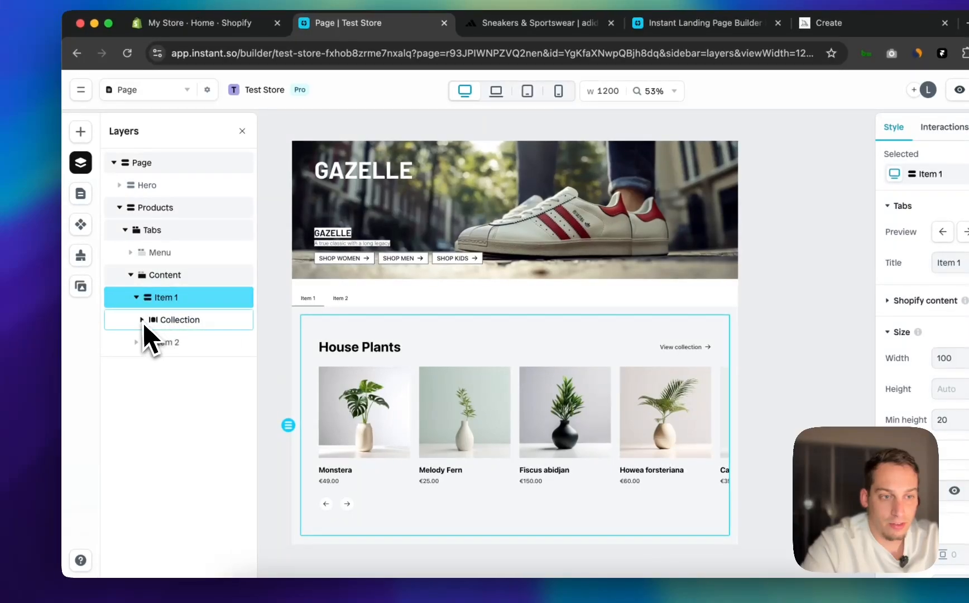
{"action": "left_click", "coordinate": [124, 372]}
{"action": "left_click", "coordinate": [167, 359]}
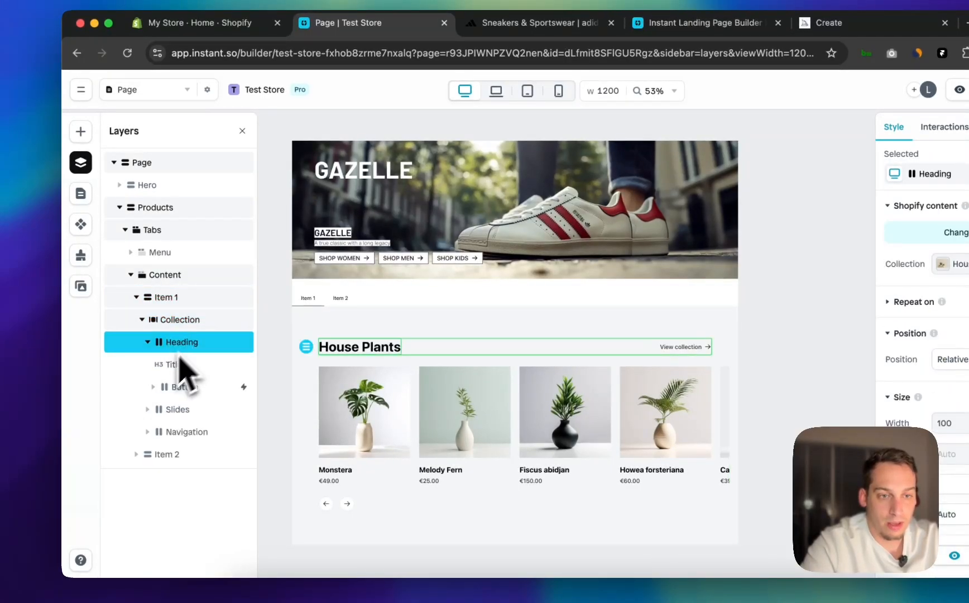
{"action": "left_click", "coordinate": [173, 388]}
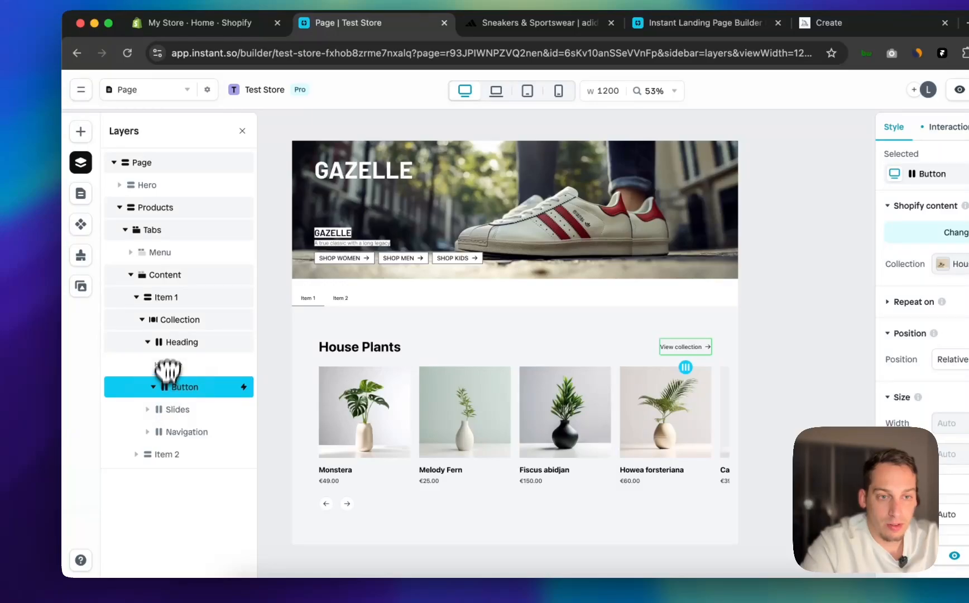
{"action": "left_click_drag", "start_coordinate": [168, 369], "coordinate": [185, 249]}
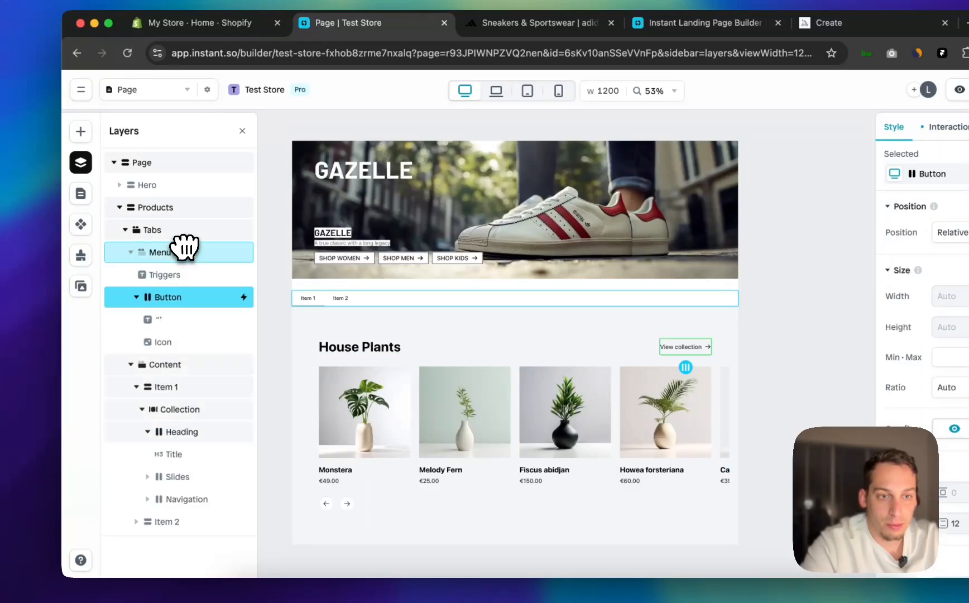
Distribute the tabs Menu's items horizontally with space between them
{"action": "left_click", "coordinate": [163, 276]}
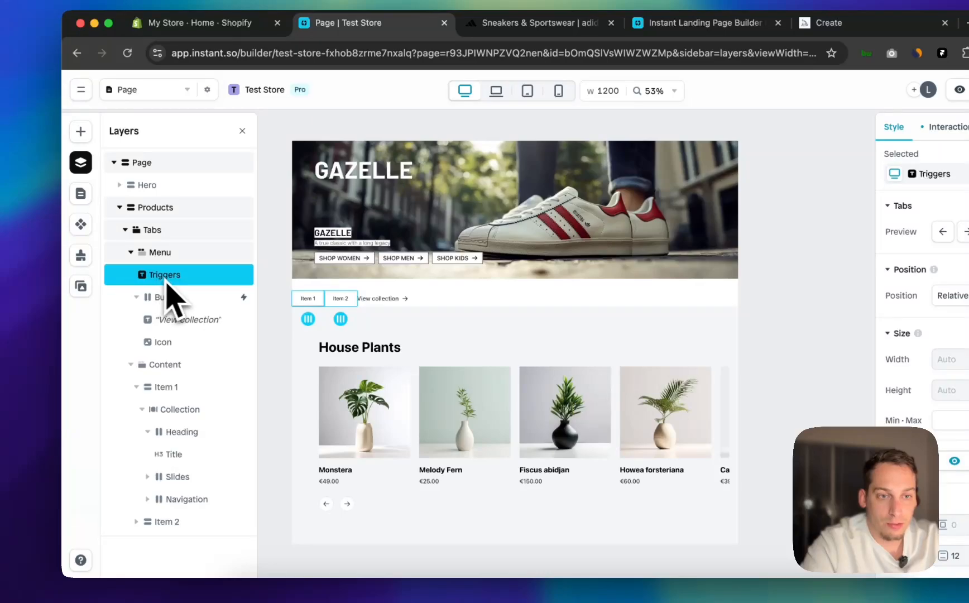
{"action": "left_click", "coordinate": [181, 296]}
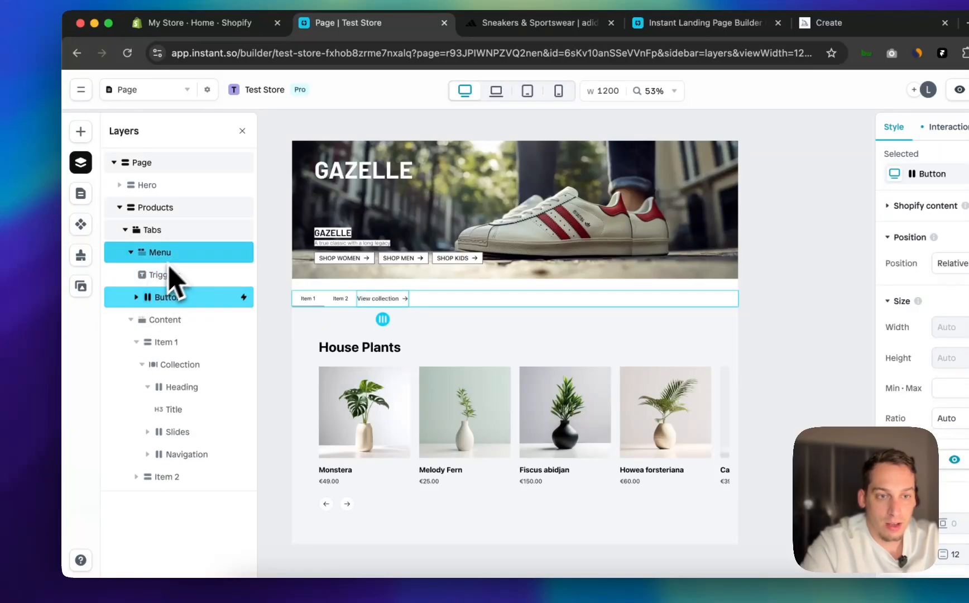
{"action": "left_click", "coordinate": [176, 253]}
{"action": "scroll", "coordinate": [793, 367], "scroll_direction": "down", "scroll_amount": 5}
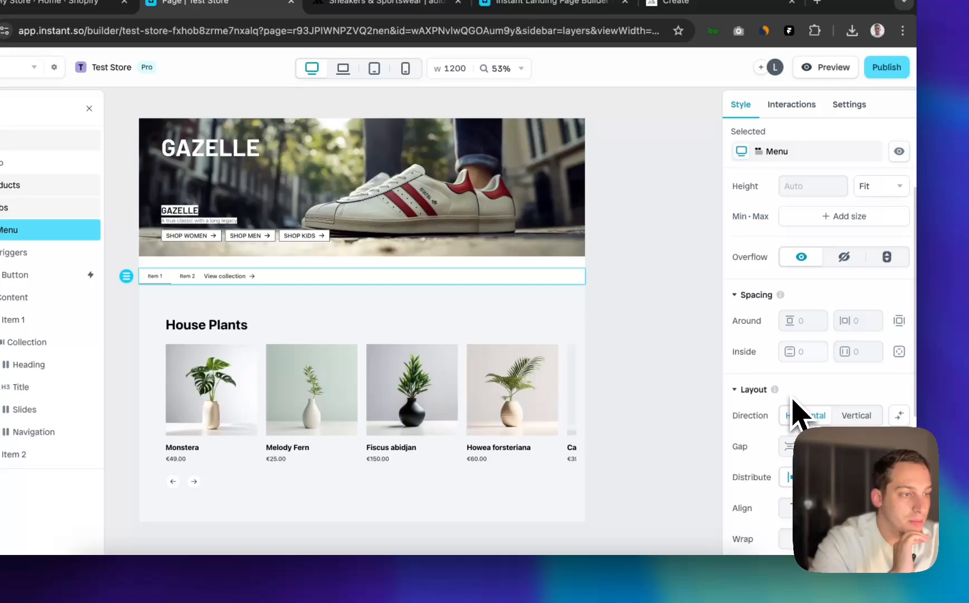
{"action": "scroll", "coordinate": [792, 399], "scroll_direction": "down", "scroll_amount": 1}
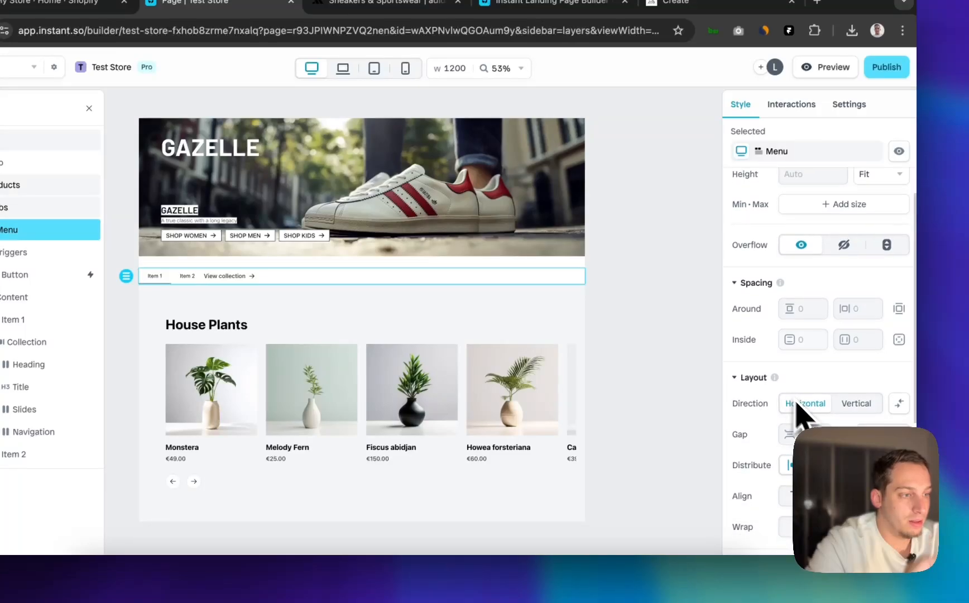
{"action": "left_click", "coordinate": [870, 467]}
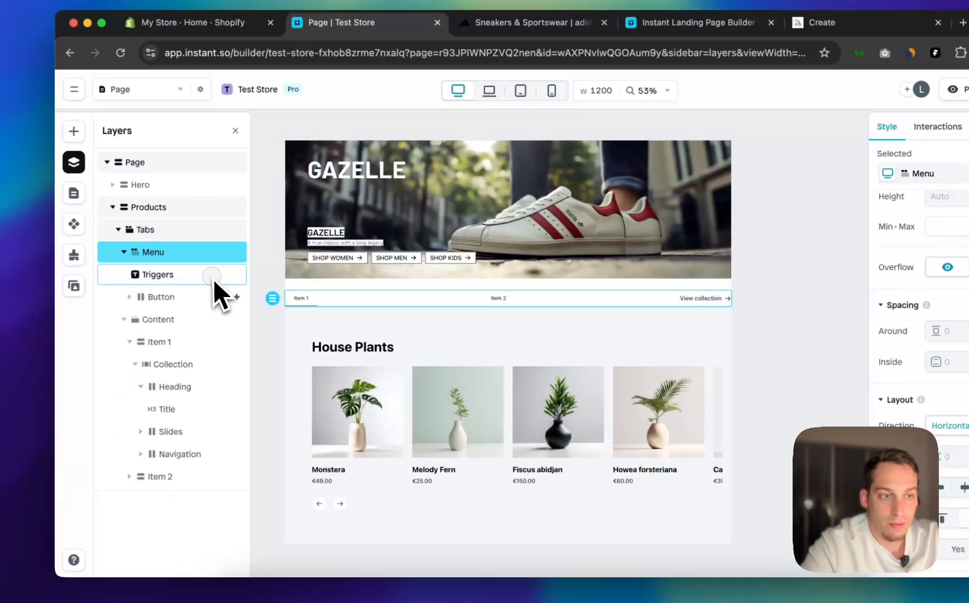
{"action": "left_click", "coordinate": [33, 236]}
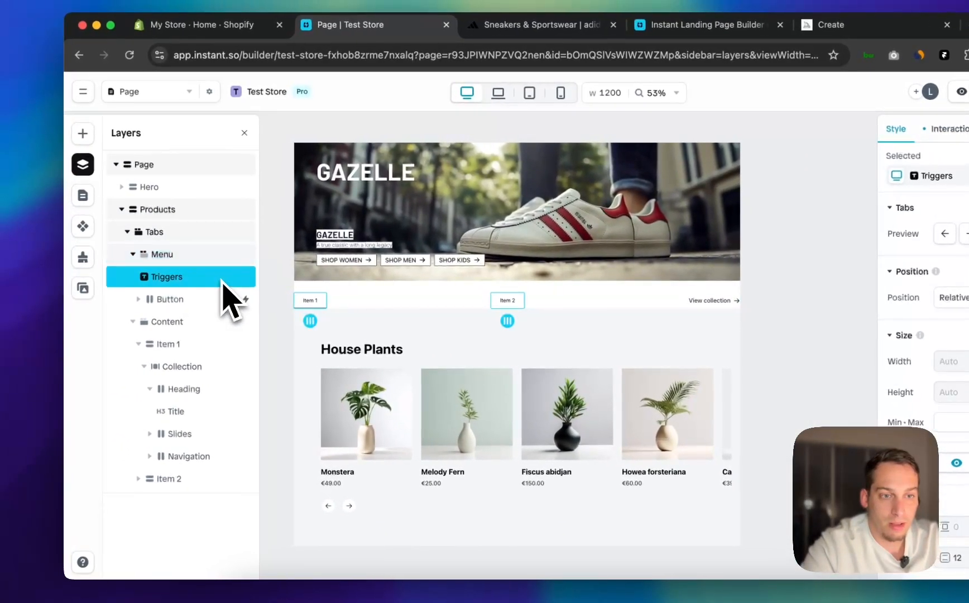
{"action": "right_click", "coordinate": [182, 285]}
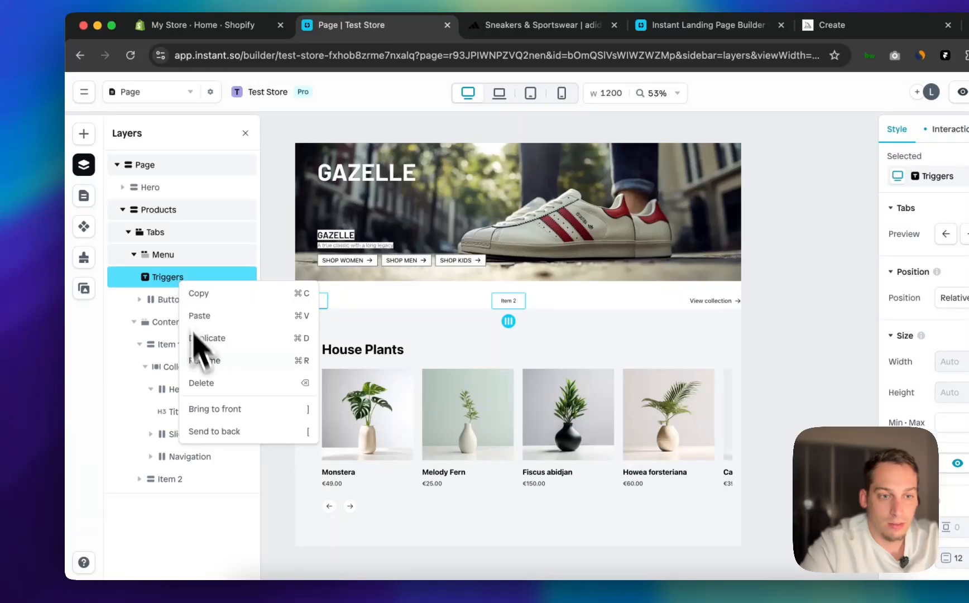
{"action": "left_click", "coordinate": [158, 289]}
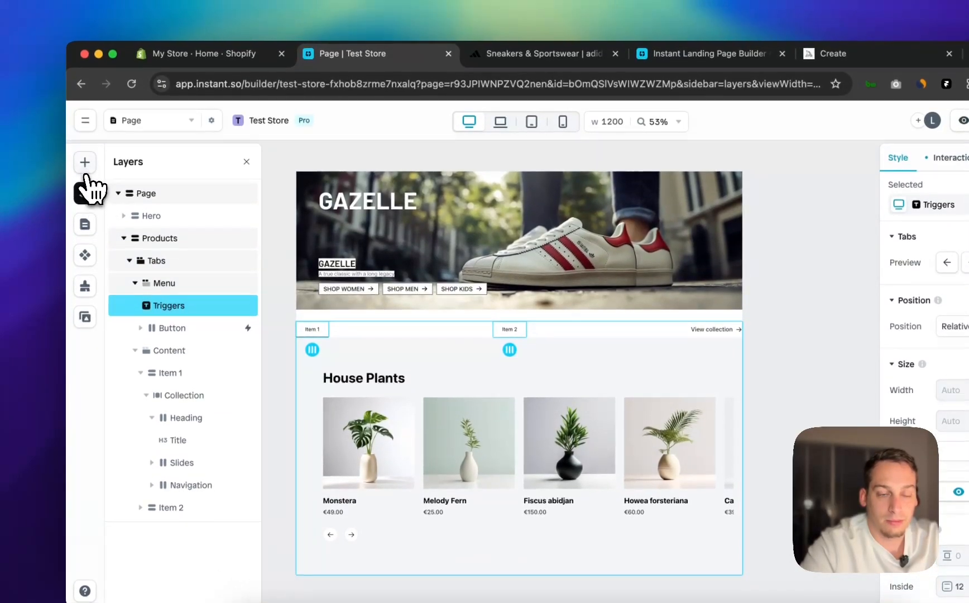
Insert a 1 column layout into the tabs Menu between the tab triggers and the View collection button
{"action": "left_click", "coordinate": [87, 172]}
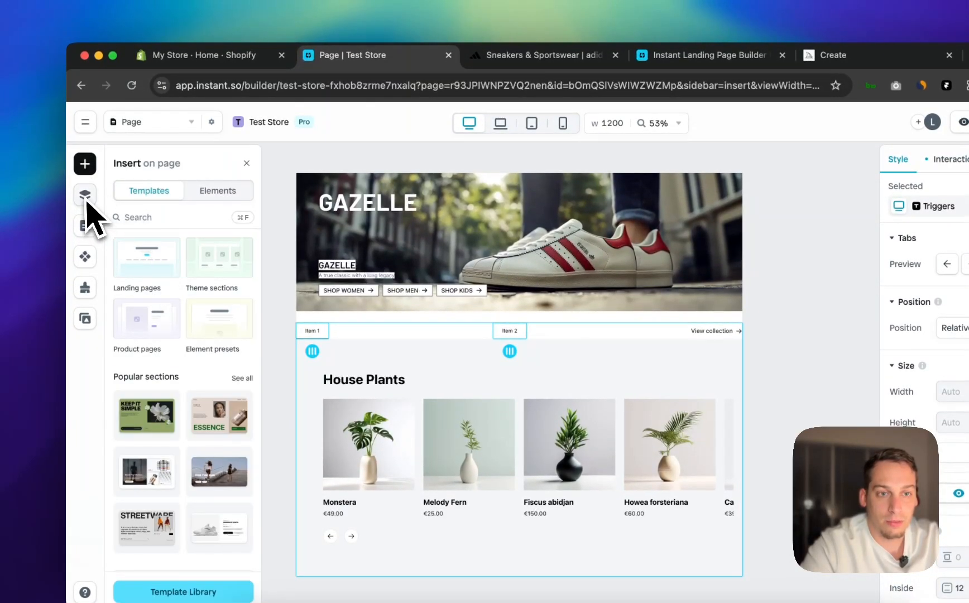
{"action": "left_click", "coordinate": [204, 191]}
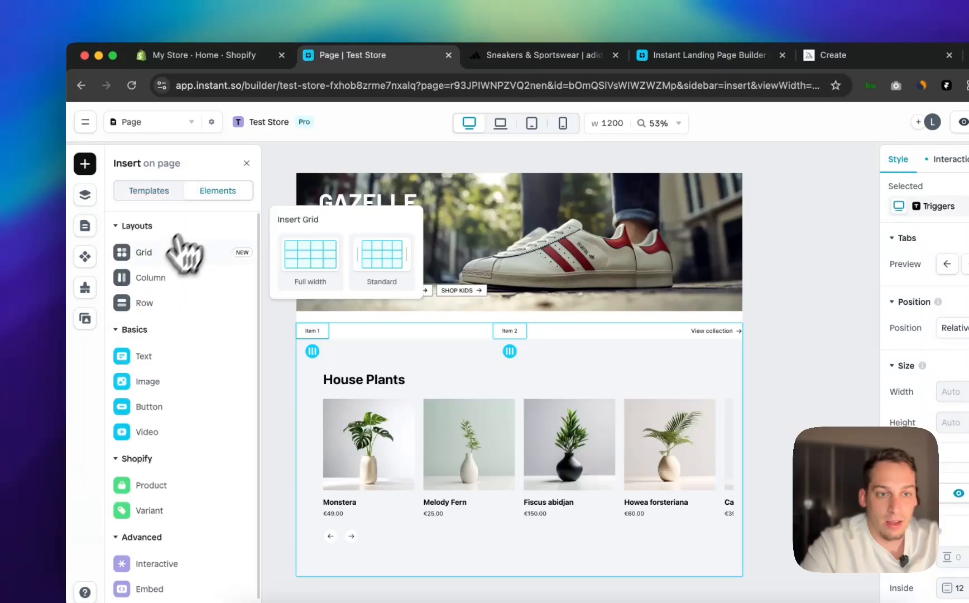
{"action": "mouse_move", "coordinate": [144, 279]}
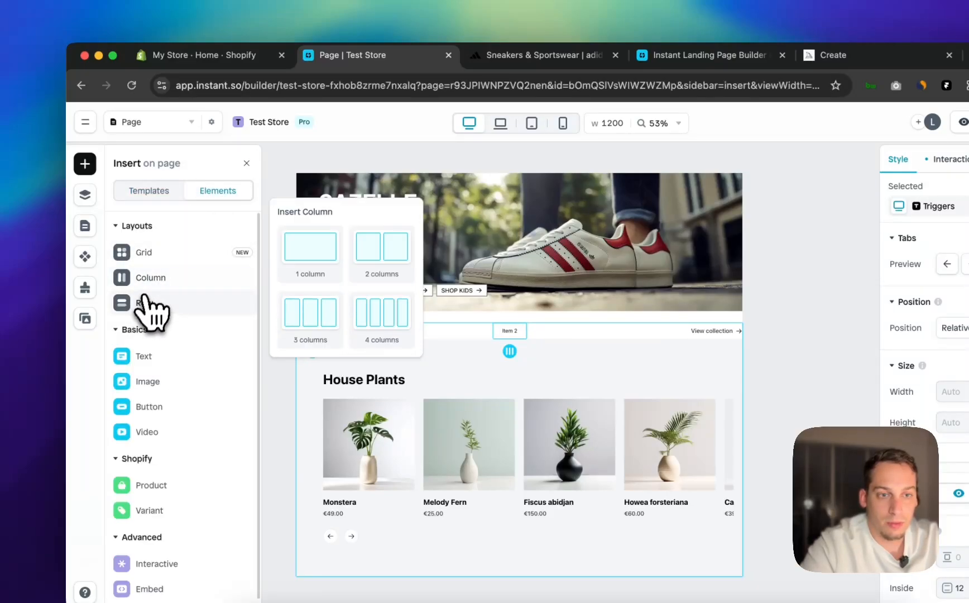
{"action": "left_click_drag", "start_coordinate": [304, 251], "coordinate": [400, 343]}
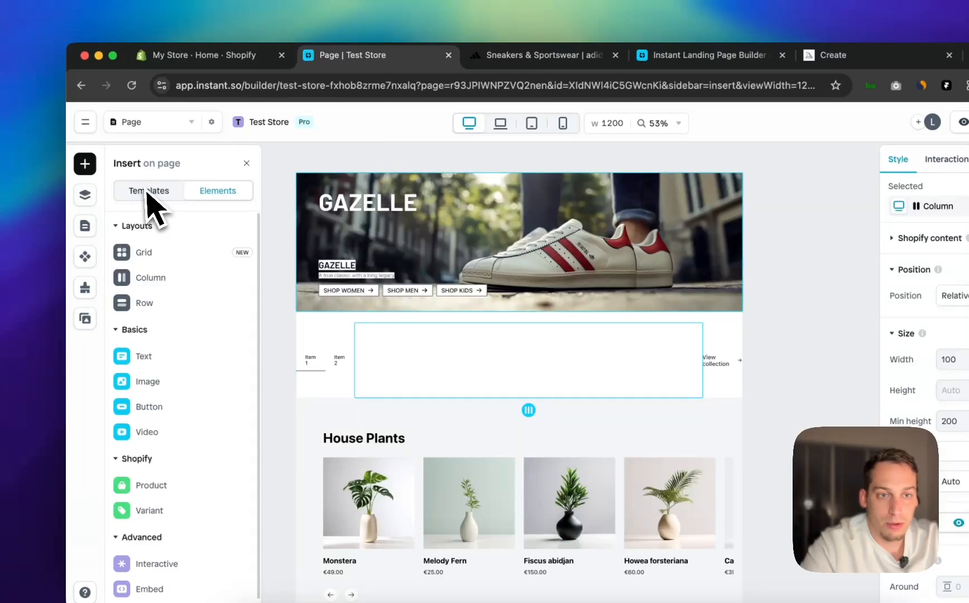
Nest the Triggers layer inside the new Column in the tabs Menu
{"action": "left_click", "coordinate": [86, 195]}
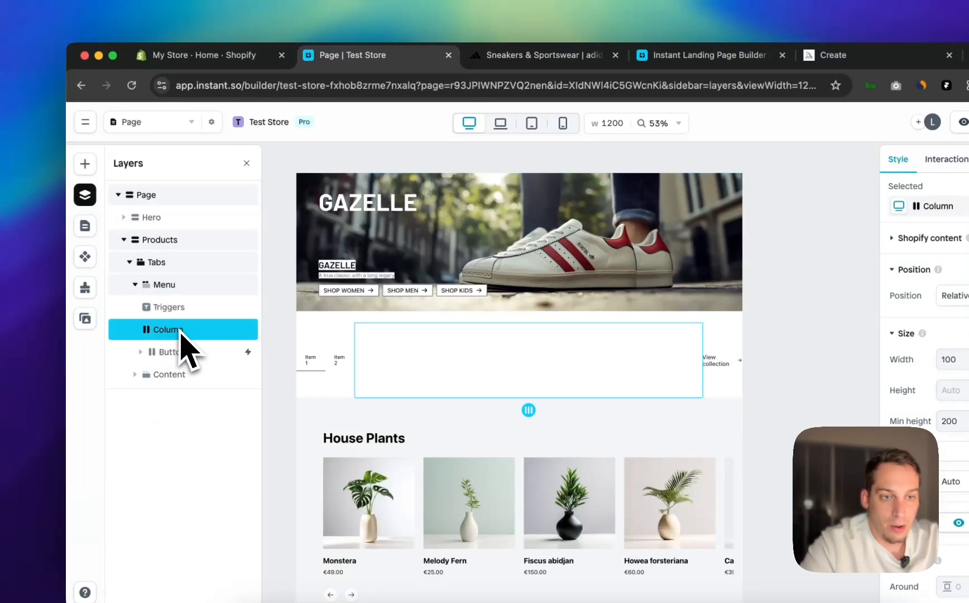
{"action": "left_click", "coordinate": [164, 310]}
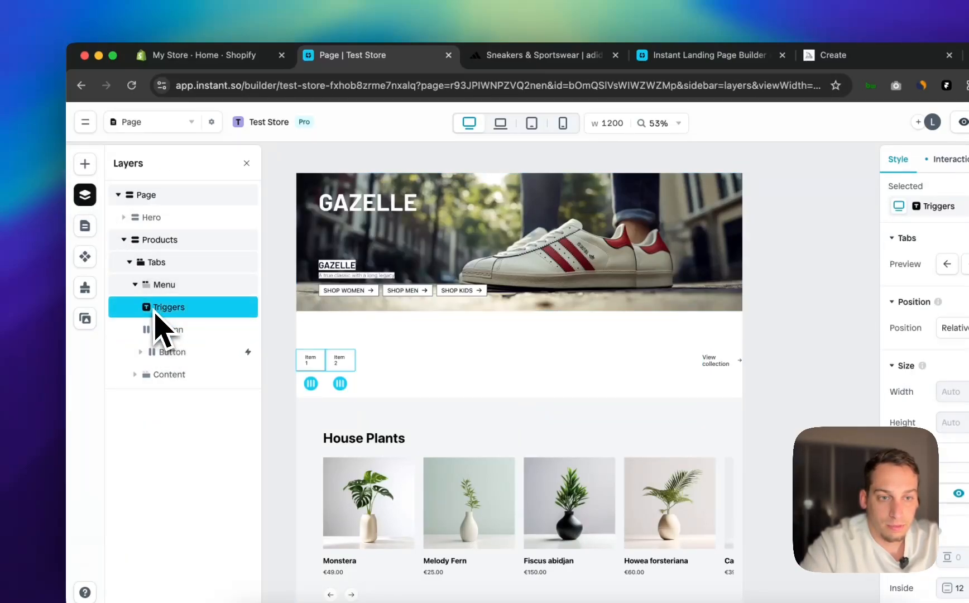
{"action": "left_click_drag", "start_coordinate": [151, 319], "coordinate": [163, 330]}
{"action": "left_click", "coordinate": [162, 311]}
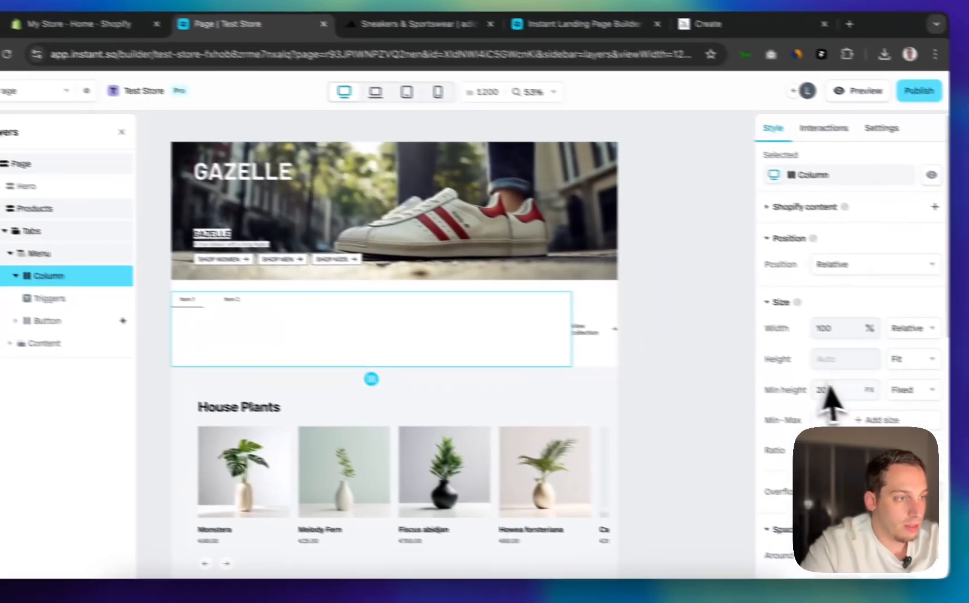
Set the Menu column's minimum height to 0 px and its width sizing to Fit
{"action": "left_click", "coordinate": [956, 422]}
{"action": "key", "text": "BackSpace"}
{"action": "key", "text": "BackSpace"}
{"action": "key", "text": "BackSpace"}
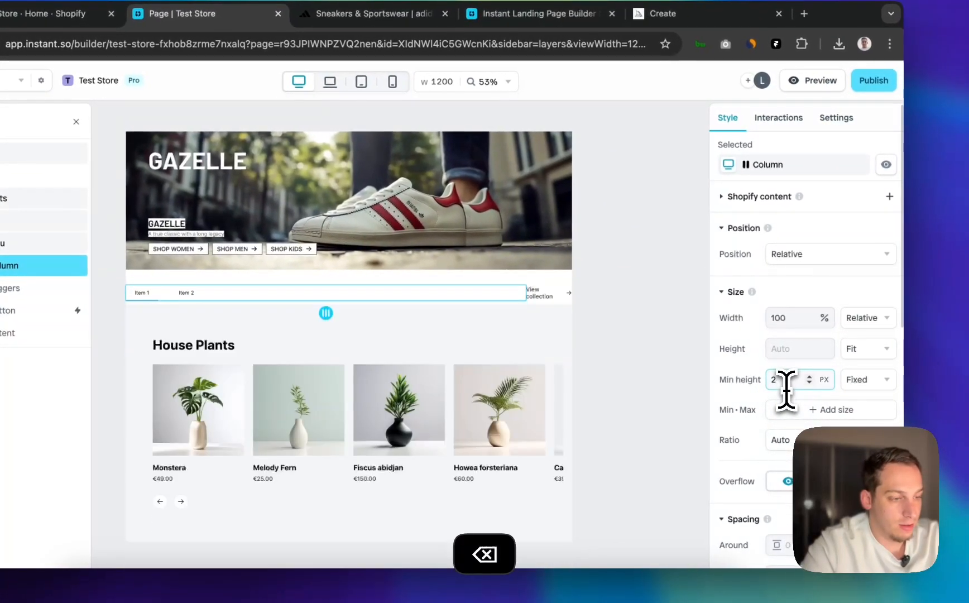
{"action": "type", "text": "0"}
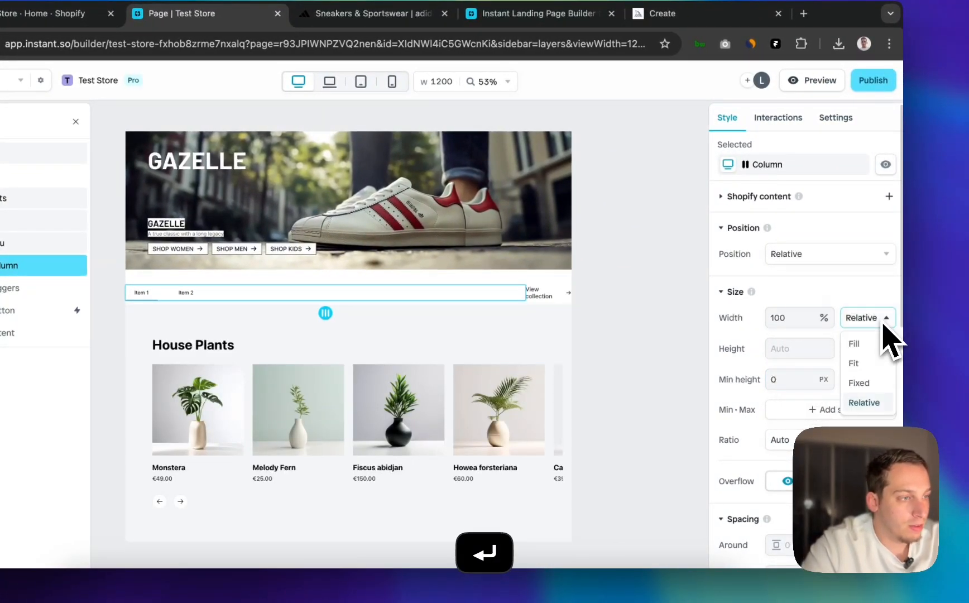
{"action": "left_click", "coordinate": [885, 369]}
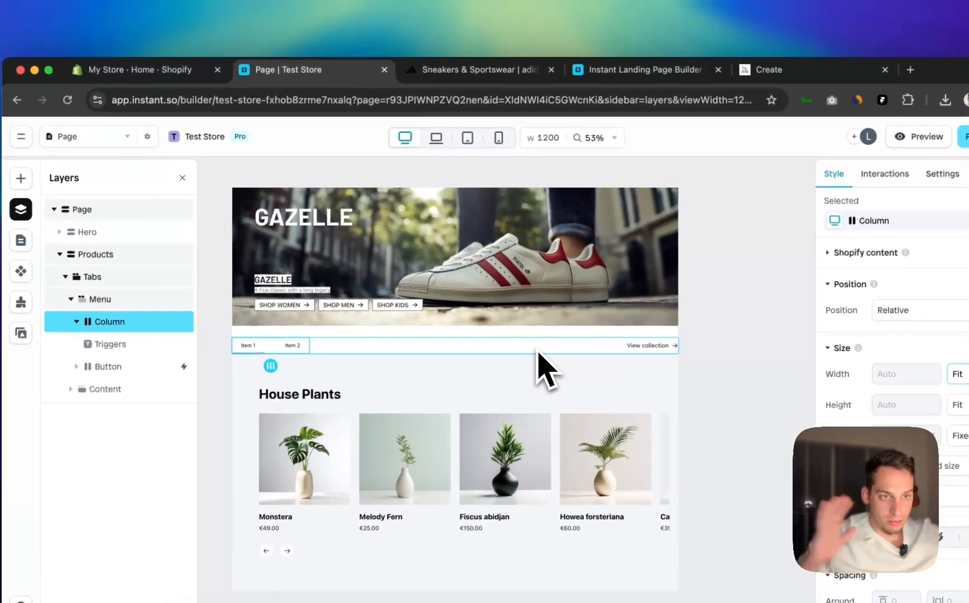
Delete the heading from the House Plants collection slider in the tabs' Item 1, following the adidas product section
{"action": "left_click", "coordinate": [458, 71]}
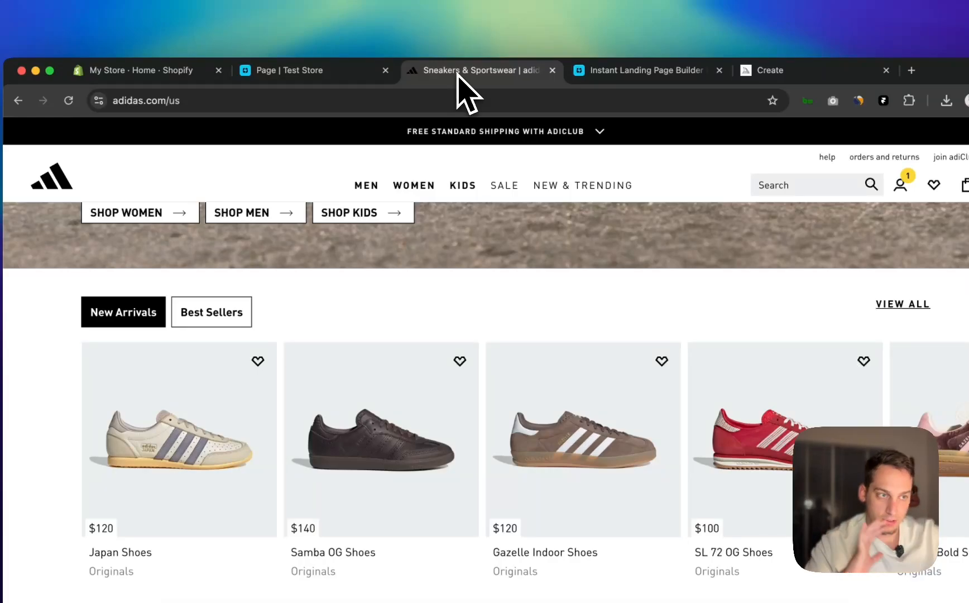
{"action": "left_click", "coordinate": [295, 71]}
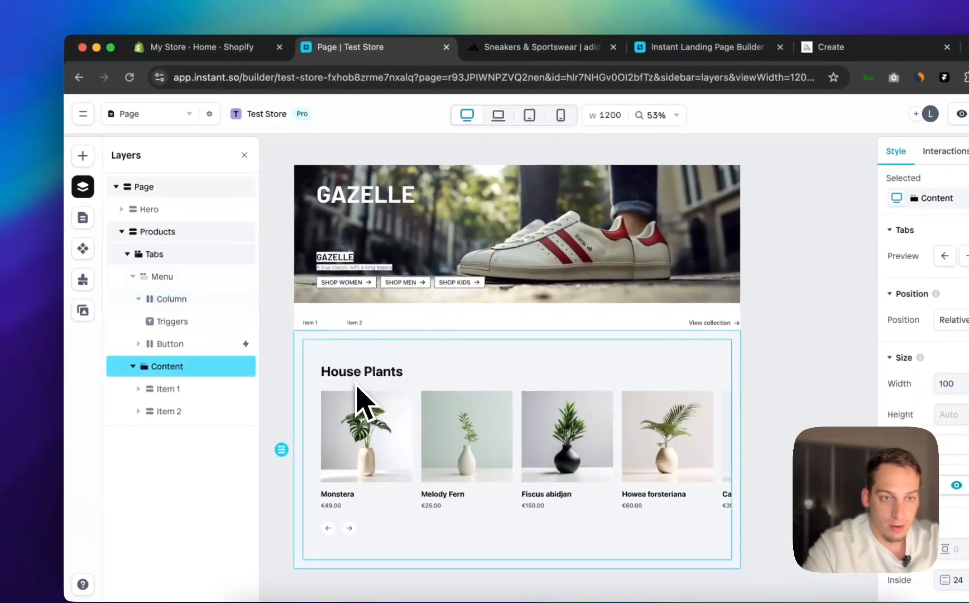
{"action": "left_click", "coordinate": [140, 388]}
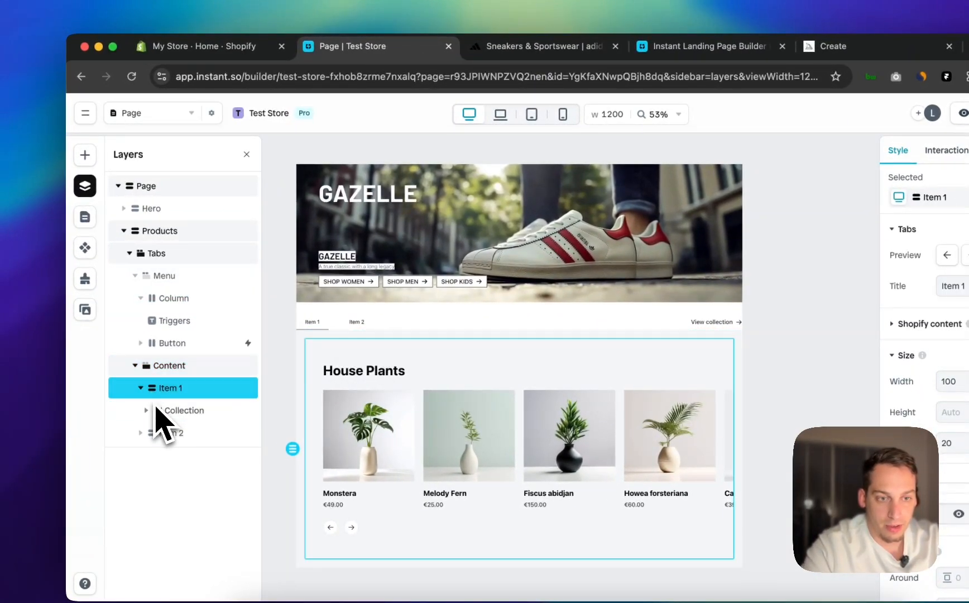
{"action": "left_click", "coordinate": [147, 411]}
{"action": "left_click", "coordinate": [172, 433]}
{"action": "key", "text": "BackSpace"}
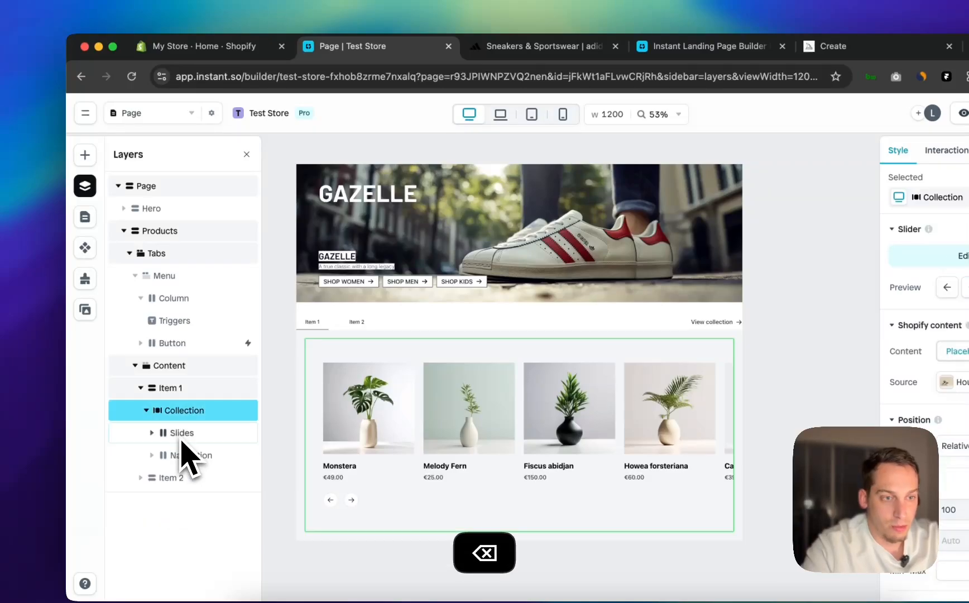
Compare with the product row on the adidas homepage and delete the heading from the Collection in Item 2
{"action": "left_click", "coordinate": [555, 46]}
{"action": "scroll", "coordinate": [450, 297], "scroll_direction": "down", "scroll_amount": 3}
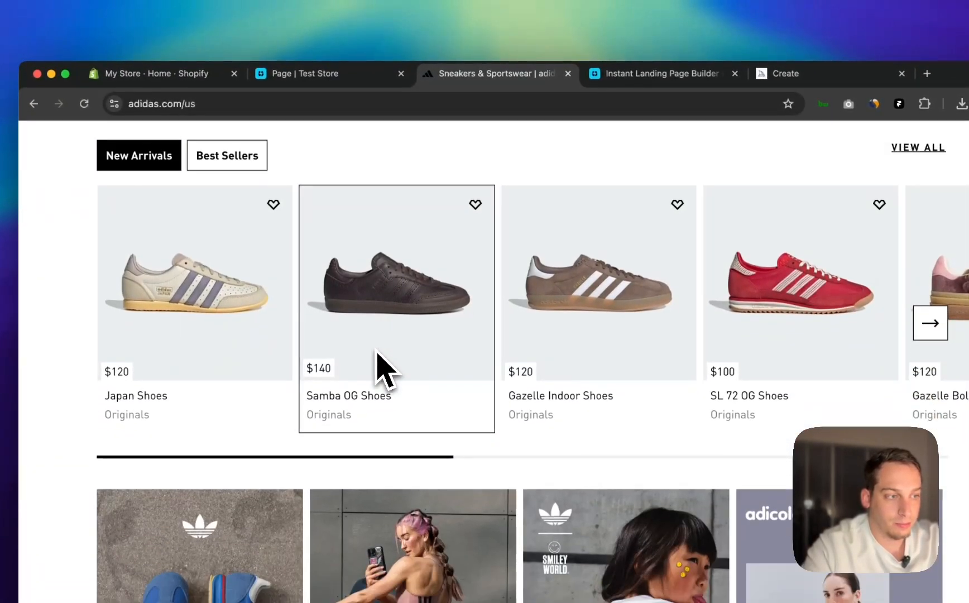
{"action": "scroll", "coordinate": [423, 331], "scroll_direction": "up", "scroll_amount": 4}
{"action": "scroll", "coordinate": [374, 366], "scroll_direction": "up", "scroll_amount": 1}
{"action": "scroll", "coordinate": [365, 223], "scroll_direction": "down", "scroll_amount": 3}
{"action": "left_click", "coordinate": [340, 75]}
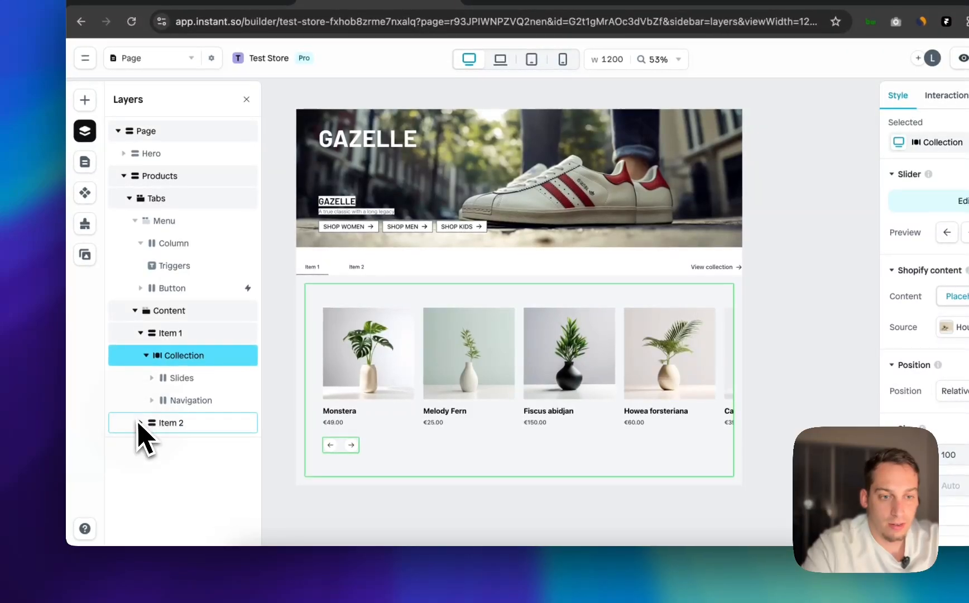
{"action": "left_click", "coordinate": [100, 504]}
{"action": "left_click", "coordinate": [161, 446]}
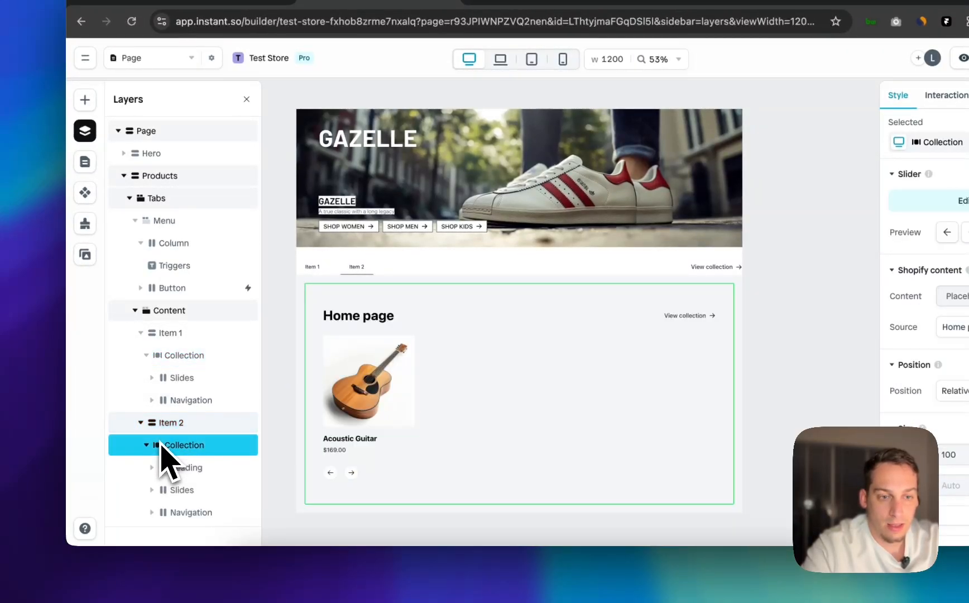
{"action": "left_click", "coordinate": [169, 467]}
{"action": "key", "text": "BackSpace"}
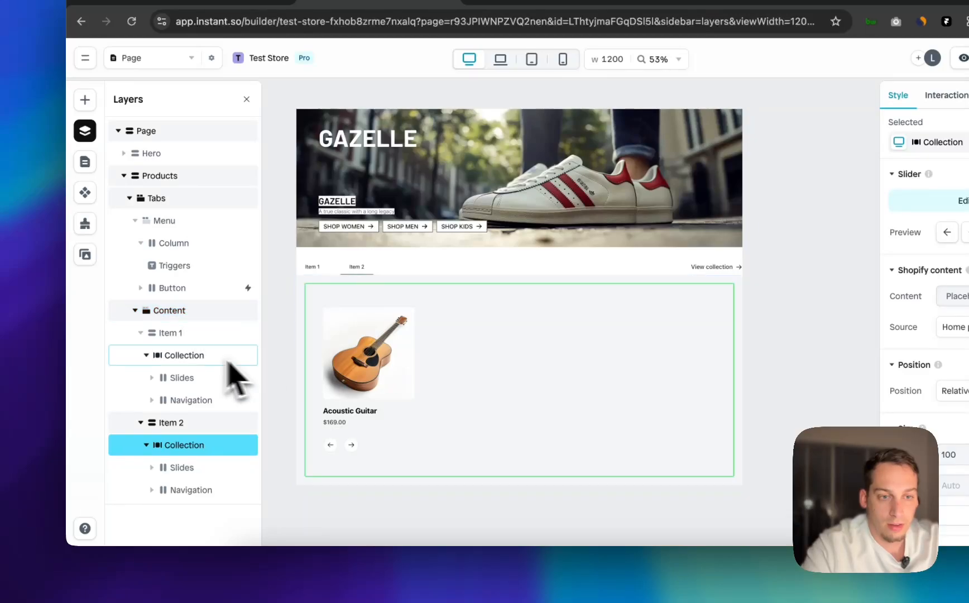
Set the vertical and horizontal inside spacing of Item 1's Collection to 0
{"action": "left_click", "coordinate": [182, 361]}
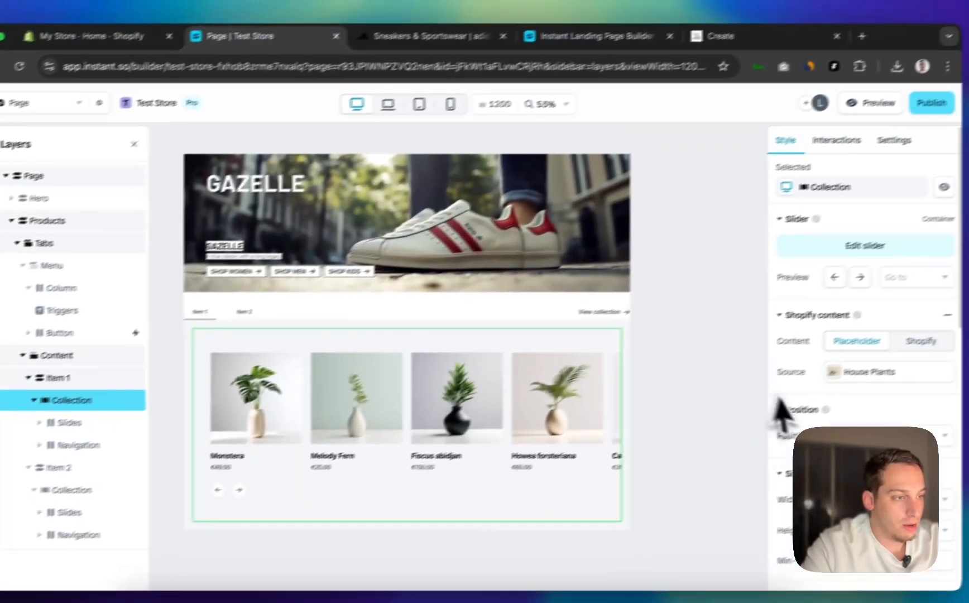
{"action": "scroll", "coordinate": [932, 385], "scroll_direction": "down", "scroll_amount": 5}
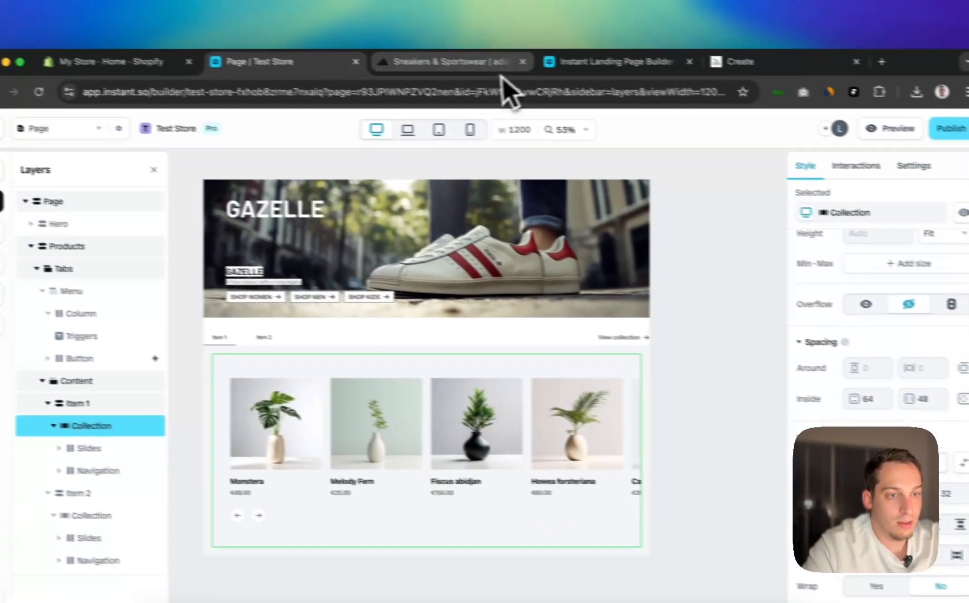
{"action": "left_click", "coordinate": [431, 53]}
{"action": "left_click", "coordinate": [242, 51]}
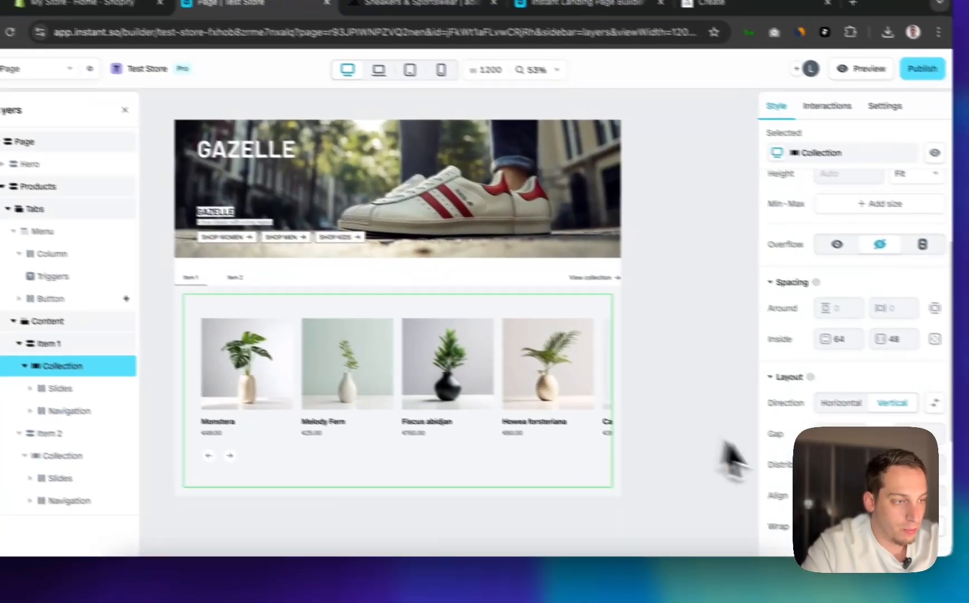
{"action": "scroll", "coordinate": [851, 385], "scroll_direction": "down", "scroll_amount": 1}
{"action": "left_click", "coordinate": [833, 311]}
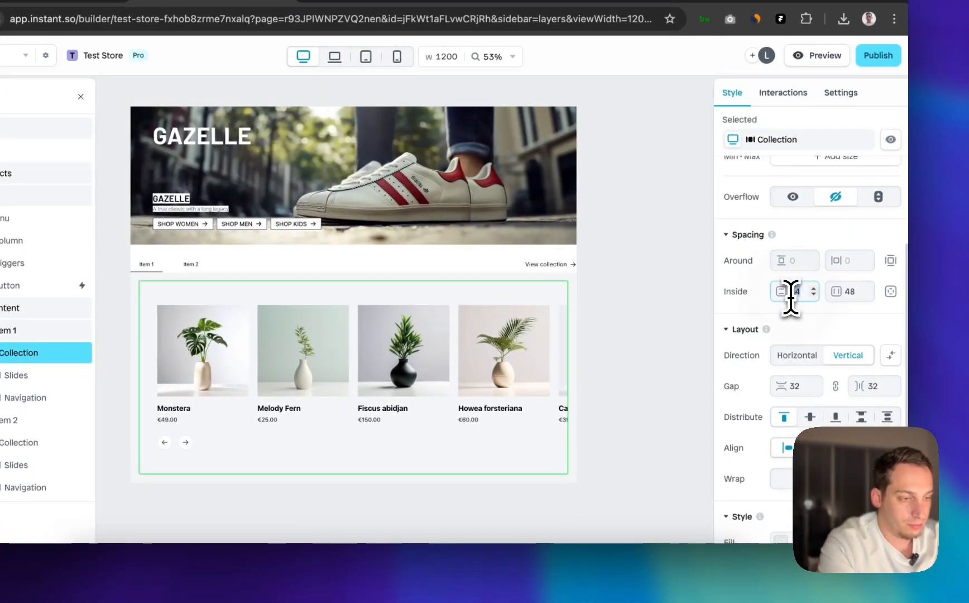
{"action": "type", "text": "0"}
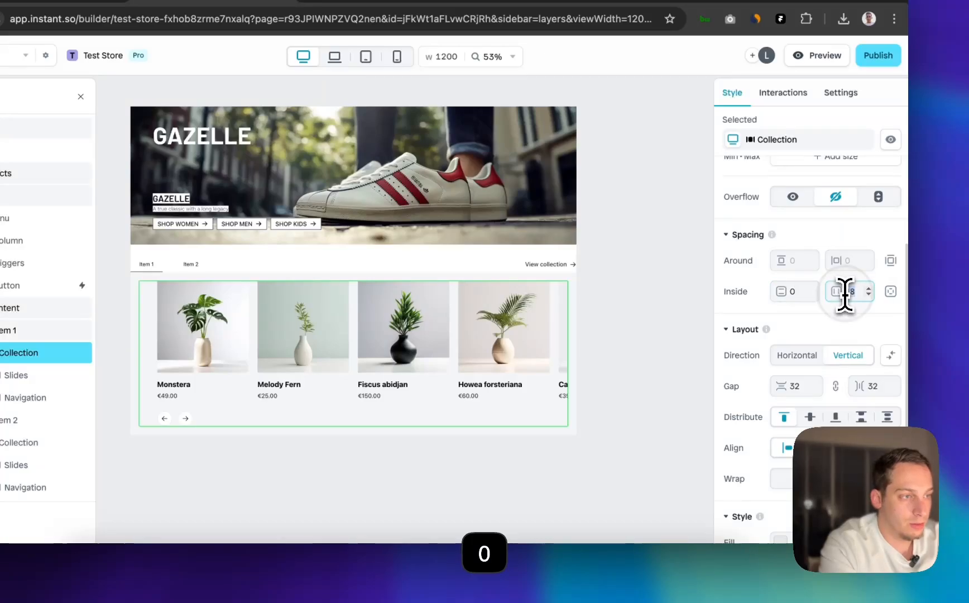
{"action": "type", "text": "0"}
{"action": "left_click", "coordinate": [648, 360]}
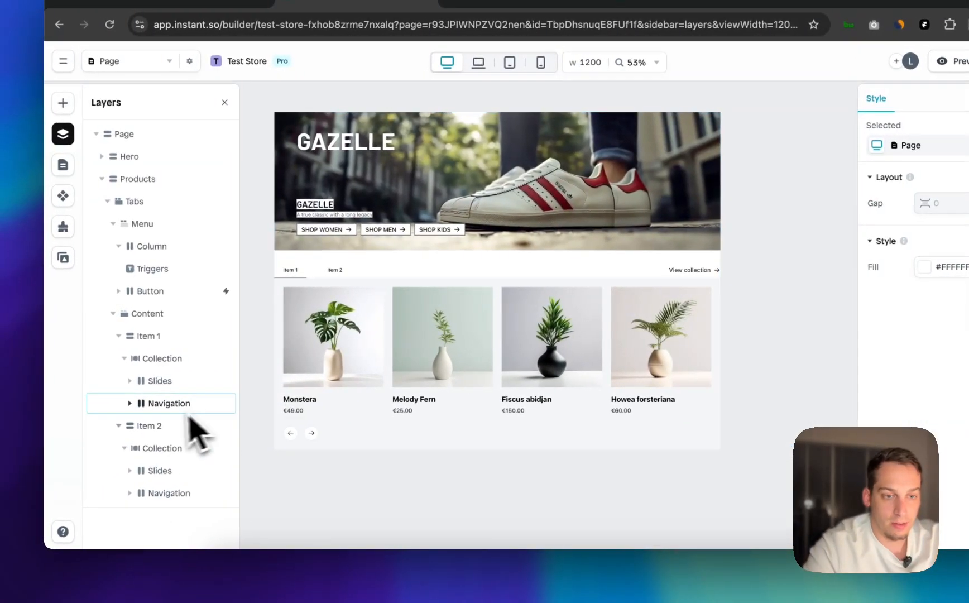
Remove the inside spacing of Item 2's Collection by setting both the vertical and horizontal values to 0
{"action": "left_click", "coordinate": [165, 448]}
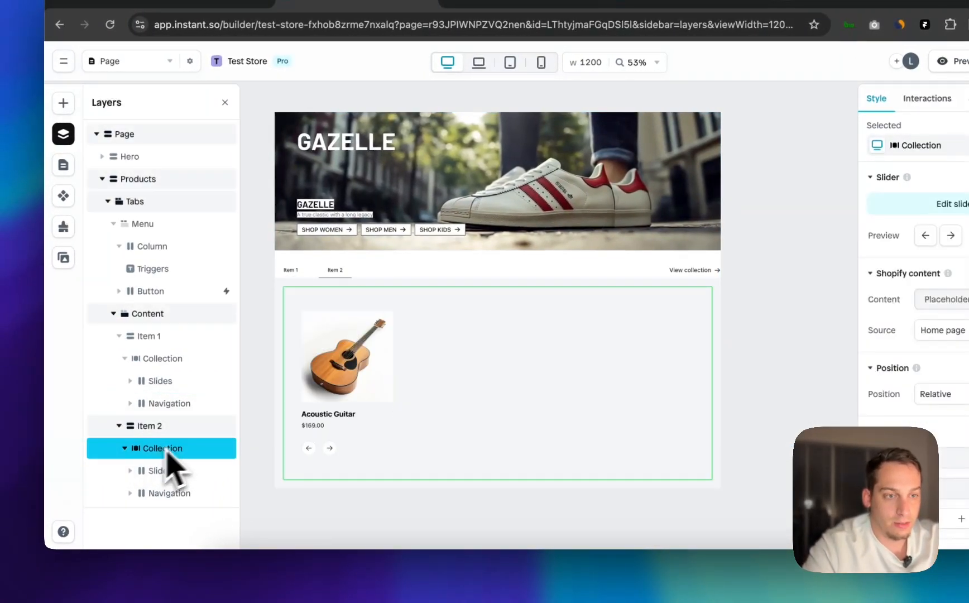
{"action": "scroll", "coordinate": [959, 363], "scroll_direction": "down", "scroll_amount": 5}
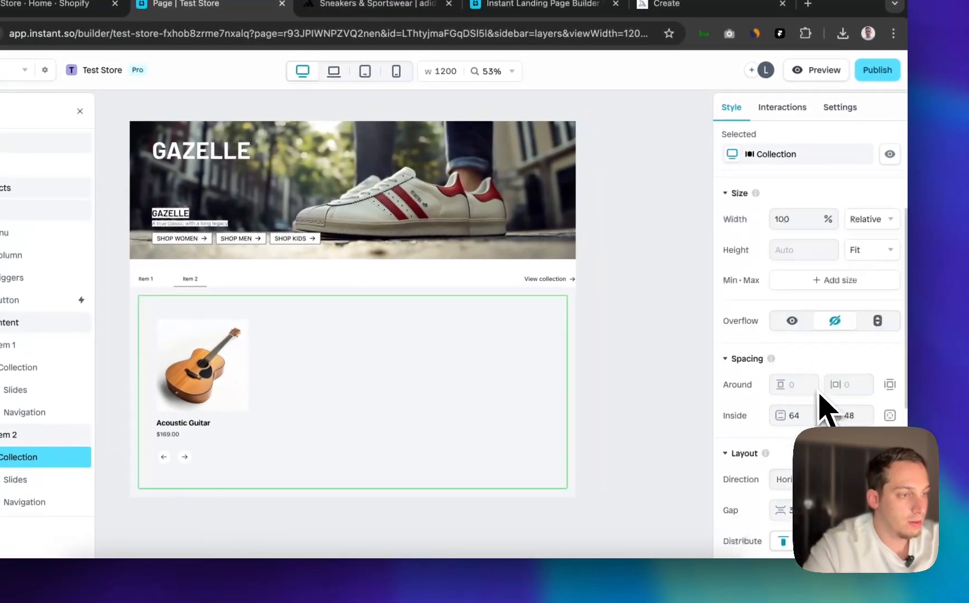
{"action": "scroll", "coordinate": [819, 393], "scroll_direction": "down", "scroll_amount": 1}
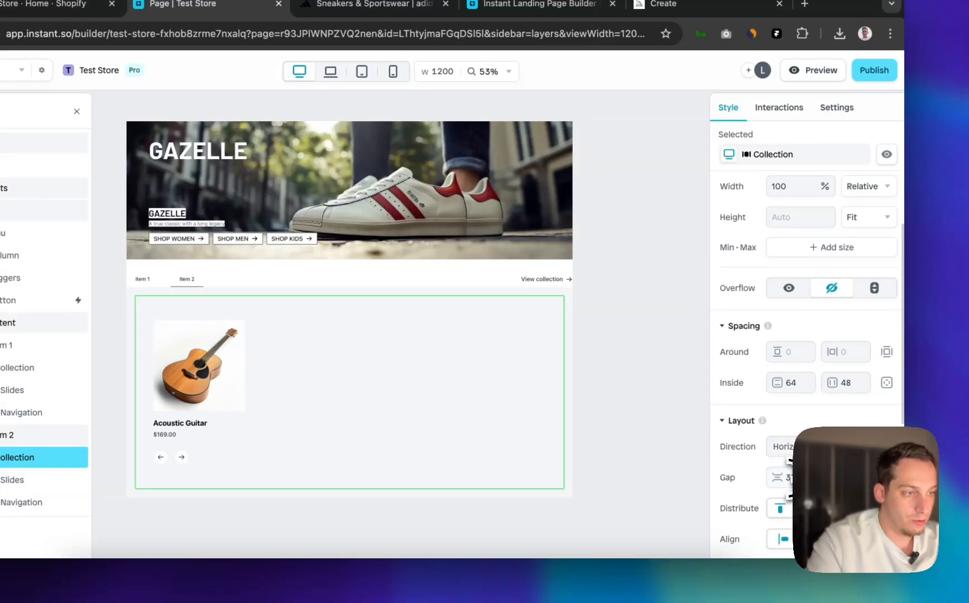
{"action": "scroll", "coordinate": [836, 399], "scroll_direction": "down", "scroll_amount": 5}
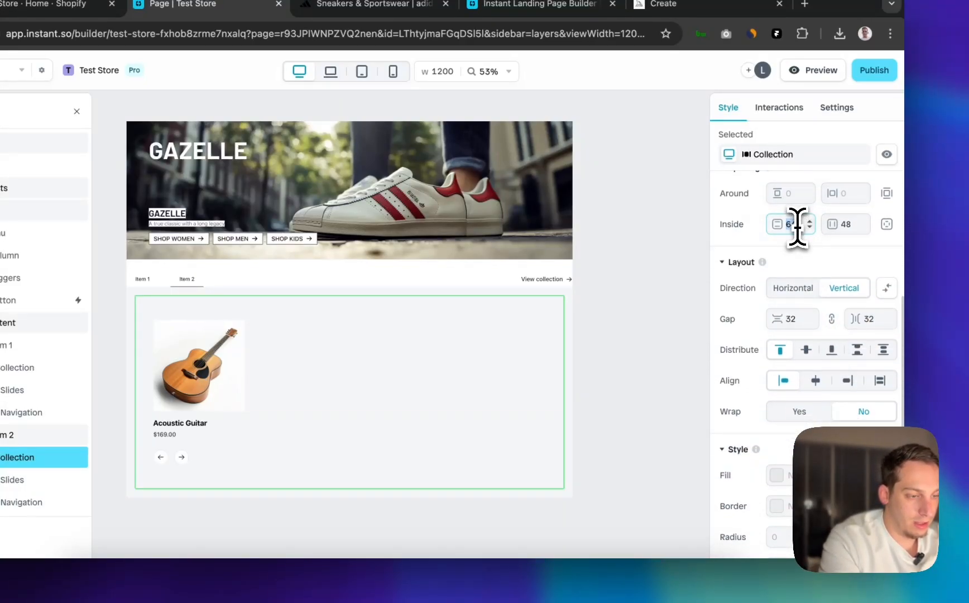
{"action": "type", "text": "0"}
{"action": "left_click", "coordinate": [687, 240]}
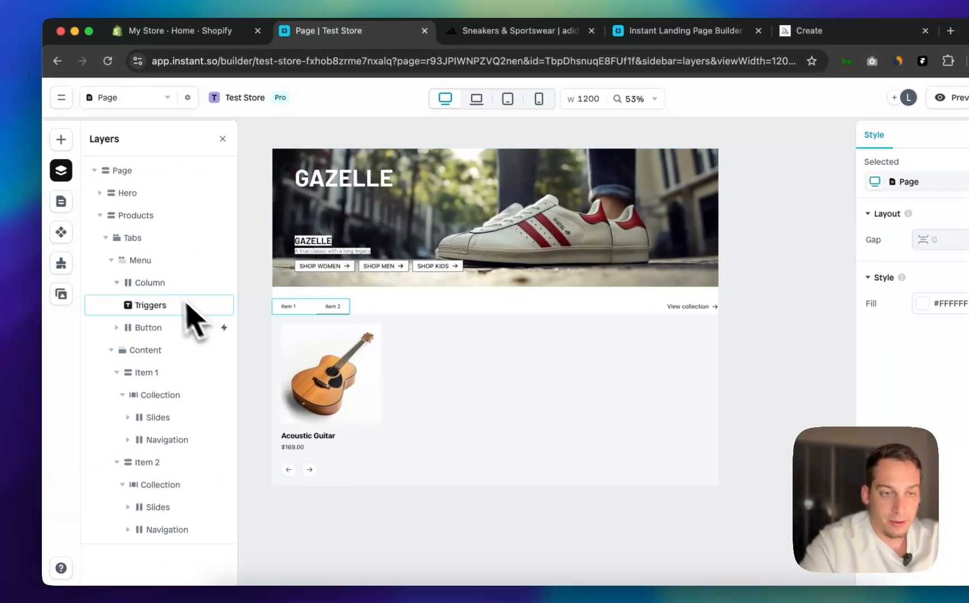
Fill the tab Triggers with the saved Black style (#121212), matching the active tab button on the adidas homepage
{"action": "left_click", "coordinate": [173, 261]}
{"action": "left_click", "coordinate": [175, 282]}
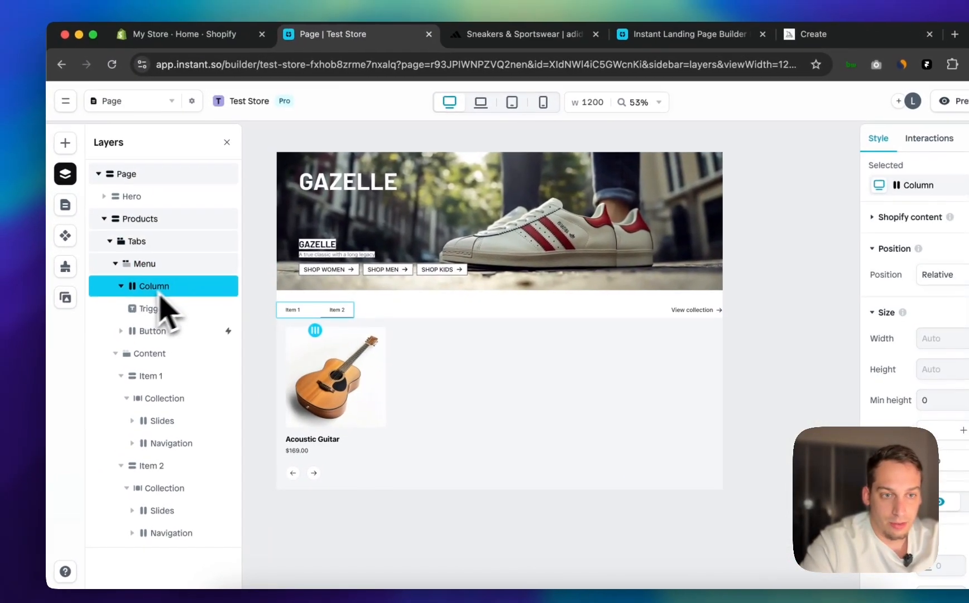
{"action": "left_click", "coordinate": [148, 306]}
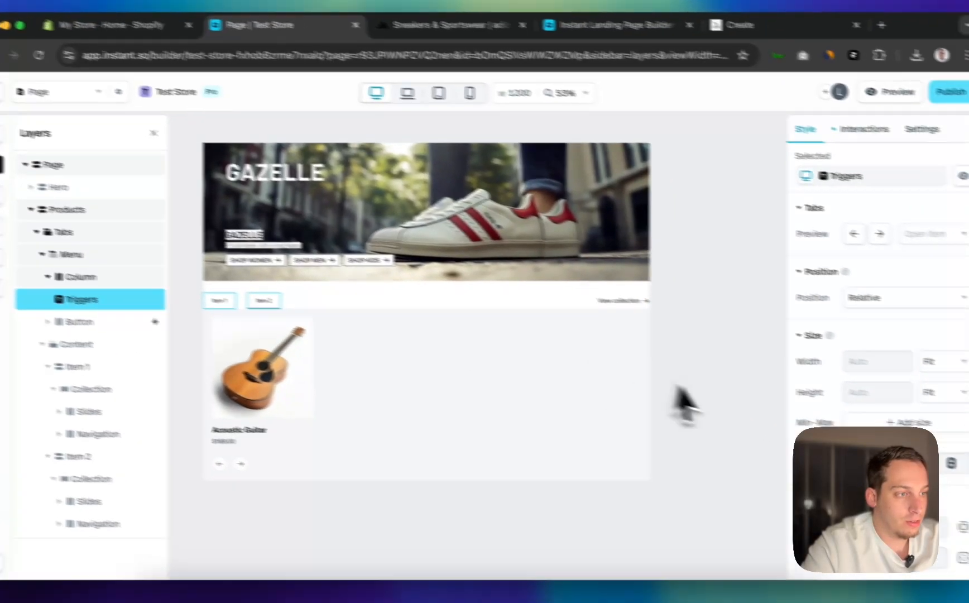
{"action": "scroll", "coordinate": [943, 413], "scroll_direction": "down", "scroll_amount": 5}
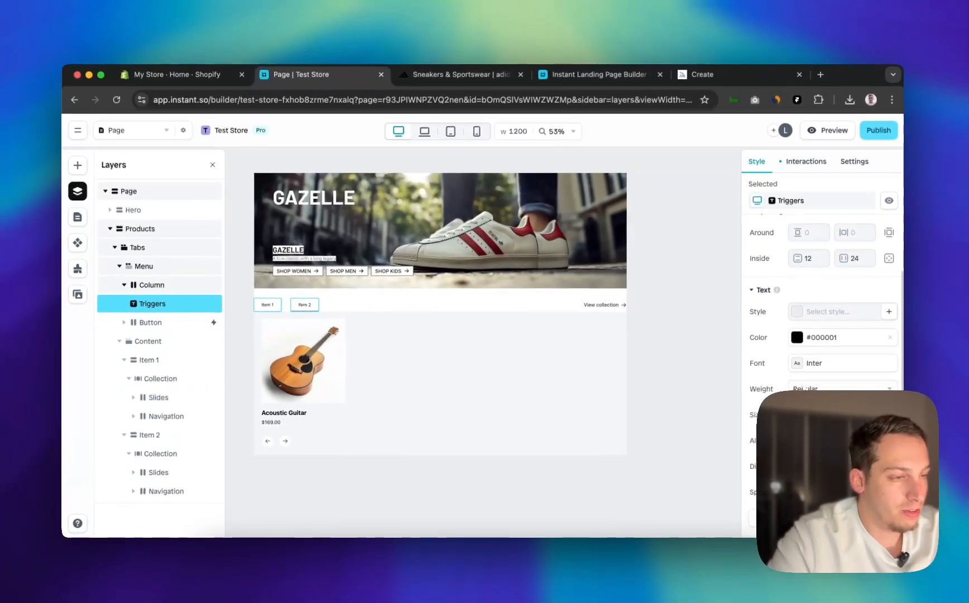
{"action": "scroll", "coordinate": [781, 341], "scroll_direction": "down", "scroll_amount": 2}
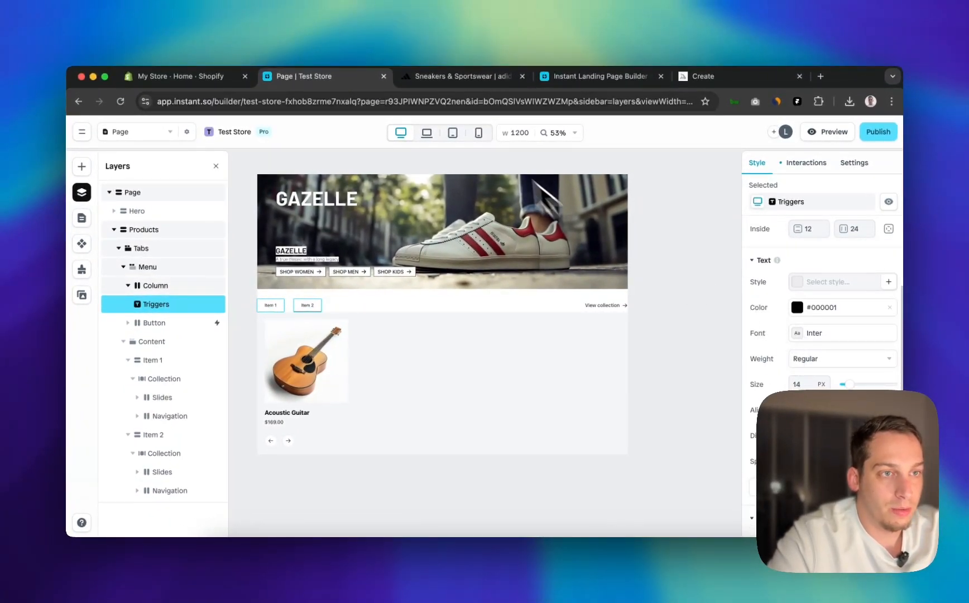
{"action": "left_click", "coordinate": [463, 76]}
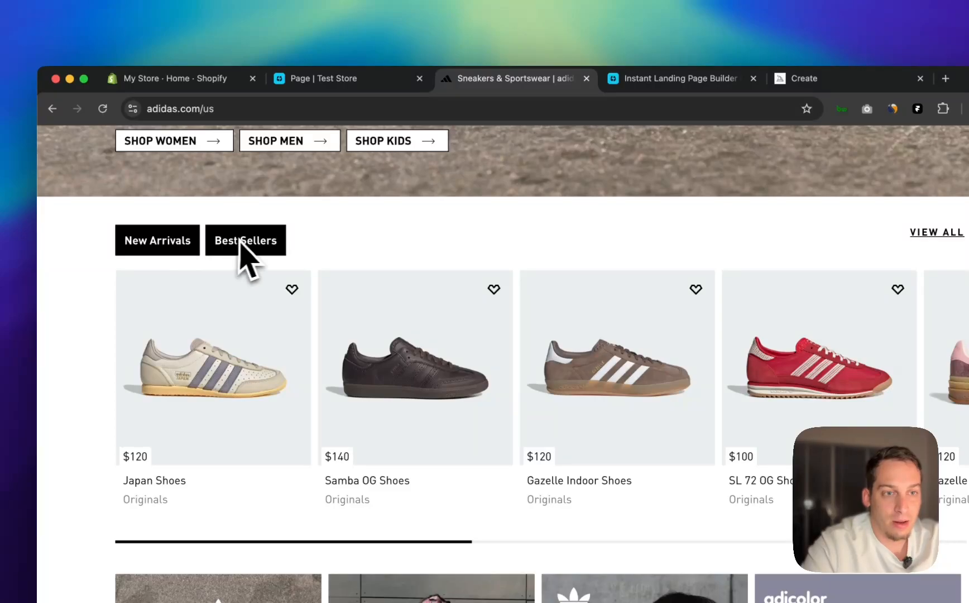
{"action": "left_click", "coordinate": [321, 79]}
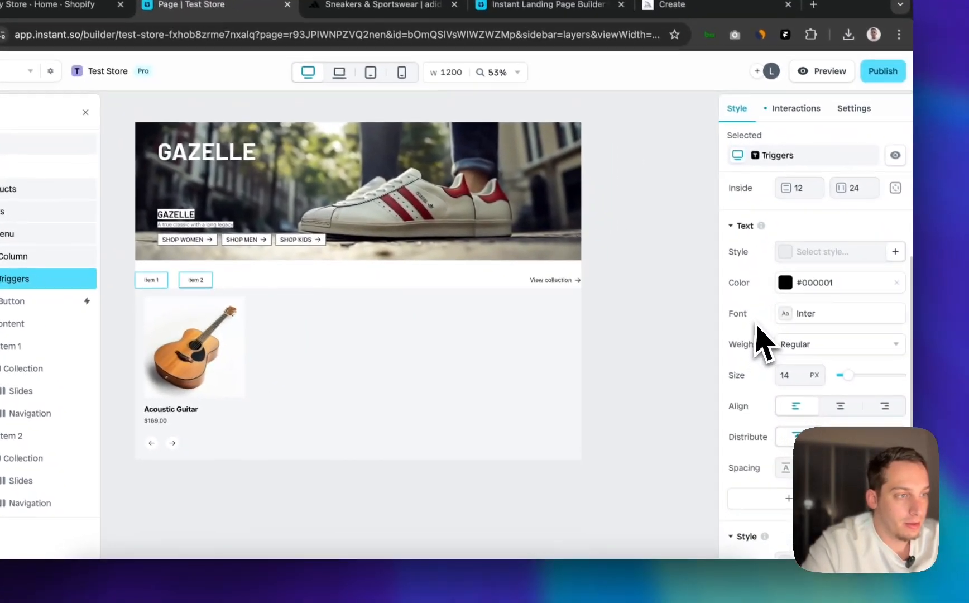
{"action": "scroll", "coordinate": [820, 363], "scroll_direction": "down", "scroll_amount": 5}
{"action": "scroll", "coordinate": [748, 318], "scroll_direction": "up", "scroll_amount": 2}
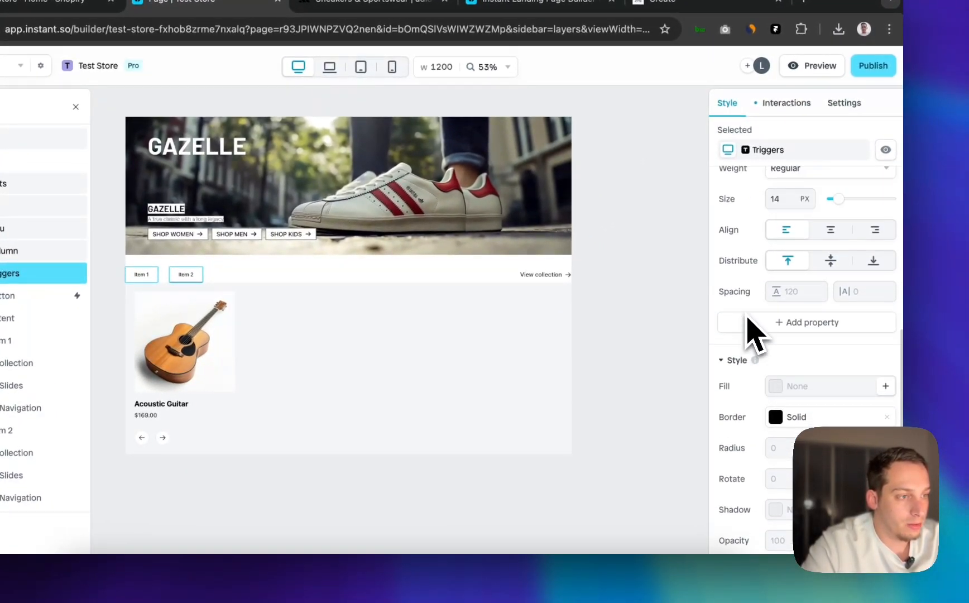
{"action": "left_click", "coordinate": [781, 385]}
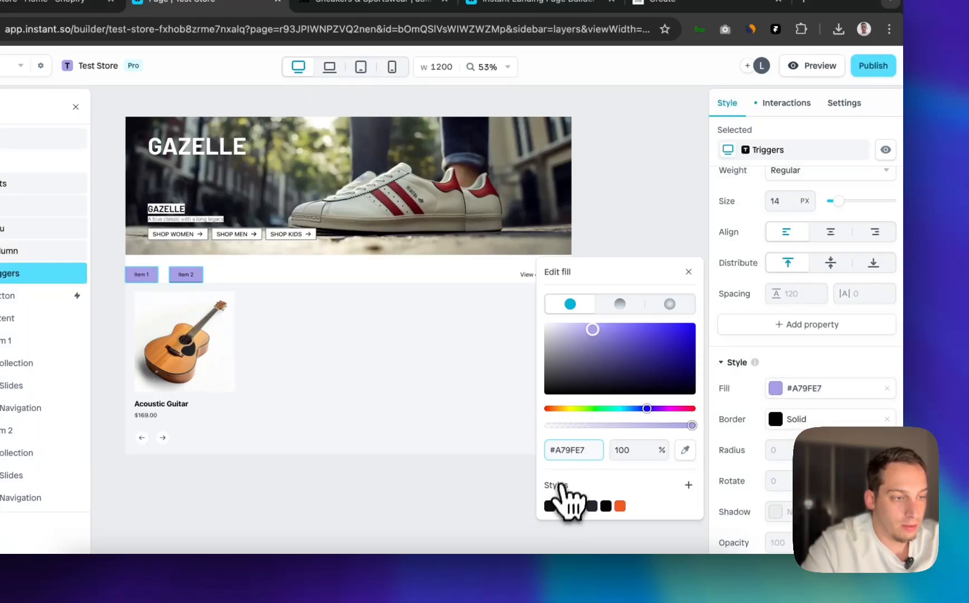
{"action": "left_click", "coordinate": [551, 505]}
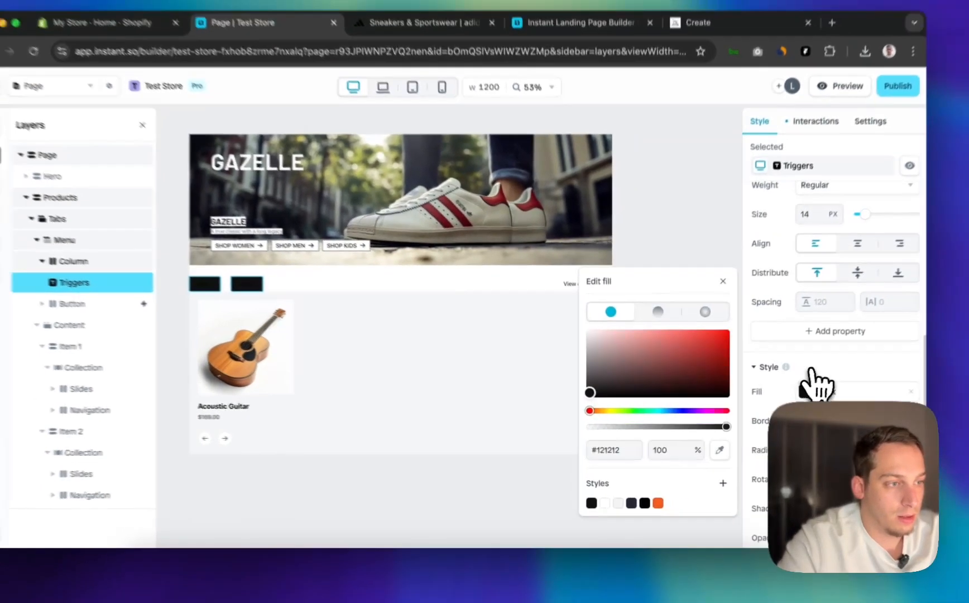
Set the text color of the tab Triggers to #FFFFFF
{"action": "scroll", "coordinate": [820, 368], "scroll_direction": "up", "scroll_amount": 3}
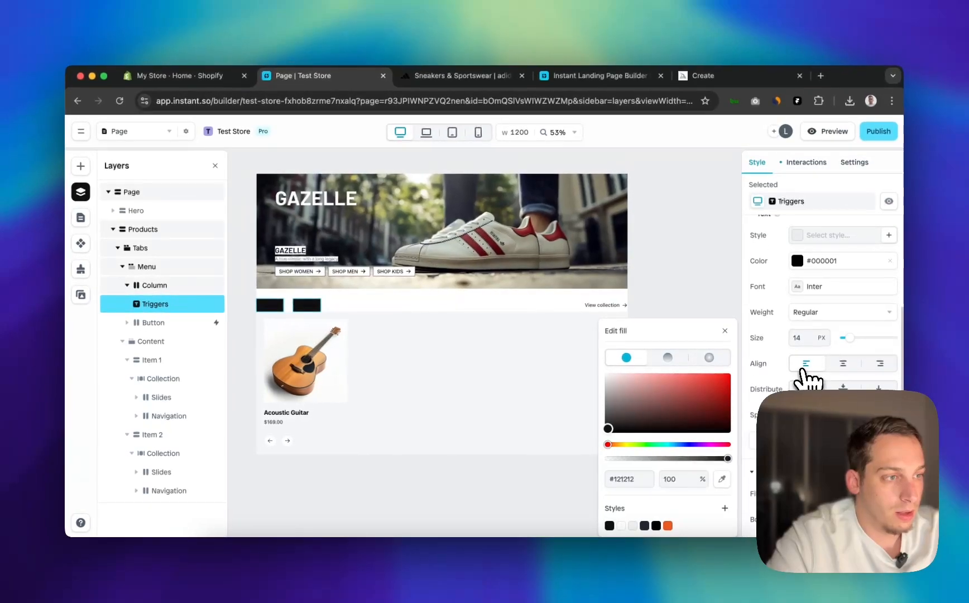
{"action": "scroll", "coordinate": [807, 379], "scroll_direction": "up", "scroll_amount": 2}
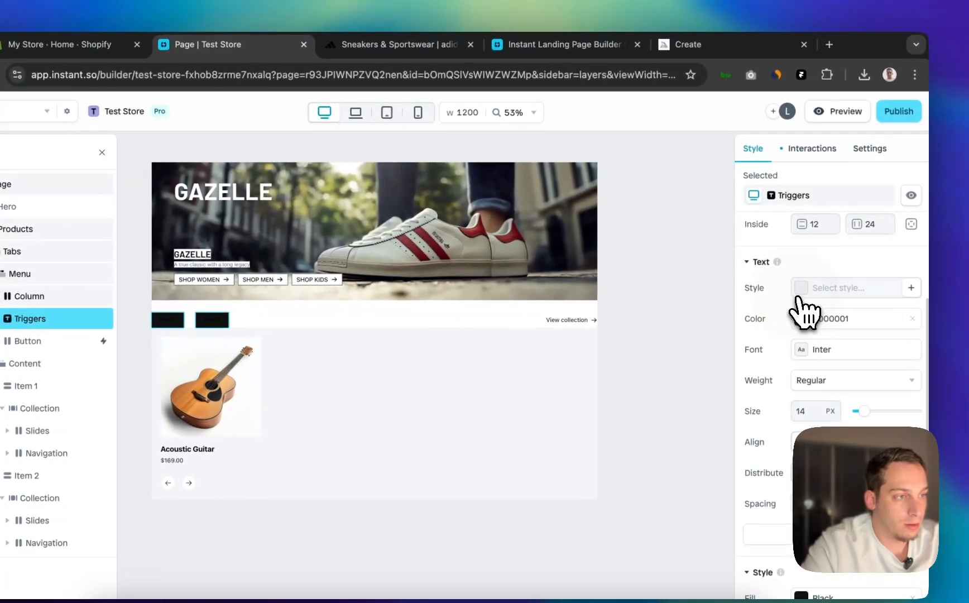
{"action": "left_click", "coordinate": [797, 304]}
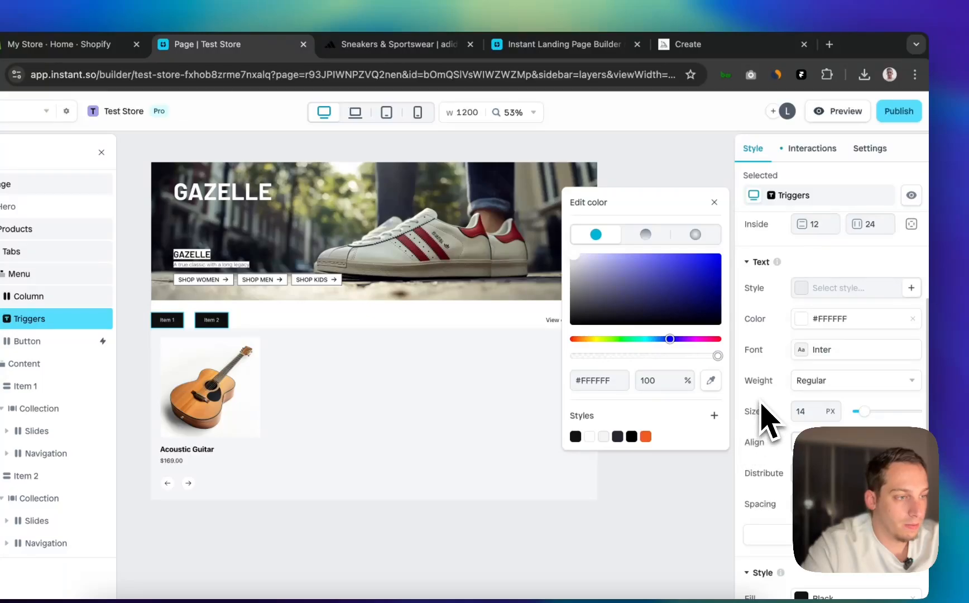
{"action": "scroll", "coordinate": [767, 421], "scroll_direction": "down", "scroll_amount": 5}
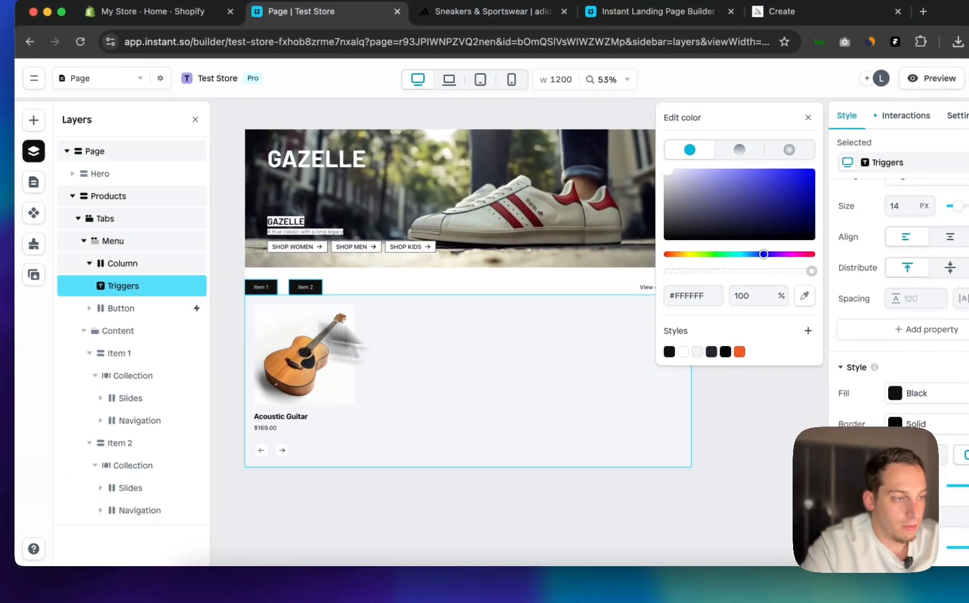
{"action": "left_click", "coordinate": [303, 286]}
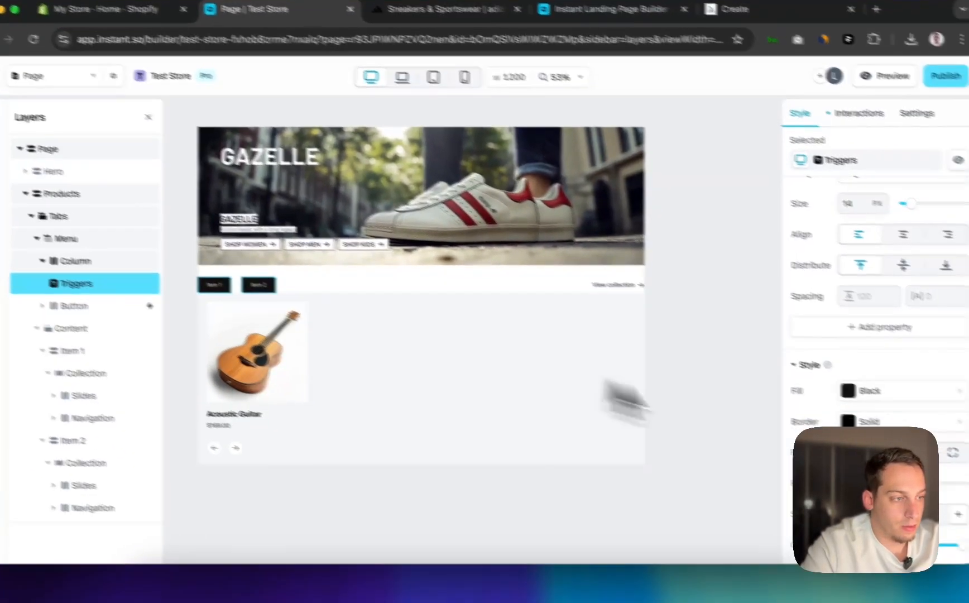
{"action": "scroll", "coordinate": [842, 446], "scroll_direction": "down", "scroll_amount": 2}
{"action": "scroll", "coordinate": [842, 446], "scroll_direction": "up", "scroll_amount": 1}
{"action": "scroll", "coordinate": [842, 447], "scroll_direction": "down", "scroll_amount": 1}
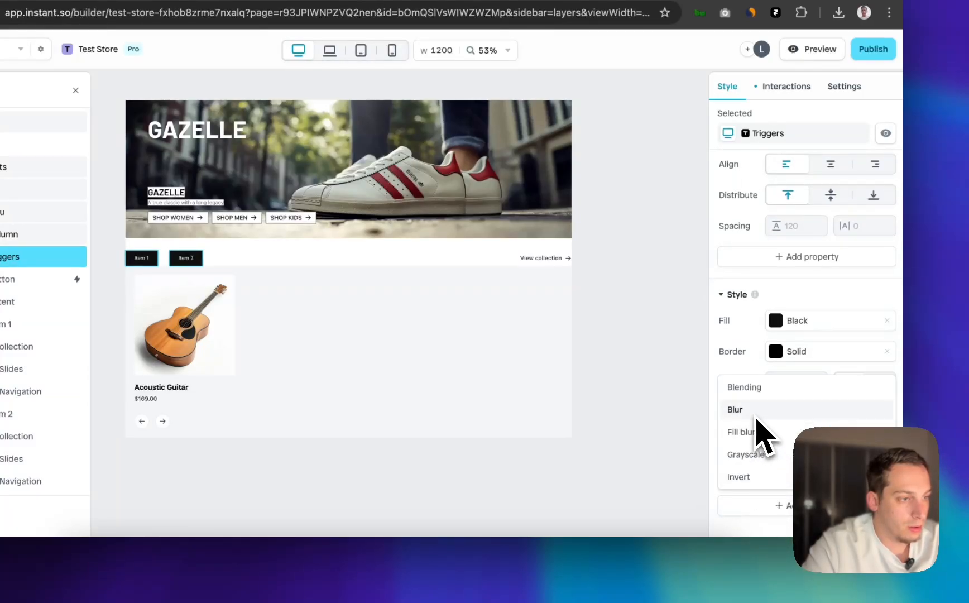
{"action": "left_click", "coordinate": [726, 370]}
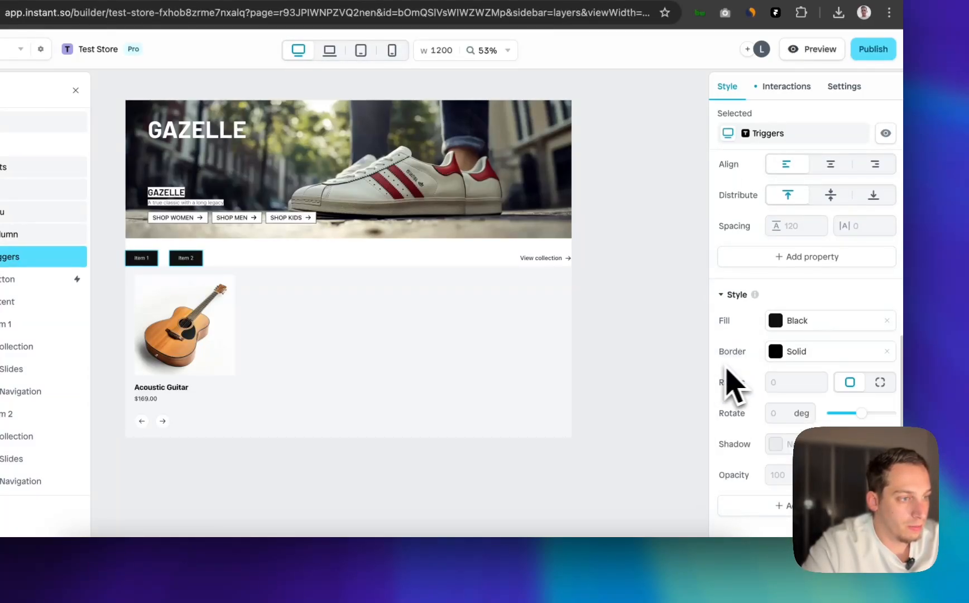
Switch the tab preview of the Triggers between Item 1 and Item 2 to compare both states, ending on Item 2
{"action": "scroll", "coordinate": [748, 371], "scroll_direction": "up", "scroll_amount": 5}
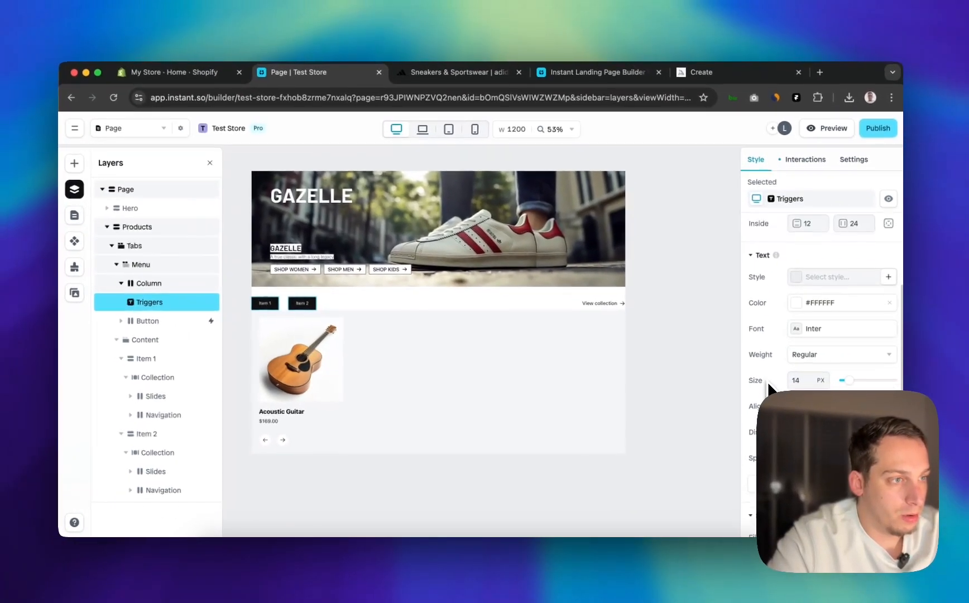
{"action": "scroll", "coordinate": [769, 386], "scroll_direction": "up", "scroll_amount": 5}
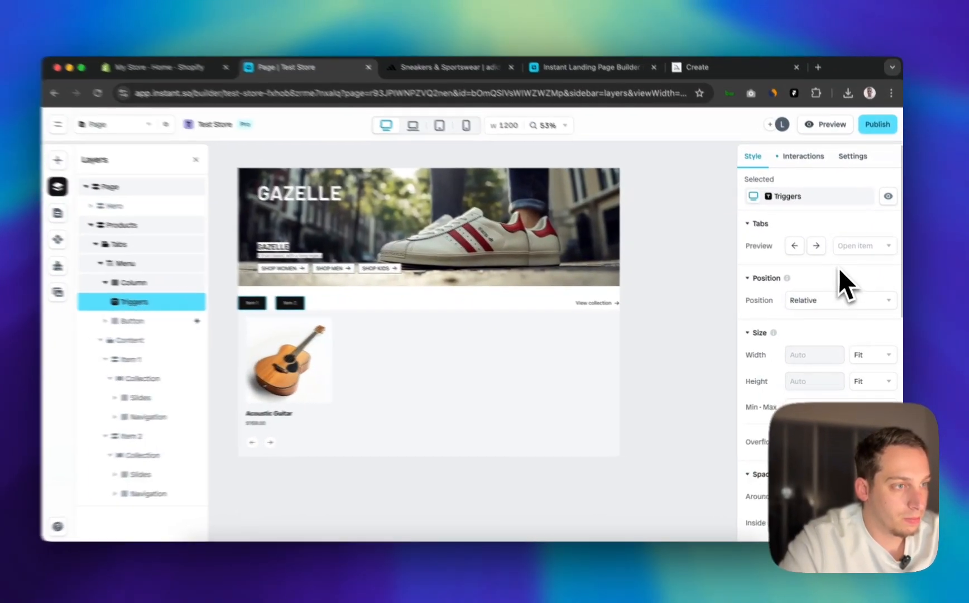
{"action": "left_click", "coordinate": [858, 250]}
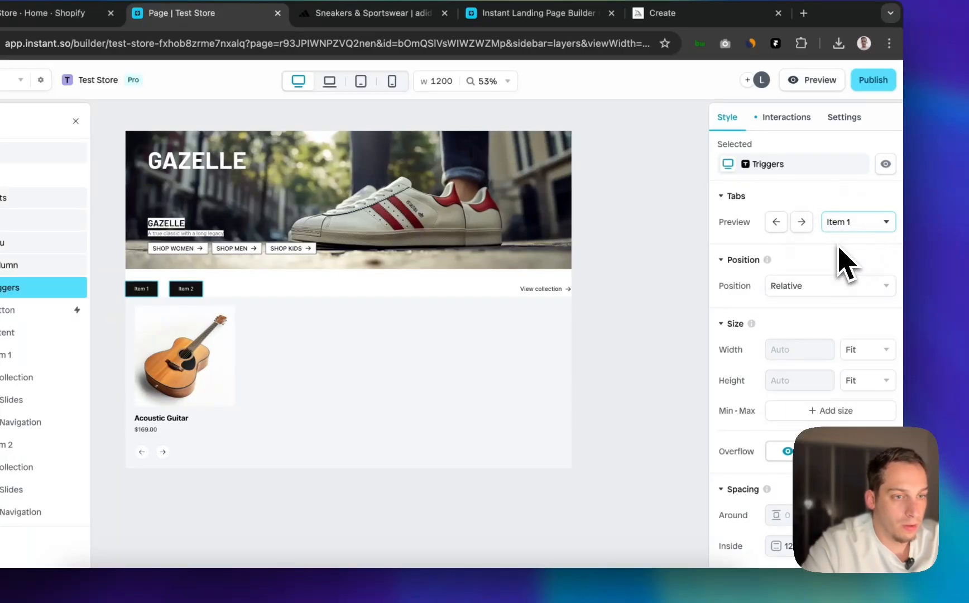
{"action": "left_click", "coordinate": [851, 268]}
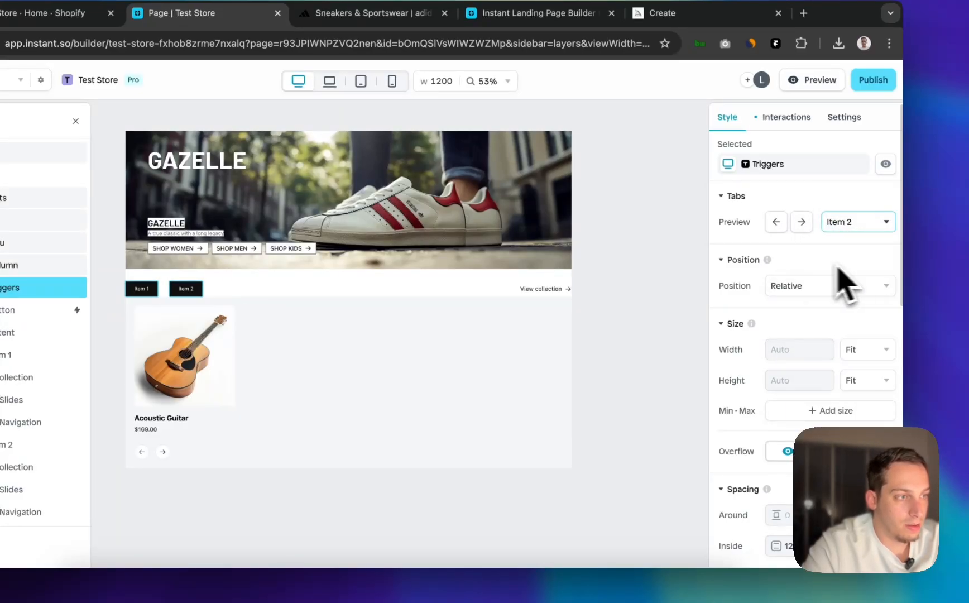
{"action": "scroll", "coordinate": [791, 268], "scroll_direction": "down", "scroll_amount": 1}
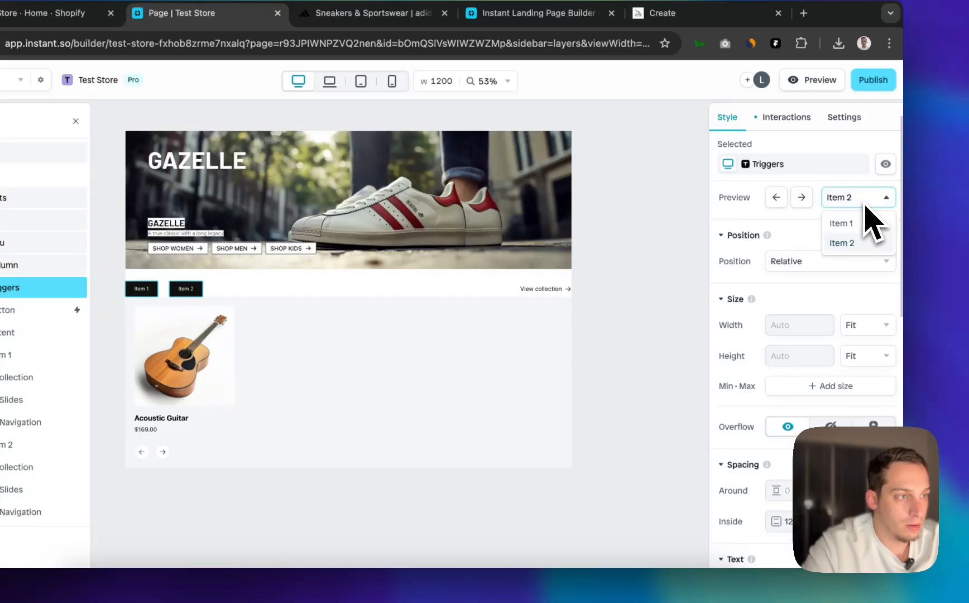
{"action": "left_click", "coordinate": [864, 223]}
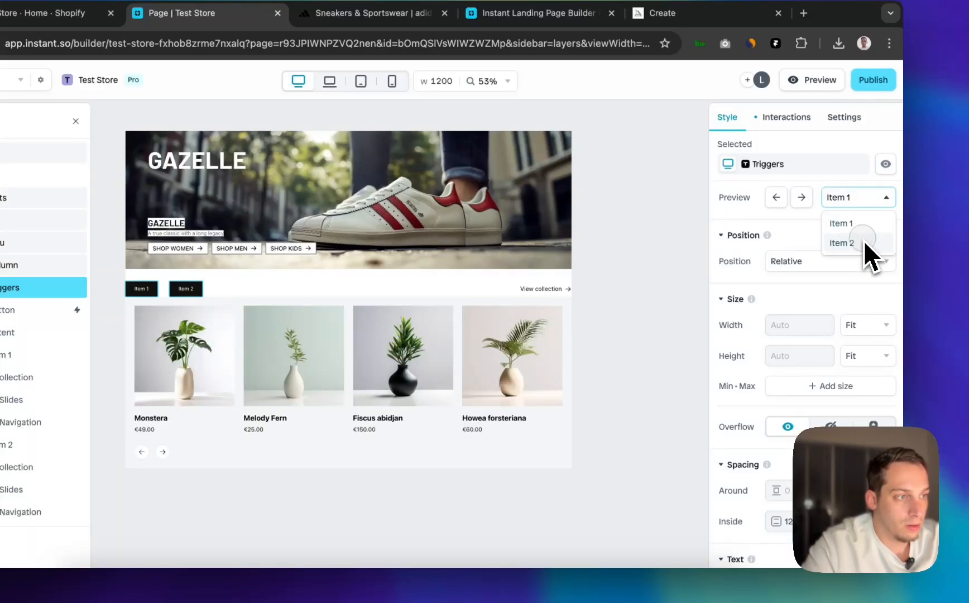
{"action": "left_click", "coordinate": [864, 243]}
Set the fill of the tab Triggers to #000000
{"action": "scroll", "coordinate": [798, 315], "scroll_direction": "down", "scroll_amount": 10}
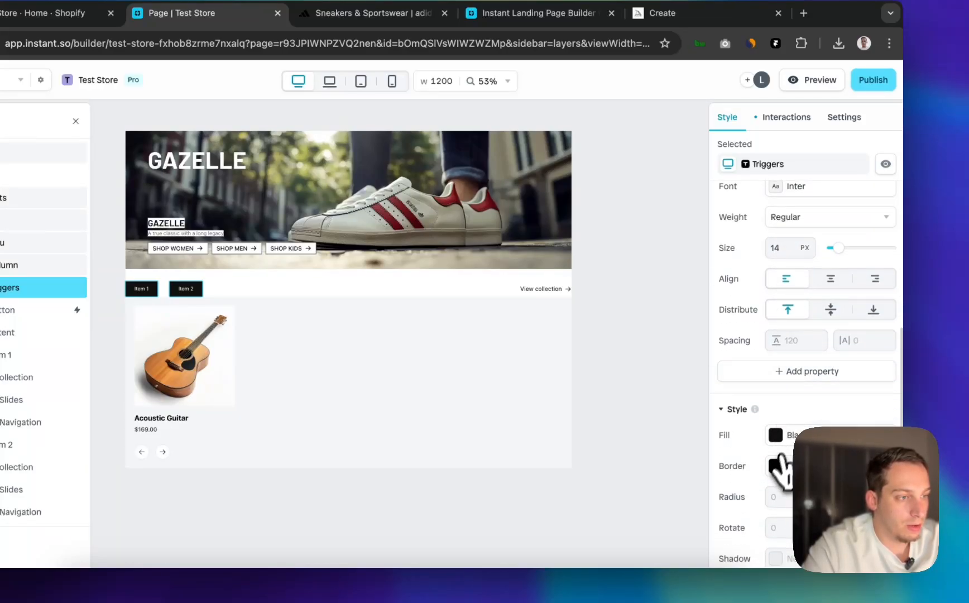
{"action": "left_click", "coordinate": [776, 435]}
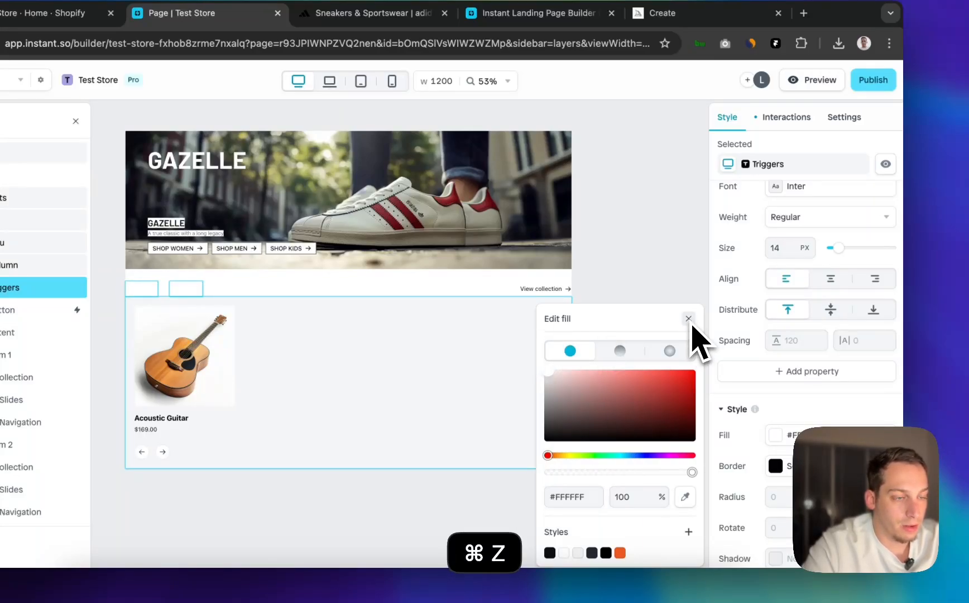
{"action": "left_click_drag", "start_coordinate": [633, 420], "coordinate": [380, 560]}
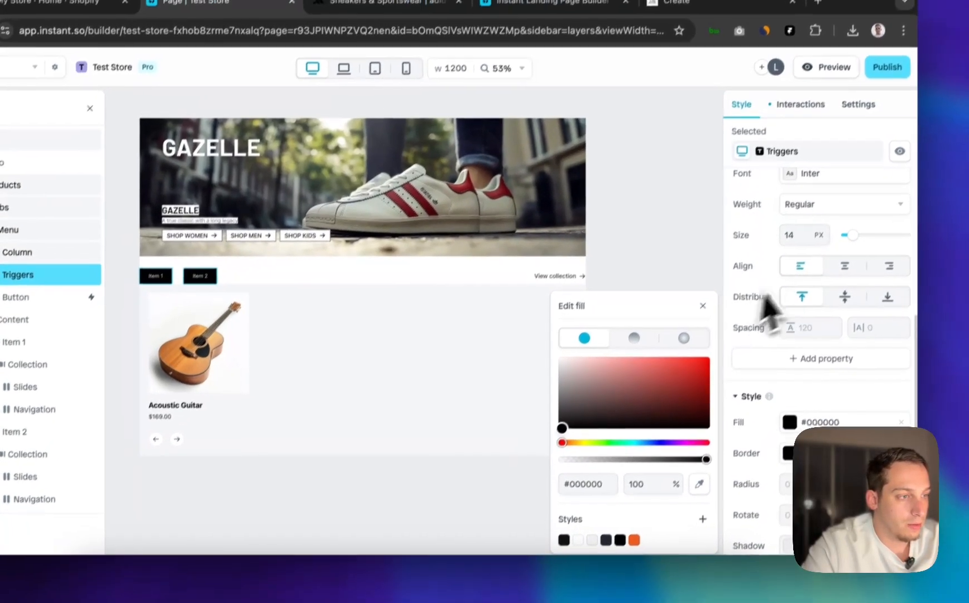
{"action": "scroll", "coordinate": [765, 312], "scroll_direction": "down", "scroll_amount": 3}
{"action": "scroll", "coordinate": [754, 355], "scroll_direction": "up", "scroll_amount": 10}
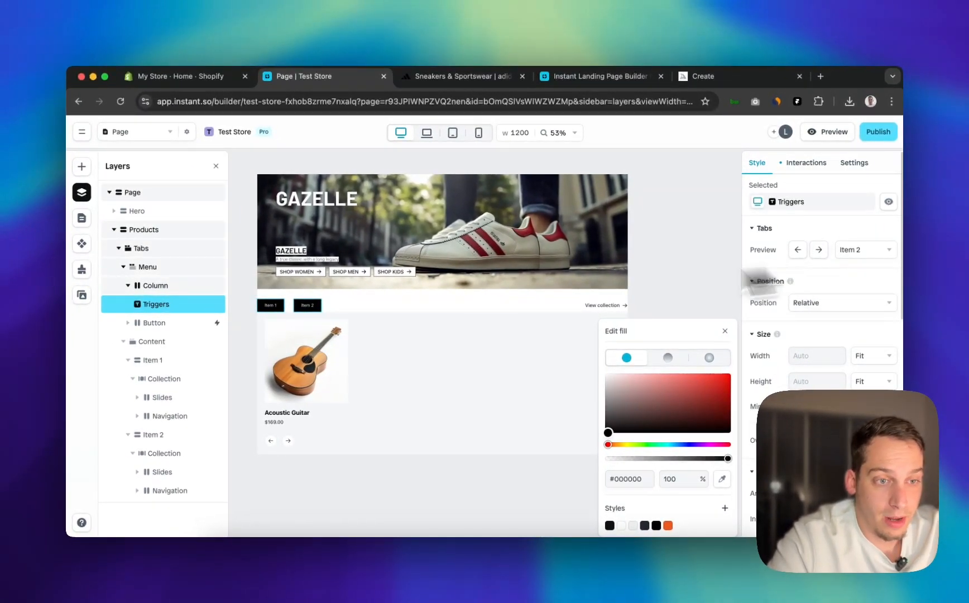
Collapse the Tabs layers, select the Products section and compare its layout with the product section on the adidas homepage
{"action": "left_click", "coordinate": [179, 286]}
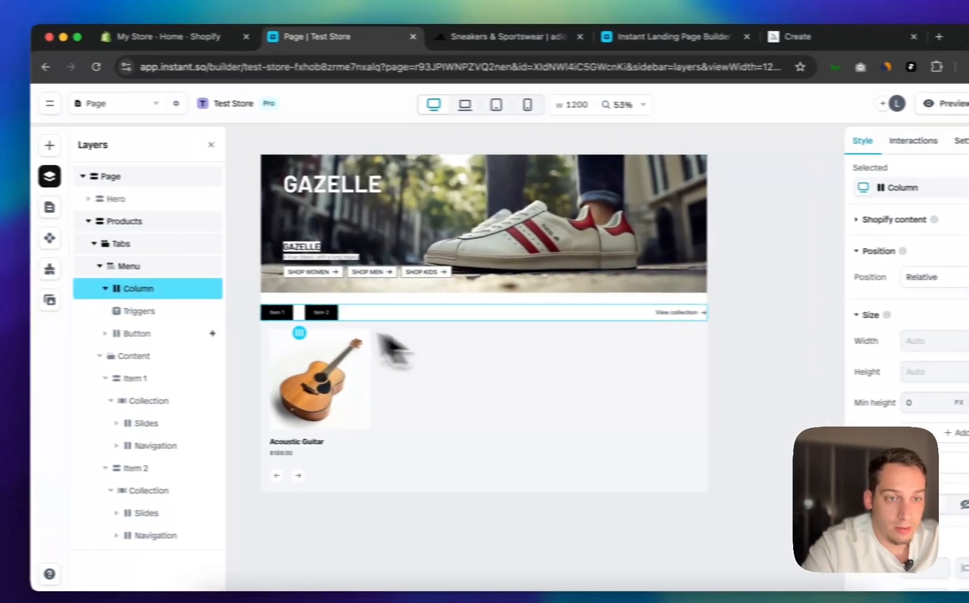
{"action": "left_click", "coordinate": [133, 274]}
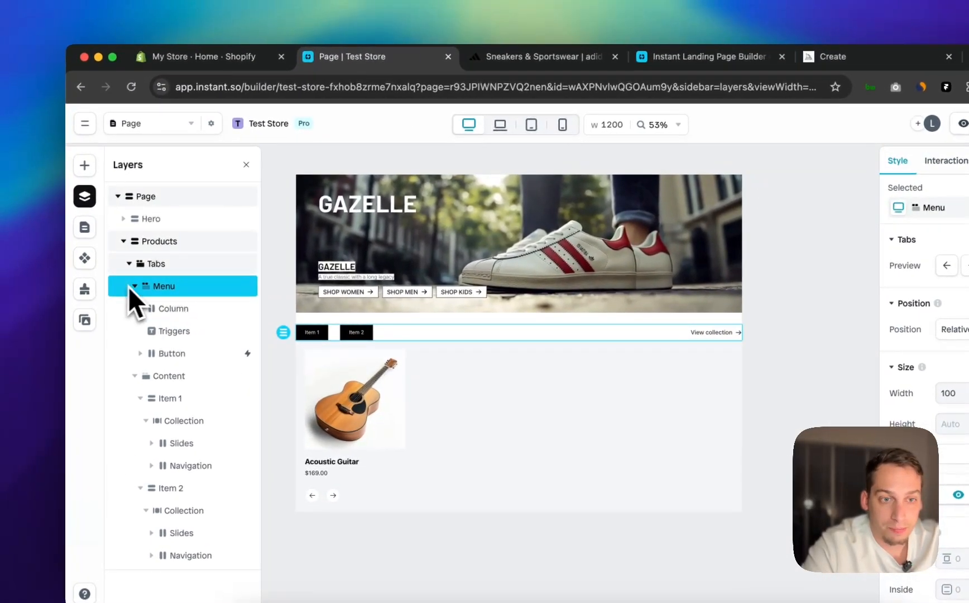
{"action": "left_click", "coordinate": [131, 266]}
{"action": "left_click", "coordinate": [129, 270]}
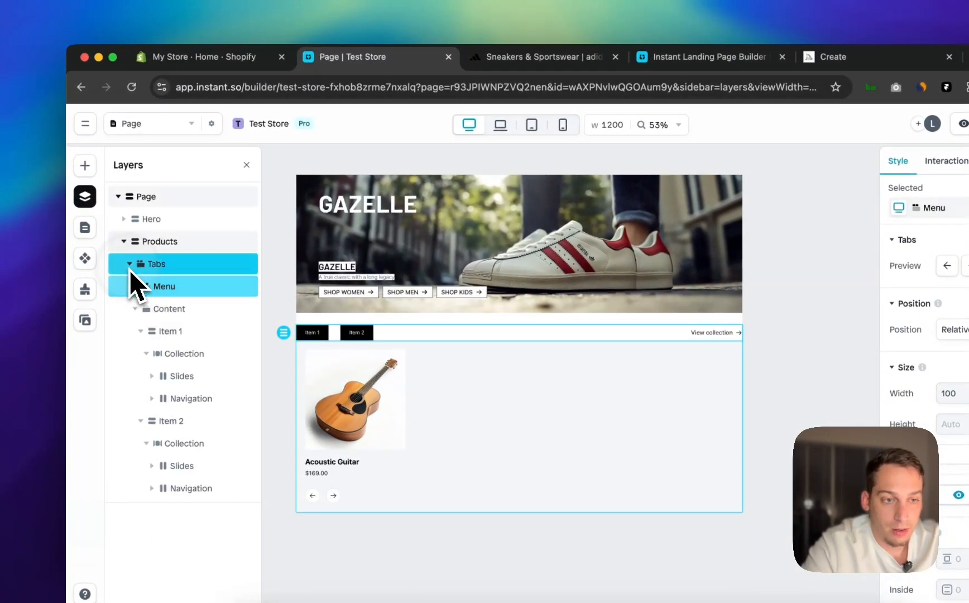
{"action": "left_click", "coordinate": [128, 246]}
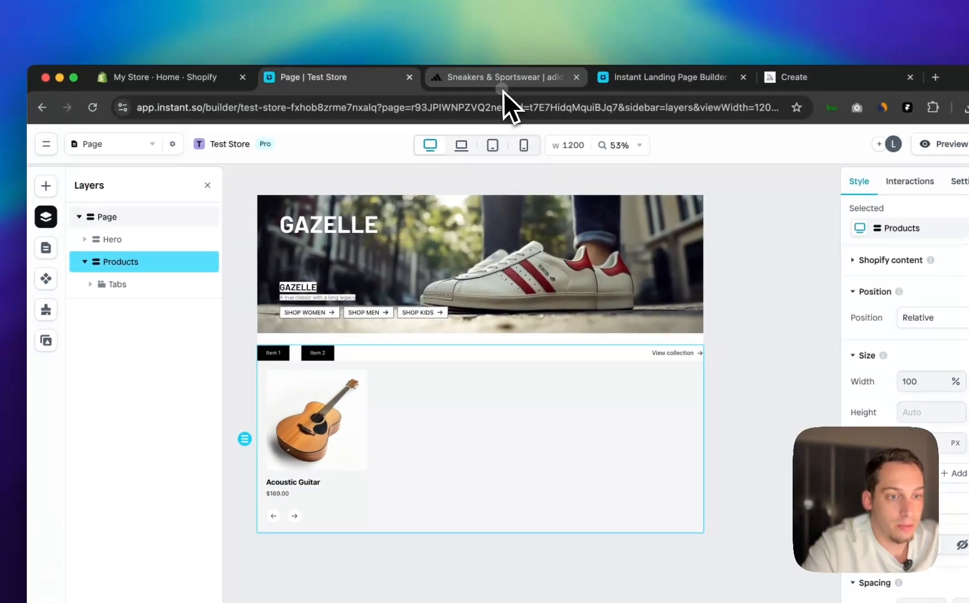
{"action": "left_click", "coordinate": [550, 57]}
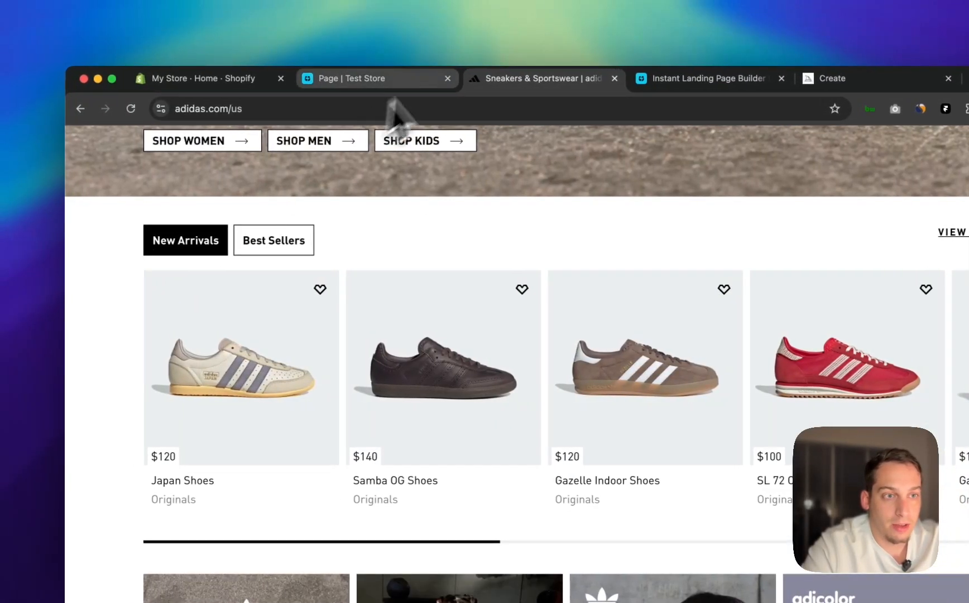
{"action": "left_click", "coordinate": [385, 79]}
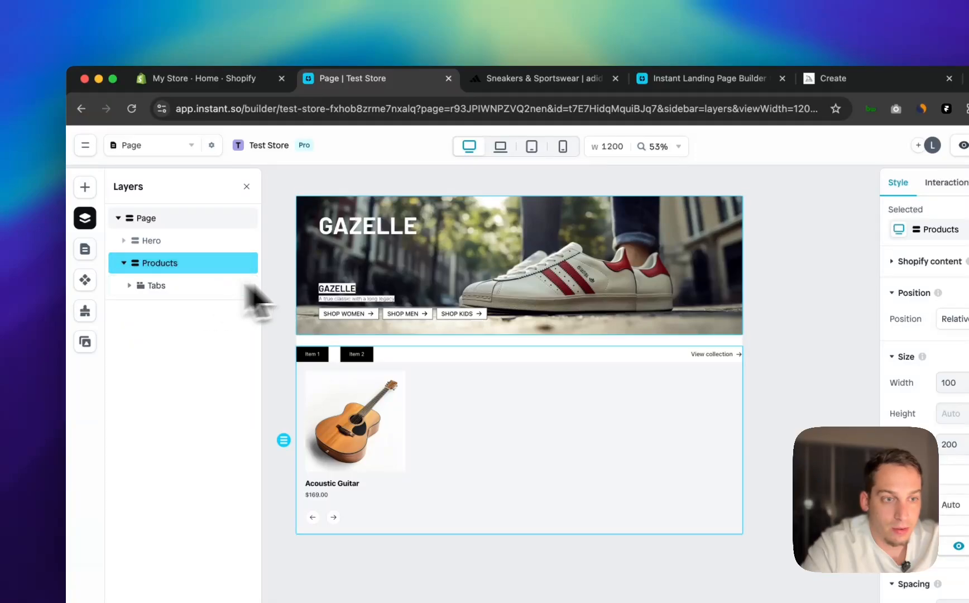
Check the Hero's inside spacing and set the horizontal inside spacing of the Products section to 60
{"action": "left_click", "coordinate": [324, 282]}
{"action": "scroll", "coordinate": [857, 357], "scroll_direction": "down", "scroll_amount": 3}
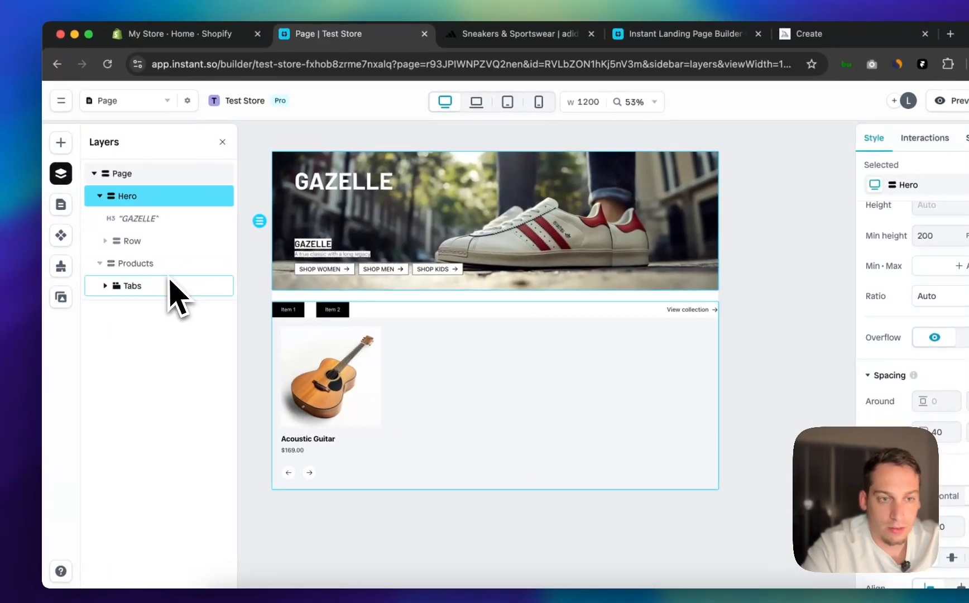
{"action": "left_click", "coordinate": [162, 265]}
{"action": "scroll", "coordinate": [893, 430], "scroll_direction": "down", "scroll_amount": 4}
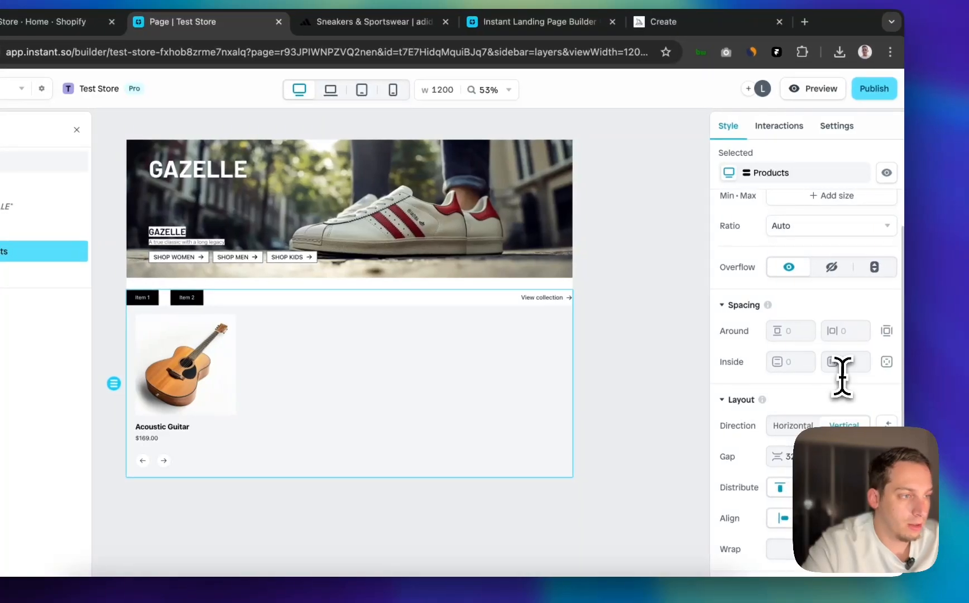
{"action": "left_click", "coordinate": [849, 364]}
{"action": "type", "text": "60"}
{"action": "key", "text": "Return"}
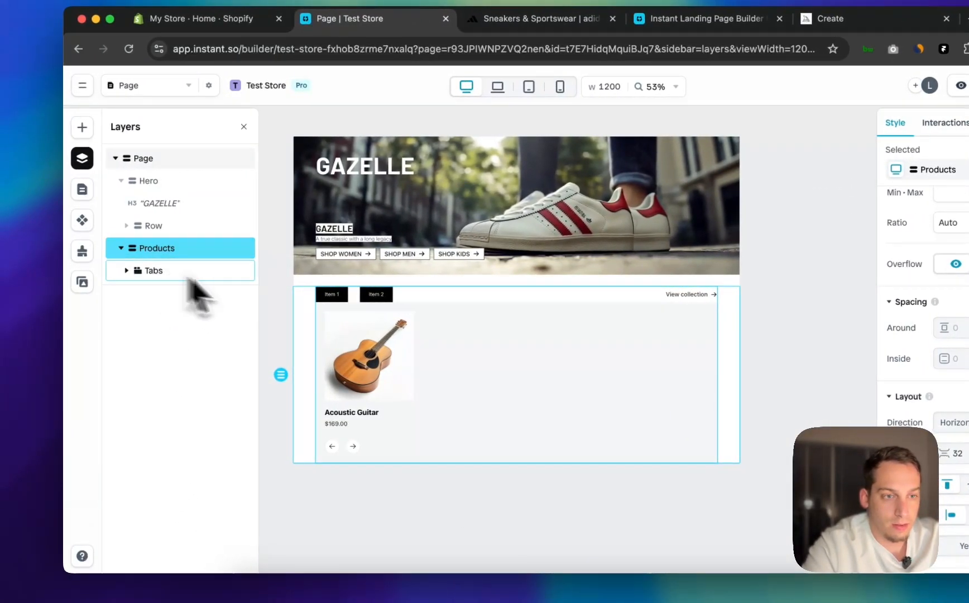
{"action": "left_click", "coordinate": [271, 355]}
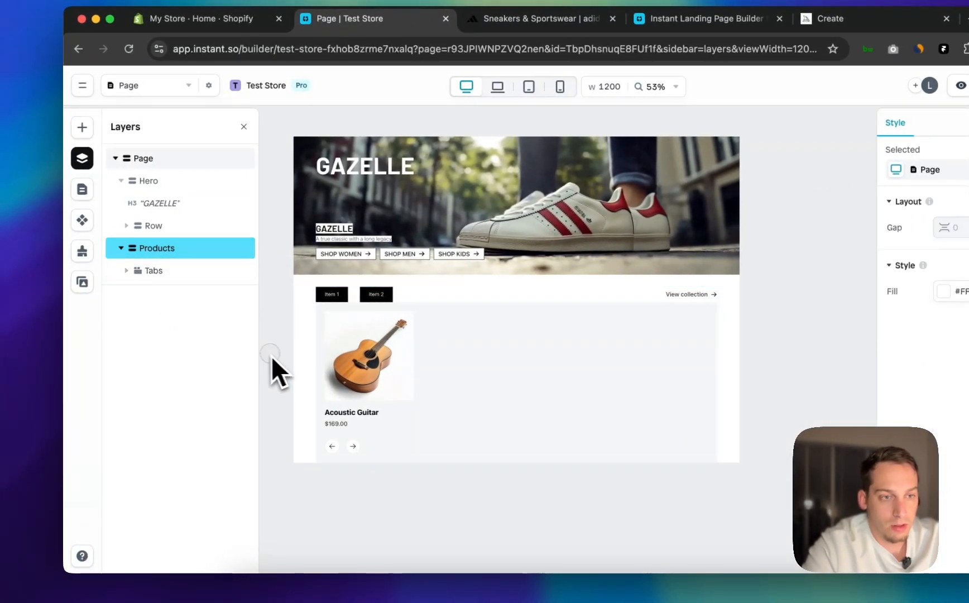
Reduce the gap of the tab menu's Column to 10 and compare the button spacing with the adidas homepage
{"action": "left_click", "coordinate": [353, 300]}
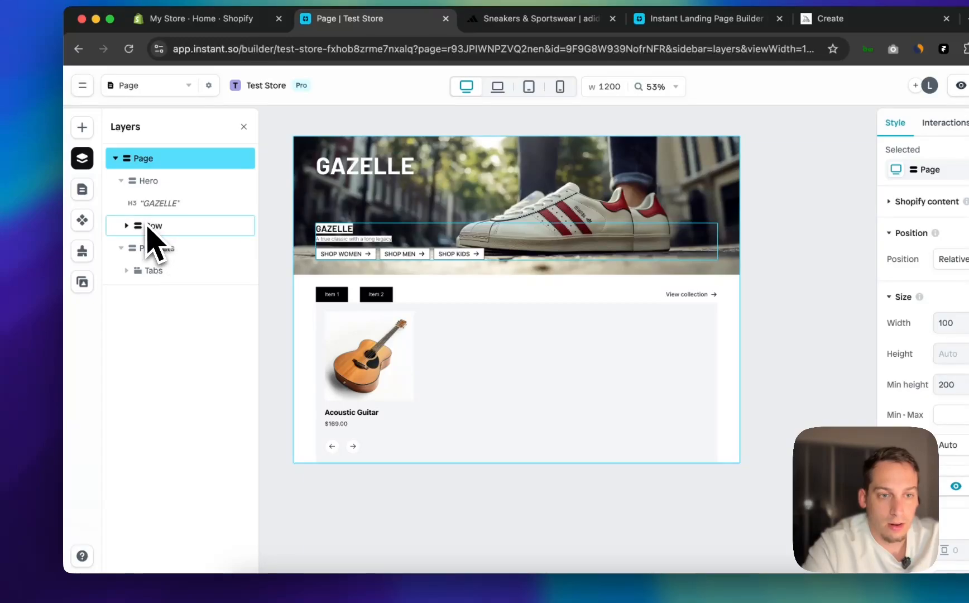
{"action": "left_click", "coordinate": [152, 276]}
{"action": "left_click", "coordinate": [128, 273]}
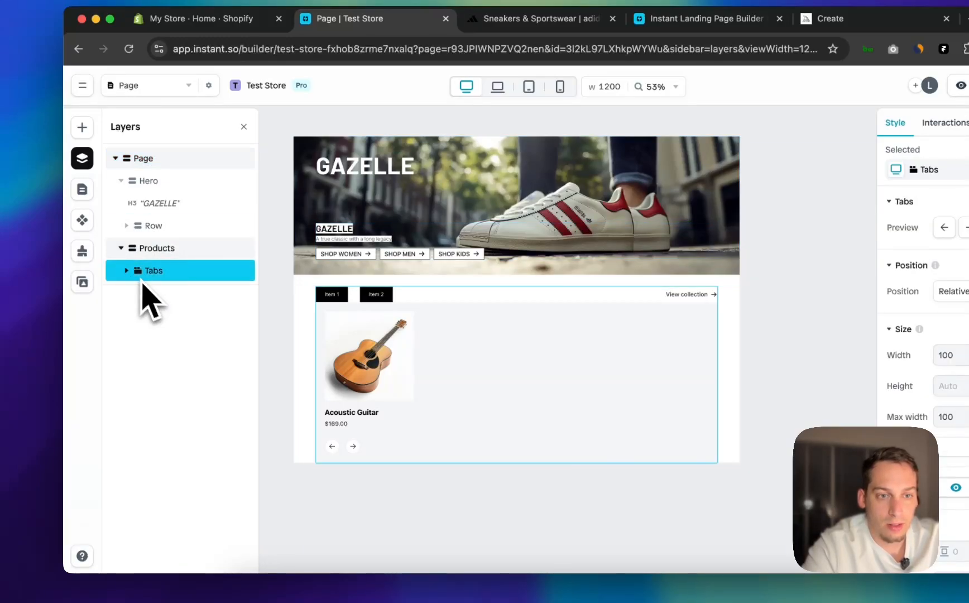
{"action": "left_click", "coordinate": [132, 293]}
{"action": "left_click", "coordinate": [141, 294]}
{"action": "left_click", "coordinate": [138, 315]}
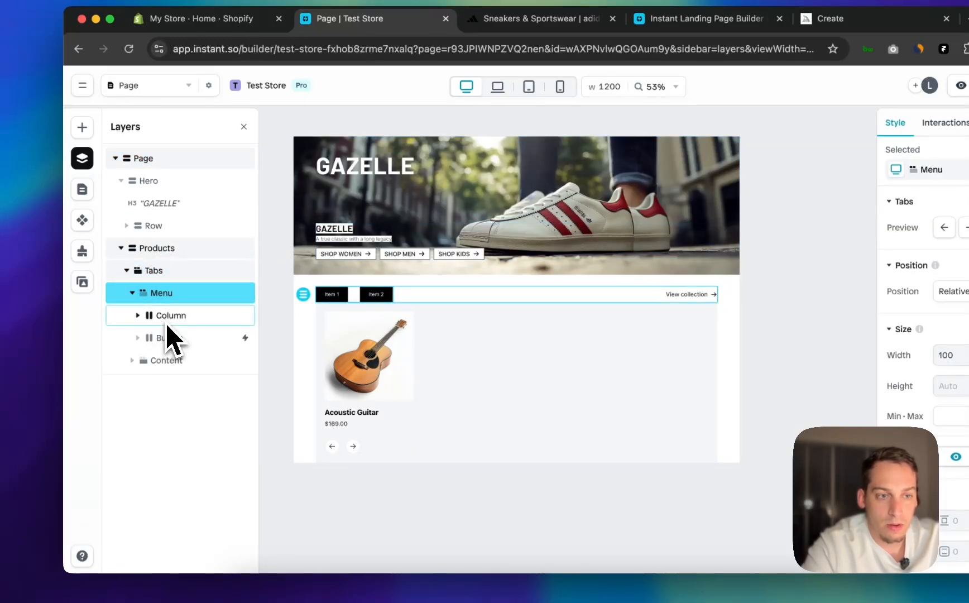
{"action": "left_click", "coordinate": [167, 321]}
{"action": "scroll", "coordinate": [948, 447], "scroll_direction": "down", "scroll_amount": 4}
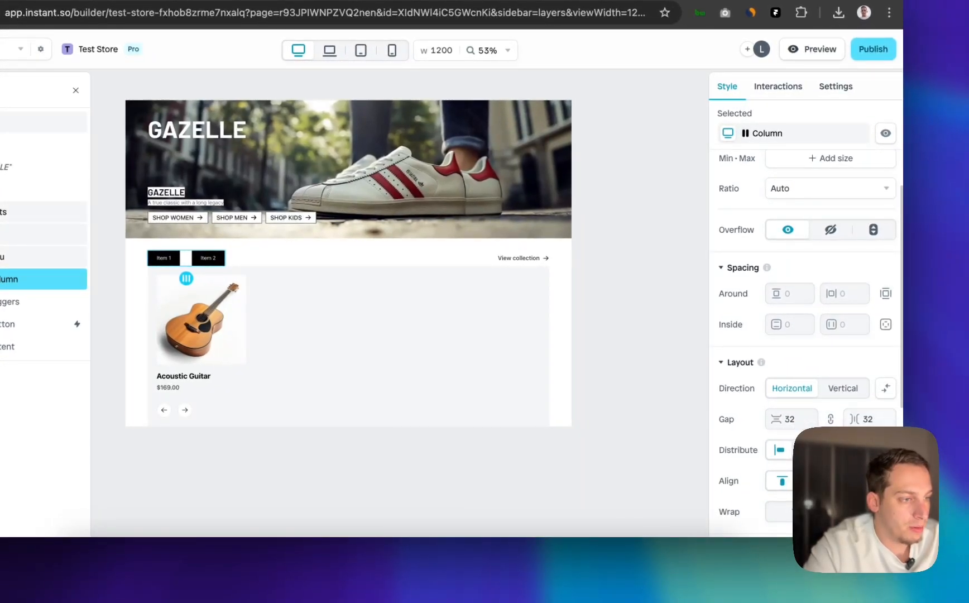
{"action": "scroll", "coordinate": [803, 334], "scroll_direction": "down", "scroll_amount": 2}
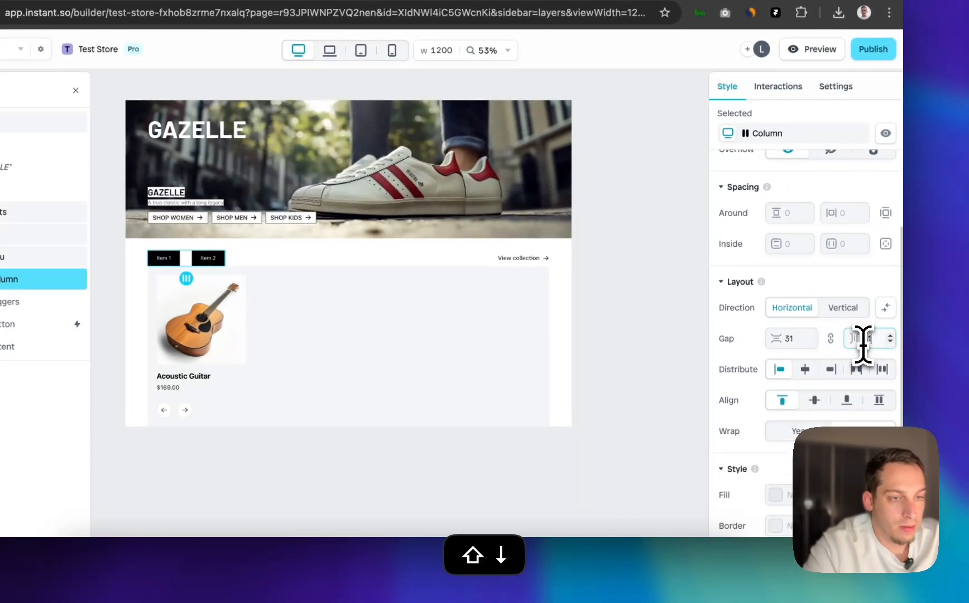
{"action": "key", "text": "shift+Down"}
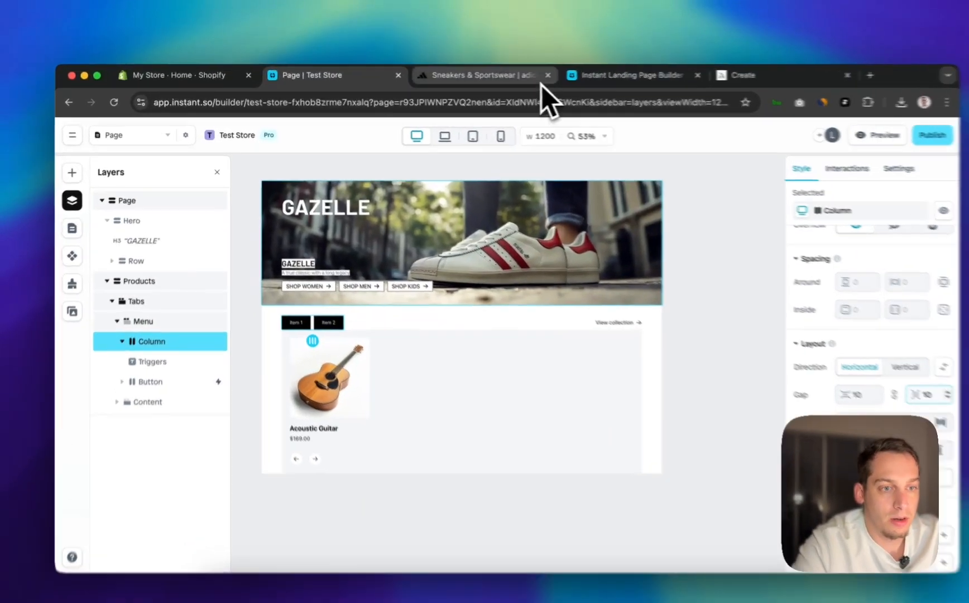
{"action": "left_click", "coordinate": [502, 76]}
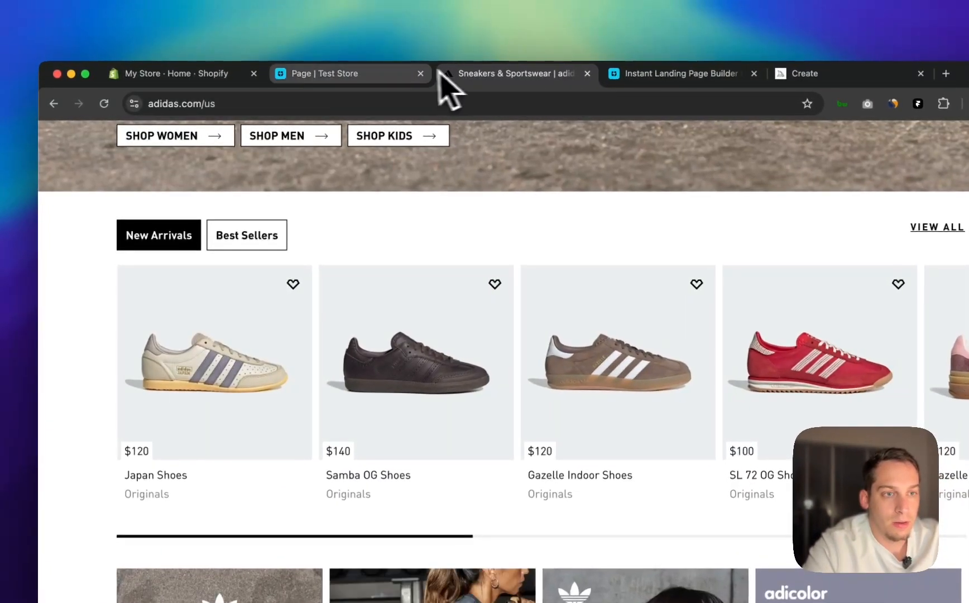
{"action": "left_click", "coordinate": [389, 73]}
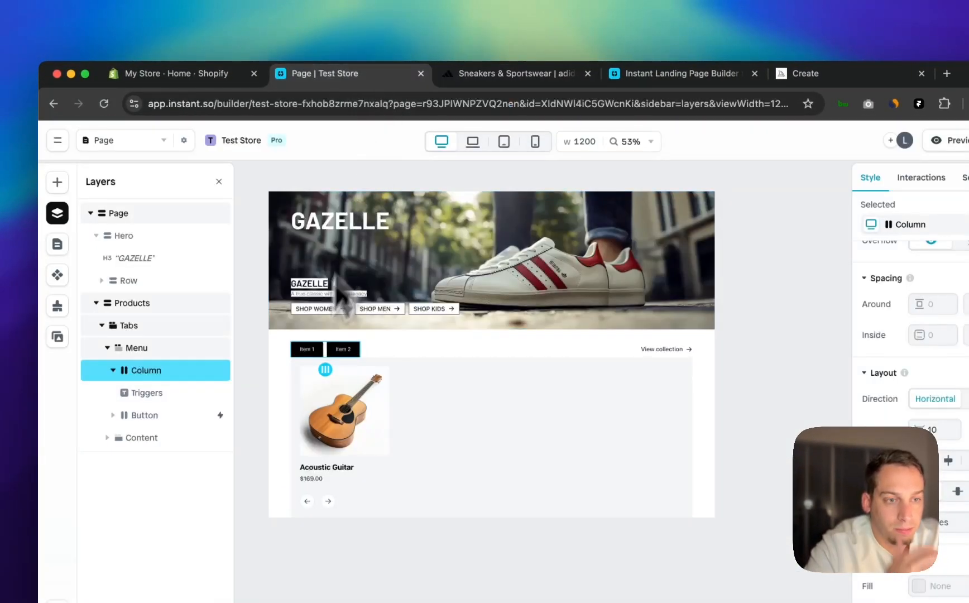
Select the Triggers layer inside the tab menu's Column and look through its style properties
{"action": "left_click", "coordinate": [301, 348]}
{"action": "left_click", "coordinate": [310, 358]}
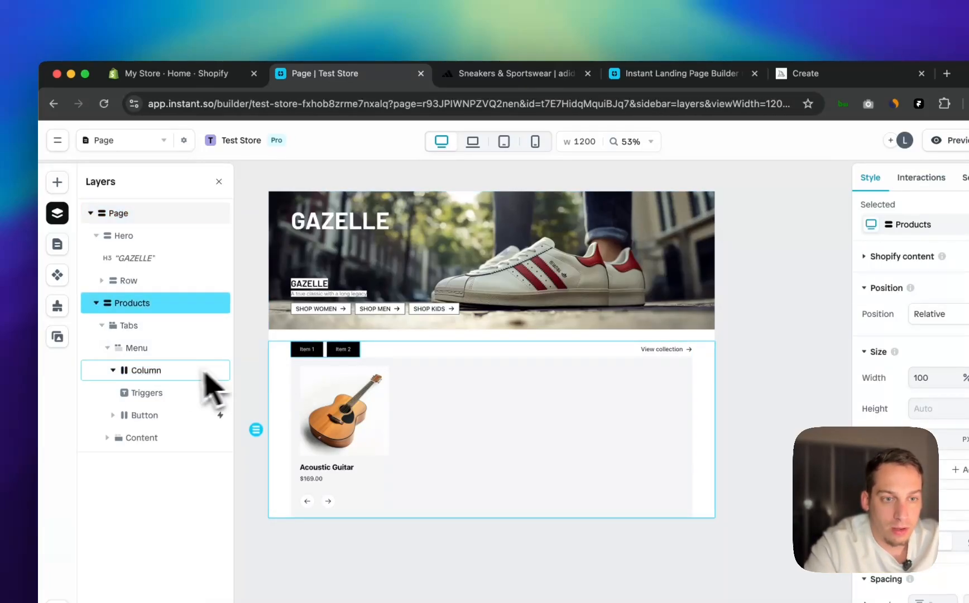
{"action": "left_click", "coordinate": [166, 354]}
{"action": "left_click", "coordinate": [167, 370]}
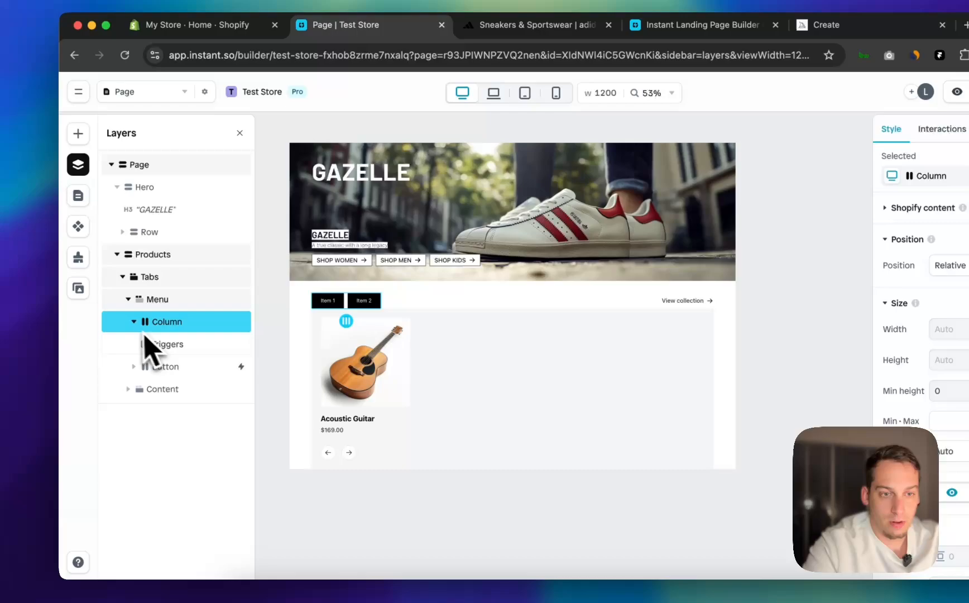
{"action": "left_click", "coordinate": [112, 371]}
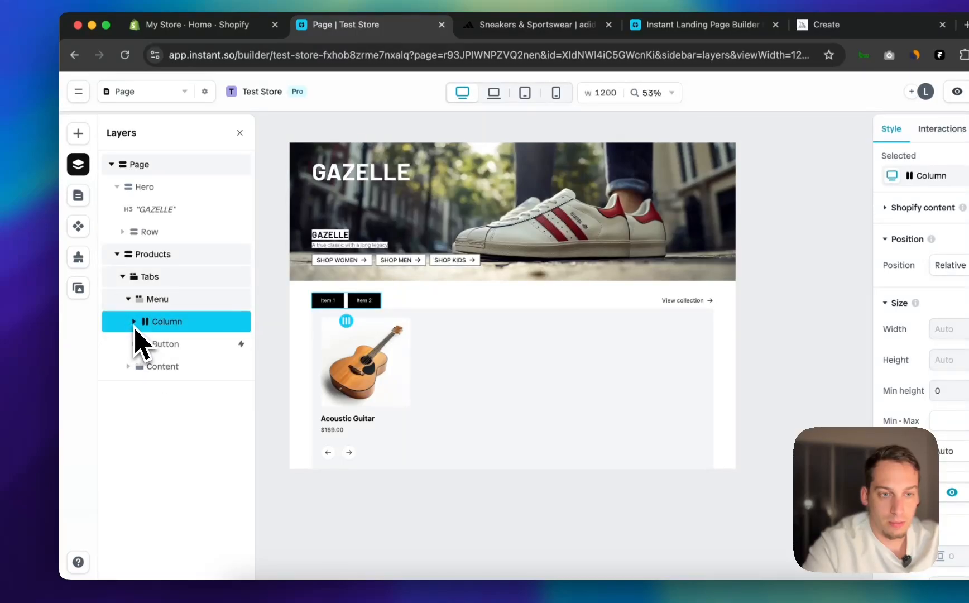
{"action": "left_click", "coordinate": [134, 322]}
{"action": "left_click", "coordinate": [162, 343]}
{"action": "scroll", "coordinate": [921, 306], "scroll_direction": "down", "scroll_amount": 4}
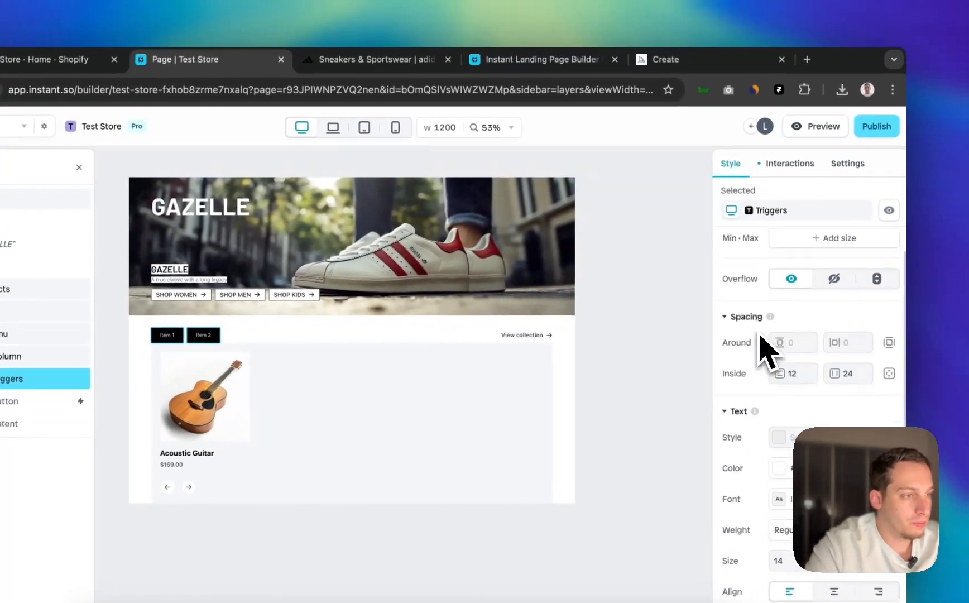
{"action": "scroll", "coordinate": [767, 351], "scroll_direction": "down", "scroll_amount": 6}
{"action": "scroll", "coordinate": [765, 349], "scroll_direction": "up", "scroll_amount": 10}
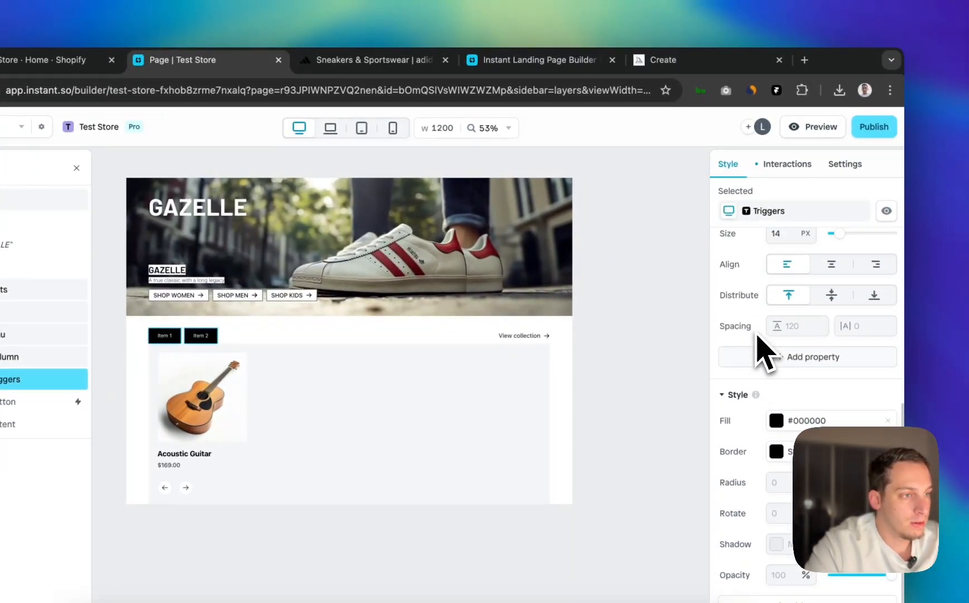
Examine the settings and interaction effects of the tab Triggers, including the Mouse hover and Active states
{"action": "left_click", "coordinate": [786, 164]}
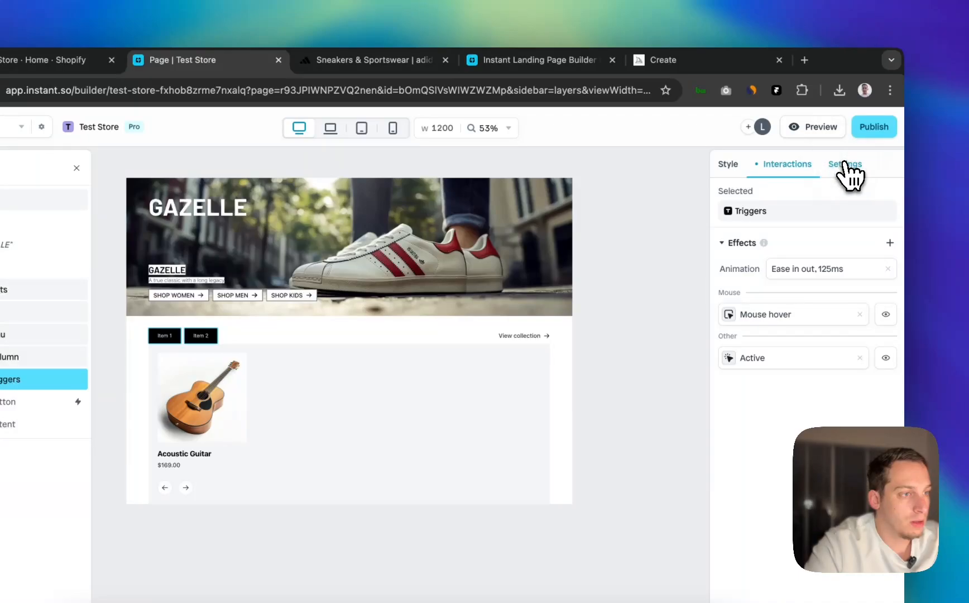
{"action": "left_click", "coordinate": [843, 163]}
{"action": "left_click", "coordinate": [795, 164]}
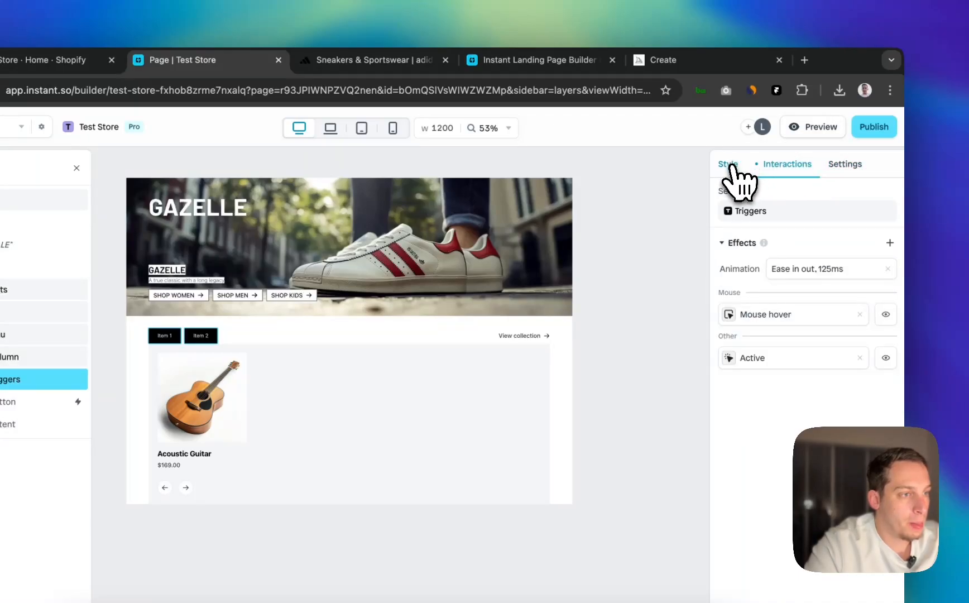
Examine the style properties of the tab Triggers, including the additional text and style properties that can be added, and recheck their interactions
{"action": "left_click", "coordinate": [731, 165]}
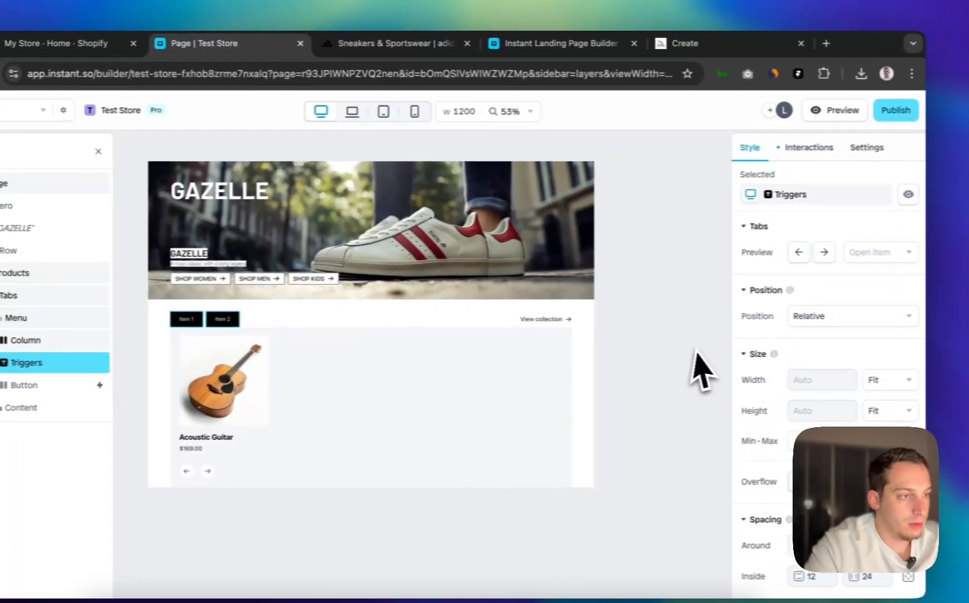
{"action": "scroll", "coordinate": [785, 356], "scroll_direction": "up", "scroll_amount": 1}
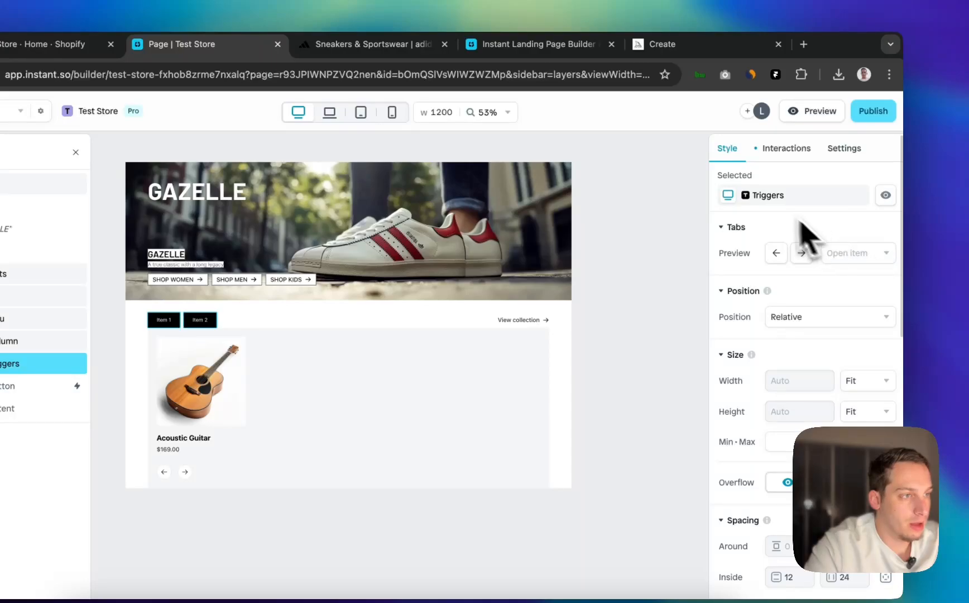
{"action": "scroll", "coordinate": [884, 212], "scroll_direction": "down", "scroll_amount": 10}
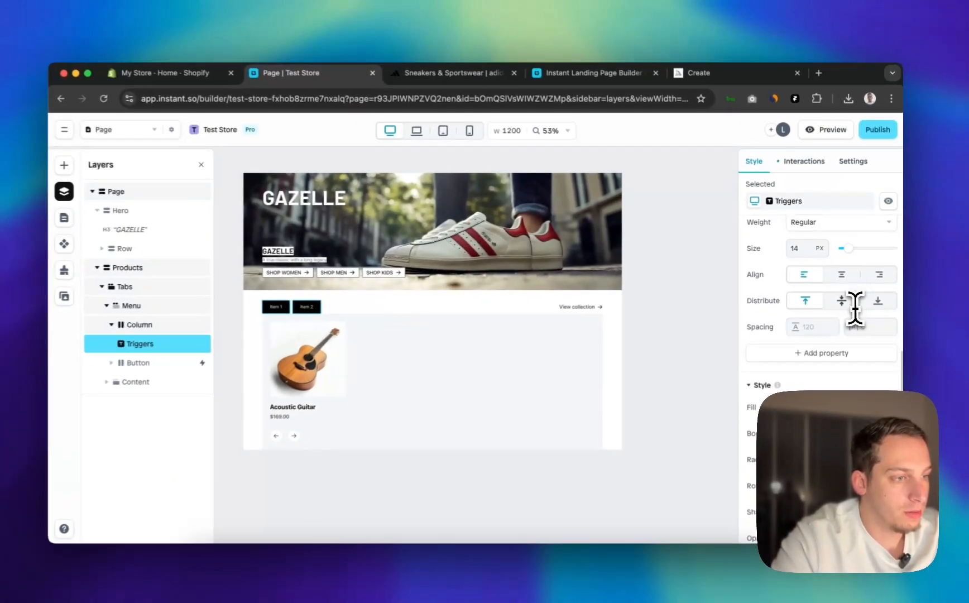
{"action": "scroll", "coordinate": [854, 307], "scroll_direction": "down", "scroll_amount": 3}
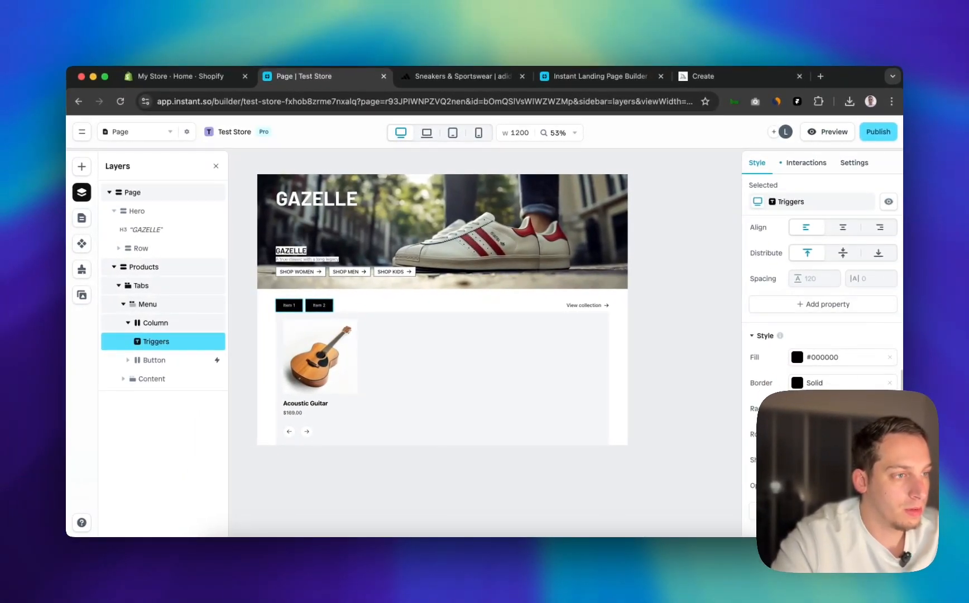
{"action": "scroll", "coordinate": [805, 368], "scroll_direction": "up", "scroll_amount": 12}
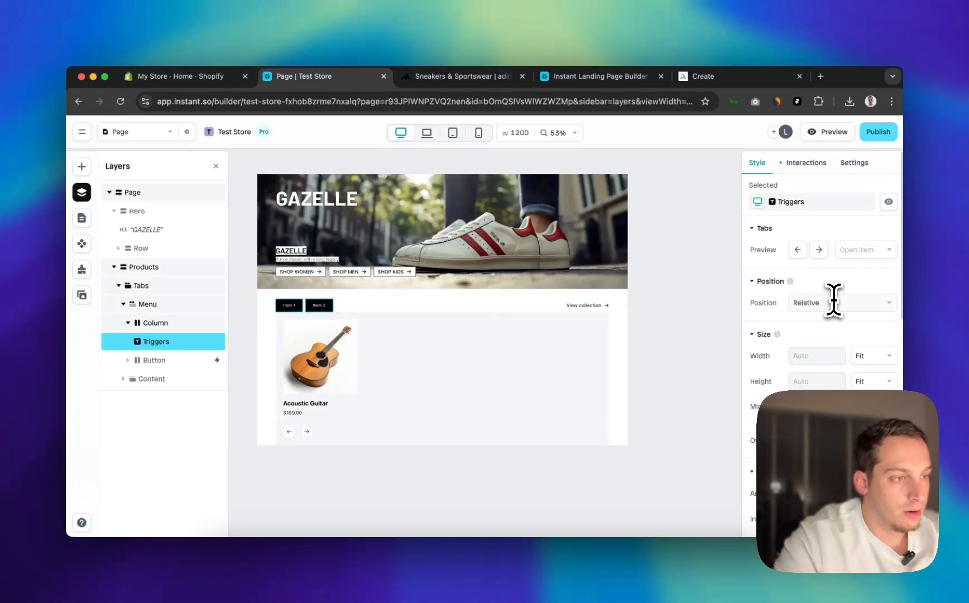
{"action": "scroll", "coordinate": [831, 323], "scroll_direction": "down", "scroll_amount": 3}
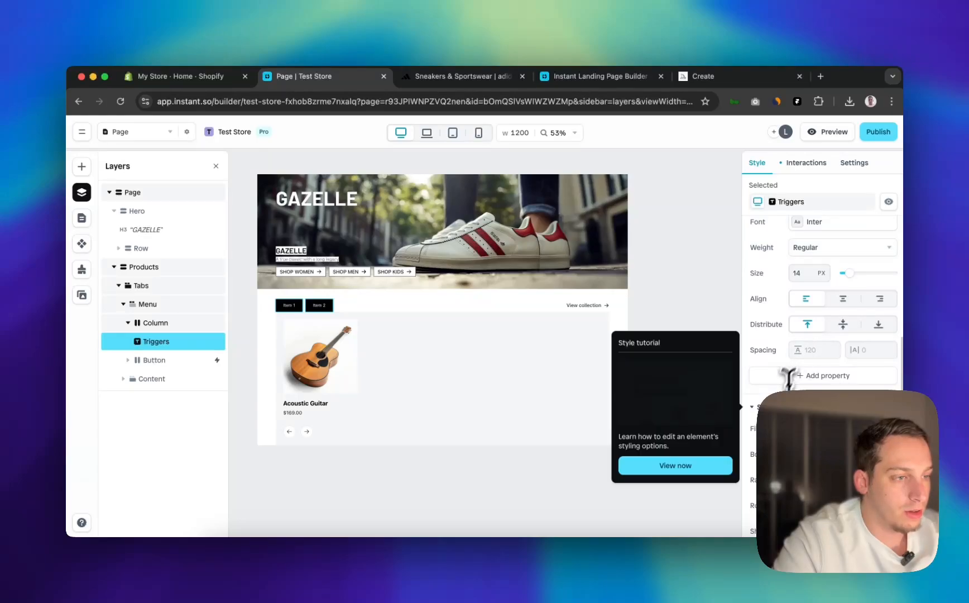
{"action": "scroll", "coordinate": [805, 354], "scroll_direction": "down", "scroll_amount": 3}
{"action": "left_click", "coordinate": [780, 512]}
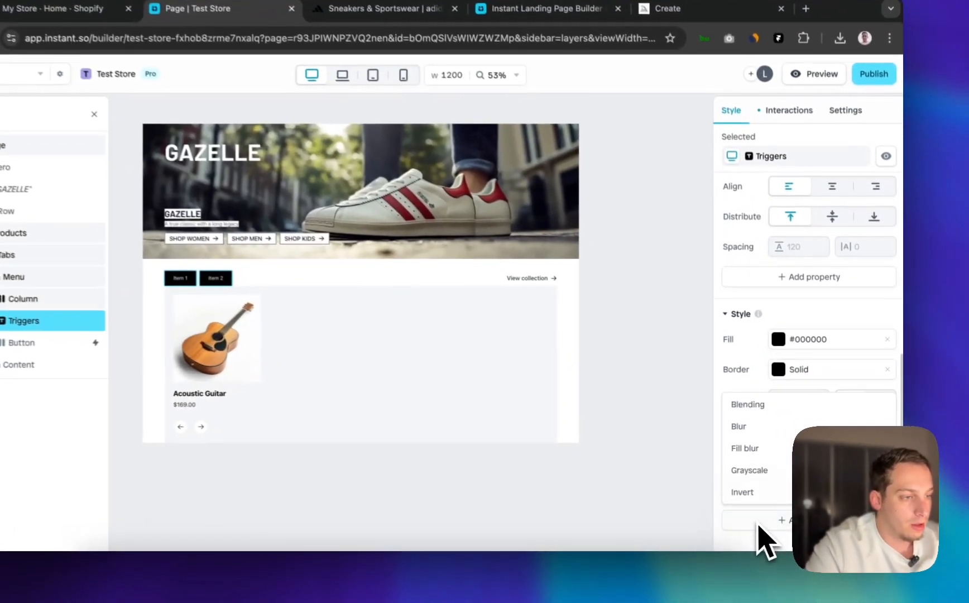
{"action": "left_click", "coordinate": [777, 377]}
{"action": "scroll", "coordinate": [776, 369], "scroll_direction": "up", "scroll_amount": 2}
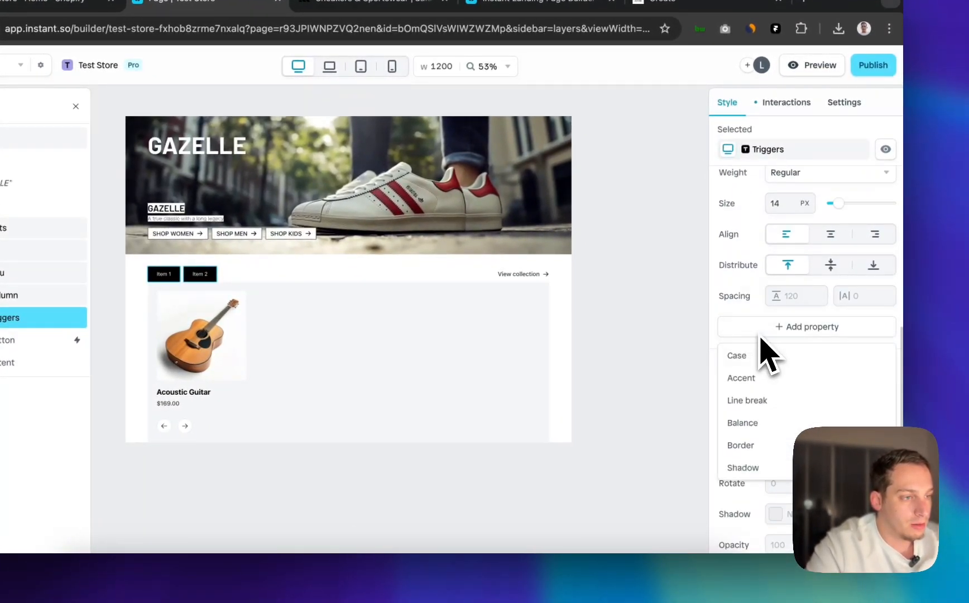
{"action": "scroll", "coordinate": [756, 304], "scroll_direction": "up", "scroll_amount": 5}
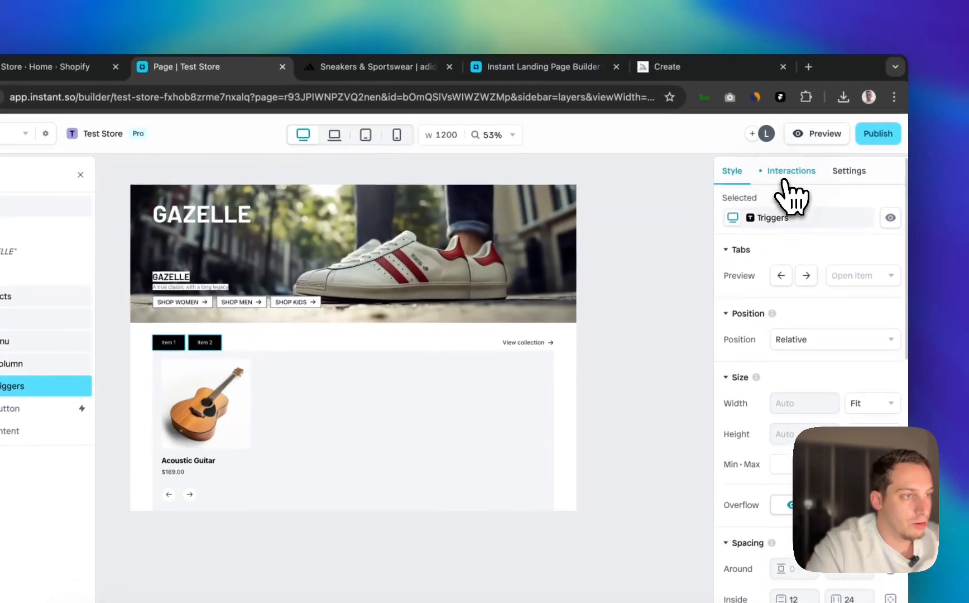
{"action": "left_click", "coordinate": [784, 103]}
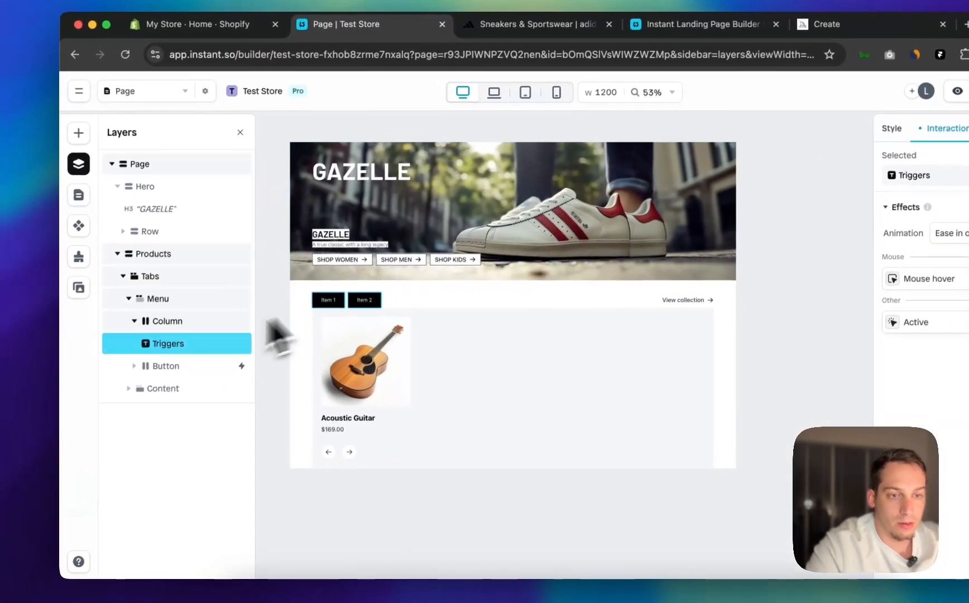
Set the tab title of Item 1 inside the tabs' Content to "New Arrivals", following the adidas homepage
{"action": "left_click", "coordinate": [133, 389]}
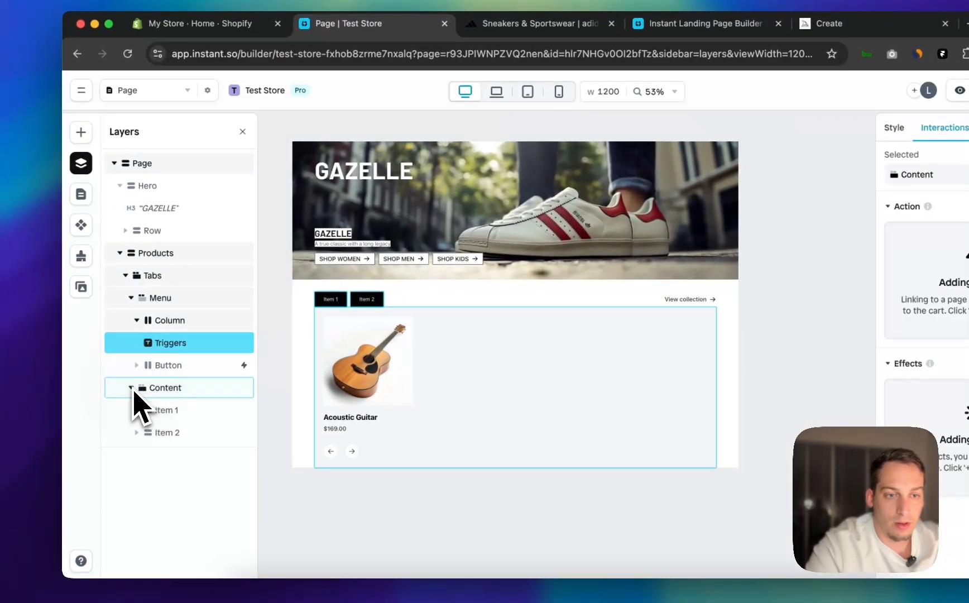
{"action": "left_click", "coordinate": [162, 408]}
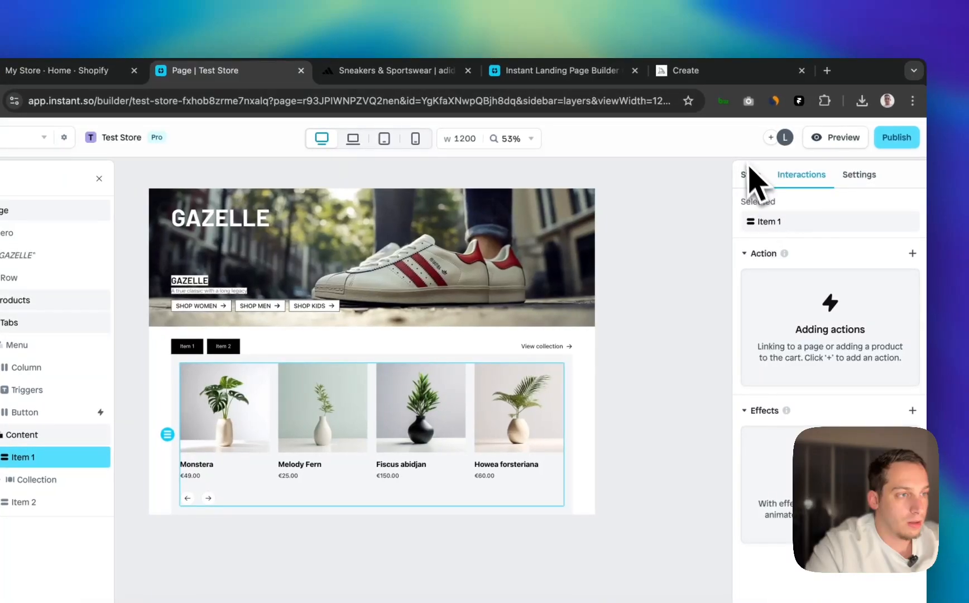
{"action": "left_click", "coordinate": [775, 167]}
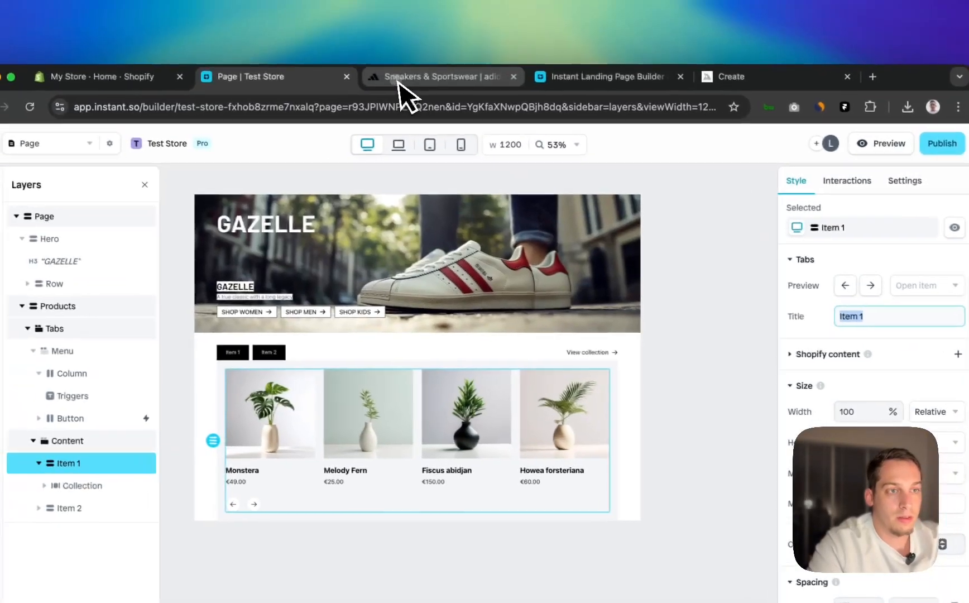
{"action": "left_click", "coordinate": [357, 71]}
{"action": "left_click", "coordinate": [245, 71]}
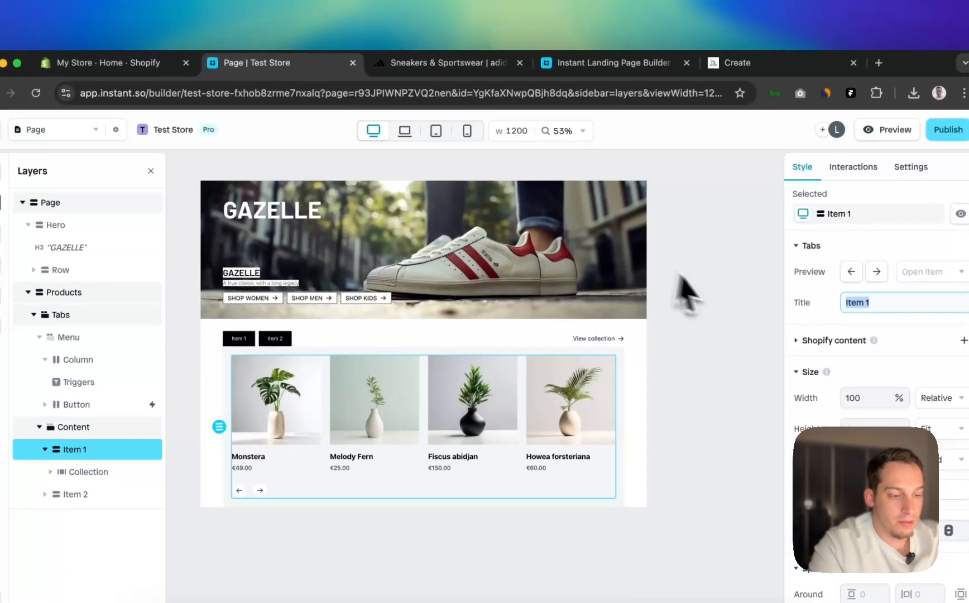
{"action": "type", "text": "New Arr"}
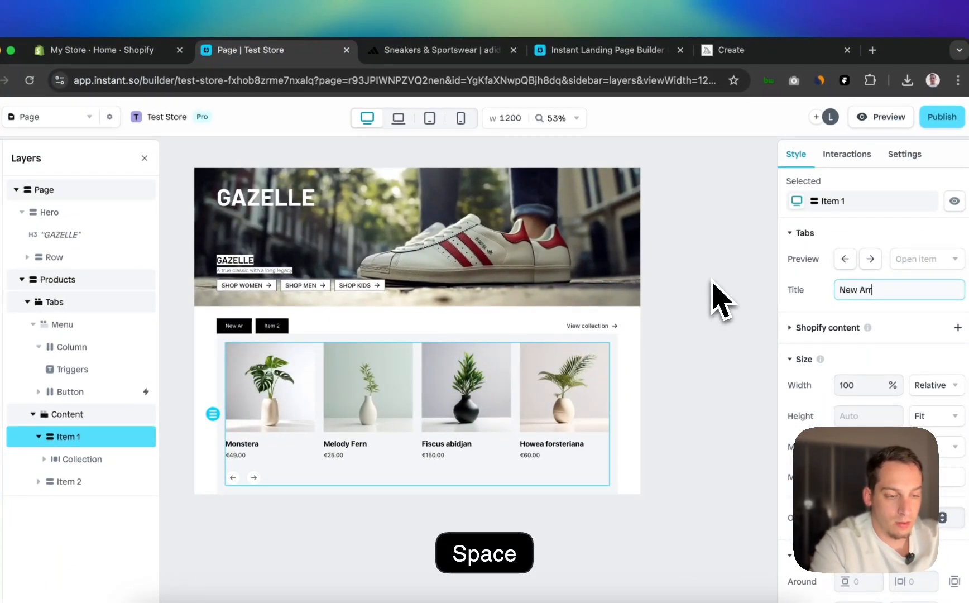
{"action": "type", "text": "ivals"}
Set the tab title of Item 2 to "Best Sellers", following the adidas homepage
{"action": "left_click", "coordinate": [66, 481]}
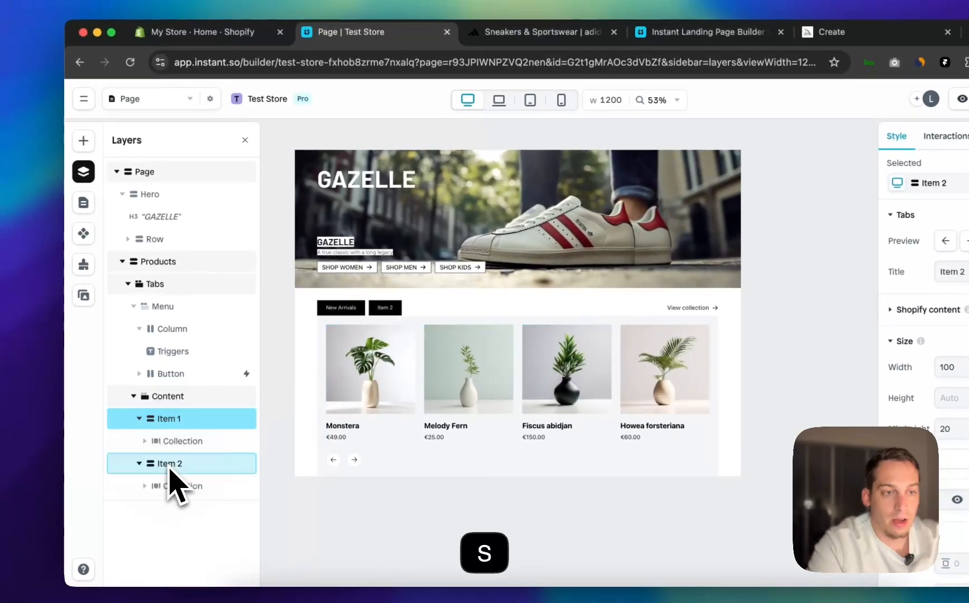
{"action": "left_click", "coordinate": [471, 61]}
{"action": "left_click", "coordinate": [357, 60]}
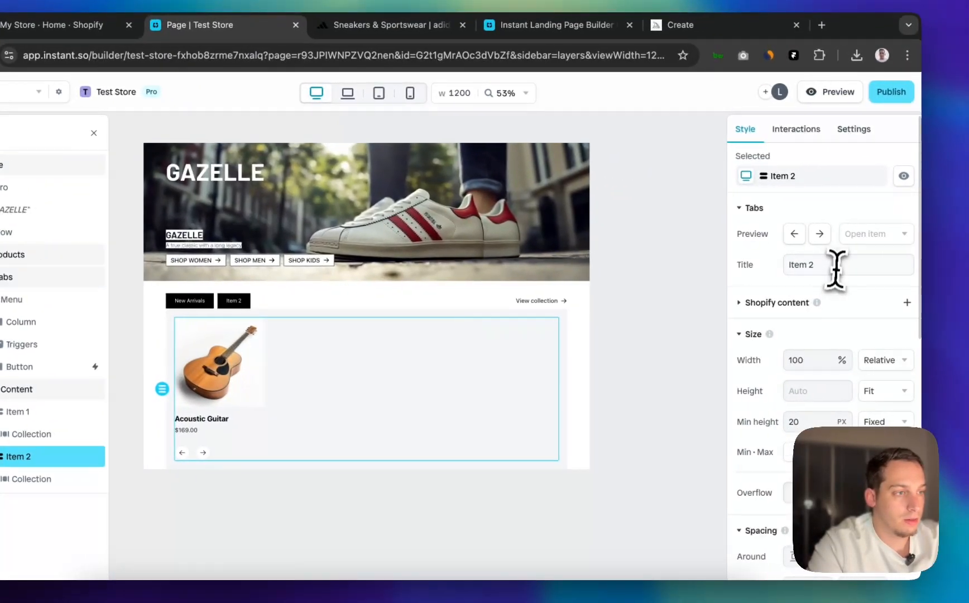
{"action": "left_click", "coordinate": [834, 265]}
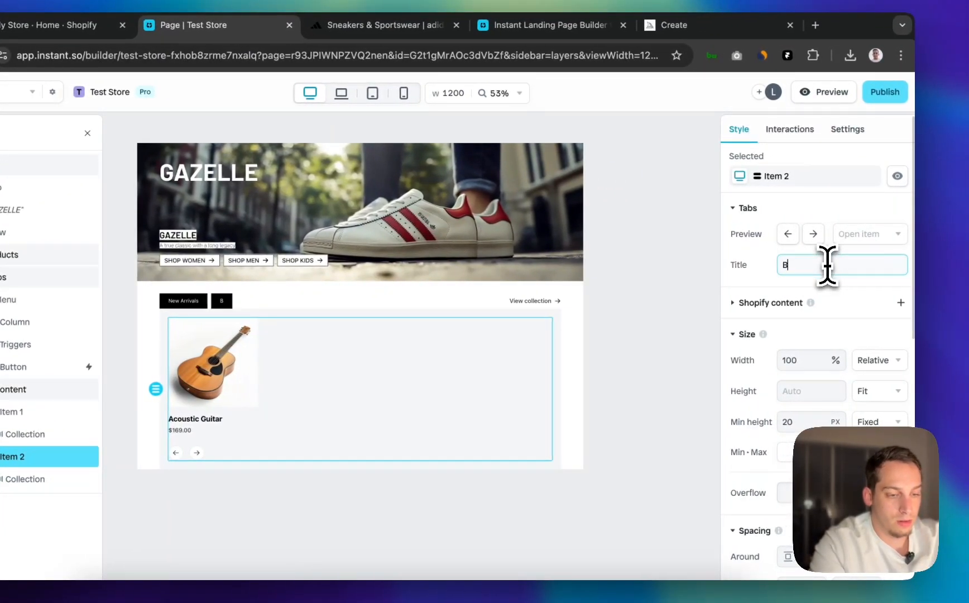
{"action": "type", "text": "Best Sellers"}
{"action": "left_click", "coordinate": [654, 339]}
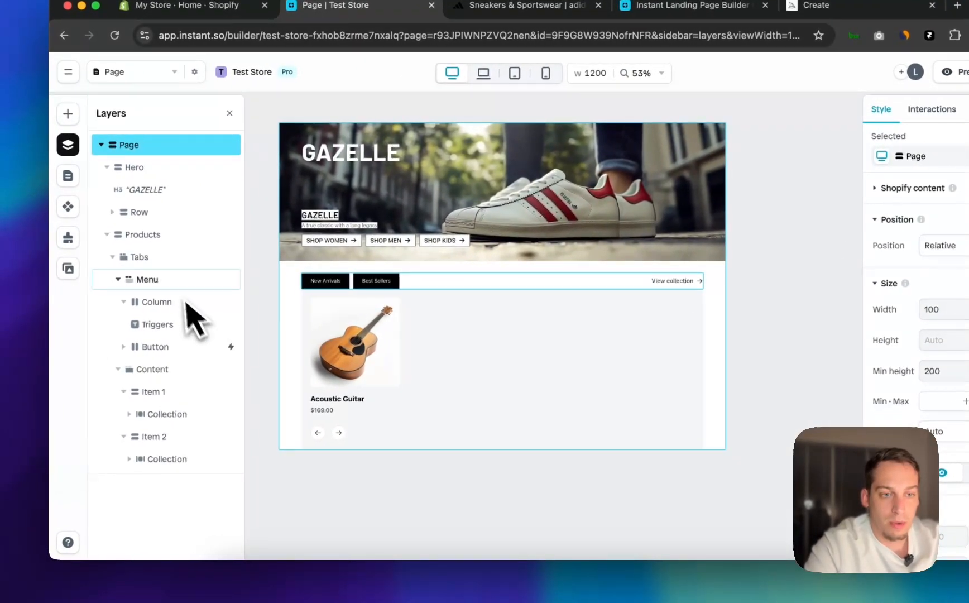
Remove the #F4F6F8 fill from the Content layer of the product tabs
{"action": "left_click", "coordinate": [363, 385]}
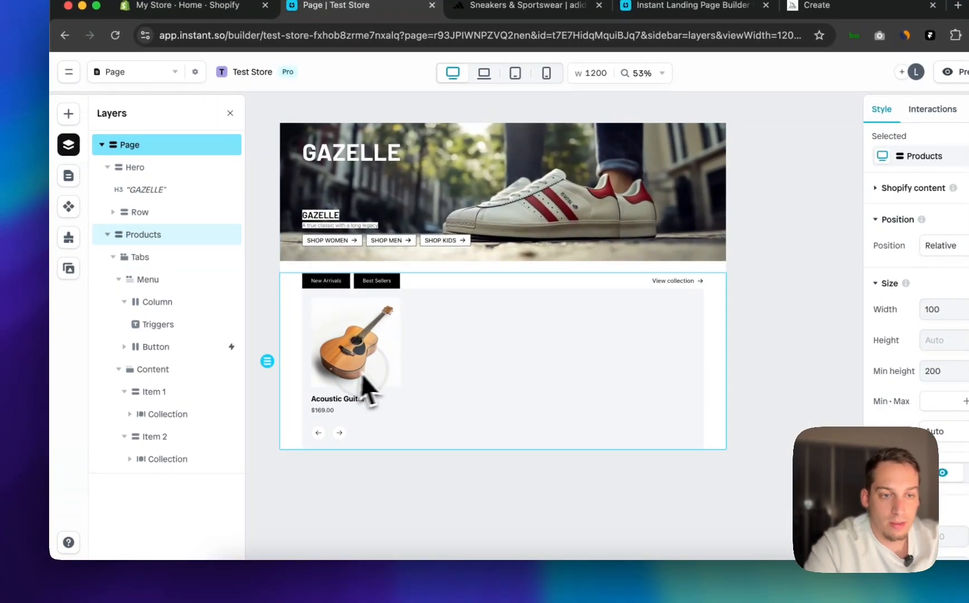
{"action": "left_click", "coordinate": [177, 414]}
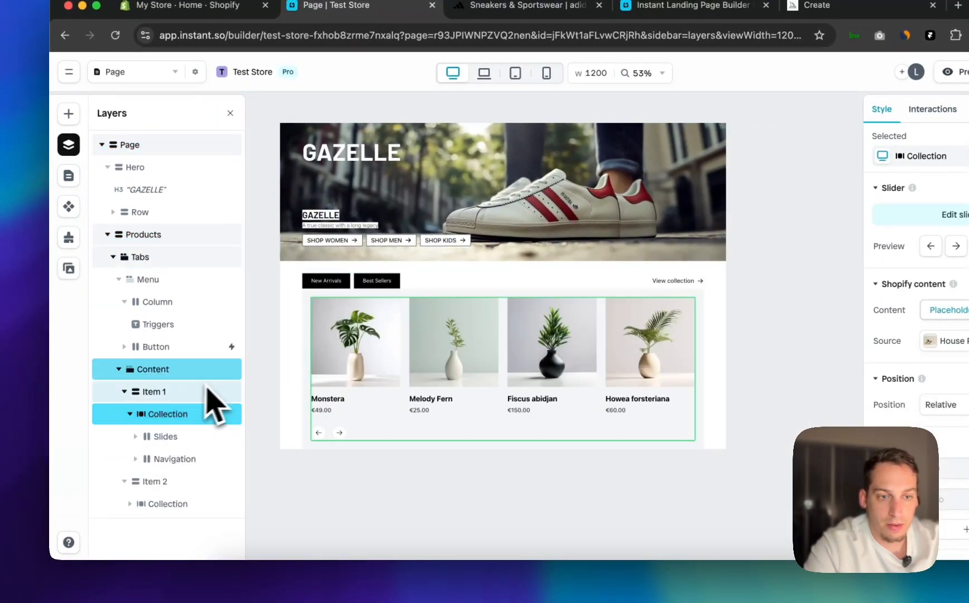
{"action": "left_click", "coordinate": [166, 394]}
{"action": "left_click", "coordinate": [163, 371]}
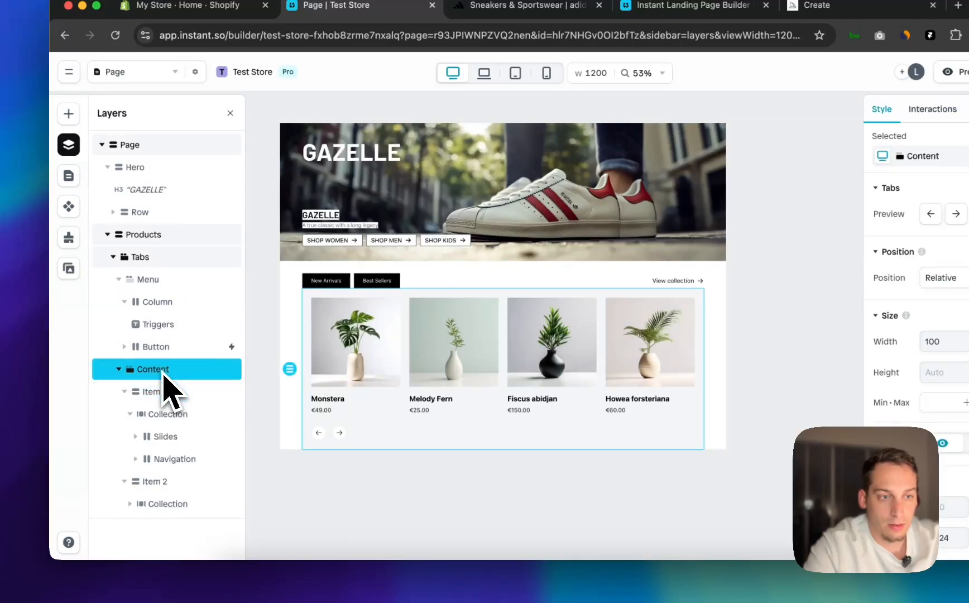
{"action": "scroll", "coordinate": [948, 369], "scroll_direction": "down", "scroll_amount": 10}
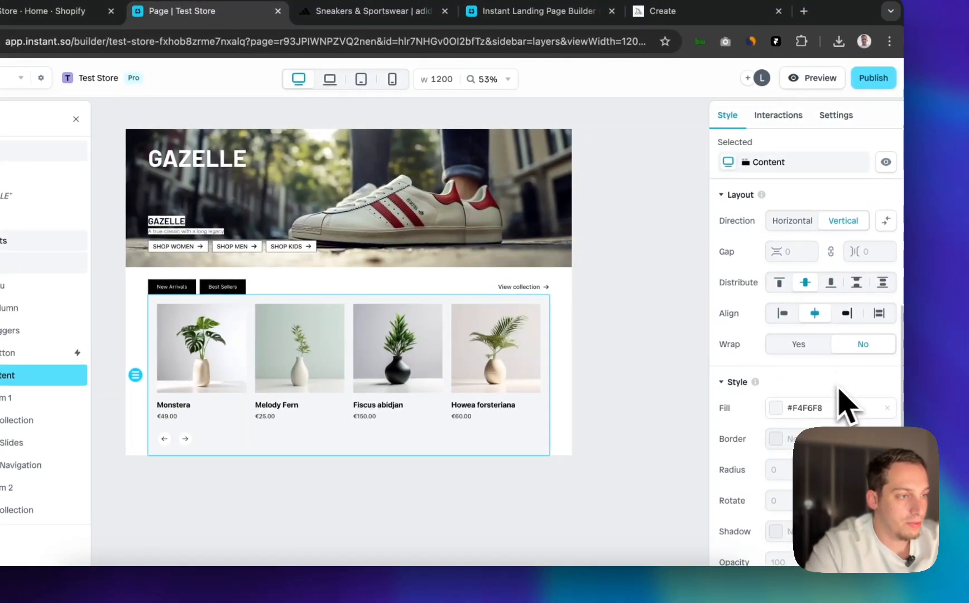
{"action": "left_click", "coordinate": [886, 409]}
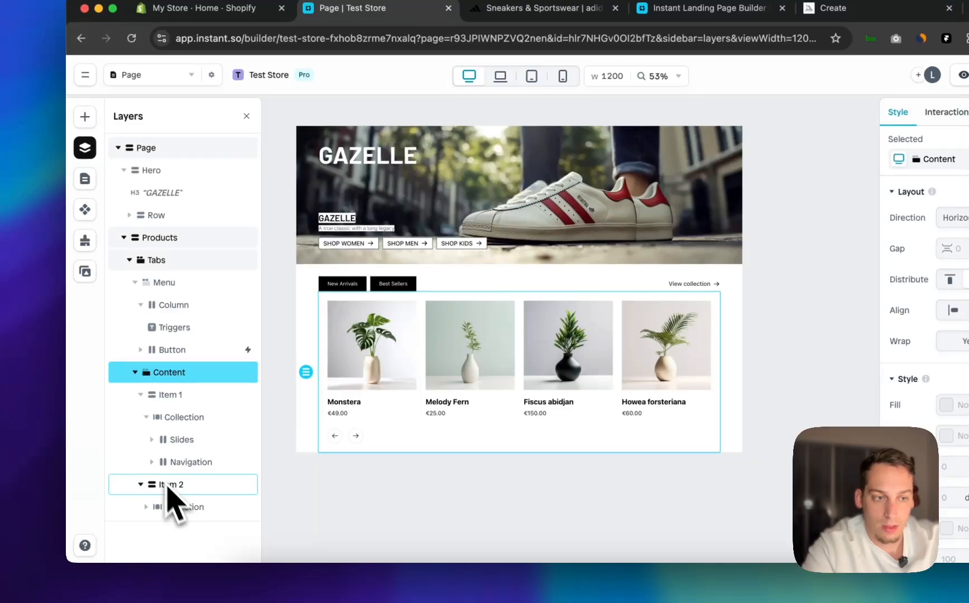
Check the contents of both tab items and compare the product section with the adidas homepage
{"action": "left_click", "coordinate": [180, 485]}
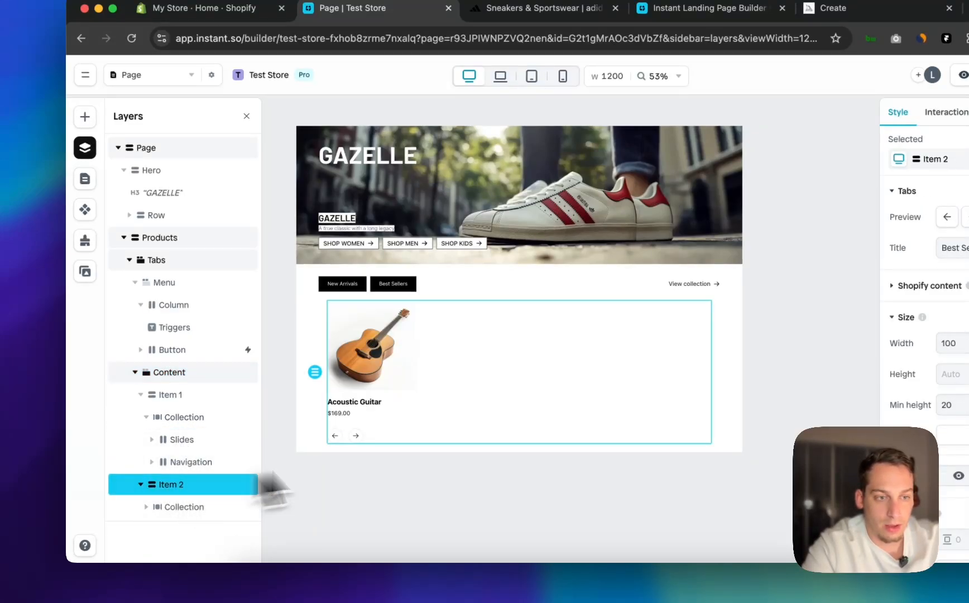
{"action": "left_click", "coordinate": [480, 449]}
{"action": "left_click", "coordinate": [472, 481]}
{"action": "left_click", "coordinate": [173, 394]}
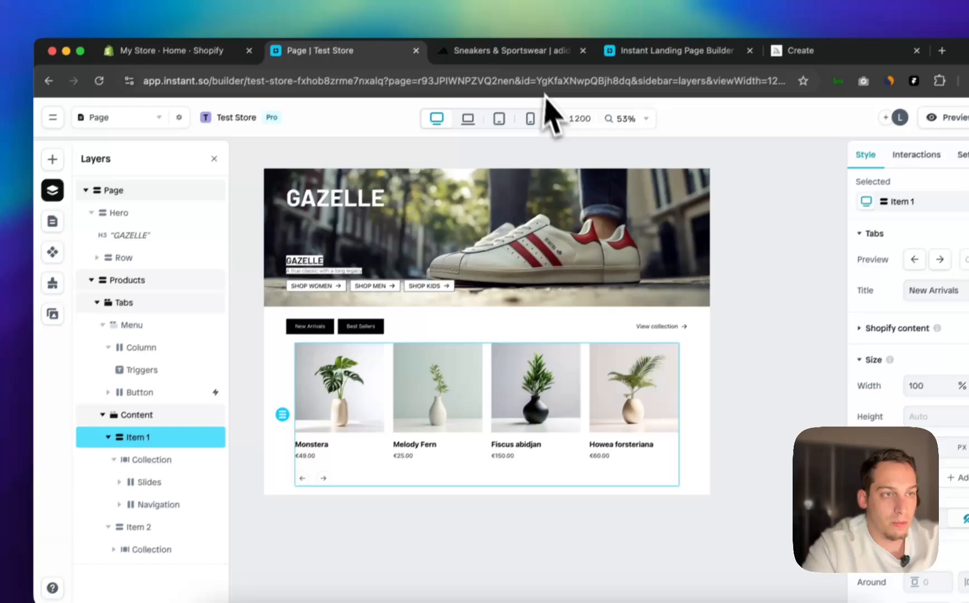
{"action": "left_click", "coordinate": [502, 50]}
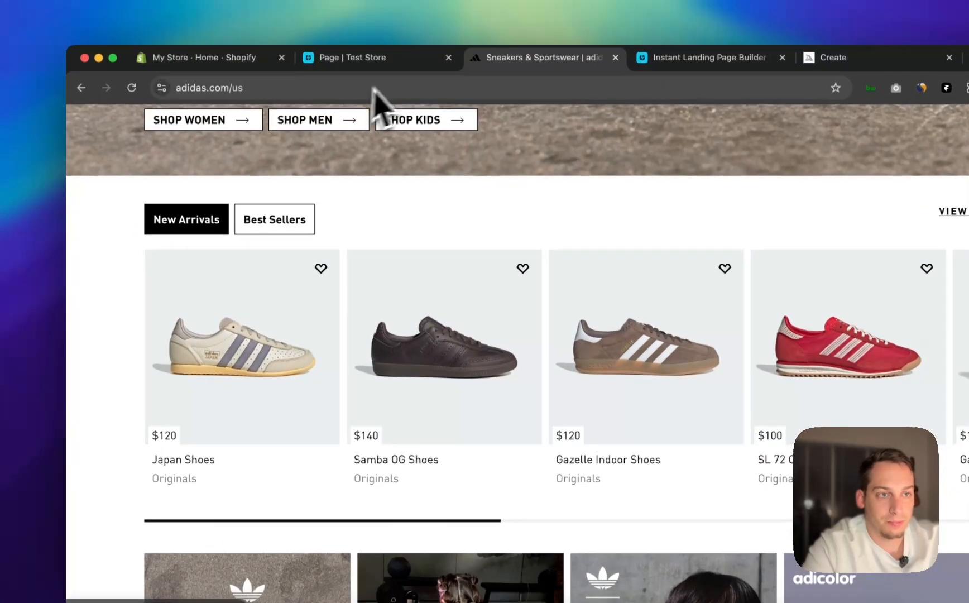
{"action": "left_click", "coordinate": [351, 34]}
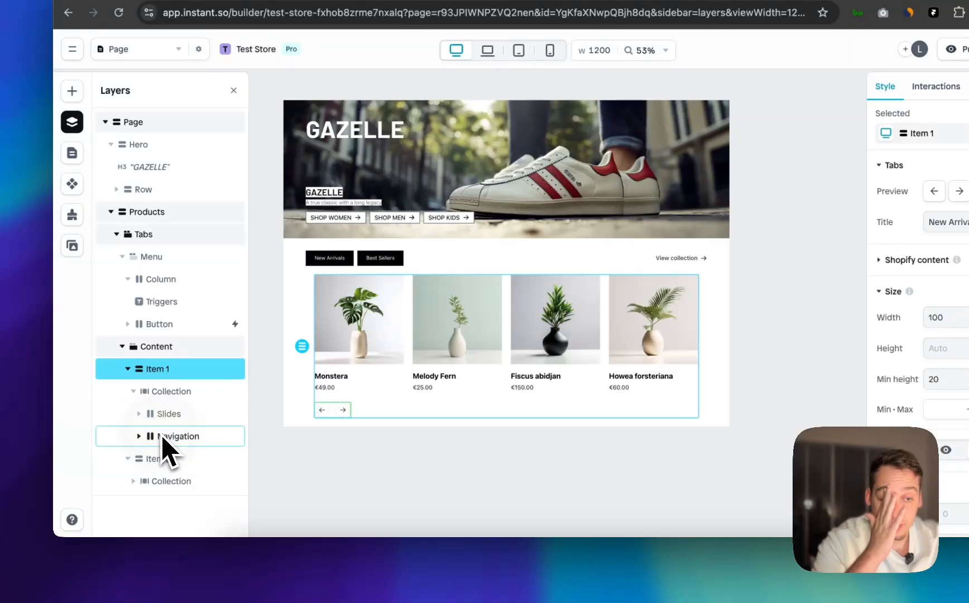
Move the Price layer above the Image inside the Slide of Item 1's Collection
{"action": "left_click", "coordinate": [163, 437]}
{"action": "left_click", "coordinate": [141, 414]}
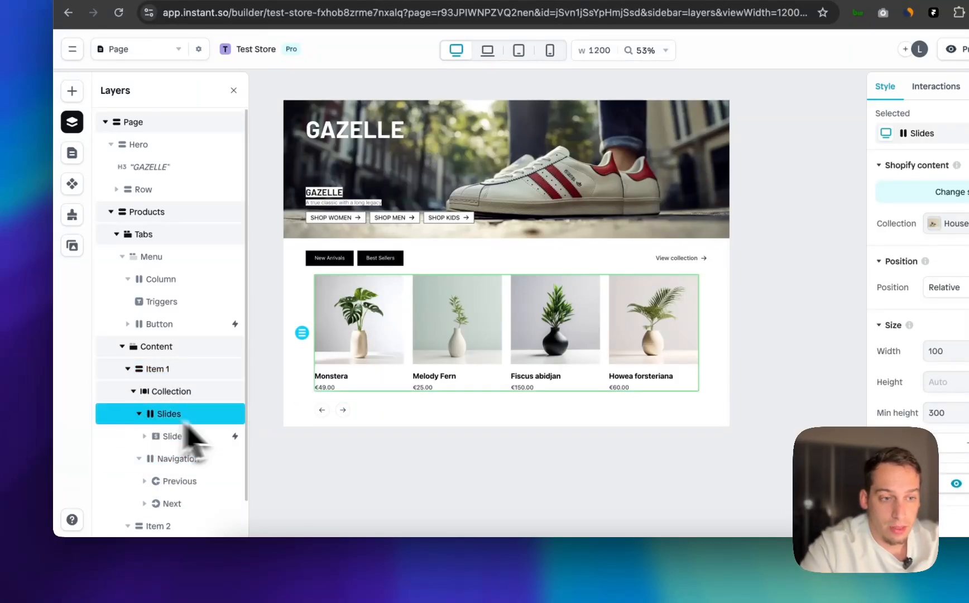
{"action": "left_click", "coordinate": [151, 444]}
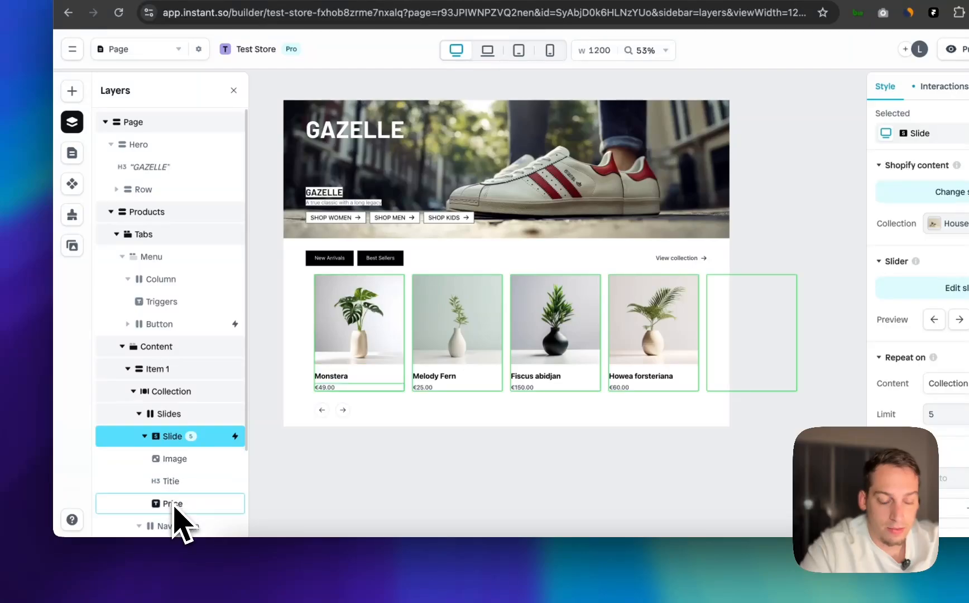
{"action": "left_click_drag", "start_coordinate": [173, 504], "coordinate": [170, 453]}
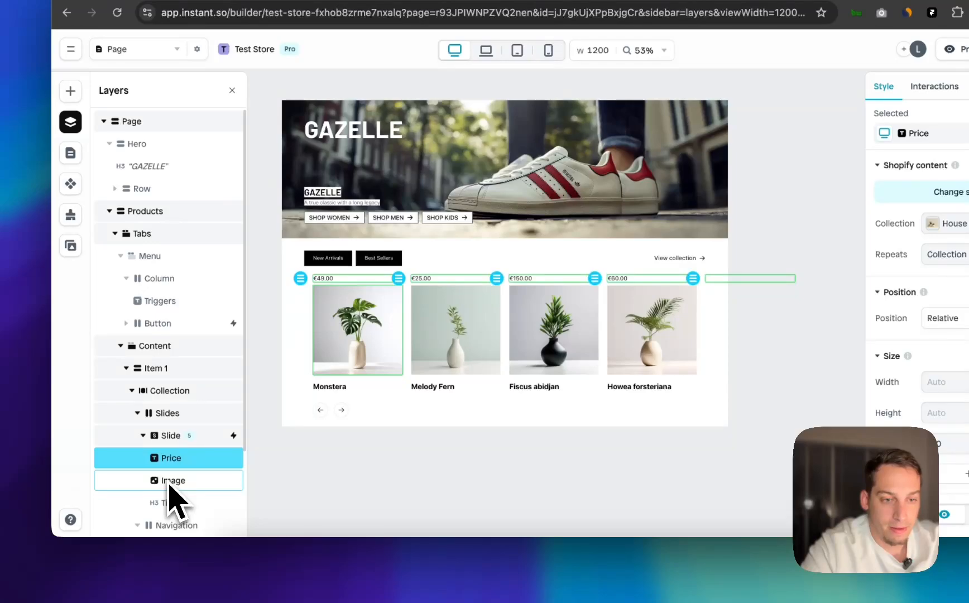
Select the Image layer in the Slide and look through its size, spacing and image properties
{"action": "left_click", "coordinate": [172, 481]}
{"action": "left_click", "coordinate": [168, 458]}
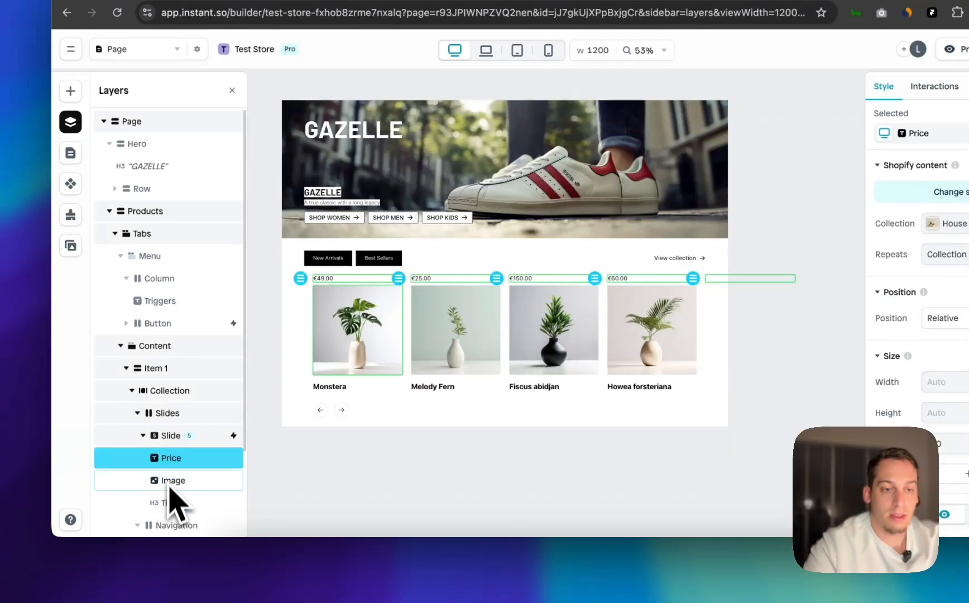
{"action": "left_click", "coordinate": [173, 481]}
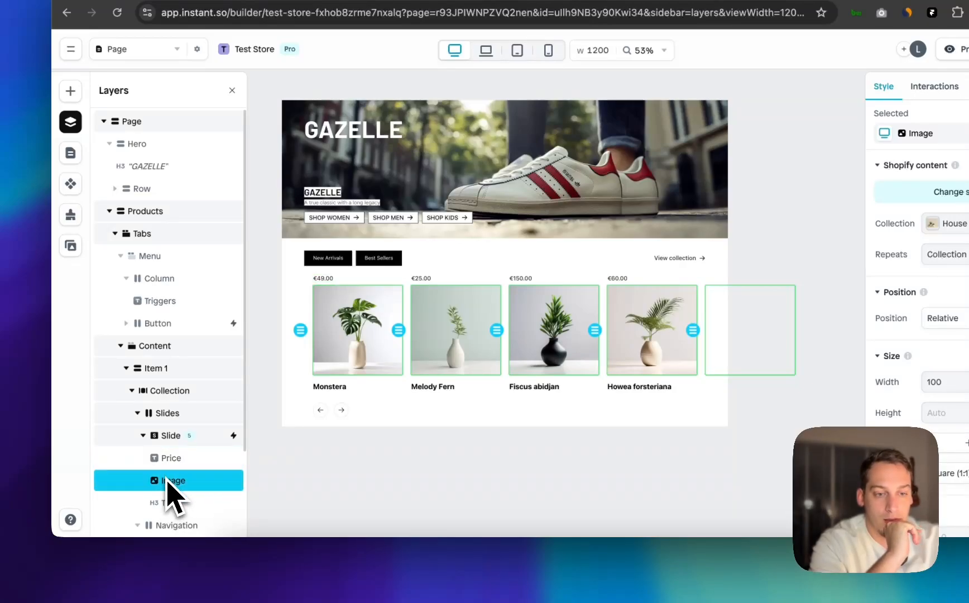
{"action": "right_click", "coordinate": [168, 483]}
{"action": "key", "text": "Escape"}
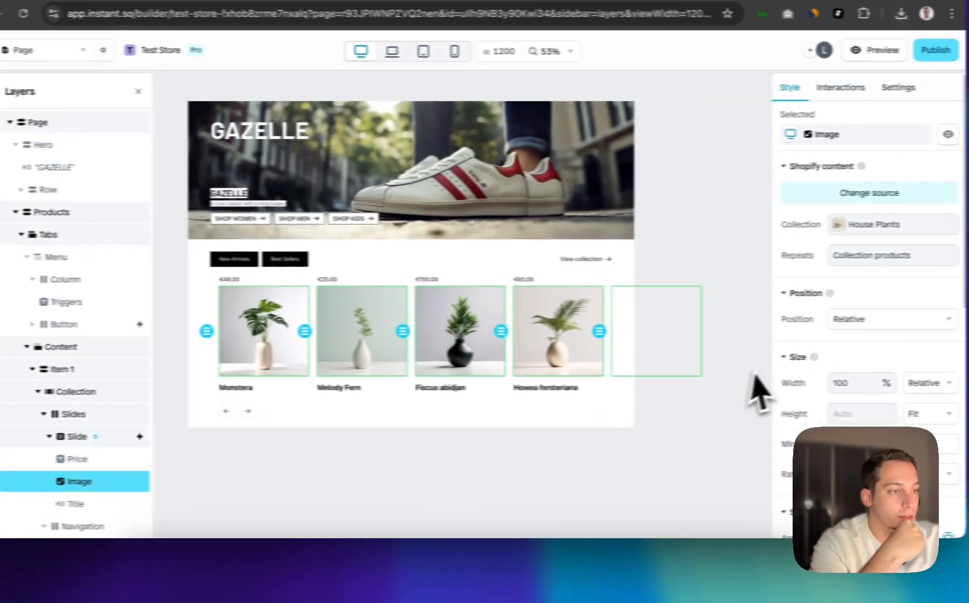
{"action": "scroll", "coordinate": [899, 374], "scroll_direction": "down", "scroll_amount": 5}
{"action": "scroll", "coordinate": [768, 367], "scroll_direction": "down", "scroll_amount": 4}
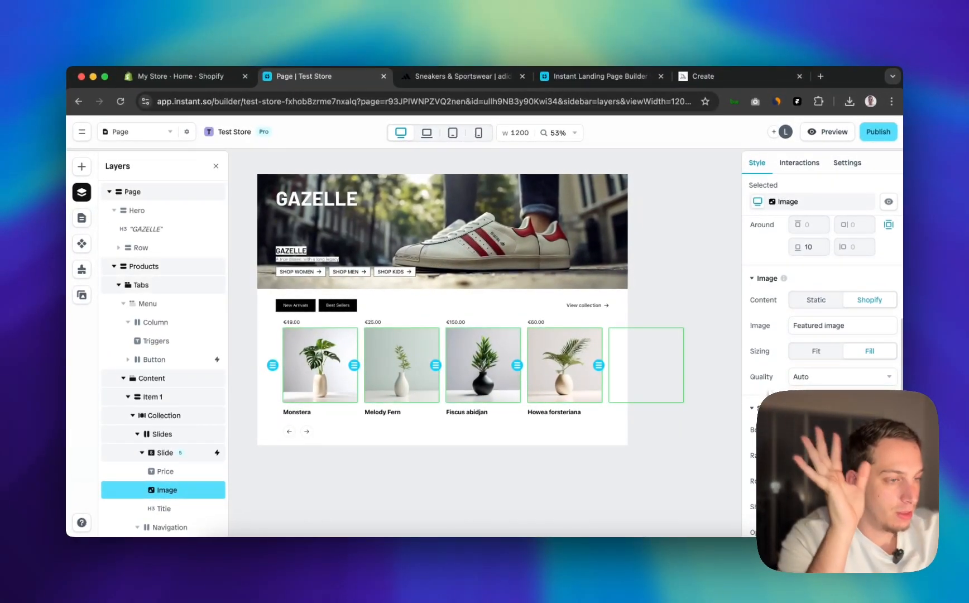
{"action": "scroll", "coordinate": [820, 346], "scroll_direction": "down", "scroll_amount": 2}
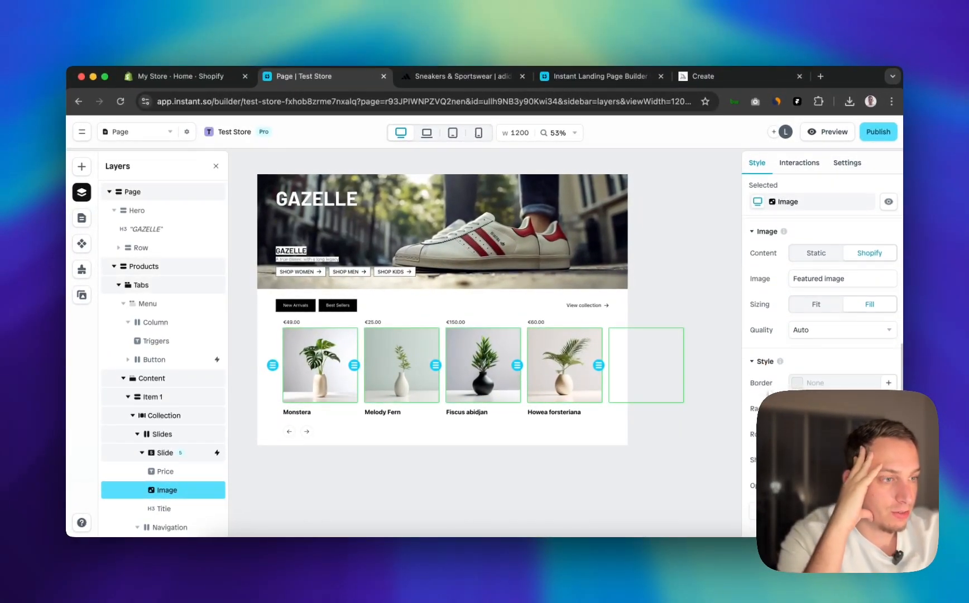
{"action": "scroll", "coordinate": [820, 313], "scroll_direction": "up", "scroll_amount": 2}
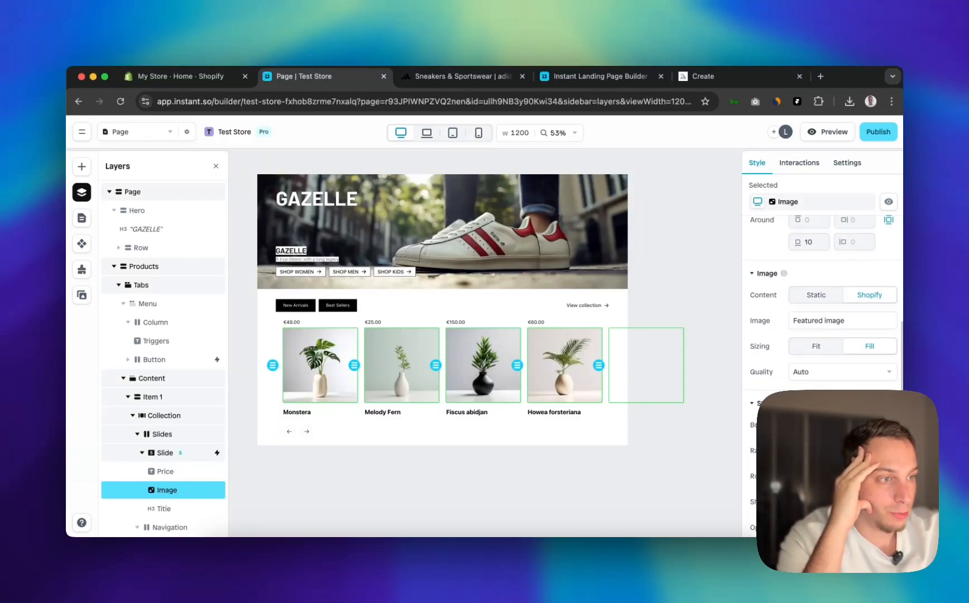
{"action": "scroll", "coordinate": [820, 313], "scroll_direction": "up", "scroll_amount": 6}
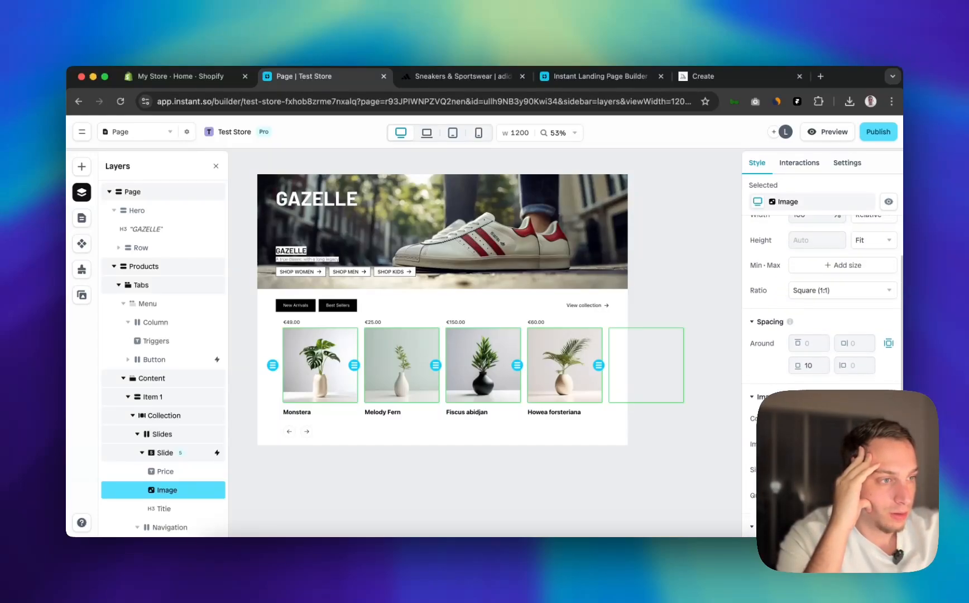
{"action": "scroll", "coordinate": [820, 312], "scroll_direction": "up", "scroll_amount": 7}
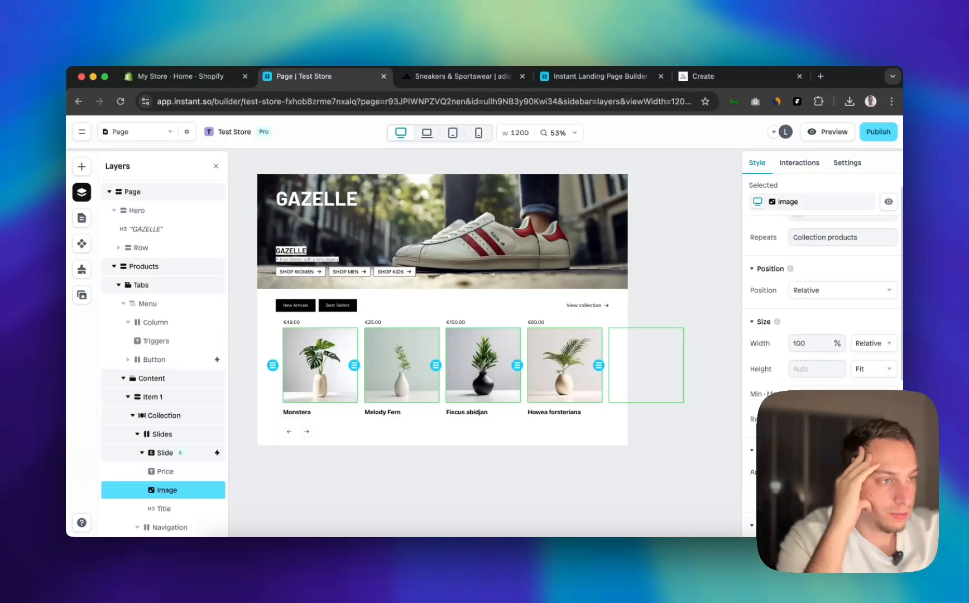
{"action": "scroll", "coordinate": [821, 312], "scroll_direction": "up", "scroll_amount": 1}
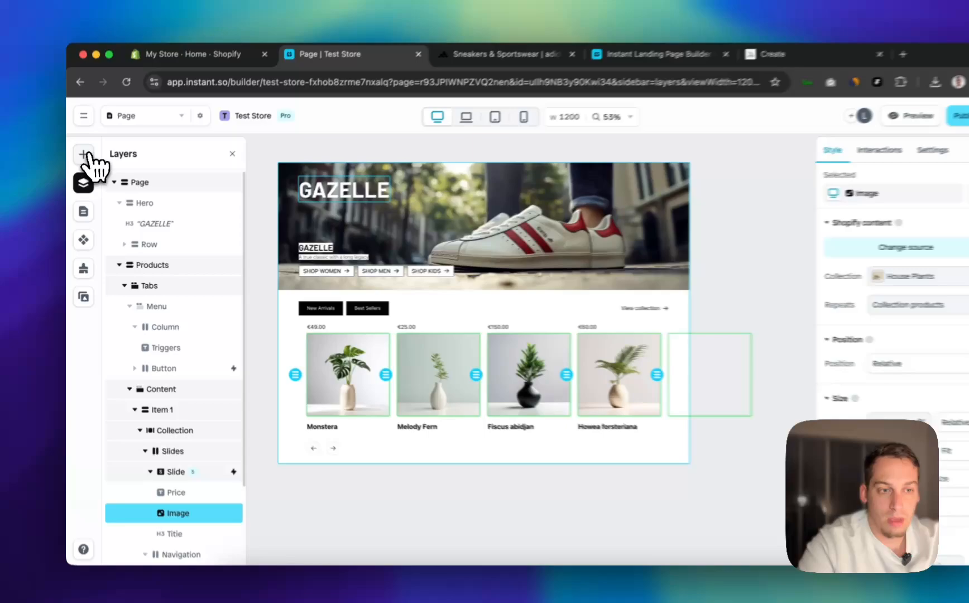
Insert a single-row layout into the product Slide, directly below the Image
{"action": "left_click", "coordinate": [82, 166]}
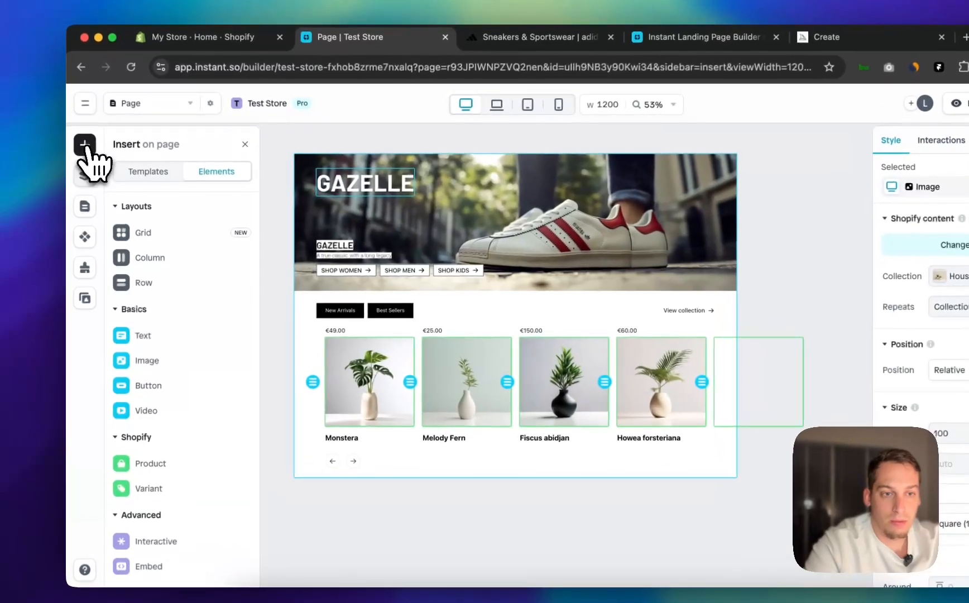
{"action": "mouse_move", "coordinate": [159, 274]}
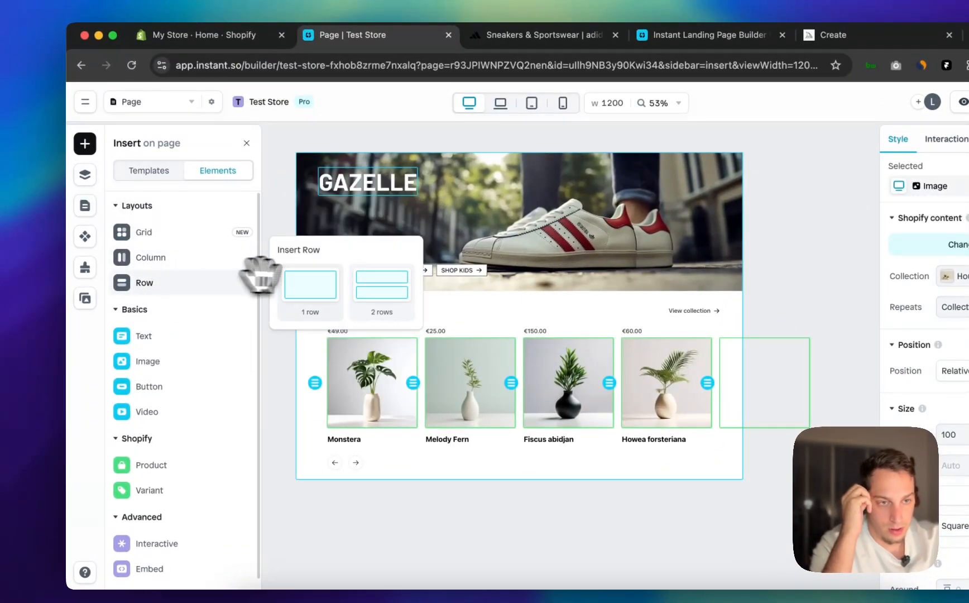
{"action": "left_click_drag", "start_coordinate": [306, 278], "coordinate": [374, 396]}
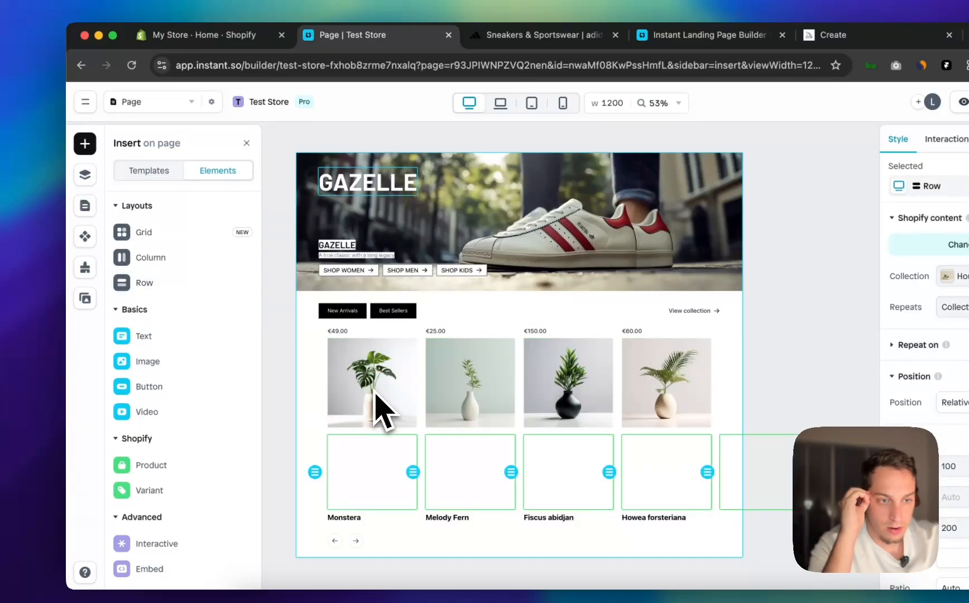
Nest the Price and Image layers inside the new Row at the top of the Slide, with Price above Image
{"action": "left_click", "coordinate": [88, 176]}
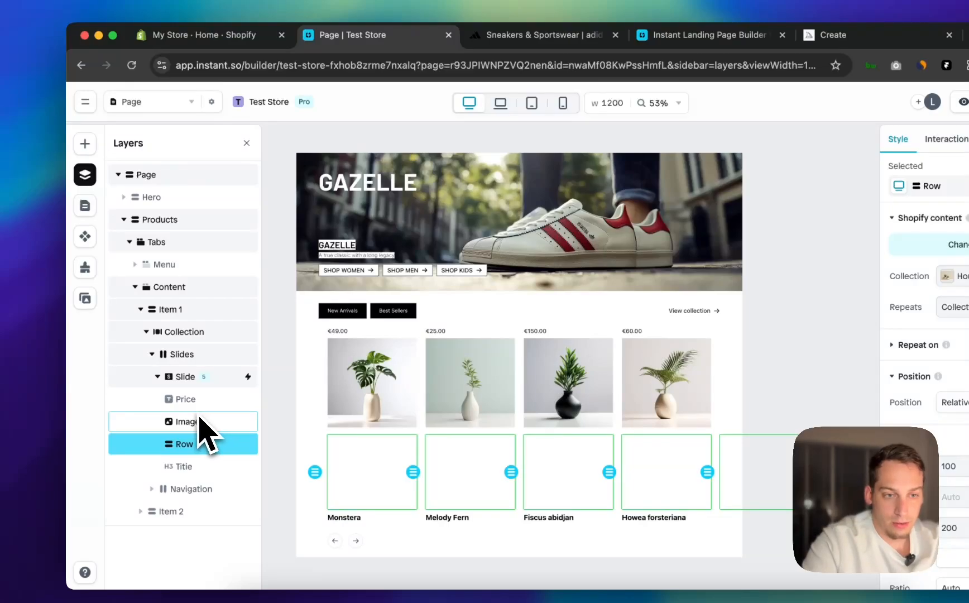
{"action": "left_click_drag", "start_coordinate": [195, 430], "coordinate": [192, 455]}
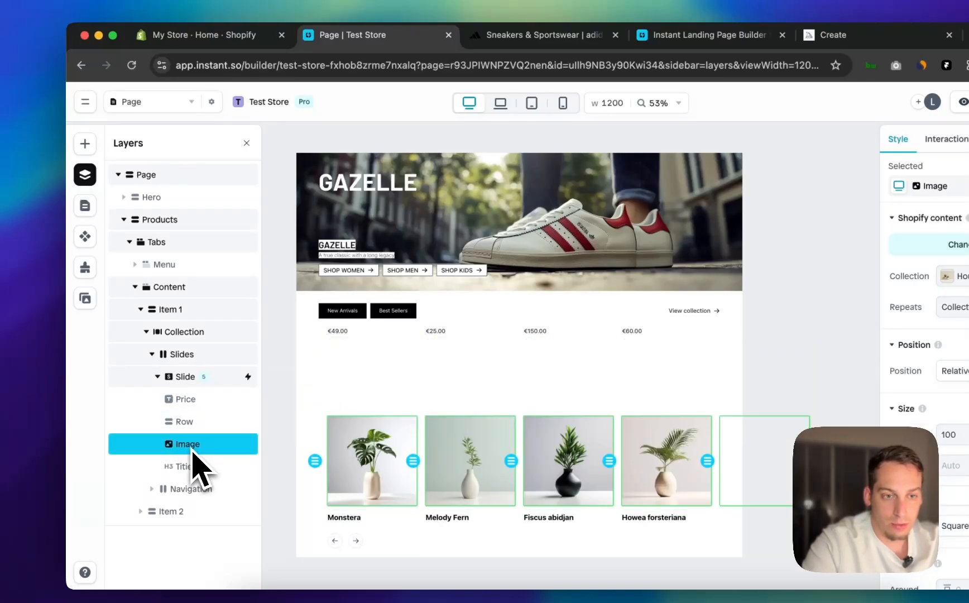
{"action": "left_click_drag", "start_coordinate": [174, 433], "coordinate": [175, 399]}
{"action": "left_click_drag", "start_coordinate": [186, 449], "coordinate": [187, 433]}
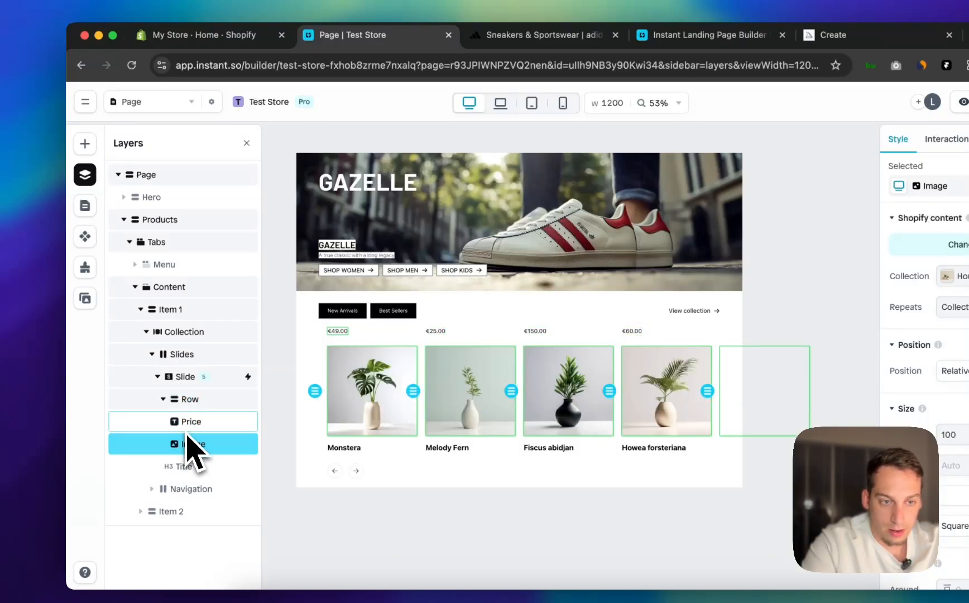
Set the position of the Price layer inside the Row to Absolute
{"action": "left_click", "coordinate": [187, 422]}
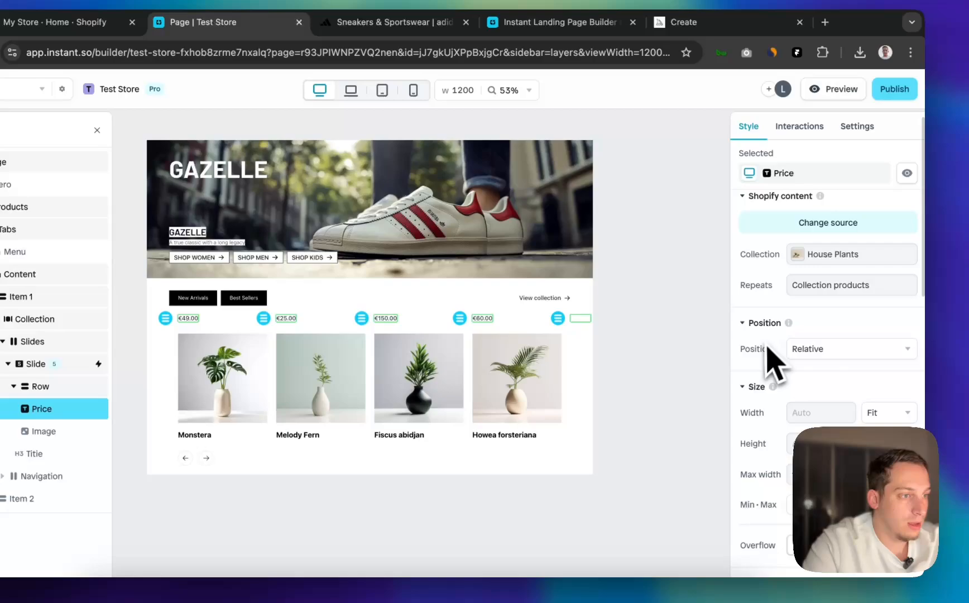
{"action": "left_click", "coordinate": [812, 329]}
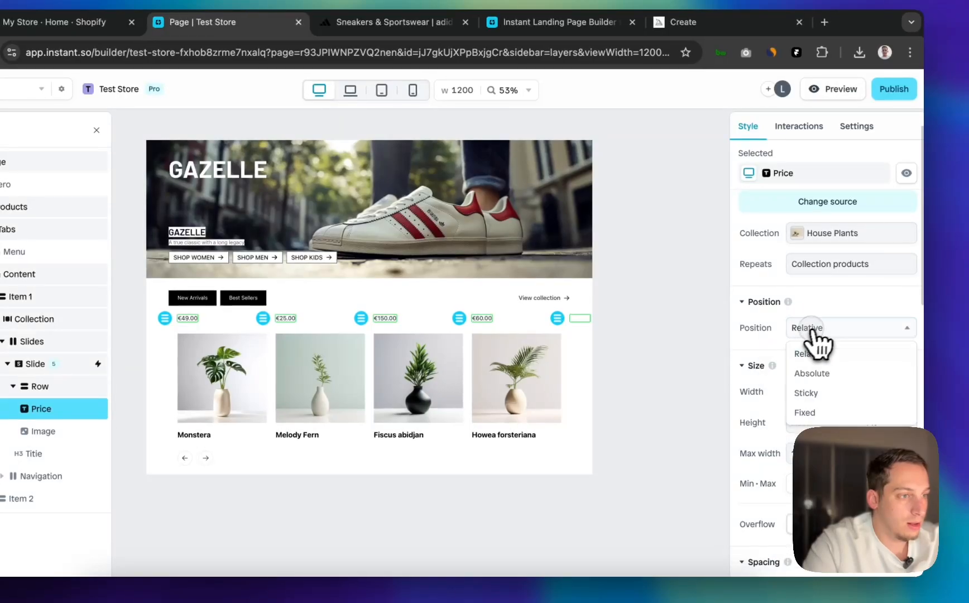
{"action": "left_click", "coordinate": [813, 374]}
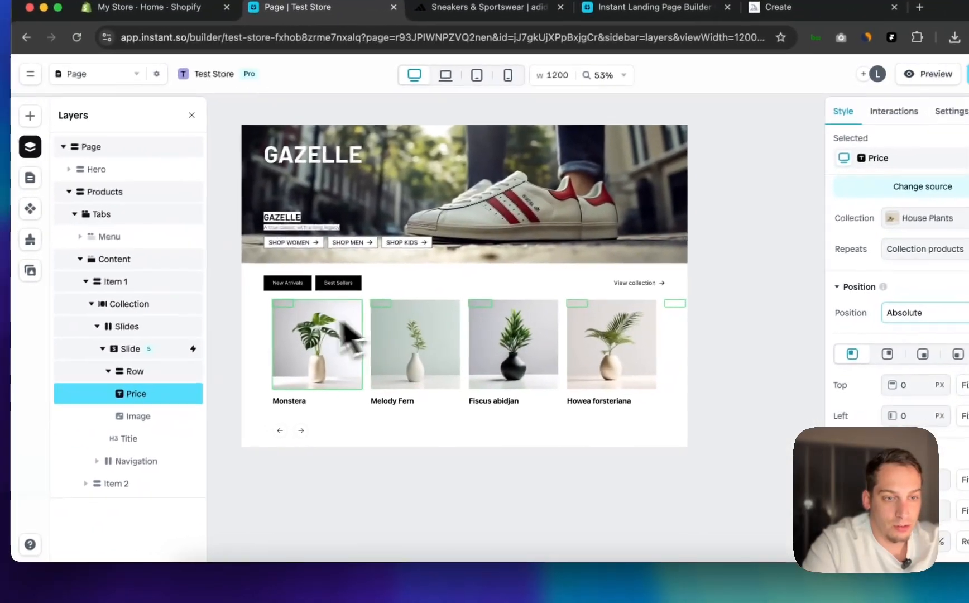
Look through the Price layer's position, size, spacing, text and style properties for a way to bring it in front of the image
{"action": "scroll", "coordinate": [764, 424], "scroll_direction": "down", "scroll_amount": 10}
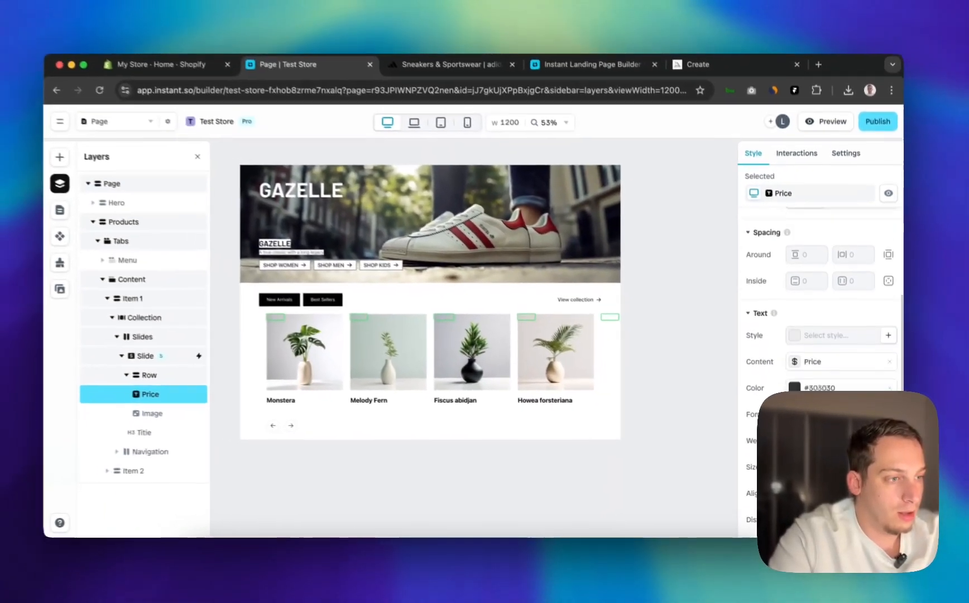
{"action": "scroll", "coordinate": [820, 335], "scroll_direction": "down", "scroll_amount": 5}
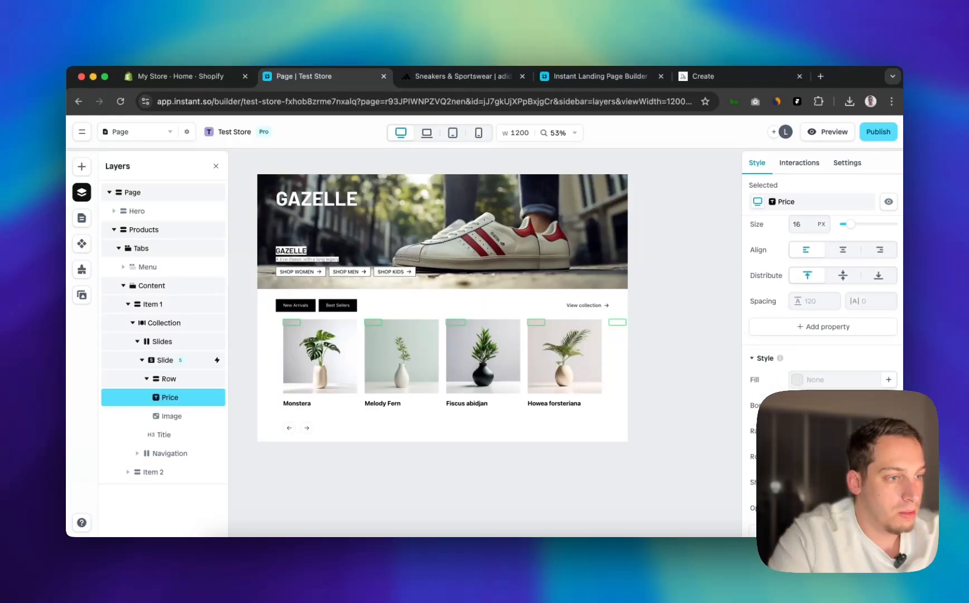
{"action": "scroll", "coordinate": [821, 335], "scroll_direction": "up", "scroll_amount": 2}
{"action": "scroll", "coordinate": [820, 335], "scroll_direction": "up", "scroll_amount": 8}
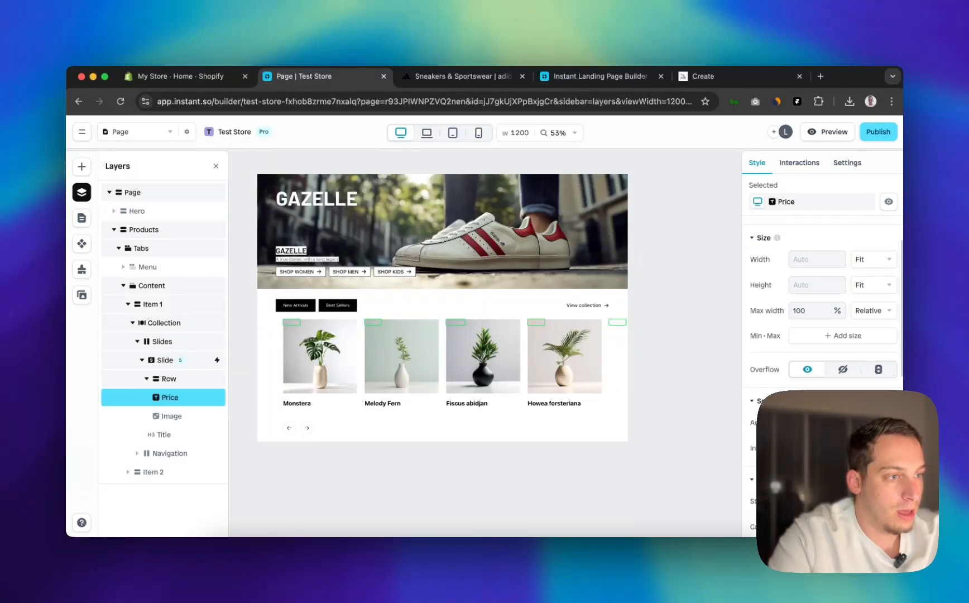
{"action": "scroll", "coordinate": [820, 335], "scroll_direction": "up", "scroll_amount": 1}
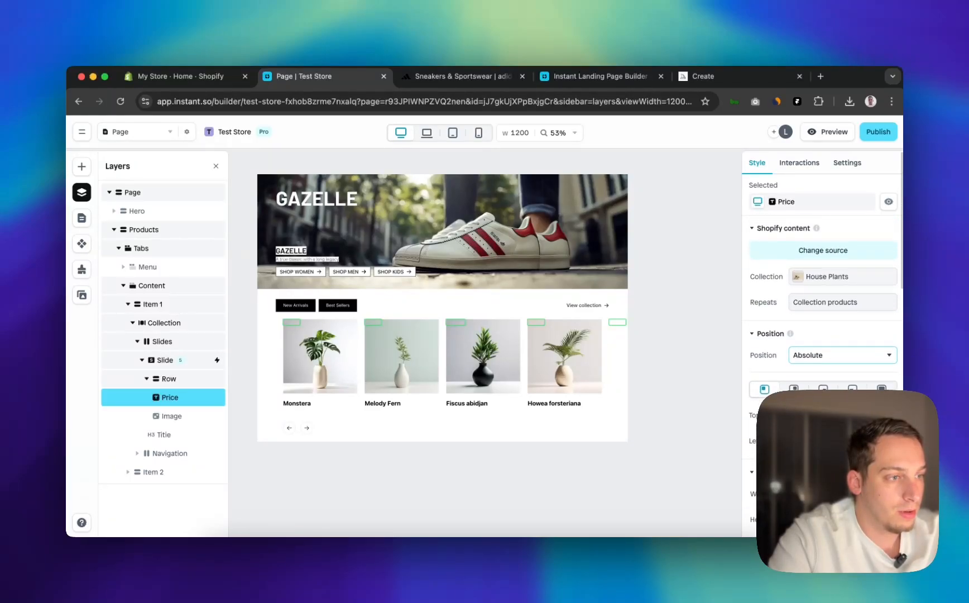
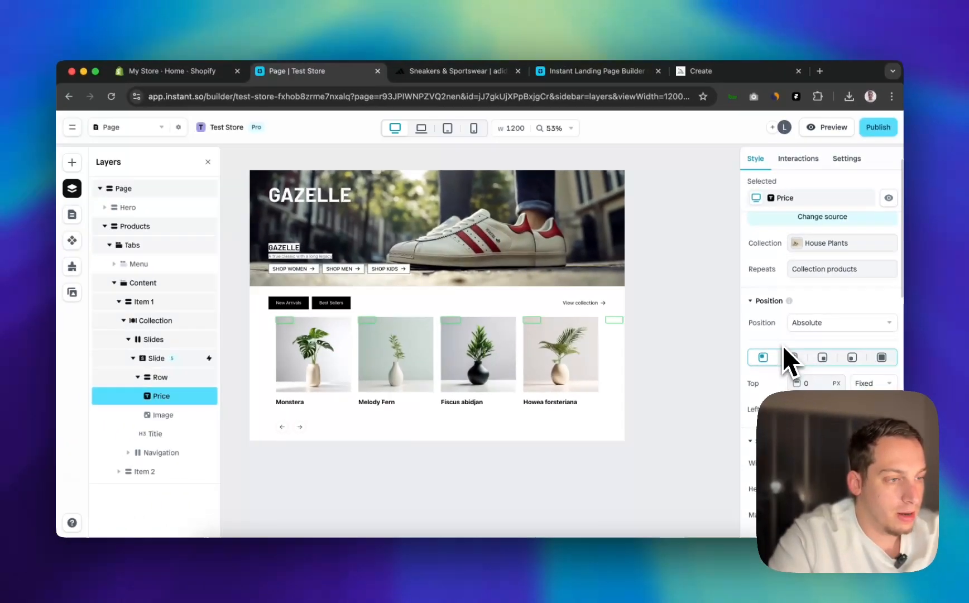
{"action": "scroll", "coordinate": [764, 321], "scroll_direction": "down", "scroll_amount": 3}
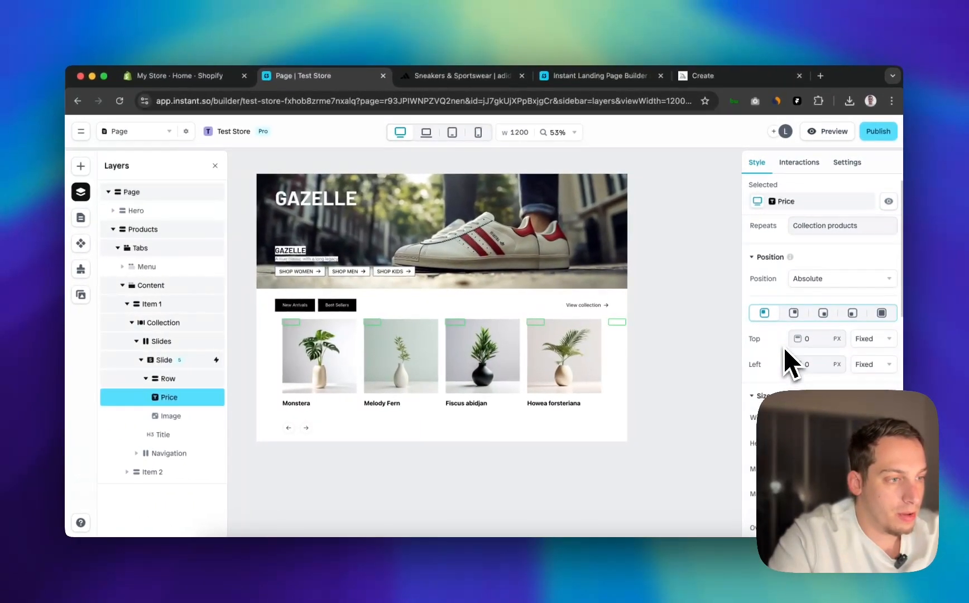
{"action": "scroll", "coordinate": [784, 348], "scroll_direction": "down", "scroll_amount": 5}
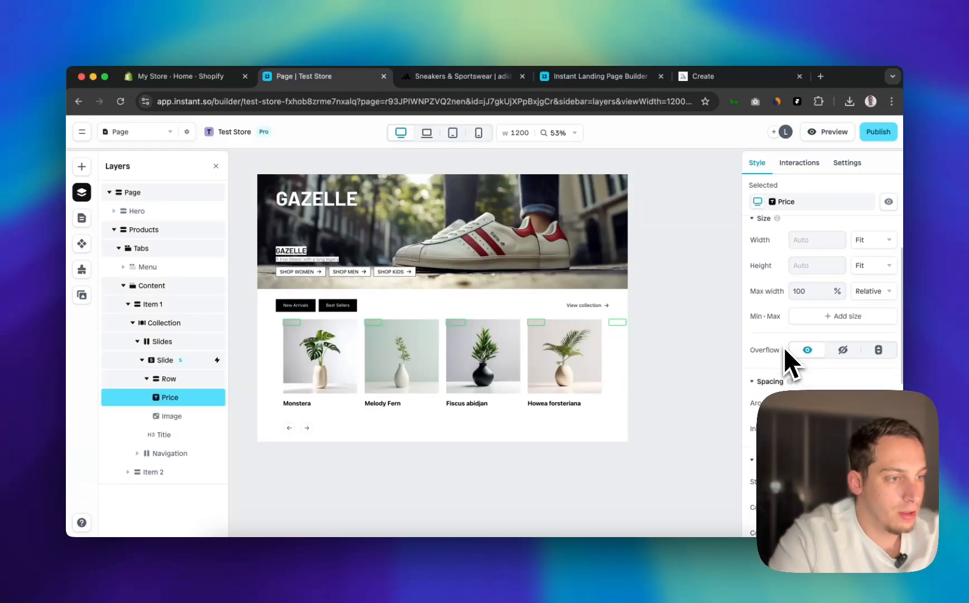
{"action": "scroll", "coordinate": [783, 348], "scroll_direction": "down", "scroll_amount": 5}
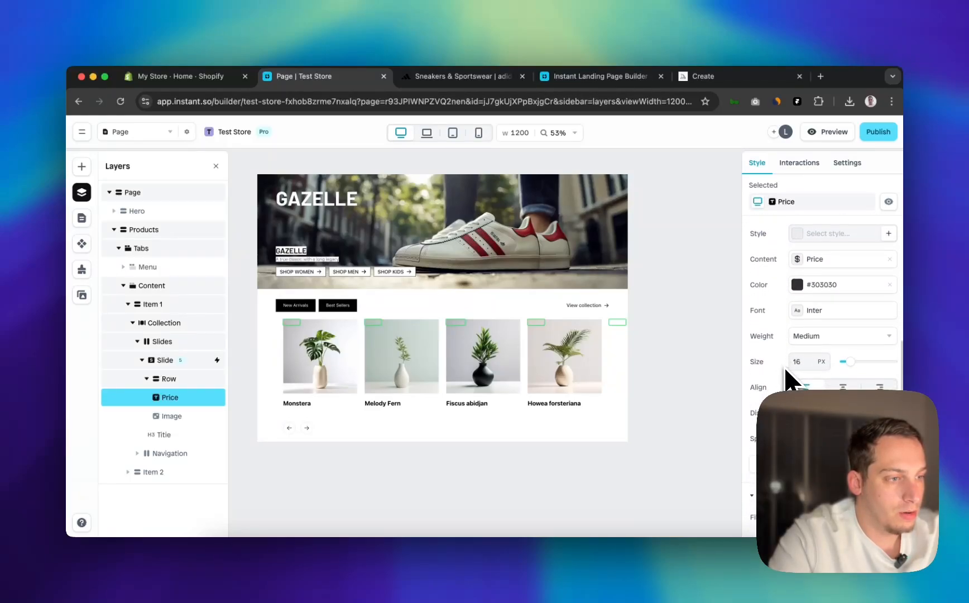
{"action": "scroll", "coordinate": [784, 366], "scroll_direction": "up", "scroll_amount": 5}
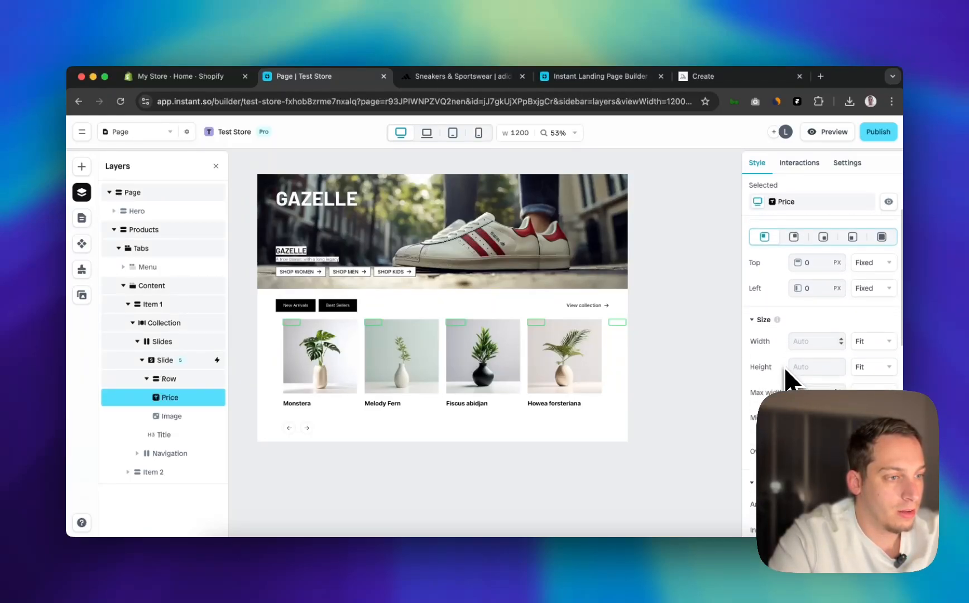
{"action": "scroll", "coordinate": [784, 366], "scroll_direction": "up", "scroll_amount": 5}
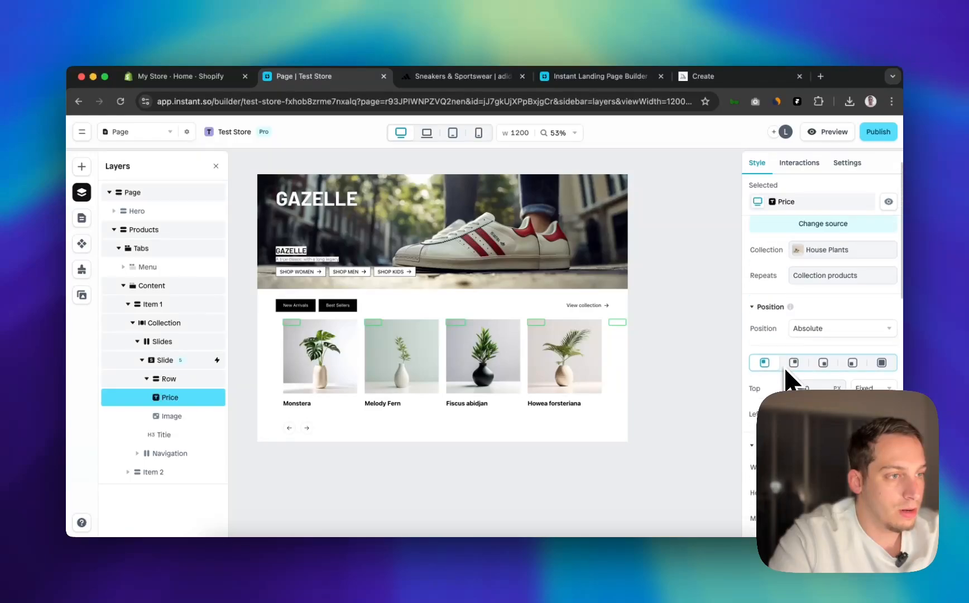
{"action": "scroll", "coordinate": [776, 373], "scroll_direction": "down", "scroll_amount": 6}
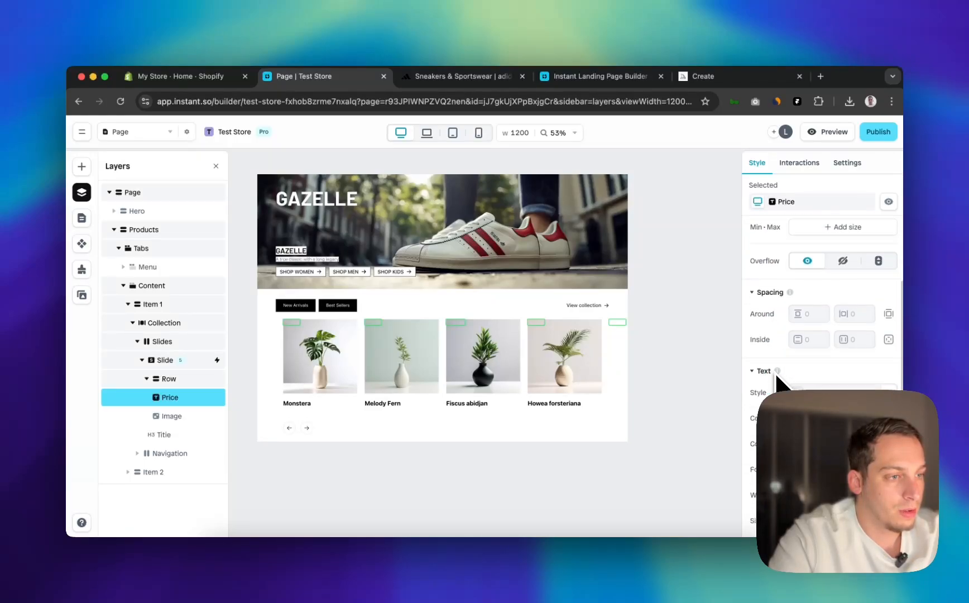
{"action": "scroll", "coordinate": [775, 373], "scroll_direction": "down", "scroll_amount": 1}
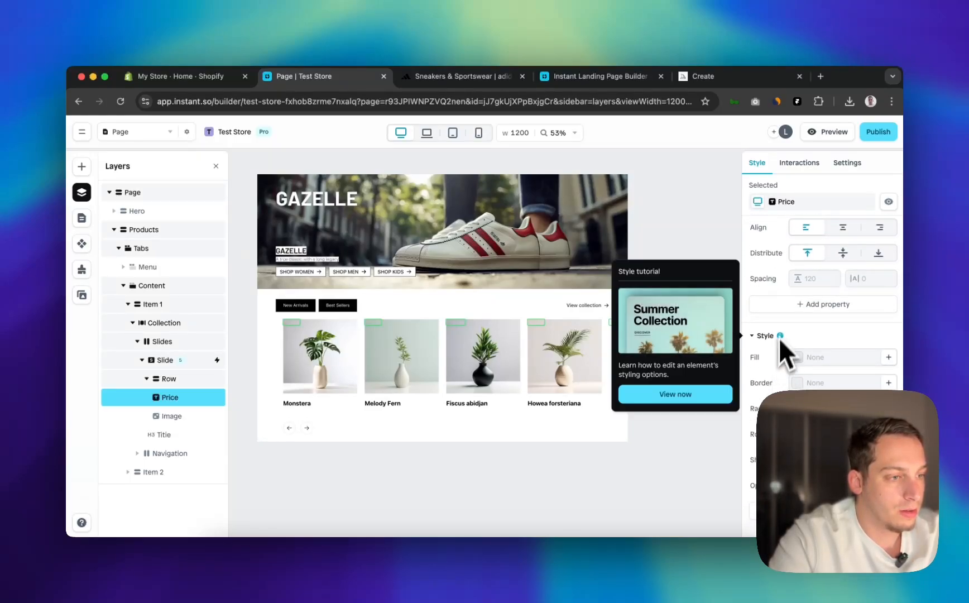
Check the additional style and text properties, conditional settings and attributes available for the Price layer
{"action": "left_click", "coordinate": [776, 513]}
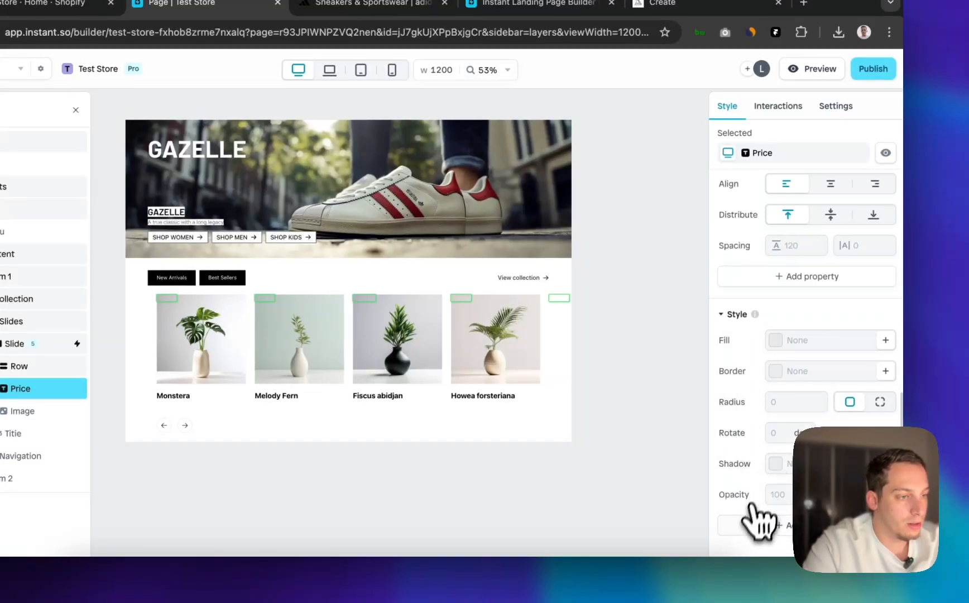
{"action": "left_click", "coordinate": [747, 524]}
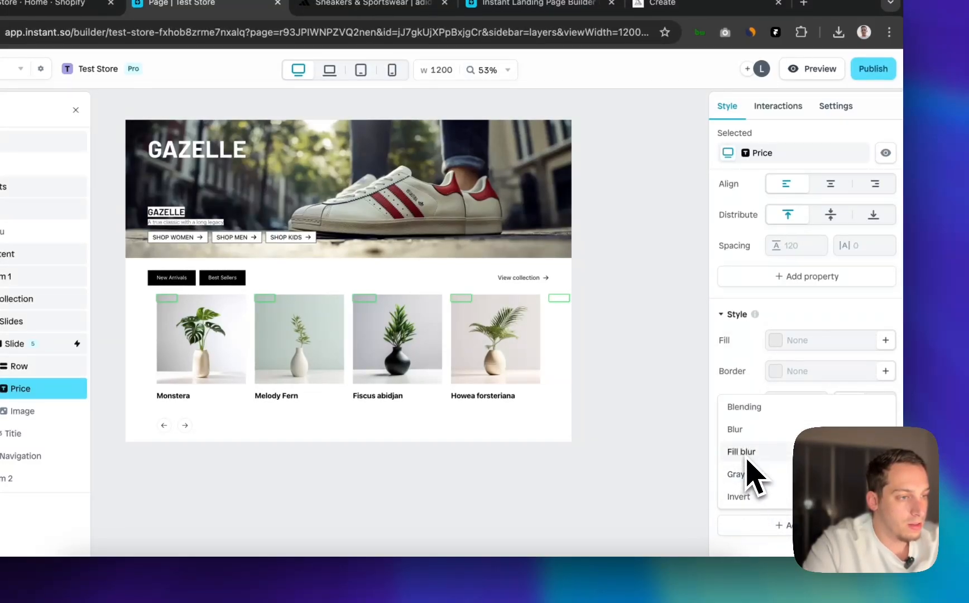
{"action": "left_click", "coordinate": [742, 390]}
{"action": "left_click", "coordinate": [747, 344]}
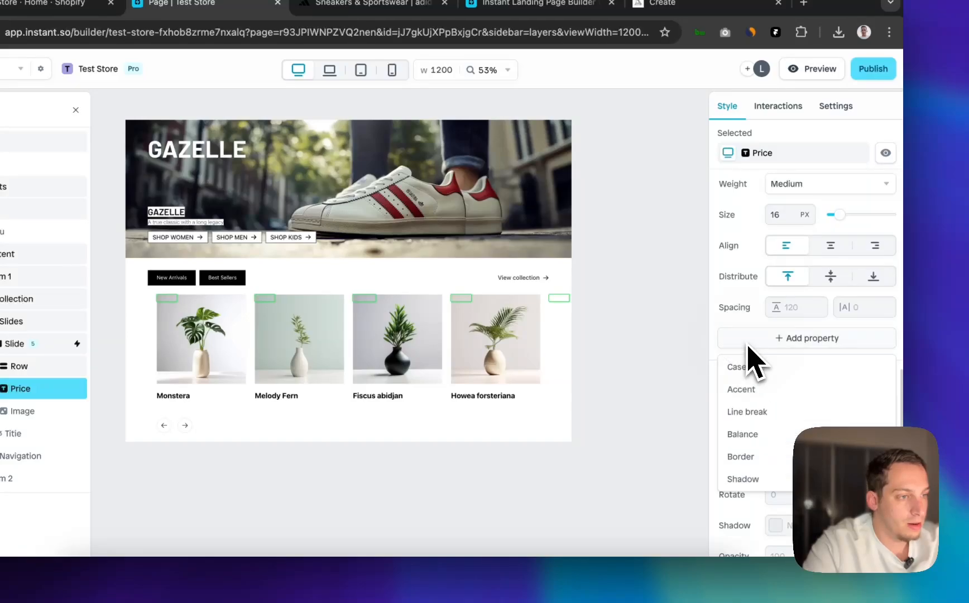
{"action": "left_click", "coordinate": [737, 338]}
{"action": "scroll", "coordinate": [737, 331], "scroll_direction": "up", "scroll_amount": 6}
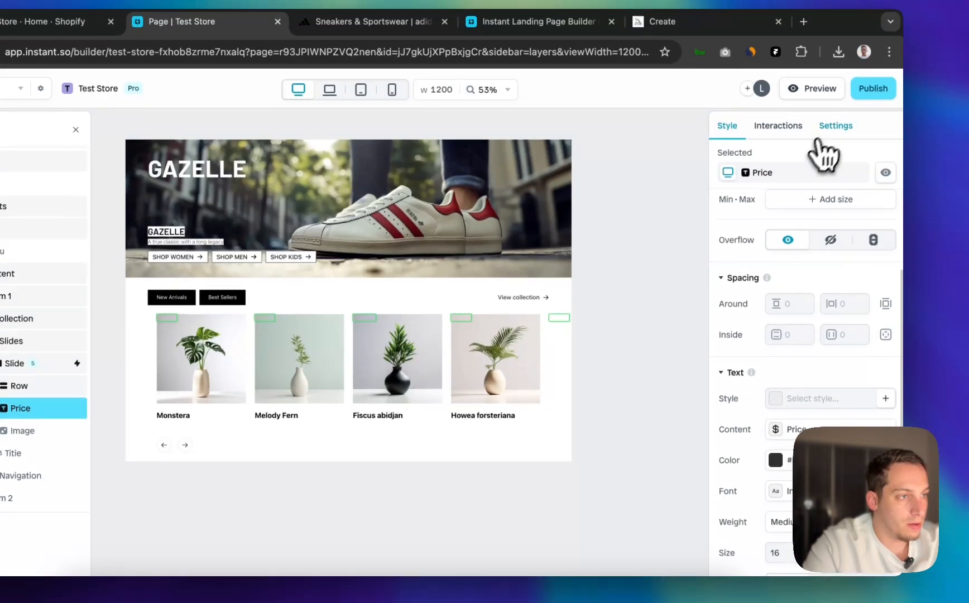
{"action": "left_click", "coordinate": [832, 106]}
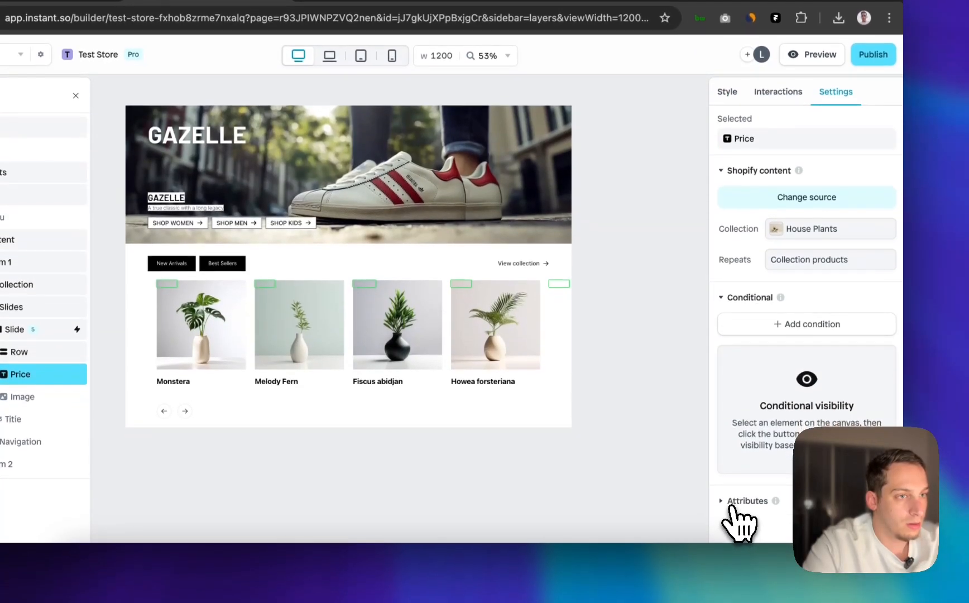
{"action": "left_click", "coordinate": [730, 545]}
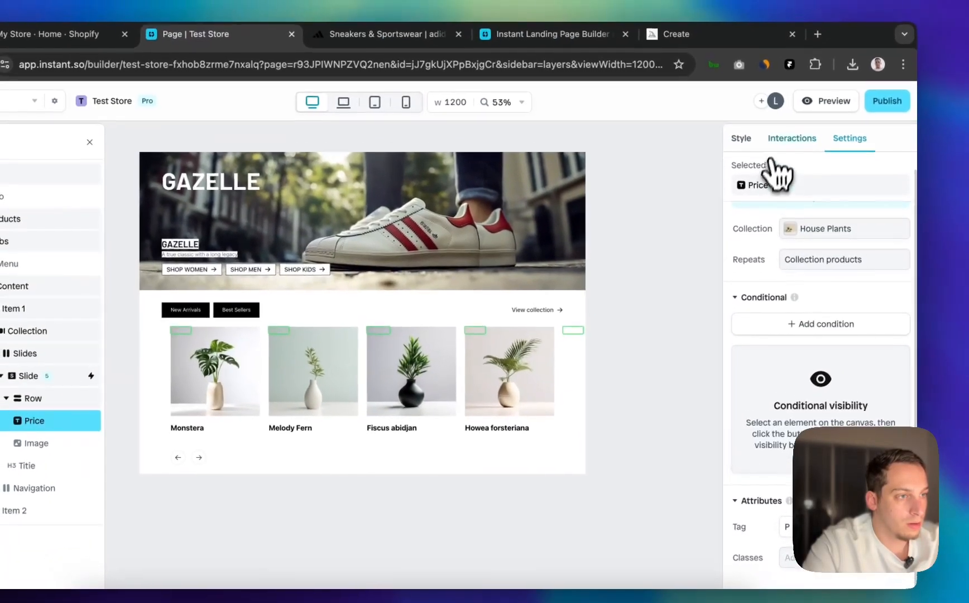
{"action": "left_click", "coordinate": [757, 92]}
{"action": "left_click", "coordinate": [742, 146]}
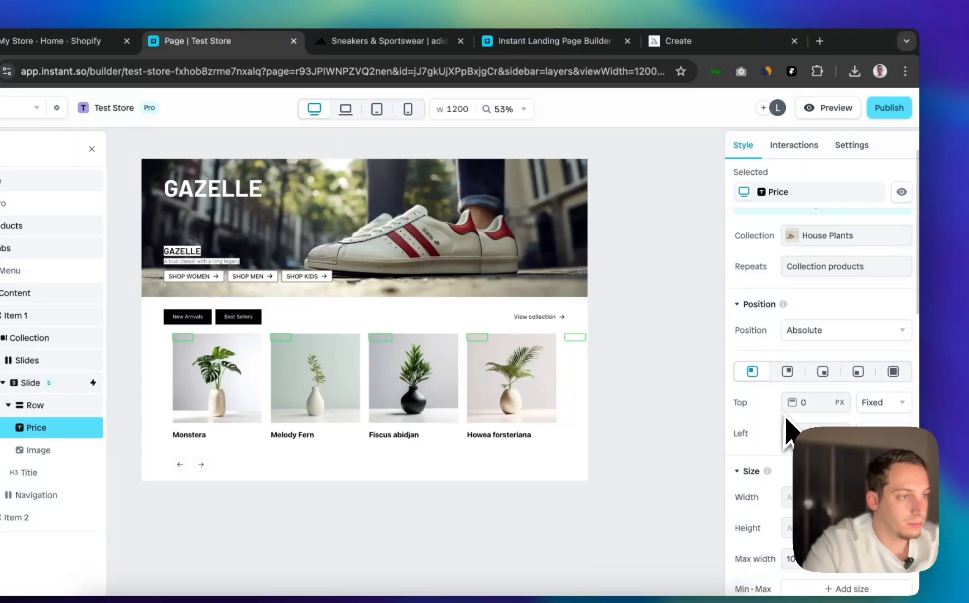
{"action": "scroll", "coordinate": [786, 420], "scroll_direction": "up", "scroll_amount": 2}
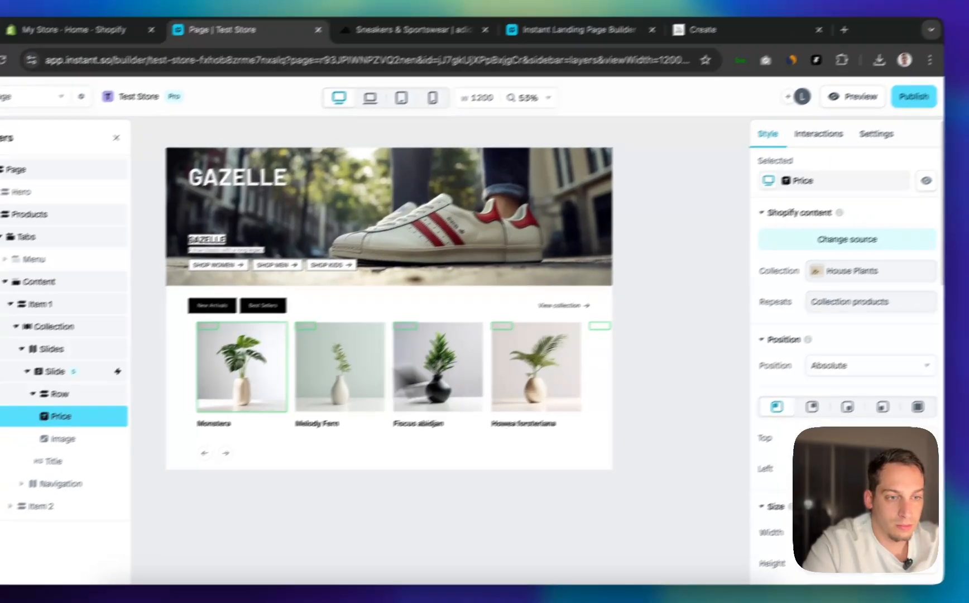
Look through the Image layer's style, settings and interaction options for a way to place it behind the price
{"action": "left_click", "coordinate": [244, 407]}
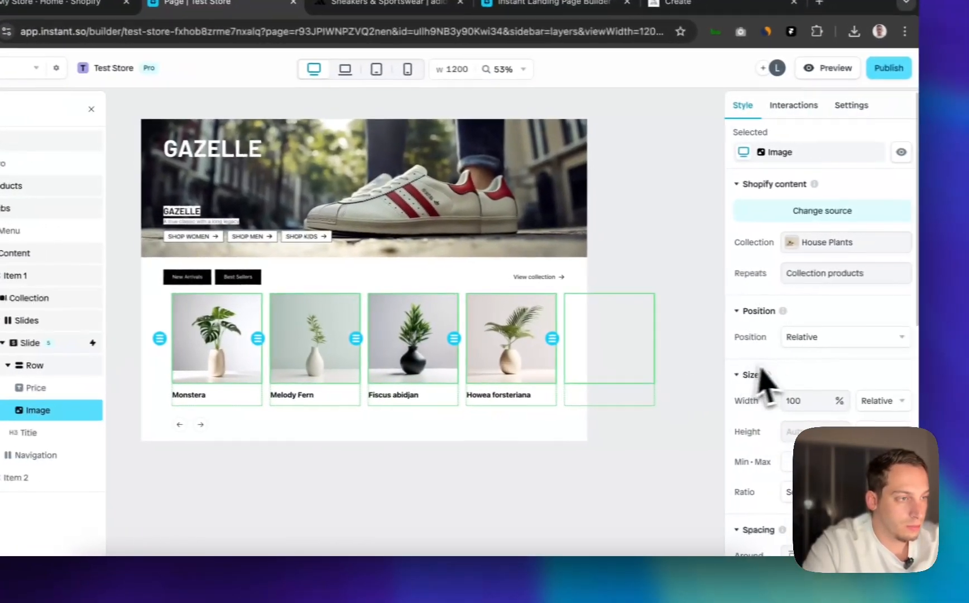
{"action": "scroll", "coordinate": [770, 379], "scroll_direction": "down", "scroll_amount": 6}
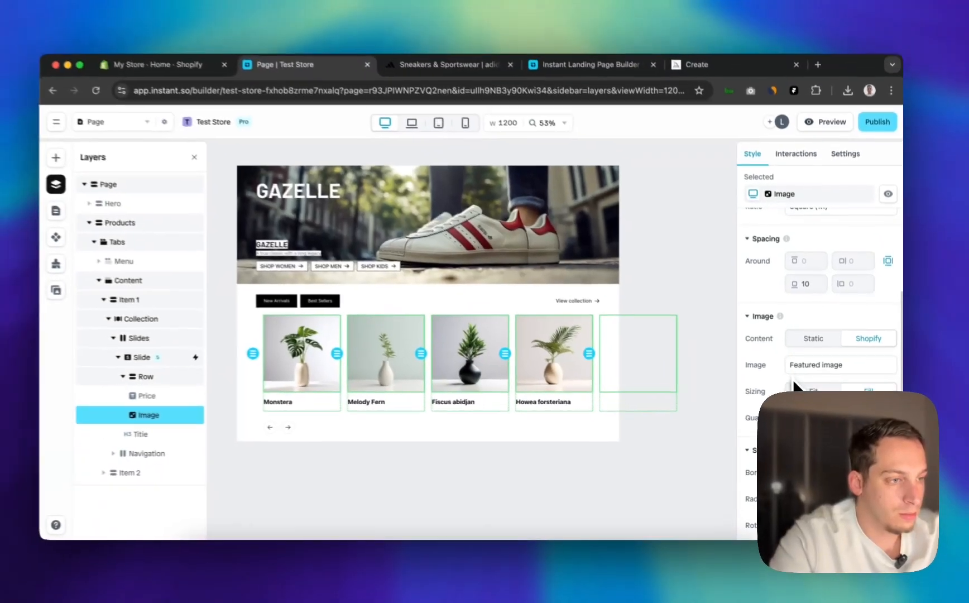
{"action": "scroll", "coordinate": [796, 385], "scroll_direction": "down", "scroll_amount": 4}
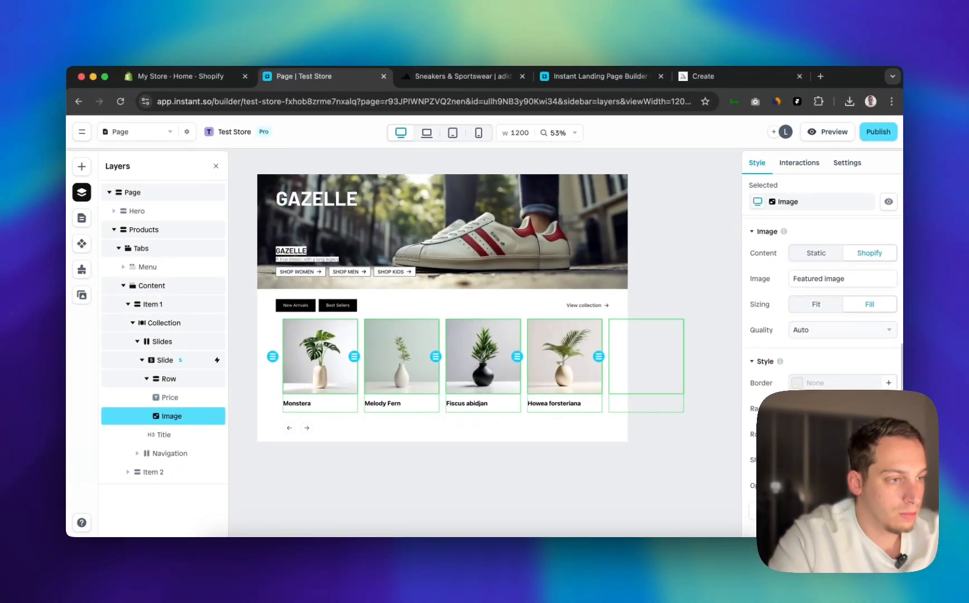
{"action": "scroll", "coordinate": [820, 335], "scroll_direction": "up", "scroll_amount": 6}
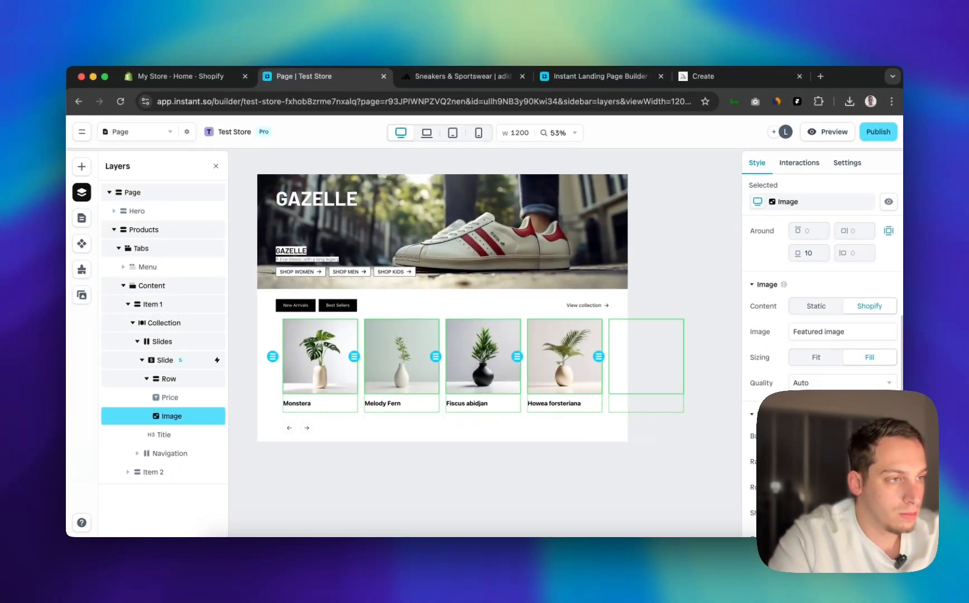
{"action": "scroll", "coordinate": [820, 279], "scroll_direction": "up", "scroll_amount": 2}
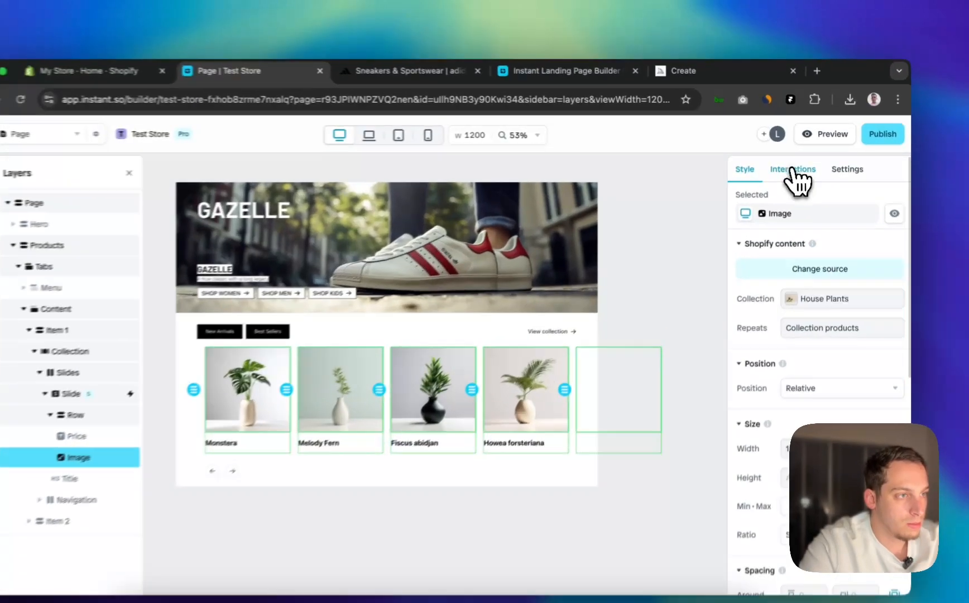
{"action": "left_click", "coordinate": [798, 163]}
{"action": "left_click", "coordinate": [835, 173]}
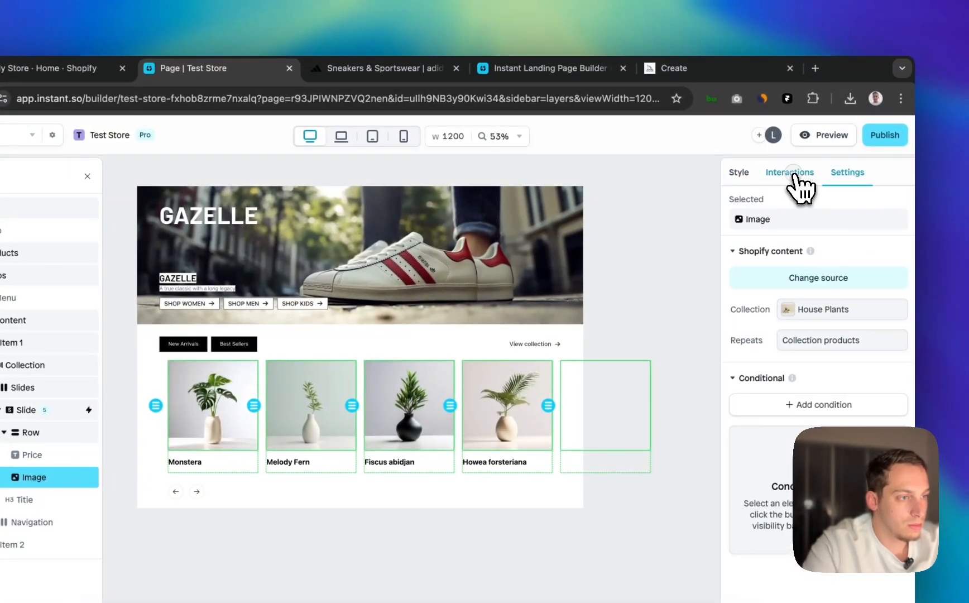
{"action": "left_click", "coordinate": [790, 172]}
{"action": "scroll", "coordinate": [782, 312], "scroll_direction": "down", "scroll_amount": 3}
{"action": "scroll", "coordinate": [787, 296], "scroll_direction": "up", "scroll_amount": 3}
{"action": "left_click", "coordinate": [741, 174]}
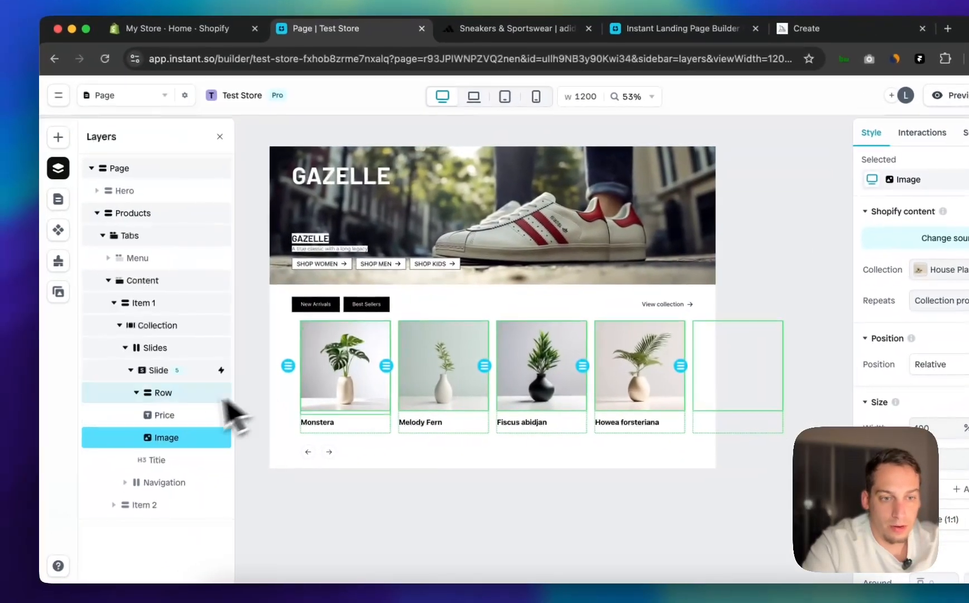
Reorder the layers inside the Row so that Price comes below Image
{"action": "left_click", "coordinate": [152, 415]}
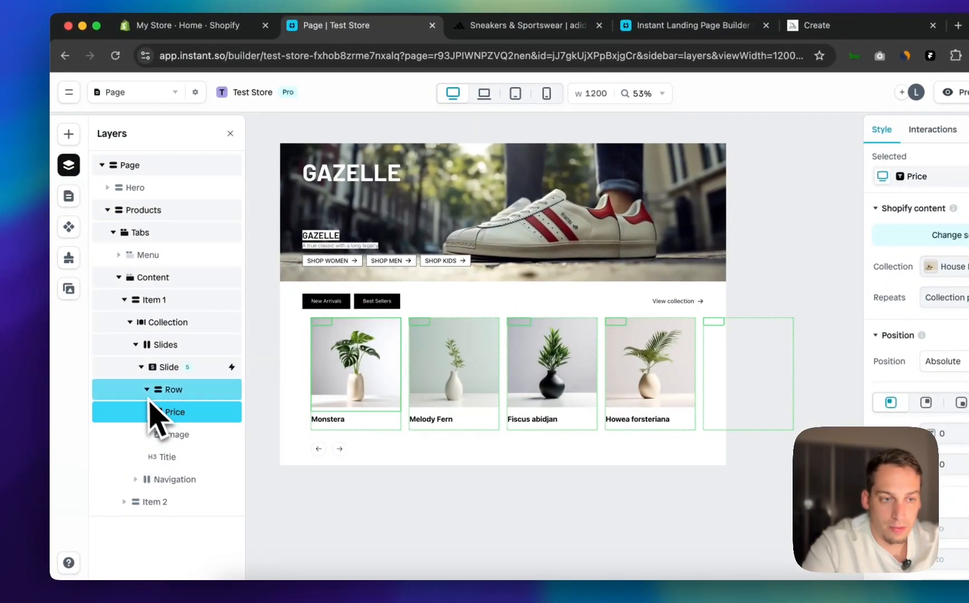
{"action": "left_click", "coordinate": [168, 390]}
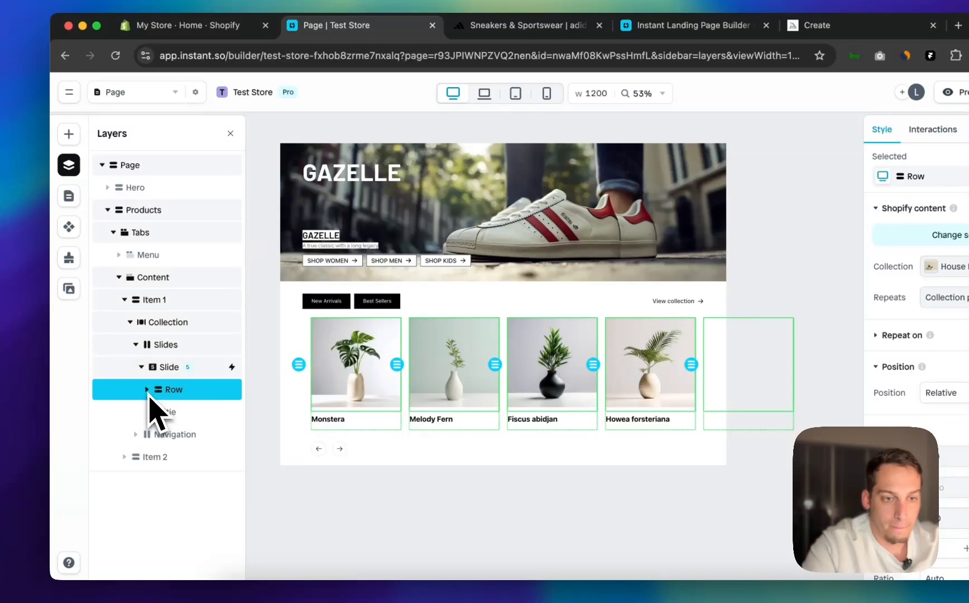
{"action": "left_click", "coordinate": [147, 389]}
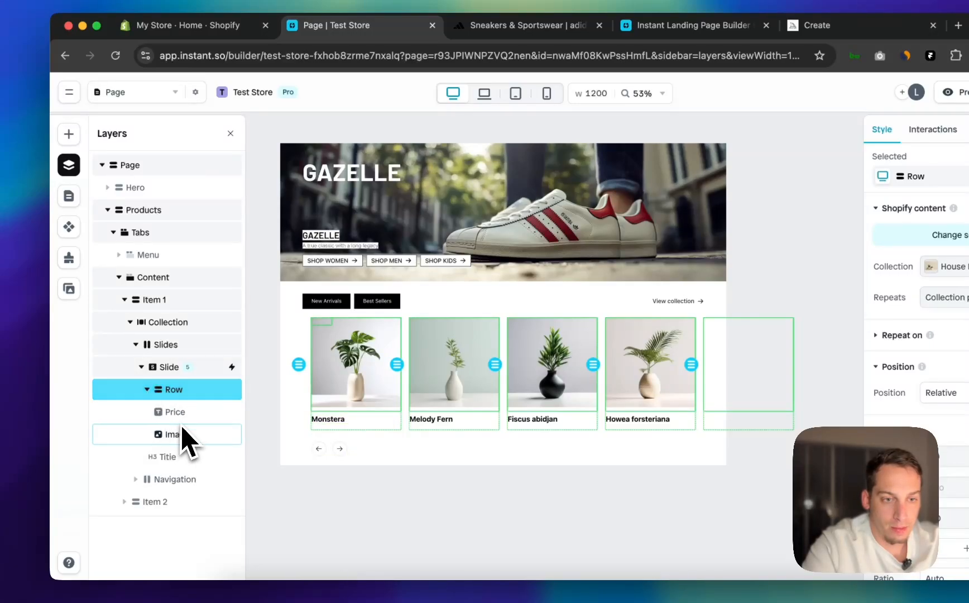
{"action": "left_click", "coordinate": [176, 414]}
{"action": "left_click_drag", "start_coordinate": [176, 434], "coordinate": [178, 448]}
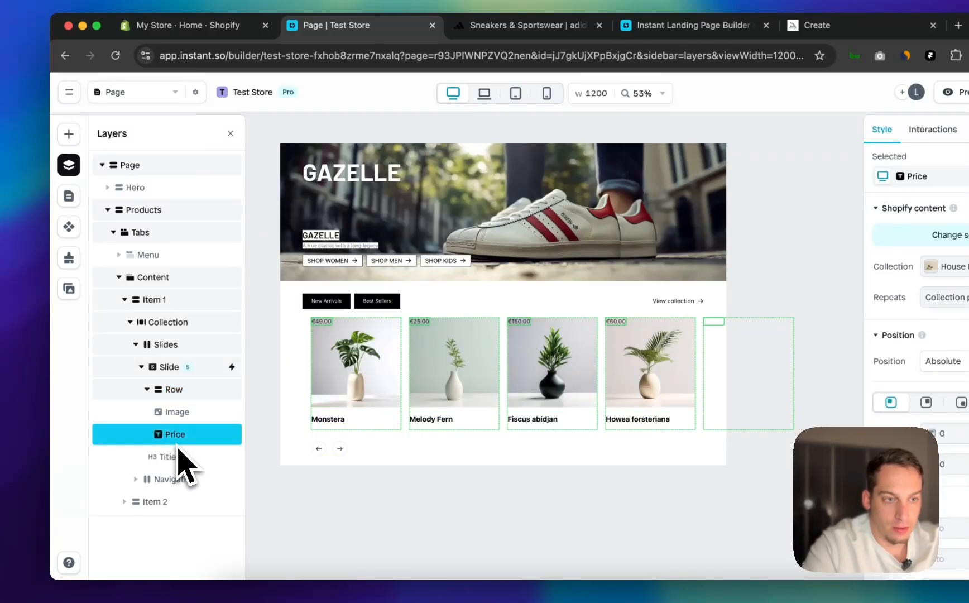
Check the reference adidas page and anchor the absolutely positioned Price layer to the bottom-left corner of the Row
{"action": "left_click", "coordinate": [186, 390]}
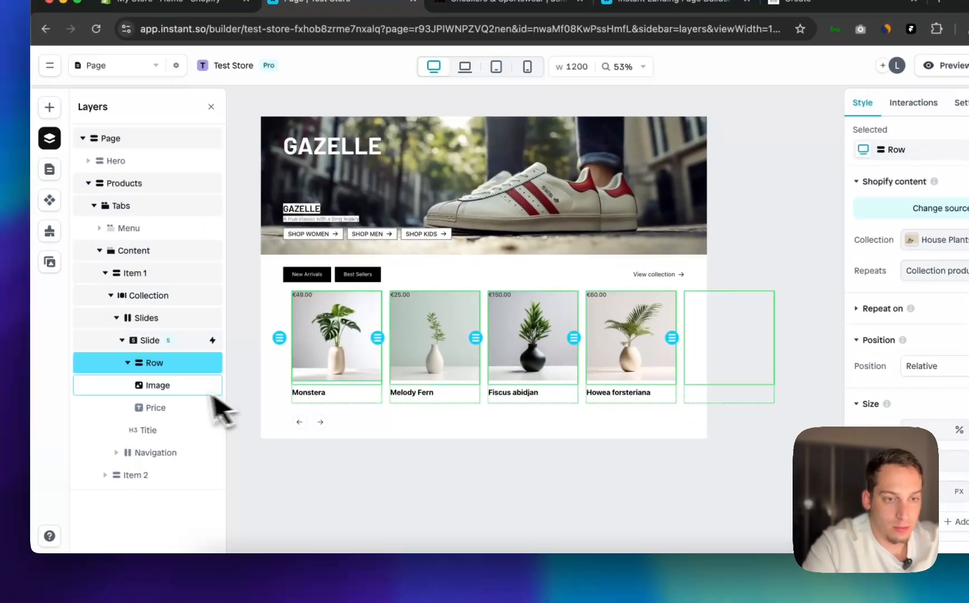
{"action": "left_click", "coordinate": [172, 385]}
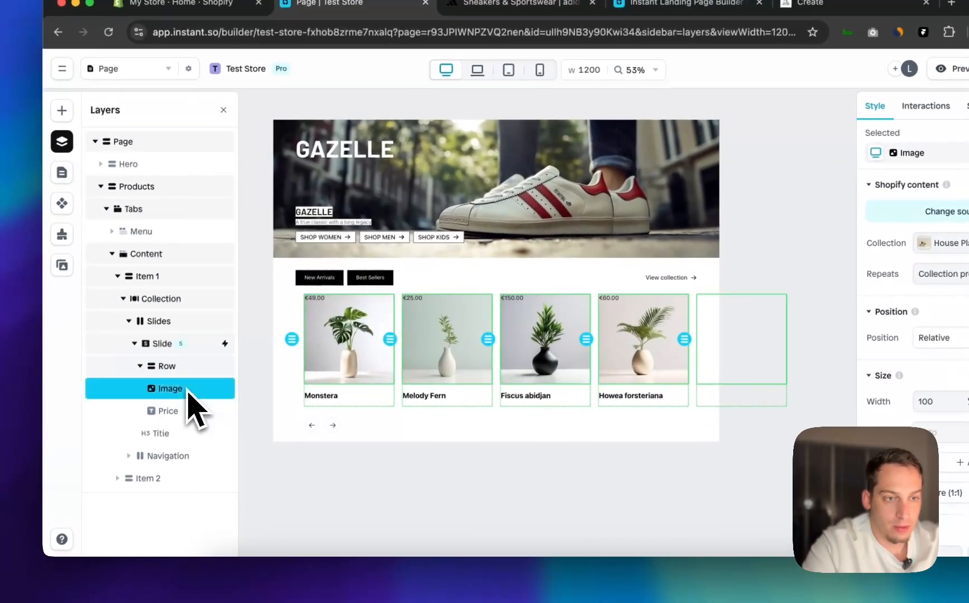
{"action": "left_click", "coordinate": [161, 372]}
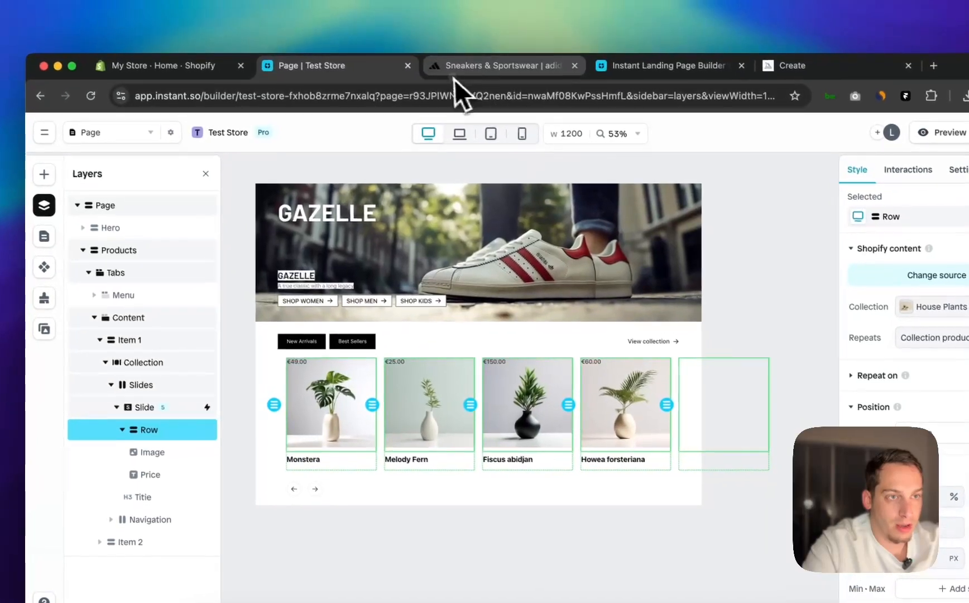
{"action": "left_click", "coordinate": [471, 51]}
{"action": "left_click", "coordinate": [332, 67]}
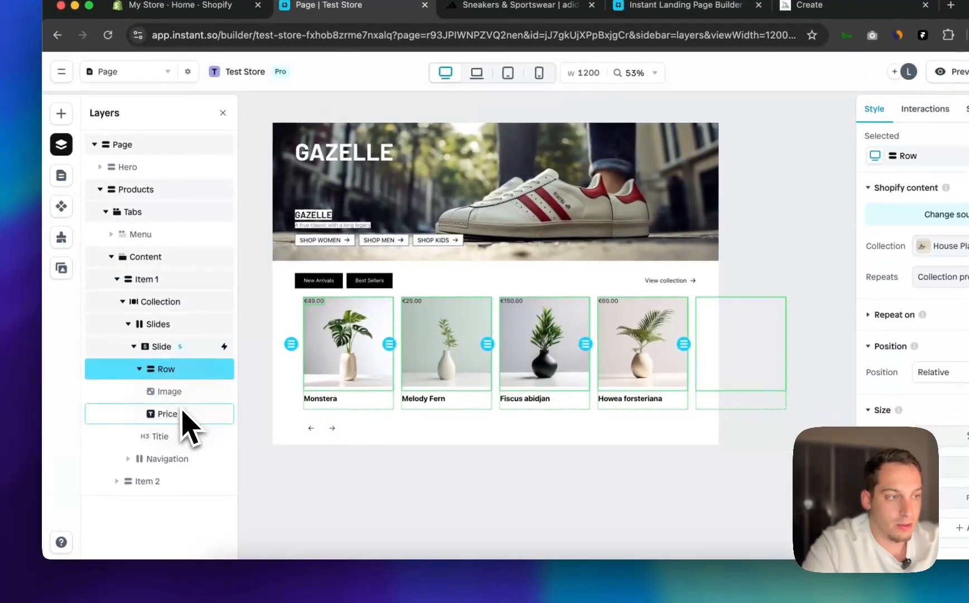
{"action": "left_click", "coordinate": [146, 477]}
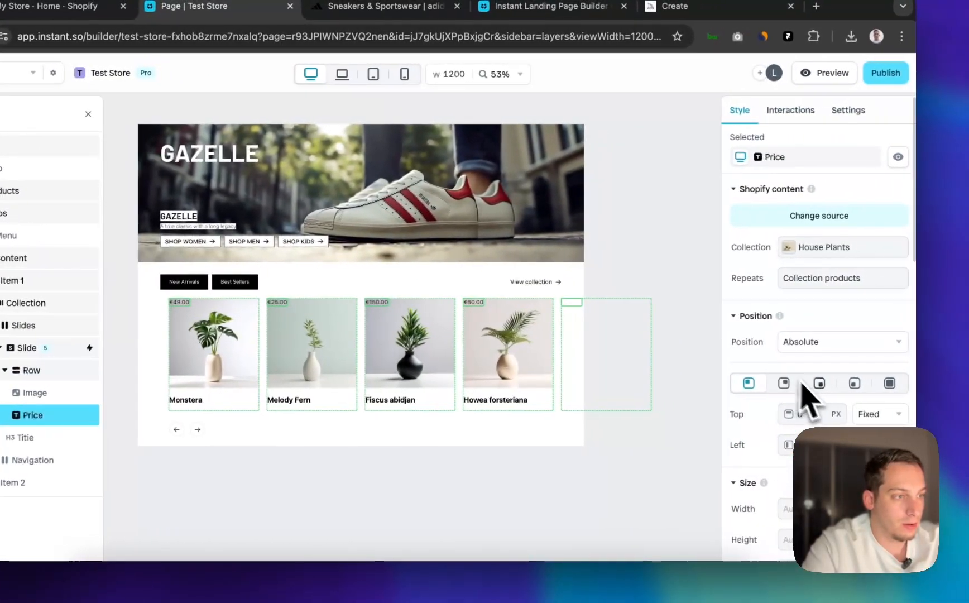
{"action": "left_click", "coordinate": [921, 381]}
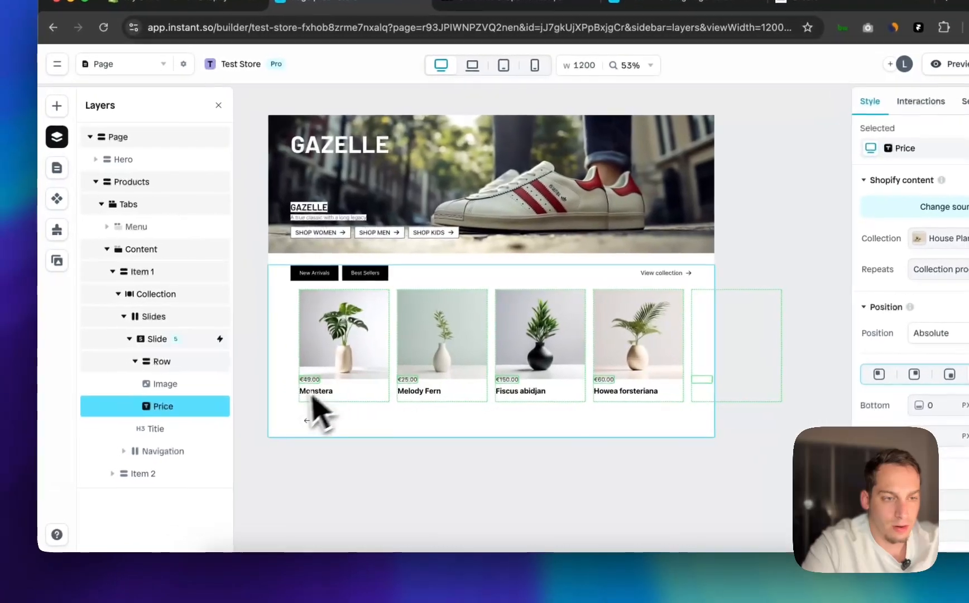
Inspect the Row and Image sizing, and offset the Price layer 20 px from the bottom and 10 px from the left
{"action": "scroll", "coordinate": [254, 405], "scroll_direction": "up", "scroll_amount": 5}
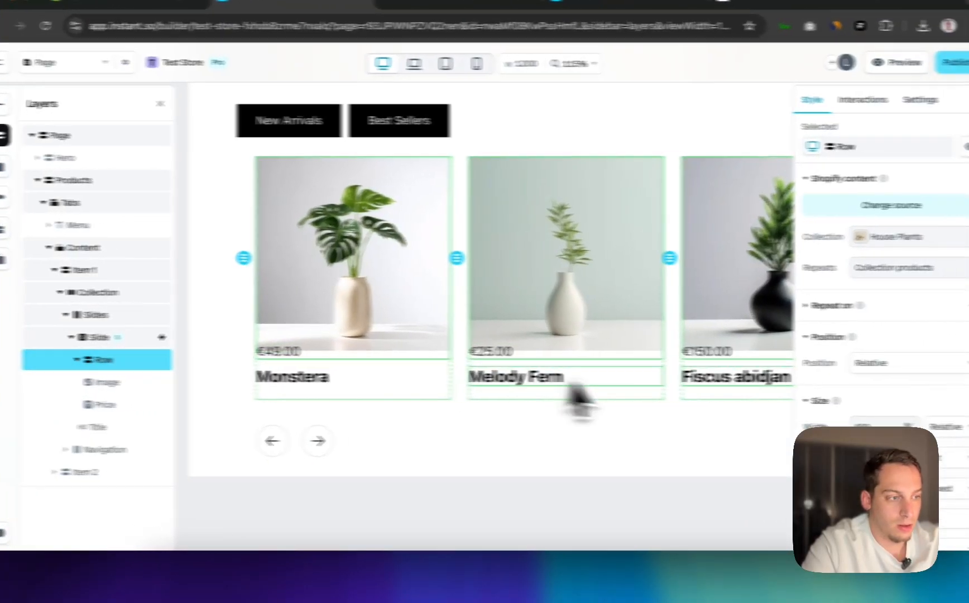
{"action": "scroll", "coordinate": [951, 312], "scroll_direction": "down", "scroll_amount": 2}
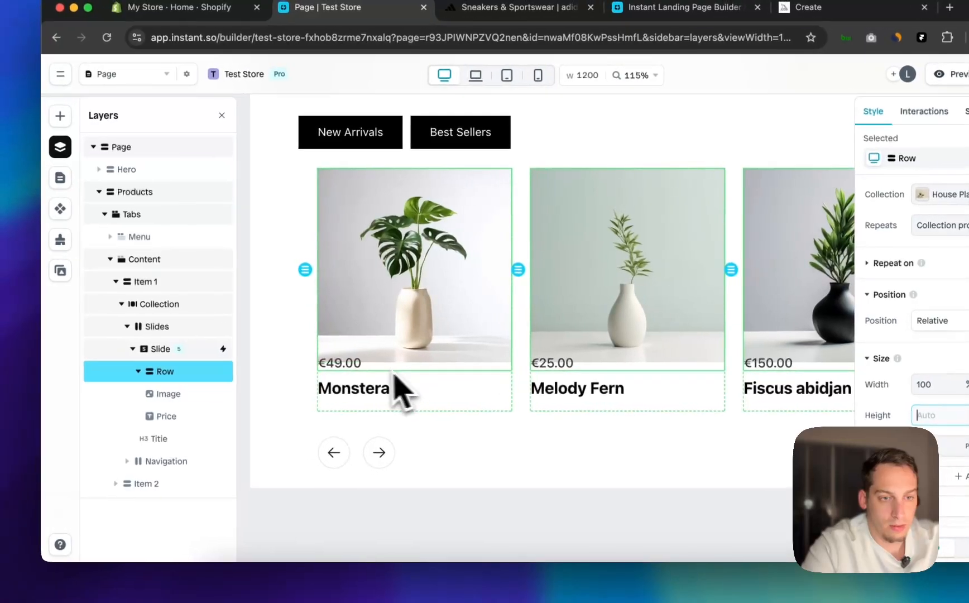
{"action": "left_click", "coordinate": [166, 394]}
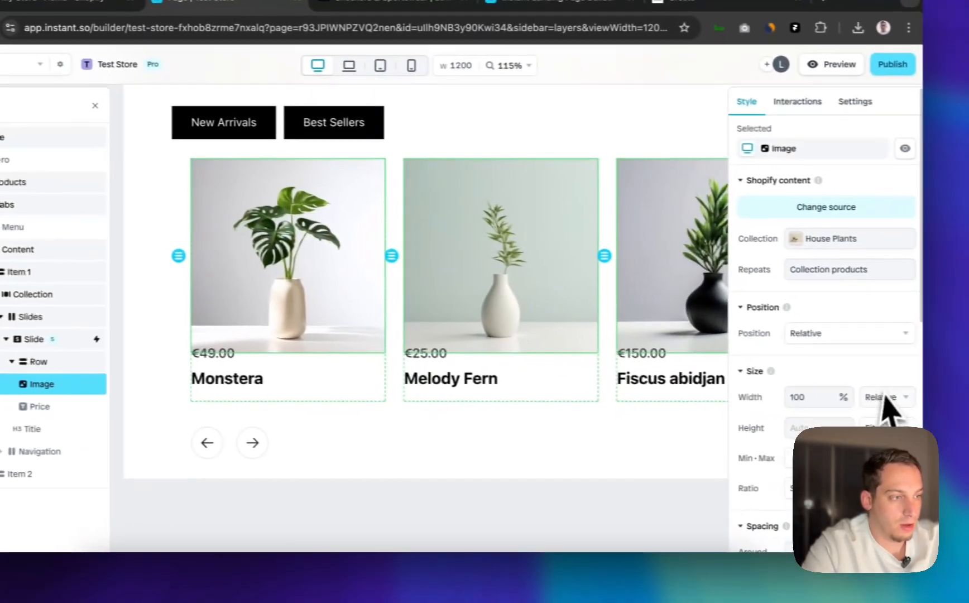
{"action": "left_click", "coordinate": [863, 483]}
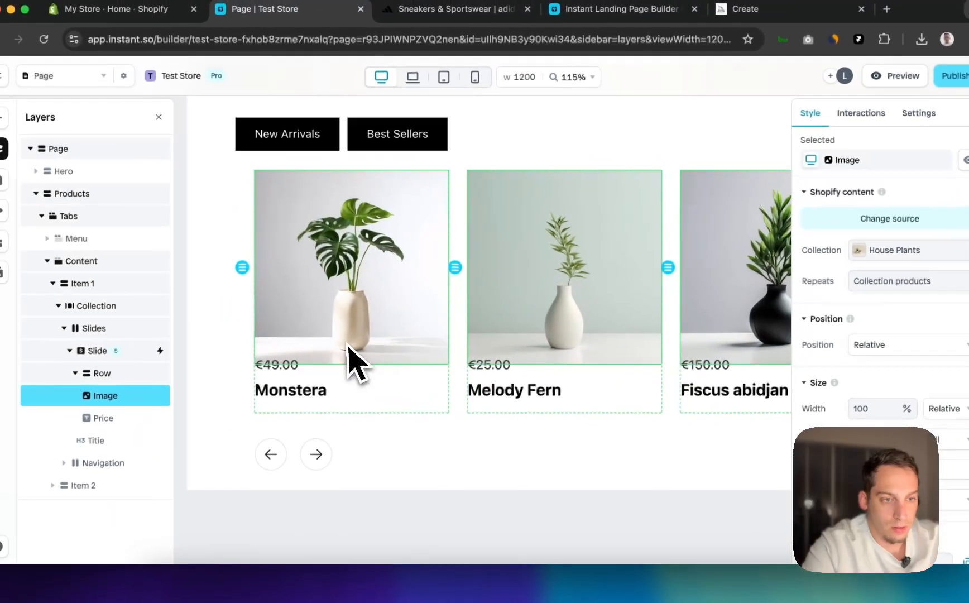
{"action": "left_click", "coordinate": [191, 348]}
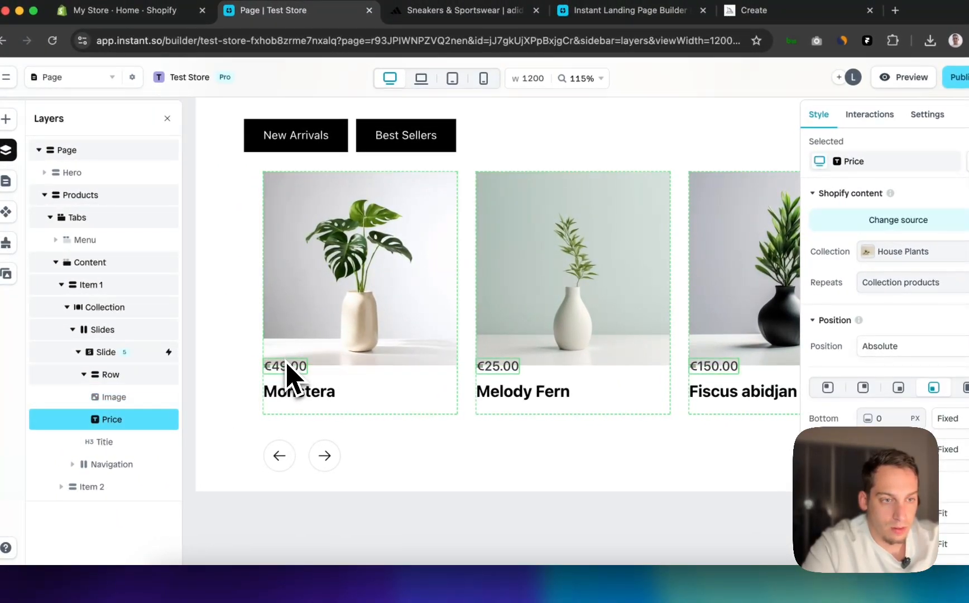
{"action": "scroll", "coordinate": [858, 379], "scroll_direction": "down", "scroll_amount": 2}
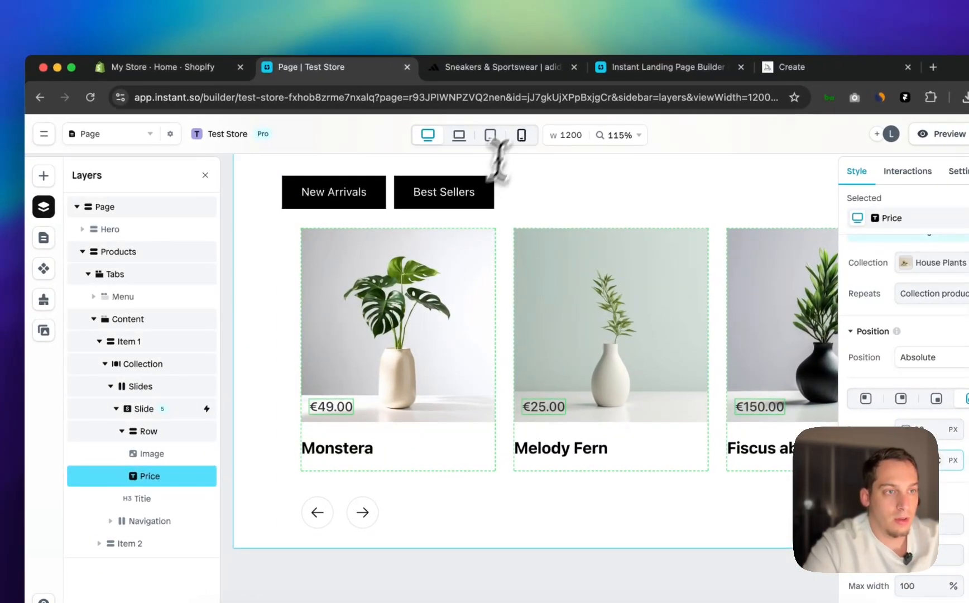
Check the price label on the adidas page and give the Price layer a white #FFFFFF fill
{"action": "left_click", "coordinate": [382, 8]}
{"action": "left_click", "coordinate": [342, 67]}
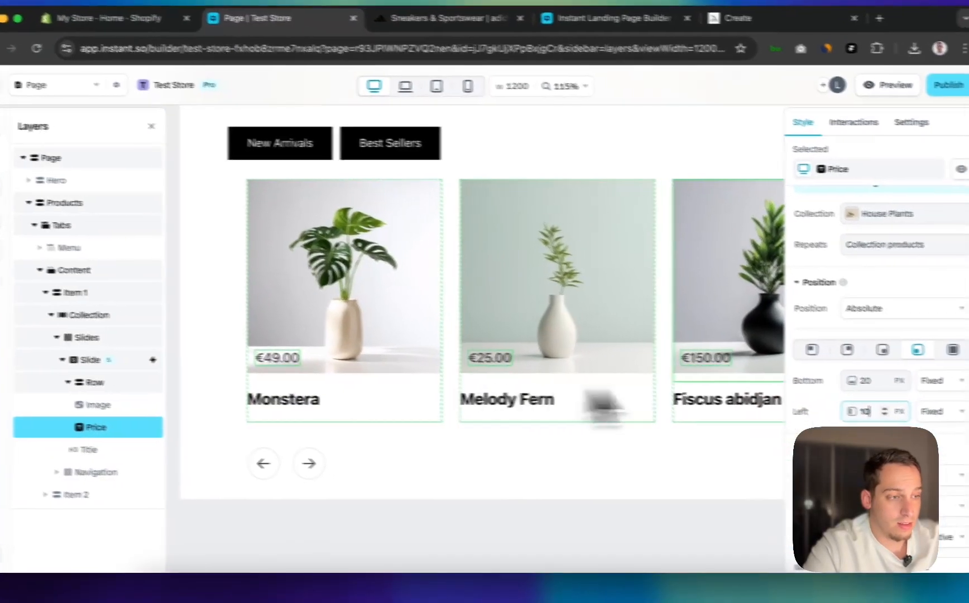
{"action": "scroll", "coordinate": [826, 362], "scroll_direction": "down", "scroll_amount": 10}
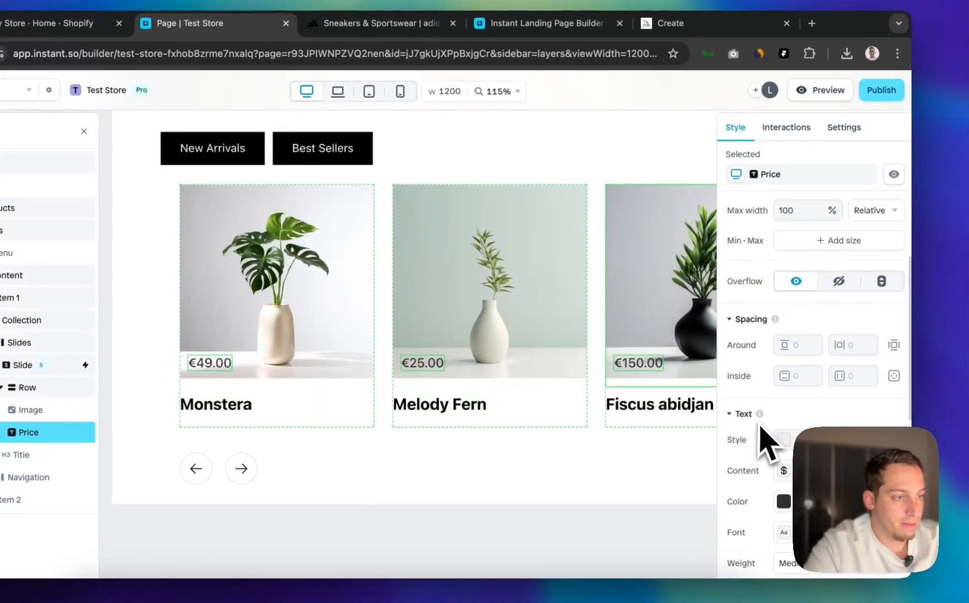
{"action": "left_click", "coordinate": [781, 435]}
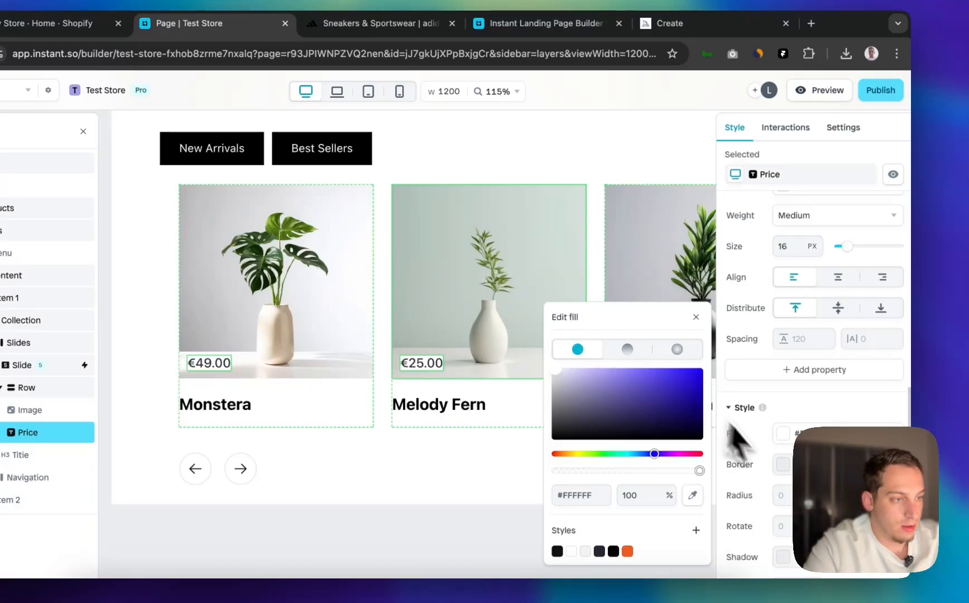
Try 4 px of vertical inside spacing on the Price layer and return the value to 0
{"action": "scroll", "coordinate": [774, 475], "scroll_direction": "down", "scroll_amount": 2}
{"action": "scroll", "coordinate": [776, 476], "scroll_direction": "up", "scroll_amount": 5}
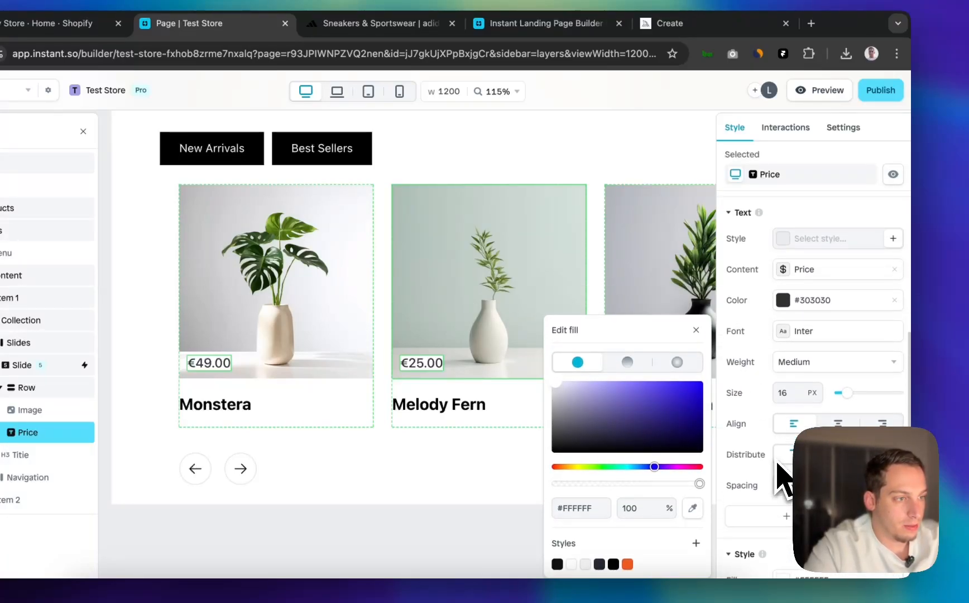
{"action": "scroll", "coordinate": [785, 491], "scroll_direction": "up", "scroll_amount": 5}
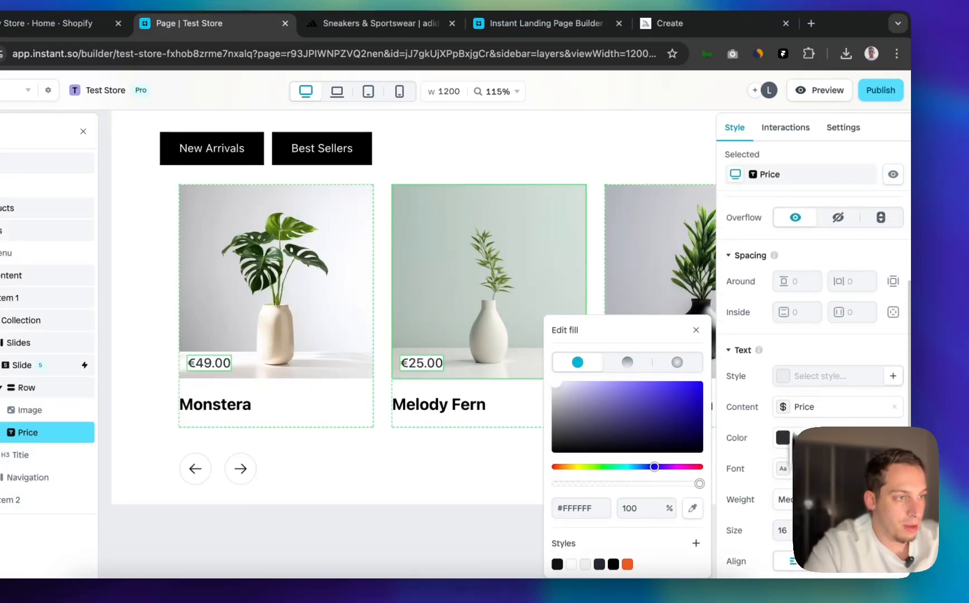
{"action": "left_click", "coordinate": [797, 312]}
{"action": "key", "text": "Up"}
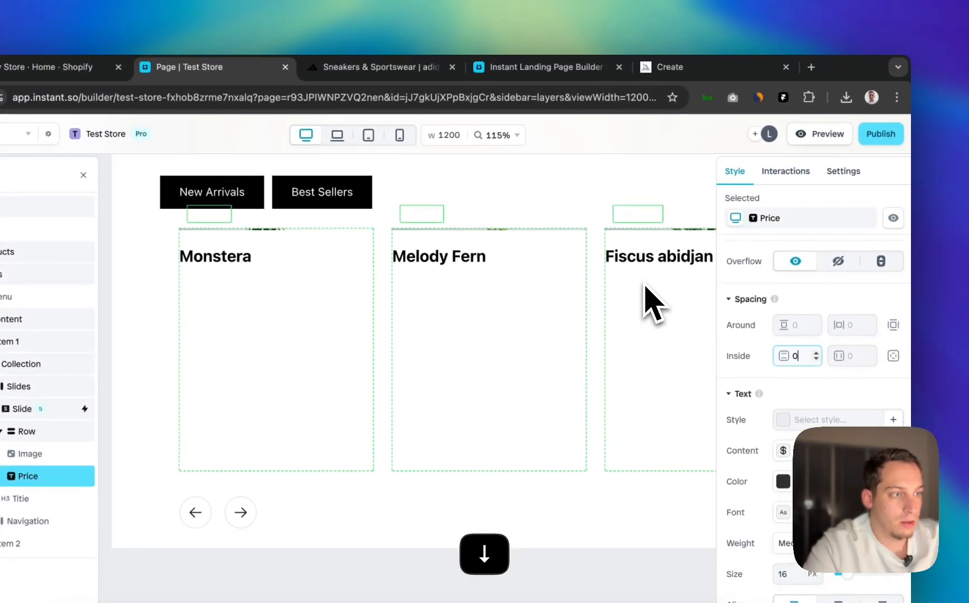
{"action": "key", "text": "Up"}
{"action": "key", "text": "Up"}
{"action": "key", "text": "Up"}
{"action": "key", "text": "Up"}
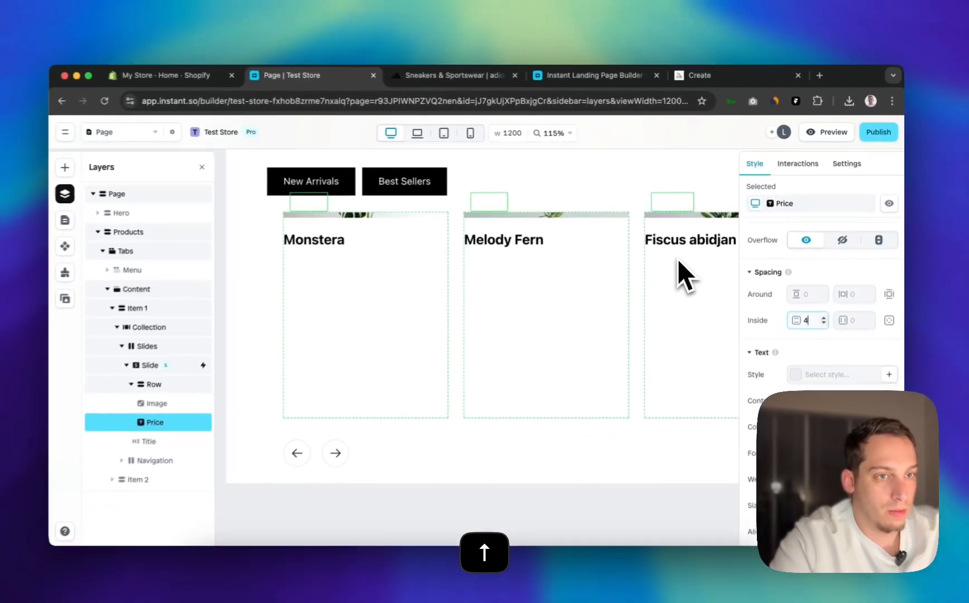
{"action": "key", "text": "Down"}
{"action": "key", "text": "Down"}
{"action": "key", "text": "Down"}
{"action": "key", "text": "Down"}
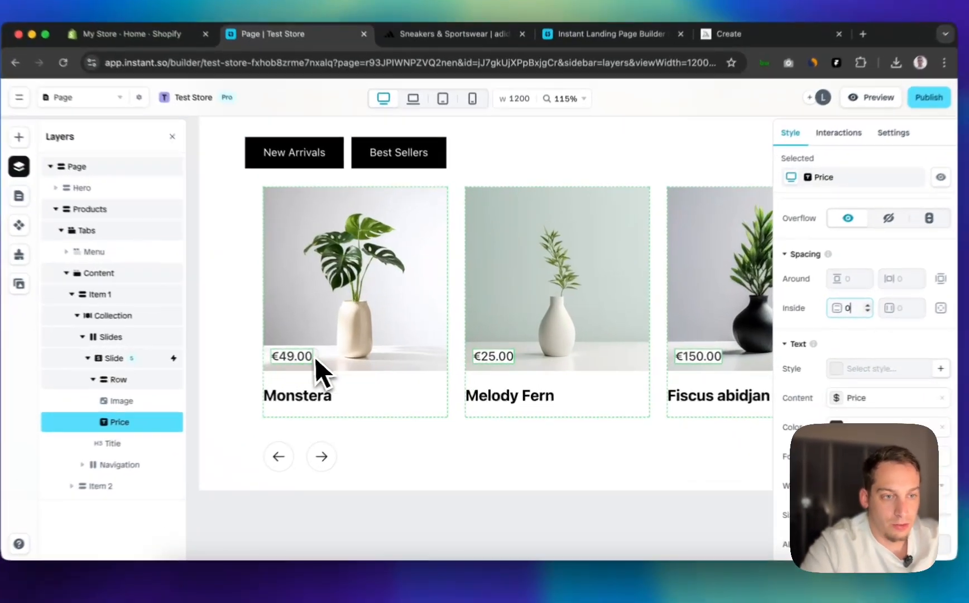
Set the Price layer's bottom offset to 10 px and review the labels across the product cards
{"action": "scroll", "coordinate": [816, 323], "scroll_direction": "down", "scroll_amount": 10}
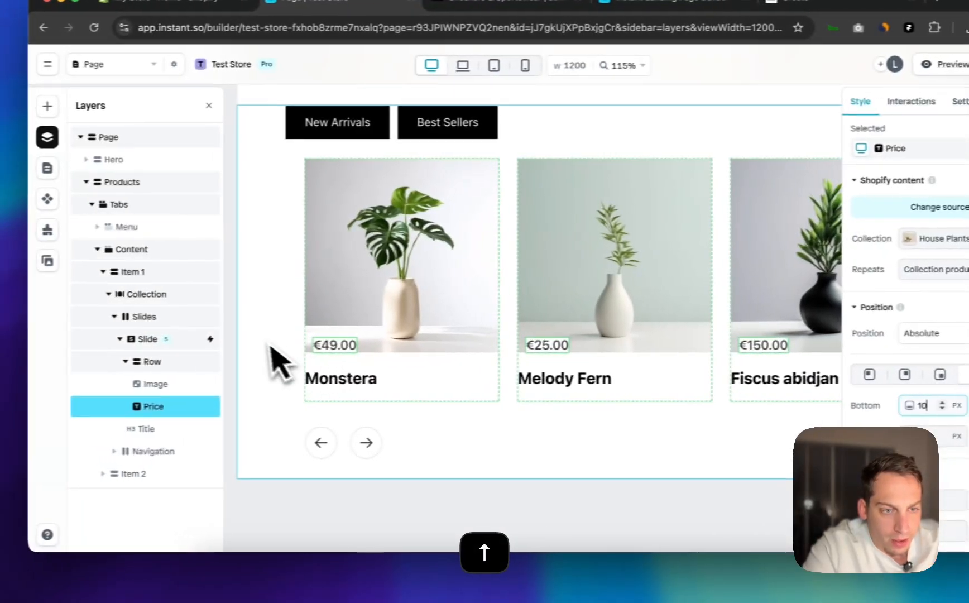
{"action": "left_click", "coordinate": [137, 343]}
{"action": "scroll", "coordinate": [117, 338], "scroll_direction": "left", "scroll_amount": 1}
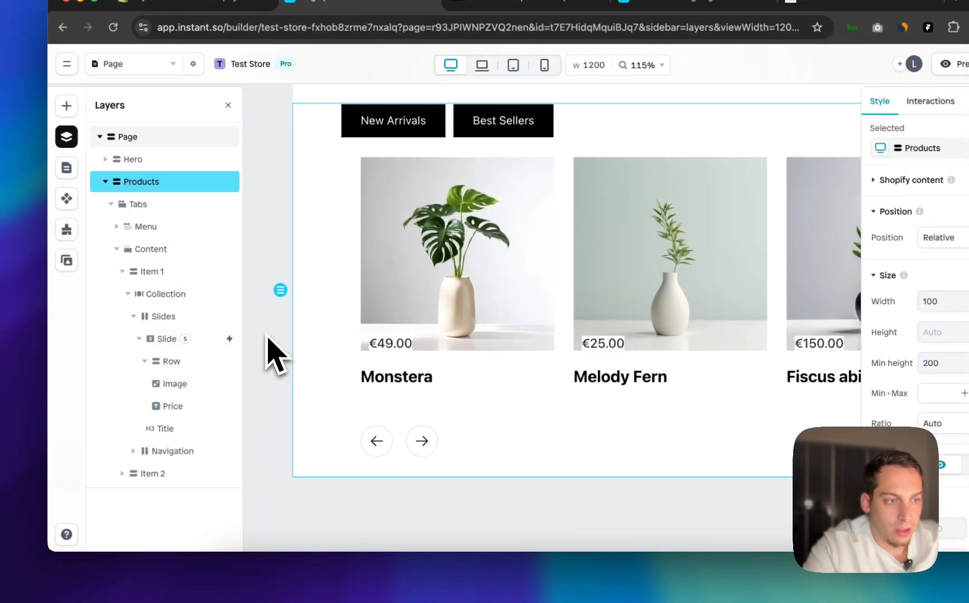
{"action": "scroll", "coordinate": [267, 336], "scroll_direction": "down", "scroll_amount": 5}
{"action": "left_click", "coordinate": [307, 384]}
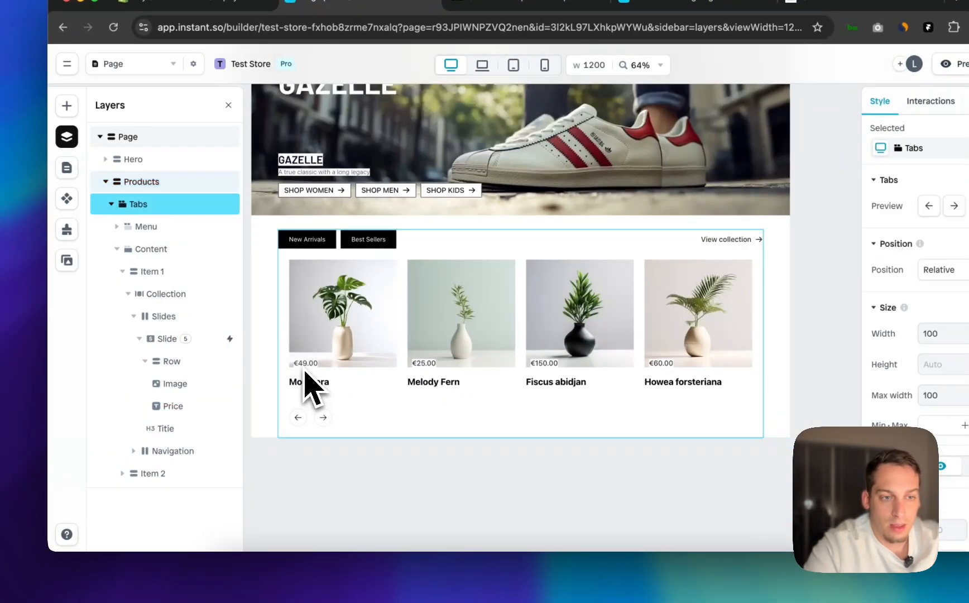
{"action": "left_click", "coordinate": [179, 404]}
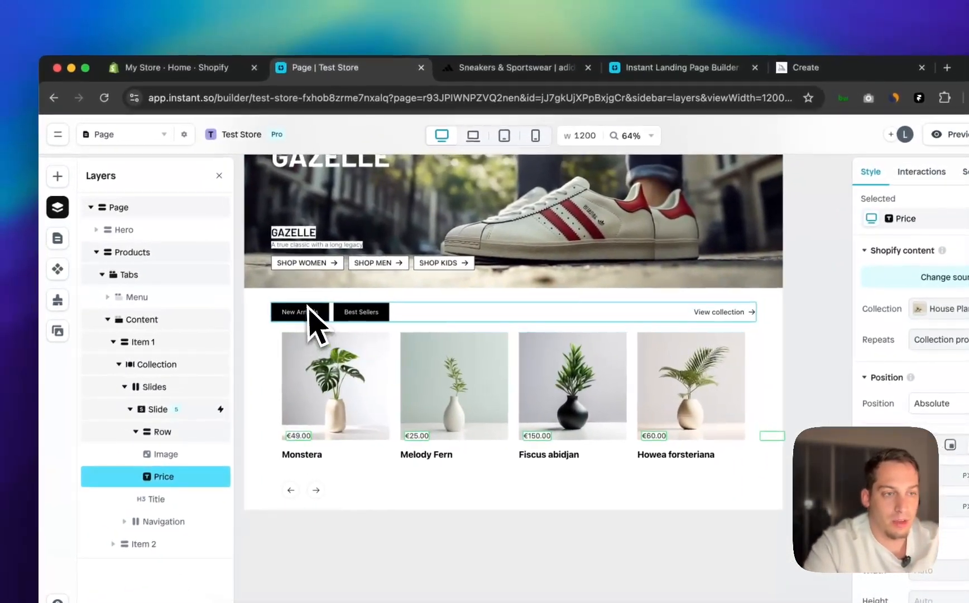
Compare the product cards on the canvas with the hero and product section on the adidas page
{"action": "scroll", "coordinate": [201, 272], "scroll_direction": "down", "scroll_amount": 3}
{"action": "left_click", "coordinate": [249, 400]}
{"action": "scroll", "coordinate": [310, 367], "scroll_direction": "up", "scroll_amount": 3}
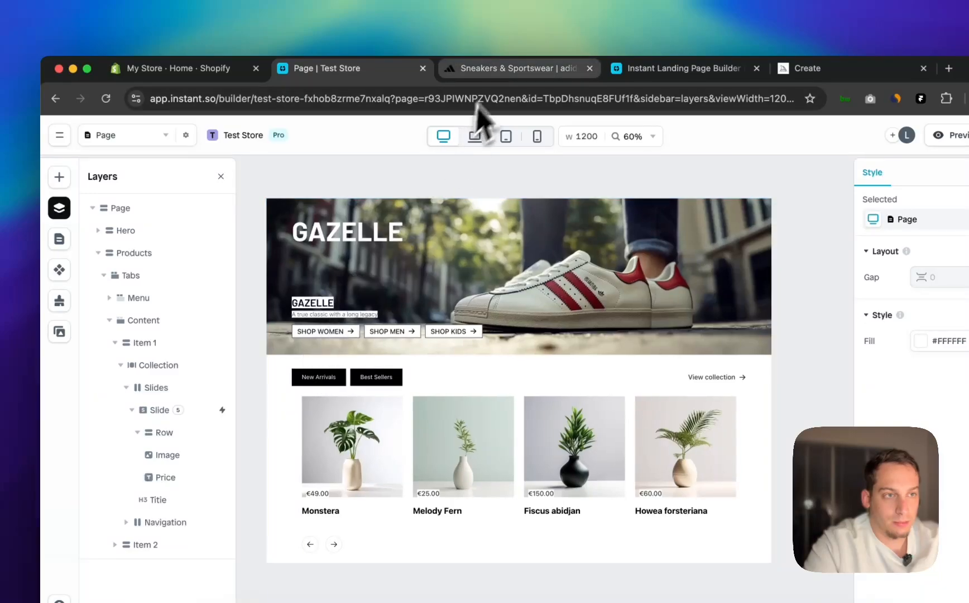
{"action": "left_click", "coordinate": [483, 69]}
{"action": "scroll", "coordinate": [394, 212], "scroll_direction": "up", "scroll_amount": 1}
{"action": "scroll", "coordinate": [393, 229], "scroll_direction": "up", "scroll_amount": 7}
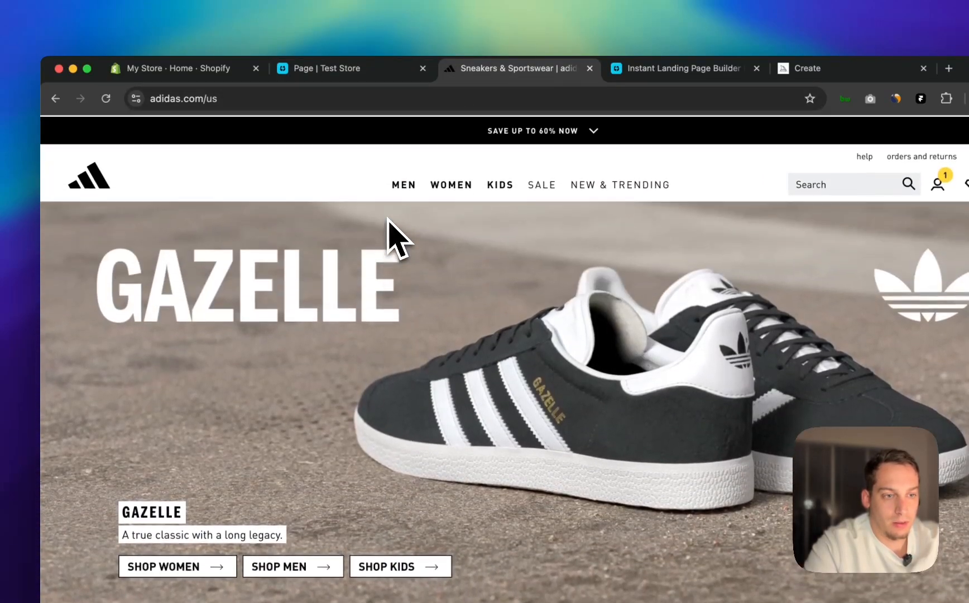
{"action": "scroll", "coordinate": [393, 234], "scroll_direction": "down", "scroll_amount": 8}
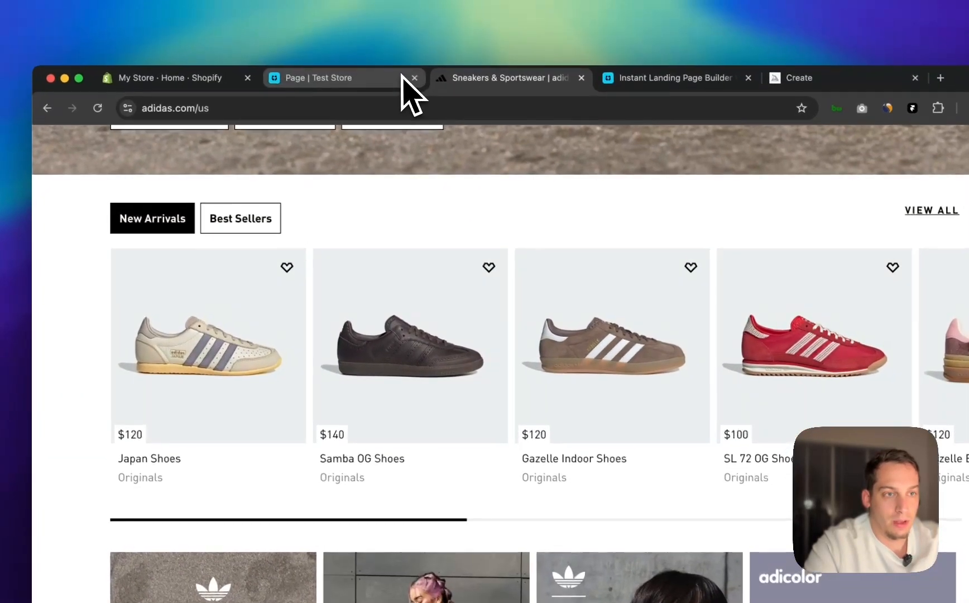
{"action": "left_click", "coordinate": [385, 70]}
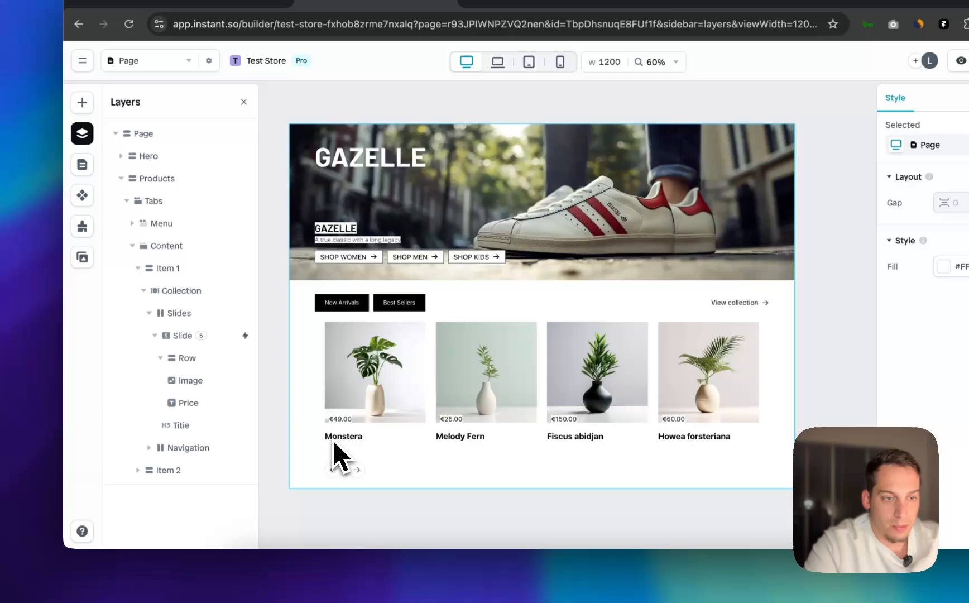
Duplicate the Title layer inside the collection's Slide to add a second text line under the product name
{"action": "left_click", "coordinate": [321, 514]}
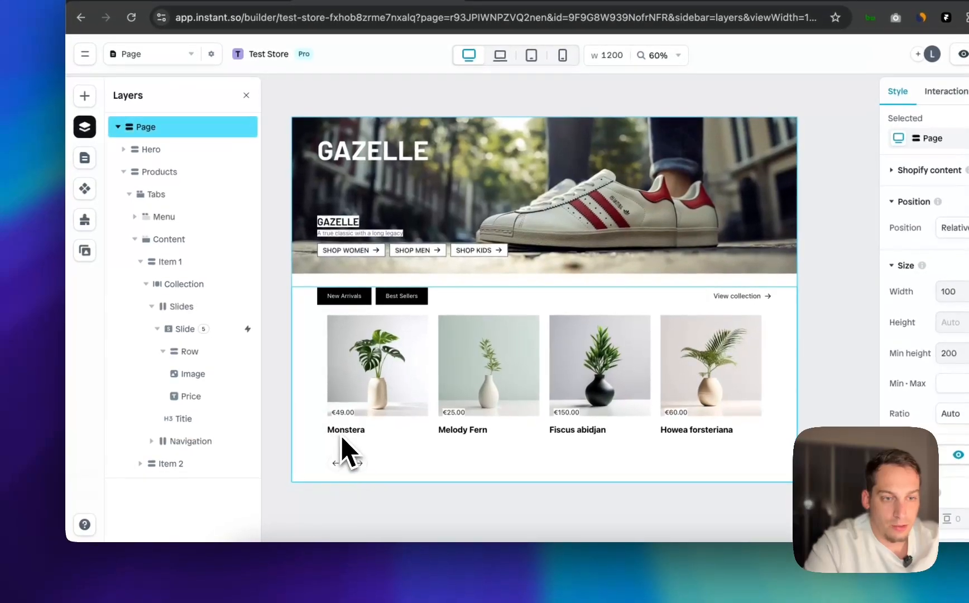
{"action": "left_click", "coordinate": [188, 396]}
{"action": "left_click", "coordinate": [193, 373]}
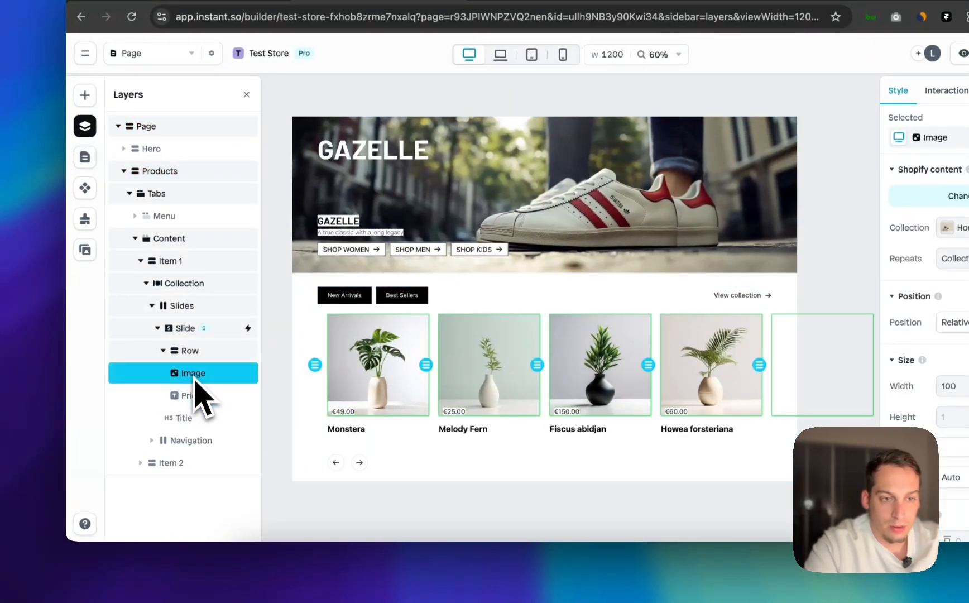
{"action": "left_click", "coordinate": [196, 395]}
{"action": "left_click", "coordinate": [194, 417]}
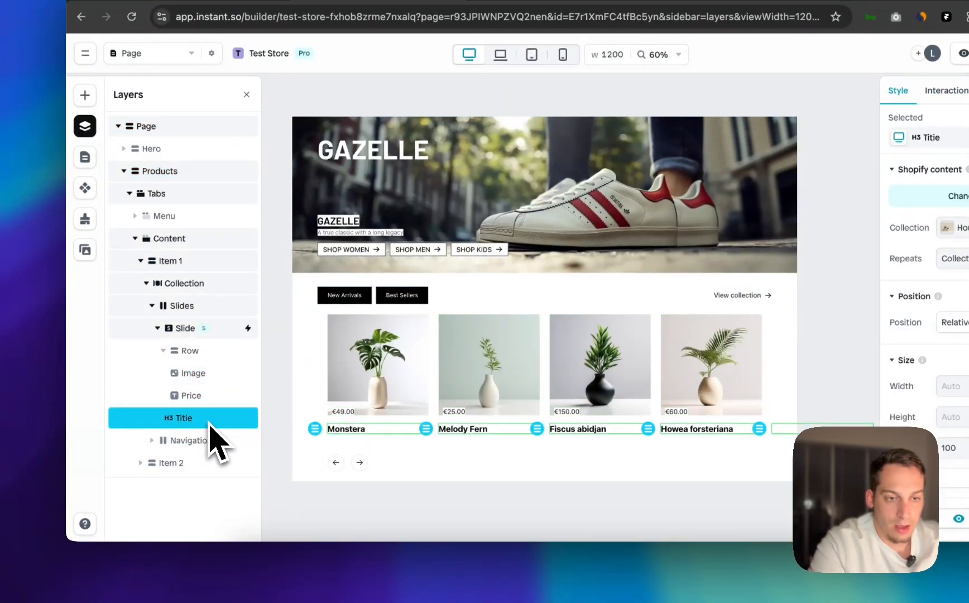
{"action": "key", "text": "super+d"}
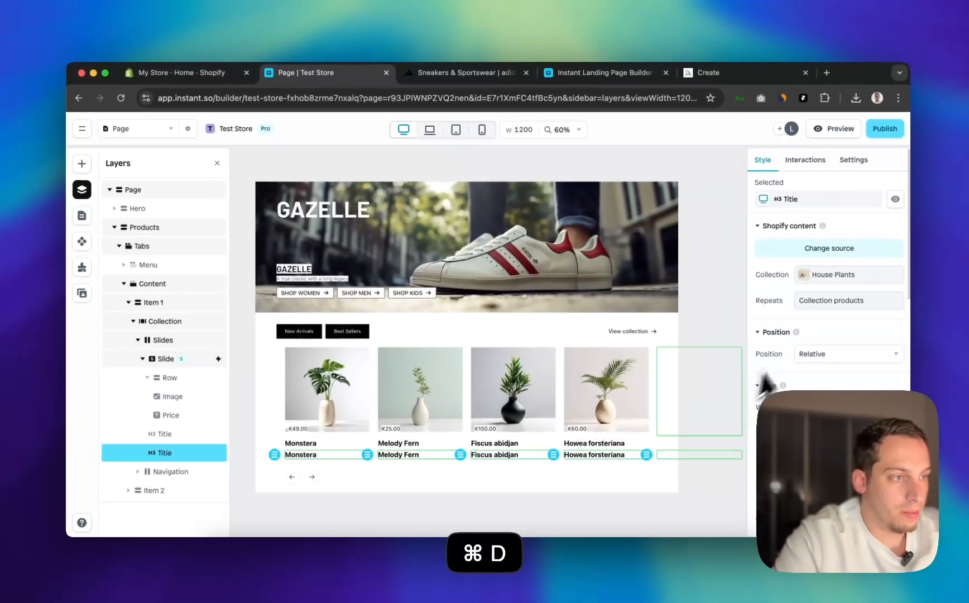
Try the product Description as the dynamic content source of the duplicated Title layer
{"action": "scroll", "coordinate": [818, 356], "scroll_direction": "down", "scroll_amount": 5}
{"action": "scroll", "coordinate": [818, 356], "scroll_direction": "up", "scroll_amount": 5}
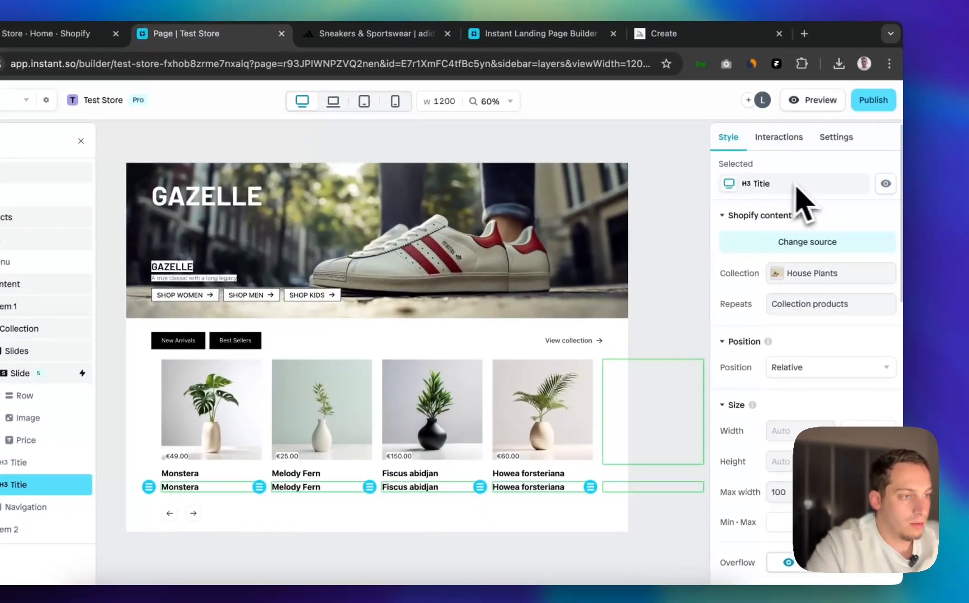
{"action": "scroll", "coordinate": [795, 298], "scroll_direction": "down", "scroll_amount": 5}
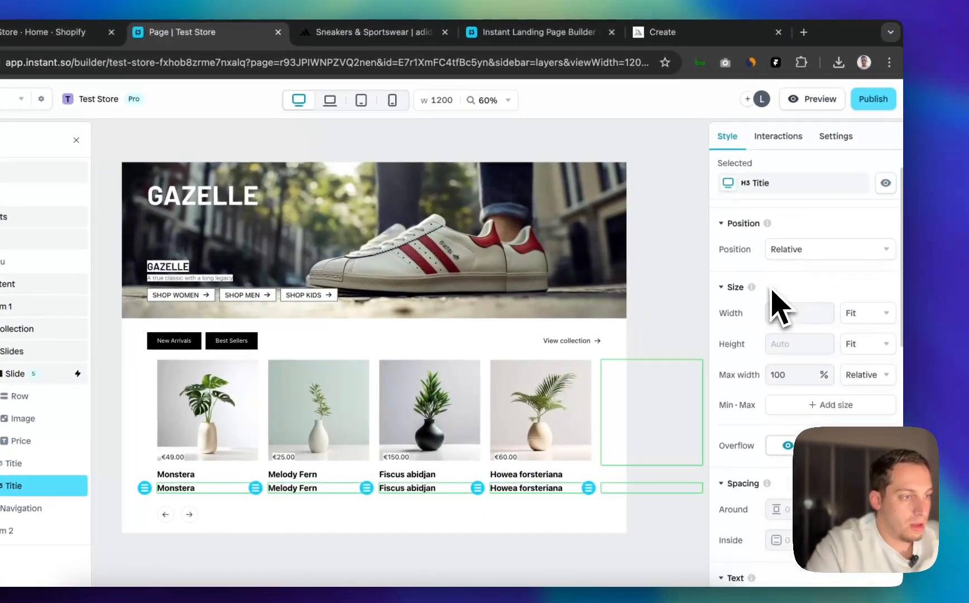
{"action": "scroll", "coordinate": [779, 307], "scroll_direction": "down", "scroll_amount": 5}
{"action": "scroll", "coordinate": [798, 282], "scroll_direction": "down", "scroll_amount": 3}
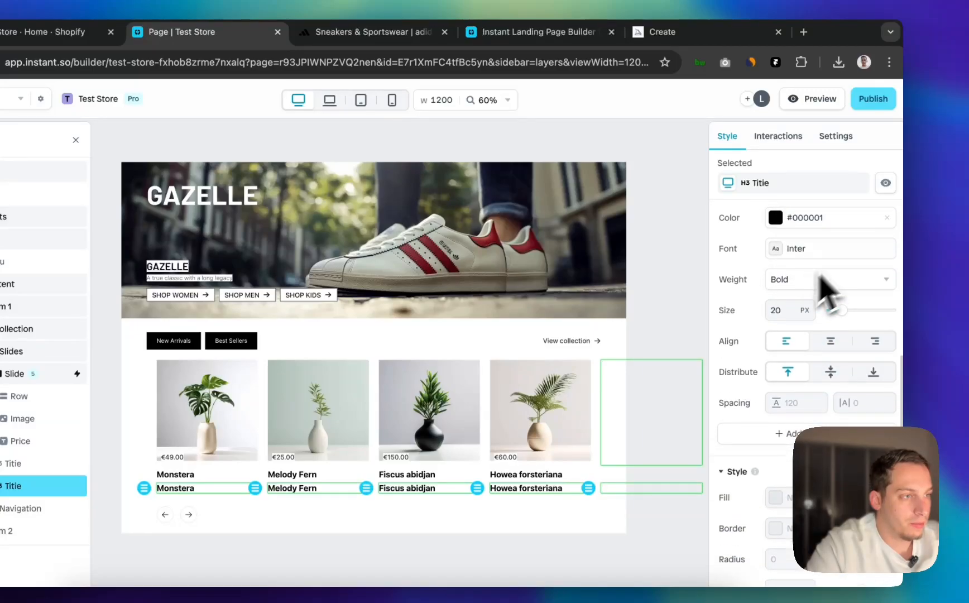
{"action": "scroll", "coordinate": [837, 265], "scroll_direction": "up", "scroll_amount": 4}
{"action": "left_click", "coordinate": [825, 301]}
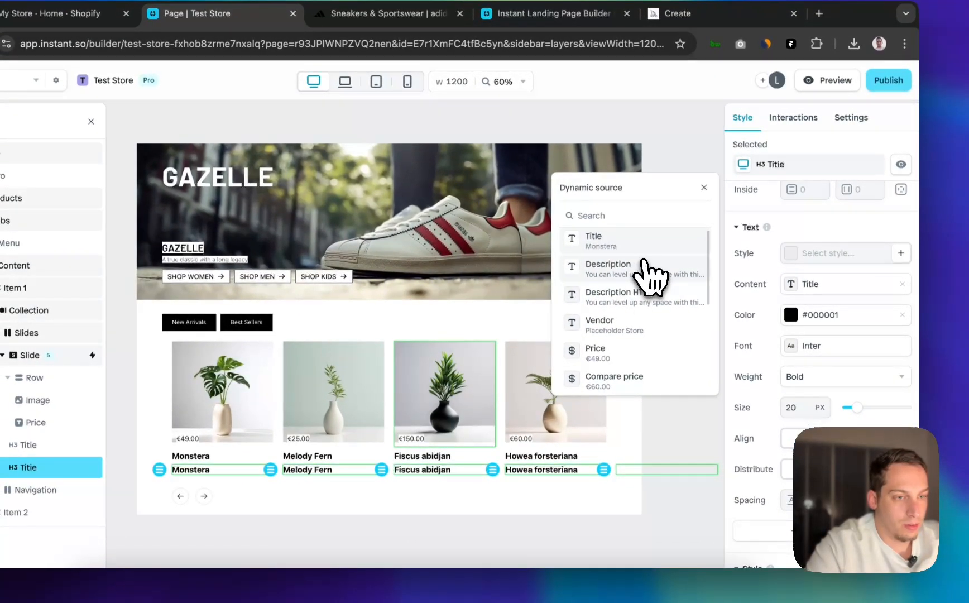
{"action": "left_click", "coordinate": [635, 290]}
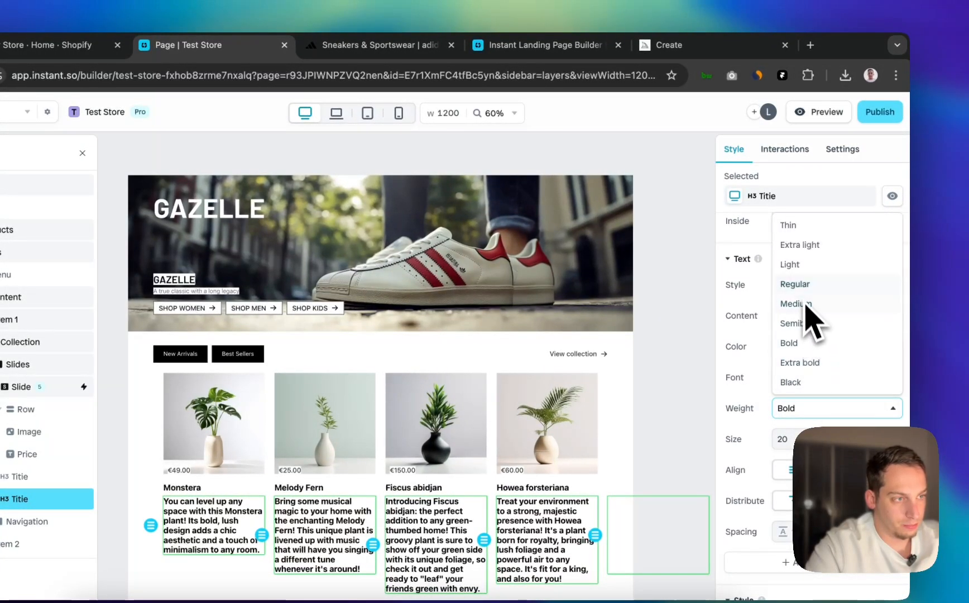
Check the subtitle on the adidas page and give the duplicated Title a Light weight and grey #B8B8B8 text colour
{"action": "left_click", "coordinate": [799, 283]}
{"action": "left_click", "coordinate": [385, 44]}
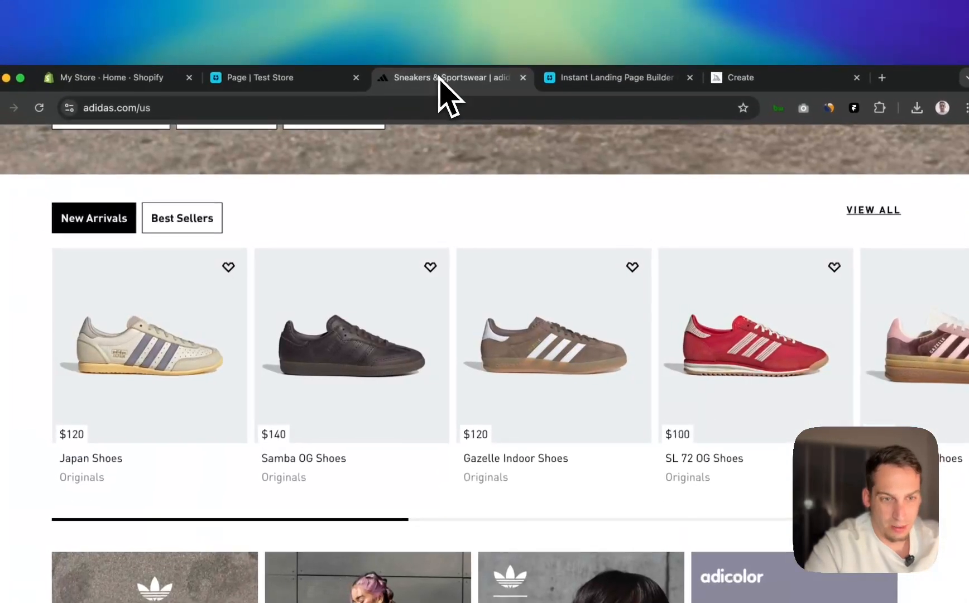
{"action": "left_click", "coordinate": [297, 77]}
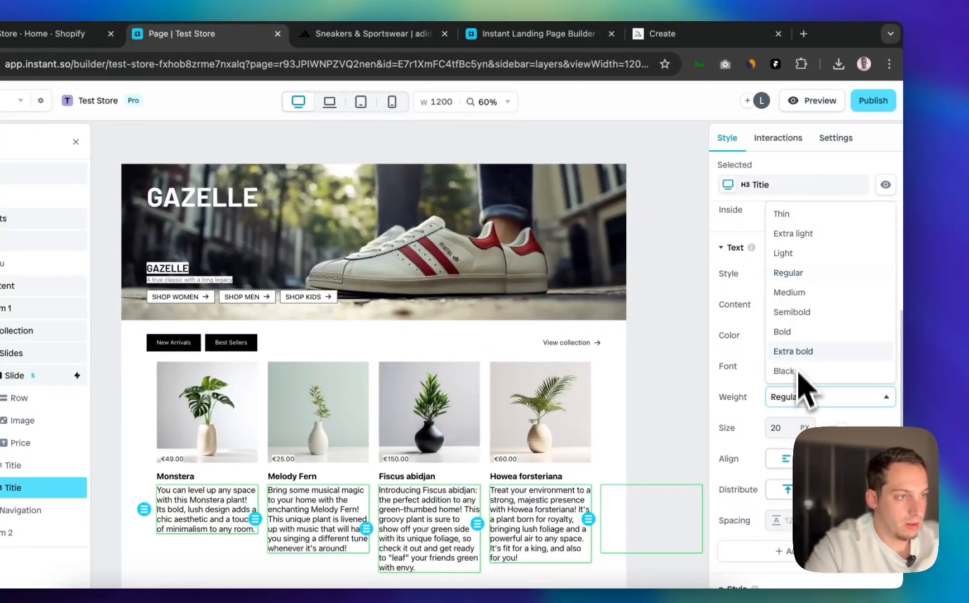
{"action": "left_click", "coordinate": [790, 260]}
{"action": "left_click", "coordinate": [775, 335]}
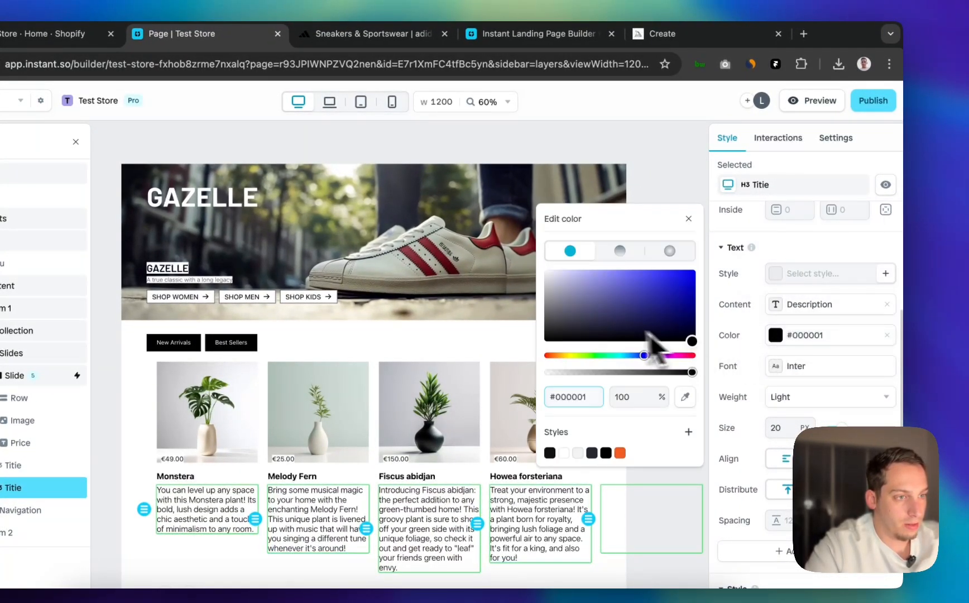
{"action": "left_click_drag", "start_coordinate": [648, 339], "coordinate": [526, 293]}
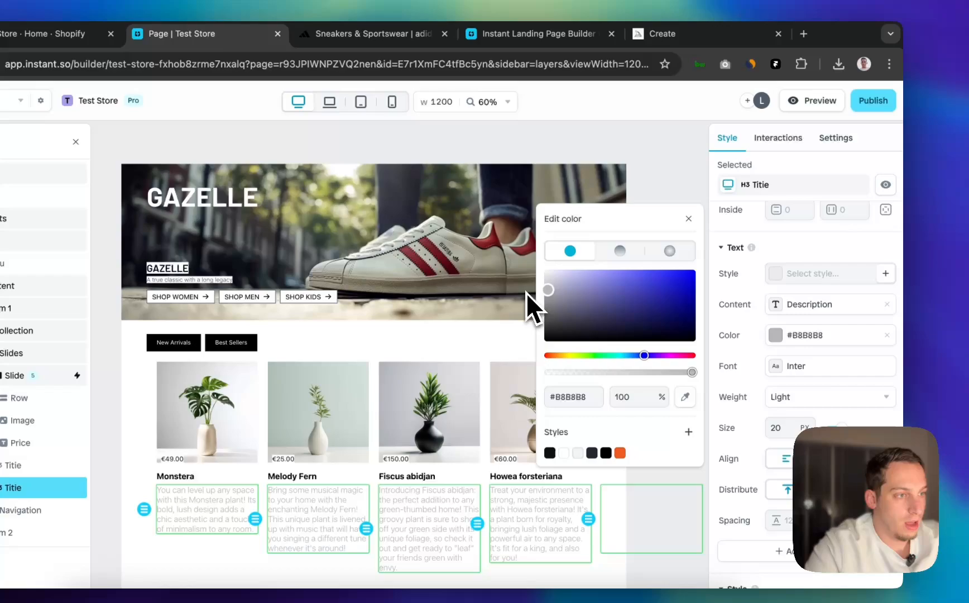
Look through the dynamic sources and set the duplicated Title's content to Vendor
{"action": "left_click", "coordinate": [790, 304]}
{"action": "scroll", "coordinate": [631, 335], "scroll_direction": "down", "scroll_amount": 5}
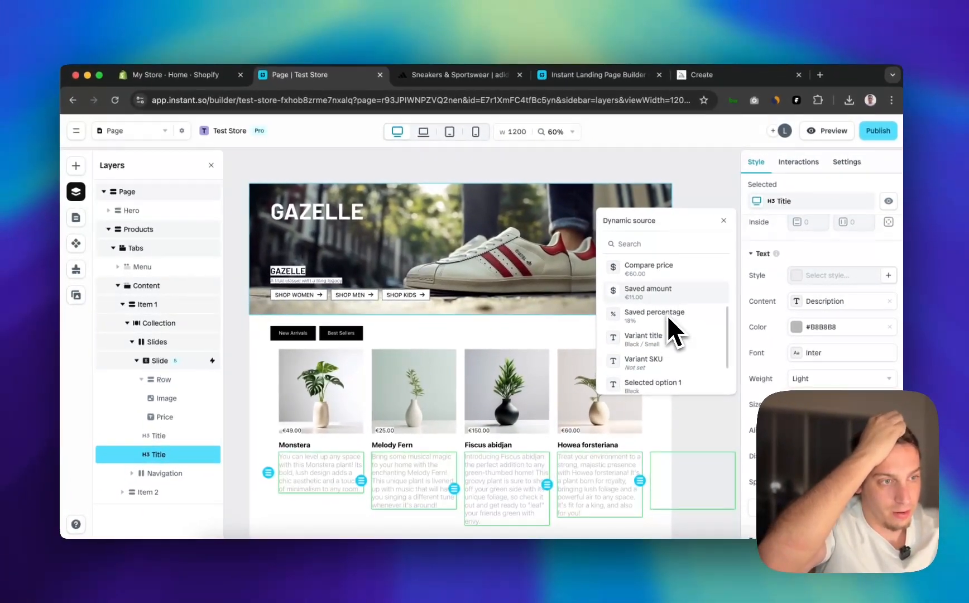
{"action": "scroll", "coordinate": [667, 303], "scroll_direction": "down", "scroll_amount": 2}
{"action": "scroll", "coordinate": [667, 298], "scroll_direction": "up", "scroll_amount": 6}
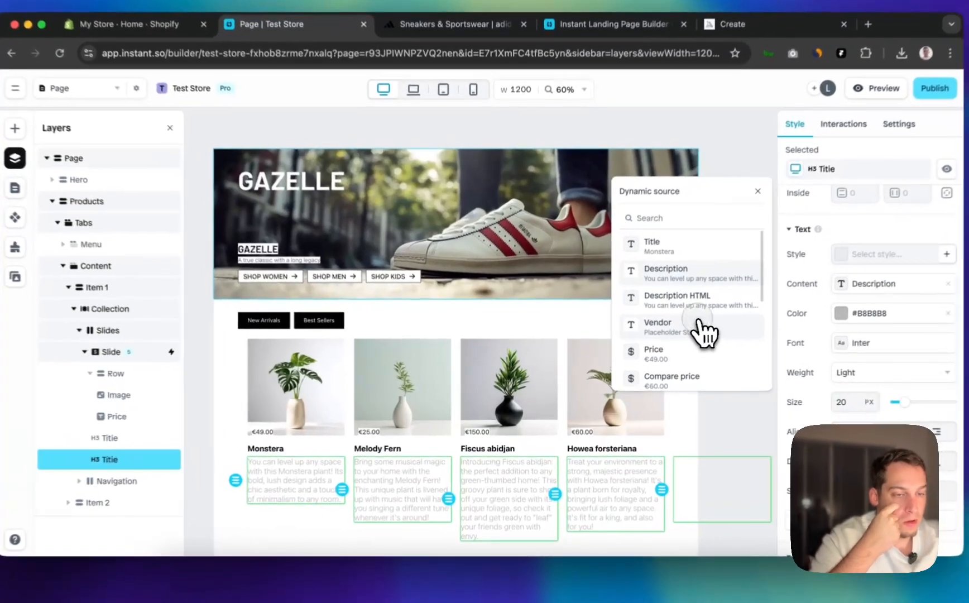
{"action": "left_click", "coordinate": [676, 339]}
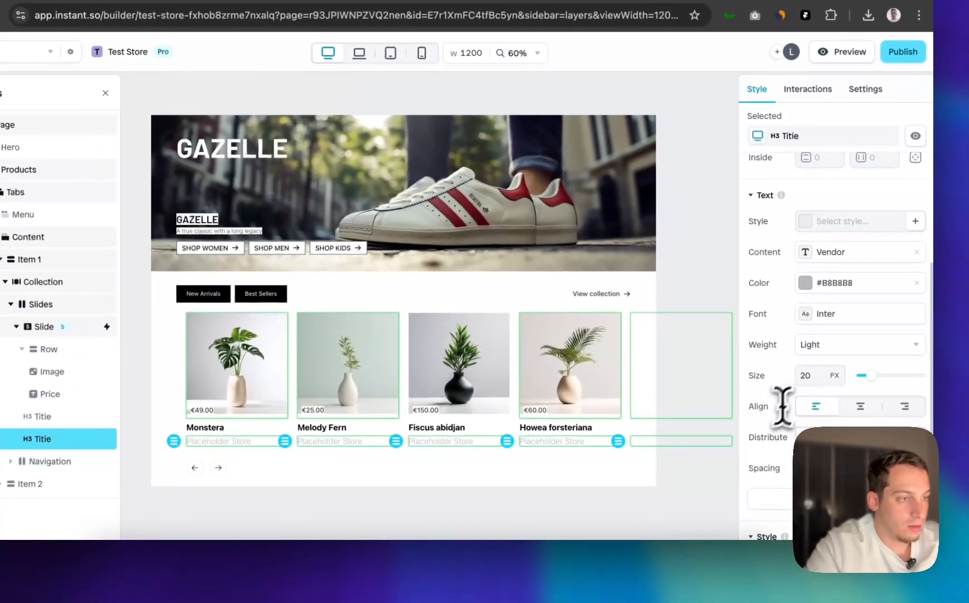
Reduce the vendor line's font size and review the product cards on the canvas
{"action": "left_click", "coordinate": [841, 384]}
{"action": "key", "text": "Down"}
{"action": "key", "text": "Down"}
{"action": "key", "text": "Down"}
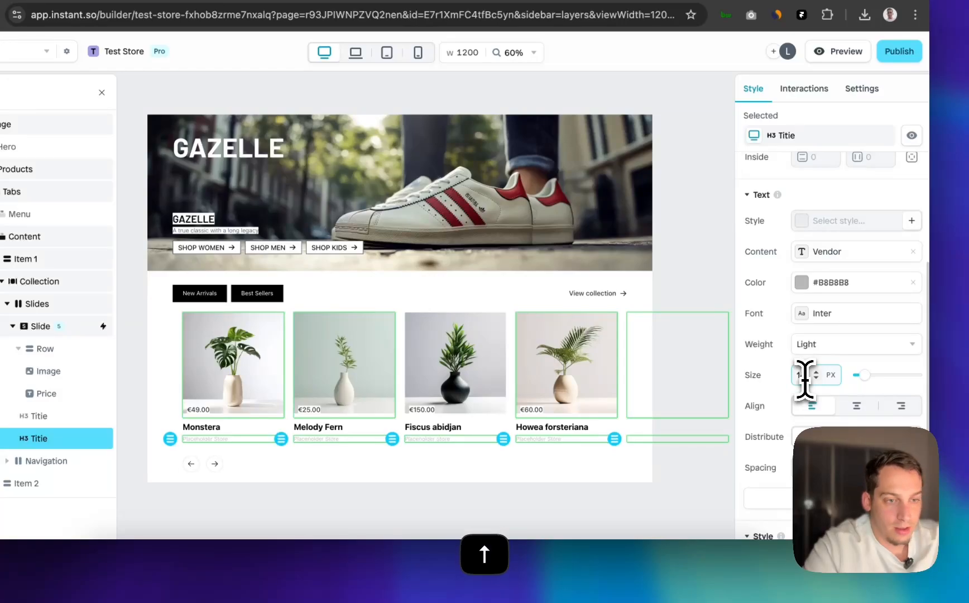
{"action": "key", "text": "Up"}
{"action": "left_click", "coordinate": [135, 358]}
{"action": "scroll", "coordinate": [135, 359], "scroll_direction": "down", "scroll_amount": 2}
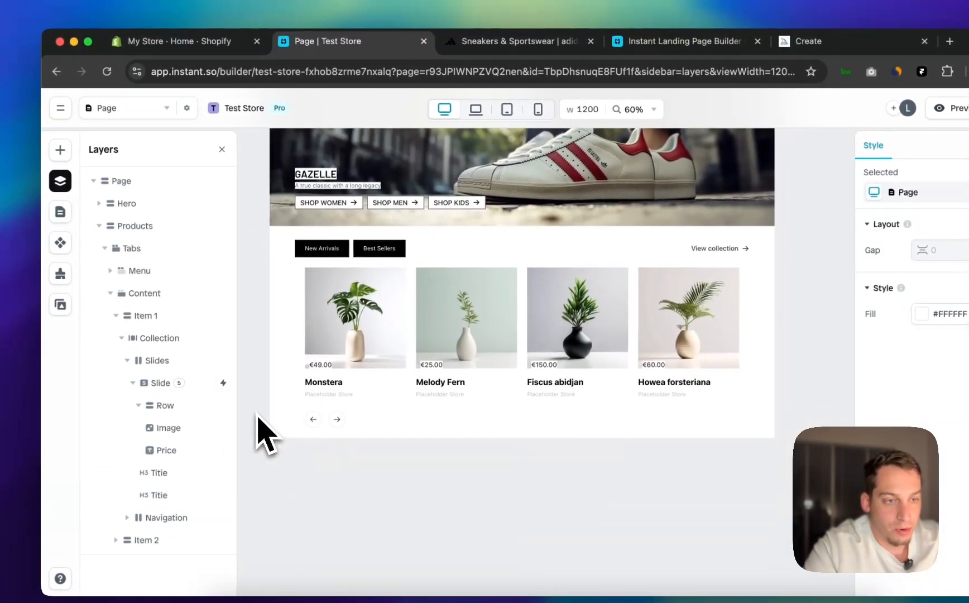
{"action": "scroll", "coordinate": [257, 417], "scroll_direction": "down", "scroll_amount": 3}
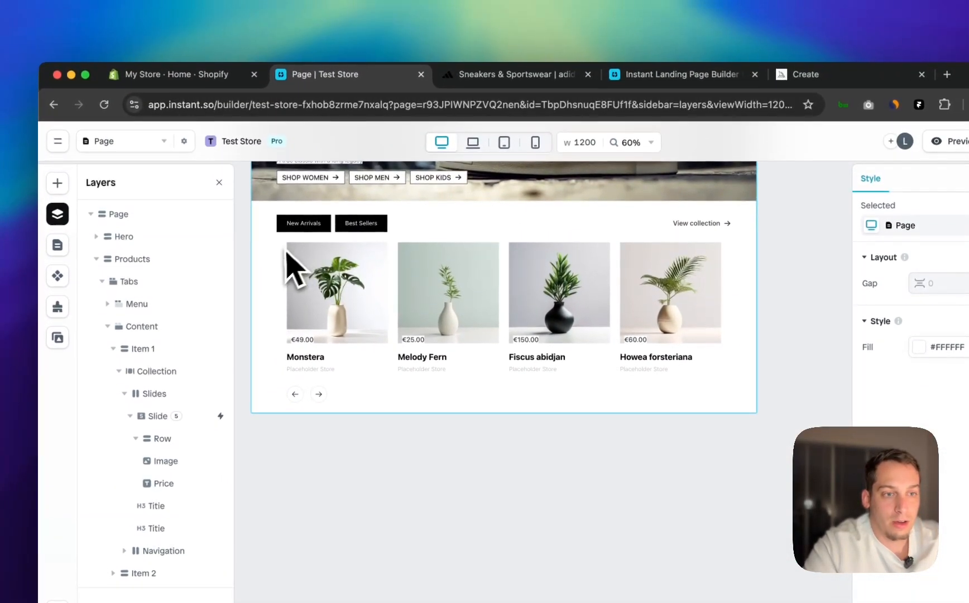
Remove the horizontal inside spacing from the Content layer within Tabs so the product cards align with the menu row's edges
{"action": "left_click", "coordinate": [289, 281]}
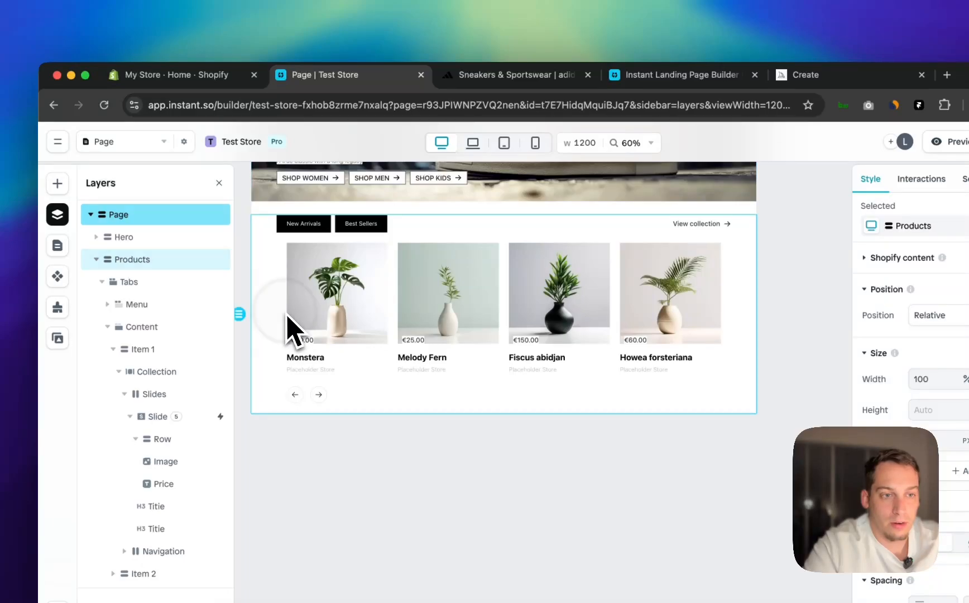
{"action": "left_click", "coordinate": [306, 274]}
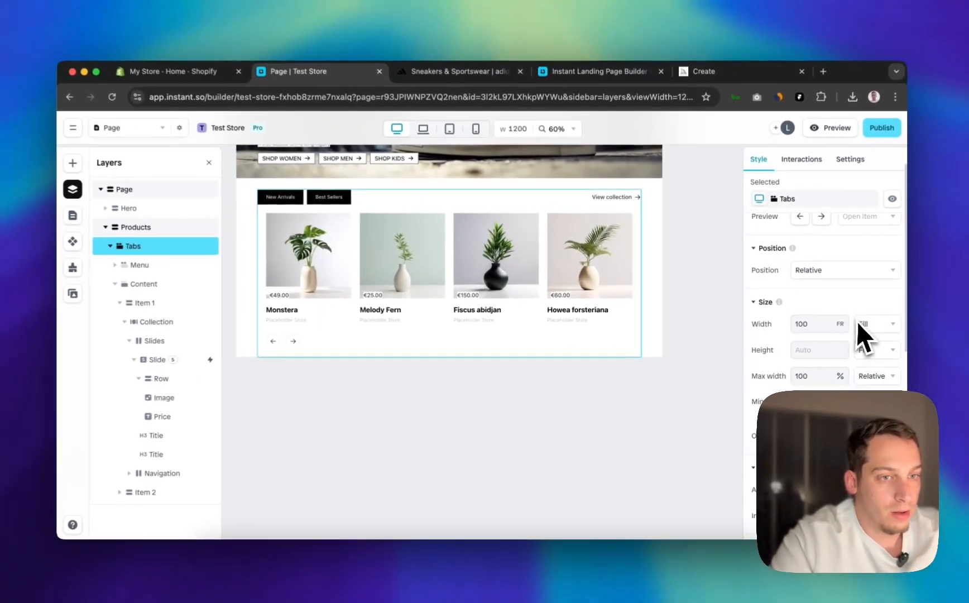
{"action": "scroll", "coordinate": [848, 321], "scroll_direction": "down", "scroll_amount": 3}
{"action": "scroll", "coordinate": [817, 336], "scroll_direction": "down", "scroll_amount": 3}
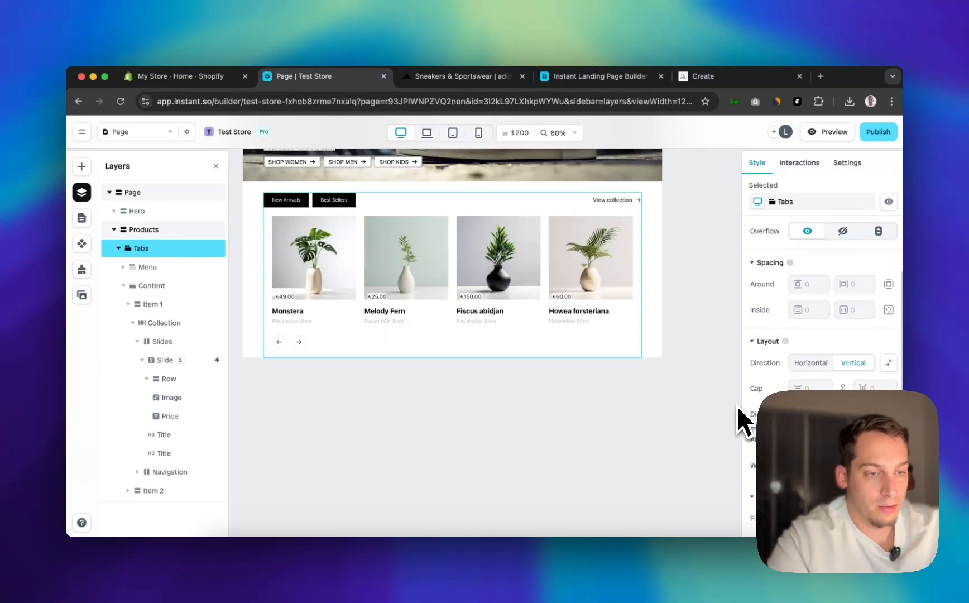
{"action": "key", "text": "Return"}
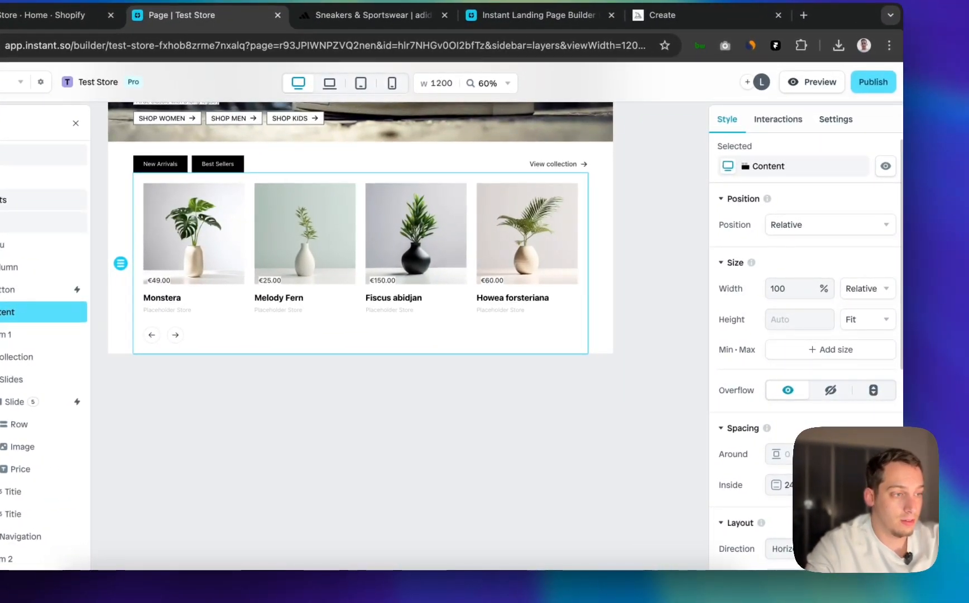
{"action": "key", "text": "Return"}
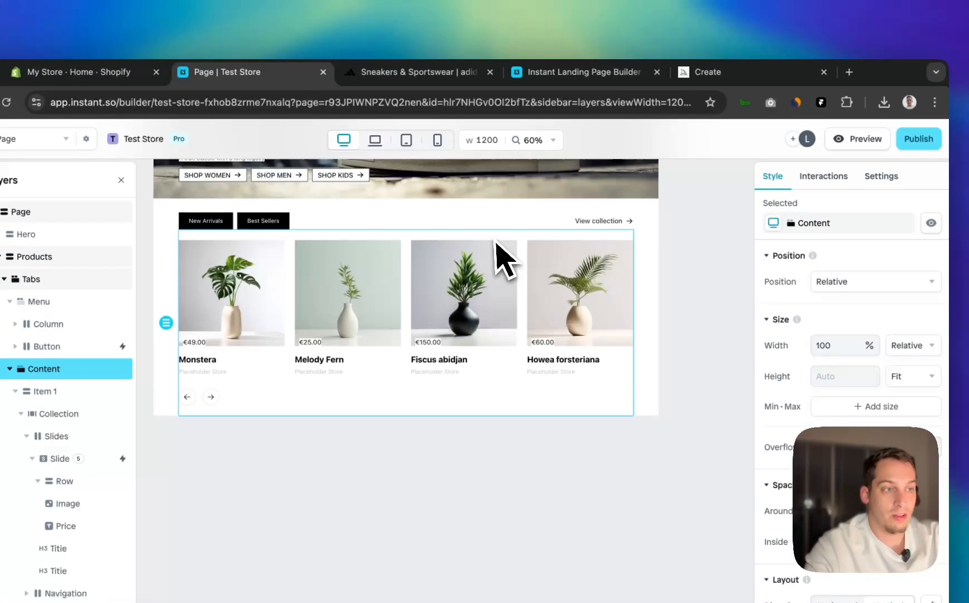
{"action": "left_click", "coordinate": [652, 226]}
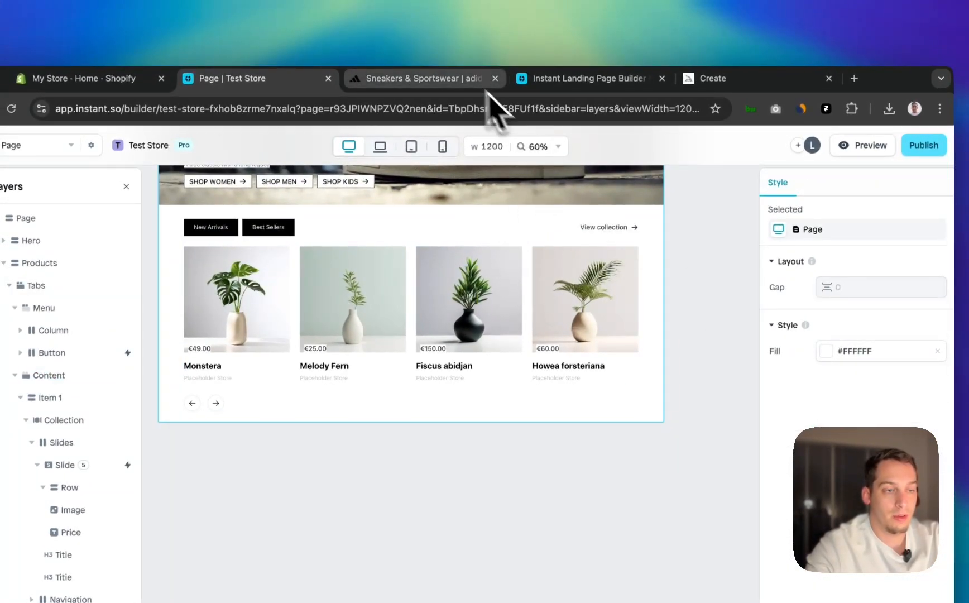
Check the view-all link on the adidas page and change the Products menu's "View collection" button text to "View all"
{"action": "left_click", "coordinate": [384, 79]}
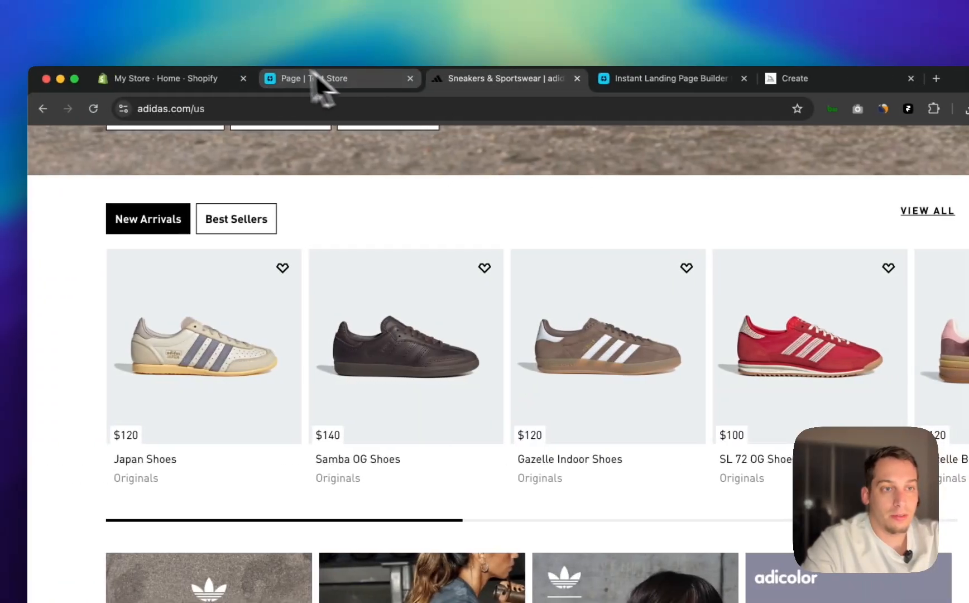
{"action": "left_click", "coordinate": [223, 78]}
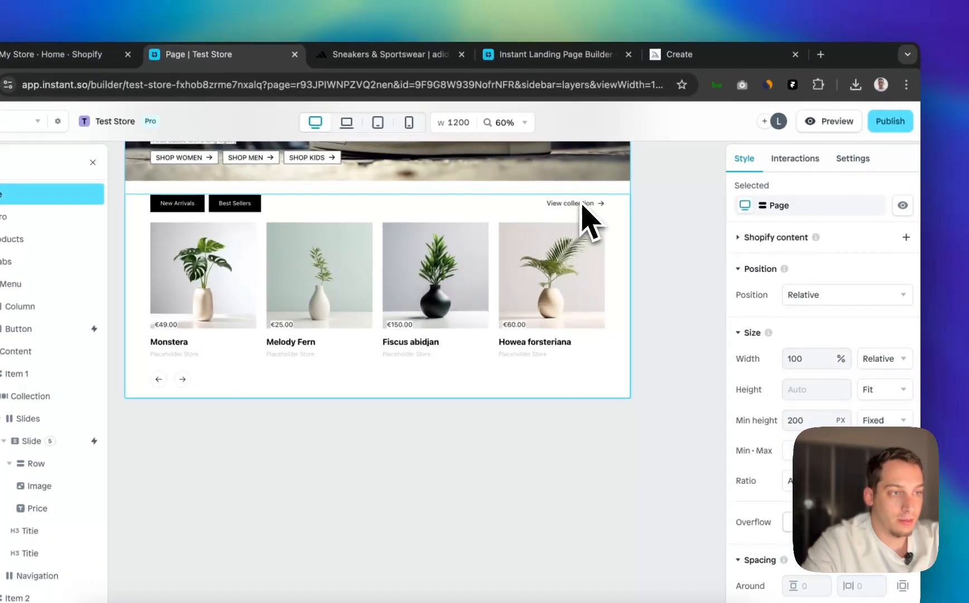
{"action": "left_click", "coordinate": [573, 211]}
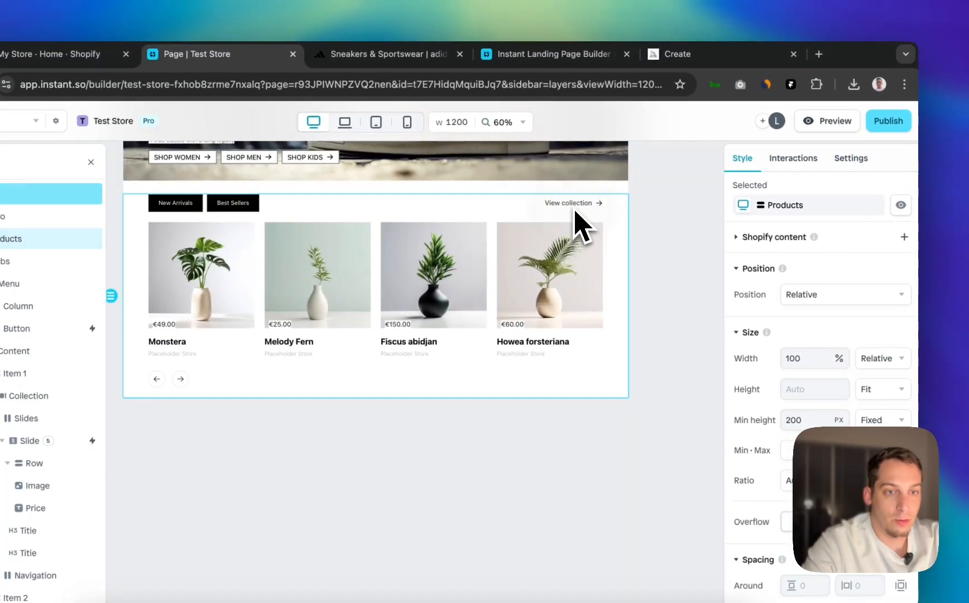
{"action": "left_click", "coordinate": [569, 211]}
{"action": "left_click", "coordinate": [566, 206]}
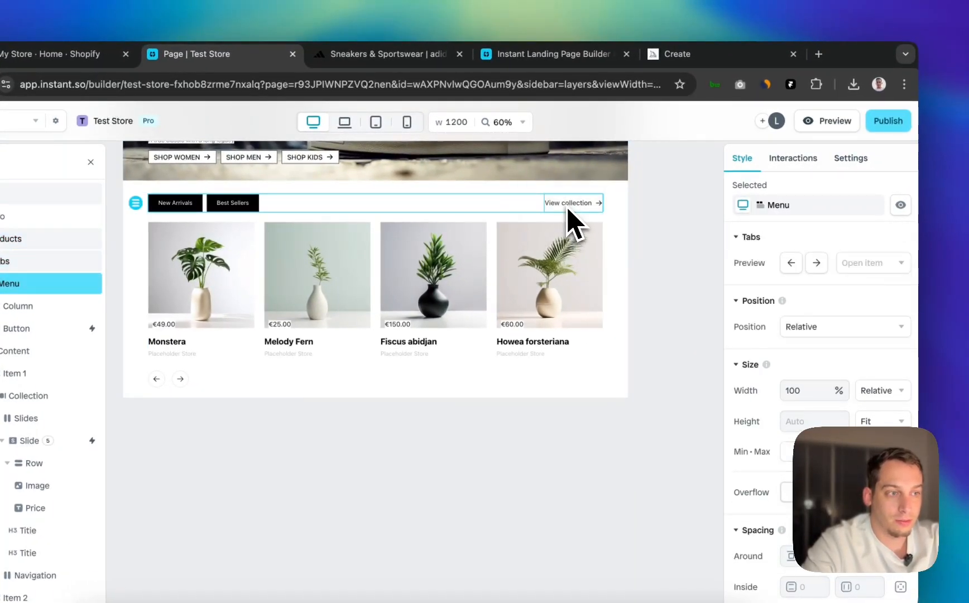
{"action": "left_click", "coordinate": [569, 209]}
{"action": "scroll", "coordinate": [821, 324], "scroll_direction": "down", "scroll_amount": 8}
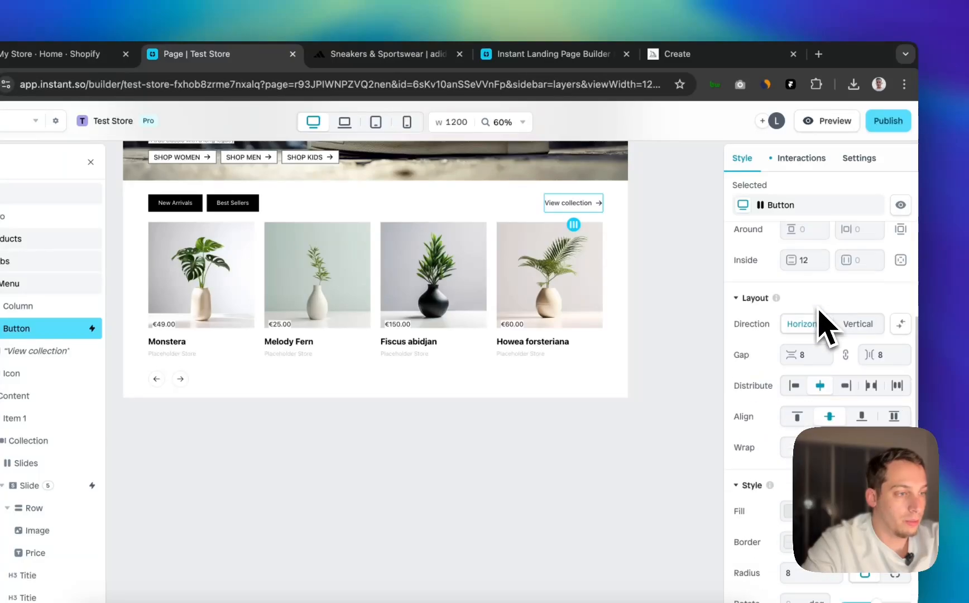
{"action": "left_click", "coordinate": [566, 205]}
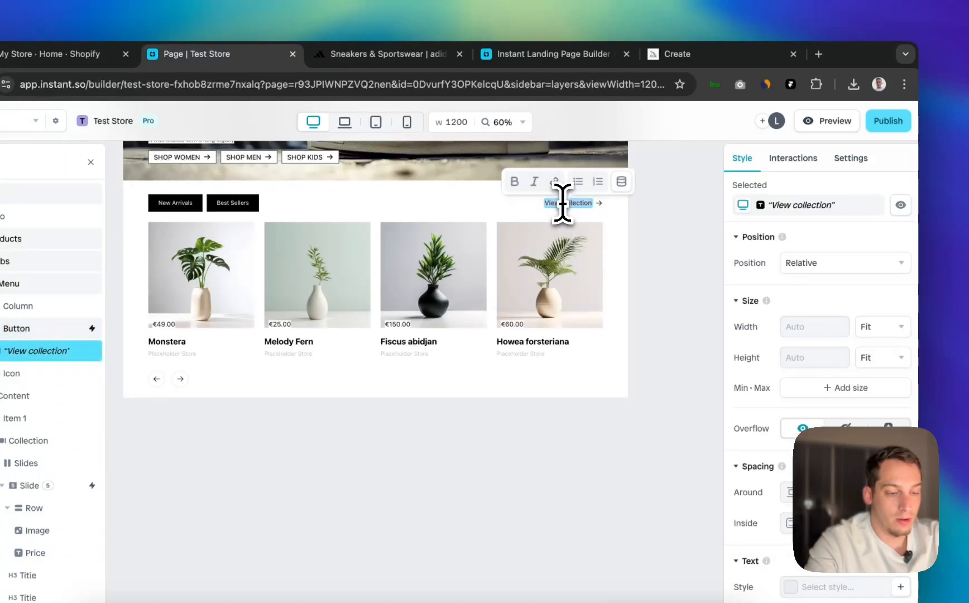
{"action": "type", "text": "View all"}
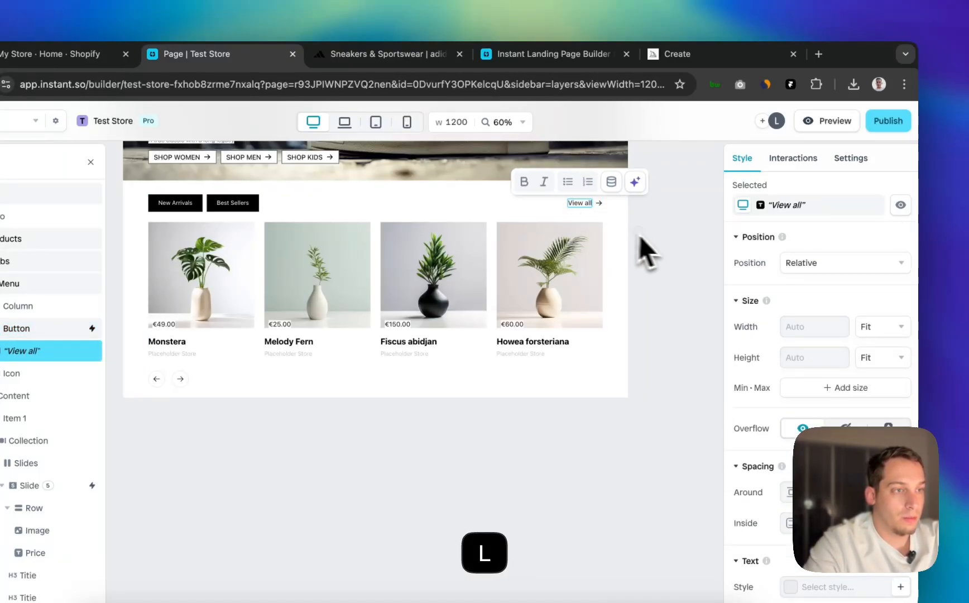
{"action": "left_click", "coordinate": [639, 234]}
Add the Line break property to the "View all" text's settings
{"action": "scroll", "coordinate": [762, 332], "scroll_direction": "down", "scroll_amount": 10}
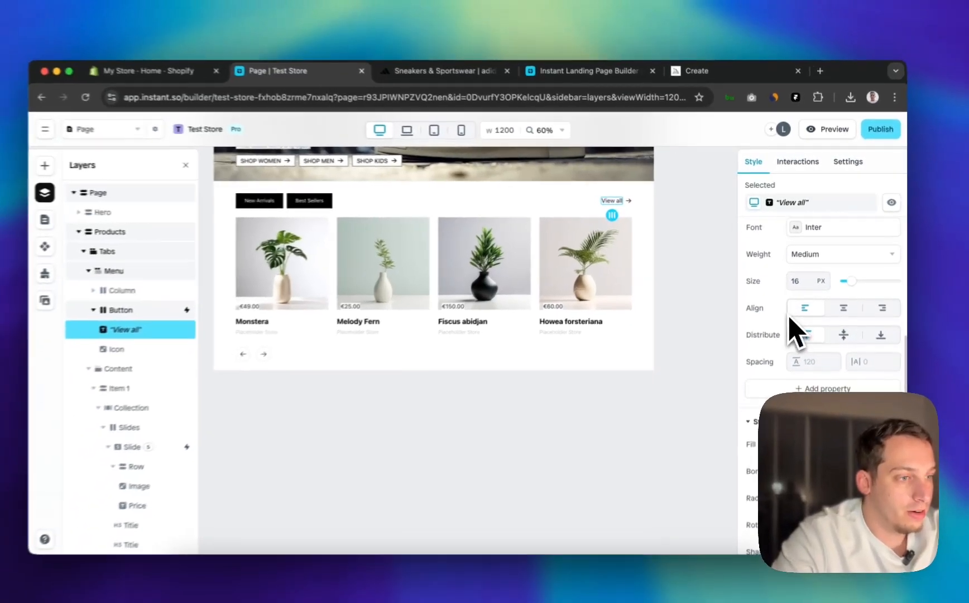
{"action": "scroll", "coordinate": [794, 331], "scroll_direction": "up", "scroll_amount": 5}
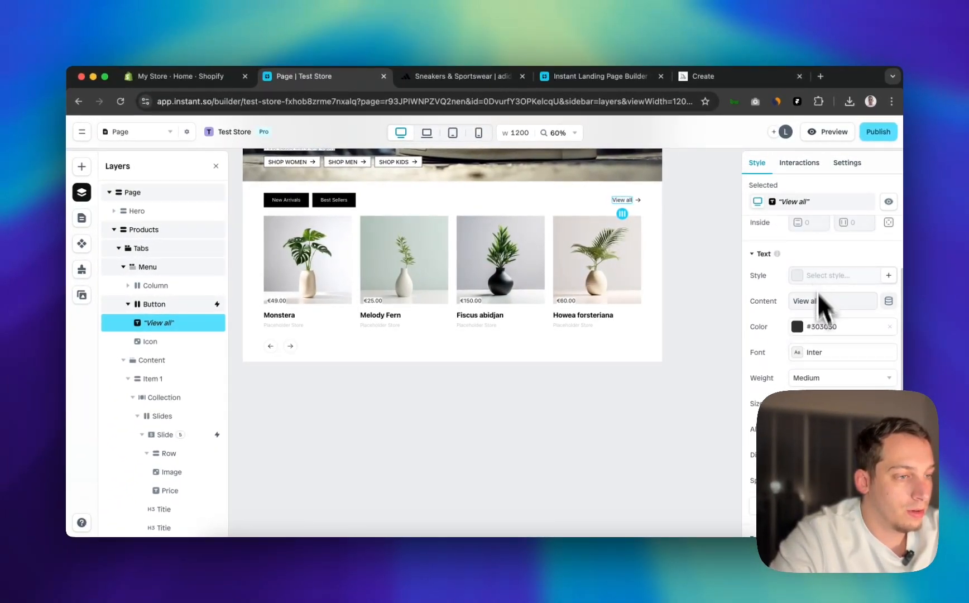
{"action": "scroll", "coordinate": [816, 293], "scroll_direction": "down", "scroll_amount": 3}
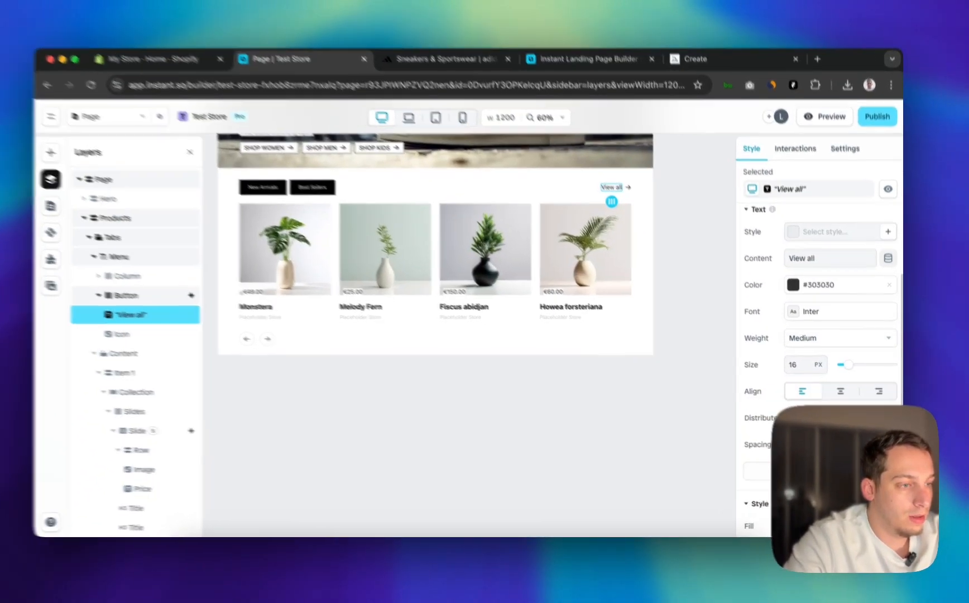
{"action": "left_click", "coordinate": [795, 472]}
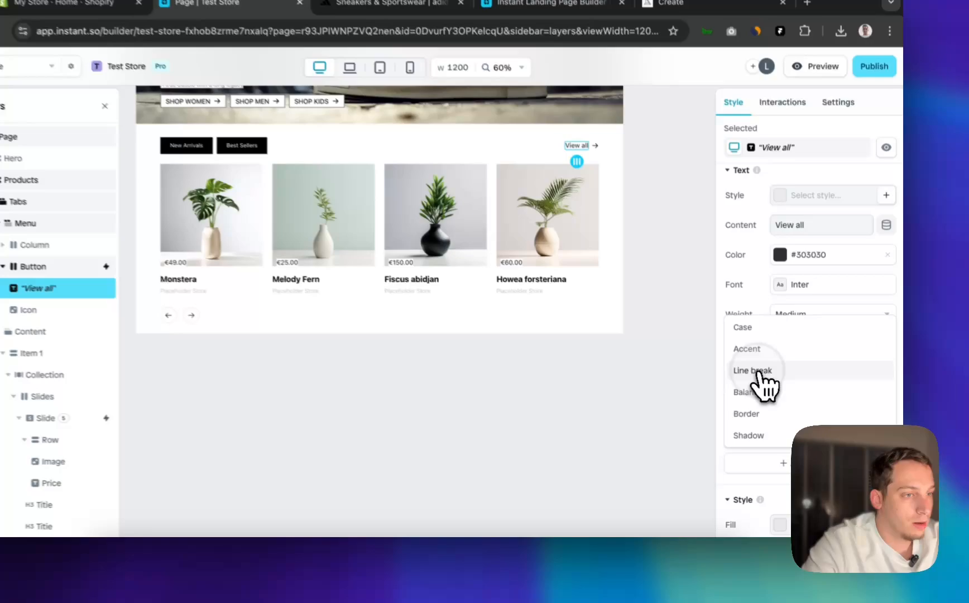
{"action": "left_click", "coordinate": [764, 392]}
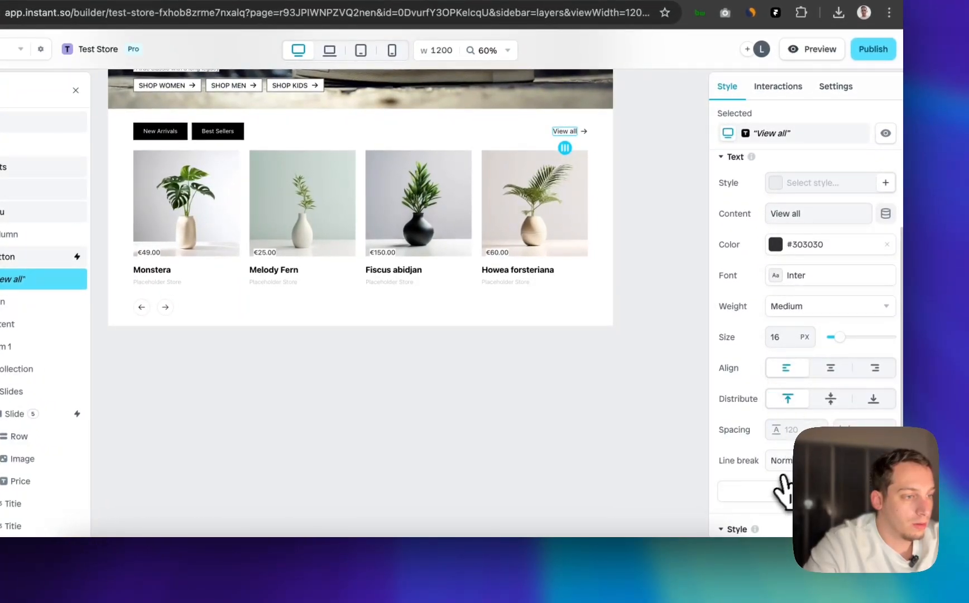
Look through the "View all" text's additional style properties for an underline option
{"action": "scroll", "coordinate": [764, 465], "scroll_direction": "down", "scroll_amount": 5}
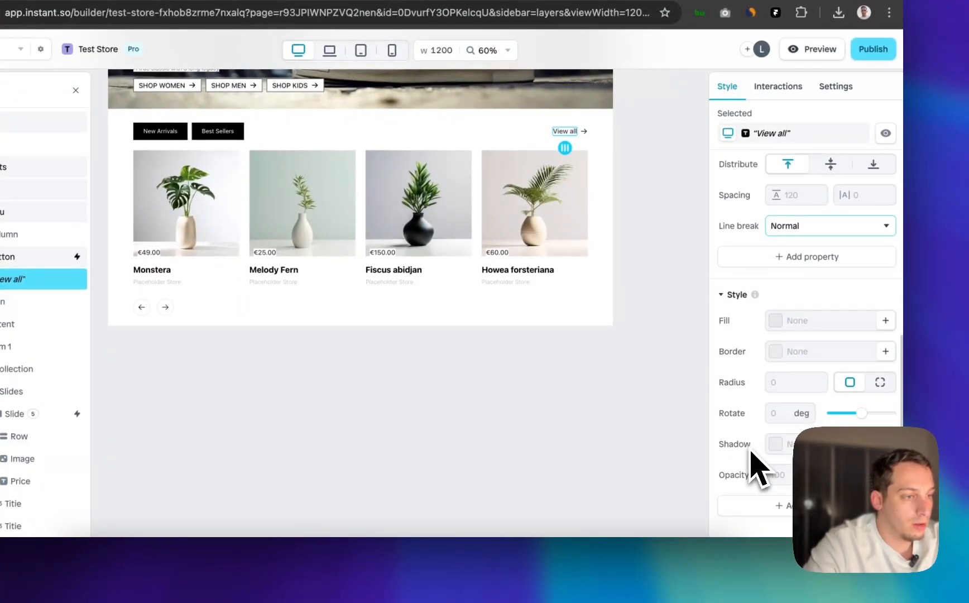
{"action": "left_click", "coordinate": [767, 508]}
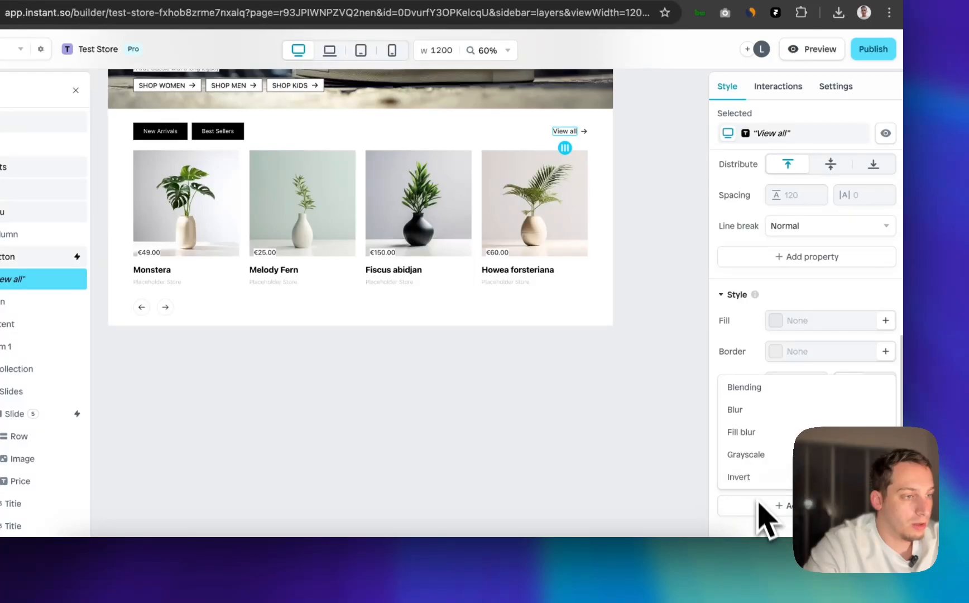
{"action": "left_click", "coordinate": [740, 341]}
{"action": "scroll", "coordinate": [740, 341], "scroll_direction": "up", "scroll_amount": 4}
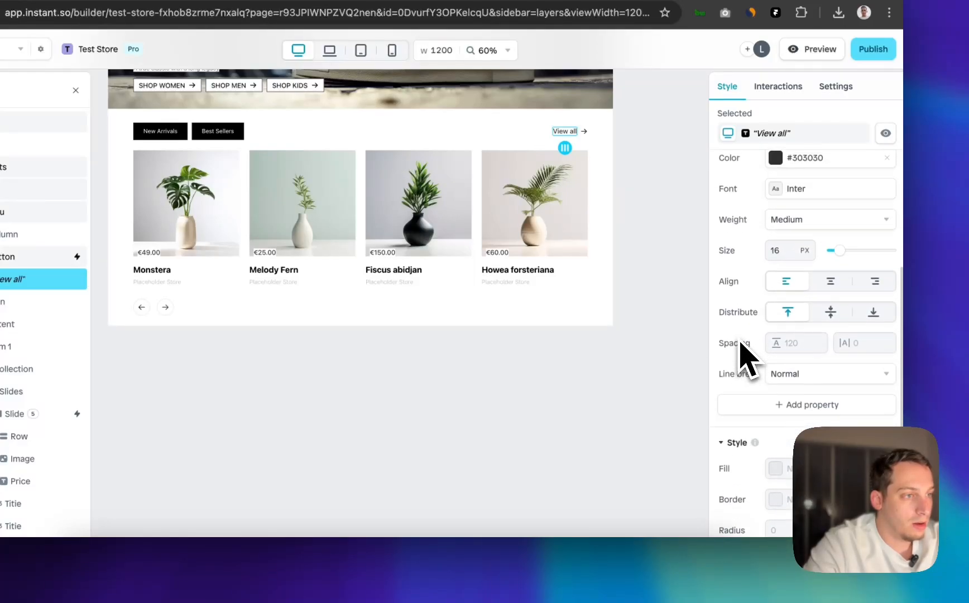
{"action": "scroll", "coordinate": [740, 342], "scroll_direction": "up", "scroll_amount": 2}
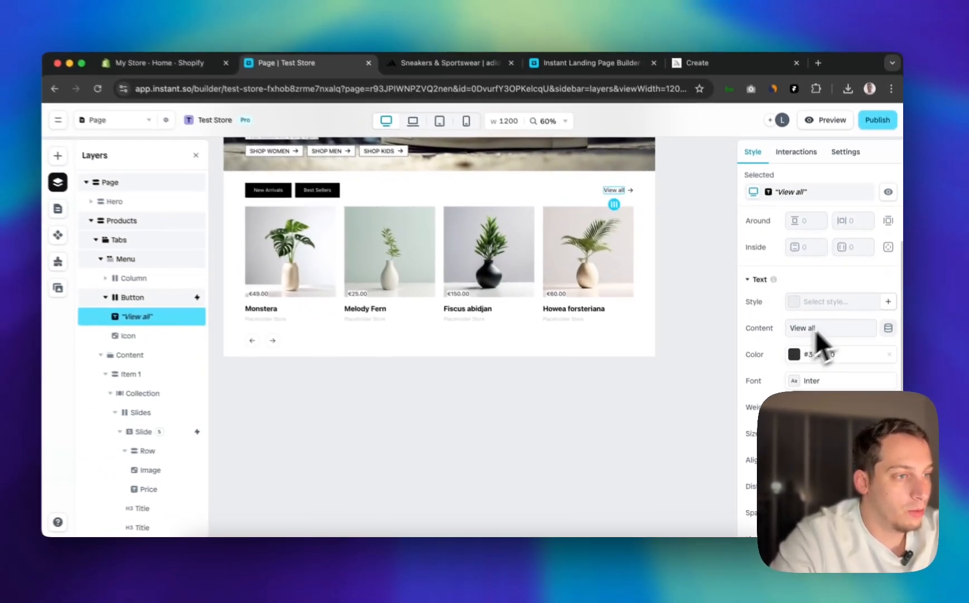
{"action": "scroll", "coordinate": [843, 329], "scroll_direction": "up", "scroll_amount": 3}
{"action": "scroll", "coordinate": [843, 329], "scroll_direction": "down", "scroll_amount": 5}
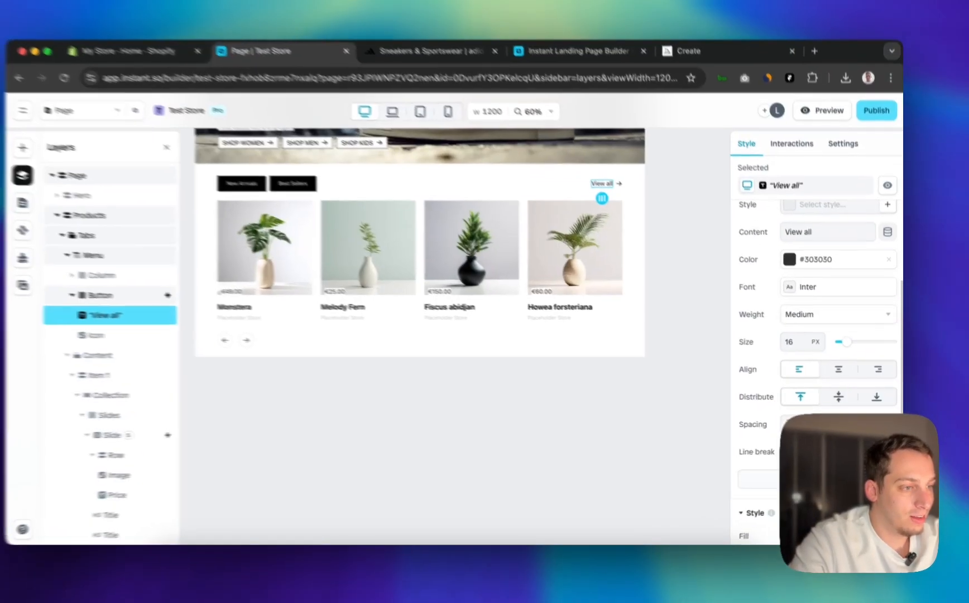
Try a #000000 text border with width 1 on the "View all" text
{"action": "left_click", "coordinate": [806, 475]}
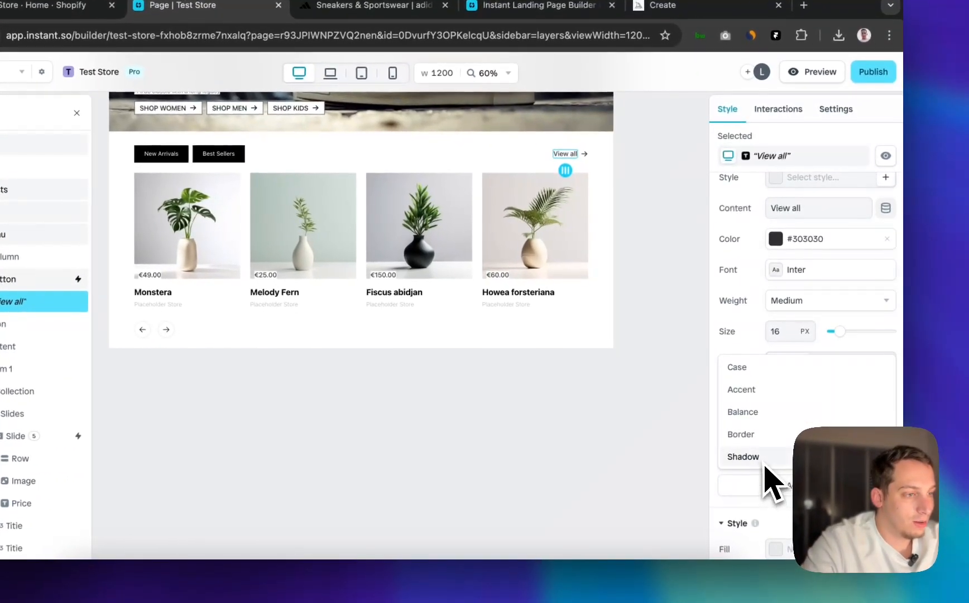
{"action": "left_click", "coordinate": [752, 436]}
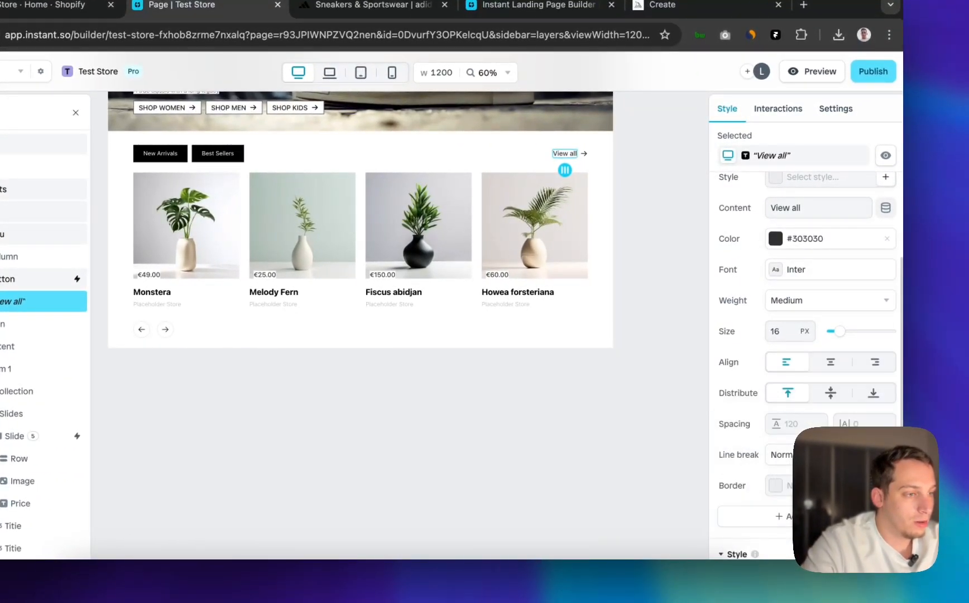
{"action": "left_click", "coordinate": [784, 492]}
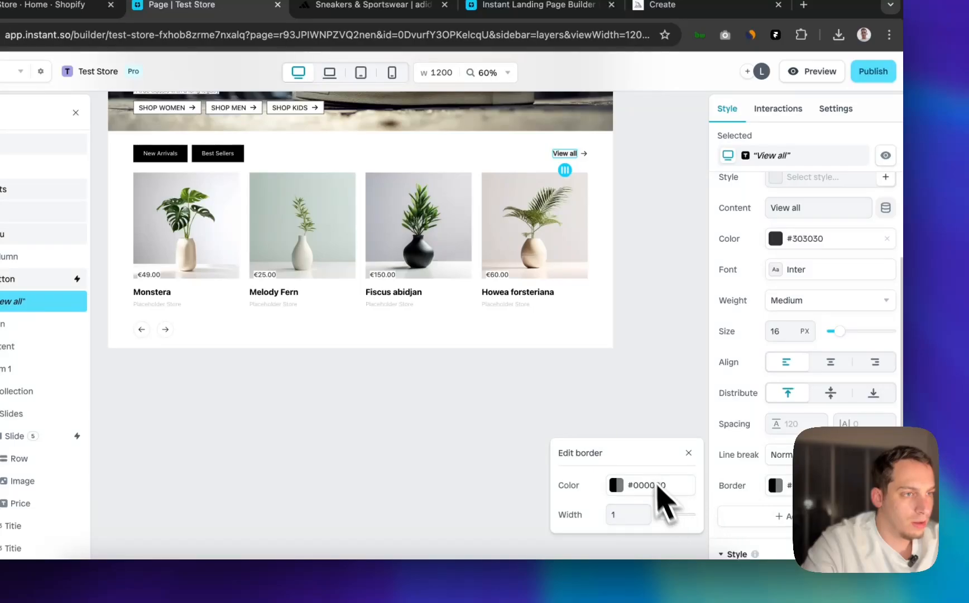
{"action": "left_click", "coordinate": [887, 485]}
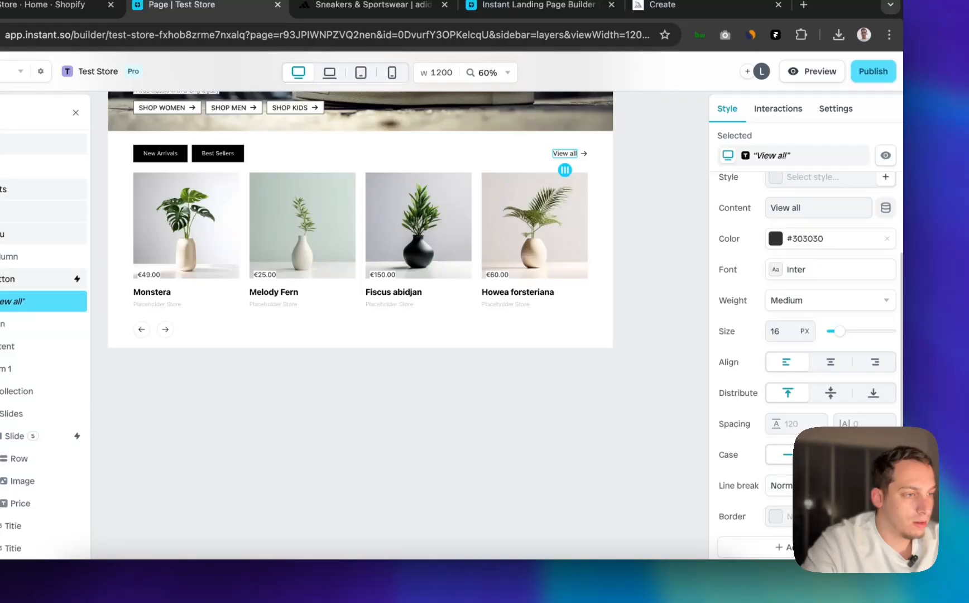
Add the Balance and Accent text properties to the "View all" text and set its accent to underline
{"action": "scroll", "coordinate": [803, 335], "scroll_direction": "down", "scroll_amount": 2}
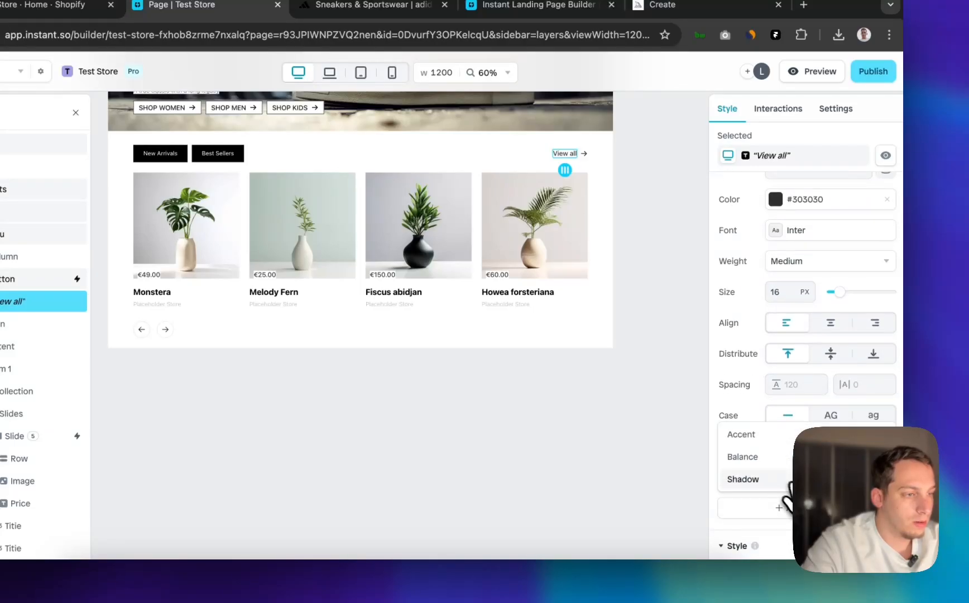
{"action": "left_click", "coordinate": [770, 457]}
{"action": "scroll", "coordinate": [774, 471], "scroll_direction": "down", "scroll_amount": 1}
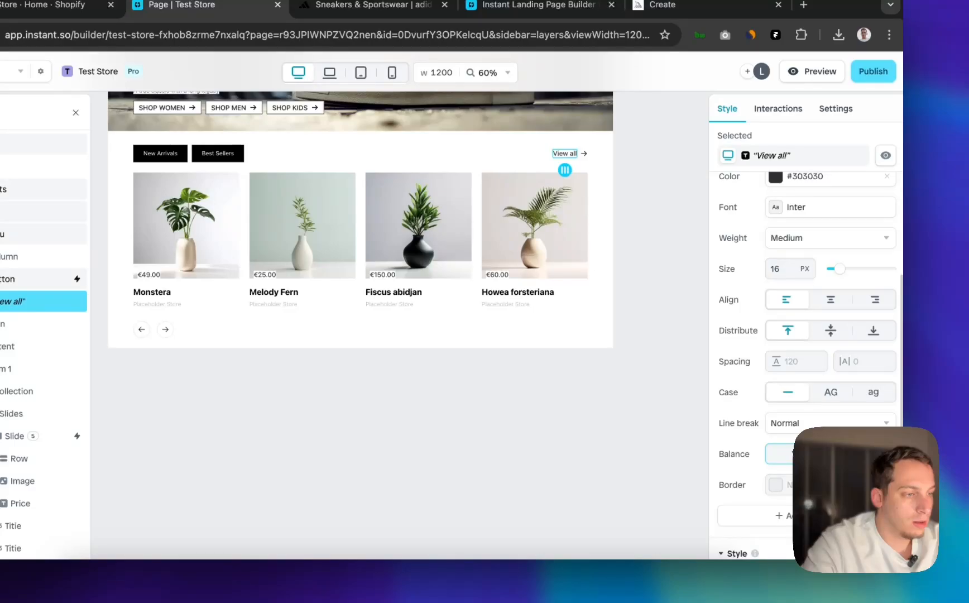
{"action": "left_click", "coordinate": [776, 464]}
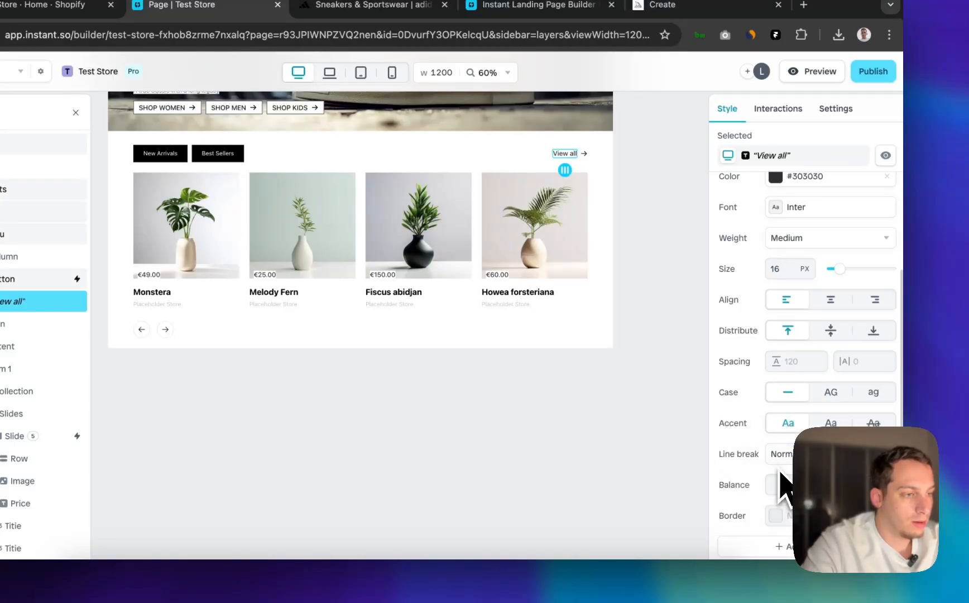
{"action": "scroll", "coordinate": [786, 485], "scroll_direction": "down", "scroll_amount": 1}
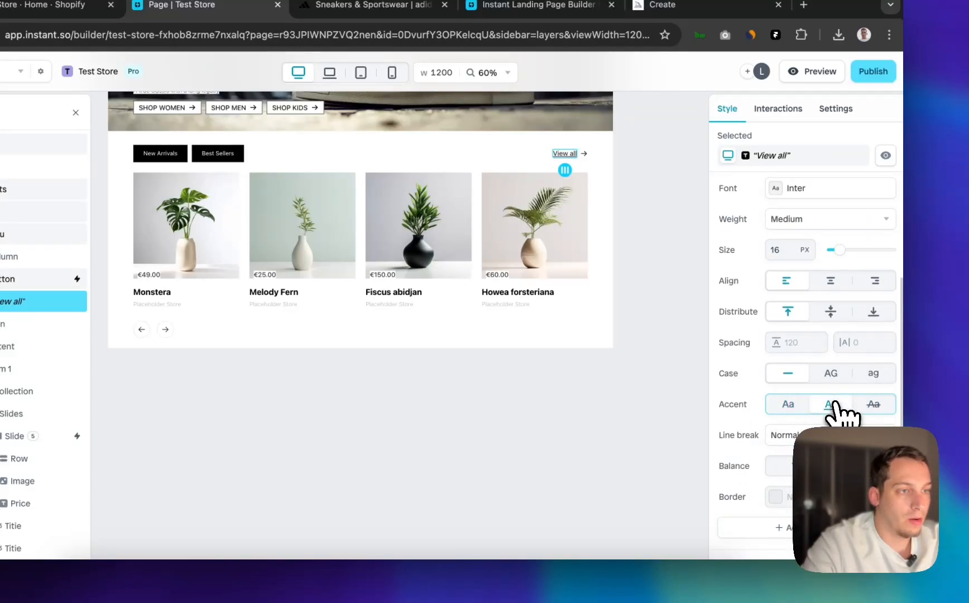
{"action": "left_click", "coordinate": [650, 212]}
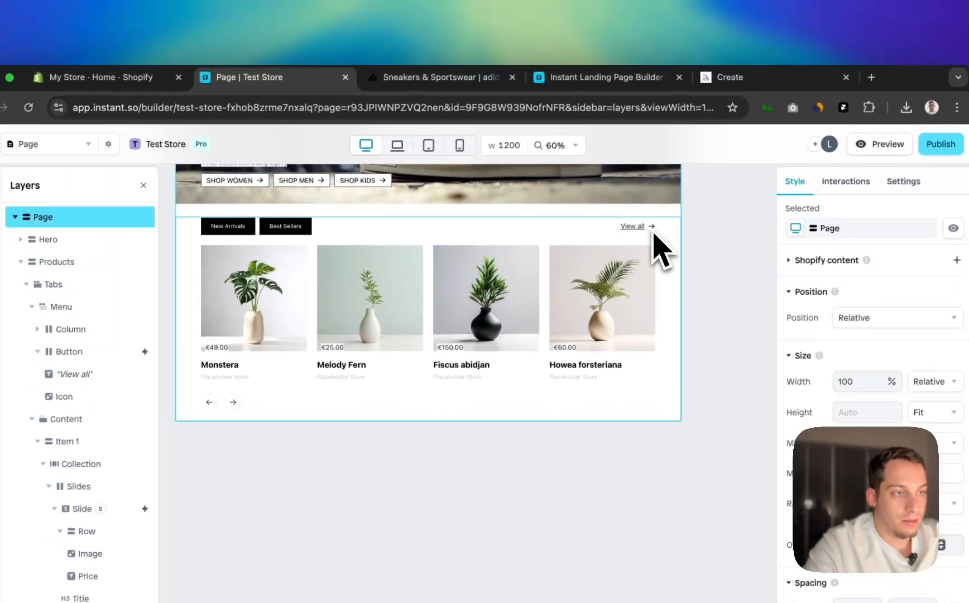
Delete the arrow icon from the "View all" button
{"action": "left_click", "coordinate": [653, 231]}
{"action": "left_click", "coordinate": [653, 231]}
{"action": "left_click", "coordinate": [653, 231]}
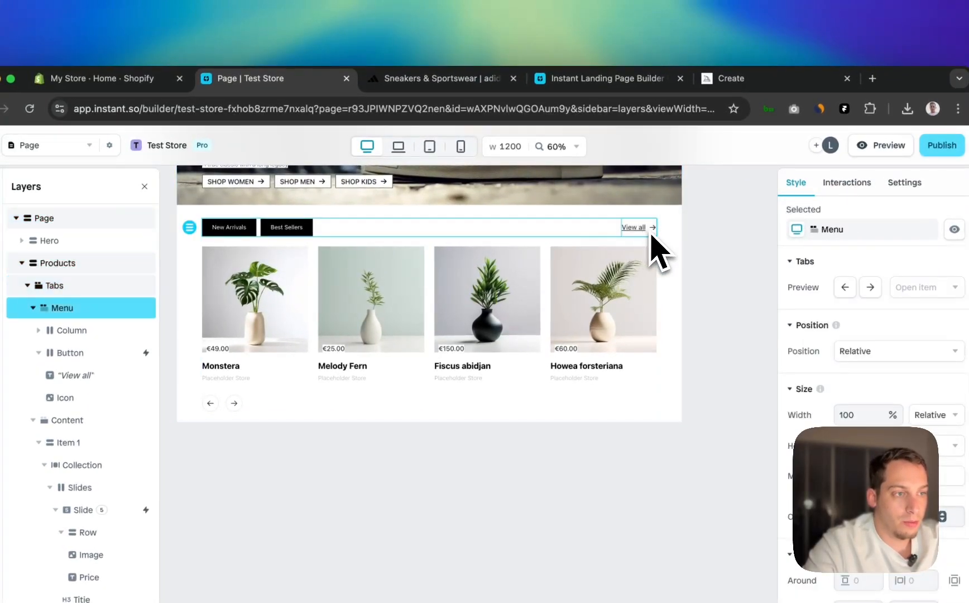
{"action": "left_click", "coordinate": [653, 231]}
{"action": "left_click", "coordinate": [653, 231]}
{"action": "key", "text": "BackSpace"}
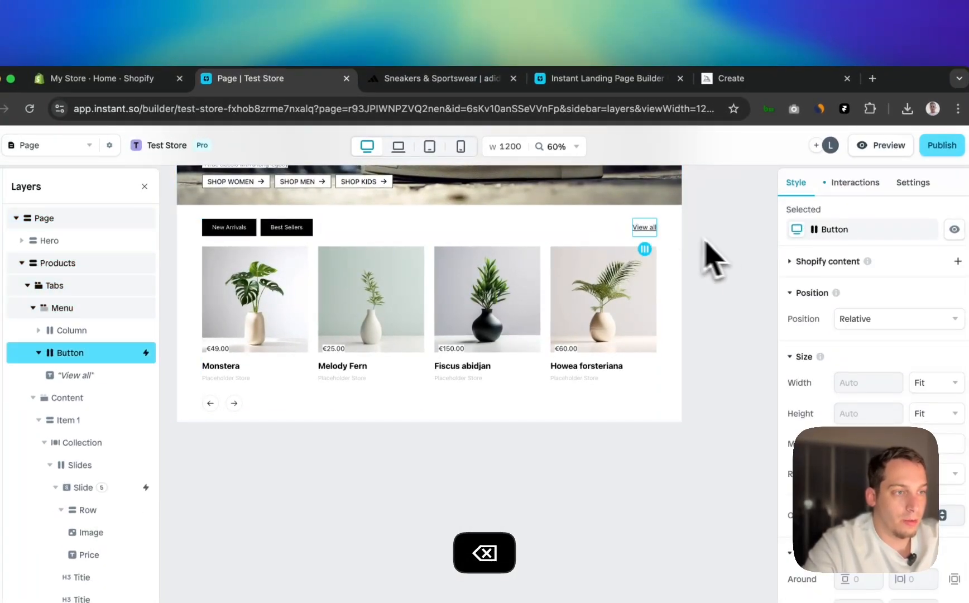
{"action": "left_click", "coordinate": [725, 261]}
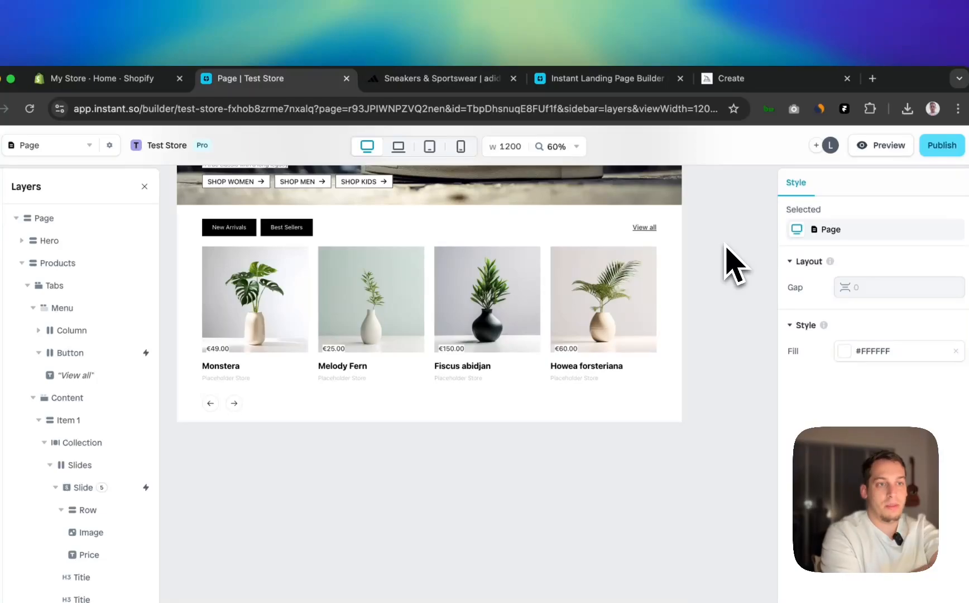
Check the tab section on the adidas page, then collapse Item 1 and select Item 2, the Best Sellers content, in the Tabs layers
{"action": "left_click", "coordinate": [424, 78]}
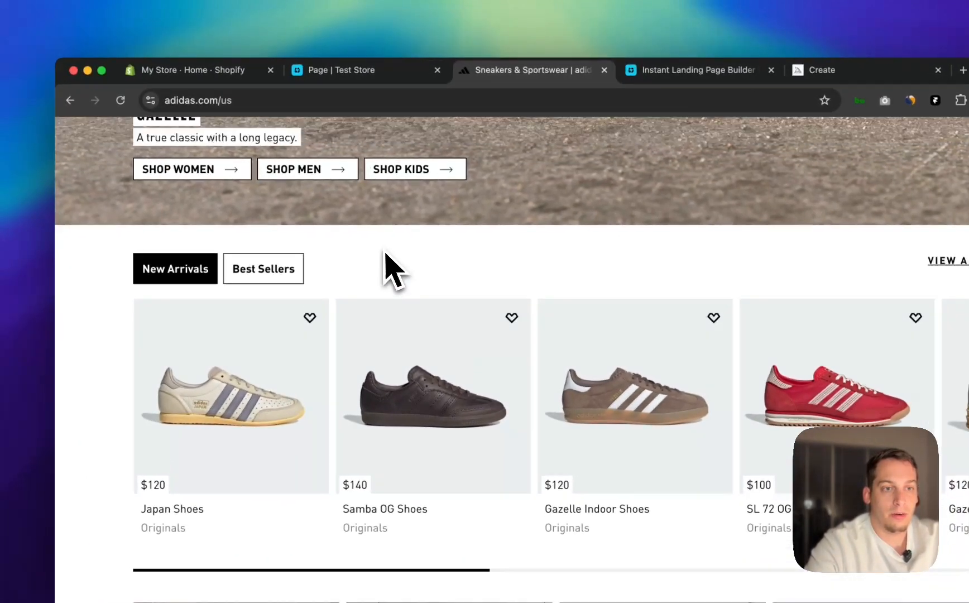
{"action": "scroll", "coordinate": [385, 254], "scroll_direction": "up", "scroll_amount": 3}
{"action": "left_click", "coordinate": [384, 68]}
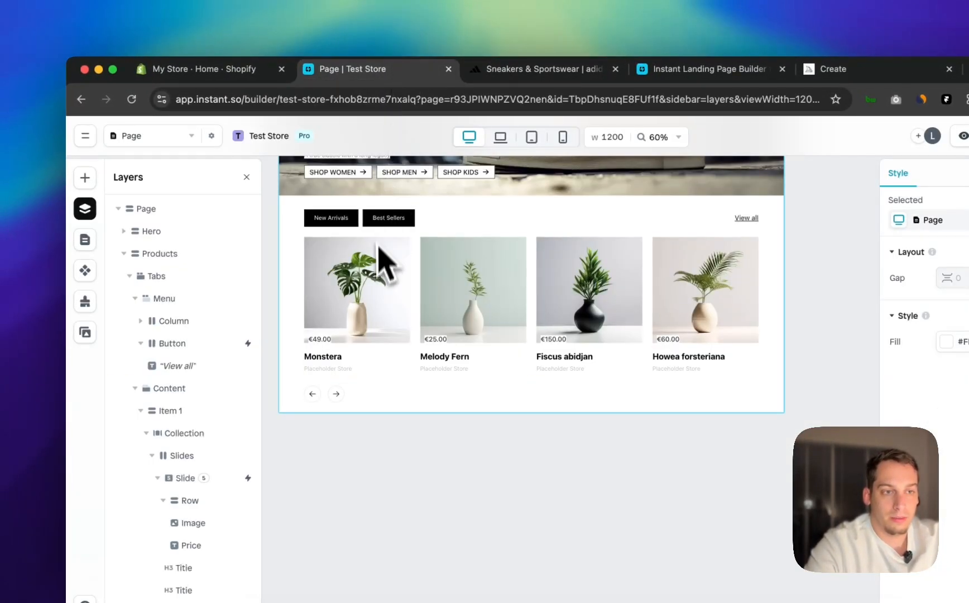
{"action": "left_click", "coordinate": [437, 238]}
{"action": "left_click", "coordinate": [455, 234]}
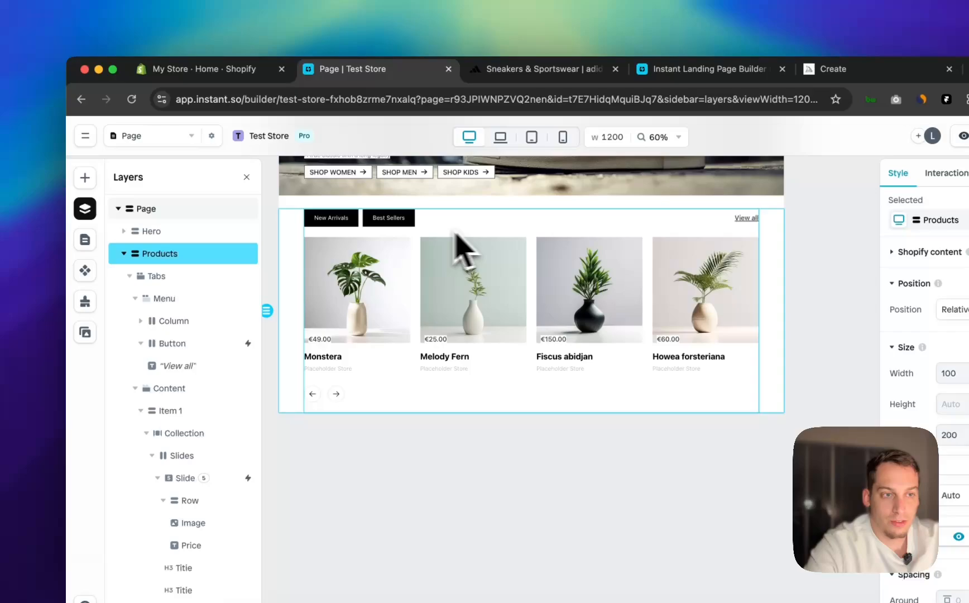
{"action": "left_click", "coordinate": [398, 229]}
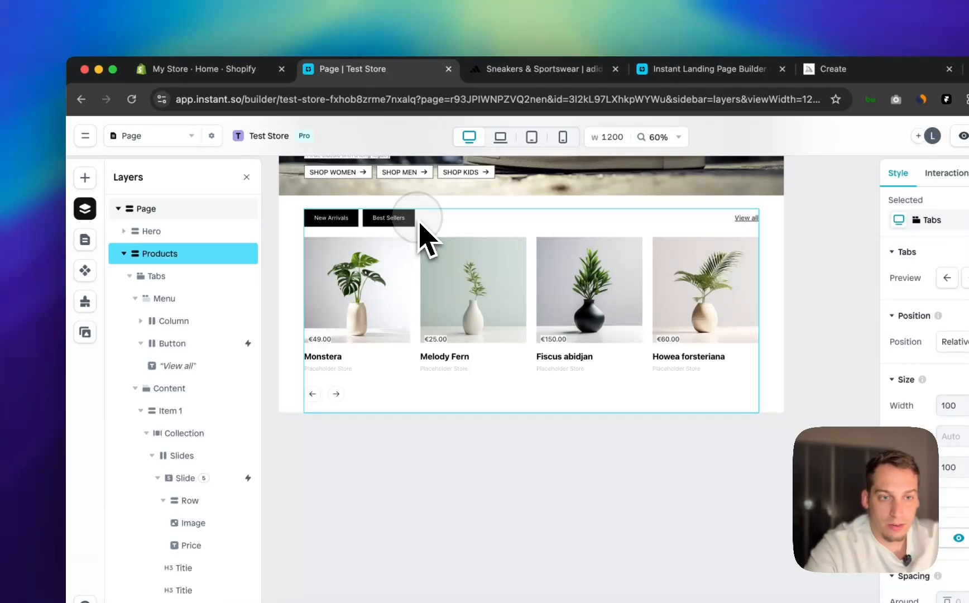
{"action": "left_click", "coordinate": [138, 390]}
{"action": "left_click", "coordinate": [136, 391]}
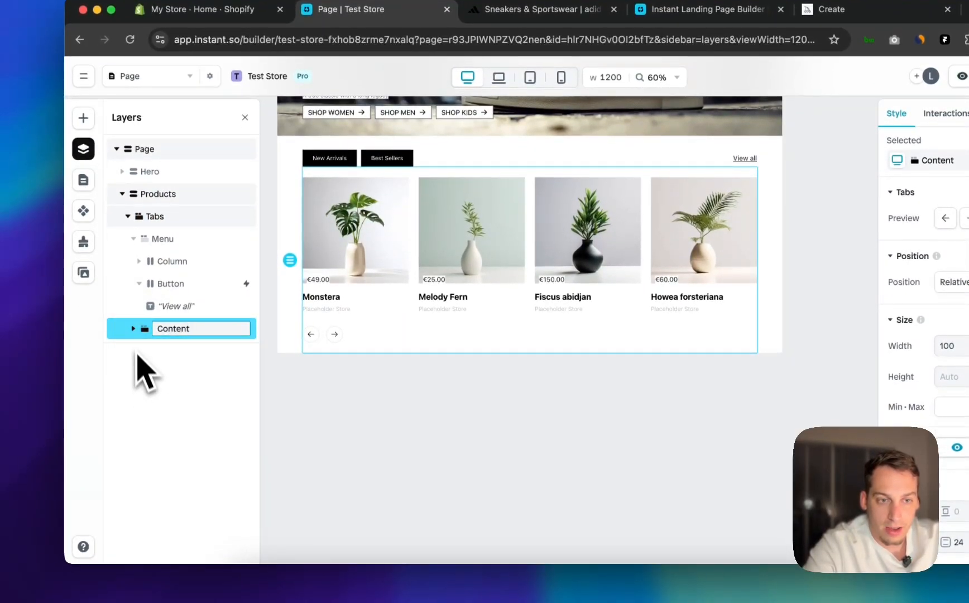
{"action": "left_click", "coordinate": [154, 377]}
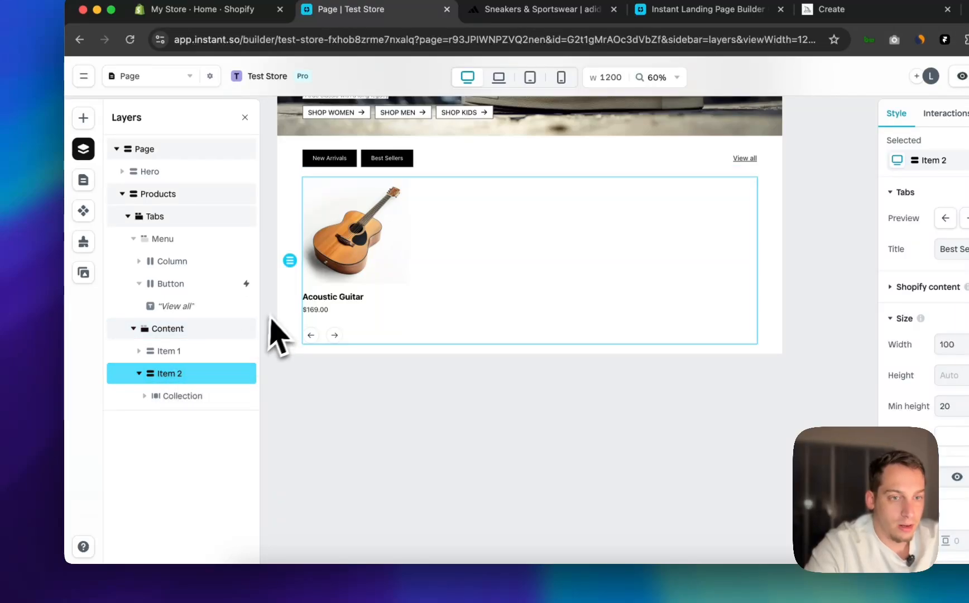
Examine the tab menu's layers and the Triggers' style and interaction settings, including its hover and active effects
{"action": "scroll", "coordinate": [792, 391], "scroll_direction": "down", "scroll_amount": 6}
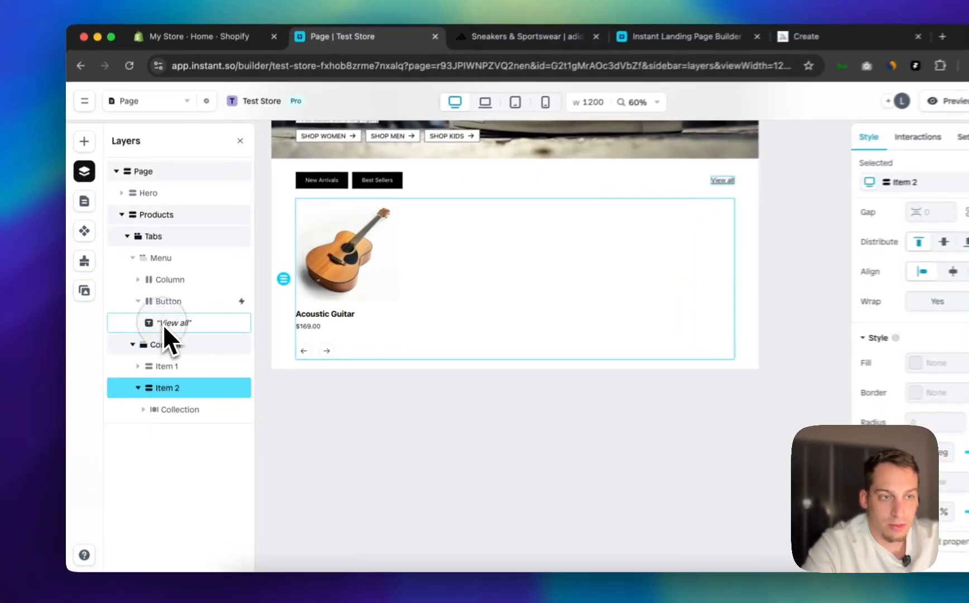
{"action": "left_click", "coordinate": [158, 322]}
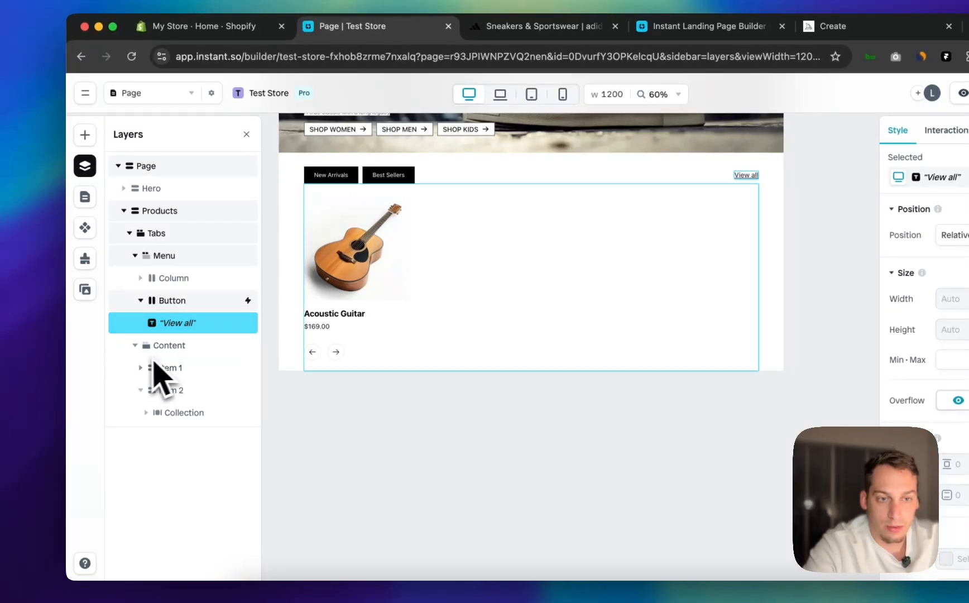
{"action": "left_click", "coordinate": [146, 347]}
{"action": "left_click", "coordinate": [159, 324]}
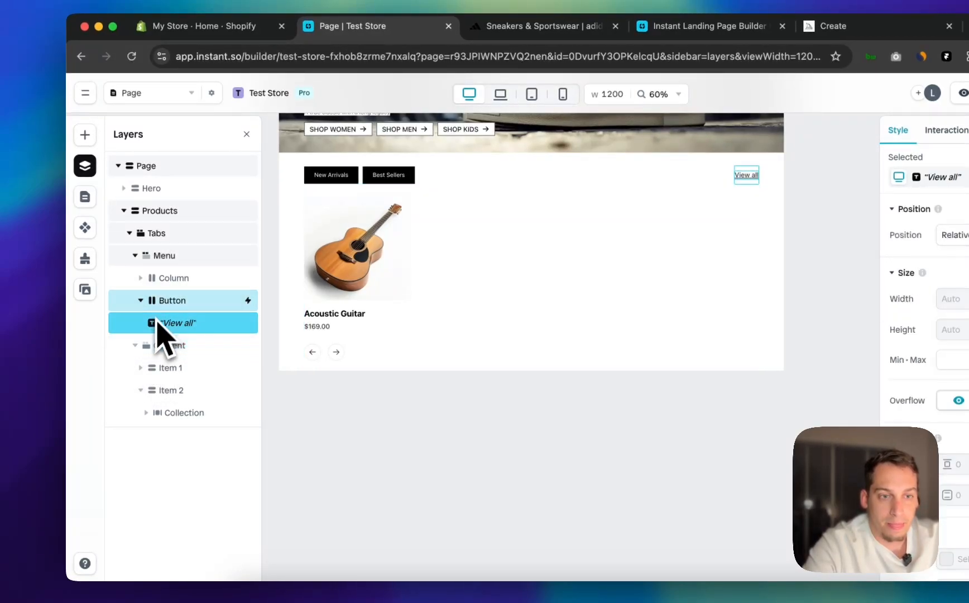
{"action": "left_click", "coordinate": [161, 300]}
{"action": "left_click", "coordinate": [159, 285]}
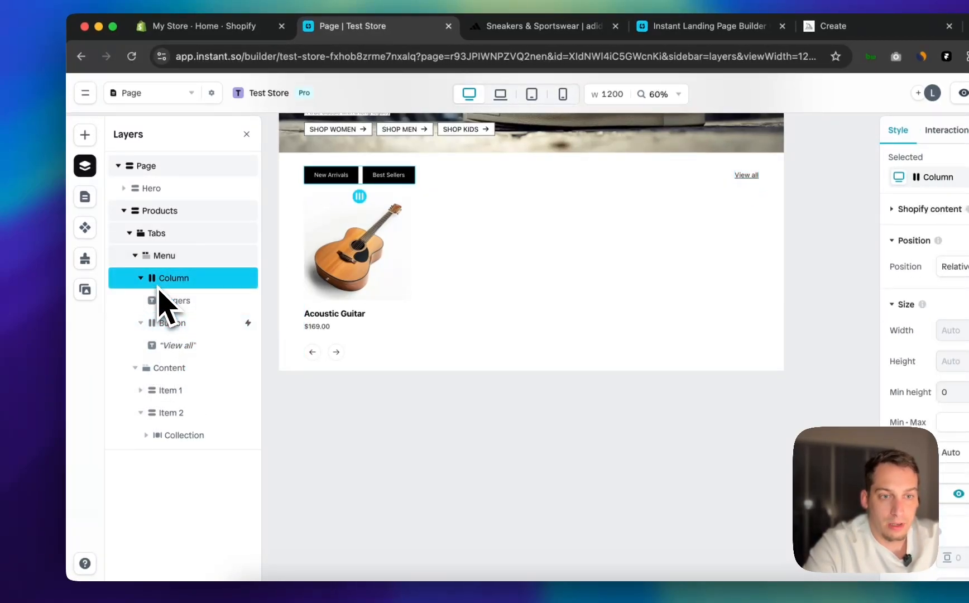
{"action": "left_click", "coordinate": [167, 300]}
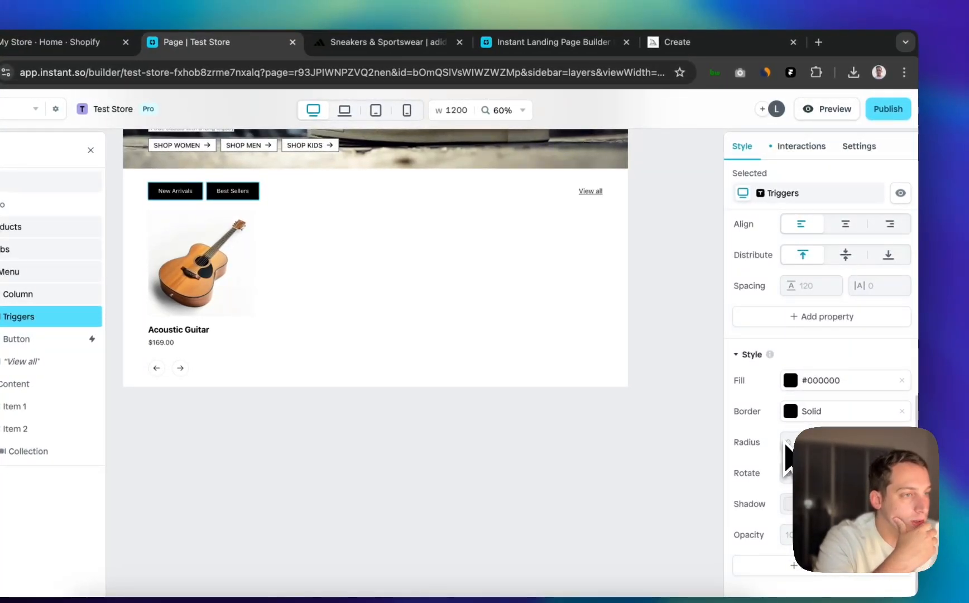
{"action": "scroll", "coordinate": [783, 441], "scroll_direction": "up", "scroll_amount": 10}
{"action": "left_click", "coordinate": [799, 148]}
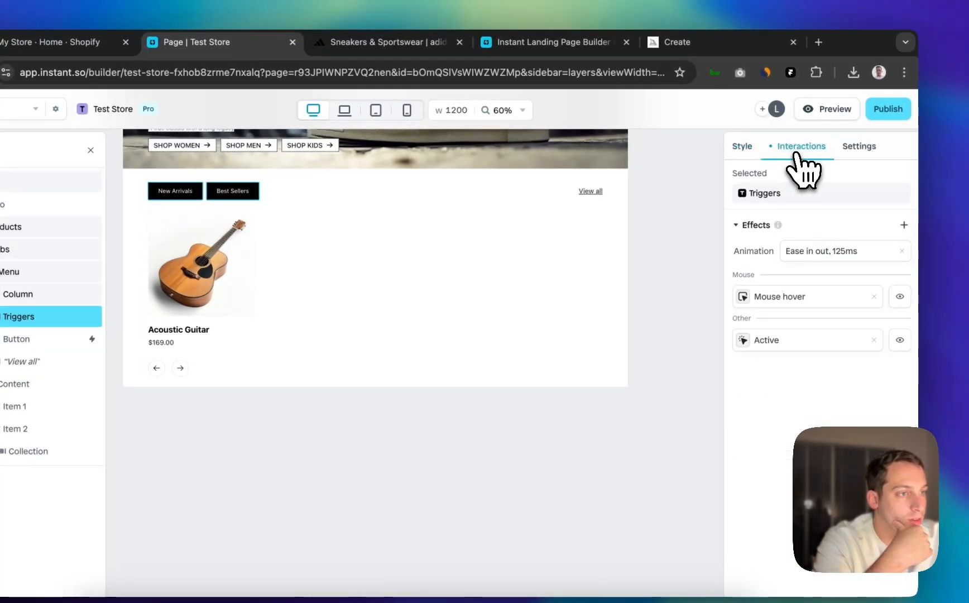
{"action": "left_click", "coordinate": [742, 146]}
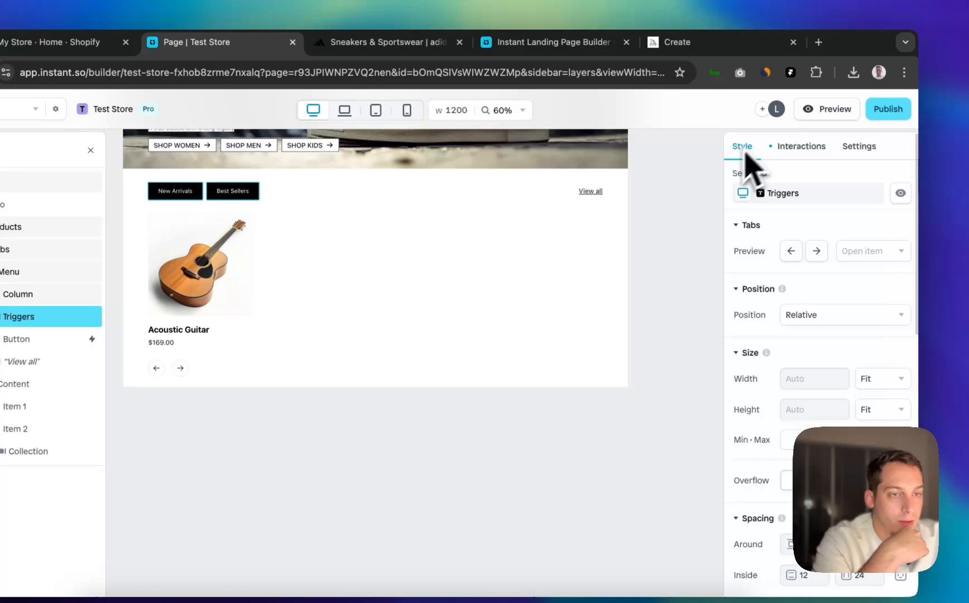
{"action": "left_click", "coordinate": [673, 343]}
{"action": "scroll", "coordinate": [675, 352], "scroll_direction": "up", "scroll_amount": 3}
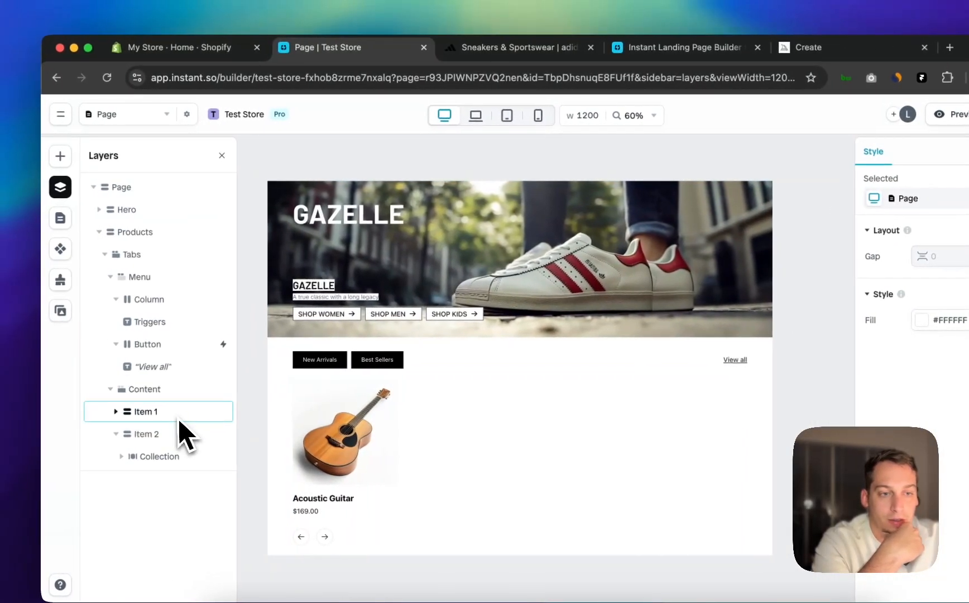
Show the New Arrivals item in the tabs and check the page at the laptop and 768 px tablet sizes
{"action": "left_click", "coordinate": [53, 408]}
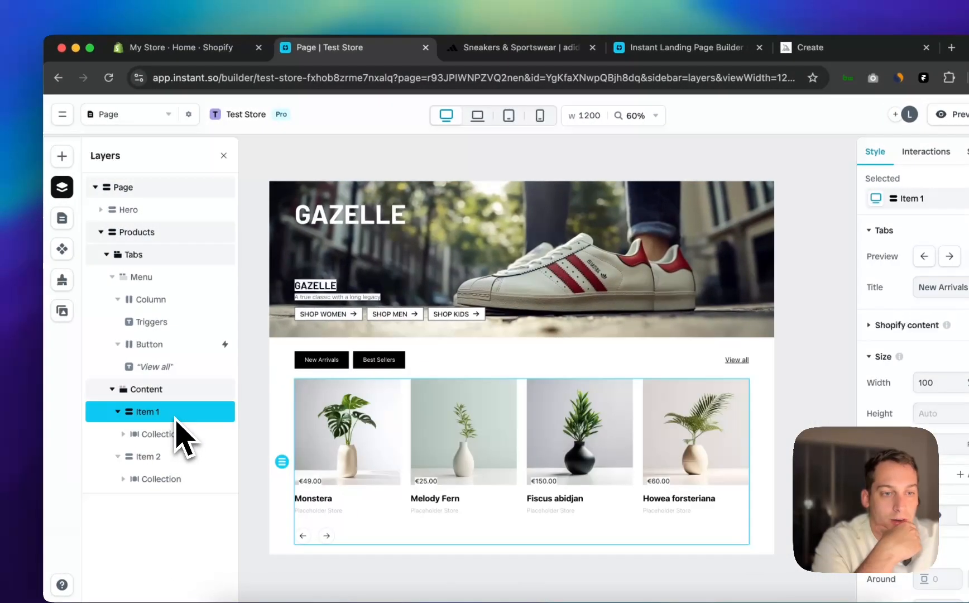
{"action": "left_click", "coordinate": [265, 418]}
{"action": "scroll", "coordinate": [257, 421], "scroll_direction": "down", "scroll_amount": 5}
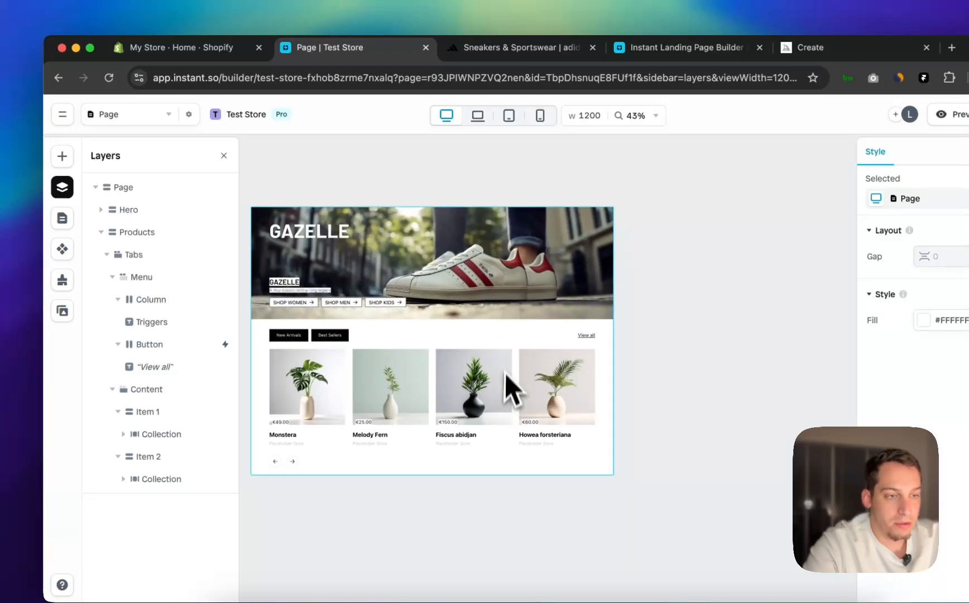
{"action": "left_click", "coordinate": [478, 115]}
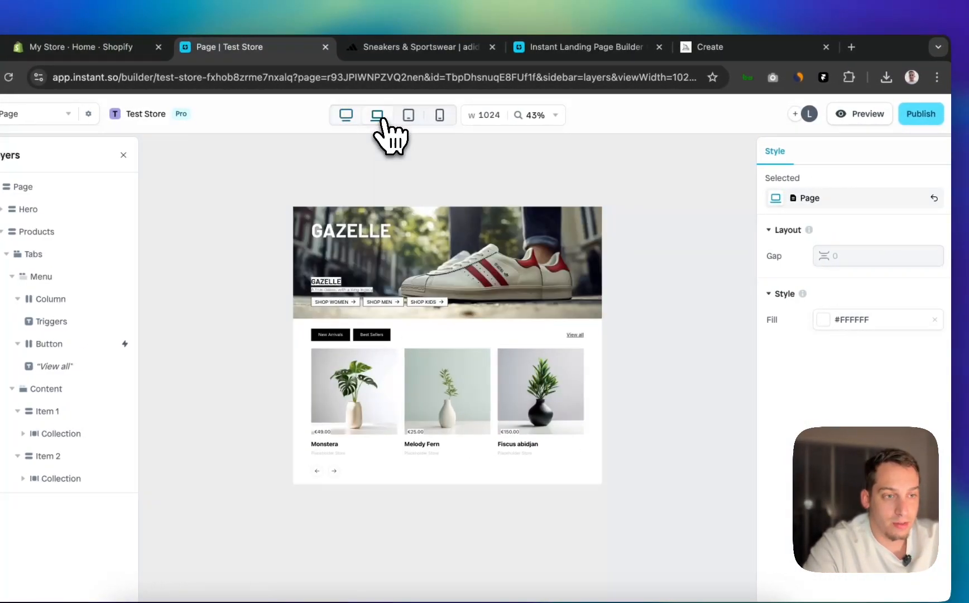
{"action": "left_click", "coordinate": [414, 119]}
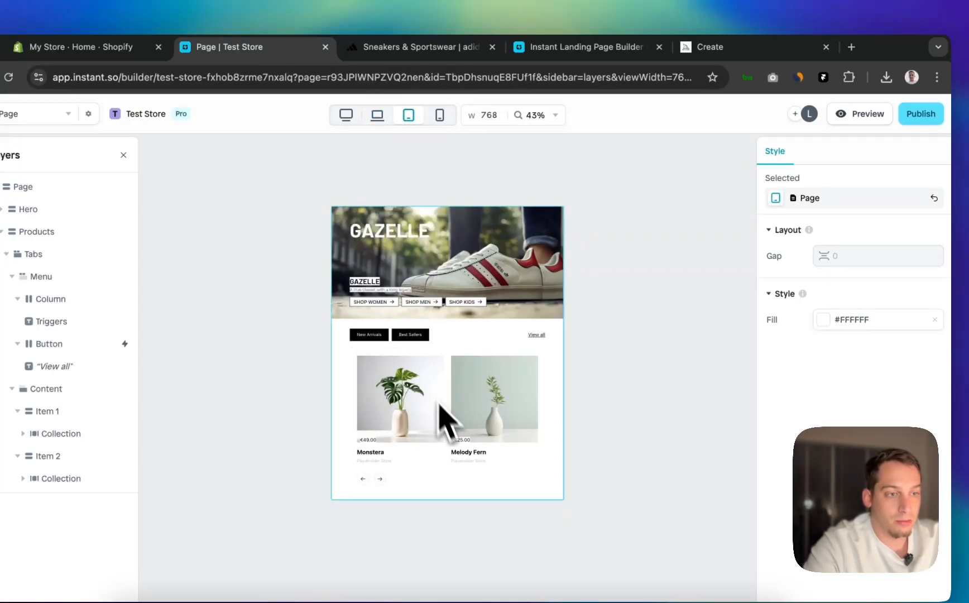
Inspect the Products, Content, Item 1, Tabs, Menu and Column layers for the source of the extra tablet spacing
{"action": "left_click", "coordinate": [353, 368]}
{"action": "left_click", "coordinate": [358, 374]}
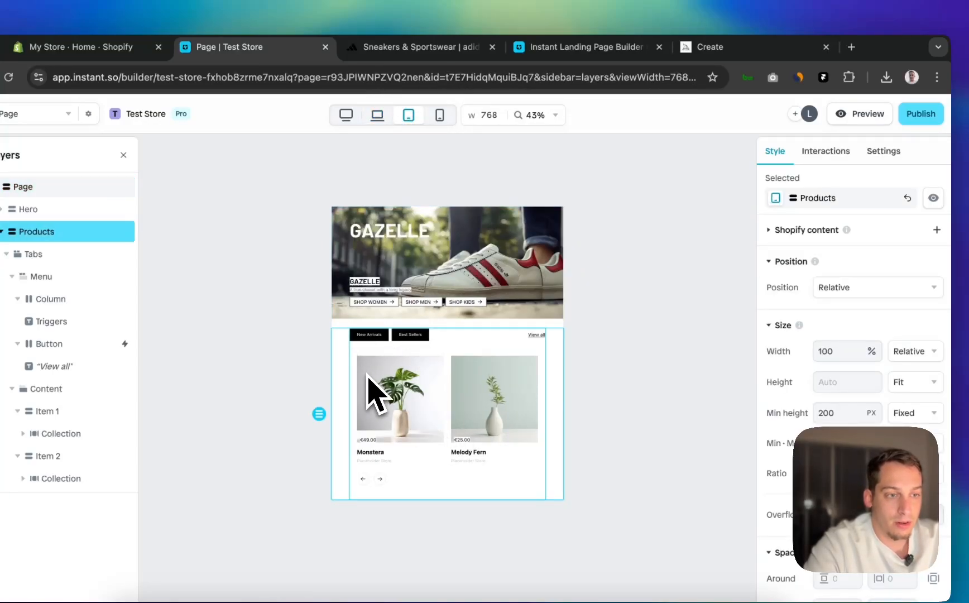
{"action": "left_click", "coordinate": [363, 377]}
{"action": "left_click", "coordinate": [357, 381]}
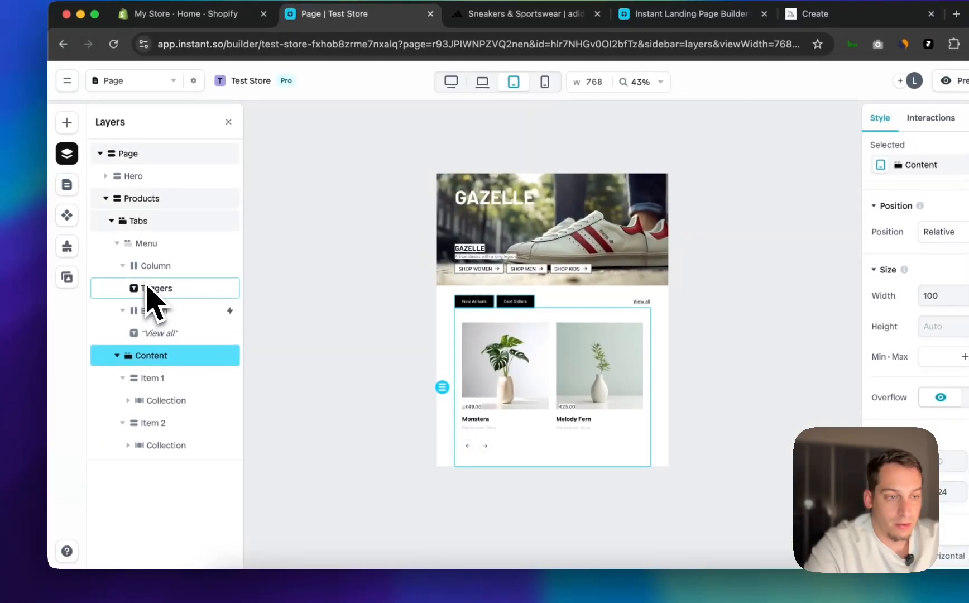
{"action": "left_click", "coordinate": [310, 357]}
{"action": "left_click", "coordinate": [463, 391]}
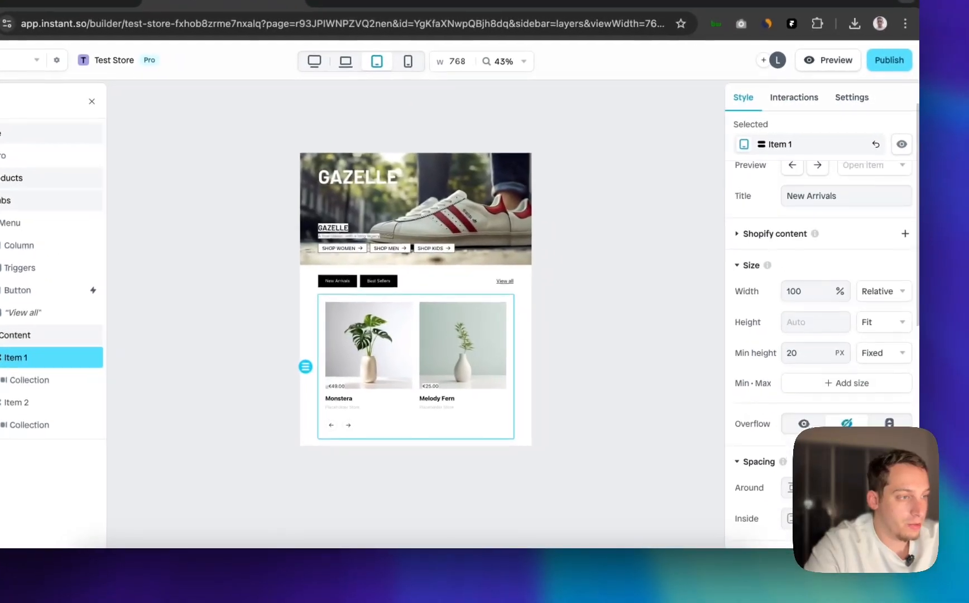
{"action": "scroll", "coordinate": [815, 351], "scroll_direction": "down", "scroll_amount": 2}
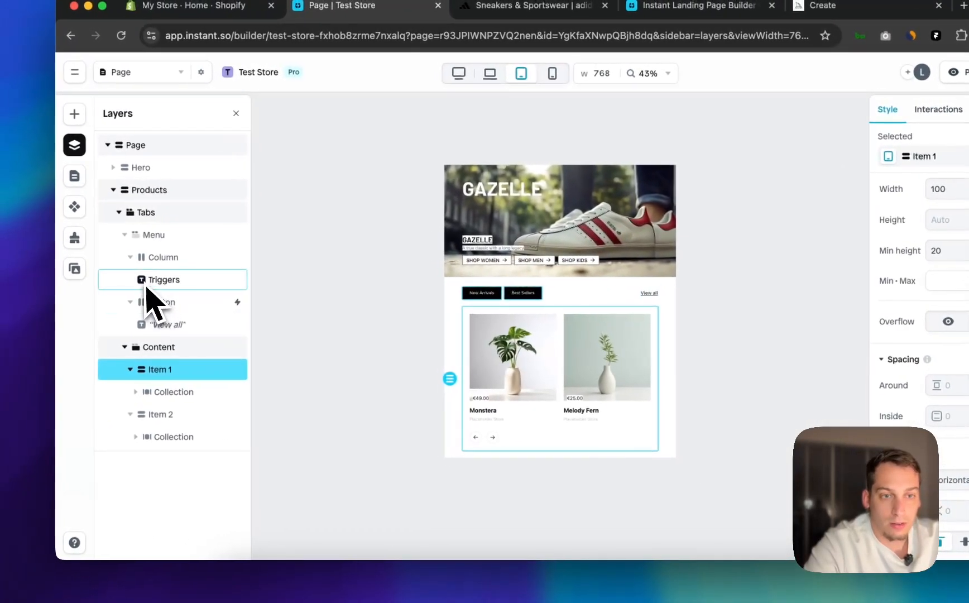
{"action": "left_click", "coordinate": [148, 214]}
{"action": "left_click", "coordinate": [140, 218]}
{"action": "scroll", "coordinate": [871, 425], "scroll_direction": "down", "scroll_amount": 3}
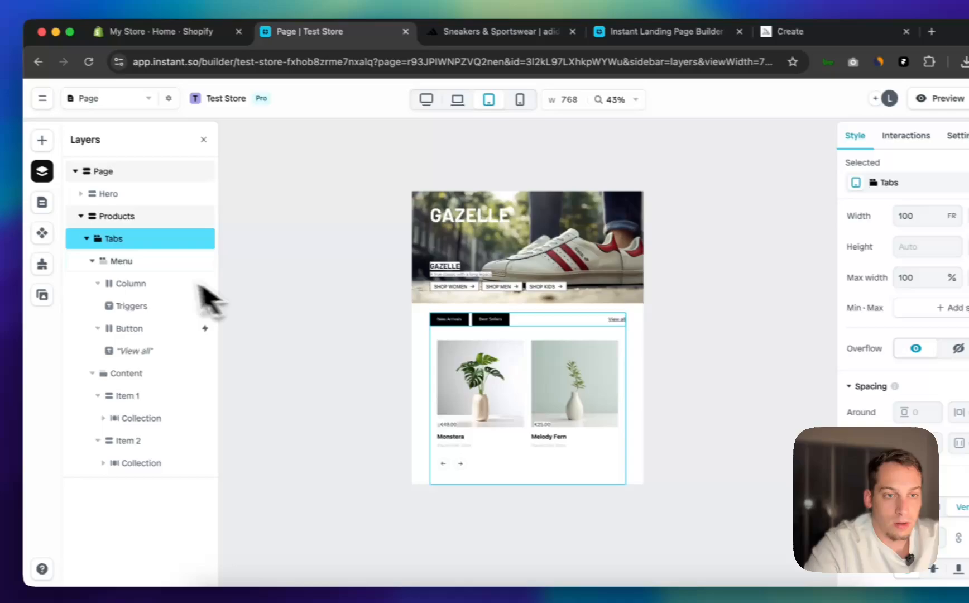
{"action": "left_click", "coordinate": [11, 238]}
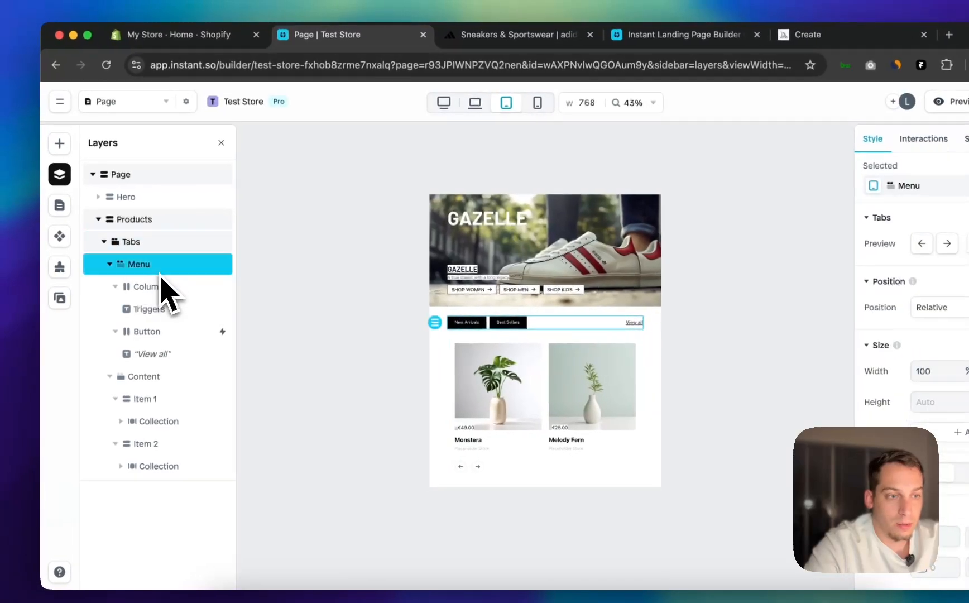
{"action": "left_click", "coordinate": [151, 279]}
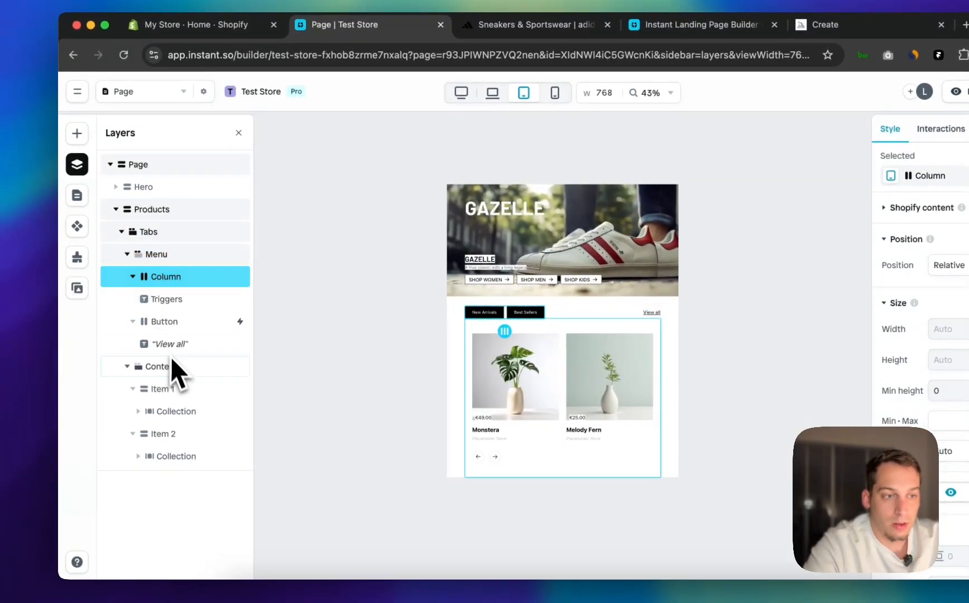
Set the vertical inside spacing of the tabs' Content layer to 0 for tablet
{"action": "left_click", "coordinate": [170, 369]}
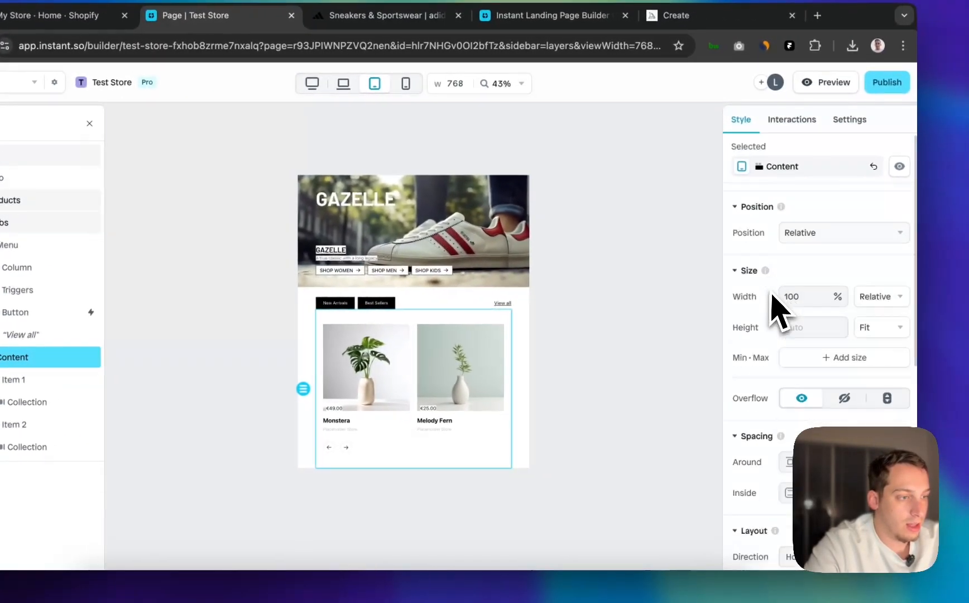
{"action": "scroll", "coordinate": [943, 329], "scroll_direction": "down", "scroll_amount": 4}
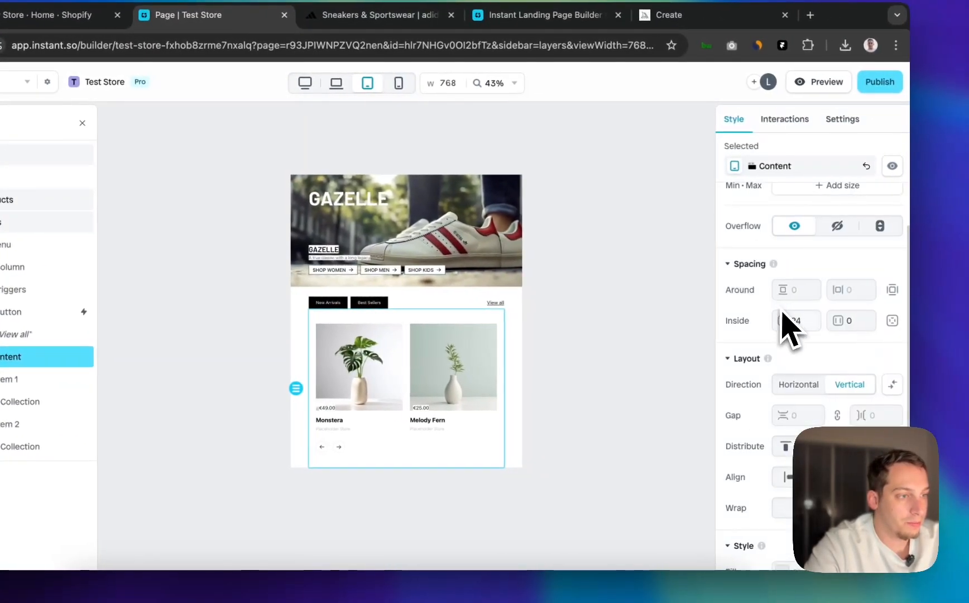
{"action": "key", "text": "Return"}
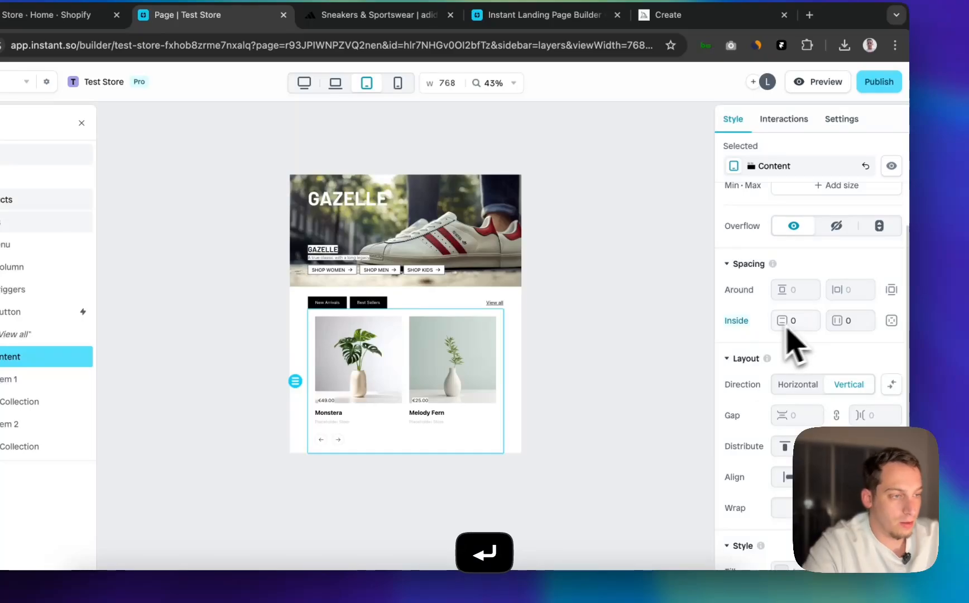
{"action": "scroll", "coordinate": [767, 335], "scroll_direction": "down", "scroll_amount": 2}
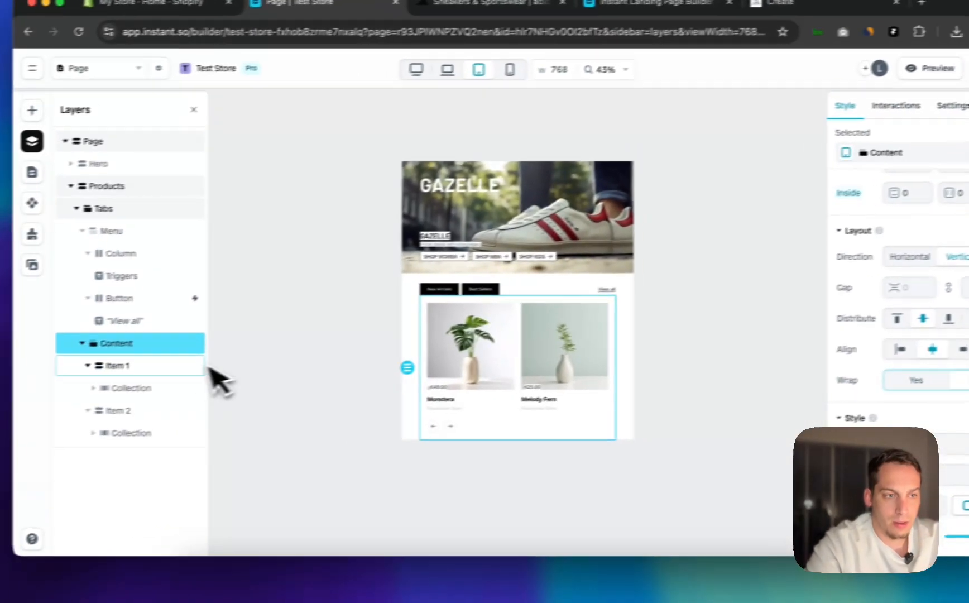
Remove the horizontal inside spacing from the Collection in Item 1 for tablet
{"action": "left_click", "coordinate": [31, 379]}
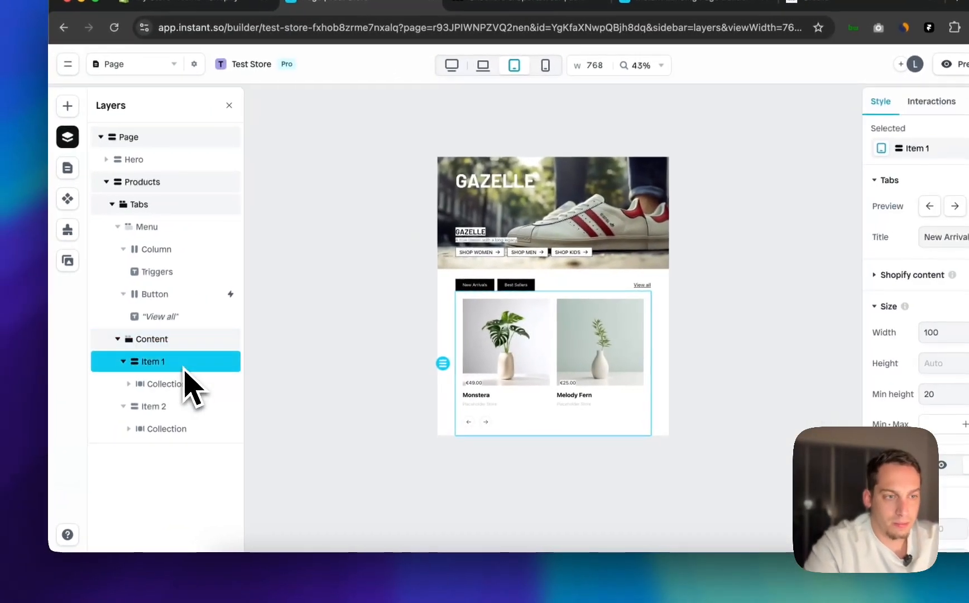
{"action": "left_click", "coordinate": [27, 424]}
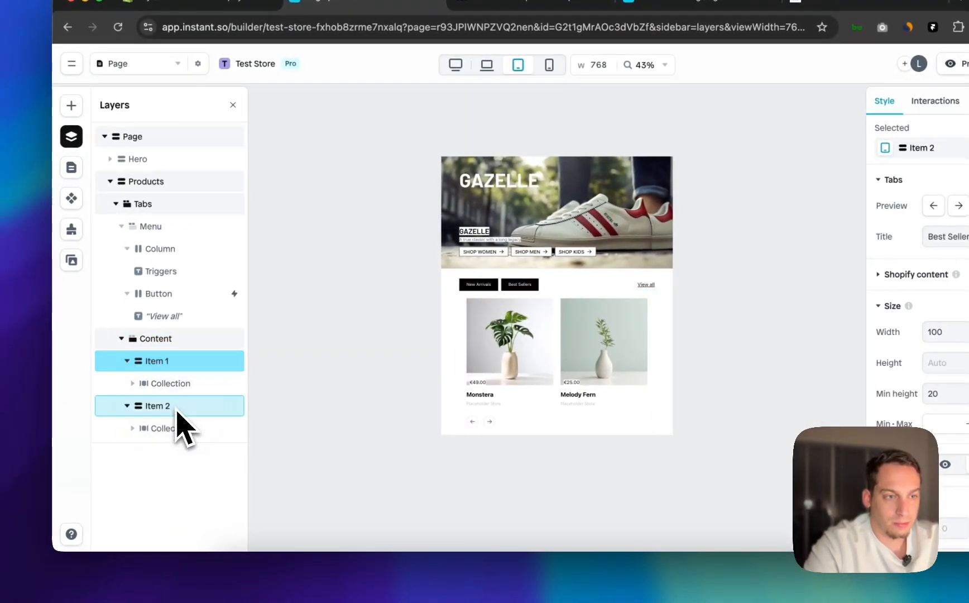
{"action": "left_click", "coordinate": [166, 363]}
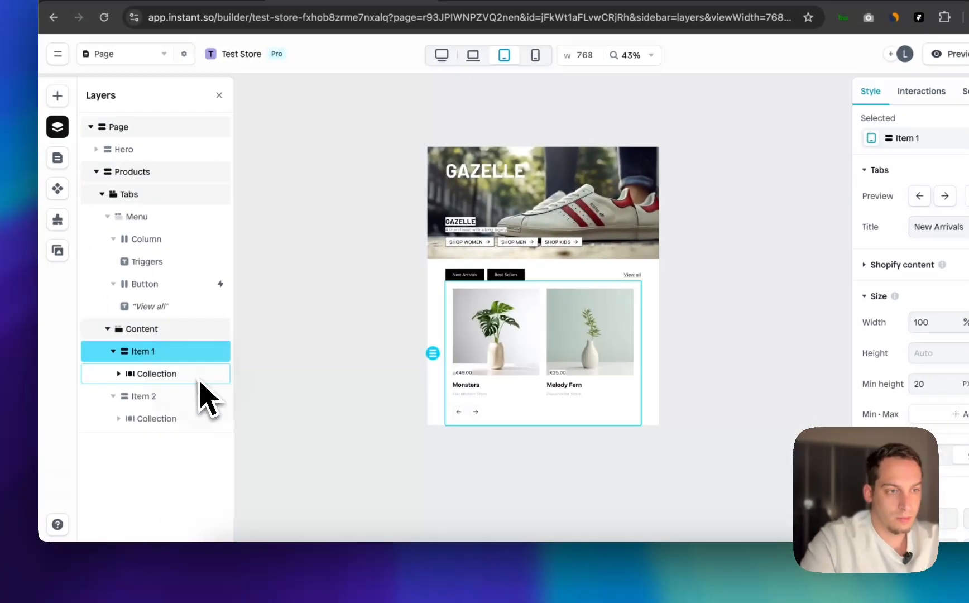
{"action": "left_click", "coordinate": [200, 380]}
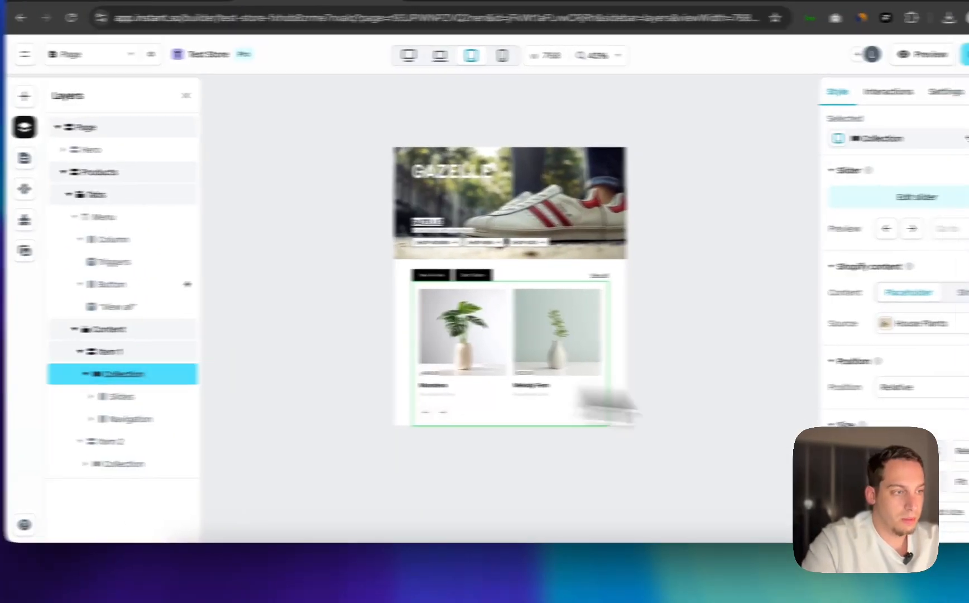
{"action": "scroll", "coordinate": [915, 363], "scroll_direction": "down", "scroll_amount": 5}
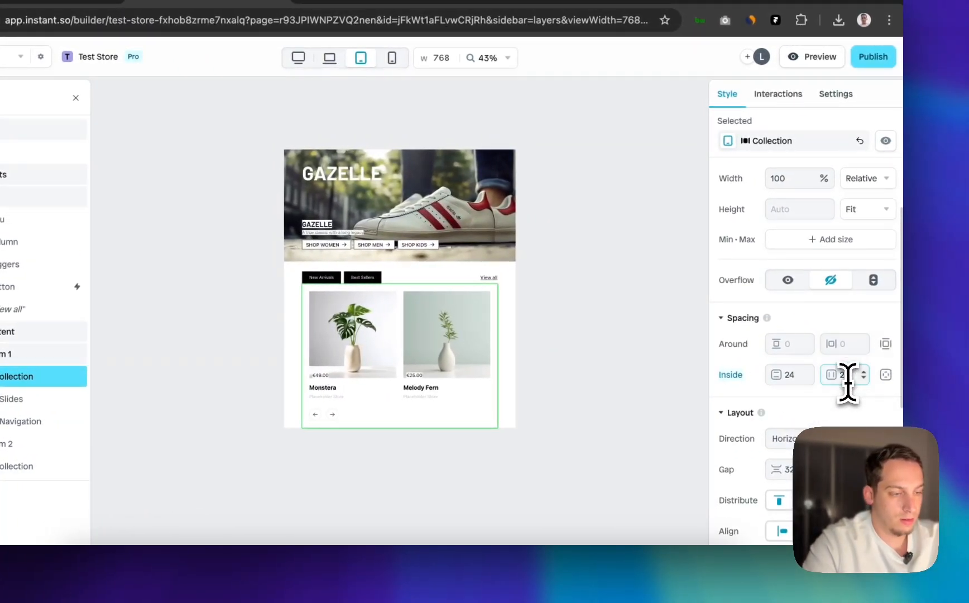
{"action": "key", "text": "BackSpace"}
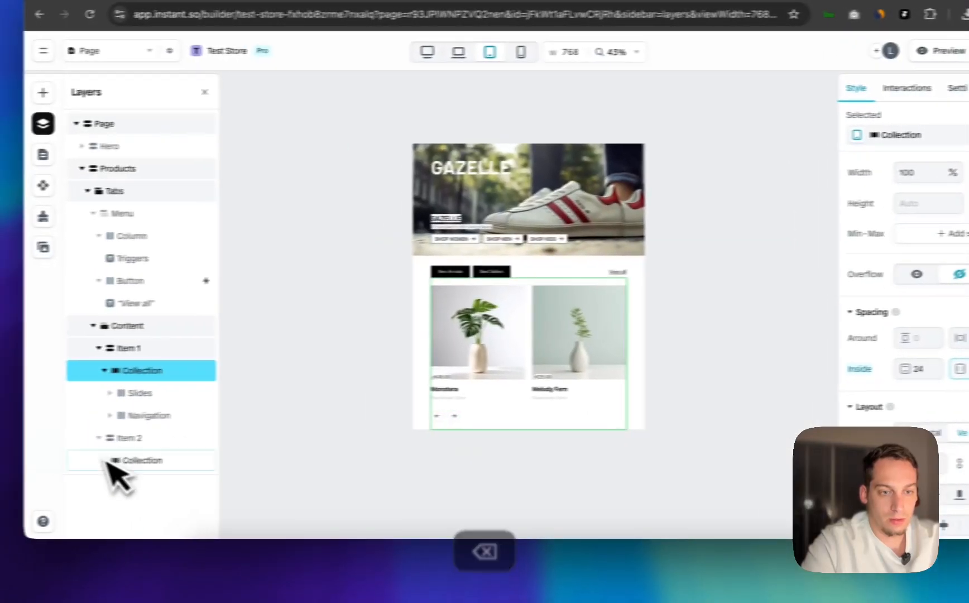
Remove the horizontal inside spacing from the Collection in Item 2 for tablet, then show Item 1 again
{"action": "left_click", "coordinate": [11, 466]}
{"action": "scroll", "coordinate": [812, 334], "scroll_direction": "down", "scroll_amount": 2}
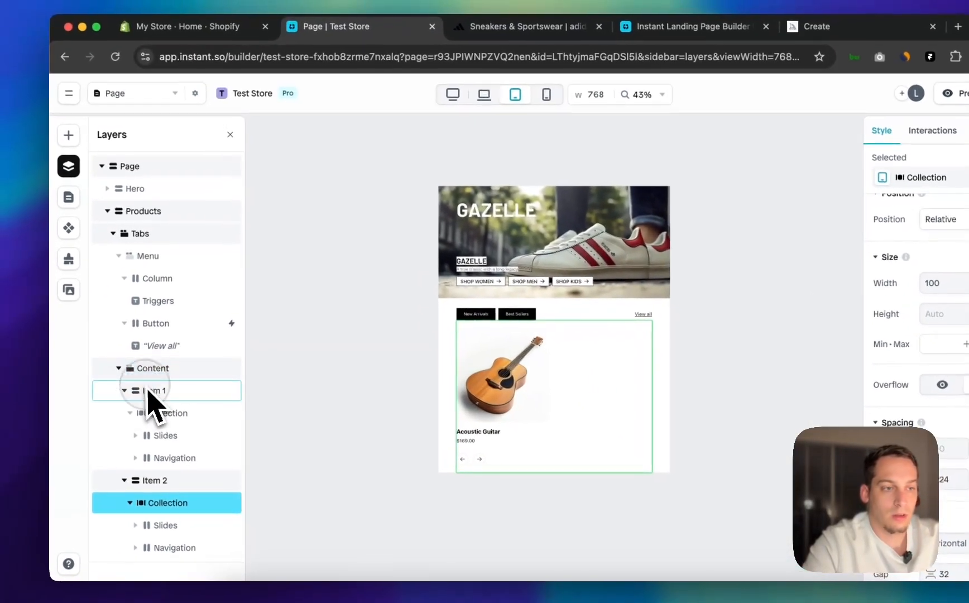
{"action": "left_click", "coordinate": [5, 355]}
{"action": "left_click", "coordinate": [223, 202]}
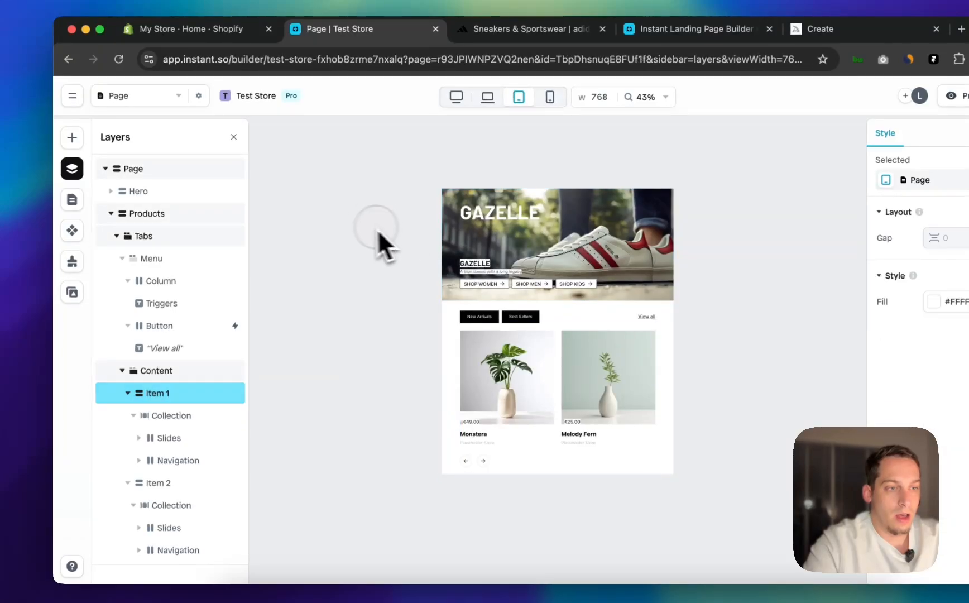
Switch to the mobile view and inspect the spacing and layout settings of the Products and Tabs layers
{"action": "left_click", "coordinate": [549, 96]}
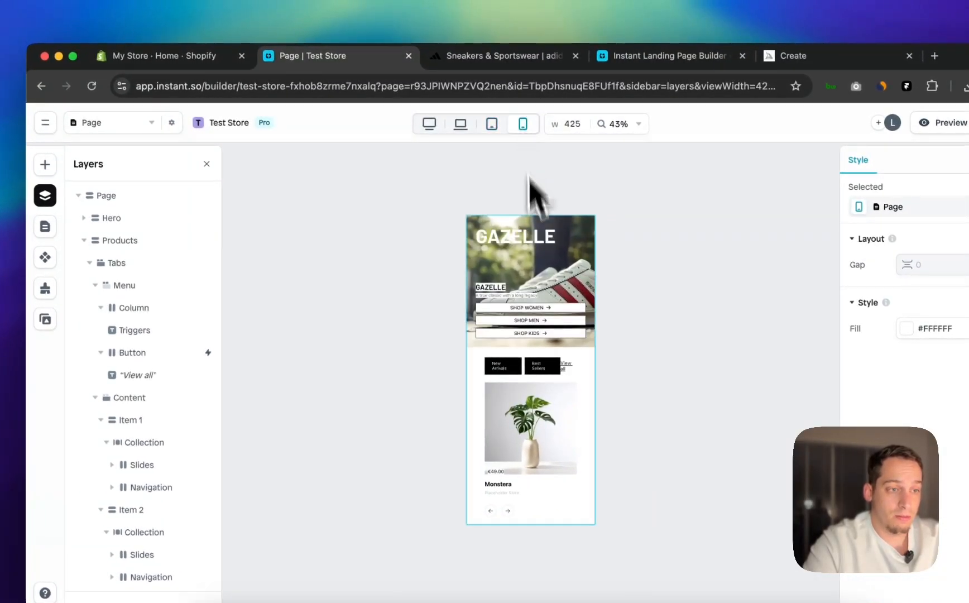
{"action": "scroll", "coordinate": [552, 396], "scroll_direction": "up", "scroll_amount": 5}
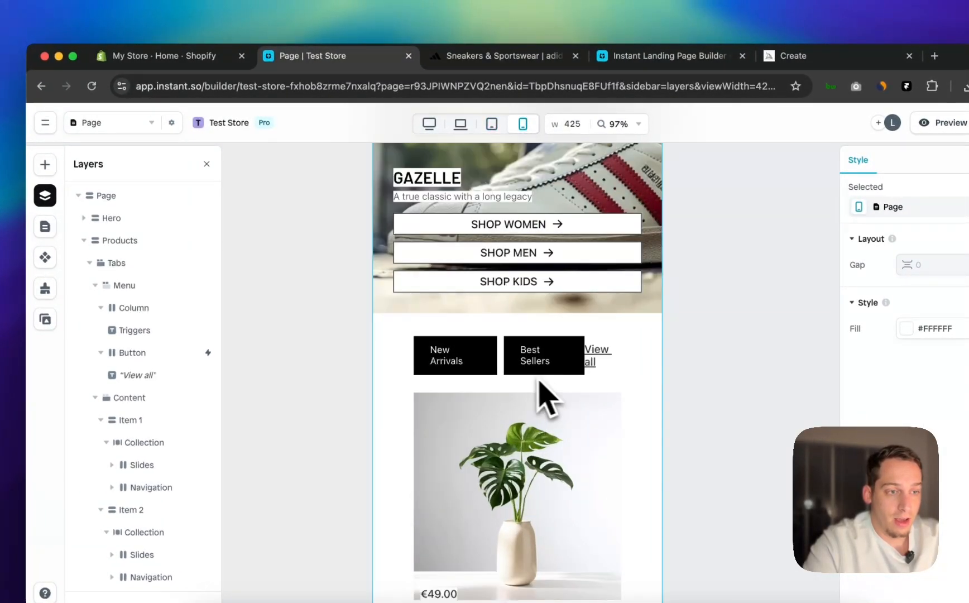
{"action": "left_click", "coordinate": [501, 370]}
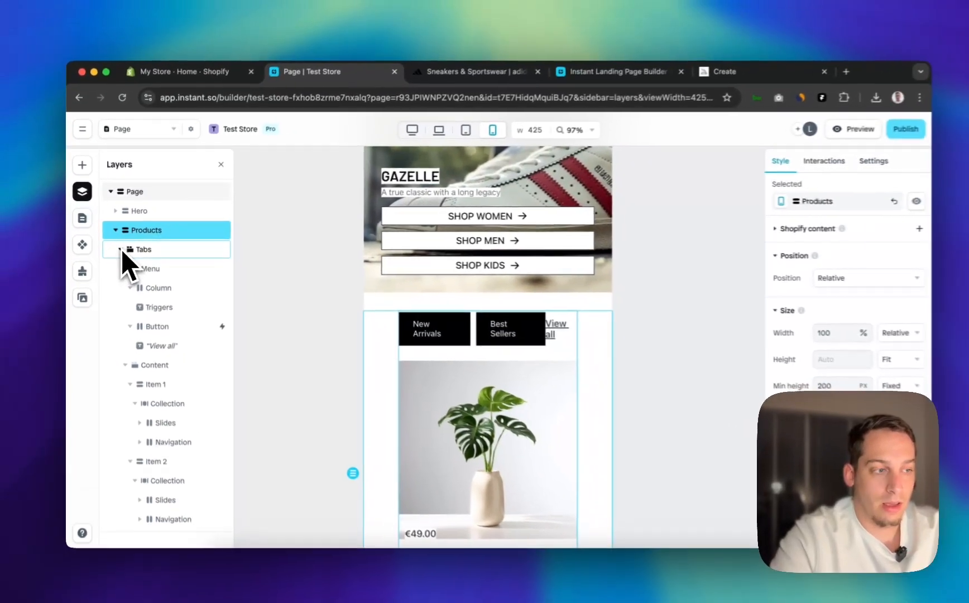
{"action": "scroll", "coordinate": [791, 329], "scroll_direction": "down", "scroll_amount": 3}
{"action": "scroll", "coordinate": [792, 329], "scroll_direction": "down", "scroll_amount": 3}
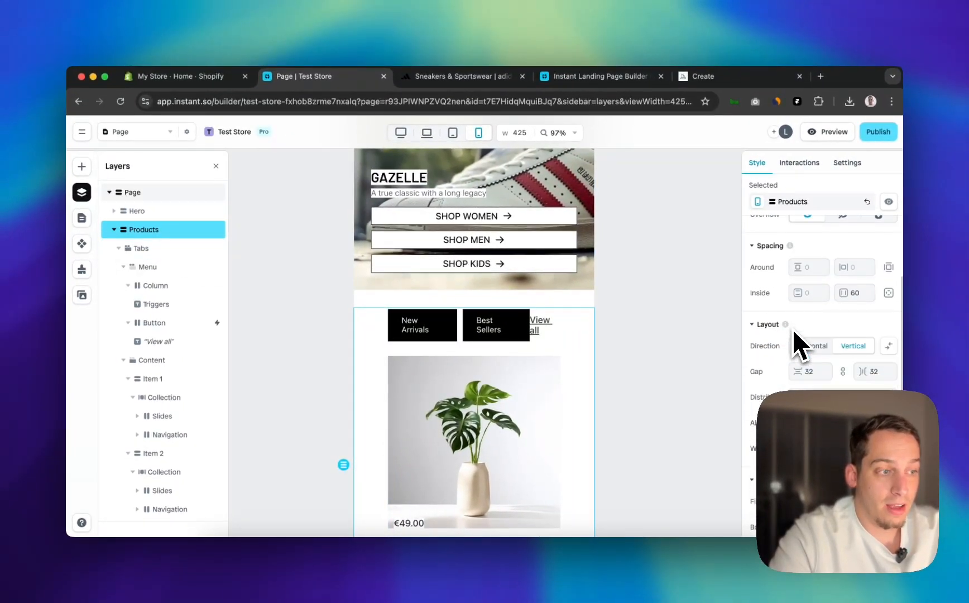
{"action": "scroll", "coordinate": [820, 329], "scroll_direction": "down", "scroll_amount": 2}
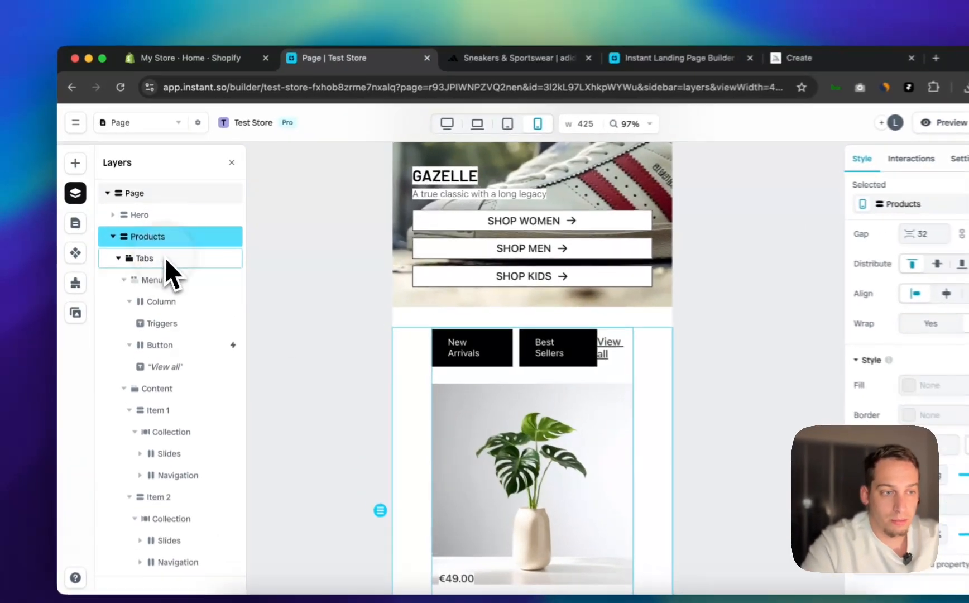
{"action": "left_click", "coordinate": [142, 248]}
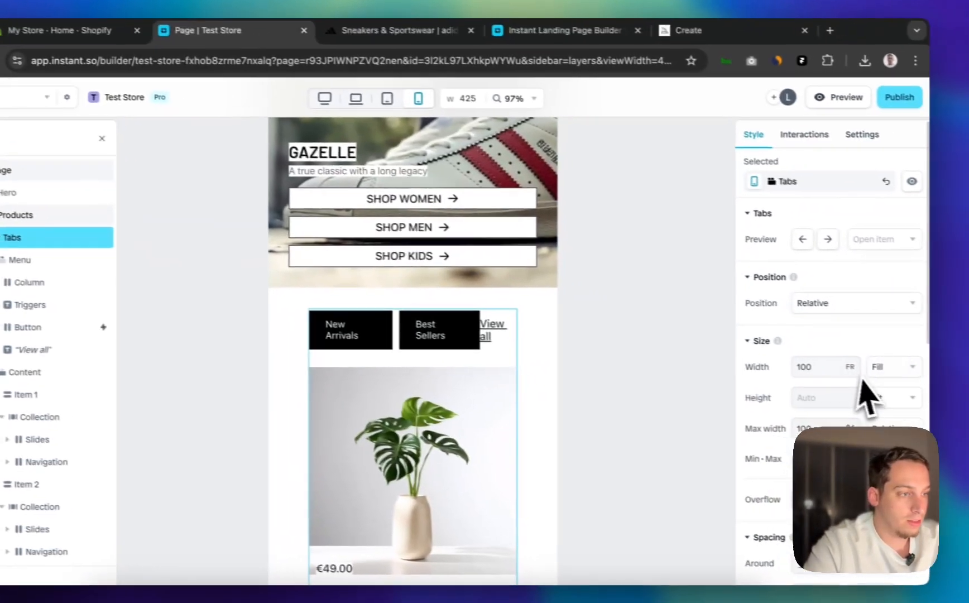
{"action": "scroll", "coordinate": [861, 381], "scroll_direction": "down", "scroll_amount": 3}
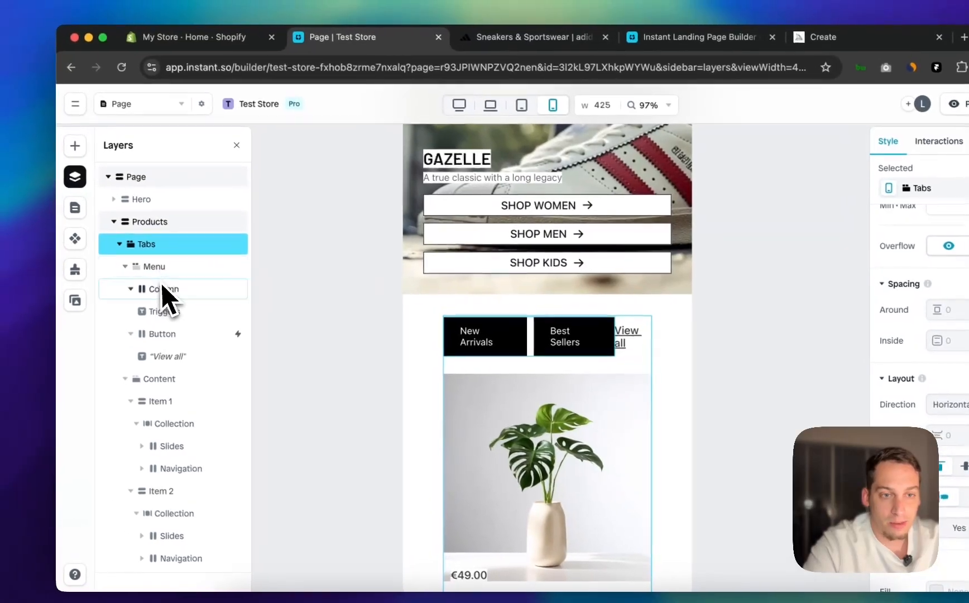
Try stacking the tab buttons by setting the direction of the Column in the Menu to Vertical for mobile
{"action": "left_click", "coordinate": [162, 288]}
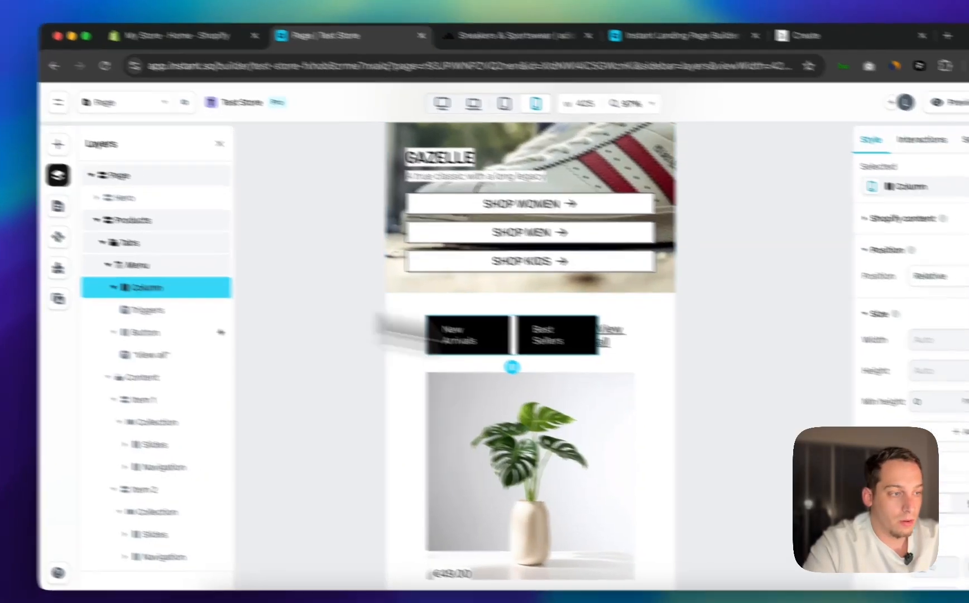
{"action": "scroll", "coordinate": [845, 417], "scroll_direction": "down", "scroll_amount": 5}
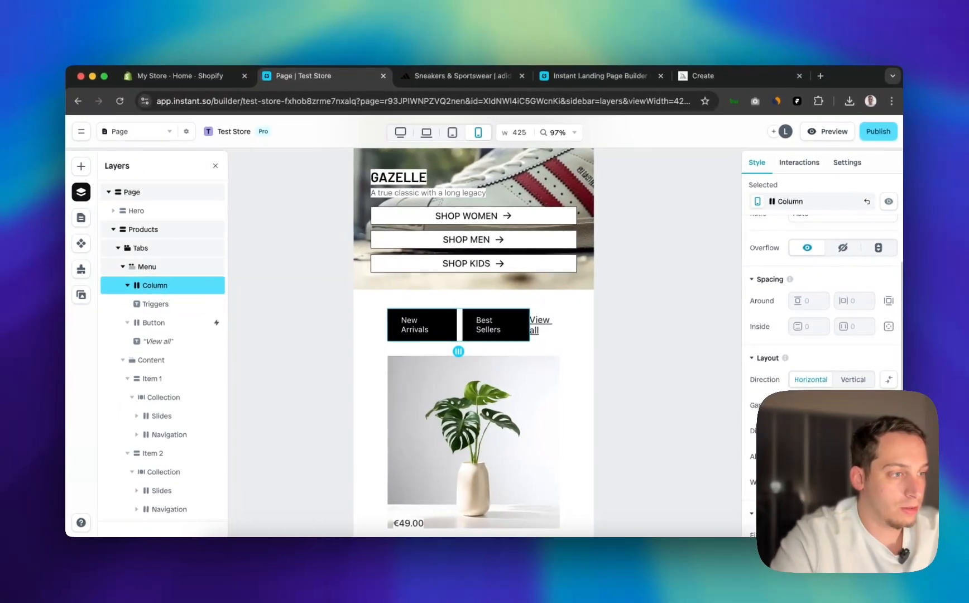
{"action": "scroll", "coordinate": [848, 289], "scroll_direction": "down", "scroll_amount": 4}
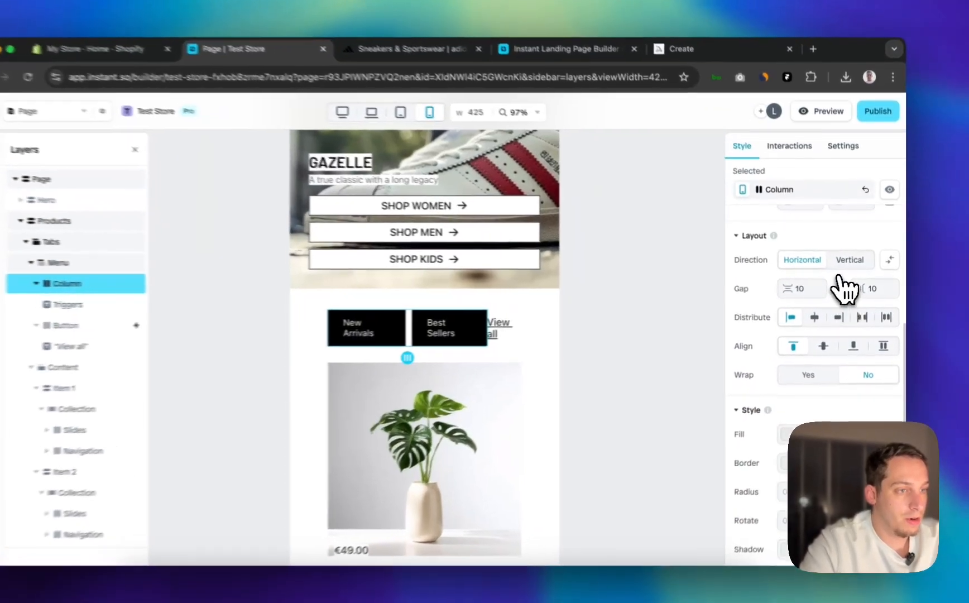
{"action": "left_click", "coordinate": [839, 265]}
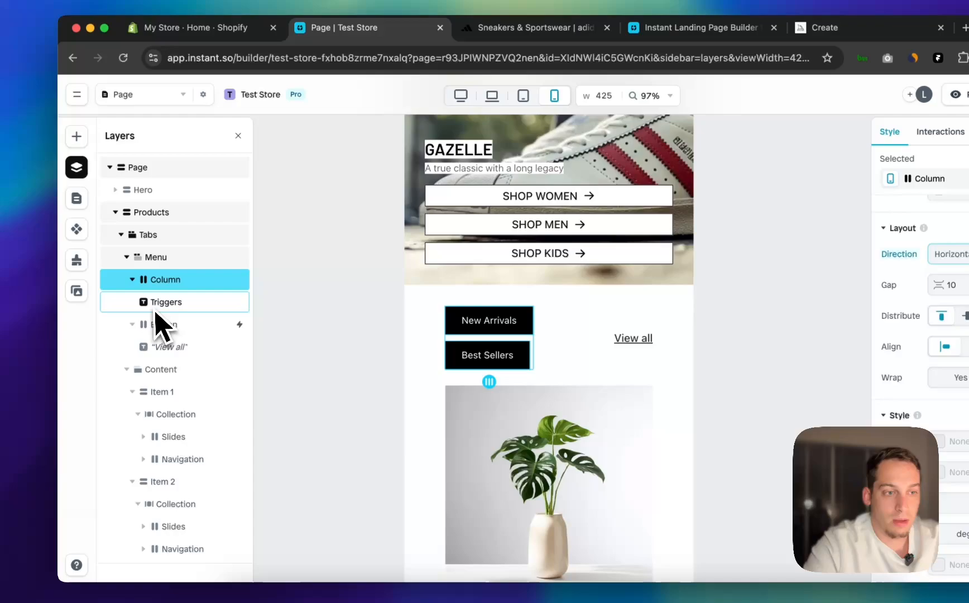
For mobile, stretch the tab Triggers to the Column's full width and align the Menu's items to the bottom
{"action": "left_click", "coordinate": [5, 306]}
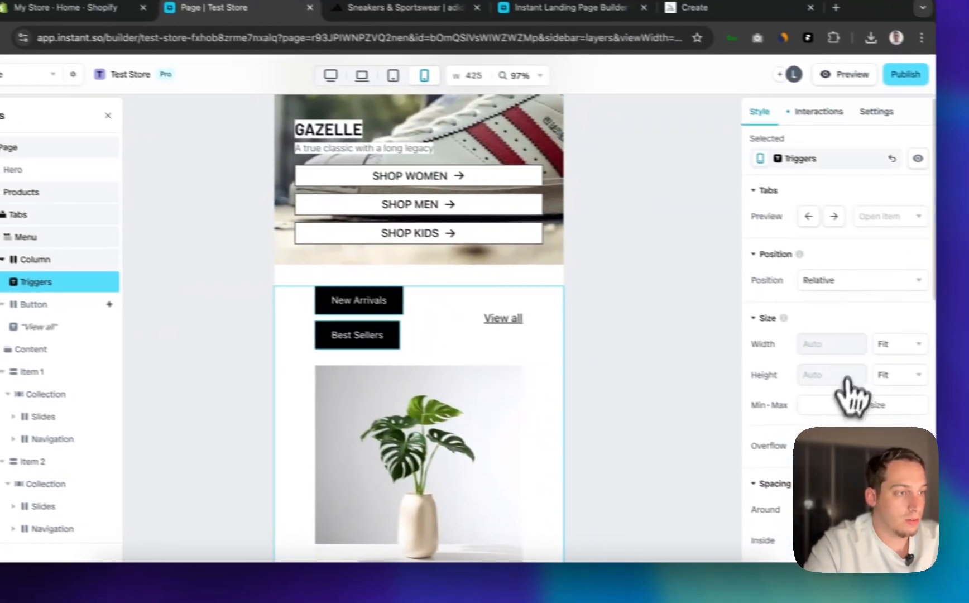
{"action": "left_click", "coordinate": [968, 365]}
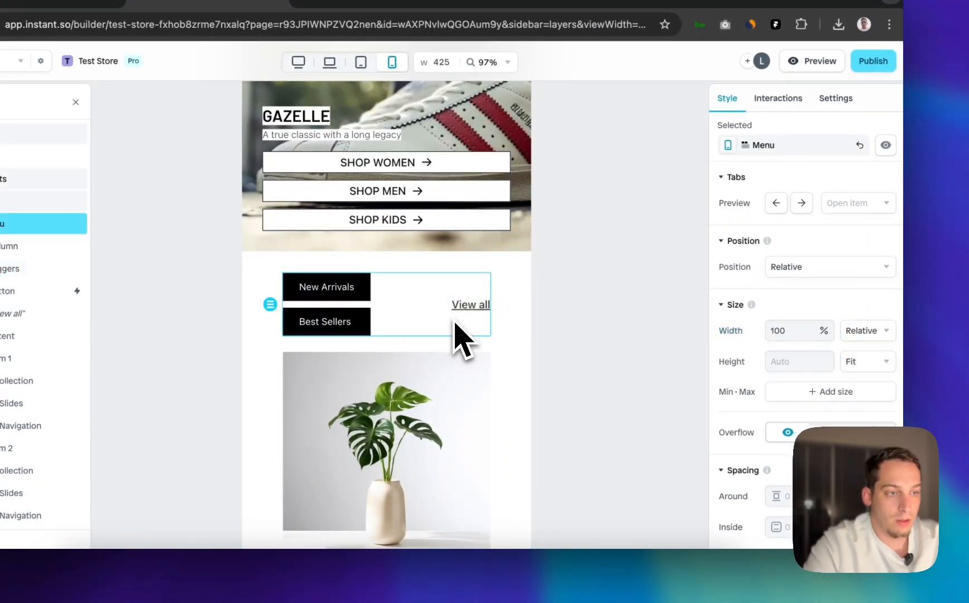
{"action": "scroll", "coordinate": [787, 396], "scroll_direction": "down", "scroll_amount": 4}
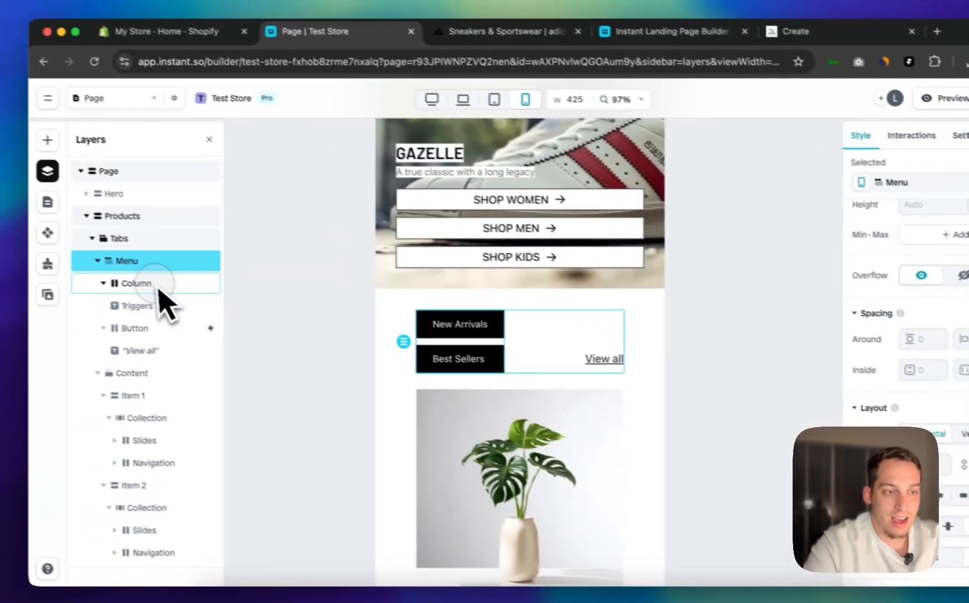
Return the direction of the tab buttons' Column to Horizontal for mobile
{"action": "left_click", "coordinate": [15, 246]}
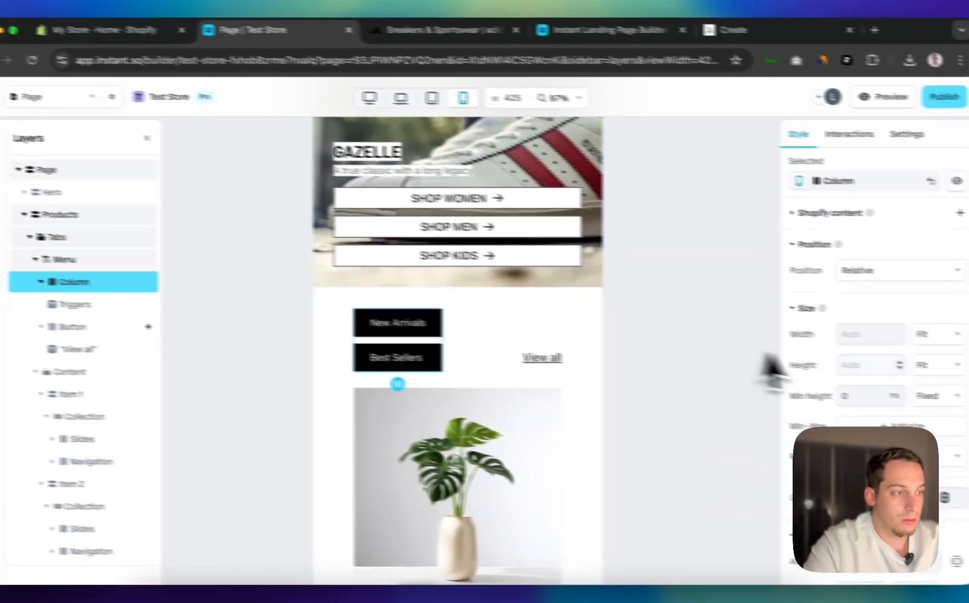
{"action": "scroll", "coordinate": [832, 358], "scroll_direction": "down", "scroll_amount": 5}
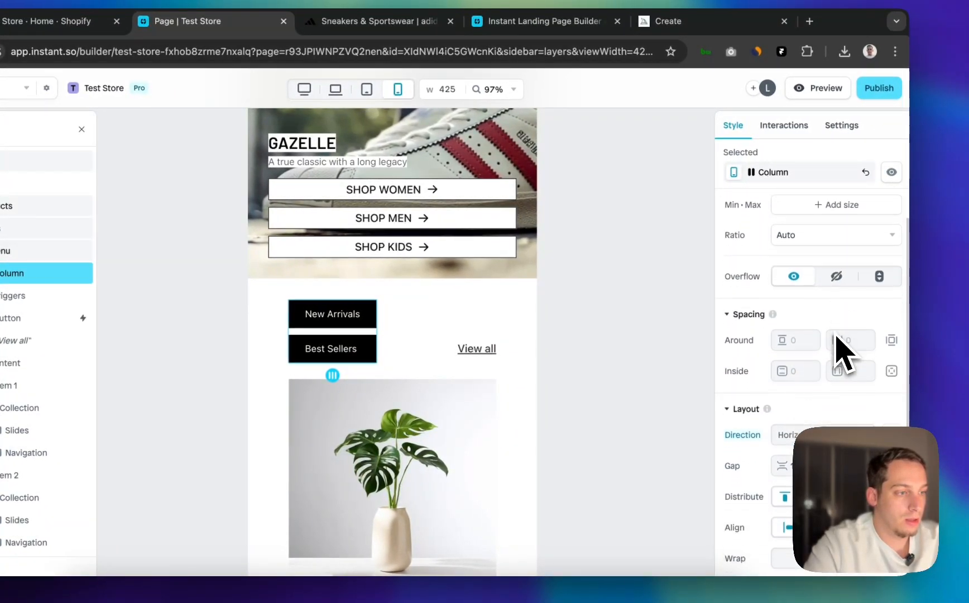
{"action": "left_click", "coordinate": [807, 366]}
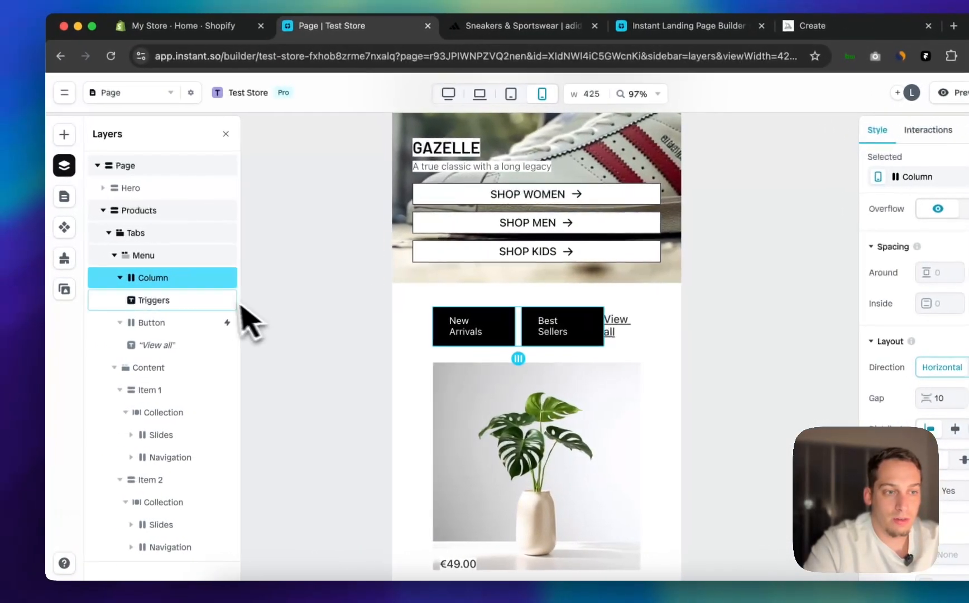
For mobile, set the Menu's direction to Vertical and the width of its Column to Fill
{"action": "left_click", "coordinate": [131, 282]}
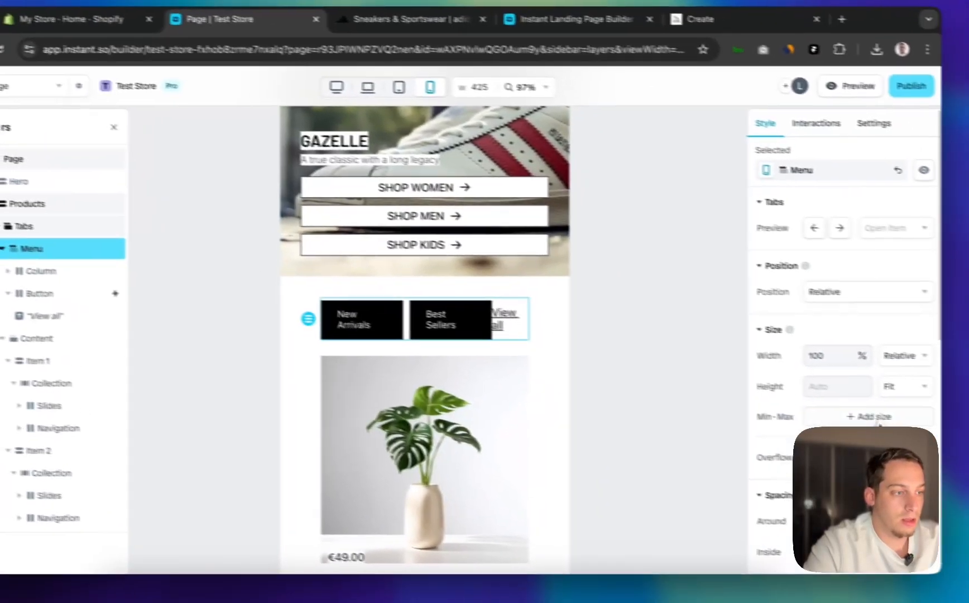
{"action": "scroll", "coordinate": [968, 413], "scroll_direction": "down", "scroll_amount": 5}
{"action": "left_click", "coordinate": [968, 411]}
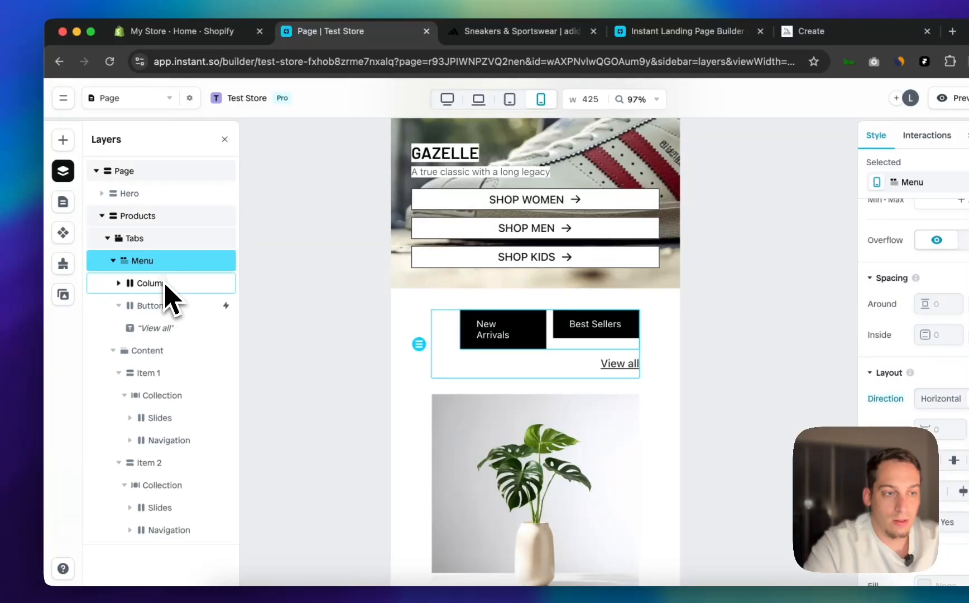
{"action": "left_click", "coordinate": [165, 284]}
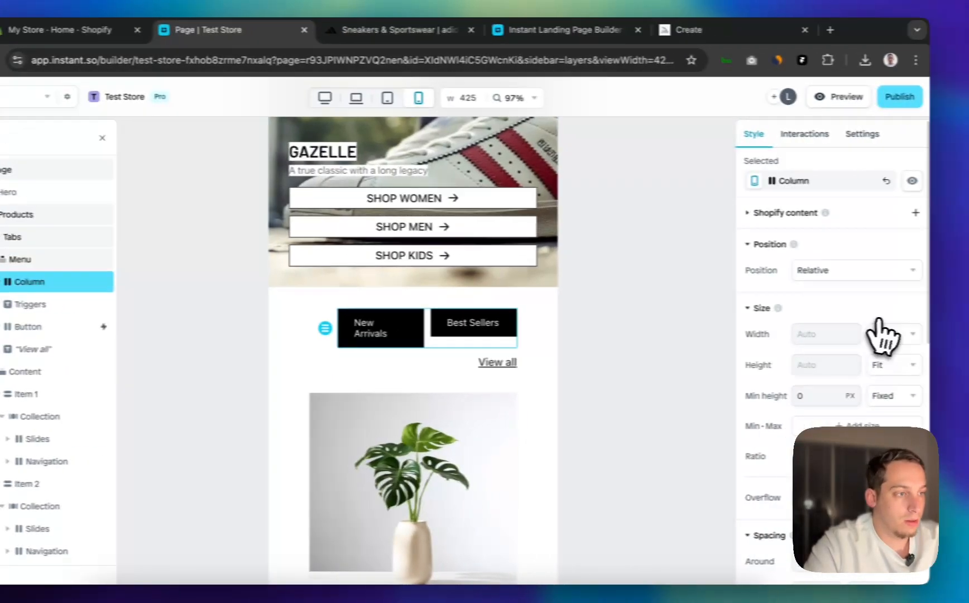
{"action": "left_click", "coordinate": [876, 335]}
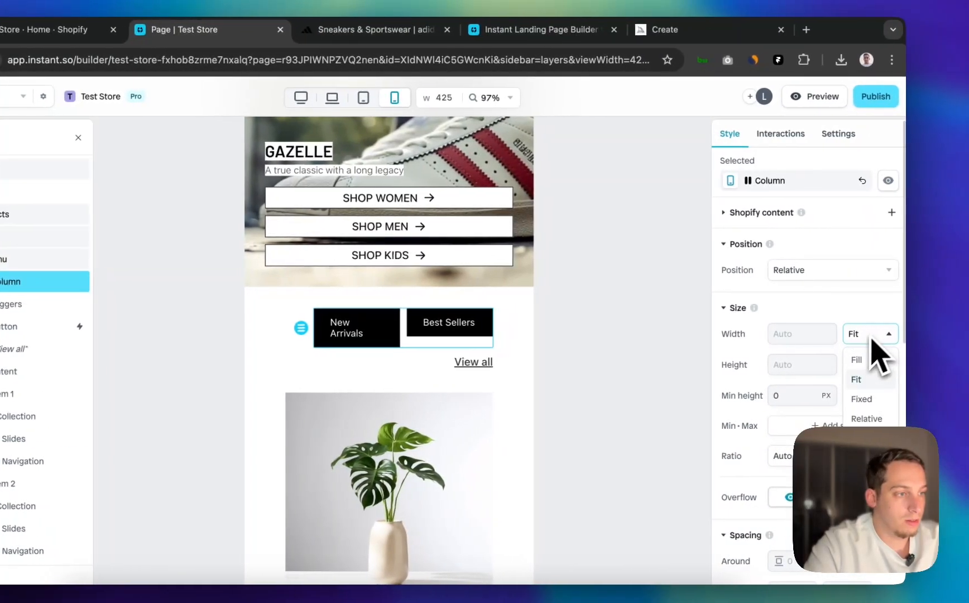
{"action": "left_click", "coordinate": [866, 376]}
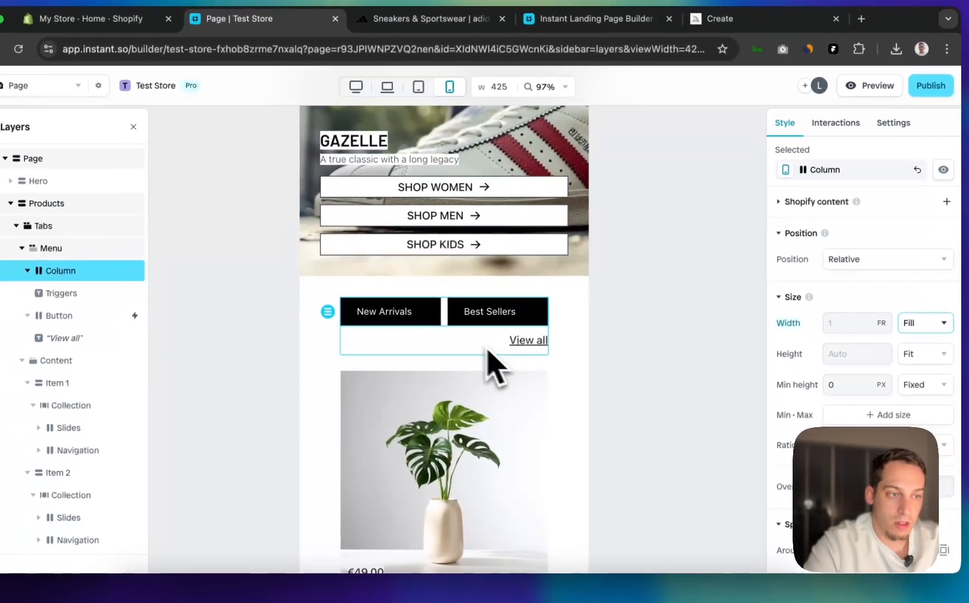
Review the stacked Menu on the mobile page and collapse its Column and Button layers
{"action": "left_click", "coordinate": [500, 350]}
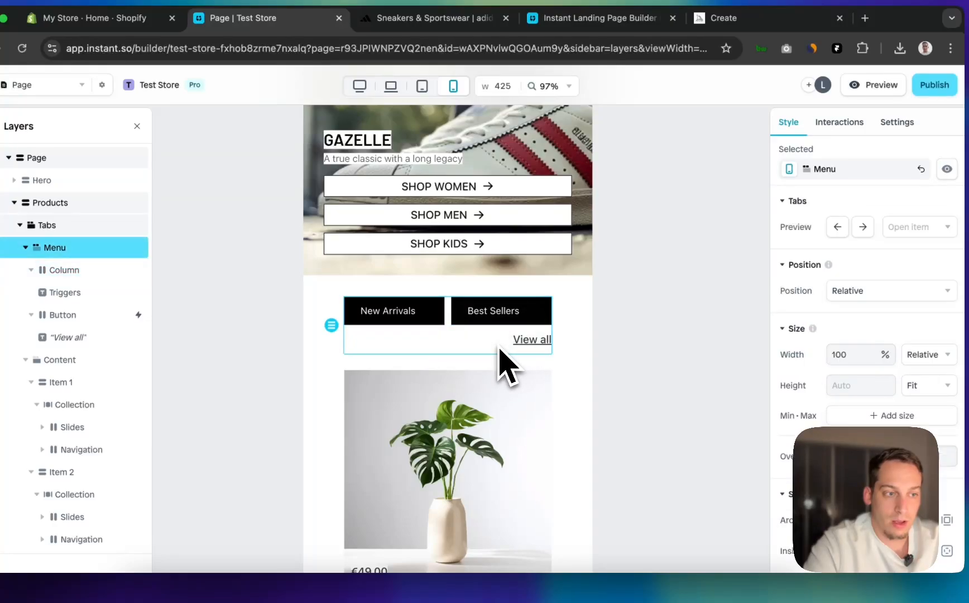
{"action": "scroll", "coordinate": [498, 344], "scroll_direction": "down", "scroll_amount": 8}
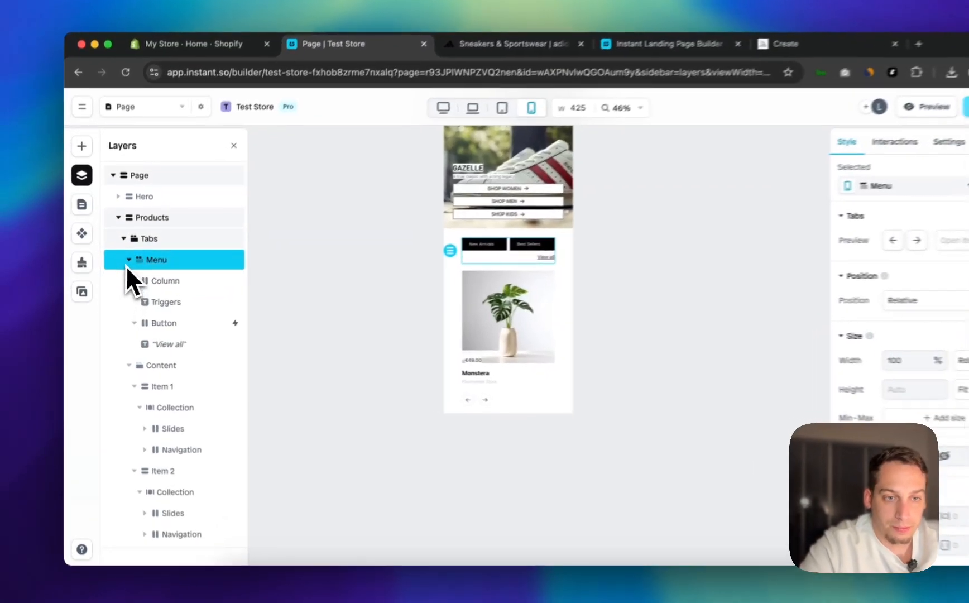
{"action": "left_click", "coordinate": [122, 268]}
{"action": "left_click", "coordinate": [131, 260]}
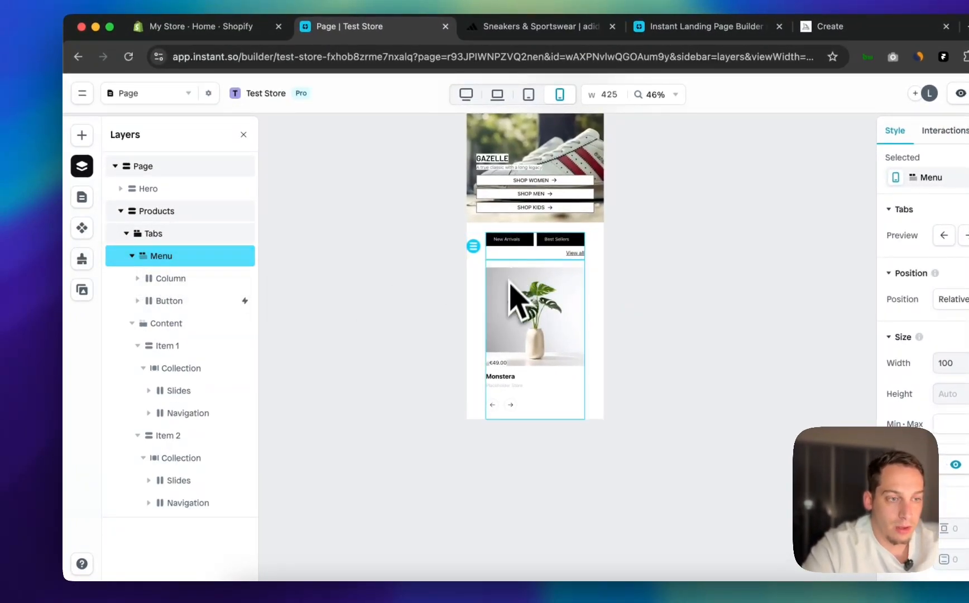
Set the horizontal inside spacing of the Products section to 30 for mobile
{"action": "scroll", "coordinate": [487, 331], "scroll_direction": "up", "scroll_amount": 5}
{"action": "scroll", "coordinate": [501, 393], "scroll_direction": "down", "scroll_amount": 6}
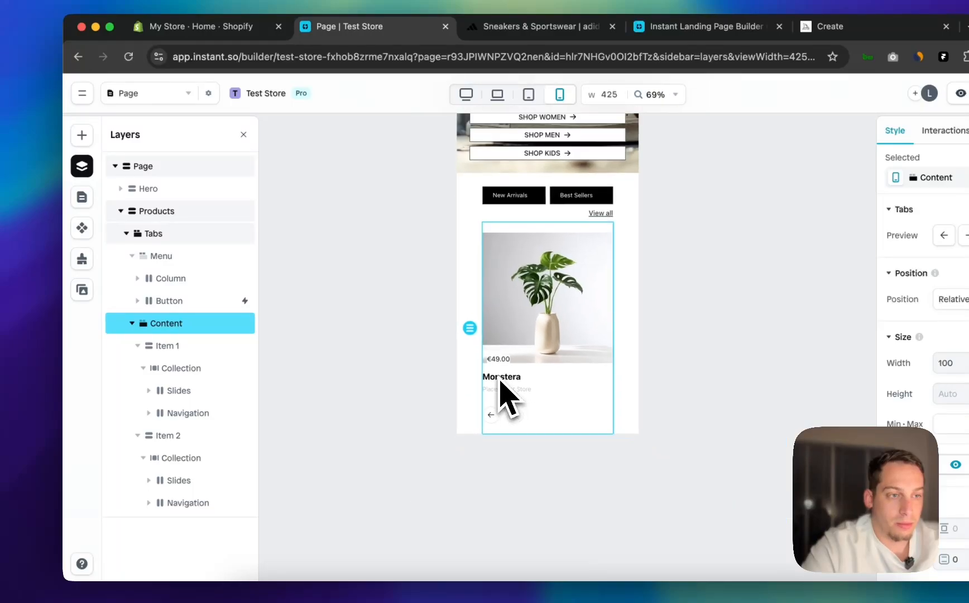
{"action": "left_click", "coordinate": [481, 283]}
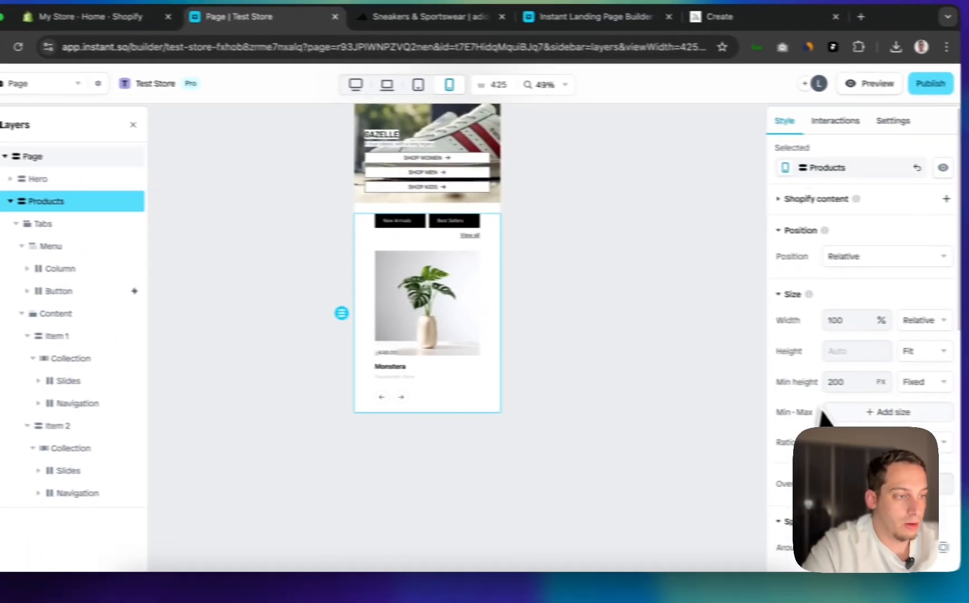
{"action": "scroll", "coordinate": [930, 422], "scroll_direction": "down", "scroll_amount": 6}
{"action": "left_click", "coordinate": [852, 262]}
{"action": "key", "text": "shift+Down"}
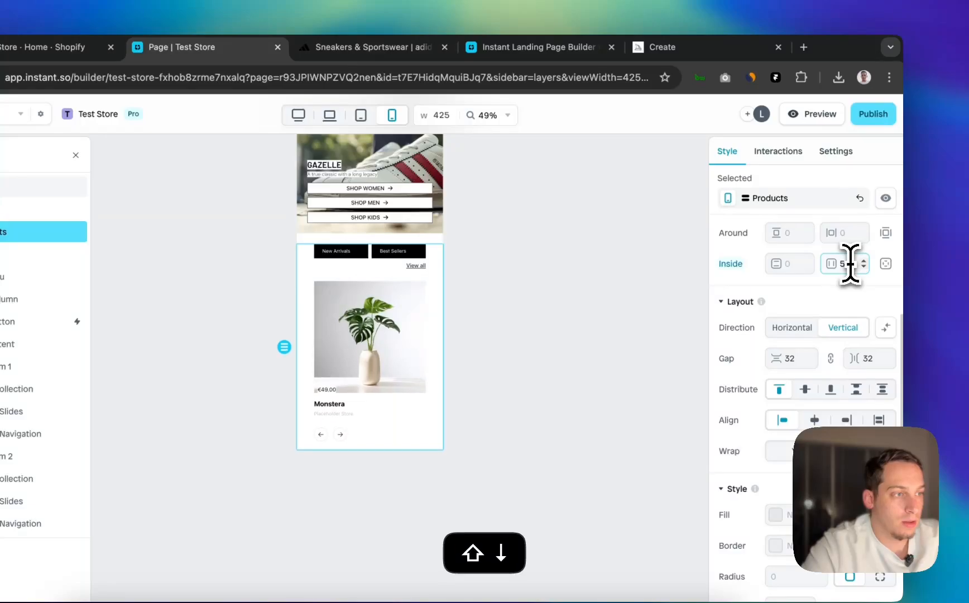
{"action": "key", "text": "BackSpace"}
{"action": "type", "text": "30"}
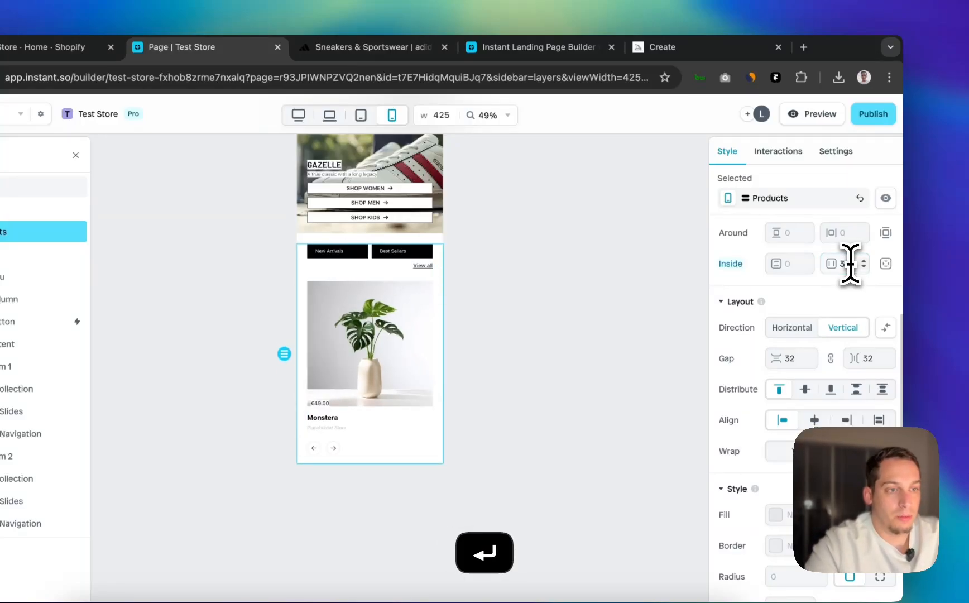
Deselect the Products section and switch the page to the desktop view
{"action": "left_click", "coordinate": [529, 191]}
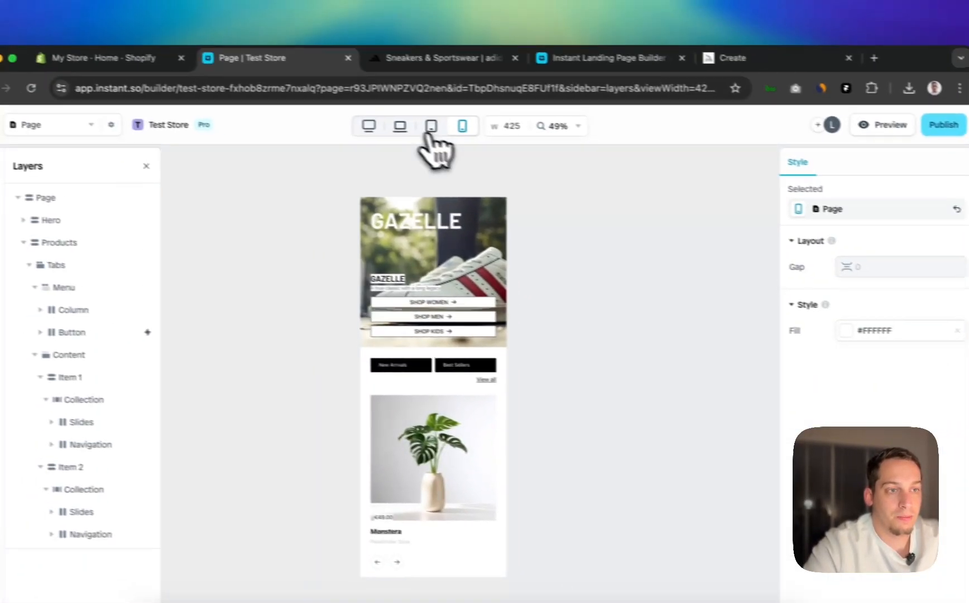
{"action": "left_click", "coordinate": [368, 125]}
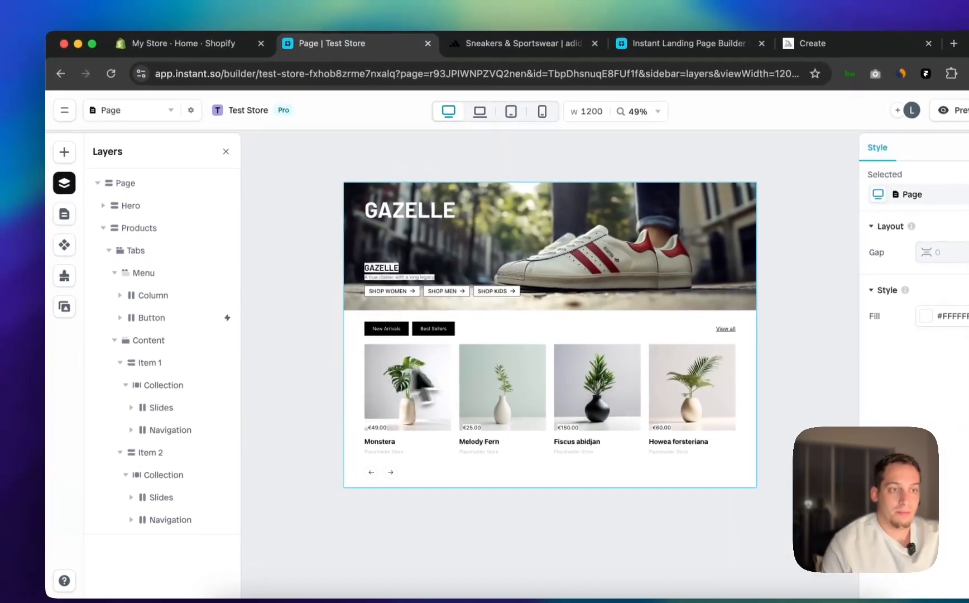
{"action": "left_click", "coordinate": [291, 321]}
Examine the image card and Popular right now sections on the adidas homepage, then return to the Instant page builder
{"action": "left_click", "coordinate": [521, 45]}
{"action": "scroll", "coordinate": [499, 302], "scroll_direction": "down", "scroll_amount": 10}
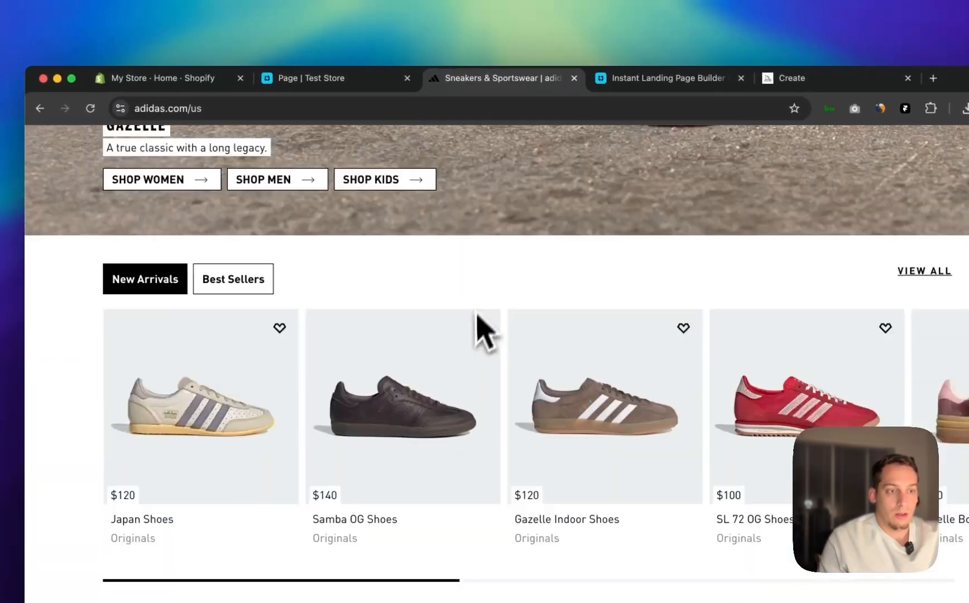
{"action": "scroll", "coordinate": [480, 343], "scroll_direction": "up", "scroll_amount": 4}
{"action": "scroll", "coordinate": [480, 346], "scroll_direction": "down", "scroll_amount": 2}
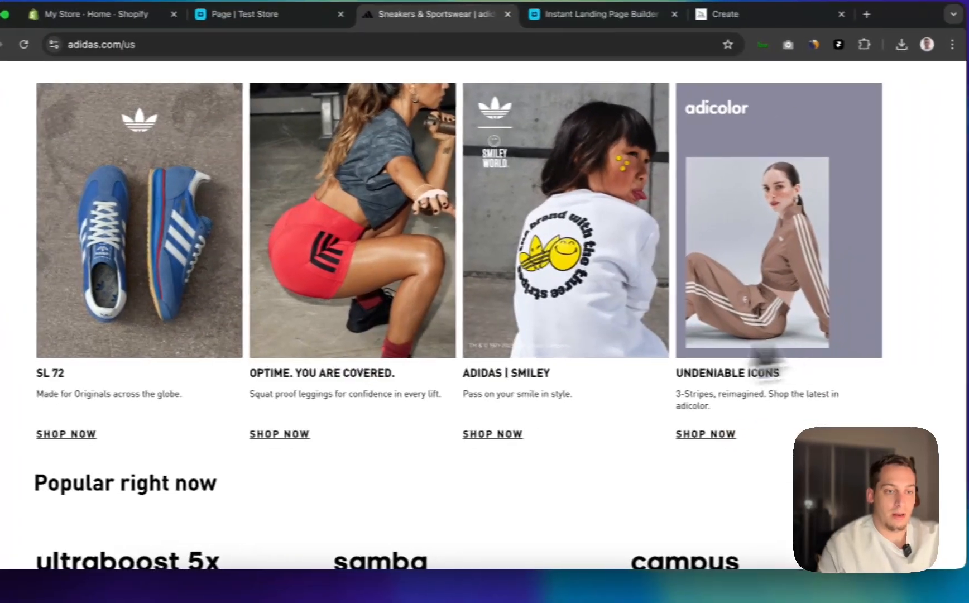
{"action": "scroll", "coordinate": [389, 385], "scroll_direction": "down", "scroll_amount": 2}
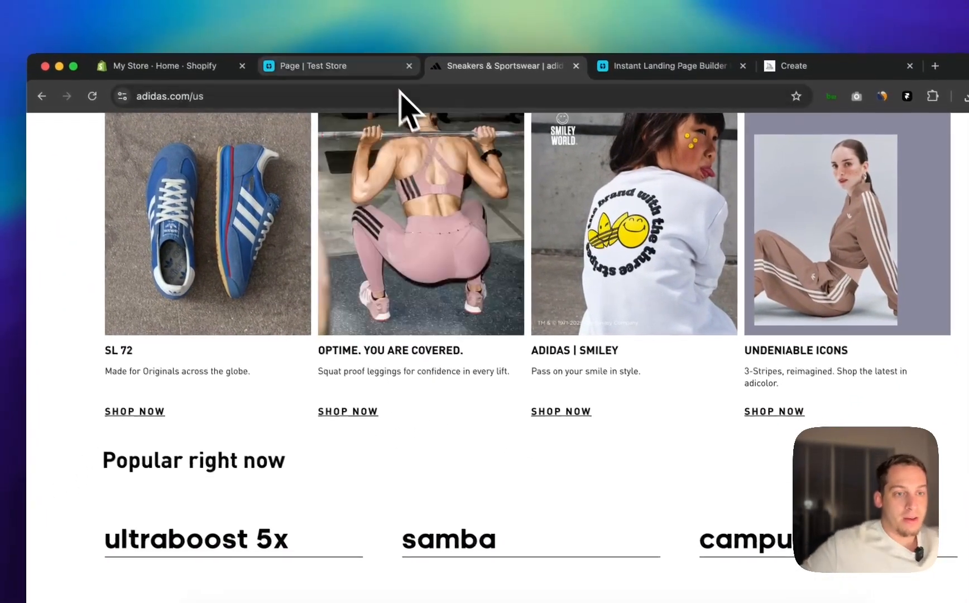
{"action": "left_click", "coordinate": [365, 59]}
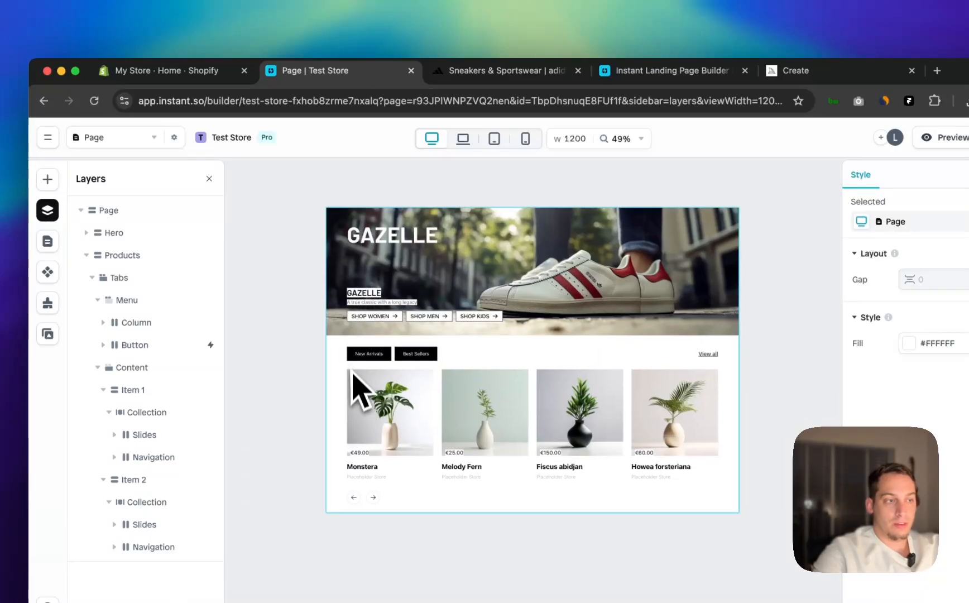
Examine the image cards and the sections below them on the adidas homepage, then return to the Instant page builder
{"action": "scroll", "coordinate": [355, 391], "scroll_direction": "down", "scroll_amount": 2}
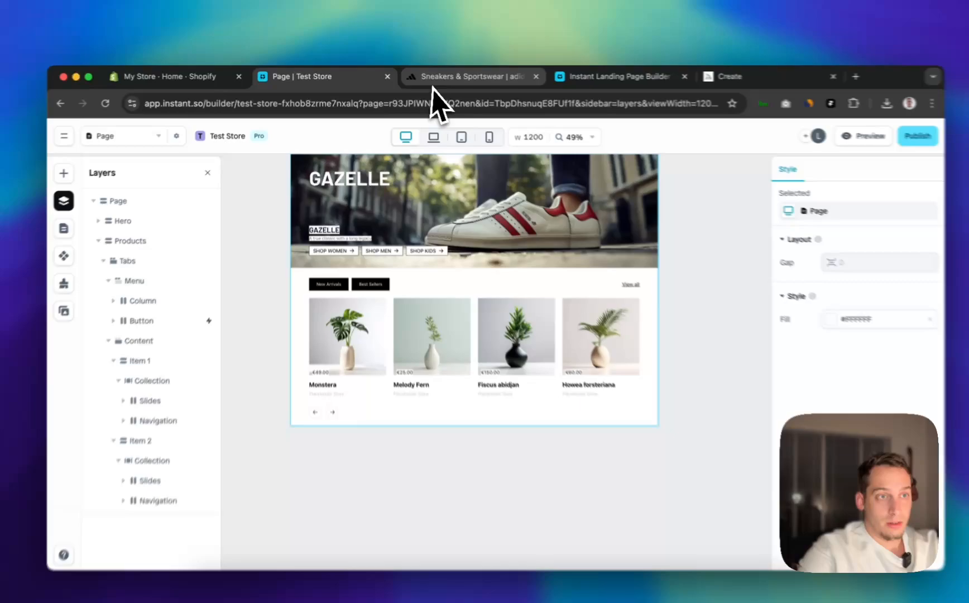
{"action": "left_click", "coordinate": [444, 76]}
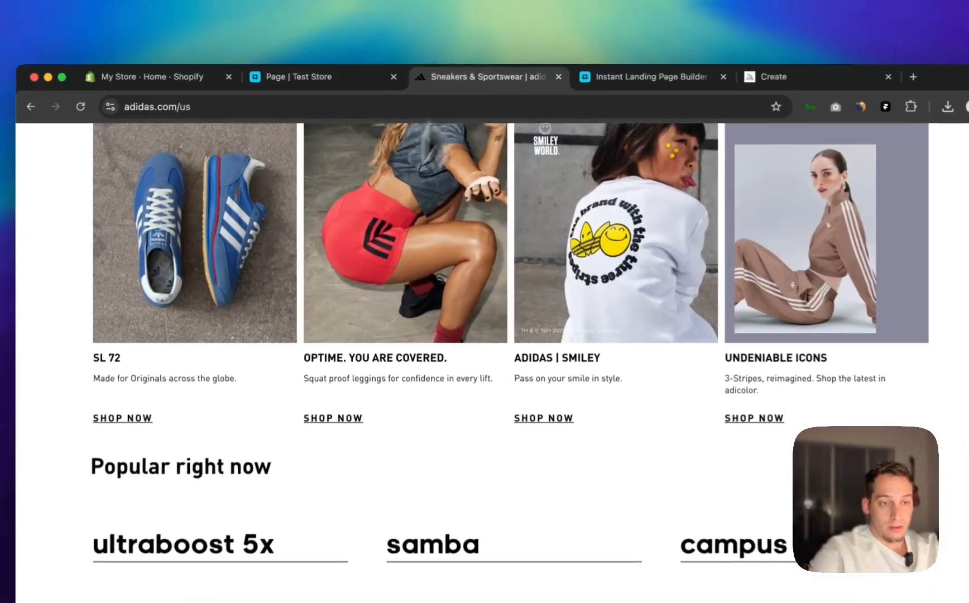
{"action": "scroll", "coordinate": [320, 309], "scroll_direction": "down", "scroll_amount": 5}
{"action": "scroll", "coordinate": [328, 310], "scroll_direction": "up", "scroll_amount": 5}
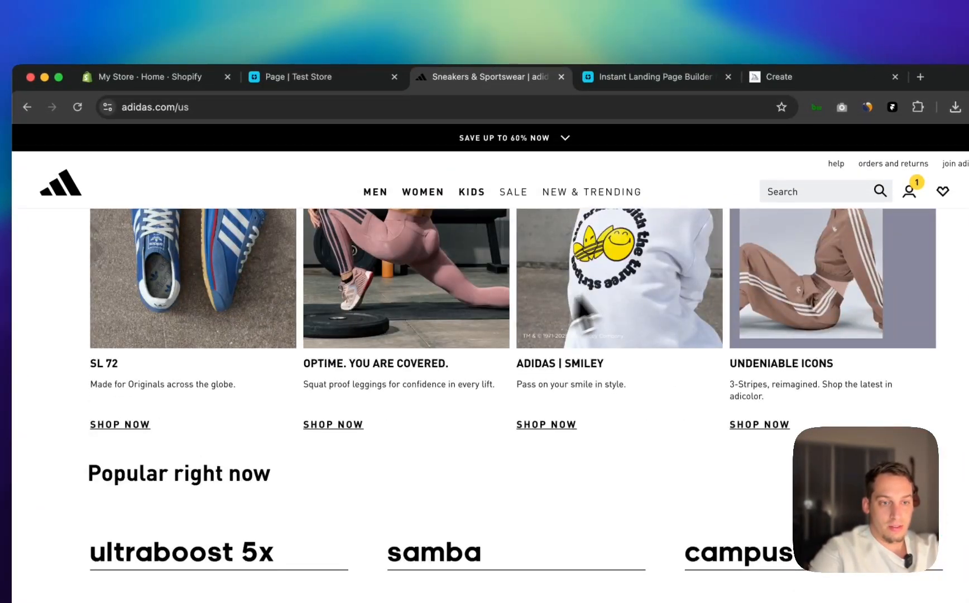
{"action": "scroll", "coordinate": [577, 304], "scroll_direction": "down", "scroll_amount": 4}
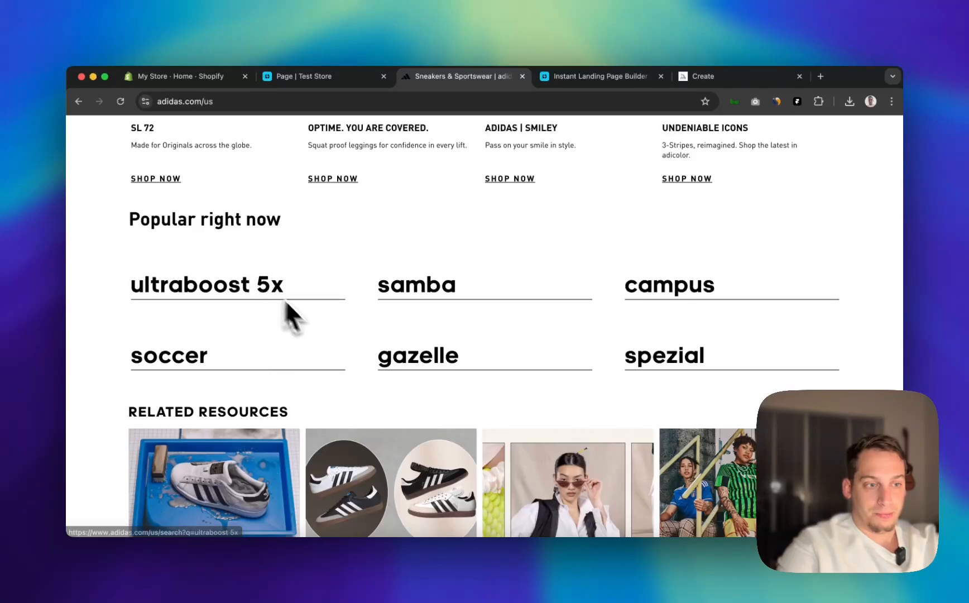
{"action": "scroll", "coordinate": [316, 326], "scroll_direction": "down", "scroll_amount": 10}
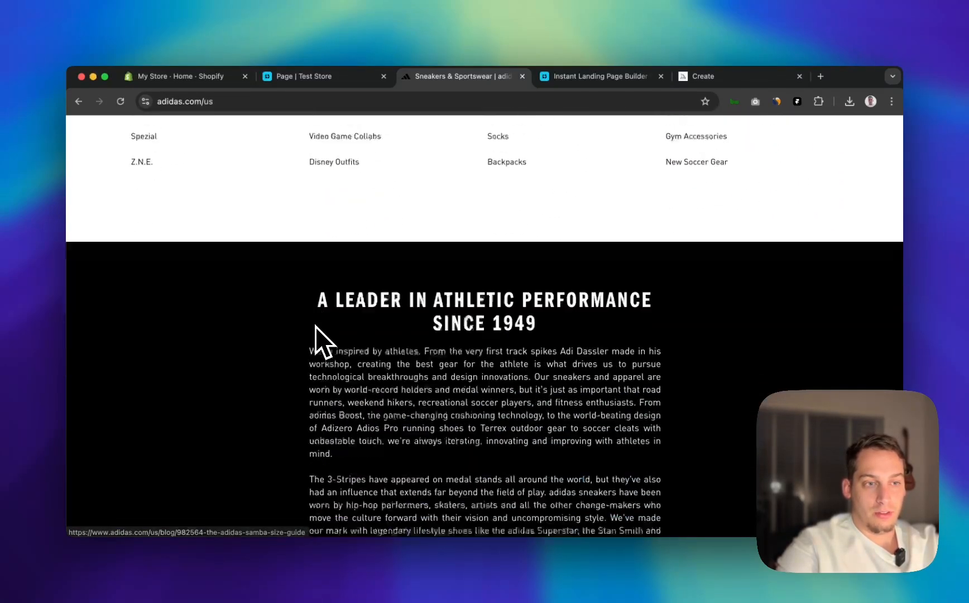
{"action": "scroll", "coordinate": [316, 327], "scroll_direction": "down", "scroll_amount": 5}
{"action": "scroll", "coordinate": [316, 327], "scroll_direction": "up", "scroll_amount": 10}
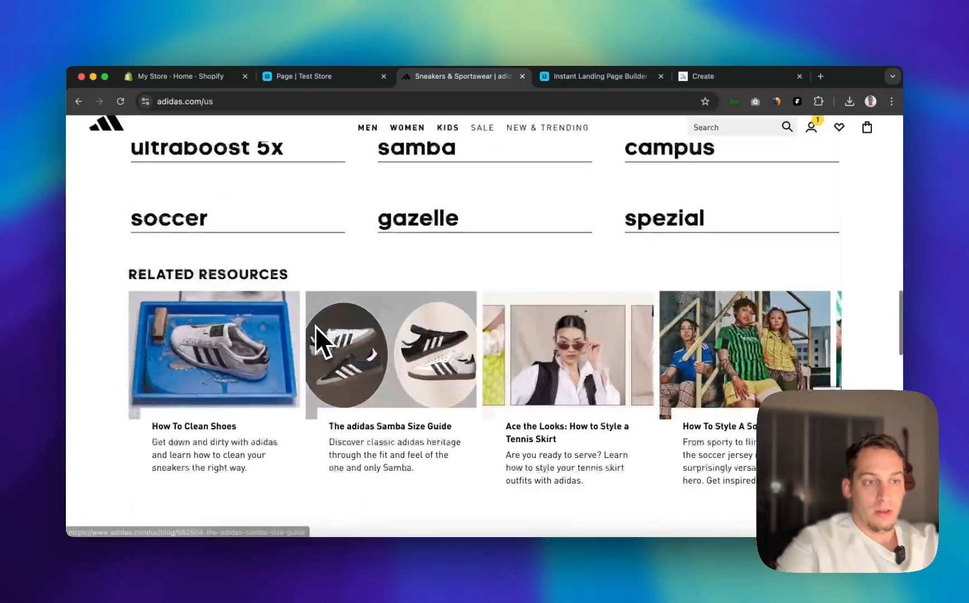
{"action": "scroll", "coordinate": [316, 326], "scroll_direction": "down", "scroll_amount": 10}
{"action": "scroll", "coordinate": [316, 326], "scroll_direction": "up", "scroll_amount": 7}
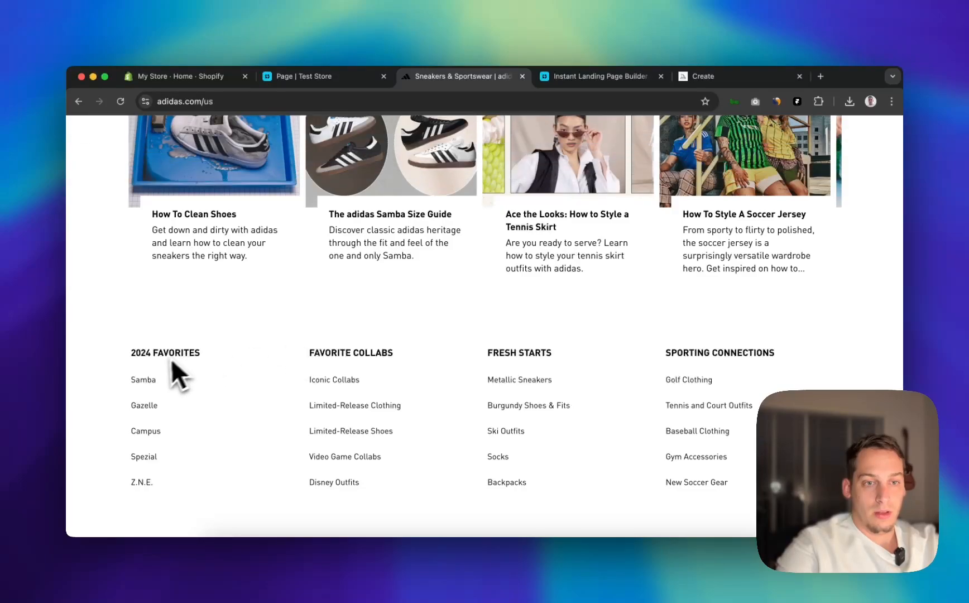
{"action": "scroll", "coordinate": [144, 400], "scroll_direction": "up", "scroll_amount": 15}
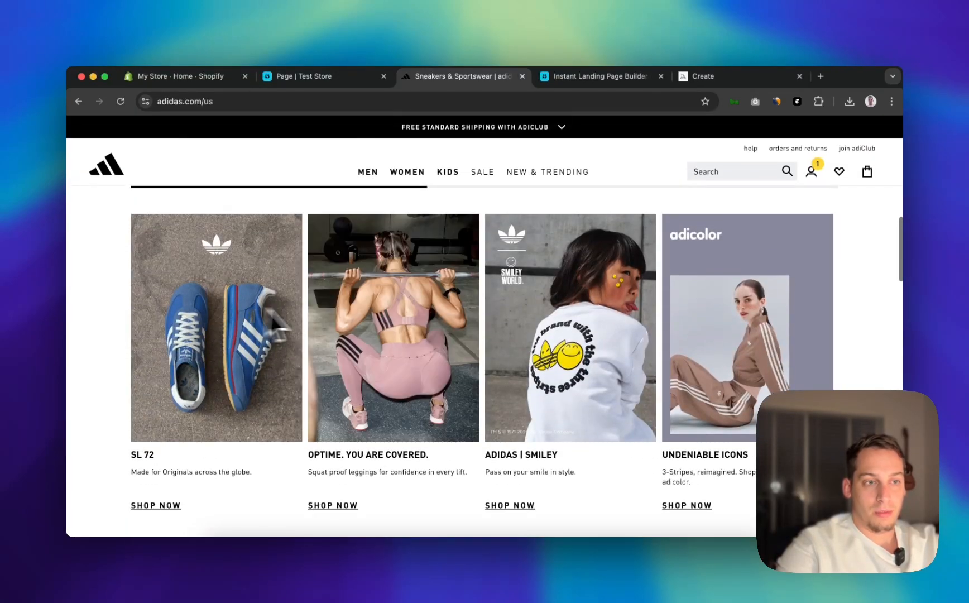
{"action": "scroll", "coordinate": [180, 337], "scroll_direction": "down", "scroll_amount": 1}
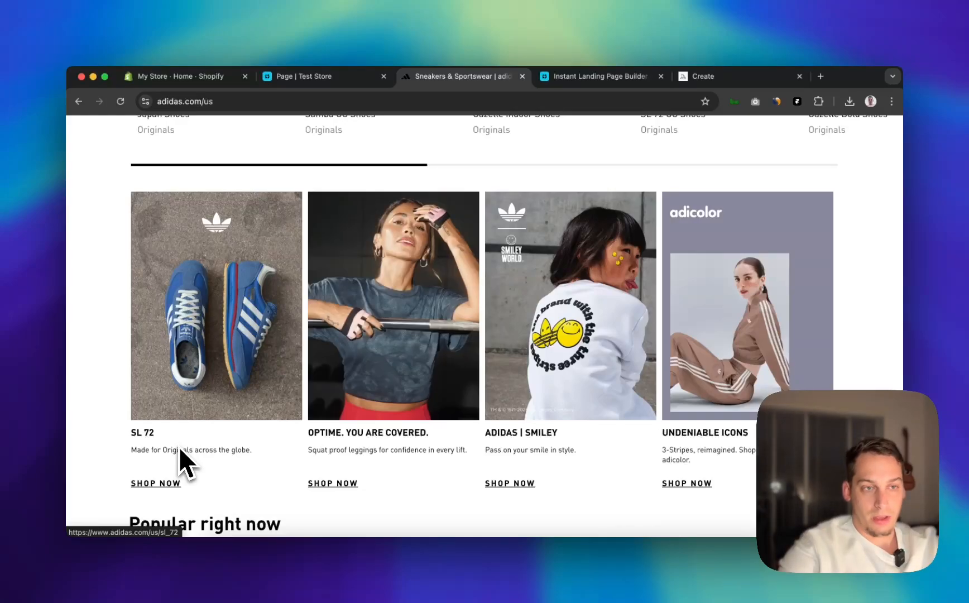
{"action": "left_click", "coordinate": [324, 76]}
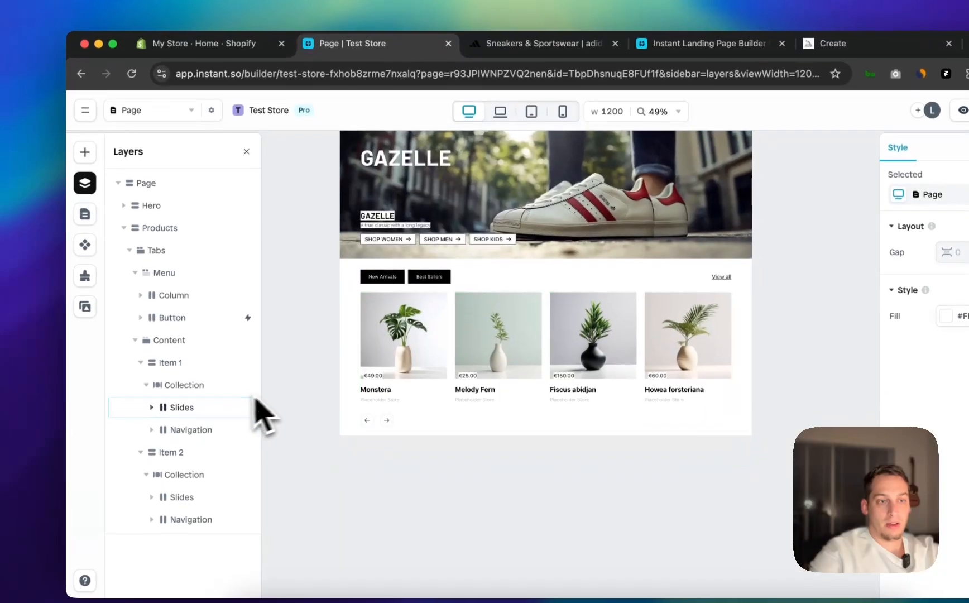
Insert an empty row below the Products section and name it Categories
{"action": "left_click", "coordinate": [352, 411]}
{"action": "left_click", "coordinate": [301, 362]}
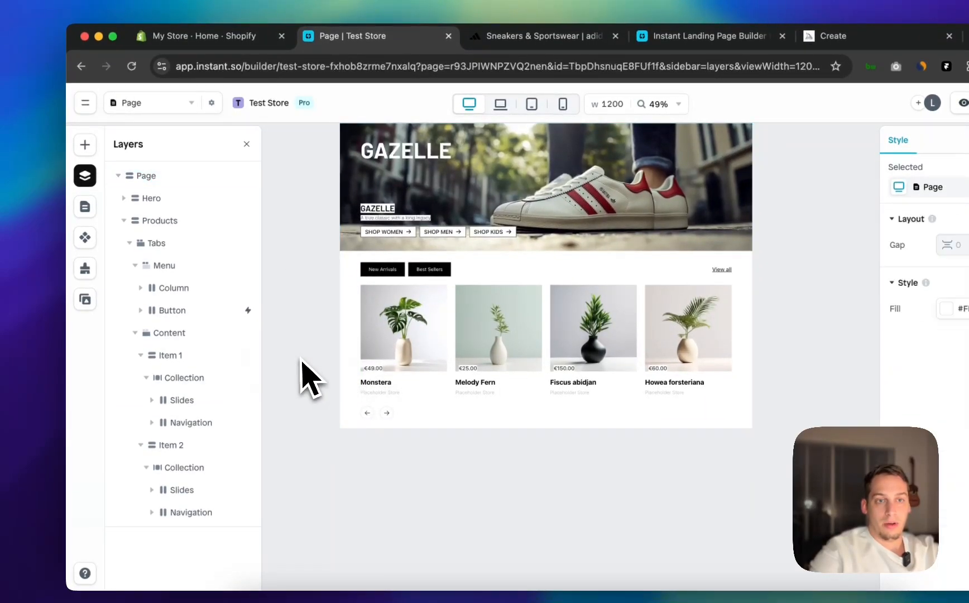
{"action": "left_click", "coordinate": [85, 146]}
{"action": "mouse_move", "coordinate": [161, 269]}
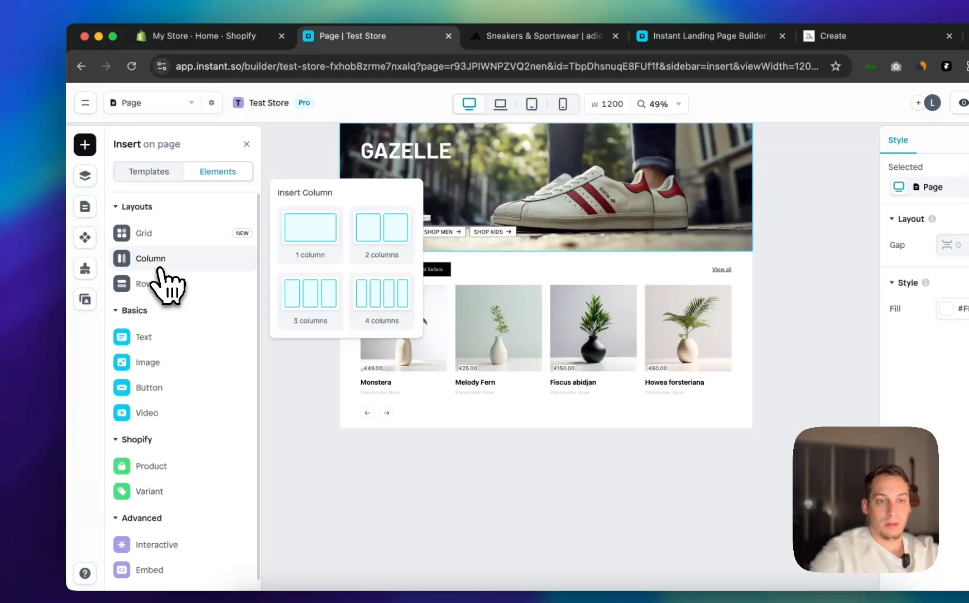
{"action": "left_click_drag", "start_coordinate": [303, 287], "coordinate": [446, 405]}
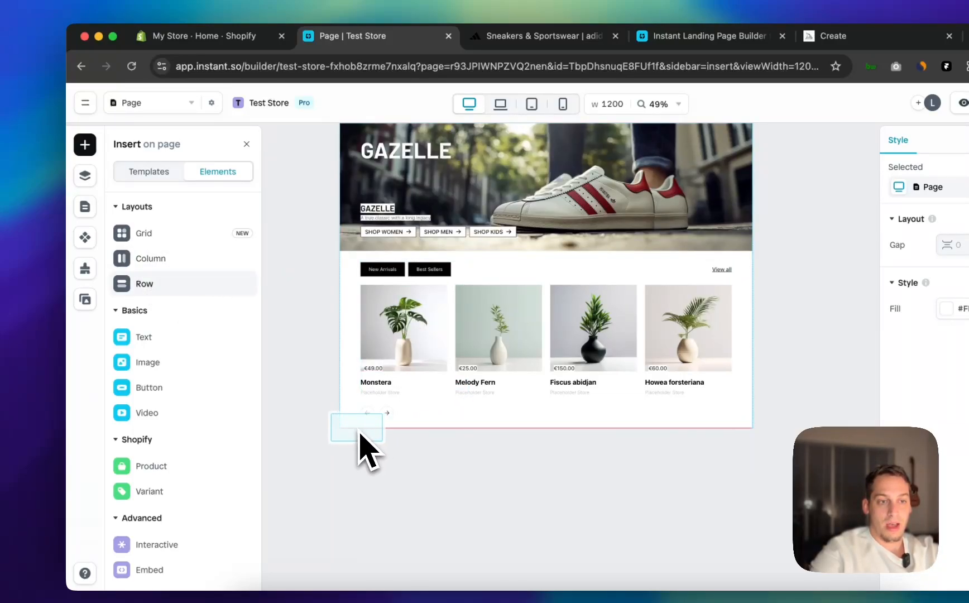
{"action": "left_click_drag", "start_coordinate": [359, 433], "coordinate": [354, 425]}
{"action": "left_click", "coordinate": [85, 175]}
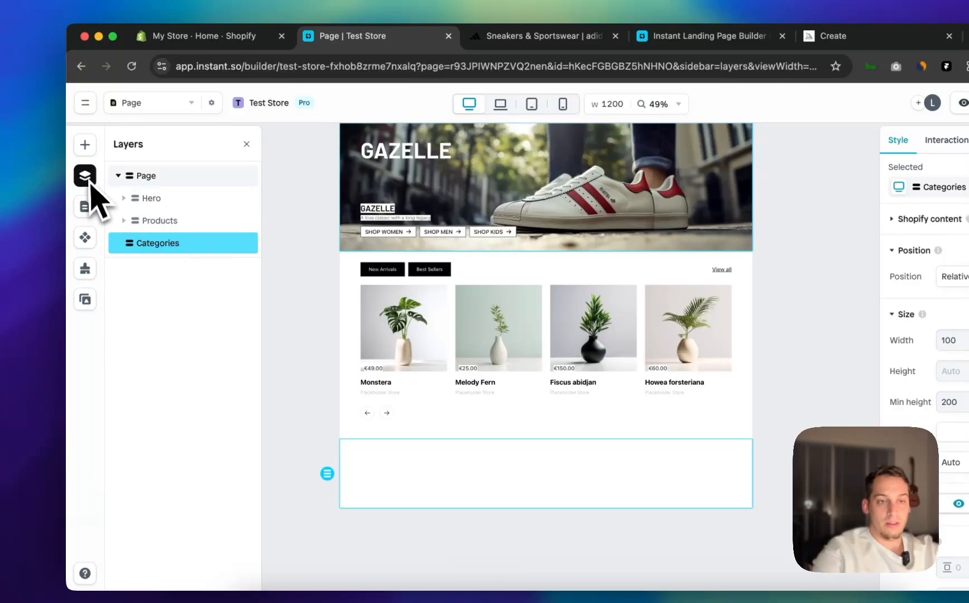
Insert a single column named Card in the Categories section and place an image inside it, using the adidas image cards as reference
{"action": "left_click", "coordinate": [85, 146]}
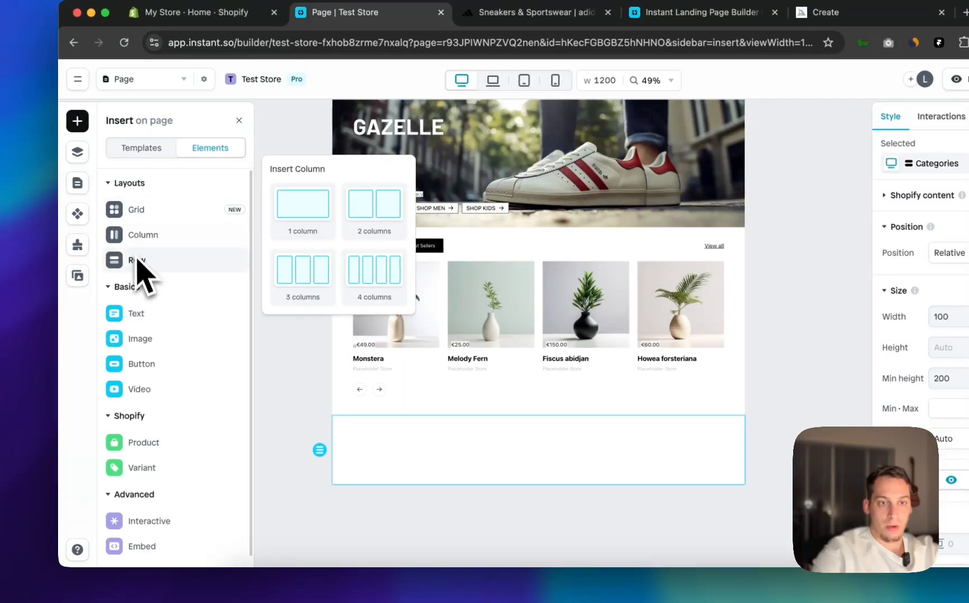
{"action": "left_click_drag", "start_coordinate": [322, 203], "coordinate": [361, 329]}
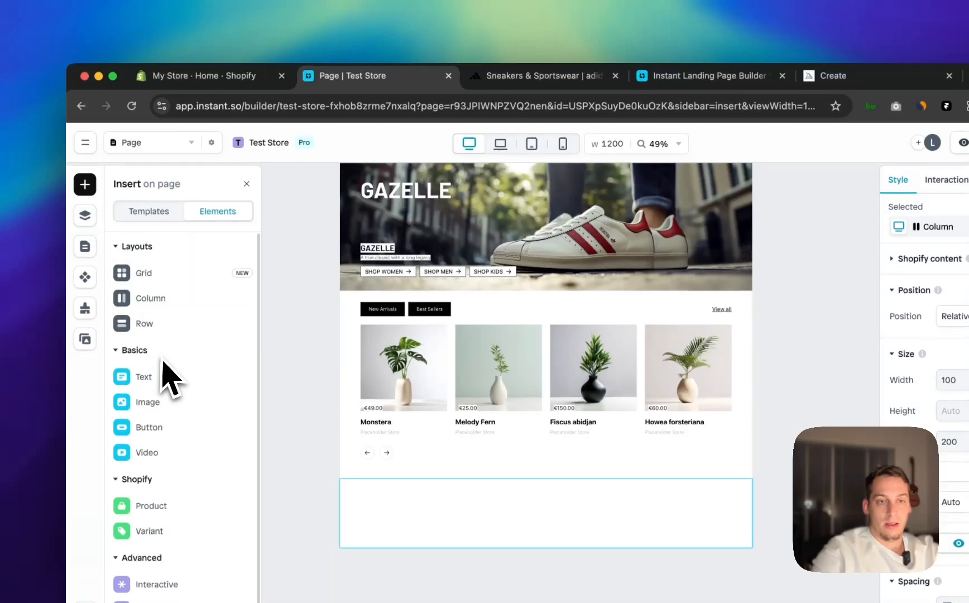
{"action": "left_click", "coordinate": [514, 76]}
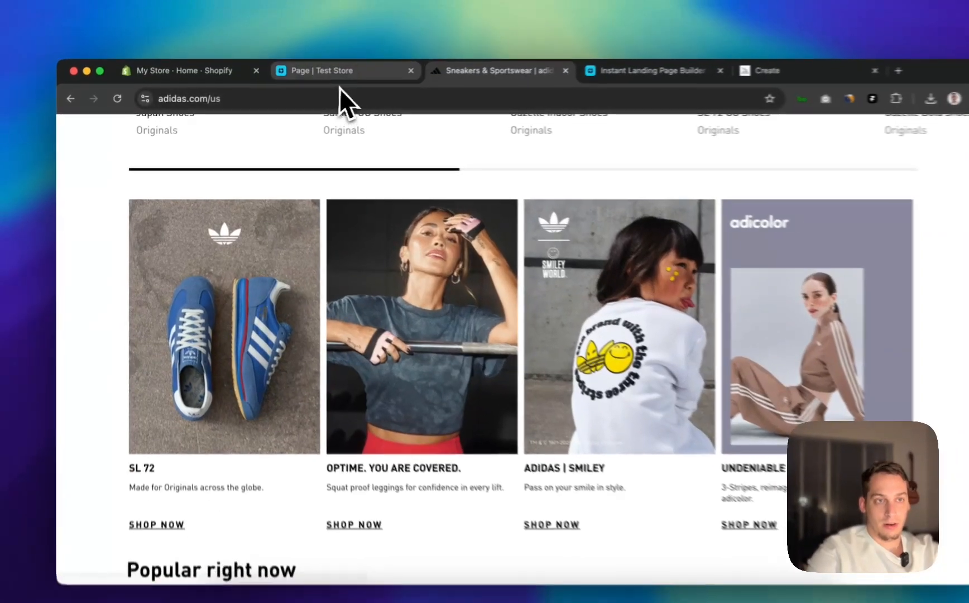
{"action": "left_click", "coordinate": [318, 76]}
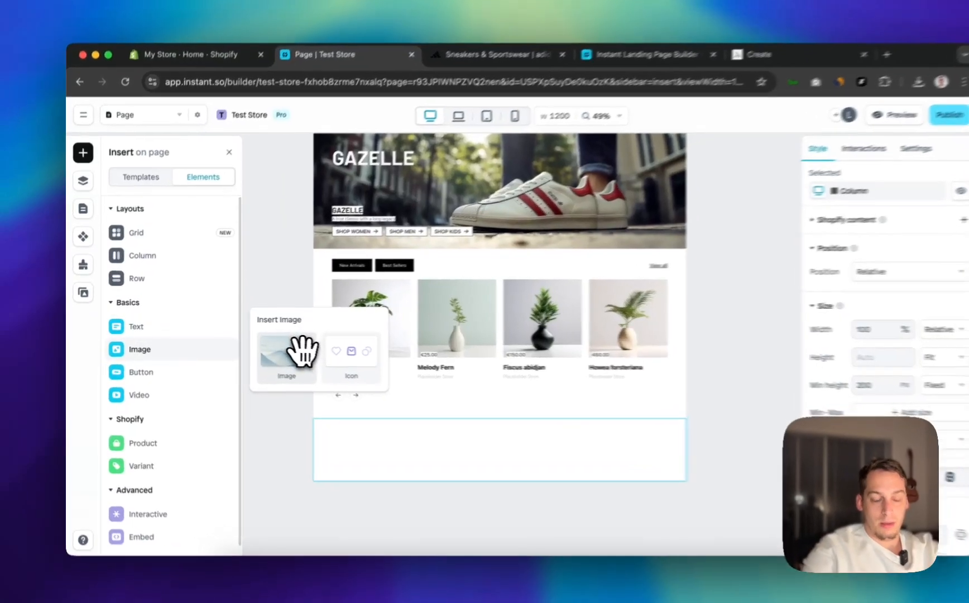
{"action": "left_click_drag", "start_coordinate": [302, 351], "coordinate": [391, 463]}
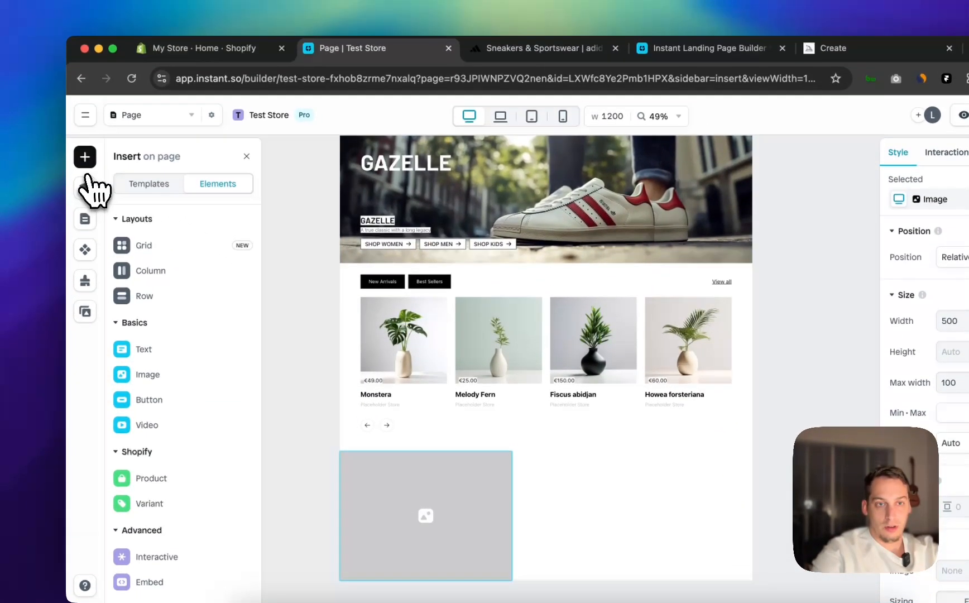
{"action": "left_click", "coordinate": [85, 170]}
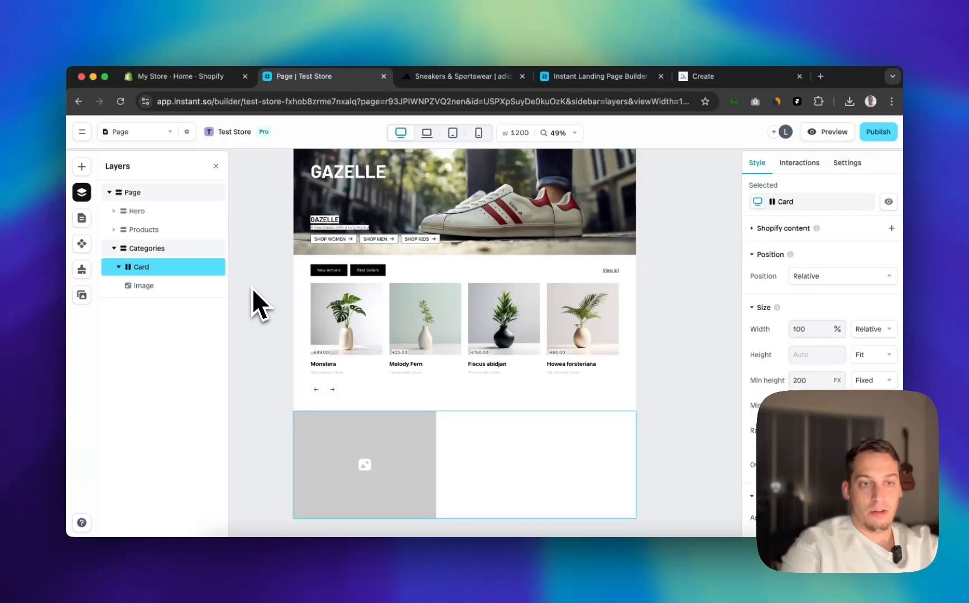
Check the text on the adidas image cards, and add a short text and a paragraph below the Card in the Categories section
{"action": "left_click", "coordinate": [463, 76]}
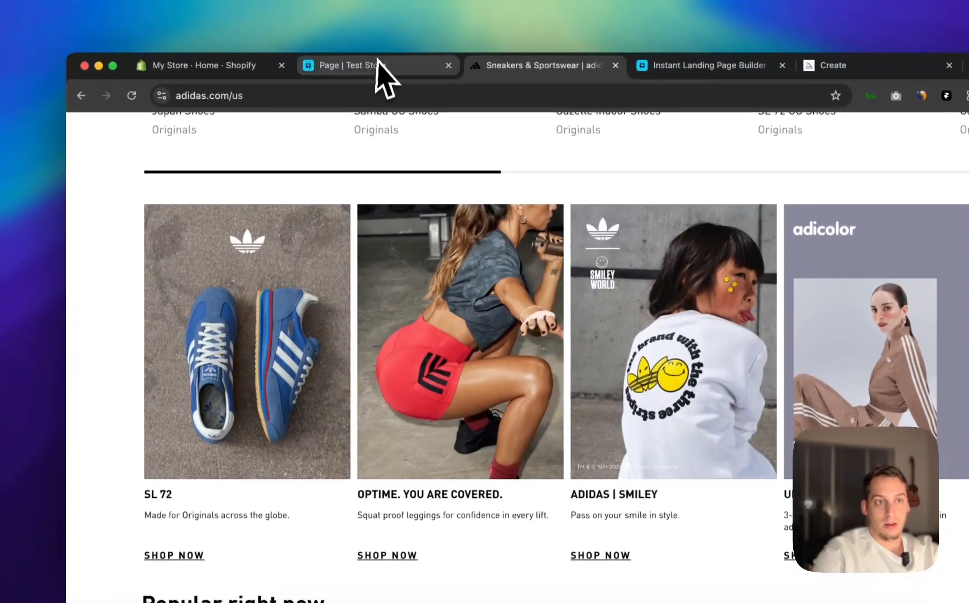
{"action": "left_click", "coordinate": [362, 48]}
{"action": "left_click", "coordinate": [85, 185]}
{"action": "mouse_move", "coordinate": [170, 380]}
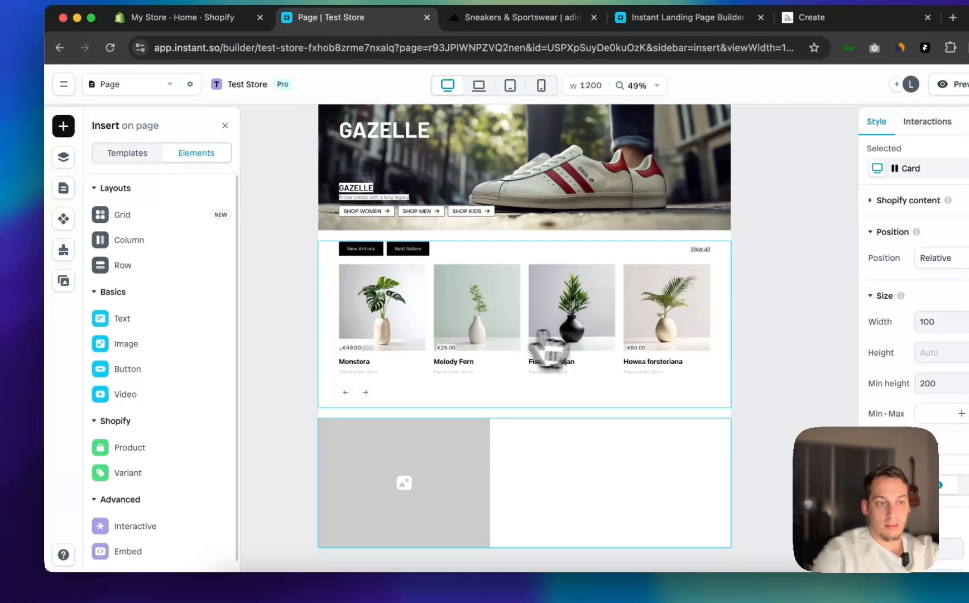
{"action": "scroll", "coordinate": [575, 334], "scroll_direction": "down", "scroll_amount": 2}
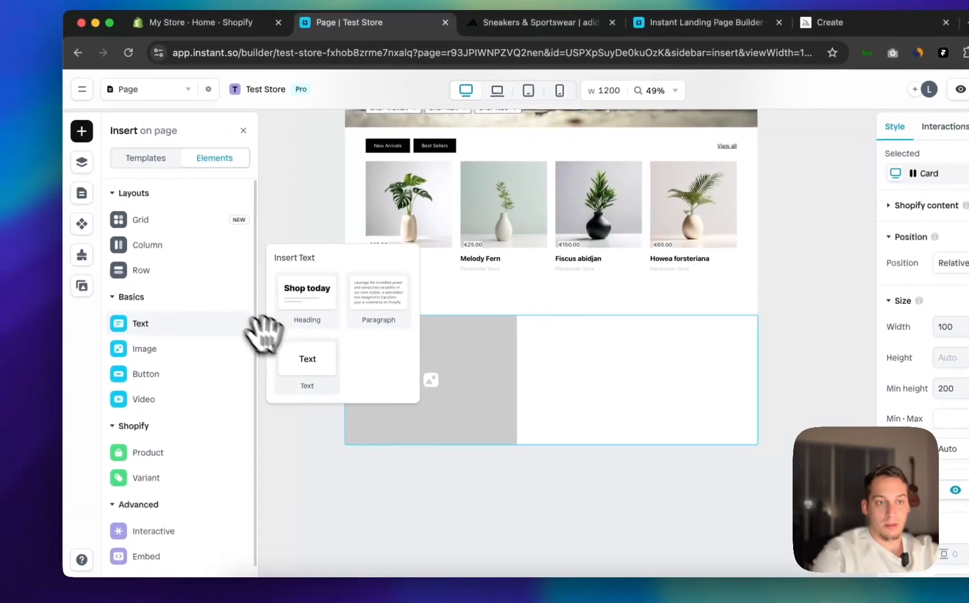
{"action": "left_click_drag", "start_coordinate": [286, 362], "coordinate": [400, 427]}
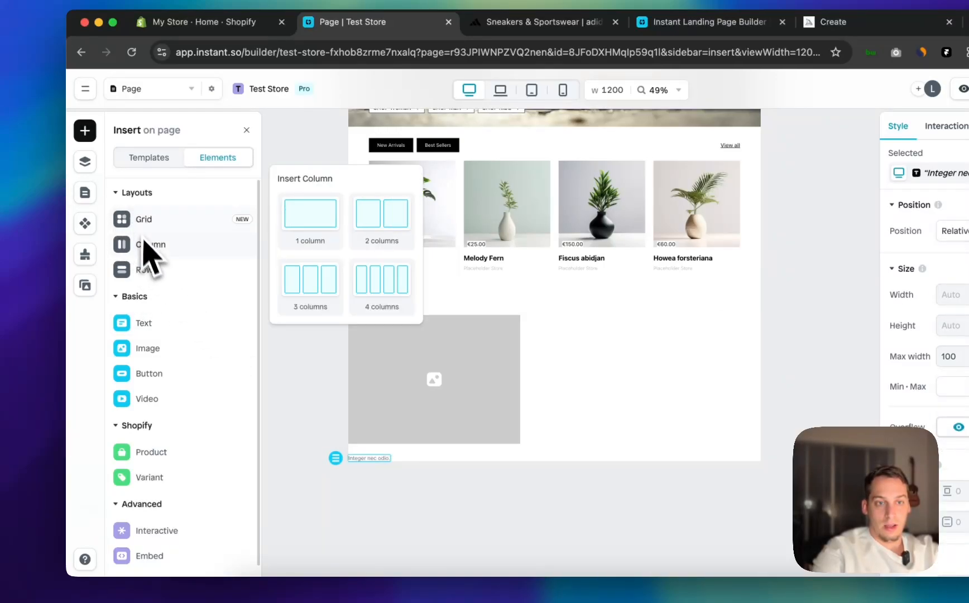
{"action": "mouse_move", "coordinate": [152, 331]}
{"action": "left_click_drag", "start_coordinate": [378, 306], "coordinate": [370, 456]}
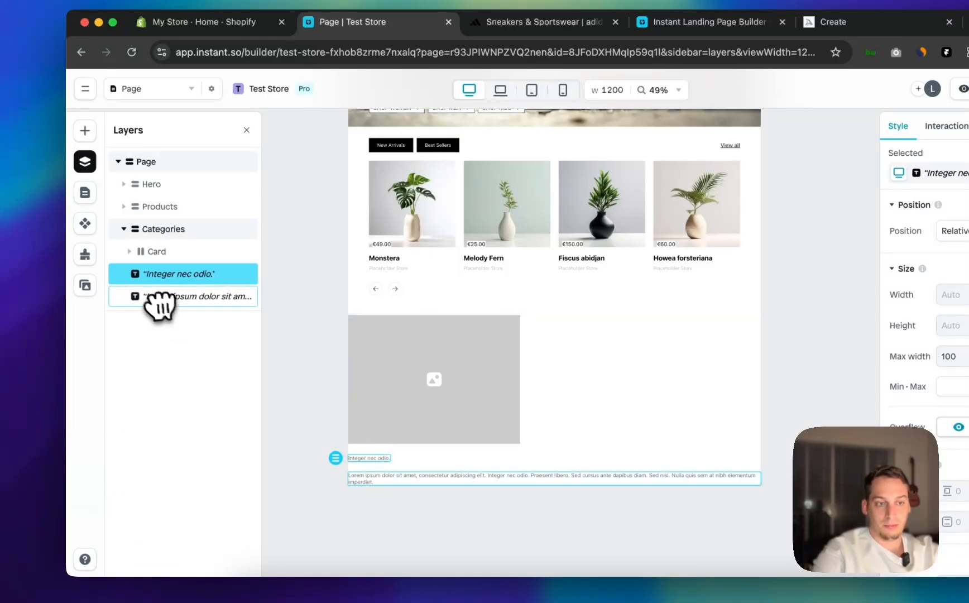
Insert an icon button in the Categories section and place it below the lorem ipsum paragraph
{"action": "left_click", "coordinate": [85, 137]}
{"action": "mouse_move", "coordinate": [158, 389]}
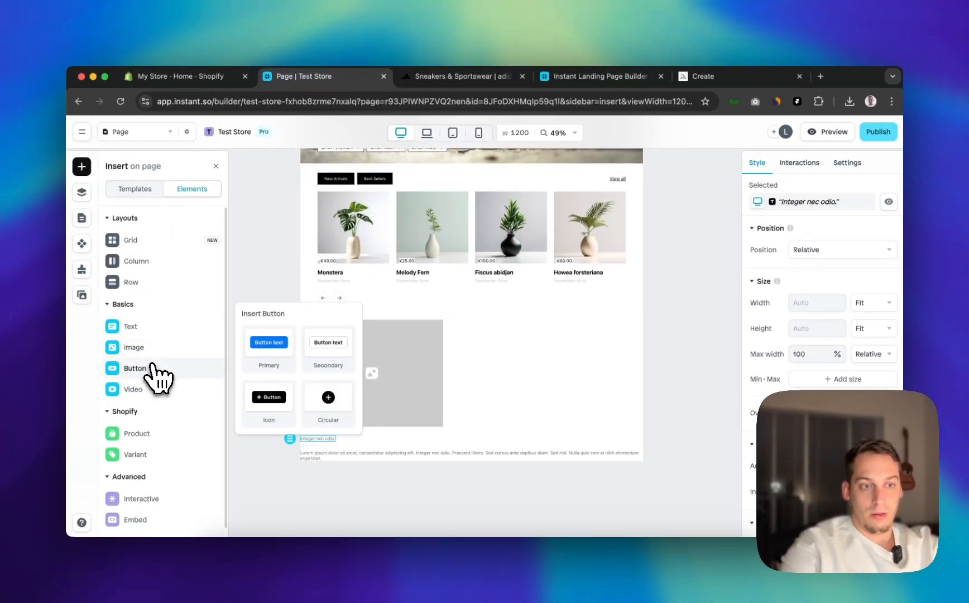
{"action": "left_click_drag", "start_coordinate": [270, 396], "coordinate": [367, 457]}
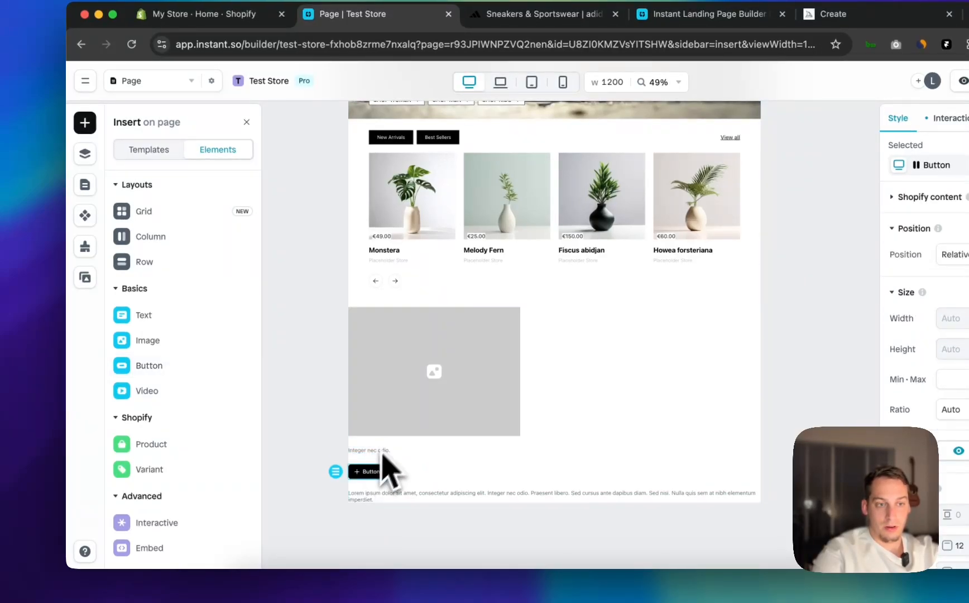
{"action": "left_click_drag", "start_coordinate": [368, 495], "coordinate": [366, 464]}
{"action": "left_click", "coordinate": [320, 473]}
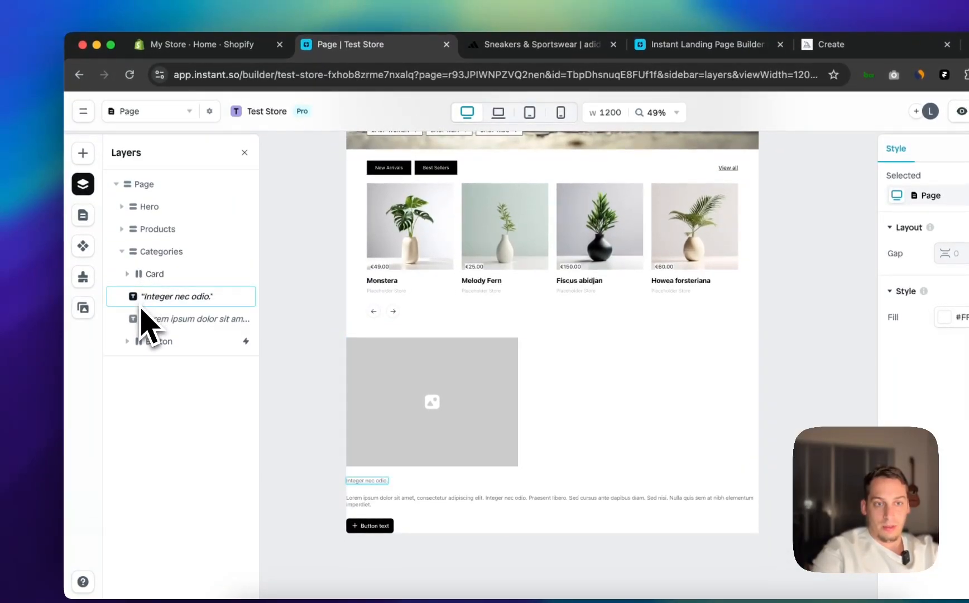
Move the short text, the paragraph and the button into the Card, in that order after the image
{"action": "left_click", "coordinate": [129, 275]}
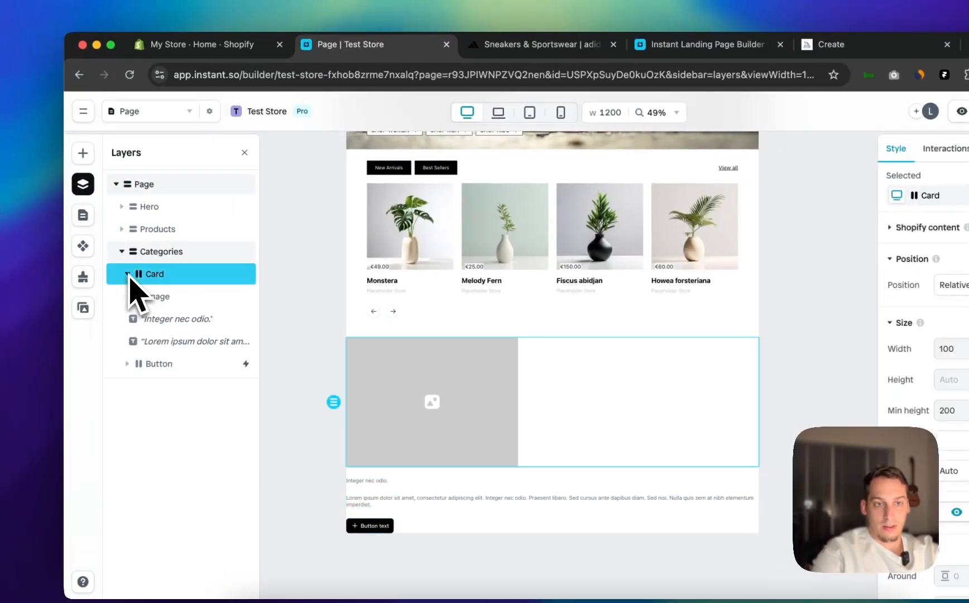
{"action": "left_click_drag", "start_coordinate": [144, 305], "coordinate": [146, 279]}
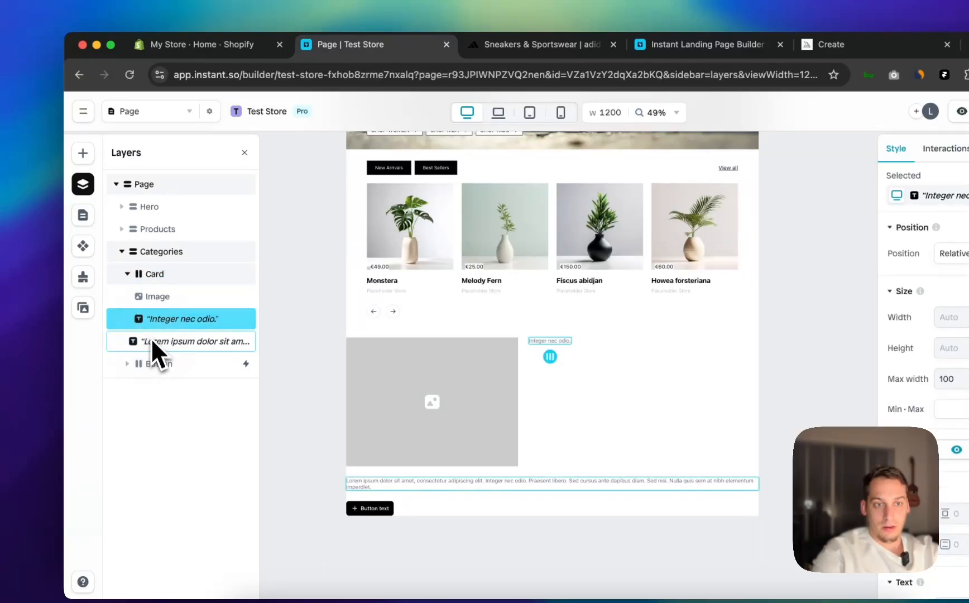
{"action": "mouse_move", "coordinate": [152, 341]}
{"action": "left_mouse_down"}
{"action": "mouse_move", "coordinate": [147, 320]}
{"action": "mouse_move", "coordinate": [150, 347]}
{"action": "left_mouse_up"}
{"action": "left_click", "coordinate": [133, 273]}
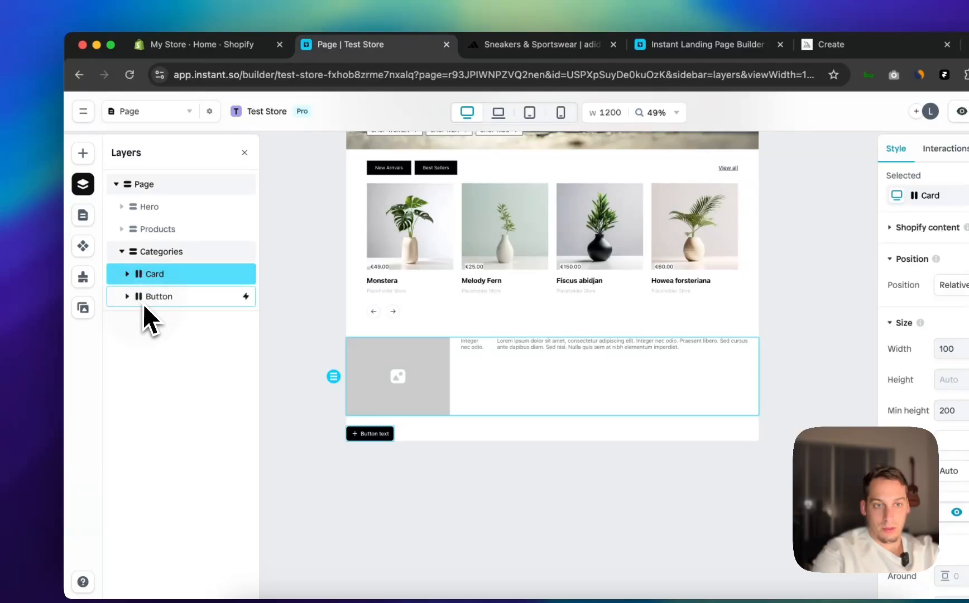
{"action": "left_click_drag", "start_coordinate": [143, 305], "coordinate": [144, 279]}
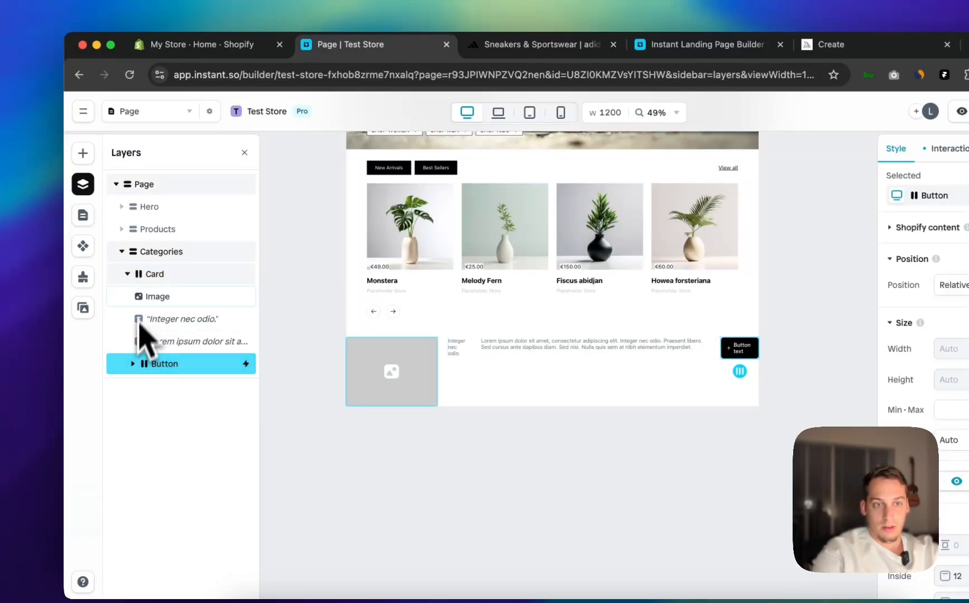
Set the Card's layout direction to Vertical
{"action": "left_click", "coordinate": [147, 274]}
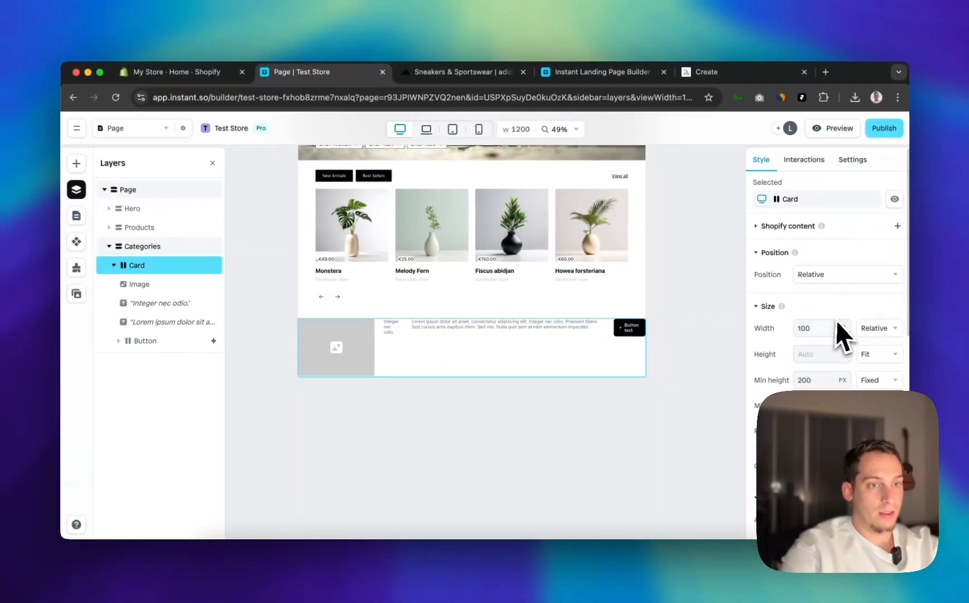
{"action": "scroll", "coordinate": [849, 360], "scroll_direction": "down", "scroll_amount": 5}
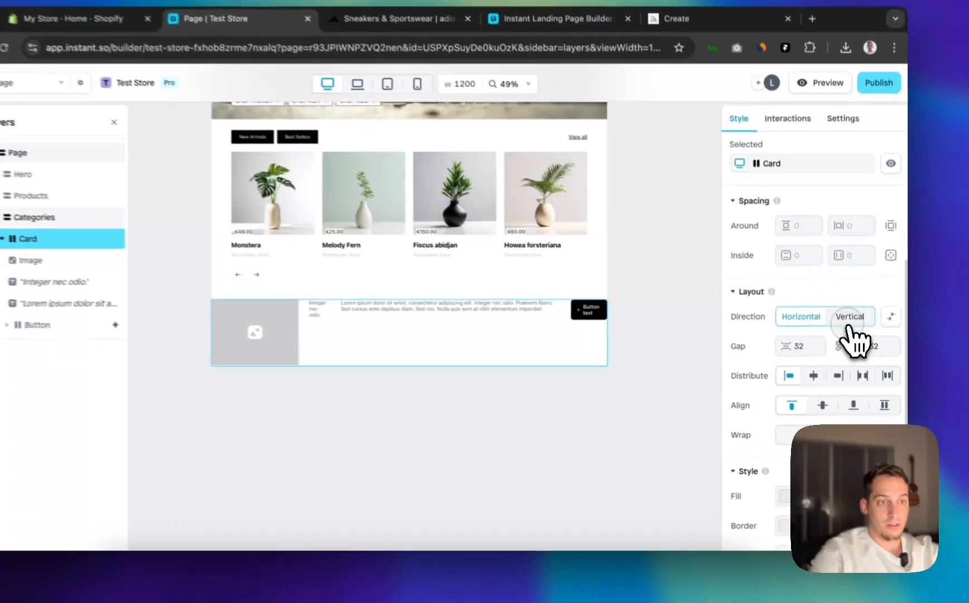
{"action": "left_click", "coordinate": [853, 334]}
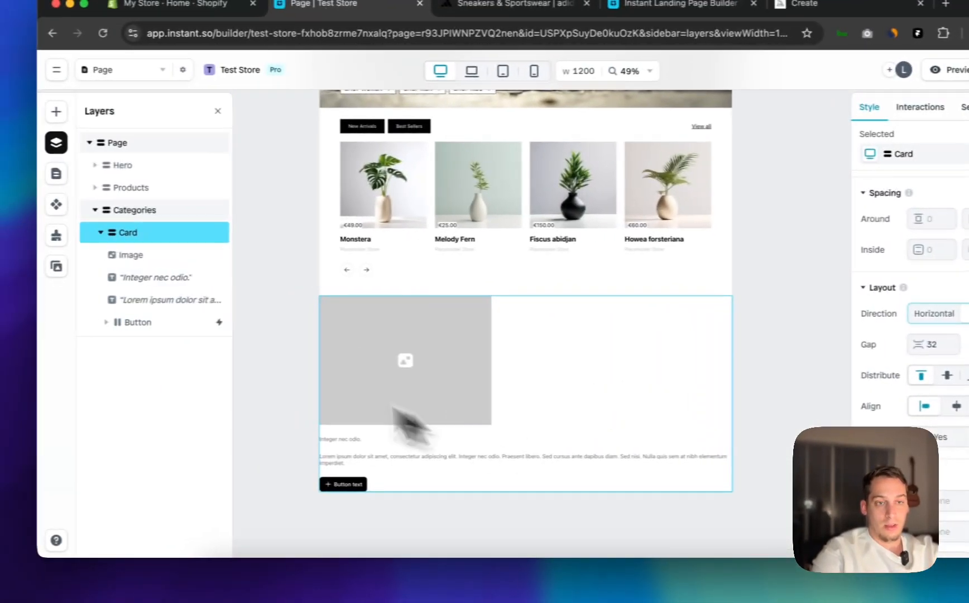
Set the layout direction of the Categories section to Horizontal
{"action": "left_click", "coordinate": [101, 230]}
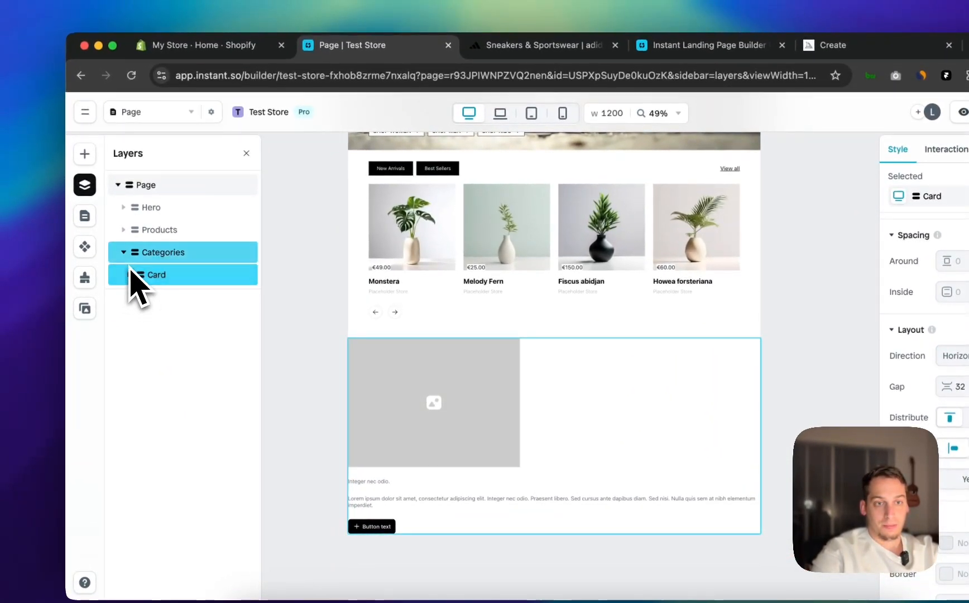
{"action": "left_click", "coordinate": [137, 260]}
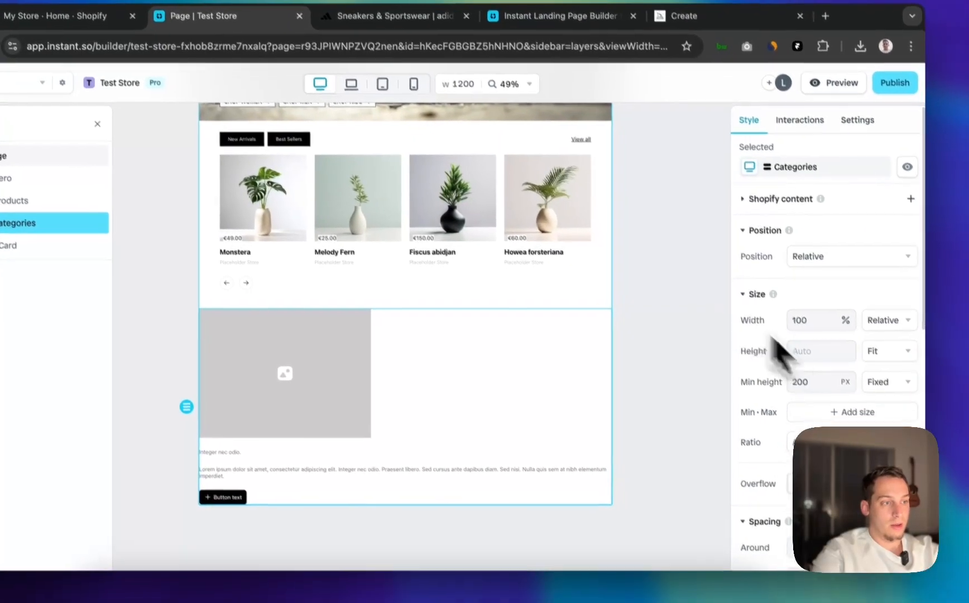
{"action": "scroll", "coordinate": [870, 380], "scroll_direction": "down", "scroll_amount": 5}
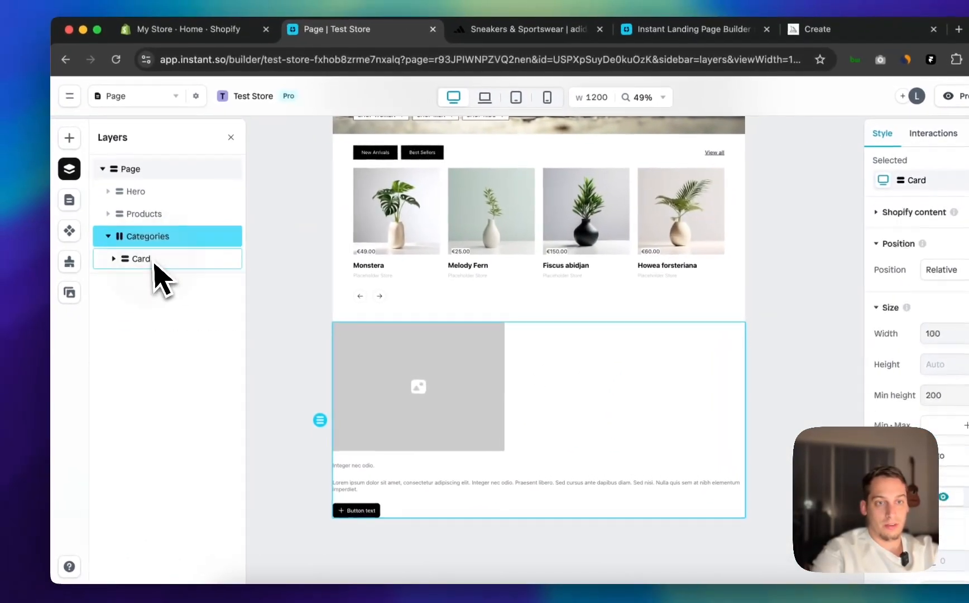
Duplicate the Card three times to try a row of four cards in the Categories section
{"action": "left_click", "coordinate": [5, 222]}
{"action": "key", "text": "super+d"}
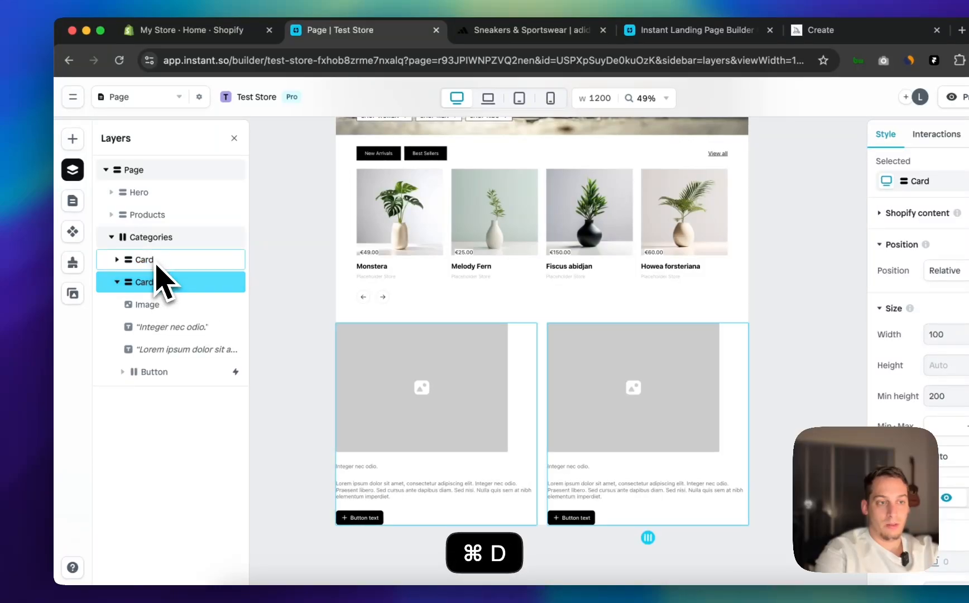
{"action": "key", "text": "super+d"}
{"action": "key", "text": "super+d"}
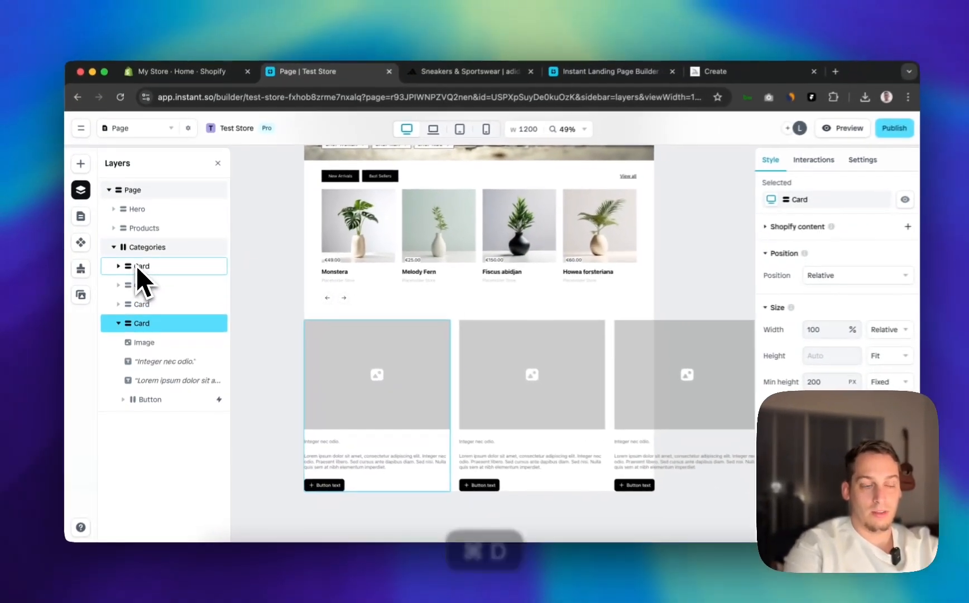
{"action": "scroll", "coordinate": [309, 328], "scroll_direction": "right", "scroll_amount": 3}
{"action": "scroll", "coordinate": [309, 327], "scroll_direction": "down", "scroll_amount": 3}
{"action": "scroll", "coordinate": [279, 323], "scroll_direction": "down", "scroll_amount": 3}
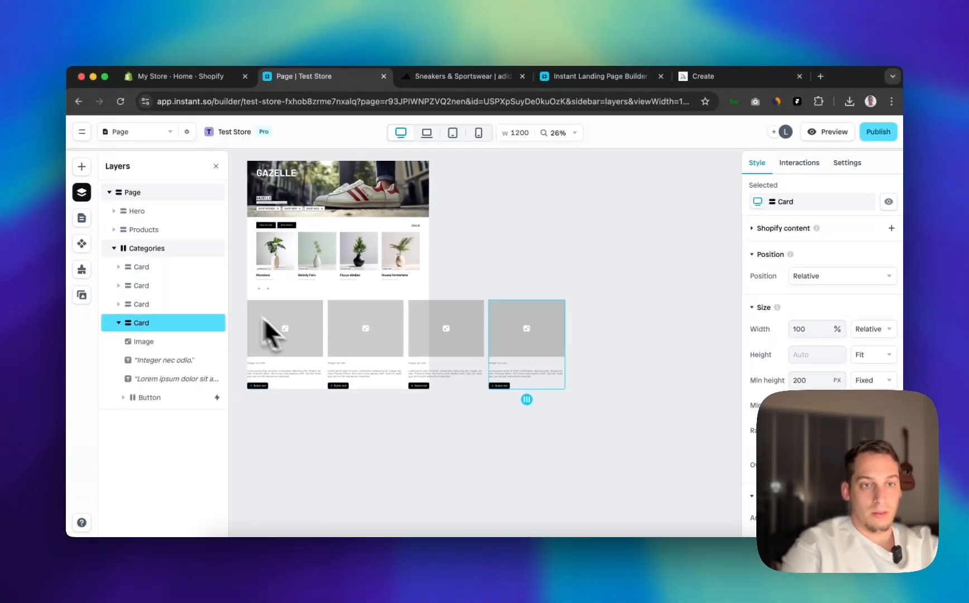
Turn on wrapping in the layout of the Categories section
{"action": "left_click", "coordinate": [179, 249]}
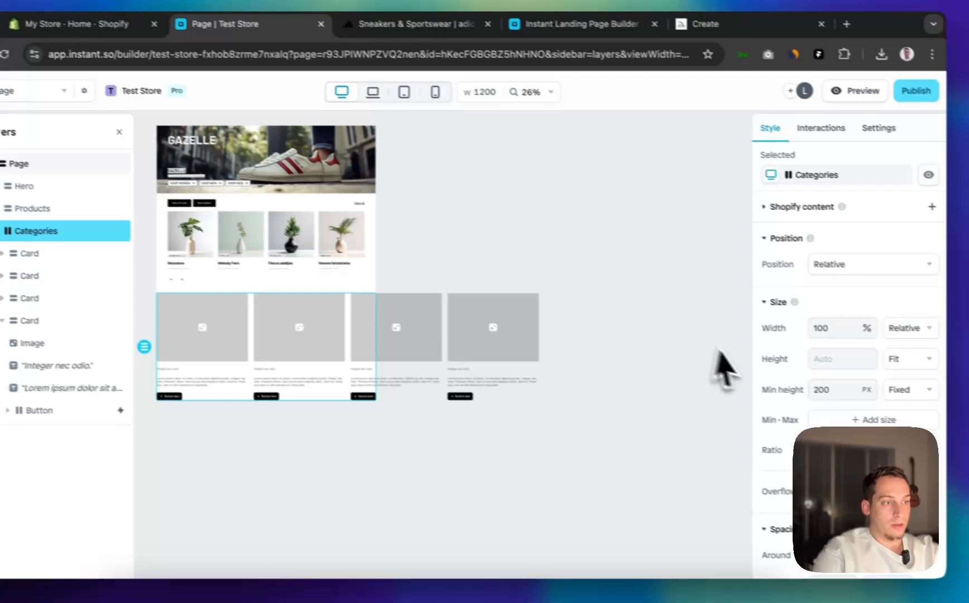
{"action": "scroll", "coordinate": [887, 427], "scroll_direction": "down", "scroll_amount": 5}
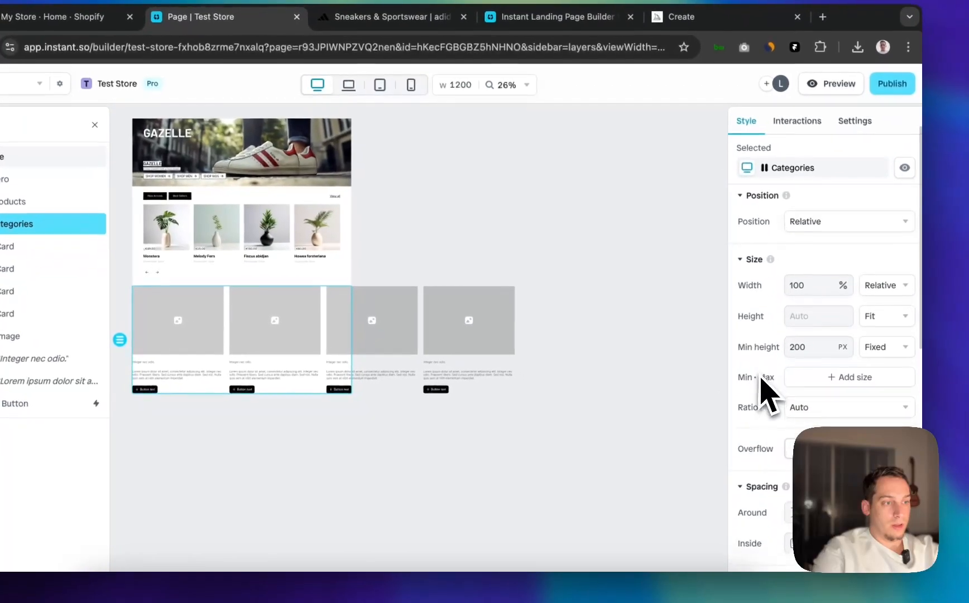
{"action": "scroll", "coordinate": [759, 378], "scroll_direction": "down", "scroll_amount": 1}
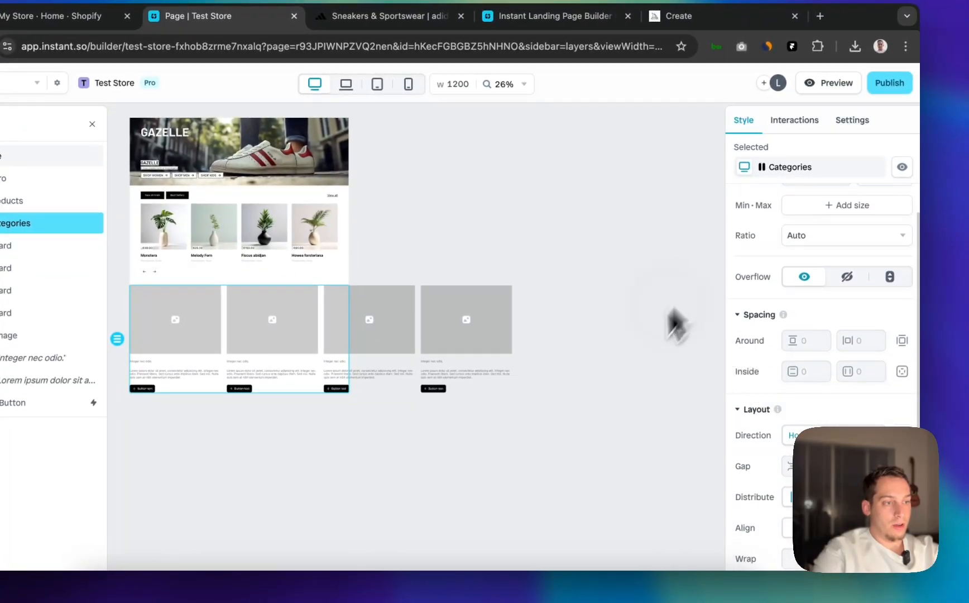
{"action": "scroll", "coordinate": [801, 404], "scroll_direction": "down", "scroll_amount": 4}
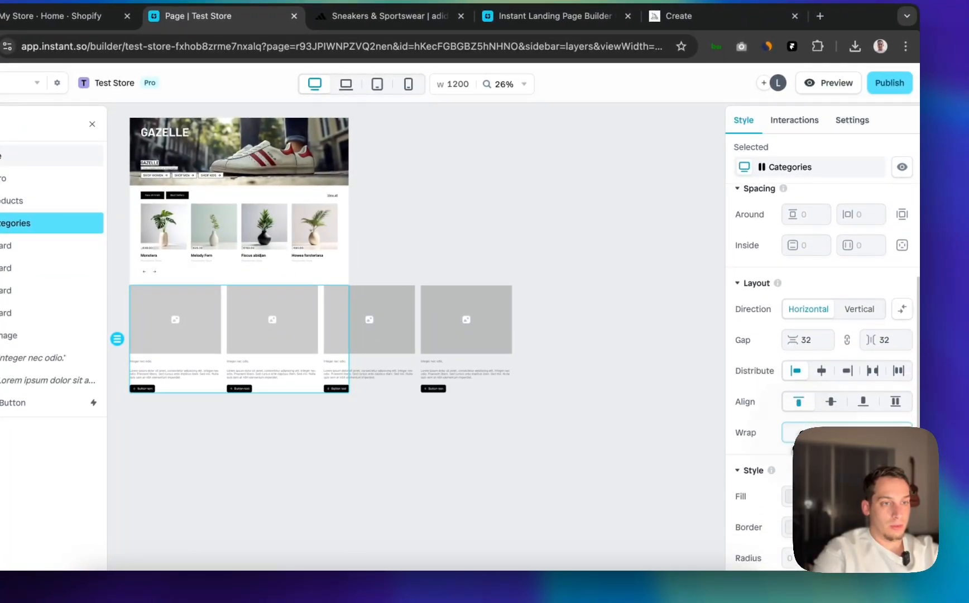
{"action": "left_click", "coordinate": [820, 448]}
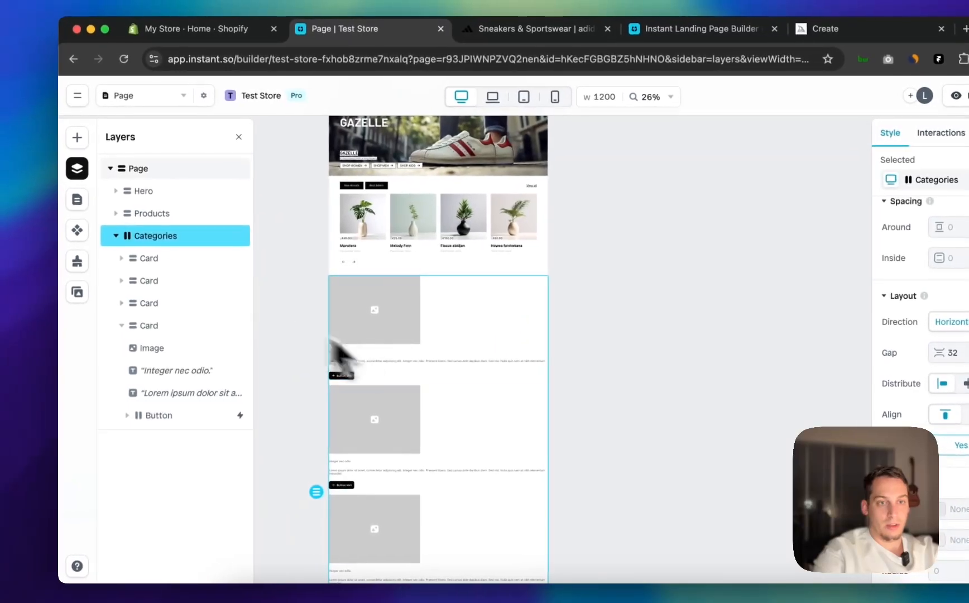
Delete the three duplicated Cards from the Categories section, keeping only the first one
{"action": "left_click", "coordinate": [160, 257]}
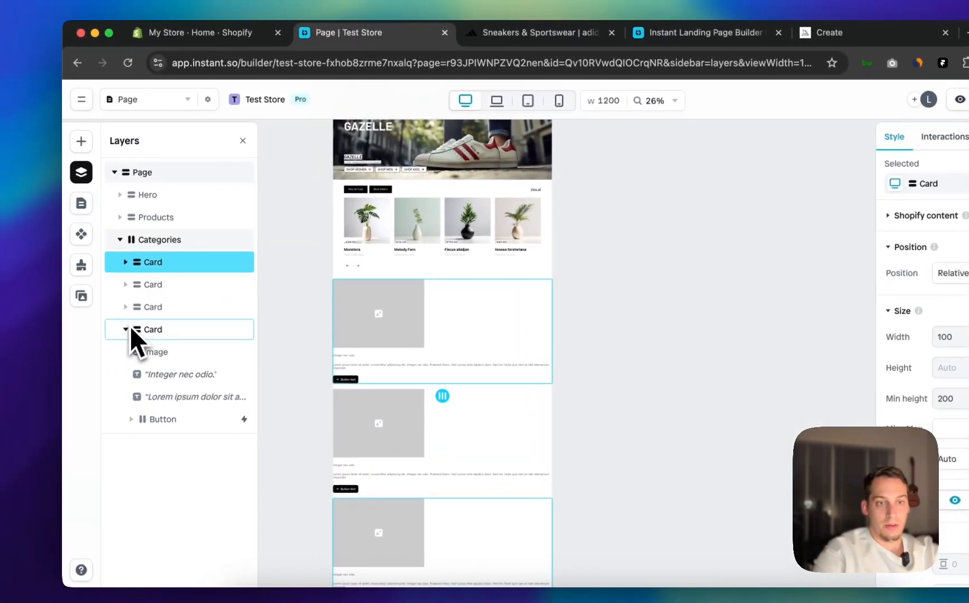
{"action": "left_click", "coordinate": [130, 327]}
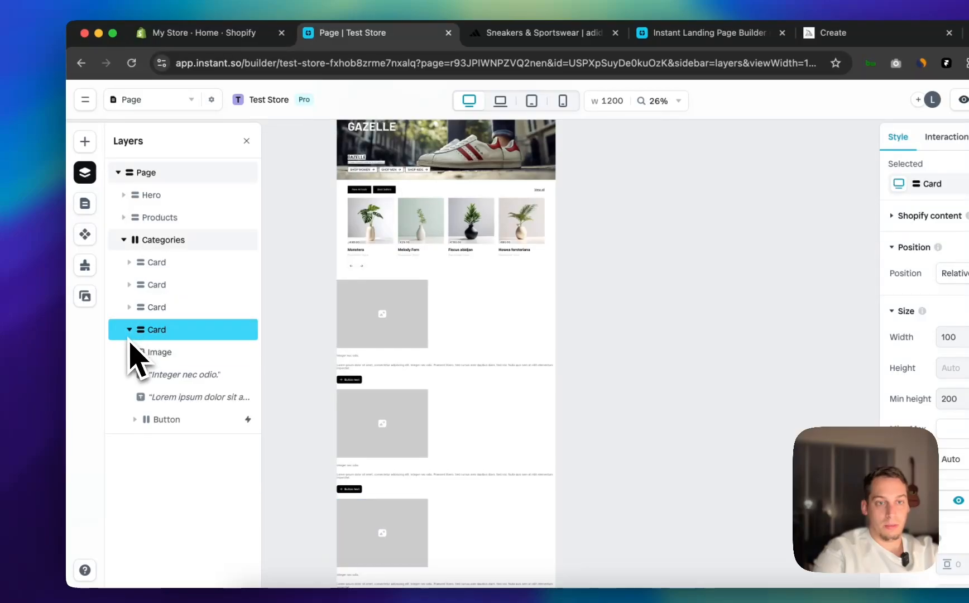
{"action": "key", "text": "BackSpace"}
{"action": "left_click", "coordinate": [183, 308]}
{"action": "key", "text": "BackSpace"}
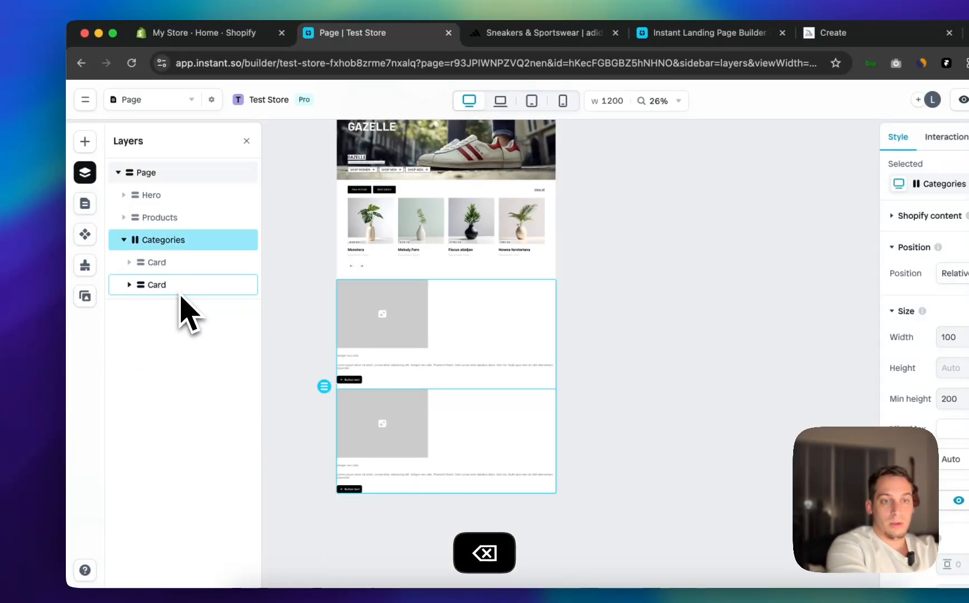
{"action": "left_click", "coordinate": [178, 289]}
{"action": "key", "text": "BackSpace"}
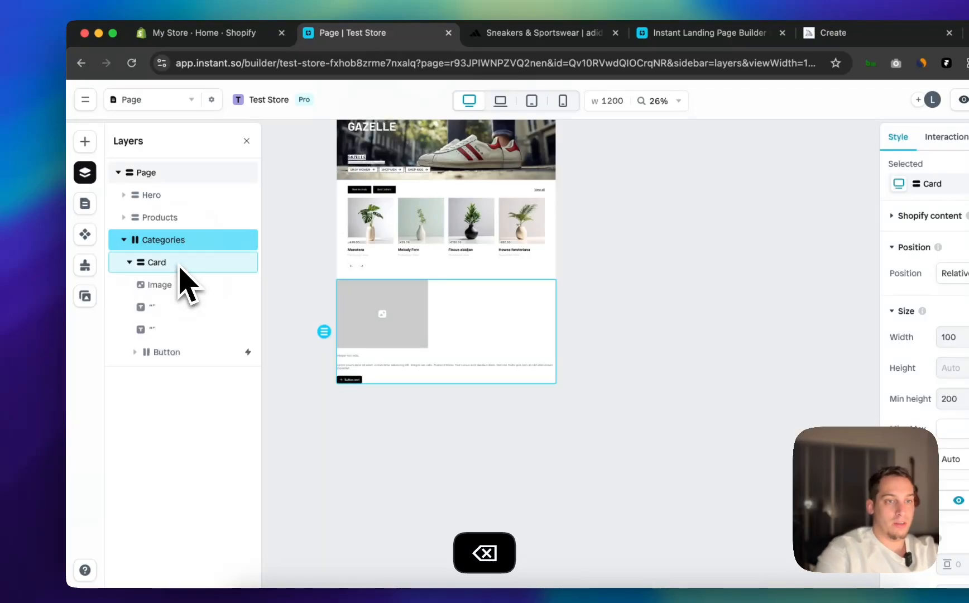
Change the sizing mode of the remaining Card's width
{"action": "left_click", "coordinate": [180, 265]}
{"action": "left_click", "coordinate": [865, 336]}
{"action": "left_click", "coordinate": [860, 357]}
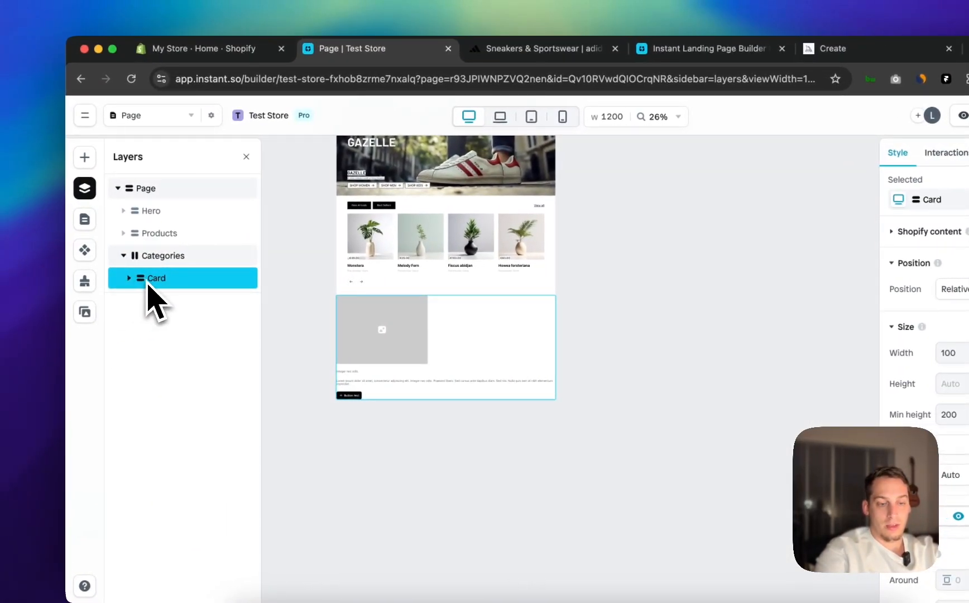
Make three copies of the resized Card in the Categories section
{"action": "key", "text": "super+d"}
{"action": "key", "text": "super+d"}
{"action": "key", "text": "super+d"}
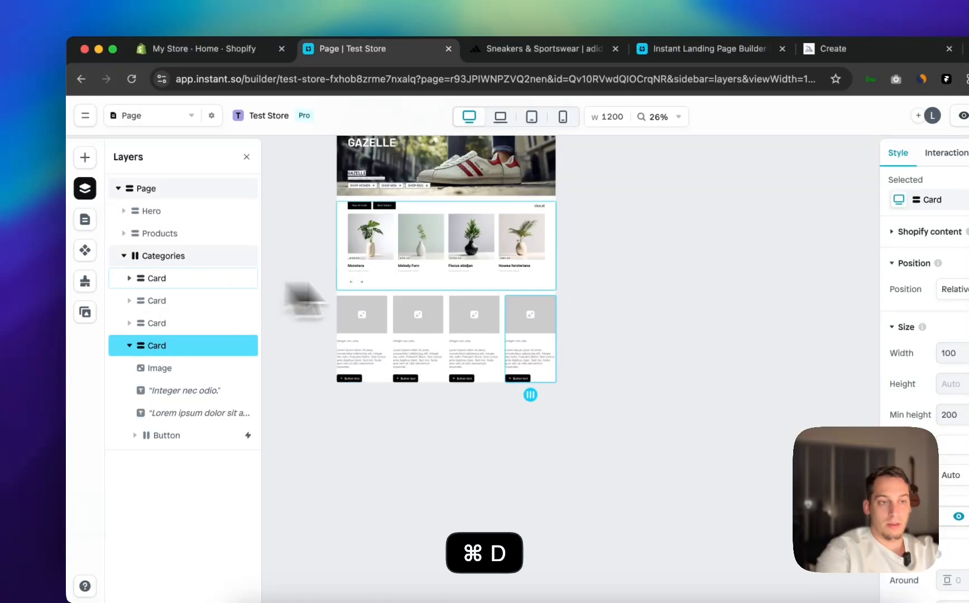
{"action": "left_click", "coordinate": [335, 409]}
{"action": "scroll", "coordinate": [396, 346], "scroll_direction": "up", "scroll_amount": 5}
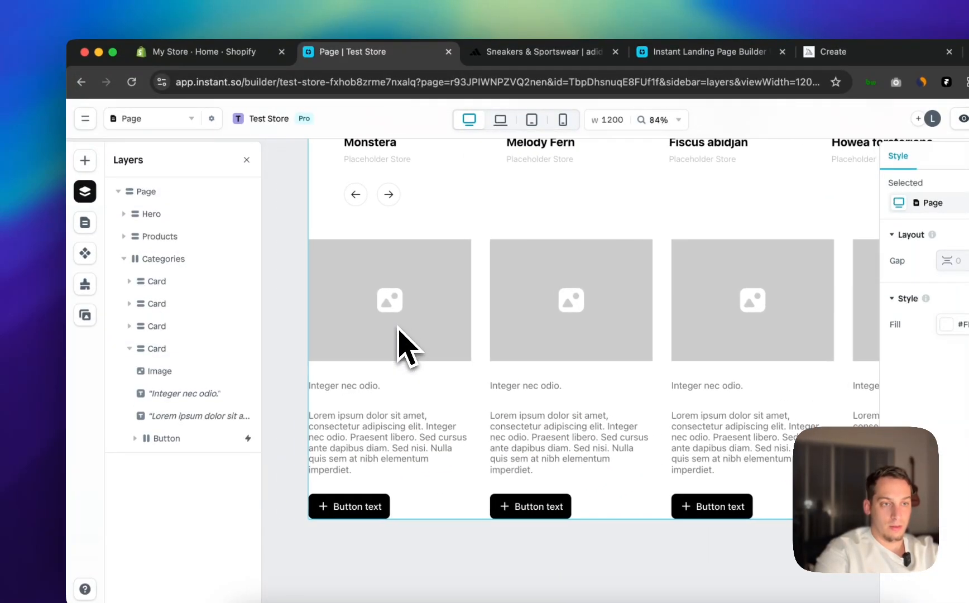
{"action": "scroll", "coordinate": [398, 330], "scroll_direction": "down", "scroll_amount": 5}
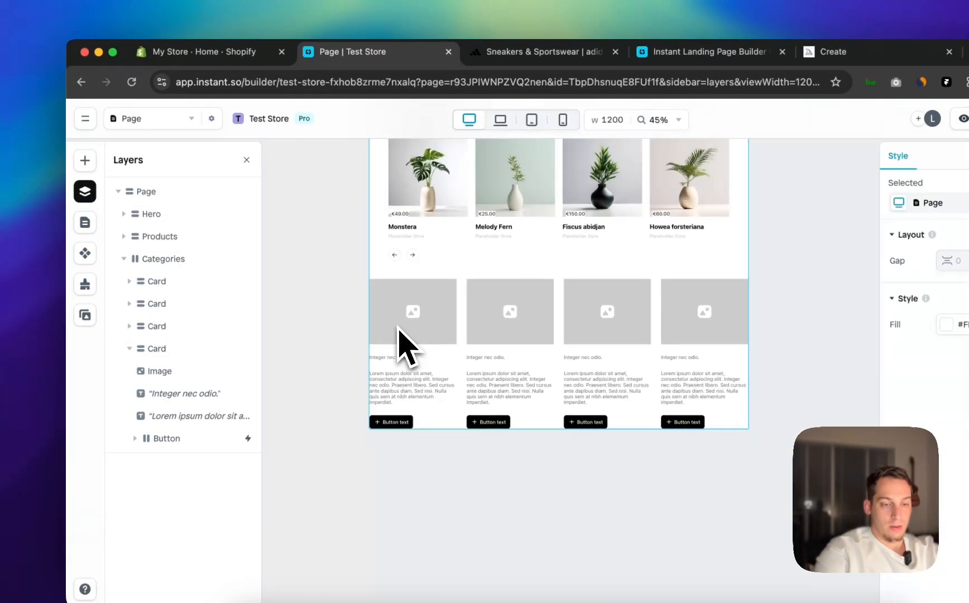
{"action": "left_click", "coordinate": [139, 350]}
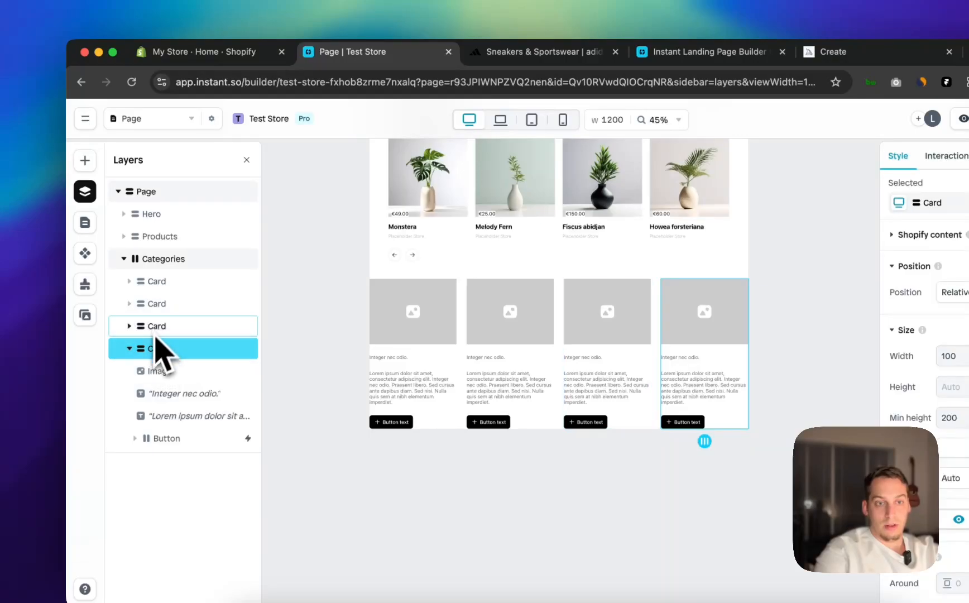
Delete the extra cards from the Categories section so that only the first card remains
{"action": "key", "text": "BackSpace"}
{"action": "left_click", "coordinate": [154, 329]}
{"action": "key", "text": "BackSpace"}
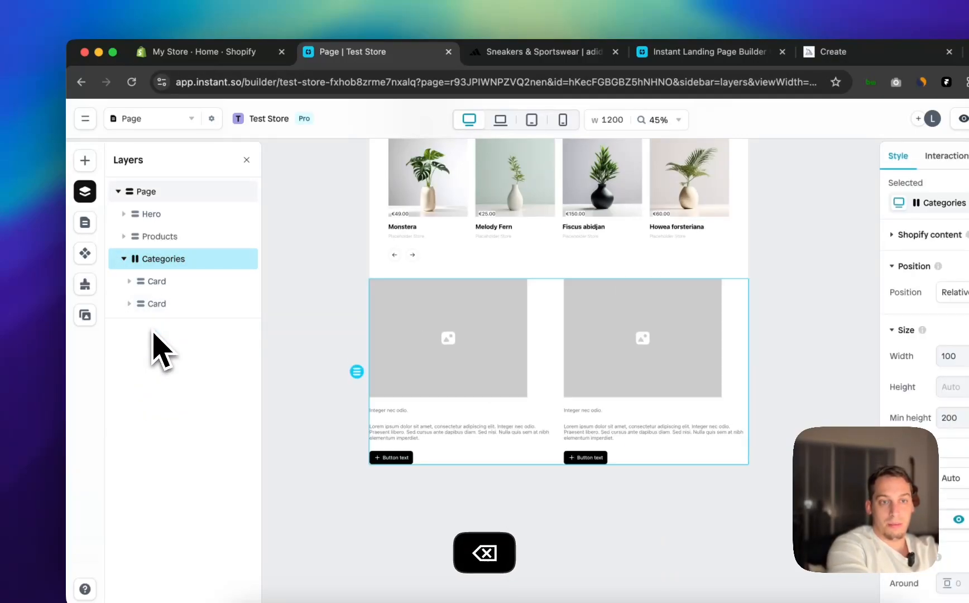
{"action": "key", "text": "BackSpace"}
{"action": "left_click", "coordinate": [450, 334]}
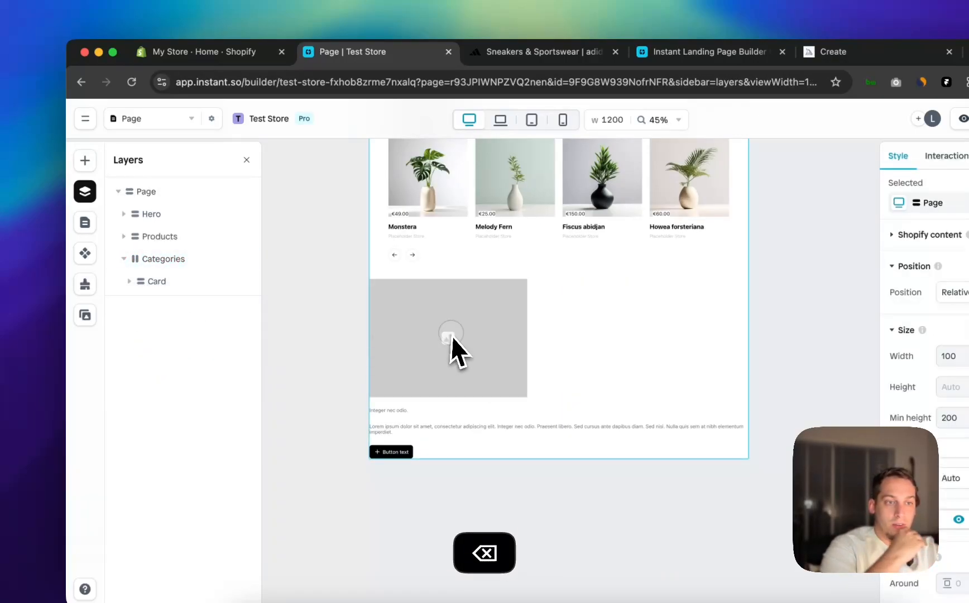
{"action": "left_click", "coordinate": [427, 357]}
{"action": "left_click", "coordinate": [335, 362]}
{"action": "left_click", "coordinate": [399, 353]}
Check the category cards on the adidas reference page and set the remaining card's image width to Fill
{"action": "left_click", "coordinate": [508, 53]}
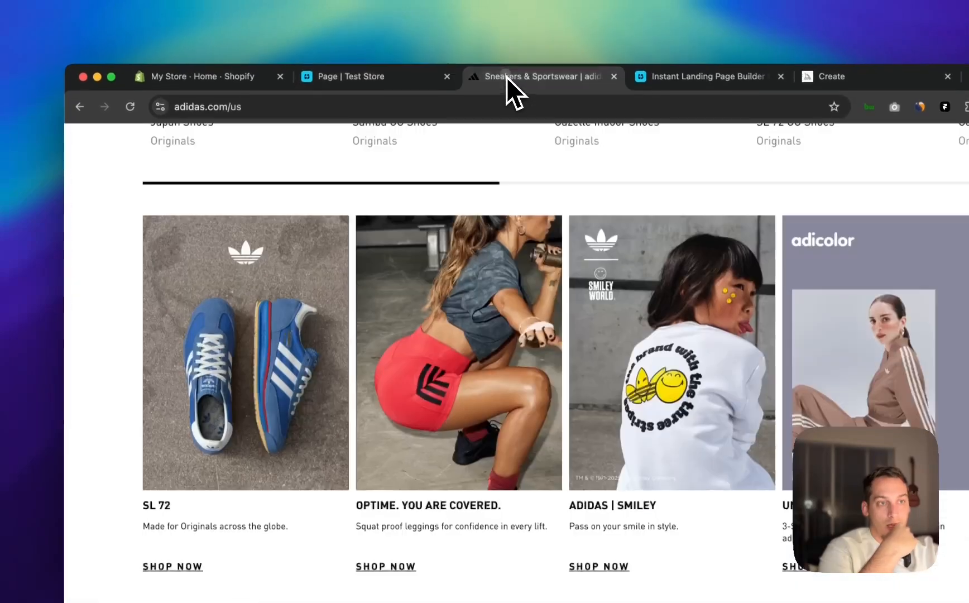
{"action": "left_click", "coordinate": [355, 83]}
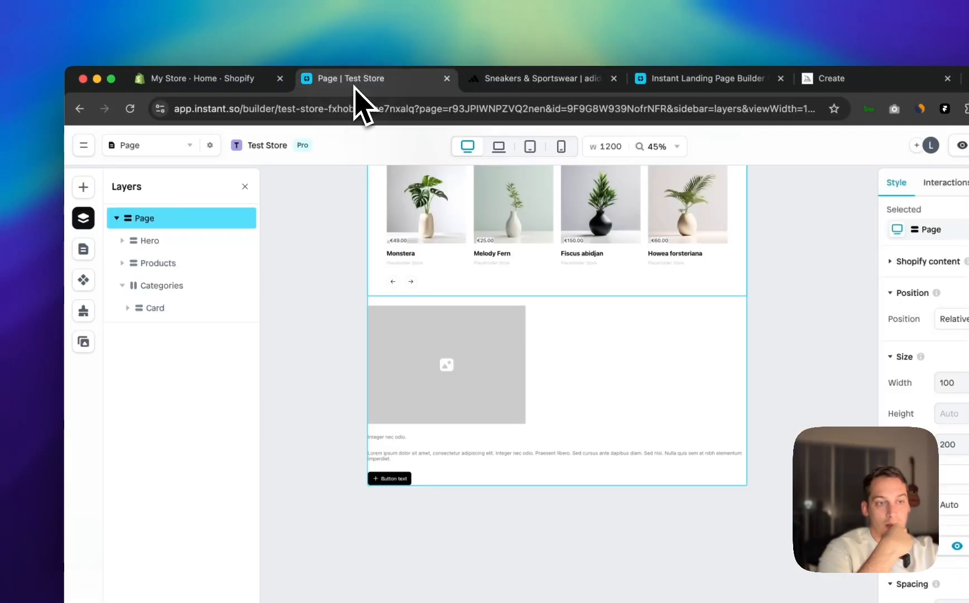
{"action": "left_click", "coordinate": [381, 352]}
{"action": "left_click", "coordinate": [184, 308]}
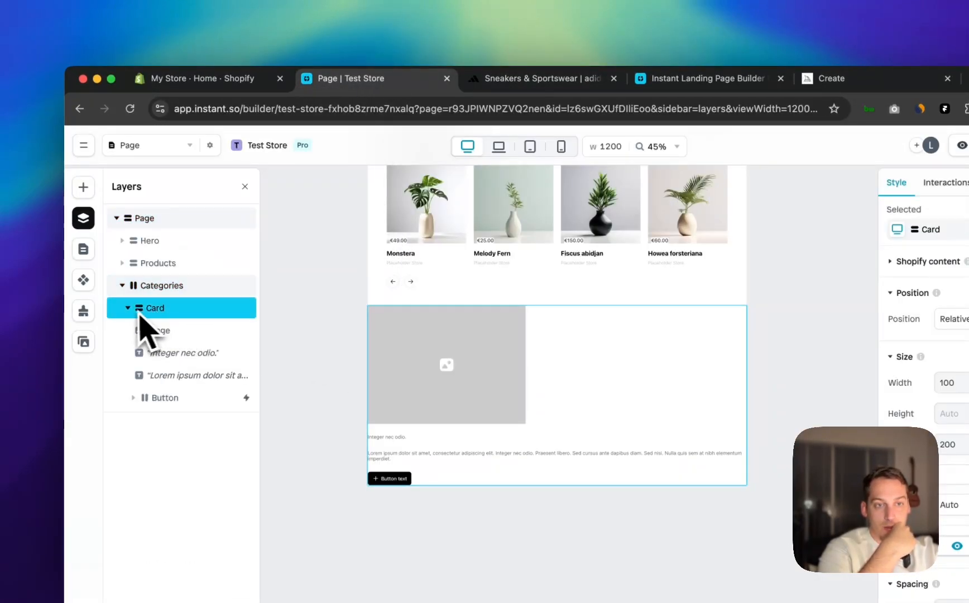
{"action": "left_click", "coordinate": [160, 330]}
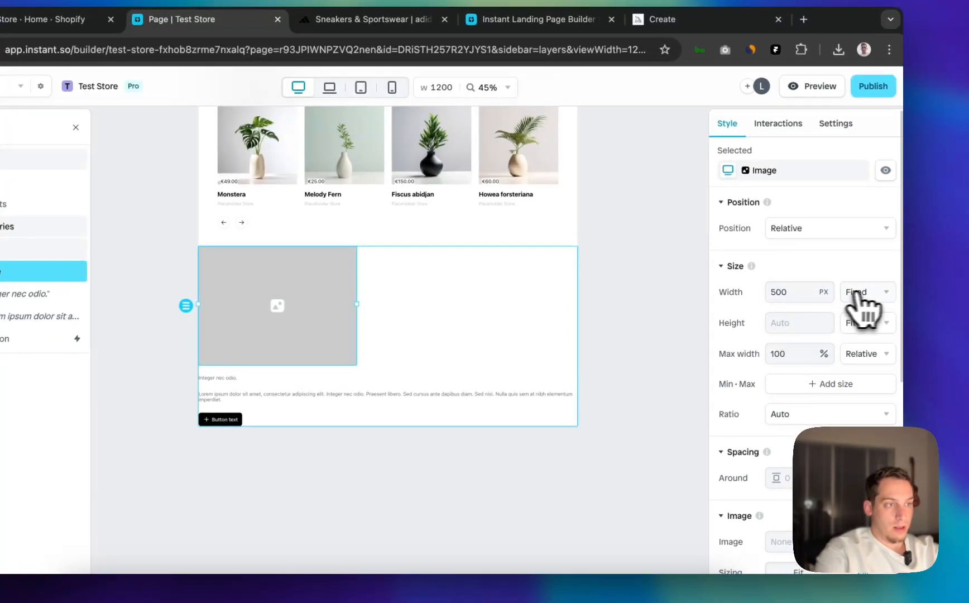
{"action": "left_click", "coordinate": [864, 321]}
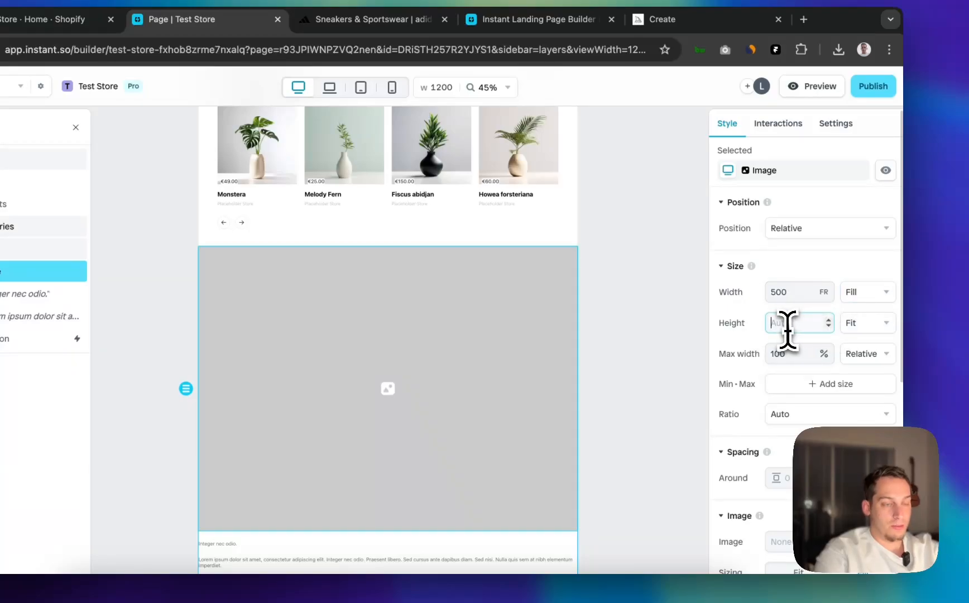
Set the card image's height to a fixed 600 px
{"action": "key", "text": "shift+Up"}
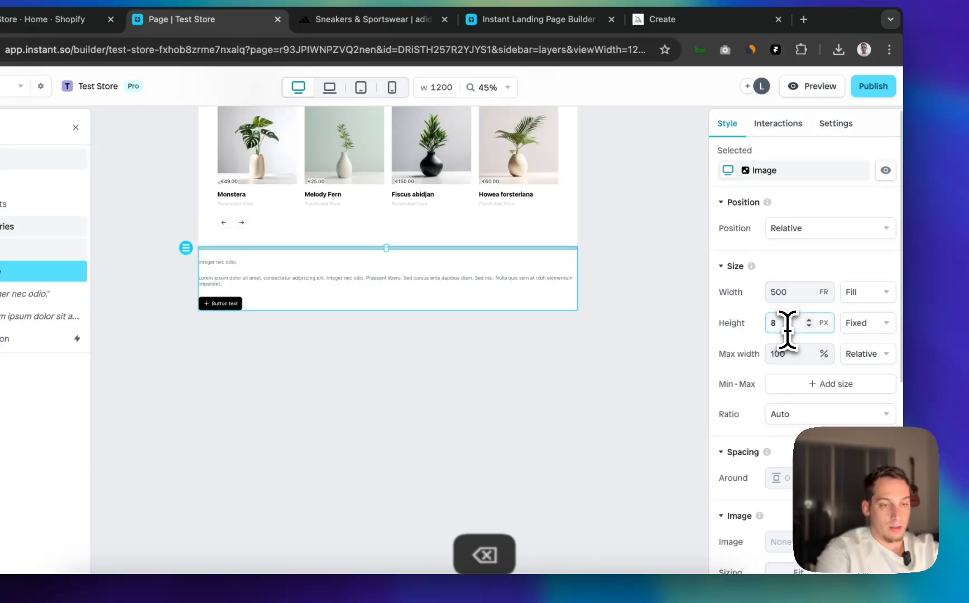
{"action": "key", "text": "BackSpace"}
{"action": "type", "text": "600"}
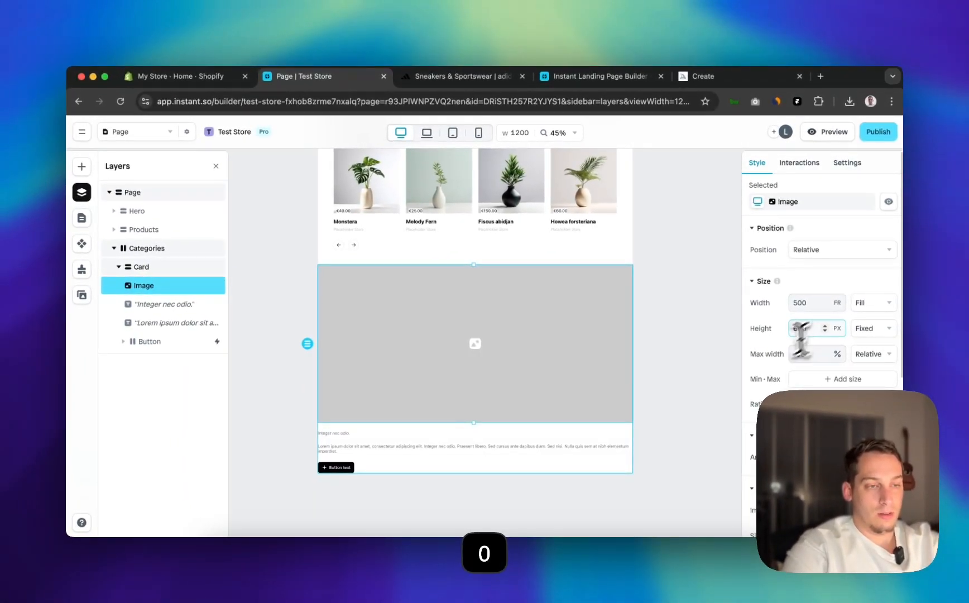
Compare the layout with the adidas reference page and set the card image's height to 400 px
{"action": "scroll", "coordinate": [396, 324], "scroll_direction": "up", "scroll_amount": 2}
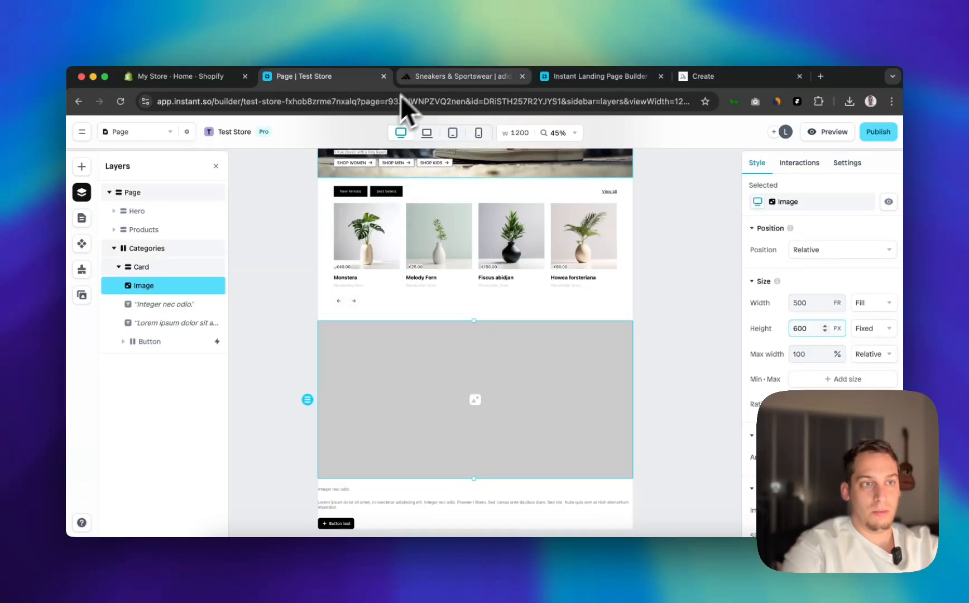
{"action": "left_click", "coordinate": [416, 79]}
{"action": "scroll", "coordinate": [372, 229], "scroll_direction": "up", "scroll_amount": 1}
{"action": "scroll", "coordinate": [341, 273], "scroll_direction": "up", "scroll_amount": 5}
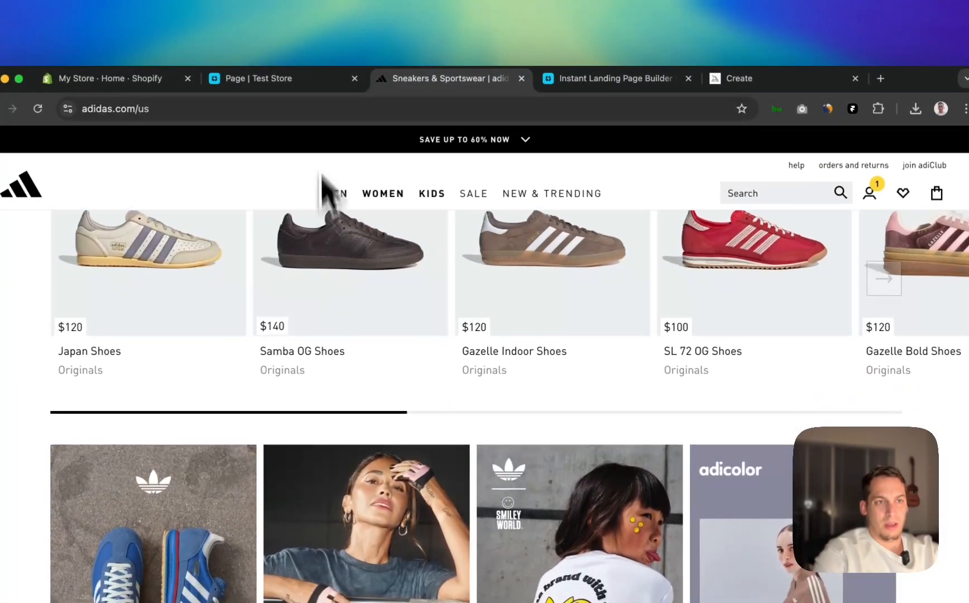
{"action": "left_click", "coordinate": [316, 83]}
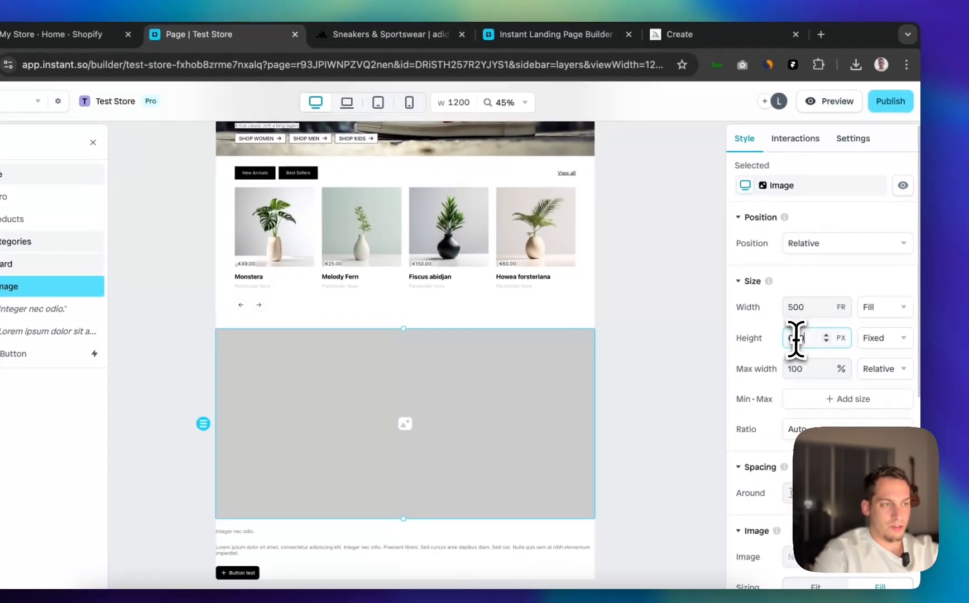
{"action": "key", "text": "BackSpace"}
{"action": "key", "text": "BackSpace"}
{"action": "key", "text": "BackSpace"}
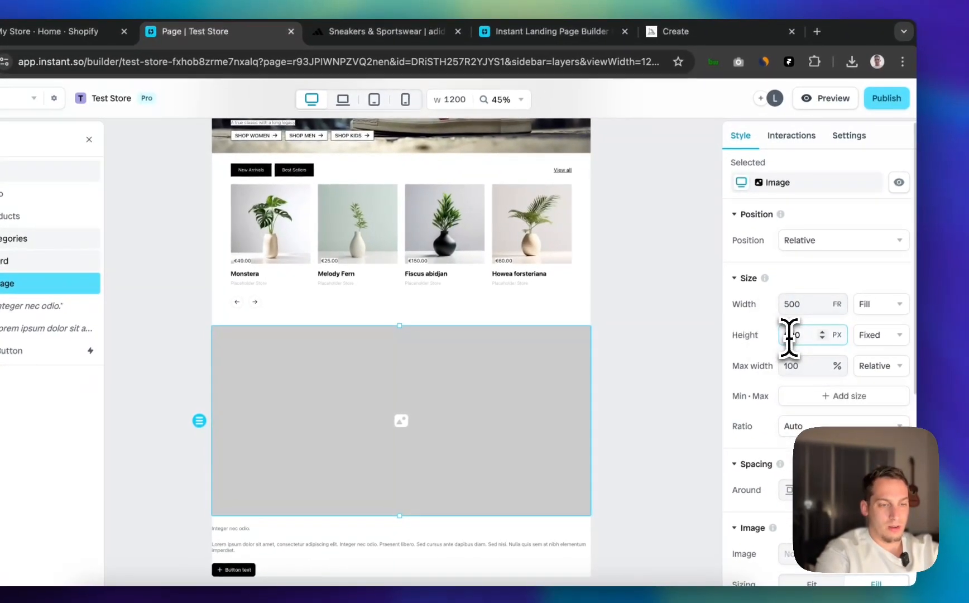
{"action": "type", "text": "400"}
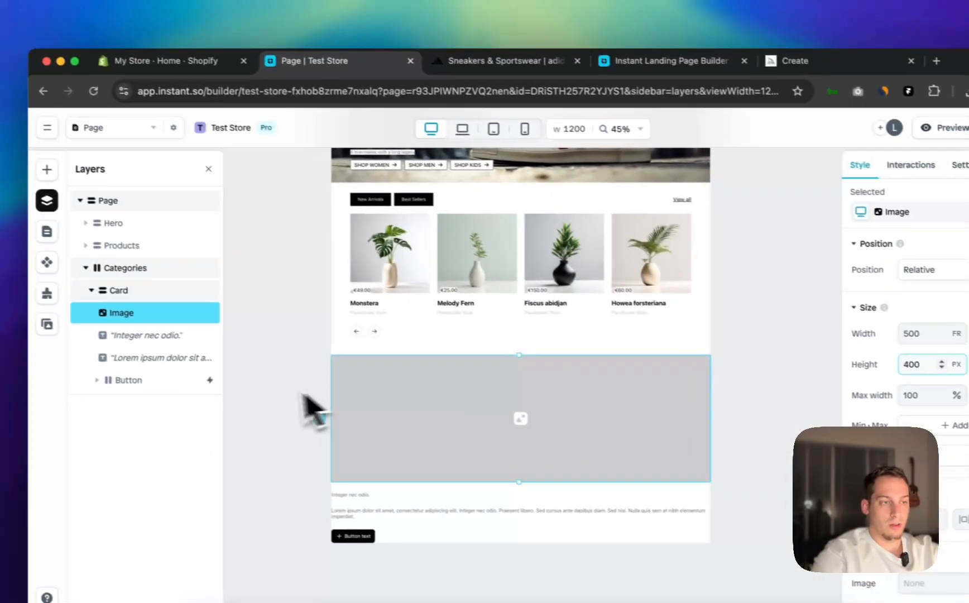
Check the card captions on the adidas page and replace the card's "Integer nec odio." text with "OPTIME YOU ARE COVERES"
{"action": "left_click", "coordinate": [293, 391]}
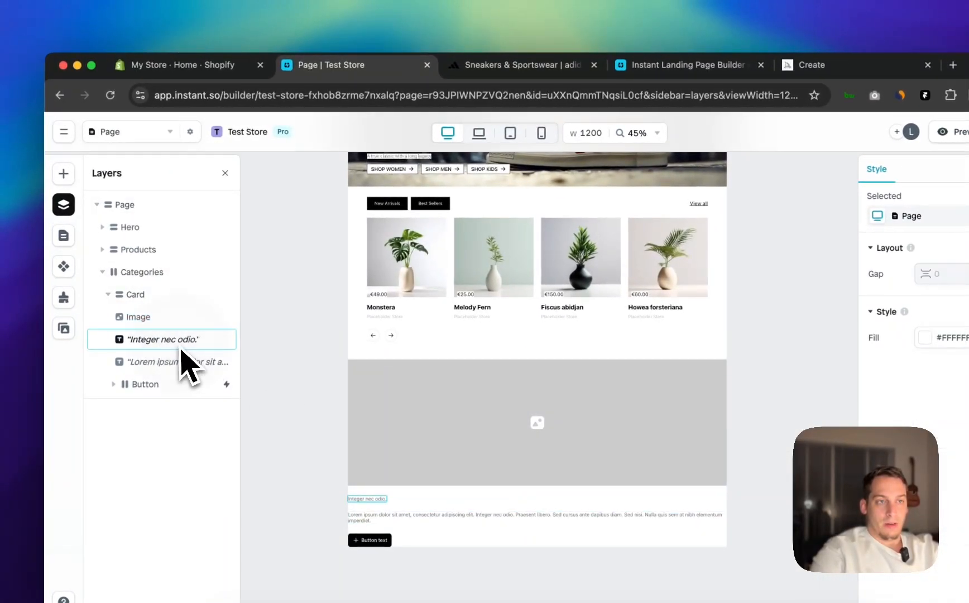
{"action": "left_click", "coordinate": [181, 347]}
{"action": "left_click", "coordinate": [510, 66]}
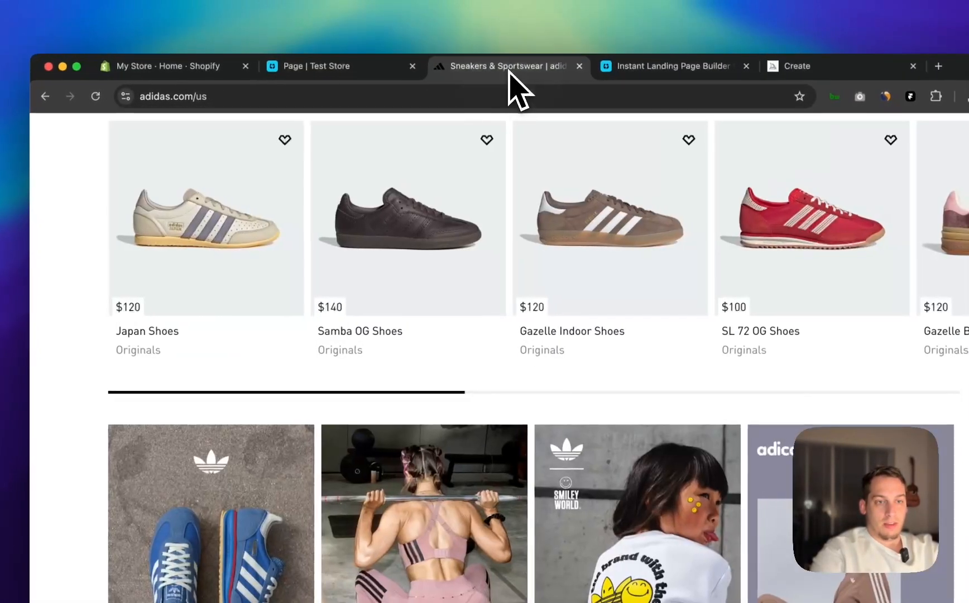
{"action": "scroll", "coordinate": [313, 335], "scroll_direction": "down", "scroll_amount": 3}
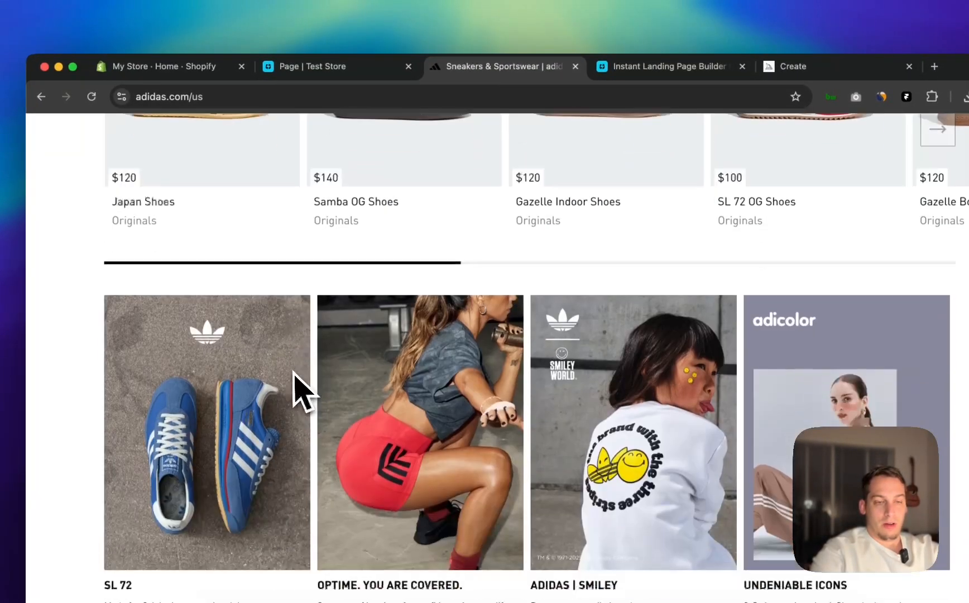
{"action": "scroll", "coordinate": [301, 391], "scroll_direction": "down", "scroll_amount": 3}
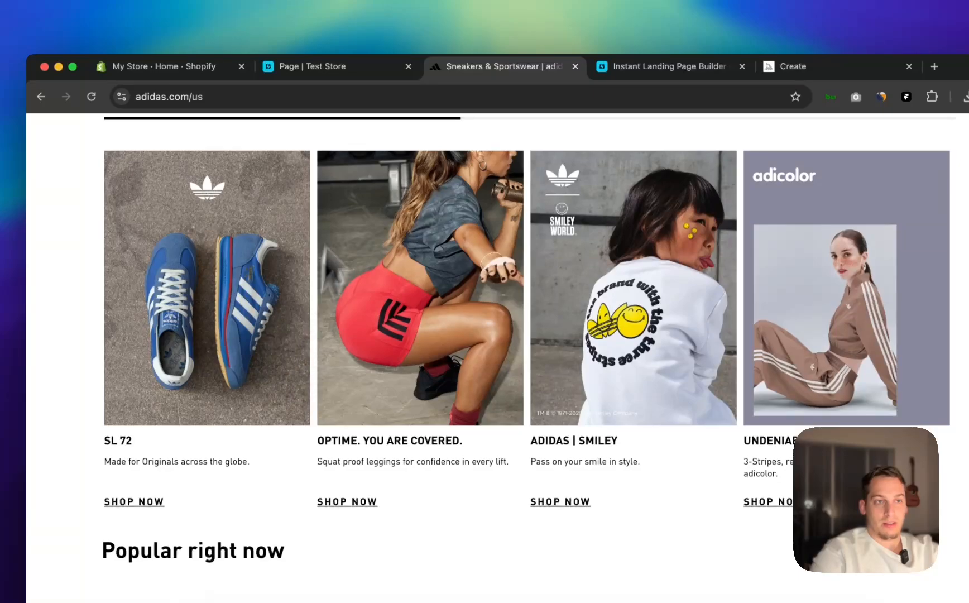
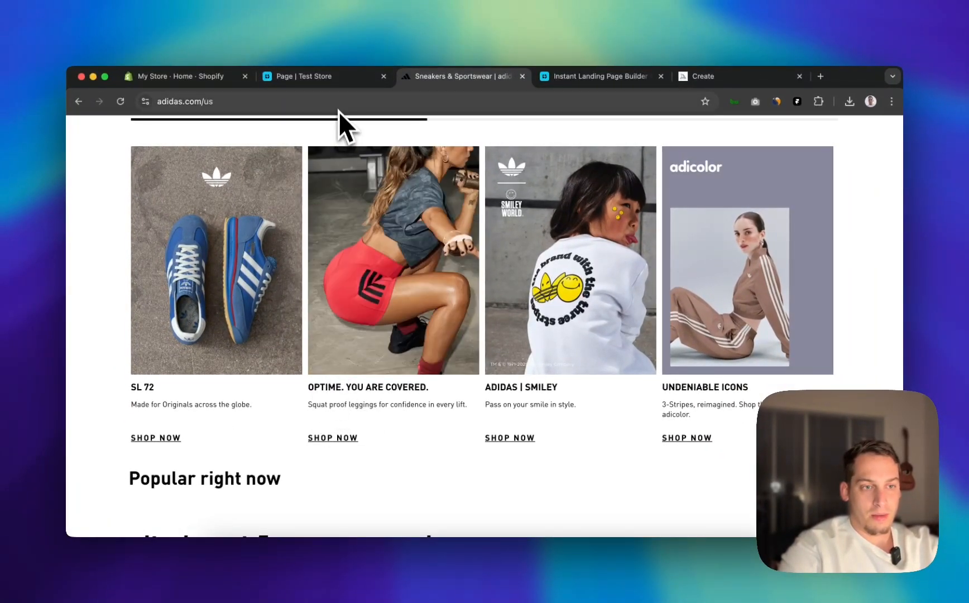
{"action": "left_click", "coordinate": [338, 76]}
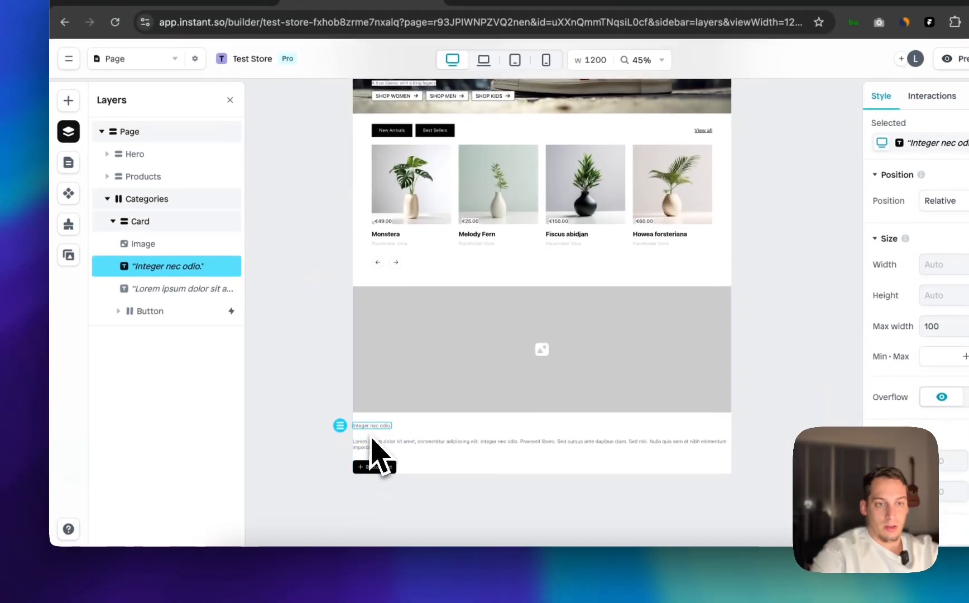
{"action": "double_click", "coordinate": [368, 471]}
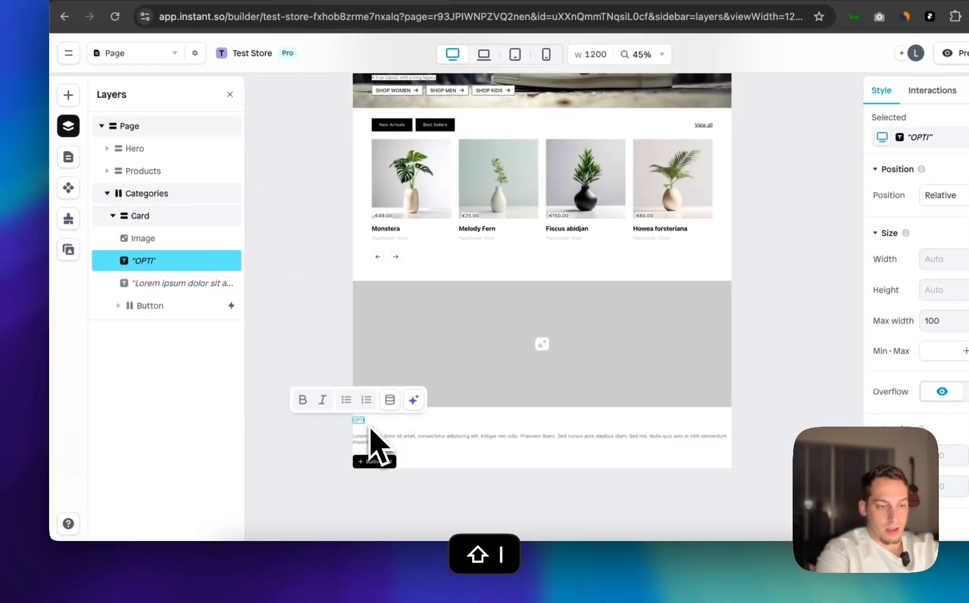
{"action": "type", "text": "OPTIME YOU ARE C"}
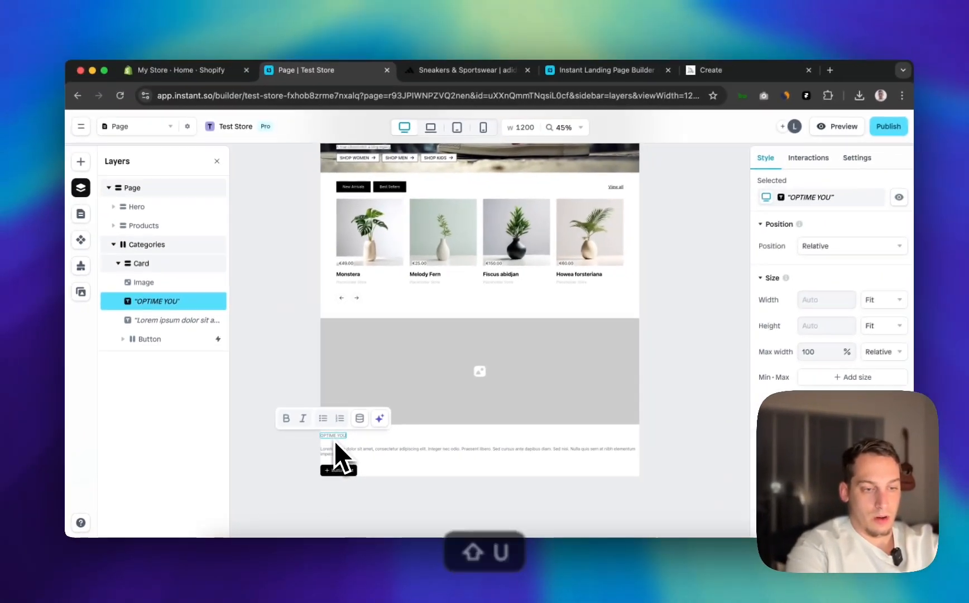
{"action": "type", "text": "OVERES"}
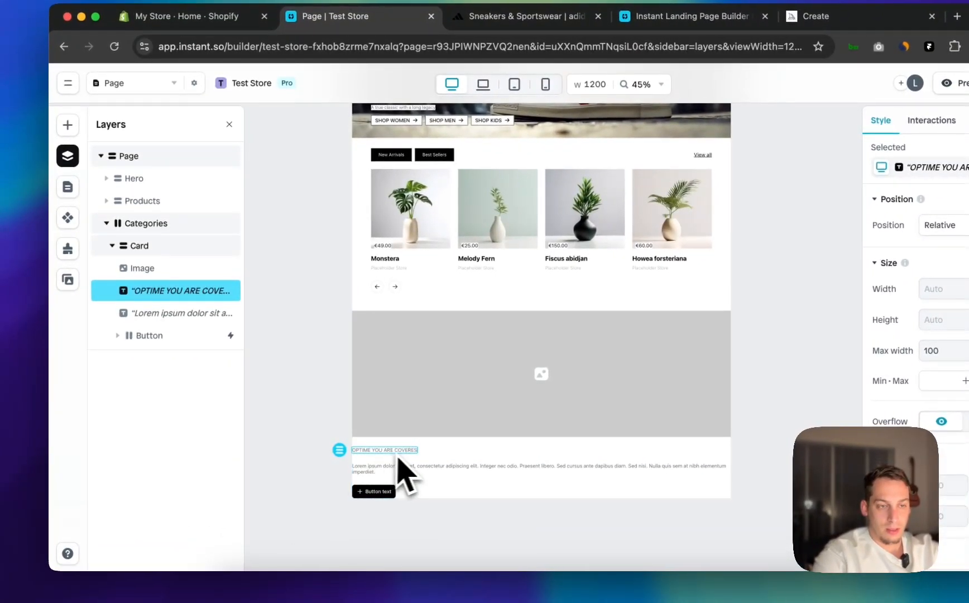
Compare the Hero's small GAZELLE title with the hero and category card titles on the adidas reference page
{"action": "scroll", "coordinate": [376, 399], "scroll_direction": "up", "scroll_amount": 2}
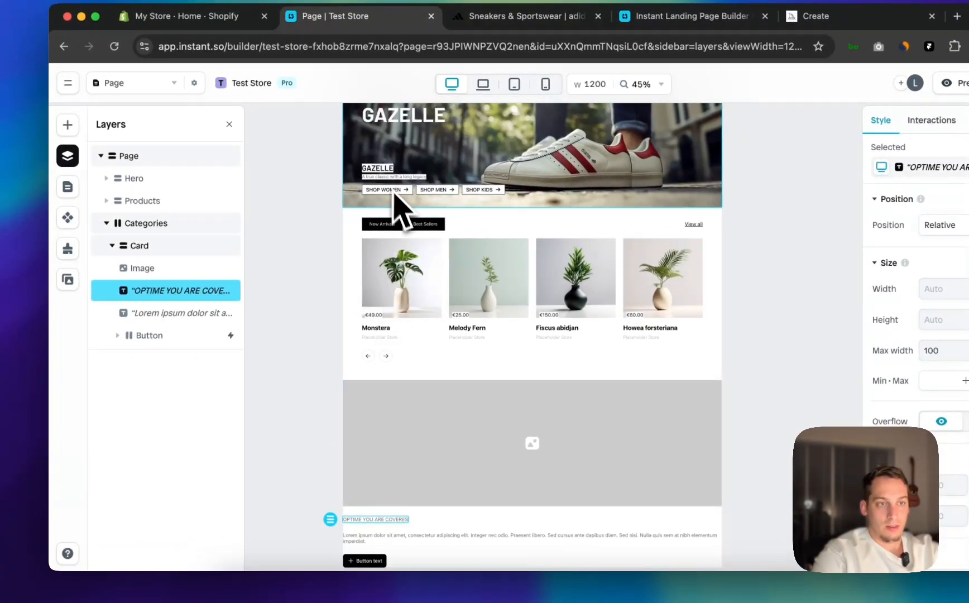
{"action": "left_click", "coordinate": [381, 174]}
{"action": "left_click", "coordinate": [381, 174]}
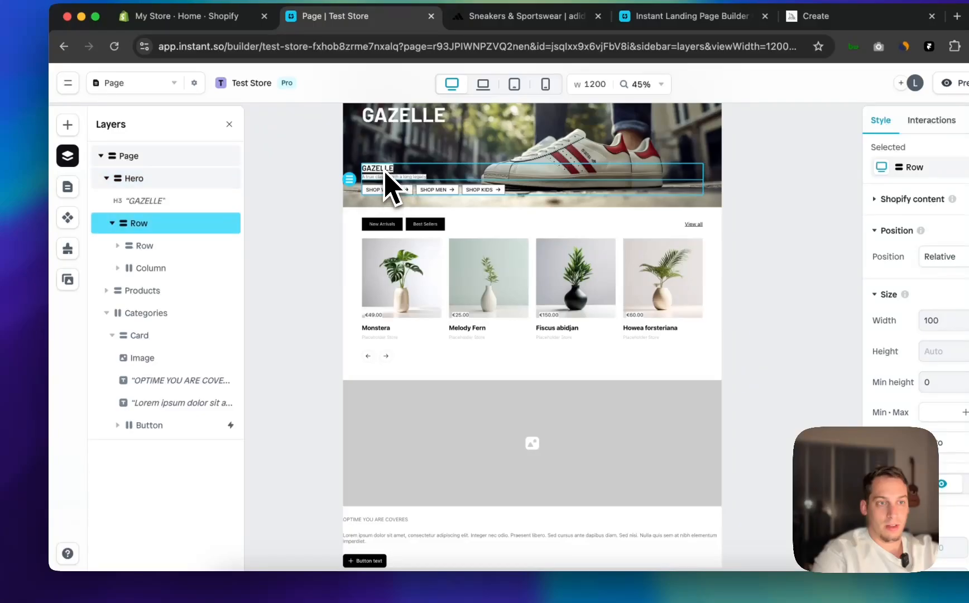
{"action": "left_click", "coordinate": [384, 172]}
{"action": "left_click", "coordinate": [484, 17]}
{"action": "scroll", "coordinate": [344, 304], "scroll_direction": "up", "scroll_amount": 1}
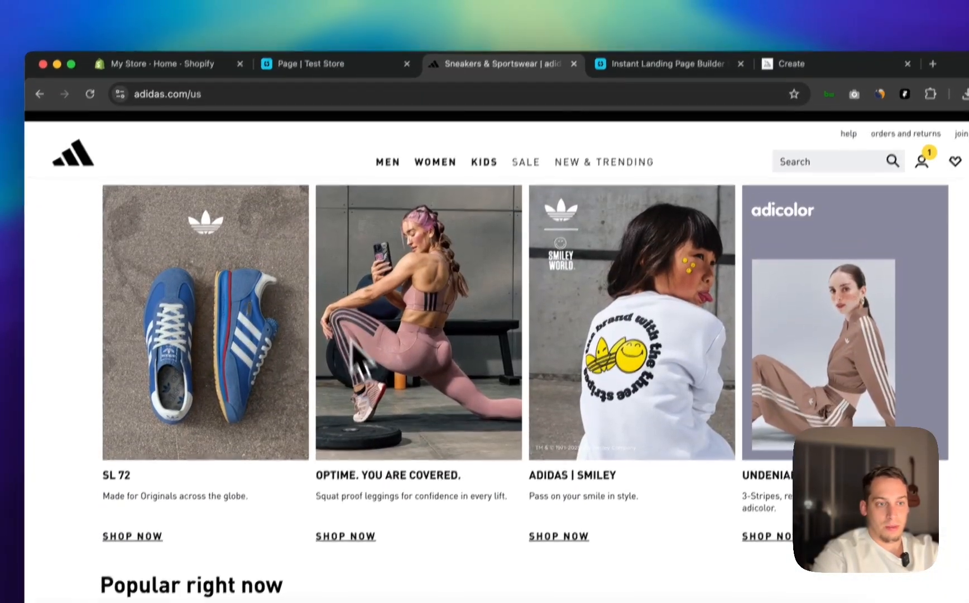
{"action": "scroll", "coordinate": [349, 447], "scroll_direction": "up", "scroll_amount": 6}
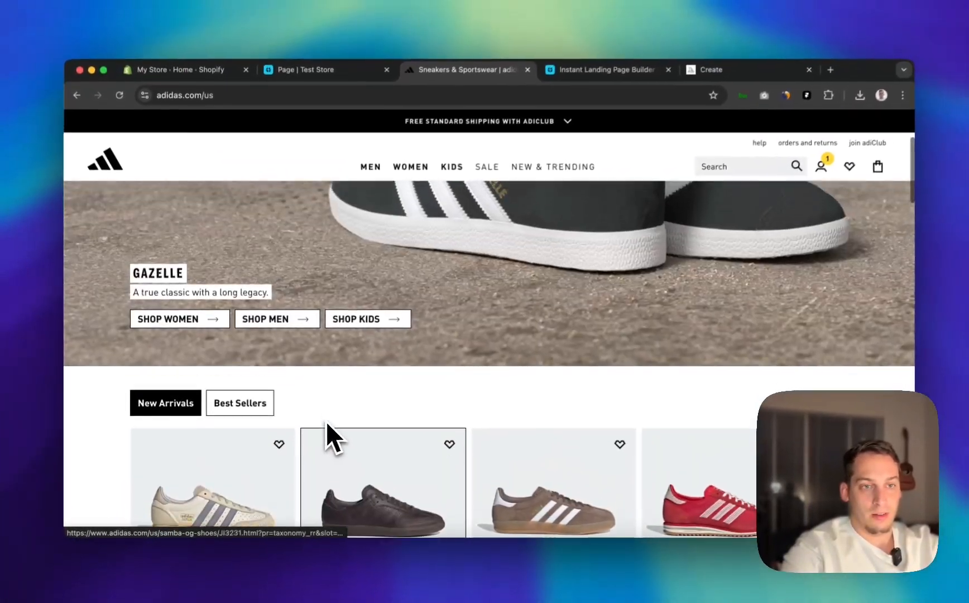
{"action": "scroll", "coordinate": [215, 358], "scroll_direction": "down", "scroll_amount": 6}
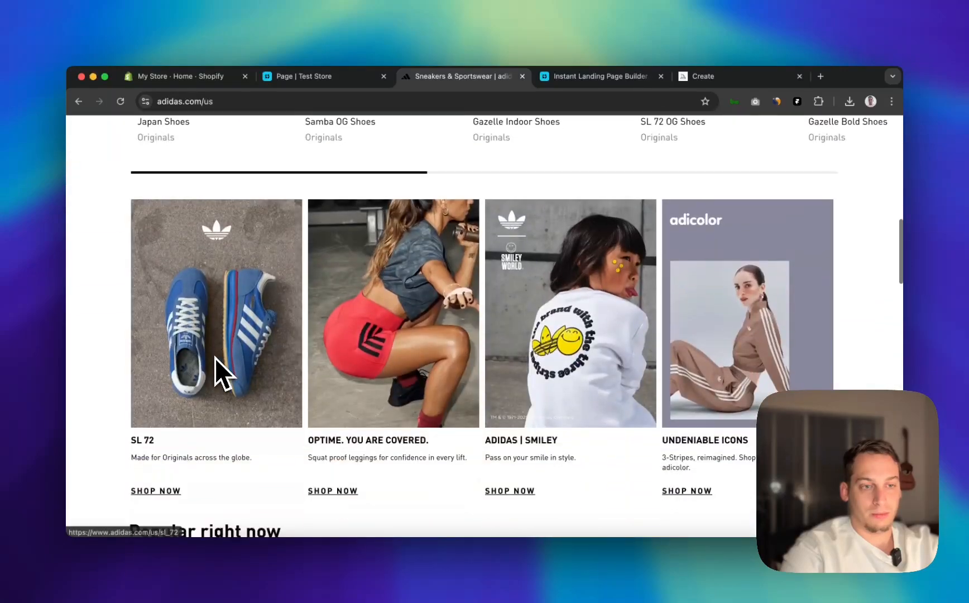
{"action": "scroll", "coordinate": [214, 358], "scroll_direction": "up", "scroll_amount": 6}
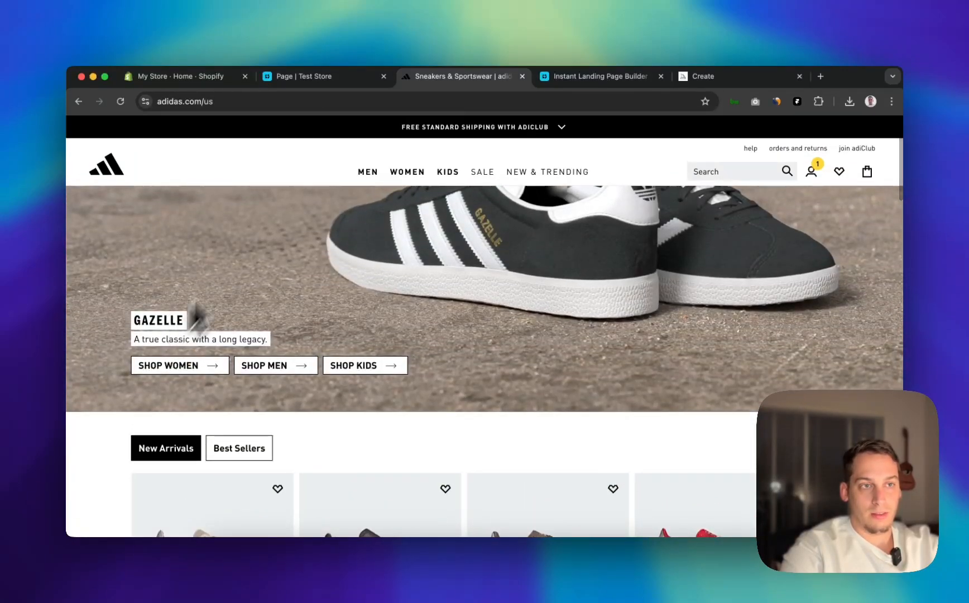
Duplicate the small GAZELLE text in the Hero section's nested row
{"action": "left_click", "coordinate": [317, 77]}
{"action": "left_click", "coordinate": [338, 200]}
{"action": "left_click", "coordinate": [270, 208]}
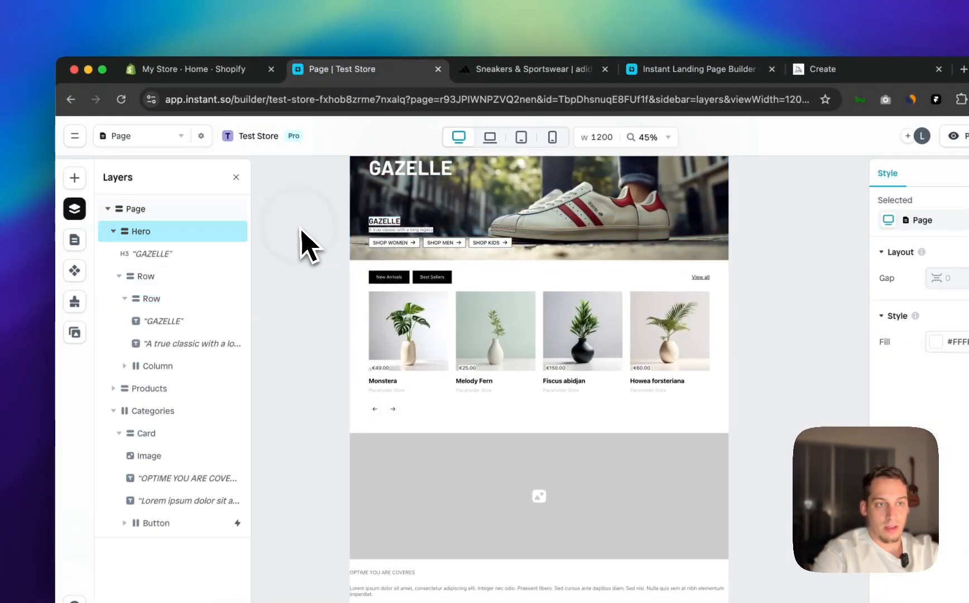
{"action": "left_click", "coordinate": [390, 226]}
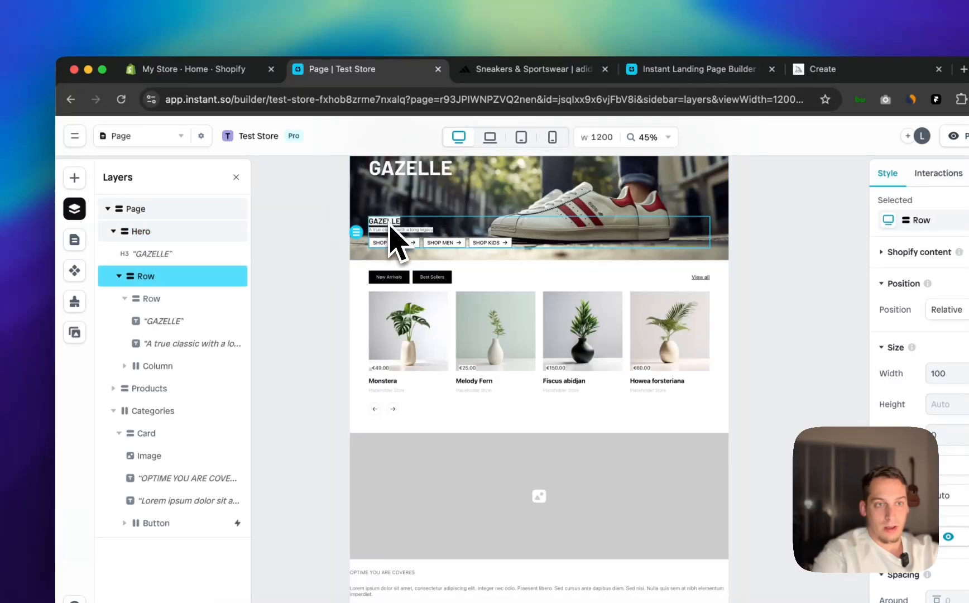
{"action": "left_click", "coordinate": [389, 224]}
{"action": "left_click", "coordinate": [389, 223]}
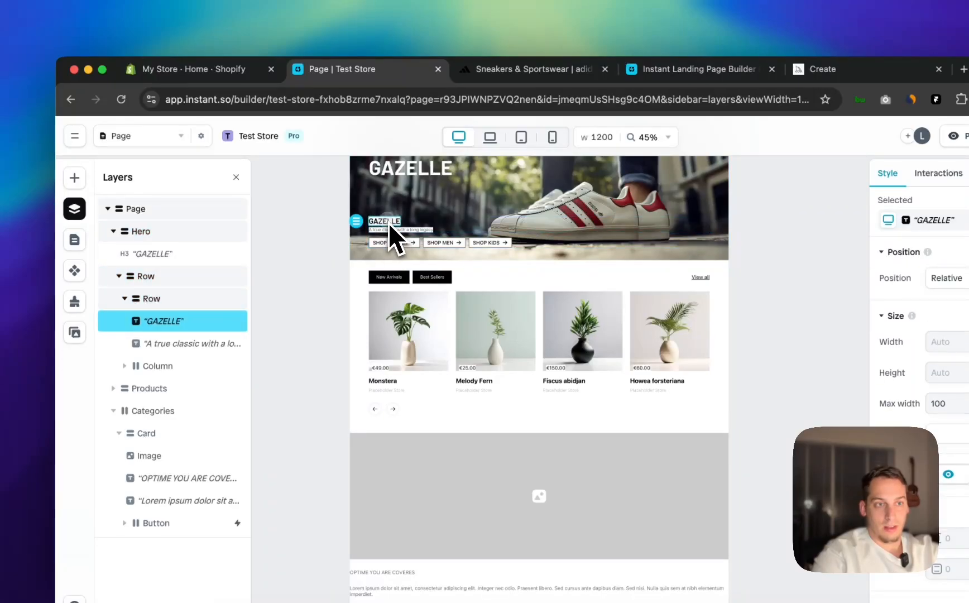
{"action": "left_click_drag", "start_coordinate": [289, 341], "coordinate": [290, 345]}
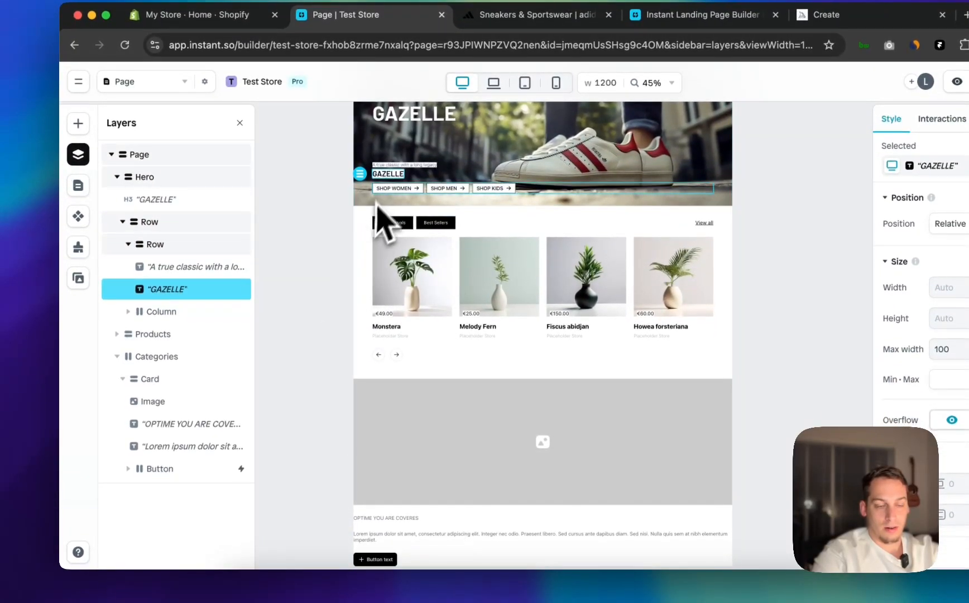
{"action": "key", "text": "super+z"}
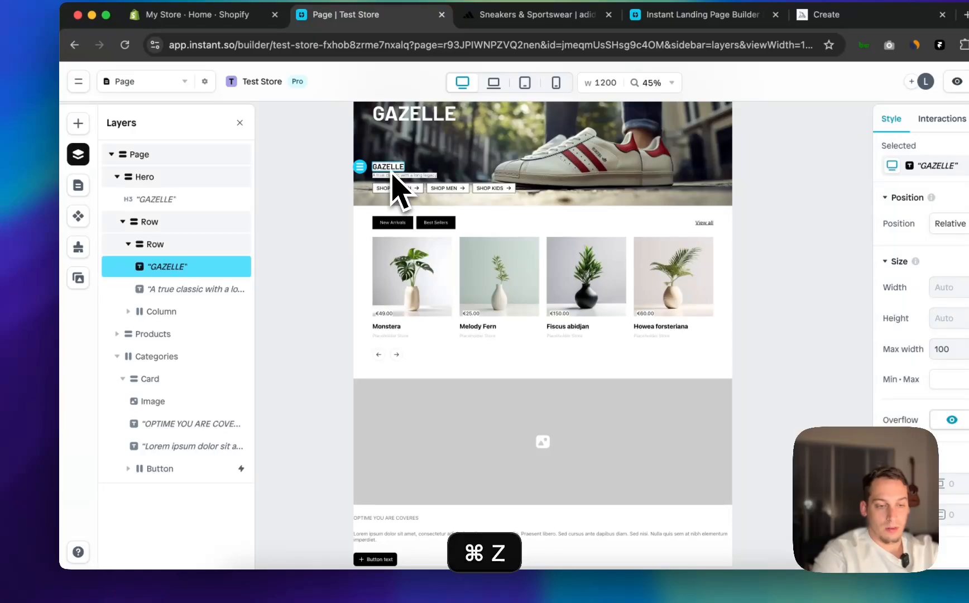
{"action": "key", "text": "super+d"}
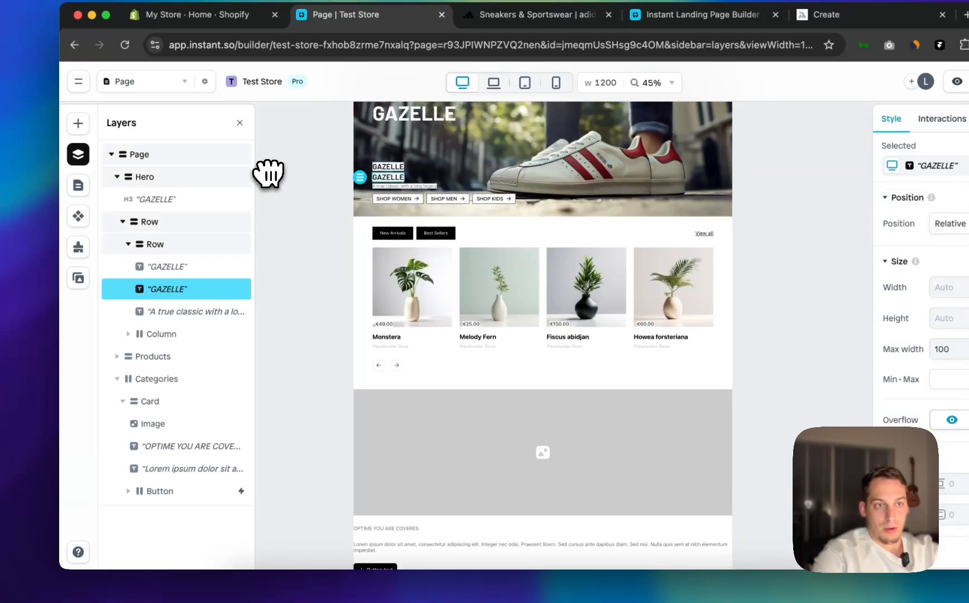
Move the duplicated GAZELLE text into the Categories card directly below the image and delete the card's old OPTIME caption
{"action": "left_click_drag", "start_coordinate": [394, 182], "coordinate": [380, 531]}
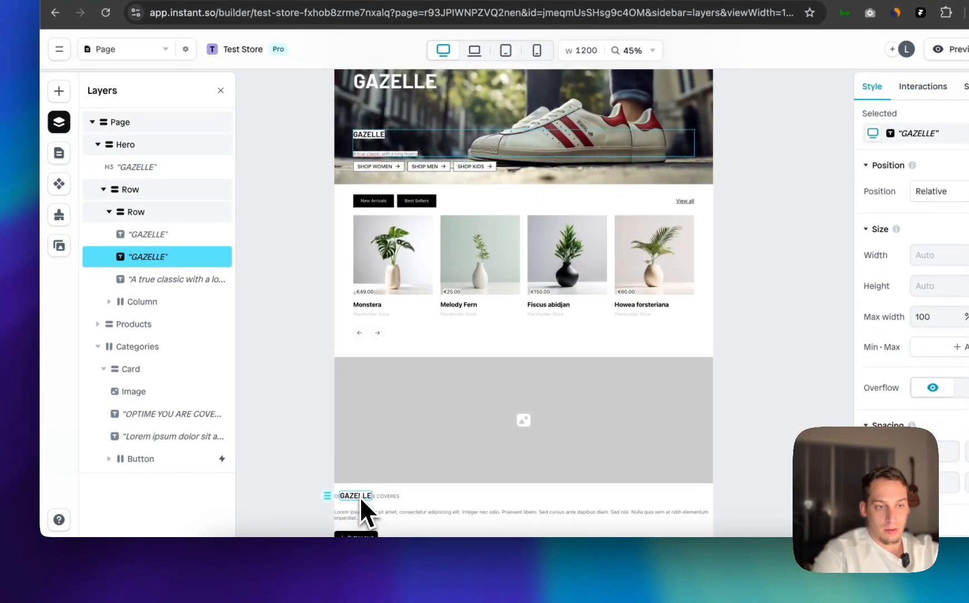
{"action": "left_click_drag", "start_coordinate": [359, 495], "coordinate": [385, 500]}
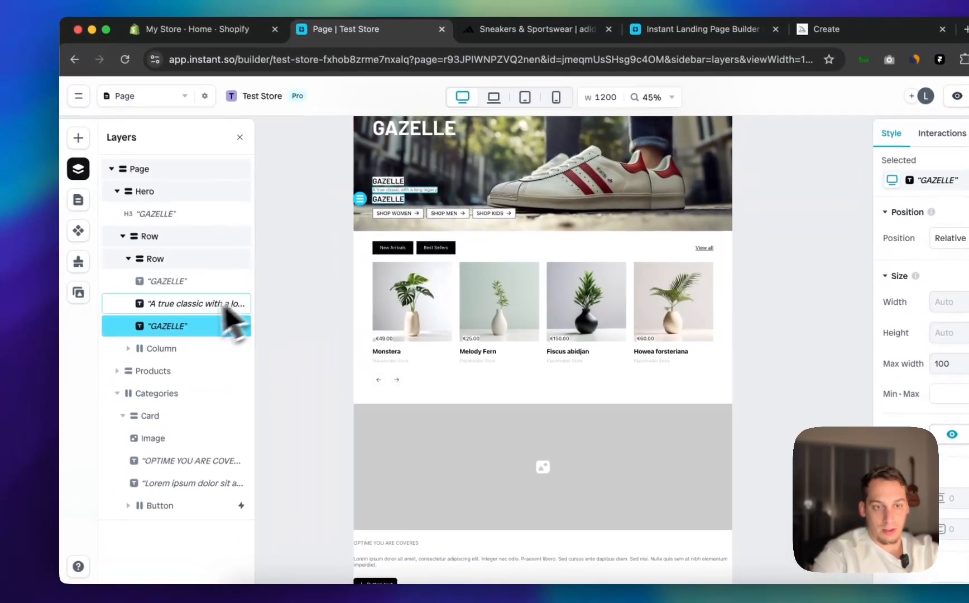
{"action": "left_click_drag", "start_coordinate": [173, 434], "coordinate": [134, 441]}
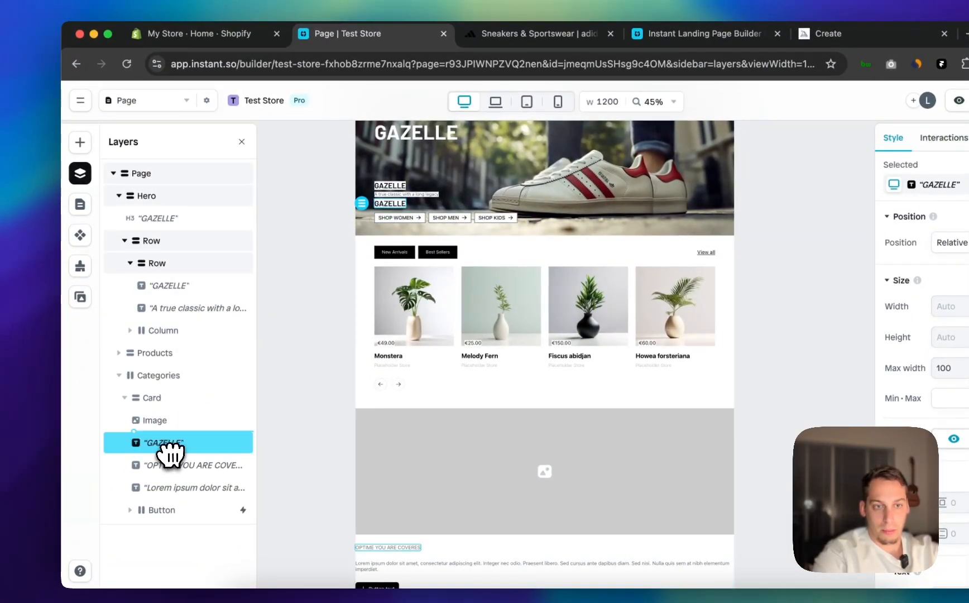
{"action": "scroll", "coordinate": [335, 463], "scroll_direction": "down", "scroll_amount": 3}
{"action": "left_click", "coordinate": [373, 382]}
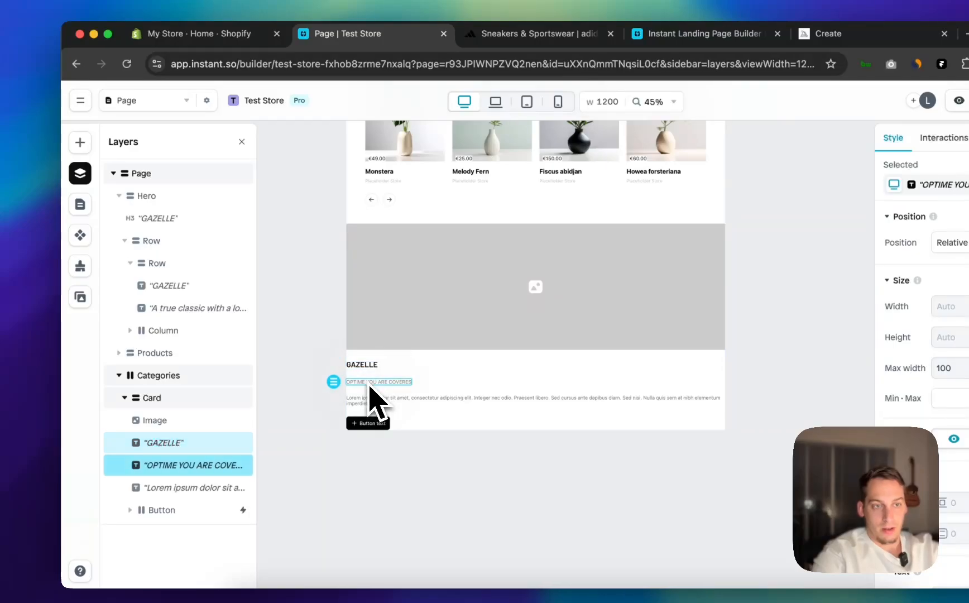
{"action": "key", "text": "BackSpace"}
Check the caption wording on the adidas page and change the card's GAZELLE title to "OPTIME. YOU ARE COVERED."
{"action": "left_click", "coordinate": [368, 365]}
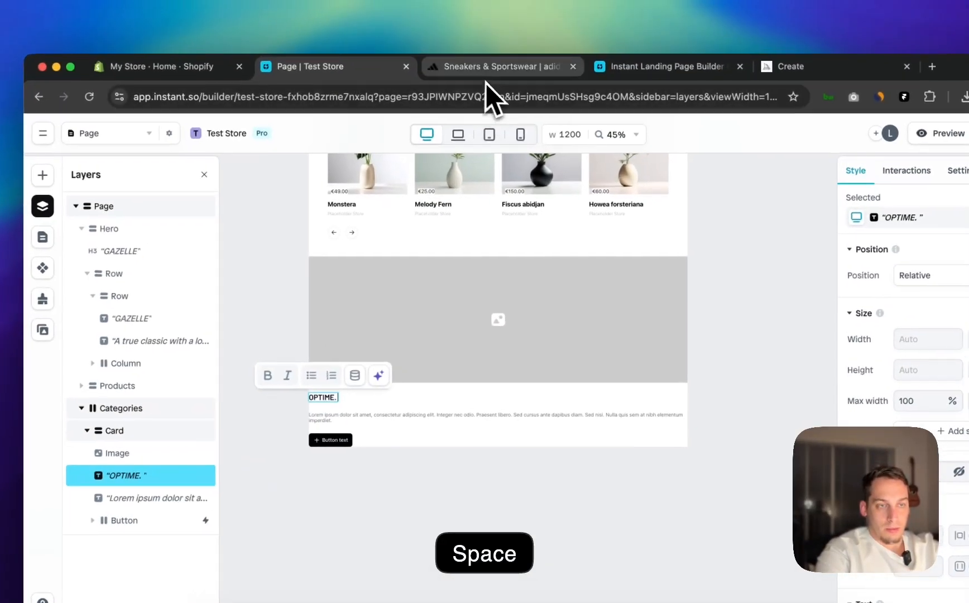
{"action": "left_click", "coordinate": [530, 33]}
{"action": "mouse_move", "coordinate": [472, 148]}
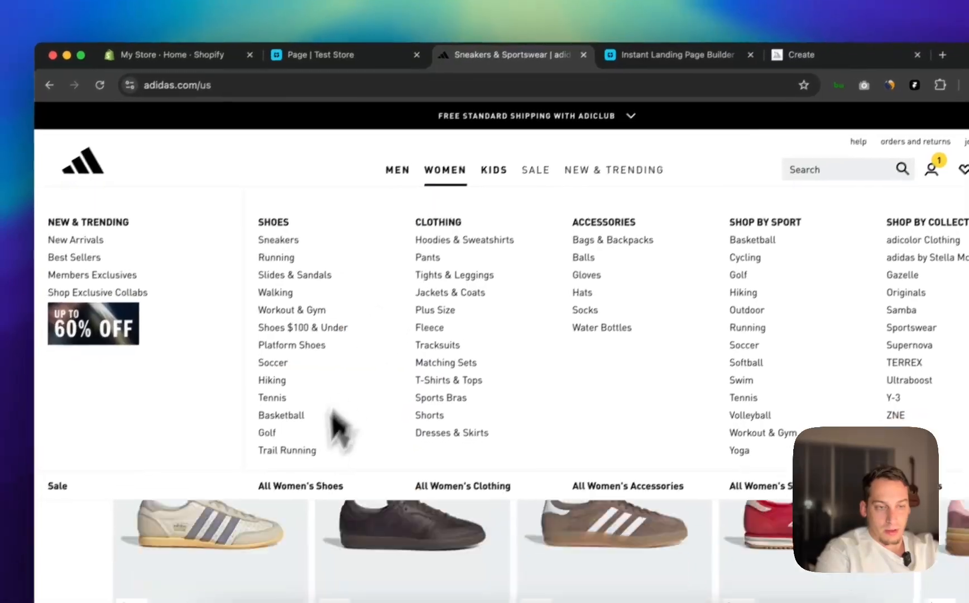
{"action": "scroll", "coordinate": [339, 430], "scroll_direction": "down", "scroll_amount": 10}
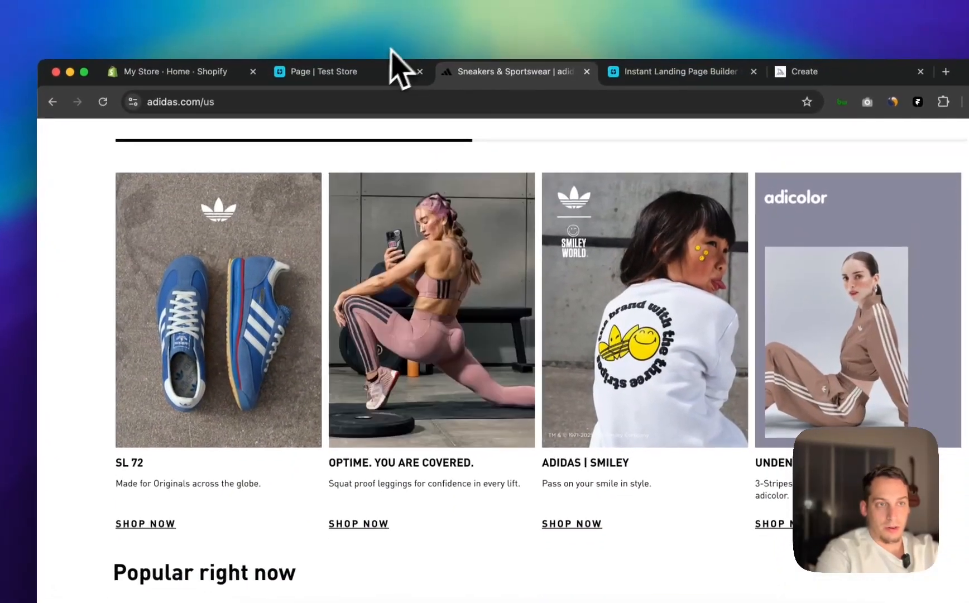
{"action": "left_click", "coordinate": [398, 70]}
{"action": "key", "text": "shift+o"}
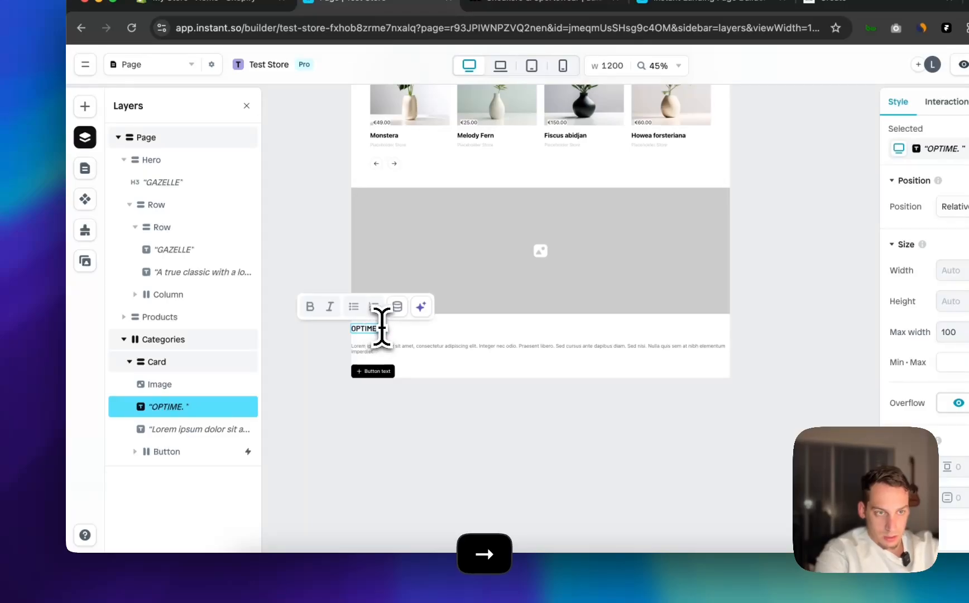
{"action": "type", "text": "PTIME. YOU ARE COVERED."}
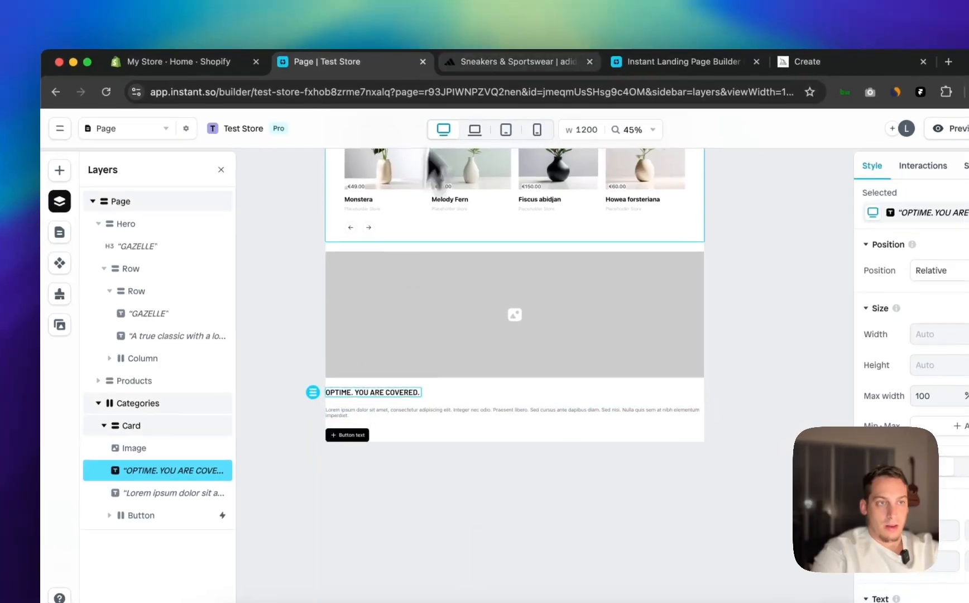
Copy the description "Squat proof leggings for confidence in every lift." from the adidas page and return to the page builder
{"action": "left_click", "coordinate": [496, 60]}
{"action": "left_click_drag", "start_coordinate": [314, 444], "coordinate": [510, 443]}
{"action": "key", "text": "super+c"}
{"action": "left_click", "coordinate": [310, 31]}
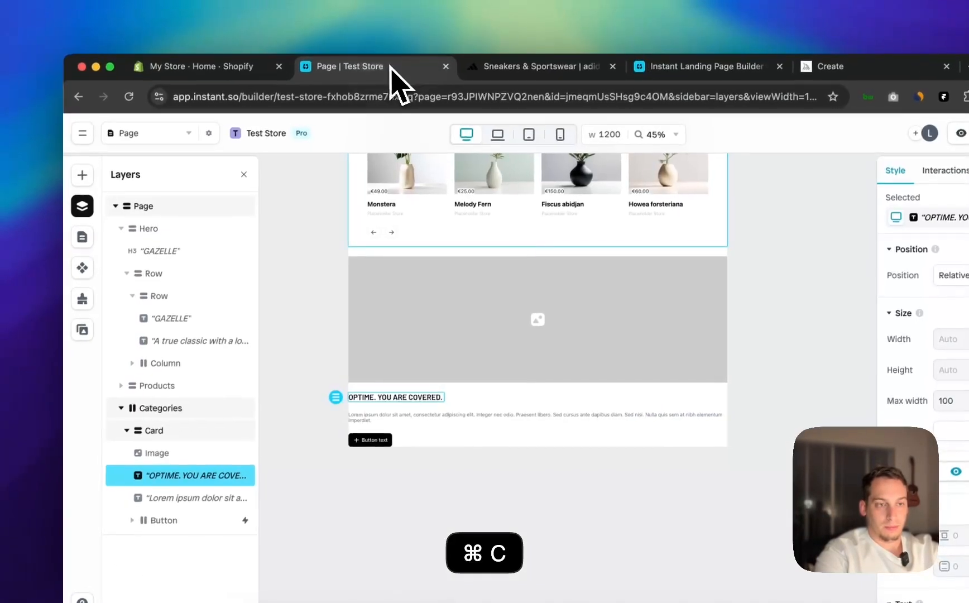
Duplicate the Hero's "A true classic with a long legacy" text, move the copy into the card, and delete the Lorem ipsum text
{"action": "left_click", "coordinate": [323, 305]}
{"action": "scroll", "coordinate": [395, 243], "scroll_direction": "up", "scroll_amount": 5}
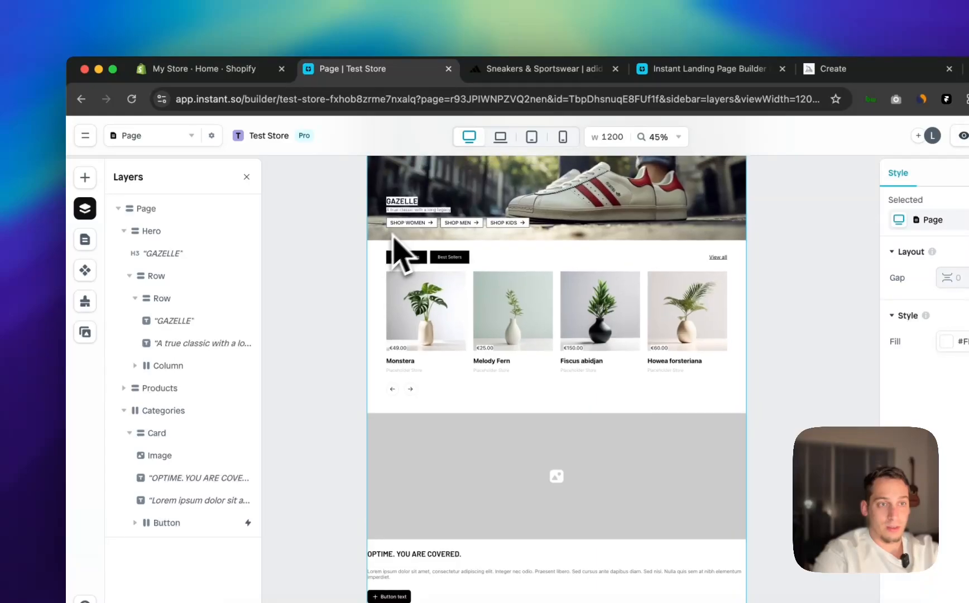
{"action": "left_click", "coordinate": [410, 219]}
{"action": "left_click", "coordinate": [410, 219]}
{"action": "left_click", "coordinate": [410, 220]}
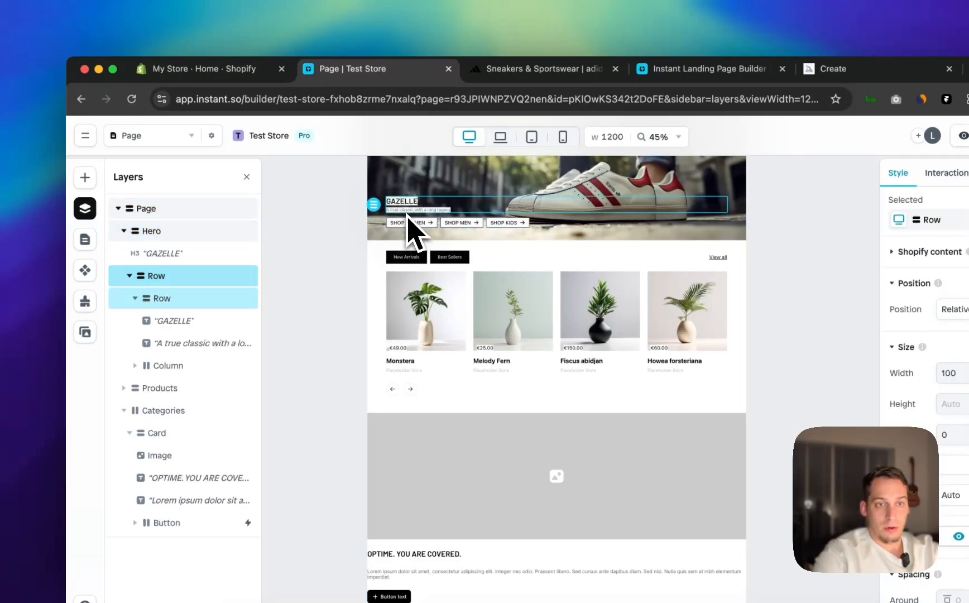
{"action": "left_click", "coordinate": [408, 217]}
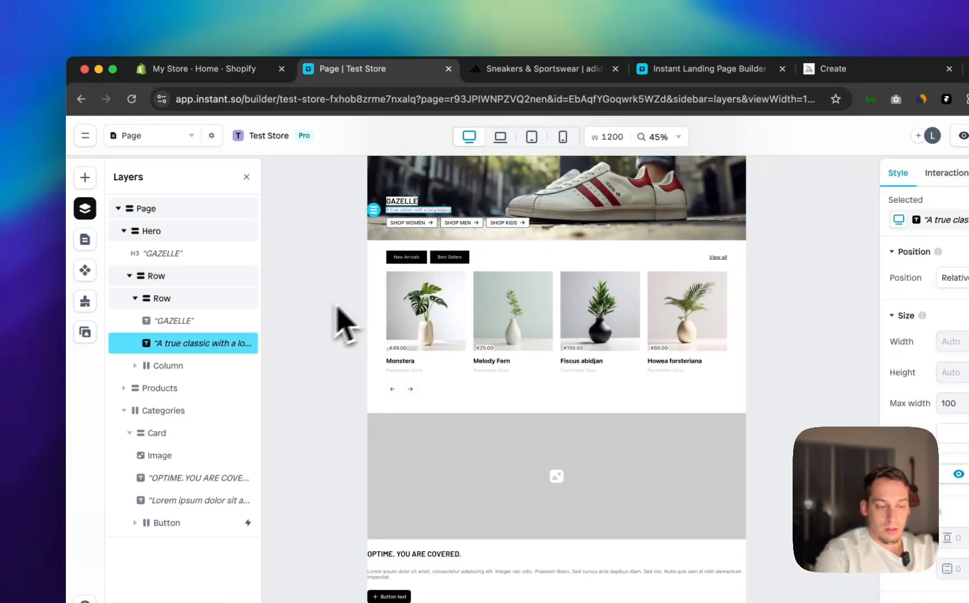
{"action": "key", "text": "super+d"}
{"action": "left_click_drag", "start_coordinate": [209, 368], "coordinate": [200, 512]}
{"action": "left_click", "coordinate": [190, 522]}
{"action": "key", "text": "BackSpace"}
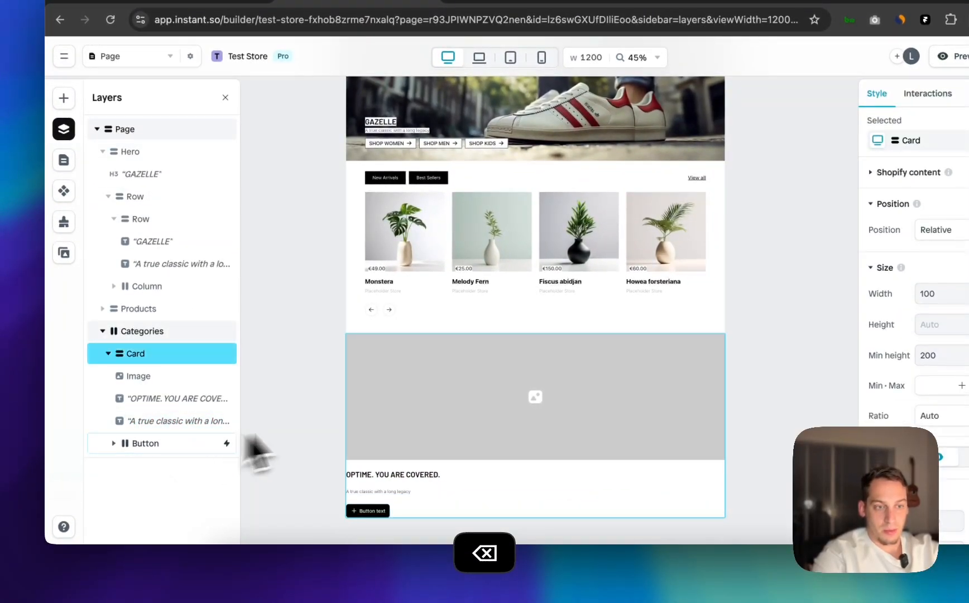
Replace the card's description text with the copied "Squat proof leggings for confidence in every lift."
{"action": "scroll", "coordinate": [356, 422], "scroll_direction": "down", "scroll_amount": 2}
{"action": "left_click", "coordinate": [355, 427]}
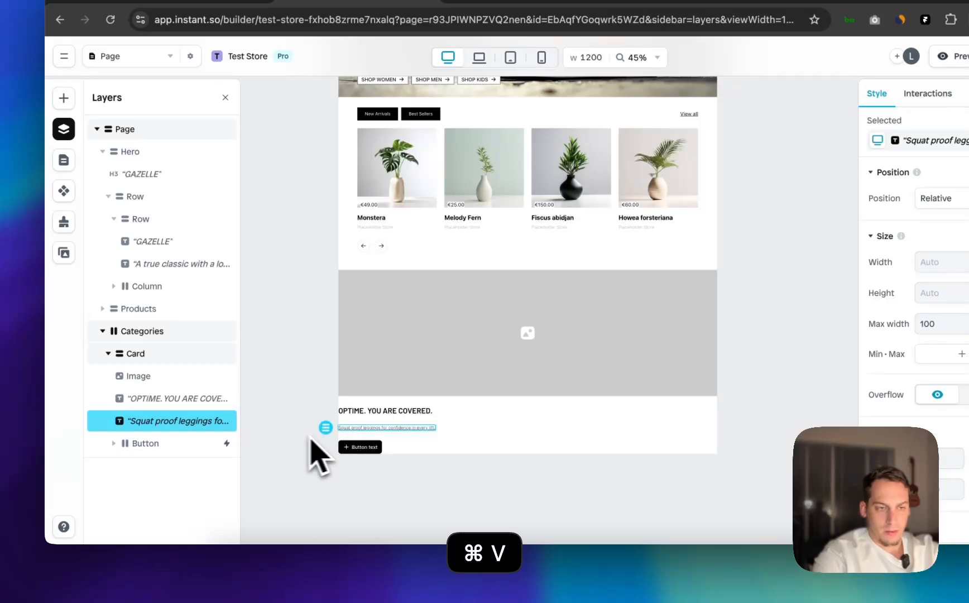
{"action": "scroll", "coordinate": [311, 439], "scroll_direction": "up", "scroll_amount": 5}
{"action": "left_click", "coordinate": [284, 432]}
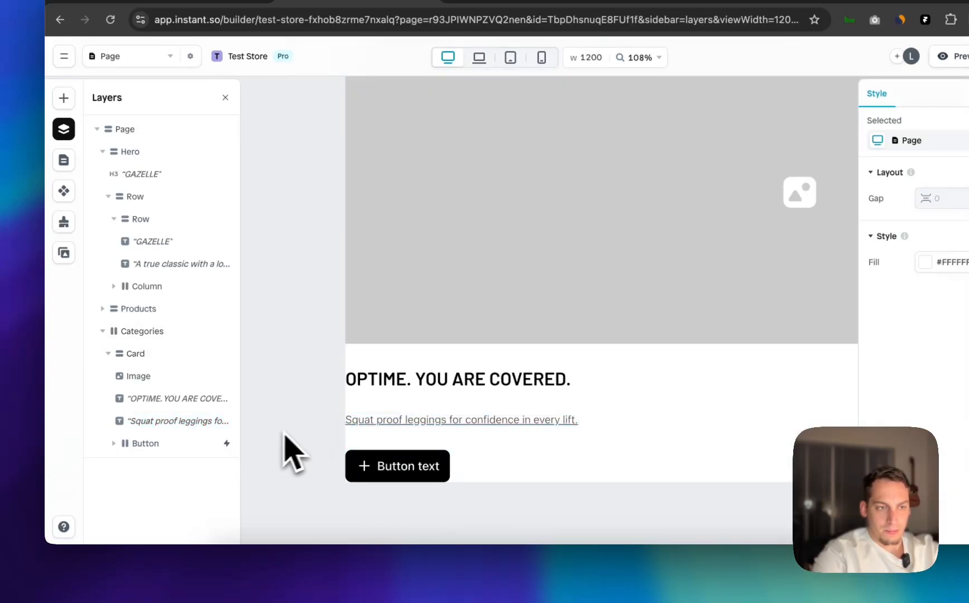
Look through the underlined description's style settings and try adding the Accent property to the text
{"action": "left_click", "coordinate": [394, 426]}
{"action": "scroll", "coordinate": [947, 410], "scroll_direction": "down", "scroll_amount": 10}
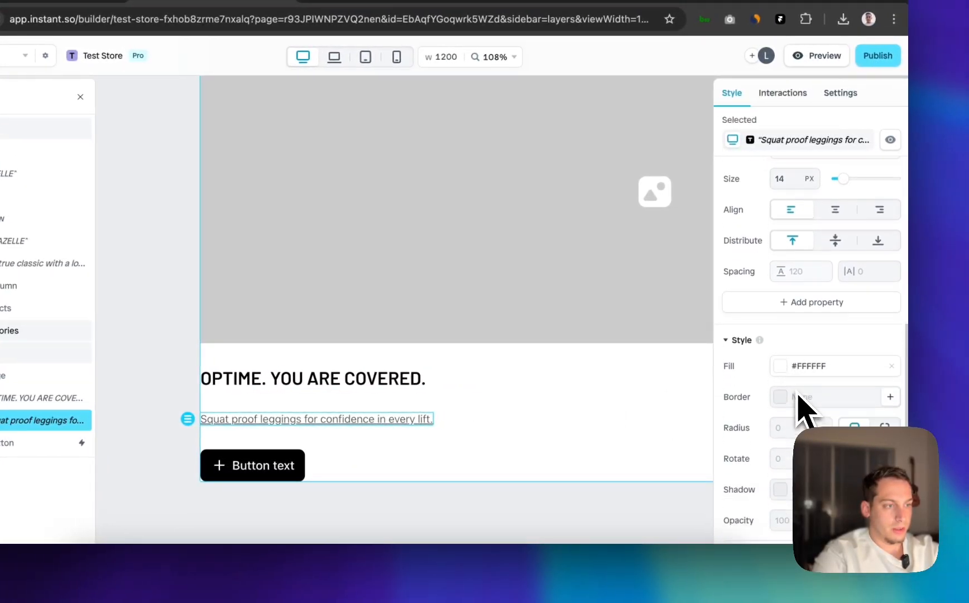
{"action": "scroll", "coordinate": [797, 392], "scroll_direction": "down", "scroll_amount": 1}
{"action": "scroll", "coordinate": [796, 392], "scroll_direction": "up", "scroll_amount": 4}
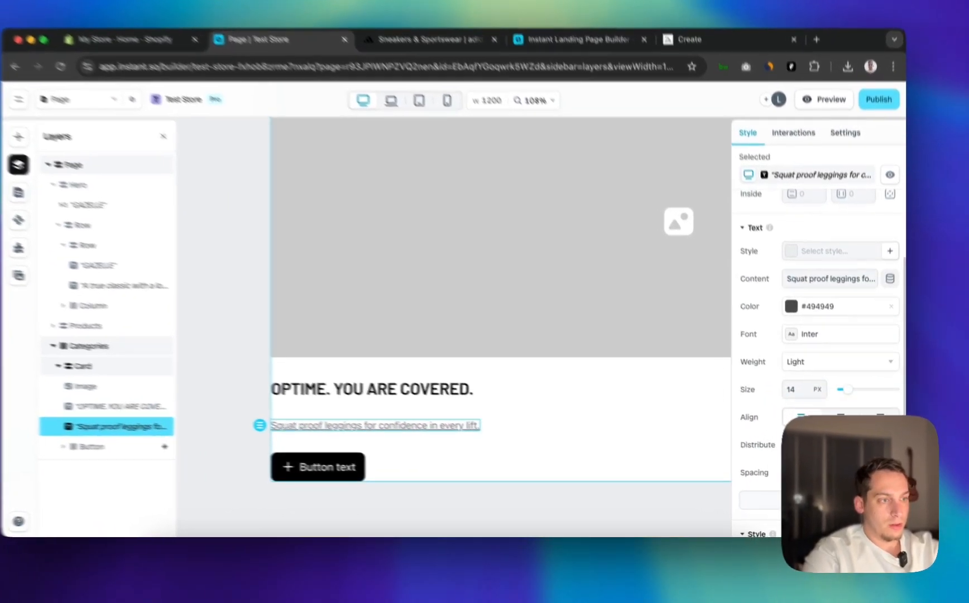
{"action": "left_click", "coordinate": [800, 503]}
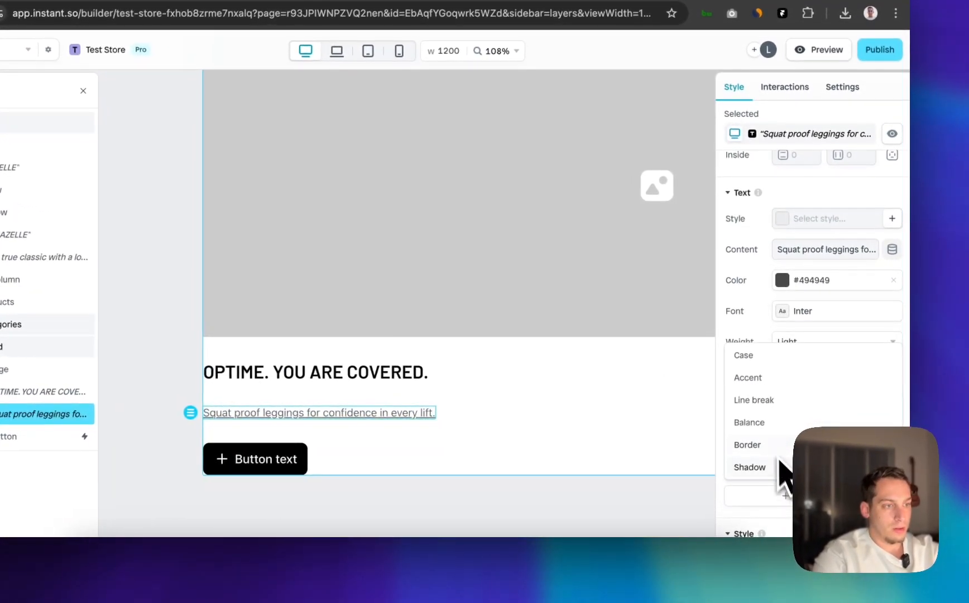
{"action": "left_click", "coordinate": [759, 380]}
{"action": "scroll", "coordinate": [781, 424], "scroll_direction": "down", "scroll_amount": 1}
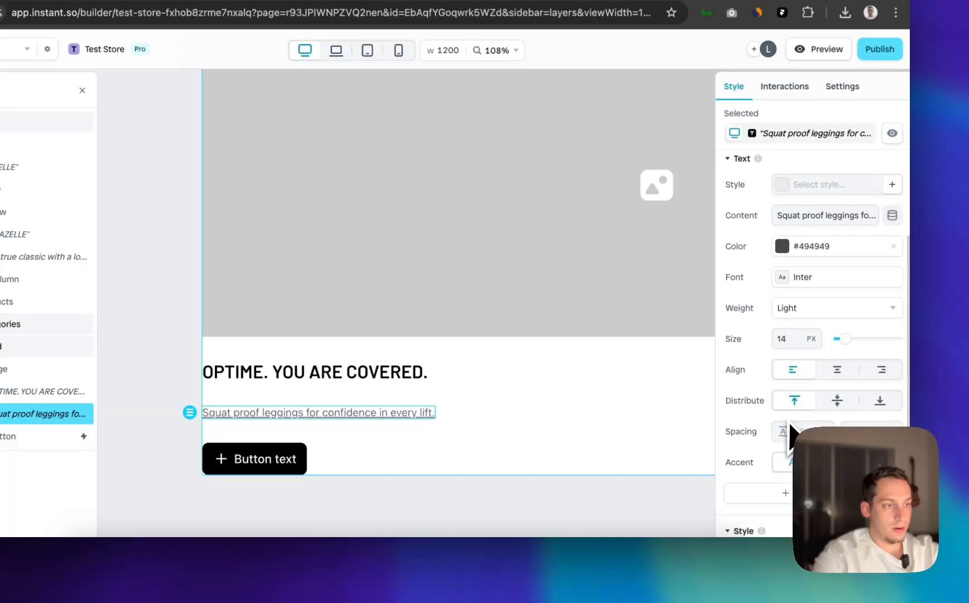
{"action": "left_click", "coordinate": [196, 416]}
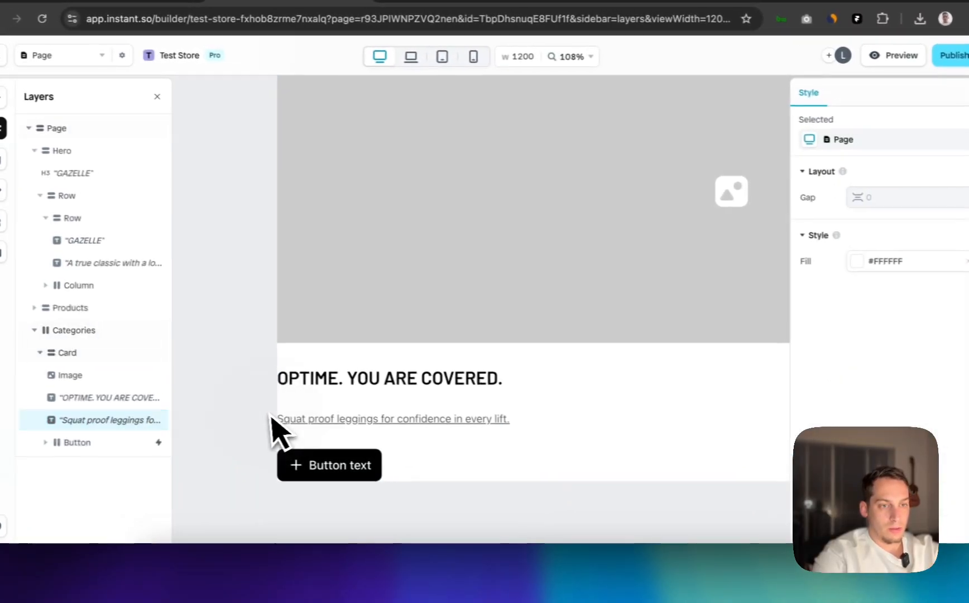
Compare the card description with the Hero's caption and examine its text settings for the source of the underline
{"action": "left_click", "coordinate": [255, 416]}
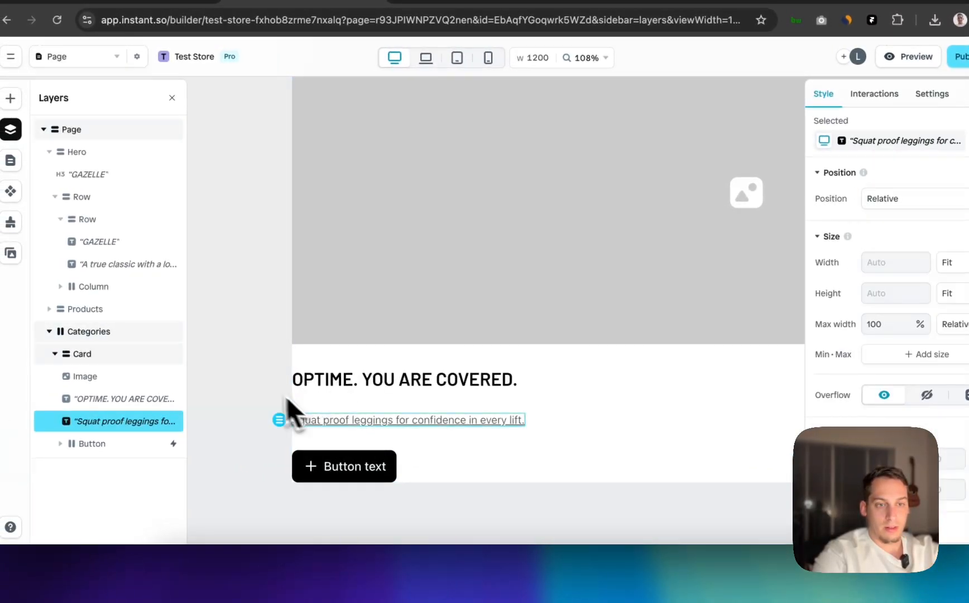
{"action": "left_click", "coordinate": [285, 397]}
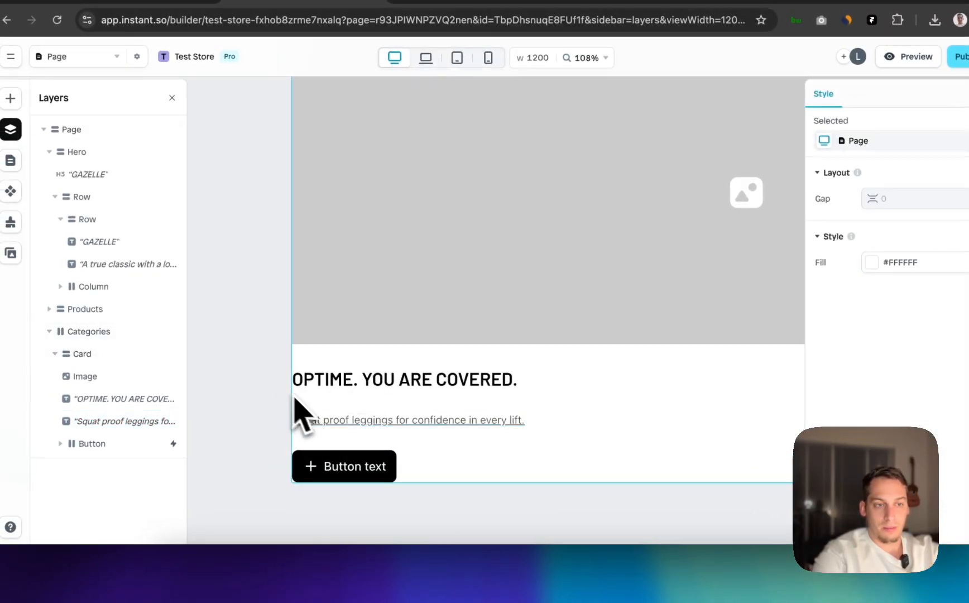
{"action": "left_click", "coordinate": [325, 423]}
{"action": "scroll", "coordinate": [410, 343], "scroll_direction": "up", "scroll_amount": 10}
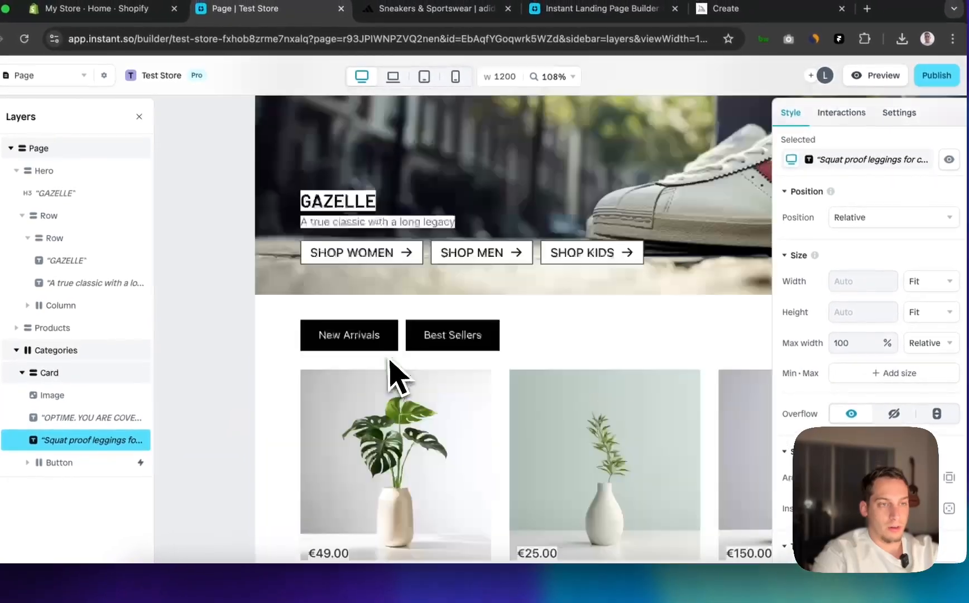
{"action": "scroll", "coordinate": [393, 363], "scroll_direction": "down", "scroll_amount": 10}
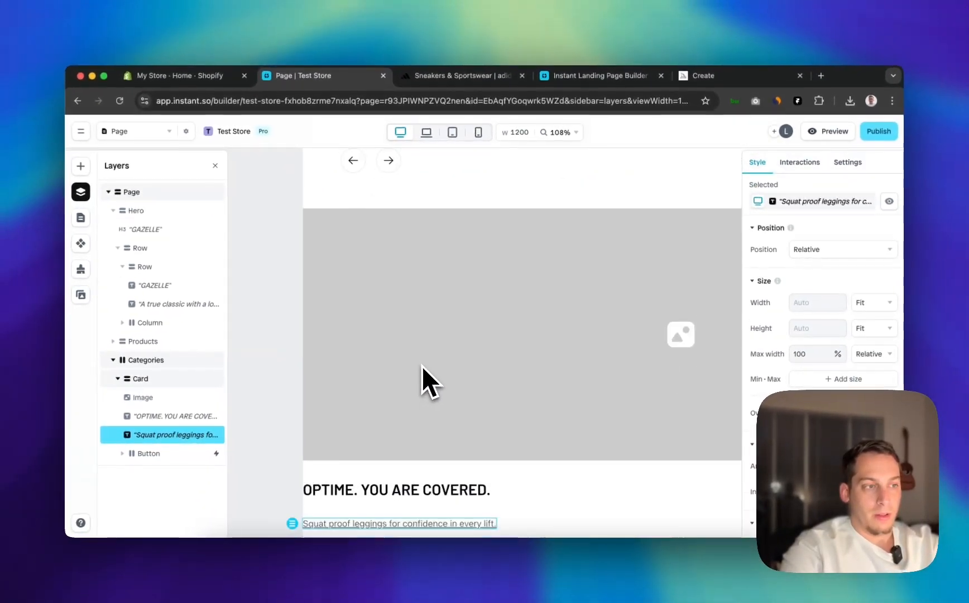
{"action": "scroll", "coordinate": [778, 387], "scroll_direction": "down", "scroll_amount": 10}
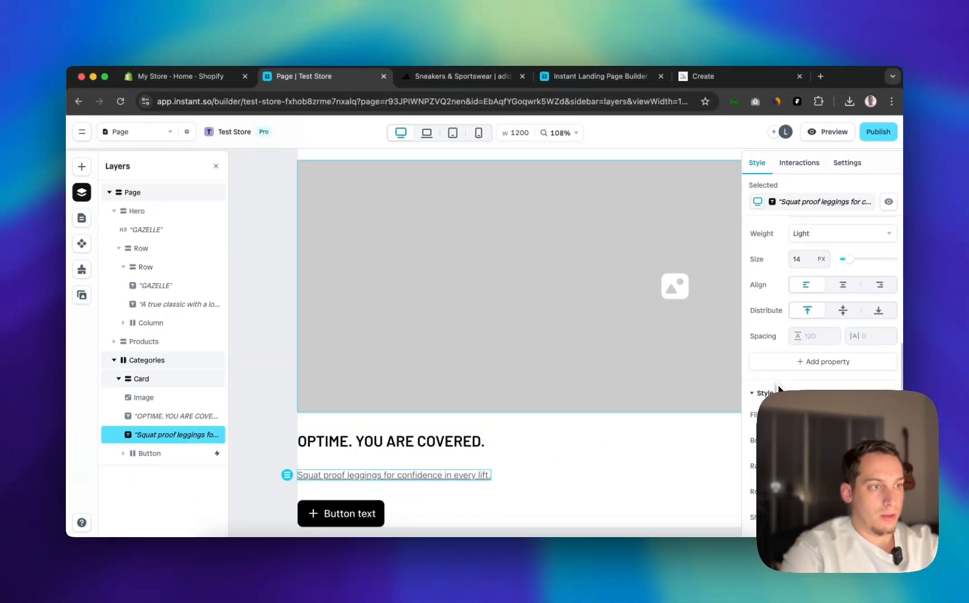
{"action": "scroll", "coordinate": [779, 389], "scroll_direction": "up", "scroll_amount": 5}
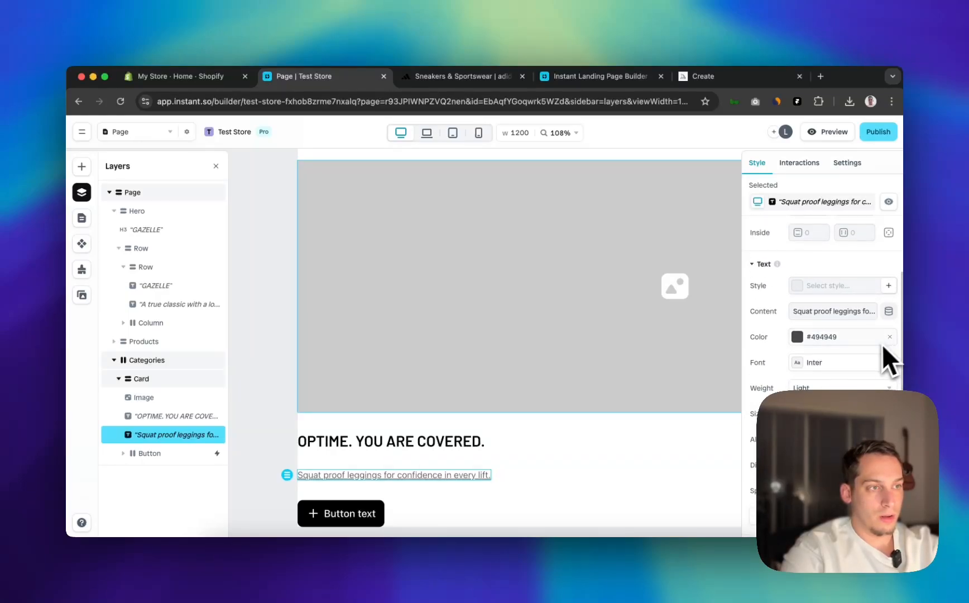
{"action": "scroll", "coordinate": [881, 344], "scroll_direction": "down", "scroll_amount": 5}
{"action": "scroll", "coordinate": [865, 357], "scroll_direction": "up", "scroll_amount": 8}
{"action": "left_click", "coordinate": [273, 435]}
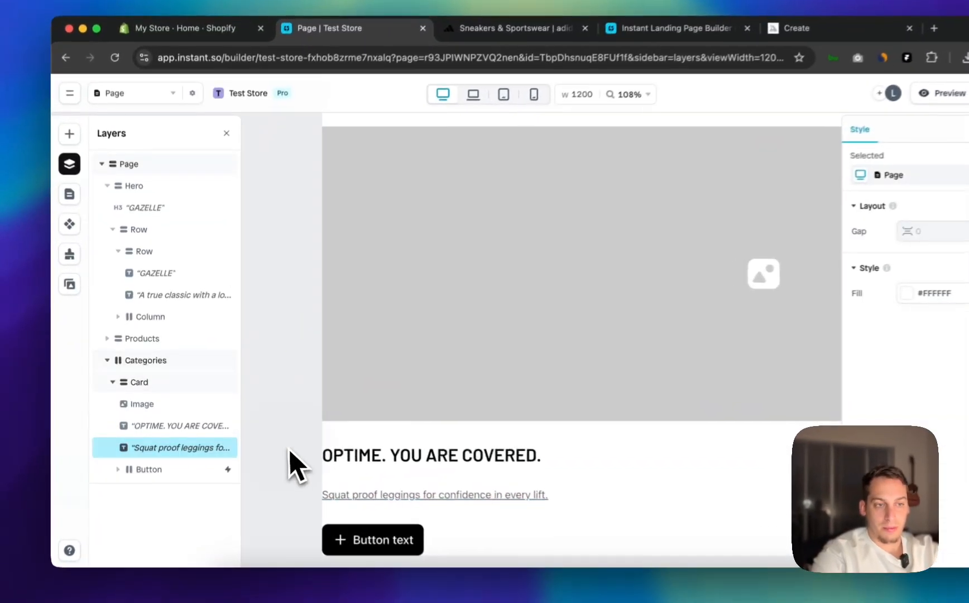
Compare the card's button with the SHOP NOW and VIEW ALL links on the adidas reference page
{"action": "scroll", "coordinate": [270, 434], "scroll_direction": "down", "scroll_amount": 2}
{"action": "left_click", "coordinate": [348, 404]}
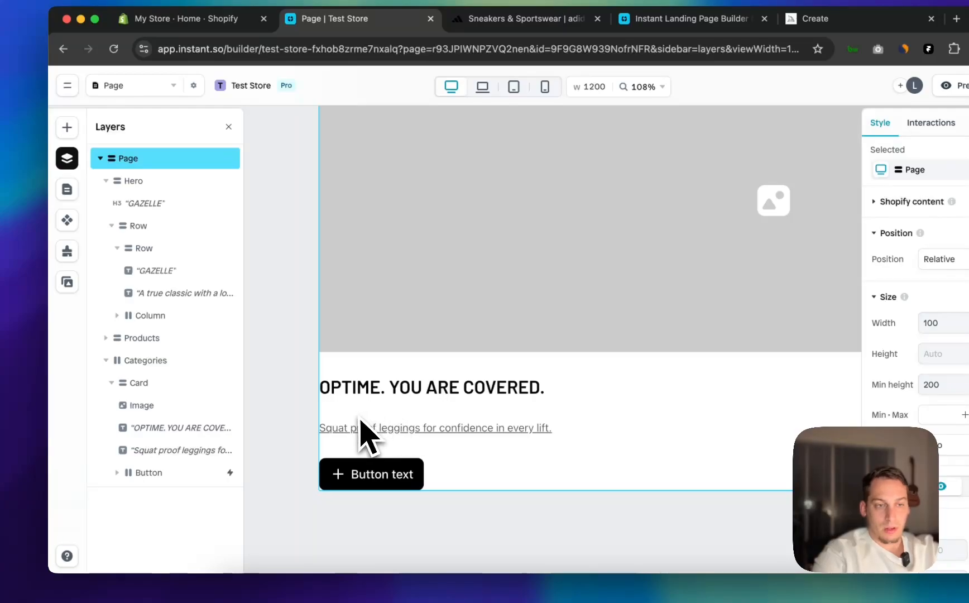
{"action": "left_click", "coordinate": [346, 477]}
{"action": "left_click", "coordinate": [473, 19]}
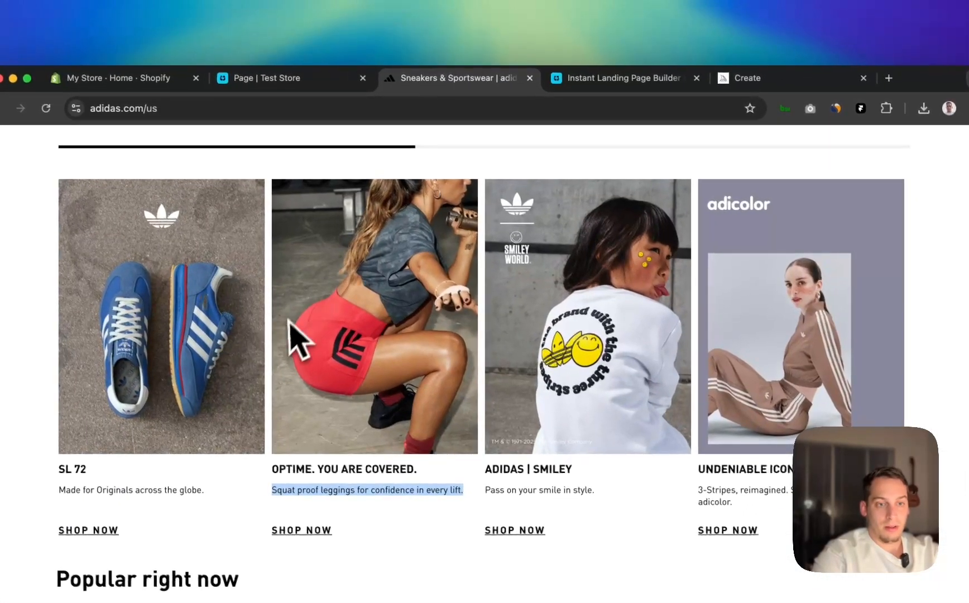
{"action": "scroll", "coordinate": [354, 278], "scroll_direction": "up", "scroll_amount": 5}
{"action": "scroll", "coordinate": [285, 332], "scroll_direction": "up", "scroll_amount": 4}
{"action": "scroll", "coordinate": [285, 332], "scroll_direction": "down", "scroll_amount": 1}
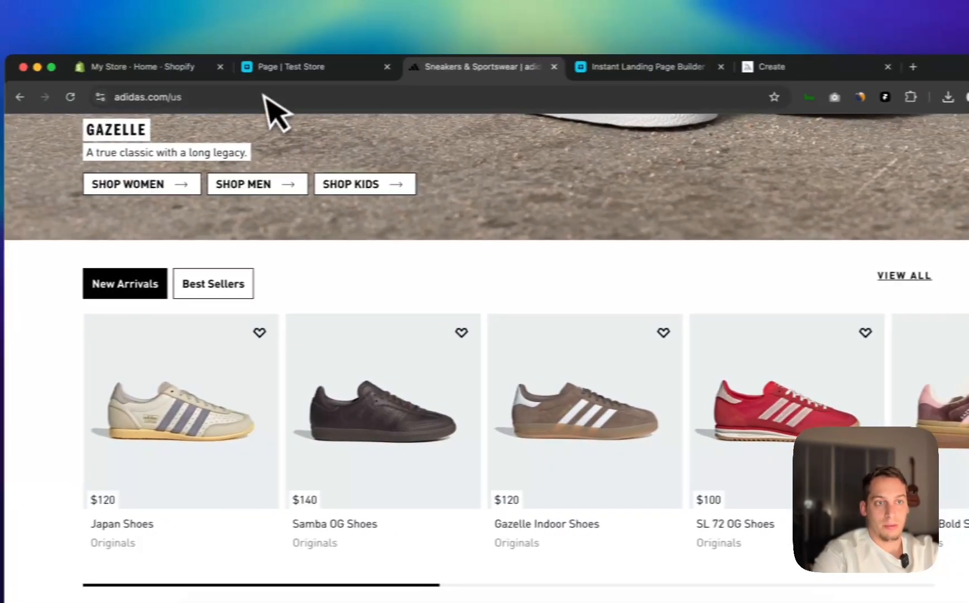
Return to the Instant page builder and select the View all button in the Products section's tabs menu
{"action": "left_click", "coordinate": [268, 68]}
{"action": "scroll", "coordinate": [354, 298], "scroll_direction": "down", "scroll_amount": 5}
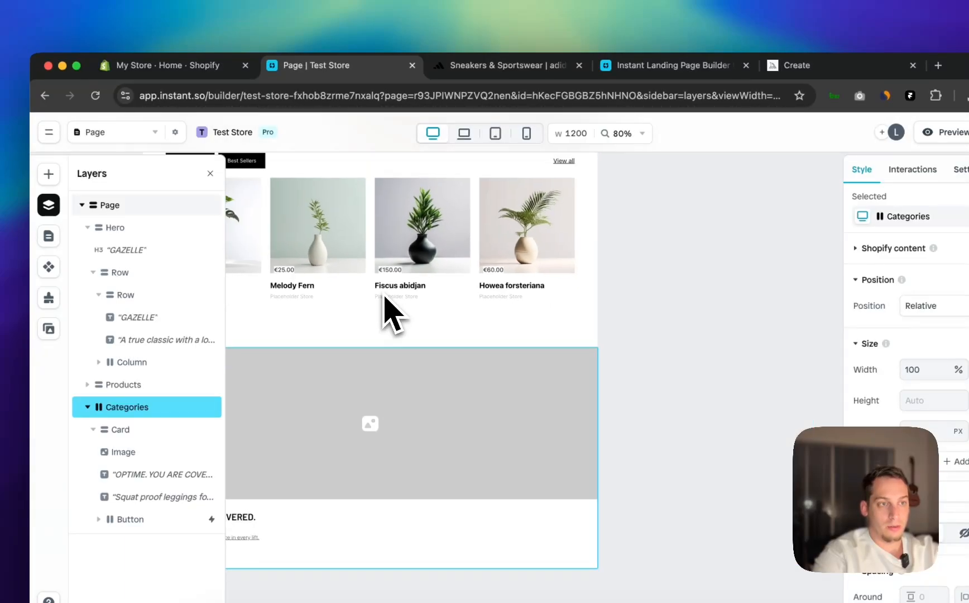
{"action": "left_click", "coordinate": [548, 175]}
{"action": "left_click", "coordinate": [547, 176]}
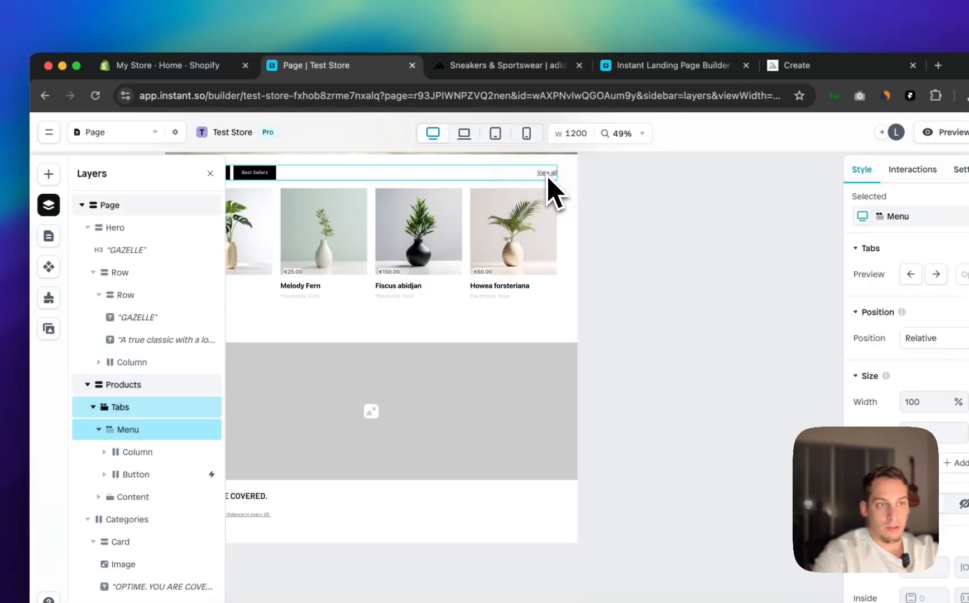
{"action": "left_click", "coordinate": [548, 178]}
{"action": "left_click", "coordinate": [548, 178]}
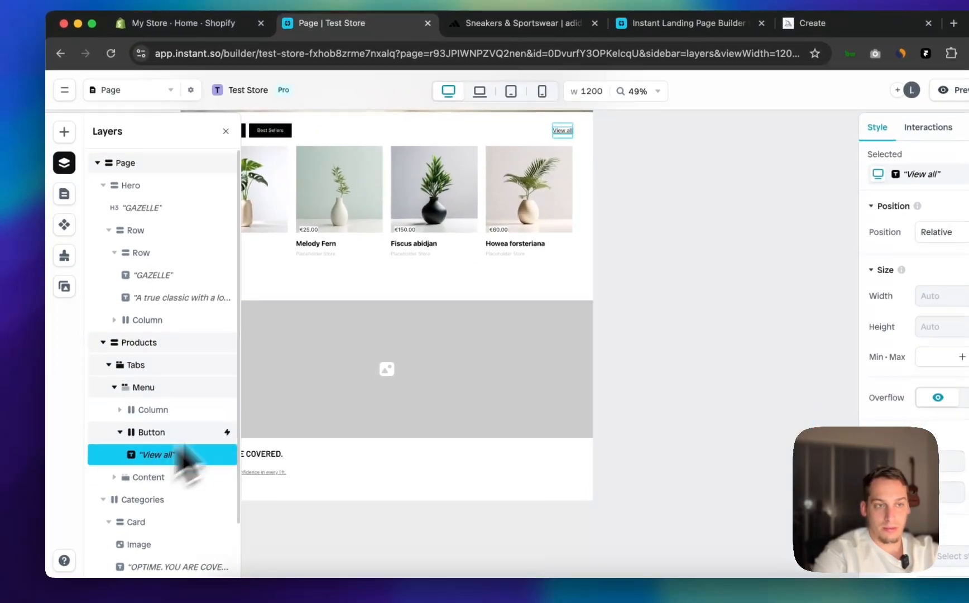
{"action": "scroll", "coordinate": [383, 373], "scroll_direction": "left", "scroll_amount": 4}
{"action": "scroll", "coordinate": [383, 374], "scroll_direction": "down", "scroll_amount": 1}
{"action": "left_click", "coordinate": [204, 429]}
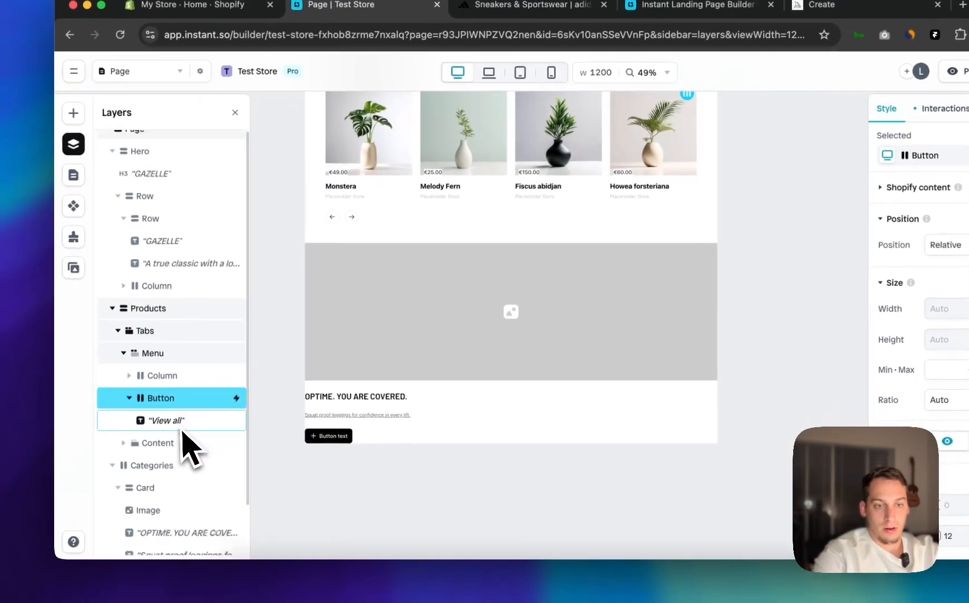
{"action": "scroll", "coordinate": [182, 430], "scroll_direction": "down", "scroll_amount": 1}
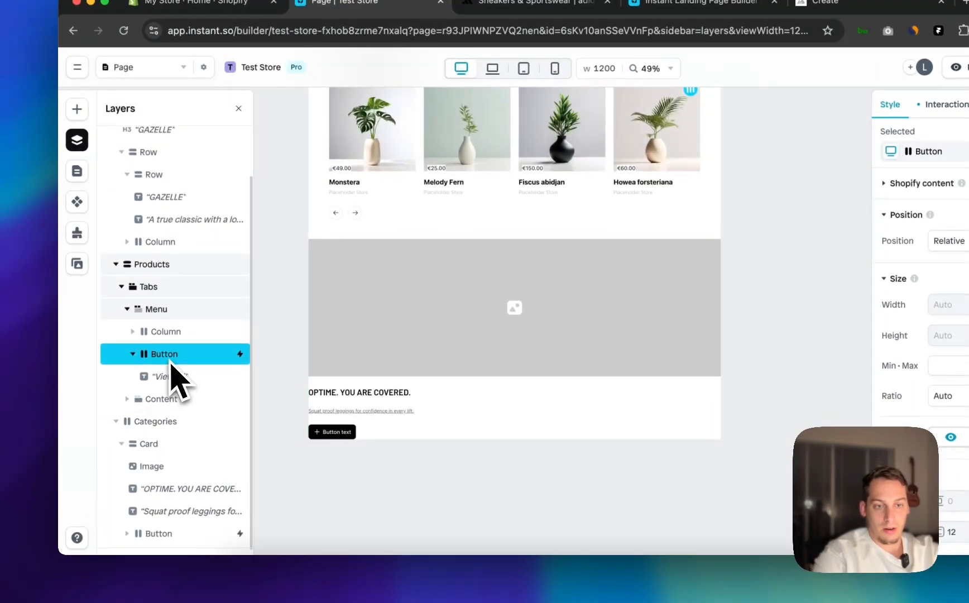
Try to move the original View all button out of the Products menu into the Categories card
{"action": "left_click_drag", "start_coordinate": [168, 361], "coordinate": [163, 458]}
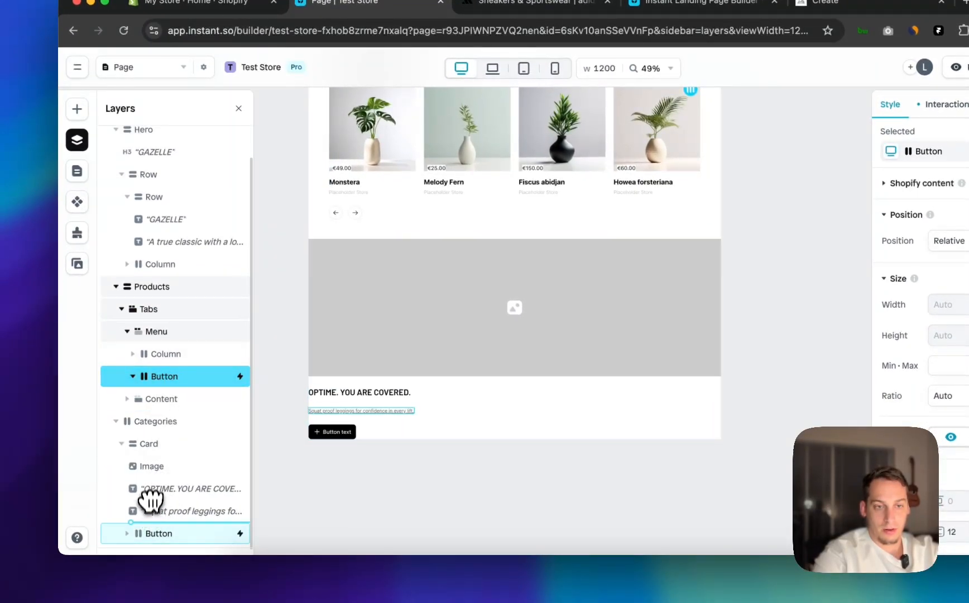
{"action": "left_click_drag", "start_coordinate": [151, 493], "coordinate": [151, 498]}
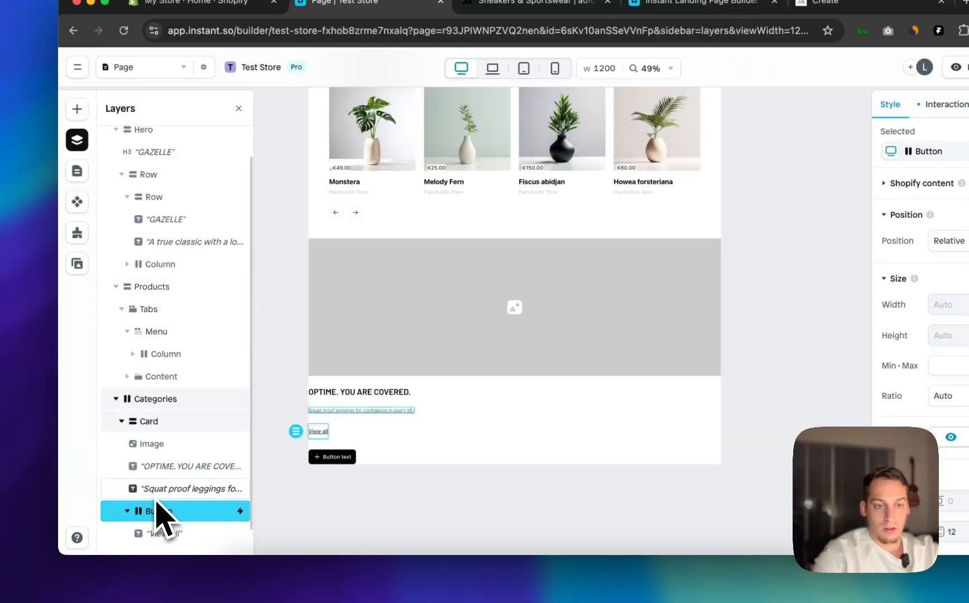
{"action": "key", "text": "super+z"}
Duplicate the View all button and move the copy into the Categories card, directly below the description
{"action": "key", "text": "super+d"}
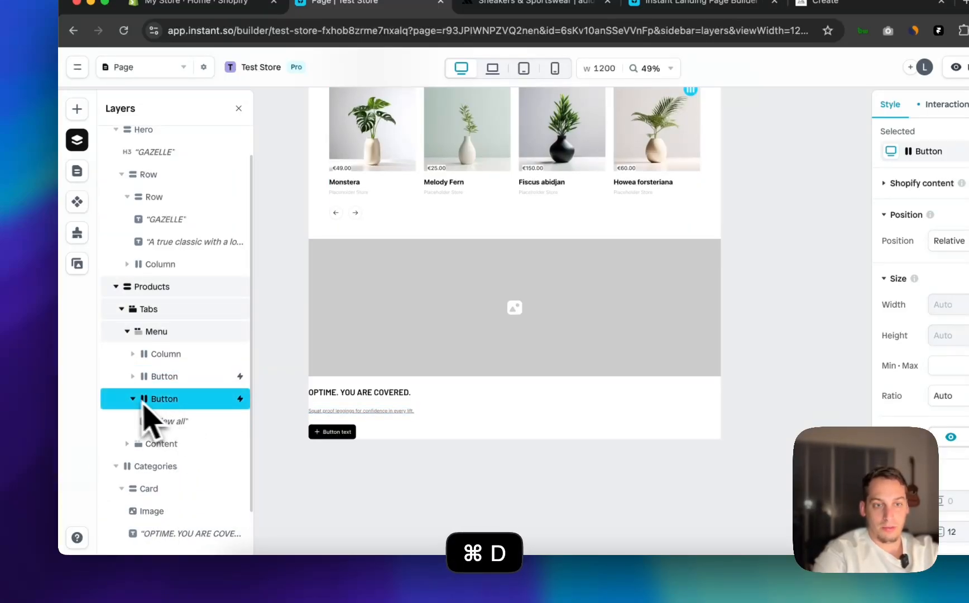
{"action": "scroll", "coordinate": [166, 418], "scroll_direction": "down", "scroll_amount": 1}
{"action": "left_click_drag", "start_coordinate": [165, 385], "coordinate": [163, 511]}
{"action": "scroll", "coordinate": [187, 439], "scroll_direction": "up", "scroll_amount": 3}
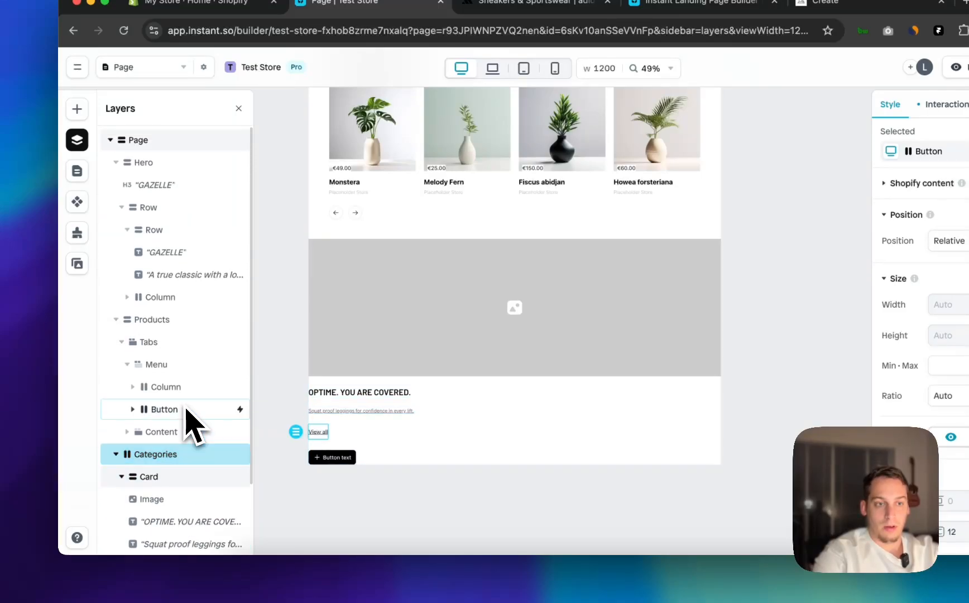
Delete the black "Button text" button from the Categories card
{"action": "scroll", "coordinate": [329, 305], "scroll_direction": "up", "scroll_amount": 5}
{"action": "scroll", "coordinate": [339, 297], "scroll_direction": "right", "scroll_amount": 3}
{"action": "scroll", "coordinate": [528, 275], "scroll_direction": "down", "scroll_amount": 5}
{"action": "scroll", "coordinate": [528, 274], "scroll_direction": "left", "scroll_amount": 4}
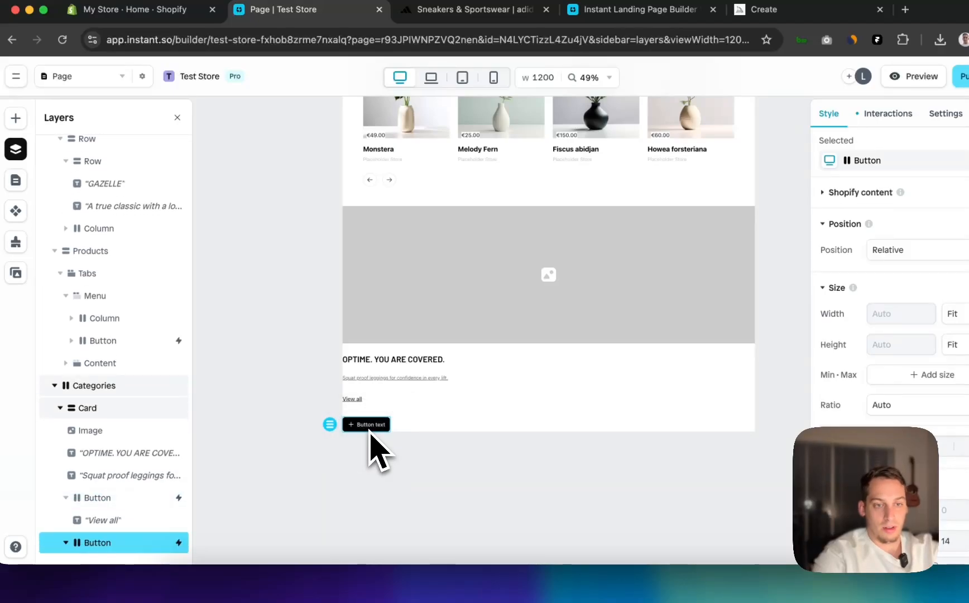
{"action": "key", "text": "BackSpace"}
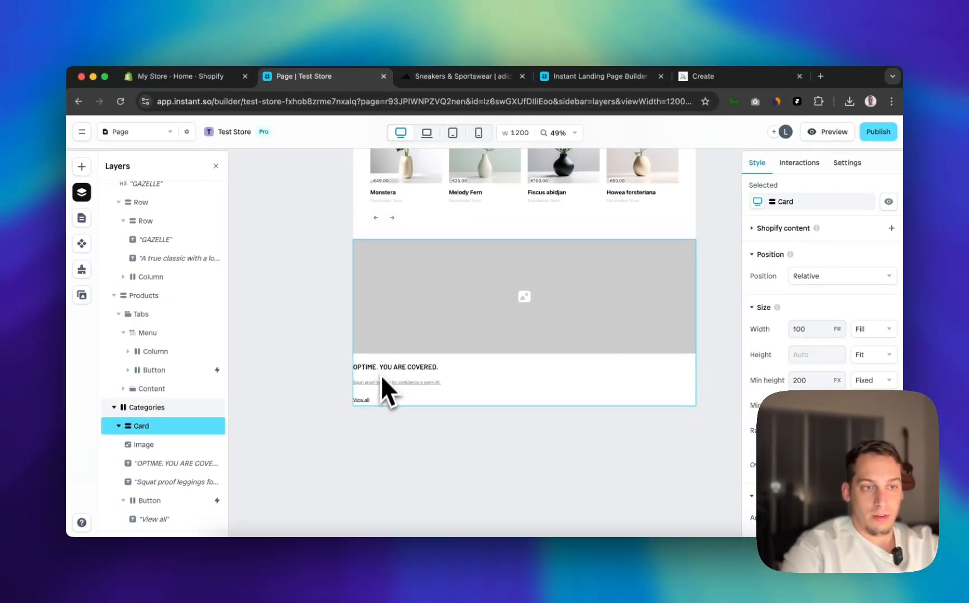
Insert a single-row layout into the Categories card between the title and the description
{"action": "scroll", "coordinate": [367, 385], "scroll_direction": "up", "scroll_amount": 5}
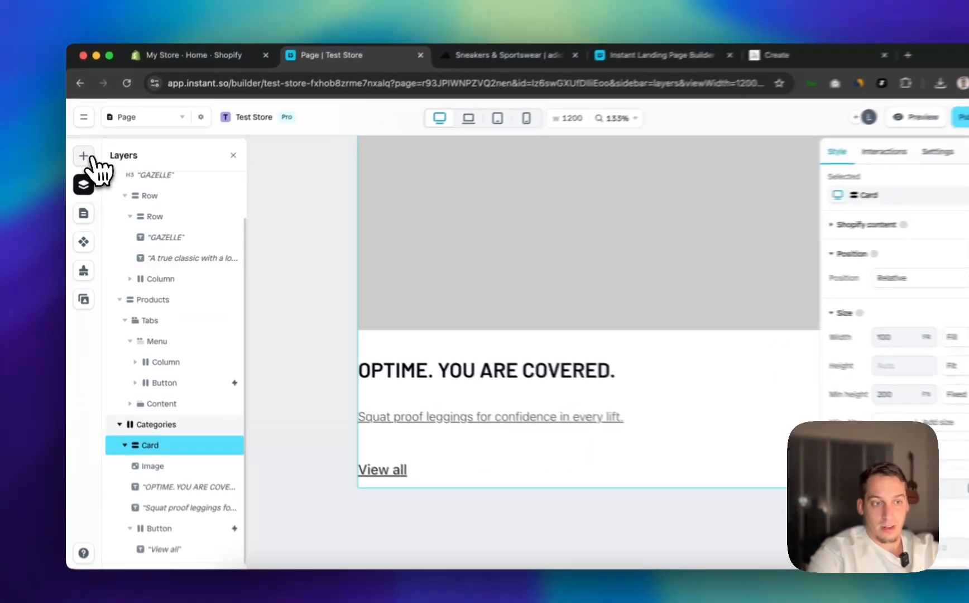
{"action": "left_click", "coordinate": [90, 157]}
{"action": "mouse_move", "coordinate": [135, 283]}
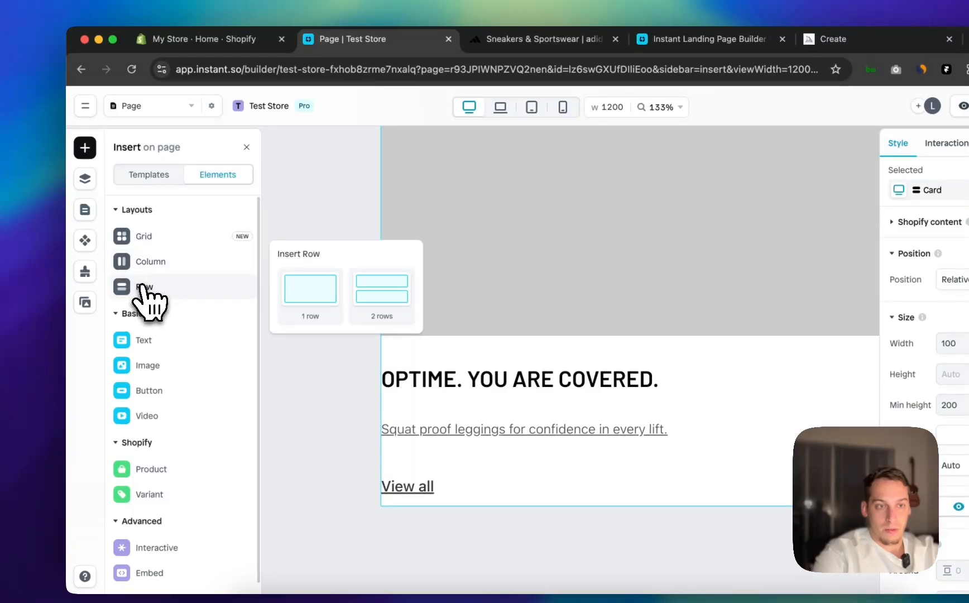
{"action": "left_click_drag", "start_coordinate": [305, 289], "coordinate": [531, 400]}
{"action": "left_click", "coordinate": [85, 178]}
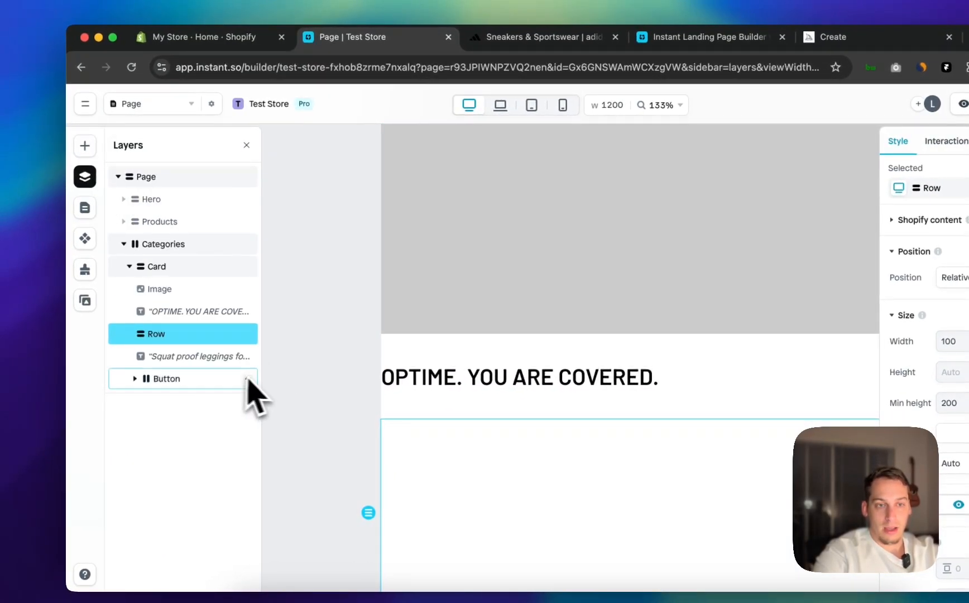
Move the card's "OPTIME. YOU ARE COVERED." title and its description into the new row
{"action": "scroll", "coordinate": [394, 423], "scroll_direction": "down", "scroll_amount": 5}
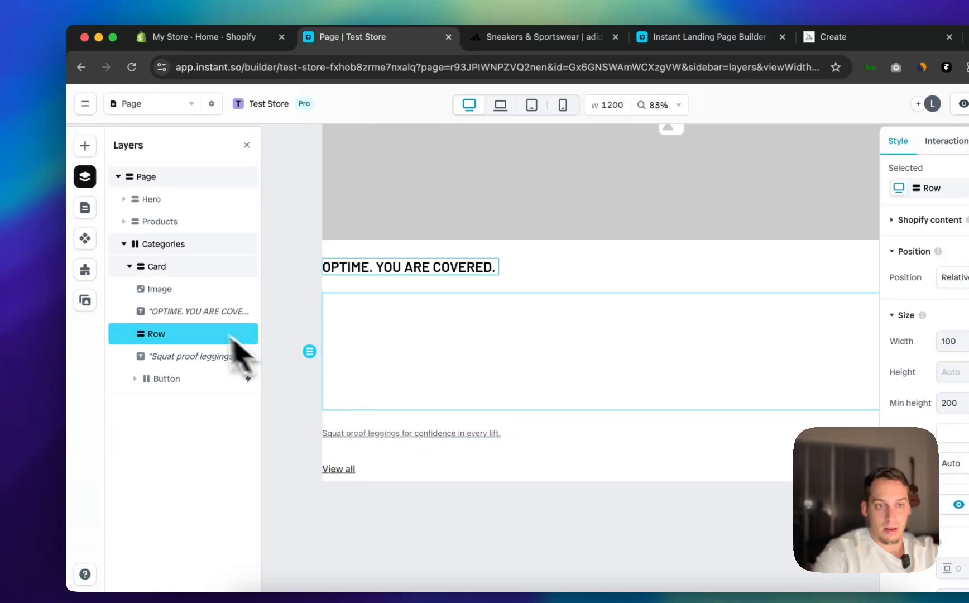
{"action": "left_click", "coordinate": [195, 311]}
{"action": "left_click_drag", "start_coordinate": [173, 310], "coordinate": [168, 343]}
{"action": "left_click", "coordinate": [166, 356]}
{"action": "left_click", "coordinate": [146, 316]}
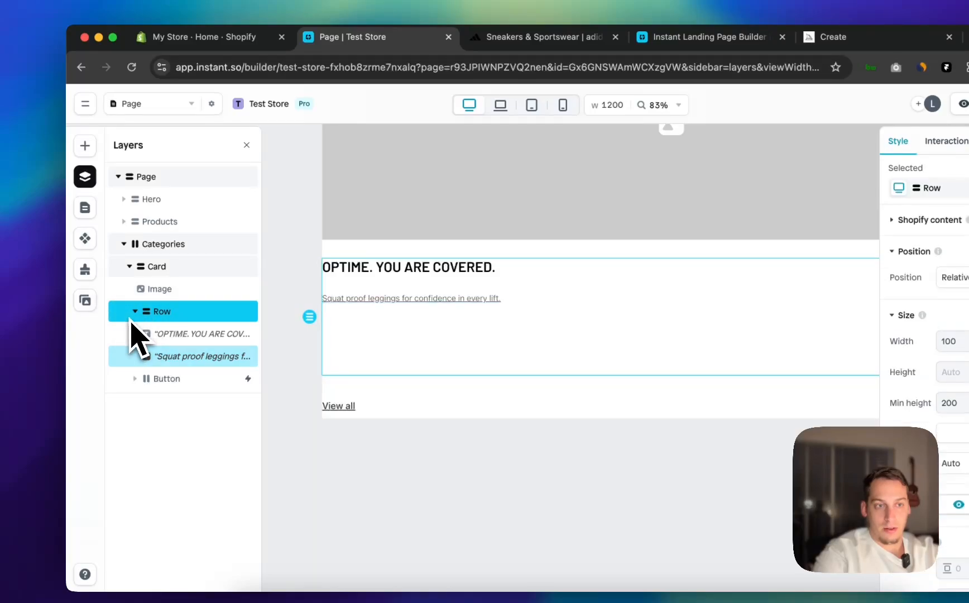
Clear the row's minimum height and set its gap to 10
{"action": "left_click", "coordinate": [150, 316]}
{"action": "left_click", "coordinate": [962, 403]}
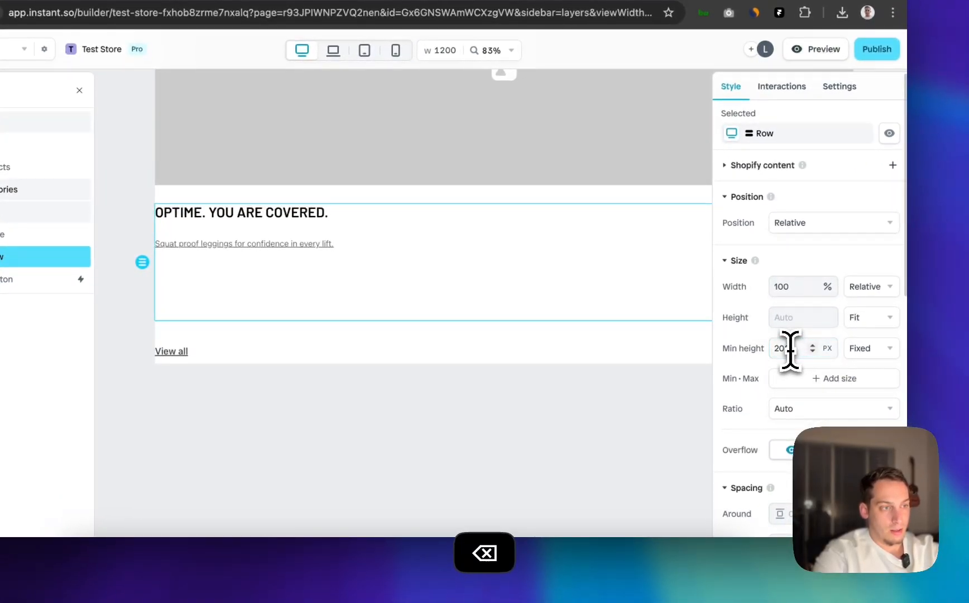
{"action": "key", "text": "BackSpace"}
{"action": "key", "text": "BackSpace"}
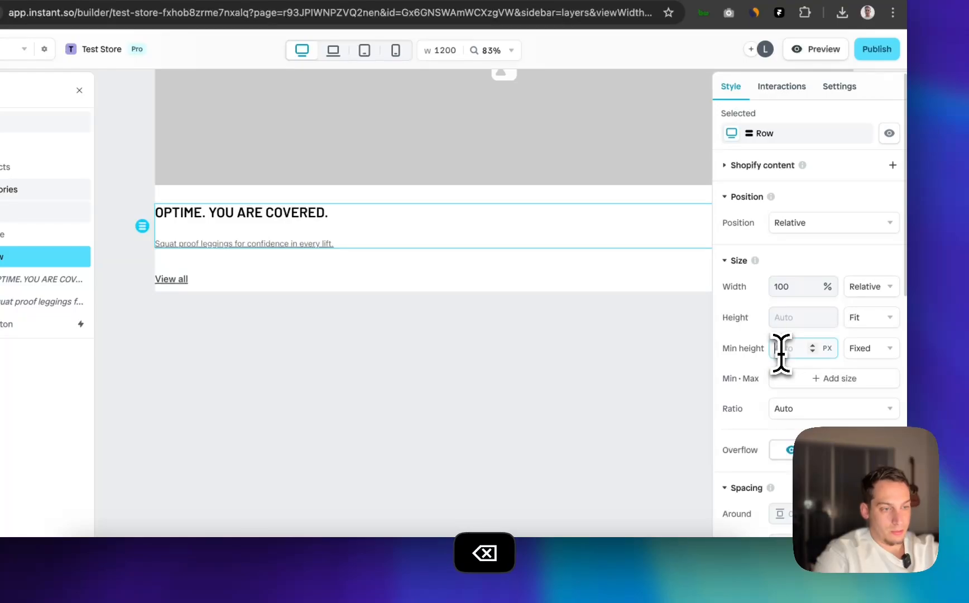
{"action": "scroll", "coordinate": [817, 416], "scroll_direction": "down", "scroll_amount": 5}
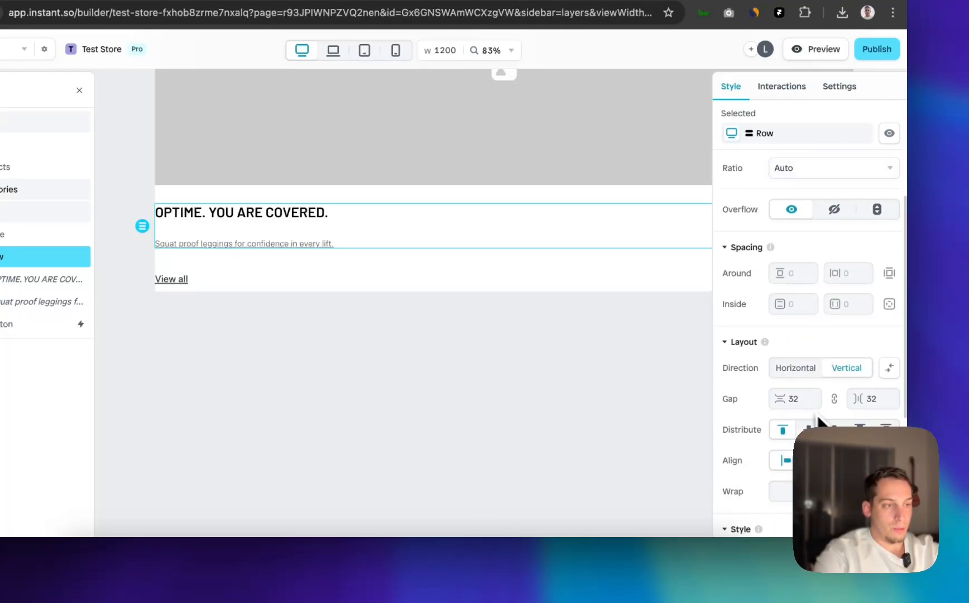
{"action": "key", "text": "BackSpace"}
{"action": "type", "text": "10"}
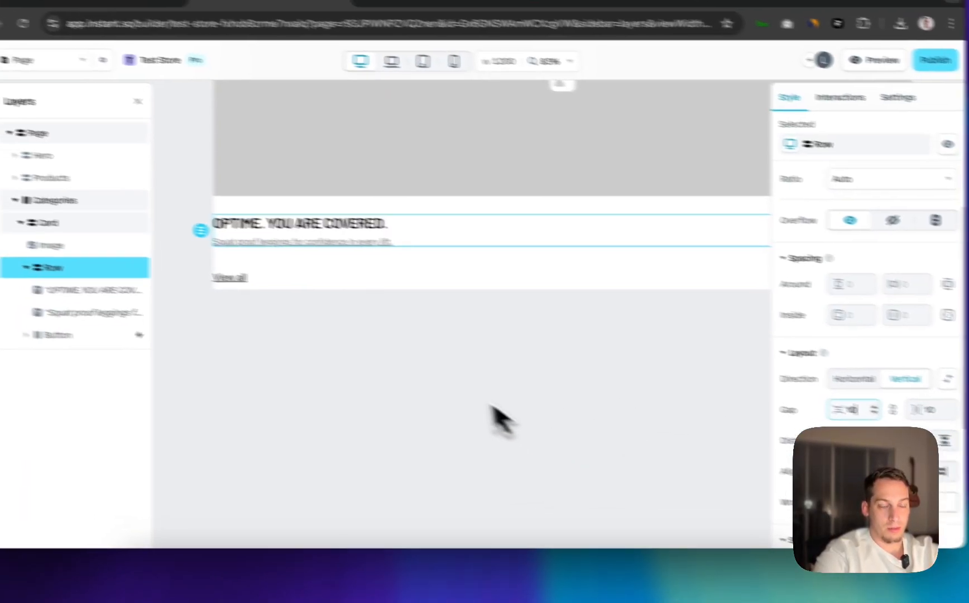
Collapse the finished card's layers and duplicate the card three times to make a four-card Categories section
{"action": "left_click", "coordinate": [359, 360]}
{"action": "scroll", "coordinate": [359, 358], "scroll_direction": "up", "scroll_amount": 3}
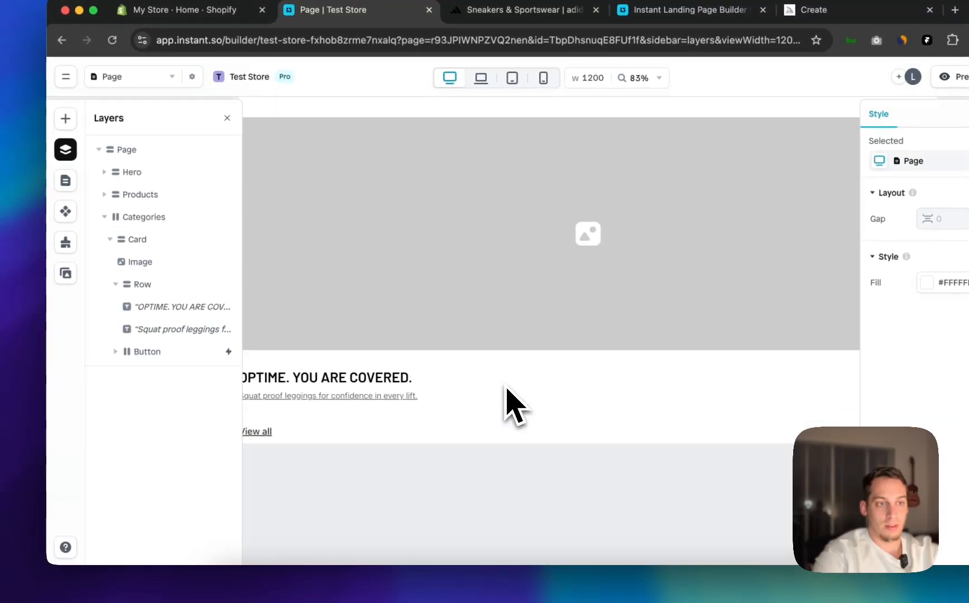
{"action": "scroll", "coordinate": [353, 359], "scroll_direction": "down", "scroll_amount": 5}
{"action": "left_click", "coordinate": [482, 389]}
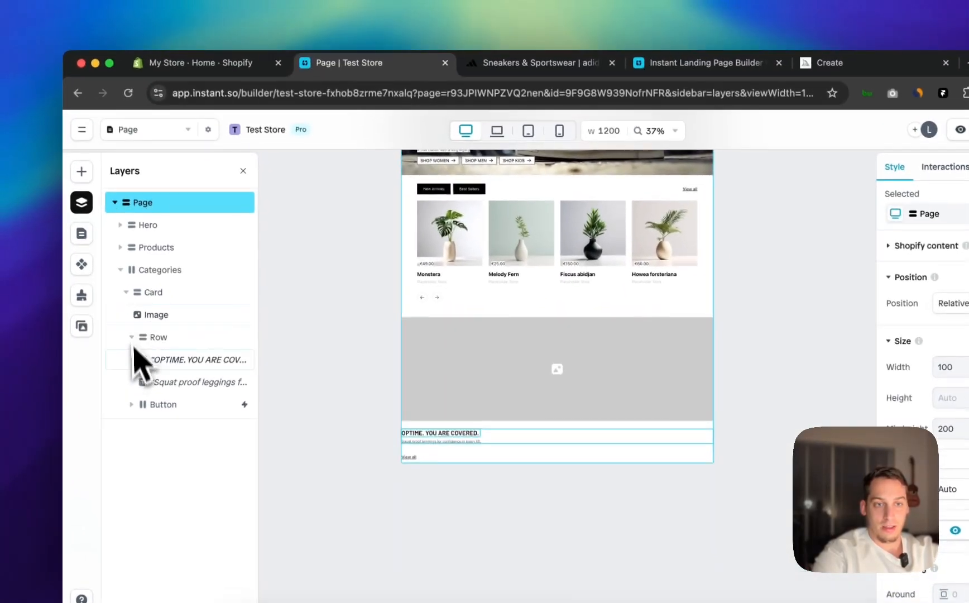
{"action": "left_click", "coordinate": [139, 287]}
{"action": "left_click", "coordinate": [135, 349]}
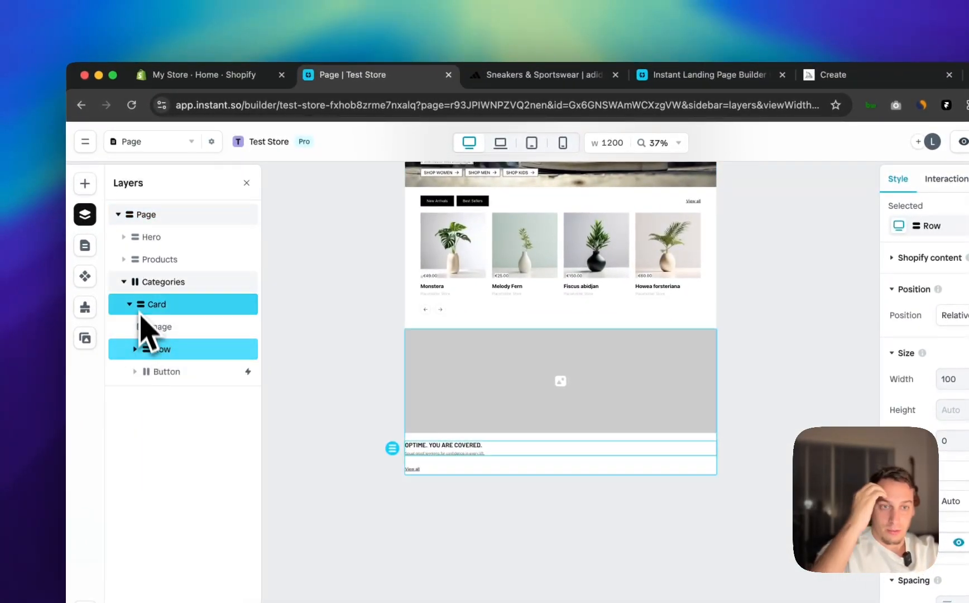
{"action": "left_click", "coordinate": [130, 307]}
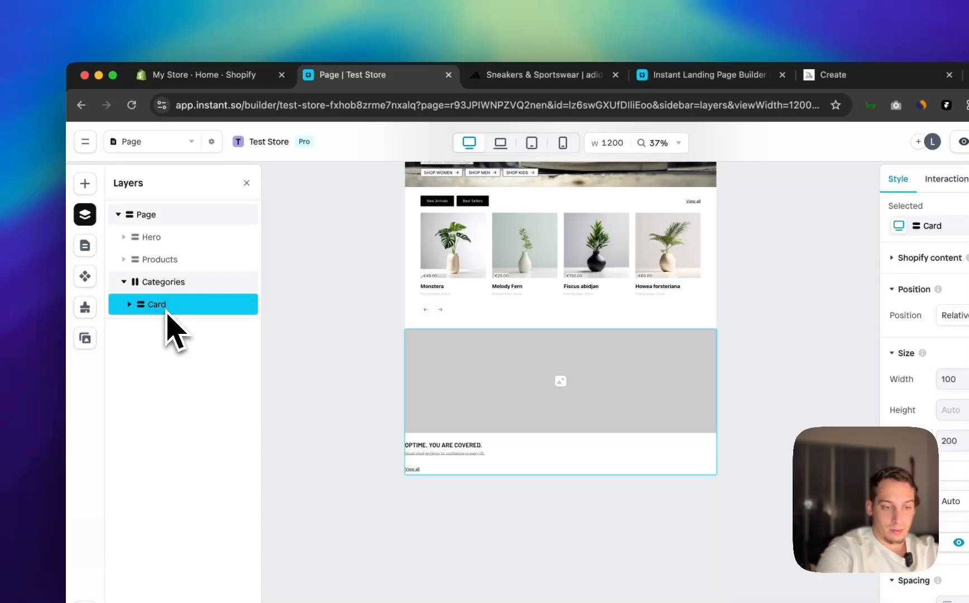
{"action": "key", "text": "super+d"}
{"action": "key", "text": "super+d"}
{"action": "key", "text": "super+d"}
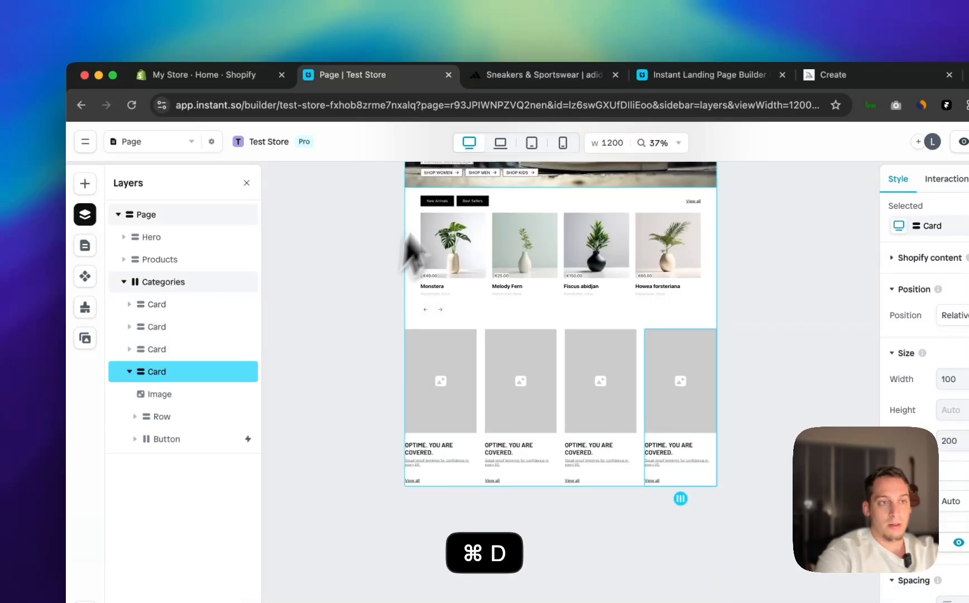
Try a three-card row against the adidas reference by deleting one card, and duplicate the first card to return to four
{"action": "key", "text": "BackSpace"}
{"action": "left_click", "coordinate": [472, 76]}
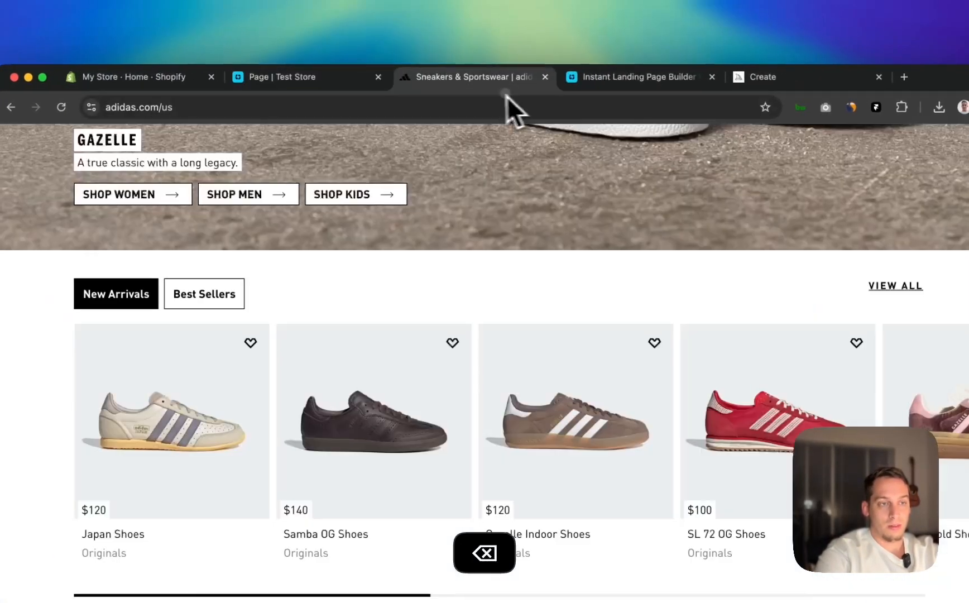
{"action": "scroll", "coordinate": [536, 215], "scroll_direction": "down", "scroll_amount": 5}
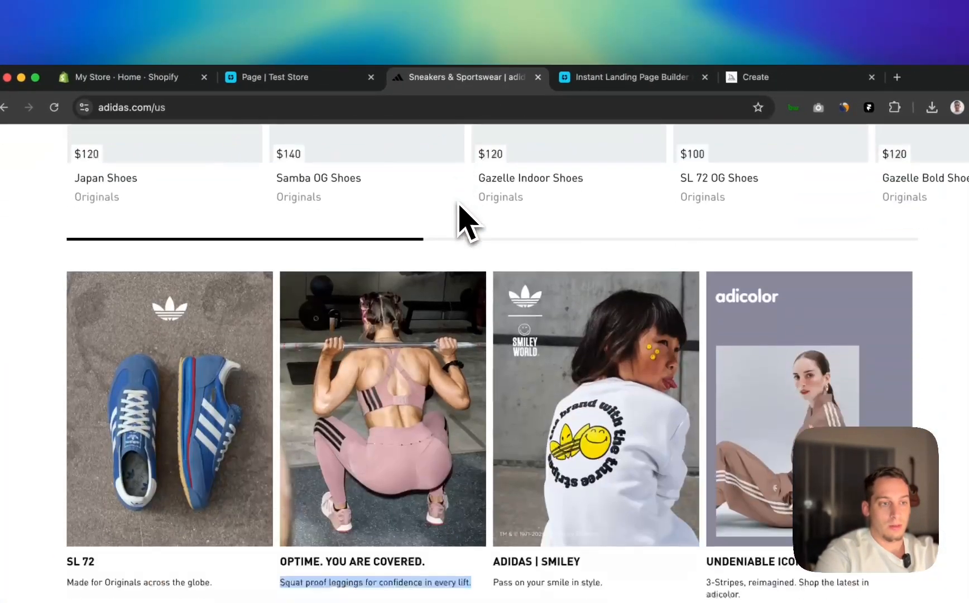
{"action": "scroll", "coordinate": [459, 212], "scroll_direction": "down", "scroll_amount": 4}
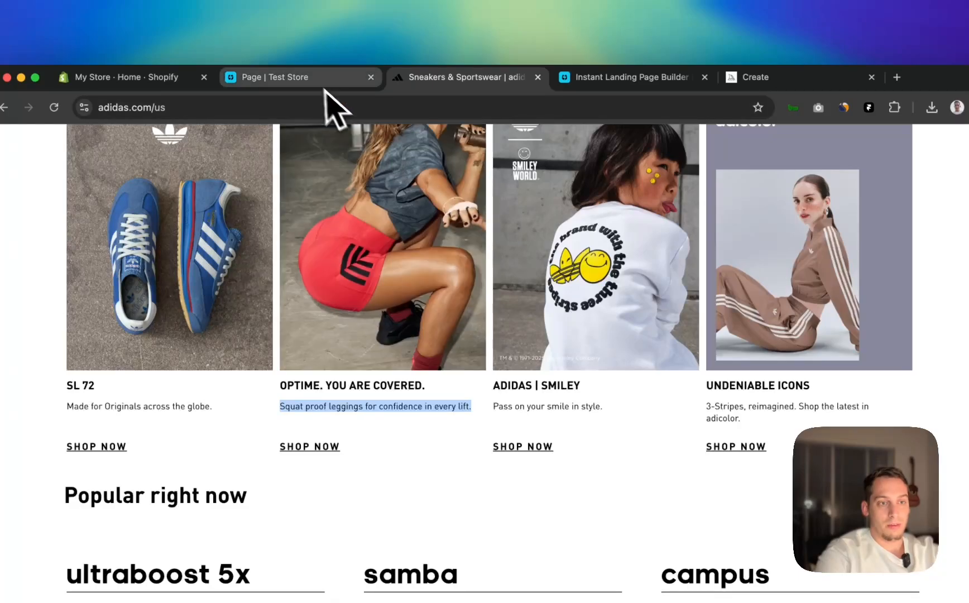
{"action": "left_click", "coordinate": [319, 81]}
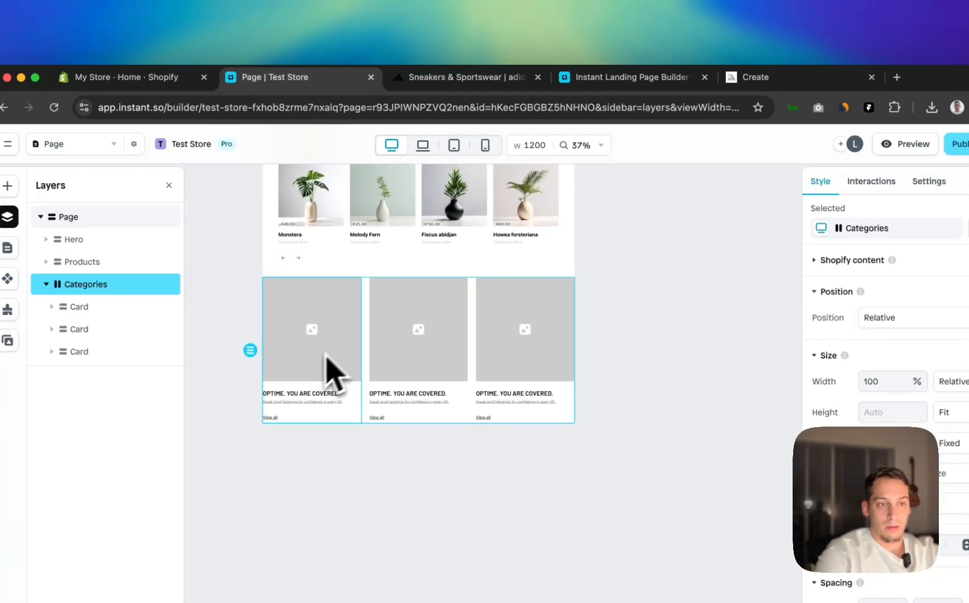
{"action": "left_click", "coordinate": [329, 367]}
{"action": "left_click", "coordinate": [129, 300]}
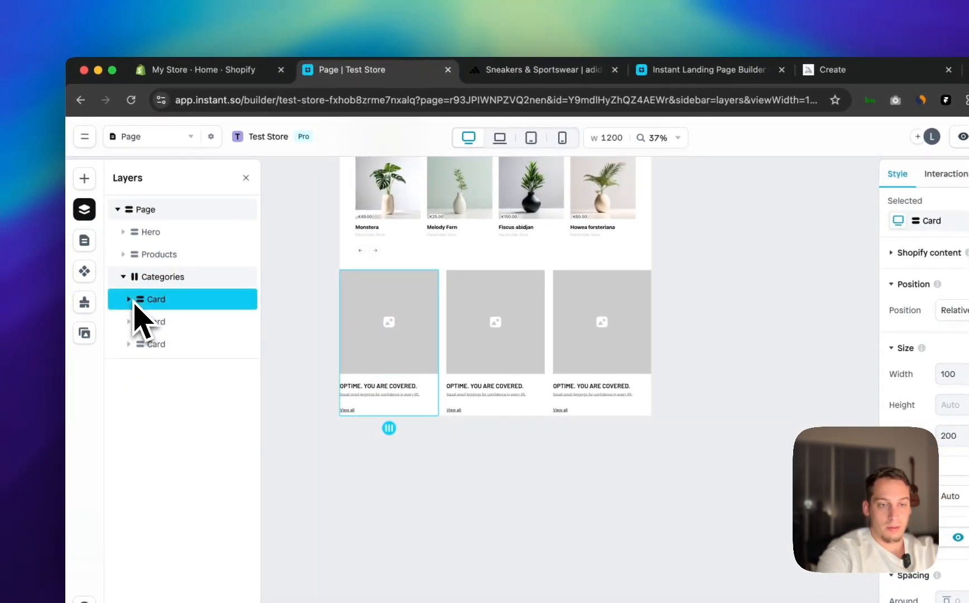
{"action": "key", "text": "super+d"}
Review the layout of the four category cards on the adidas reference page and return to the page builder
{"action": "left_click", "coordinate": [504, 78]}
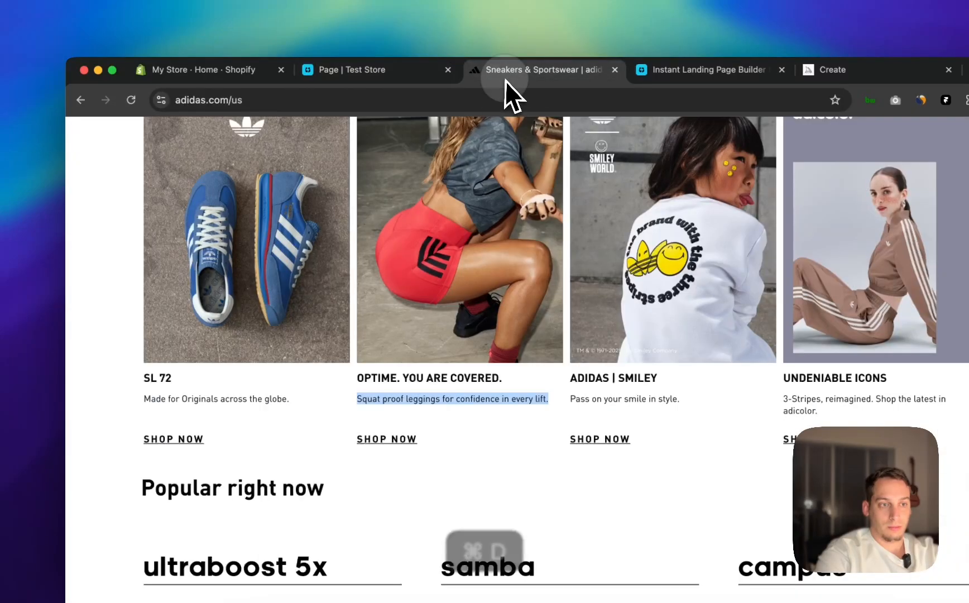
{"action": "scroll", "coordinate": [335, 264], "scroll_direction": "down", "scroll_amount": 1}
{"action": "scroll", "coordinate": [334, 267], "scroll_direction": "up", "scroll_amount": 3}
{"action": "scroll", "coordinate": [335, 264], "scroll_direction": "down", "scroll_amount": 3}
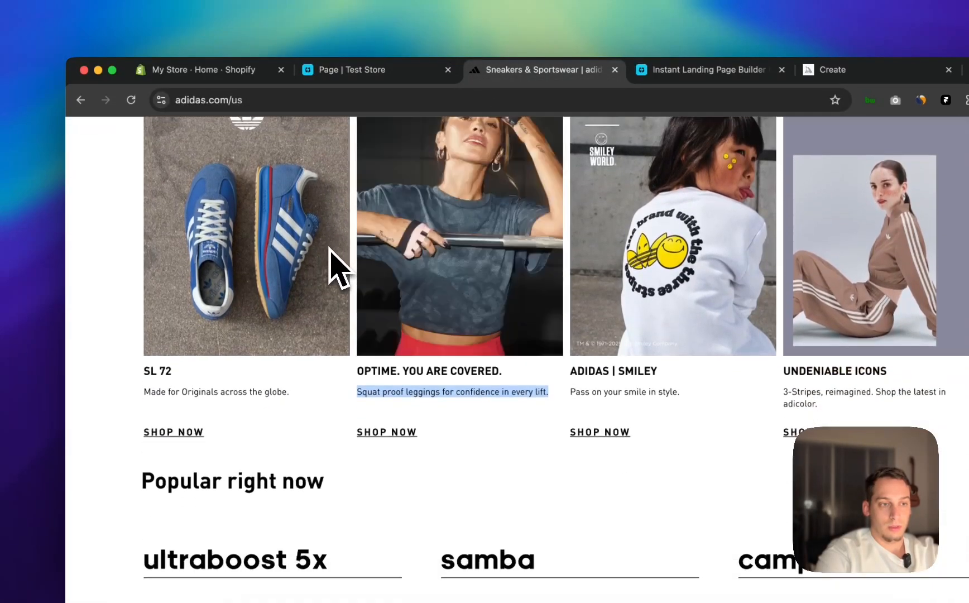
{"action": "left_click", "coordinate": [324, 69]}
Locate the first card through its title text, collapse its layers and leave the card selected
{"action": "left_click", "coordinate": [321, 371]}
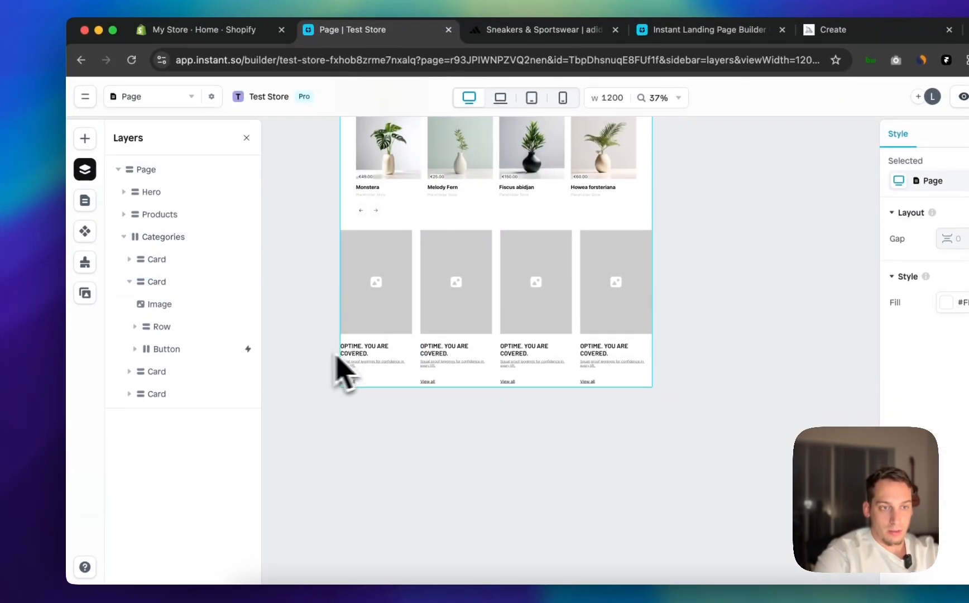
{"action": "left_click", "coordinate": [357, 349]}
{"action": "left_click", "coordinate": [356, 350]}
{"action": "left_click", "coordinate": [357, 351]}
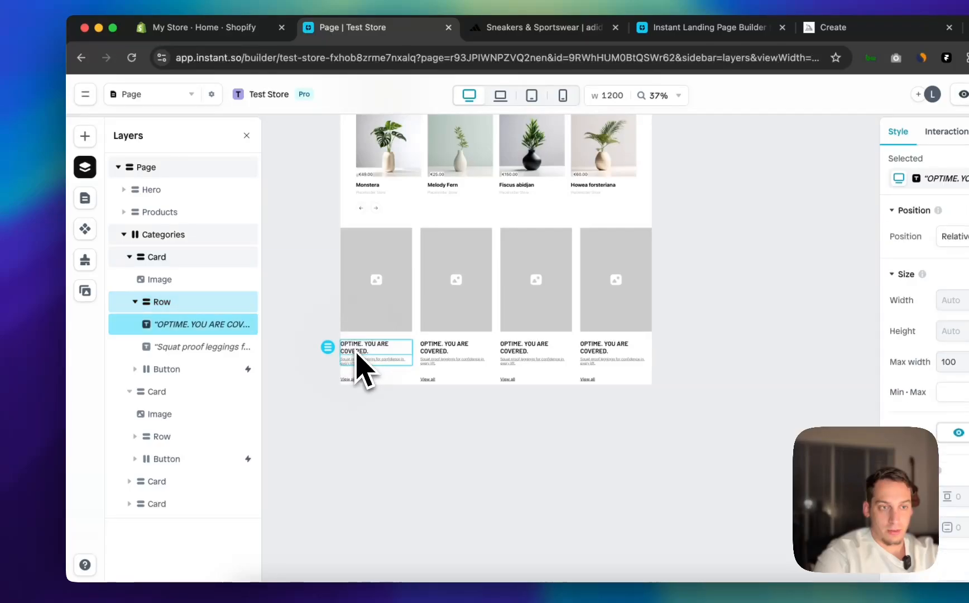
{"action": "left_click", "coordinate": [132, 303]}
{"action": "left_click", "coordinate": [135, 303]}
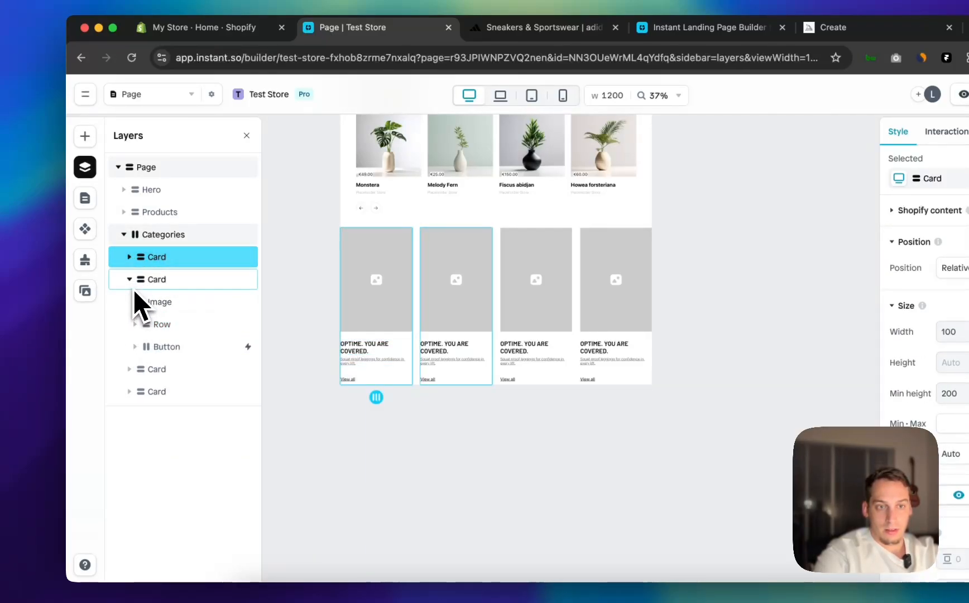
Delete three of the four category cards so only one Card remains in the Categories row
{"action": "left_click", "coordinate": [133, 286]}
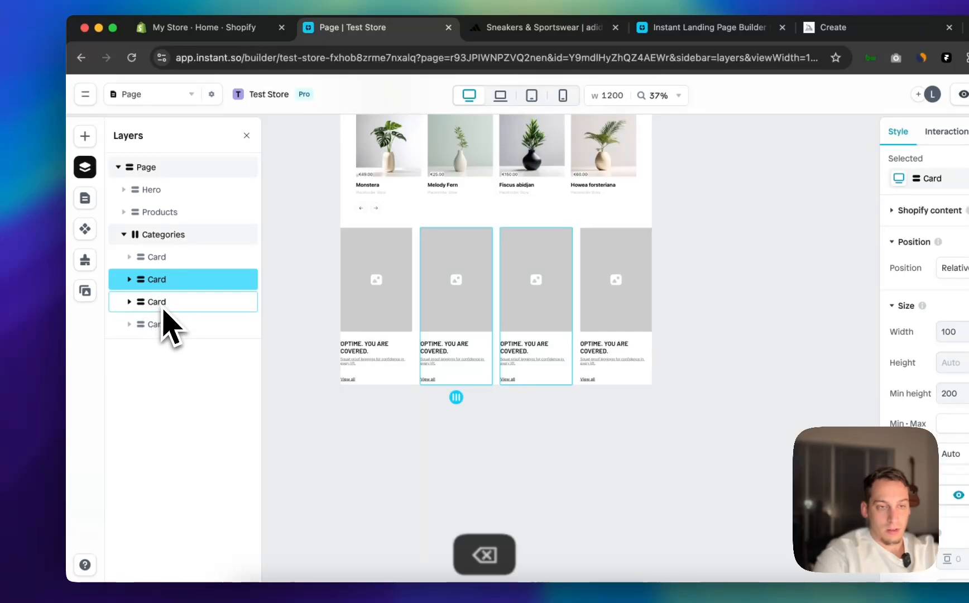
{"action": "key", "text": "BackSpace"}
{"action": "left_click", "coordinate": [153, 286]}
{"action": "key", "text": "BackSpace"}
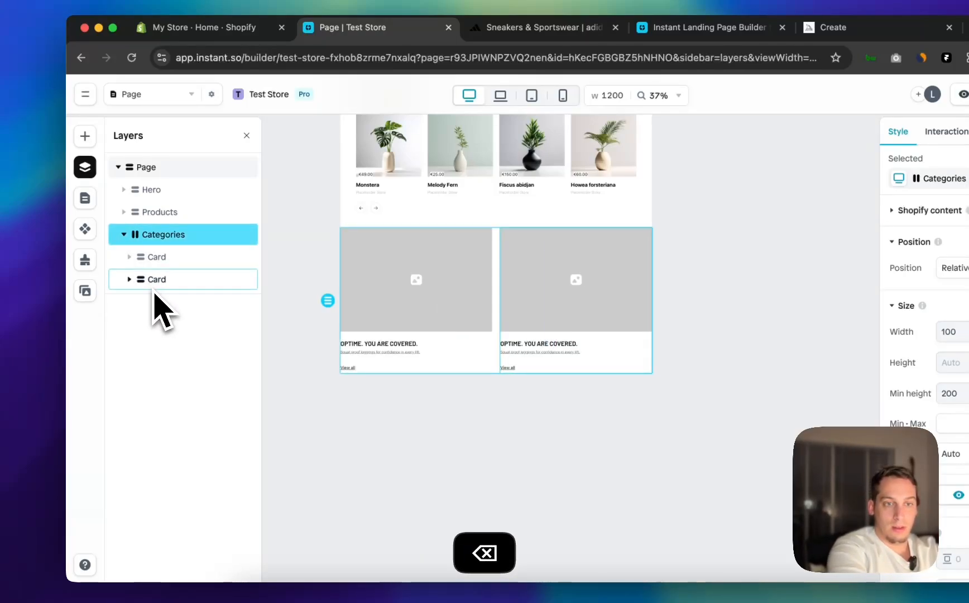
{"action": "left_click", "coordinate": [154, 285]}
{"action": "key", "text": "BackSpace"}
Set the remaining card's title text size to 18 px and check it against the description and link
{"action": "left_click", "coordinate": [348, 360]}
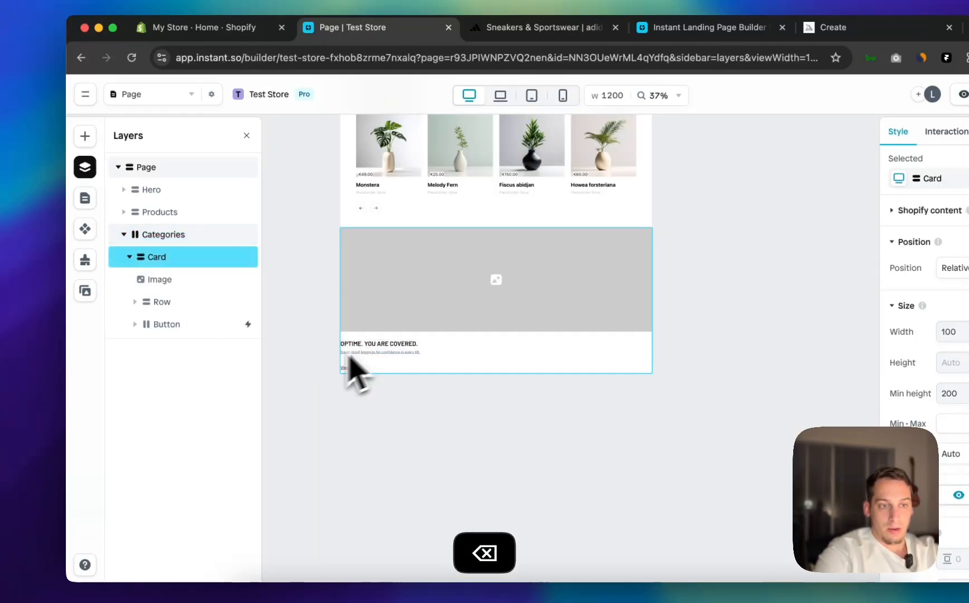
{"action": "left_click", "coordinate": [371, 344]}
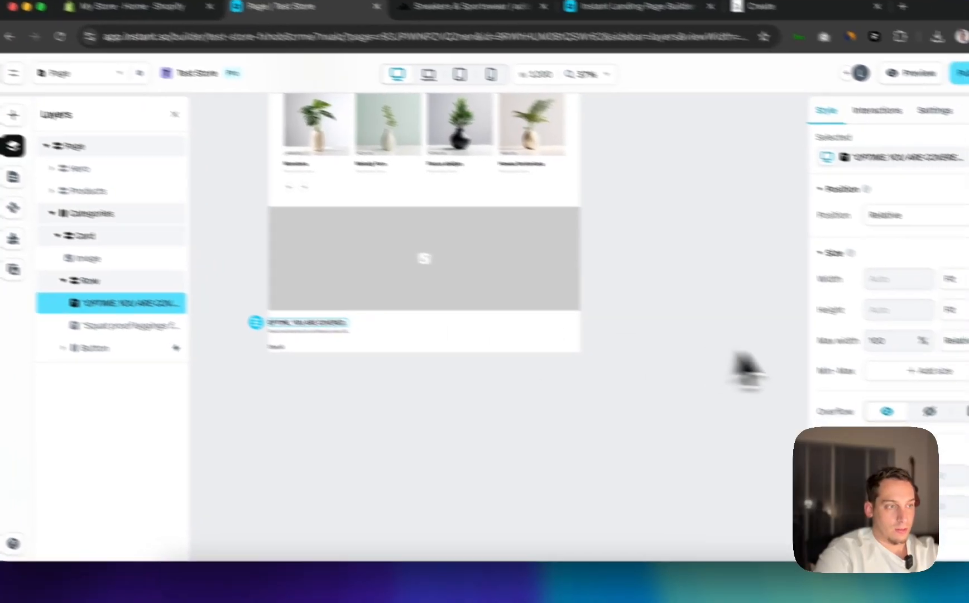
{"action": "scroll", "coordinate": [808, 385], "scroll_direction": "down", "scroll_amount": 1}
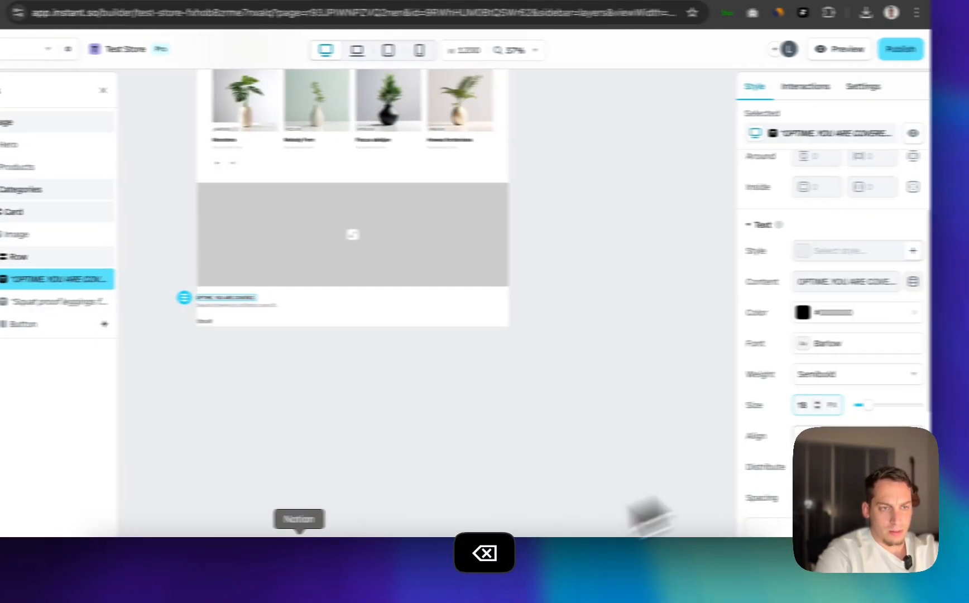
{"action": "left_click", "coordinate": [206, 396]}
{"action": "scroll", "coordinate": [220, 323], "scroll_direction": "up", "scroll_amount": 5}
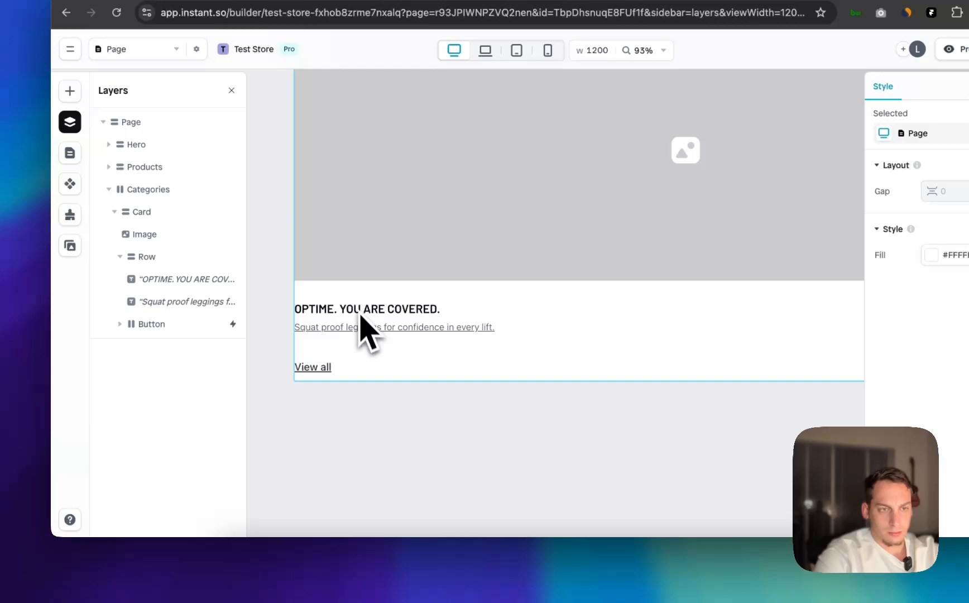
{"action": "left_click", "coordinate": [361, 338]}
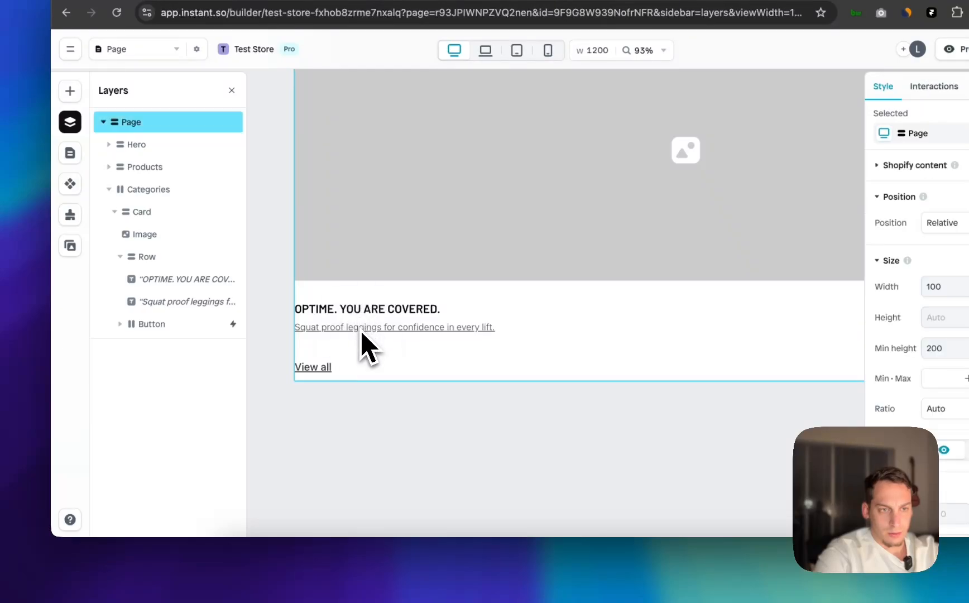
{"action": "scroll", "coordinate": [329, 368], "scroll_direction": "down", "scroll_amount": 5}
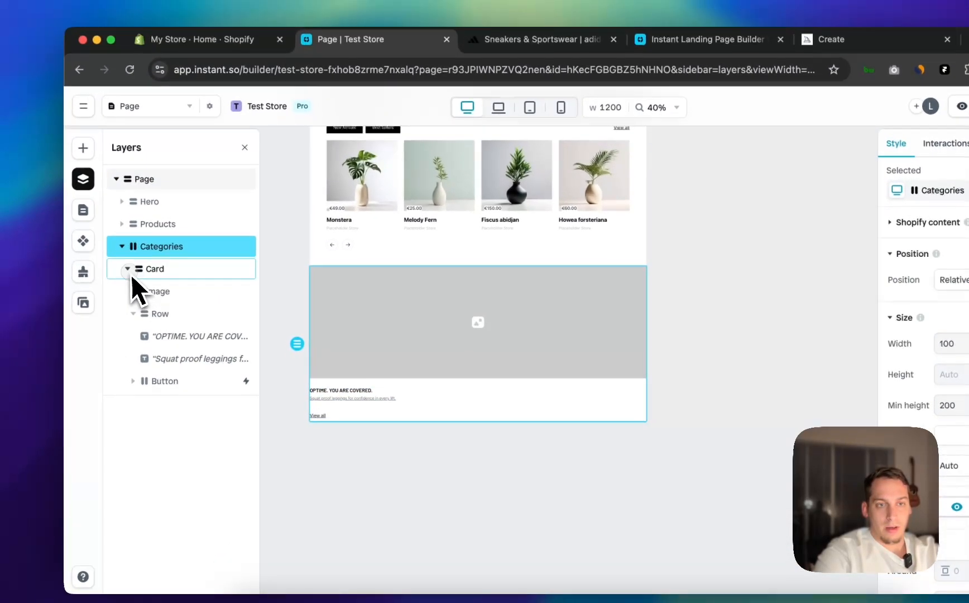
Collapse the resized card's layers and duplicate the card three times within the Categories row
{"action": "left_click", "coordinate": [124, 215]}
{"action": "left_click", "coordinate": [131, 276]}
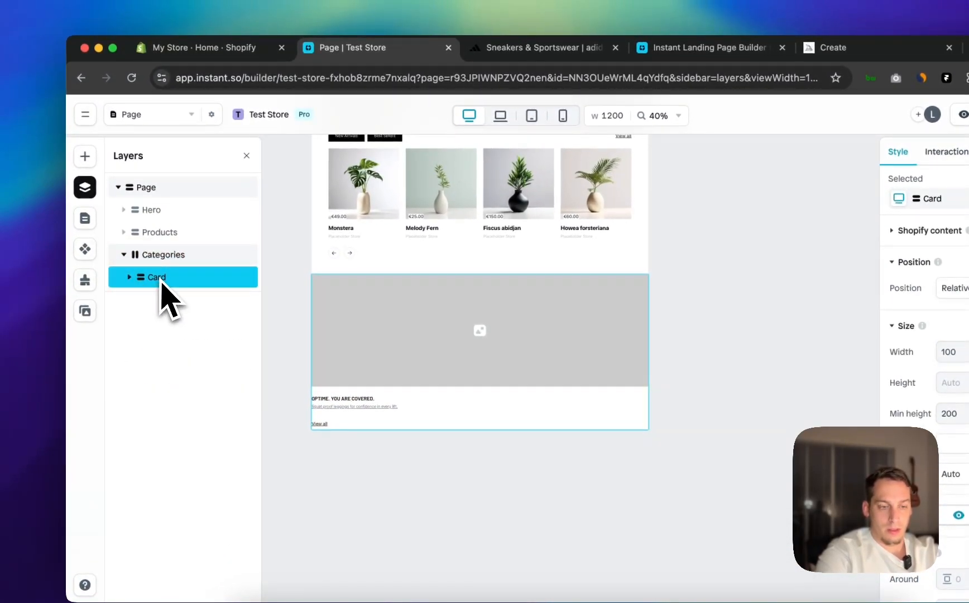
{"action": "key", "text": "super+d"}
{"action": "key", "text": "super+d"}
{"action": "key", "text": "super+d"}
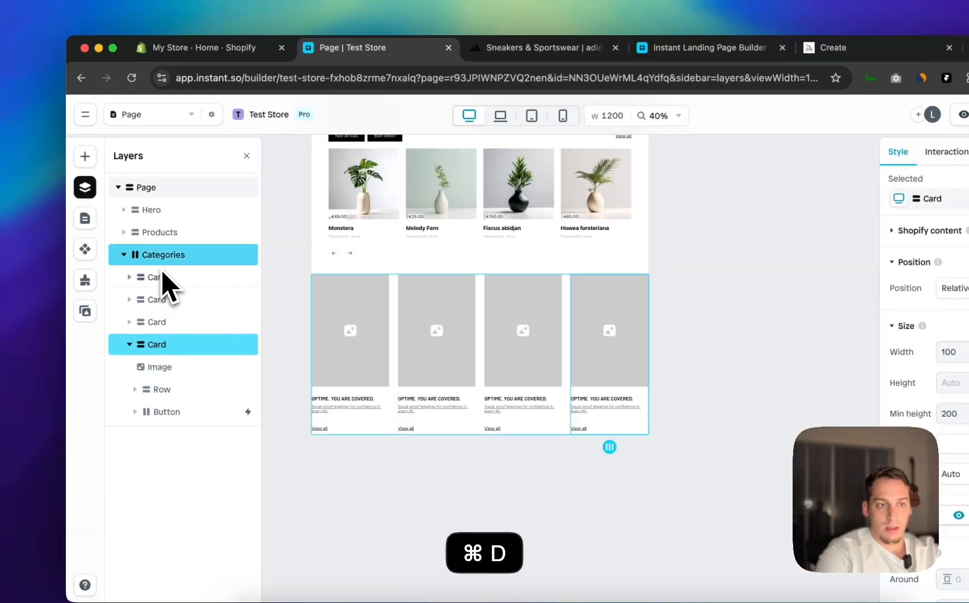
Check the card spacing on the adidas reference page and set the Categories row's gap to 10
{"action": "left_click", "coordinate": [165, 282]}
{"action": "scroll", "coordinate": [942, 377], "scroll_direction": "down", "scroll_amount": 5}
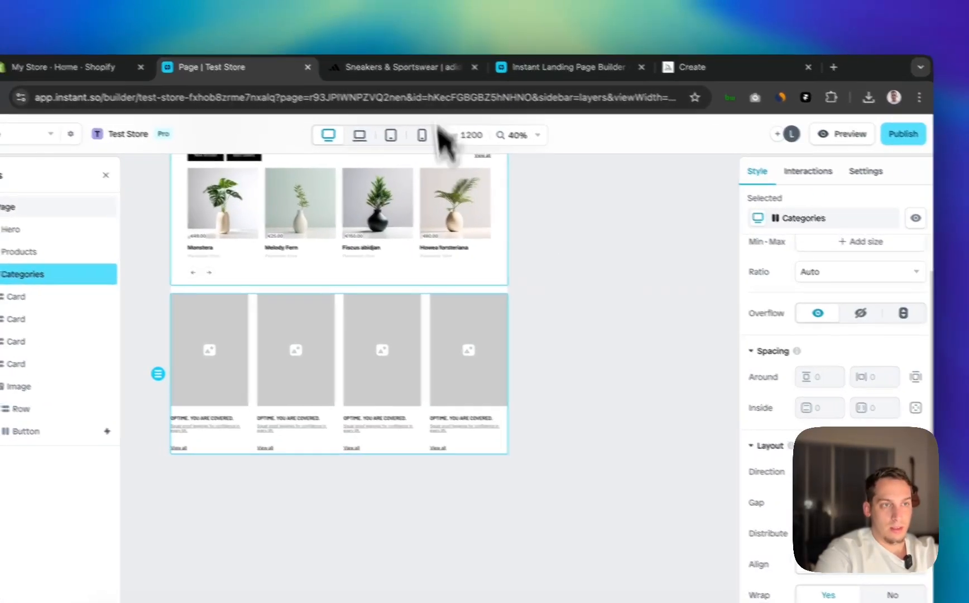
{"action": "left_click", "coordinate": [386, 66]}
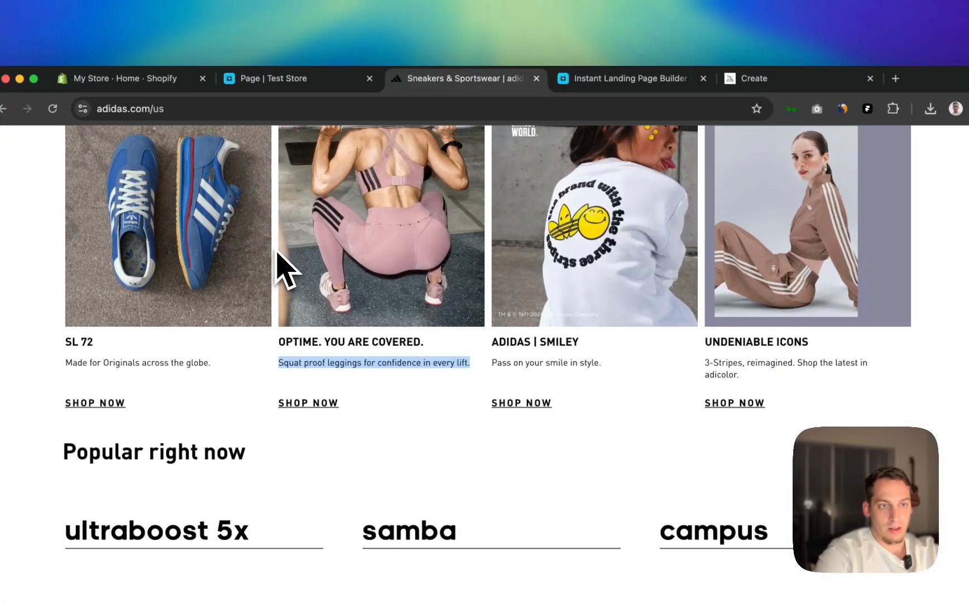
{"action": "left_click", "coordinate": [330, 82]}
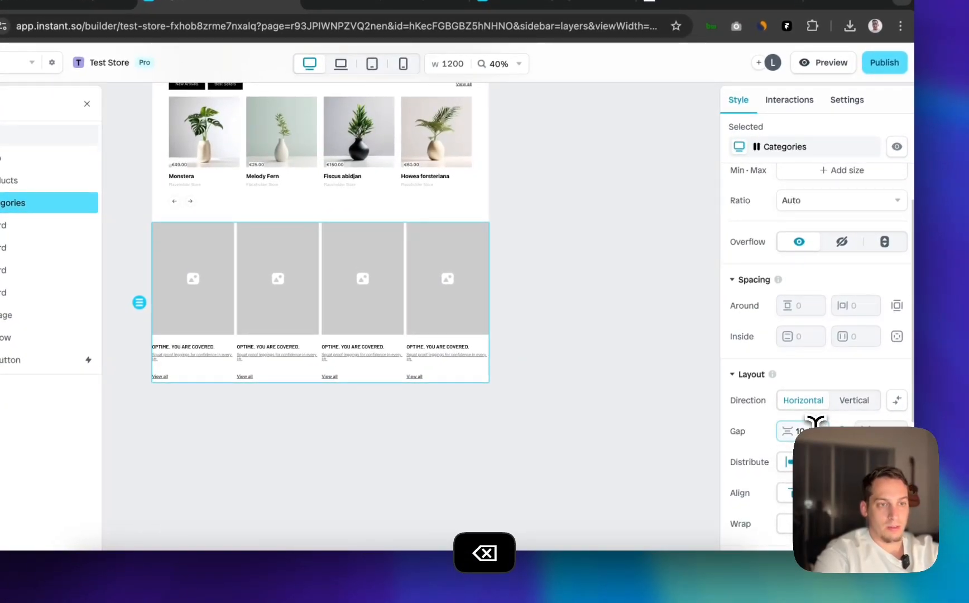
{"action": "left_click", "coordinate": [498, 478]}
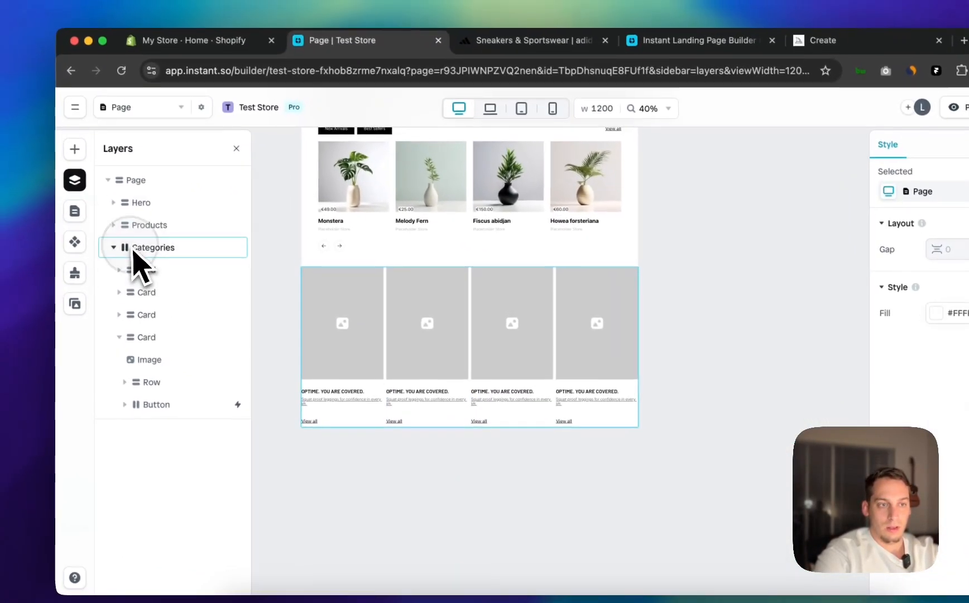
Set the Categories row's horizontal inside spacing to 60 and review its alignment with the products section
{"action": "left_click", "coordinate": [9, 203]}
{"action": "scroll", "coordinate": [965, 469], "scroll_direction": "down", "scroll_amount": 5}
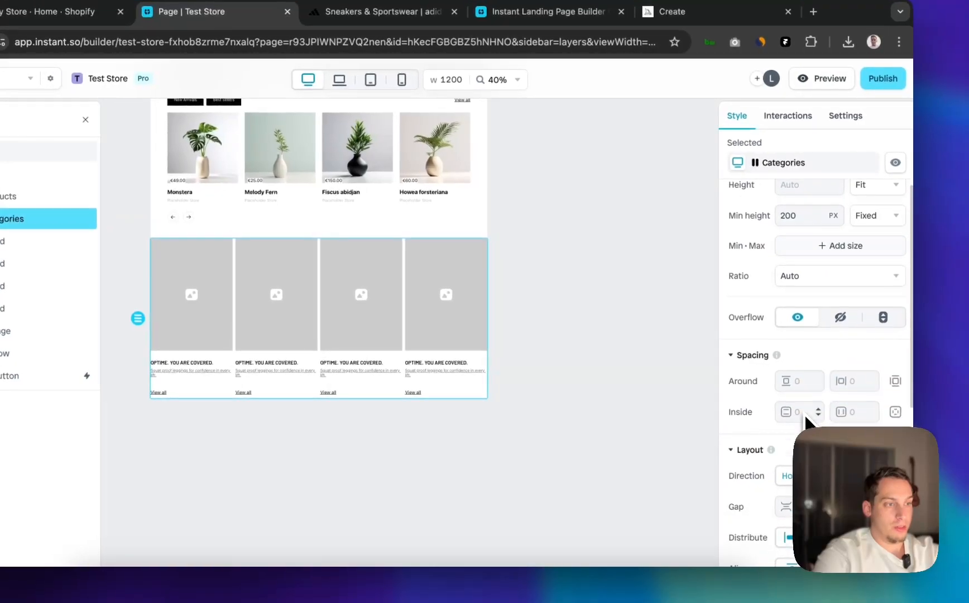
{"action": "left_click", "coordinate": [847, 401]}
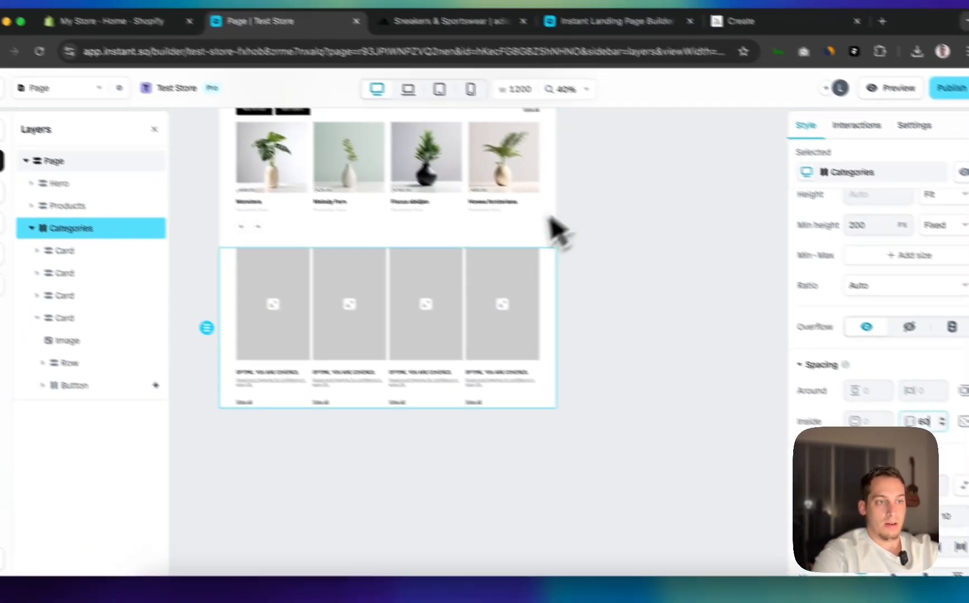
{"action": "left_click", "coordinate": [513, 169]}
{"action": "scroll", "coordinate": [513, 170], "scroll_direction": "up", "scroll_amount": 2}
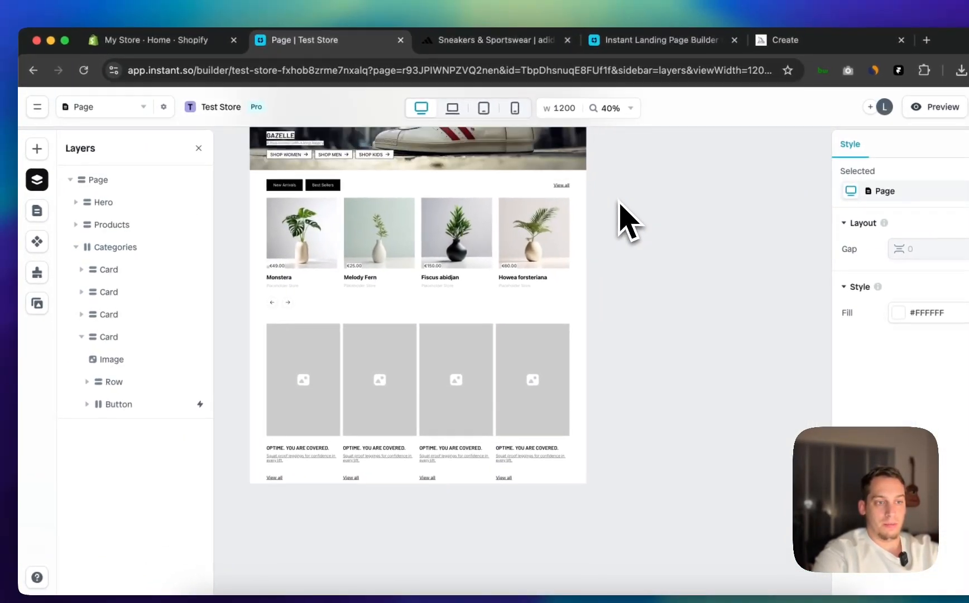
{"action": "scroll", "coordinate": [282, 327], "scroll_direction": "up", "scroll_amount": 2}
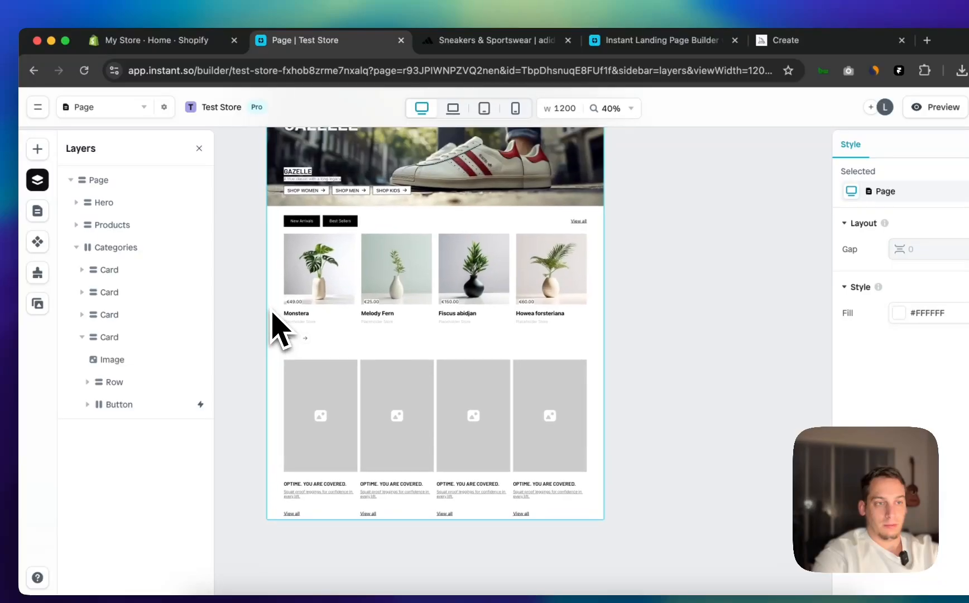
Switch the Categories row's inside spacing to individual sides and set the bottom side to 60
{"action": "left_click", "coordinate": [272, 370]}
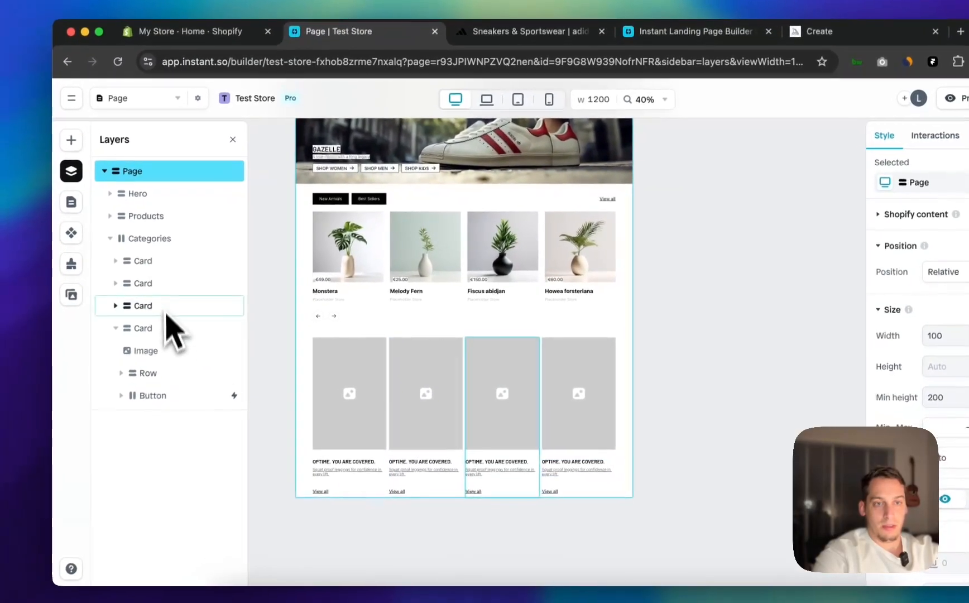
{"action": "left_click", "coordinate": [139, 246]}
{"action": "scroll", "coordinate": [936, 397], "scroll_direction": "down", "scroll_amount": 5}
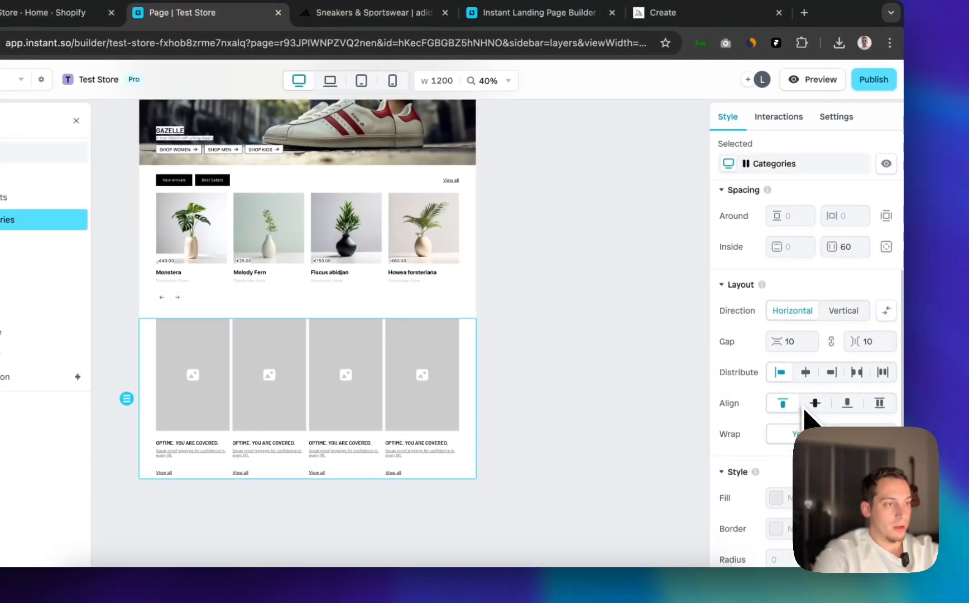
{"action": "scroll", "coordinate": [807, 390], "scroll_direction": "down", "scroll_amount": 3}
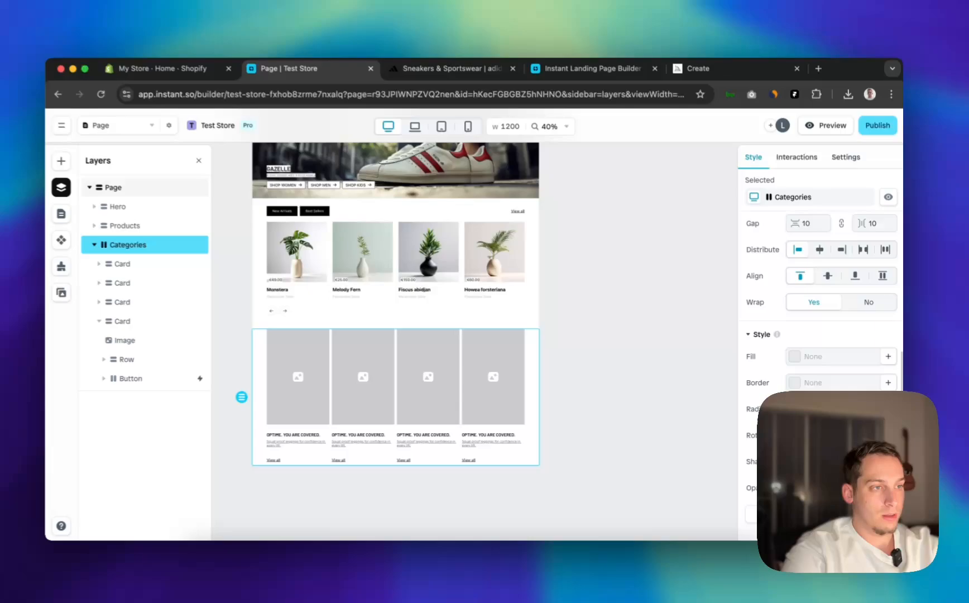
{"action": "scroll", "coordinate": [816, 356], "scroll_direction": "up", "scroll_amount": 5}
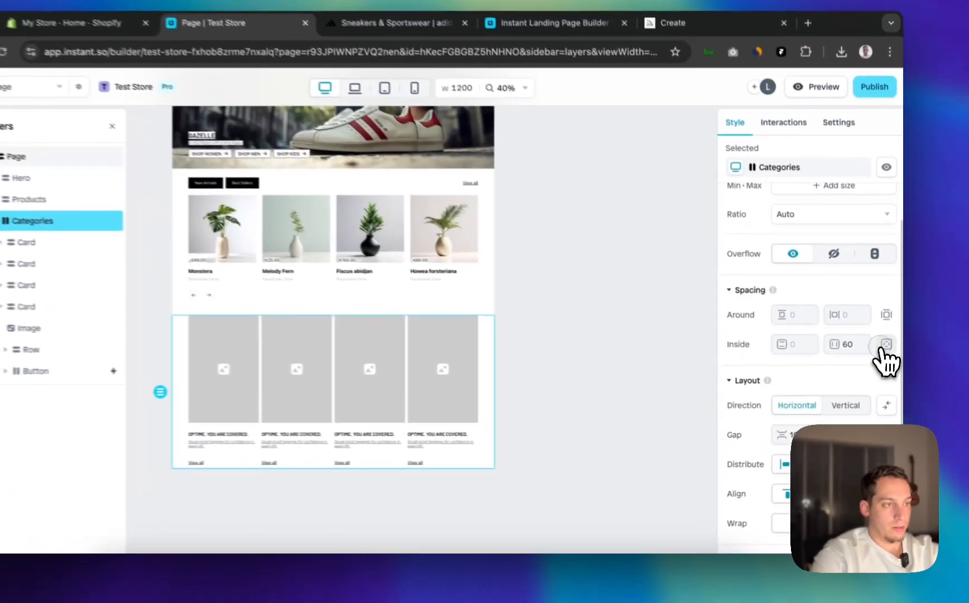
{"action": "left_click", "coordinate": [888, 354]}
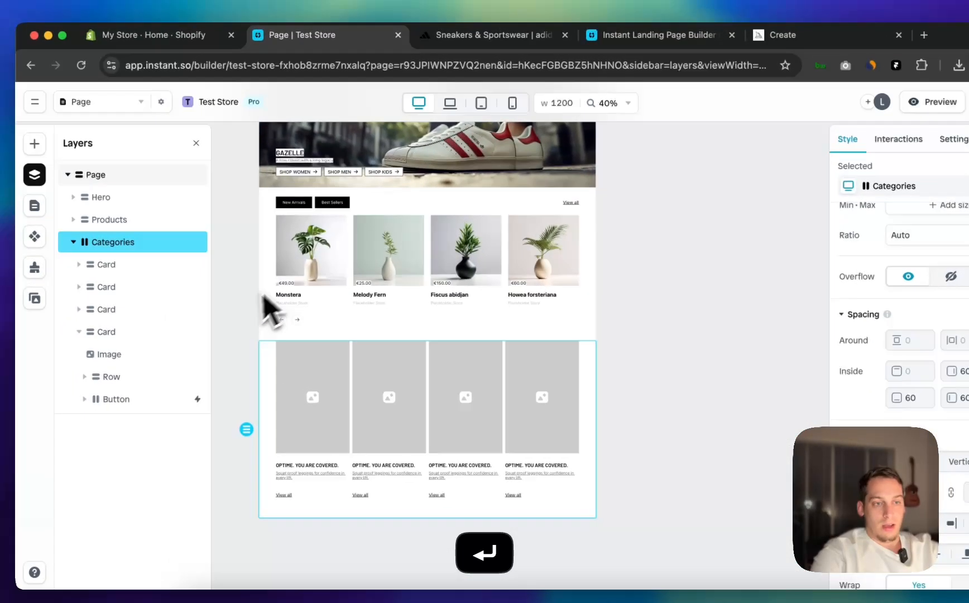
{"action": "left_click", "coordinate": [131, 268]}
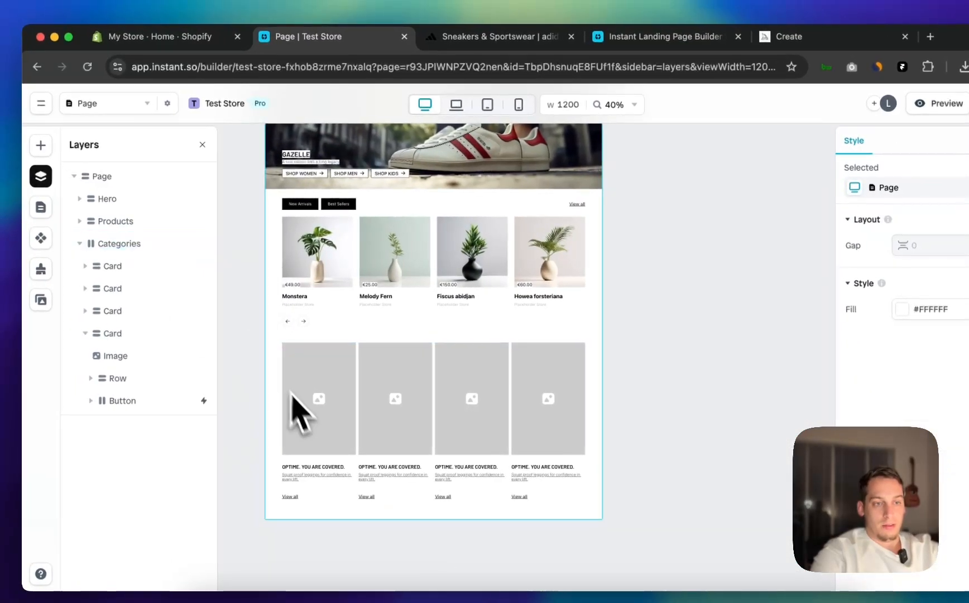
Switch the canvas to the 1024-wide laptop view, inspect the category cards and collapse their expanded layers
{"action": "left_click", "coordinate": [308, 446]}
{"action": "left_click", "coordinate": [333, 441]}
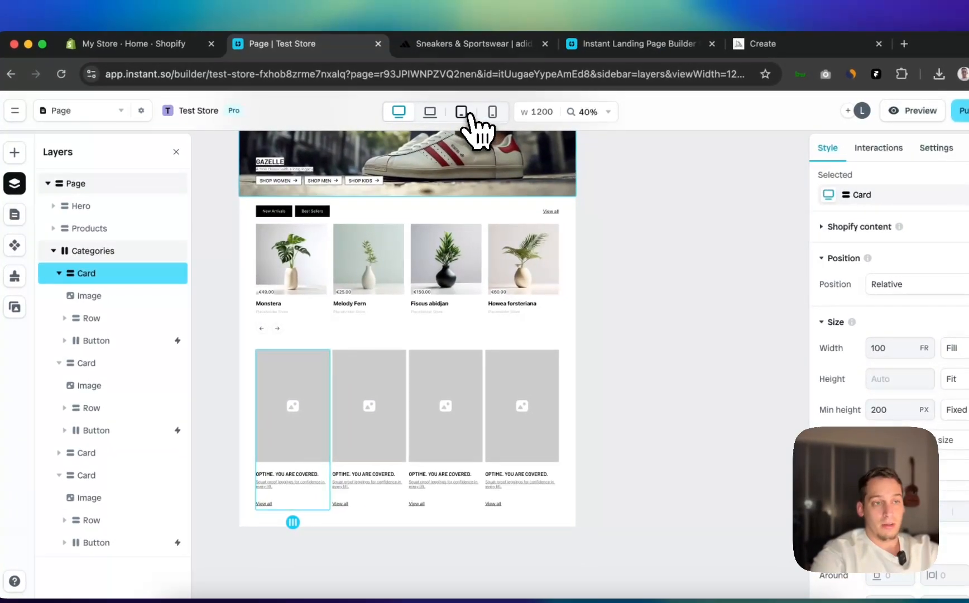
{"action": "left_click", "coordinate": [431, 112]}
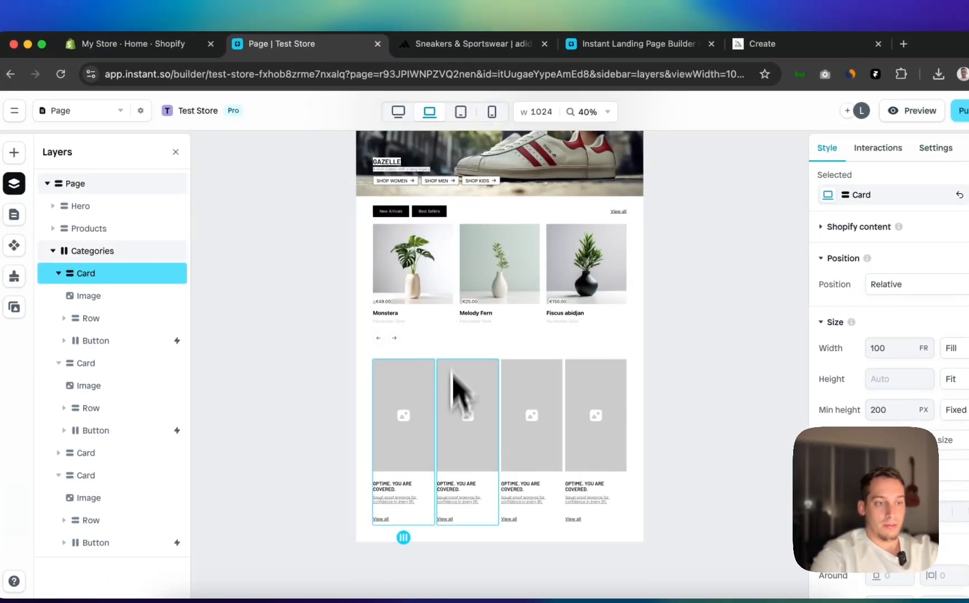
{"action": "left_click", "coordinate": [337, 434]}
{"action": "left_click", "coordinate": [508, 448]}
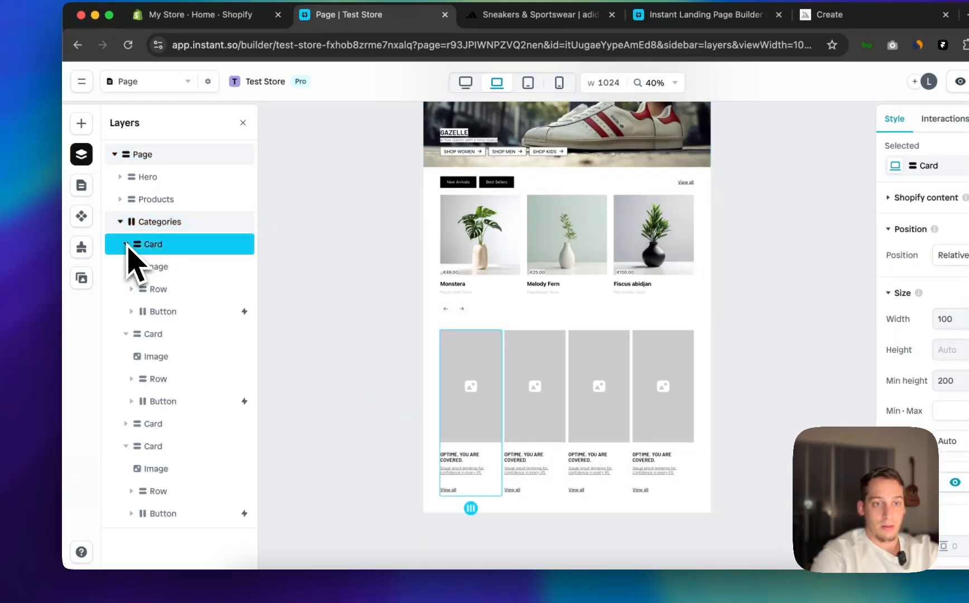
{"action": "left_click", "coordinate": [126, 267]}
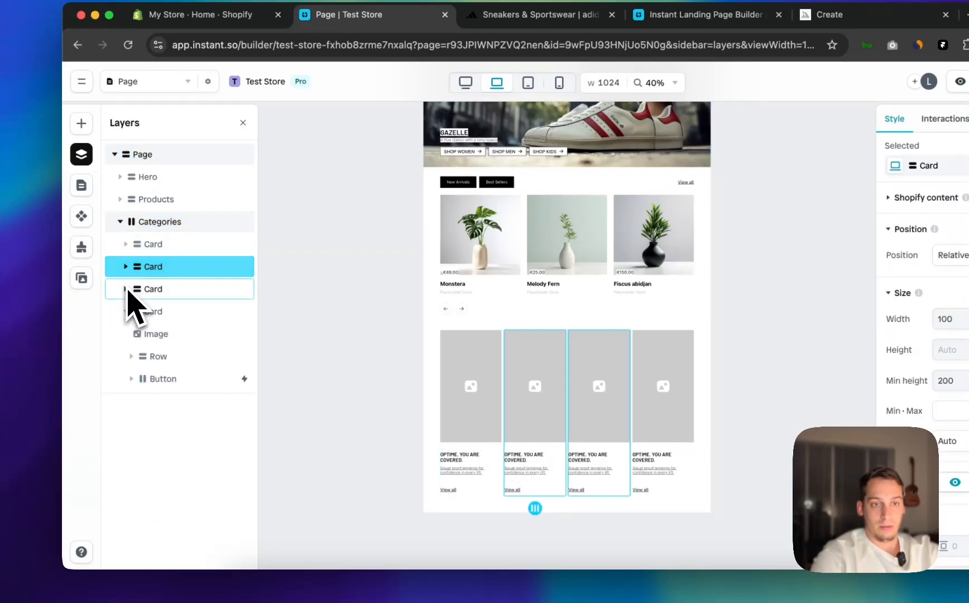
{"action": "left_click", "coordinate": [126, 289]}
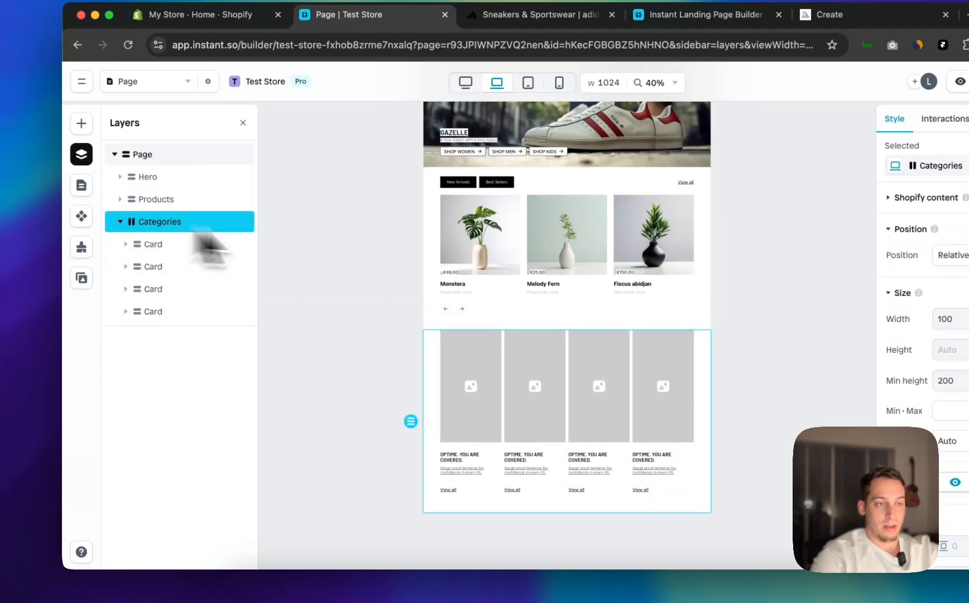
Try a vertical direction for the Categories row in the laptop view and undo the change
{"action": "scroll", "coordinate": [948, 368], "scroll_direction": "down", "scroll_amount": 5}
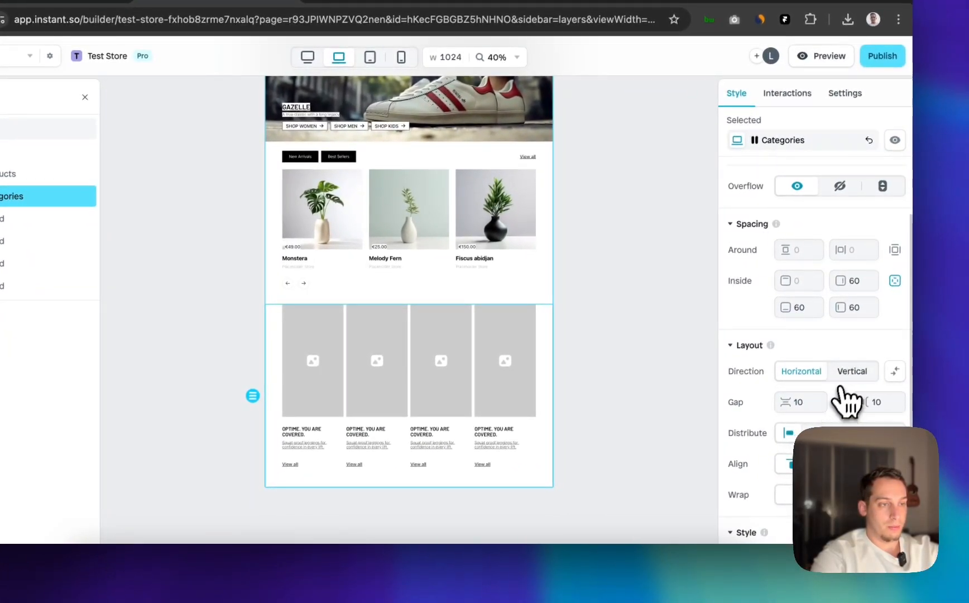
{"action": "left_click", "coordinate": [841, 379]}
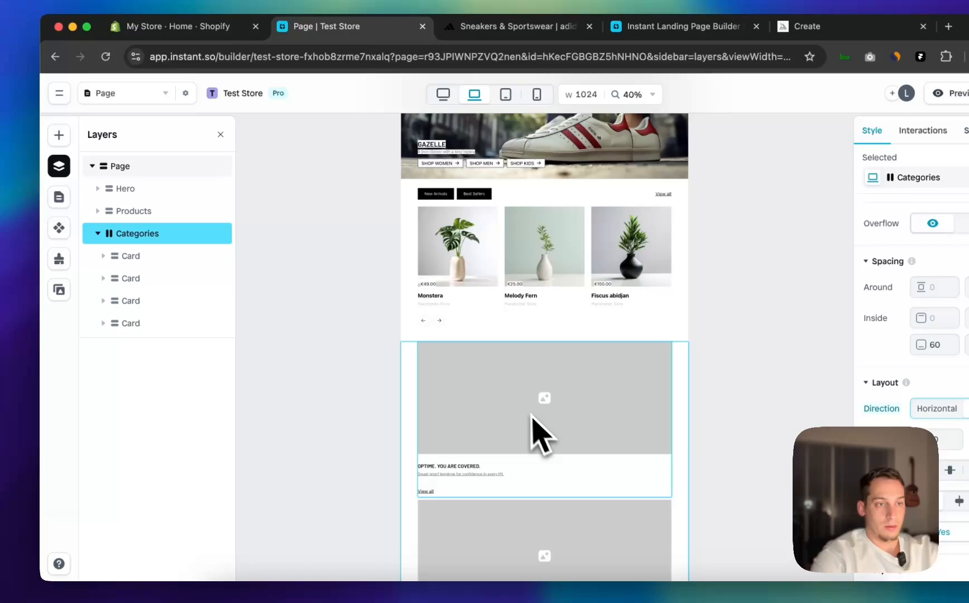
{"action": "scroll", "coordinate": [533, 424], "scroll_direction": "down", "scroll_amount": 2}
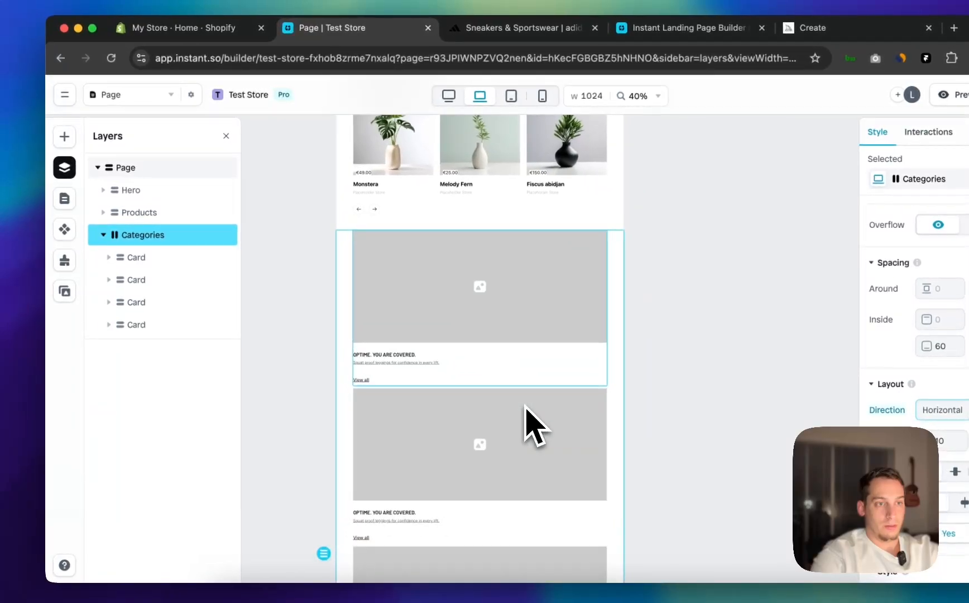
{"action": "scroll", "coordinate": [526, 408], "scroll_direction": "down", "scroll_amount": 3}
{"action": "key", "text": "super+z"}
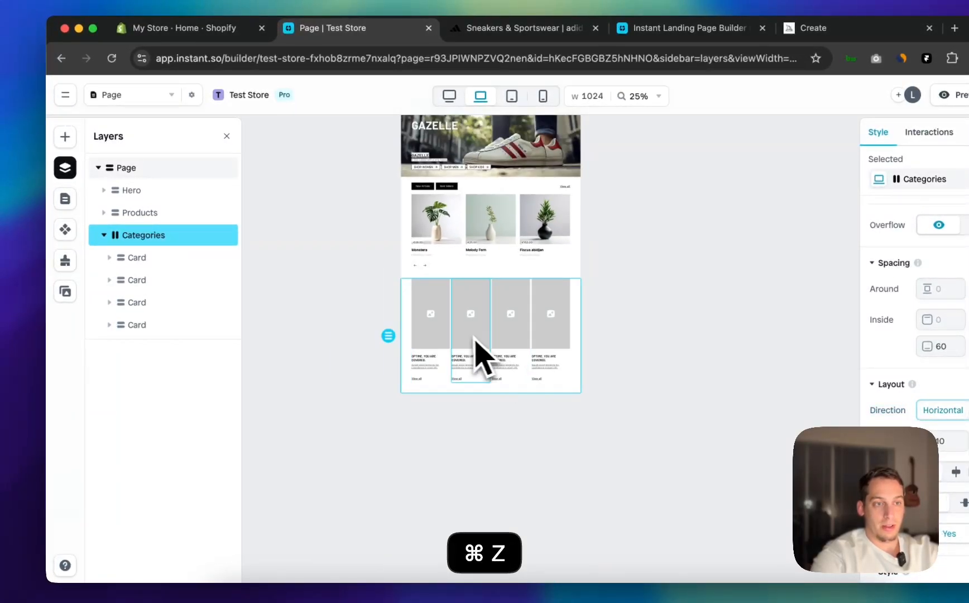
Return to the 1200-wide desktop view and set the first category card's image height to 300 px
{"action": "scroll", "coordinate": [474, 339], "scroll_direction": "up", "scroll_amount": 4}
{"action": "left_click", "coordinate": [451, 349]}
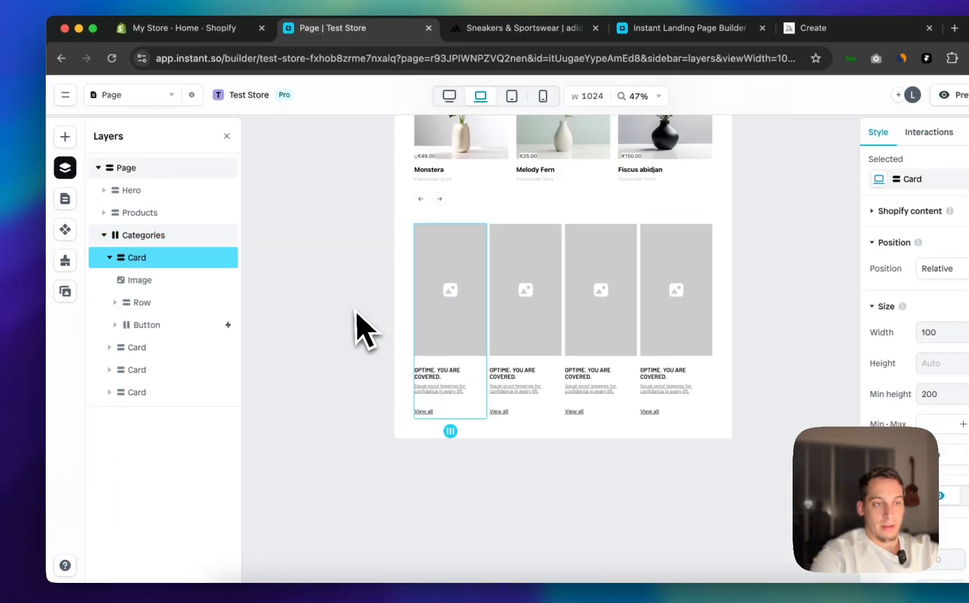
{"action": "scroll", "coordinate": [338, 271], "scroll_direction": "right", "scroll_amount": 2}
{"action": "scroll", "coordinate": [341, 269], "scroll_direction": "up", "scroll_amount": 1}
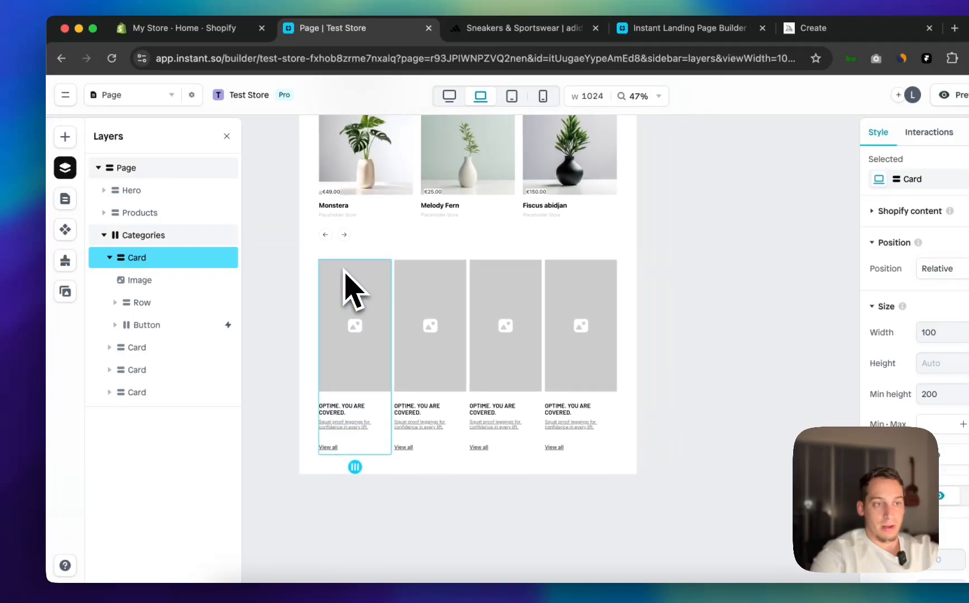
{"action": "scroll", "coordinate": [344, 270], "scroll_direction": "left", "scroll_amount": 1}
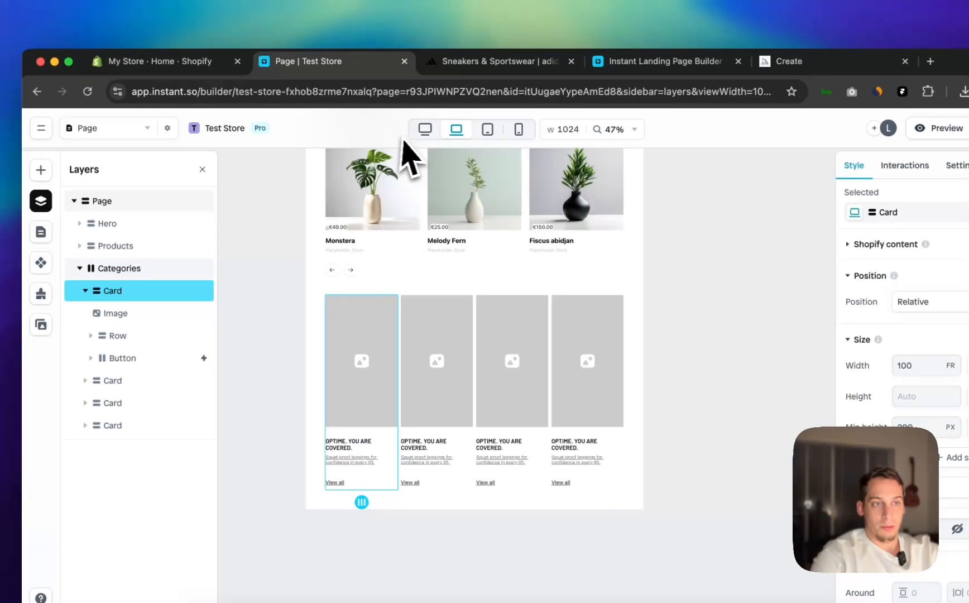
{"action": "left_click", "coordinate": [423, 130]}
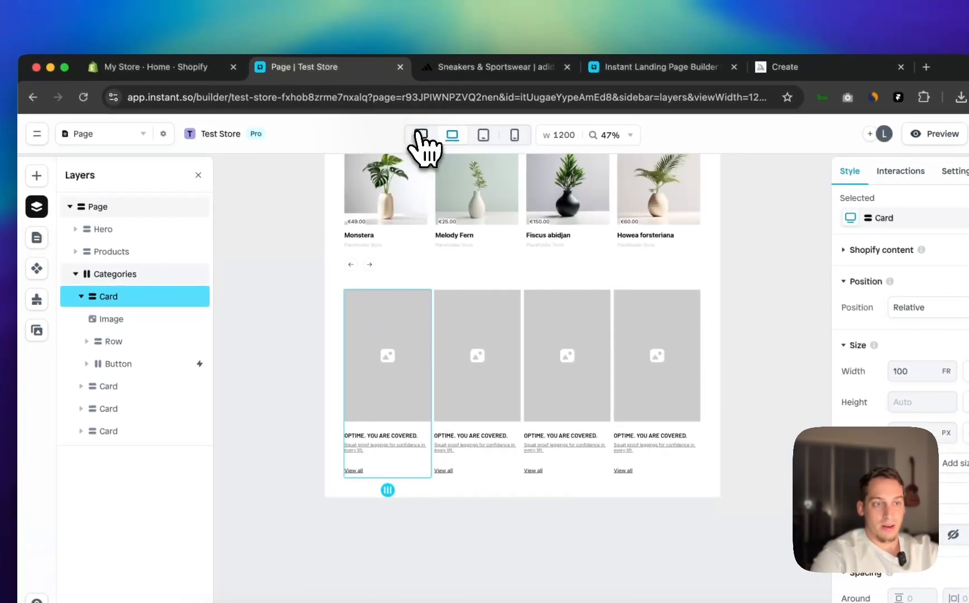
{"action": "left_click", "coordinate": [397, 320]}
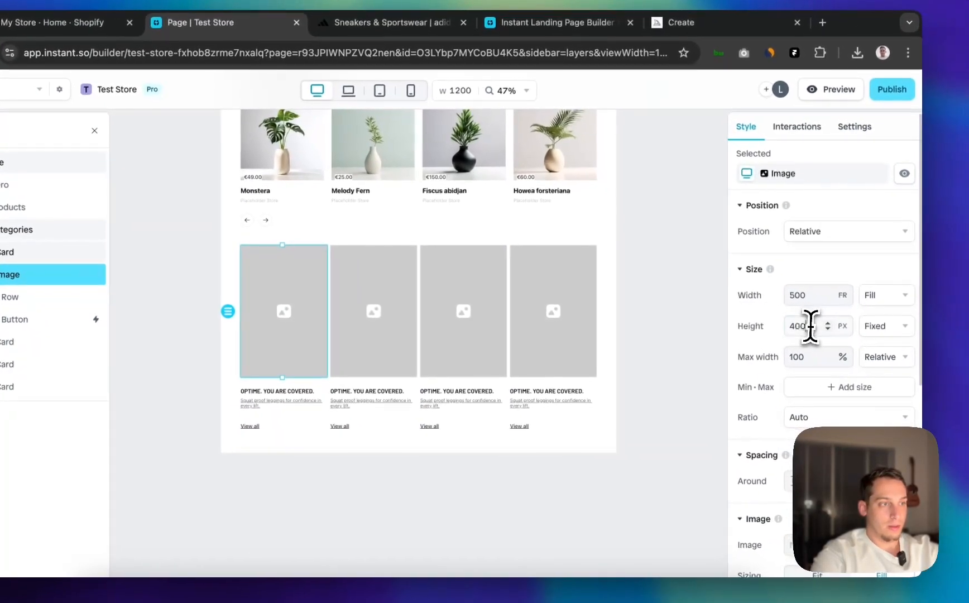
{"action": "left_click", "coordinate": [778, 330]}
{"action": "type", "text": "300"}
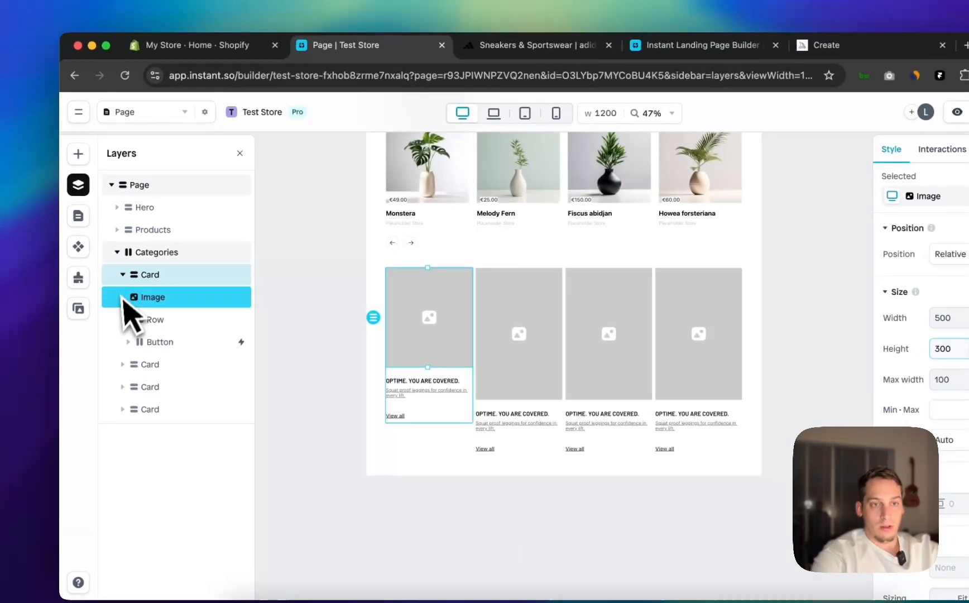
Delete the three category cards with taller images and duplicate the remaining card to make a row of four
{"action": "left_click", "coordinate": [4, 251]}
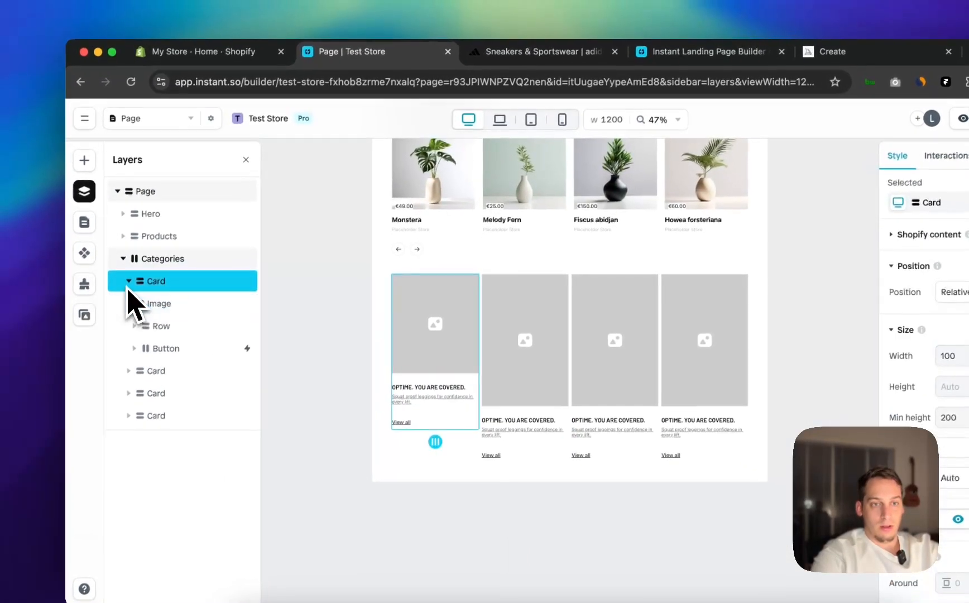
{"action": "key", "text": "BackSpace"}
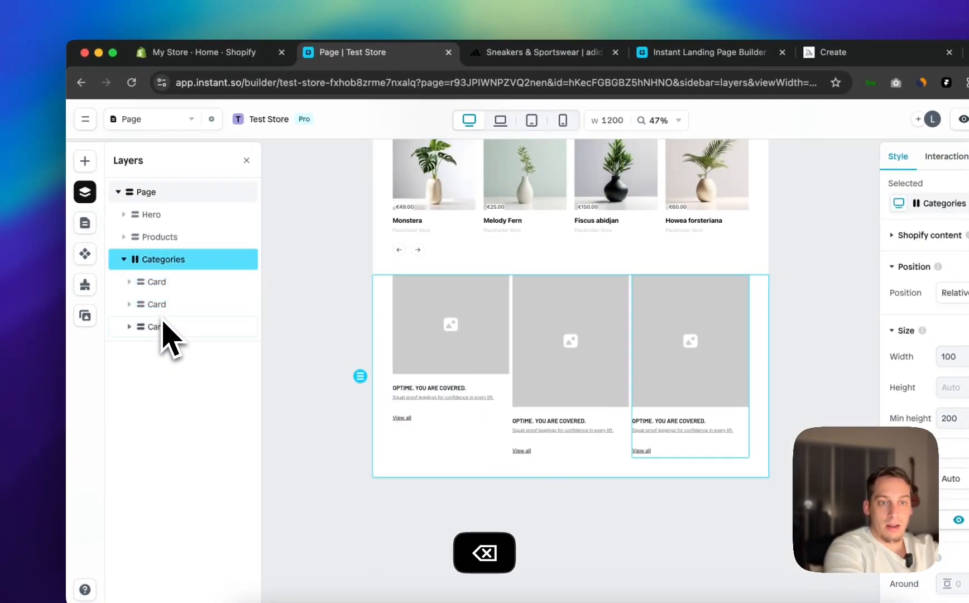
{"action": "key", "text": "BackSpace"}
{"action": "key", "text": "BackSpace"}
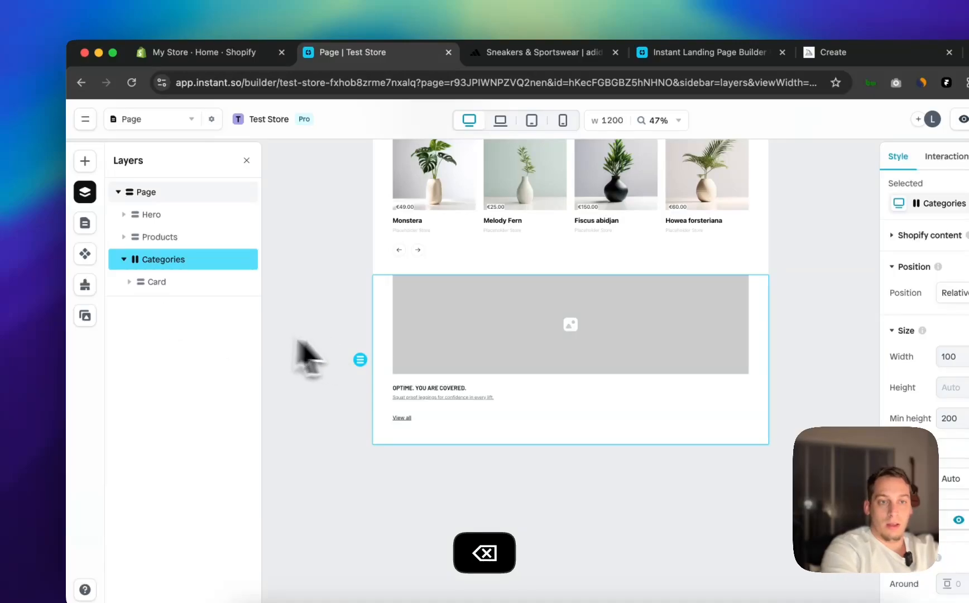
{"action": "left_click", "coordinate": [168, 286]}
{"action": "key", "text": "super+d"}
{"action": "key", "text": "super+d"}
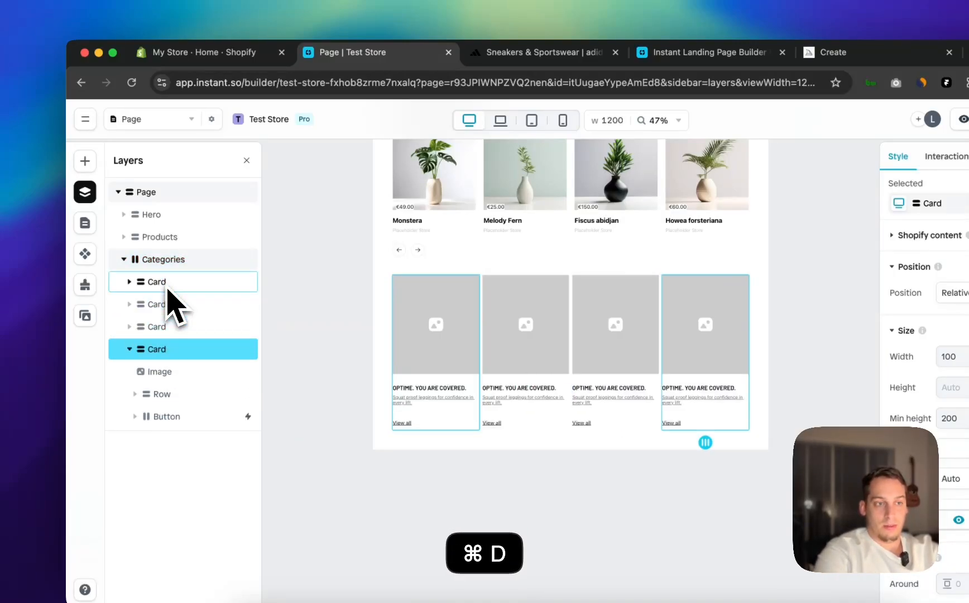
Check the proportions of the resized category cards in the 1024-wide laptop view
{"action": "left_click", "coordinate": [305, 352]}
{"action": "scroll", "coordinate": [301, 352], "scroll_direction": "down", "scroll_amount": 5}
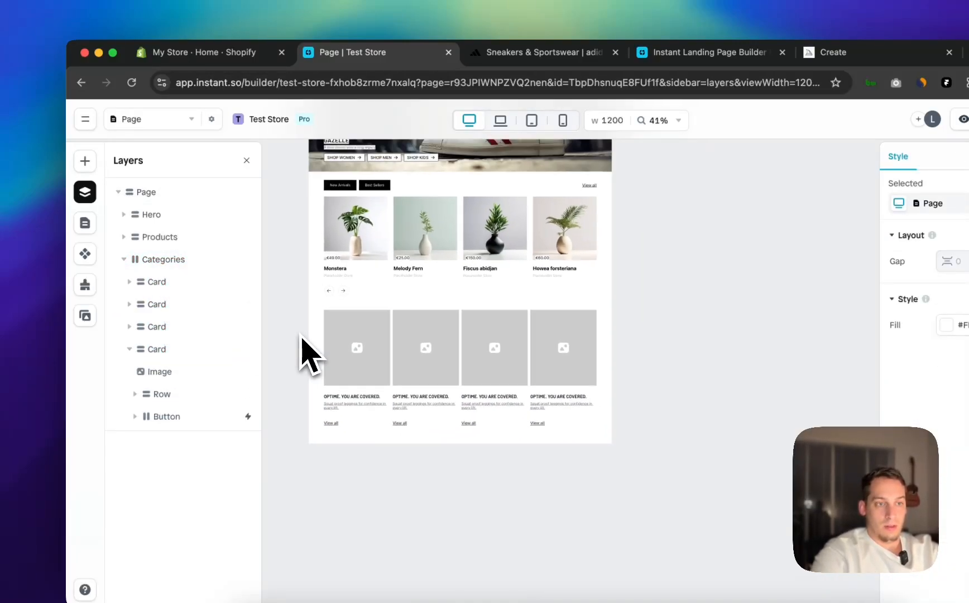
{"action": "left_click", "coordinate": [500, 120]}
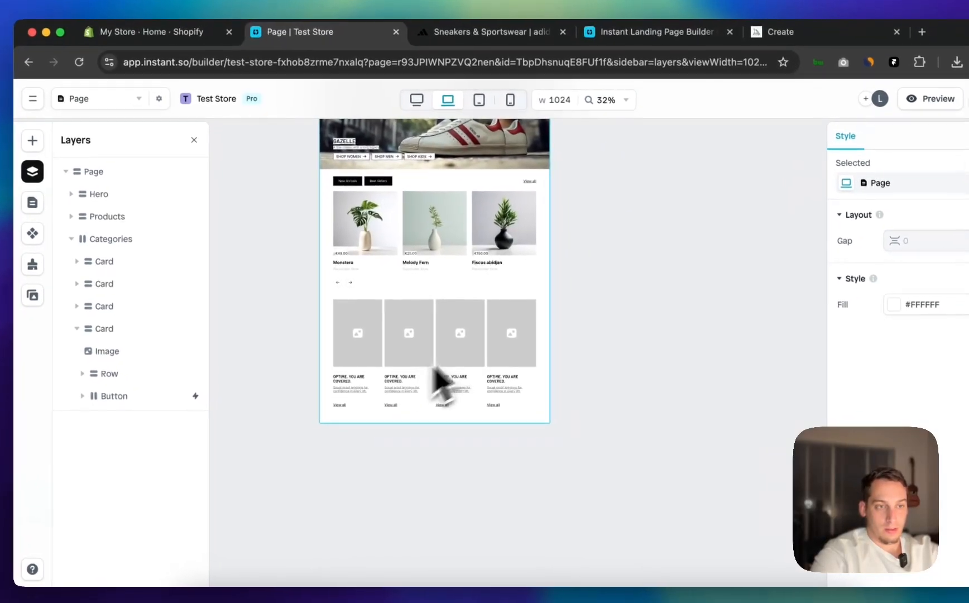
{"action": "scroll", "coordinate": [377, 394], "scroll_direction": "up", "scroll_amount": 6}
{"action": "scroll", "coordinate": [377, 394], "scroll_direction": "right", "scroll_amount": 2}
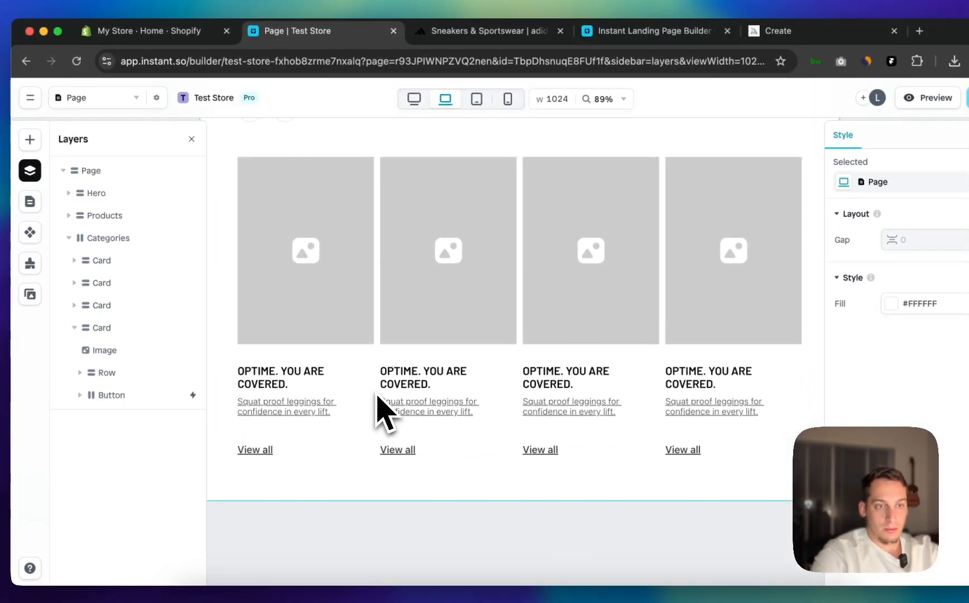
{"action": "scroll", "coordinate": [378, 393], "scroll_direction": "down", "scroll_amount": 4}
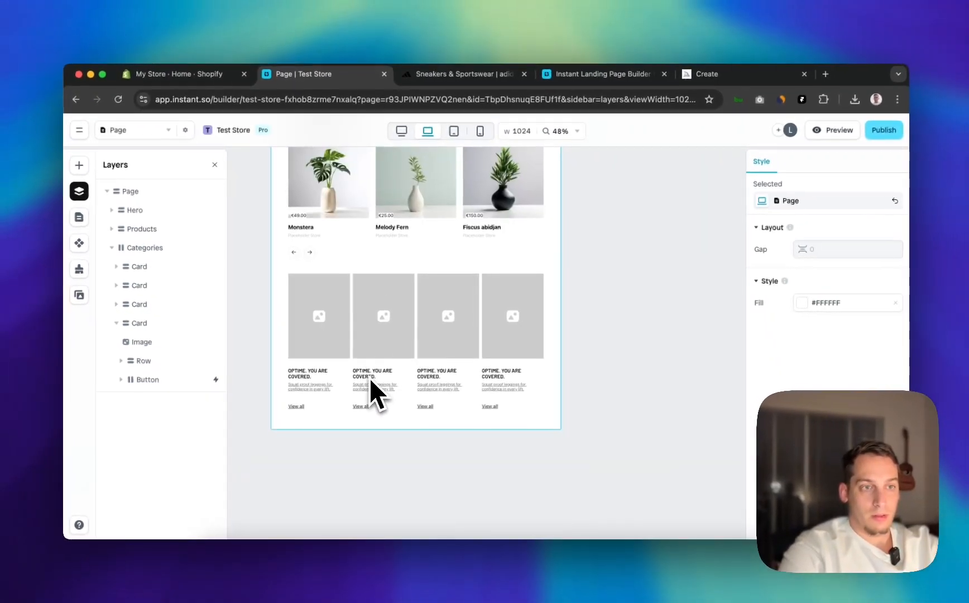
{"action": "scroll", "coordinate": [370, 378], "scroll_direction": "up", "scroll_amount": 5}
{"action": "scroll", "coordinate": [369, 376], "scroll_direction": "down", "scroll_amount": 3}
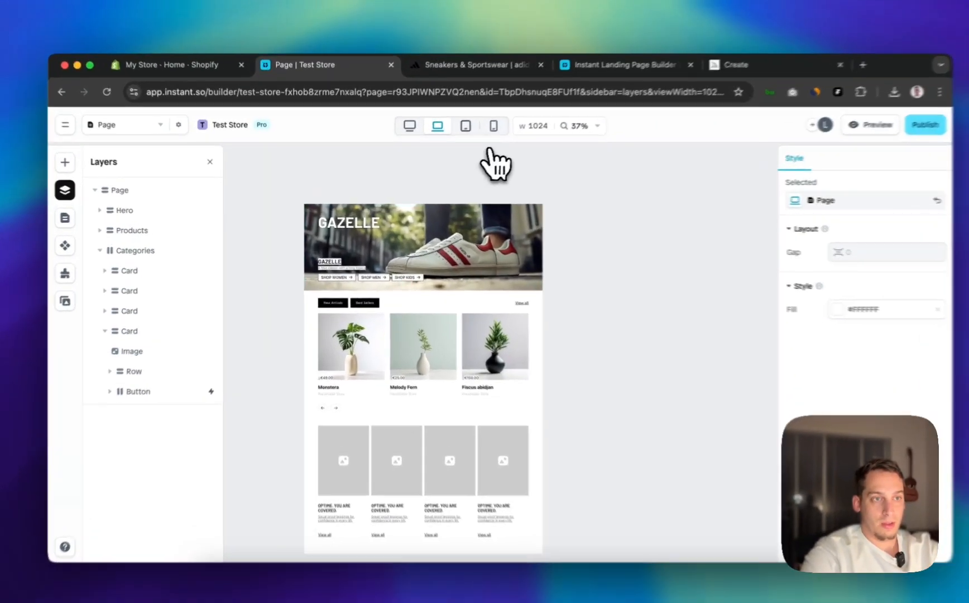
Set the Categories row's direction to vertical in the 768-wide tablet view
{"action": "left_click", "coordinate": [466, 126]}
{"action": "scroll", "coordinate": [435, 270], "scroll_direction": "down", "scroll_amount": 3}
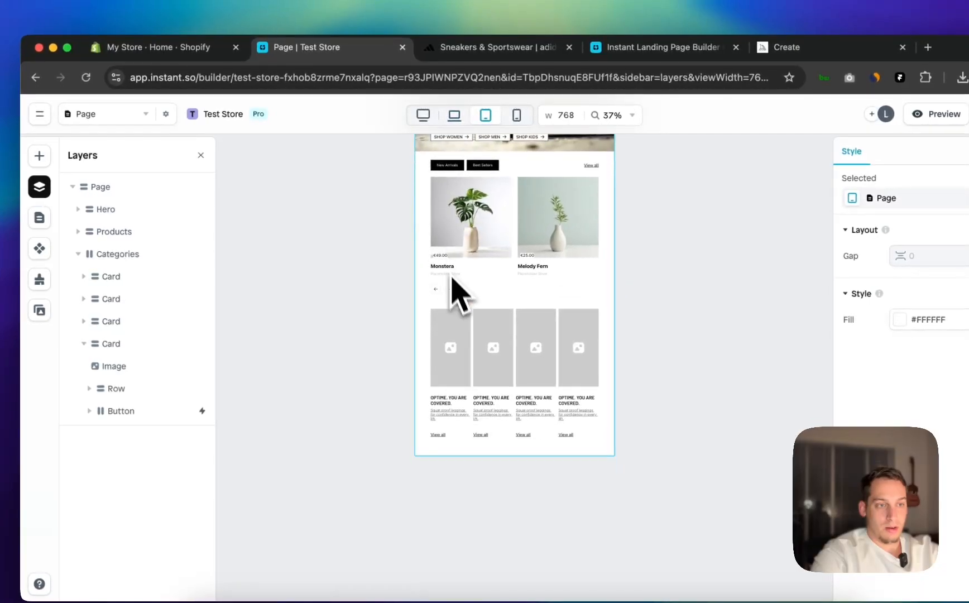
{"action": "left_click", "coordinate": [477, 438]}
{"action": "left_click", "coordinate": [481, 421]}
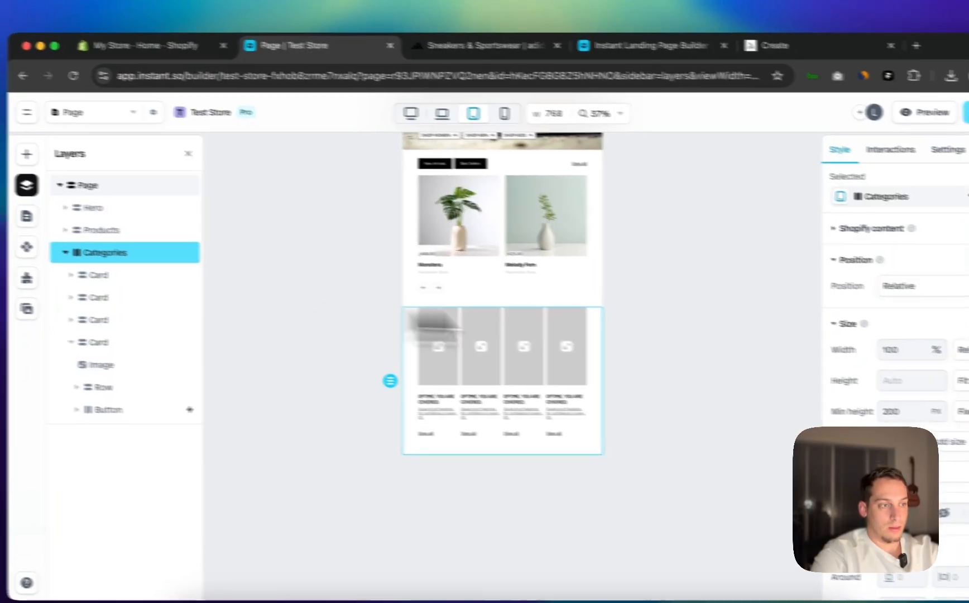
{"action": "scroll", "coordinate": [832, 376], "scroll_direction": "down", "scroll_amount": 5}
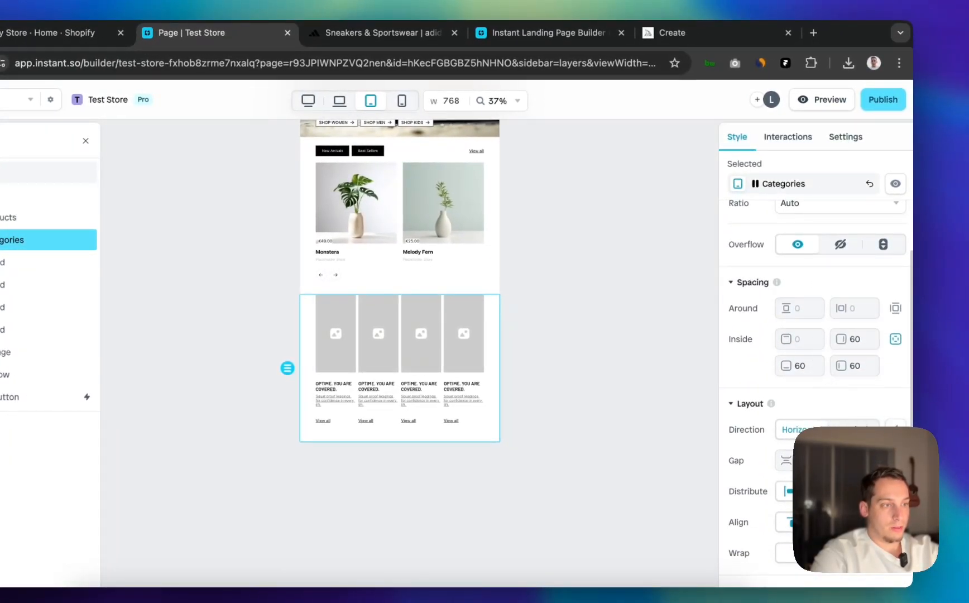
{"action": "left_click", "coordinate": [837, 432]}
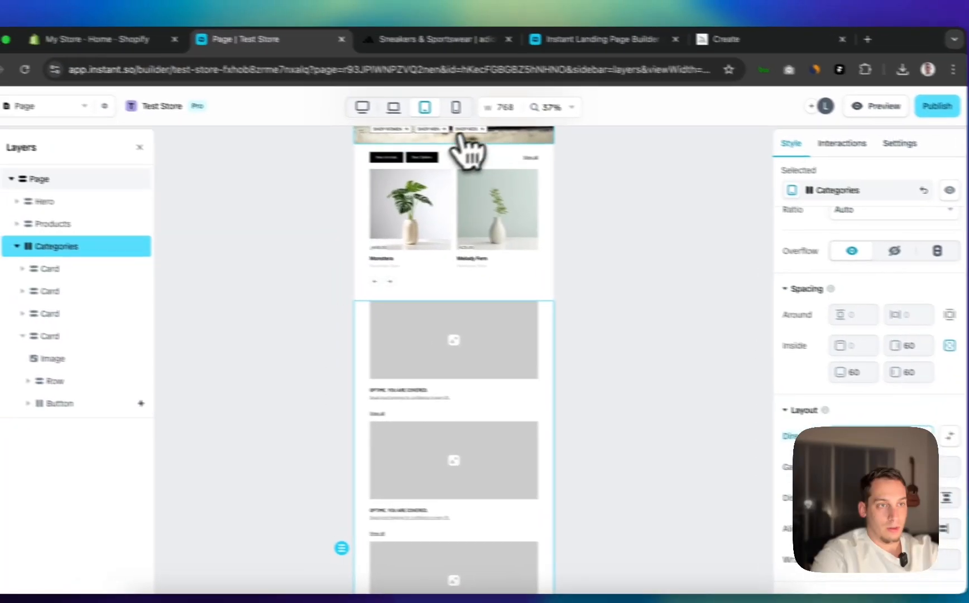
Set the Categories row's left and right inside spacing to 30 in the 425-wide mobile view
{"action": "left_click", "coordinate": [401, 101]}
{"action": "scroll", "coordinate": [505, 454], "scroll_direction": "down", "scroll_amount": 2}
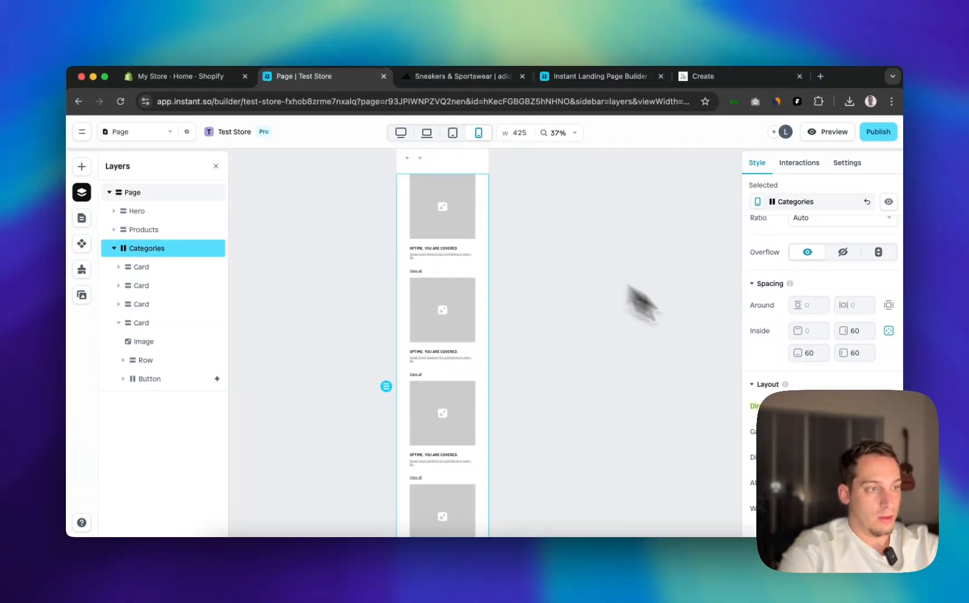
{"action": "scroll", "coordinate": [808, 323], "scroll_direction": "down", "scroll_amount": 3}
{"action": "scroll", "coordinate": [808, 323], "scroll_direction": "up", "scroll_amount": 6}
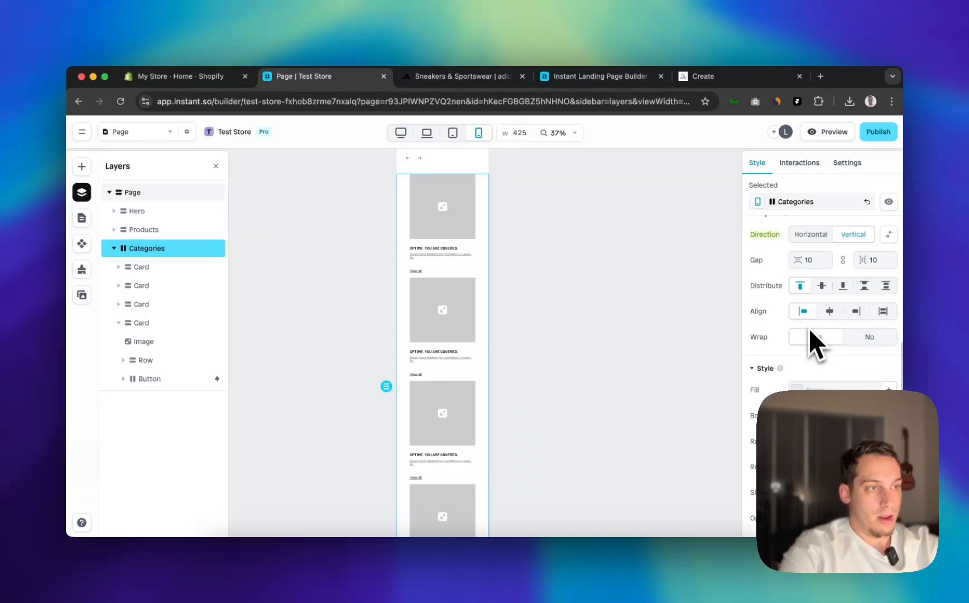
{"action": "scroll", "coordinate": [810, 328], "scroll_direction": "up", "scroll_amount": 1}
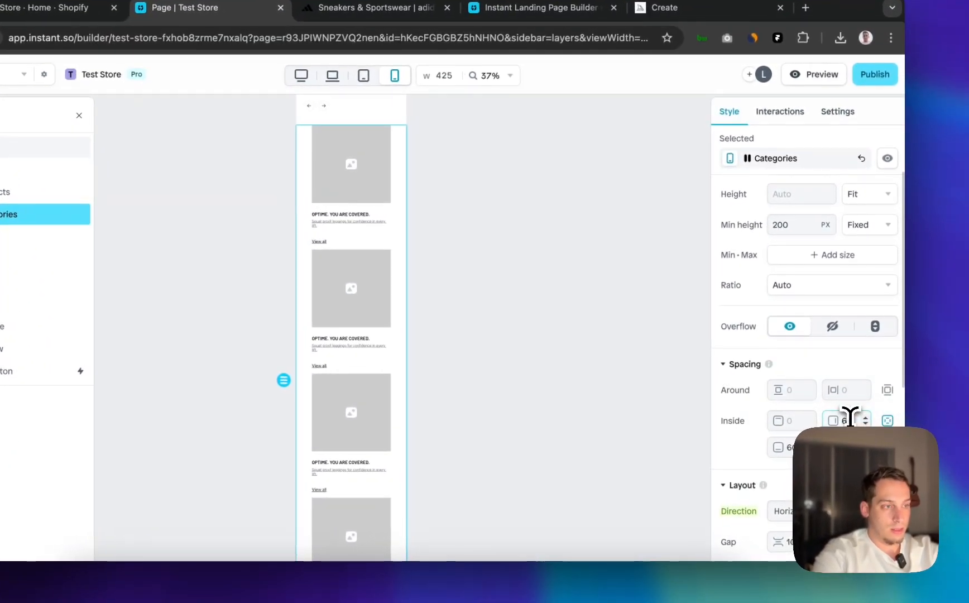
{"action": "type", "text": "3"}
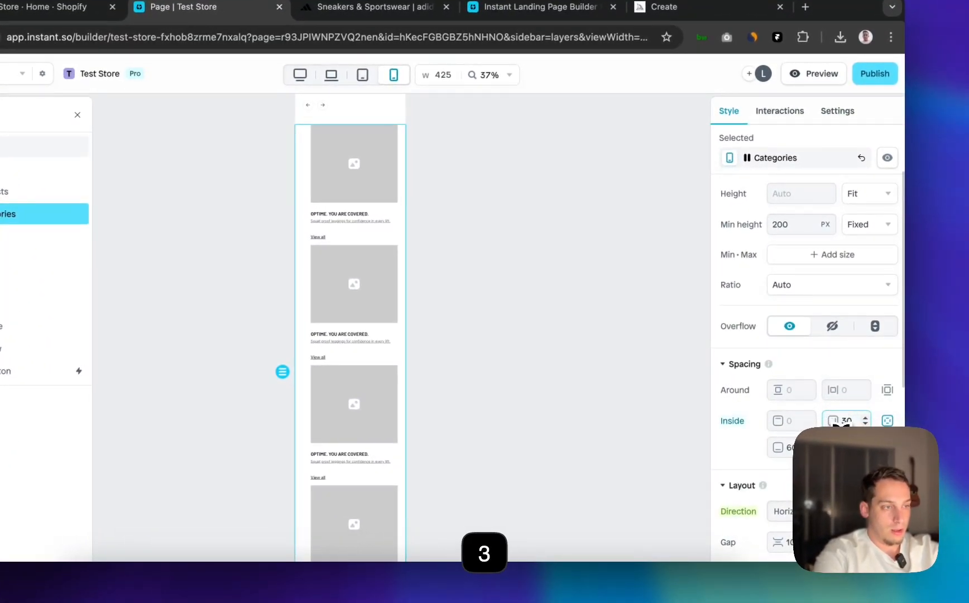
{"action": "left_click", "coordinate": [553, 266]}
{"action": "scroll", "coordinate": [541, 255], "scroll_direction": "up", "scroll_amount": 3}
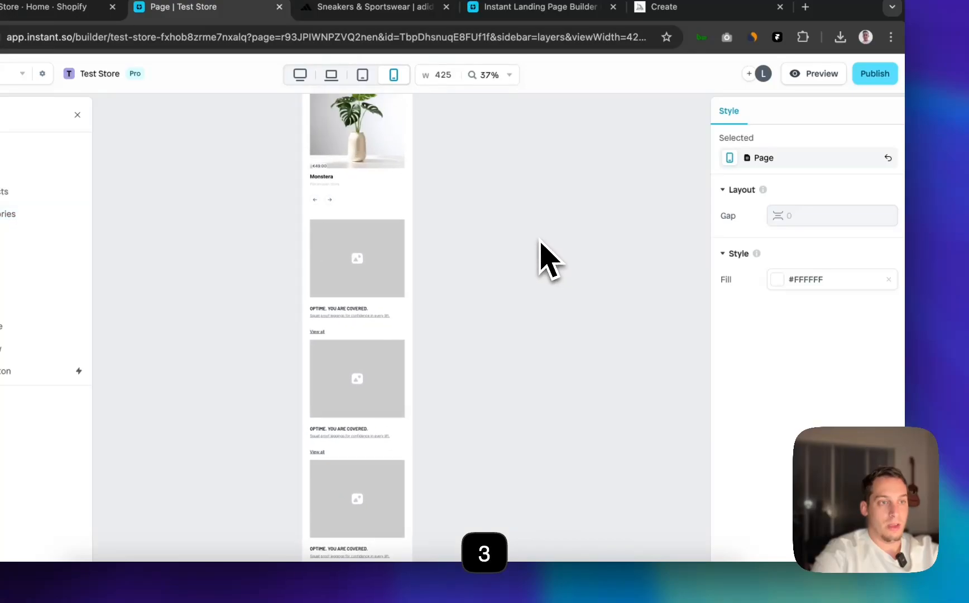
Review the whole page in the mobile view and in the 1200-wide desktop view
{"action": "scroll", "coordinate": [540, 241], "scroll_direction": "up", "scroll_amount": 3}
{"action": "scroll", "coordinate": [539, 242], "scroll_direction": "down", "scroll_amount": 3}
{"action": "scroll", "coordinate": [461, 304], "scroll_direction": "down", "scroll_amount": 1}
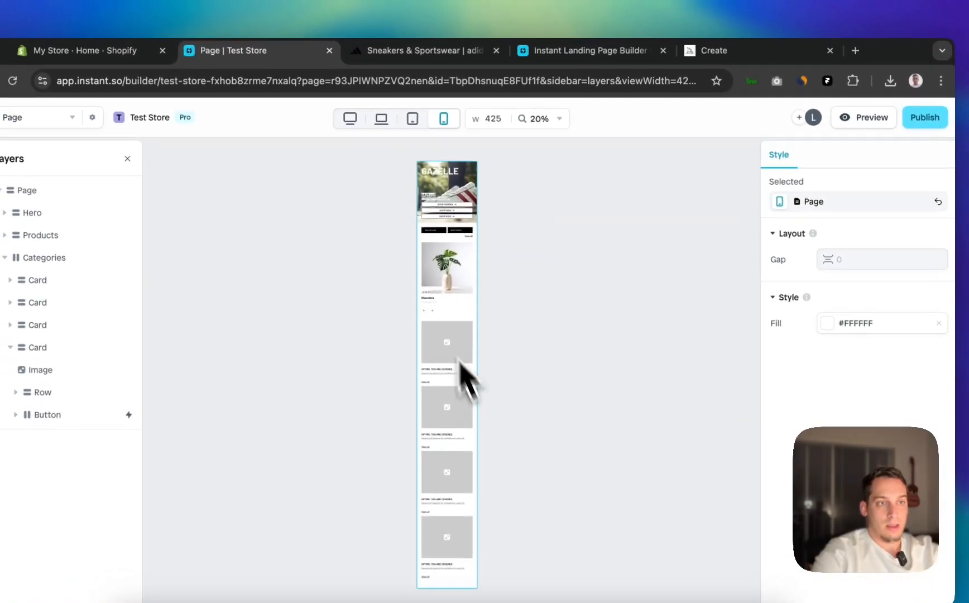
{"action": "left_click", "coordinate": [300, 74]}
{"action": "scroll", "coordinate": [346, 290], "scroll_direction": "up", "scroll_amount": 2}
{"action": "scroll", "coordinate": [346, 295], "scroll_direction": "up", "scroll_amount": 5}
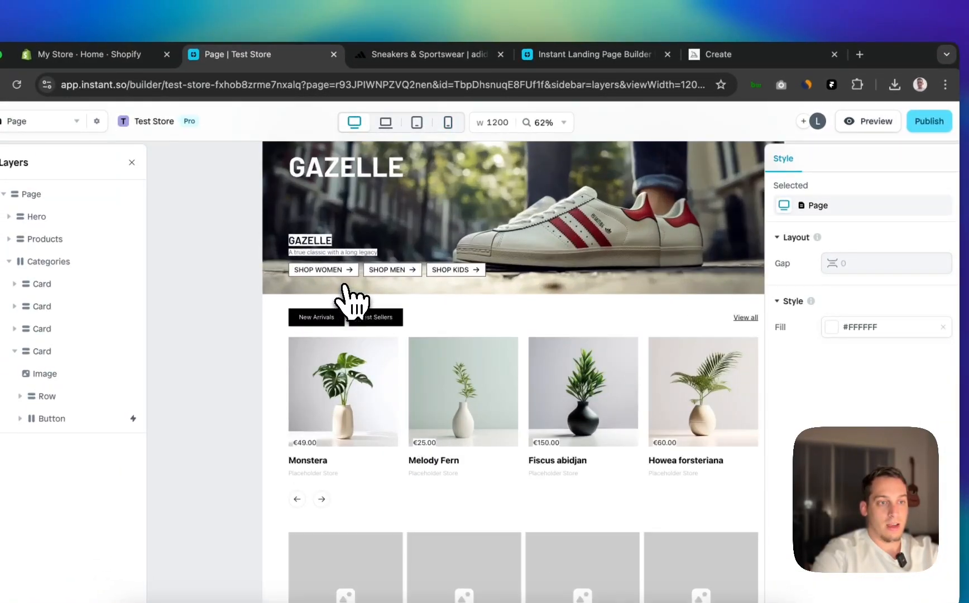
{"action": "scroll", "coordinate": [347, 293], "scroll_direction": "up", "scroll_amount": 2}
{"action": "scroll", "coordinate": [346, 296], "scroll_direction": "down", "scroll_amount": 3}
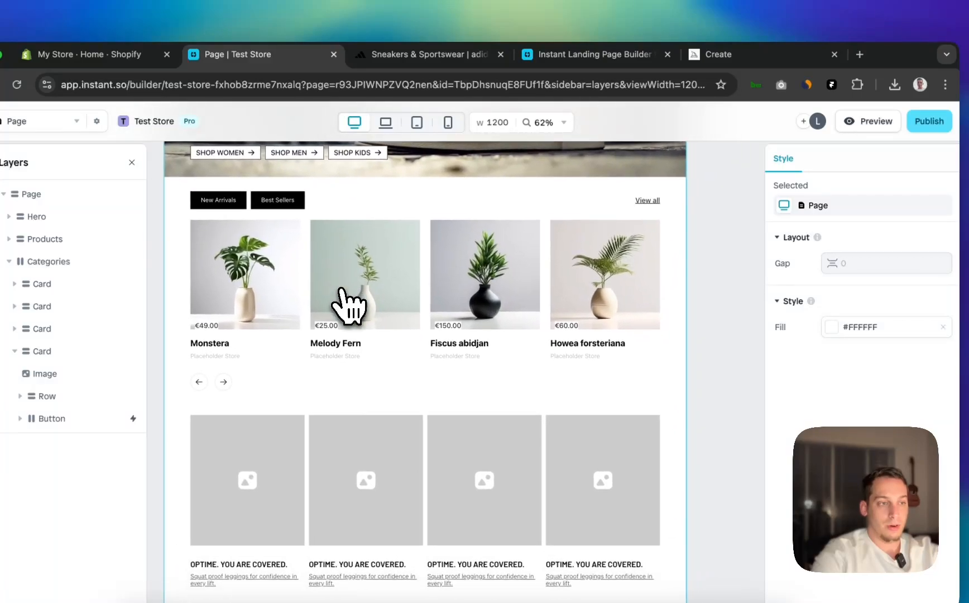
{"action": "scroll", "coordinate": [347, 305], "scroll_direction": "down", "scroll_amount": 3}
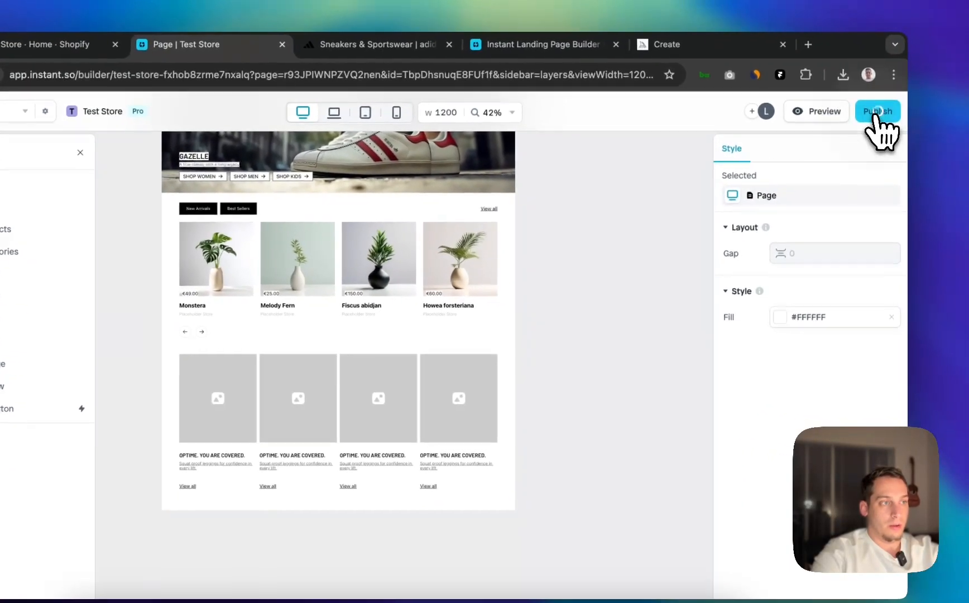
Publish the page, open it on the live store and close the storefront tab again
{"action": "left_click", "coordinate": [929, 121]}
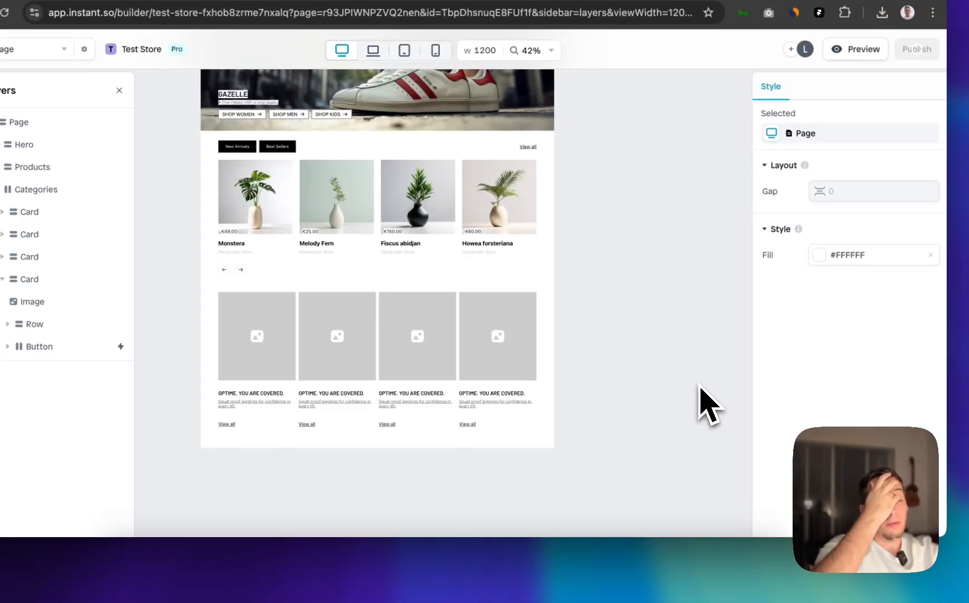
{"action": "left_click", "coordinate": [554, 511]}
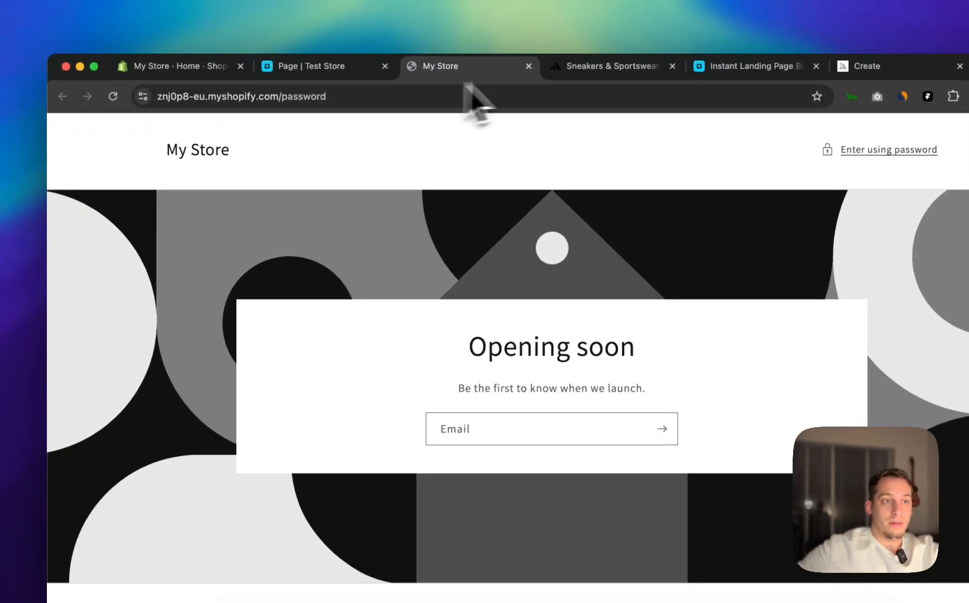
{"action": "left_click", "coordinate": [528, 66]}
Switch to the Shopify admin and open the current Dawn theme from the online store's themes for customizing
{"action": "left_click", "coordinate": [171, 68]}
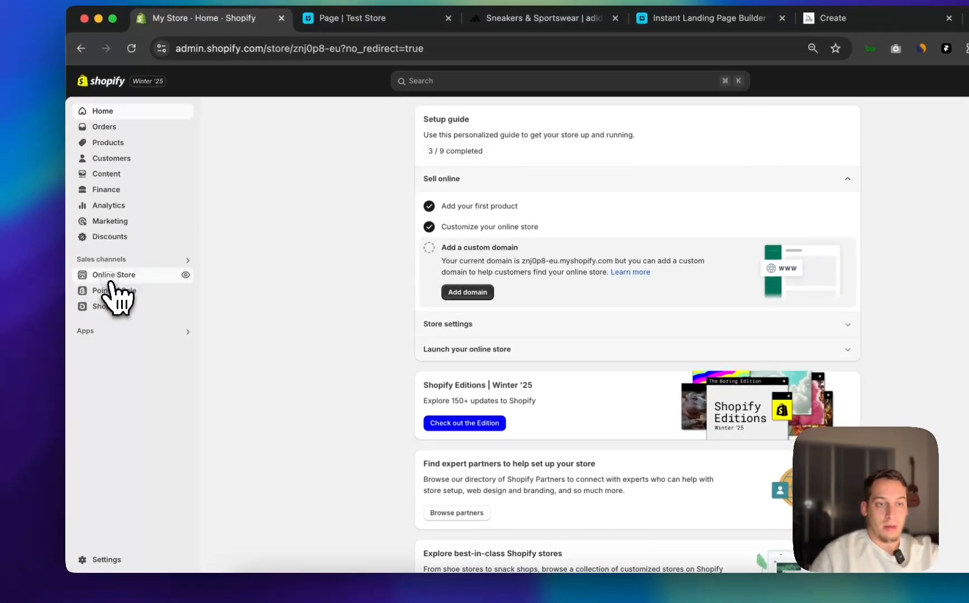
{"action": "left_click", "coordinate": [92, 323]}
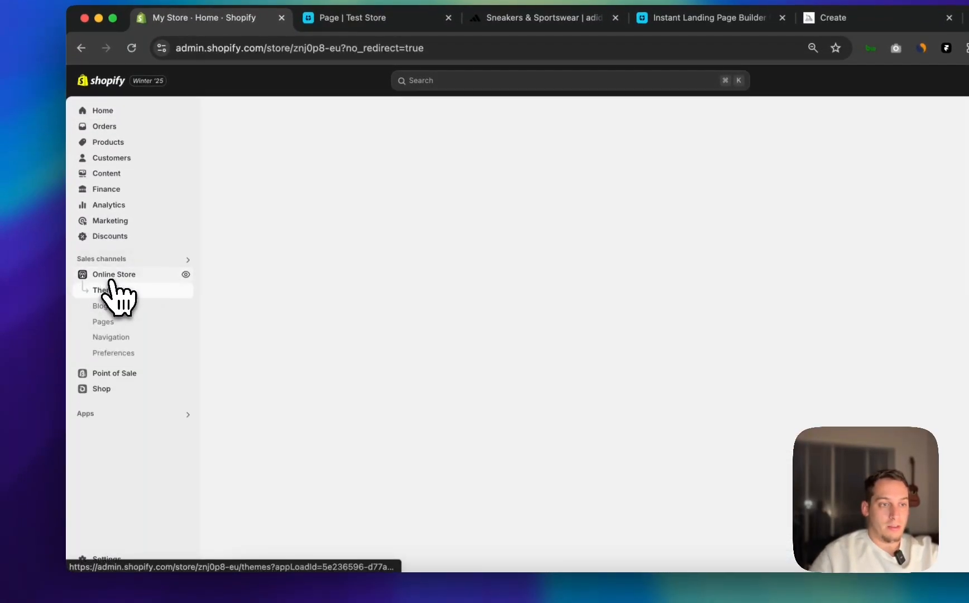
{"action": "left_click", "coordinate": [113, 290]}
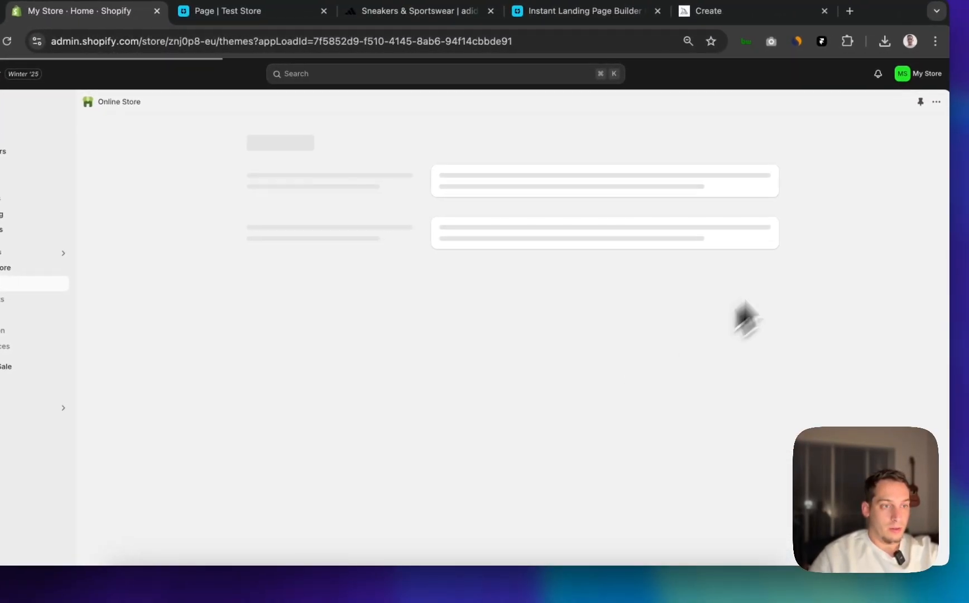
{"action": "scroll", "coordinate": [512, 409], "scroll_direction": "down", "scroll_amount": 3}
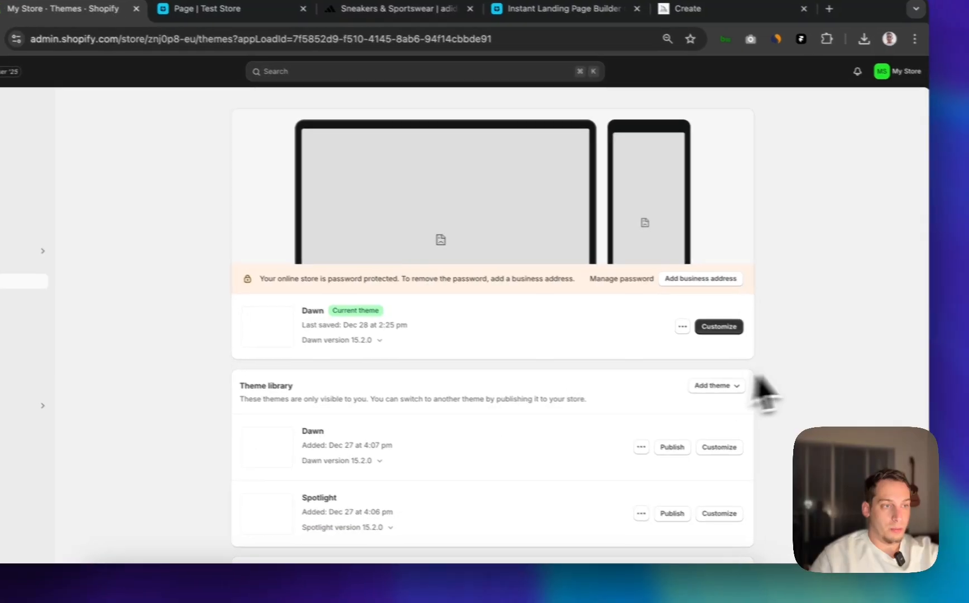
{"action": "left_click", "coordinate": [718, 327]}
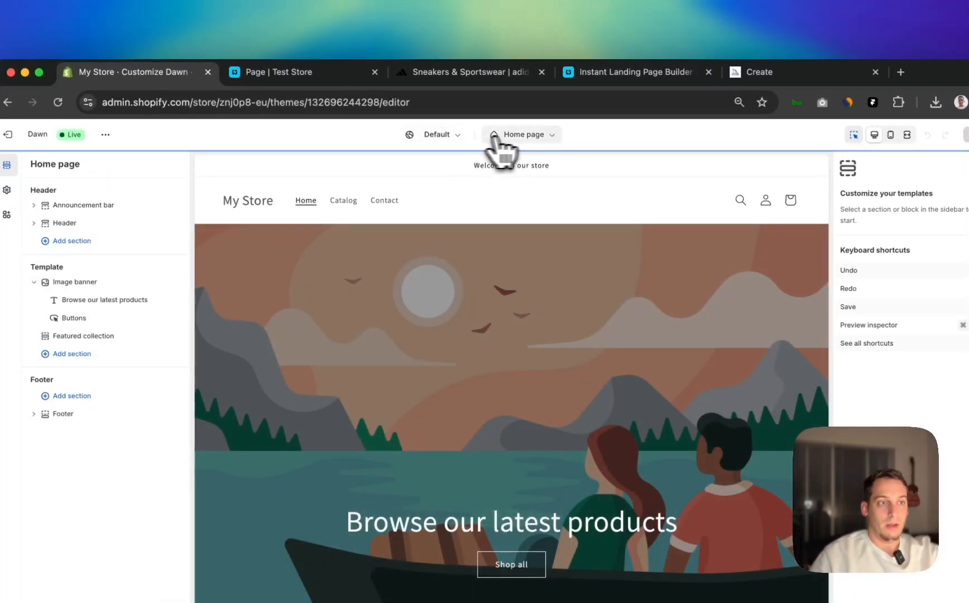
Open the instant-r93JPIWNPZVQ2nen page template in the theme editor and look through its preview
{"action": "left_click", "coordinate": [499, 144]}
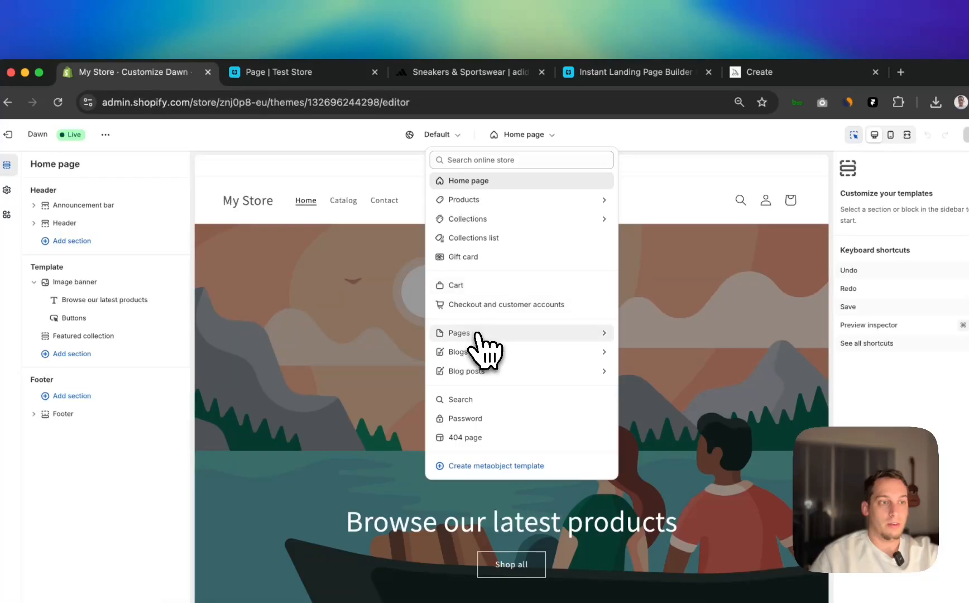
{"action": "left_click", "coordinate": [516, 334]}
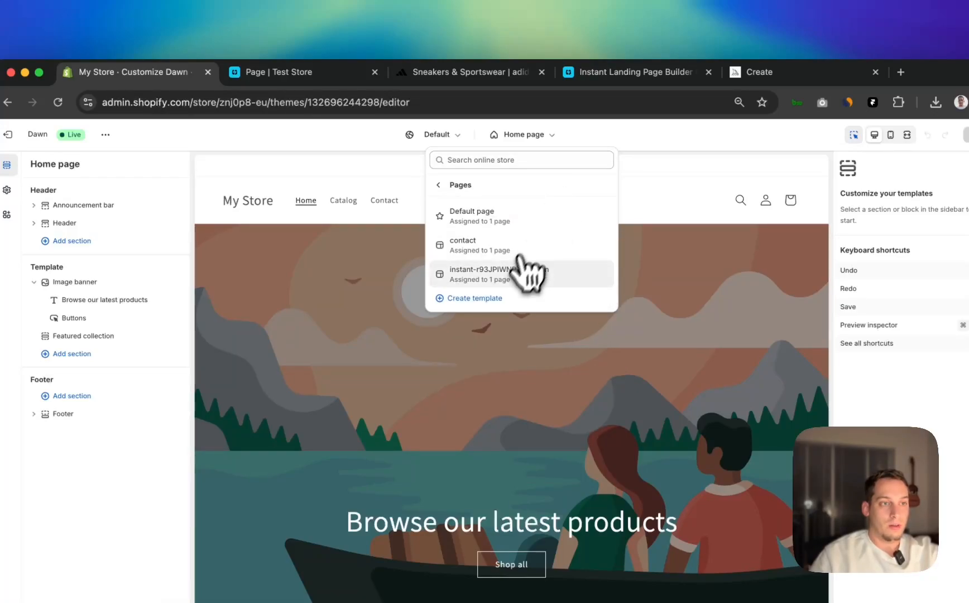
{"action": "left_click", "coordinate": [522, 267]}
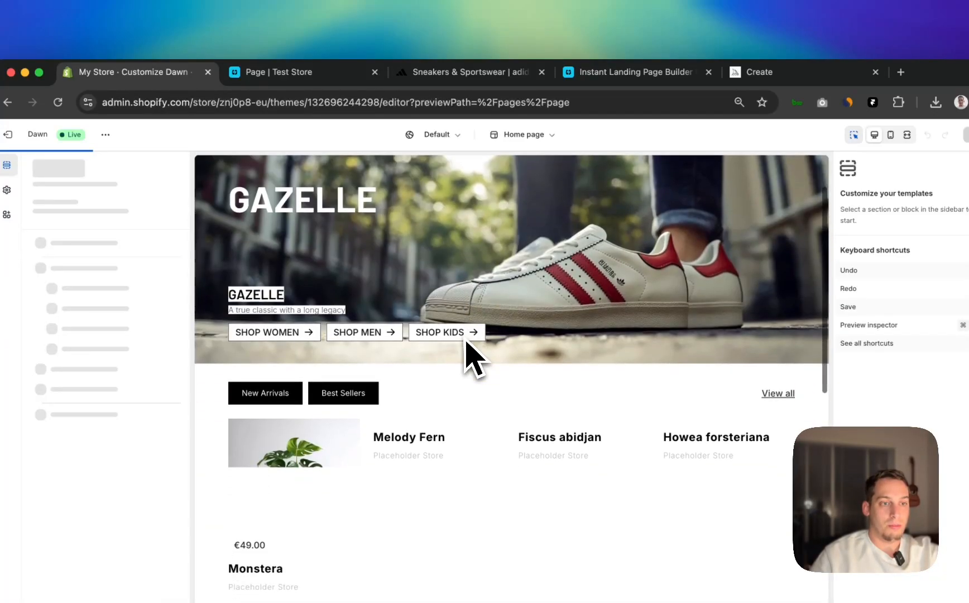
{"action": "scroll", "coordinate": [467, 351], "scroll_direction": "down", "scroll_amount": 5}
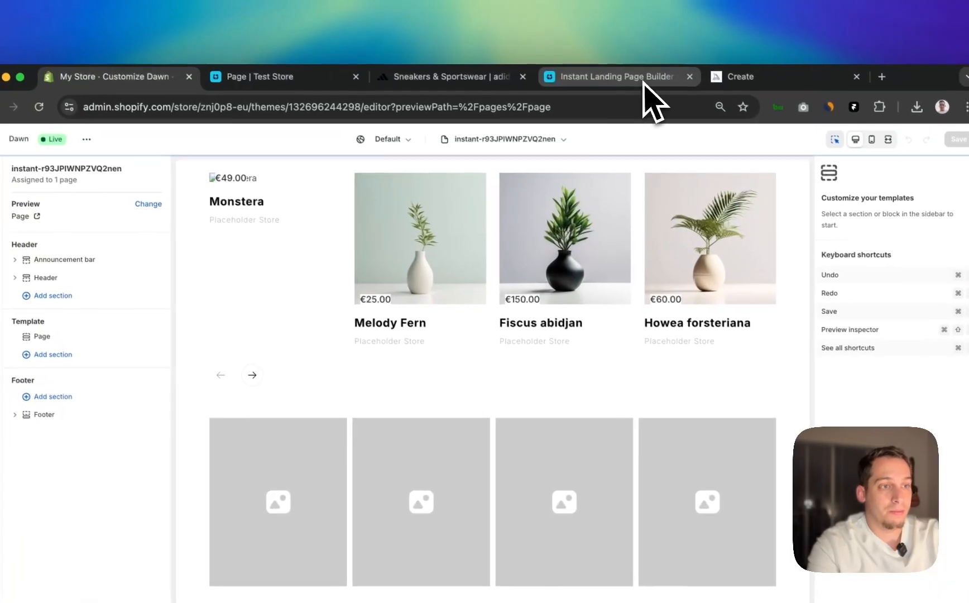
Switch to the page builder and try to publish the page as the store's home page from its page settings
{"action": "left_click", "coordinate": [543, 50]}
{"action": "left_click", "coordinate": [494, 84]}
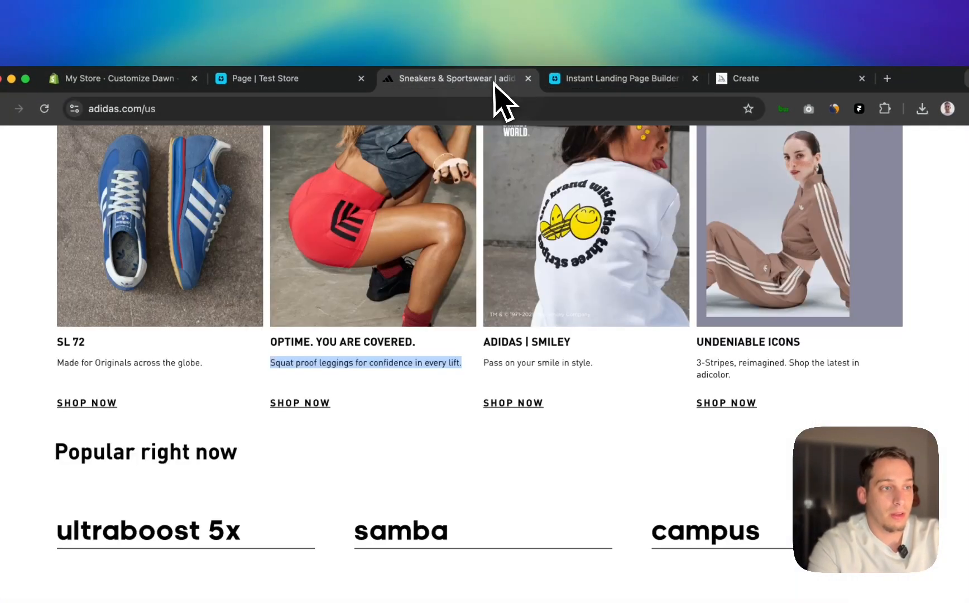
{"action": "left_click", "coordinate": [326, 84]}
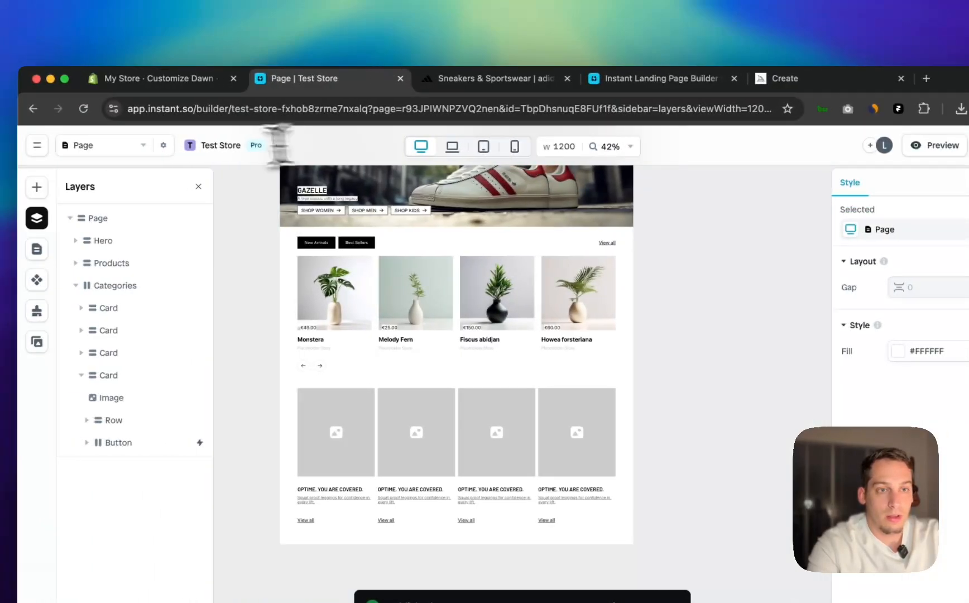
{"action": "left_click", "coordinate": [21, 145]}
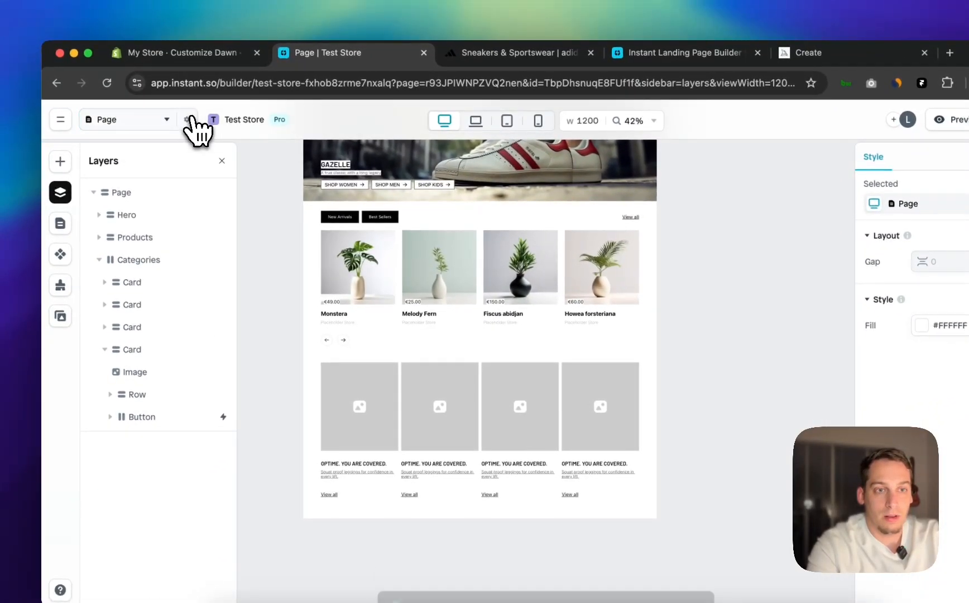
{"action": "left_click", "coordinate": [187, 120]}
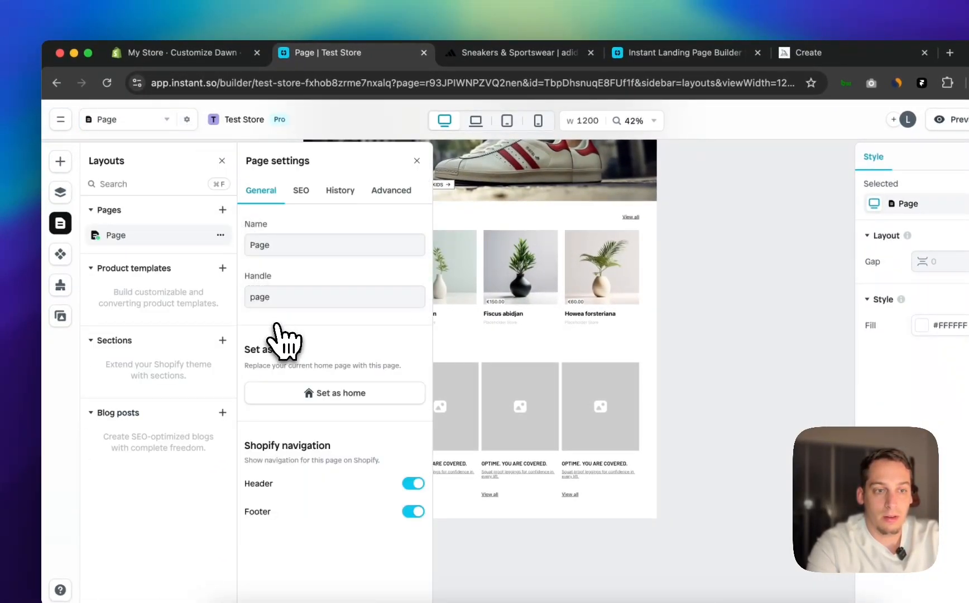
{"action": "left_click", "coordinate": [309, 393]}
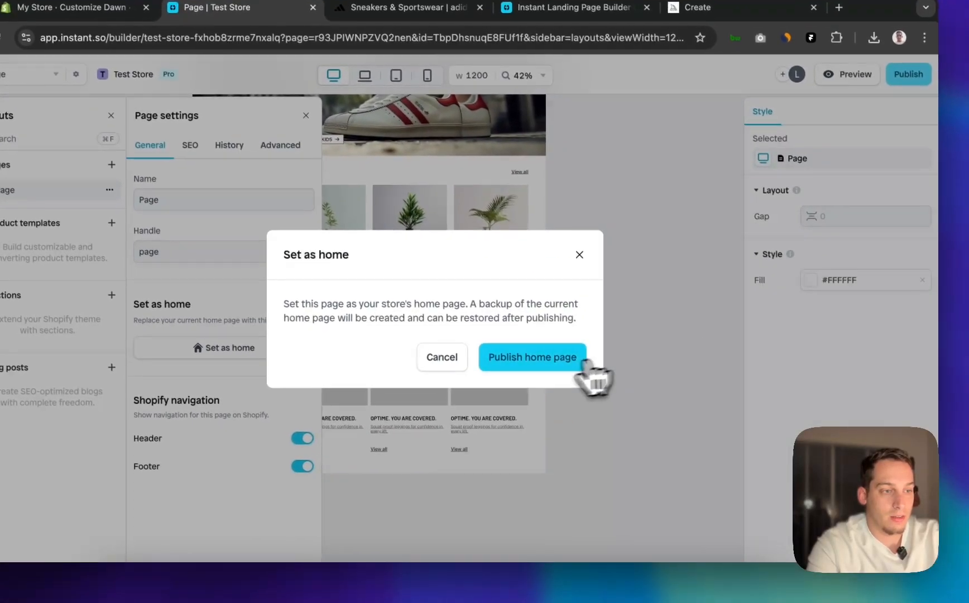
{"action": "left_click", "coordinate": [641, 402]}
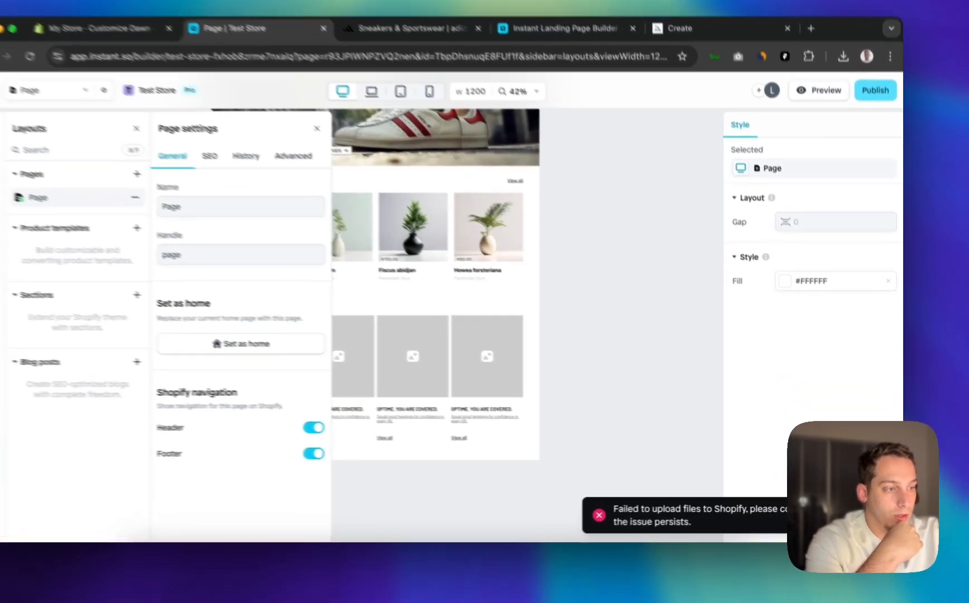
{"action": "left_click", "coordinate": [883, 511]}
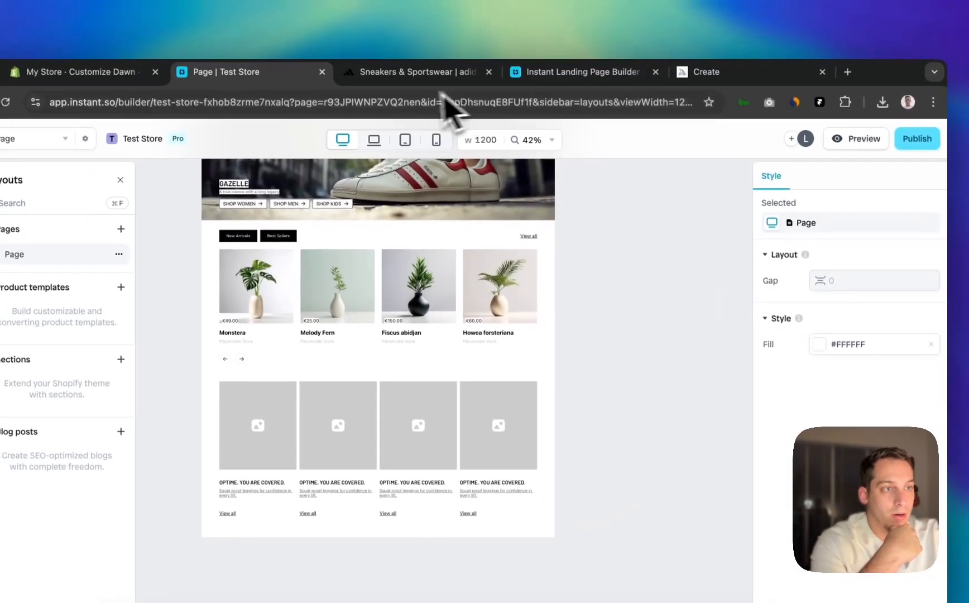
Switch to the Shopify admin and exit the theme editor to the themes overview
{"action": "left_click", "coordinate": [549, 84]}
{"action": "left_click", "coordinate": [84, 78]}
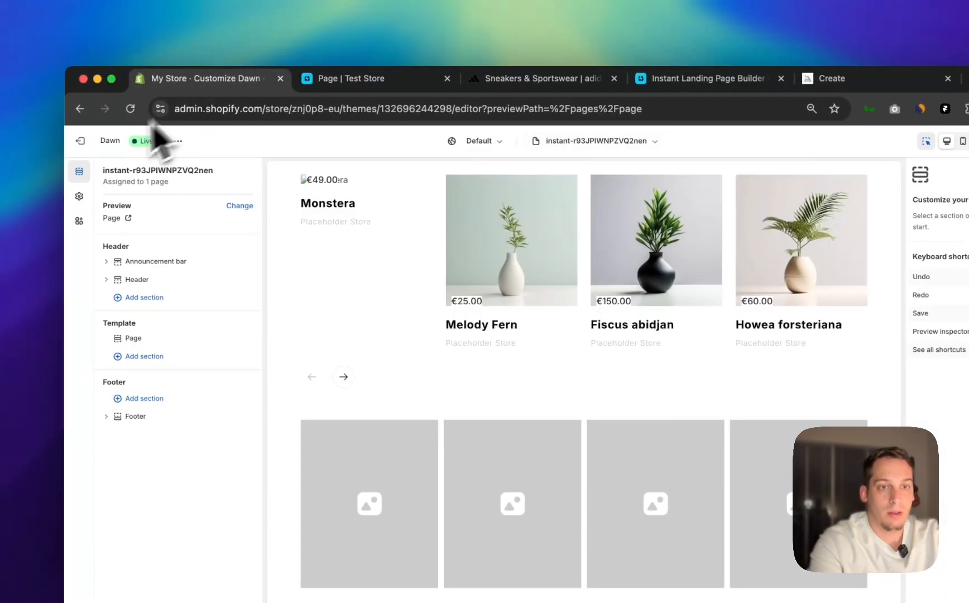
{"action": "left_click", "coordinate": [80, 141]}
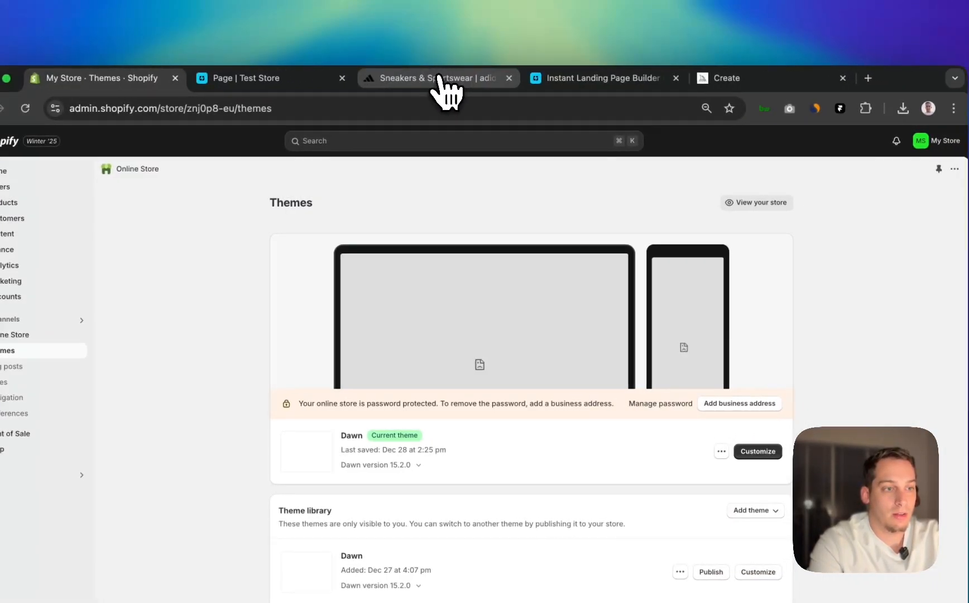
Return to the Test Store builder and try once more to publish the page as the home page
{"action": "left_click", "coordinate": [574, 78]}
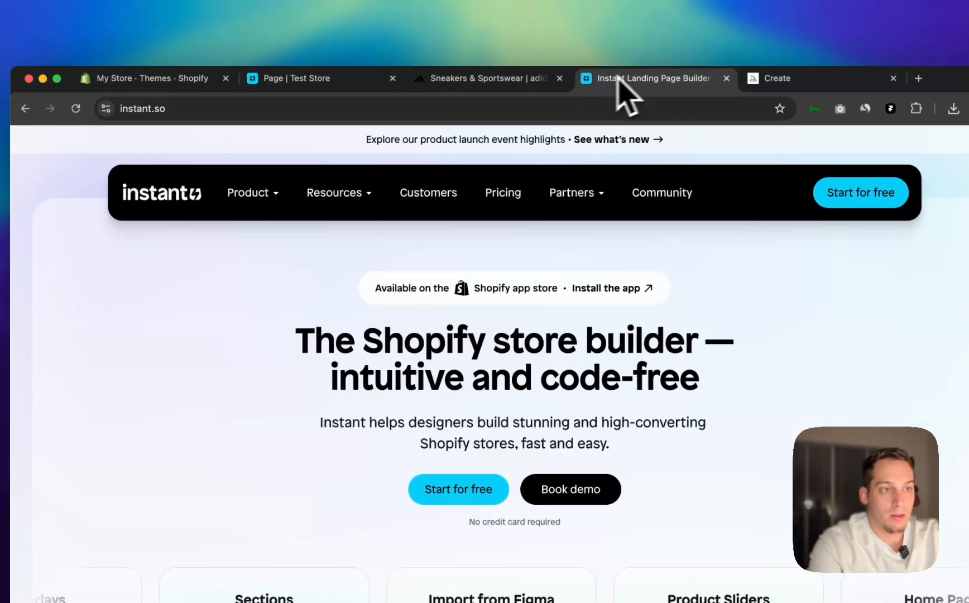
{"action": "left_click", "coordinate": [517, 81]}
{"action": "left_click", "coordinate": [285, 82]}
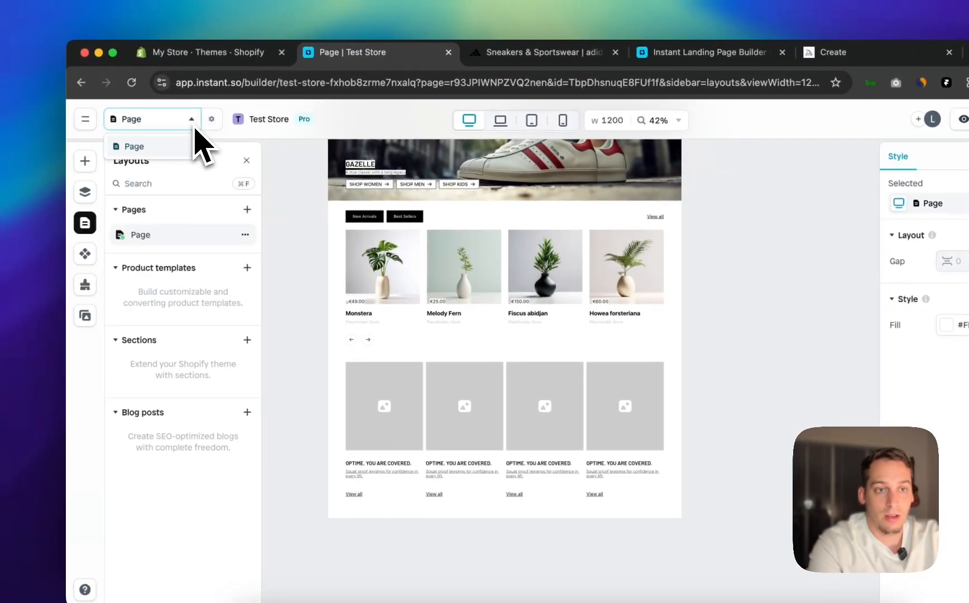
{"action": "left_click", "coordinate": [214, 118]}
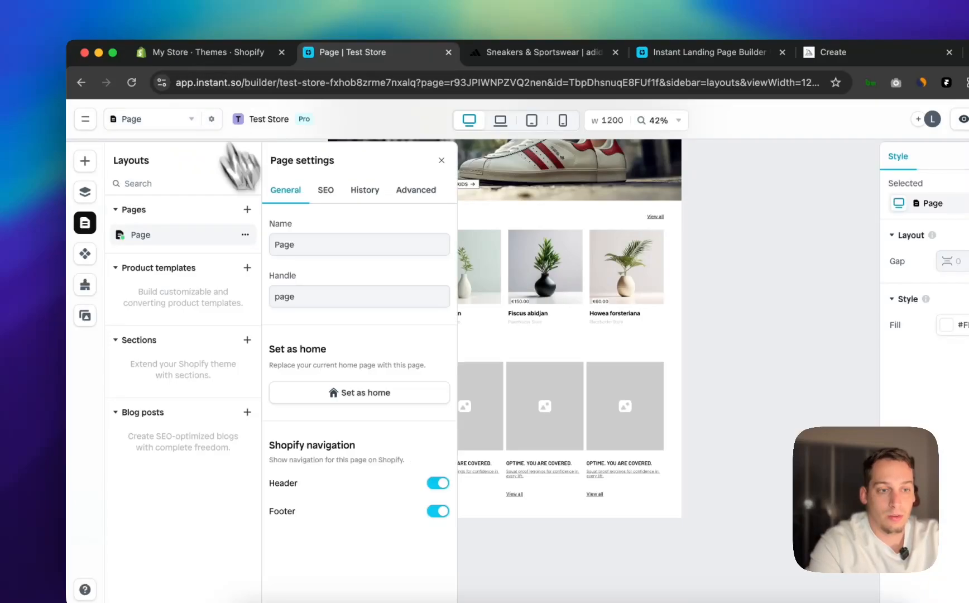
{"action": "left_click", "coordinate": [369, 392]}
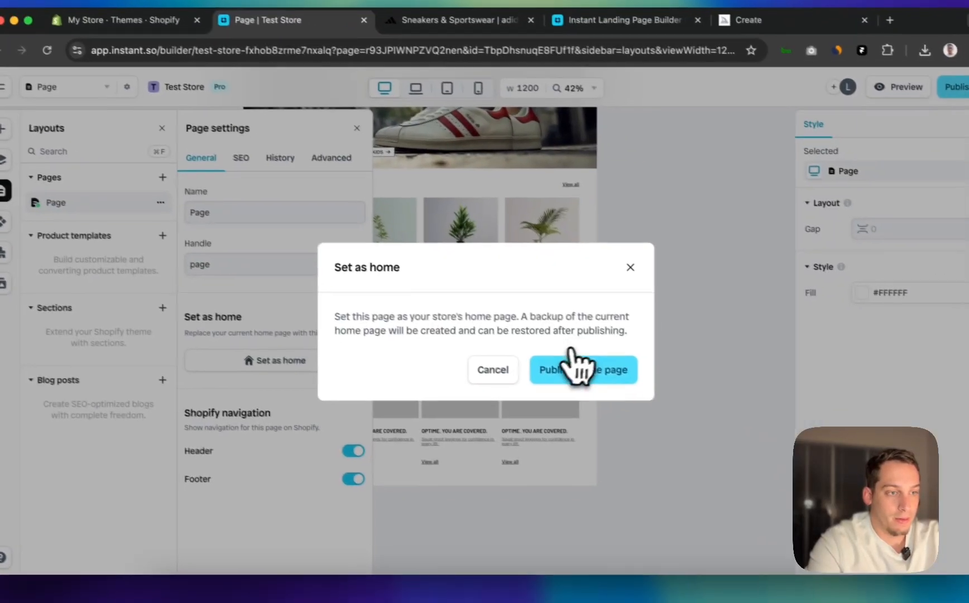
{"action": "left_click", "coordinate": [552, 364]}
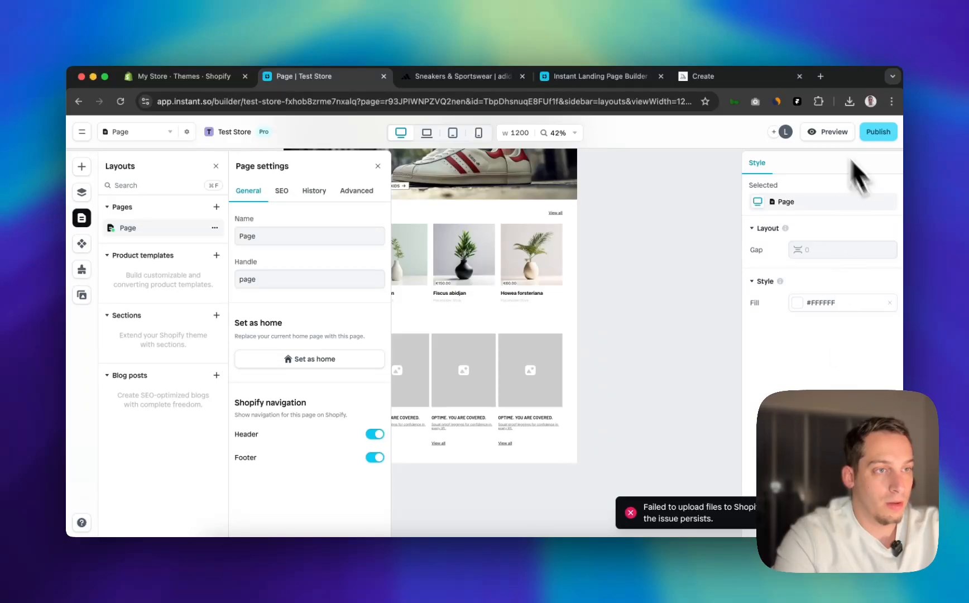
Switch to the Shopify admin, reopen the current Dawn theme for customizing and preview the instant-r93JPIWNPZVQ2nen page template
{"action": "left_click", "coordinate": [586, 76]}
{"action": "left_click", "coordinate": [471, 76]}
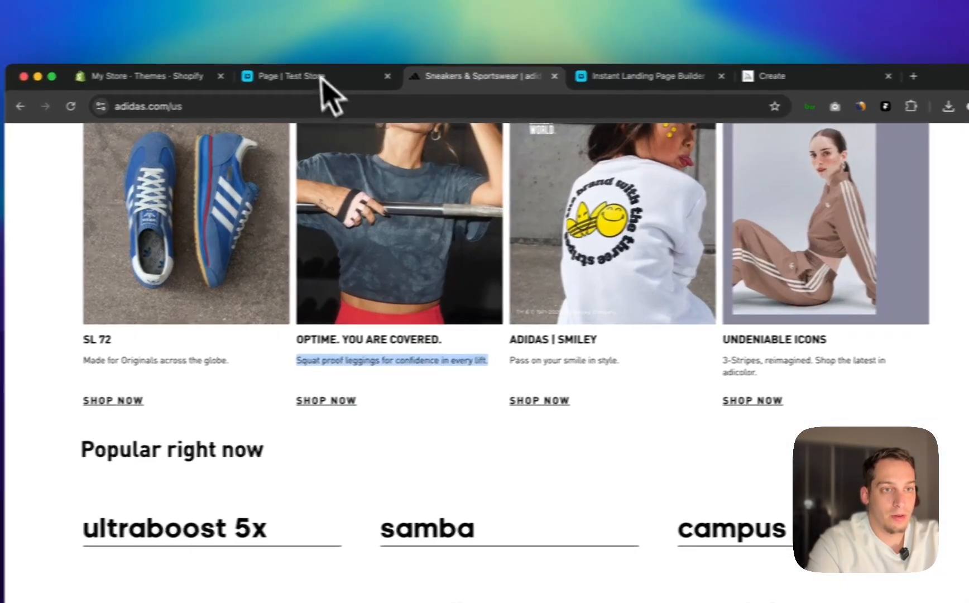
{"action": "left_click", "coordinate": [322, 78]}
{"action": "left_click", "coordinate": [143, 76]}
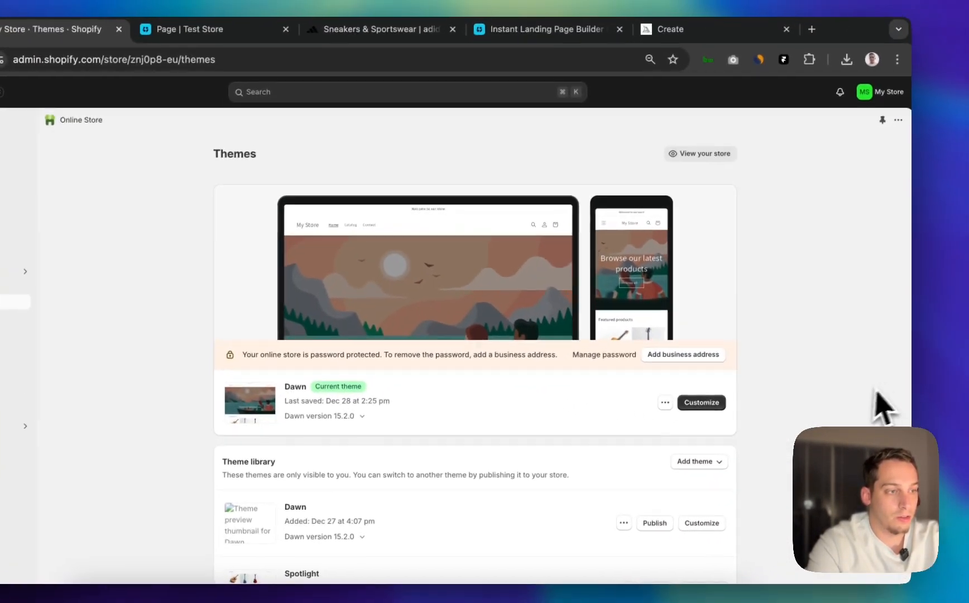
{"action": "left_click", "coordinate": [718, 404]}
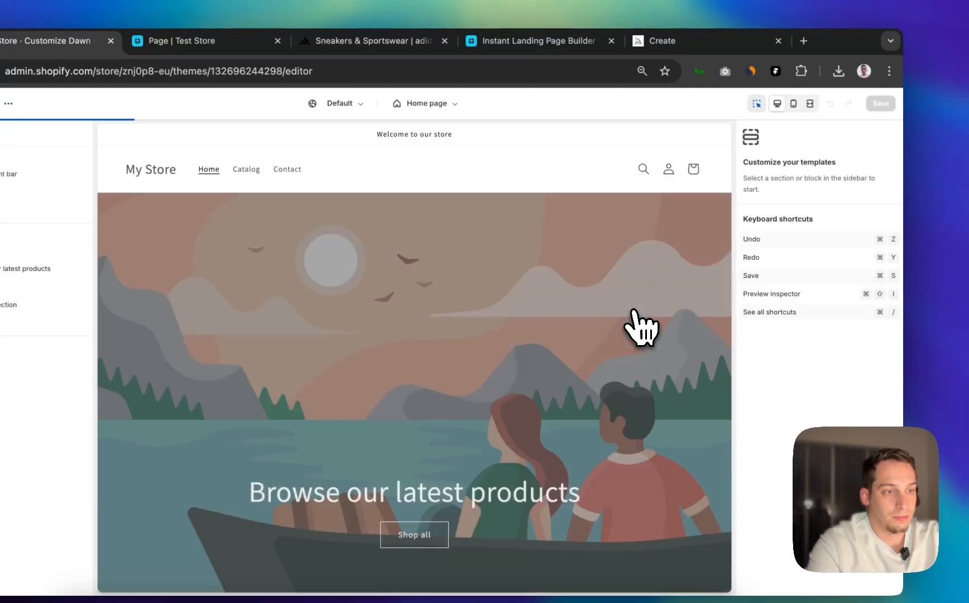
{"action": "left_click", "coordinate": [429, 103]}
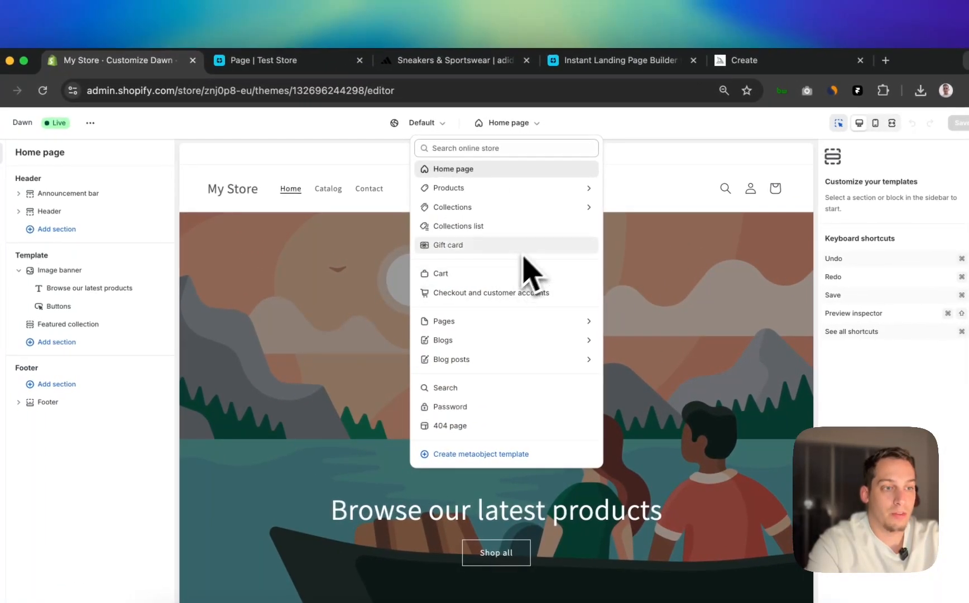
{"action": "left_click", "coordinate": [572, 323]}
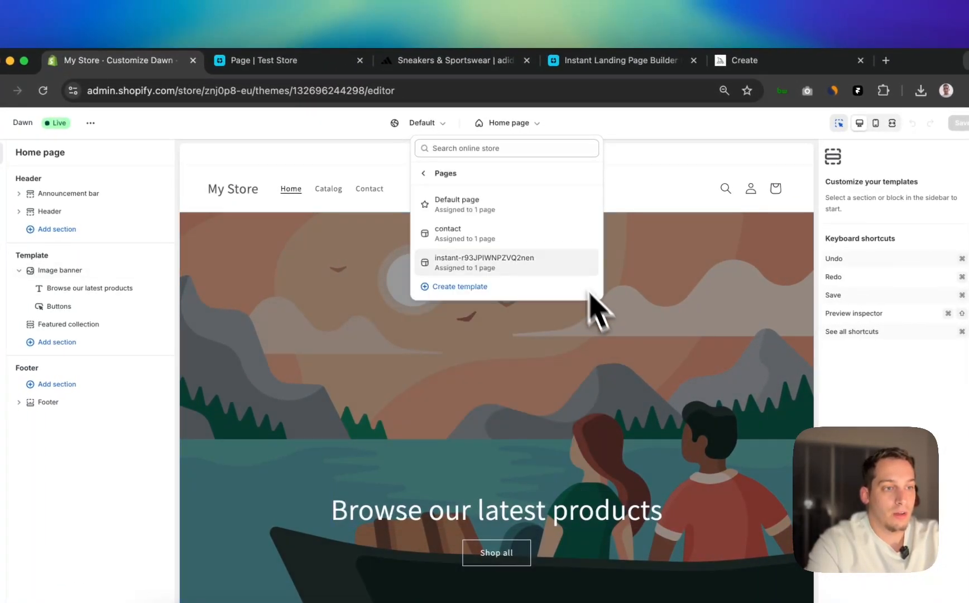
{"action": "left_click", "coordinate": [538, 255]}
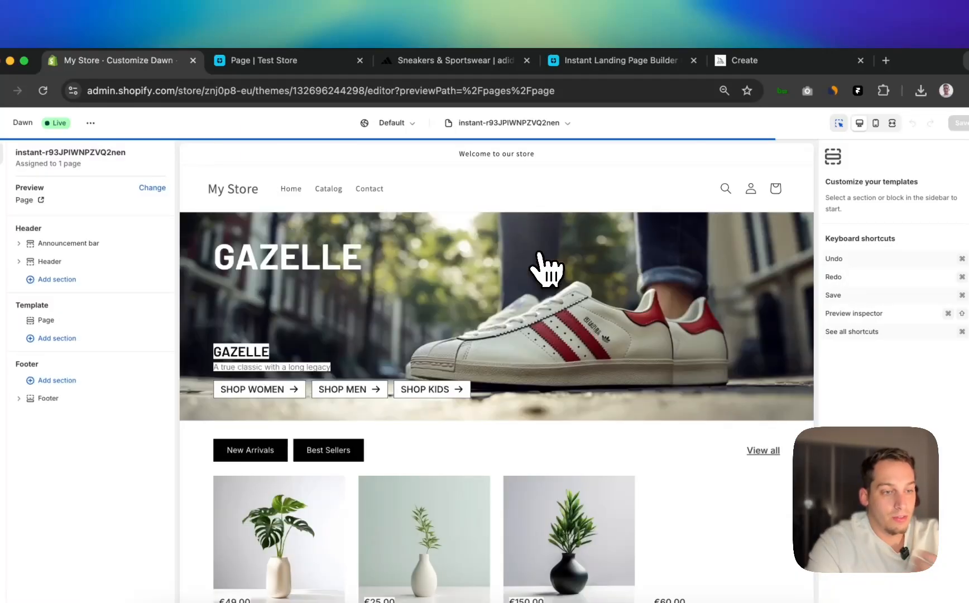
{"action": "scroll", "coordinate": [374, 385], "scroll_direction": "down", "scroll_amount": 5}
{"action": "scroll", "coordinate": [379, 380], "scroll_direction": "up", "scroll_amount": 5}
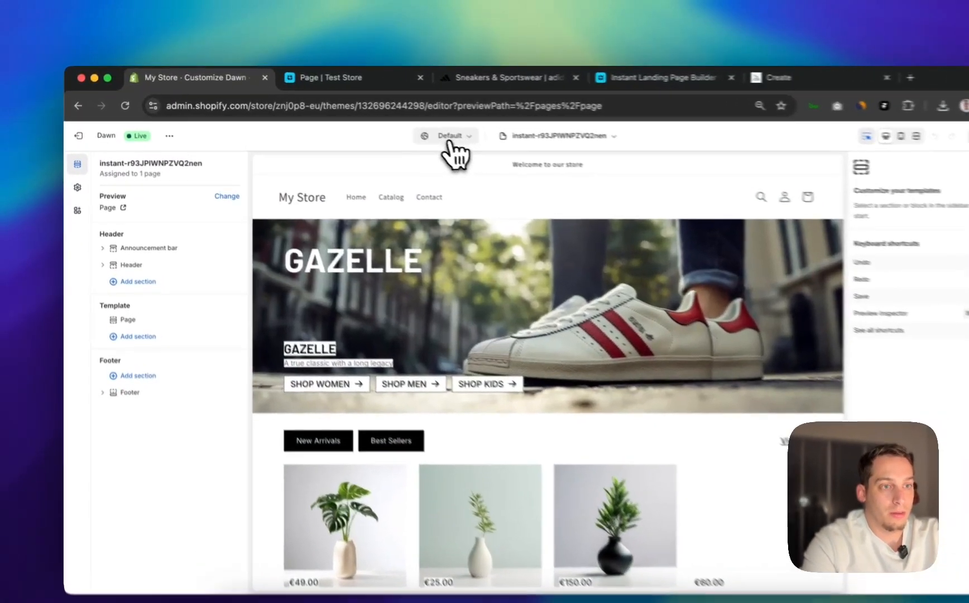
View the live Dawn storefront in its own tab and return to the page template in the theme editor
{"action": "left_click", "coordinate": [412, 131]}
{"action": "left_click", "coordinate": [483, 168]}
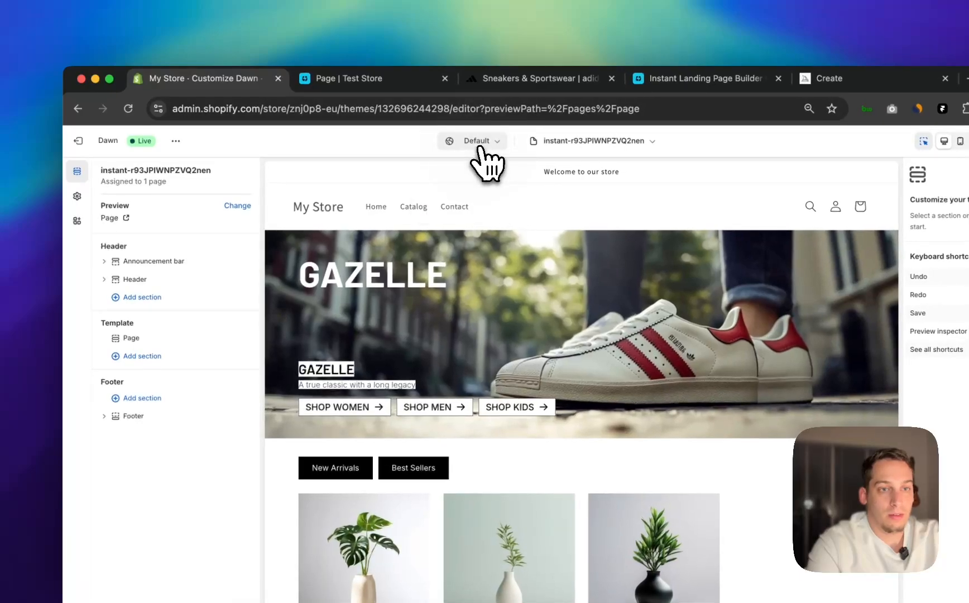
{"action": "left_click", "coordinate": [175, 140]}
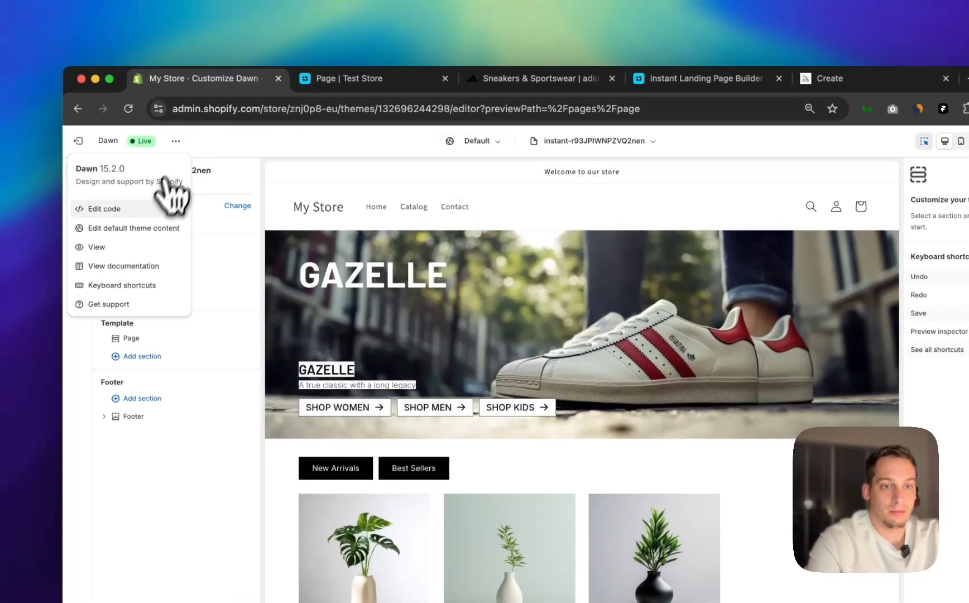
{"action": "left_click", "coordinate": [124, 248]}
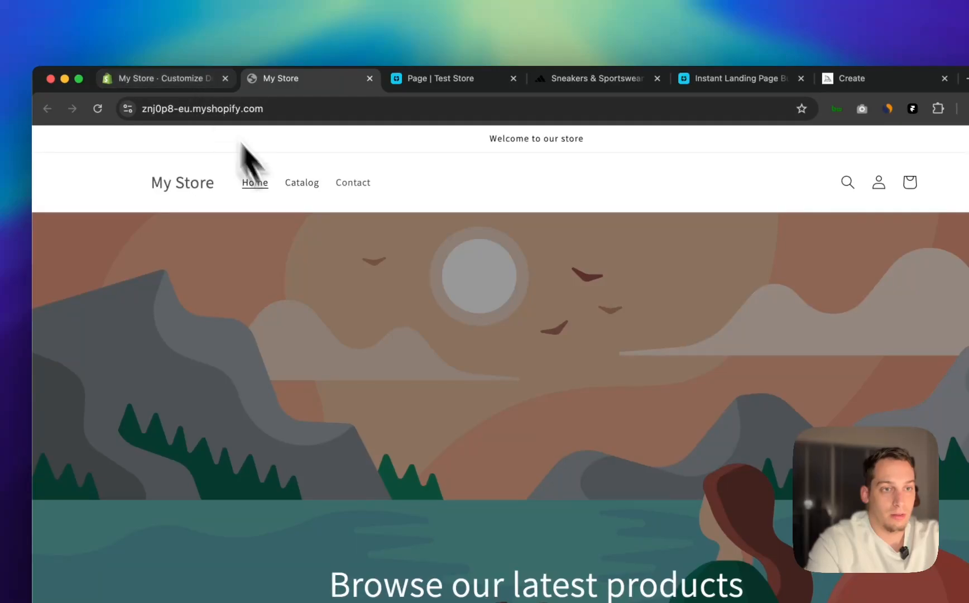
{"action": "left_click", "coordinate": [182, 89]}
{"action": "scroll", "coordinate": [352, 346], "scroll_direction": "down", "scroll_amount": 5}
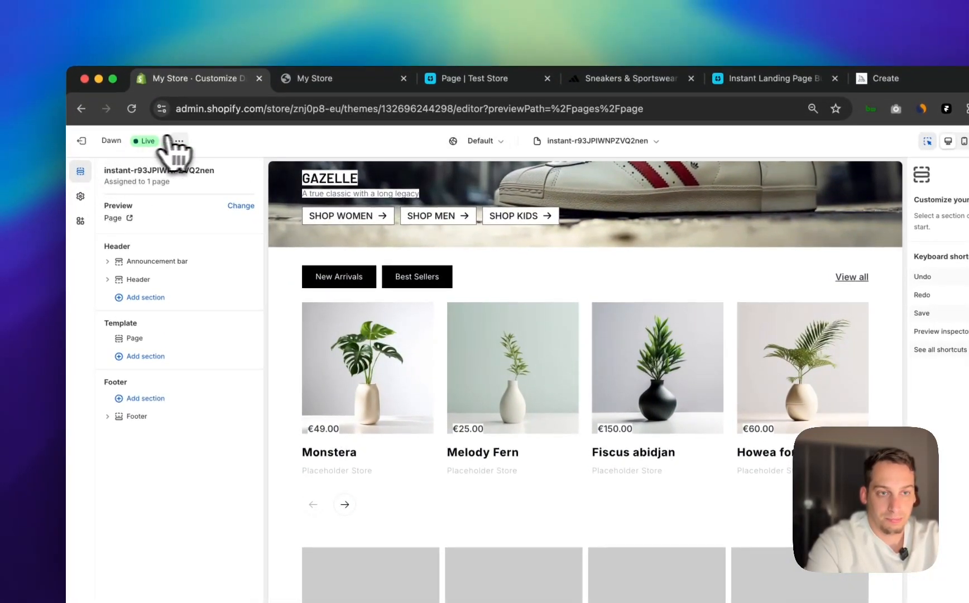
Switch to the adidas site, review the lower part of its home page and return to the page builder
{"action": "left_click", "coordinate": [179, 140]}
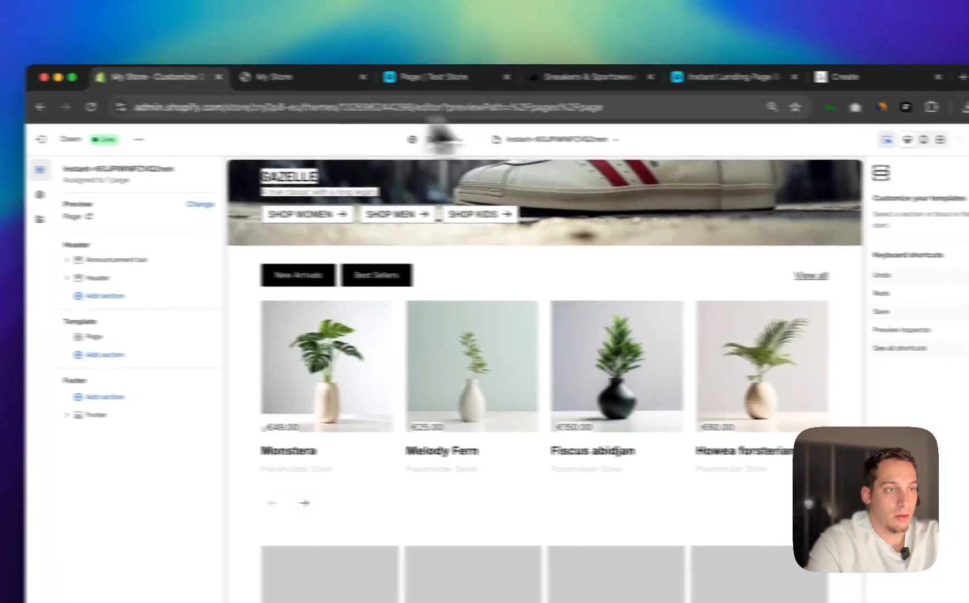
{"action": "left_click", "coordinate": [620, 141]}
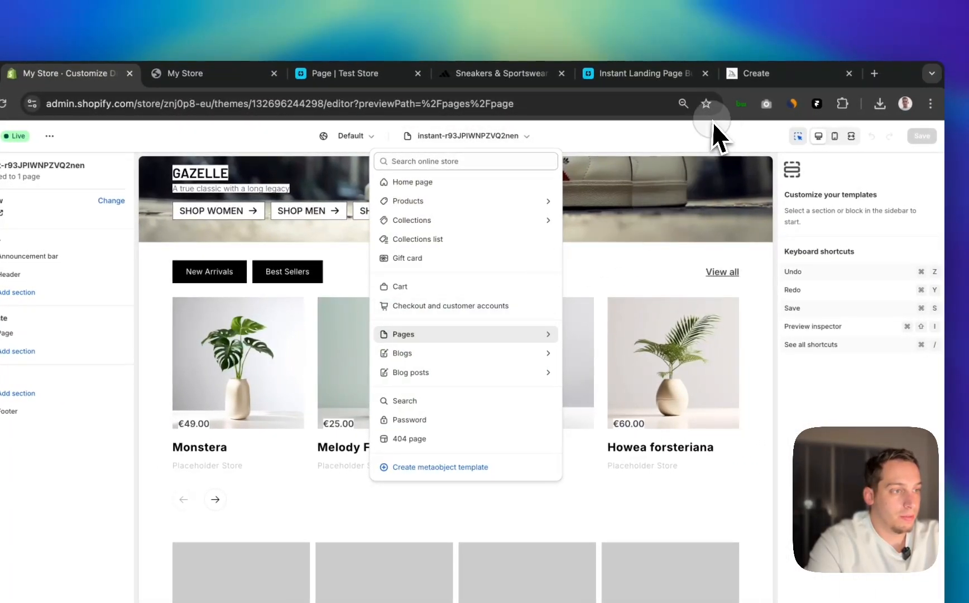
{"action": "left_click", "coordinate": [539, 79]}
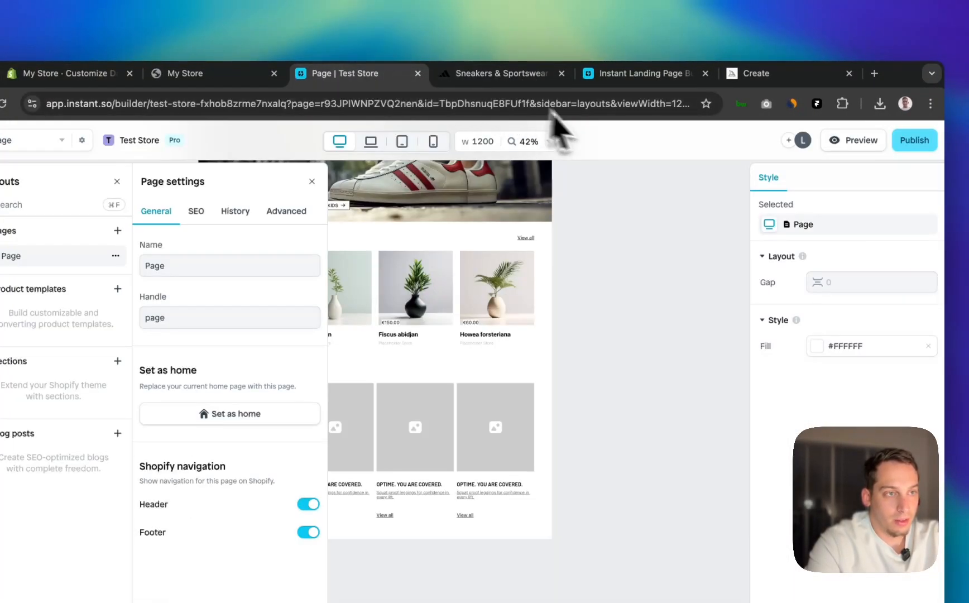
{"action": "left_click", "coordinate": [502, 73]}
{"action": "scroll", "coordinate": [411, 363], "scroll_direction": "down", "scroll_amount": 15}
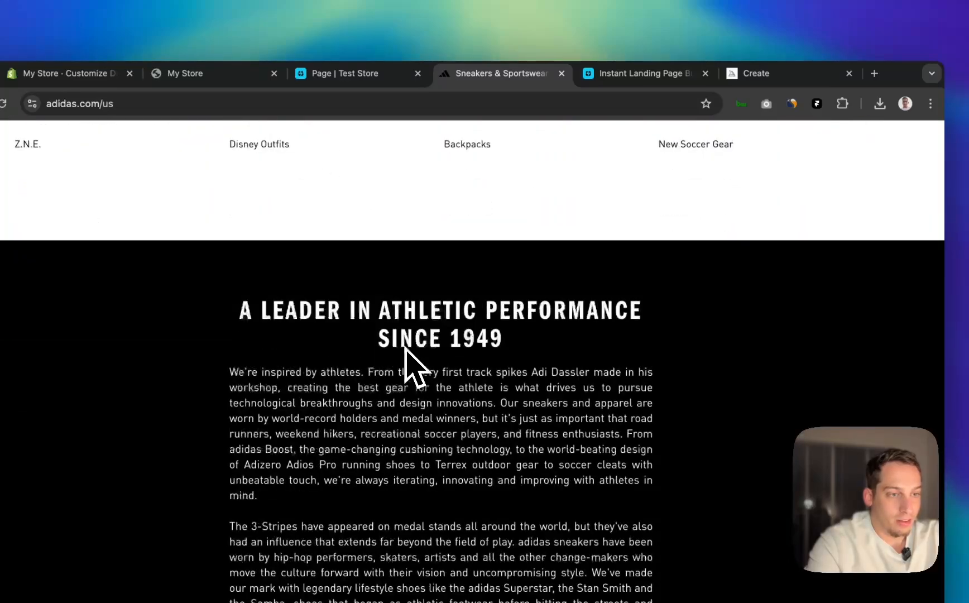
{"action": "scroll", "coordinate": [406, 347], "scroll_direction": "down", "scroll_amount": 5}
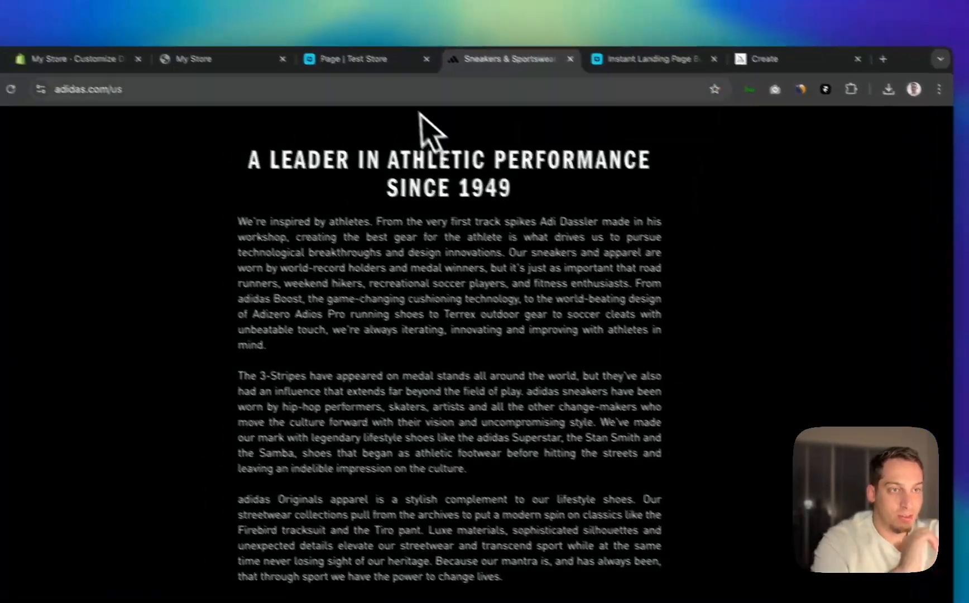
{"action": "left_click", "coordinate": [381, 67]}
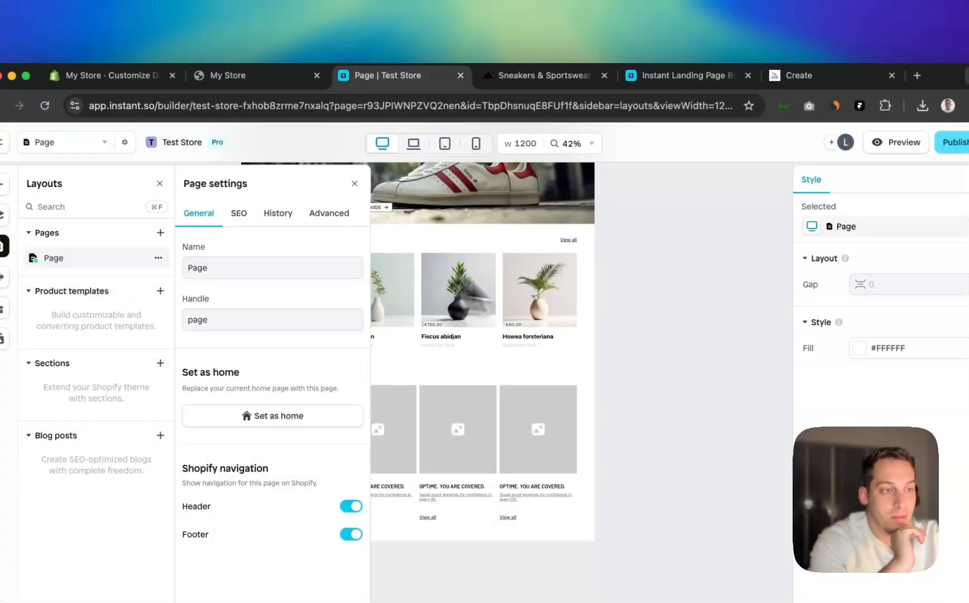
Close the page settings, review the sections down to the categories and select the first category card
{"action": "left_click", "coordinate": [639, 308]}
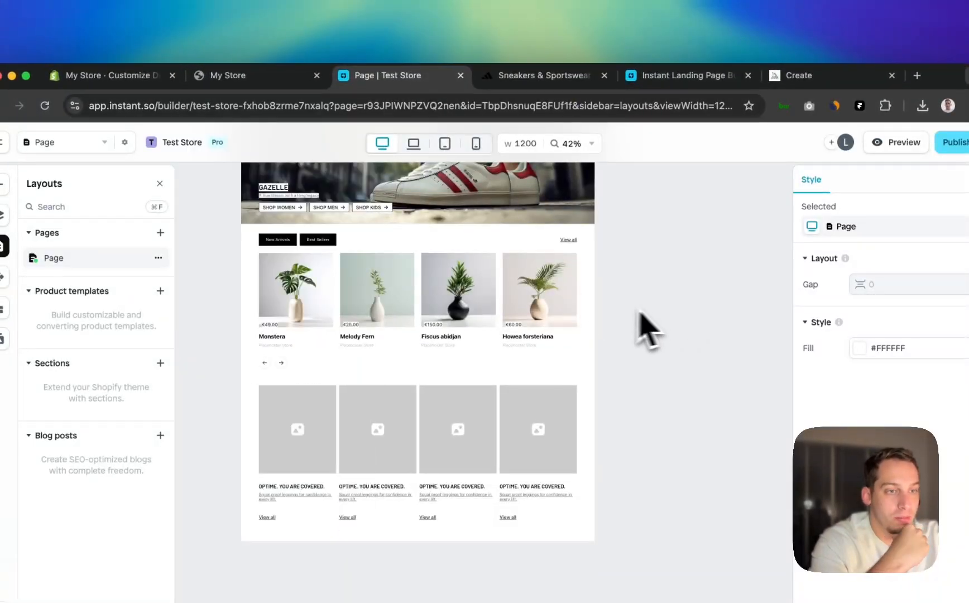
{"action": "scroll", "coordinate": [619, 308], "scroll_direction": "up", "scroll_amount": 3}
{"action": "scroll", "coordinate": [307, 348], "scroll_direction": "up", "scroll_amount": 5}
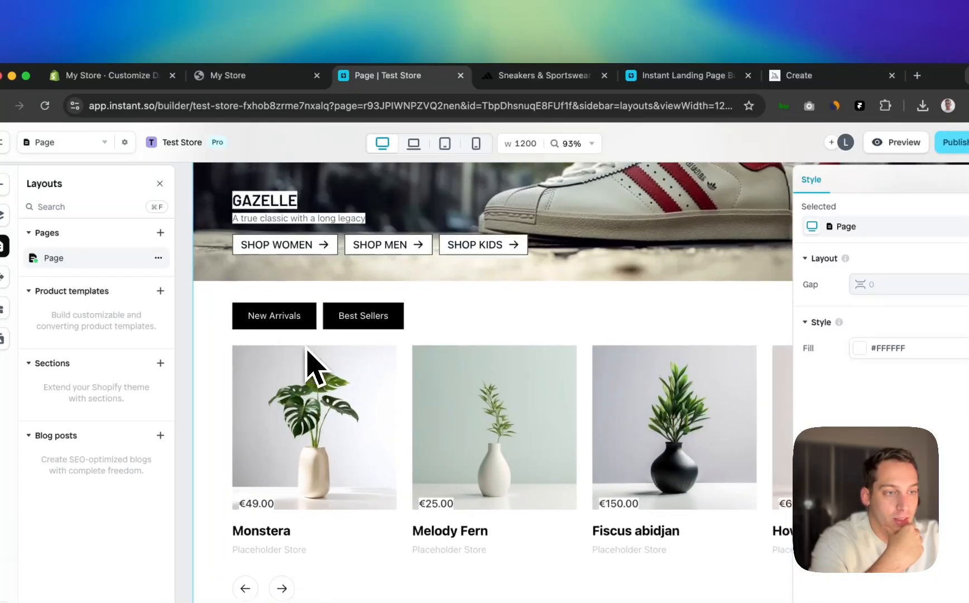
{"action": "scroll", "coordinate": [307, 347], "scroll_direction": "down", "scroll_amount": 4}
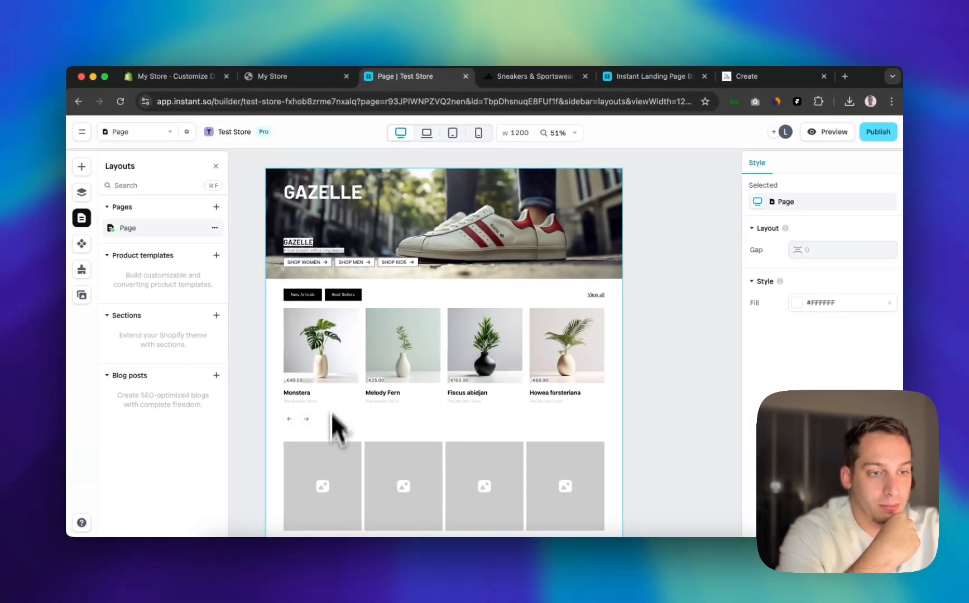
{"action": "scroll", "coordinate": [329, 447], "scroll_direction": "down", "scroll_amount": 2}
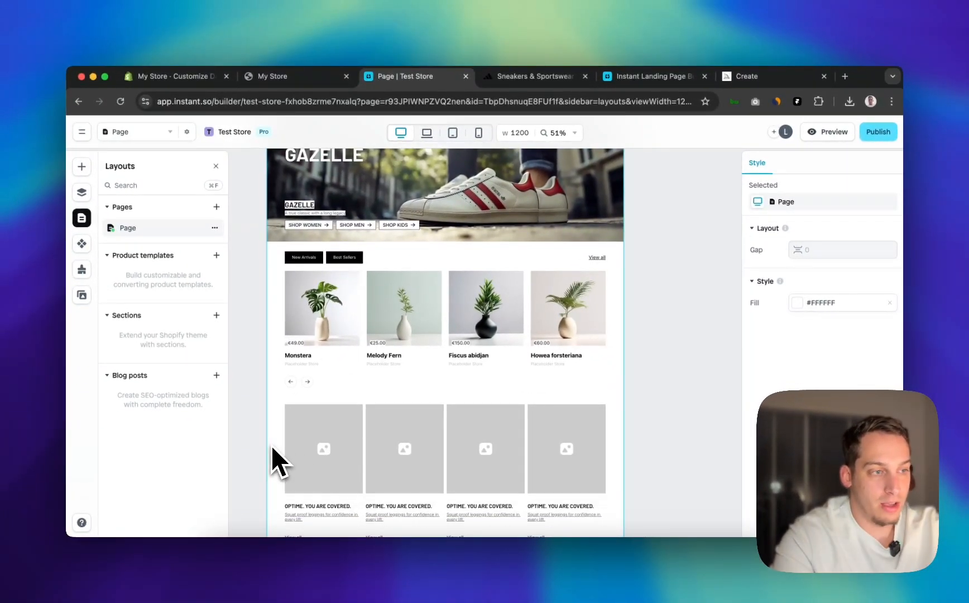
{"action": "scroll", "coordinate": [272, 442], "scroll_direction": "down", "scroll_amount": 2}
{"action": "left_click", "coordinate": [324, 428]}
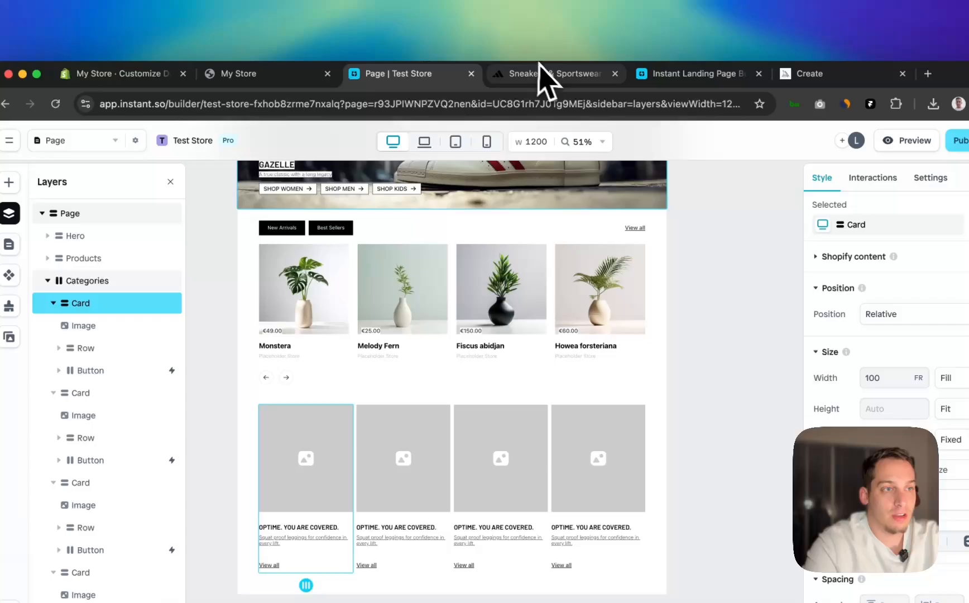
Examine the related resources and brand story on the adidas home page, then return to the builder and select the Categories section
{"action": "left_click", "coordinate": [555, 31]}
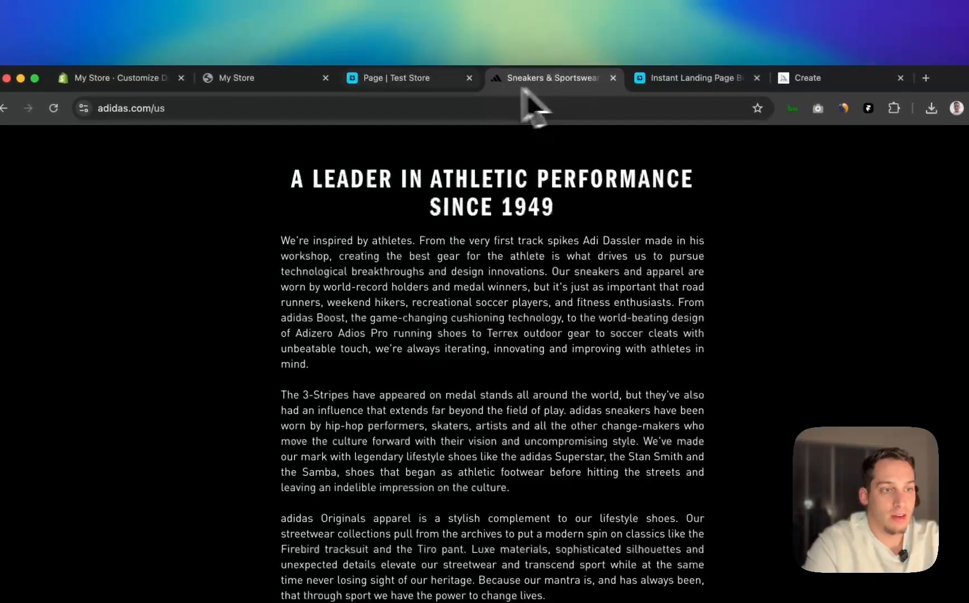
{"action": "scroll", "coordinate": [399, 308], "scroll_direction": "down", "scroll_amount": 8}
{"action": "scroll", "coordinate": [399, 307], "scroll_direction": "up", "scroll_amount": 20}
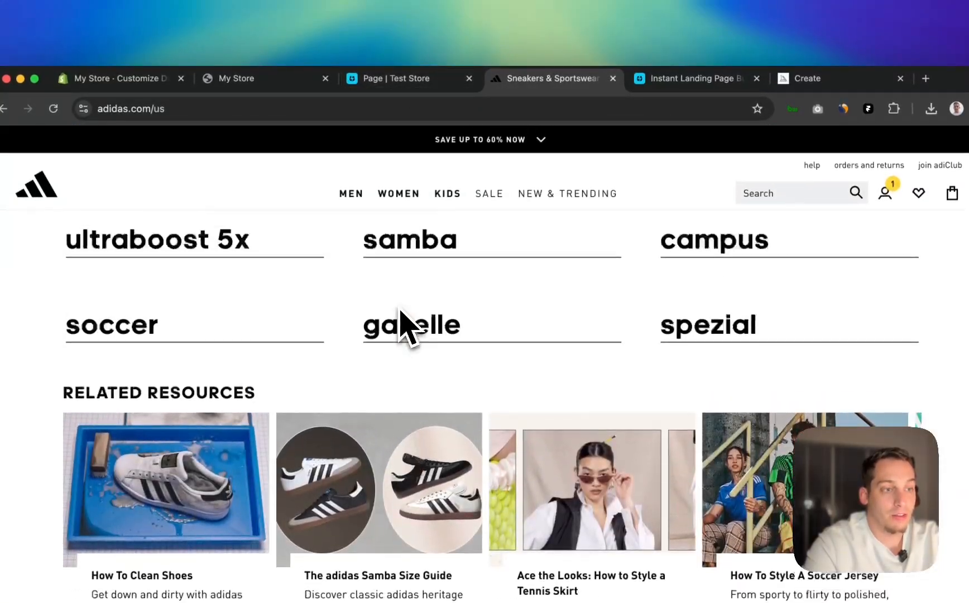
{"action": "scroll", "coordinate": [398, 307], "scroll_direction": "down", "scroll_amount": 12}
{"action": "scroll", "coordinate": [403, 281], "scroll_direction": "down", "scroll_amount": 6}
{"action": "scroll", "coordinate": [407, 269], "scroll_direction": "up", "scroll_amount": 7}
{"action": "scroll", "coordinate": [407, 267], "scroll_direction": "down", "scroll_amount": 4}
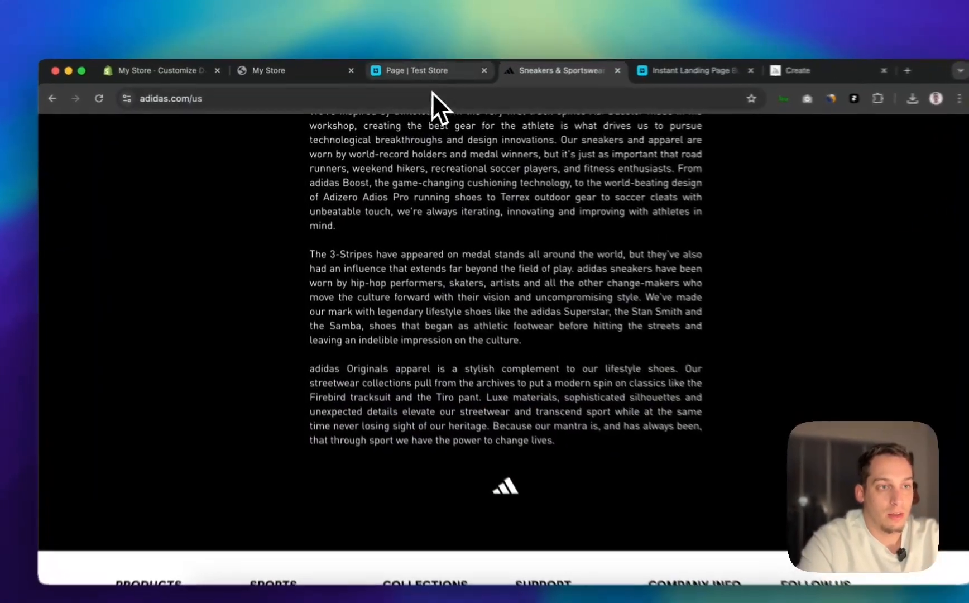
{"action": "left_click", "coordinate": [405, 76]}
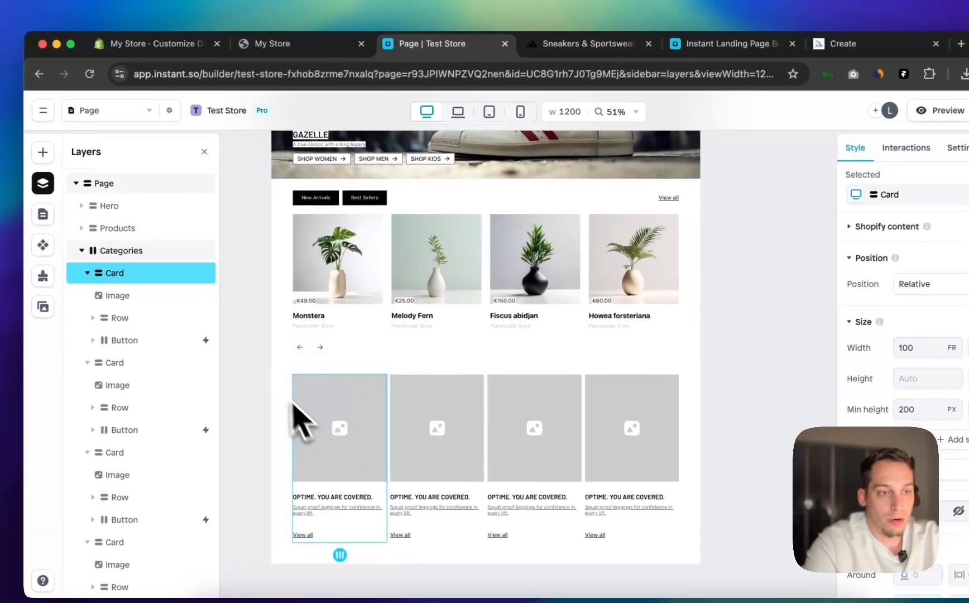
{"action": "scroll", "coordinate": [457, 393], "scroll_direction": "down", "scroll_amount": 4}
{"action": "left_click", "coordinate": [323, 439]}
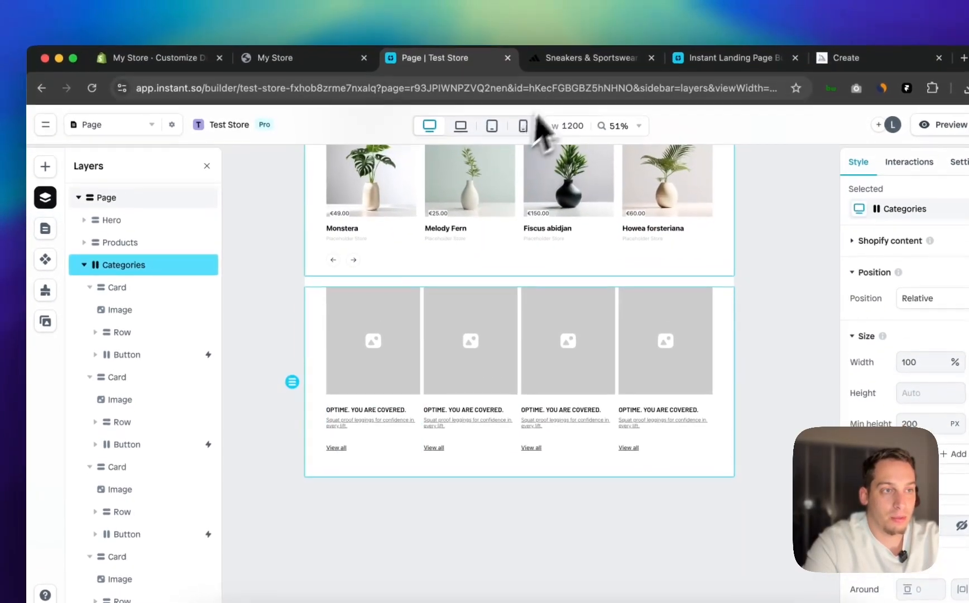
Switch to the adidas site and examine the "A LEADER IN ATHLETIC PERFORMANCE SINCE 1949" heading and its paragraphs
{"action": "left_click", "coordinate": [555, 41]}
{"action": "scroll", "coordinate": [369, 251], "scroll_direction": "up", "scroll_amount": 5}
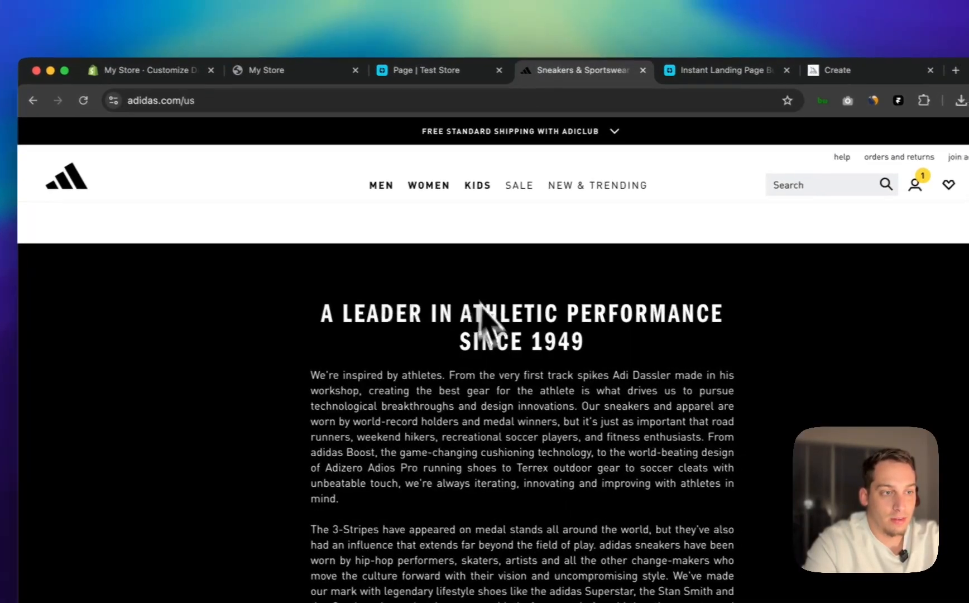
{"action": "scroll", "coordinate": [373, 323], "scroll_direction": "down", "scroll_amount": 2}
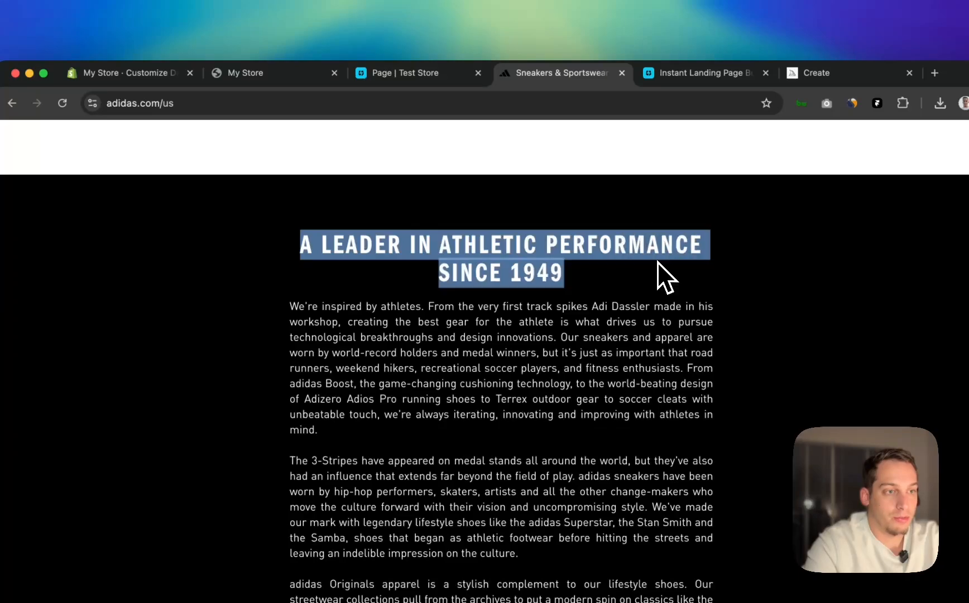
{"action": "left_click", "coordinate": [378, 279]}
{"action": "scroll", "coordinate": [378, 278], "scroll_direction": "down", "scroll_amount": 4}
{"action": "scroll", "coordinate": [377, 278], "scroll_direction": "up", "scroll_amount": 2}
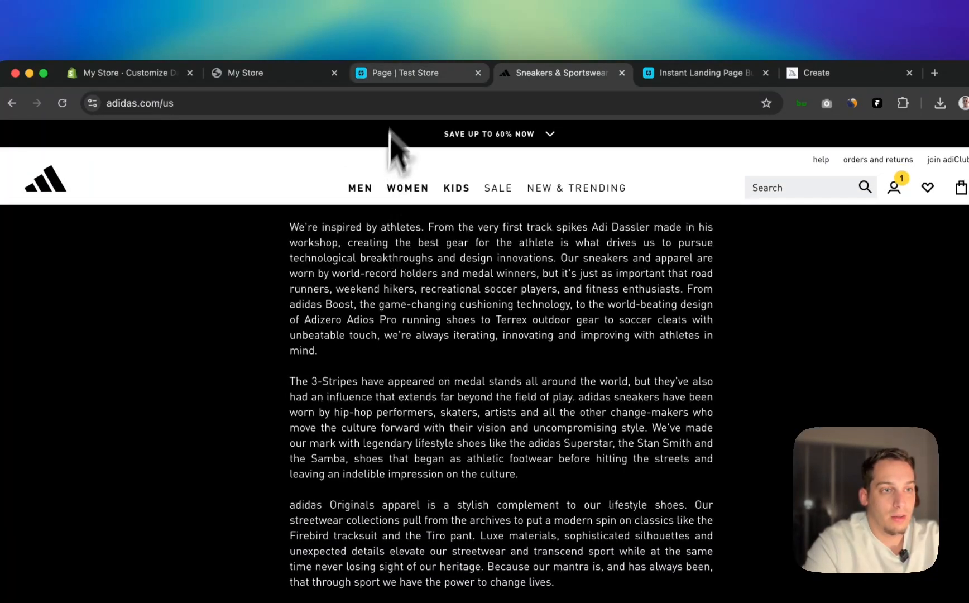
Return to the Test Store builder and insert an empty row below the Categories section
{"action": "left_click", "coordinate": [401, 73]}
{"action": "scroll", "coordinate": [352, 340], "scroll_direction": "down", "scroll_amount": 2}
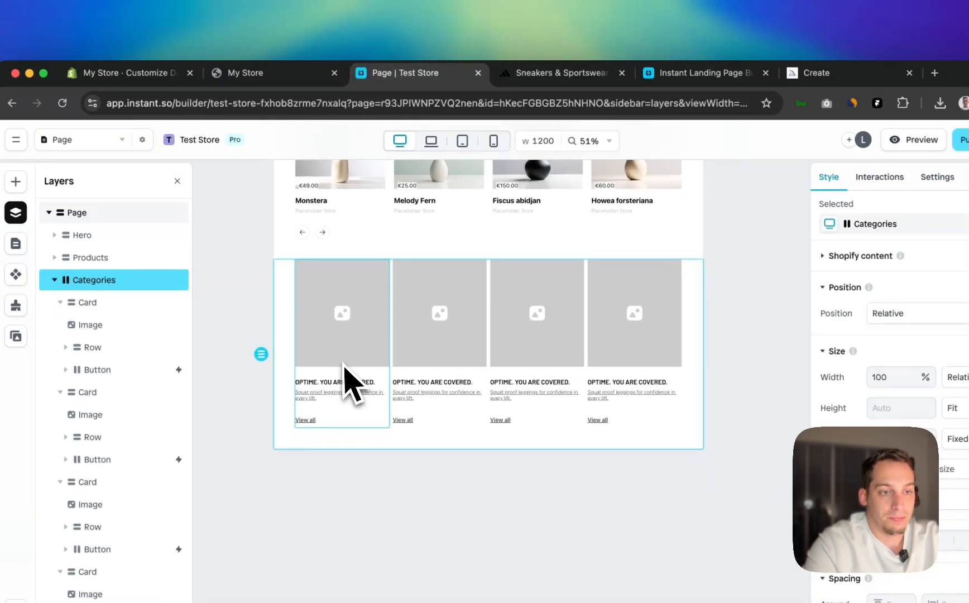
{"action": "left_click", "coordinate": [237, 365]}
{"action": "left_click", "coordinate": [338, 397]}
{"action": "left_click", "coordinate": [134, 186]}
{"action": "left_click", "coordinate": [77, 155]}
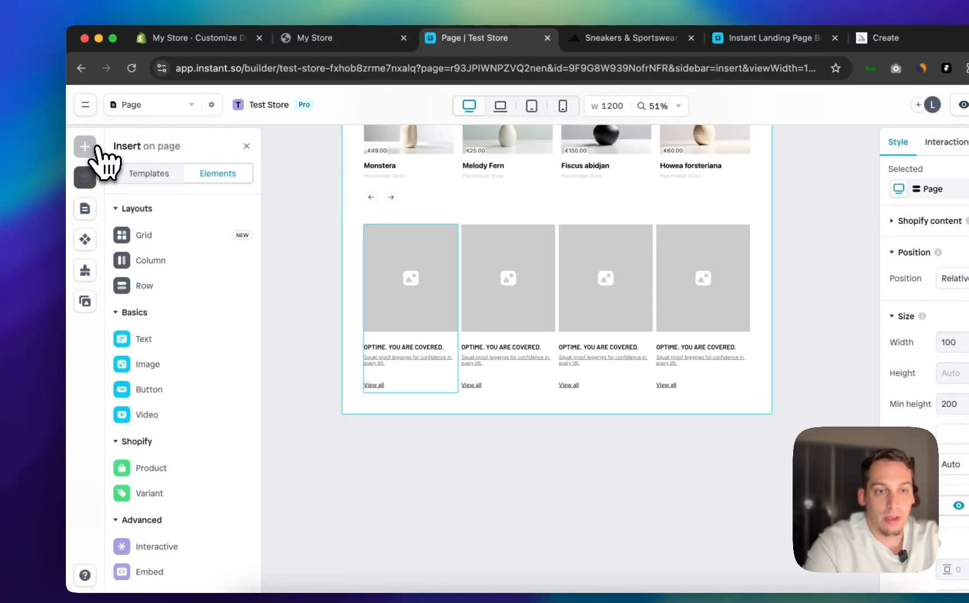
{"action": "mouse_move", "coordinate": [157, 296]}
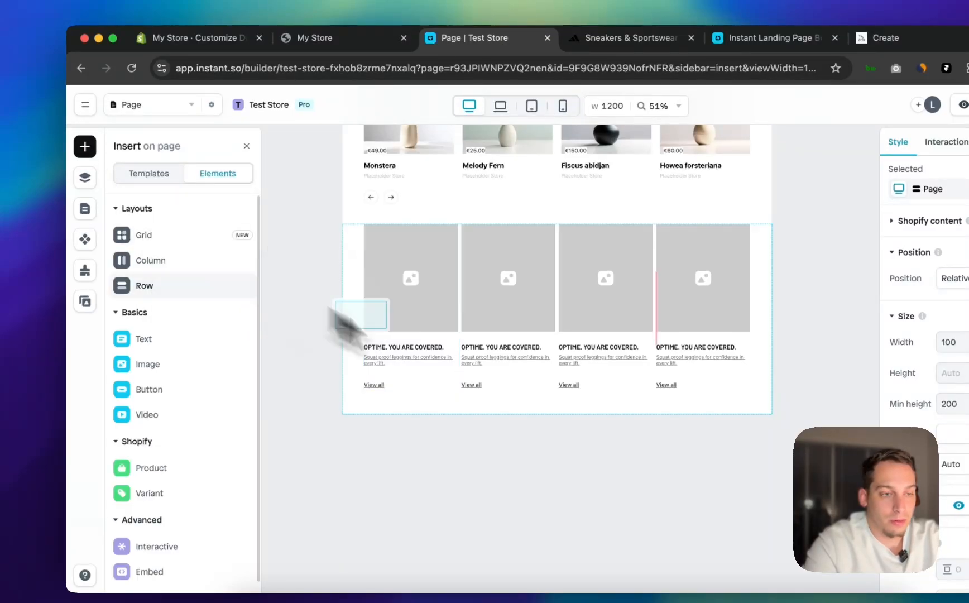
{"action": "left_click_drag", "start_coordinate": [488, 420], "coordinate": [489, 419]}
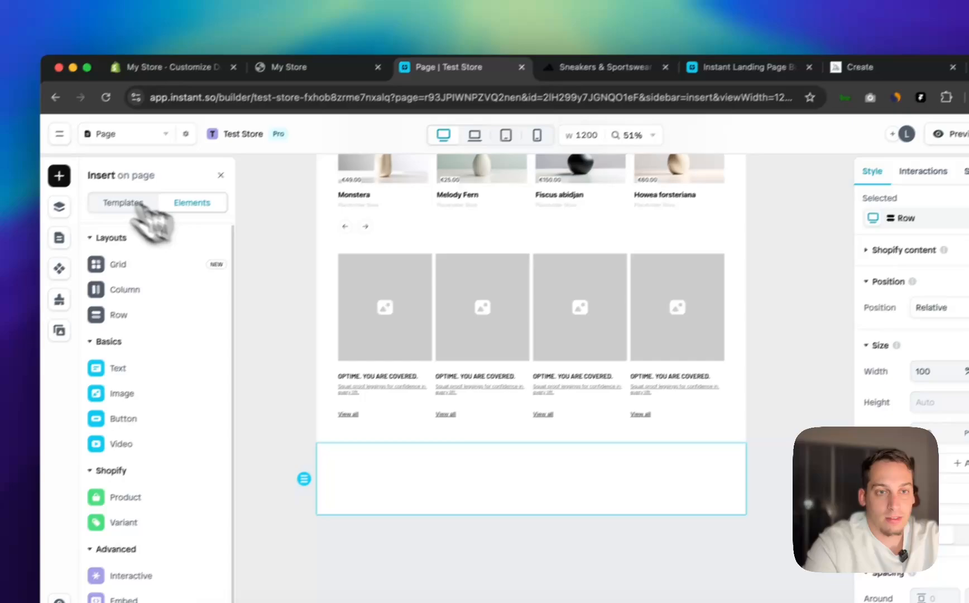
Insert a short text element into the new row and place a paragraph text element directly above the row
{"action": "left_click", "coordinate": [59, 176]}
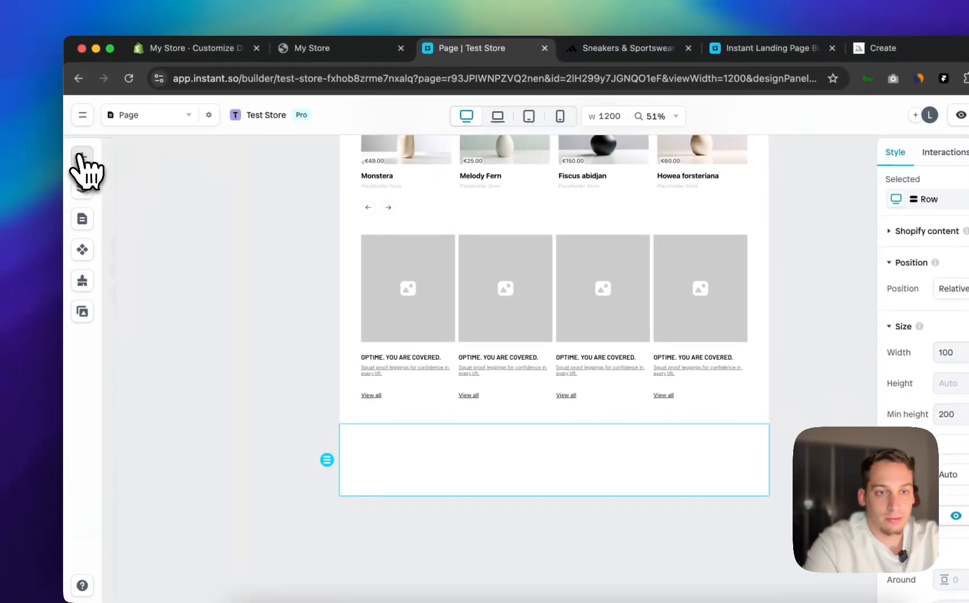
{"action": "left_click", "coordinate": [59, 175]}
{"action": "mouse_move", "coordinate": [153, 363]}
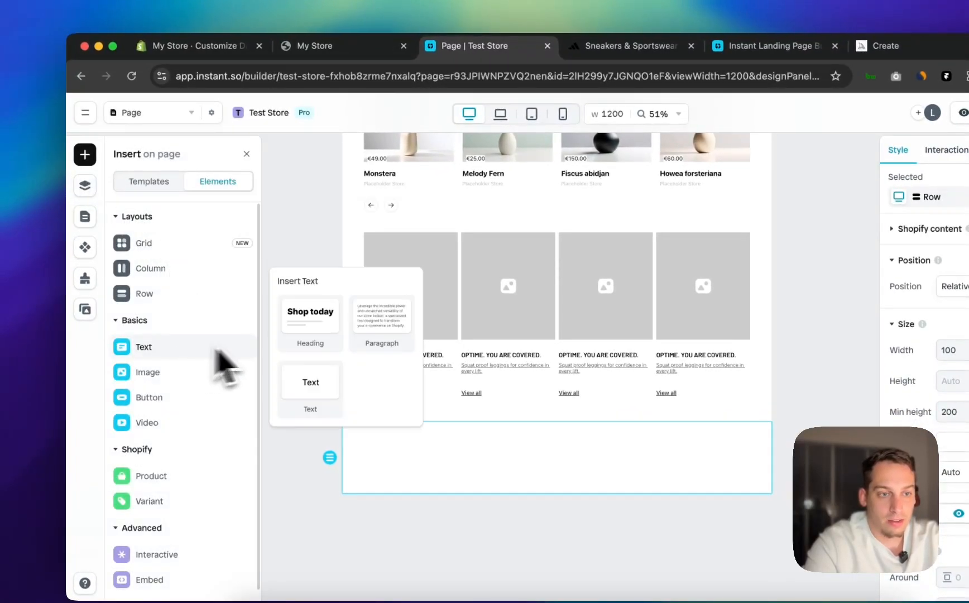
{"action": "left_click_drag", "start_coordinate": [306, 360], "coordinate": [566, 454]}
{"action": "mouse_move", "coordinate": [123, 316]}
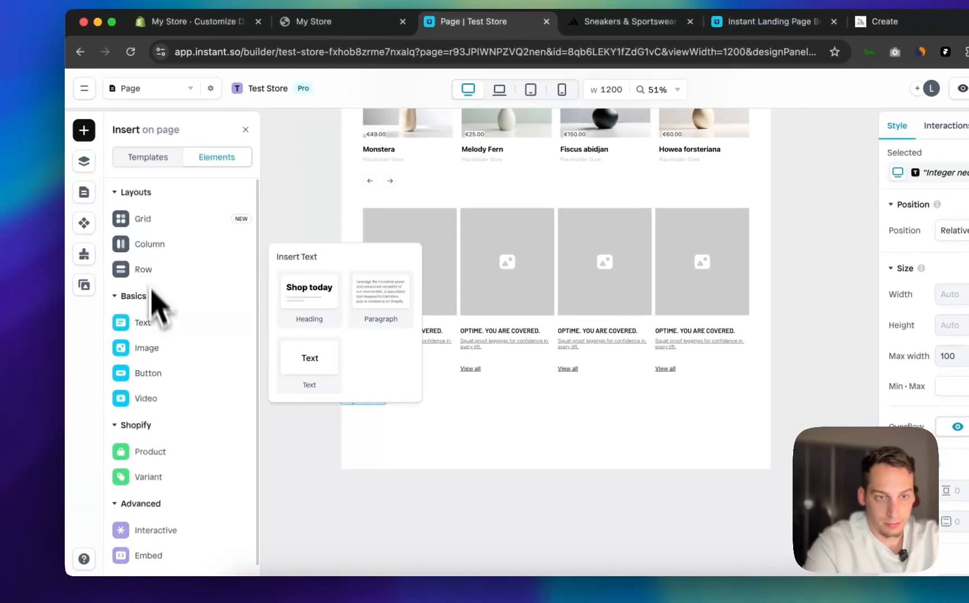
{"action": "left_click_drag", "start_coordinate": [363, 292], "coordinate": [413, 442]}
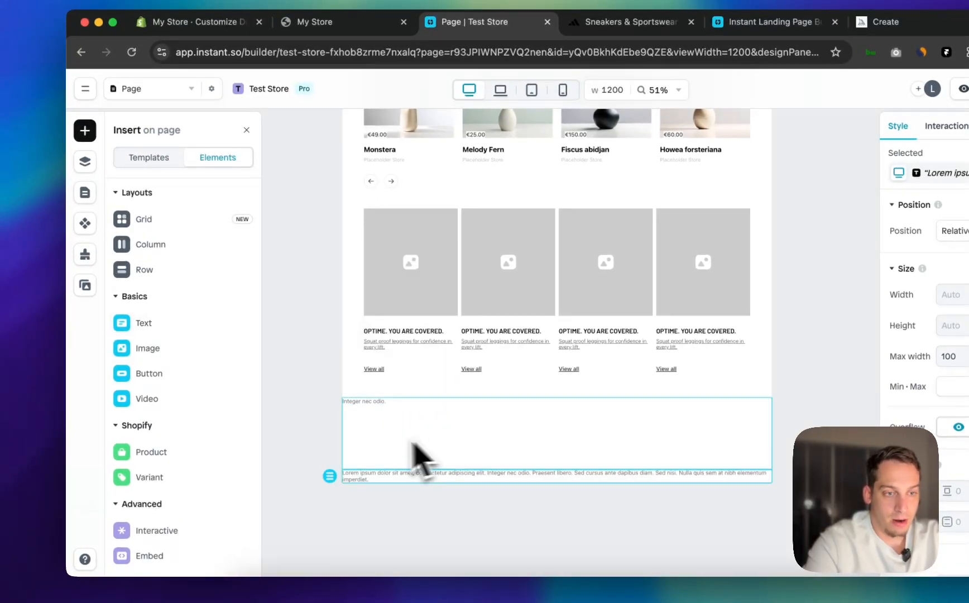
{"action": "left_click_drag", "start_coordinate": [358, 481], "coordinate": [360, 424]}
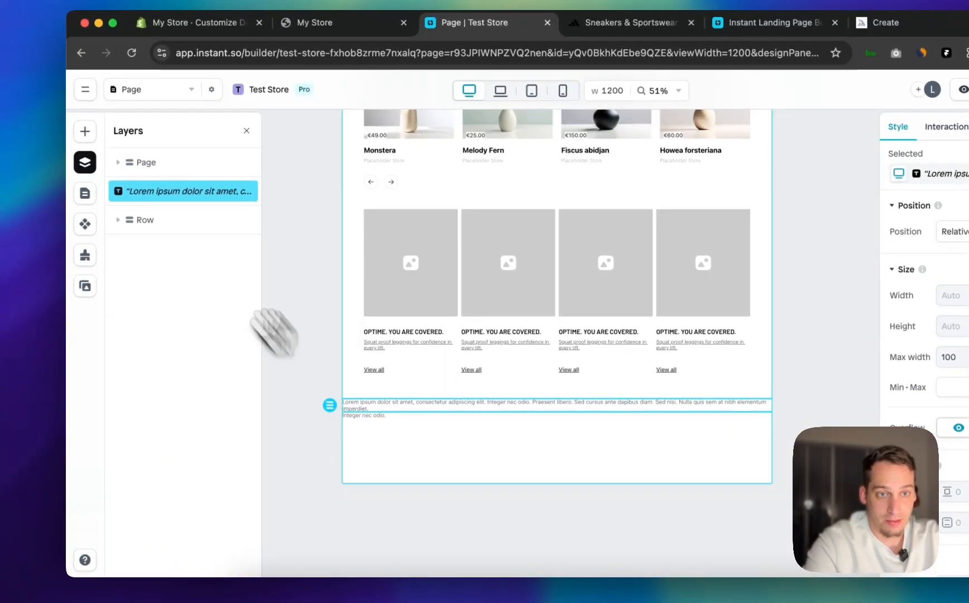
Nest the lorem ipsum paragraph under the short text in the row and move the row into Page below Categories
{"action": "left_click", "coordinate": [119, 176]}
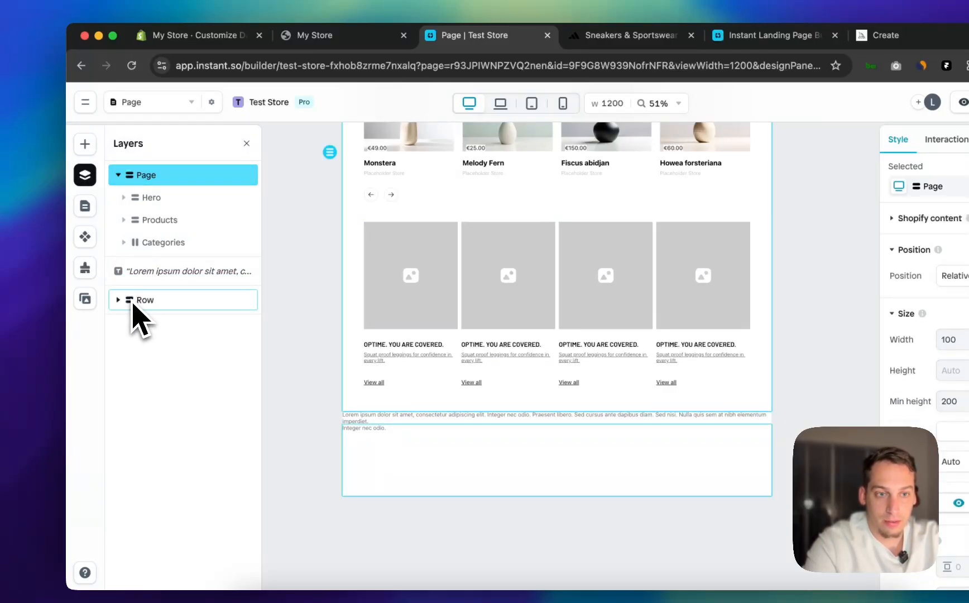
{"action": "left_click_drag", "start_coordinate": [134, 304], "coordinate": [131, 260]}
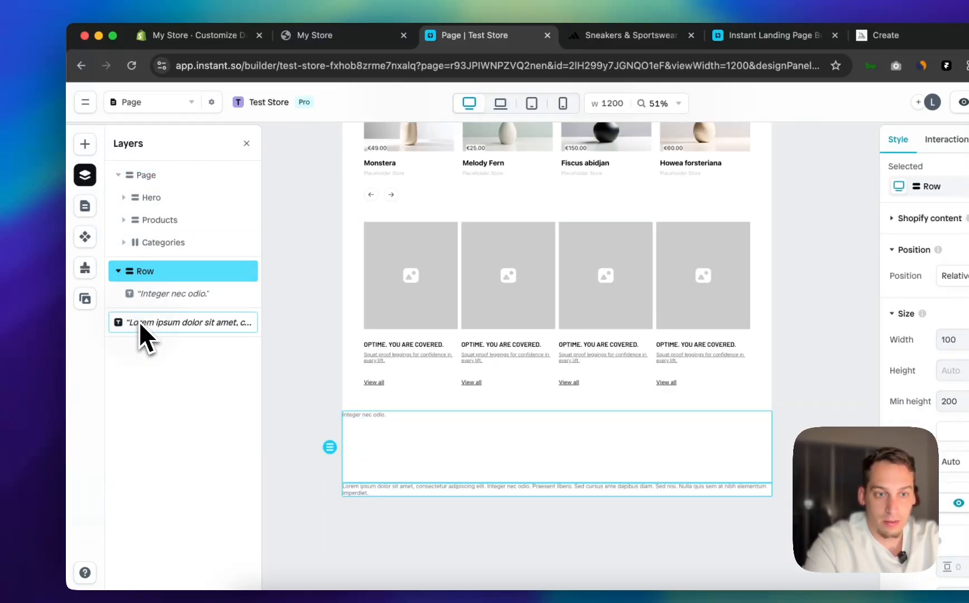
{"action": "mouse_move", "coordinate": [139, 322]}
{"action": "left_mouse_down"}
{"action": "mouse_move", "coordinate": [140, 306]}
{"action": "mouse_move", "coordinate": [143, 315]}
{"action": "left_mouse_up"}
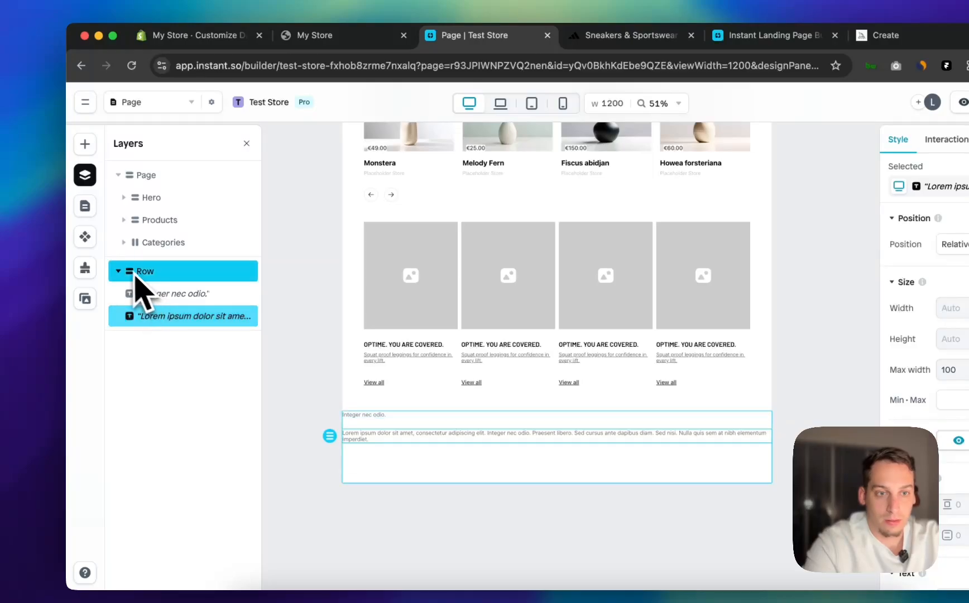
{"action": "left_click_drag", "start_coordinate": [135, 275], "coordinate": [150, 247]}
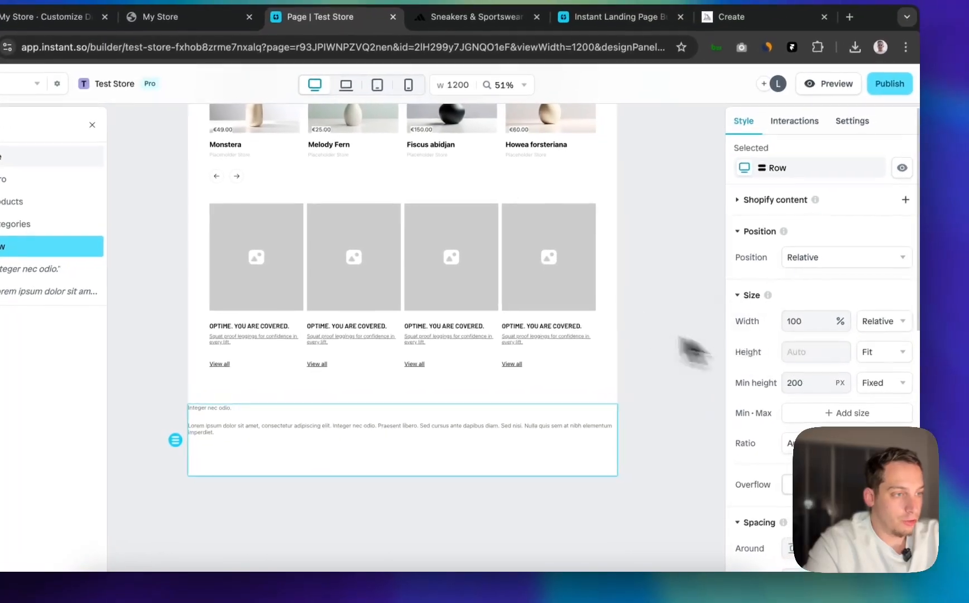
Center the row's content by setting both its distribution and alignment to center
{"action": "scroll", "coordinate": [867, 355], "scroll_direction": "down", "scroll_amount": 5}
{"action": "scroll", "coordinate": [824, 332], "scroll_direction": "up", "scroll_amount": 2}
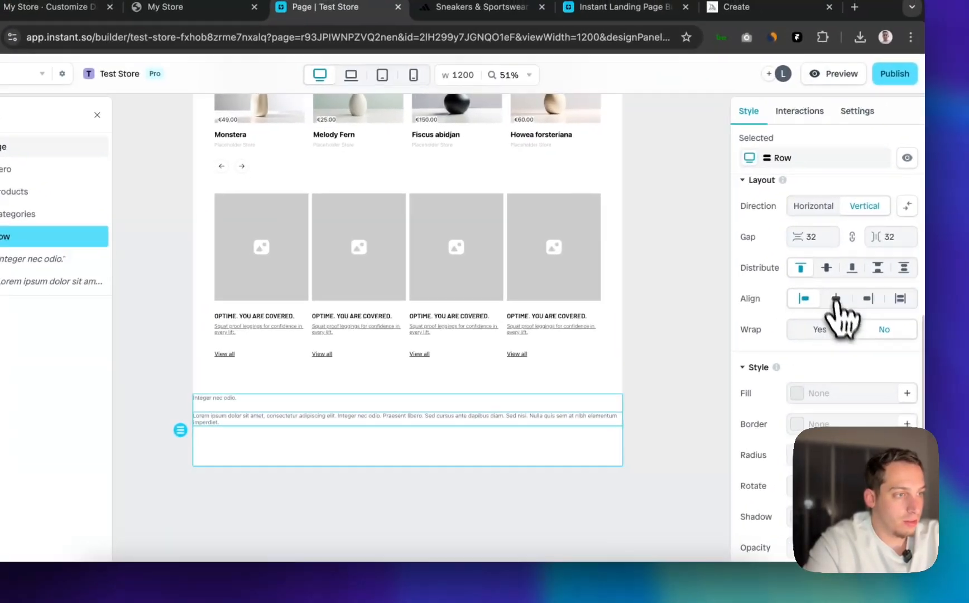
{"action": "left_click", "coordinate": [826, 267]}
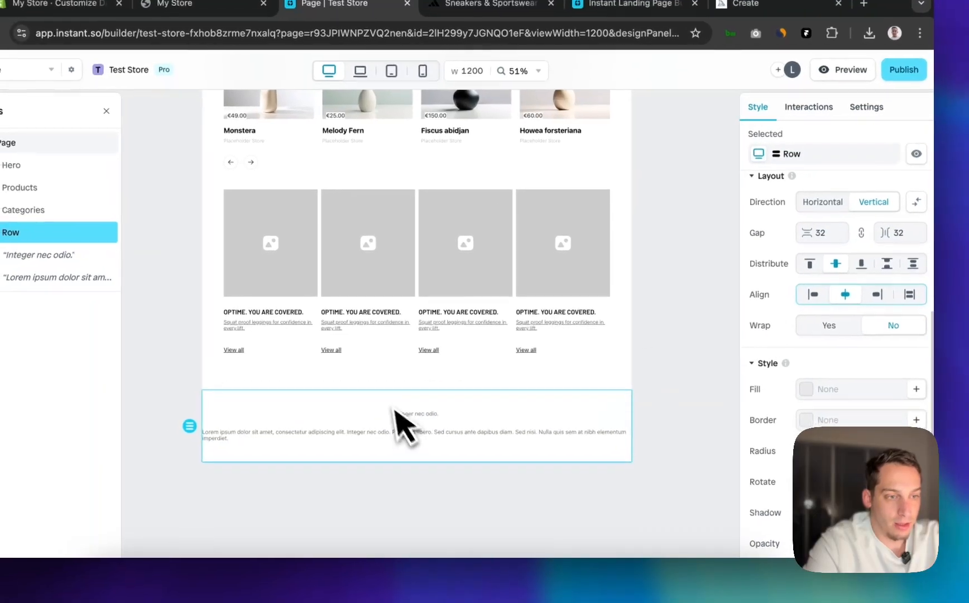
Set the lorem ipsum paragraph's maximum width to a fixed 500 px
{"action": "left_click", "coordinate": [389, 449]}
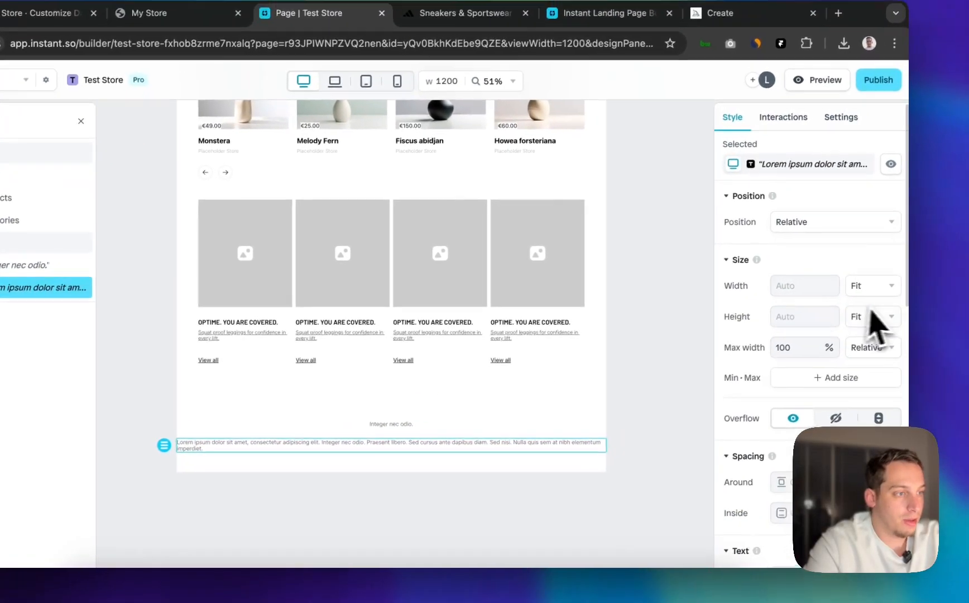
{"action": "left_click", "coordinate": [868, 376]}
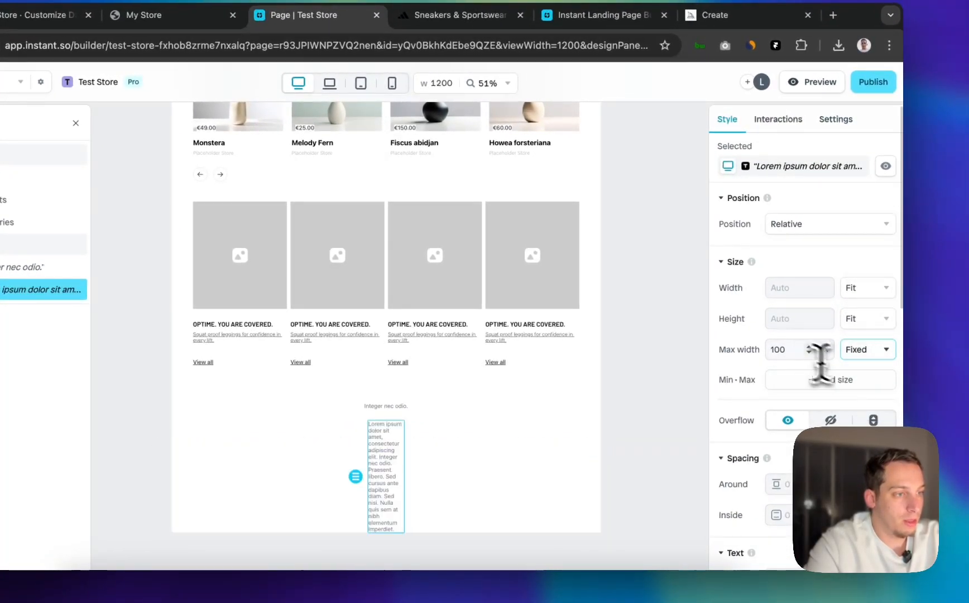
{"action": "key", "text": "BackSpace"}
{"action": "key", "text": "BackSpace"}
{"action": "key", "text": "BackSpace"}
{"action": "type", "text": "500"}
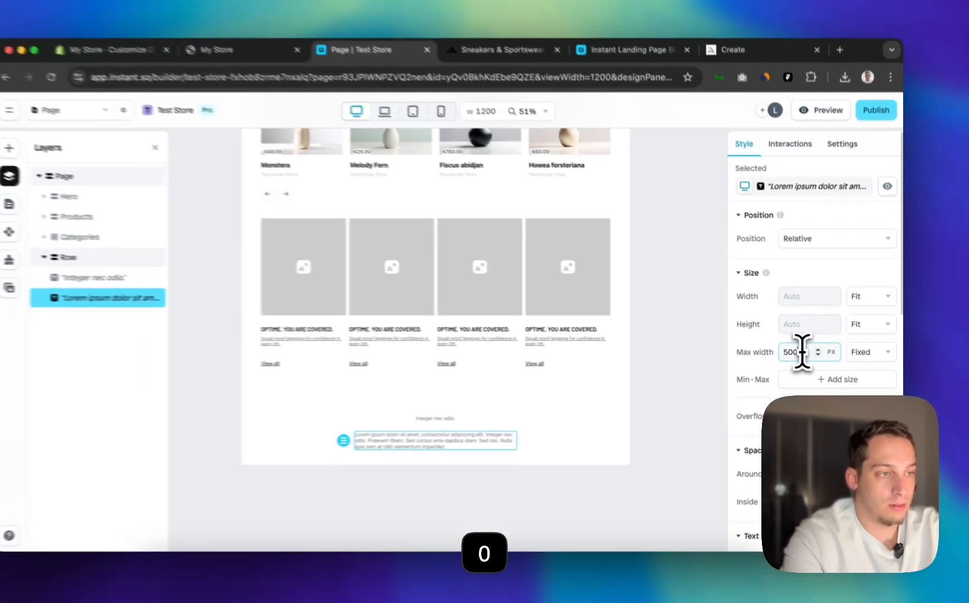
{"action": "key", "text": "BackSpace"}
{"action": "key", "text": "BackSpace"}
{"action": "key", "text": "BackSpace"}
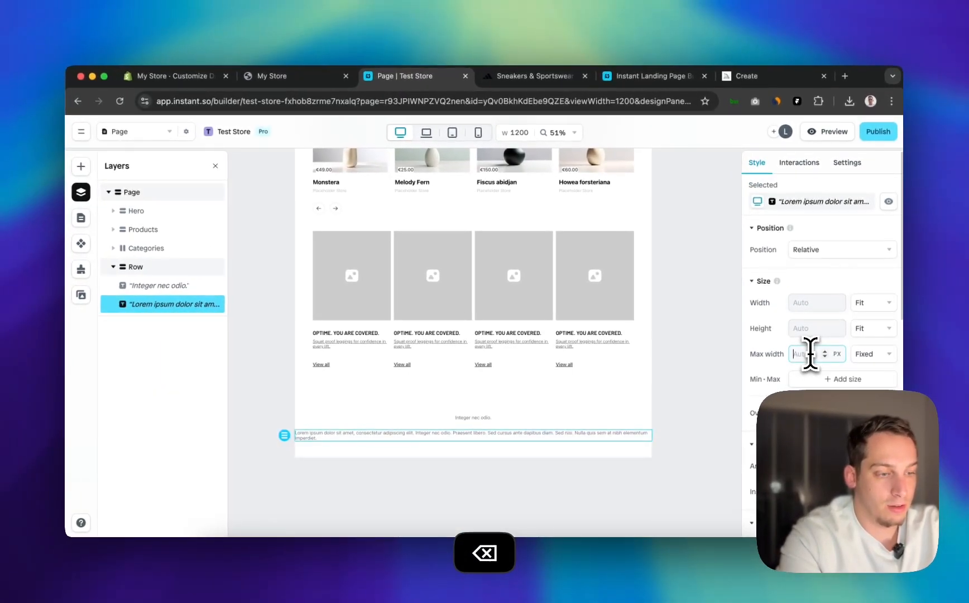
{"action": "type", "text": "500"}
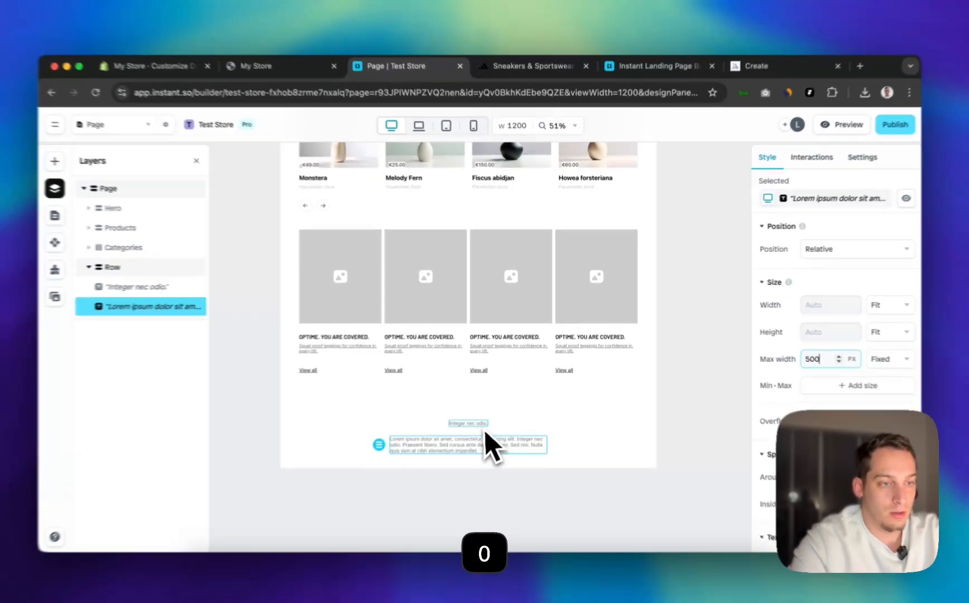
Set the "Integer nec odio." text's color to #FFFFFF and its font to Barlow, using the adidas brand story heading as reference
{"action": "left_click", "coordinate": [473, 415]}
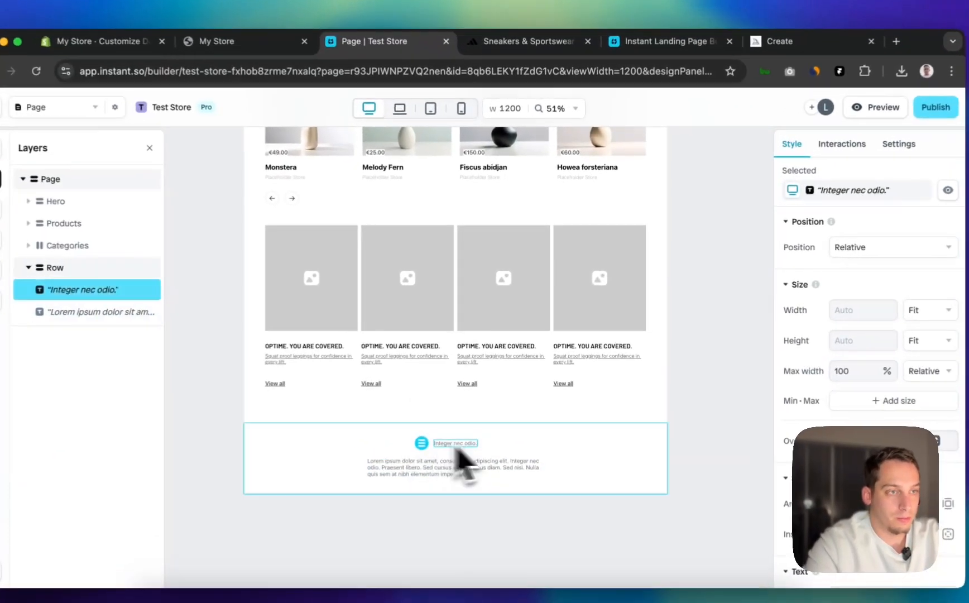
{"action": "left_click", "coordinate": [528, 76]}
{"action": "scroll", "coordinate": [458, 294], "scroll_direction": "up", "scroll_amount": 5}
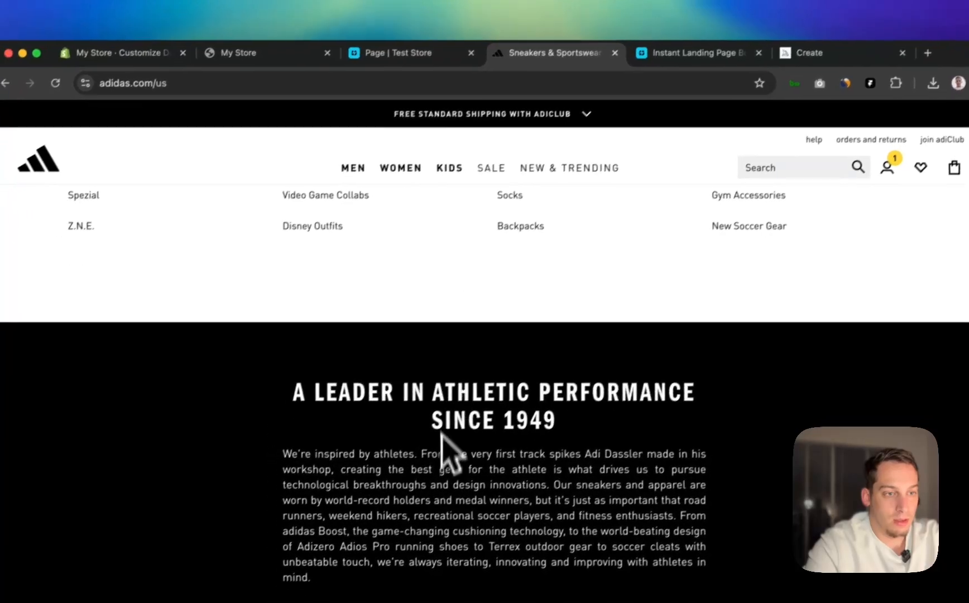
{"action": "left_click", "coordinate": [384, 66]}
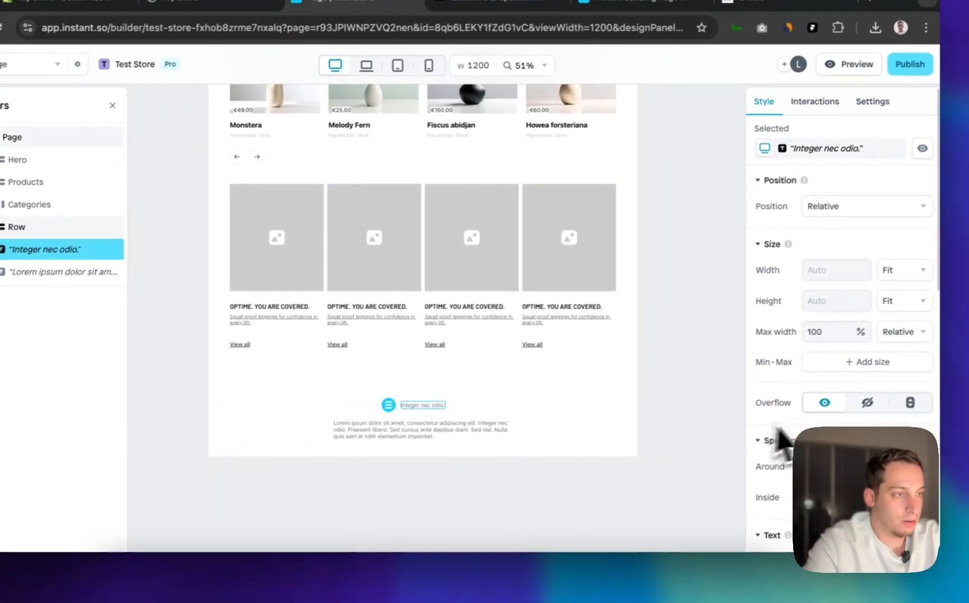
{"action": "scroll", "coordinate": [925, 384], "scroll_direction": "down", "scroll_amount": 5}
{"action": "left_click", "coordinate": [790, 351]}
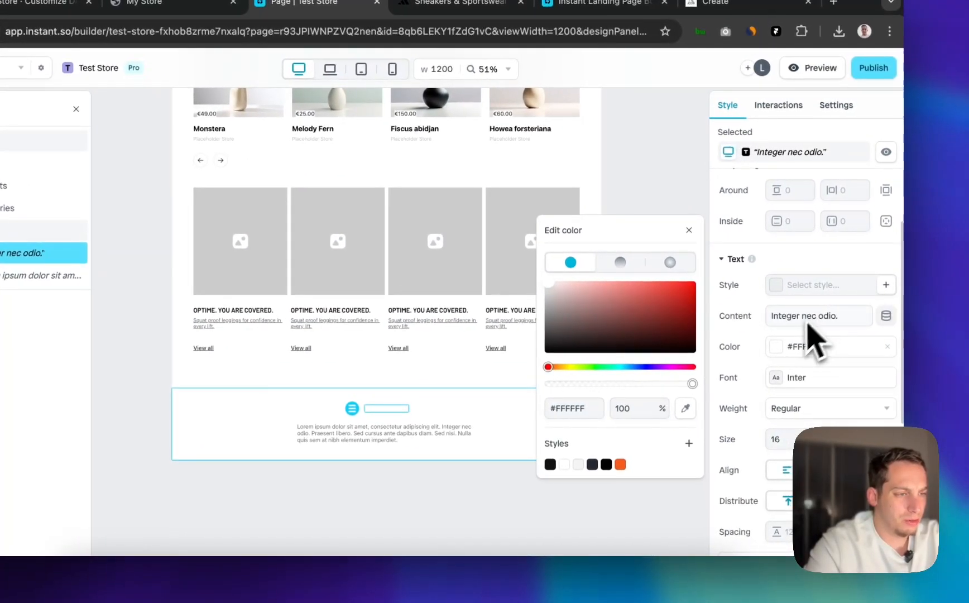
{"action": "left_click", "coordinate": [800, 384]}
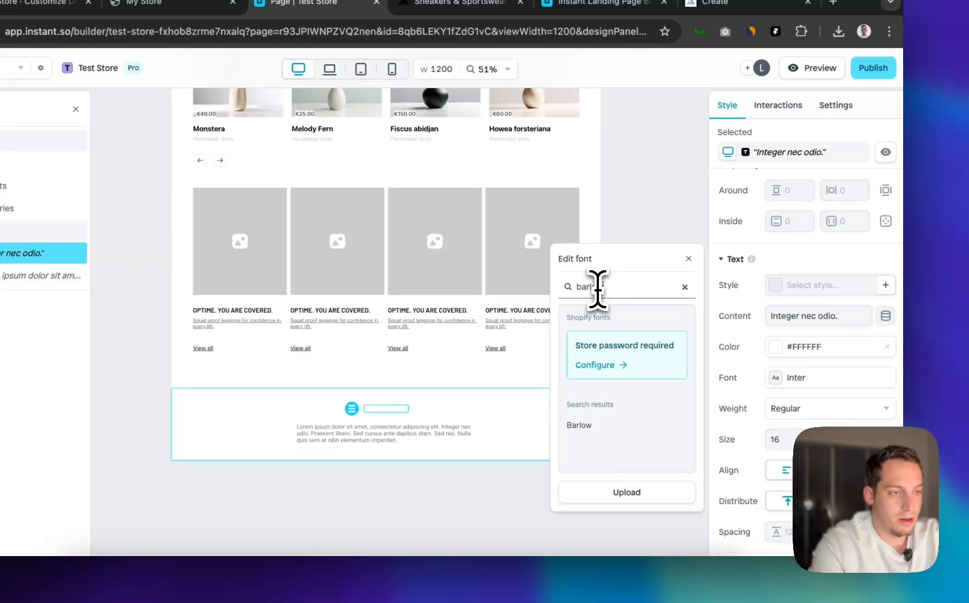
{"action": "left_click", "coordinate": [578, 425]}
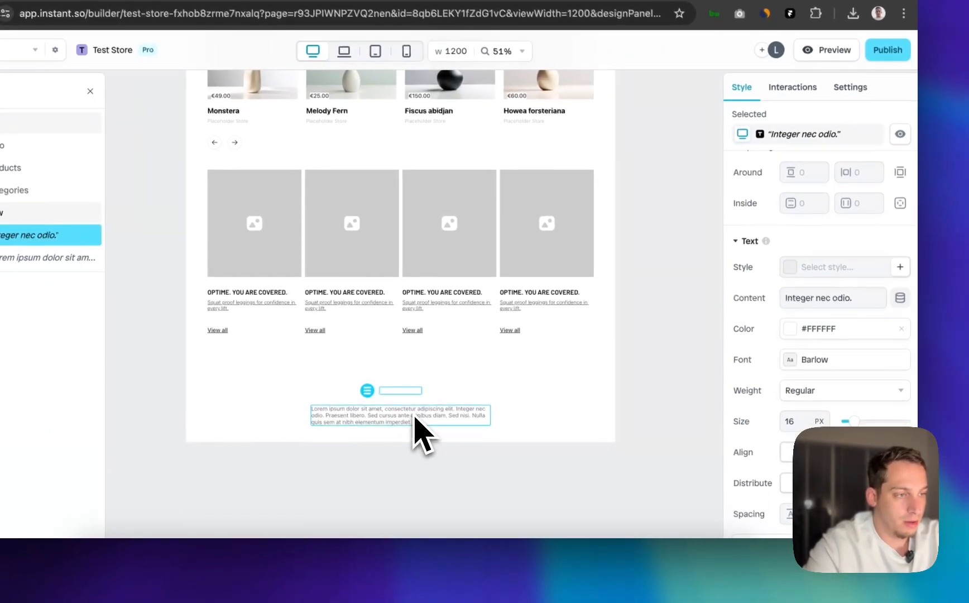
Center-align the lorem ipsum paragraph's text and set its color to light gray #DBDBDB
{"action": "left_click", "coordinate": [416, 427]}
{"action": "scroll", "coordinate": [844, 379], "scroll_direction": "down", "scroll_amount": 5}
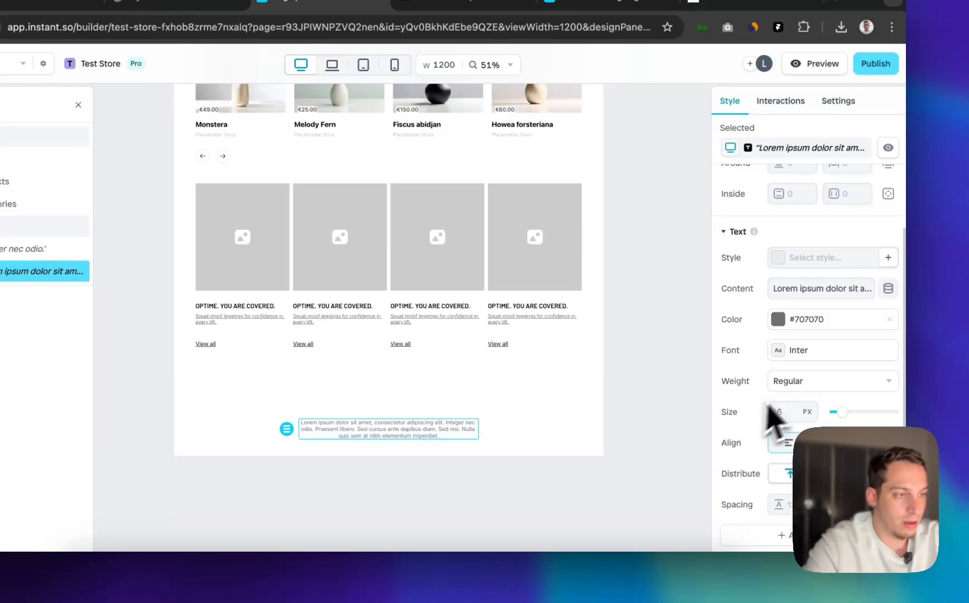
{"action": "left_click", "coordinate": [779, 326]}
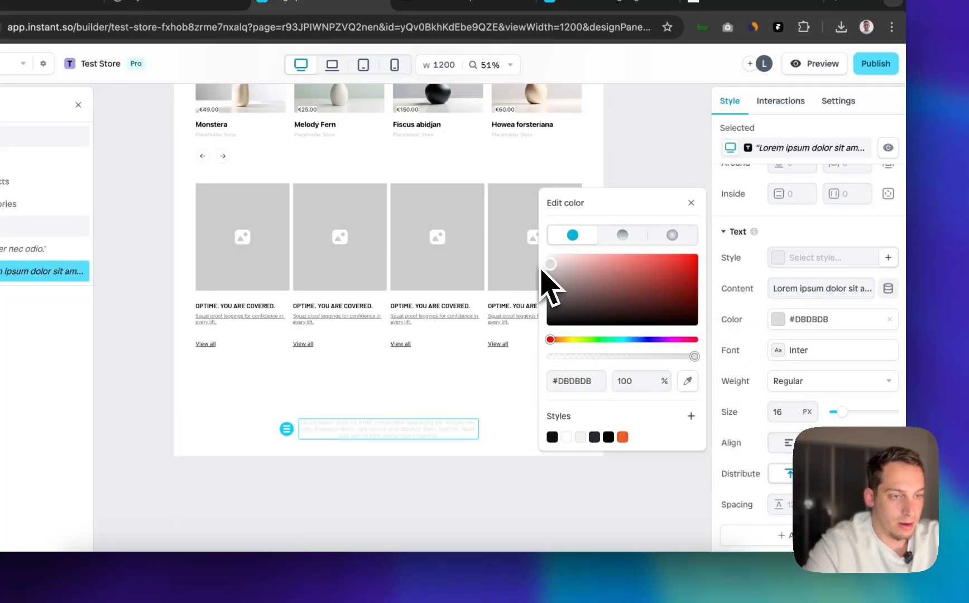
Give the row containing the two texts a dark #292929 solid fill
{"action": "left_click", "coordinate": [245, 420]}
{"action": "scroll", "coordinate": [796, 418], "scroll_direction": "down", "scroll_amount": 4}
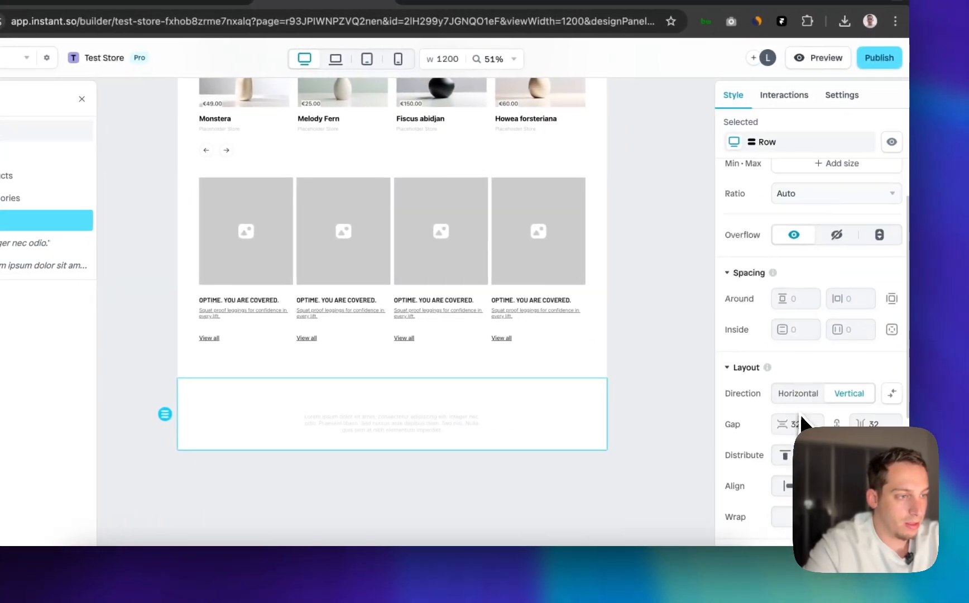
{"action": "scroll", "coordinate": [784, 453], "scroll_direction": "down", "scroll_amount": 5}
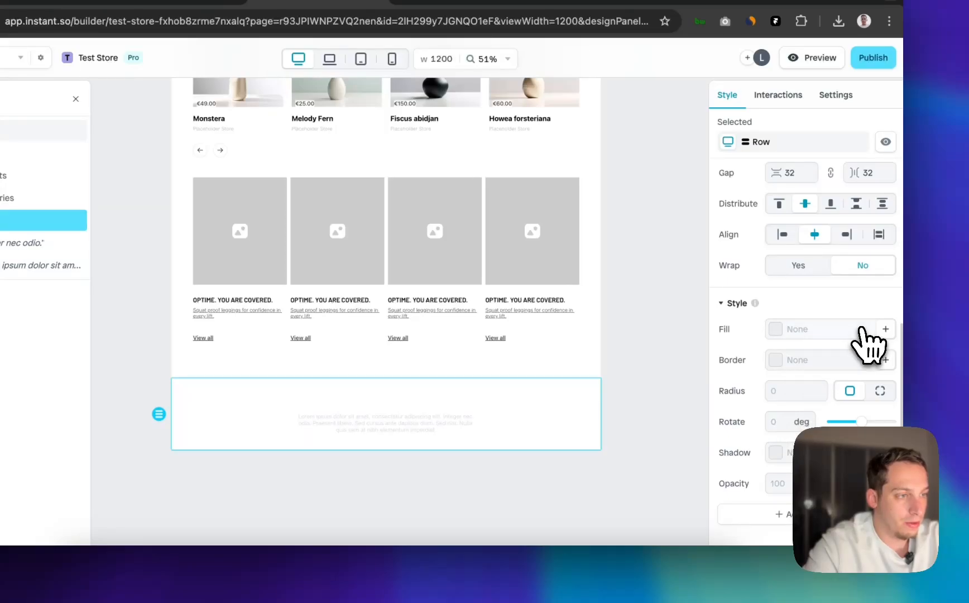
{"action": "left_click", "coordinate": [861, 329]}
{"action": "left_click_drag", "start_coordinate": [661, 334], "coordinate": [514, 347]}
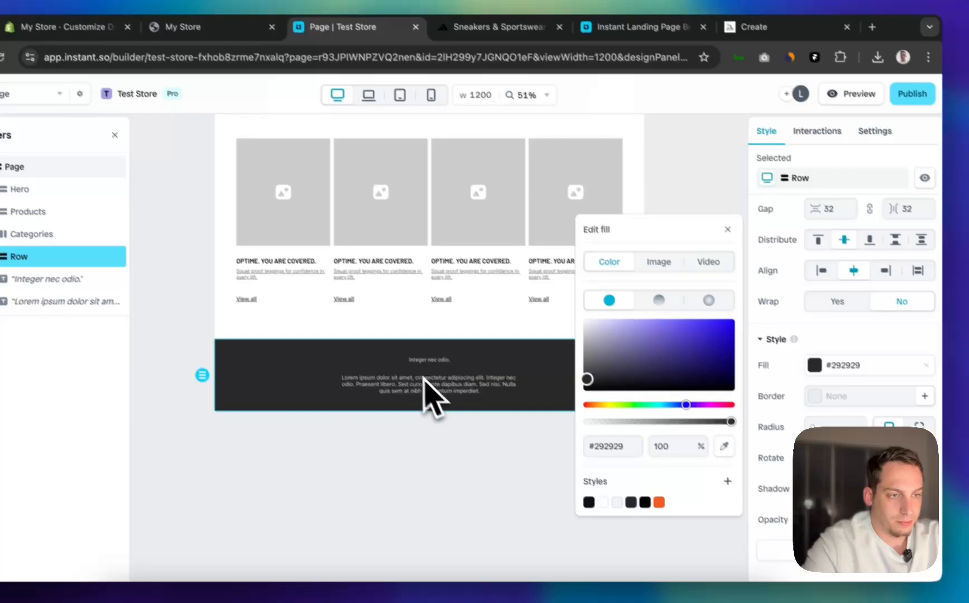
Add the Case property to the "Integer nec odio." text, set it to uppercase, and make the weight Bold
{"action": "left_click", "coordinate": [469, 396]}
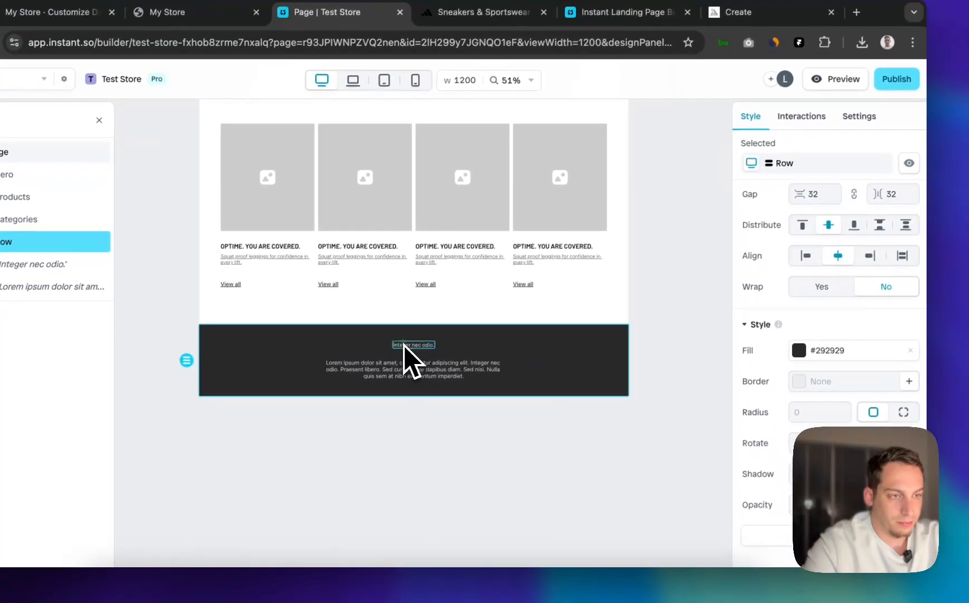
{"action": "scroll", "coordinate": [887, 398], "scroll_direction": "down", "scroll_amount": 7}
{"action": "scroll", "coordinate": [806, 331], "scroll_direction": "down", "scroll_amount": 2}
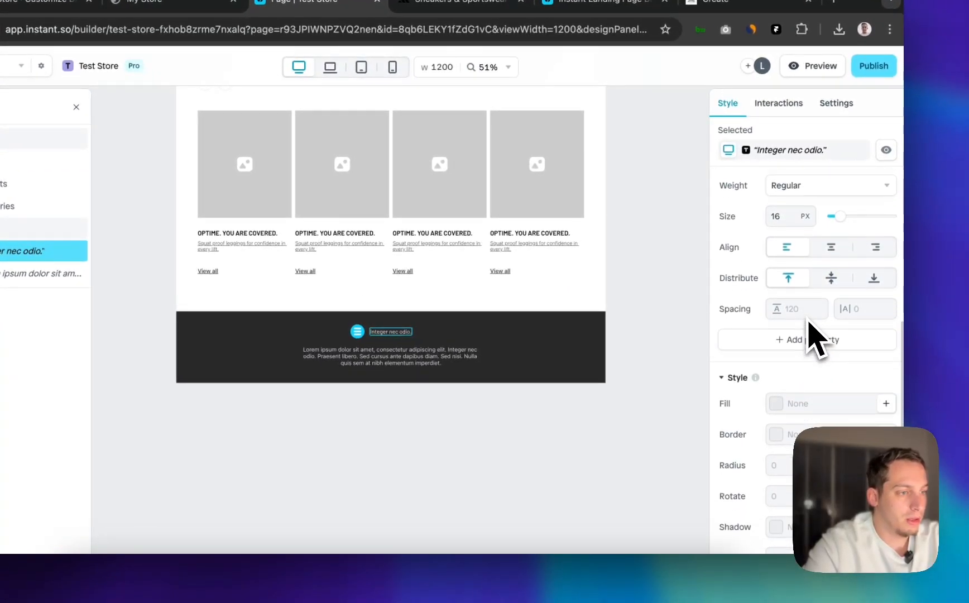
{"action": "scroll", "coordinate": [811, 330], "scroll_direction": "up", "scroll_amount": 4}
{"action": "scroll", "coordinate": [812, 335], "scroll_direction": "up", "scroll_amount": 2}
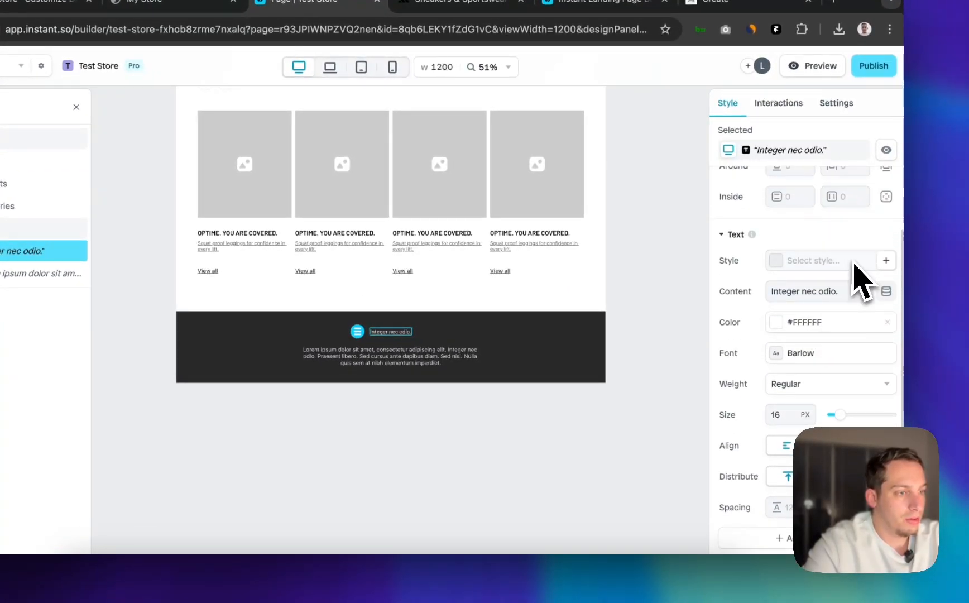
{"action": "scroll", "coordinate": [854, 266], "scroll_direction": "down", "scroll_amount": 5}
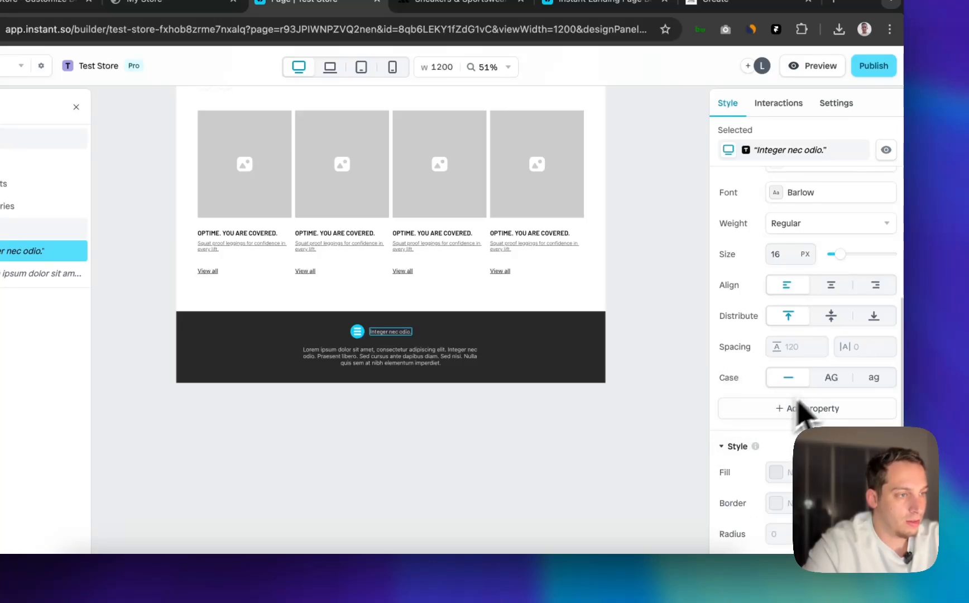
{"action": "scroll", "coordinate": [821, 346], "scroll_direction": "up", "scroll_amount": 2}
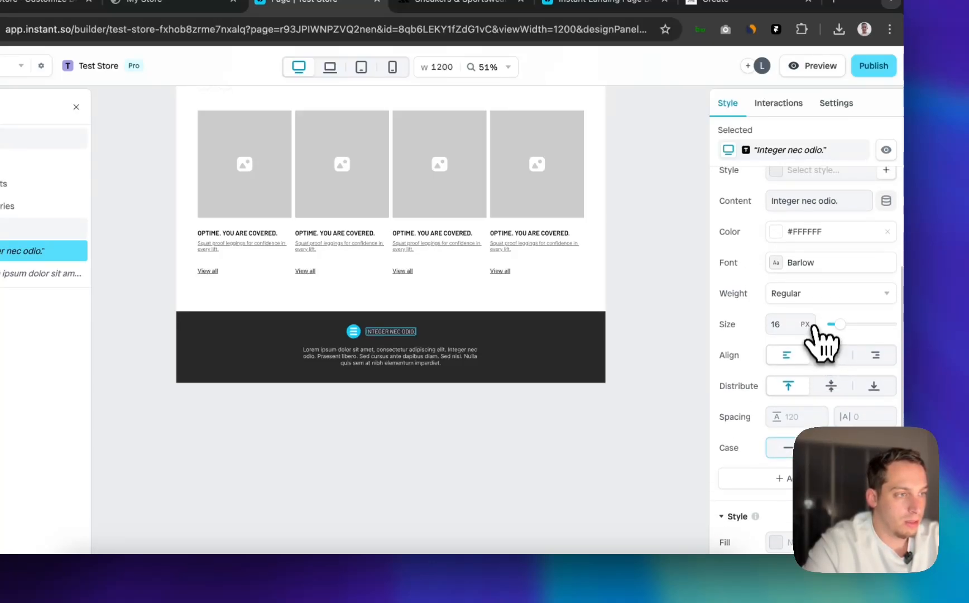
{"action": "left_click", "coordinate": [782, 436]}
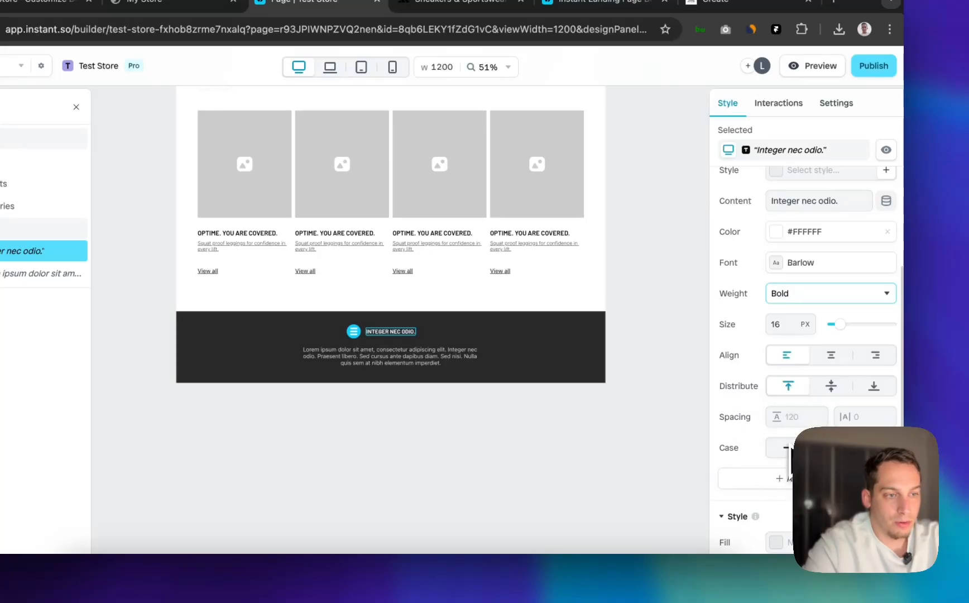
Switch to the adidas site and copy the three brand story paragraphs starting with "We're inspired by athletes"
{"action": "left_click", "coordinate": [415, 357]}
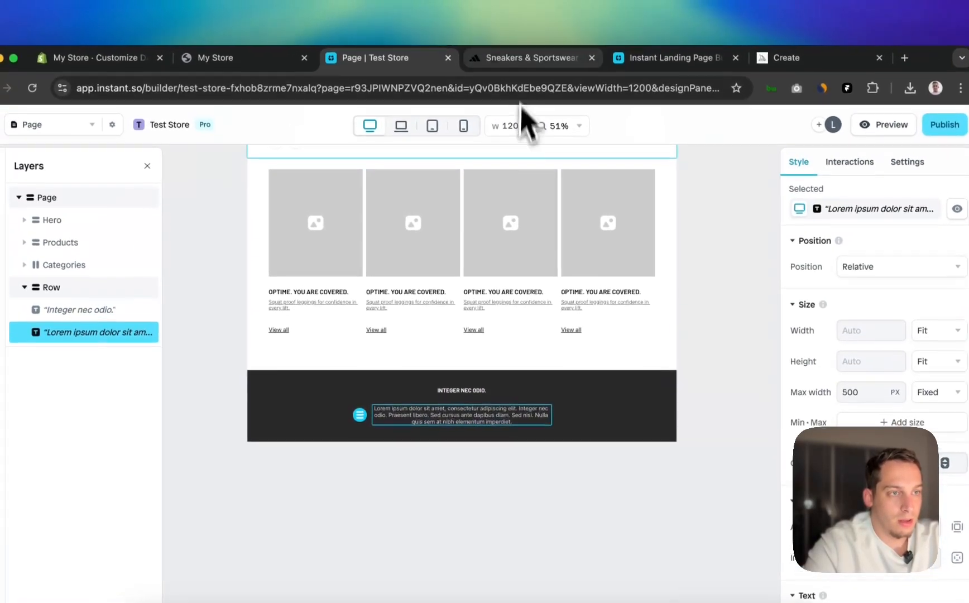
{"action": "left_click", "coordinate": [446, 2]}
{"action": "scroll", "coordinate": [542, 470], "scroll_direction": "down", "scroll_amount": 3}
{"action": "scroll", "coordinate": [543, 470], "scroll_direction": "down", "scroll_amount": 3}
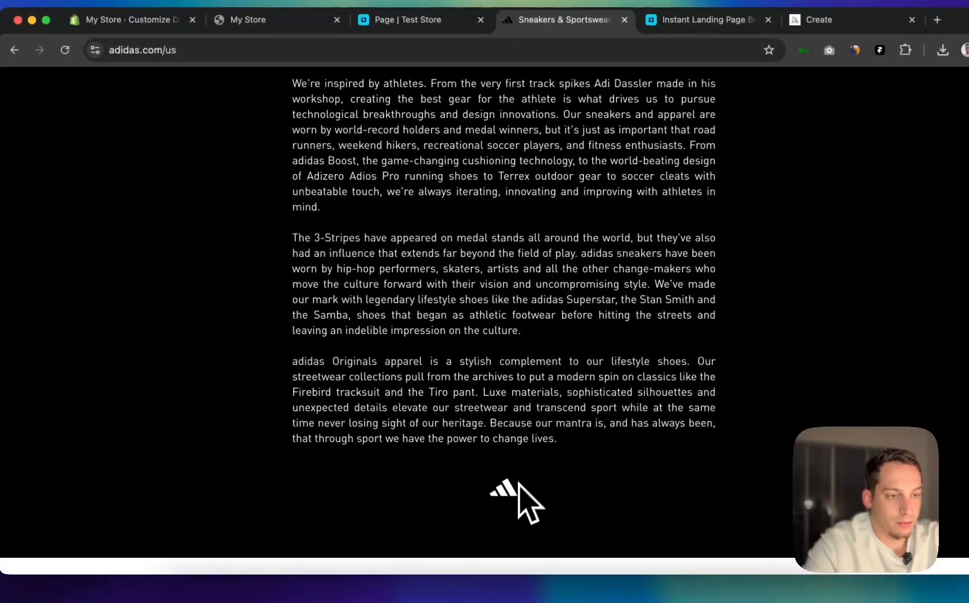
{"action": "left_click_drag", "start_coordinate": [566, 444], "coordinate": [306, 55]}
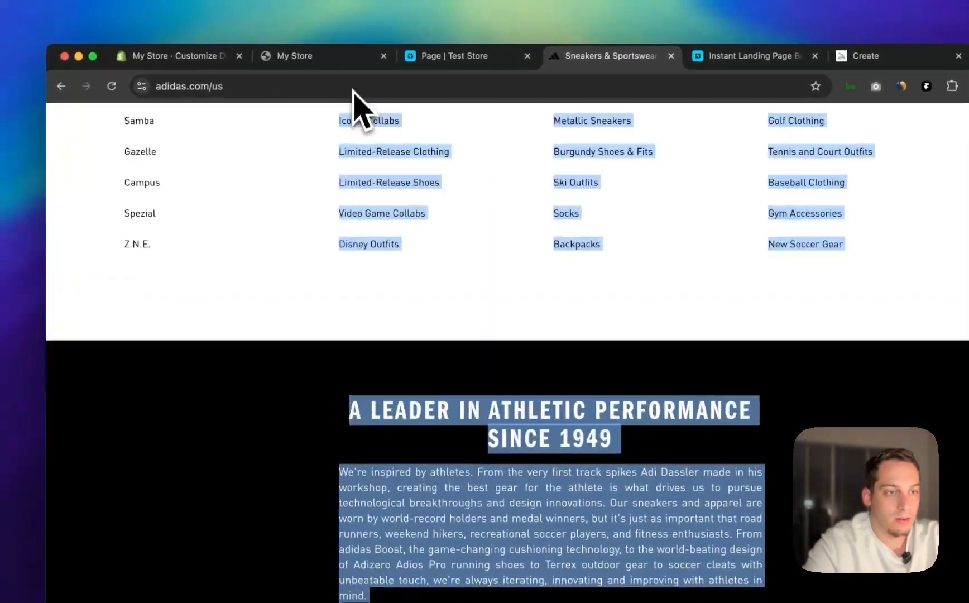
{"action": "left_click_drag", "start_coordinate": [353, 89], "coordinate": [310, 454]}
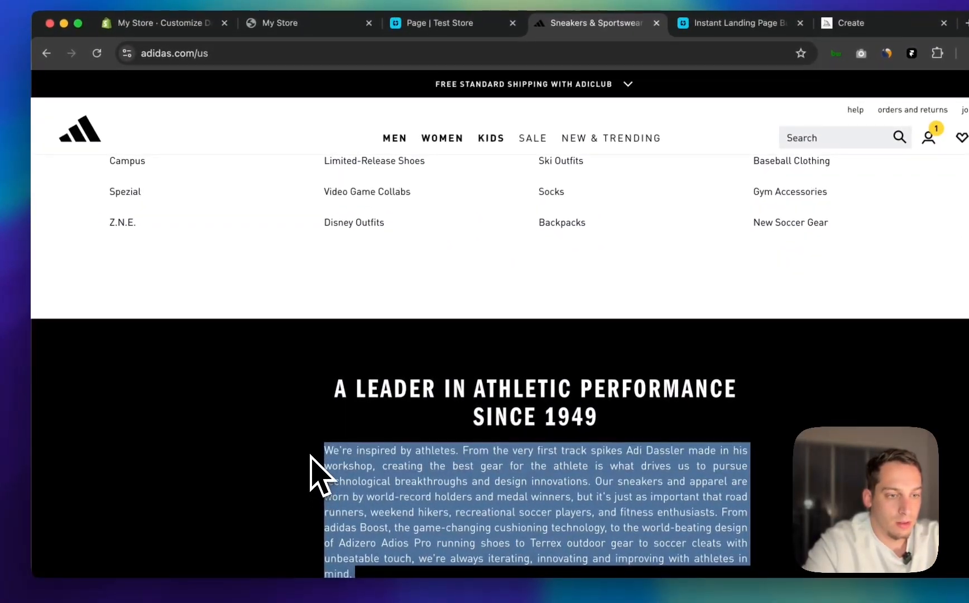
{"action": "key", "text": "super+c"}
Back in the page builder, replace the lorem ipsum text with the copied paragraphs and separate them with blank lines
{"action": "left_click", "coordinate": [440, 22]}
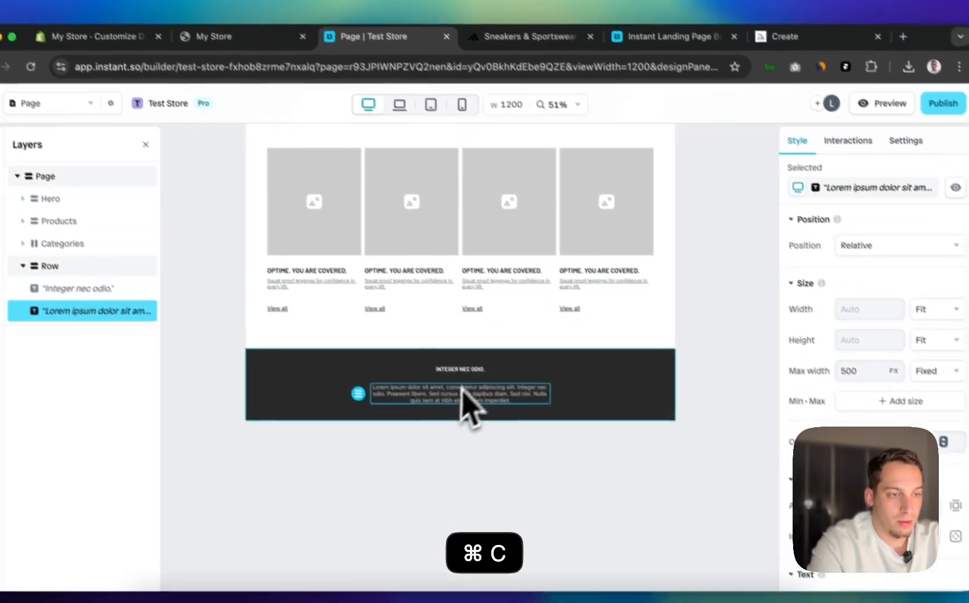
{"action": "double_click", "coordinate": [510, 382]}
{"action": "key", "text": "super+v"}
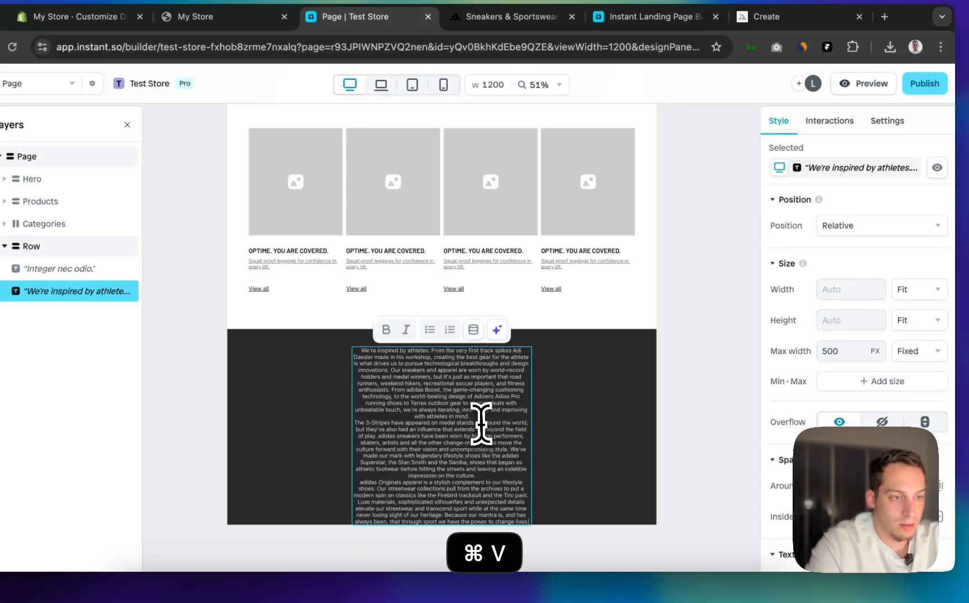
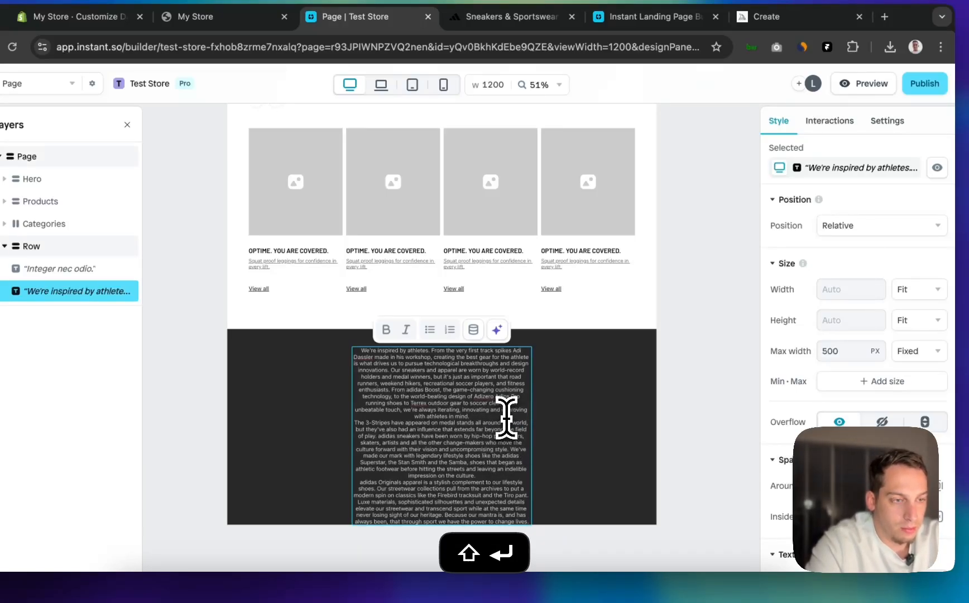
{"action": "key", "text": "Return"}
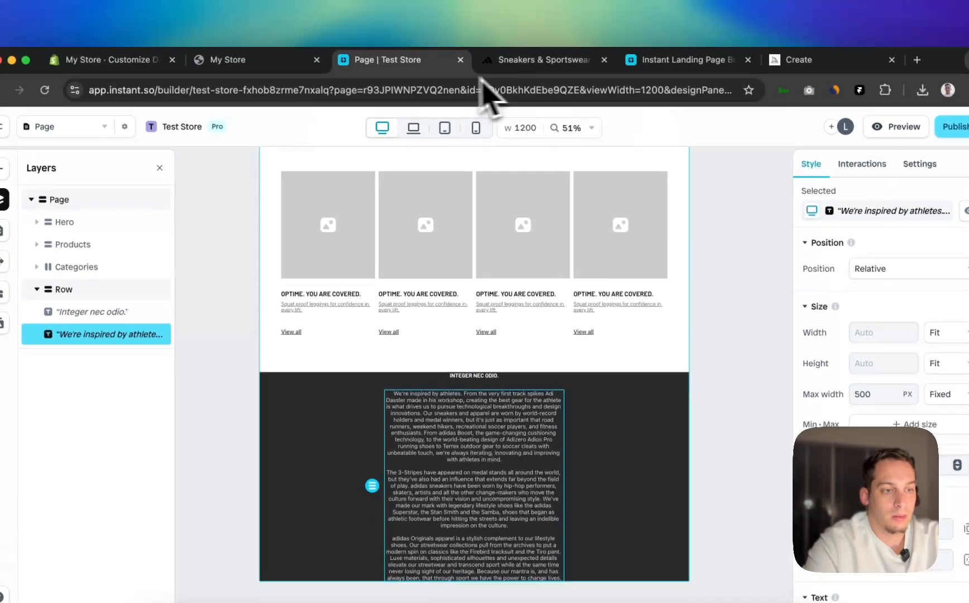
Copy the adidas heading "A leader in athletic performance since 1949" and replace the "Integer nec odio." text with it
{"action": "left_click", "coordinate": [511, 17]}
{"action": "left_click", "coordinate": [455, 424]}
{"action": "scroll", "coordinate": [446, 421], "scroll_direction": "down", "scroll_amount": 3}
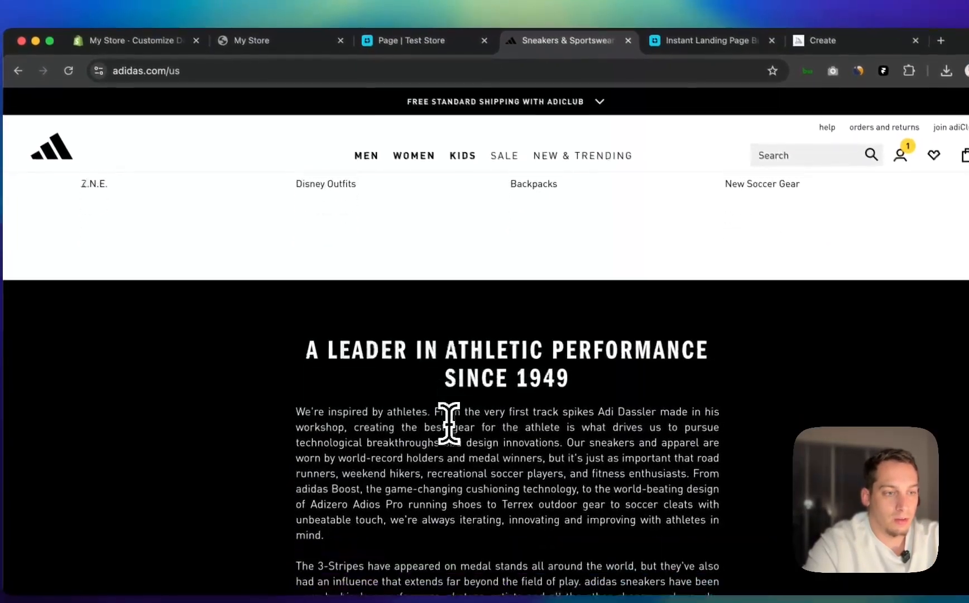
{"action": "left_click_drag", "start_coordinate": [563, 361], "coordinate": [358, 340]}
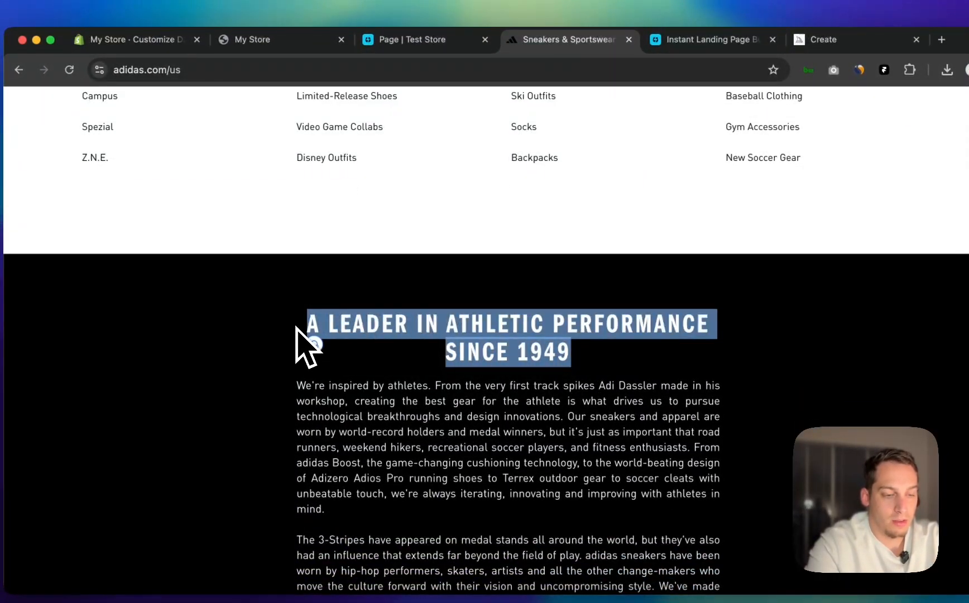
{"action": "key", "text": "super+c"}
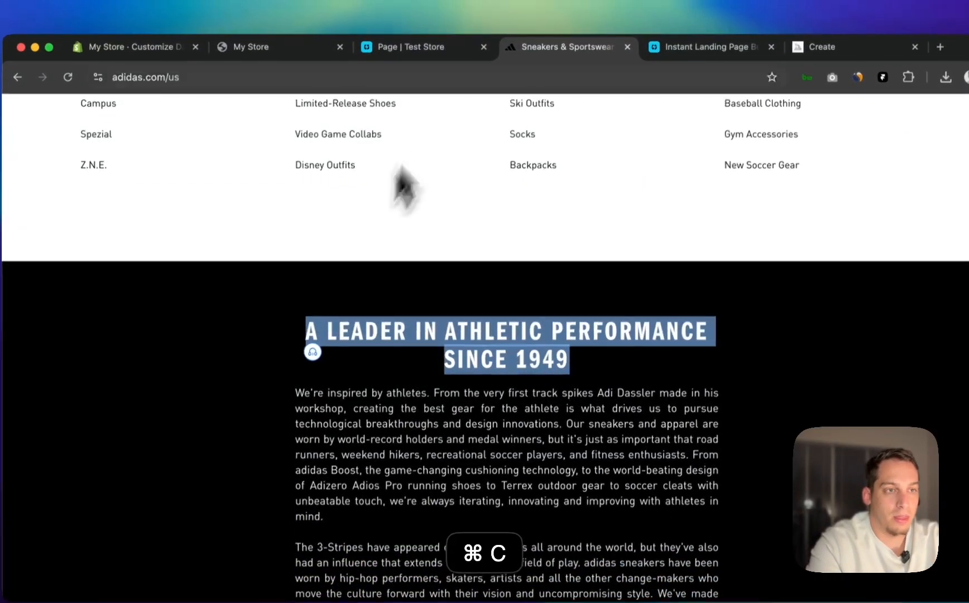
{"action": "left_click", "coordinate": [413, 39]}
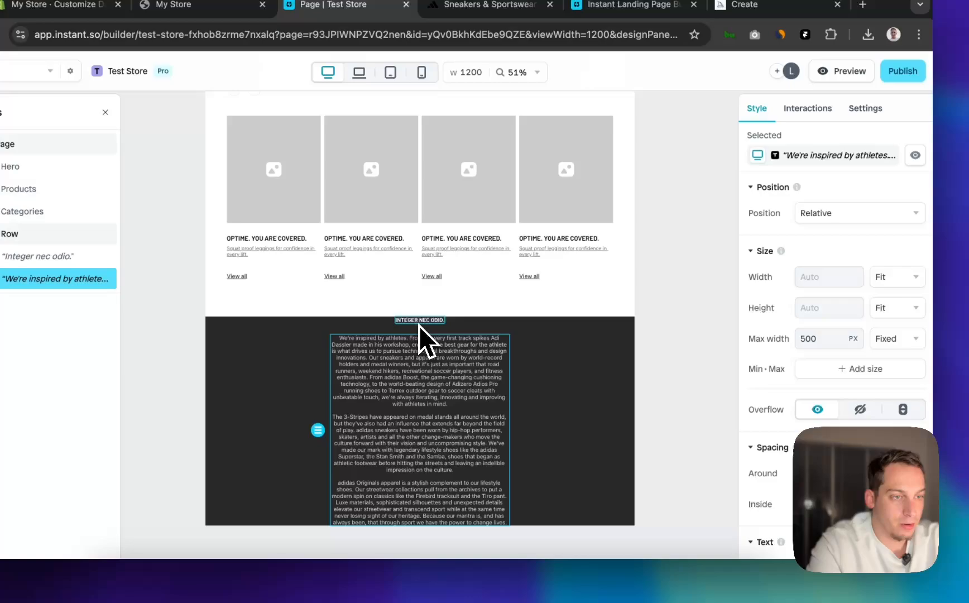
{"action": "double_click", "coordinate": [419, 322]}
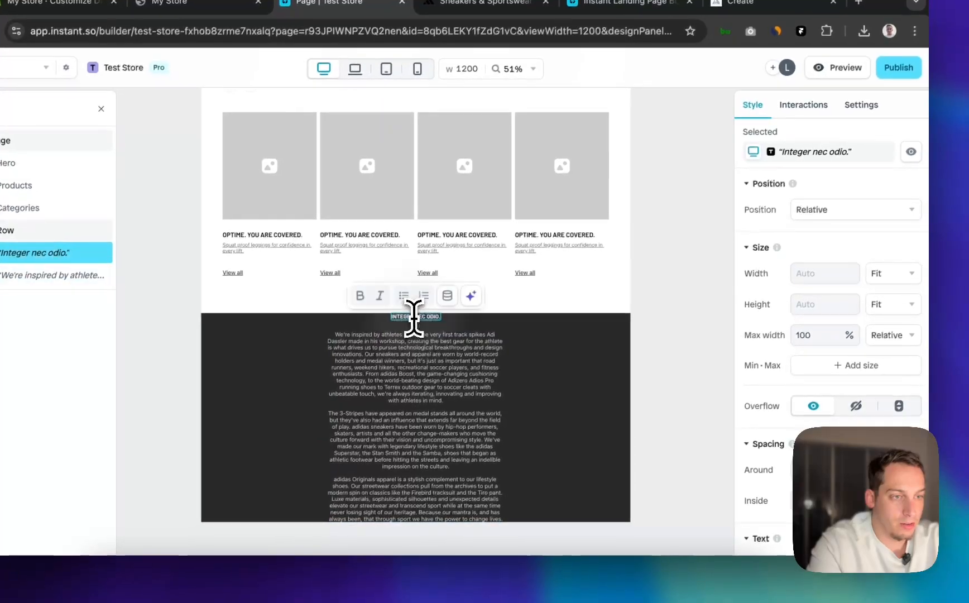
{"action": "key", "text": "super+v"}
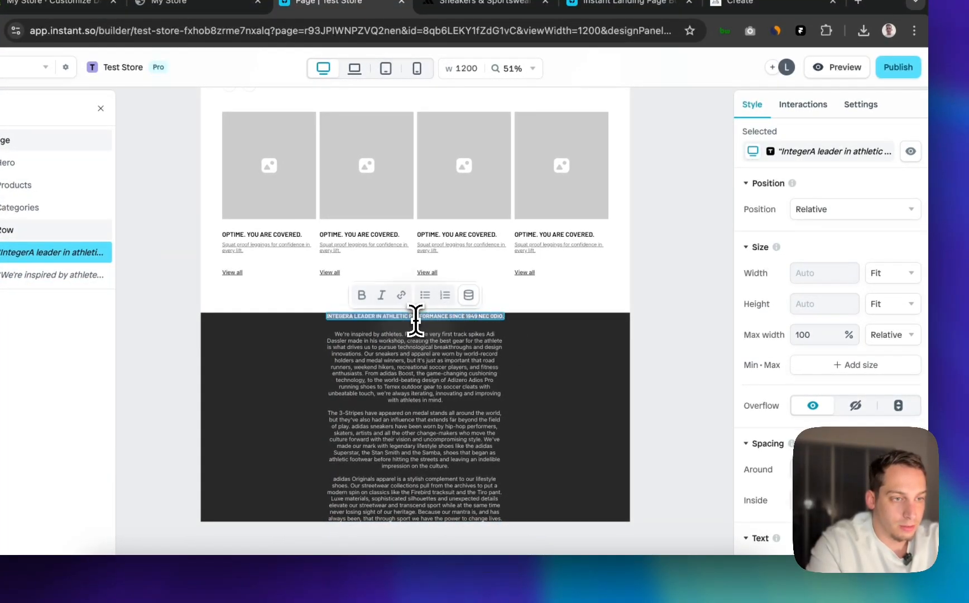
Set the brand story heading's font size to 24 px
{"action": "scroll", "coordinate": [803, 413], "scroll_direction": "down", "scroll_amount": 6}
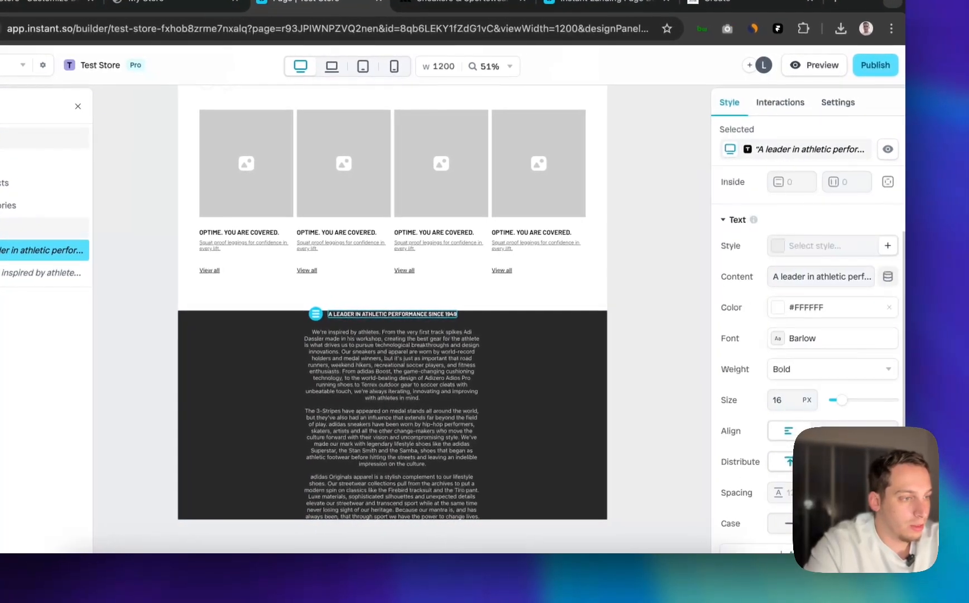
{"action": "left_click", "coordinate": [788, 397]}
{"action": "left_click", "coordinate": [789, 398]}
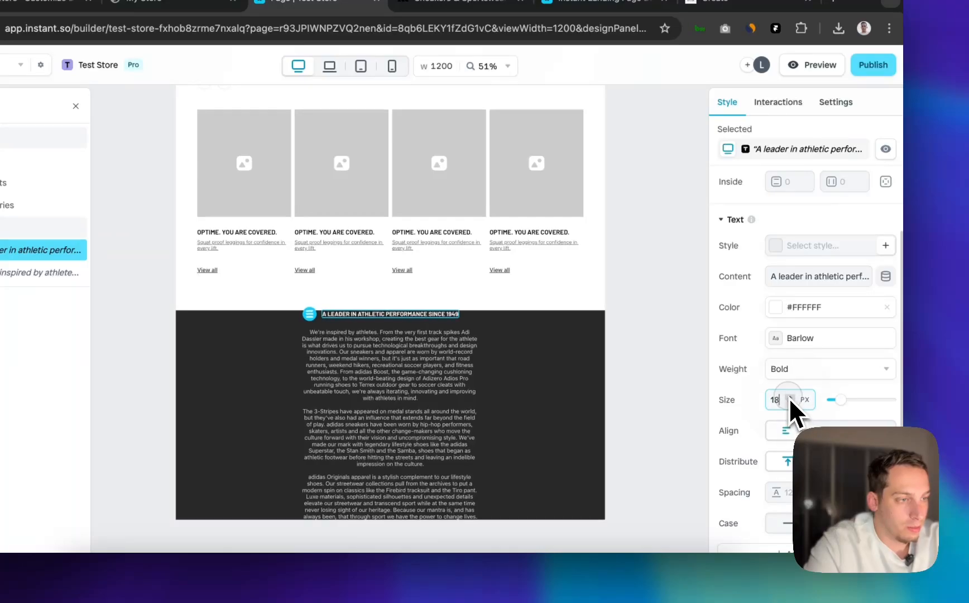
{"action": "left_click", "coordinate": [789, 397]}
{"action": "left_click", "coordinate": [788, 398]}
{"action": "left_click", "coordinate": [790, 398]}
{"action": "left_click", "coordinate": [790, 397]}
{"action": "left_click", "coordinate": [789, 397]}
{"action": "left_click", "coordinate": [789, 398]}
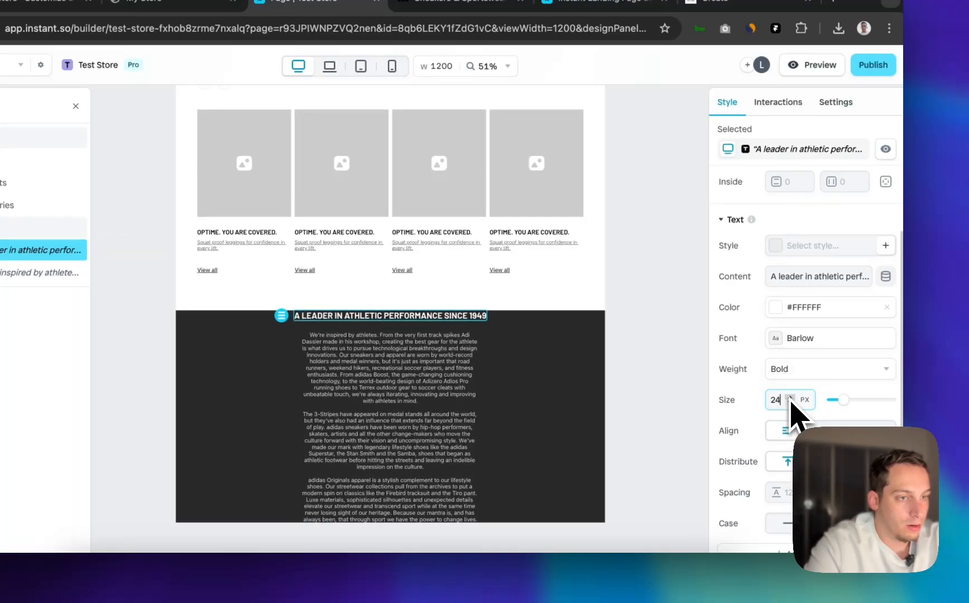
{"action": "scroll", "coordinate": [802, 335], "scroll_direction": "up", "scroll_amount": 5}
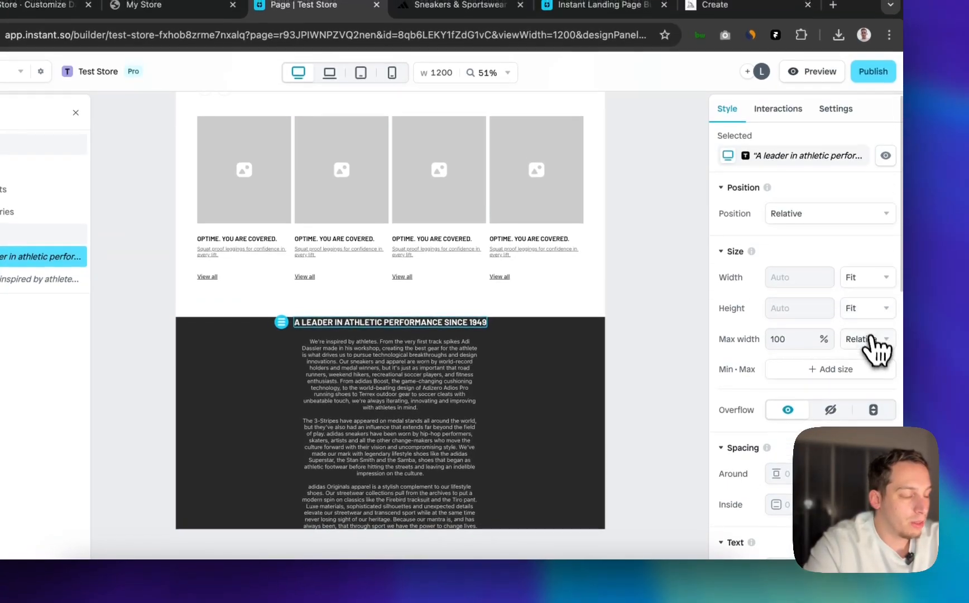
Switch the brand story heading's maximum width to a fixed value and set it to 400 px
{"action": "left_click", "coordinate": [867, 332]}
{"action": "left_click", "coordinate": [859, 369]}
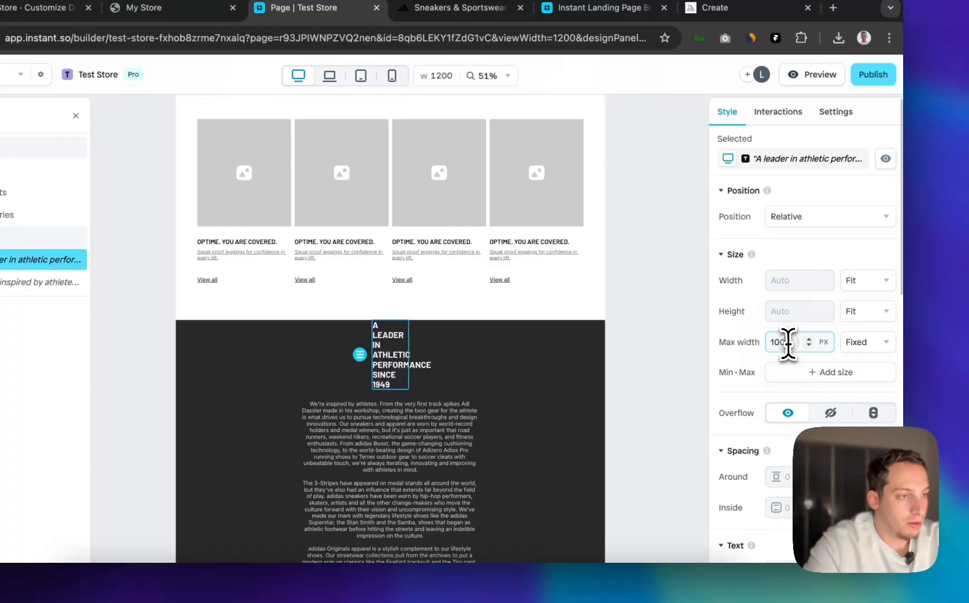
{"action": "key", "text": "BackSpace"}
{"action": "key", "text": "BackSpace"}
{"action": "key", "text": "BackSpace"}
{"action": "type", "text": "500"}
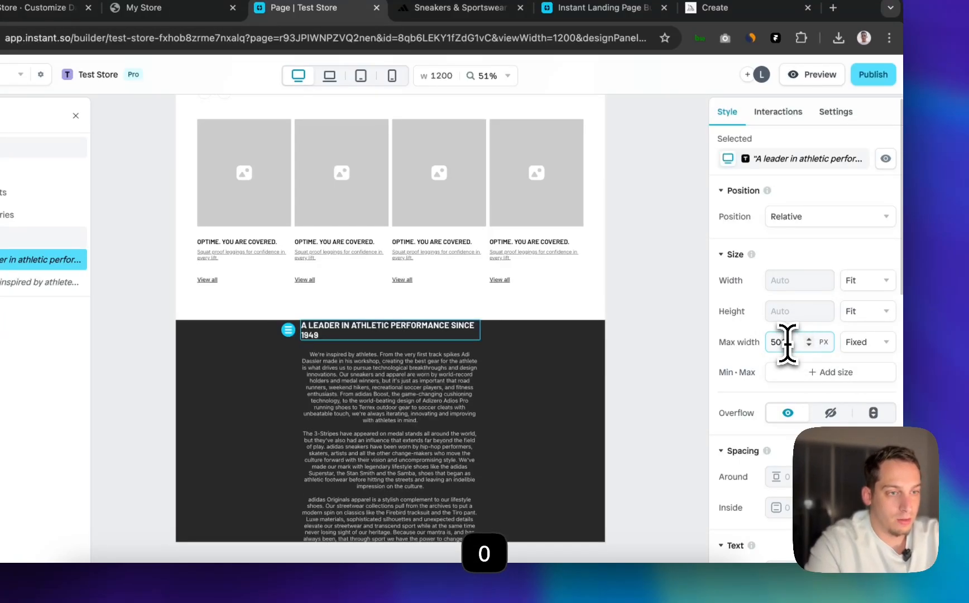
{"action": "key", "text": "BackSpace"}
{"action": "key", "text": "BackSpace"}
{"action": "key", "text": "BackSpace"}
{"action": "type", "text": "5"}
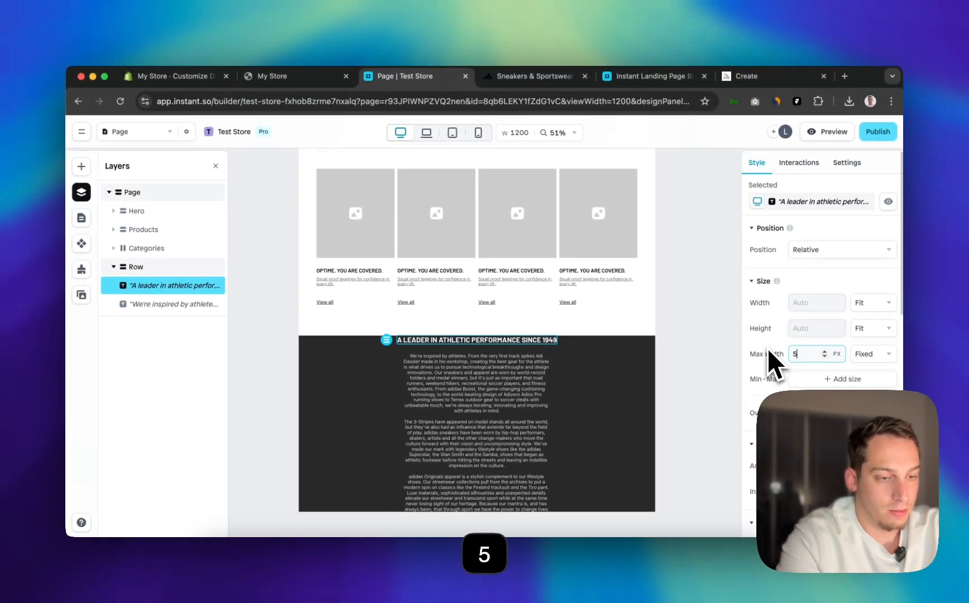
{"action": "key", "text": "BackSpace"}
{"action": "type", "text": "400"}
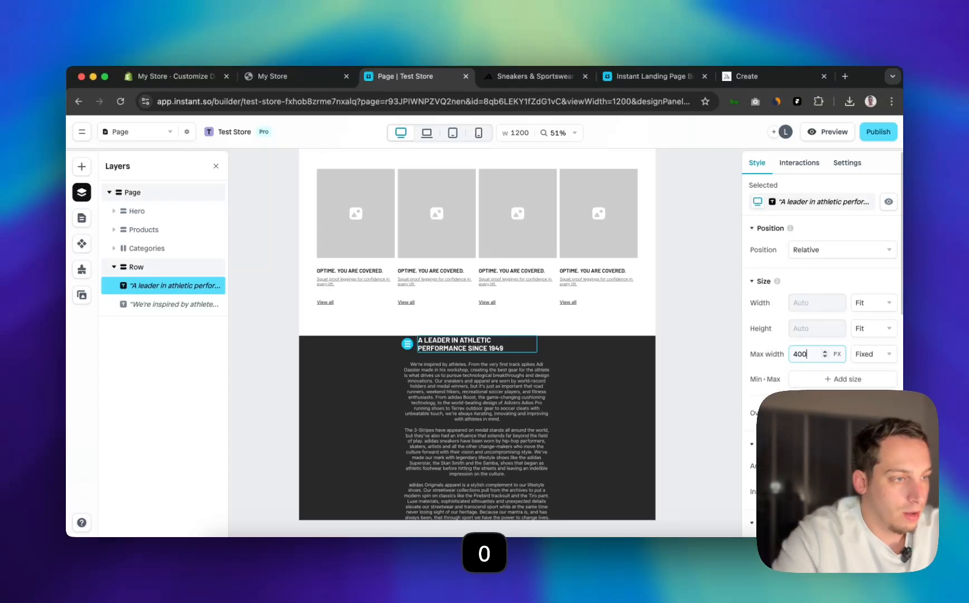
Center-align the brand story heading's text and deselect it
{"action": "scroll", "coordinate": [821, 335], "scroll_direction": "down", "scroll_amount": 5}
{"action": "scroll", "coordinate": [820, 335], "scroll_direction": "down", "scroll_amount": 1}
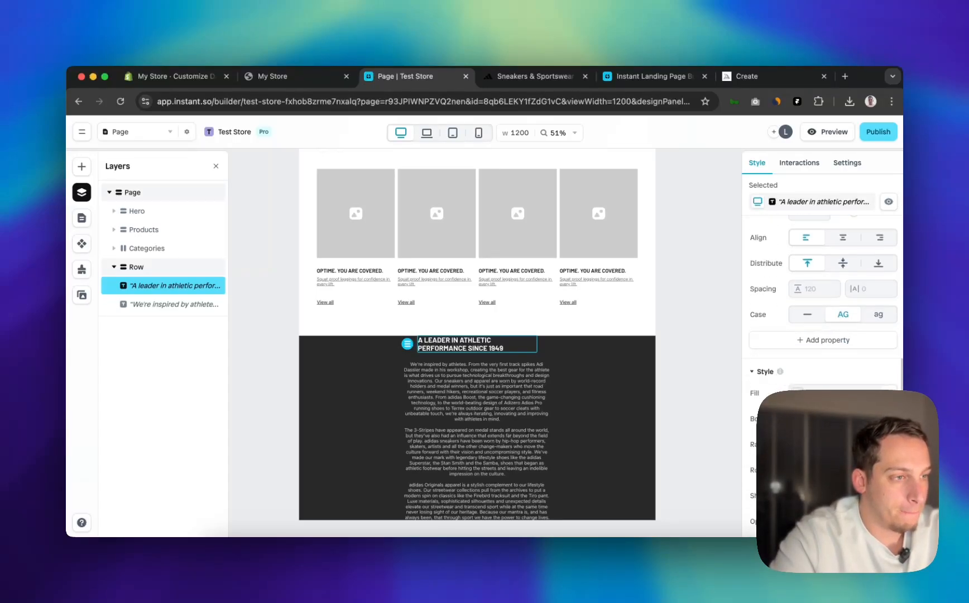
{"action": "scroll", "coordinate": [820, 335], "scroll_direction": "up", "scroll_amount": 4}
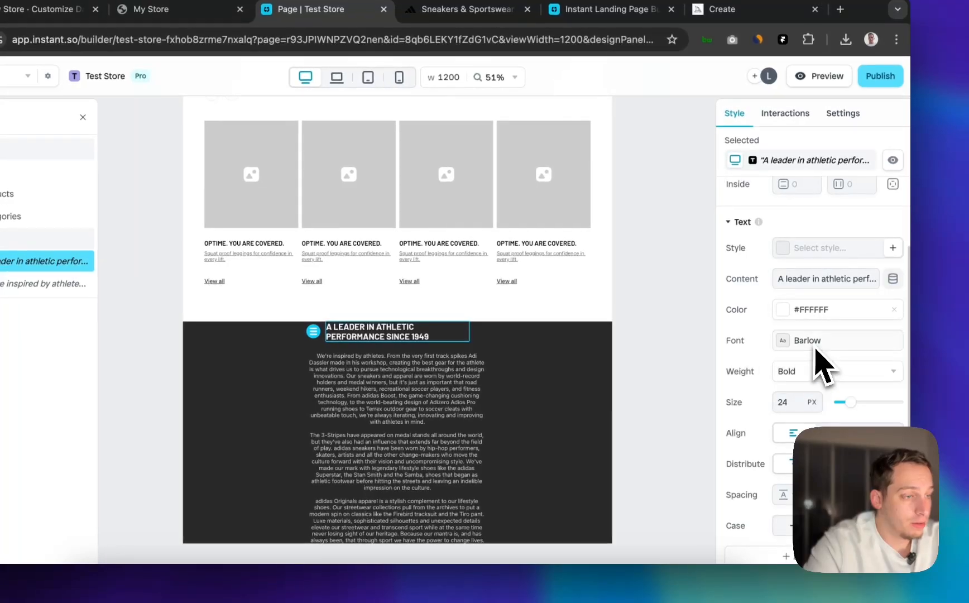
{"action": "scroll", "coordinate": [825, 358], "scroll_direction": "down", "scroll_amount": 1}
{"action": "scroll", "coordinate": [816, 344], "scroll_direction": "down", "scroll_amount": 5}
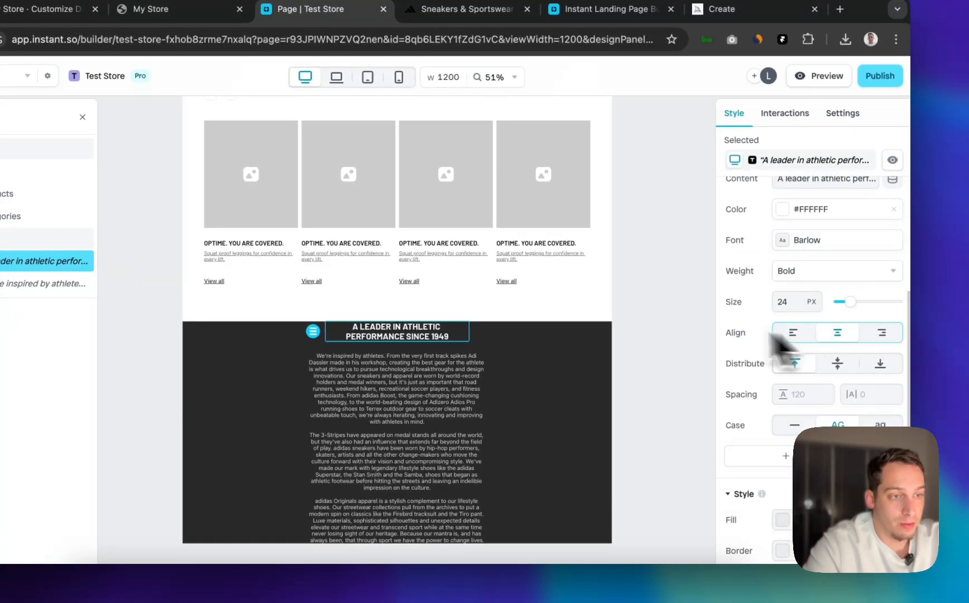
{"action": "left_click", "coordinate": [649, 335]}
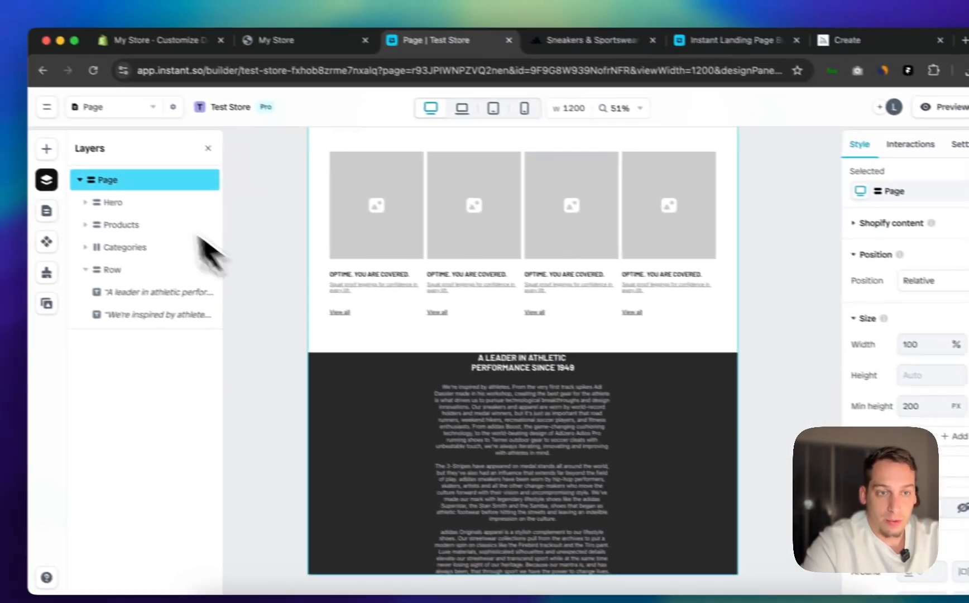
Select the dark brand story row, try outer vertical spacing on it and reset that spacing to 0
{"action": "left_click", "coordinate": [120, 270]}
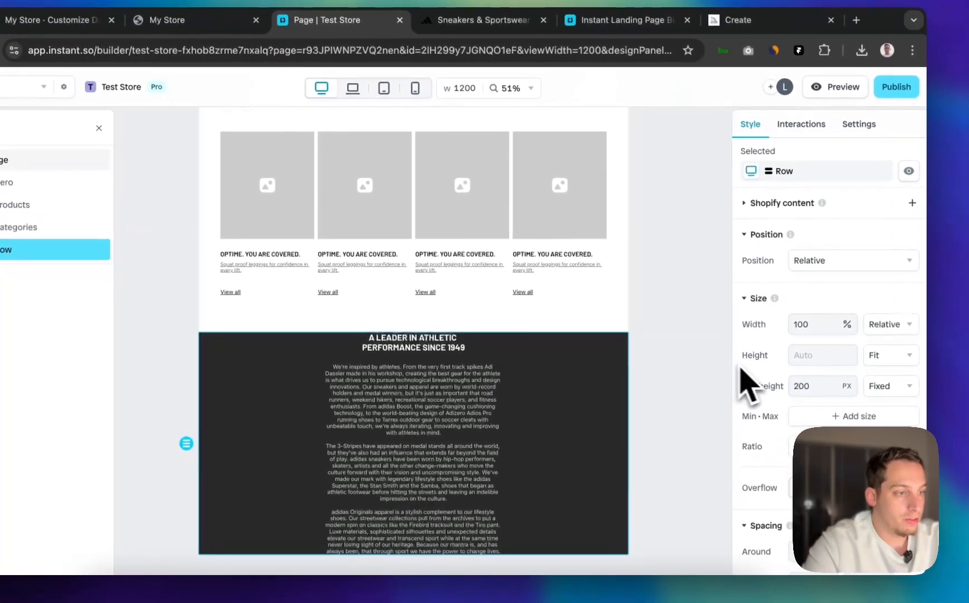
{"action": "scroll", "coordinate": [922, 422], "scroll_direction": "down", "scroll_amount": 10}
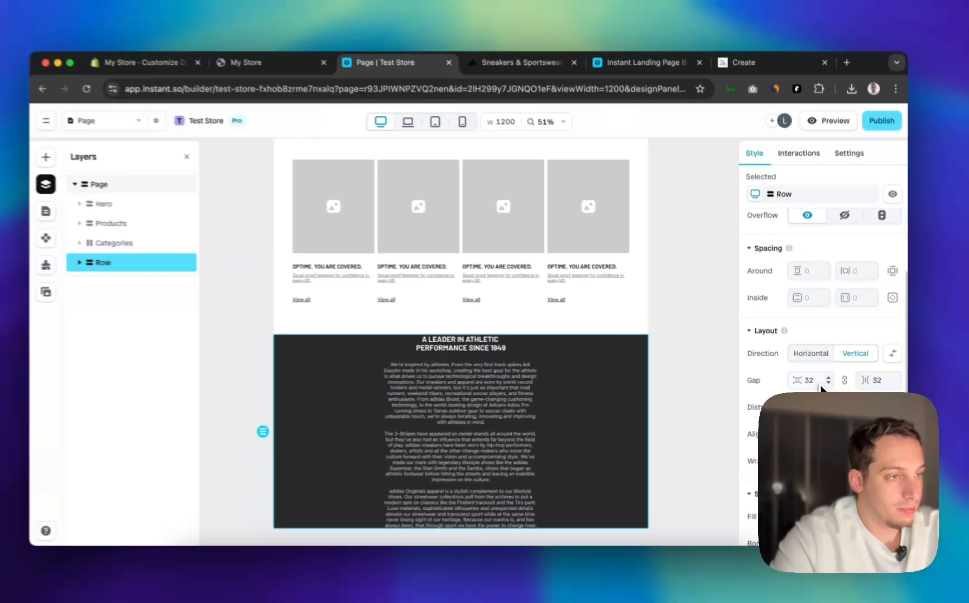
{"action": "scroll", "coordinate": [815, 391], "scroll_direction": "down", "scroll_amount": 3}
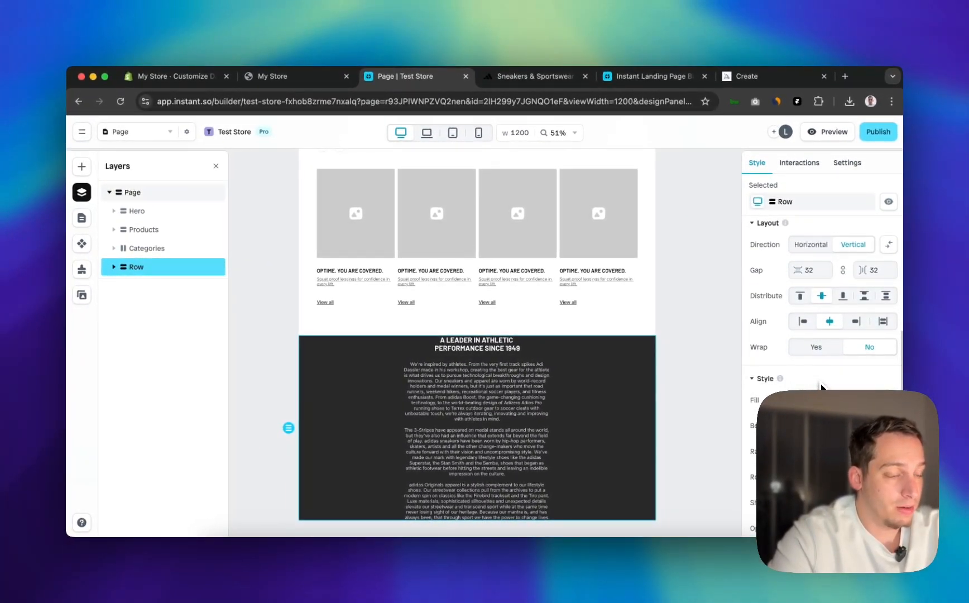
{"action": "scroll", "coordinate": [814, 385], "scroll_direction": "up", "scroll_amount": 3}
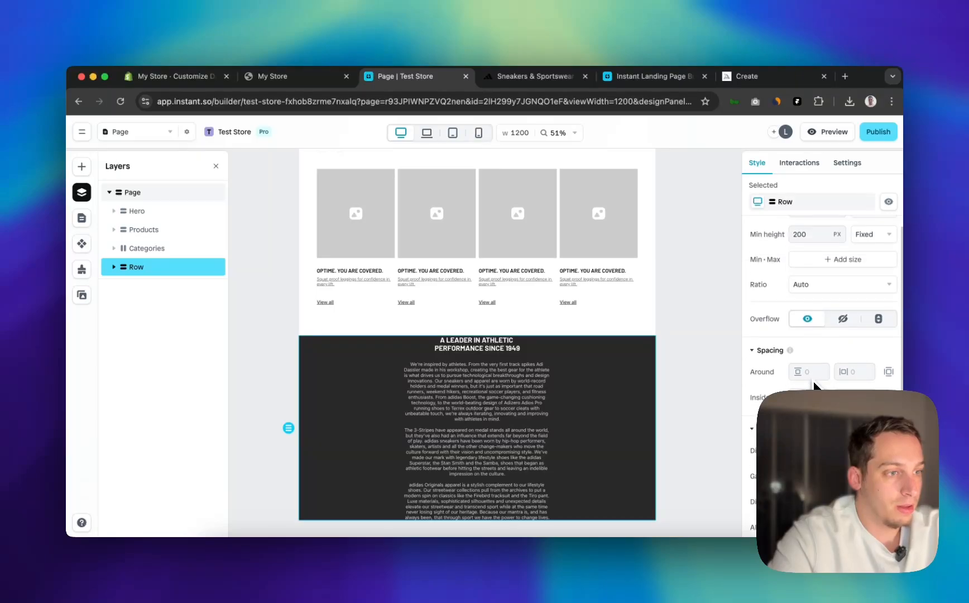
{"action": "left_click", "coordinate": [810, 370]}
{"action": "key", "text": "shift+Up"}
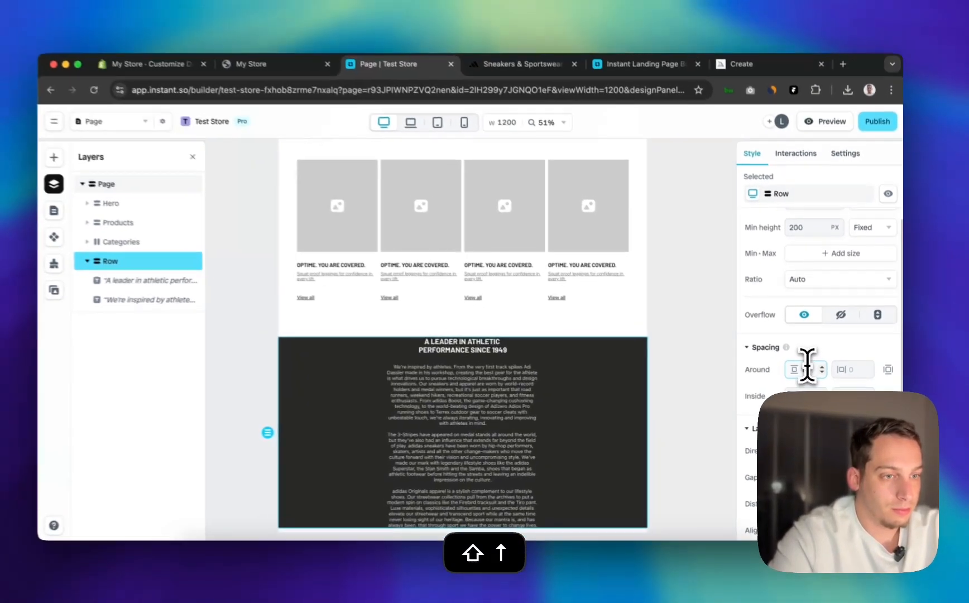
{"action": "key", "text": "shift+Down"}
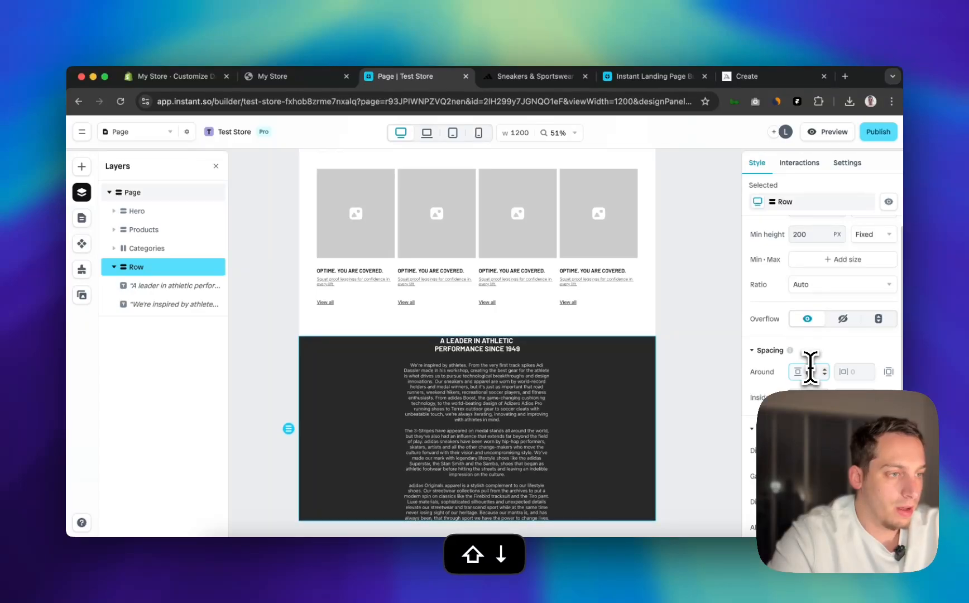
Increase the dark row's vertical inner spacing until the heading sits clear of its upper edge, and check the whole page
{"action": "left_click", "coordinate": [808, 396]}
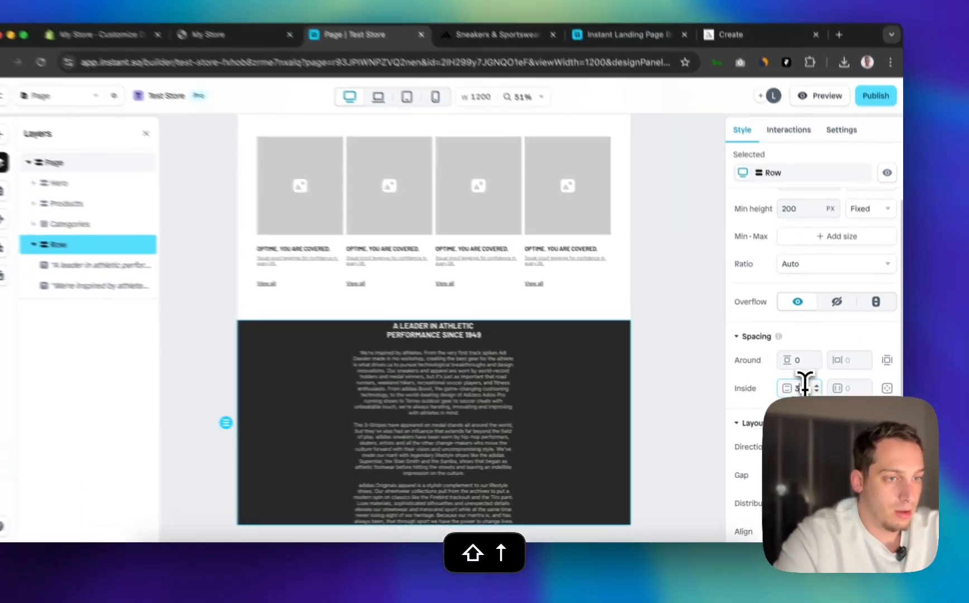
{"action": "key", "text": "shift+Up"}
{"action": "key", "text": "shift+Up"}
{"action": "key", "text": "shift+Up"}
{"action": "key", "text": "shift+Up"}
{"action": "key", "text": "shift+Up"}
{"action": "key", "text": "shift+Up"}
{"action": "key", "text": "shift+Up"}
{"action": "key", "text": "shift+Up"}
{"action": "key", "text": "shift+Up"}
{"action": "key", "text": "shift+Up"}
{"action": "key", "text": "shift+Up"}
{"action": "key", "text": "shift+Up"}
{"action": "key", "text": "shift+Up"}
{"action": "key", "text": "shift+Up"}
{"action": "key", "text": "shift+Up"}
{"action": "key", "text": "shift+Up"}
{"action": "key", "text": "shift+Up"}
{"action": "key", "text": "shift+Up"}
{"action": "key", "text": "shift+Up"}
{"action": "key", "text": "shift+Up"}
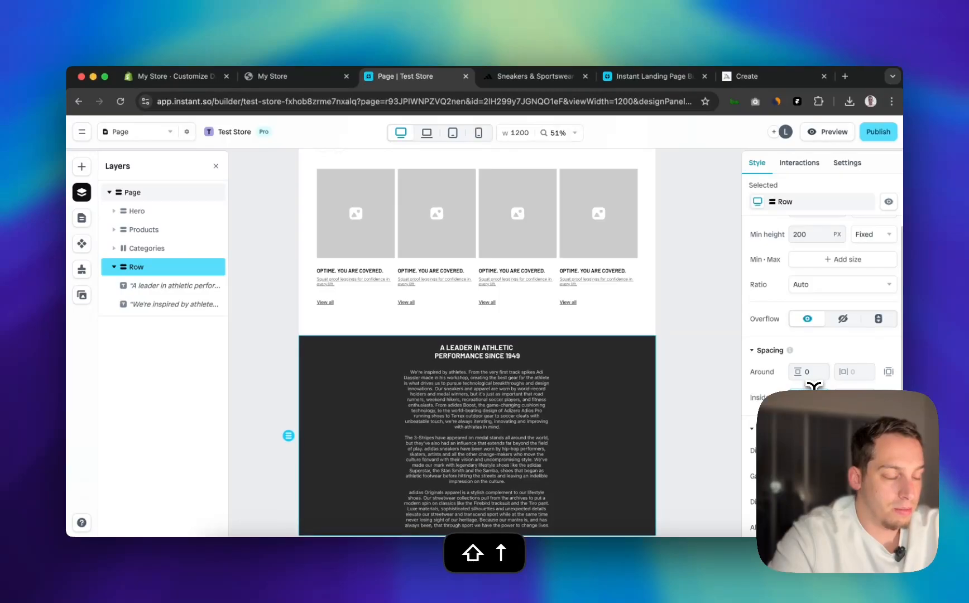
{"action": "key", "text": "shift+Up"}
{"action": "key", "text": "shift+Up"}
{"action": "key", "text": "shift+Up"}
{"action": "key", "text": "shift+Up"}
{"action": "key", "text": "shift+Up"}
{"action": "key", "text": "shift+Up"}
{"action": "key", "text": "shift+Up"}
{"action": "key", "text": "shift+Up"}
{"action": "key", "text": "shift+Up"}
{"action": "key", "text": "shift+Up"}
{"action": "key", "text": "shift+Up"}
{"action": "key", "text": "shift+Up"}
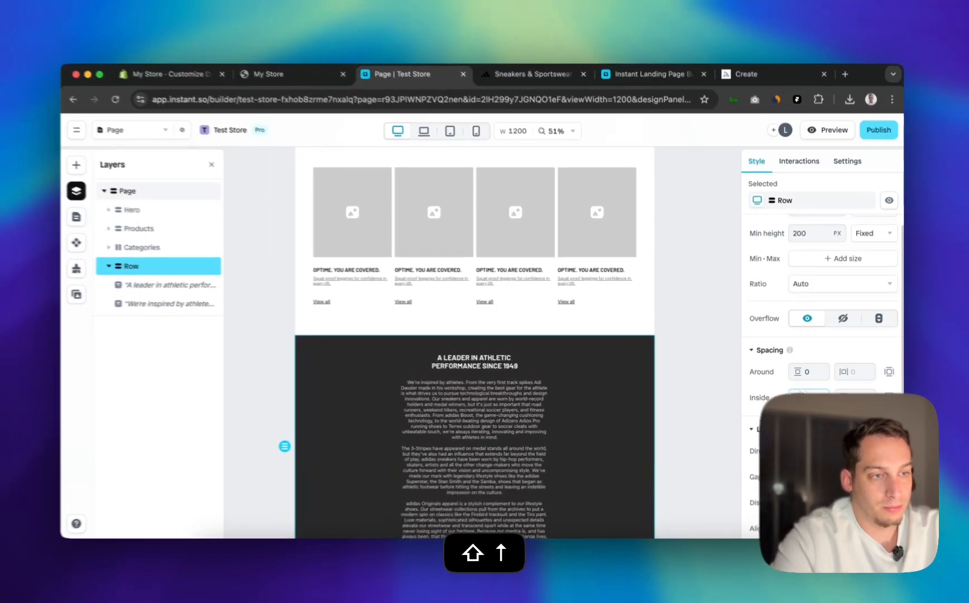
{"action": "left_click", "coordinate": [695, 301]}
{"action": "scroll", "coordinate": [694, 301], "scroll_direction": "down", "scroll_amount": 5}
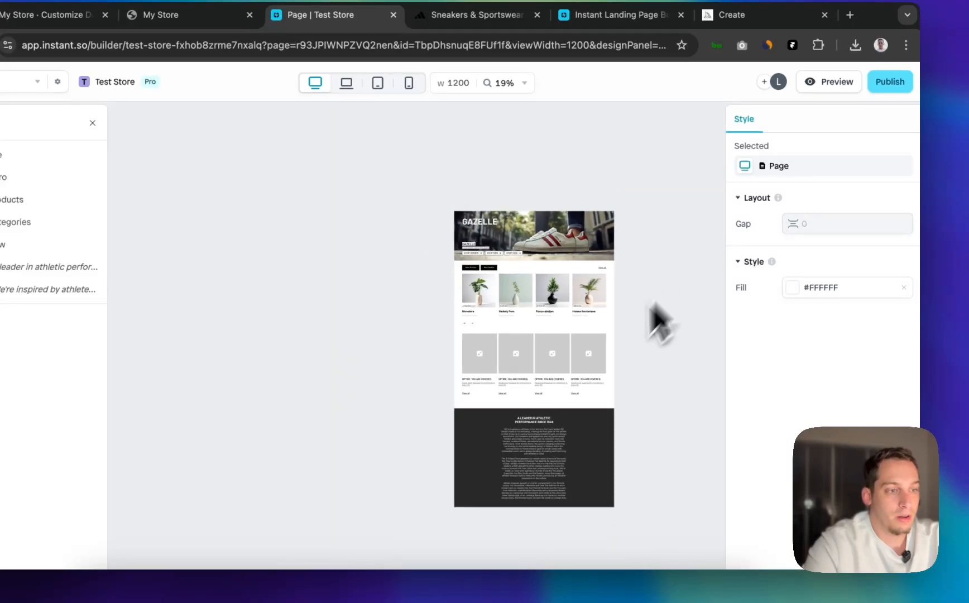
{"action": "scroll", "coordinate": [514, 501], "scroll_direction": "up", "scroll_amount": 5}
{"action": "scroll", "coordinate": [515, 503], "scroll_direction": "down", "scroll_amount": 3}
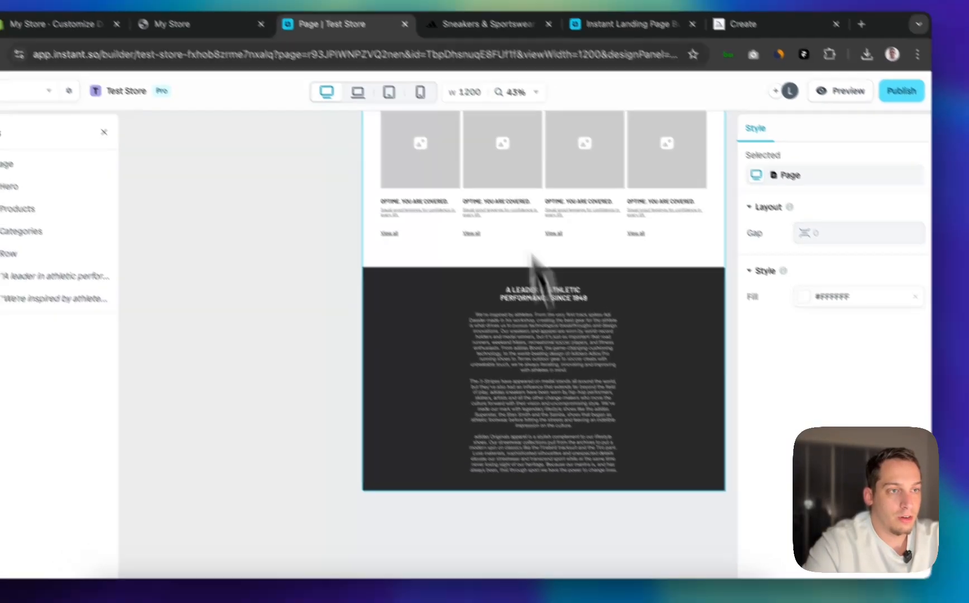
Switch to the adidas site and take an area screenshot of the white logo below the brand story paragraphs
{"action": "left_click", "coordinate": [479, 24]}
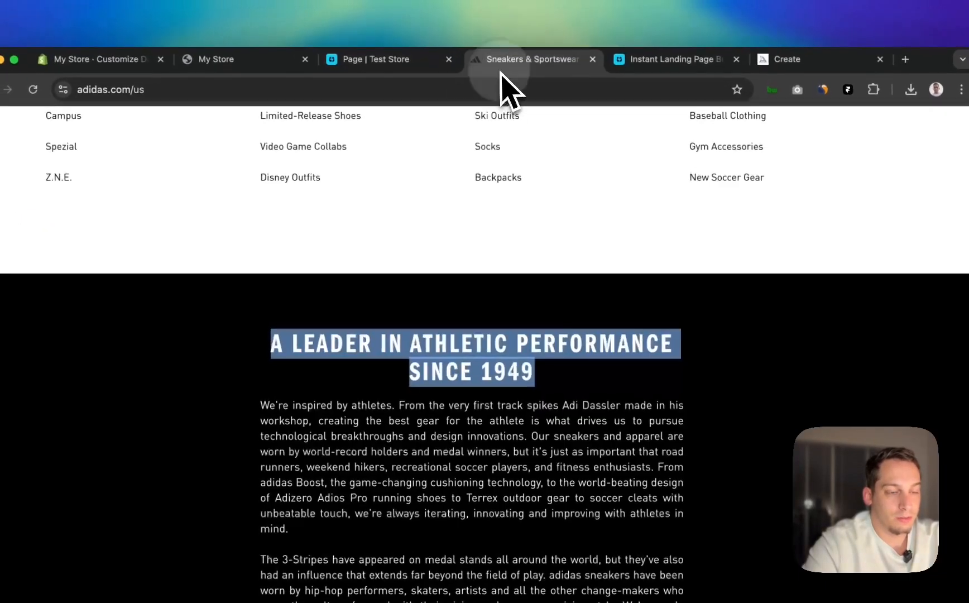
{"action": "scroll", "coordinate": [461, 390], "scroll_direction": "down", "scroll_amount": 6}
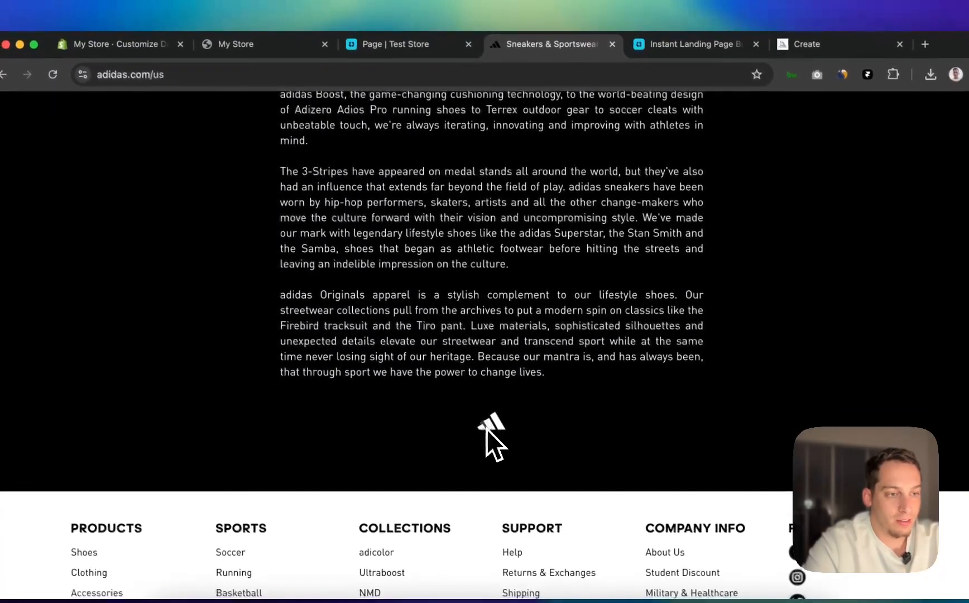
{"action": "right_click", "coordinate": [482, 430]}
{"action": "left_click", "coordinate": [473, 424]}
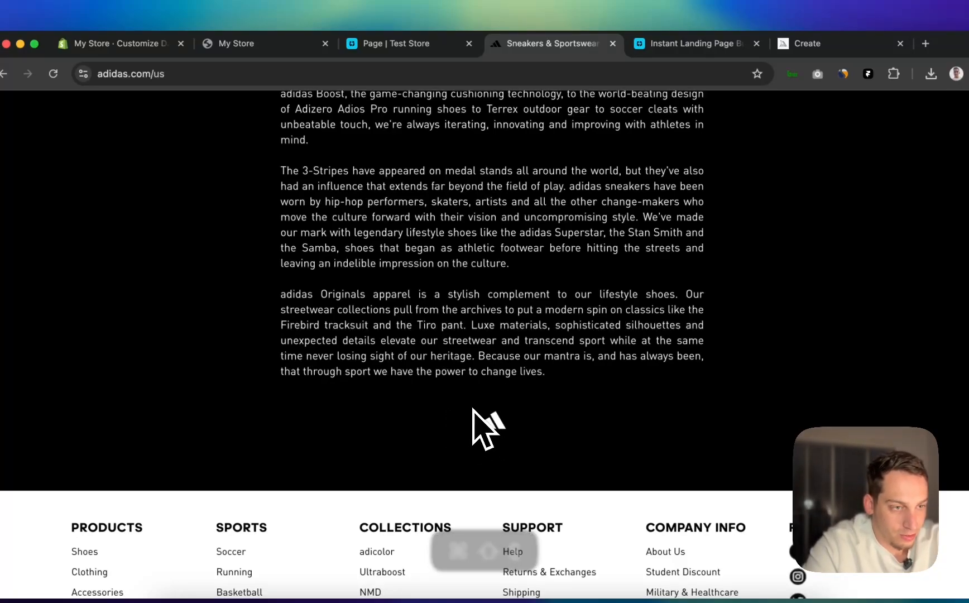
{"action": "left_click_drag", "start_coordinate": [514, 439], "coordinate": [514, 439]}
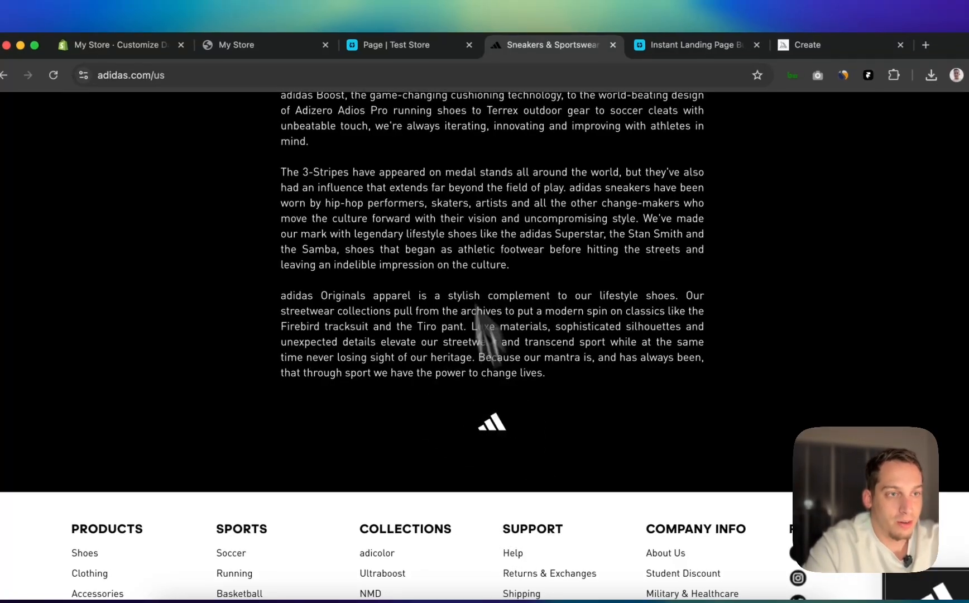
Switch back to the page builder and insert an image element below the dark brand story row
{"action": "left_click", "coordinate": [408, 45]}
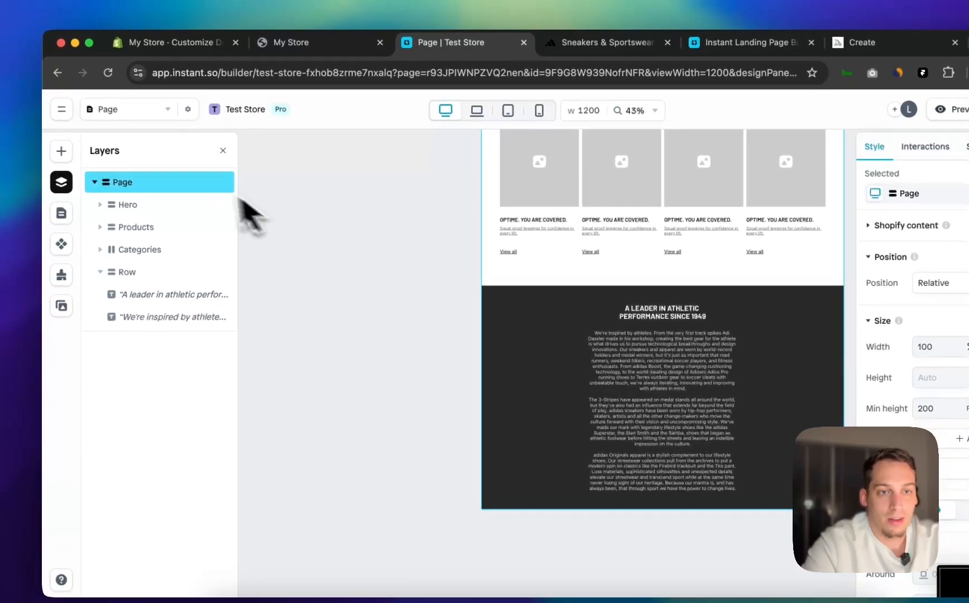
{"action": "left_click", "coordinate": [55, 154]}
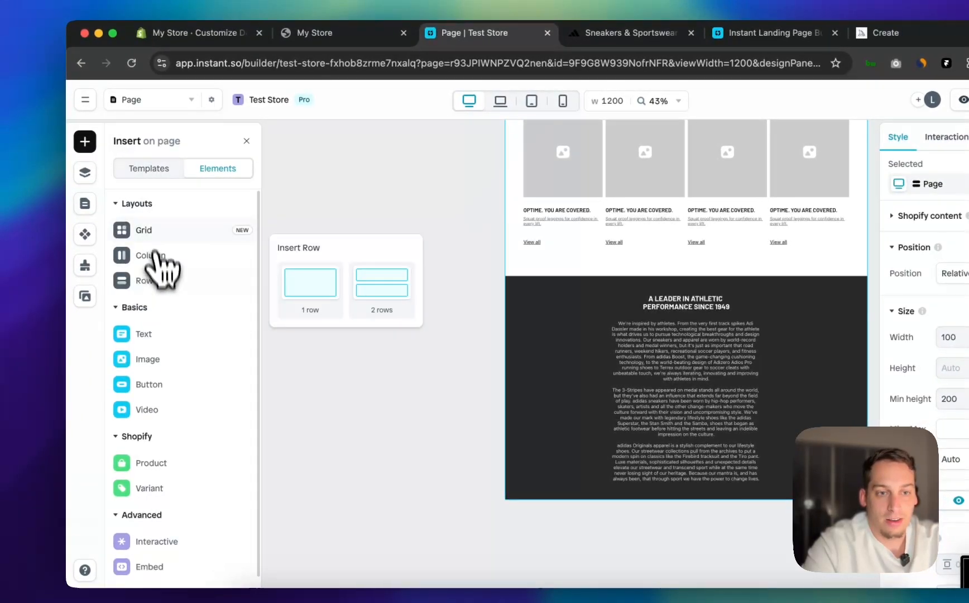
{"action": "mouse_move", "coordinate": [157, 359]}
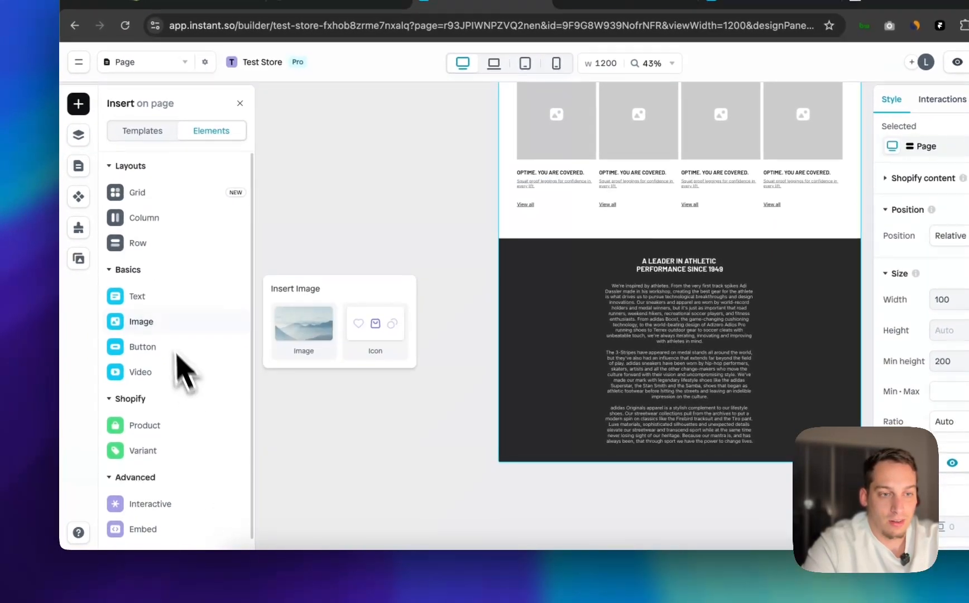
{"action": "left_click_drag", "start_coordinate": [304, 323], "coordinate": [682, 443]}
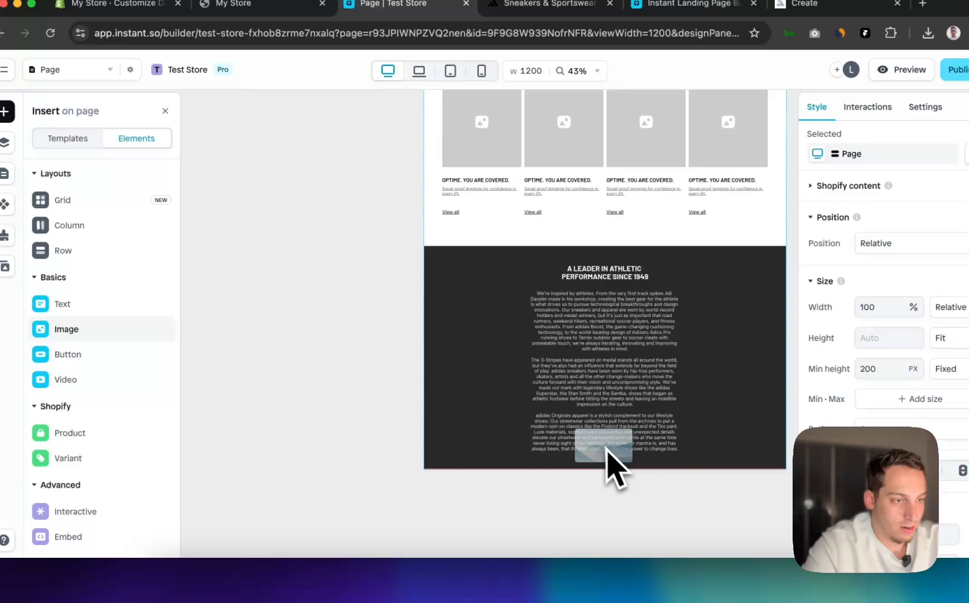
{"action": "left_click_drag", "start_coordinate": [607, 450], "coordinate": [609, 474]}
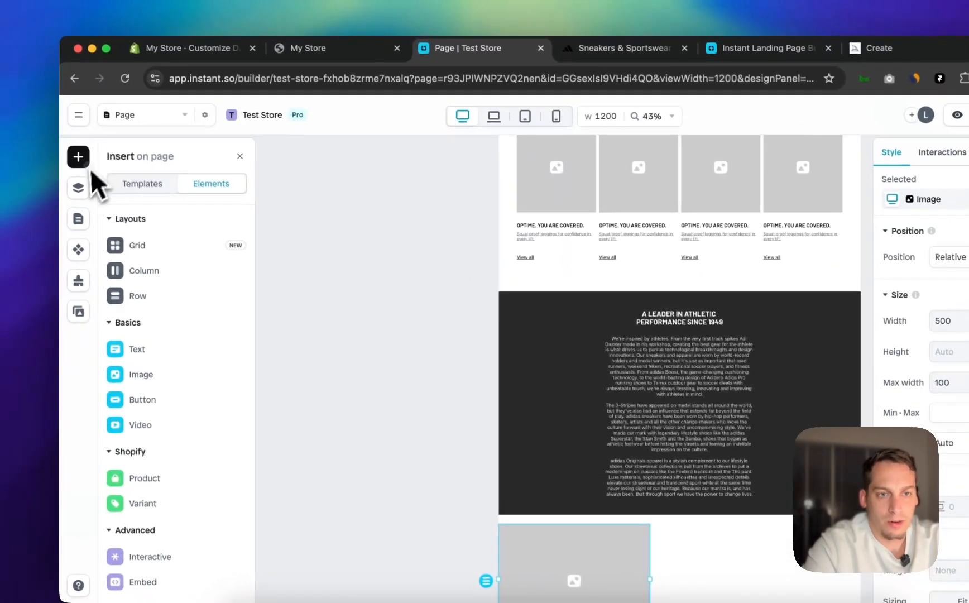
Move the new image into the dark brand story row and rename that row "Quote"
{"action": "left_click", "coordinate": [3, 142]}
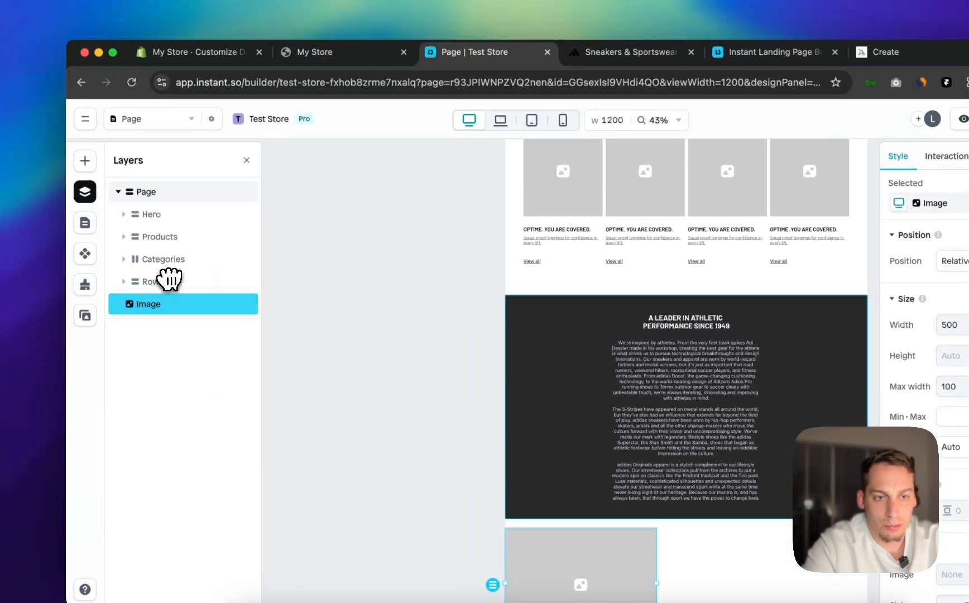
{"action": "left_click_drag", "start_coordinate": [167, 279], "coordinate": [143, 289]}
{"action": "double_click", "coordinate": [147, 281]}
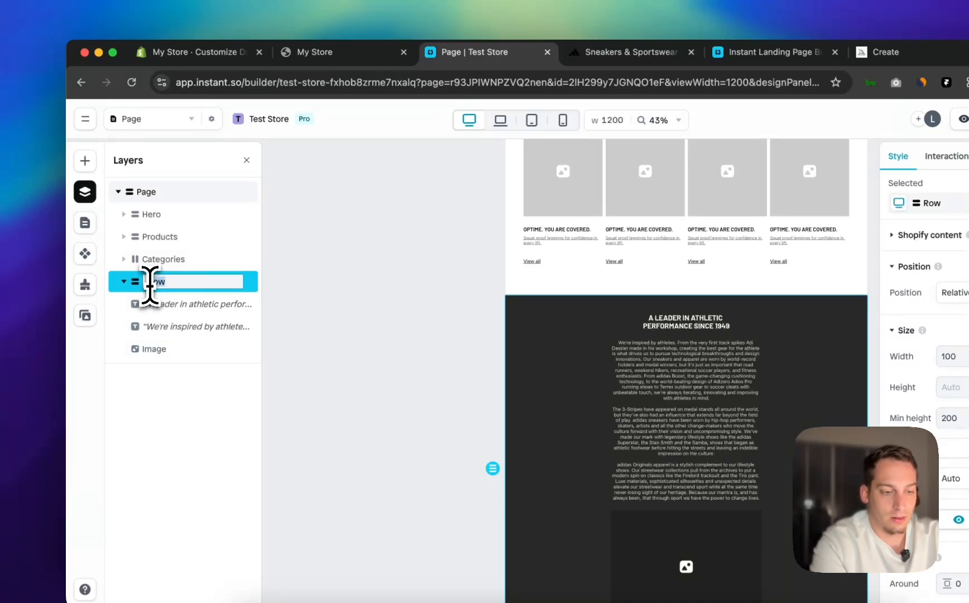
Set the width of the image in the Quote row to 20 px and zoom in on it
{"action": "left_click", "coordinate": [158, 347]}
{"action": "scroll", "coordinate": [433, 400], "scroll_direction": "down", "scroll_amount": 5}
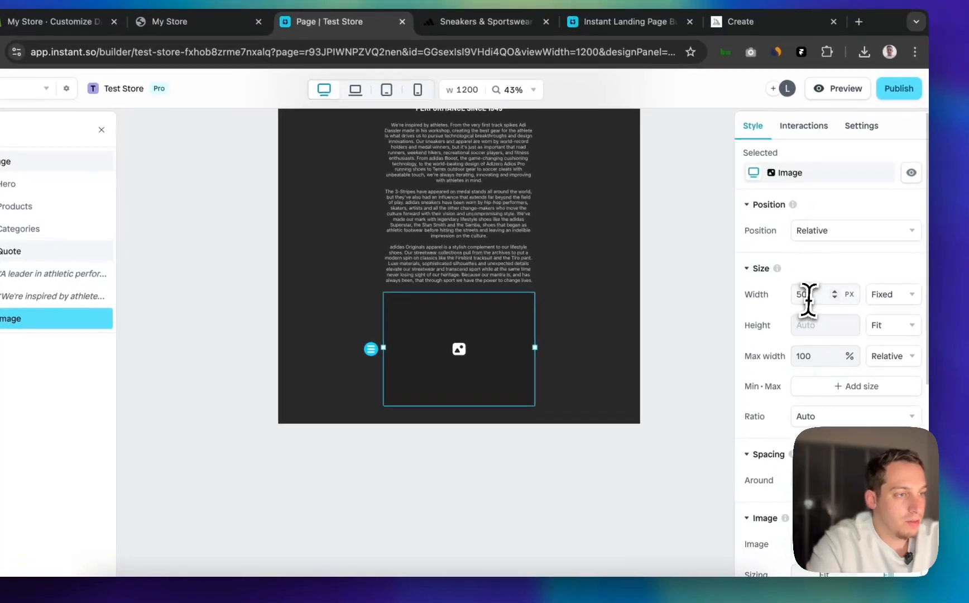
{"action": "left_click", "coordinate": [807, 297]}
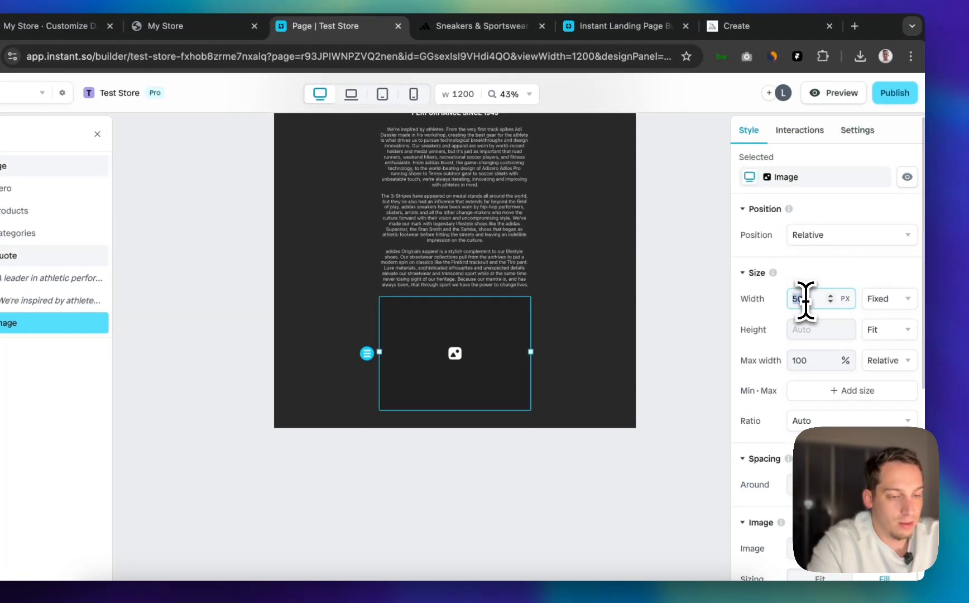
{"action": "type", "text": "20"}
{"action": "key", "text": "Return"}
{"action": "scroll", "coordinate": [566, 319], "scroll_direction": "up", "scroll_amount": 5}
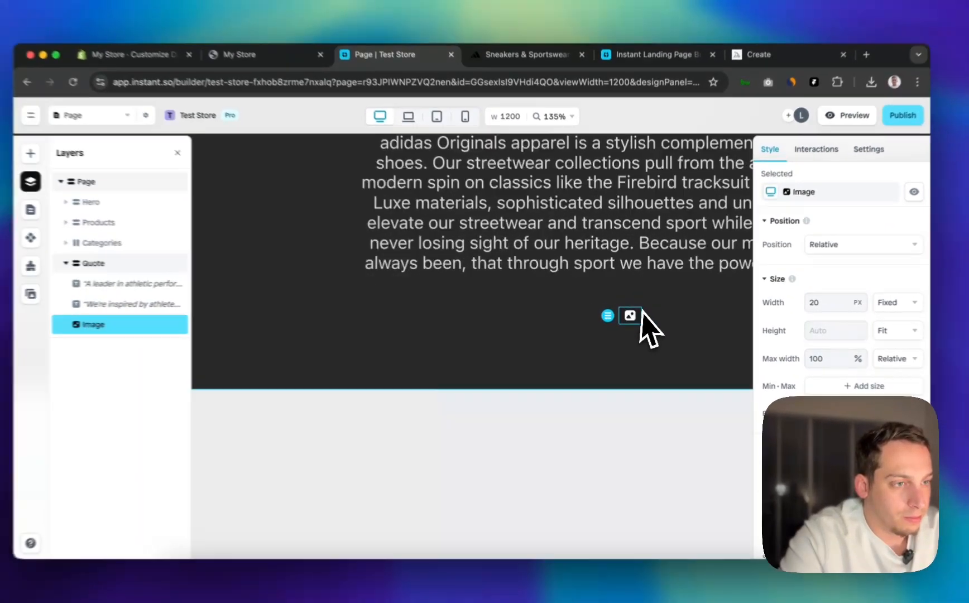
{"action": "scroll", "coordinate": [641, 311], "scroll_direction": "up", "scroll_amount": 3}
Upload the file "Screenshot 2025-01-08 at 7.20.03 PM" from Recents and use it as the source of the Quote row's image
{"action": "scroll", "coordinate": [835, 358], "scroll_direction": "down", "scroll_amount": 5}
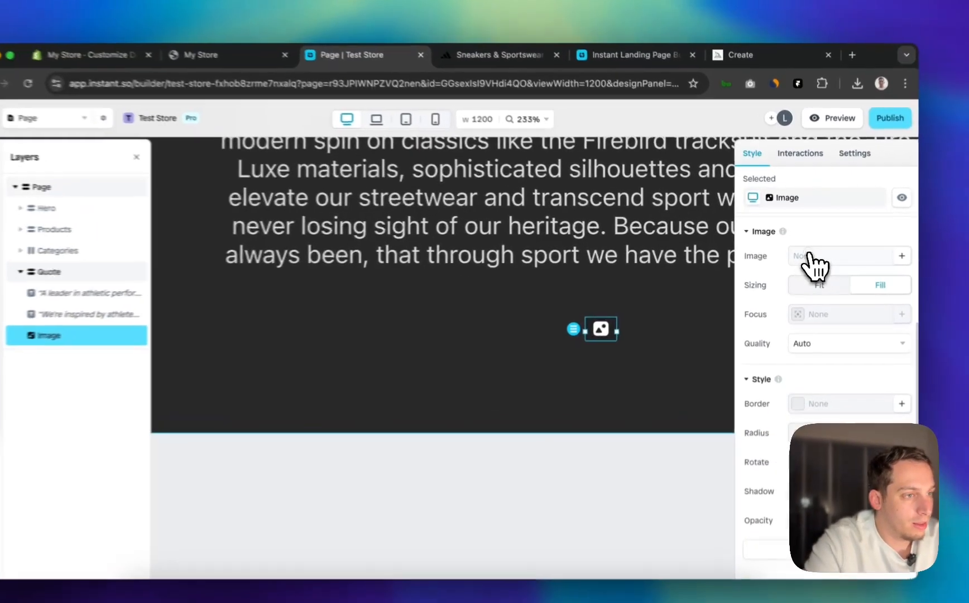
{"action": "left_click", "coordinate": [804, 253]}
{"action": "left_click", "coordinate": [649, 355]}
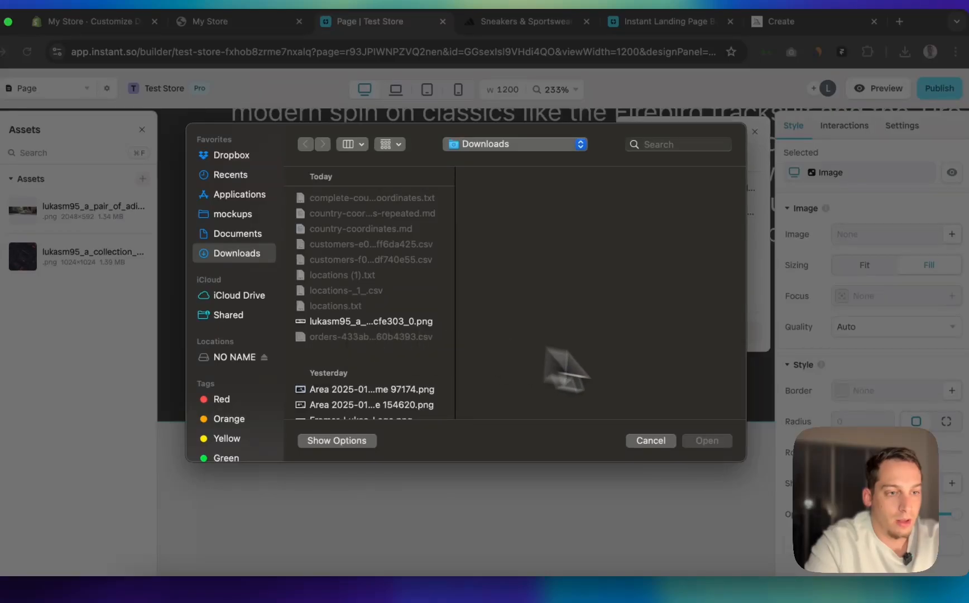
{"action": "left_click", "coordinate": [223, 173]}
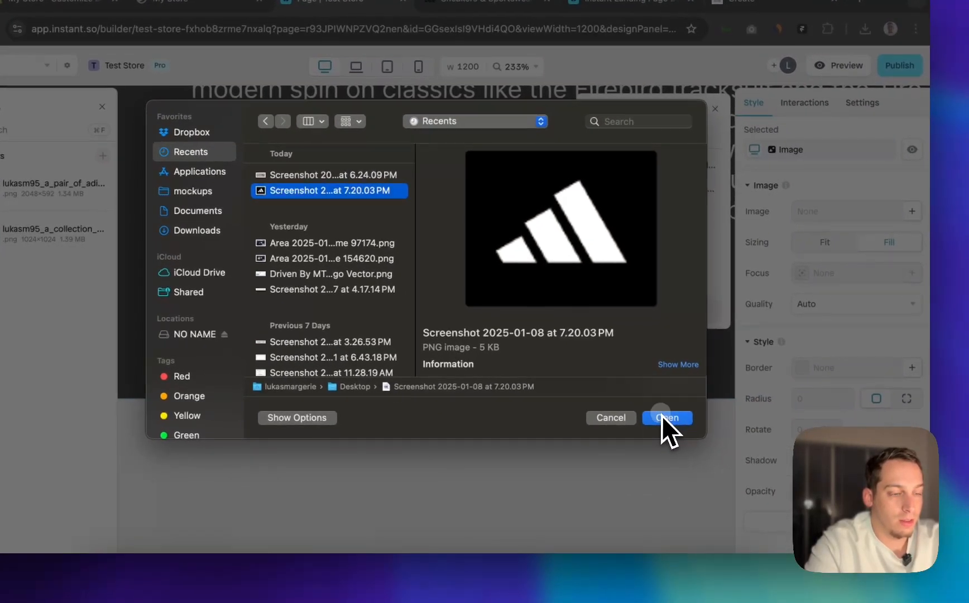
{"action": "left_click", "coordinate": [742, 460]}
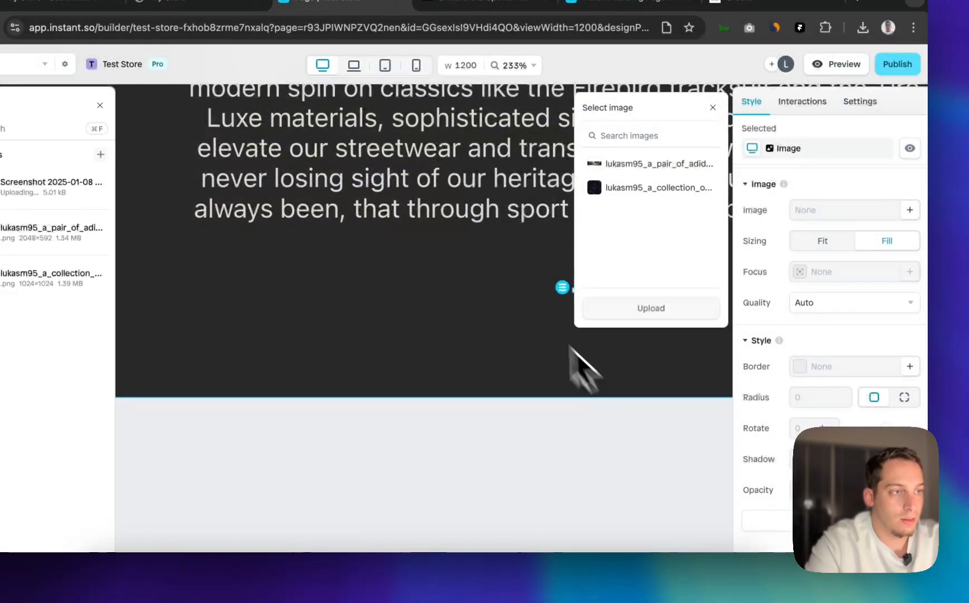
{"action": "scroll", "coordinate": [595, 279], "scroll_direction": "right", "scroll_amount": 1}
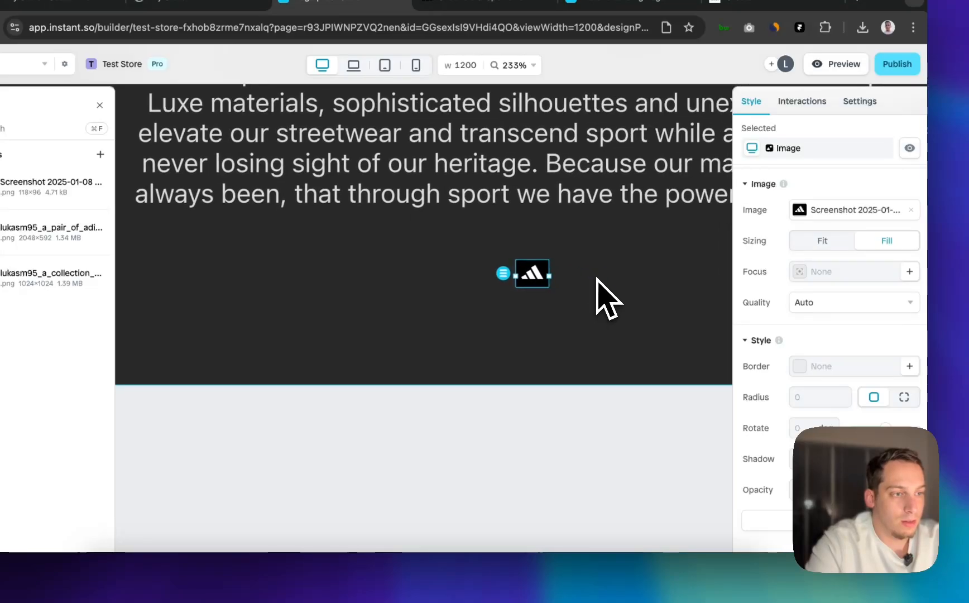
Change the Quote row's fill to black by sampling the background of the logo image
{"action": "scroll", "coordinate": [530, 286], "scroll_direction": "up", "scroll_amount": 3}
{"action": "left_click", "coordinate": [466, 307]}
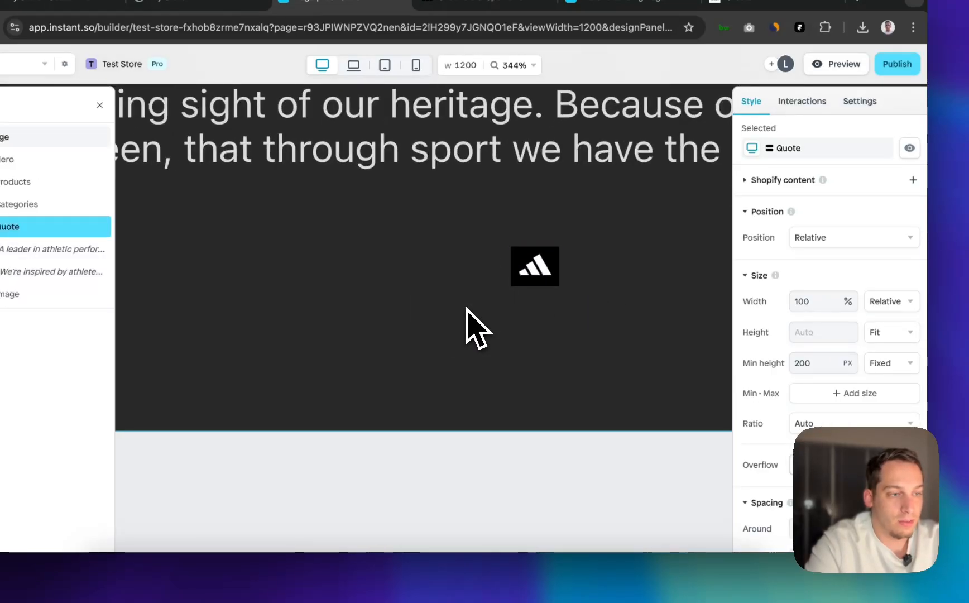
{"action": "scroll", "coordinate": [750, 427], "scroll_direction": "down", "scroll_amount": 5}
{"action": "left_click", "coordinate": [819, 494]}
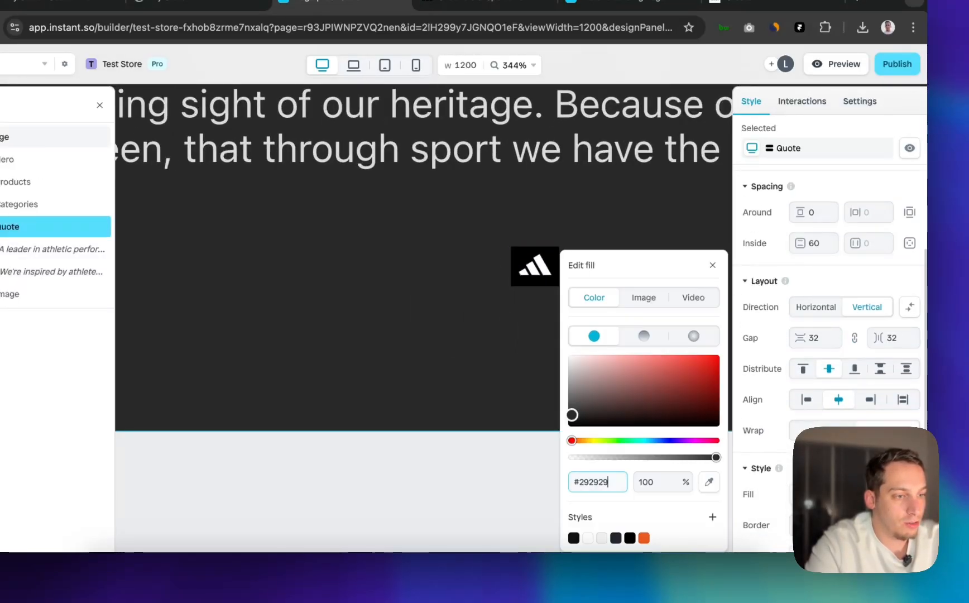
{"action": "left_click", "coordinate": [521, 251]}
{"action": "left_click", "coordinate": [394, 462]}
{"action": "scroll", "coordinate": [394, 462], "scroll_direction": "down", "scroll_amount": 12}
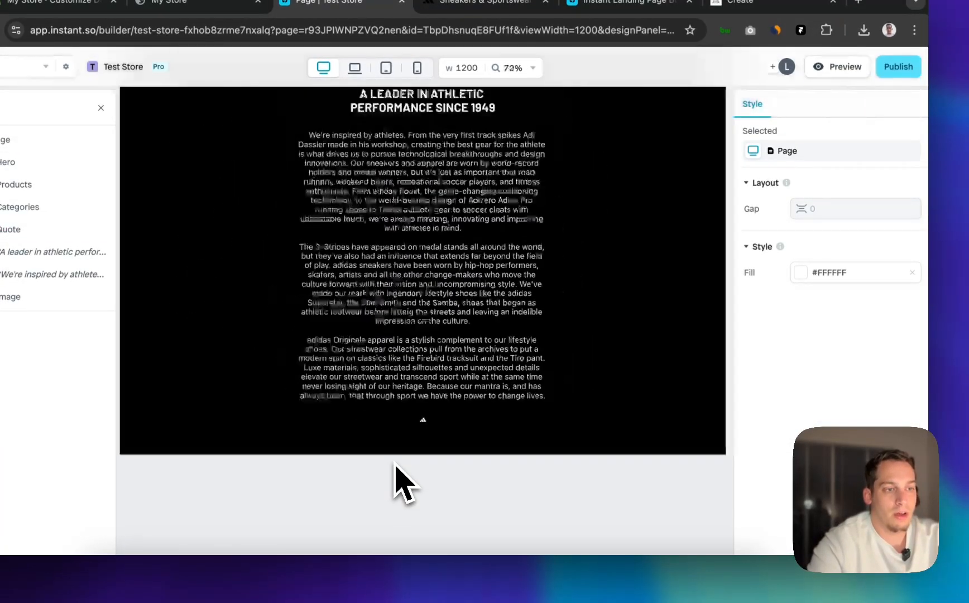
Enlarge the logo image beneath the brand story text to a fixed width of about 48 px
{"action": "left_click", "coordinate": [422, 423]}
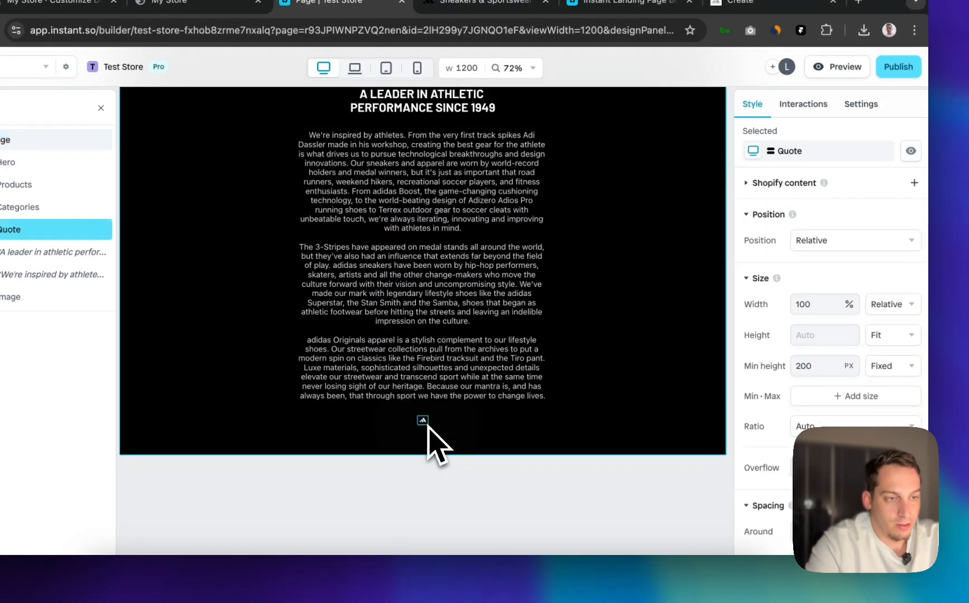
{"action": "scroll", "coordinate": [427, 425], "scroll_direction": "up", "scroll_amount": 5}
{"action": "left_click", "coordinate": [420, 412]}
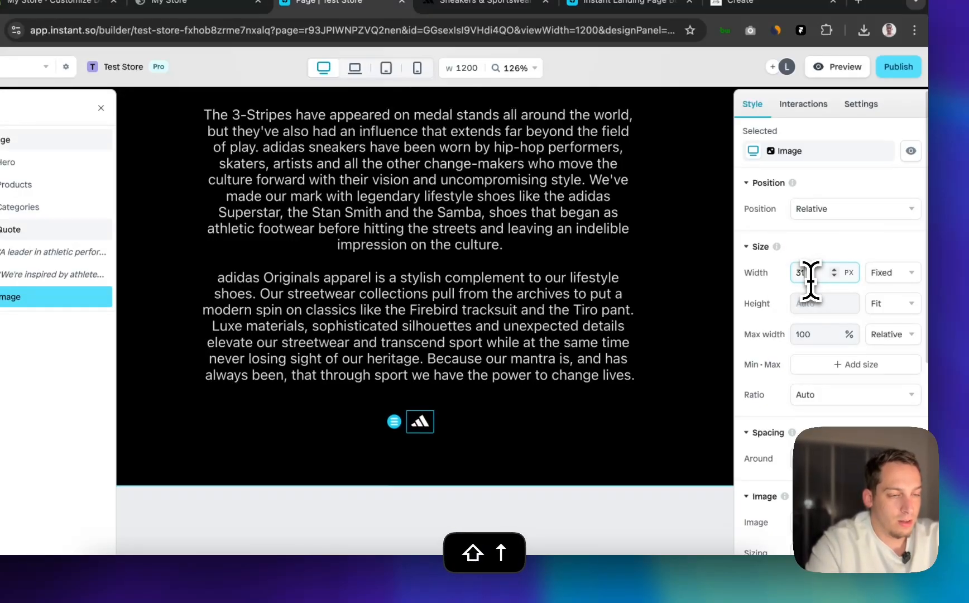
{"action": "key", "text": "shift+Up"}
{"action": "key", "text": "shift+Up"}
{"action": "key", "text": "shift+Up"}
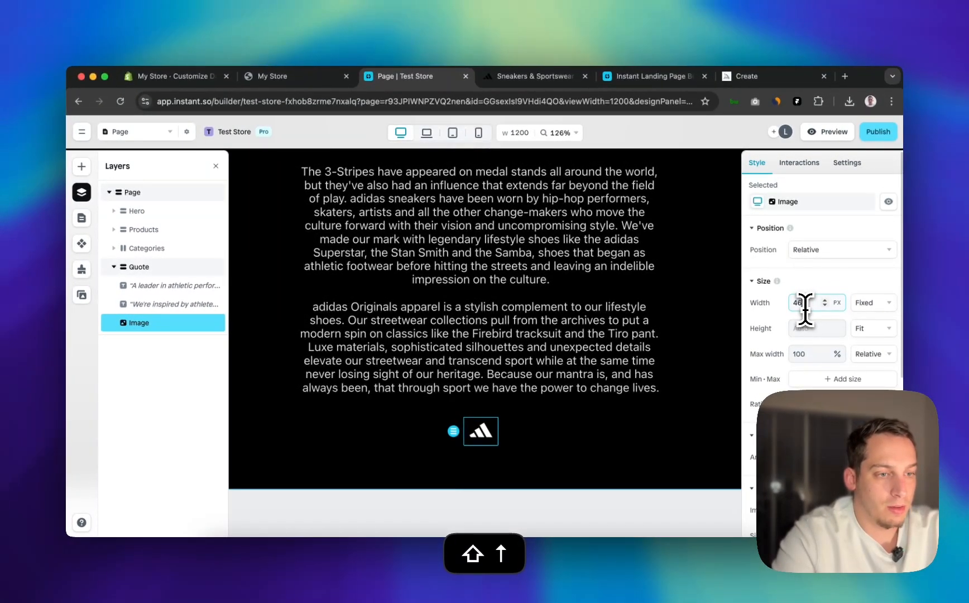
{"action": "left_click", "coordinate": [602, 507]}
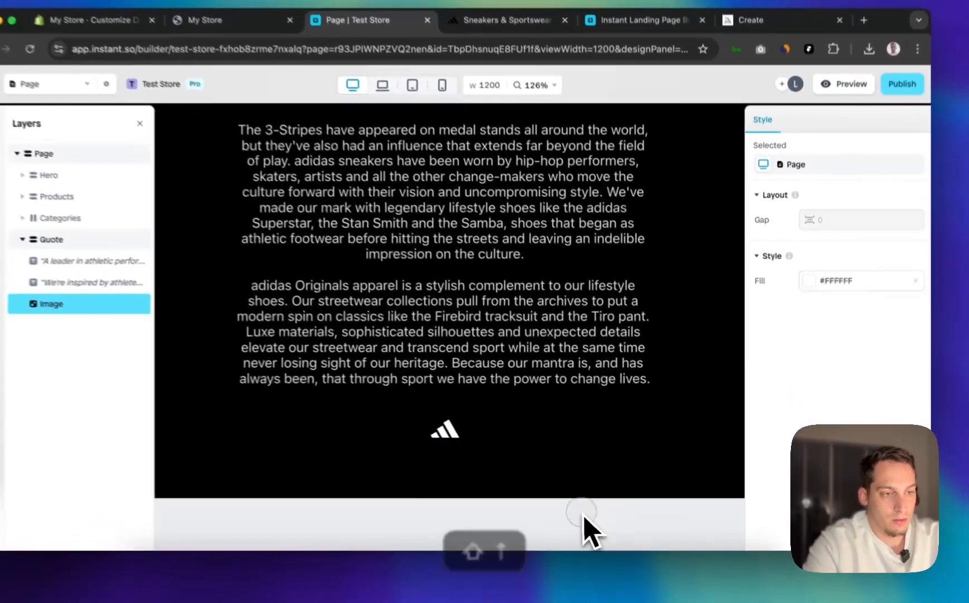
Review the whole page layout in the builder, switch to the adidas site and examine its hero and product carousel
{"action": "scroll", "coordinate": [601, 508], "scroll_direction": "down", "scroll_amount": 10}
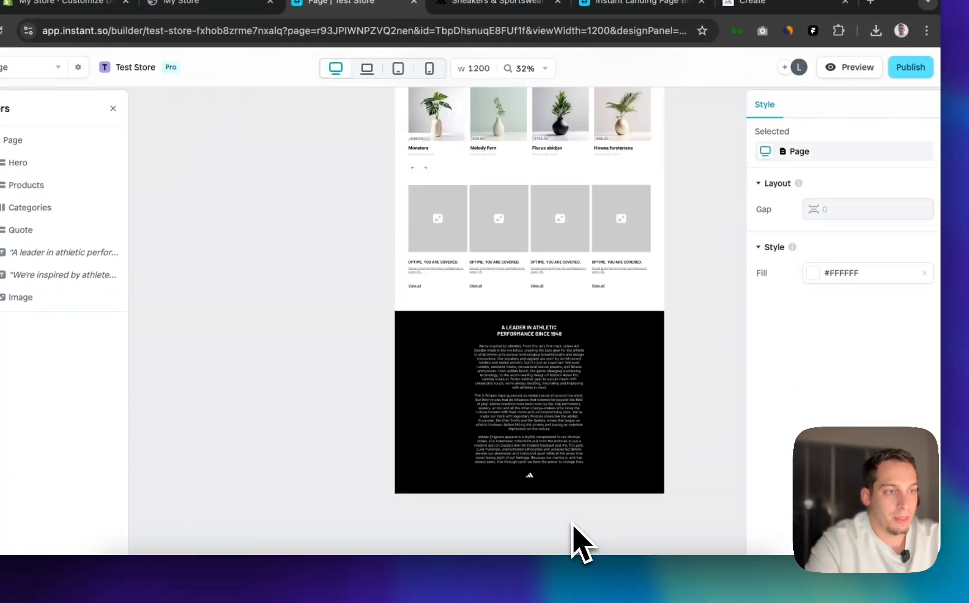
{"action": "scroll", "coordinate": [571, 522], "scroll_direction": "up", "scroll_amount": 2}
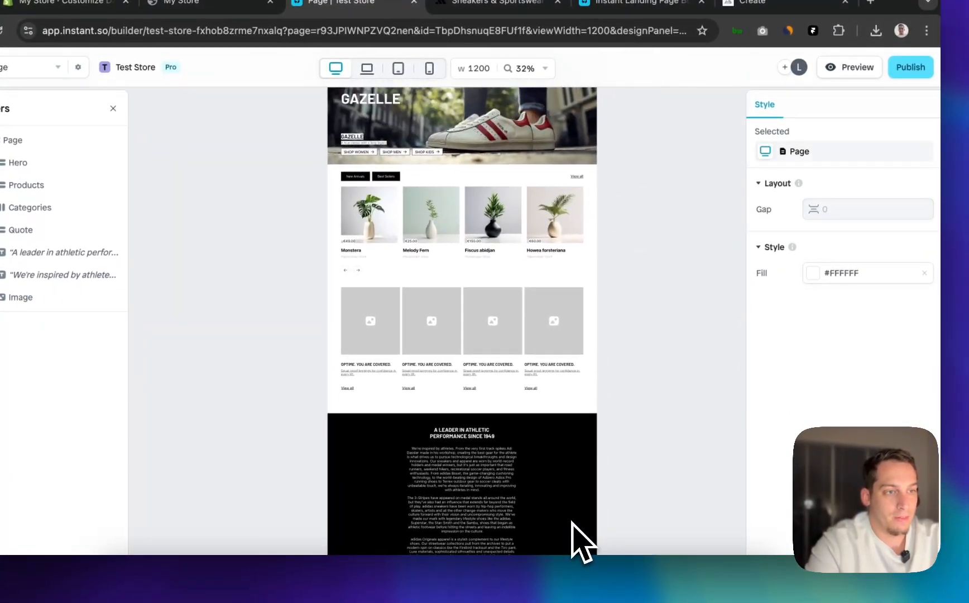
{"action": "scroll", "coordinate": [571, 522], "scroll_direction": "down", "scroll_amount": 3}
{"action": "scroll", "coordinate": [572, 522], "scroll_direction": "down", "scroll_amount": 1}
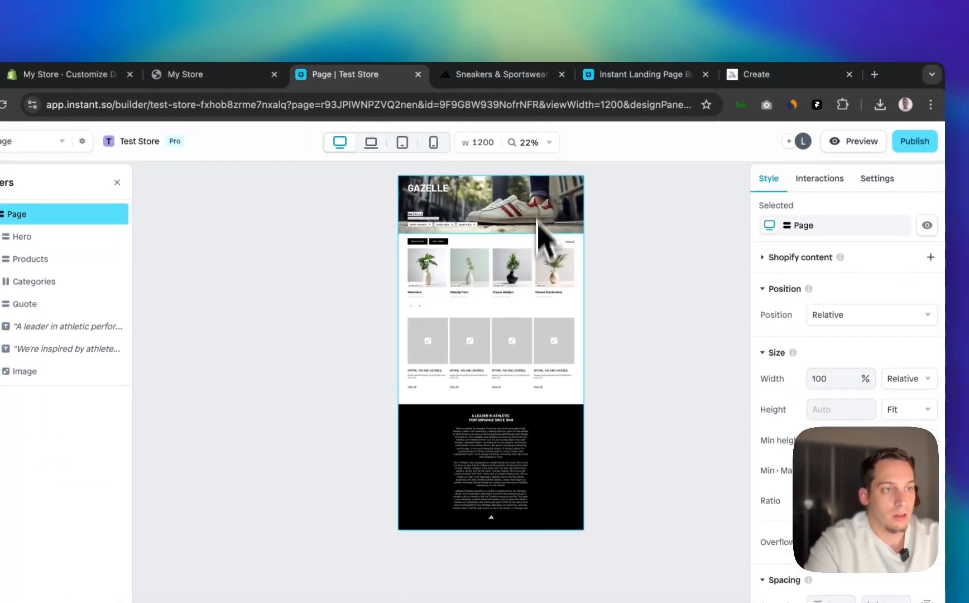
{"action": "left_click", "coordinate": [507, 62]}
{"action": "scroll", "coordinate": [628, 215], "scroll_direction": "up", "scroll_amount": 5}
{"action": "scroll", "coordinate": [628, 233], "scroll_direction": "up", "scroll_amount": 10}
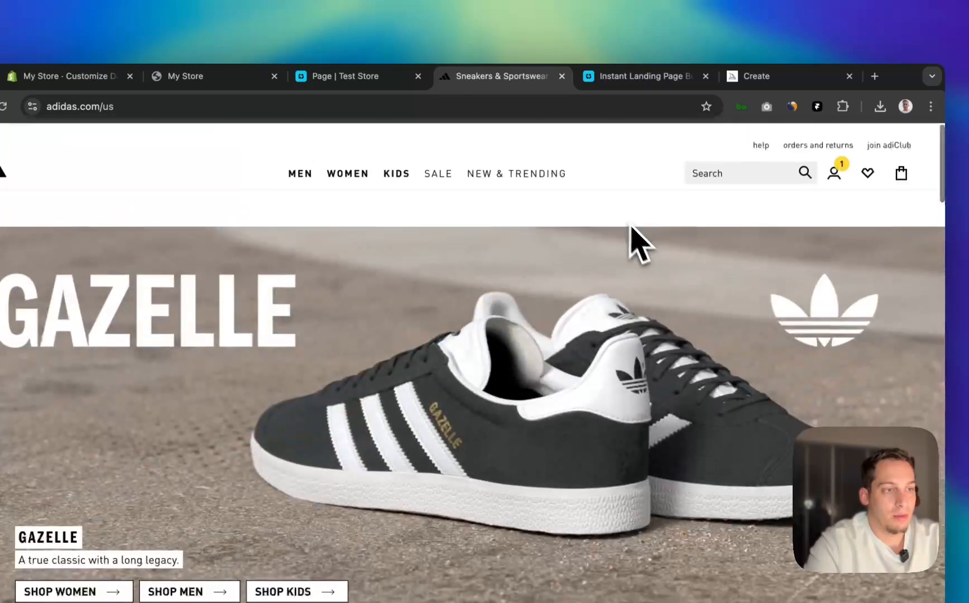
{"action": "right_click", "coordinate": [625, 263]}
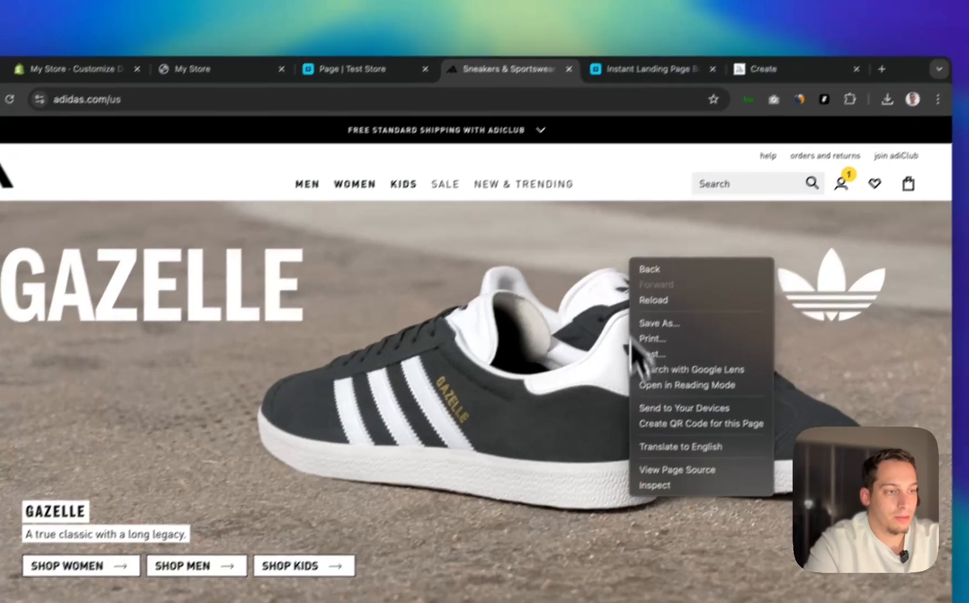
{"action": "left_click", "coordinate": [631, 340]}
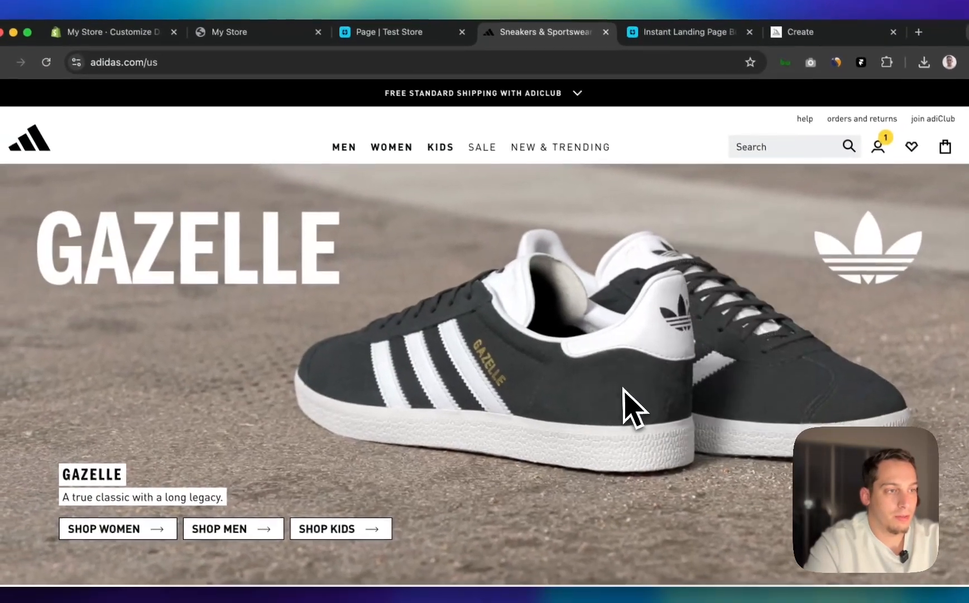
{"action": "scroll", "coordinate": [627, 399], "scroll_direction": "down", "scroll_amount": 10}
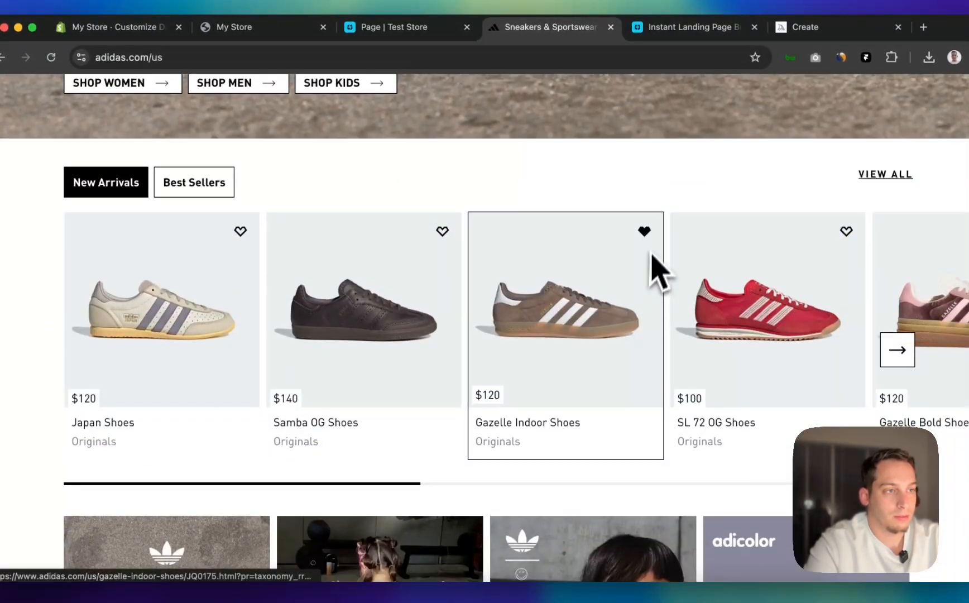
{"action": "scroll", "coordinate": [660, 259], "scroll_direction": "up", "scroll_amount": 10}
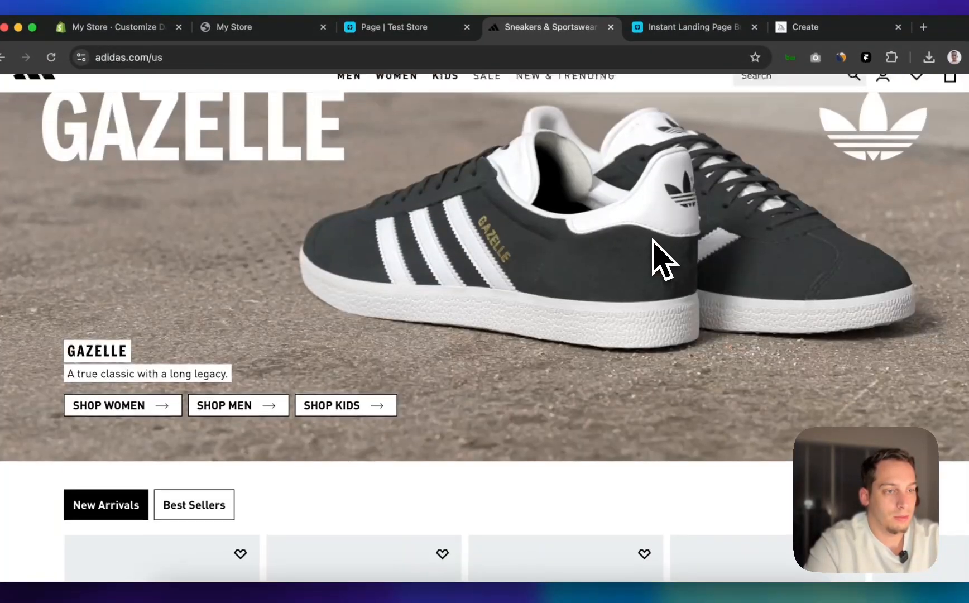
{"action": "scroll", "coordinate": [660, 257], "scroll_direction": "down", "scroll_amount": 15}
Open the Samba OG Shoes product page, expand and examine its image gallery, and return to the adidas home page
{"action": "scroll", "coordinate": [443, 270], "scroll_direction": "up", "scroll_amount": 8}
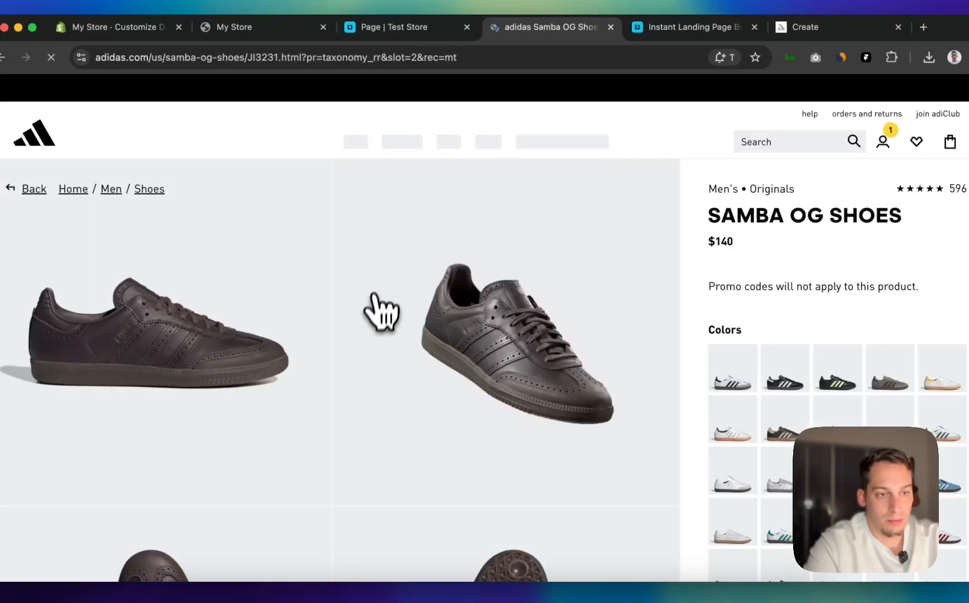
{"action": "scroll", "coordinate": [374, 315], "scroll_direction": "down", "scroll_amount": 10}
{"action": "scroll", "coordinate": [372, 329], "scroll_direction": "up", "scroll_amount": 3}
{"action": "scroll", "coordinate": [363, 357], "scroll_direction": "down", "scroll_amount": 1}
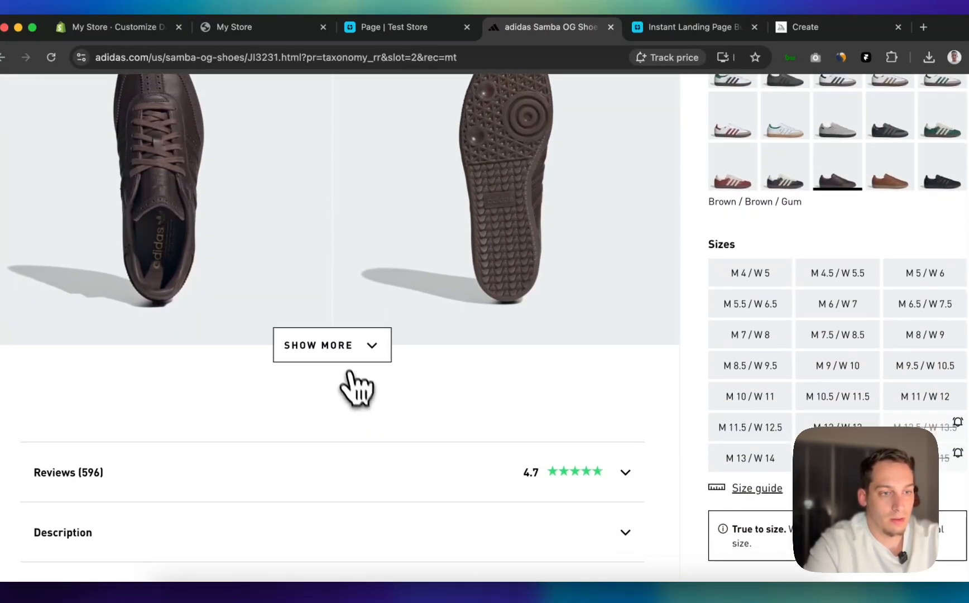
{"action": "left_click", "coordinate": [353, 357]}
{"action": "scroll", "coordinate": [390, 369], "scroll_direction": "down", "scroll_amount": 6}
{"action": "scroll", "coordinate": [410, 374], "scroll_direction": "up", "scroll_amount": 10}
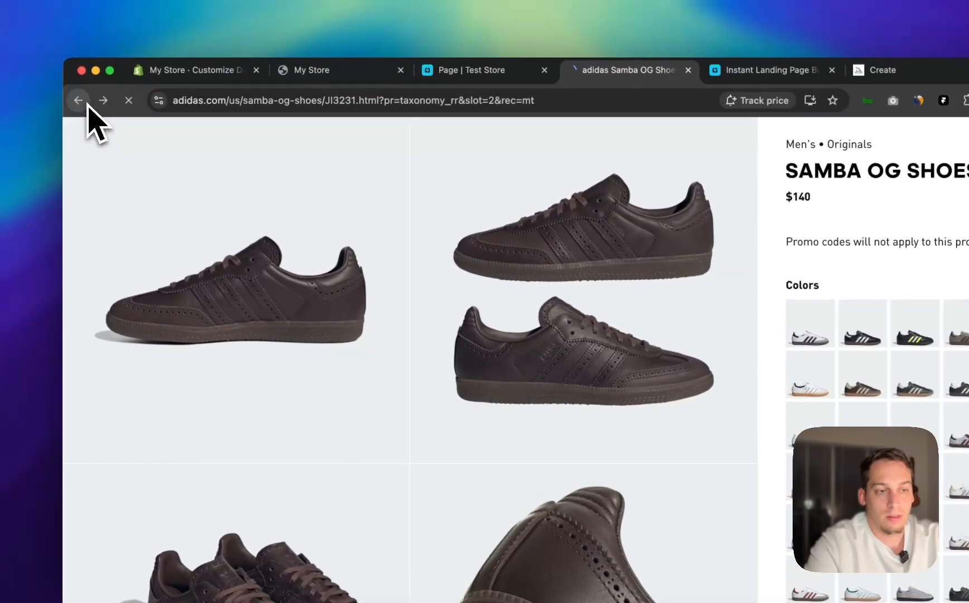
{"action": "left_click", "coordinate": [3, 57]}
Browse the SL 72 collection and a green SL 72 OG product page, dismiss the adiClub sign-up, and return to the home page
{"action": "scroll", "coordinate": [518, 340], "scroll_direction": "down", "scroll_amount": 4}
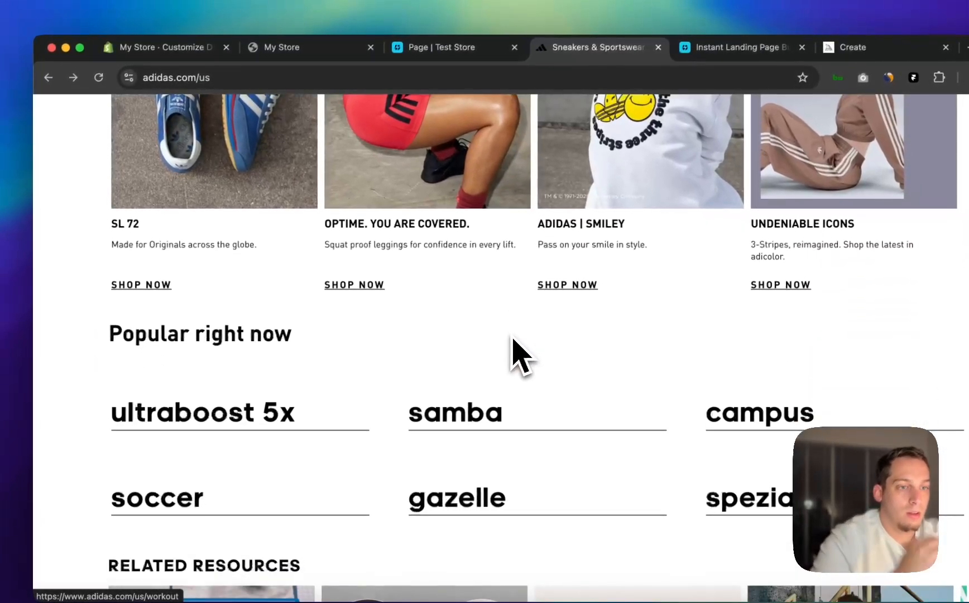
{"action": "left_click", "coordinate": [195, 220]}
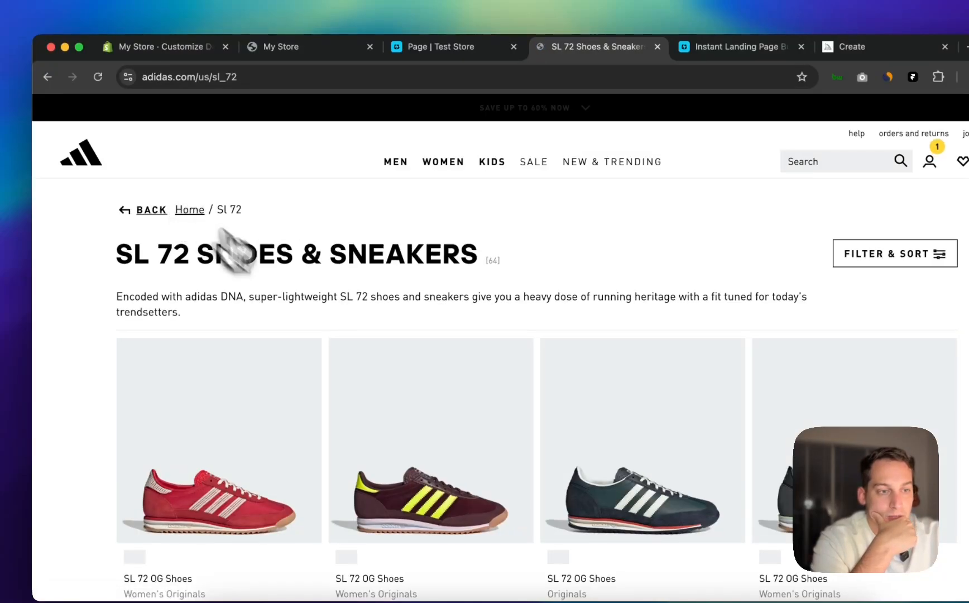
{"action": "scroll", "coordinate": [346, 340], "scroll_direction": "down", "scroll_amount": 8}
{"action": "left_click", "coordinate": [436, 332]}
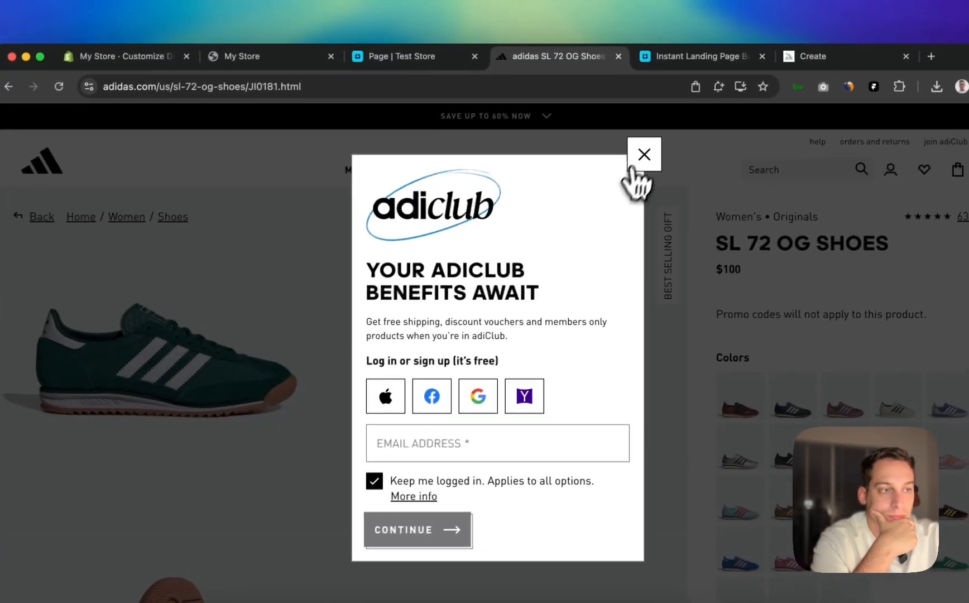
{"action": "left_click", "coordinate": [682, 160]}
{"action": "key", "text": "super+Left"}
{"action": "key", "text": "super+Left"}
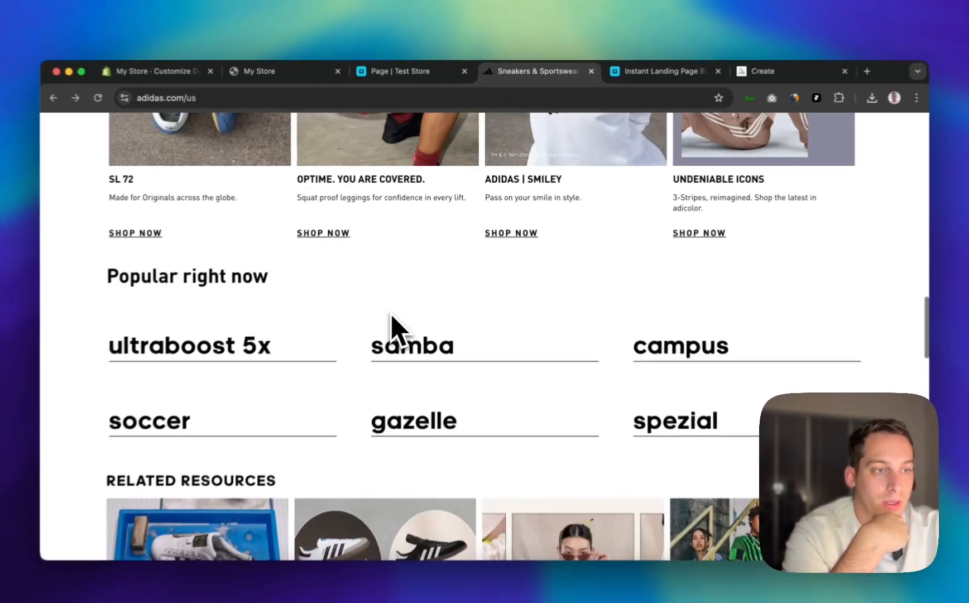
Compare the adidas home page's sections below the category cards, including Related Resources and the link columns, with the page in the builder
{"action": "scroll", "coordinate": [393, 321], "scroll_direction": "down", "scroll_amount": 5}
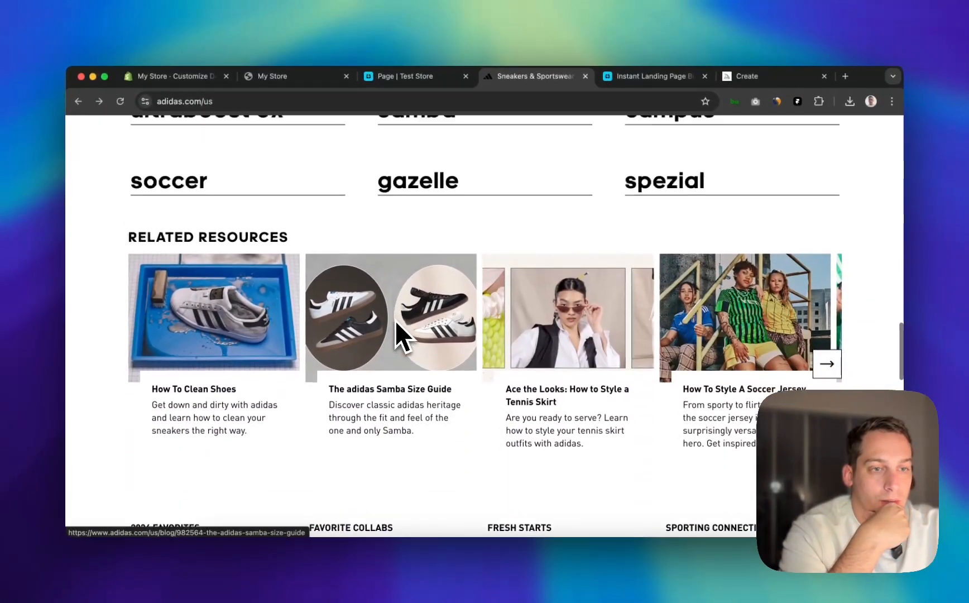
{"action": "scroll", "coordinate": [395, 322], "scroll_direction": "up", "scroll_amount": 10}
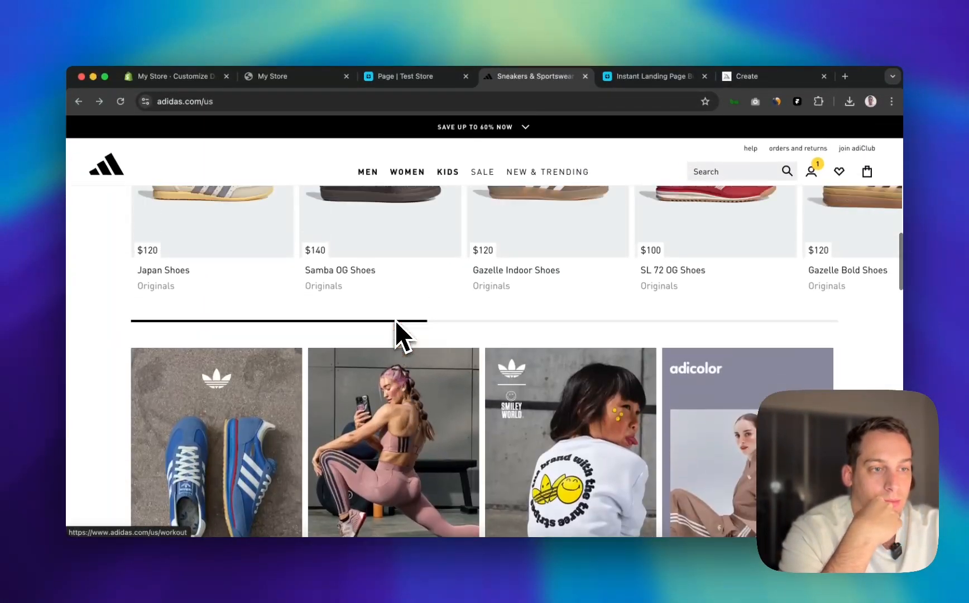
{"action": "scroll", "coordinate": [395, 320], "scroll_direction": "down", "scroll_amount": 15}
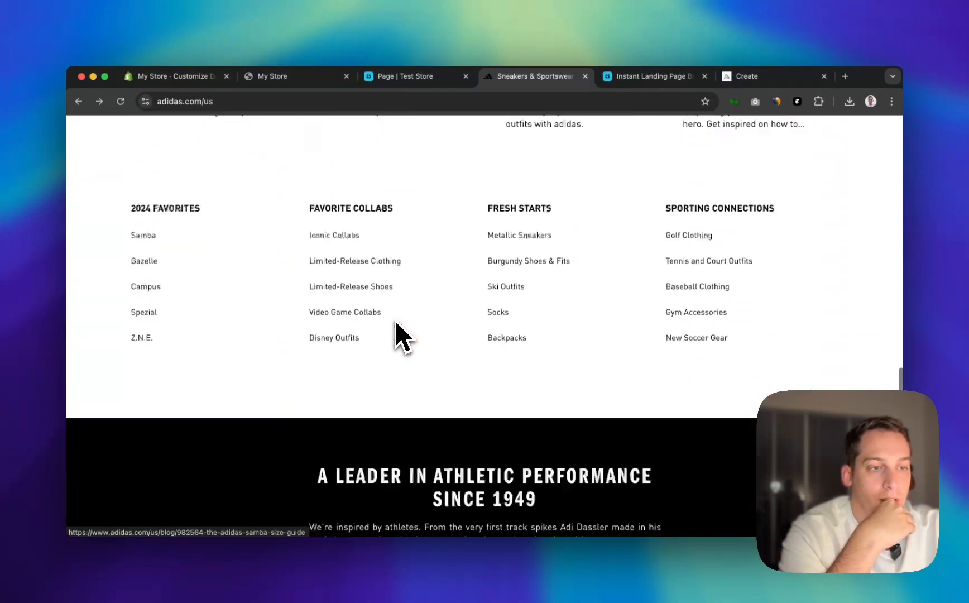
{"action": "scroll", "coordinate": [395, 320], "scroll_direction": "down", "scroll_amount": 5}
{"action": "scroll", "coordinate": [395, 321], "scroll_direction": "up", "scroll_amount": 15}
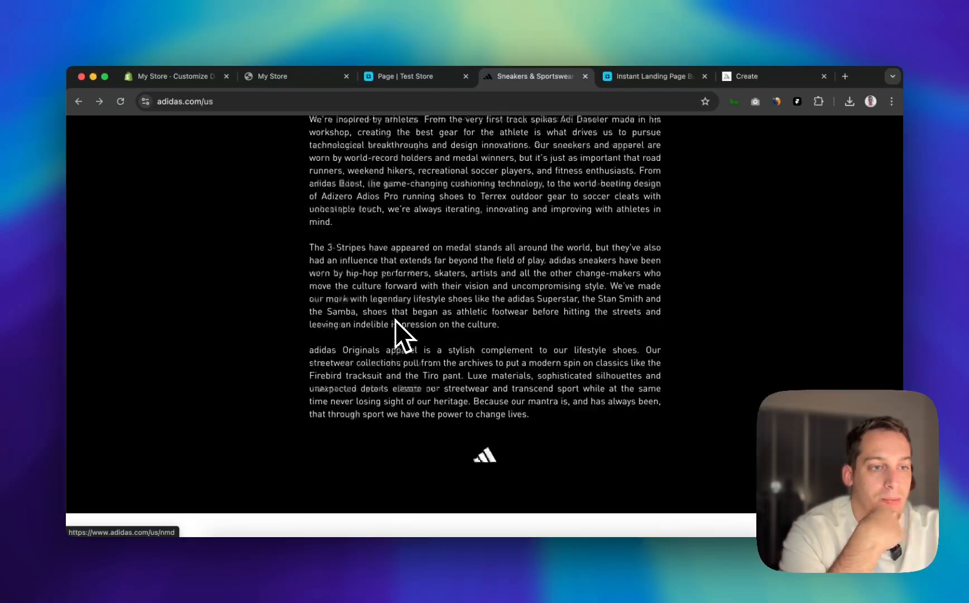
{"action": "scroll", "coordinate": [346, 293], "scroll_direction": "down", "scroll_amount": 3}
{"action": "scroll", "coordinate": [307, 318], "scroll_direction": "up", "scroll_amount": 2}
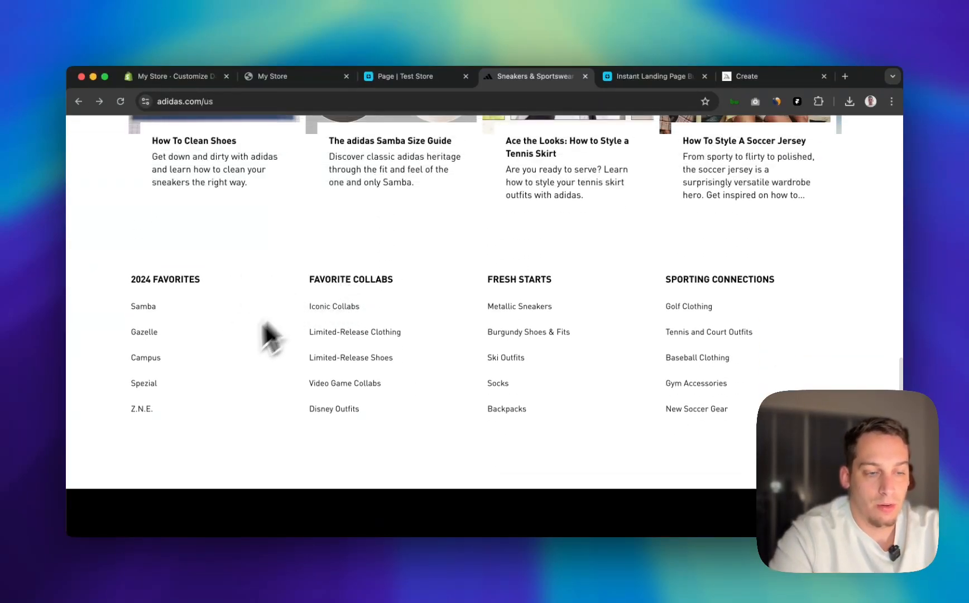
{"action": "scroll", "coordinate": [266, 335], "scroll_direction": "down", "scroll_amount": 2}
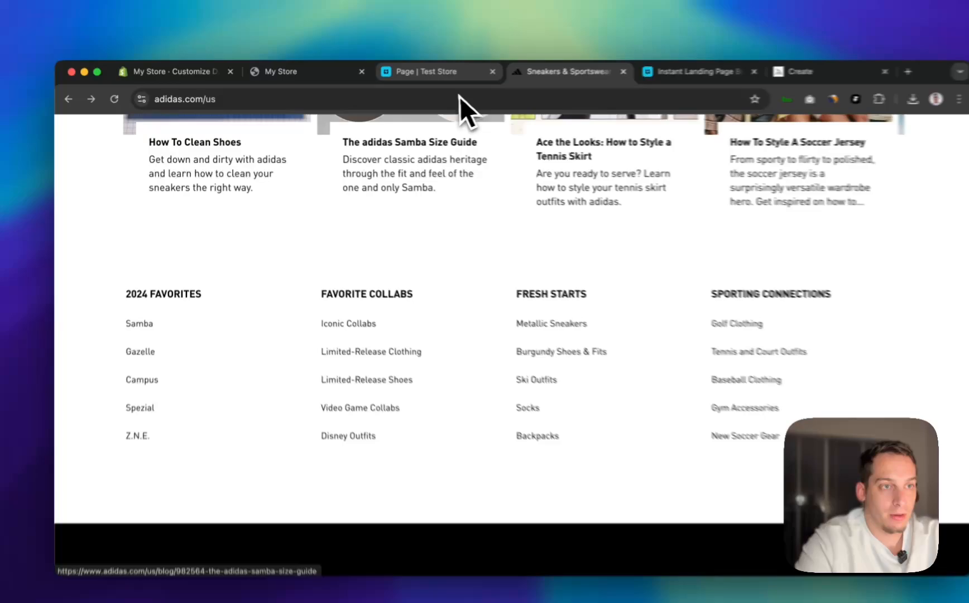
{"action": "left_click", "coordinate": [424, 76]}
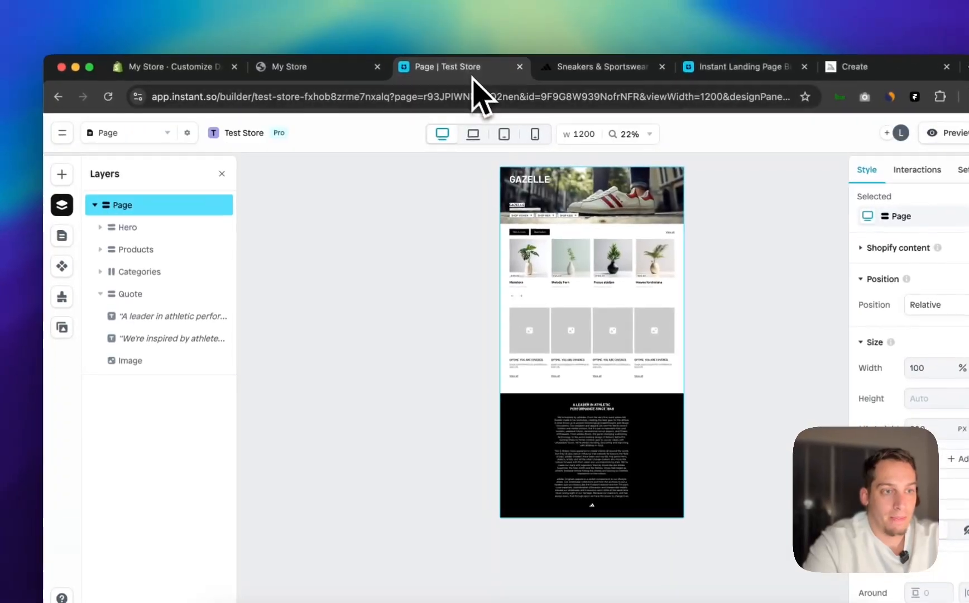
{"action": "left_click", "coordinate": [569, 78]}
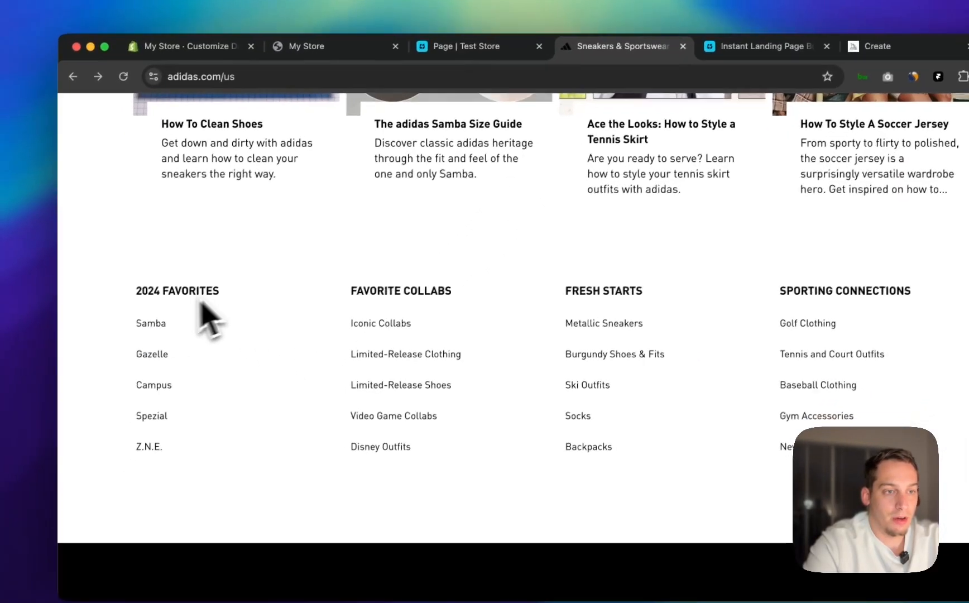
Check the adidas link columns, switch to the page builder and insert a one-column layout containing a single row below the Quote section
{"action": "scroll", "coordinate": [335, 343], "scroll_direction": "up", "scroll_amount": 5}
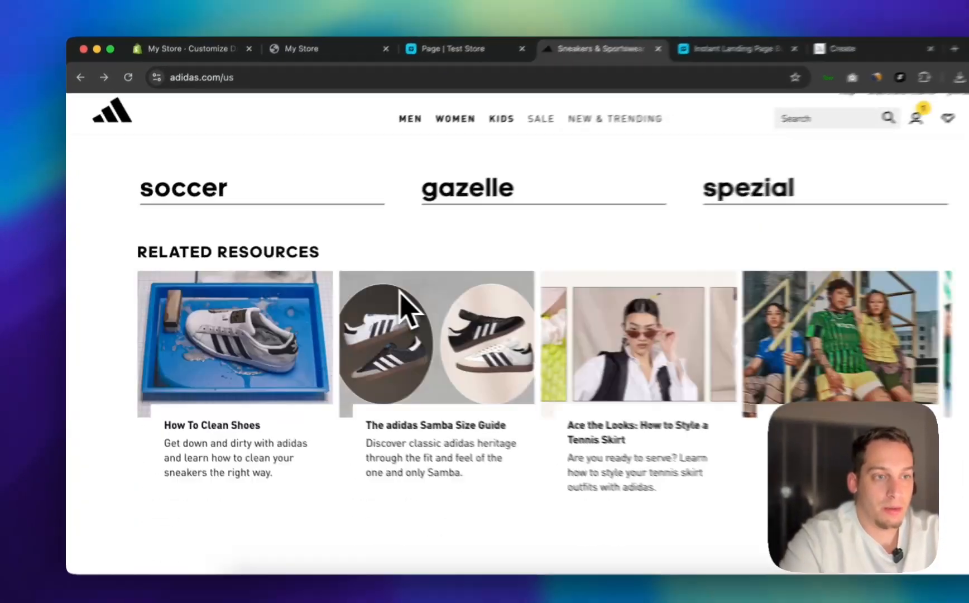
{"action": "scroll", "coordinate": [362, 289], "scroll_direction": "up", "scroll_amount": 10}
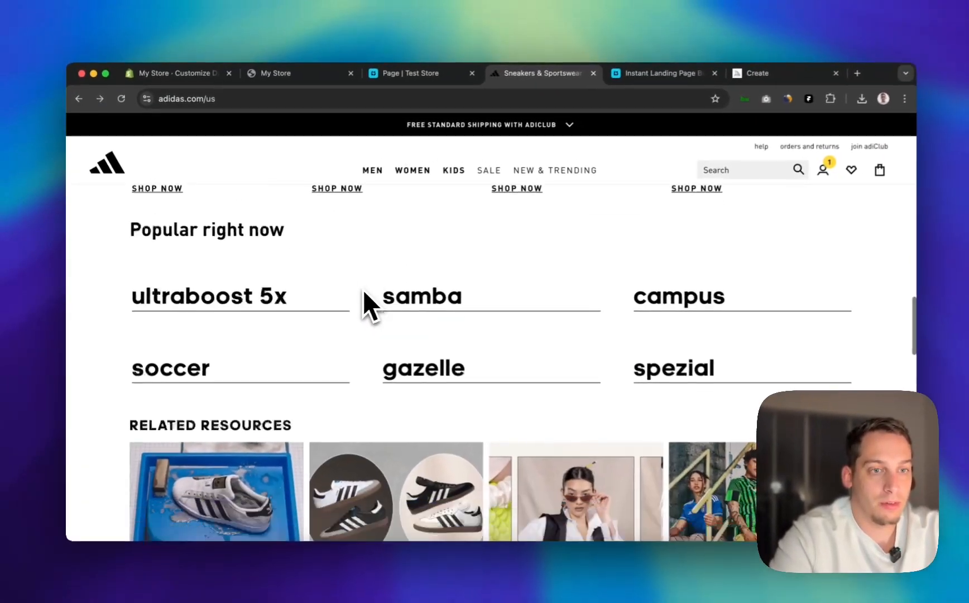
{"action": "scroll", "coordinate": [254, 360], "scroll_direction": "down", "scroll_amount": 3}
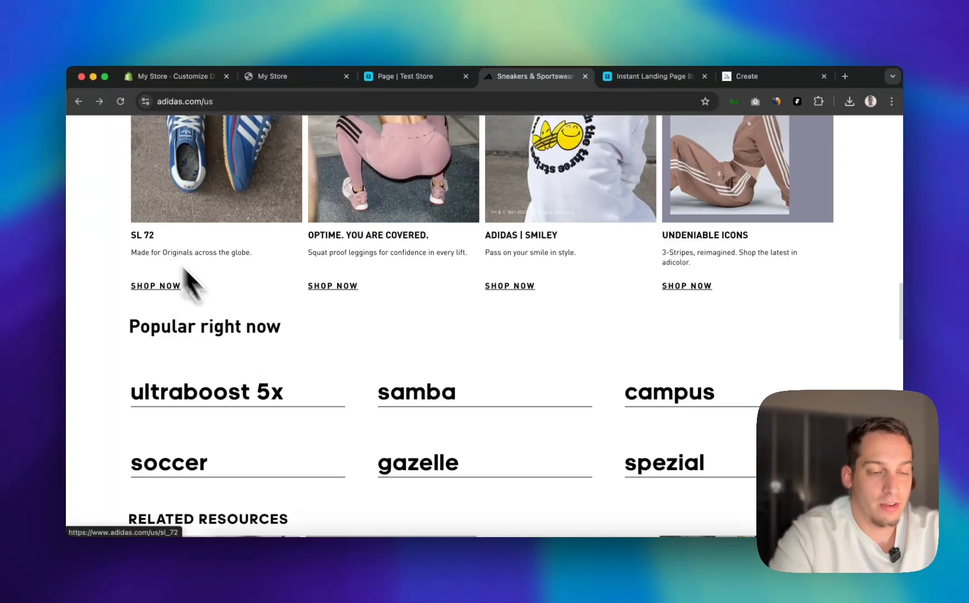
{"action": "scroll", "coordinate": [282, 389], "scroll_direction": "down", "scroll_amount": 10}
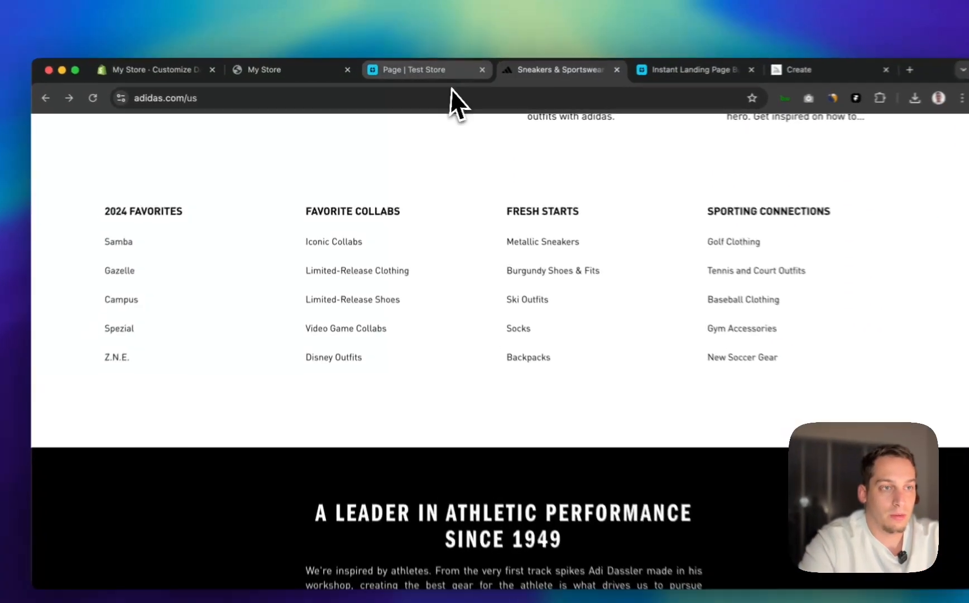
{"action": "left_click", "coordinate": [425, 69]}
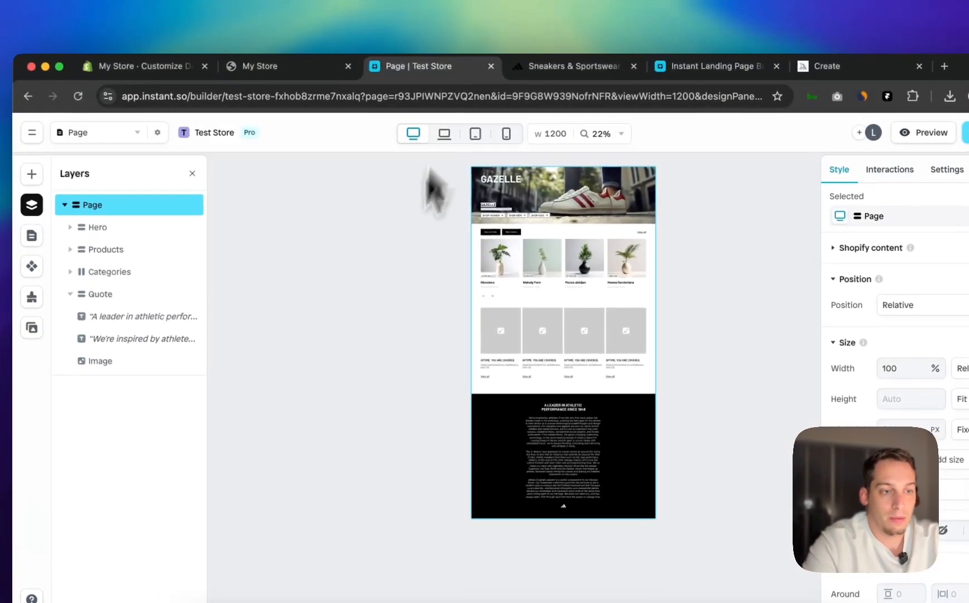
{"action": "left_click", "coordinate": [30, 134]}
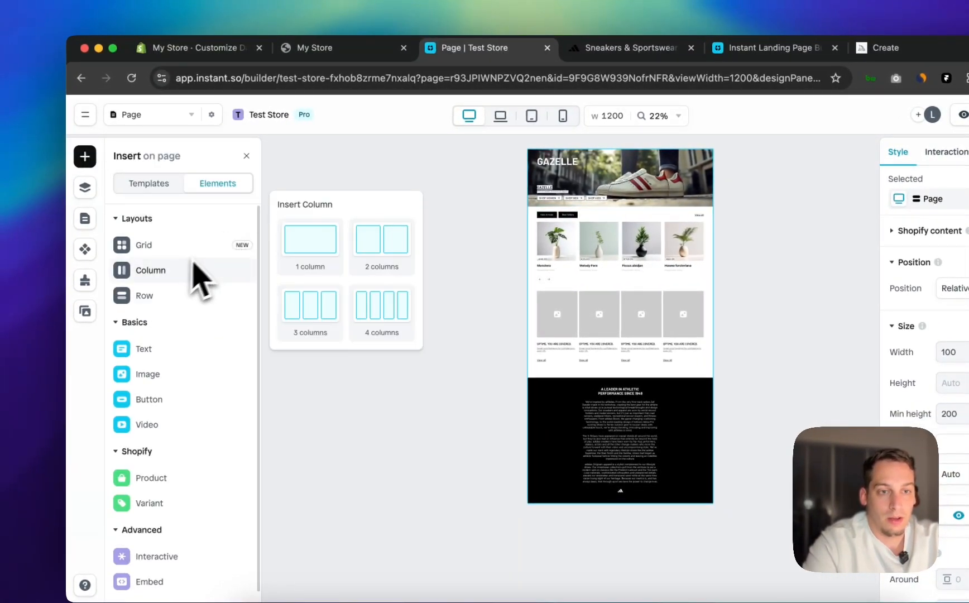
{"action": "mouse_move", "coordinate": [171, 297]}
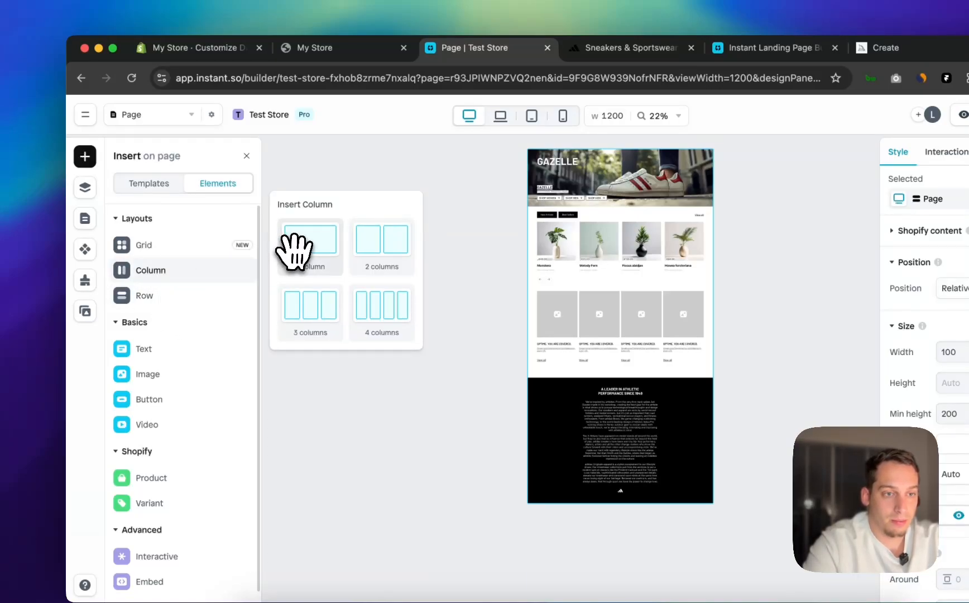
{"action": "left_click_drag", "start_coordinate": [294, 251], "coordinate": [613, 507]}
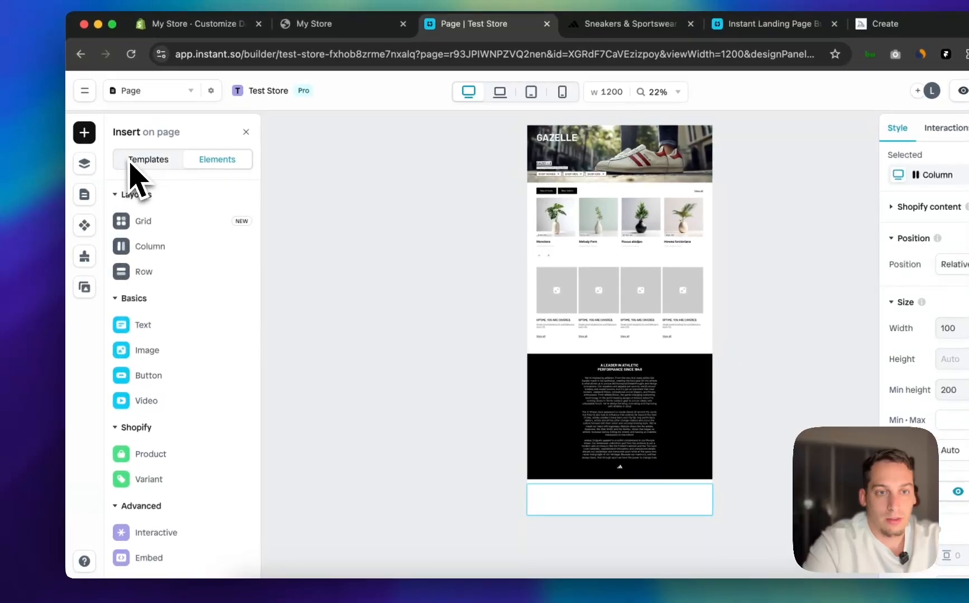
{"action": "left_click", "coordinate": [47, 148]}
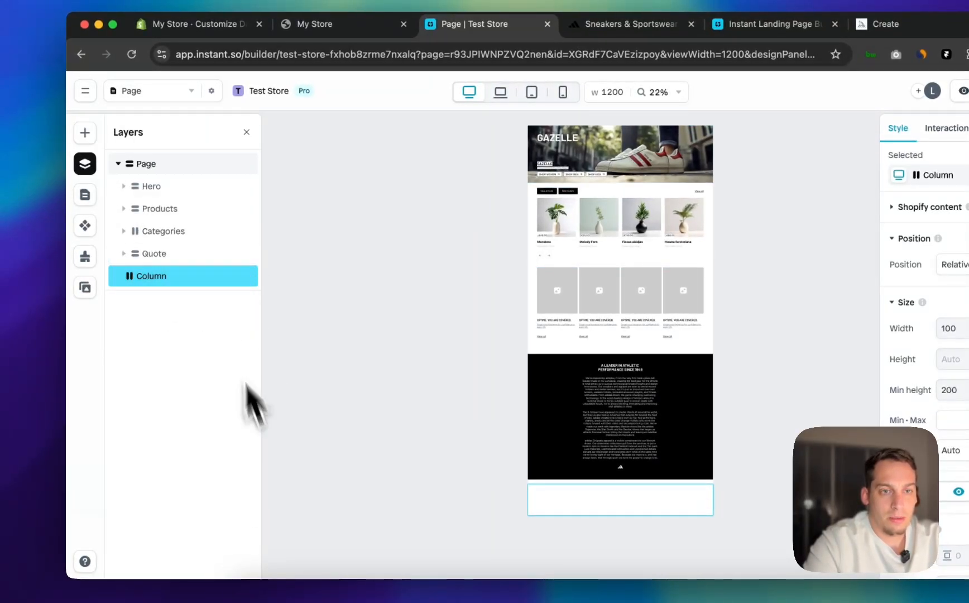
{"action": "left_click", "coordinate": [85, 132]}
{"action": "mouse_move", "coordinate": [154, 271]}
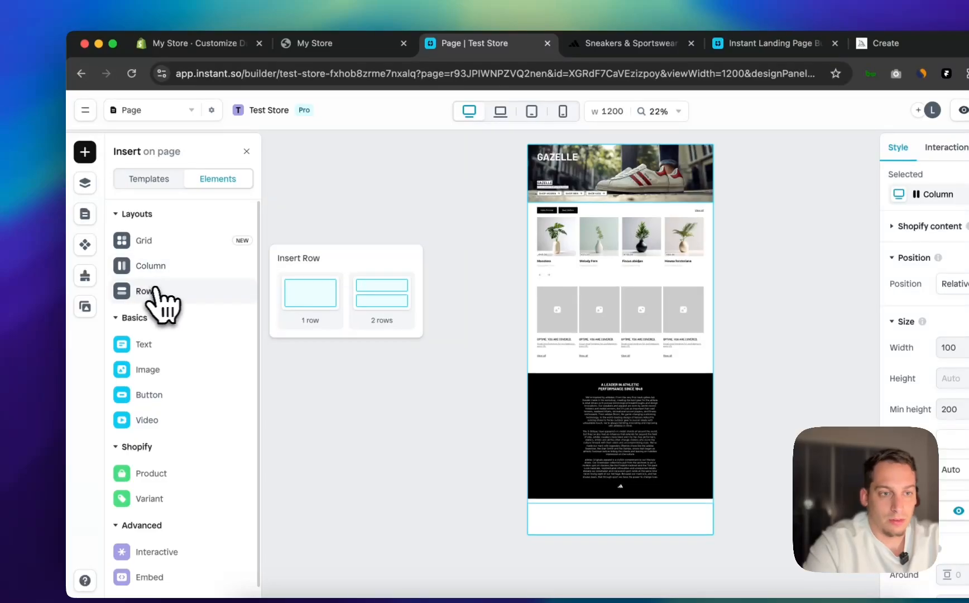
{"action": "left_click_drag", "start_coordinate": [301, 296], "coordinate": [559, 518]}
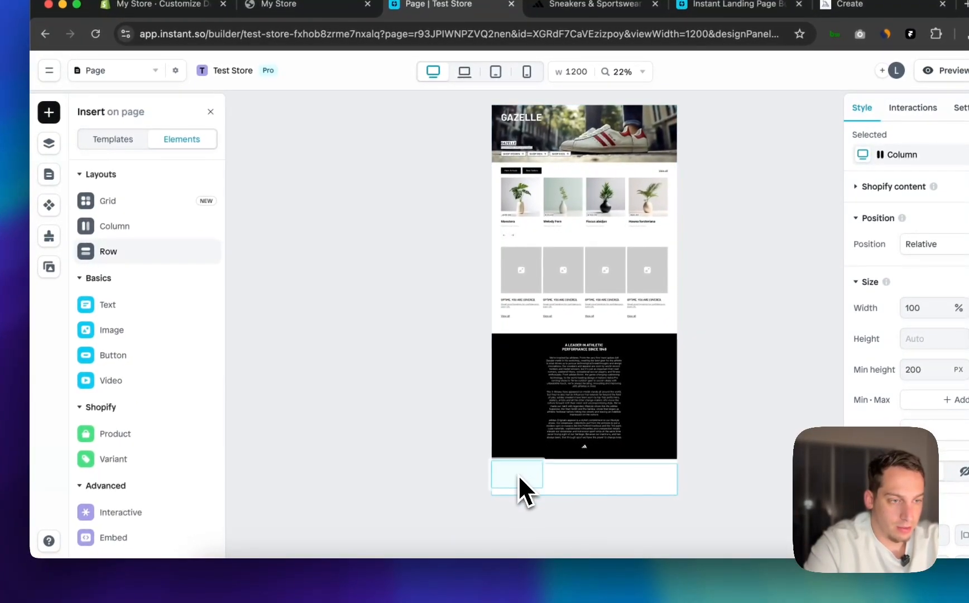
Replace the new column's empty row with four copies of the first category card's heading and description row
{"action": "left_click", "coordinate": [514, 314]}
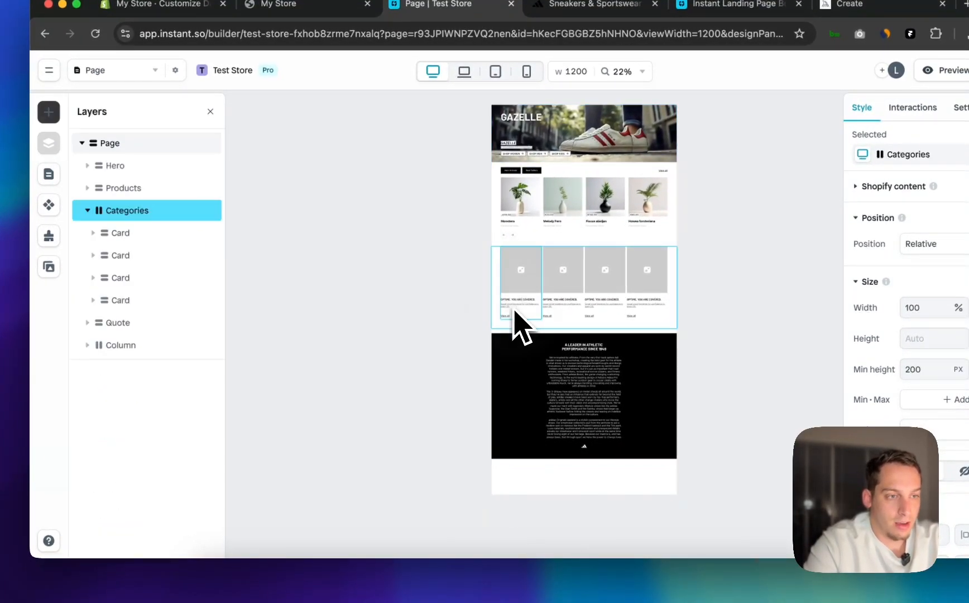
{"action": "scroll", "coordinate": [513, 306], "scroll_direction": "up", "scroll_amount": 5}
{"action": "left_click", "coordinate": [513, 306]}
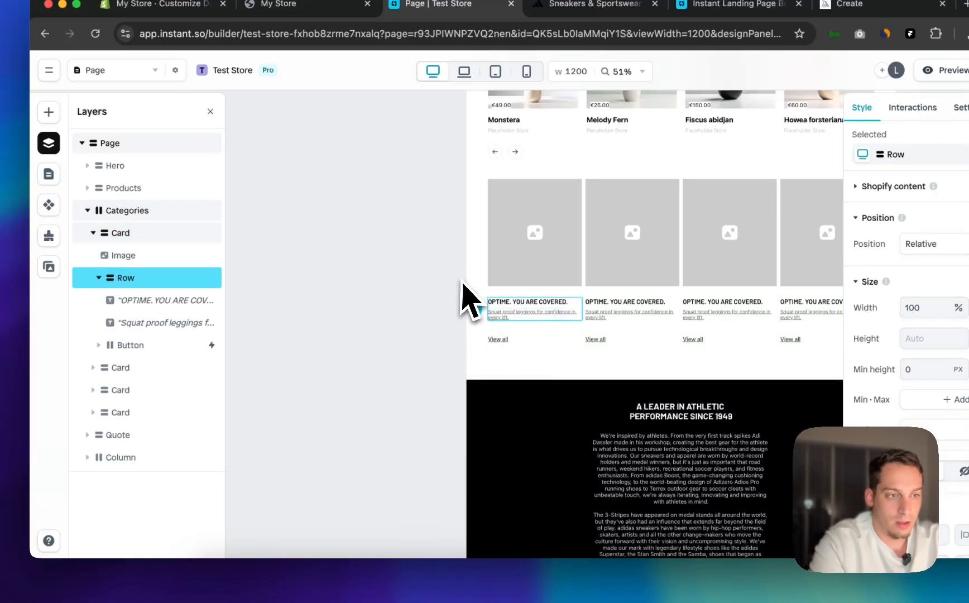
{"action": "key", "text": "super+d"}
{"action": "scroll", "coordinate": [438, 320], "scroll_direction": "down", "scroll_amount": 5}
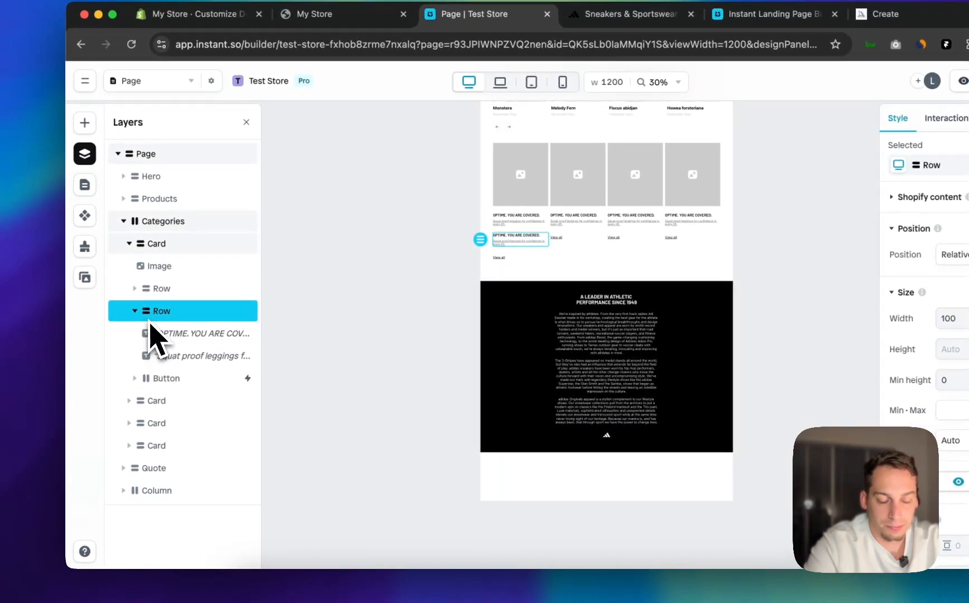
{"action": "left_click_drag", "start_coordinate": [154, 455], "coordinate": [144, 463]}
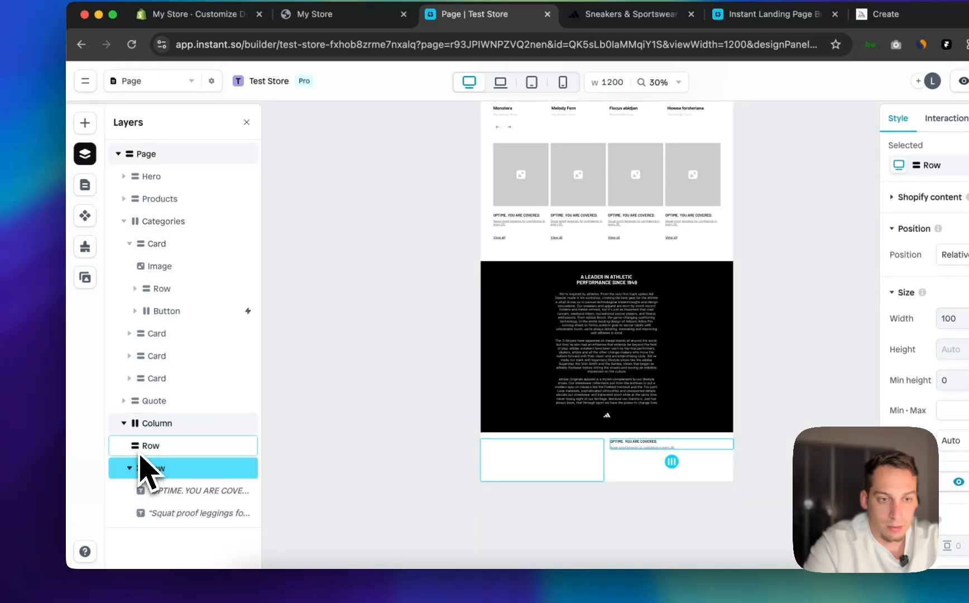
{"action": "key", "text": "BackSpace"}
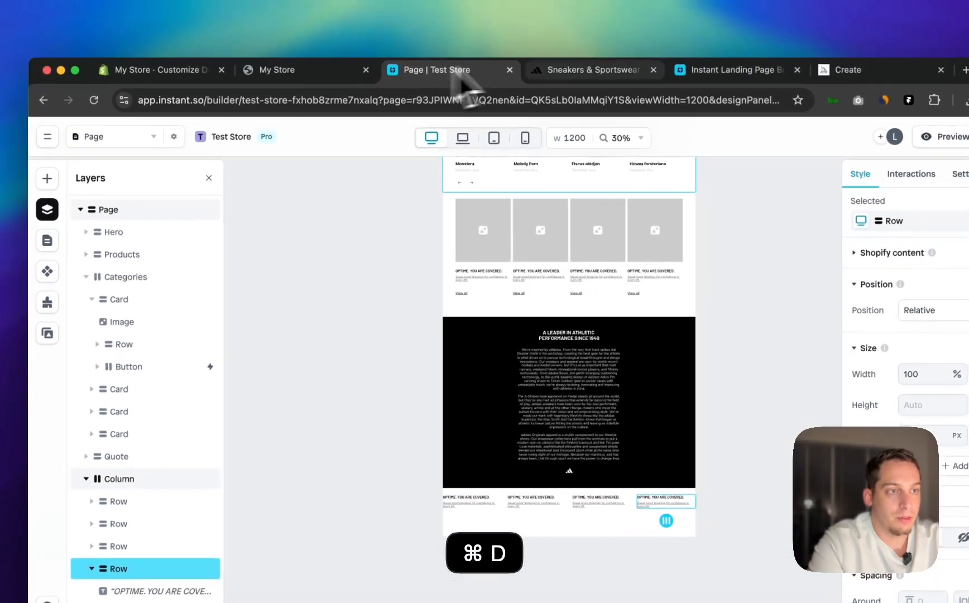
Compare with the adidas link columns and delete the extra copied rows from the new column, keeping only one
{"action": "left_click", "coordinate": [592, 17]}
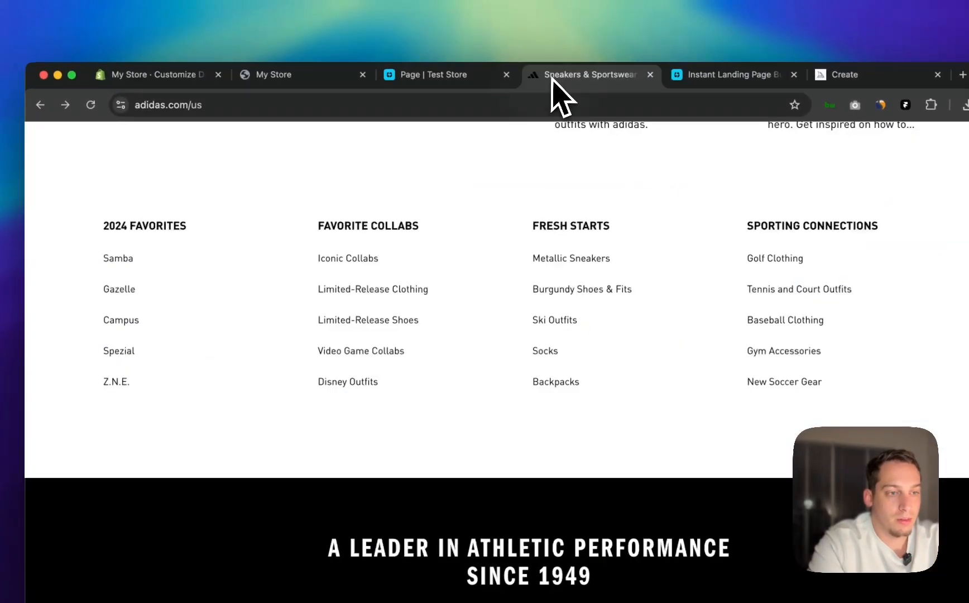
{"action": "left_click", "coordinate": [436, 81]}
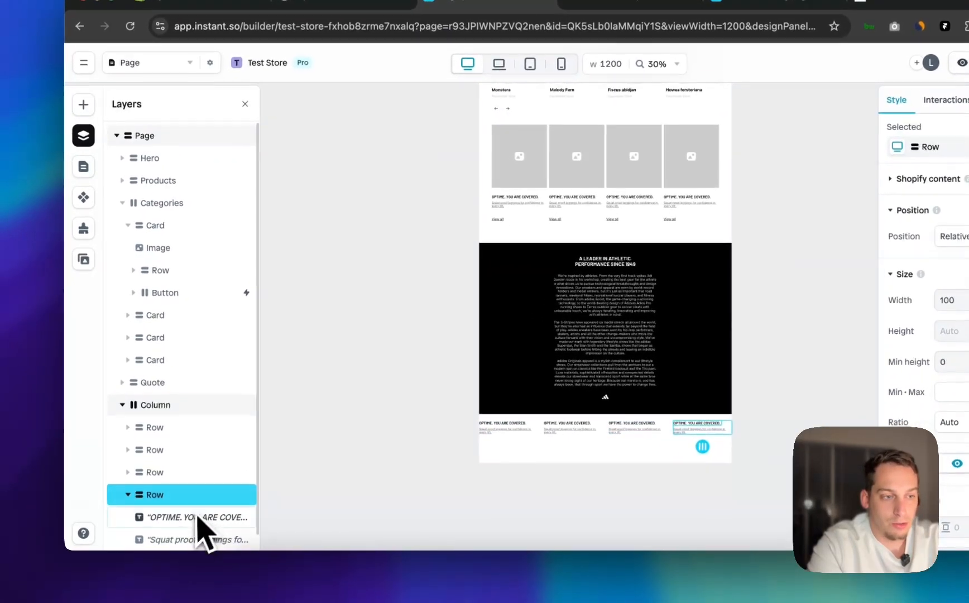
{"action": "scroll", "coordinate": [196, 505], "scroll_direction": "down", "scroll_amount": 1}
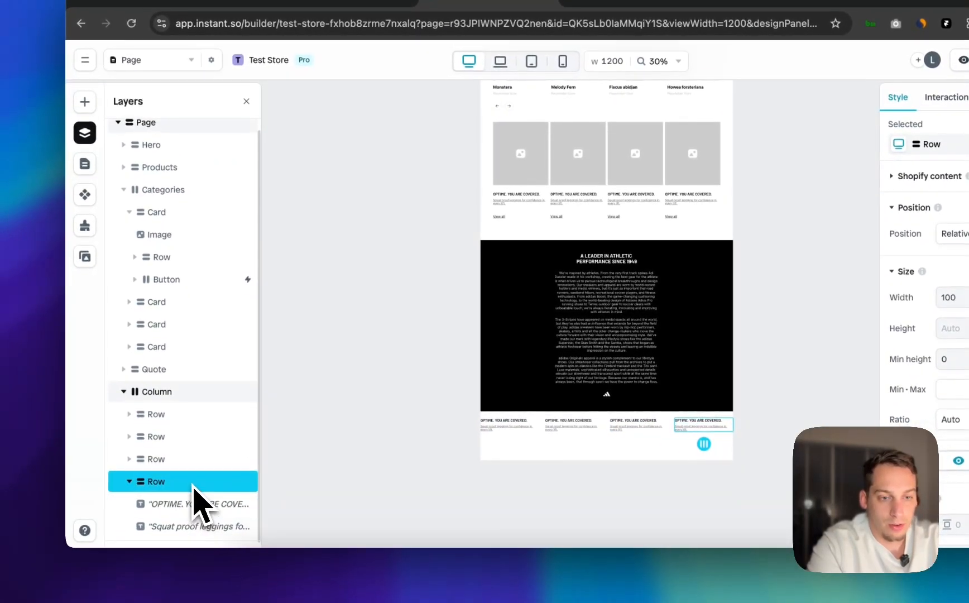
{"action": "key", "text": "BackSpace"}
{"action": "left_click", "coordinate": [157, 469]}
{"action": "key", "text": "BackSpace"}
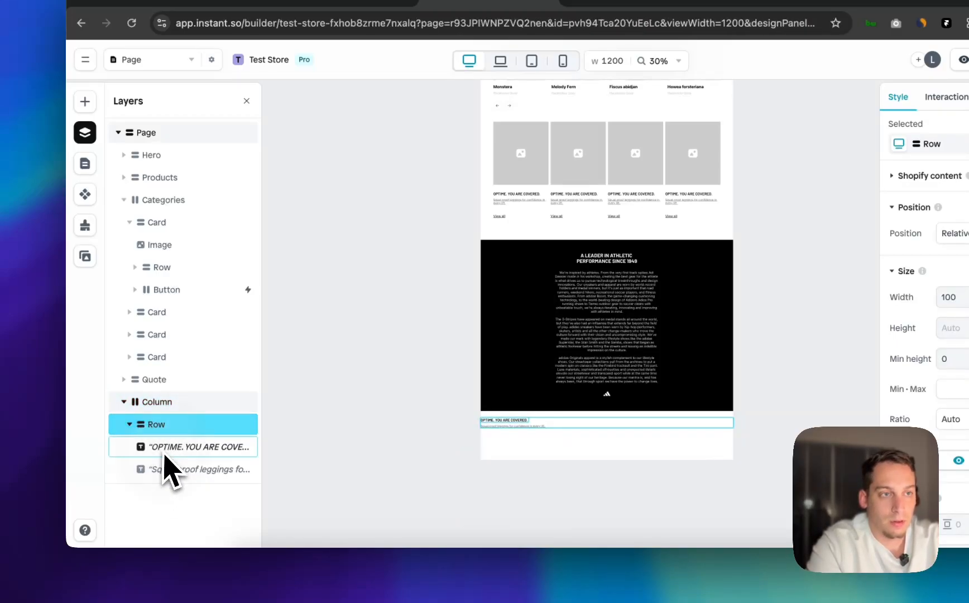
Change the remaining row's heading text to TITLE and rename its description text layer as Category
{"action": "left_click", "coordinate": [166, 452]}
{"action": "scroll", "coordinate": [497, 419], "scroll_direction": "up", "scroll_amount": 5}
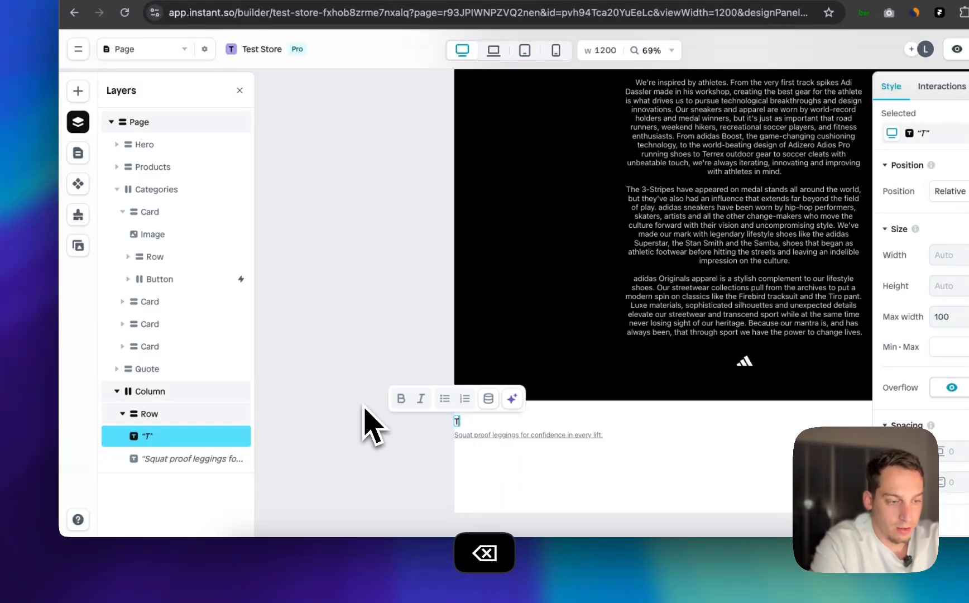
{"action": "left_click", "coordinate": [234, 455]}
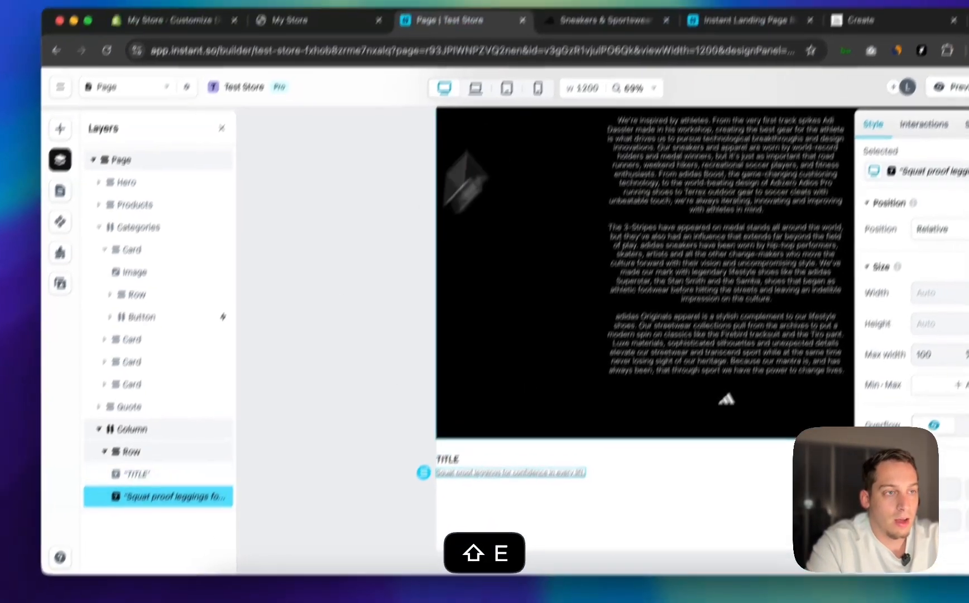
{"action": "left_click", "coordinate": [579, 89]}
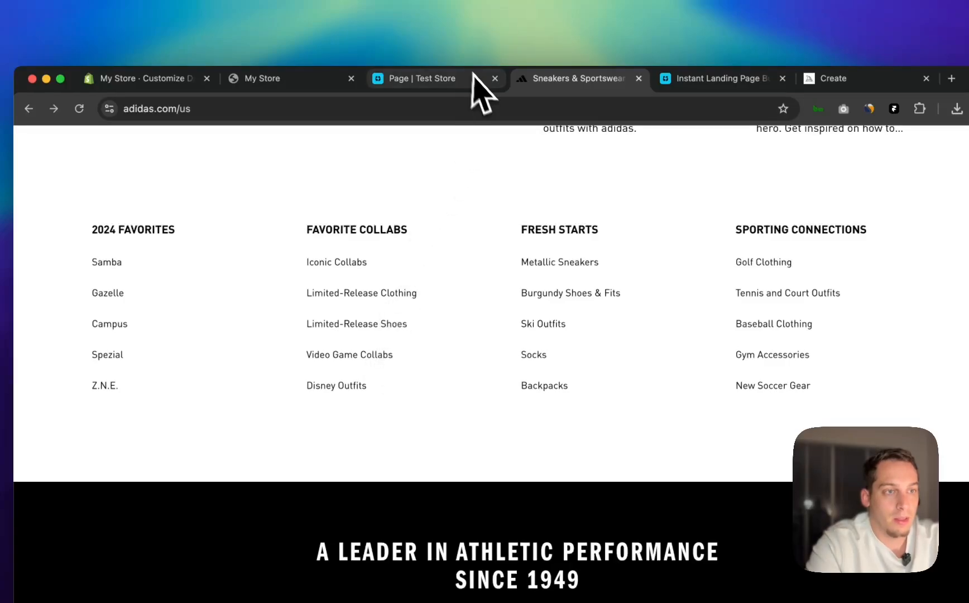
{"action": "left_click", "coordinate": [473, 78]}
{"action": "double_click", "coordinate": [138, 556]}
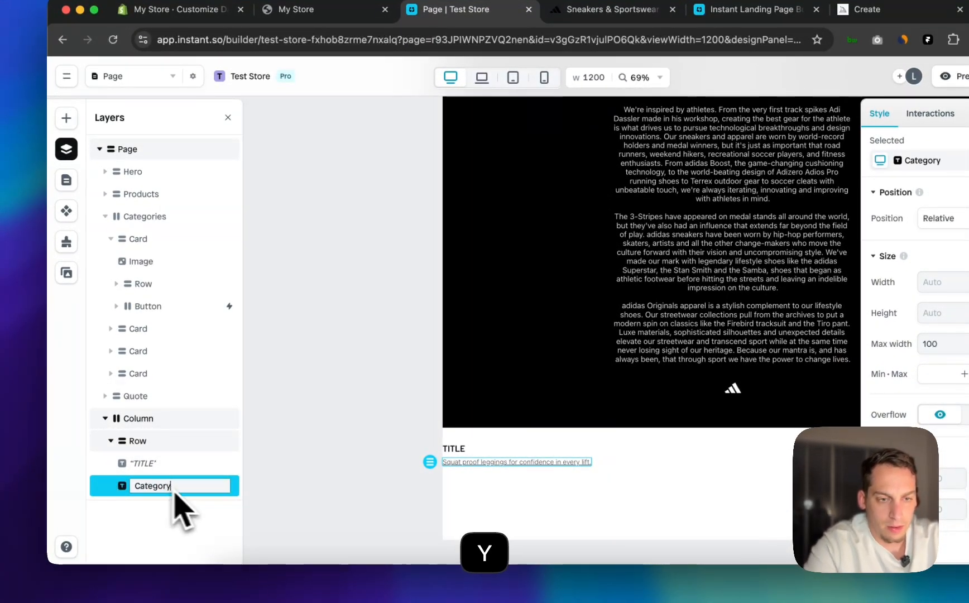
{"action": "left_click", "coordinate": [251, 472]}
Duplicate the Category text three times within the row and compare the list with the adidas link columns
{"action": "left_click", "coordinate": [156, 488]}
{"action": "key", "text": "super+d"}
{"action": "key", "text": "super+d"}
{"action": "key", "text": "super+d"}
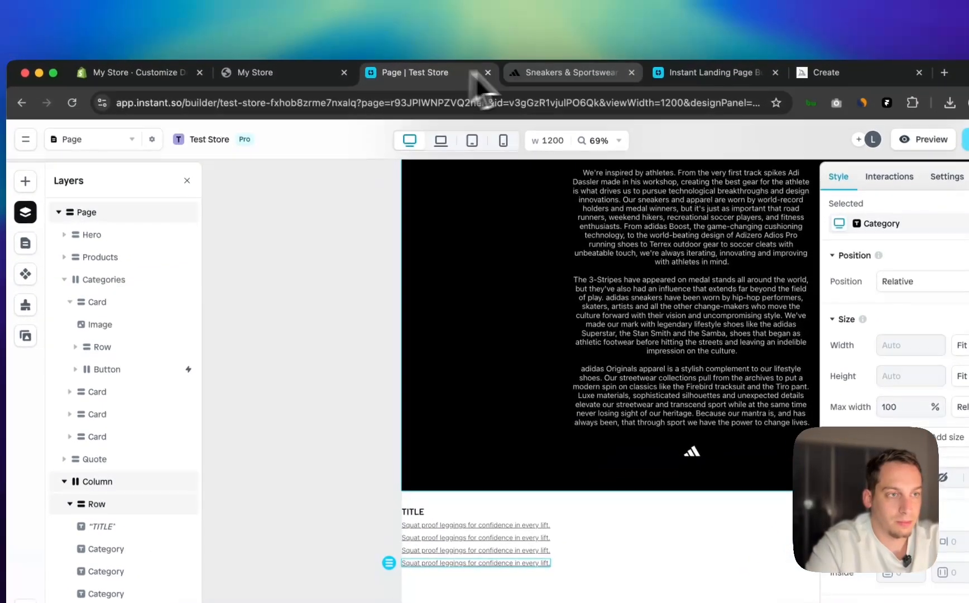
{"action": "left_click", "coordinate": [603, 9]}
{"action": "left_click", "coordinate": [413, 74]}
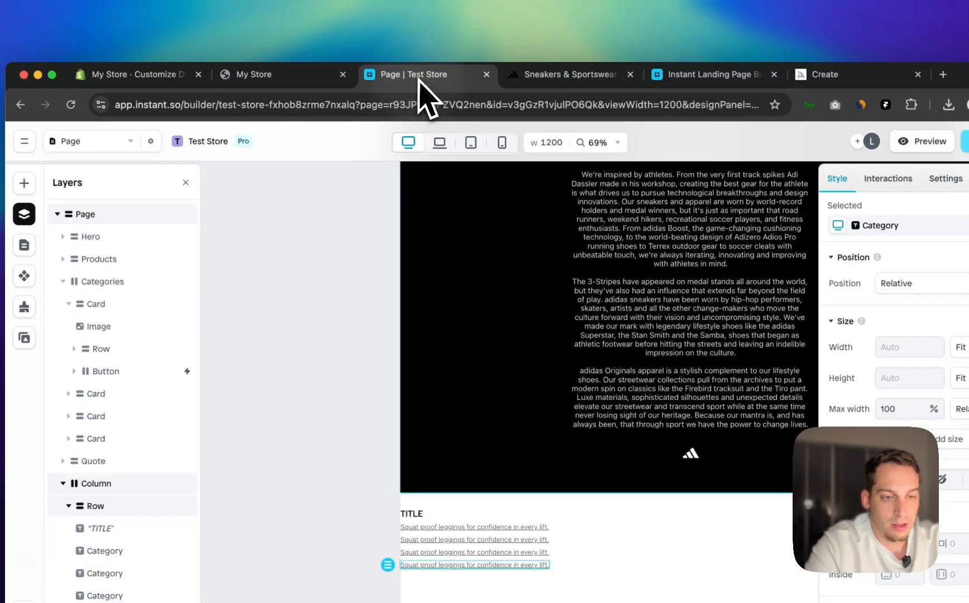
Set the gap between the items in the TITLE row to 30
{"action": "left_click", "coordinate": [136, 504]}
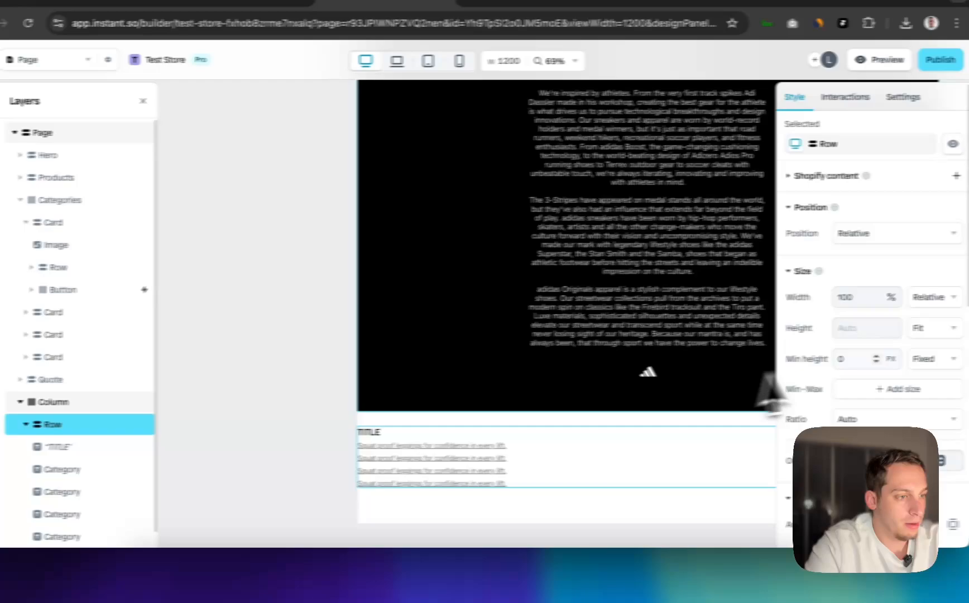
{"action": "scroll", "coordinate": [852, 388], "scroll_direction": "down", "scroll_amount": 5}
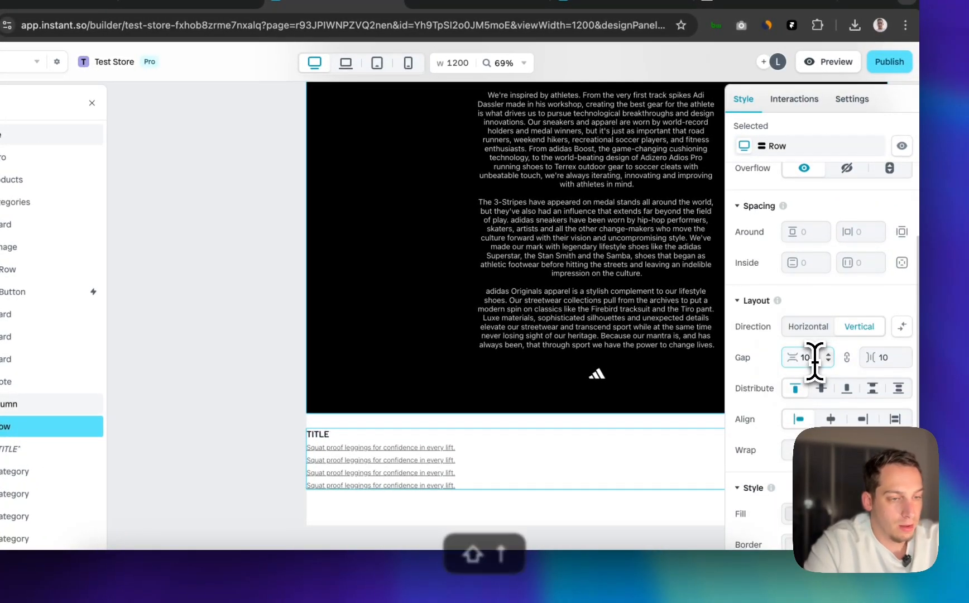
{"action": "key", "text": "shift+Up"}
{"action": "key", "text": "shift+Up"}
{"action": "key", "text": "shift+Up"}
{"action": "key", "text": "shift+Up"}
{"action": "key", "text": "shift+Up"}
{"action": "key", "text": "shift+Up"}
{"action": "key", "text": "shift+Up"}
{"action": "key", "text": "shift+Up"}
{"action": "key", "text": "shift+Up"}
{"action": "key", "text": "shift+Up"}
{"action": "key", "text": "shift+Up"}
{"action": "key", "text": "shift+Up"}
{"action": "key", "text": "shift+Up"}
{"action": "key", "text": "shift+Up"}
{"action": "key", "text": "shift+Up"}
{"action": "key", "text": "shift+Up"}
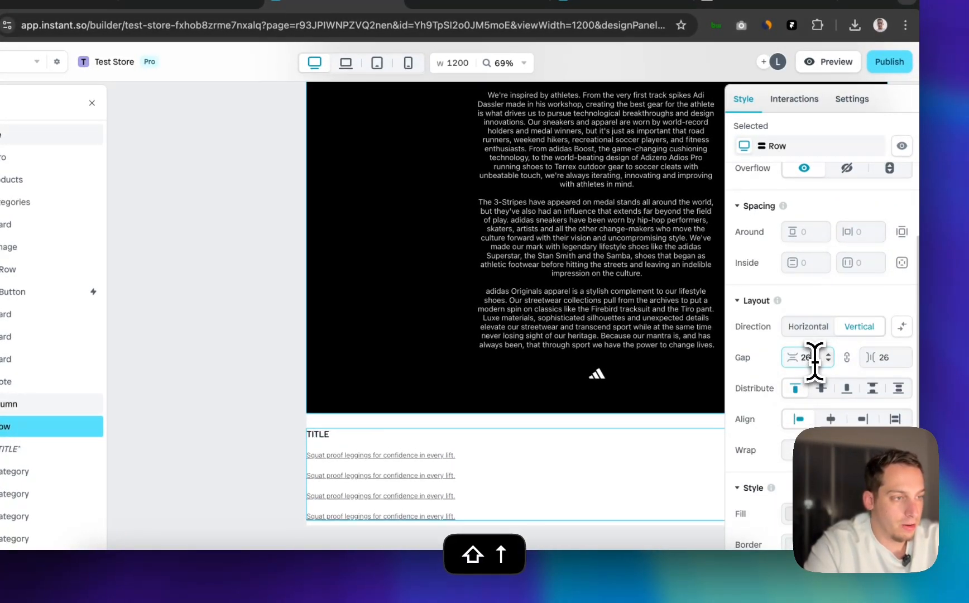
{"action": "key", "text": "shift+Up"}
{"action": "key", "text": "shift+Up"}
{"action": "key", "text": "shift+Up"}
{"action": "key", "text": "shift+Up"}
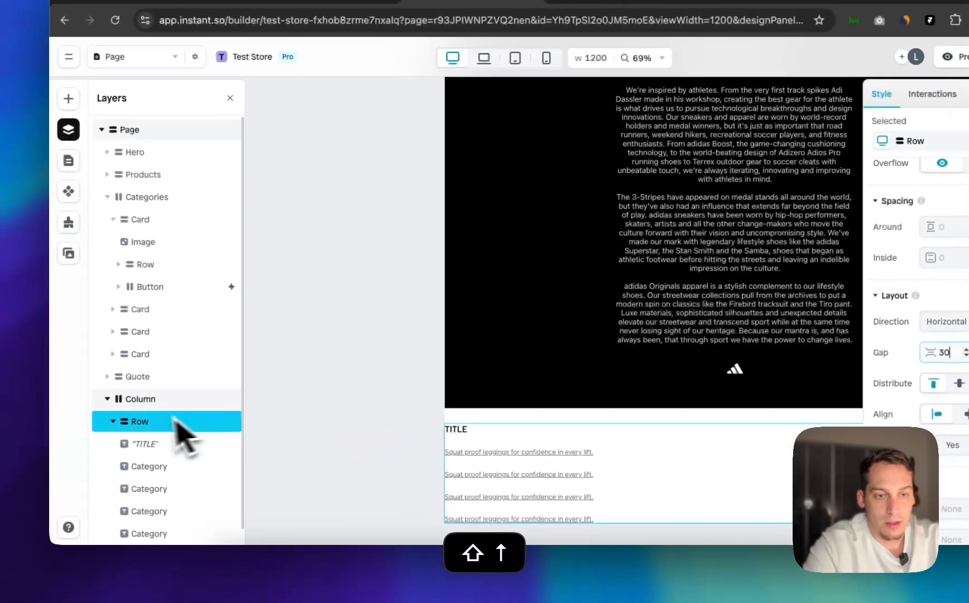
Duplicate the TITLE row until the column holds four side-by-side link lists
{"action": "left_click", "coordinate": [113, 421]}
{"action": "key", "text": "super+d"}
{"action": "key", "text": "super+d"}
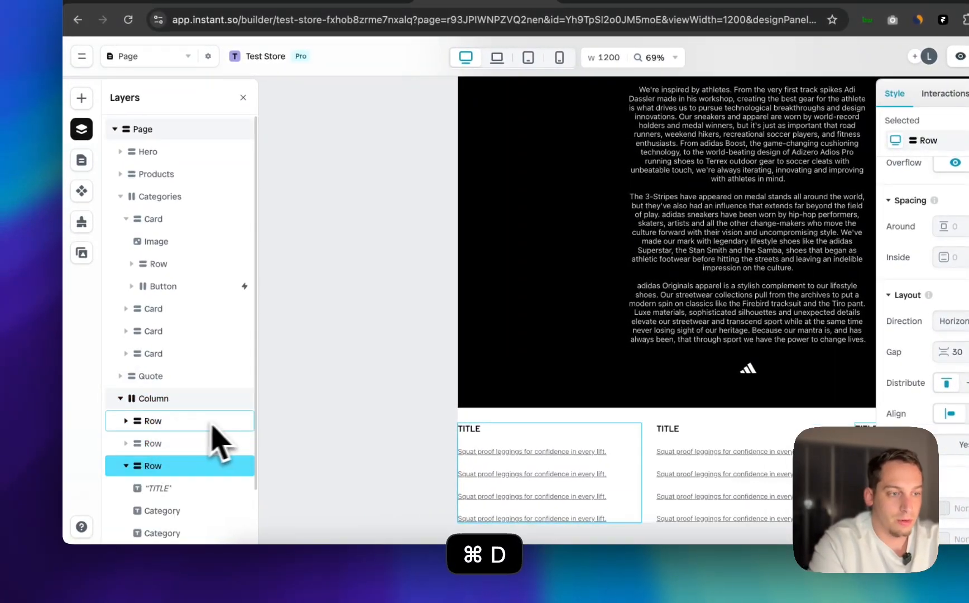
Set the link column section's horizontal inside spacing to 60 and check it against the rest of the page
{"action": "left_click", "coordinate": [215, 402]}
{"action": "scroll", "coordinate": [968, 400], "scroll_direction": "down", "scroll_amount": 5}
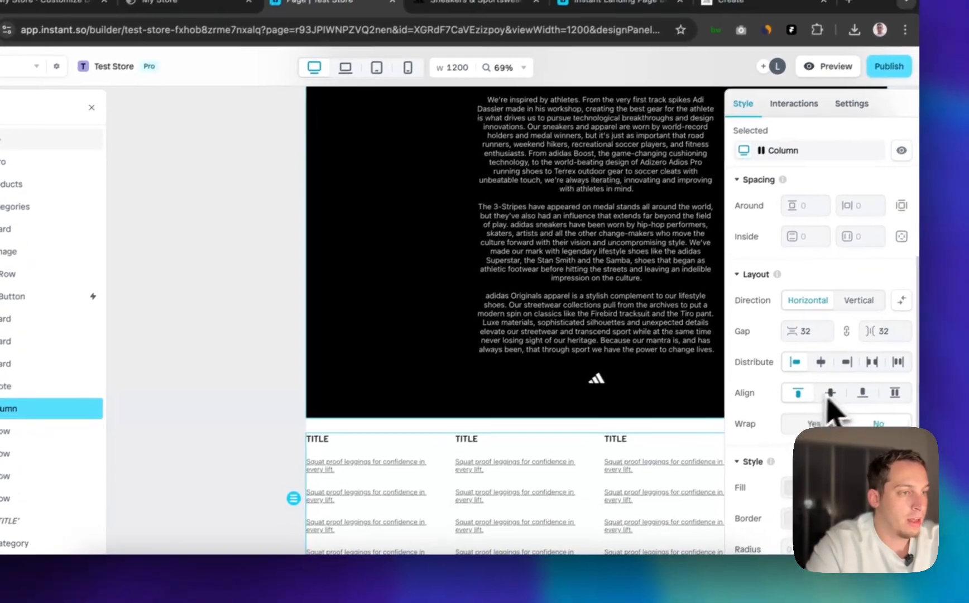
{"action": "left_click", "coordinate": [868, 236]}
{"action": "type", "text": "60"}
{"action": "key", "text": "Return"}
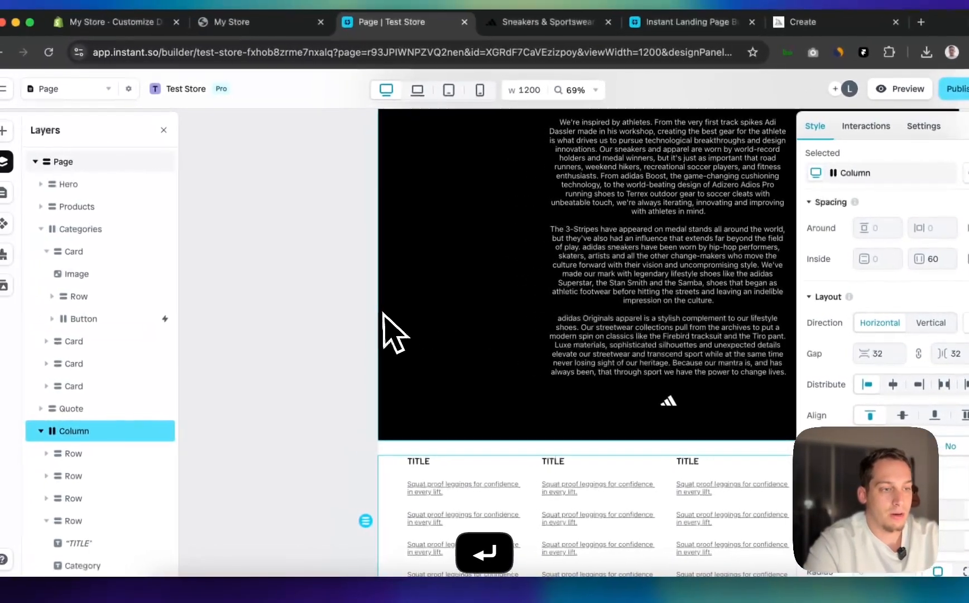
{"action": "scroll", "coordinate": [439, 311], "scroll_direction": "right", "scroll_amount": 2}
{"action": "scroll", "coordinate": [443, 315], "scroll_direction": "down", "scroll_amount": 5}
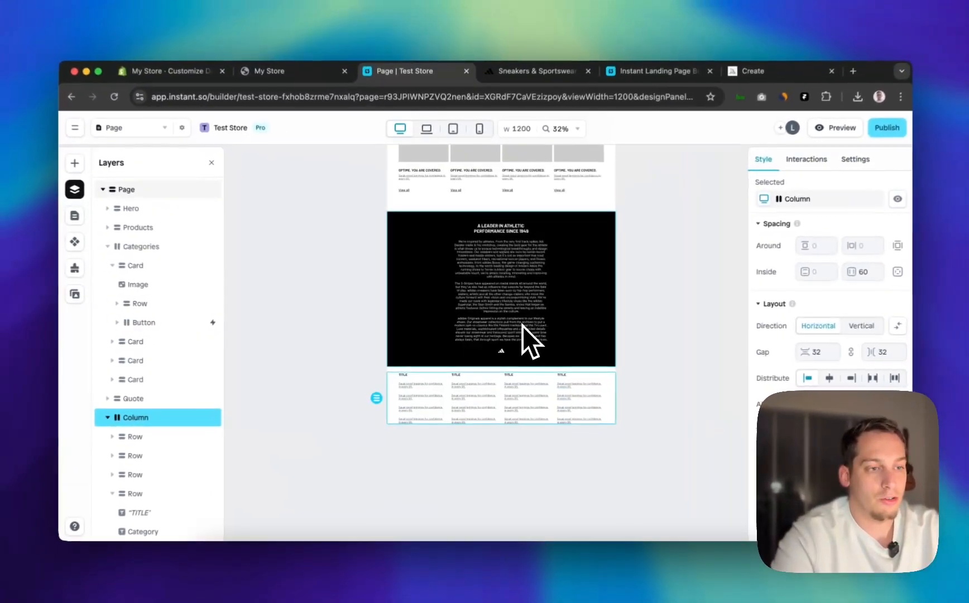
{"action": "scroll", "coordinate": [522, 325], "scroll_direction": "down", "scroll_amount": 1}
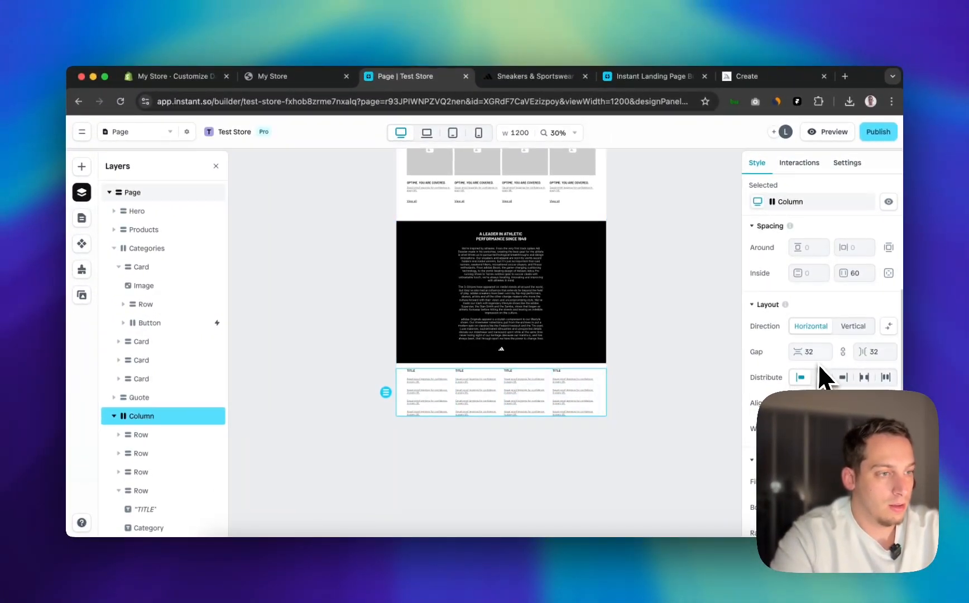
Set the link column section's vertical inside spacing to 60
{"action": "scroll", "coordinate": [823, 379], "scroll_direction": "down", "scroll_amount": 3}
{"action": "scroll", "coordinate": [815, 362], "scroll_direction": "up", "scroll_amount": 4}
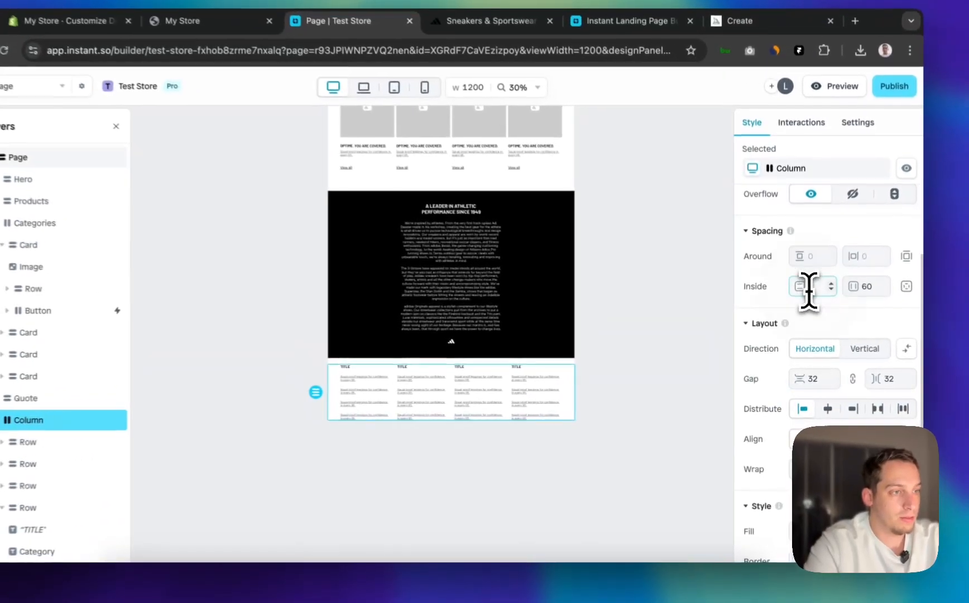
{"action": "key", "text": "Return"}
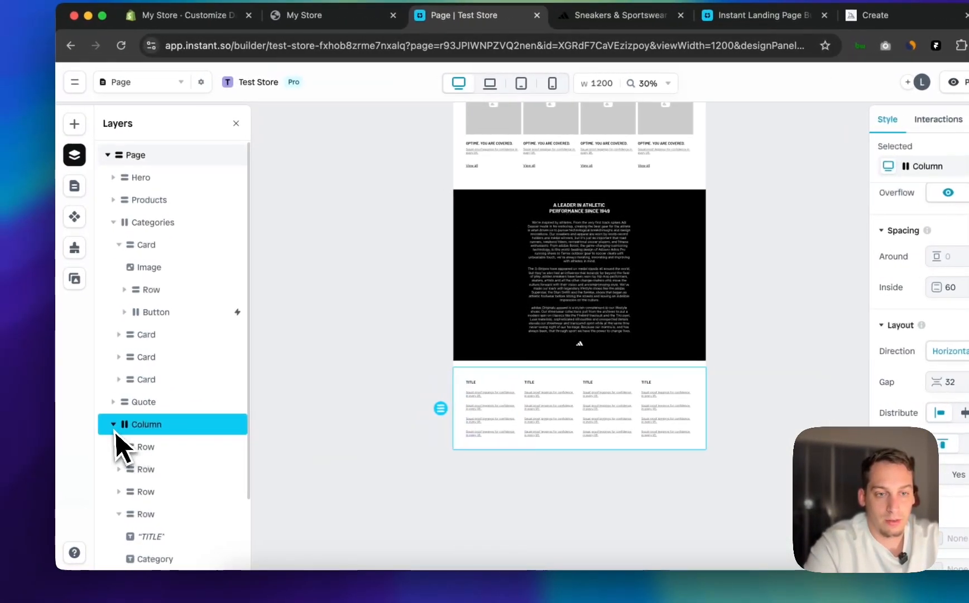
Collapse the Column and Categories layers and move the Column section above Quote, directly below Categories
{"action": "left_click", "coordinate": [114, 427]}
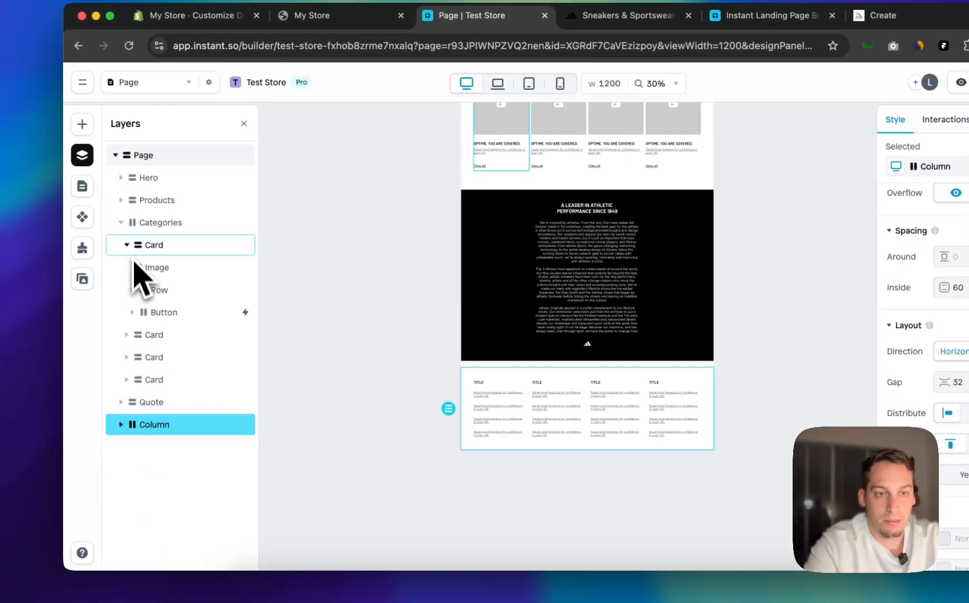
{"action": "left_click", "coordinate": [122, 223]}
{"action": "left_click", "coordinate": [120, 222]}
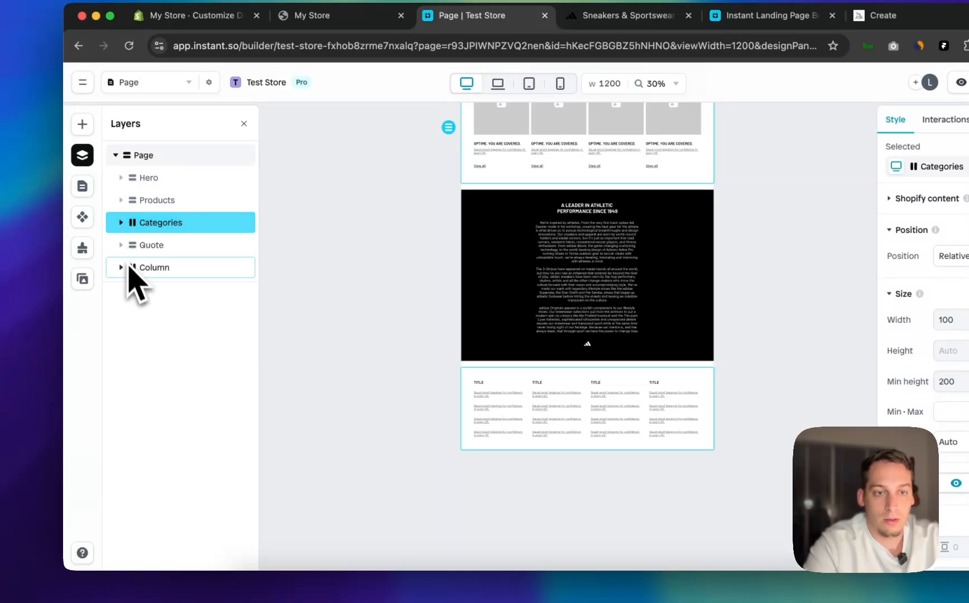
{"action": "left_click_drag", "start_coordinate": [136, 269], "coordinate": [140, 246]}
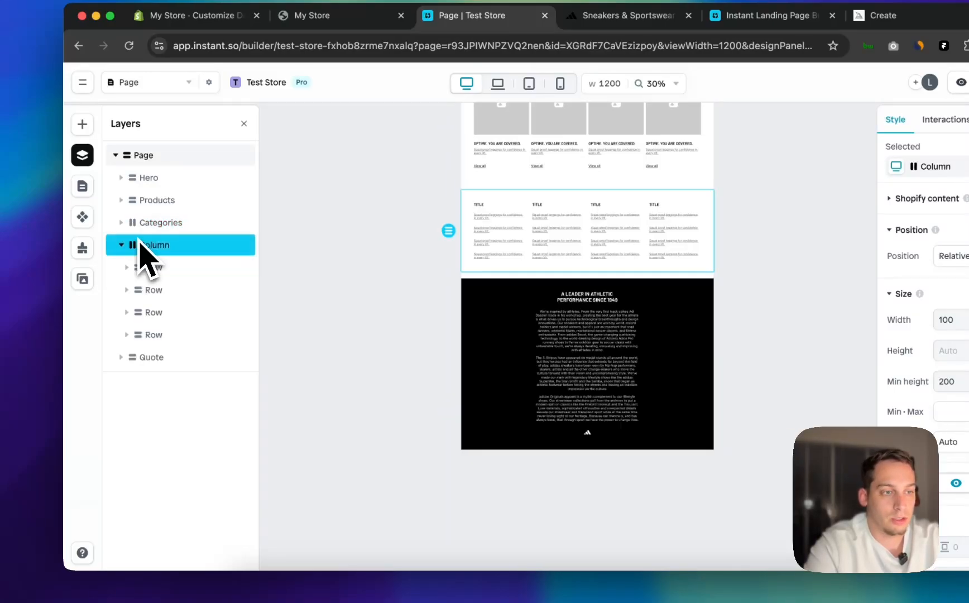
{"action": "left_click", "coordinate": [296, 238]}
{"action": "scroll", "coordinate": [586, 306], "scroll_direction": "up", "scroll_amount": 5}
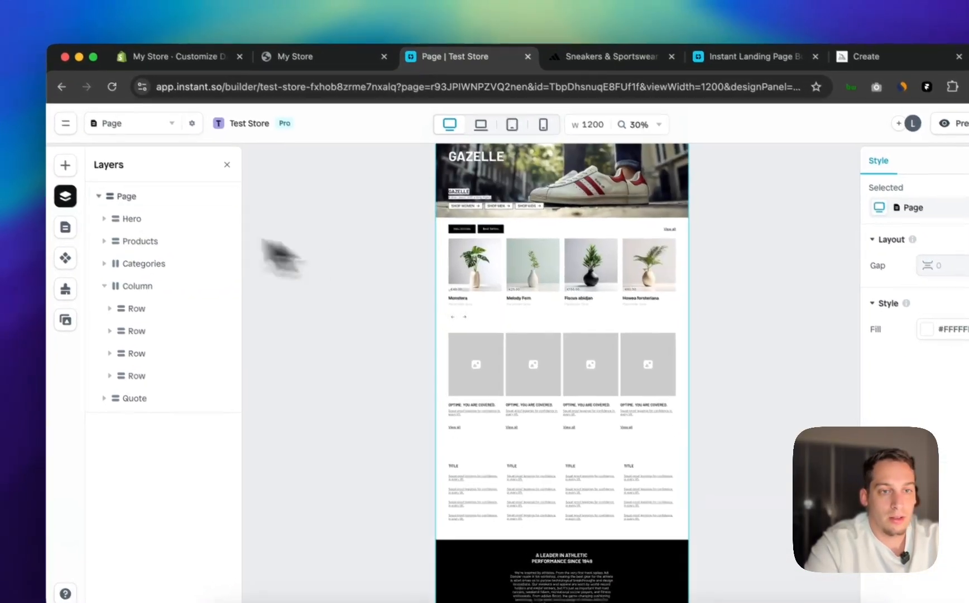
Try setting the gap between the sections of the Page container to 0
{"action": "left_click", "coordinate": [115, 196]}
{"action": "scroll", "coordinate": [940, 380], "scroll_direction": "down", "scroll_amount": 3}
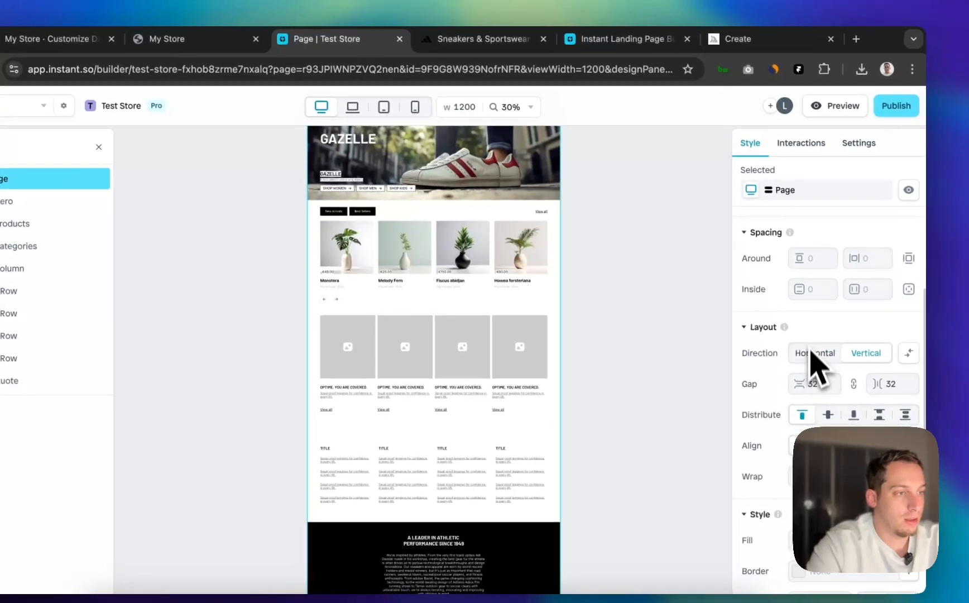
{"action": "scroll", "coordinate": [810, 335], "scroll_direction": "down", "scroll_amount": 3}
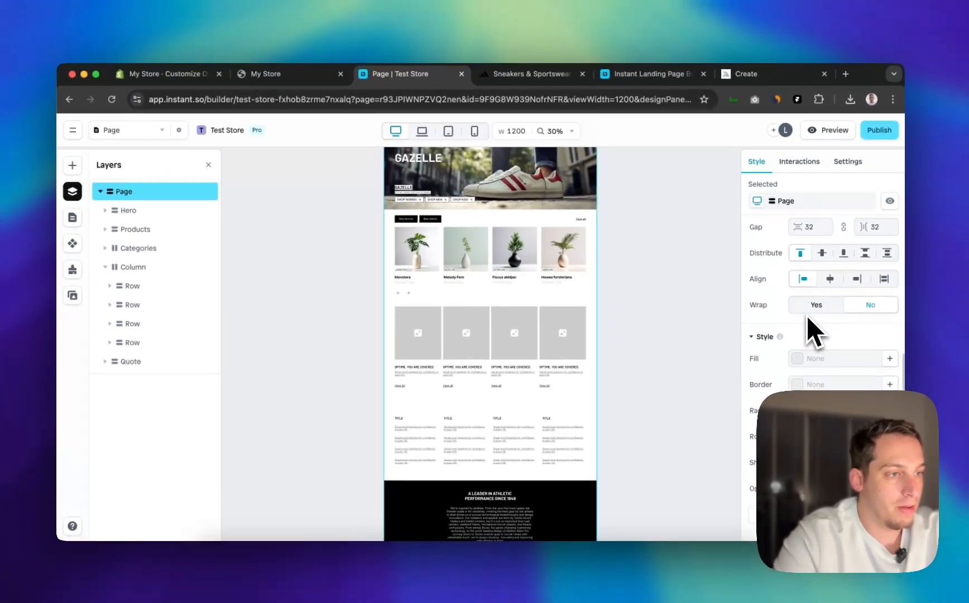
{"action": "scroll", "coordinate": [809, 324], "scroll_direction": "up", "scroll_amount": 8}
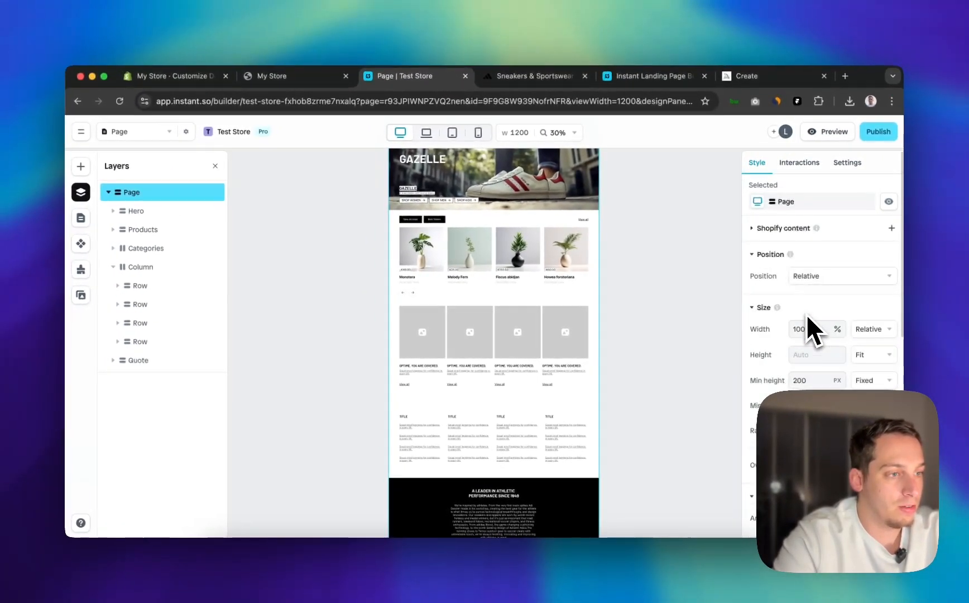
{"action": "scroll", "coordinate": [795, 296], "scroll_direction": "down", "scroll_amount": 3}
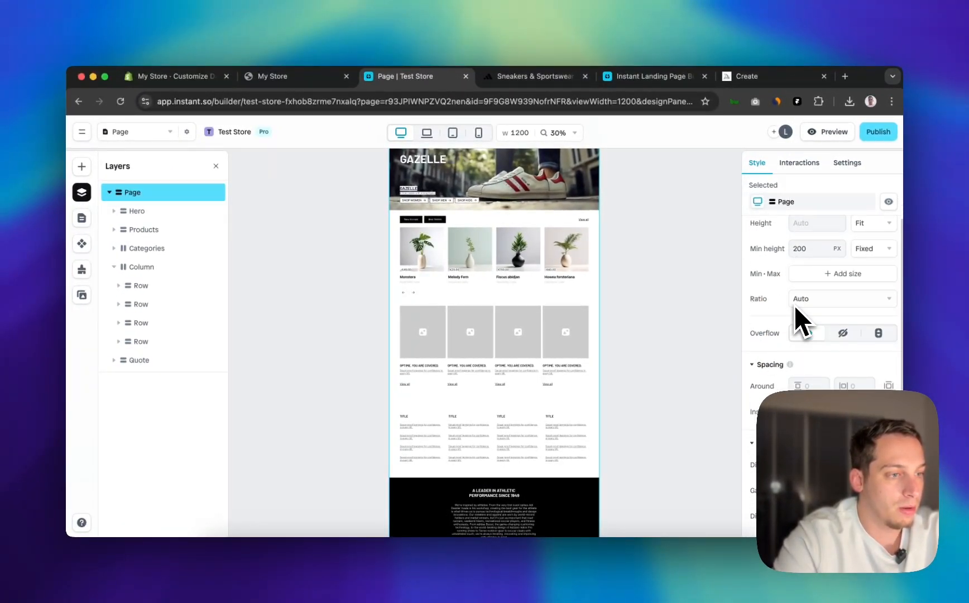
{"action": "scroll", "coordinate": [794, 305], "scroll_direction": "down", "scroll_amount": 1}
{"action": "scroll", "coordinate": [794, 305], "scroll_direction": "up", "scroll_amount": 1}
{"action": "scroll", "coordinate": [794, 306], "scroll_direction": "down", "scroll_amount": 1}
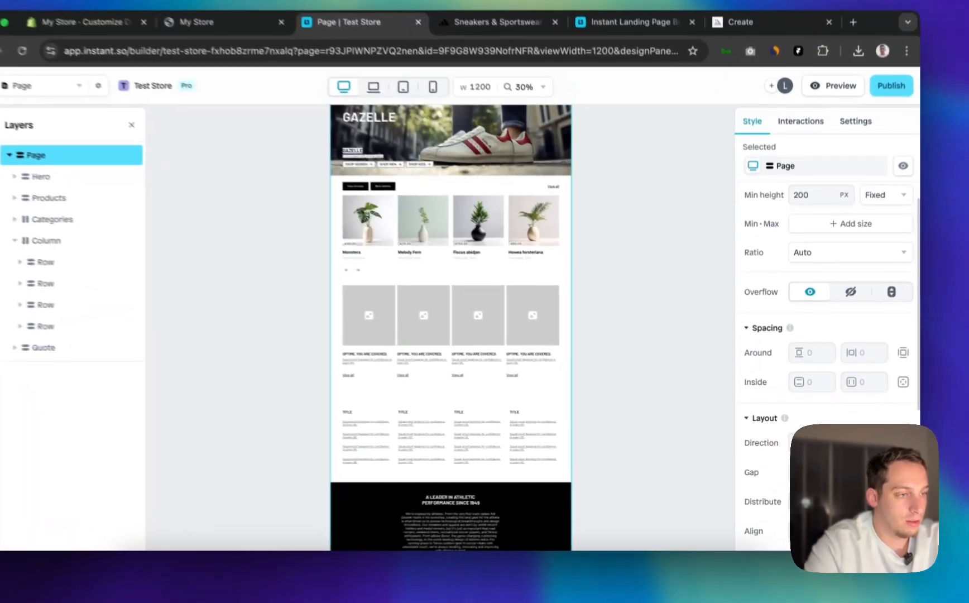
{"action": "type", "text": "0"}
{"action": "key", "text": "Return"}
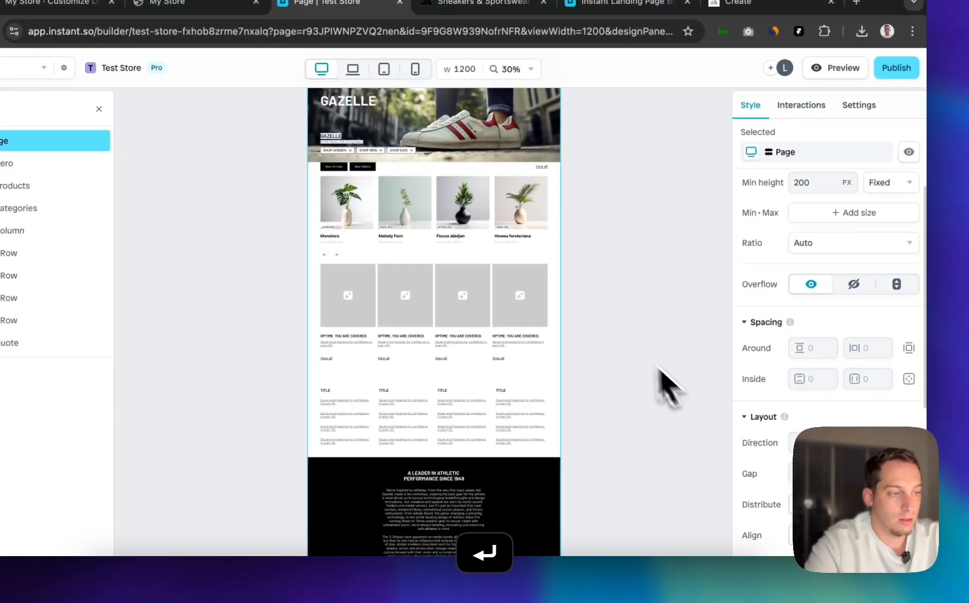
Undo the Page container's gap change
{"action": "left_click", "coordinate": [798, 473]}
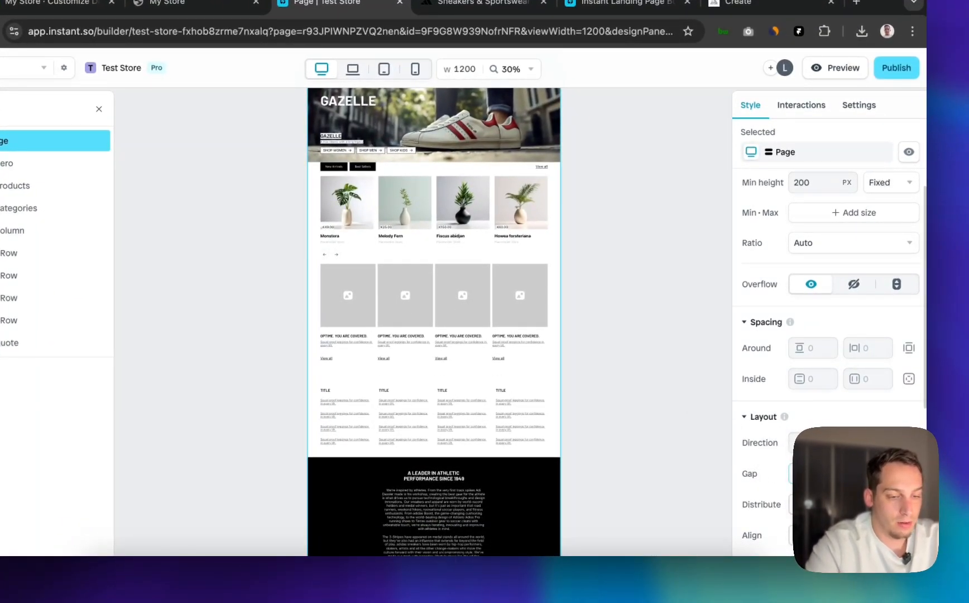
{"action": "key", "text": "super+z"}
{"action": "key", "text": "super+z"}
Examine the four link lists up close and review the section order and spacing across the whole page
{"action": "scroll", "coordinate": [491, 346], "scroll_direction": "down", "scroll_amount": 3}
{"action": "scroll", "coordinate": [479, 332], "scroll_direction": "left", "scroll_amount": 2}
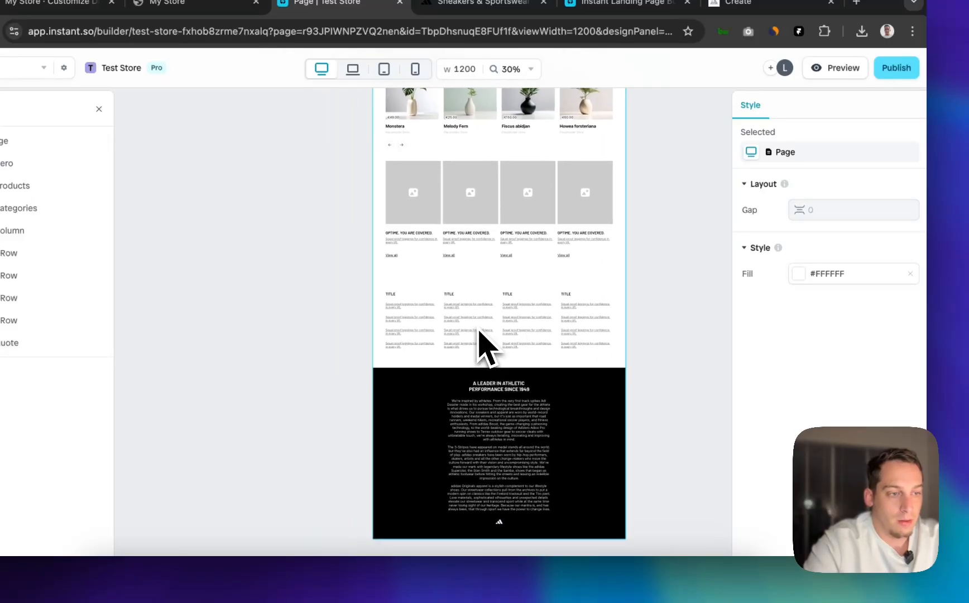
{"action": "scroll", "coordinate": [441, 348], "scroll_direction": "up", "scroll_amount": 10}
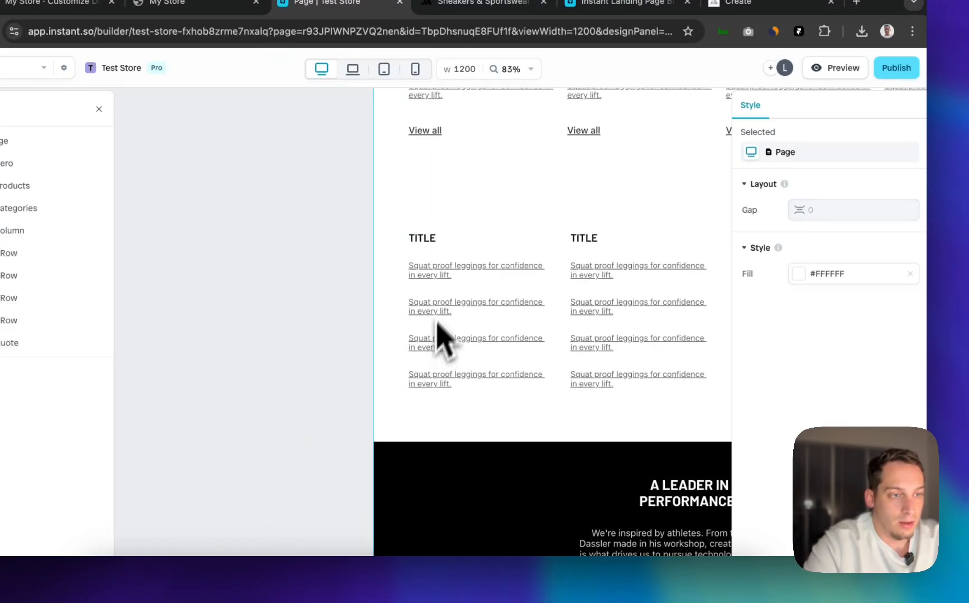
{"action": "left_click", "coordinate": [501, 303]}
{"action": "scroll", "coordinate": [477, 279], "scroll_direction": "right", "scroll_amount": 4}
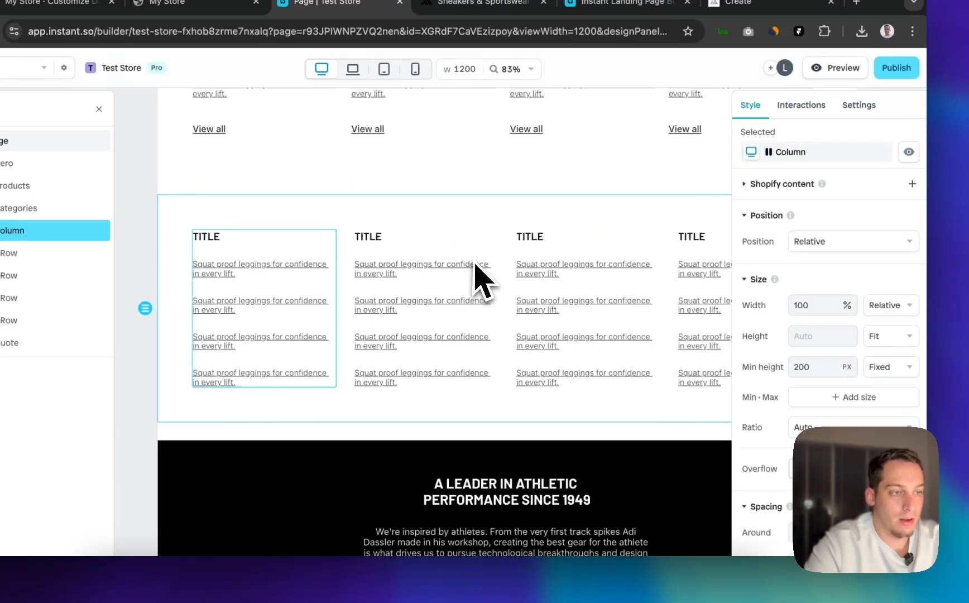
{"action": "scroll", "coordinate": [479, 279], "scroll_direction": "down", "scroll_amount": 10}
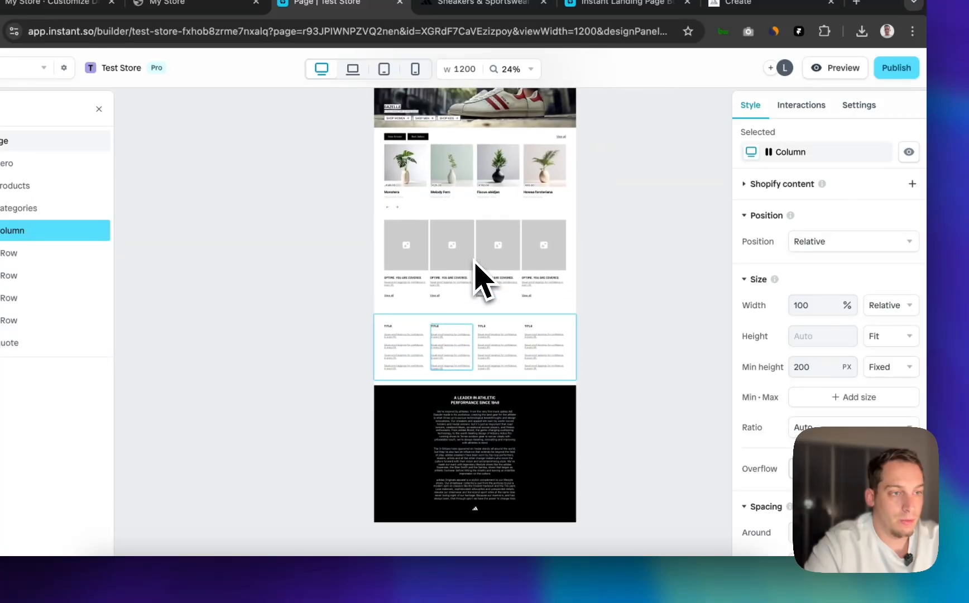
{"action": "left_click", "coordinate": [339, 155]}
{"action": "scroll", "coordinate": [384, 217], "scroll_direction": "up", "scroll_amount": 2}
{"action": "scroll", "coordinate": [385, 219], "scroll_direction": "down", "scroll_amount": 2}
{"action": "scroll", "coordinate": [386, 219], "scroll_direction": "up", "scroll_amount": 1}
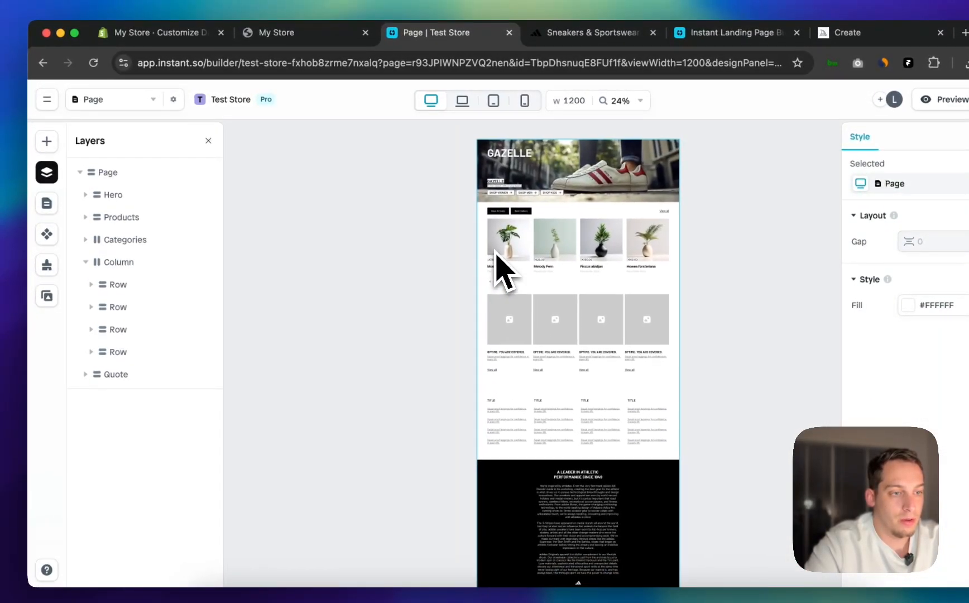
{"action": "scroll", "coordinate": [494, 251], "scroll_direction": "up", "scroll_amount": 1}
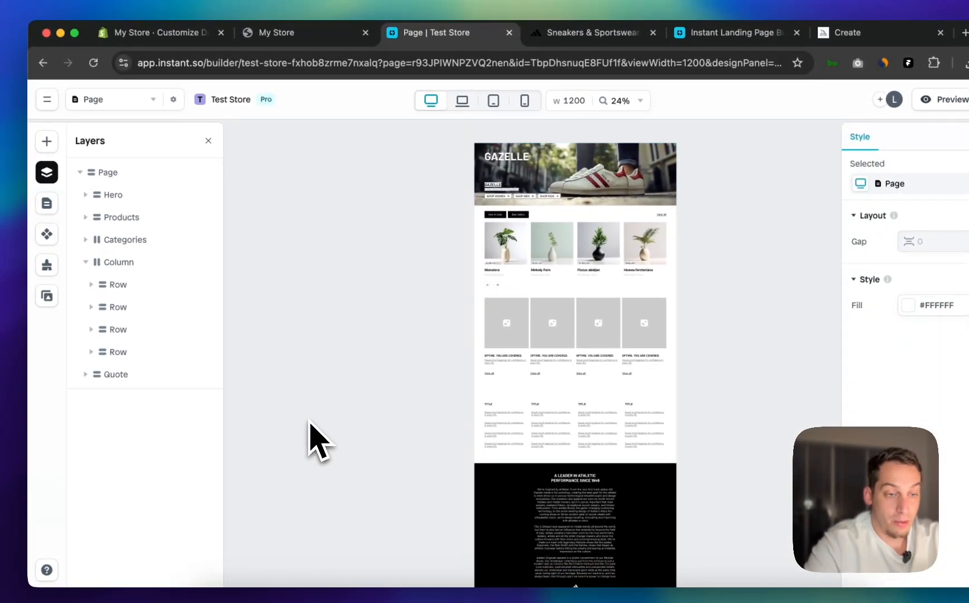